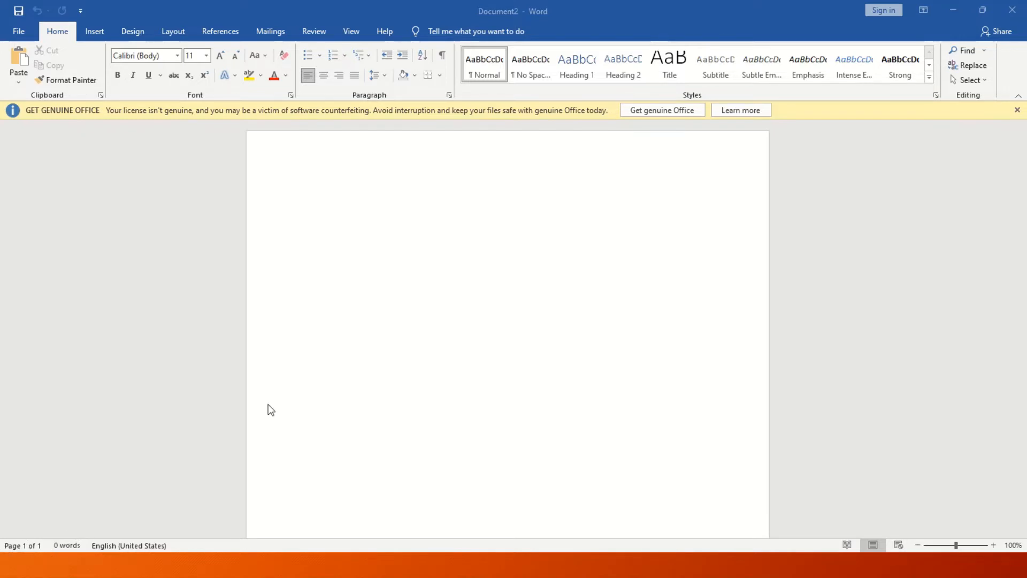
Generate five sample paragraphs with =rand() and select the opening Video paragraph.
mouse_move(583, 14)
left_click(387, 228)
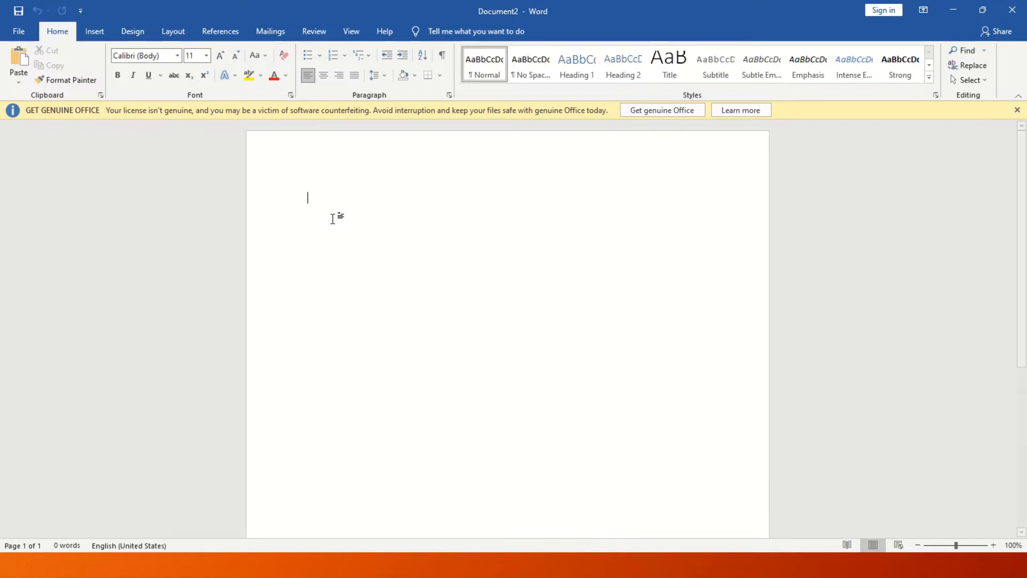
type("=r")
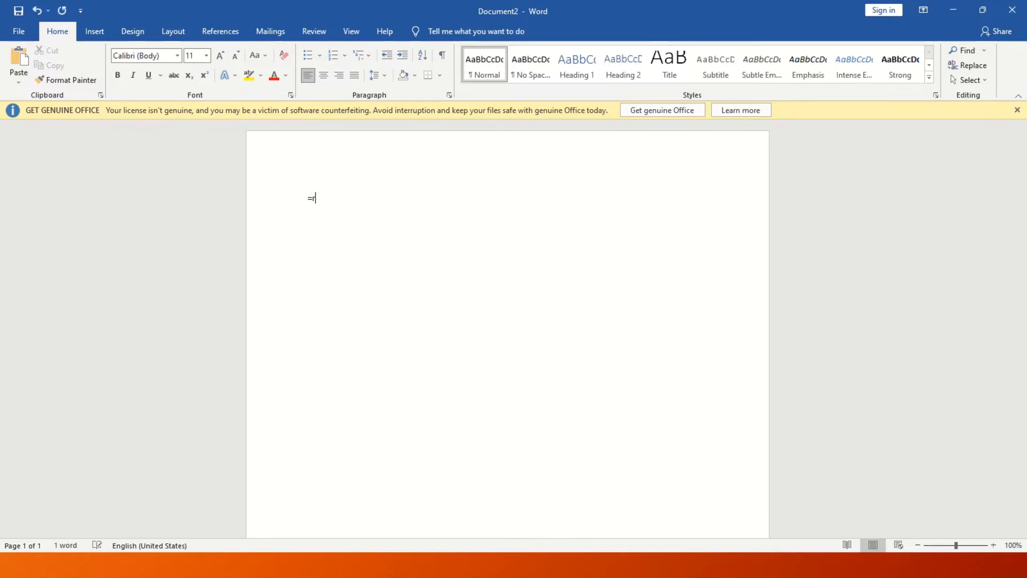
type("and()")
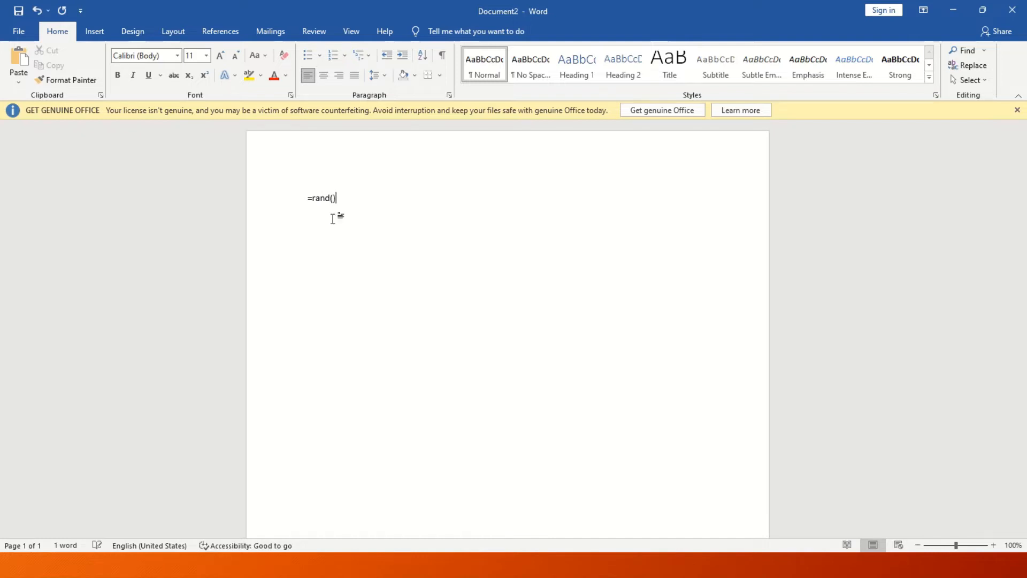
key("Return")
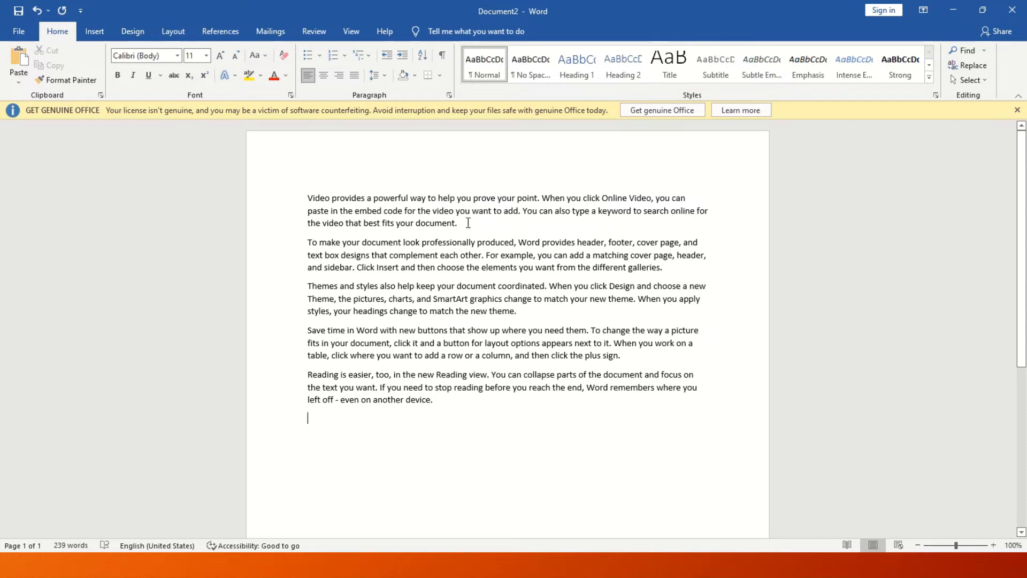
left_click_drag(460, 223, 307, 199)
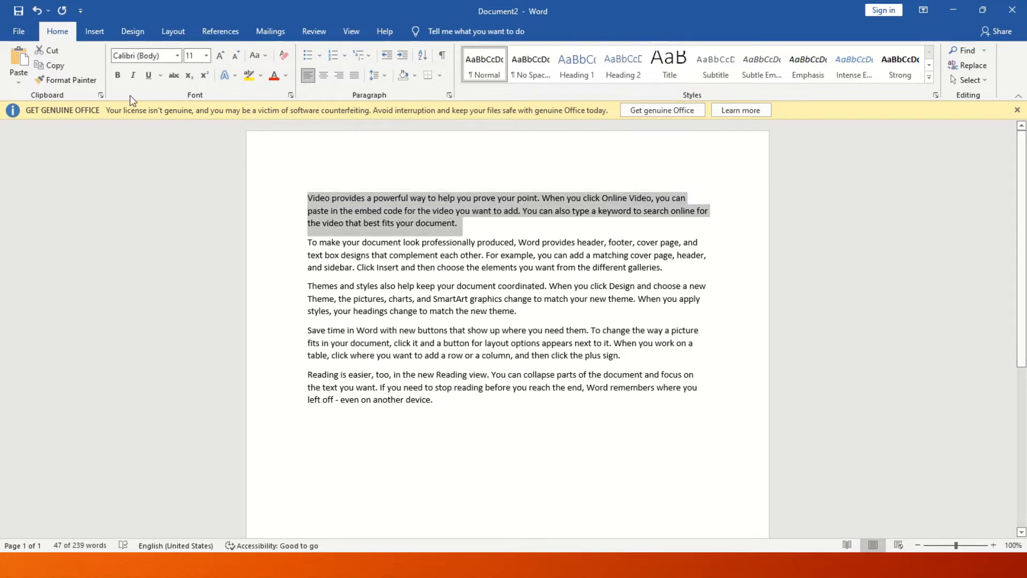
Cut the Video paragraph and paste it at the end after a blank line.
left_click(52, 56)
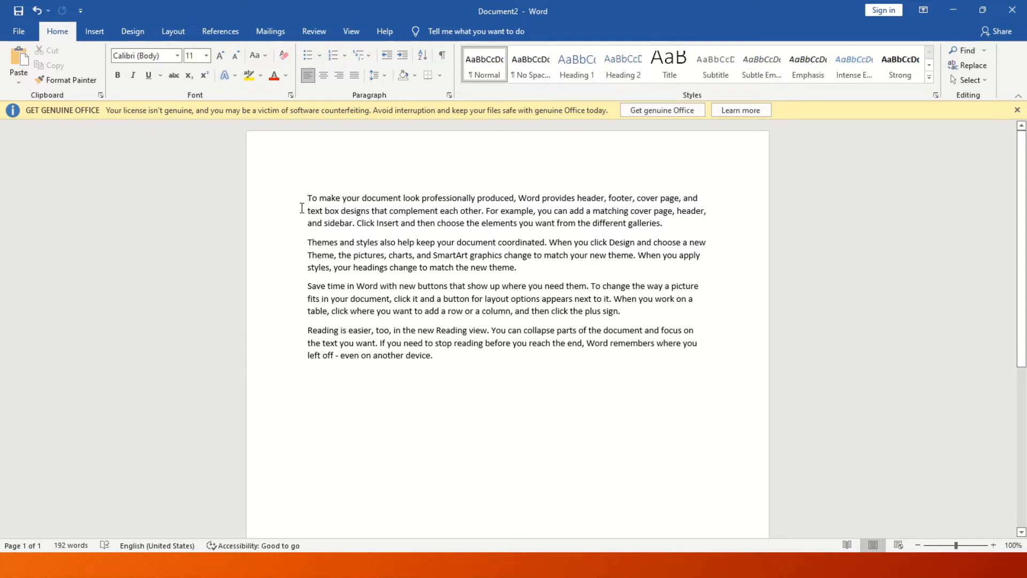
left_click(564, 386)
key("Return")
key("Return")
key("Return")
left_click(16, 61)
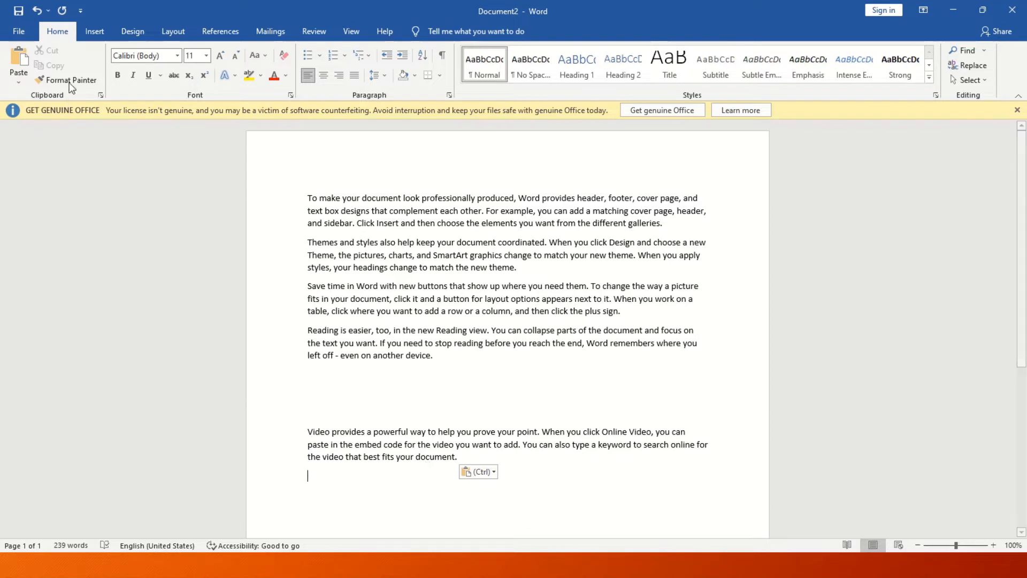
Paste a copy of the Reading is easier paragraph at the end, then select the first Reading paragraph.
triple_click(463, 356)
key("super+c")
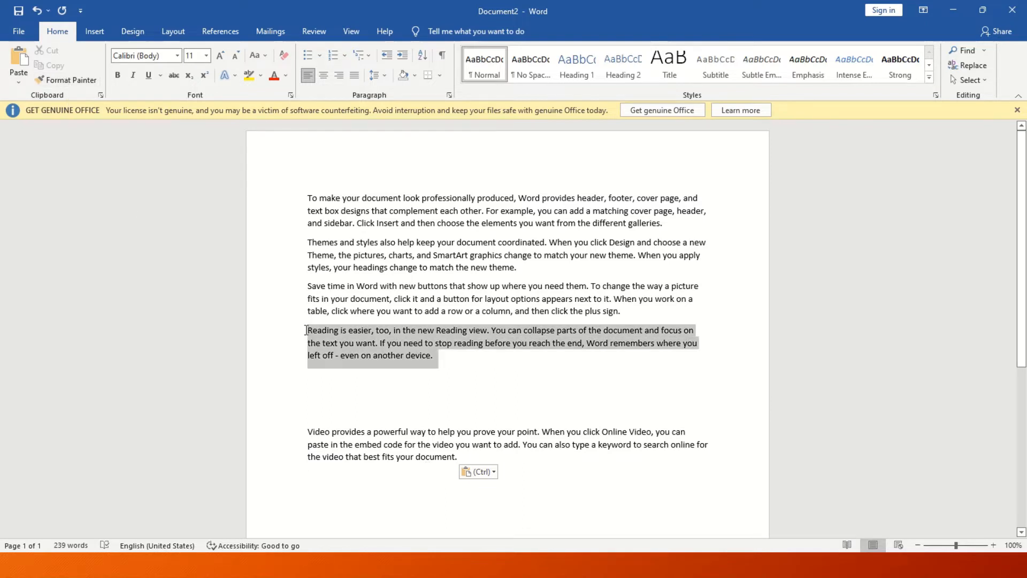
left_click(59, 66)
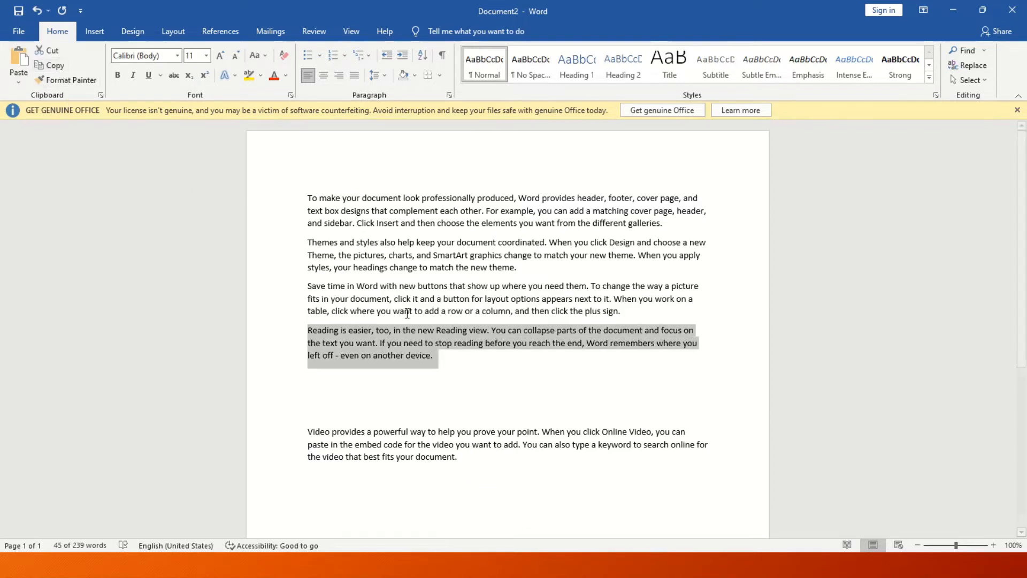
left_click(498, 462)
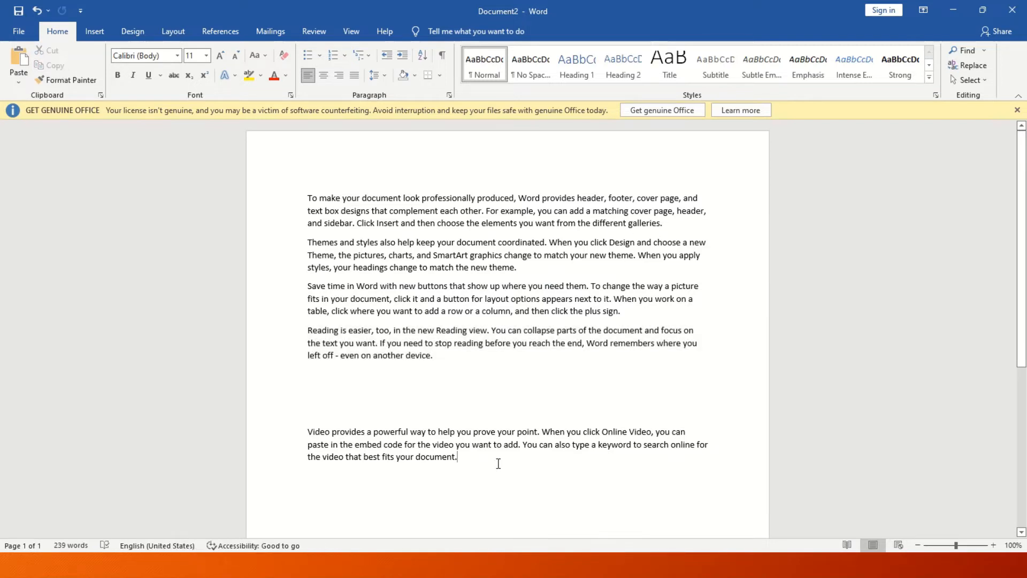
key("Return")
key("Return")
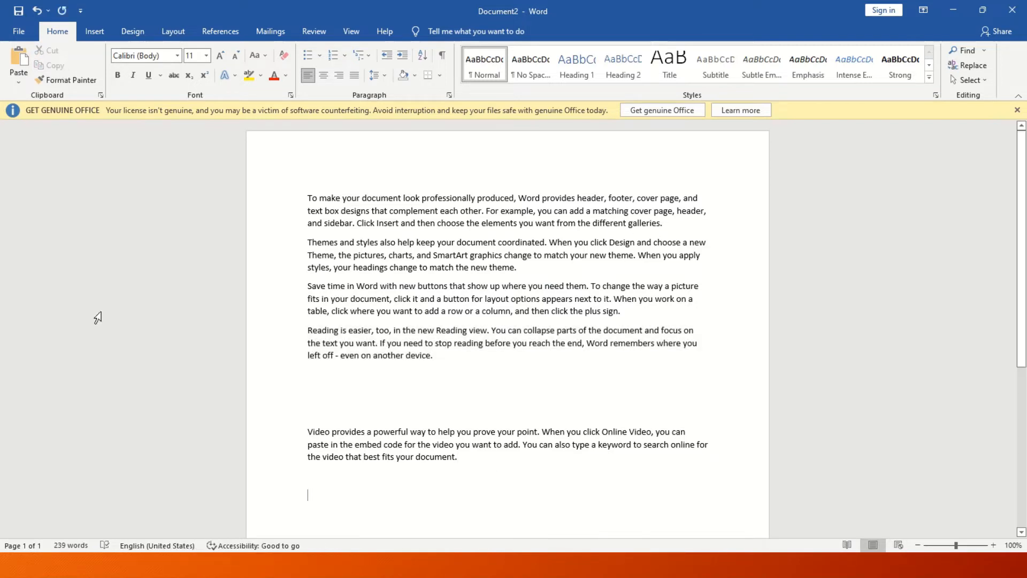
left_click(19, 58)
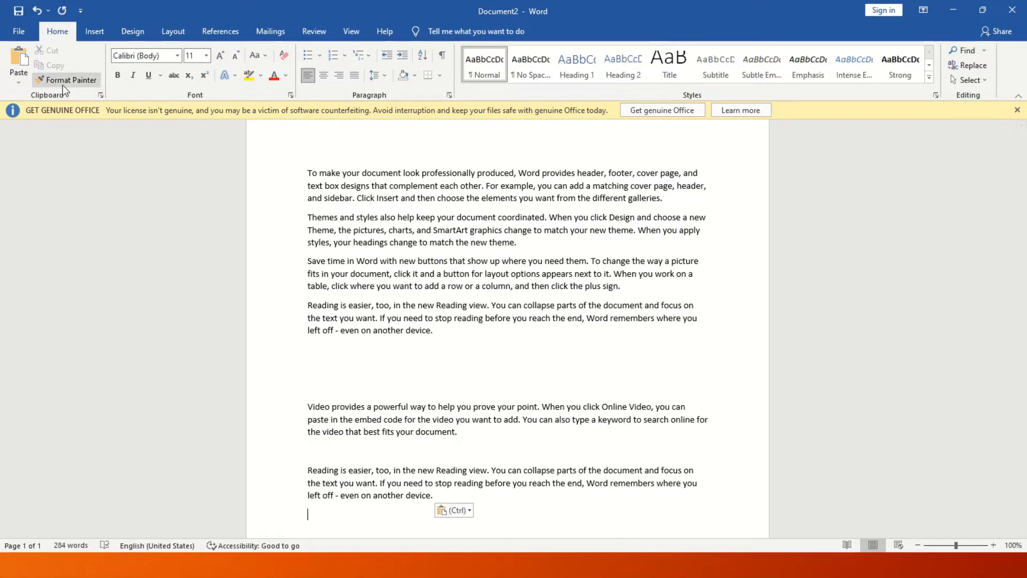
left_click(82, 82)
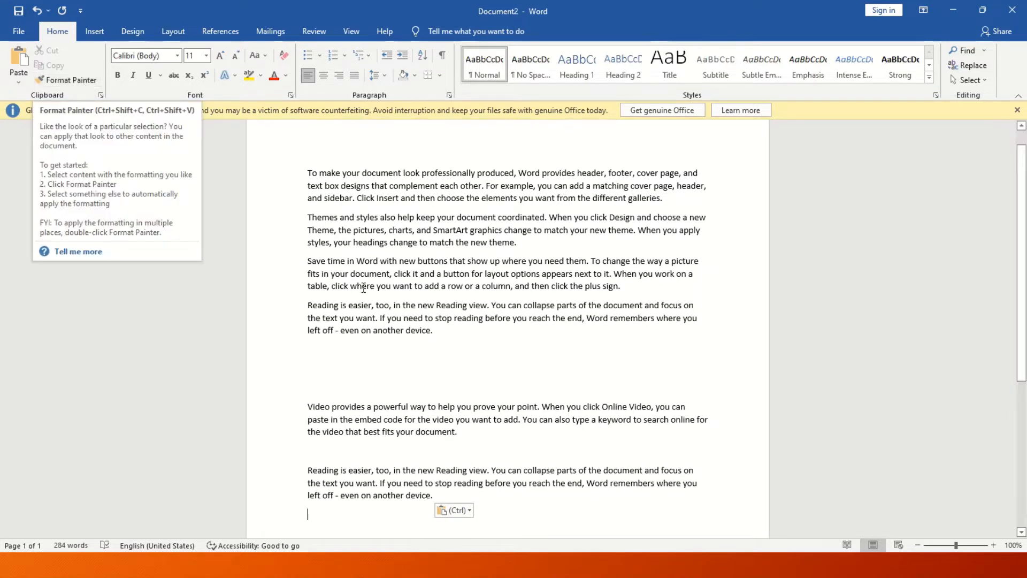
left_click_drag(431, 334, 320, 307)
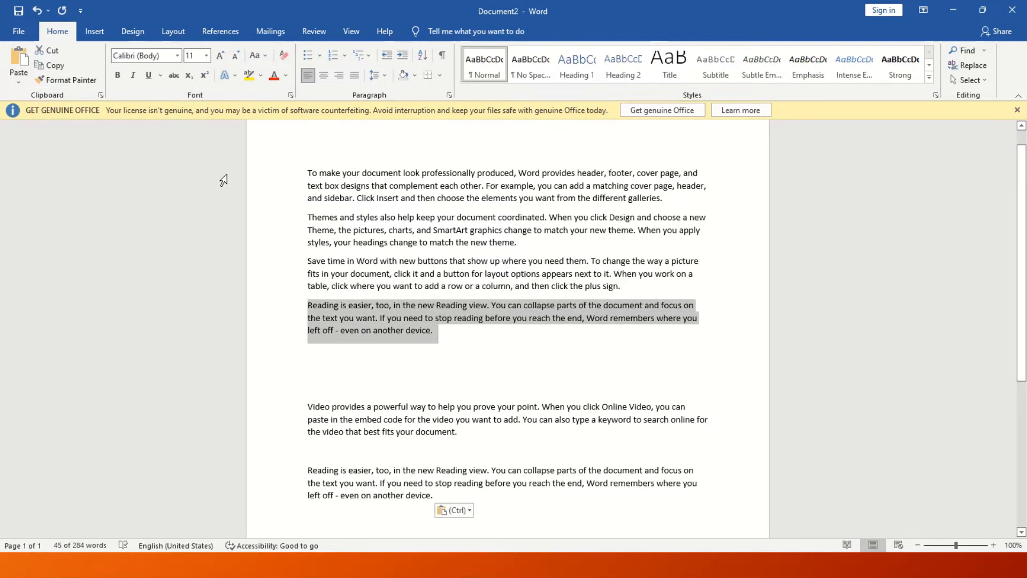
Grow the Reading is easier paragraph to 16 pt and make it red and bold.
left_click(220, 55)
left_click(220, 55)
left_click(223, 56)
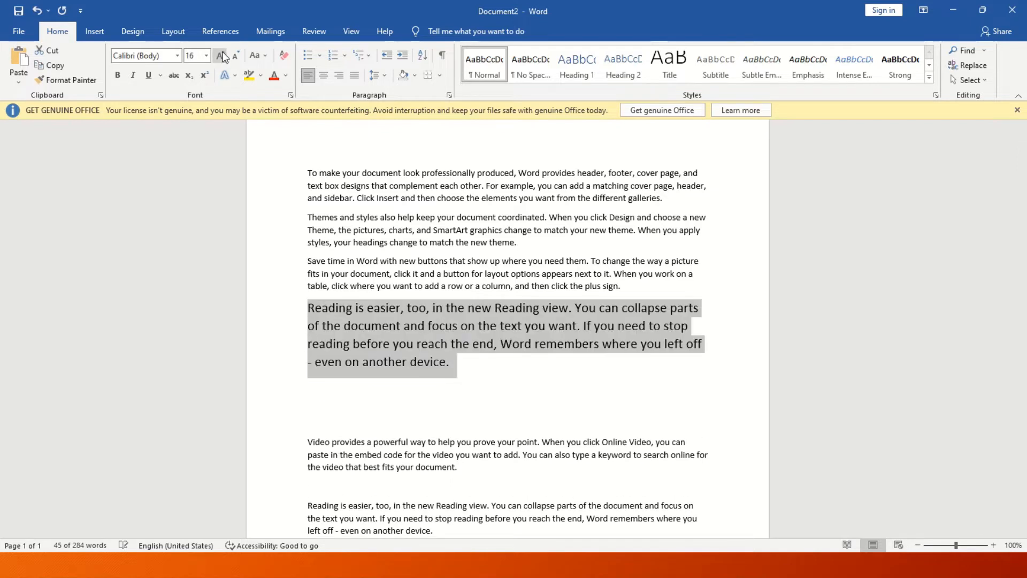
left_click(274, 75)
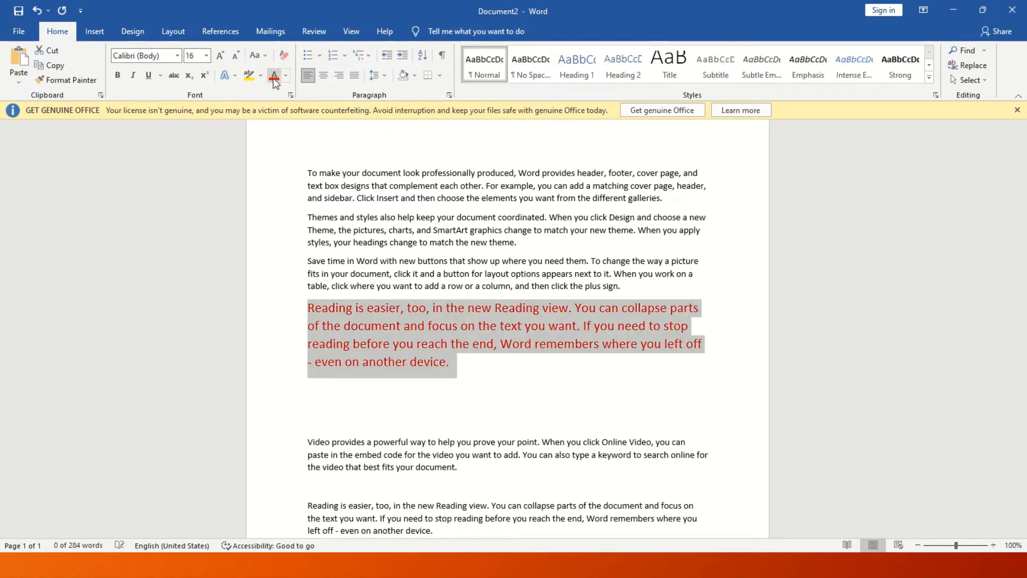
left_click(119, 76)
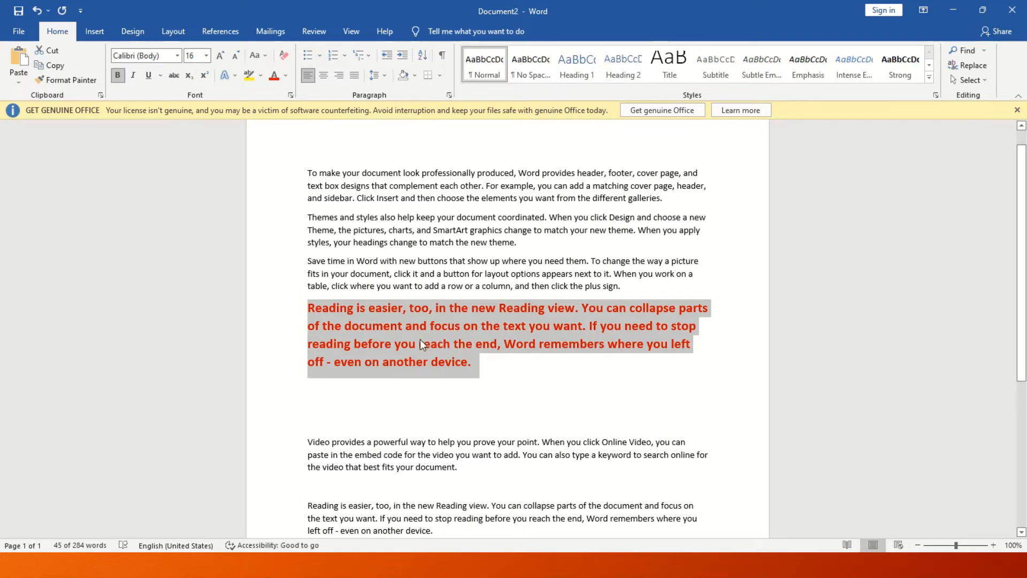
left_click(308, 308)
left_click_drag(308, 309, 453, 357)
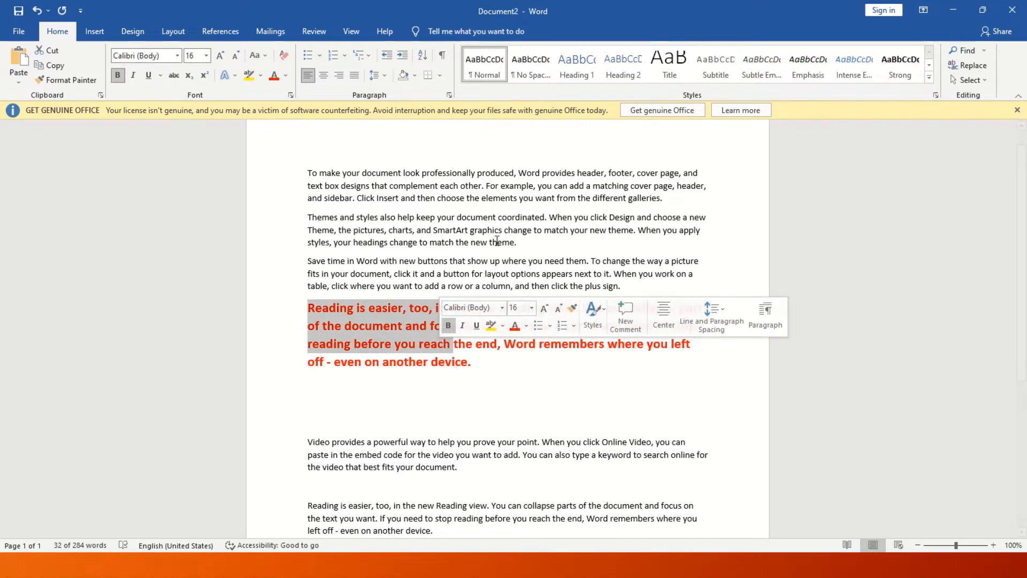
left_click_drag(518, 243, 307, 218)
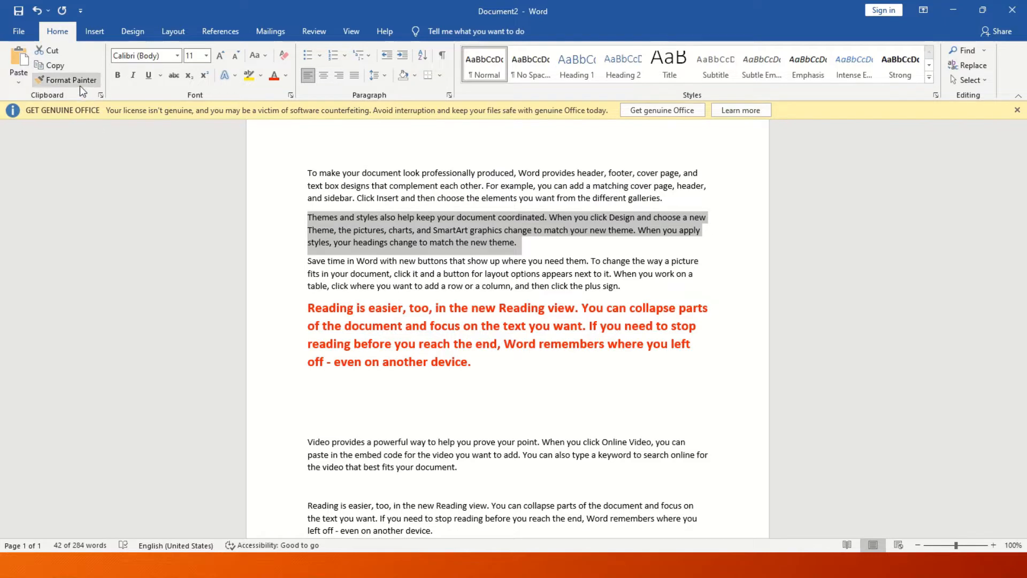
Copy the red Reading paragraph's formatting onto the Themes and styles paragraph with Format Painter.
left_click(488, 356)
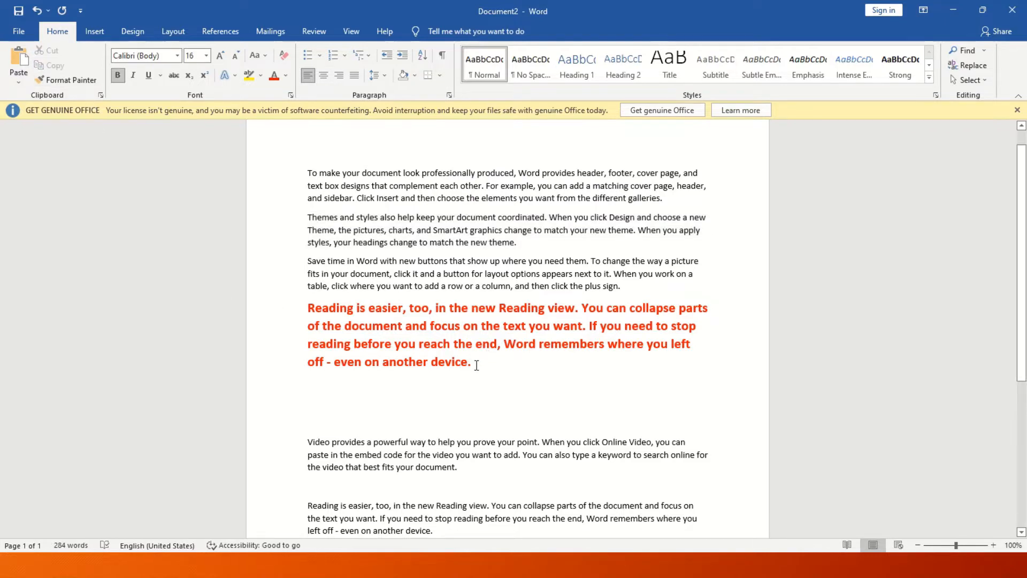
left_click_drag(476, 366, 308, 309)
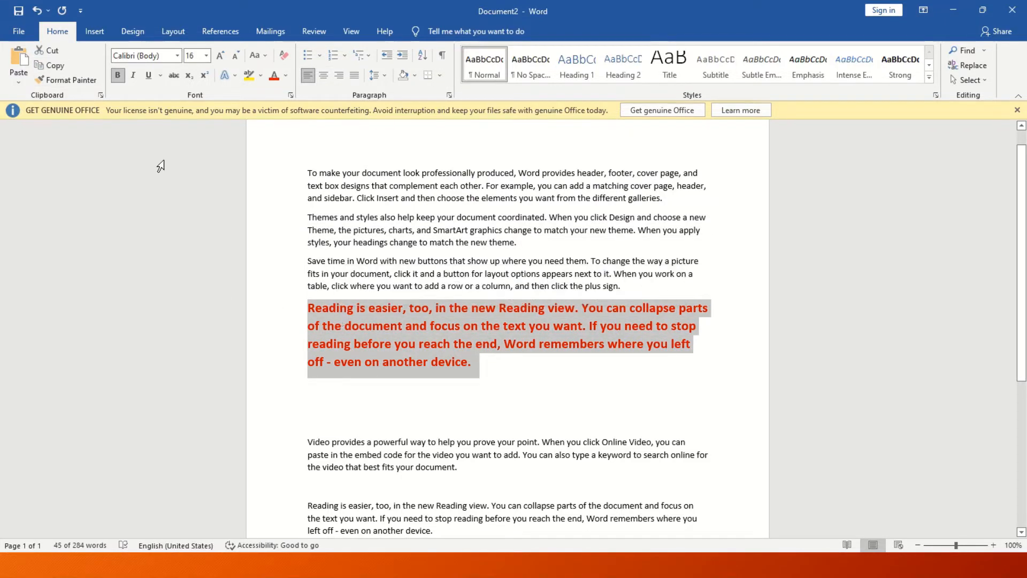
left_click(73, 81)
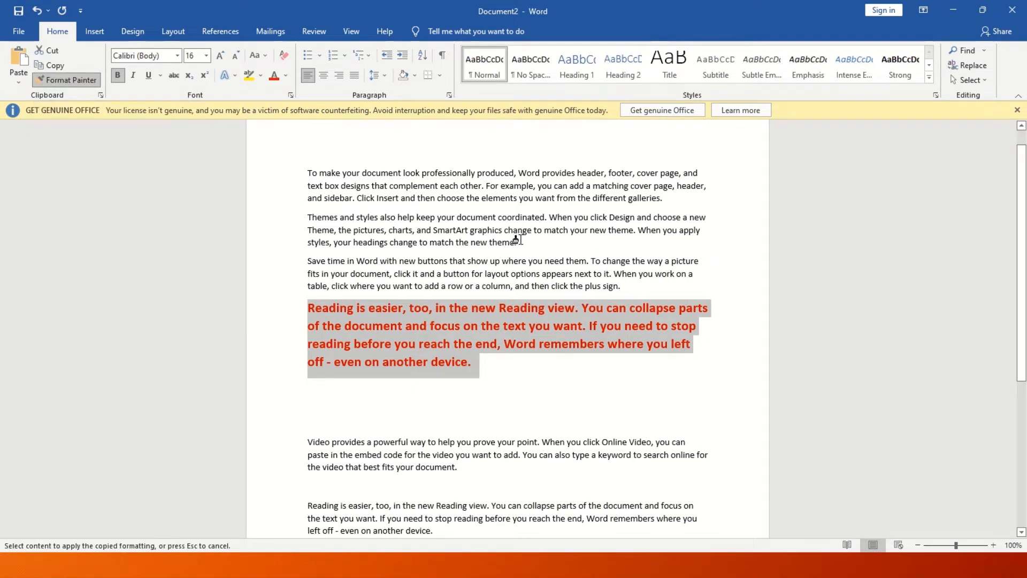
left_click_drag(516, 243, 313, 221)
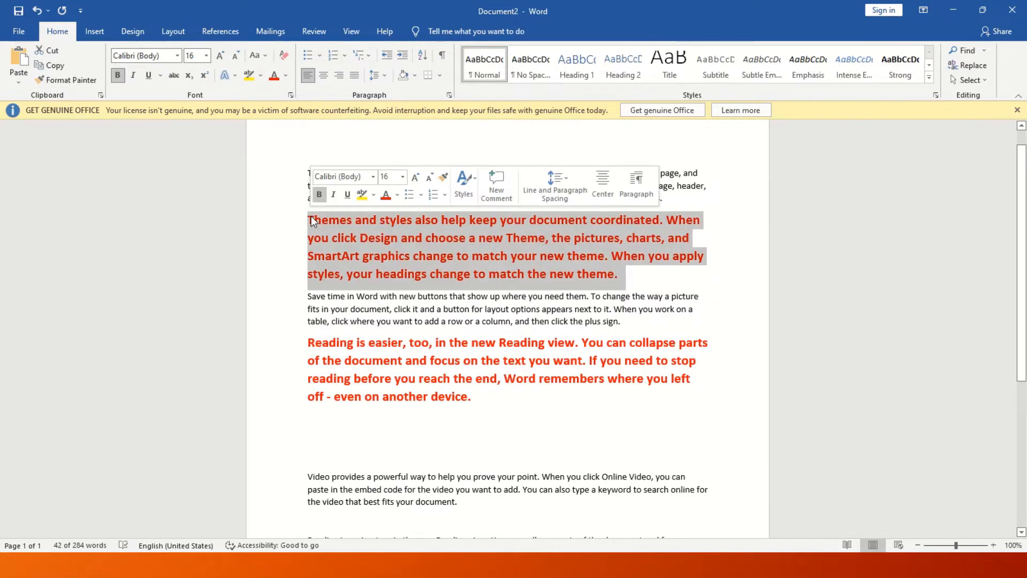
left_click(470, 418)
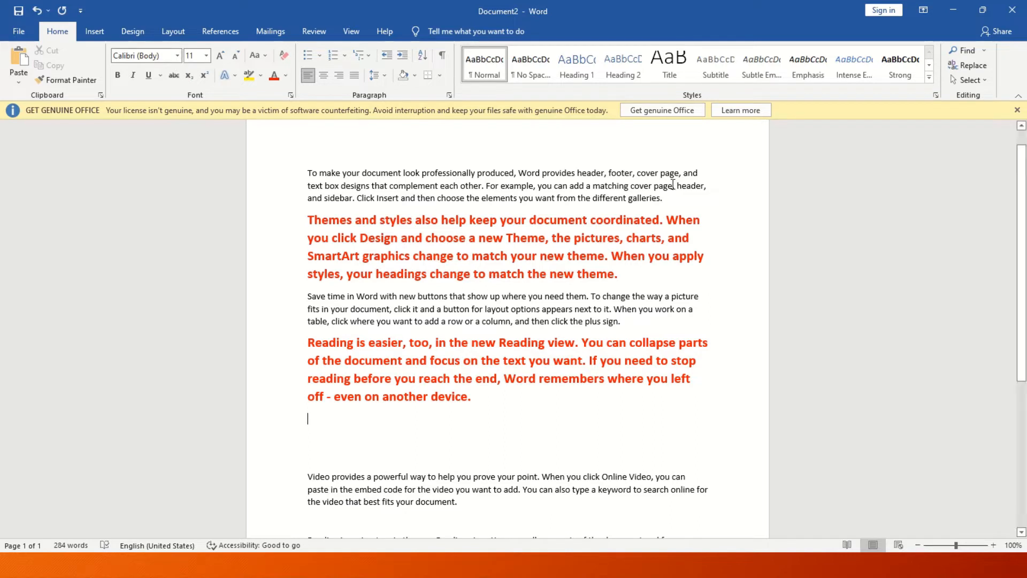
left_click_drag(670, 199, 307, 173)
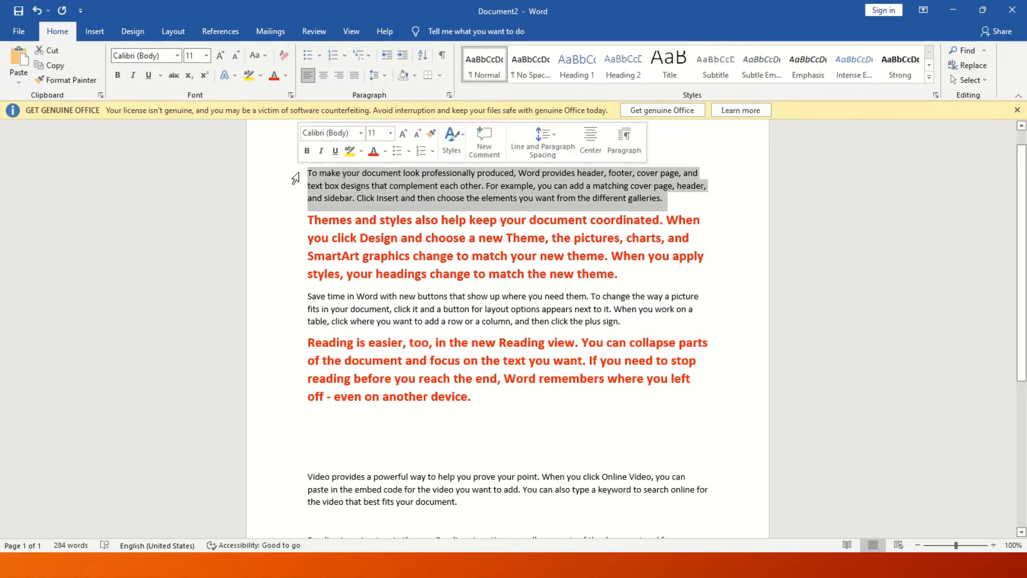
Set the first paragraph's font to Bodoni MT at 18 pt.
left_click(177, 55)
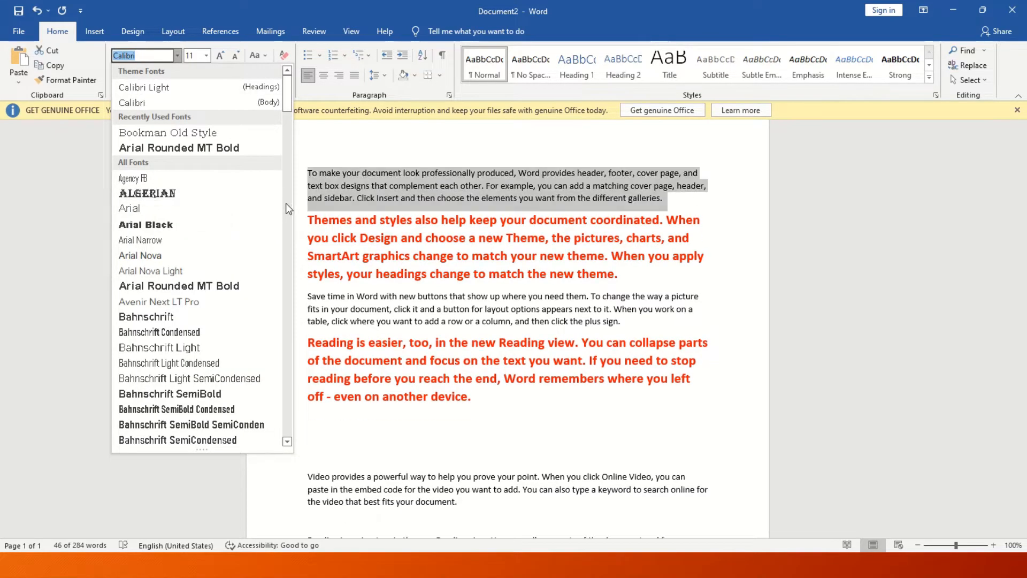
left_click(284, 127)
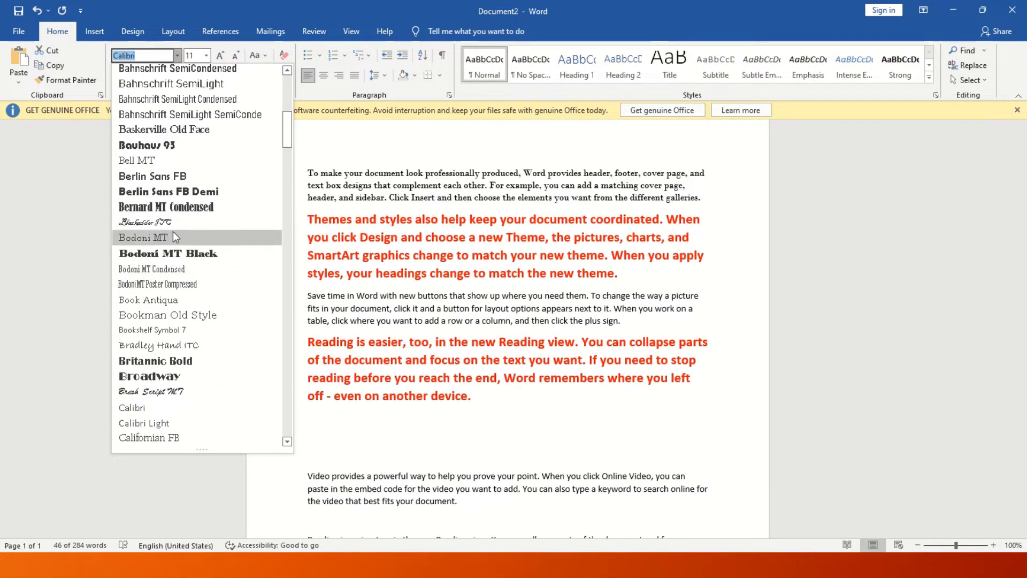
left_click(168, 240)
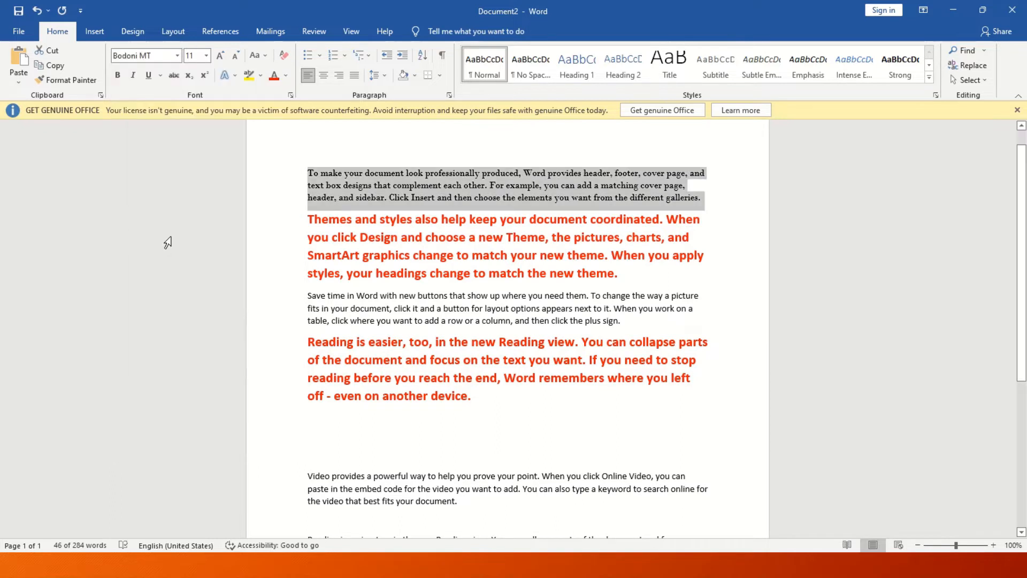
left_click(206, 55)
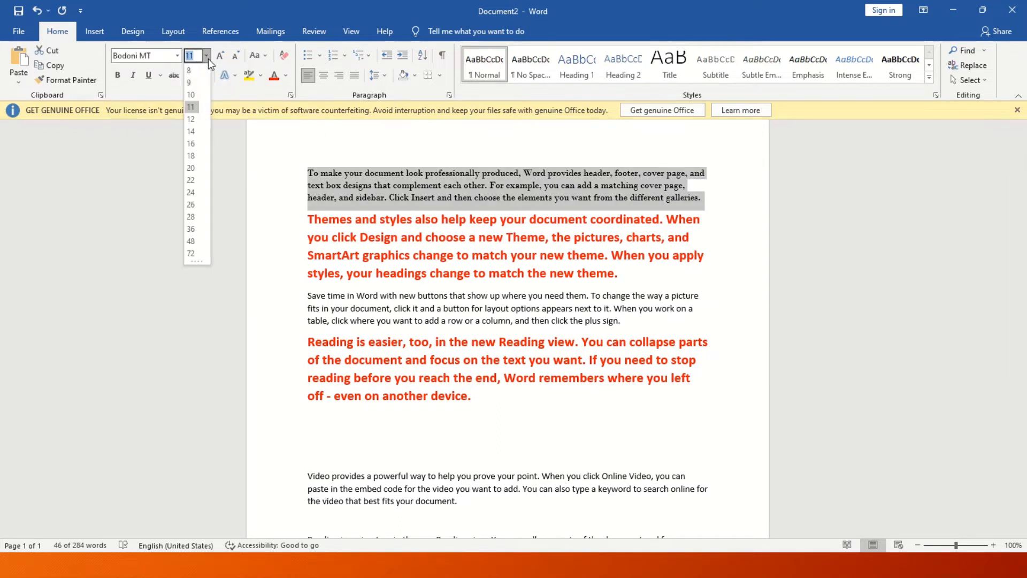
left_click(187, 156)
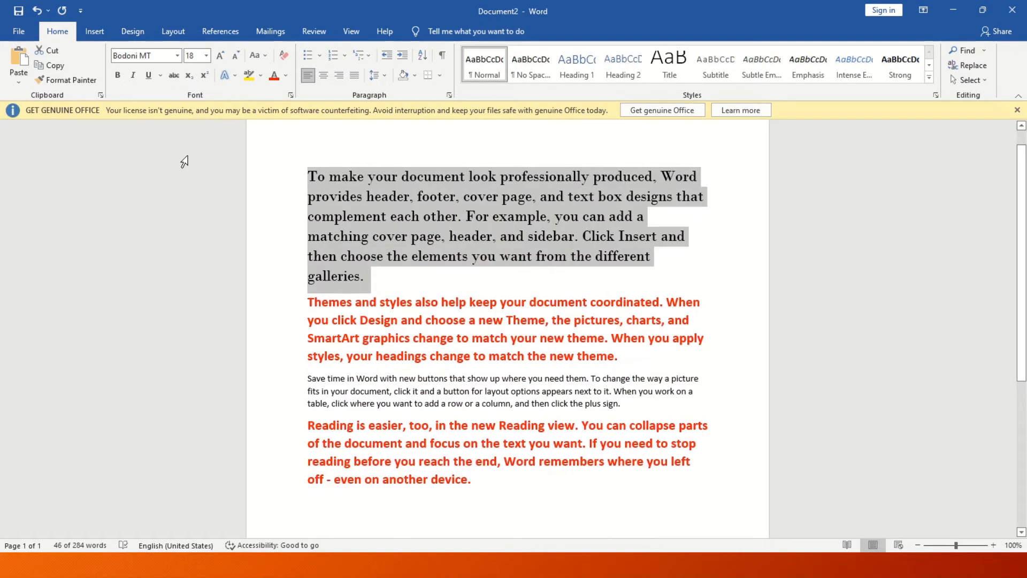
Enlarge the first paragraph to 24 pt, then reduce it three size steps.
left_click(220, 56)
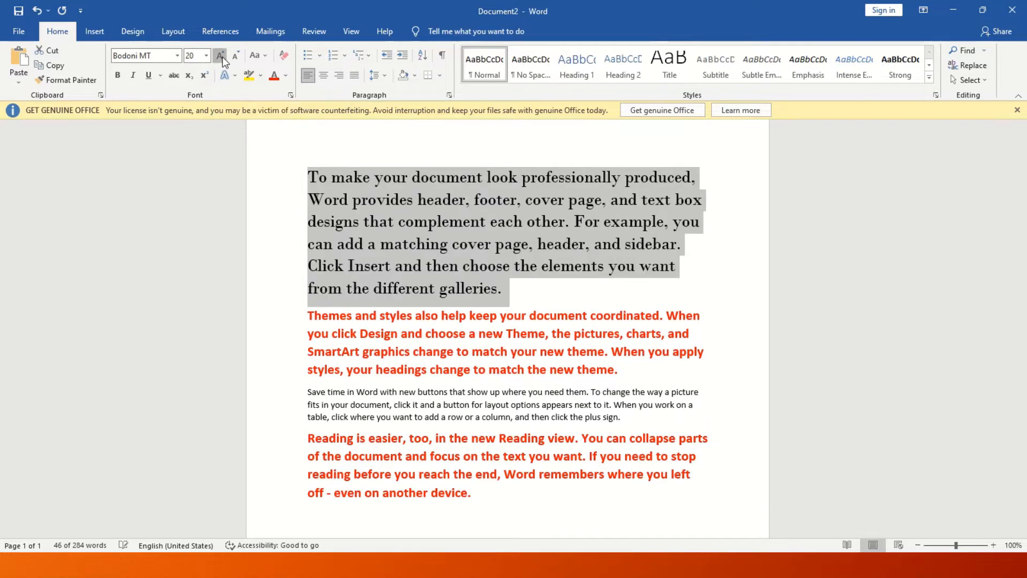
left_click(220, 56)
left_click(221, 56)
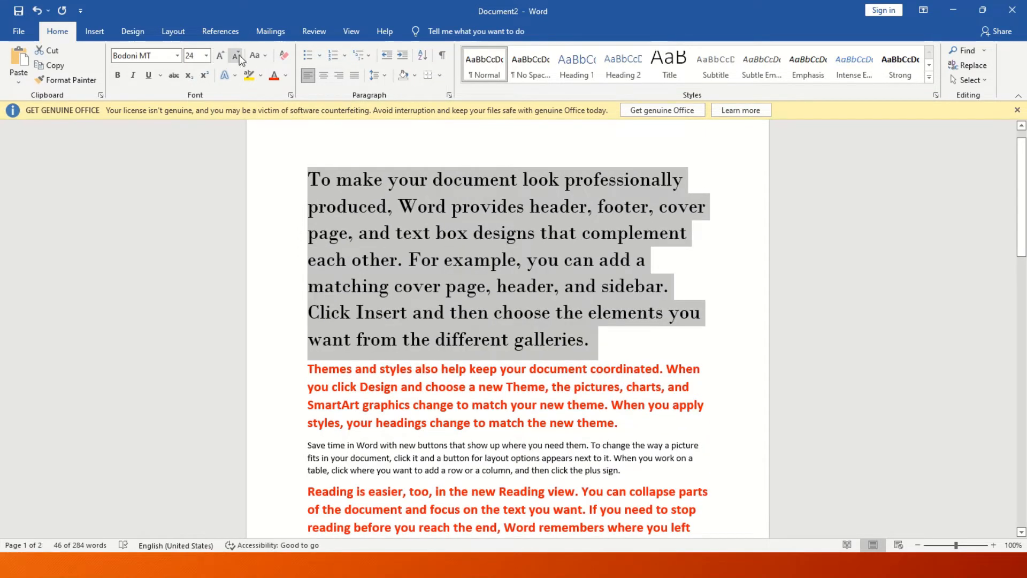
left_click(237, 56)
left_click(237, 56)
left_click(237, 56)
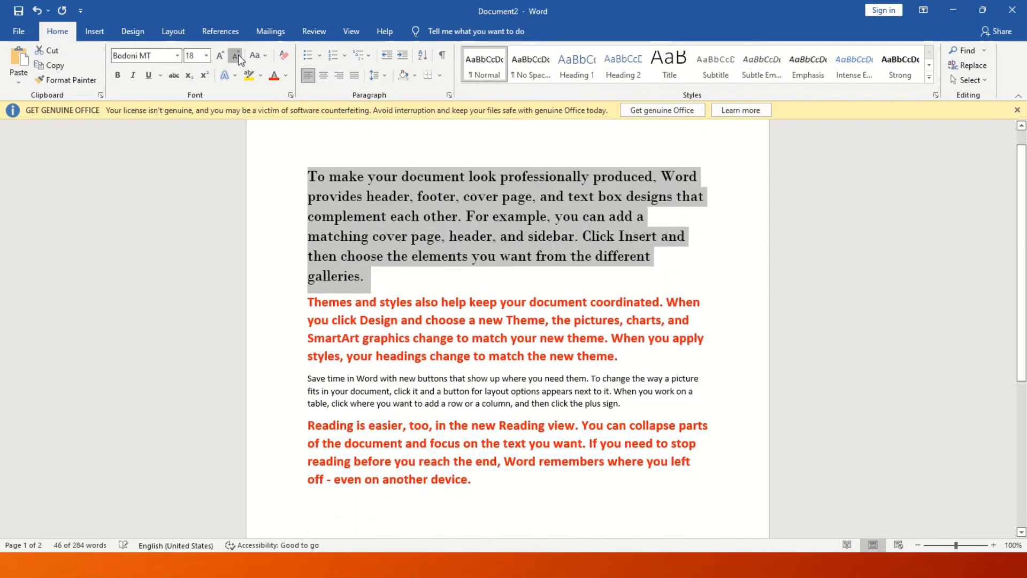
left_click(237, 56)
left_click(237, 56)
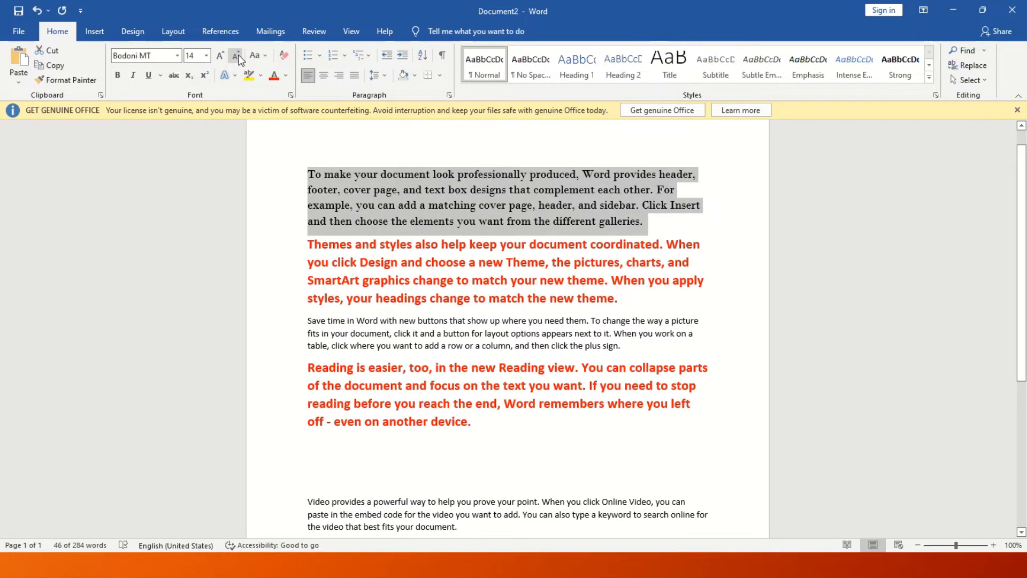
Cycle the first paragraph through sentence case, lowercase, UPPERCASE, Capitalize Each Word, ending in tOGGLE cASE.
left_click(266, 57)
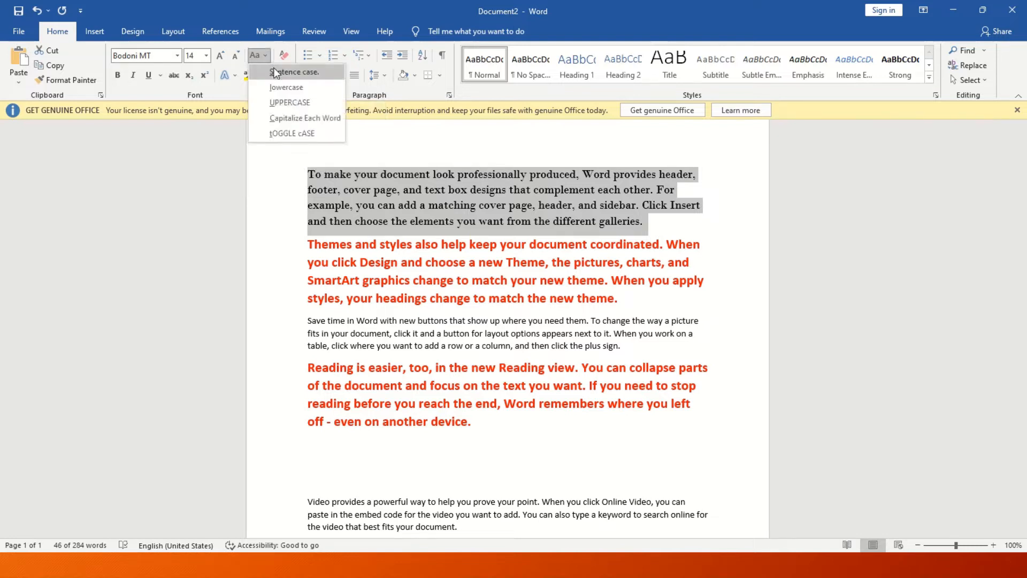
left_click(275, 72)
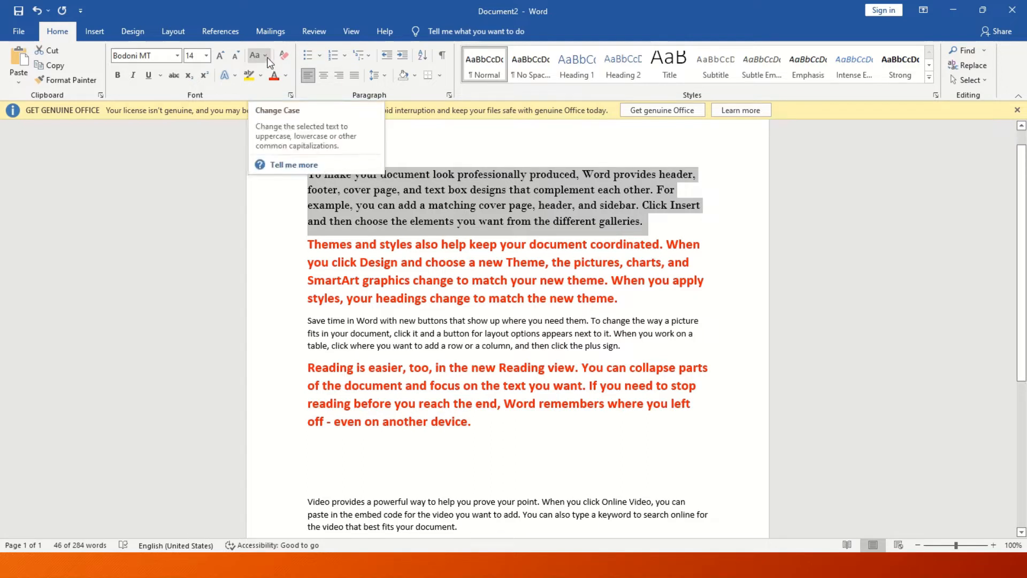
left_click(268, 58)
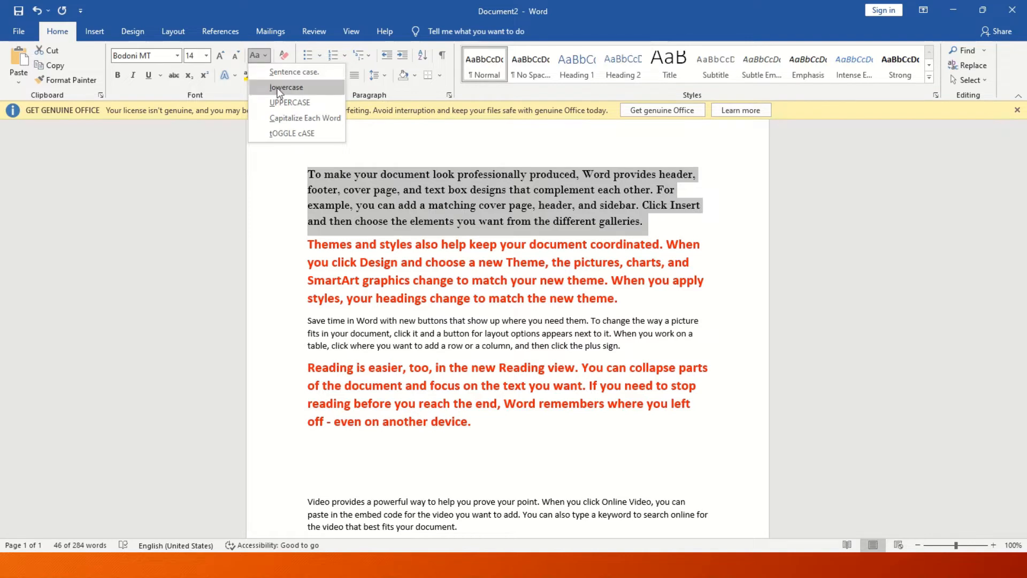
left_click(277, 89)
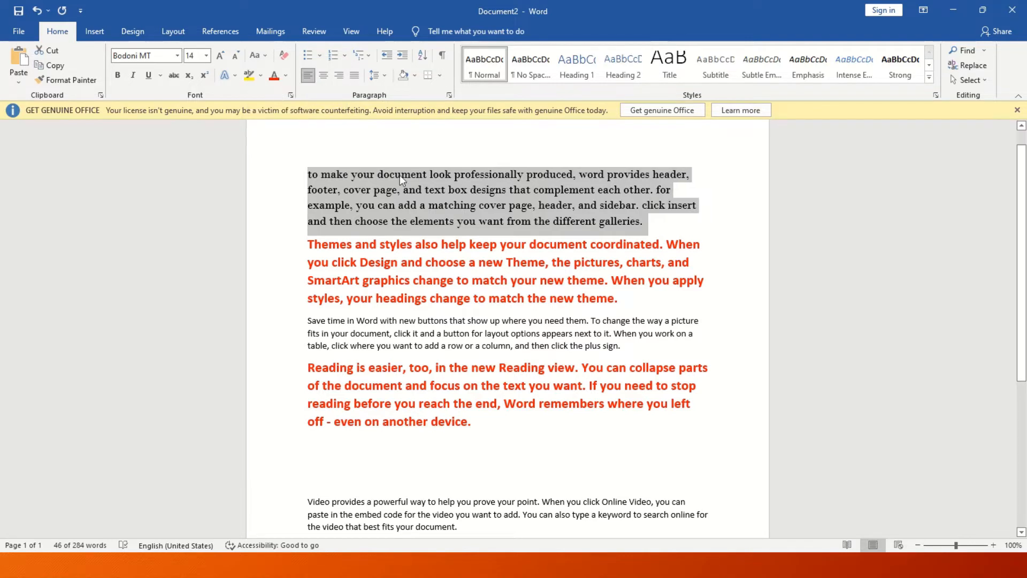
left_click(262, 55)
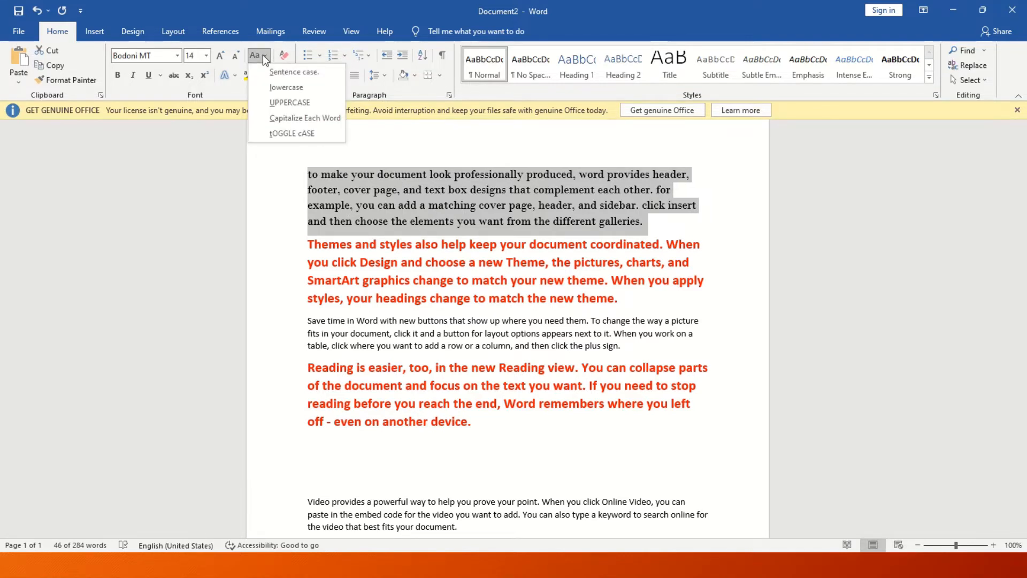
left_click(269, 101)
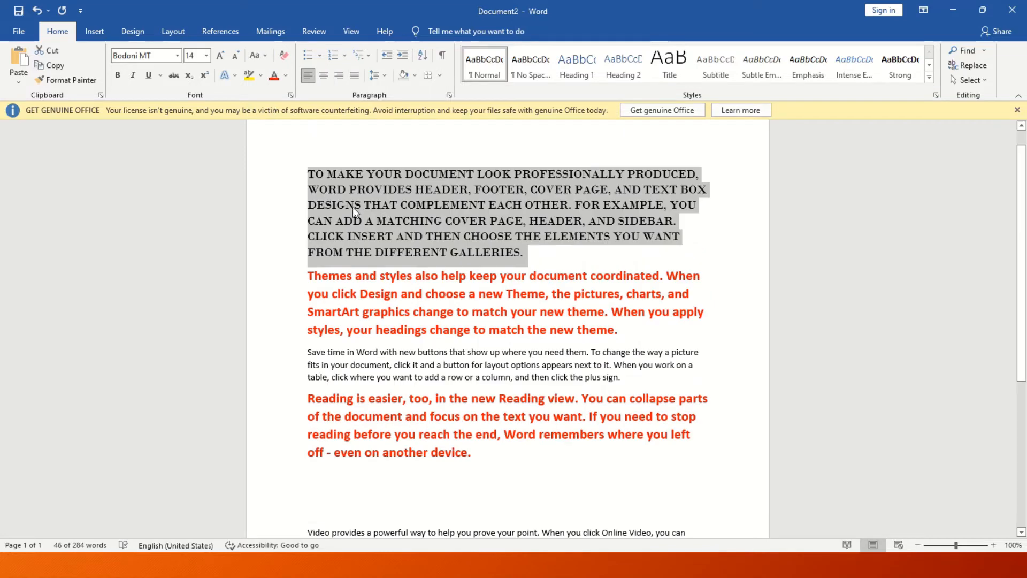
left_click(266, 55)
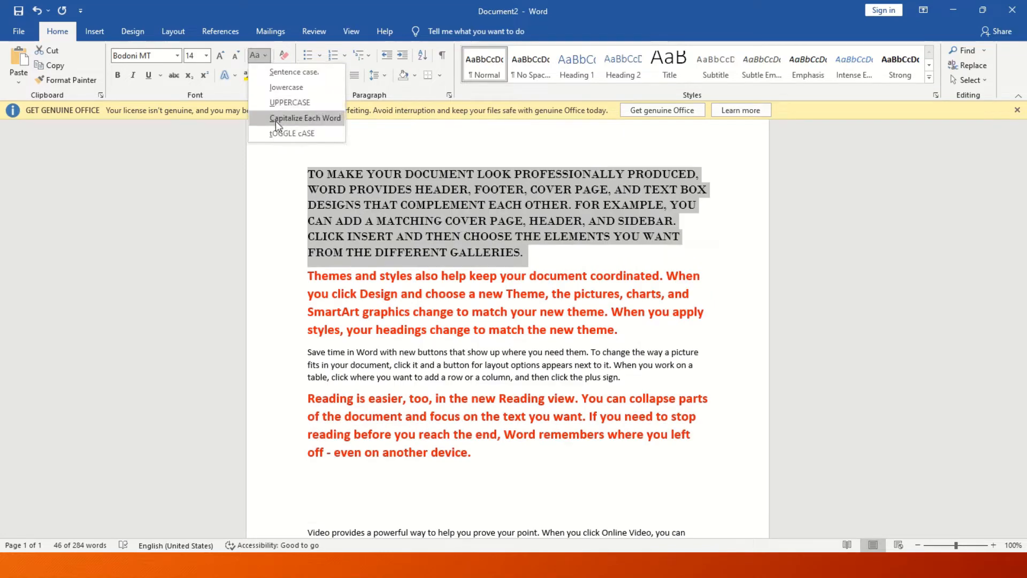
left_click(318, 122)
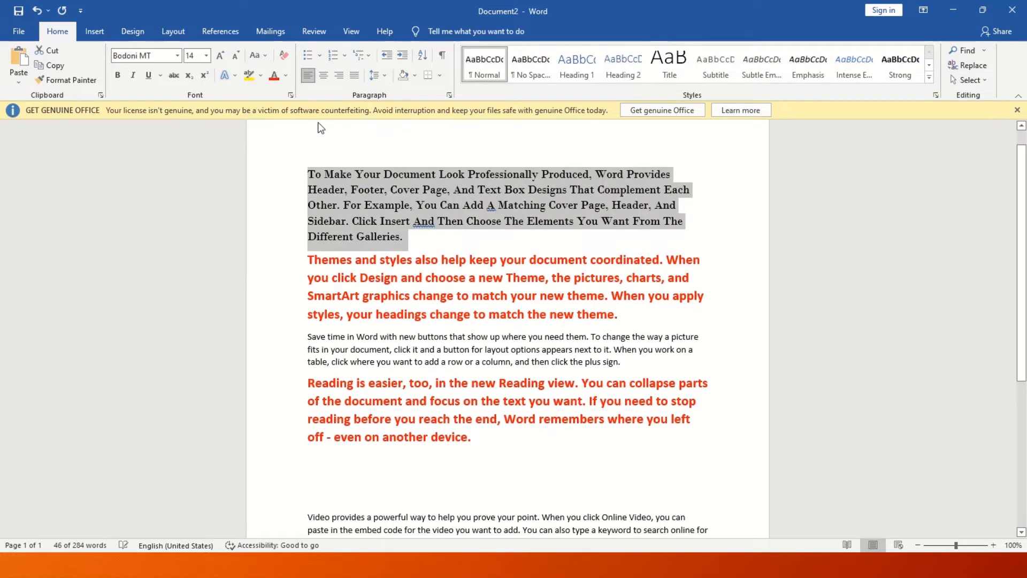
left_click(262, 55)
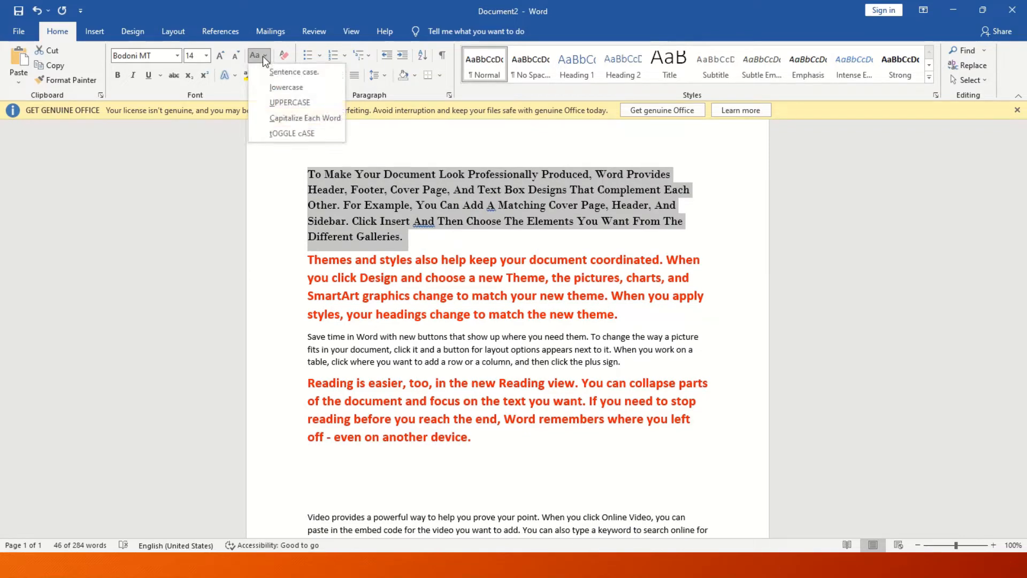
left_click(289, 133)
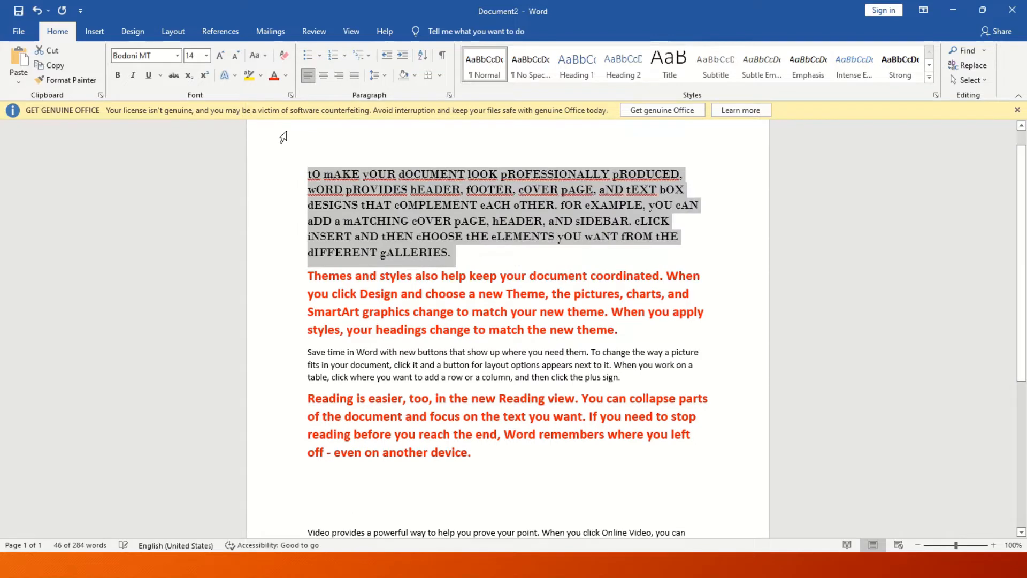
Restore sentence case on the first paragraph and clear all formatting from the four opening paragraphs.
left_click(261, 54)
left_click(273, 67)
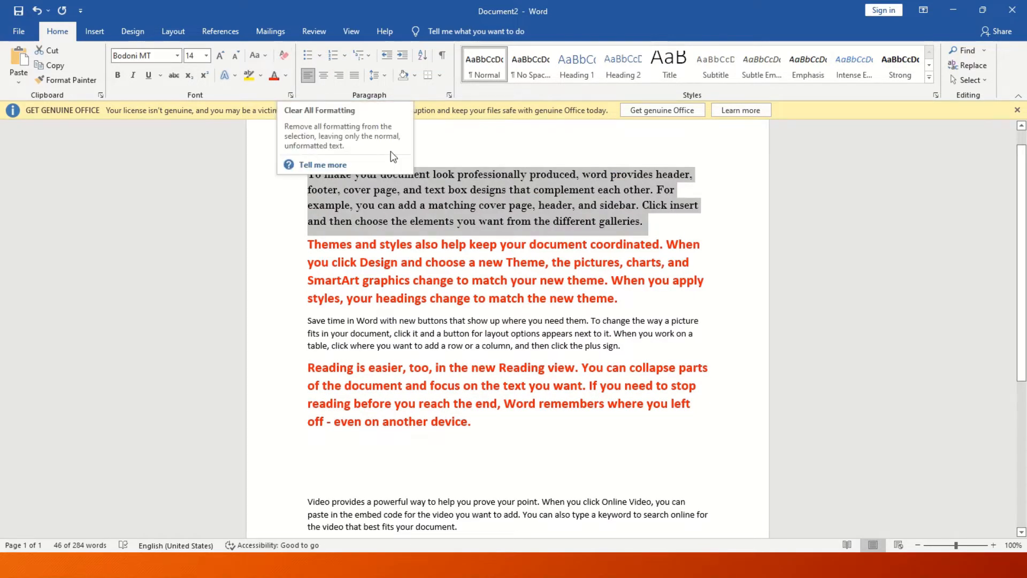
left_click_drag(479, 425, 276, 182)
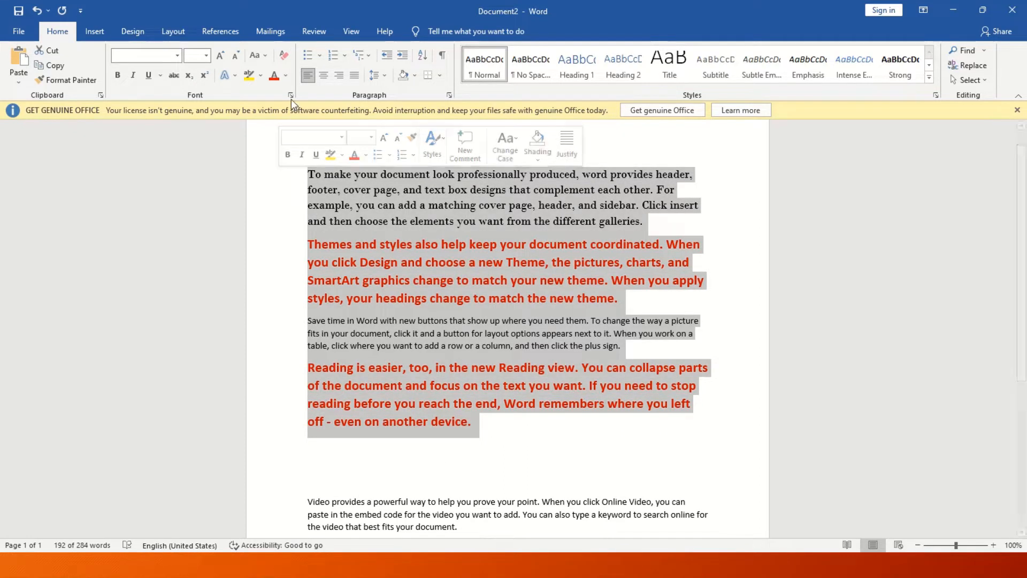
left_click(284, 56)
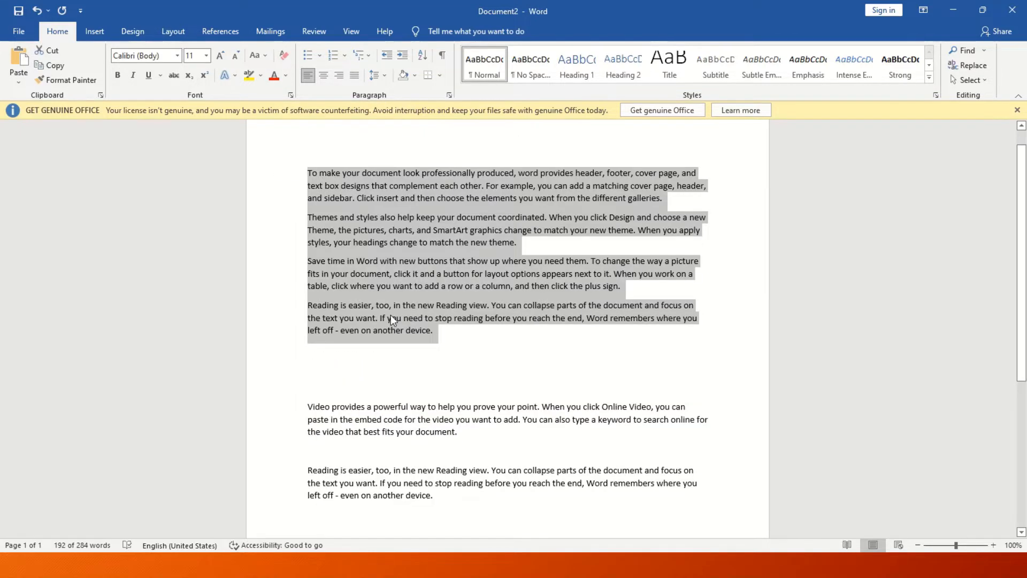
Make the four opening paragraphs bold, italic and underlined with a dotted line.
left_click(121, 72)
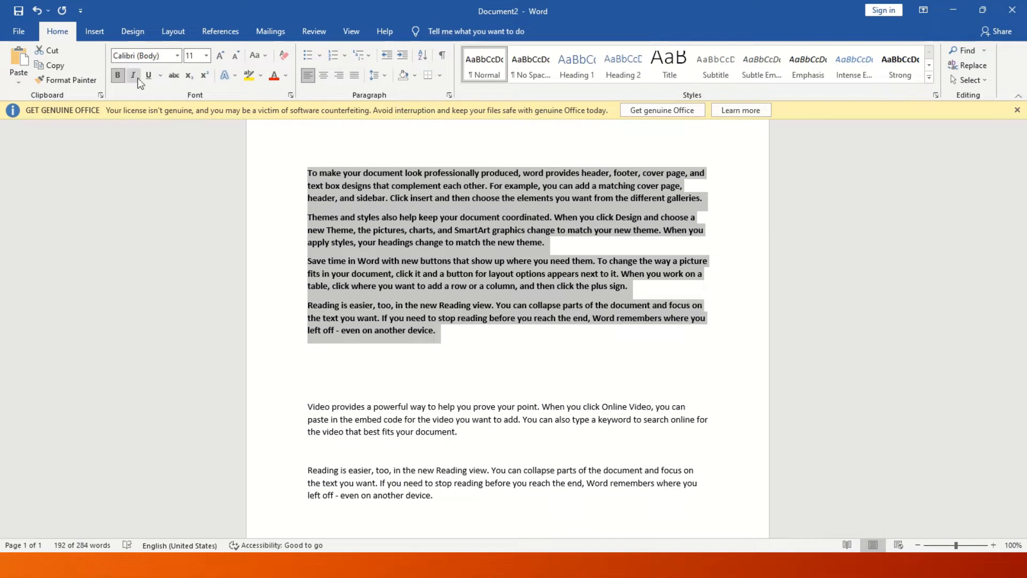
left_click(135, 77)
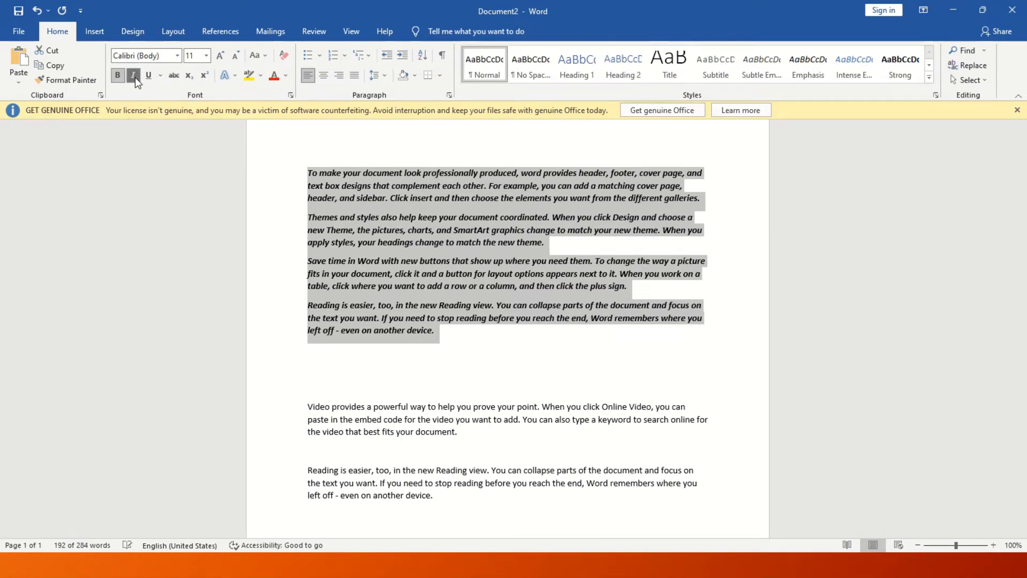
left_click(146, 76)
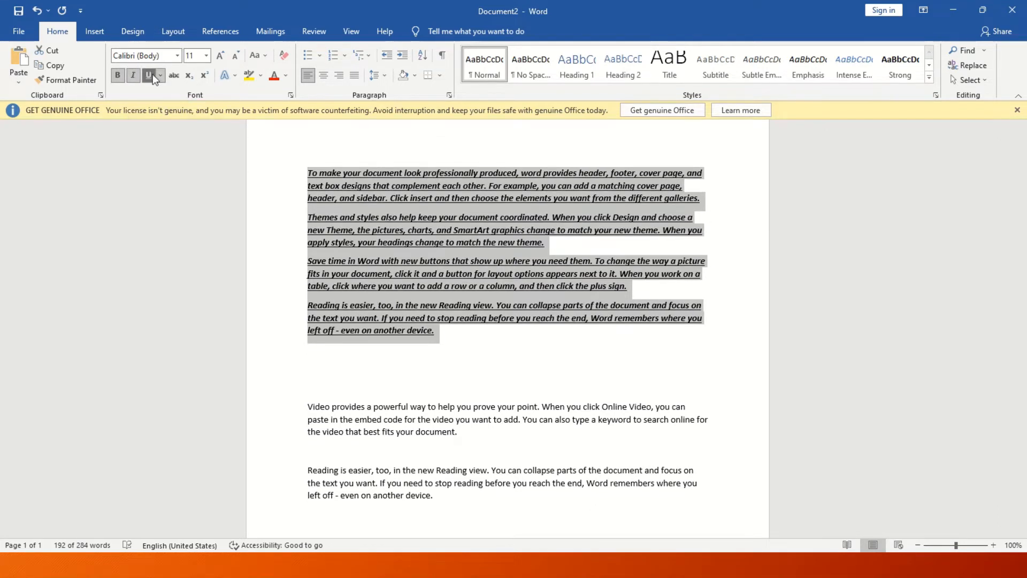
left_click(160, 74)
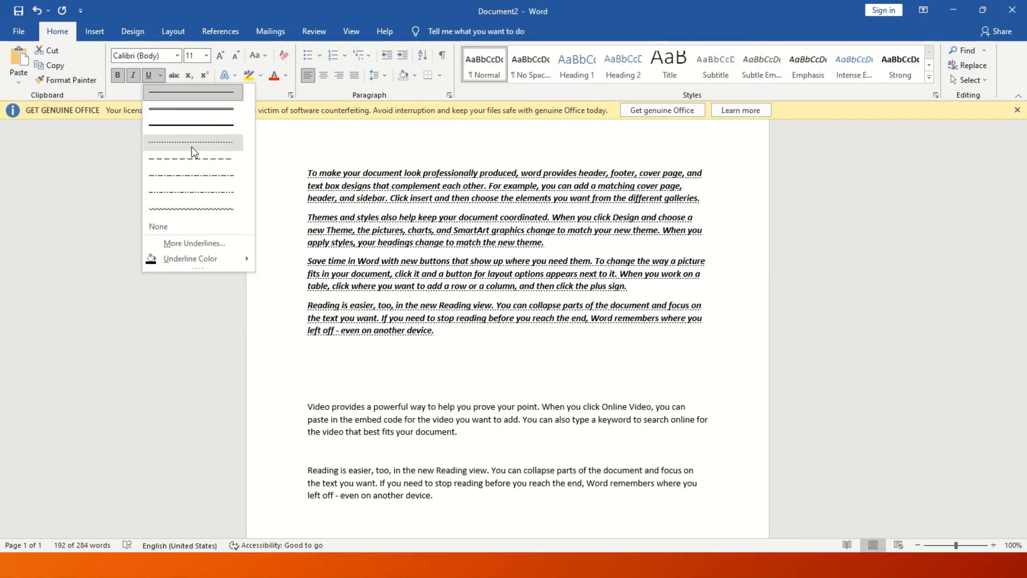
left_click(192, 147)
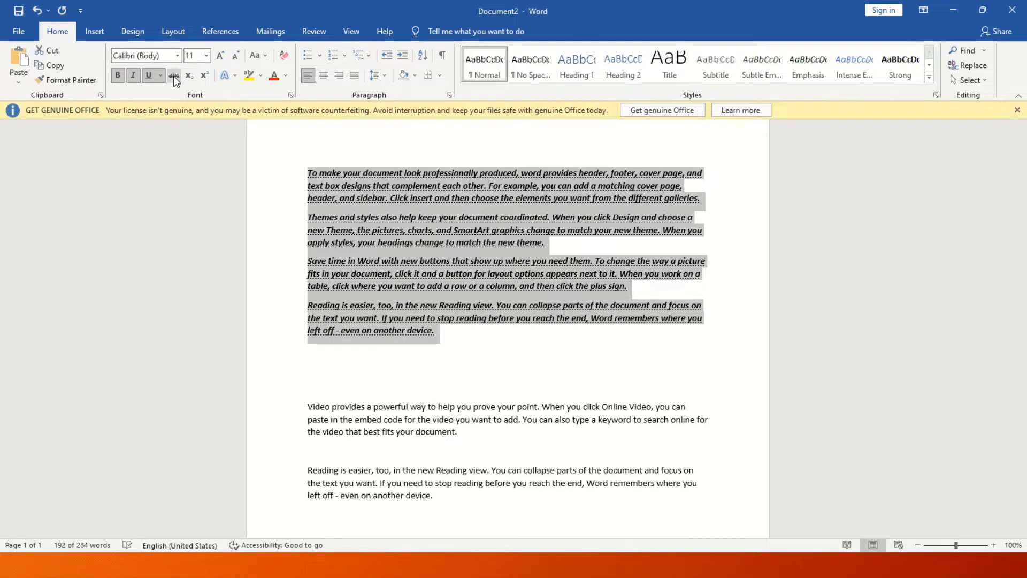
left_click(330, 407)
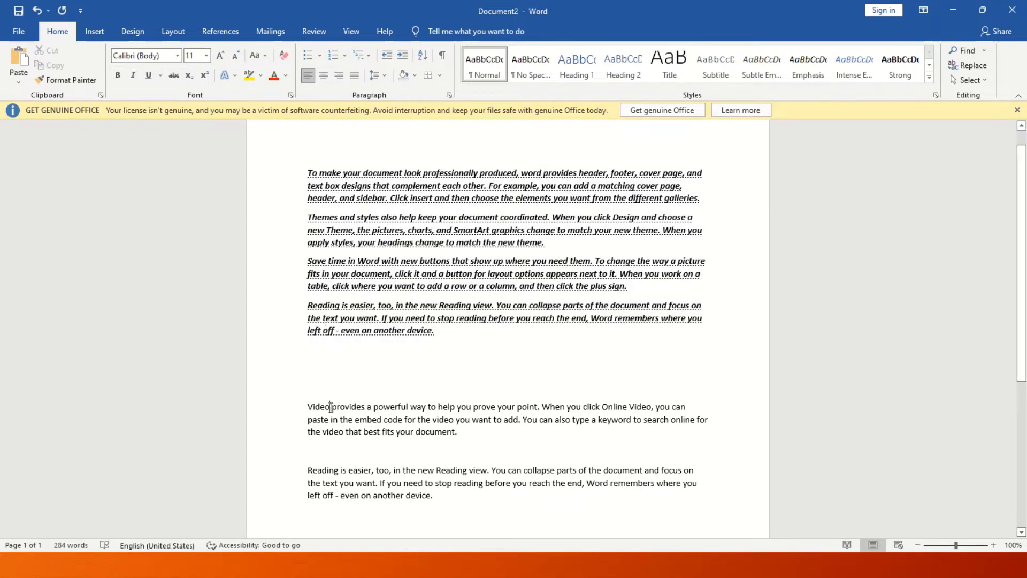
Put the word Video on its own line and strike it through.
key("Return")
double_click(319, 407)
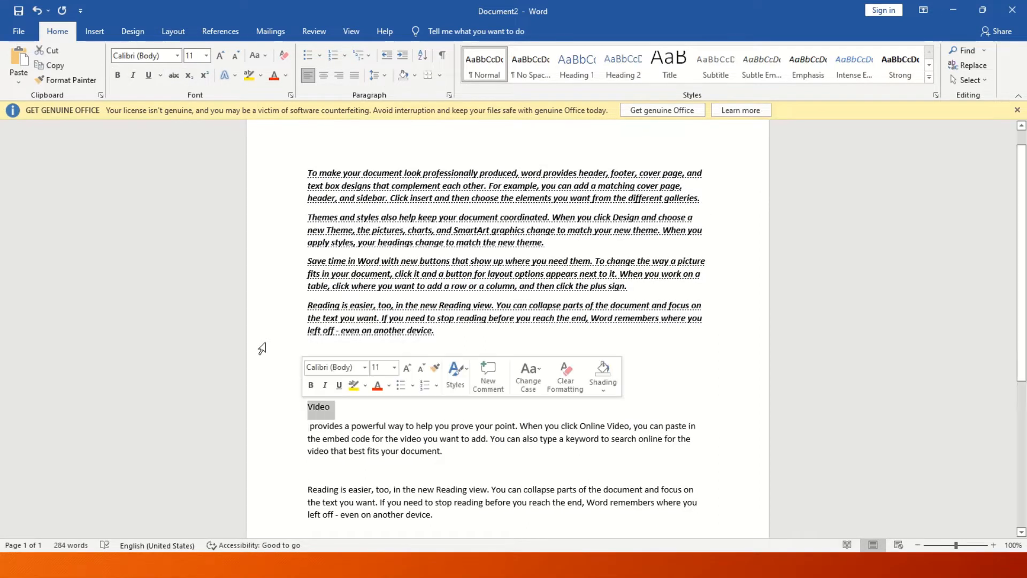
left_click(173, 76)
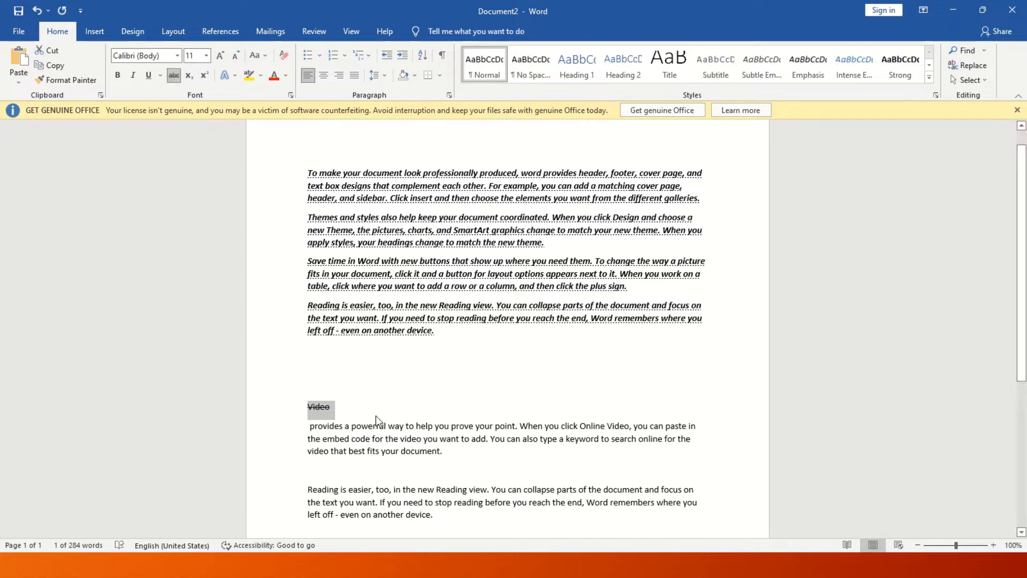
key("Right")
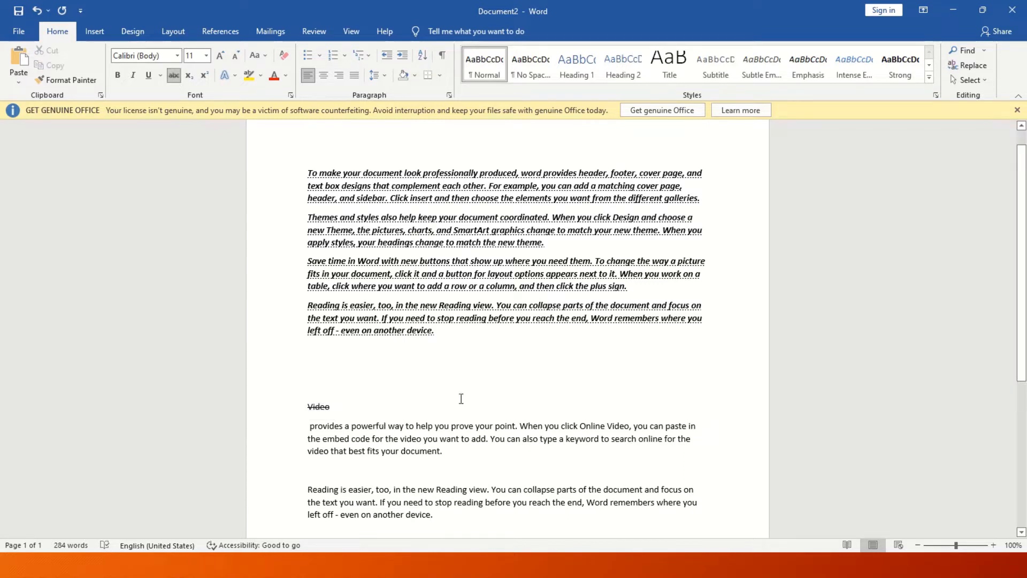
Add a final line '10 8' with the 10 struck through.
left_click(428, 514)
key("Return")
key("Return")
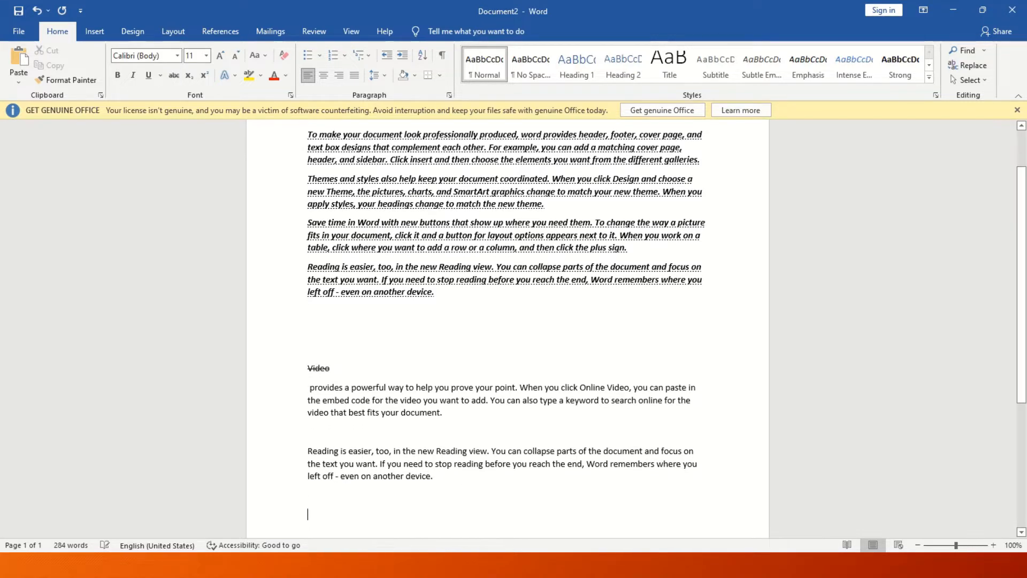
type("1")
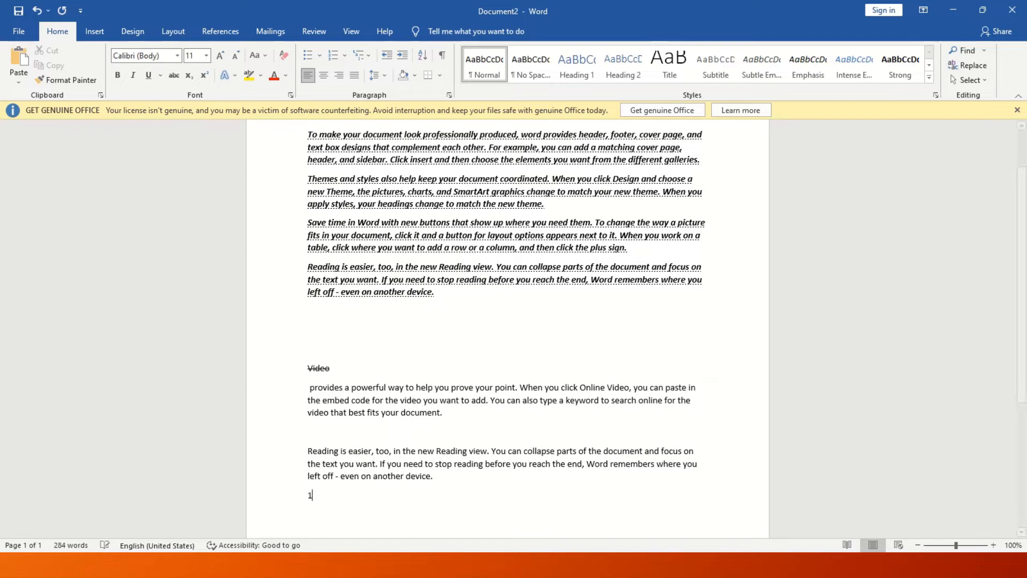
type("0 8")
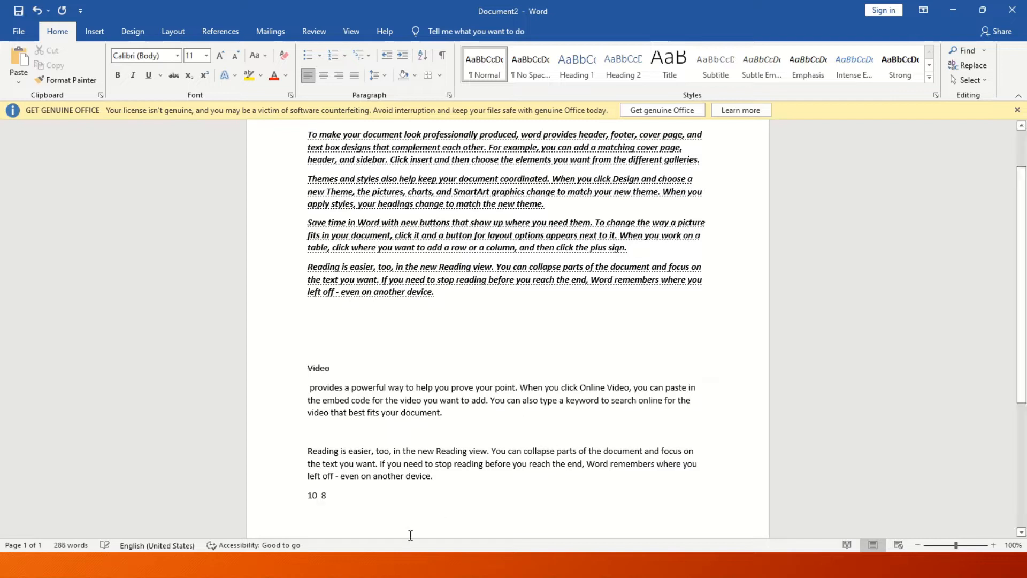
double_click(319, 496)
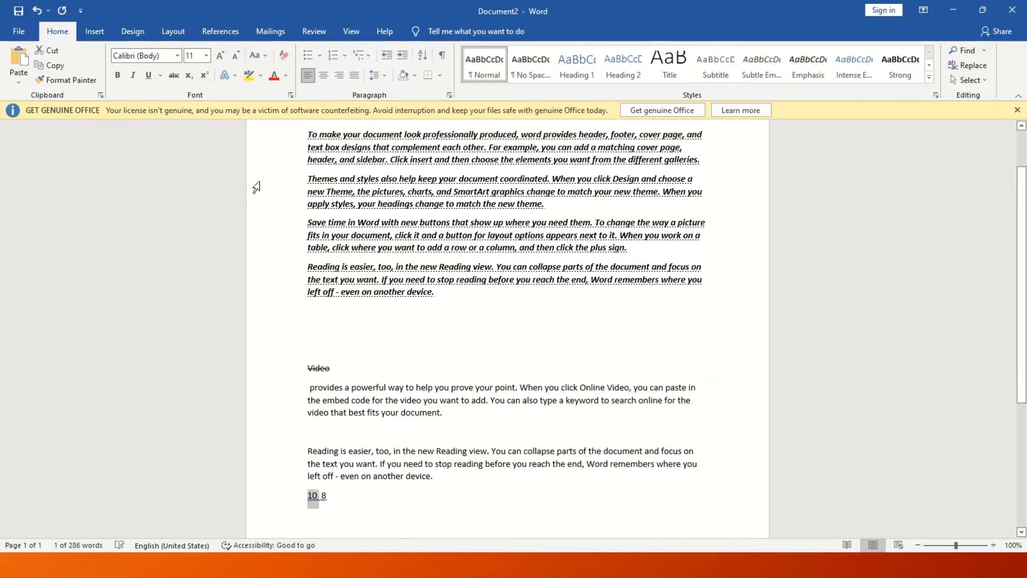
left_click(172, 77)
Enlarge the '10 8' line to 28 pt.
key("shift+End")
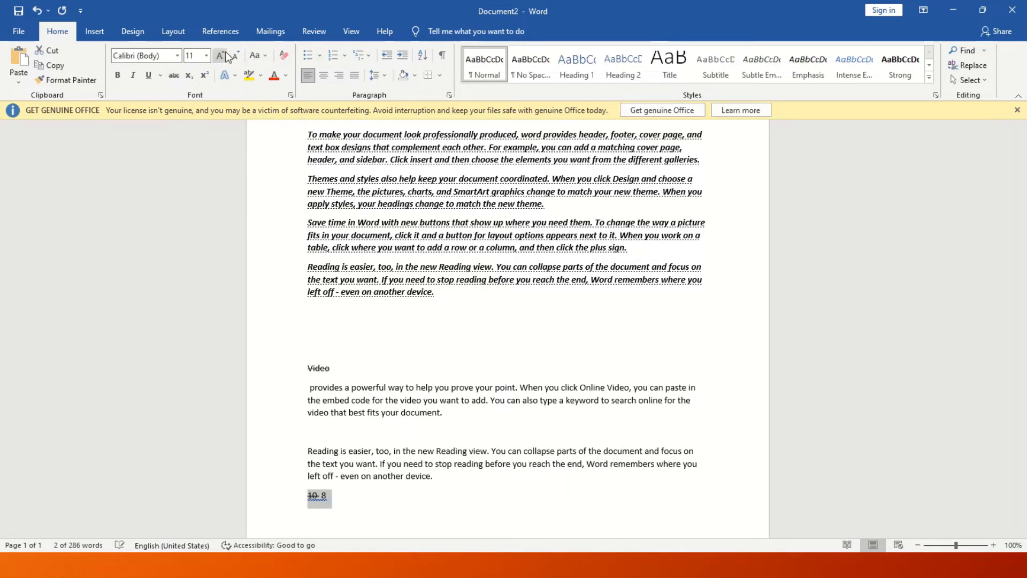
left_click(224, 55)
left_click(224, 55)
left_click(224, 55)
left_click(223, 56)
left_click(224, 55)
left_click(224, 55)
left_click(223, 55)
left_click(224, 55)
left_click(223, 56)
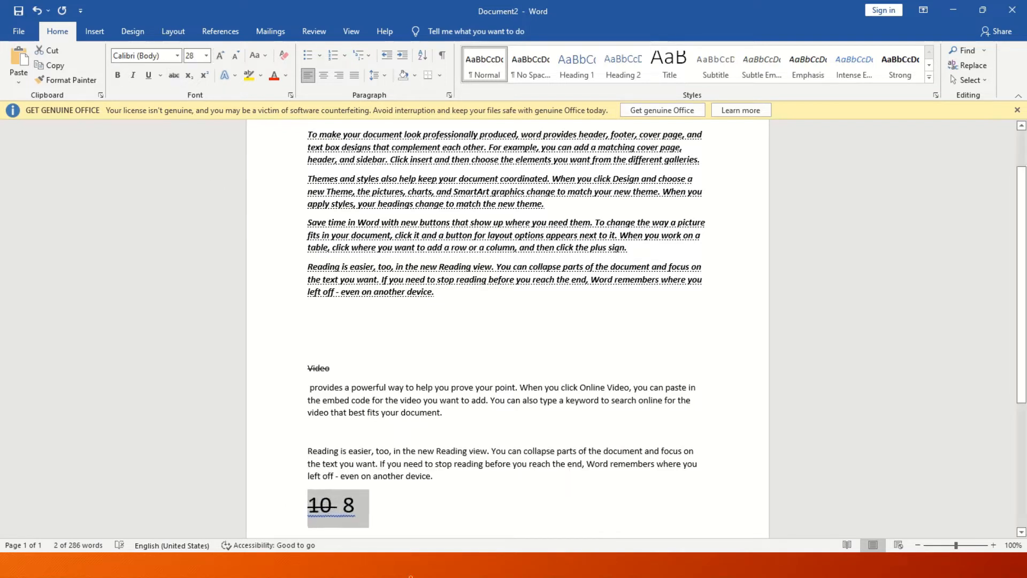
left_click(435, 498)
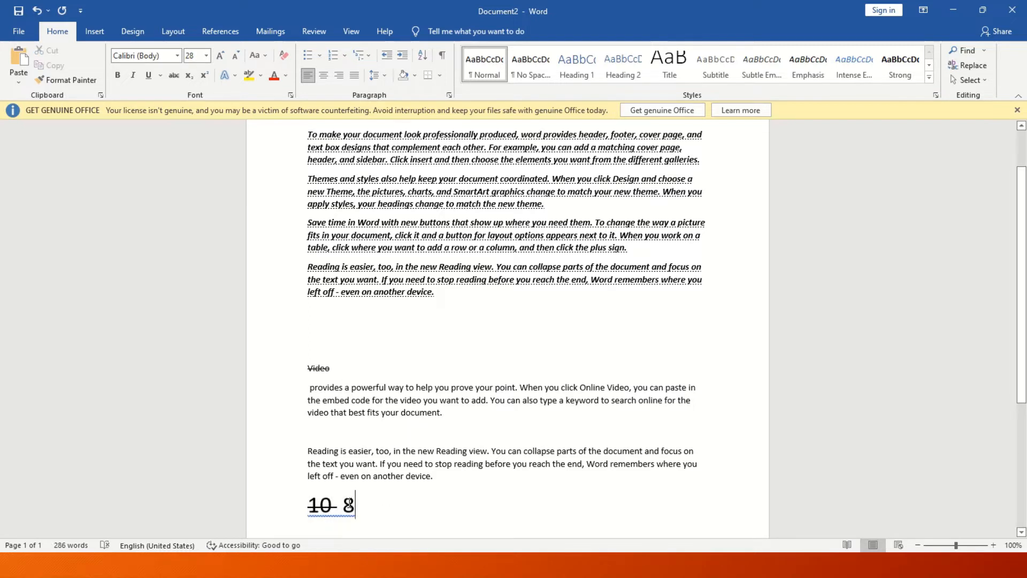
left_click(332, 504)
left_click_drag(332, 505, 296, 509)
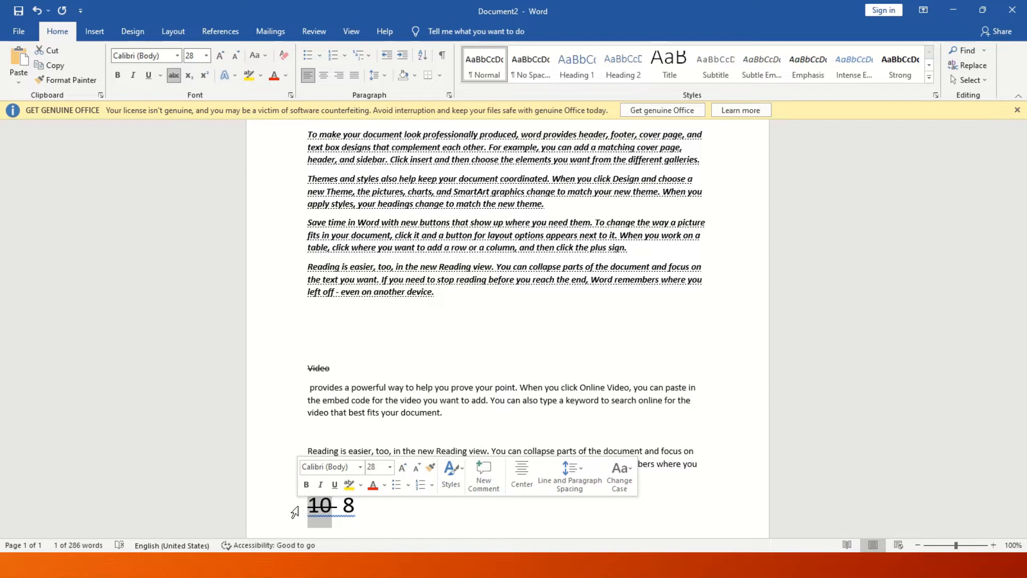
left_click(406, 337)
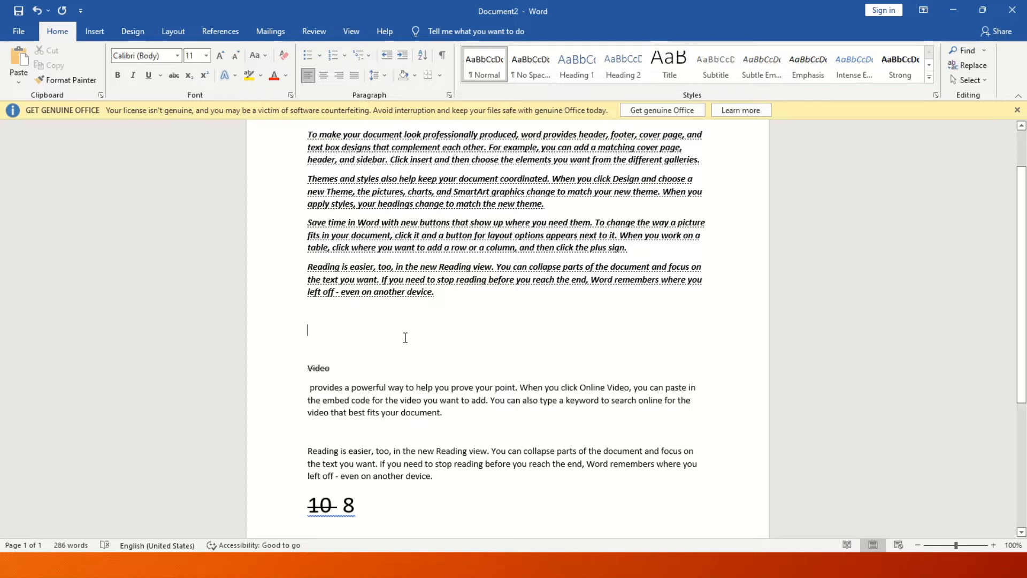
Type Co2 on the empty line above Video, enlarge it, and make the 2 subscript.
type("co")
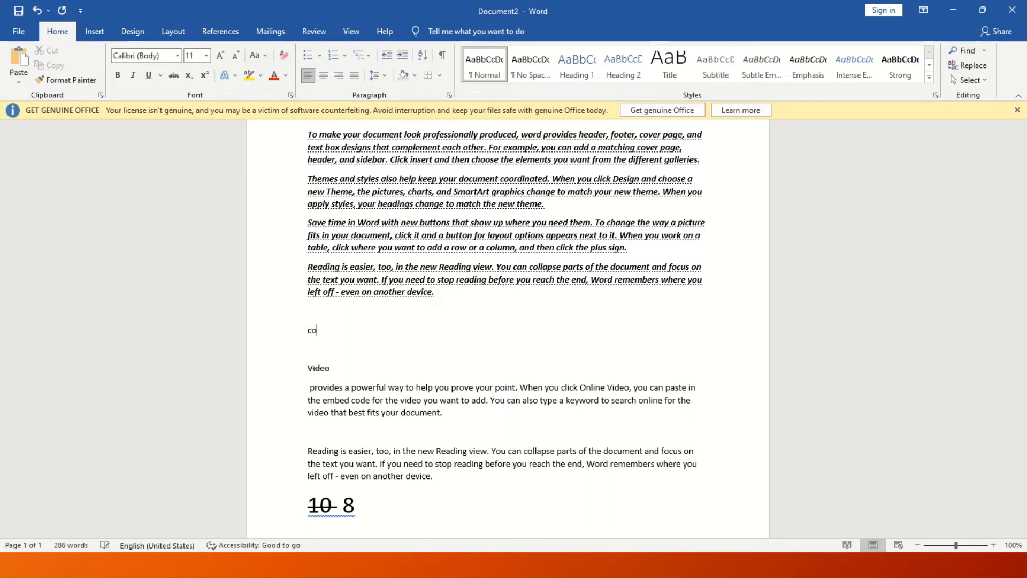
key("BackSpace")
key("BackSpace")
type("Co2")
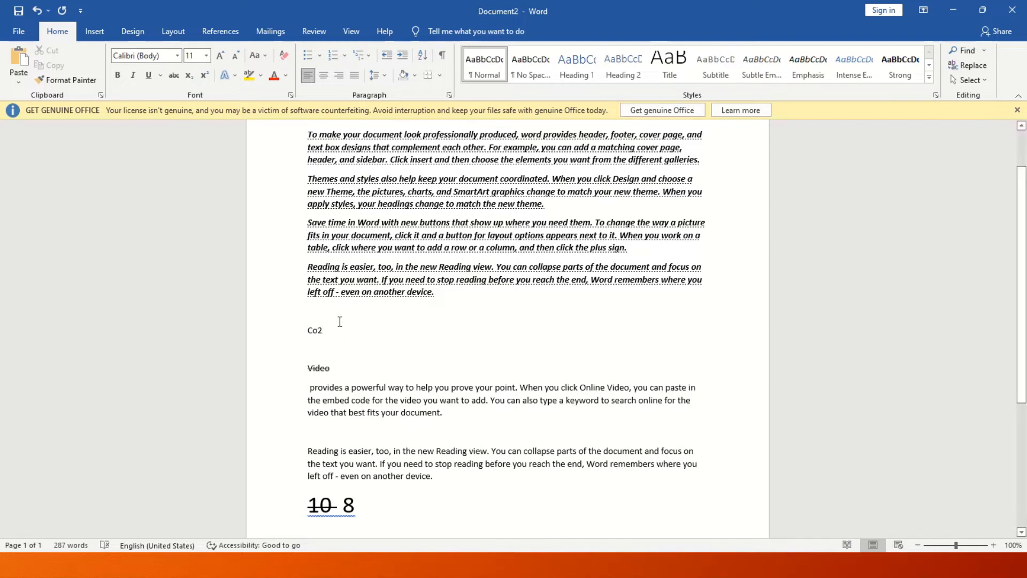
key("shift+Up")
left_click(220, 55)
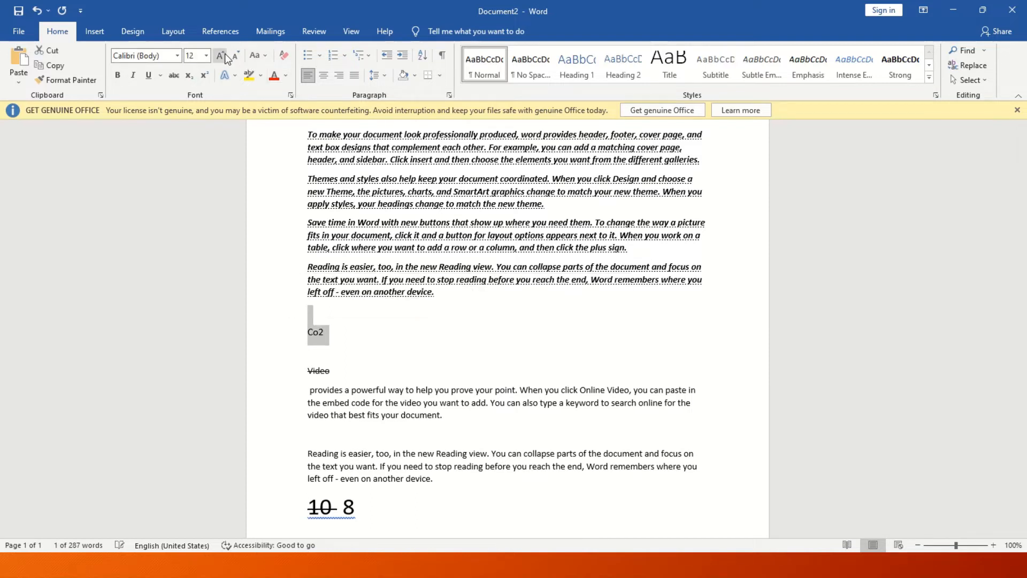
left_click(220, 55)
left_click(220, 56)
left_click(220, 55)
left_click(355, 351)
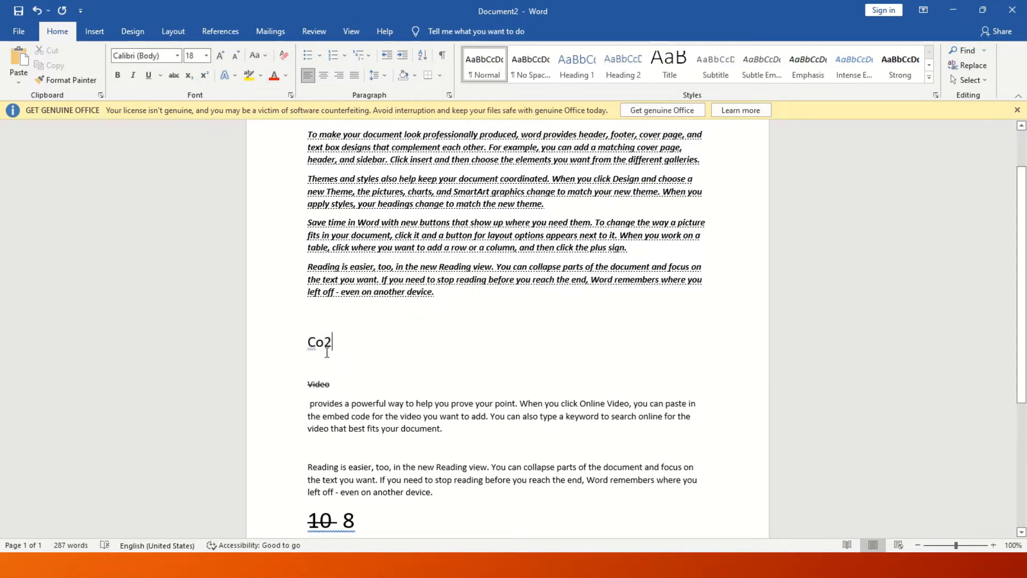
left_click_drag(332, 351, 323, 350)
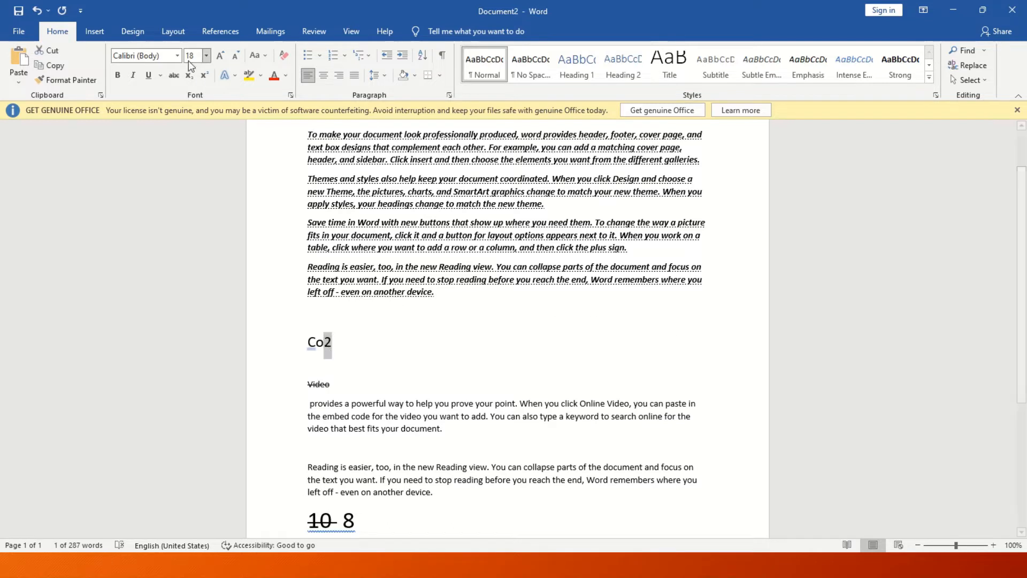
left_click(195, 77)
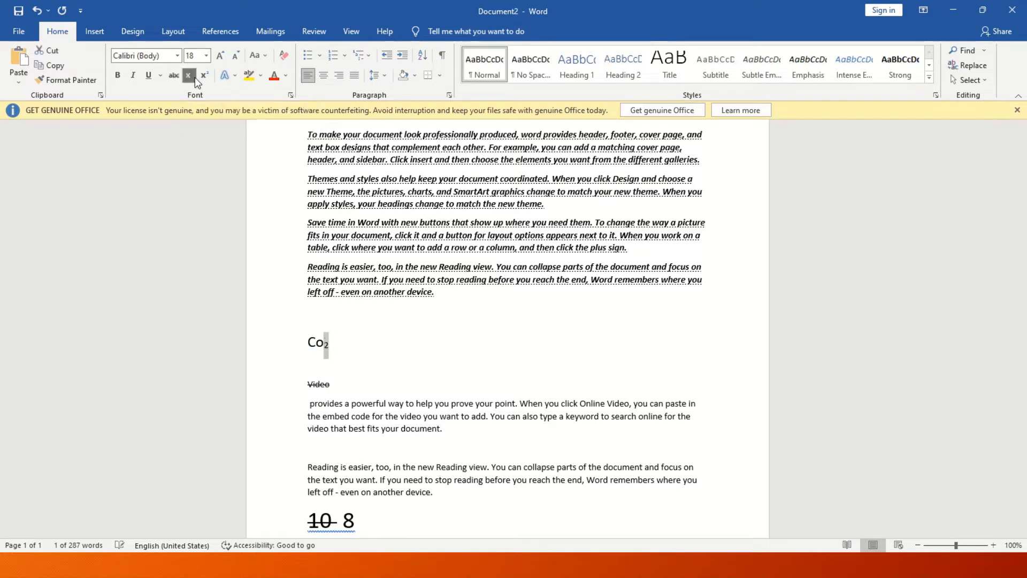
left_click(366, 345)
Replace Co2 with x2 and make the 2 superscript.
key("BackSpace")
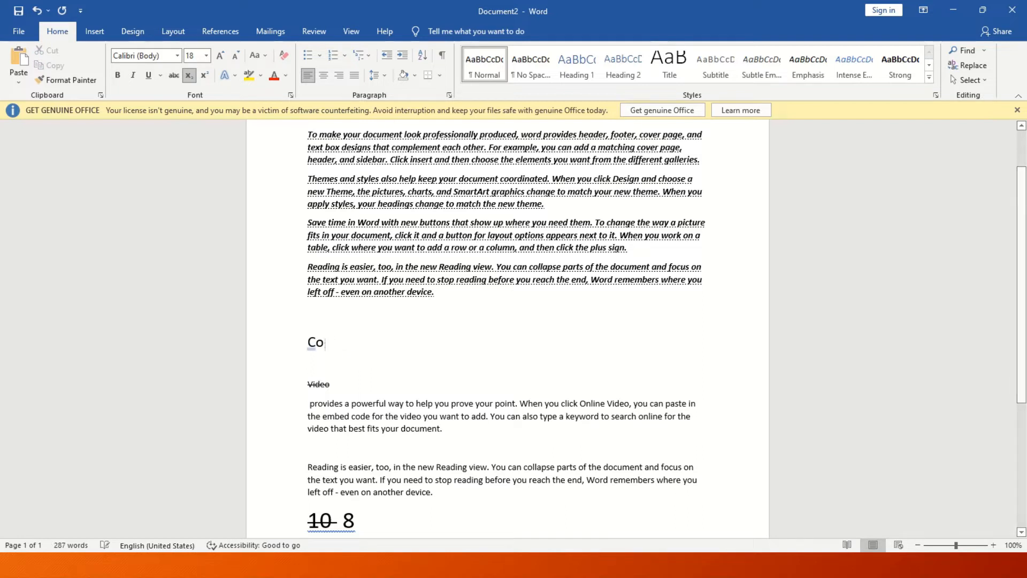
key("BackSpace")
key("BackSpace")
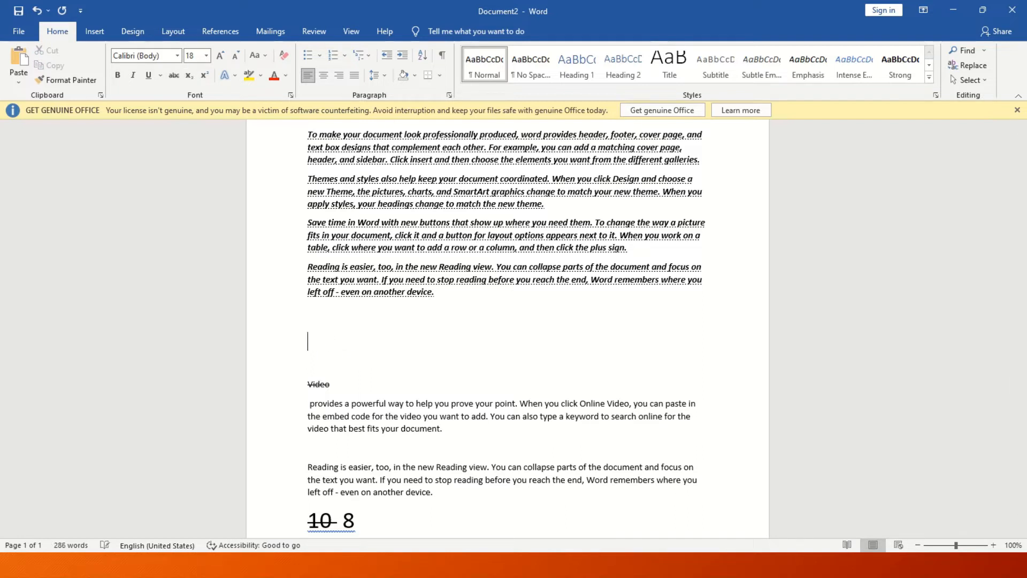
type("x2")
left_click_drag(323, 344, 317, 345)
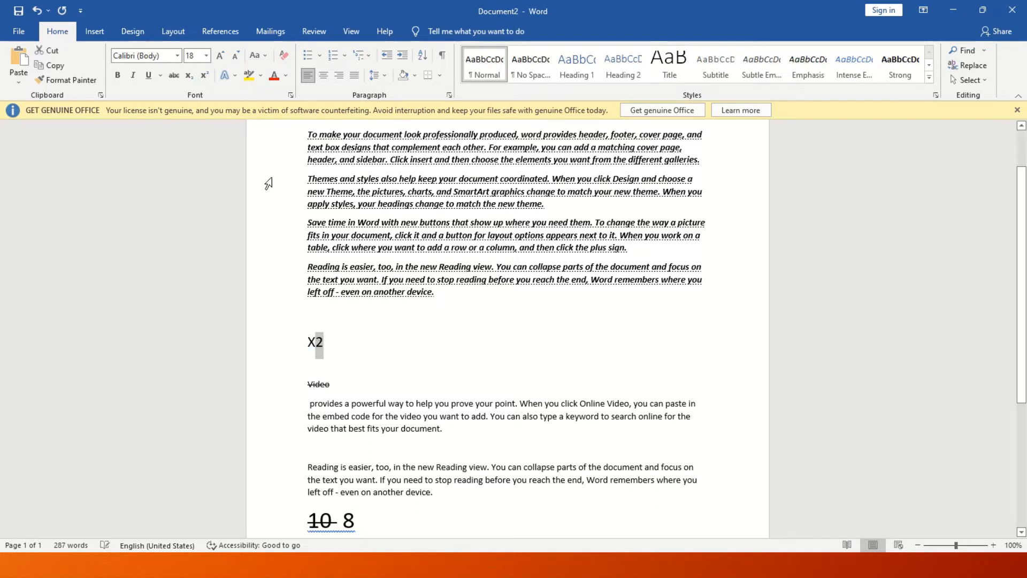
left_click(210, 78)
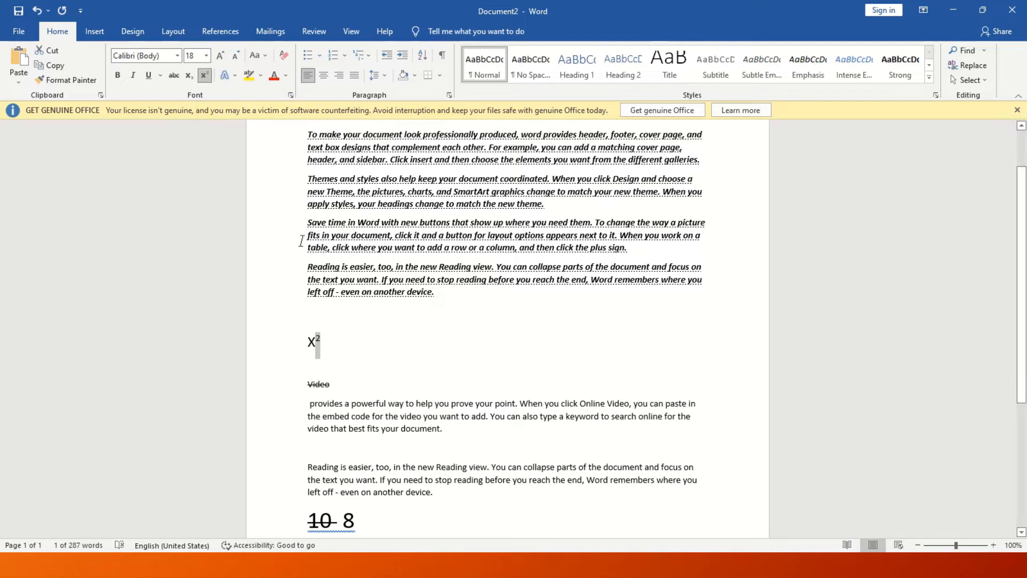
left_click(354, 386)
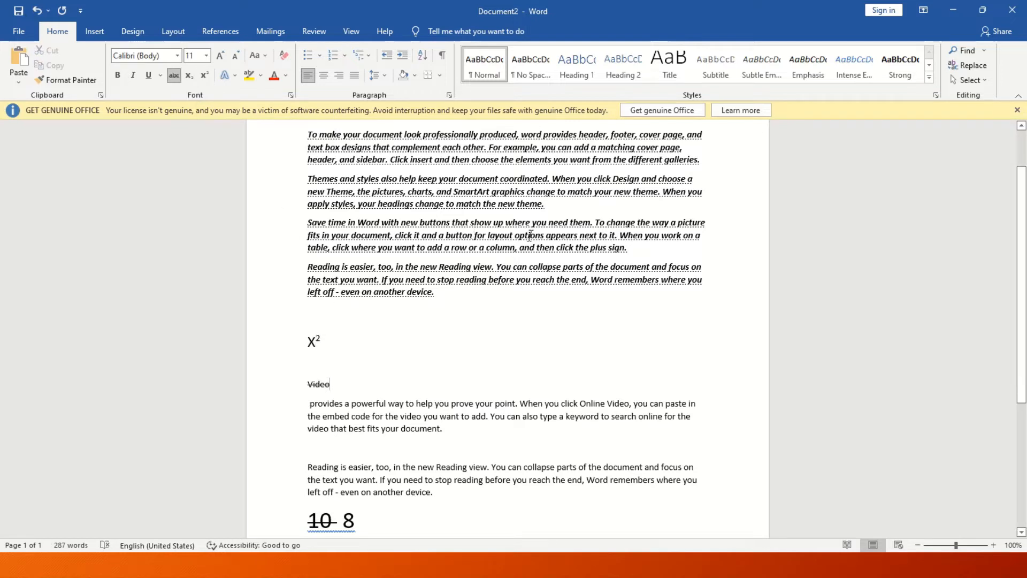
Apply the white-fill, blue-outline glowing text effect to the Save time in Word paragraph.
left_click_drag(630, 249, 308, 222)
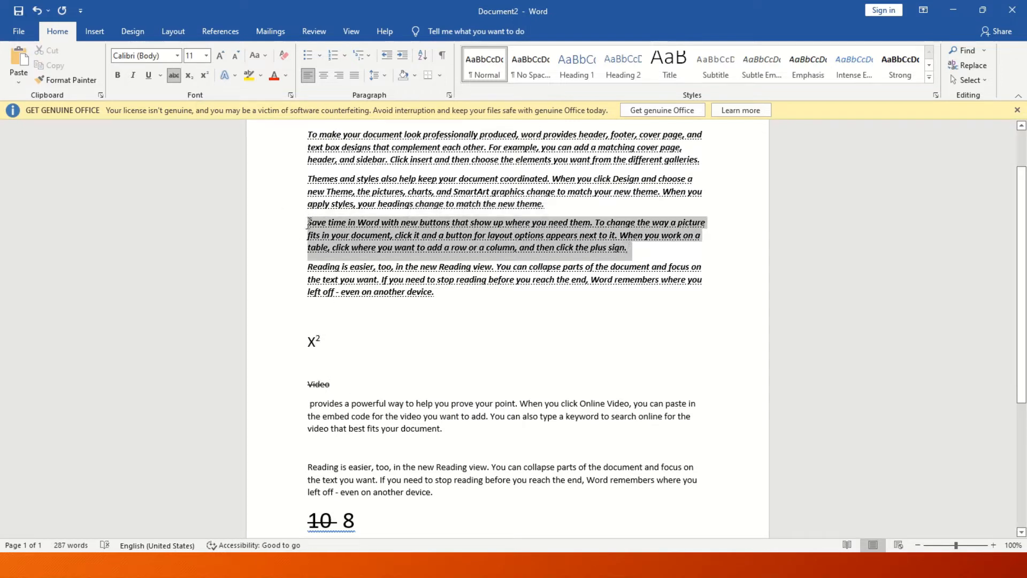
left_click(232, 77)
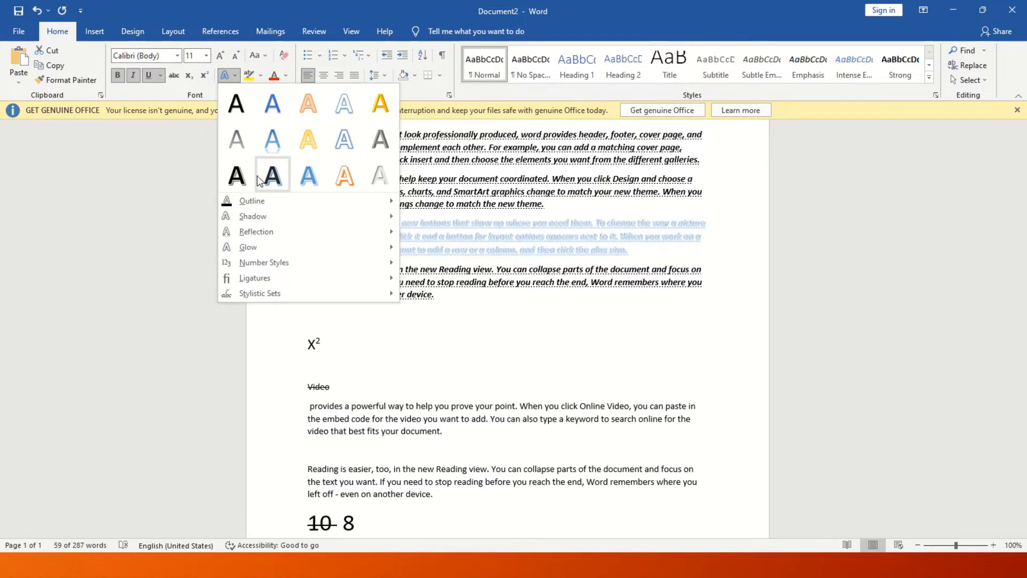
left_click(343, 139)
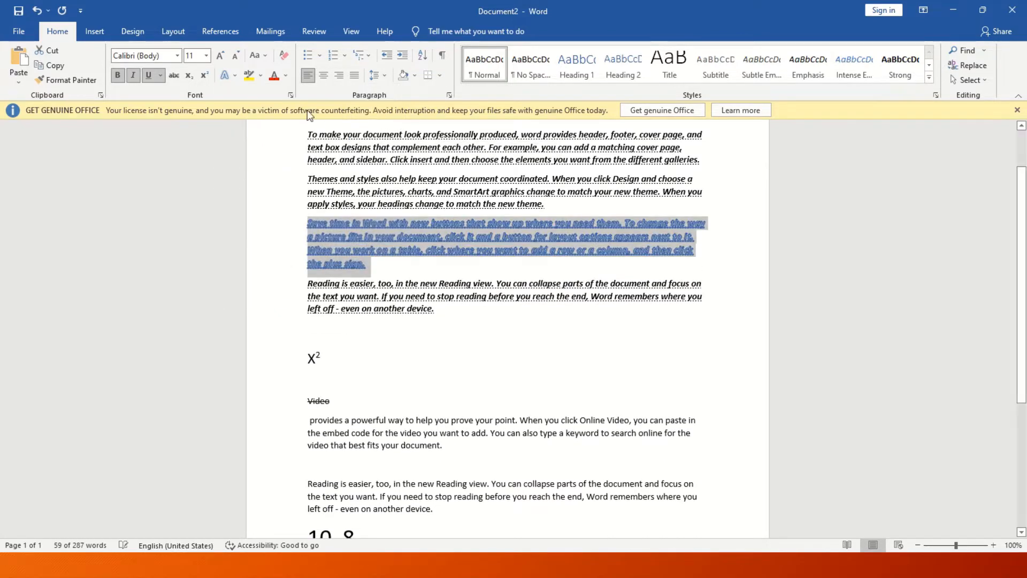
Grow the paragraph's font size up to 20.
left_click(221, 55)
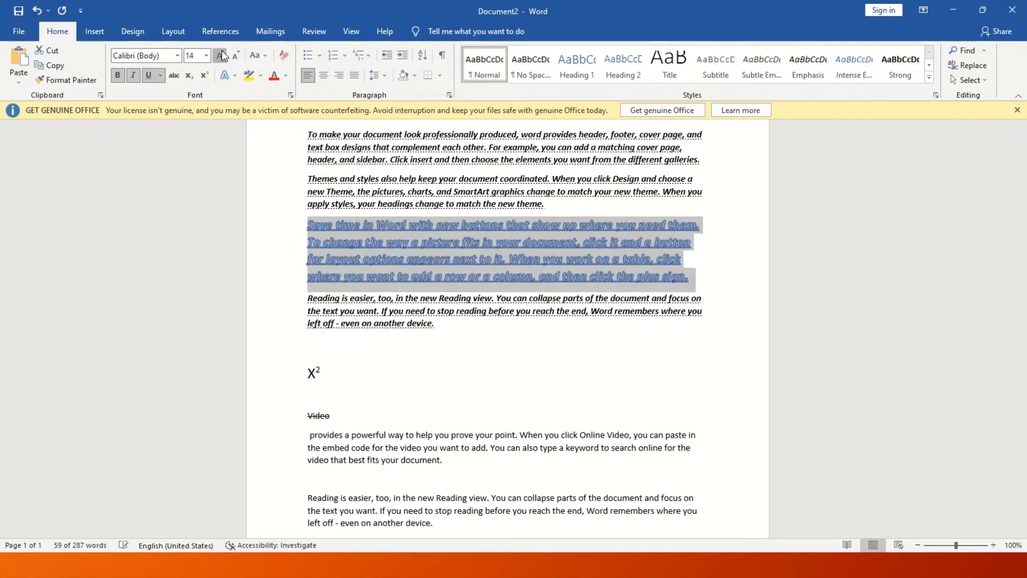
left_click(221, 55)
left_click(221, 55)
left_click(221, 55)
left_click(222, 55)
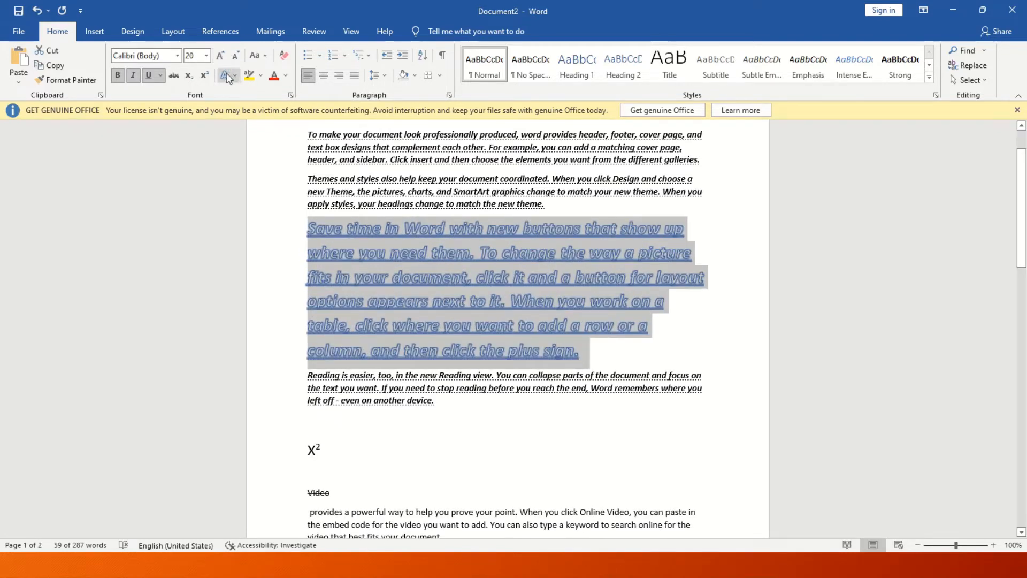
left_click(443, 277)
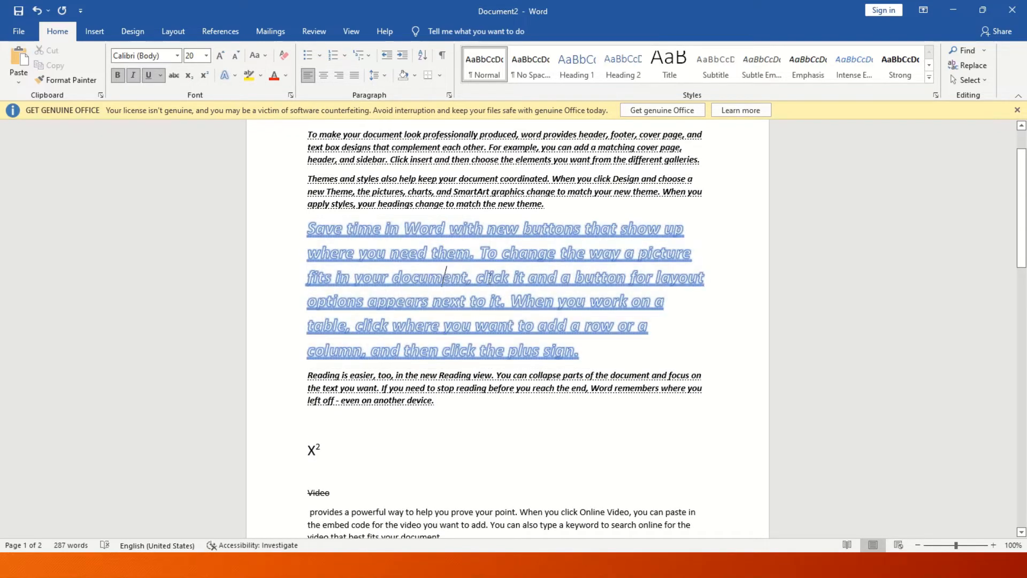
double_click(463, 276)
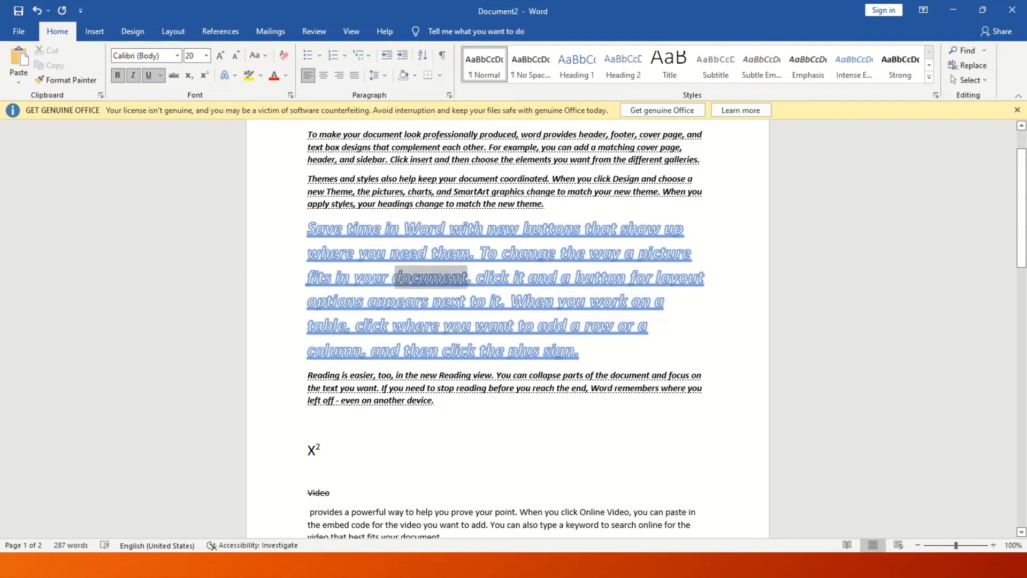
left_click(262, 75)
Highlight the word document in yellow and colour the Save time paragraph dark blue.
left_click(255, 88)
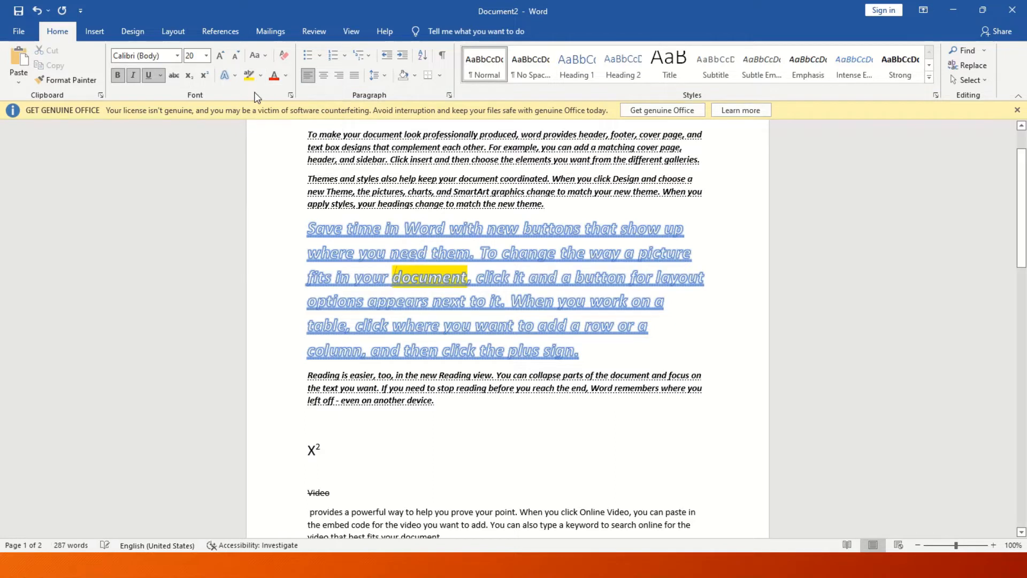
left_click(568, 401)
left_click_drag(584, 355, 302, 225)
left_click(286, 77)
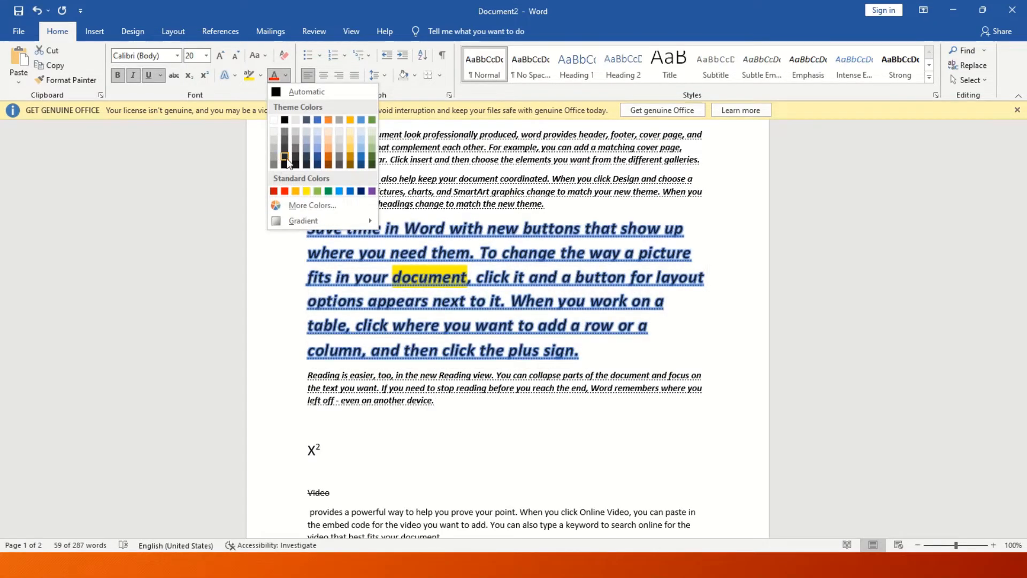
left_click(285, 160)
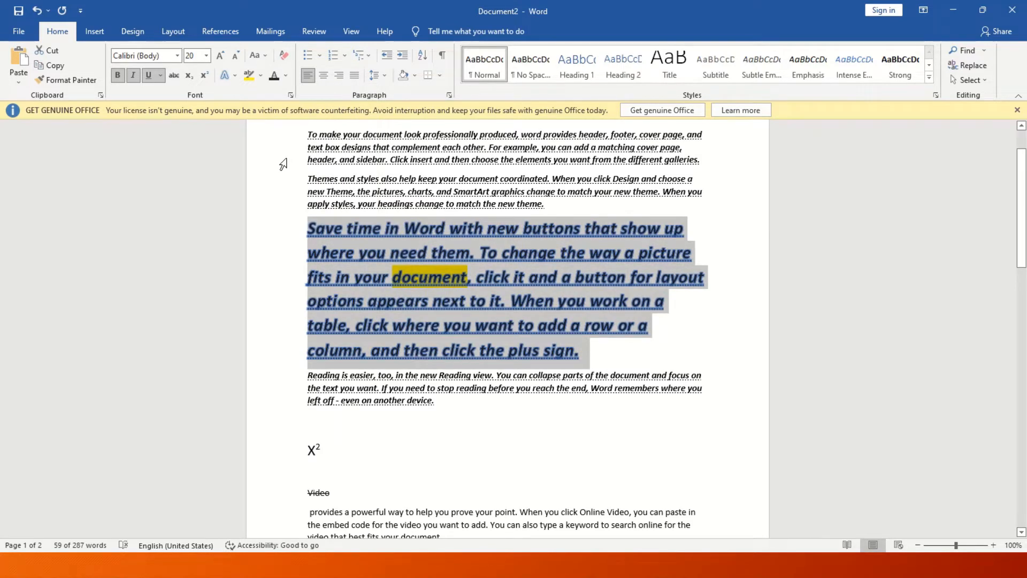
left_click(642, 375)
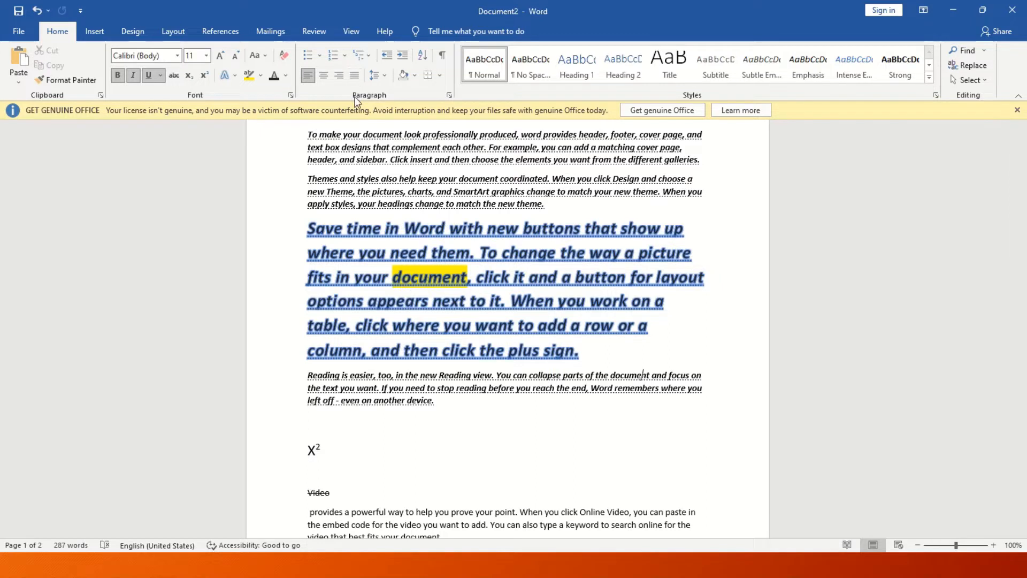
Give the To make your document and Themes and styles paragraphs four-diamond bullets, then A. B. lettering.
left_click_drag(1019, 204, 1019, 163)
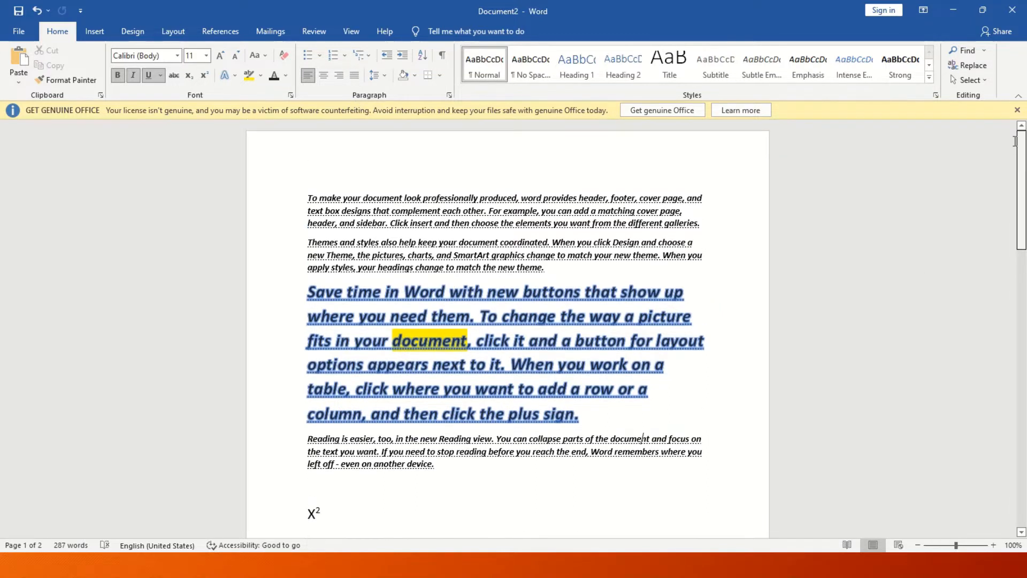
left_click_drag(559, 270, 250, 207)
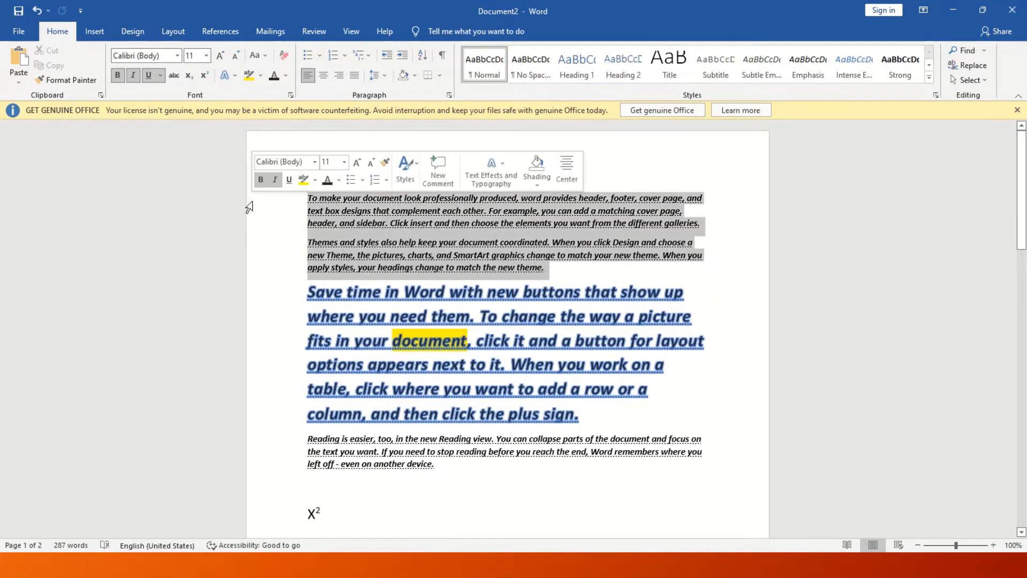
left_click(318, 55)
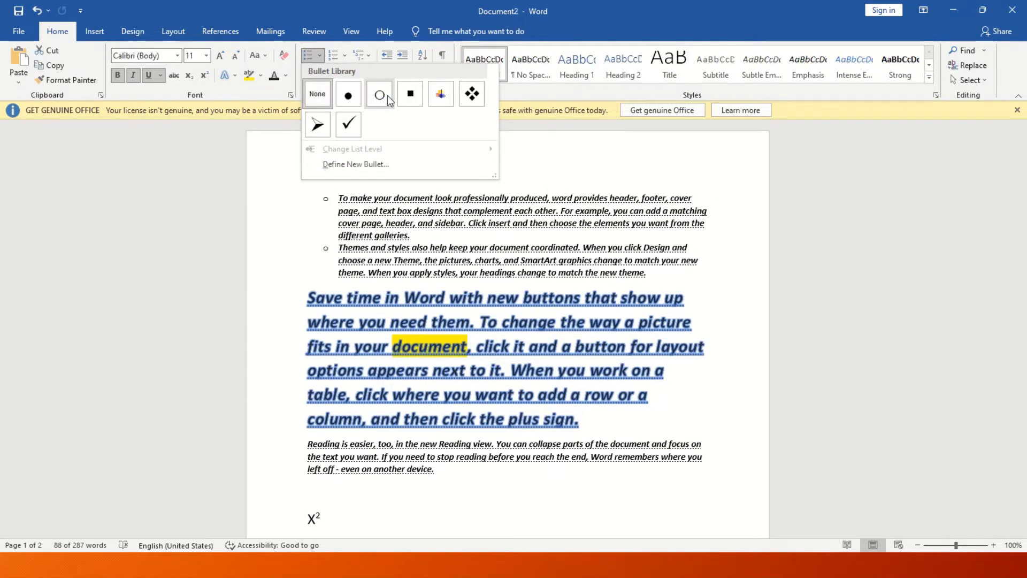
left_click(472, 95)
left_click(345, 56)
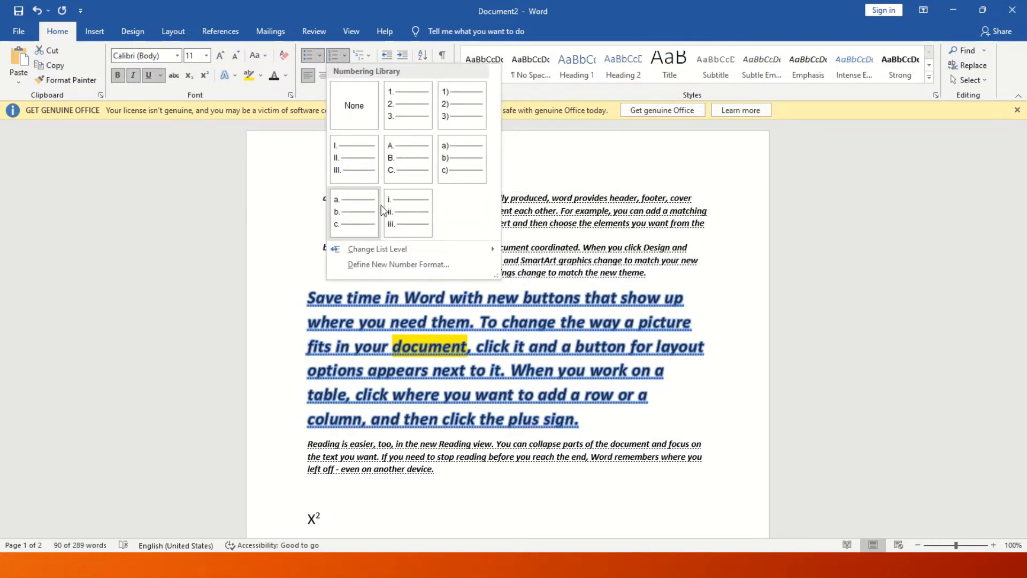
left_click(400, 164)
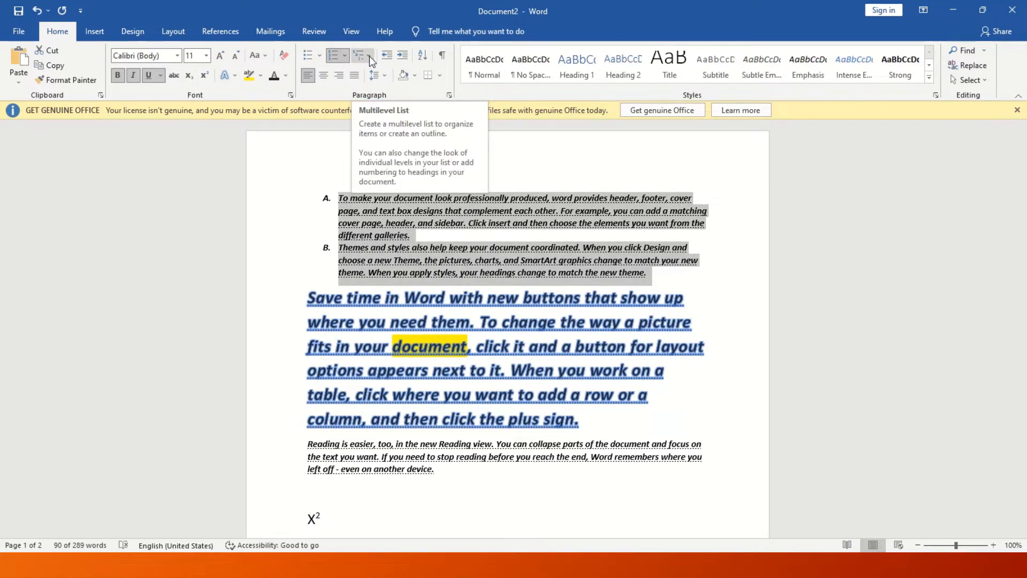
left_click(389, 260)
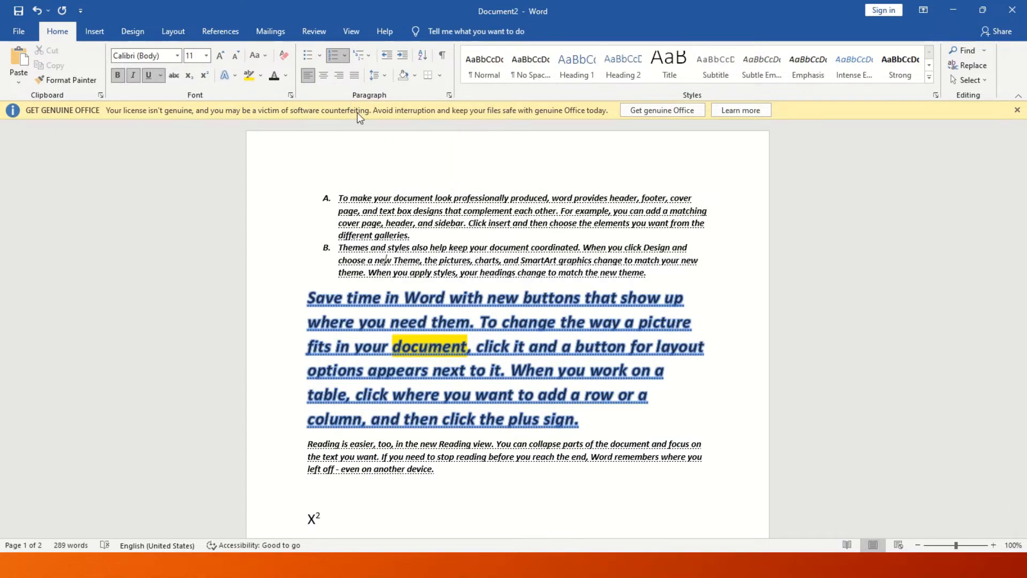
left_click(372, 55)
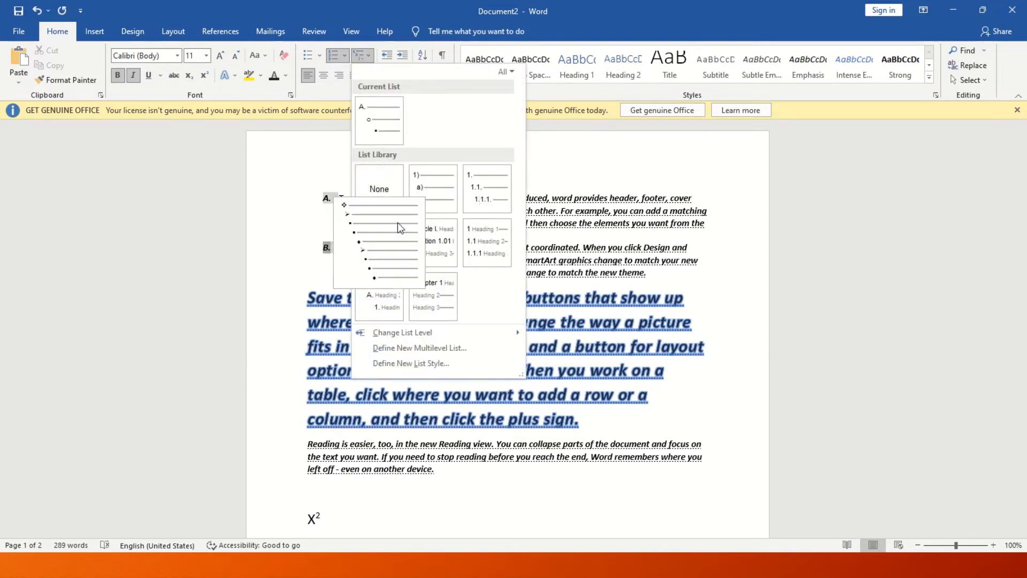
mouse_move(428, 307)
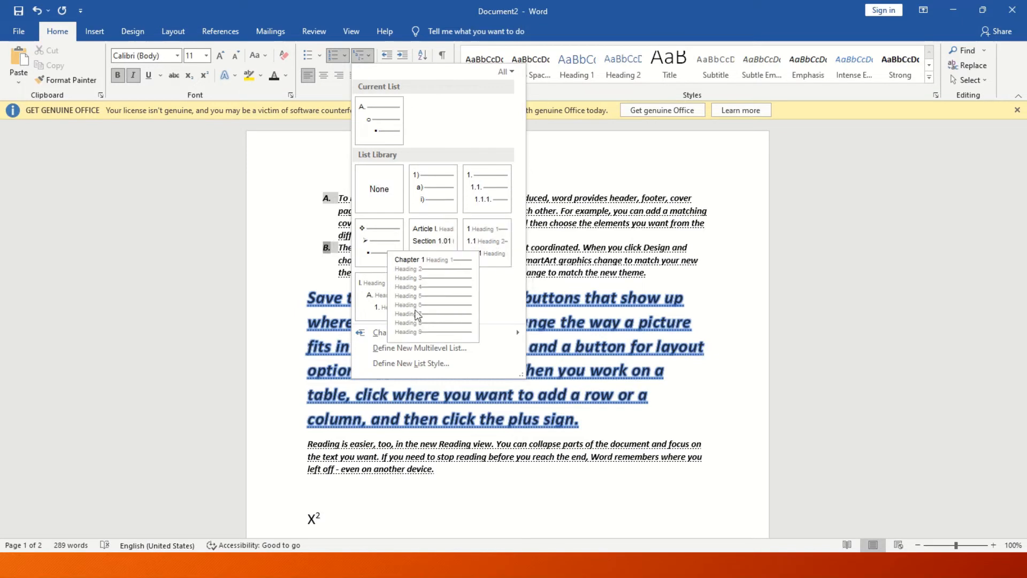
left_click(429, 286)
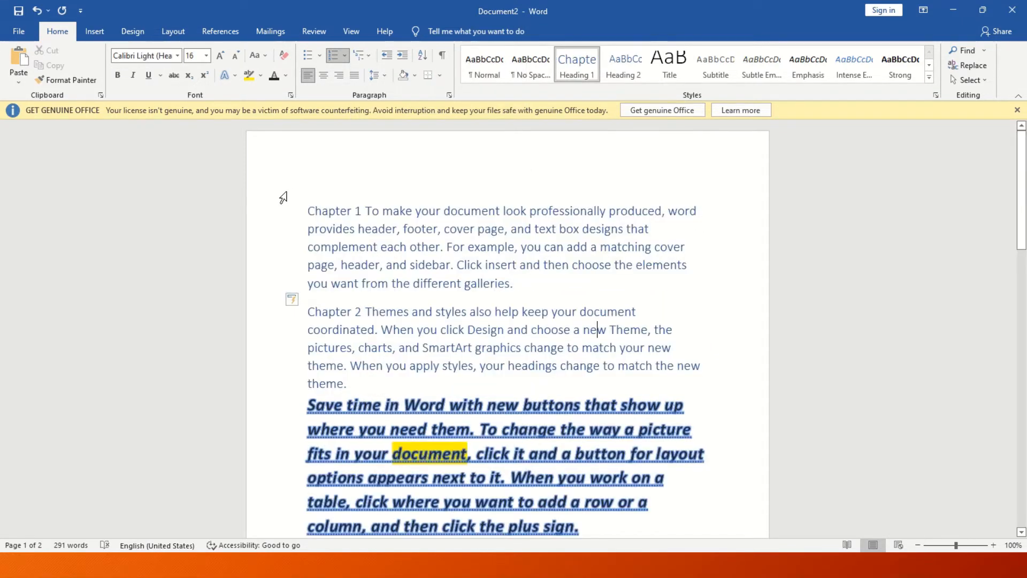
left_click(358, 211)
left_click(365, 311)
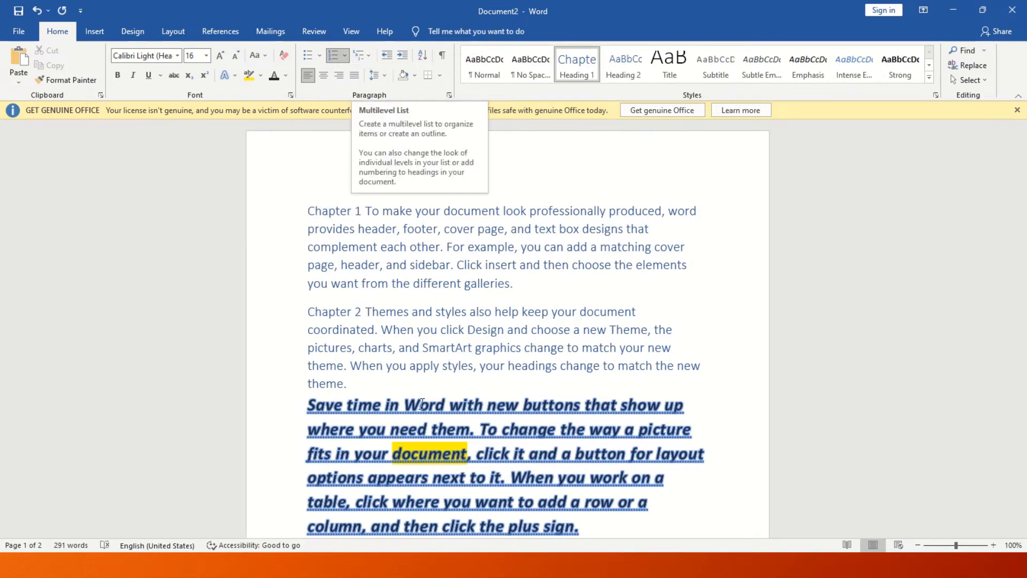
Indent the struck-through Video heading five steps to the right.
scroll(508, 267, "down", 10)
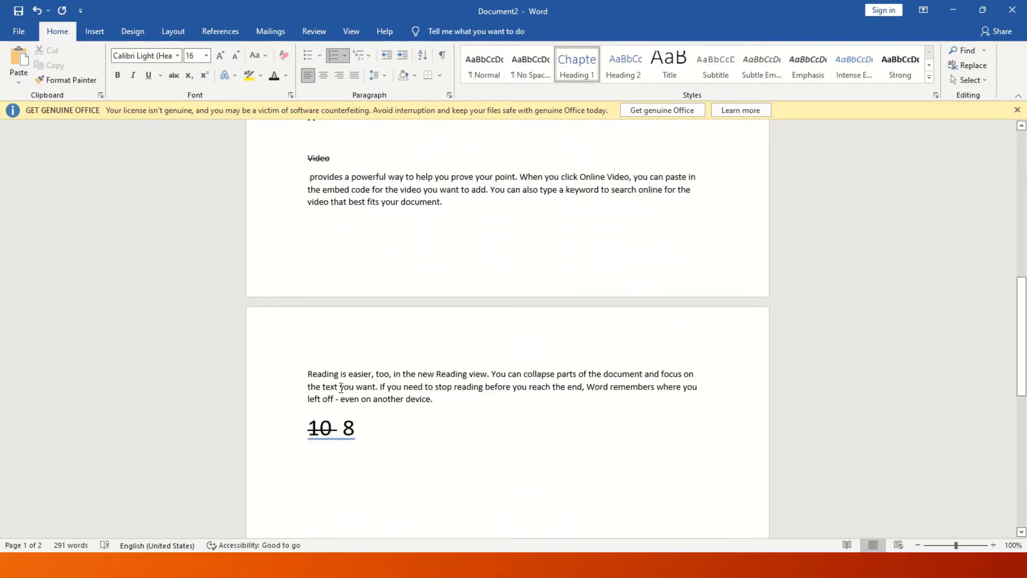
left_click_drag(337, 161, 300, 161)
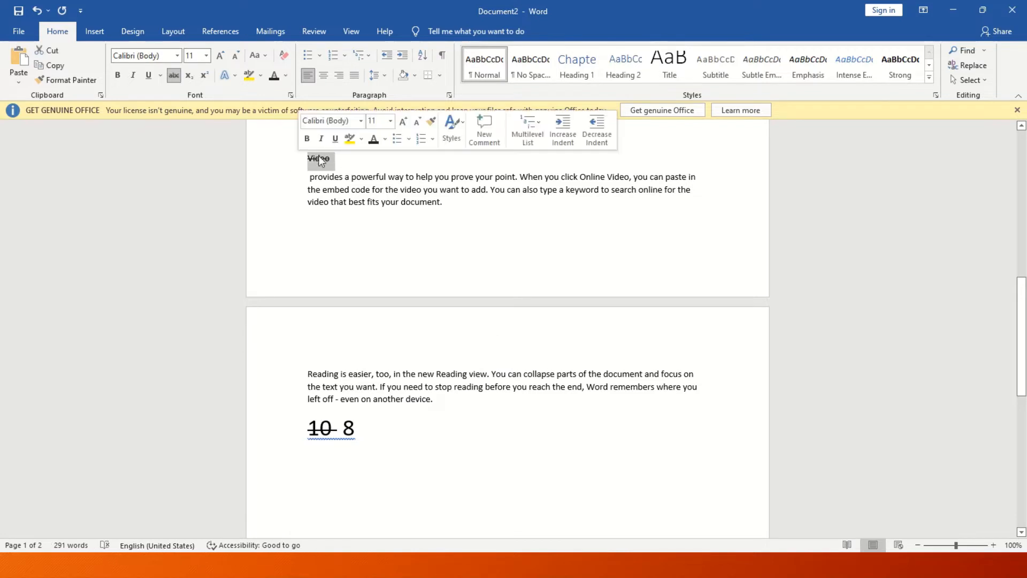
left_click(402, 55)
left_click(403, 55)
left_click(403, 56)
left_click(402, 56)
left_click(403, 56)
left_click(402, 56)
left_click(403, 55)
left_click(403, 56)
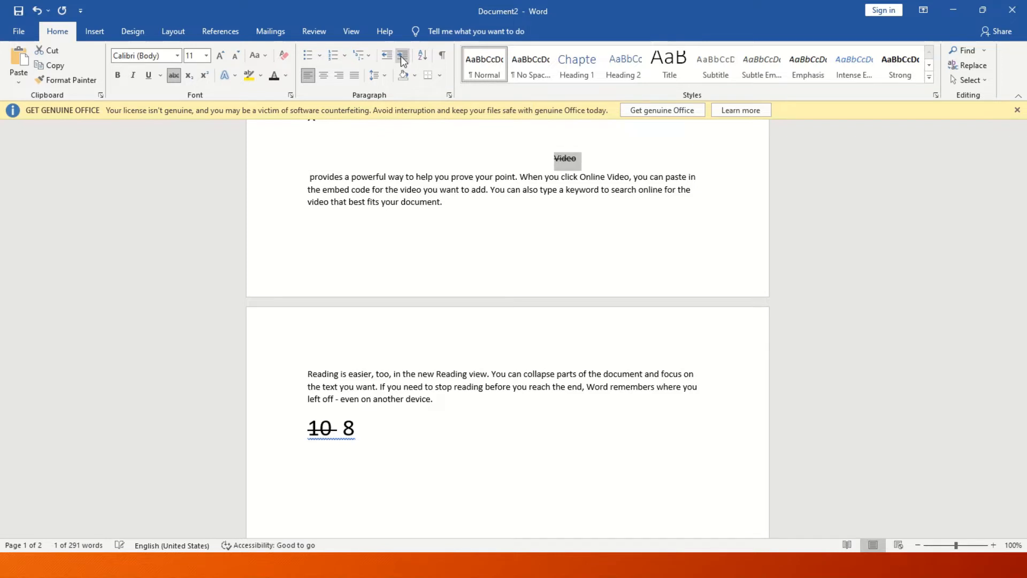
left_click(403, 56)
left_click(403, 56)
Return the Video heading to the left margin and add an empty line below 10 8.
double_click(386, 56)
double_click(386, 55)
left_click(386, 56)
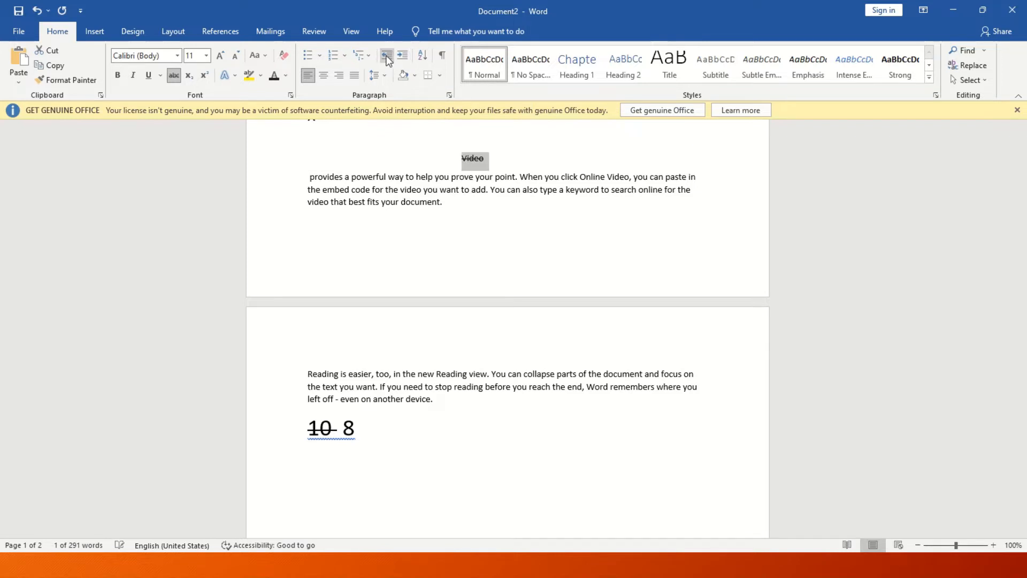
double_click(386, 56)
left_click(386, 56)
double_click(386, 55)
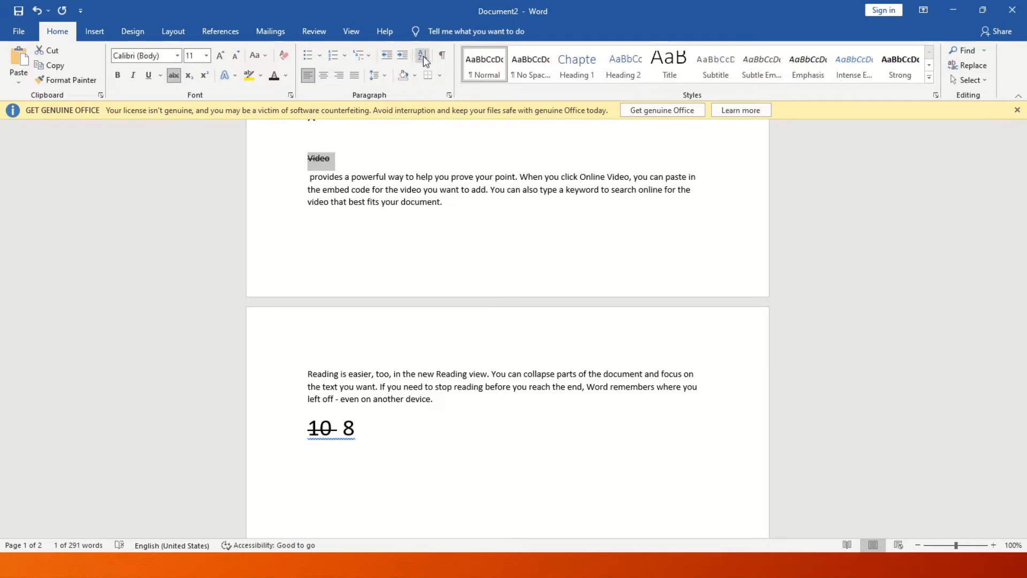
left_click(429, 484)
key("Return")
key("Return")
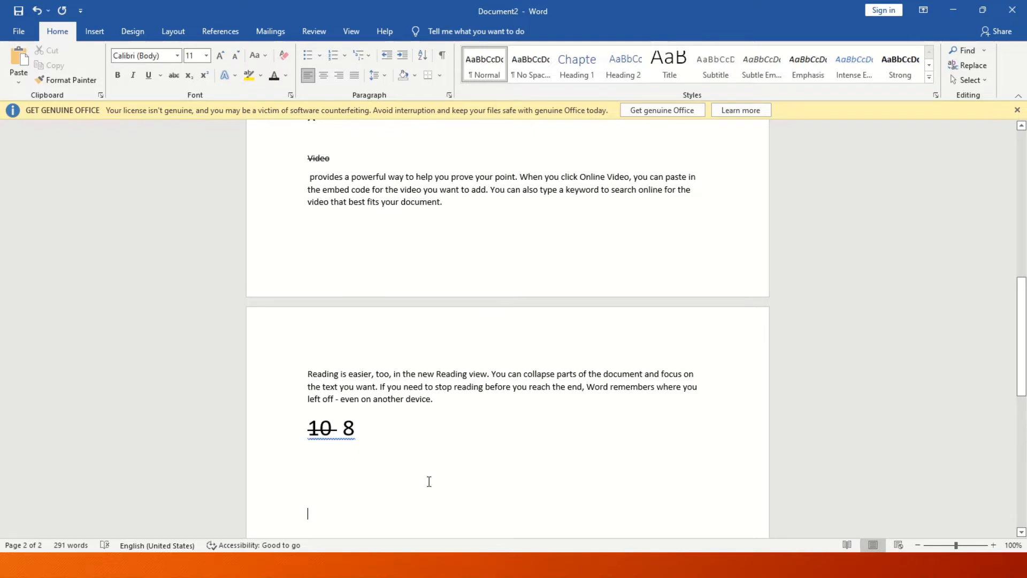
Type C and V on separate lines below 10 8, removing a stray character after C.
type("C")
key("Return")
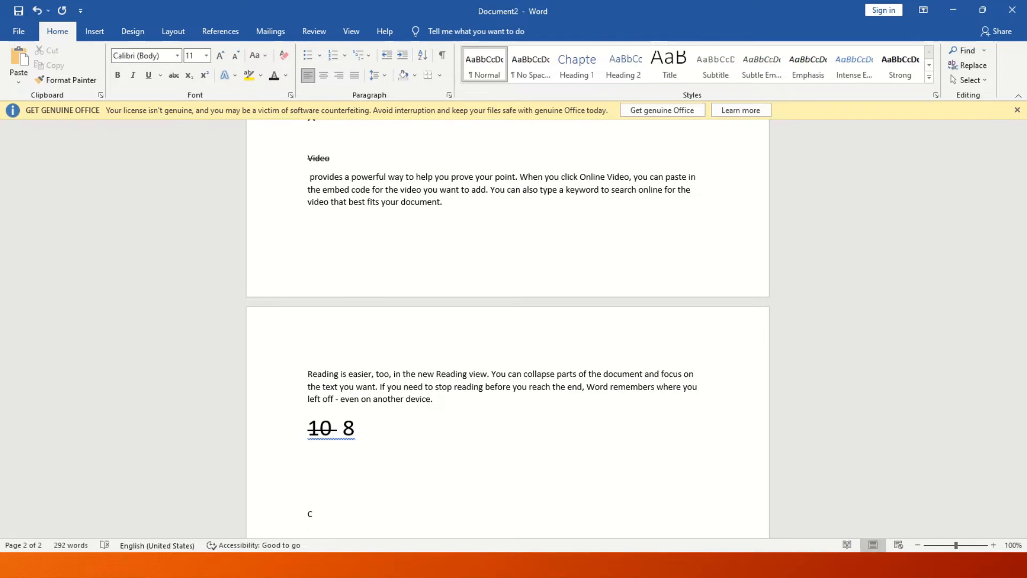
type("V")
key("Return")
left_click(314, 475)
type("h")
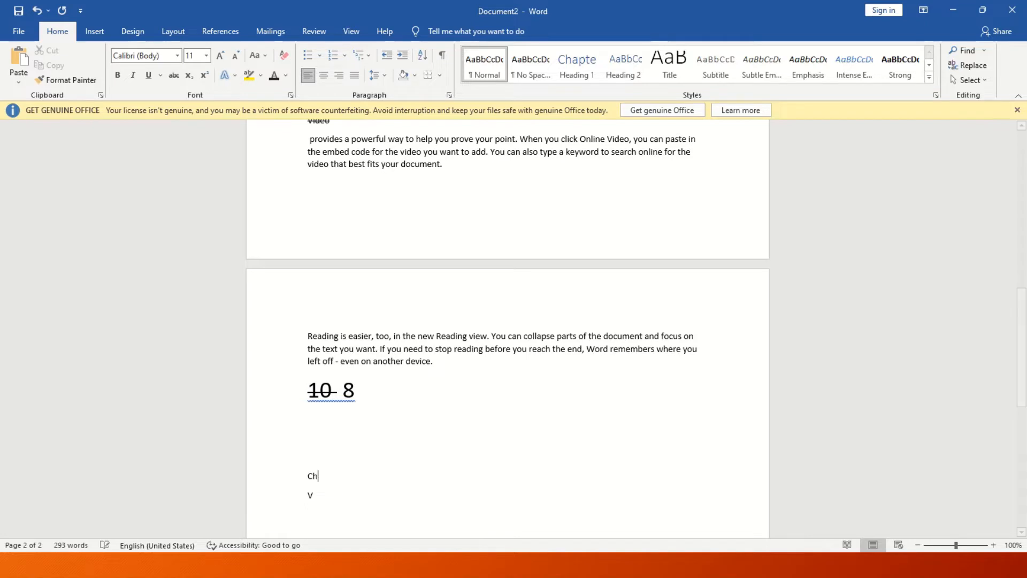
key("BackSpace")
left_click(309, 514)
Continue the letter column with K, U, S, A, B and N.
type("k")
type("u")
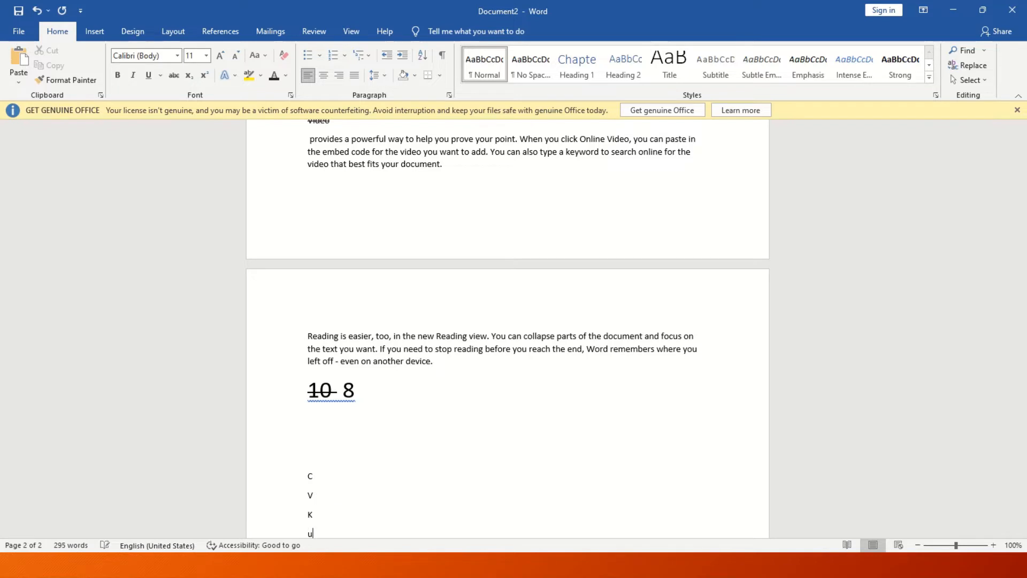
key("Return")
type("s")
key("Return")
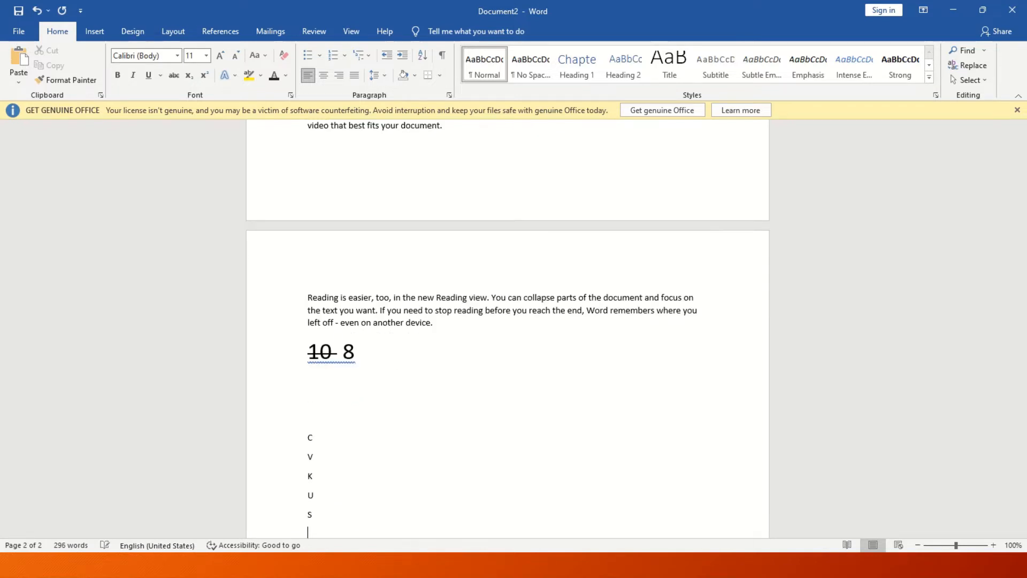
key("Return")
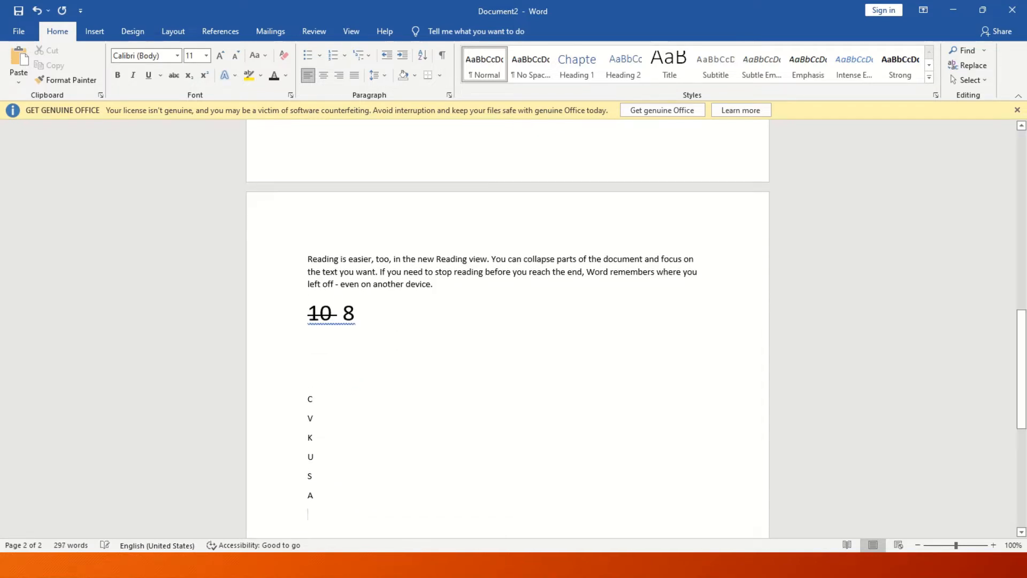
type("b")
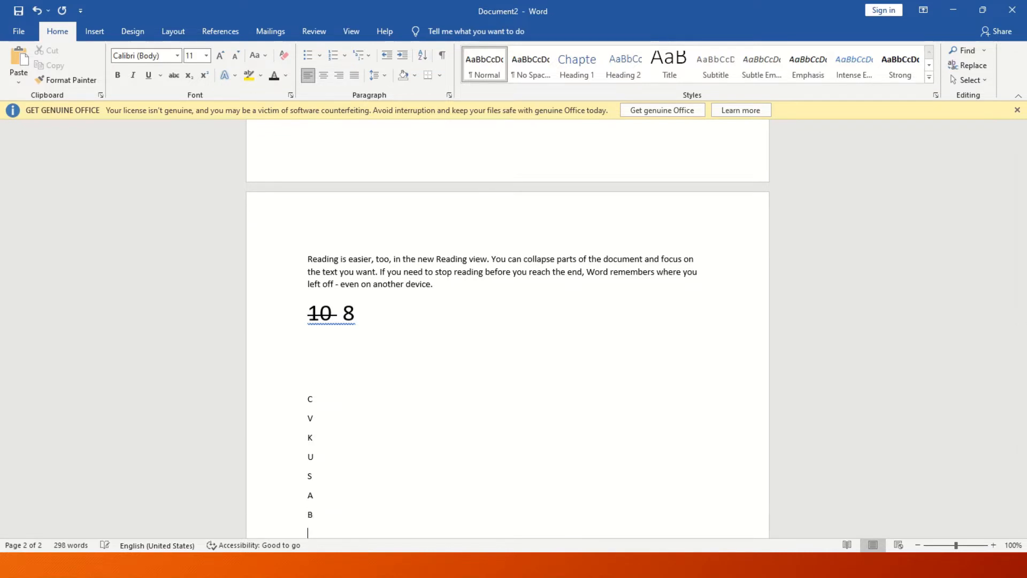
type("n")
key("Return")
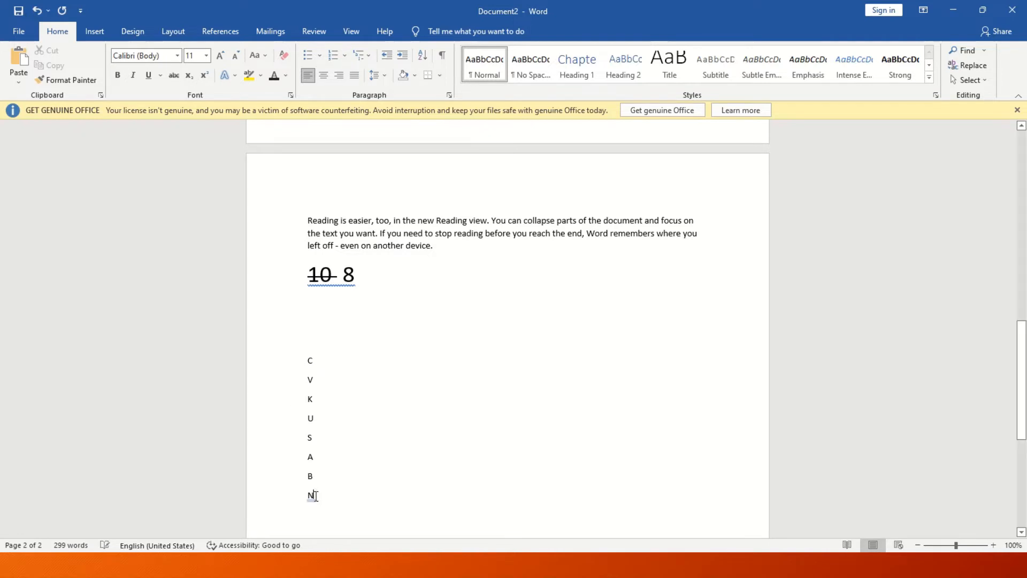
left_click_drag(317, 495, 299, 358)
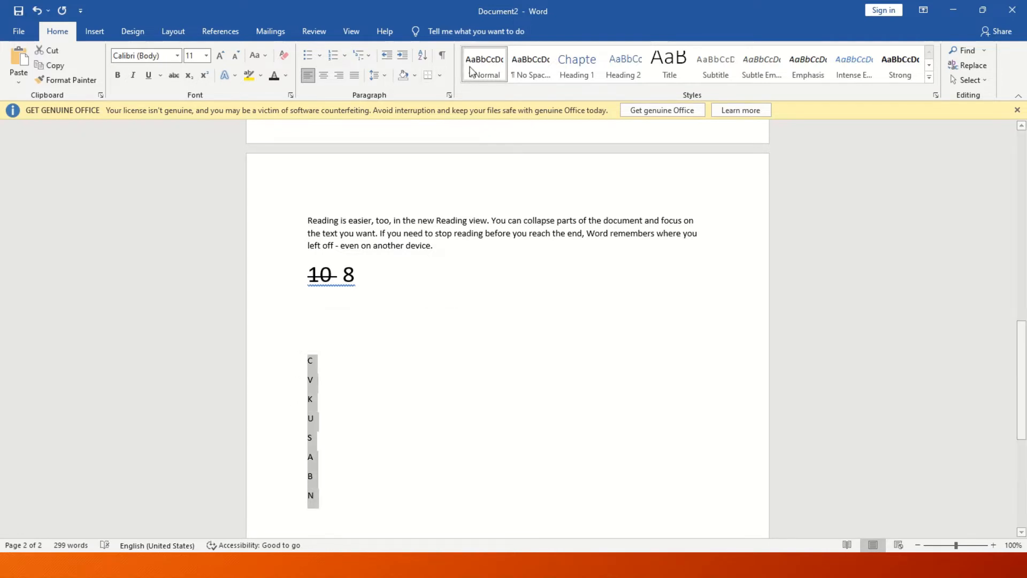
Sort the letters ascending by paragraphs, then re-sort them descending from V to A.
left_click(422, 55)
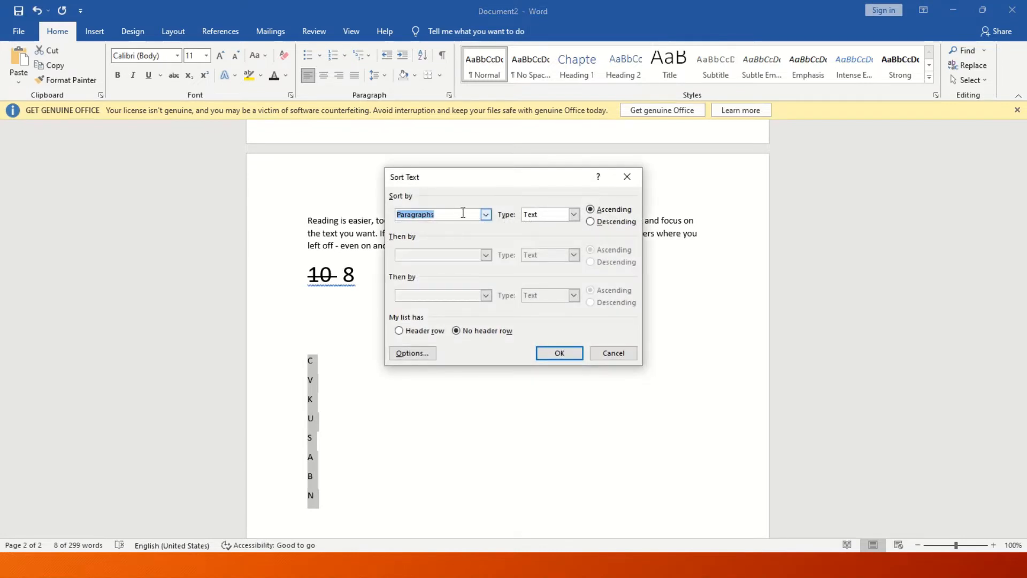
left_click(485, 214)
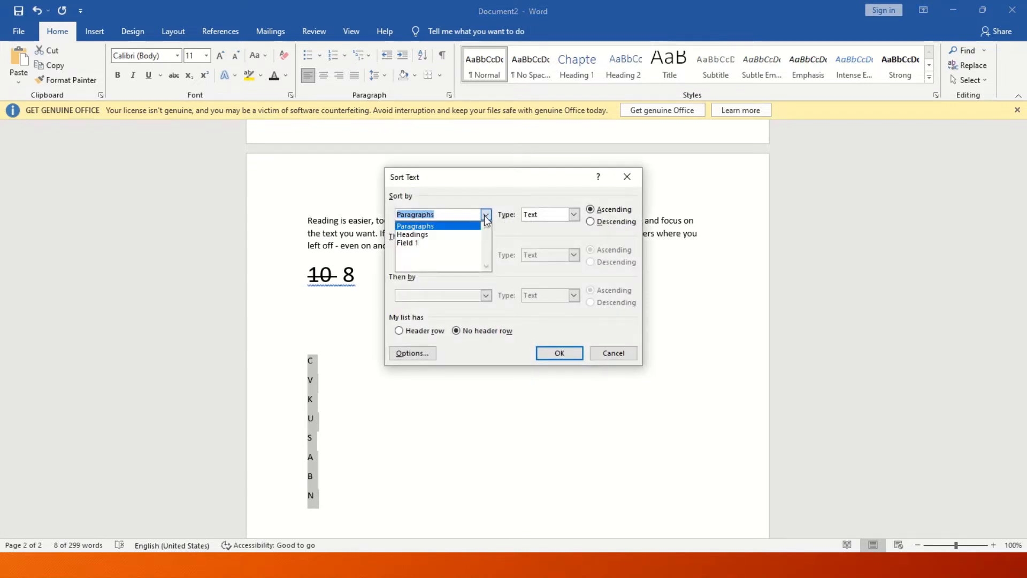
left_click(485, 216)
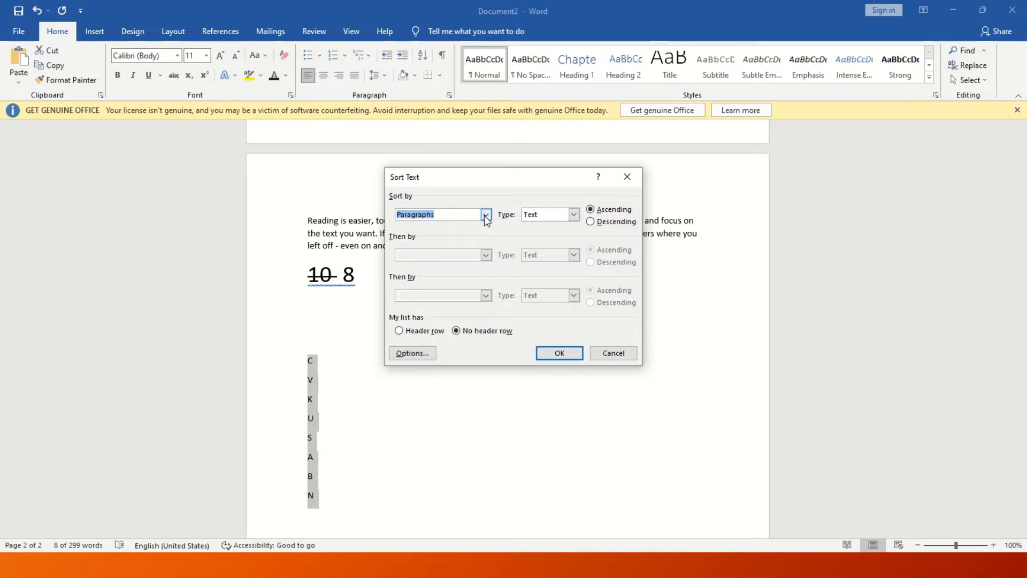
left_click(570, 356)
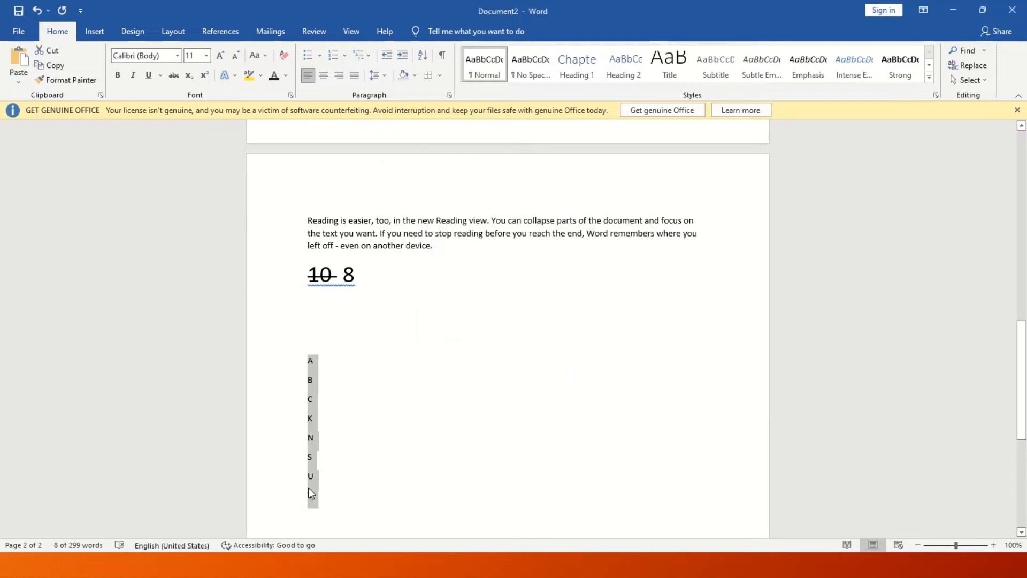
left_click(418, 54)
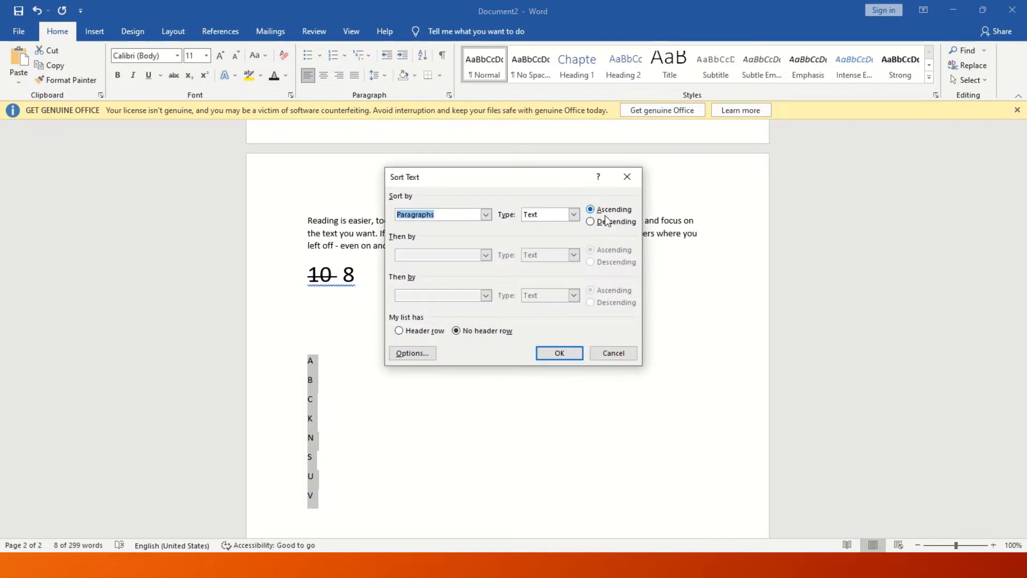
left_click(609, 222)
left_click(557, 351)
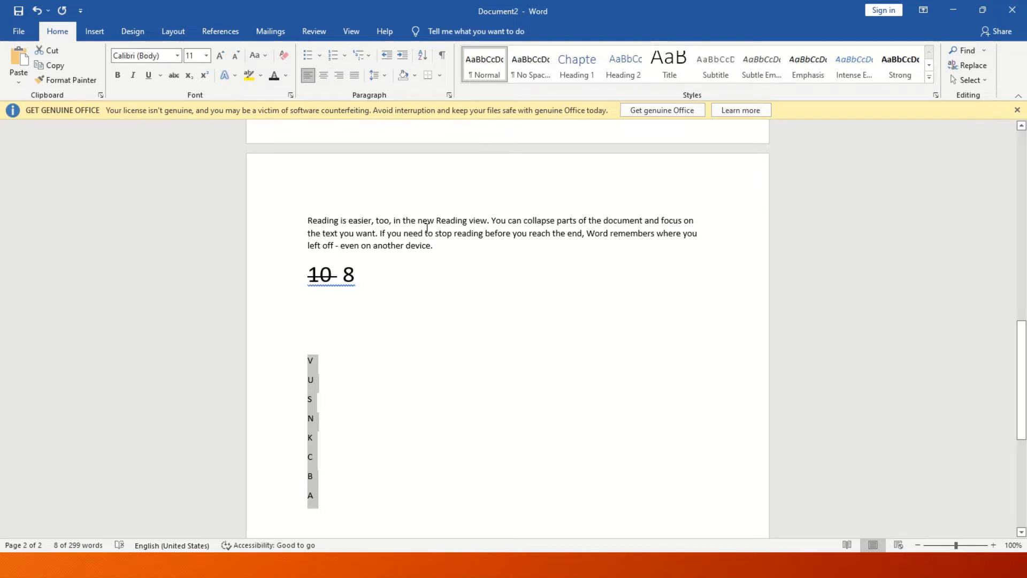
left_click(434, 350)
triple_click(449, 240)
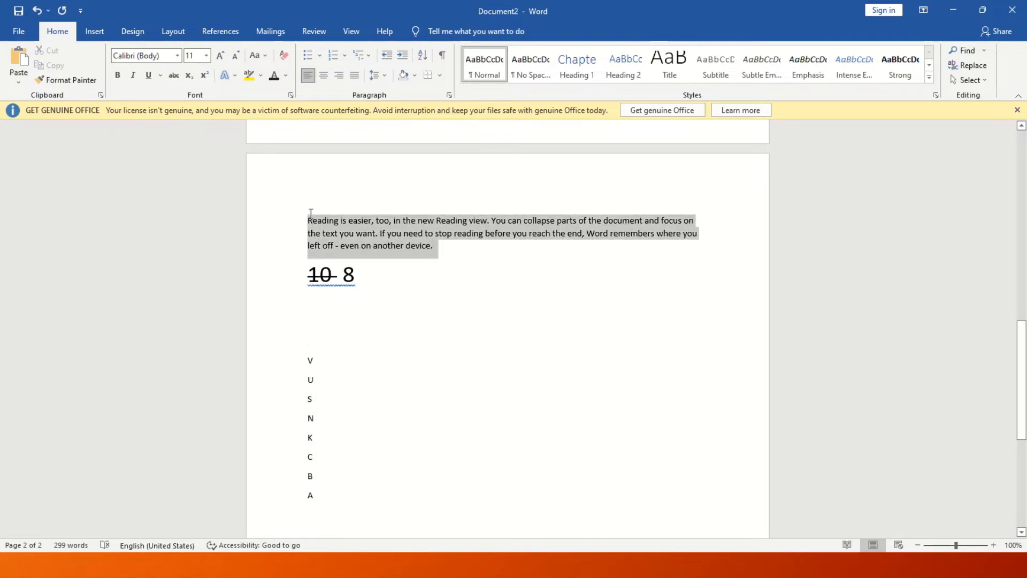
Try centre, right and left alignment on the 10 8 line, finally setting it to Justify.
left_click(401, 380)
left_click(289, 277)
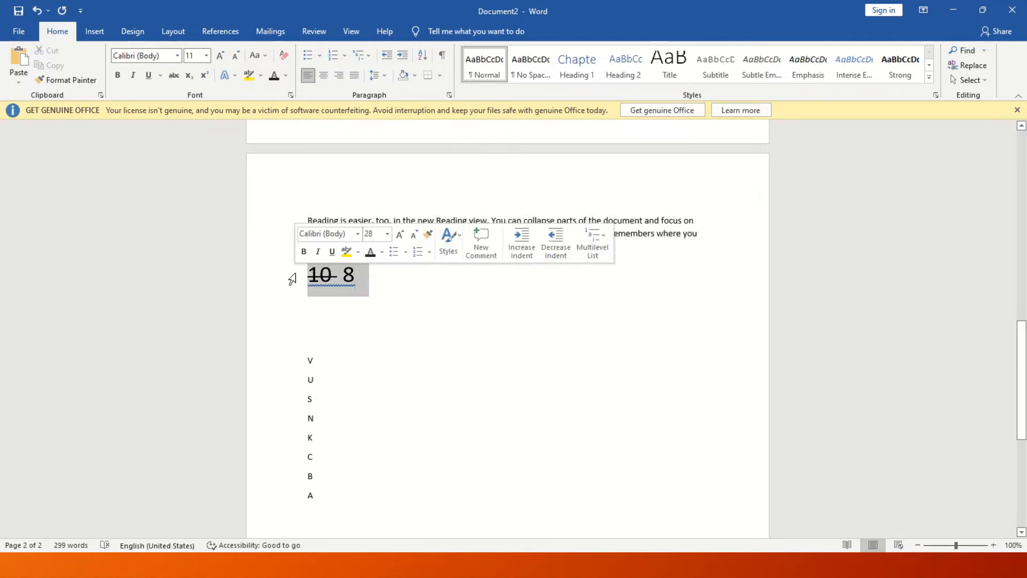
left_click(323, 76)
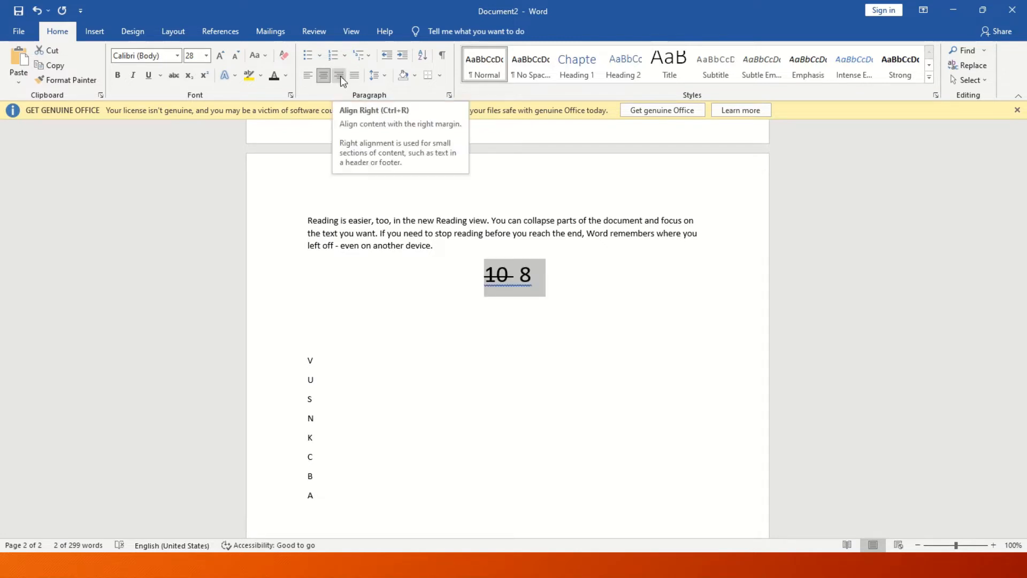
left_click(340, 76)
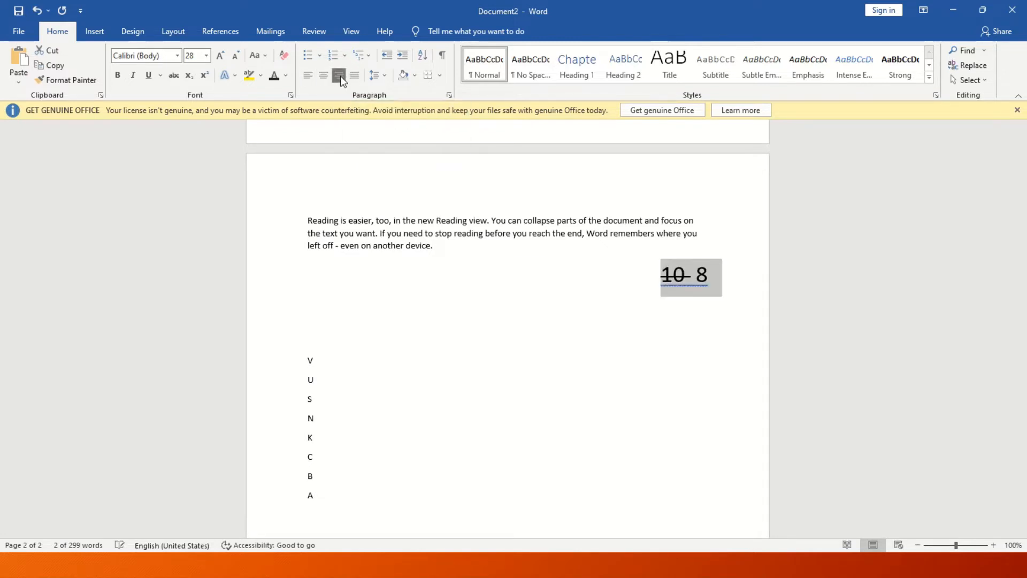
left_click(308, 76)
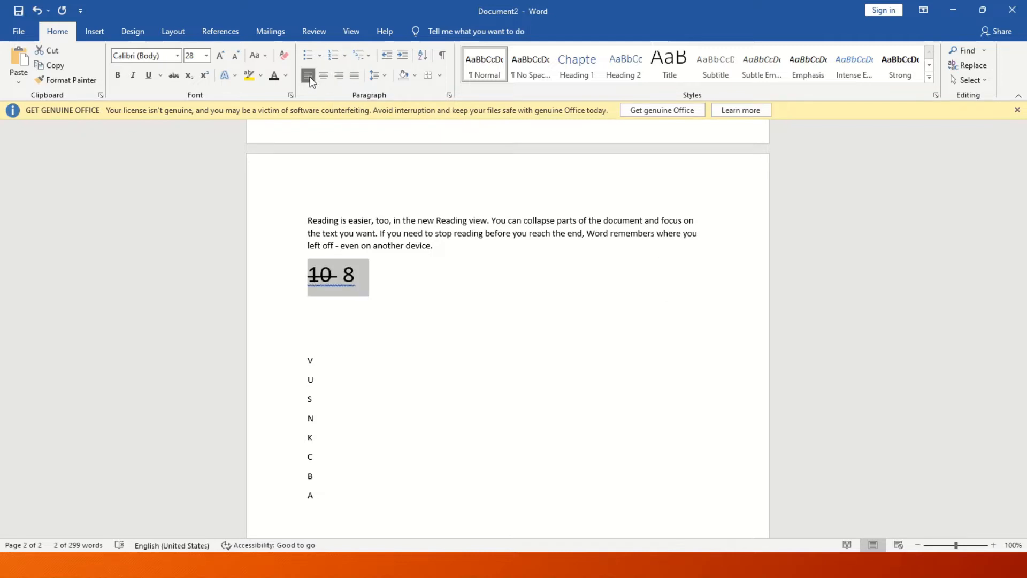
left_click(339, 76)
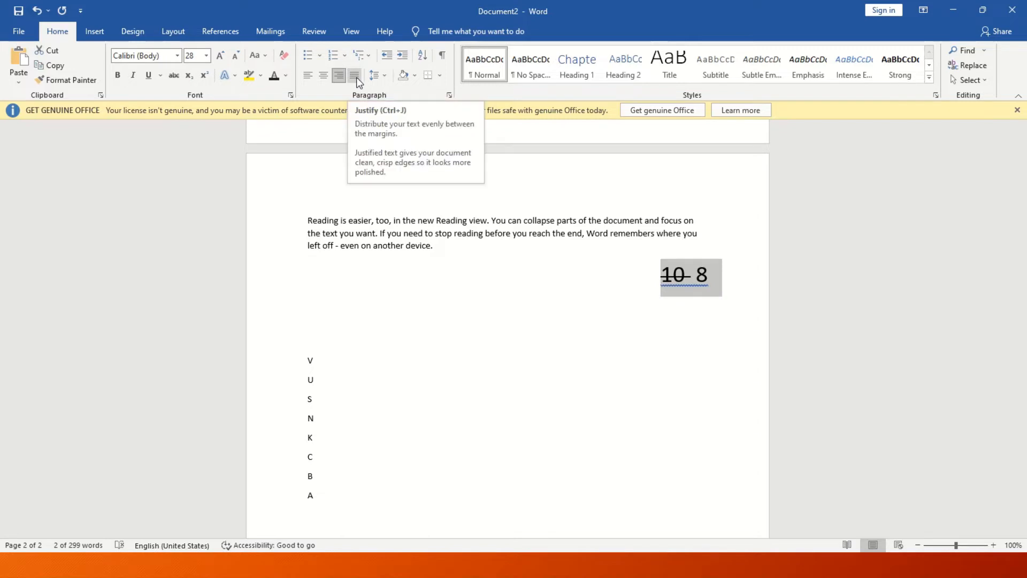
left_click(356, 76)
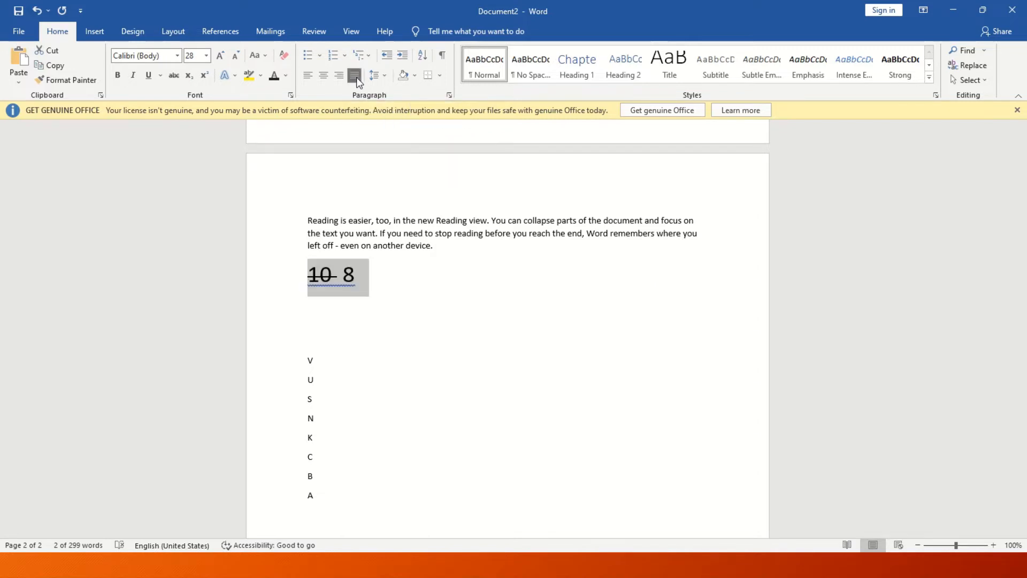
triple_click(420, 243)
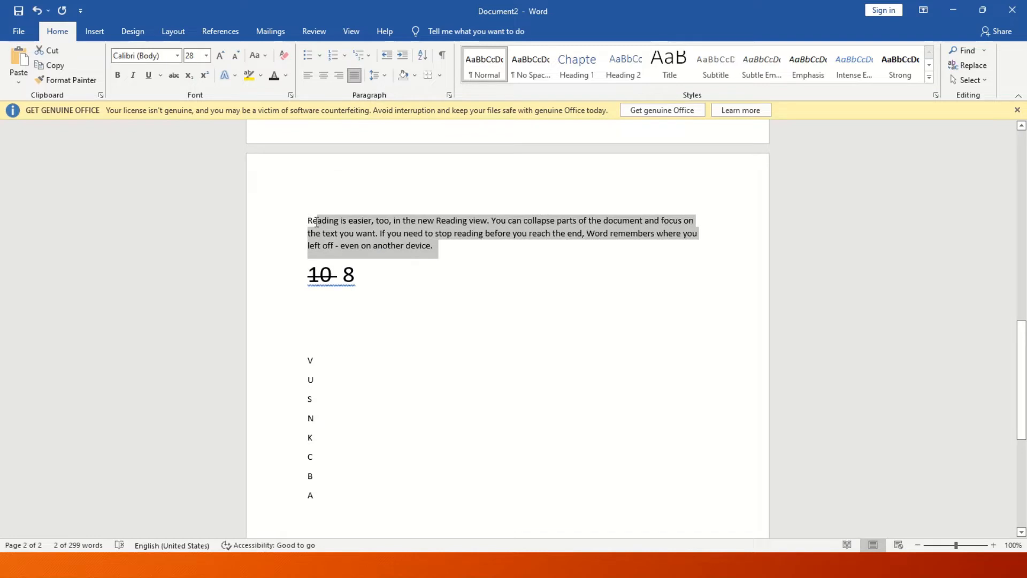
left_click(438, 247)
left_click_drag(439, 247, 284, 225)
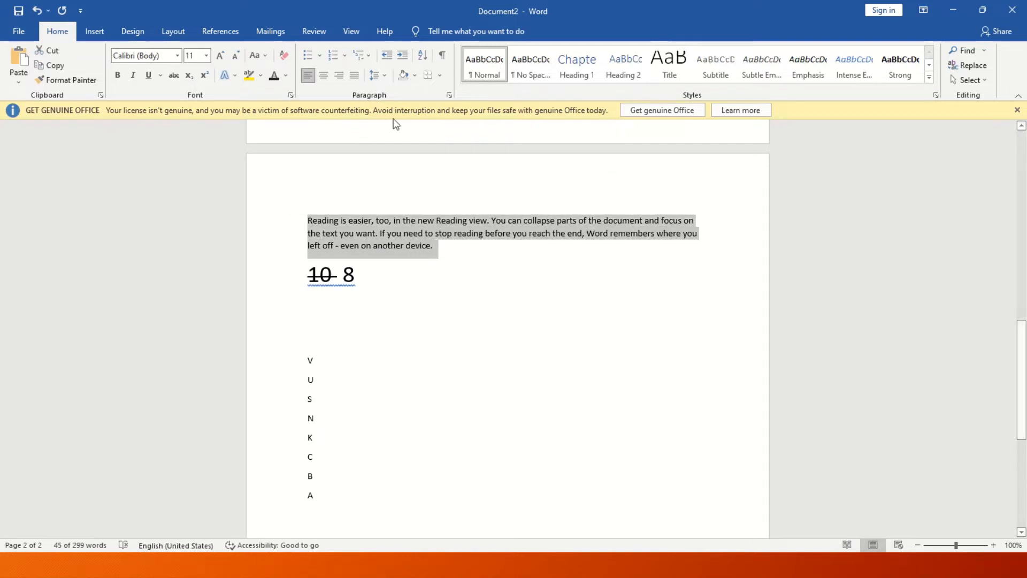
Give the Reading is easier paragraph yellow shading and a four-sided box border.
left_click(385, 76)
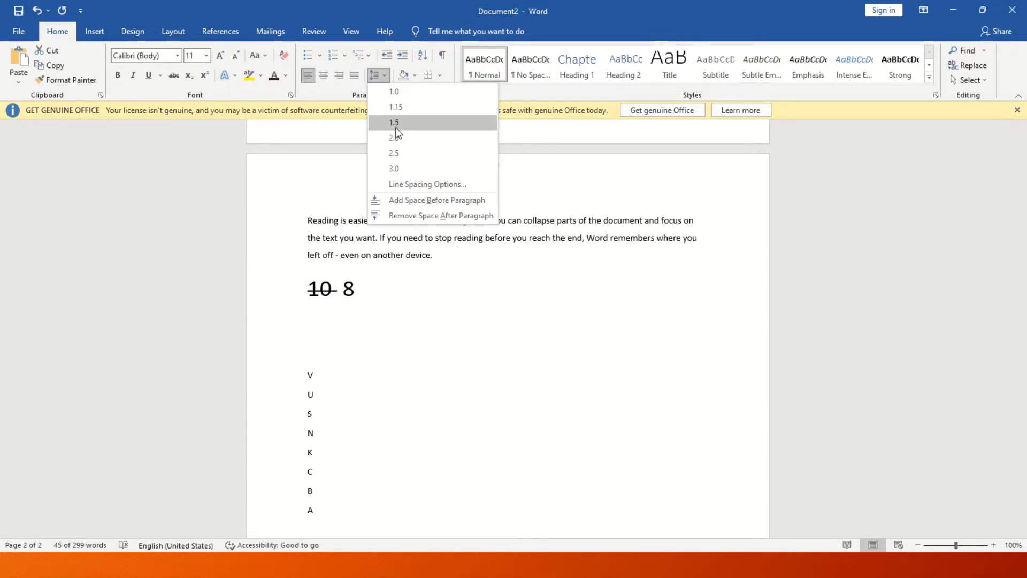
left_click(416, 75)
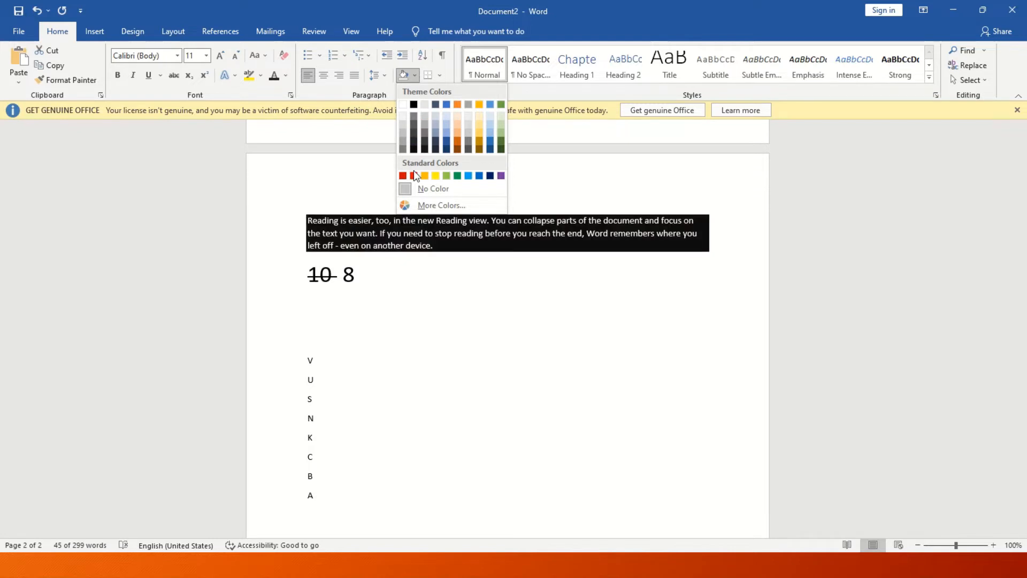
left_click(435, 176)
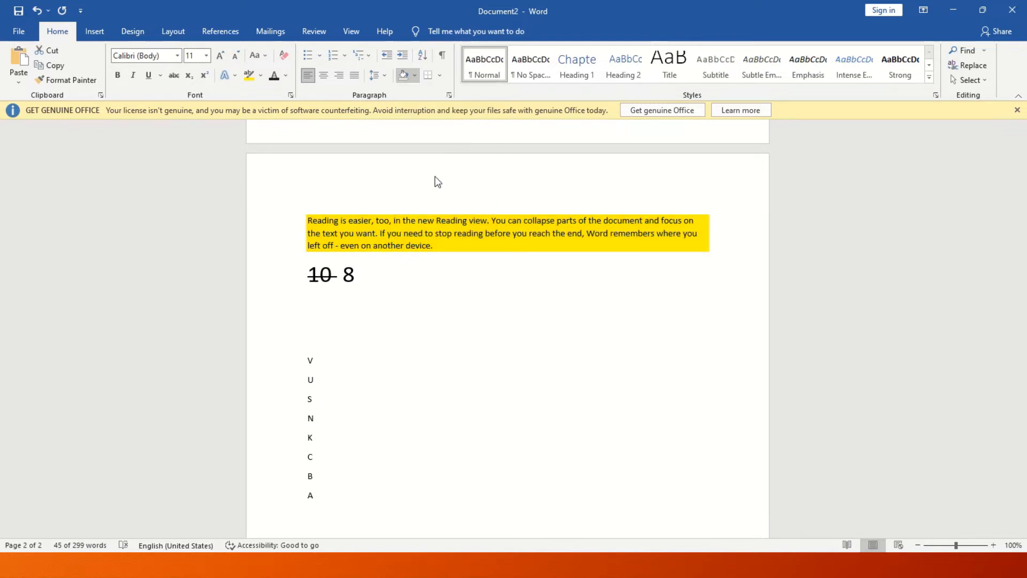
left_click(440, 76)
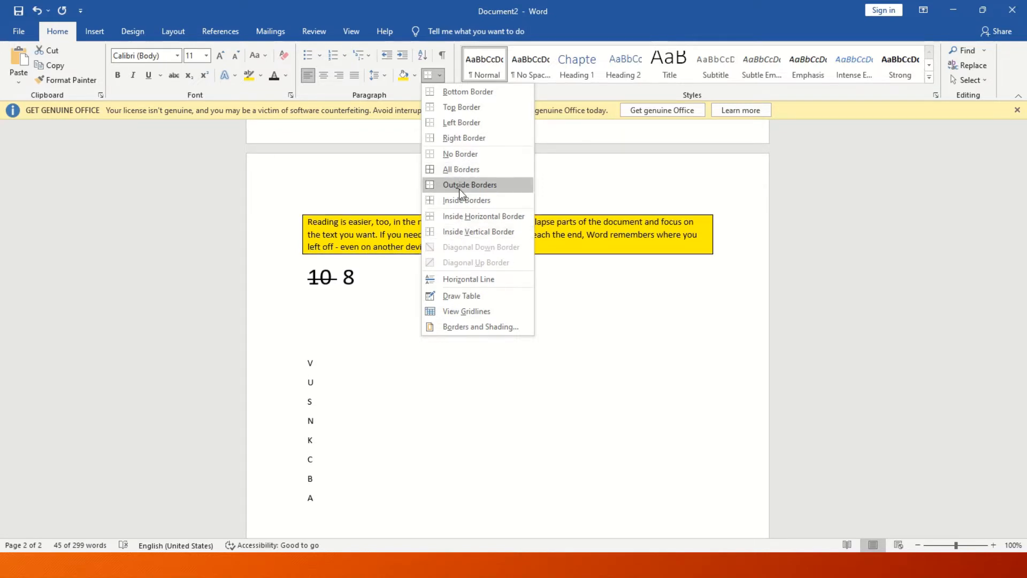
left_click(461, 175)
left_click(488, 310)
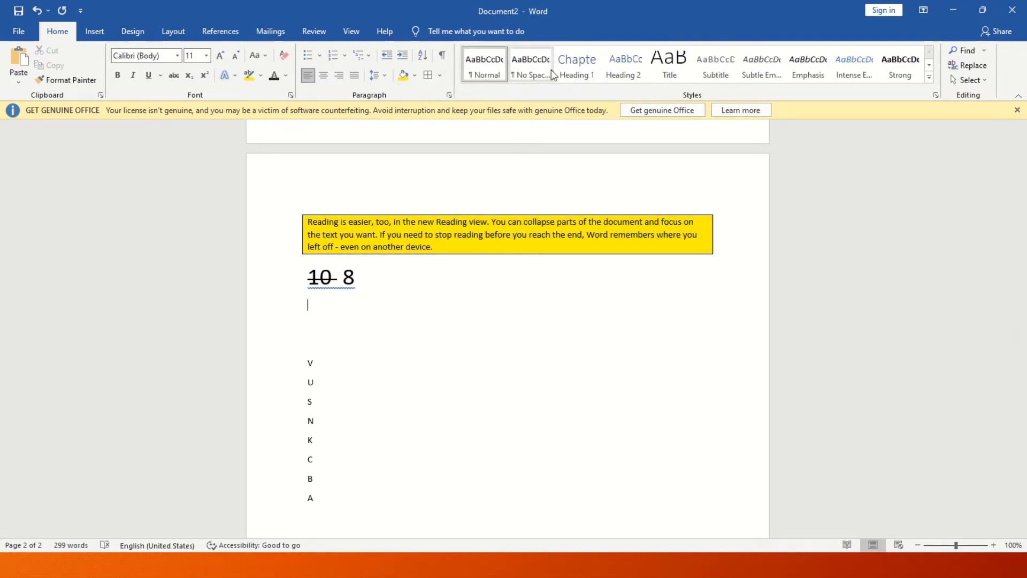
Clear the whole document and type 'Mr.awesome club'.
left_click(490, 357)
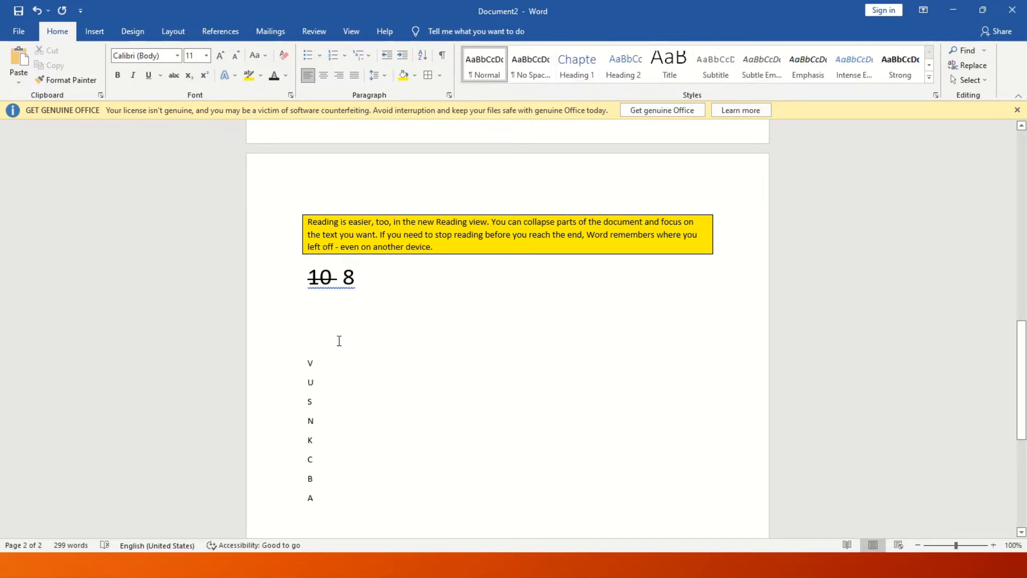
key("BackSpace")
key("BackSpace")
key("BackSpace")
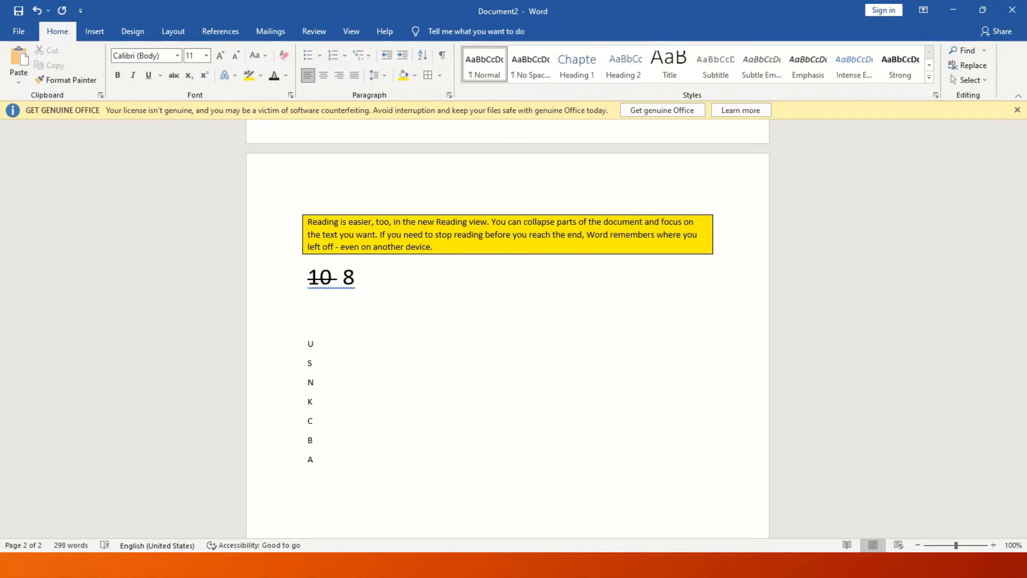
key("ctrl+a")
key("BackSpace")
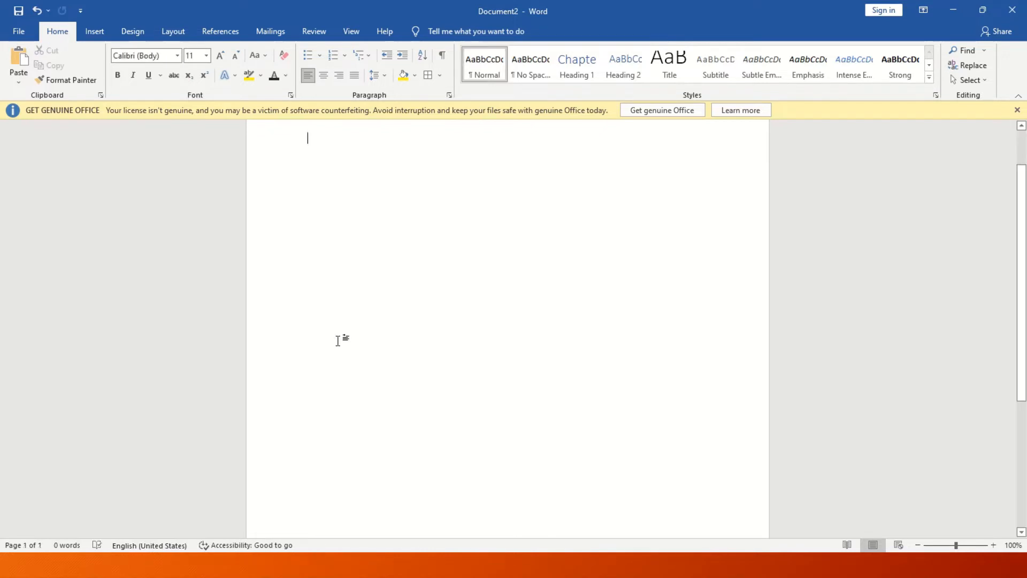
type("Mr.ae")
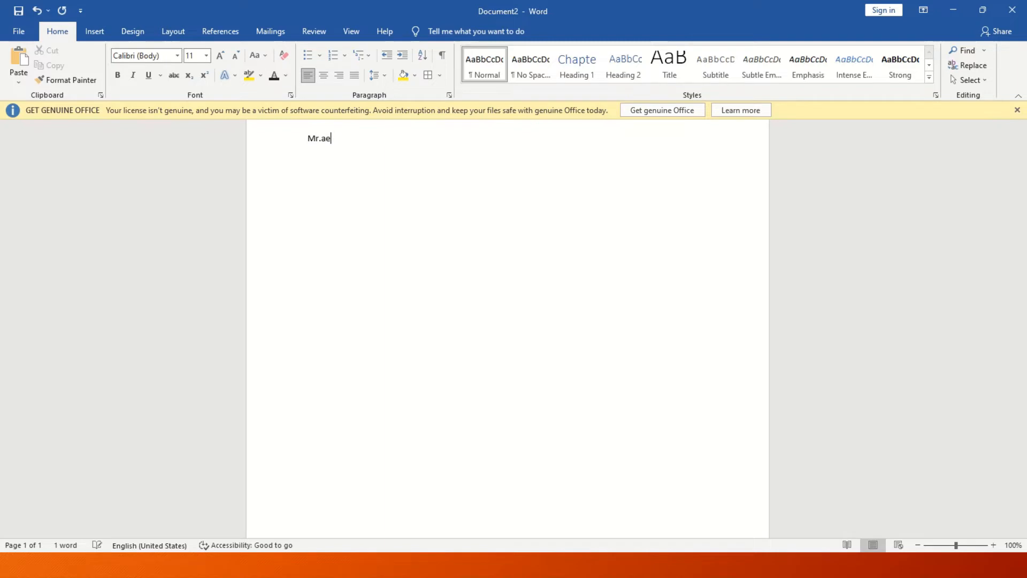
key("BackSpace")
type("wesome club")
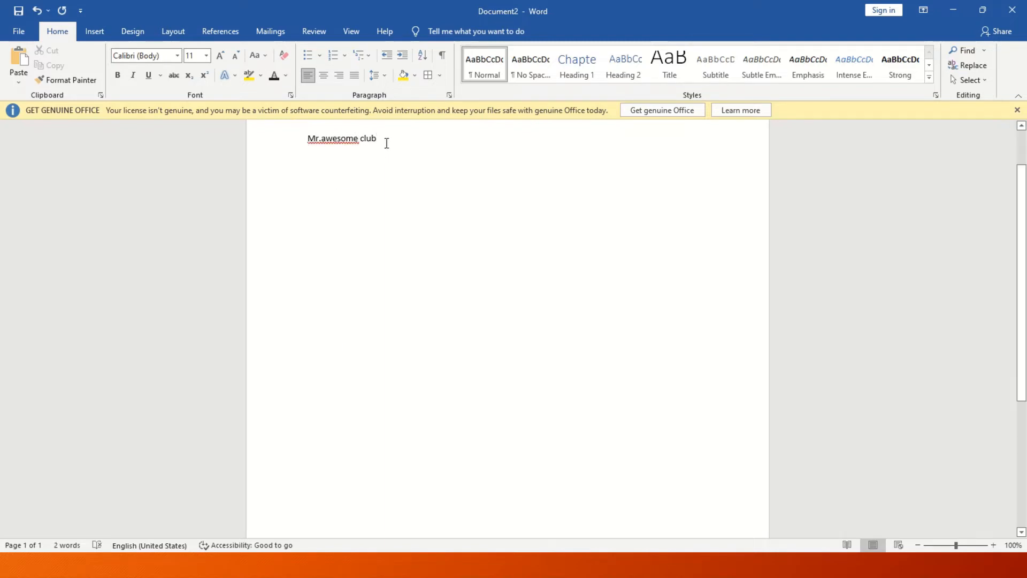
Style the line as Heading 1 and remove its Chapter 1 numbering.
left_click(259, 144)
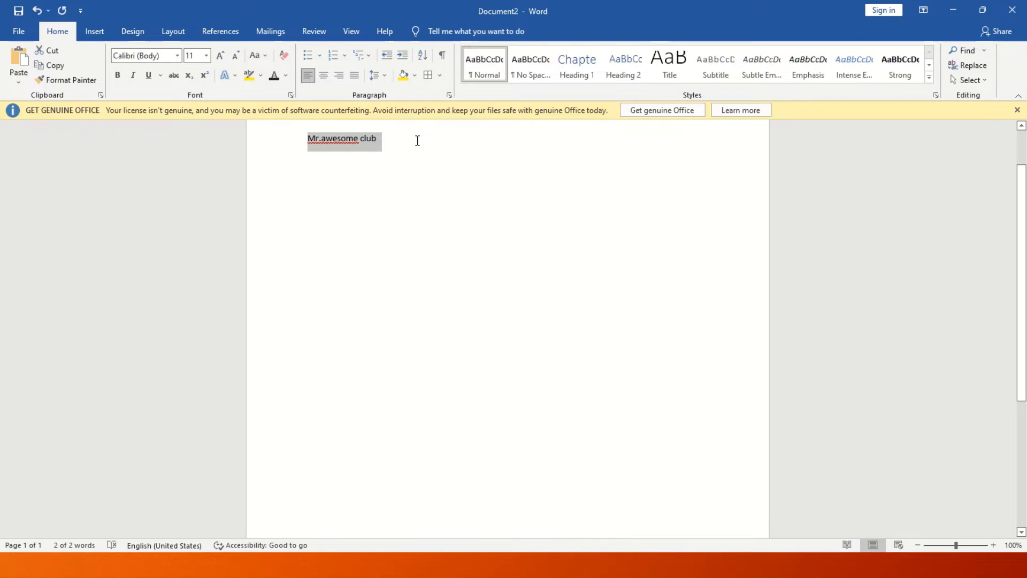
left_click(577, 69)
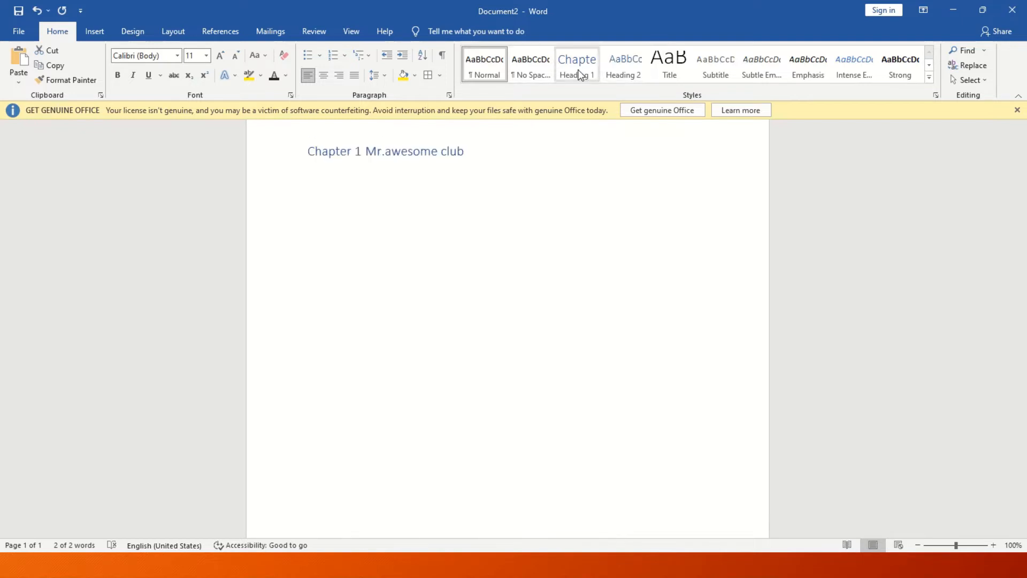
left_click(577, 70)
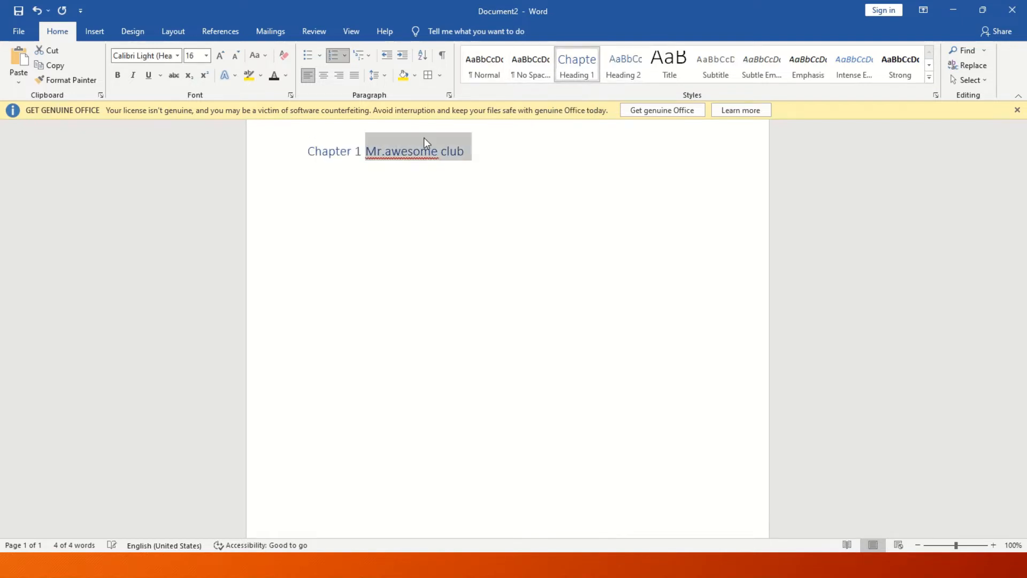
left_click(333, 56)
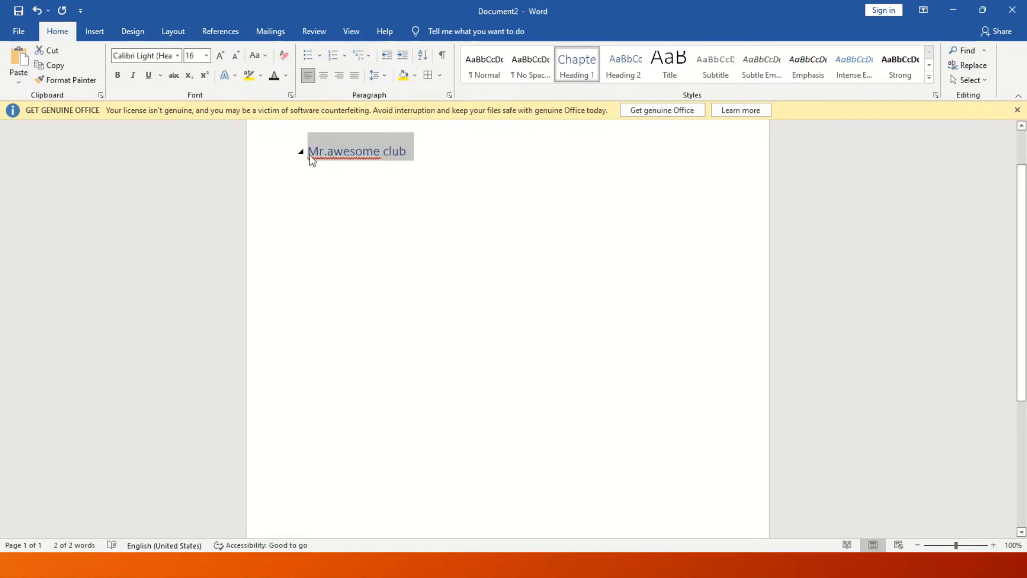
left_click(423, 190)
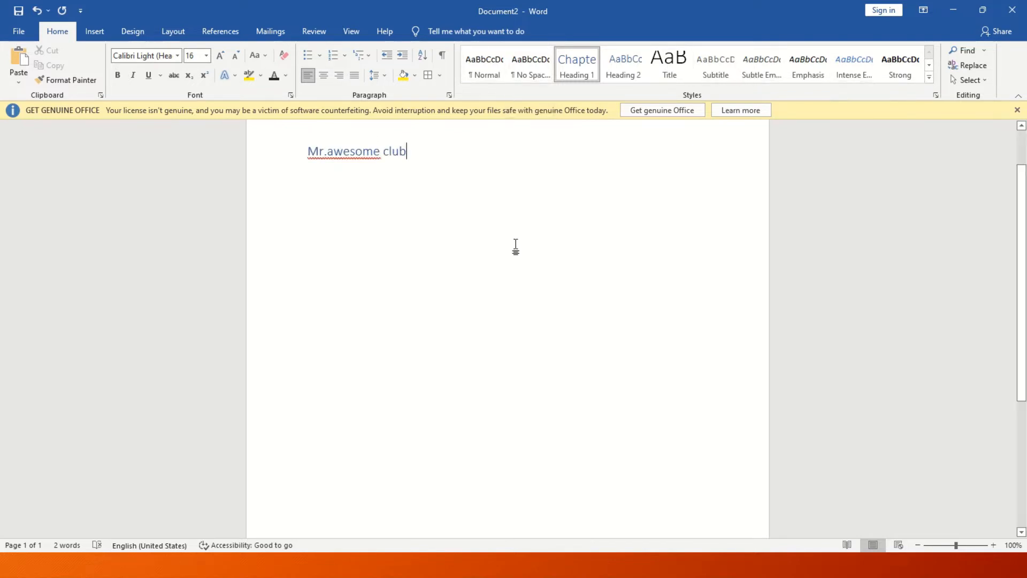
Clear the page and generate five sample paragraphs with =rand().
type("=")
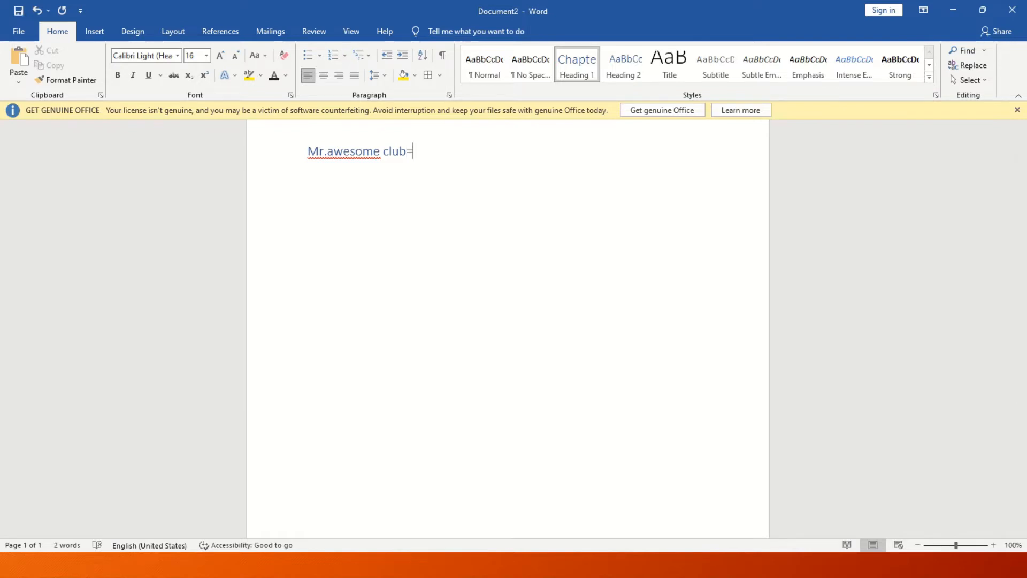
key("ctrl+a")
key("BackSpace")
type("=")
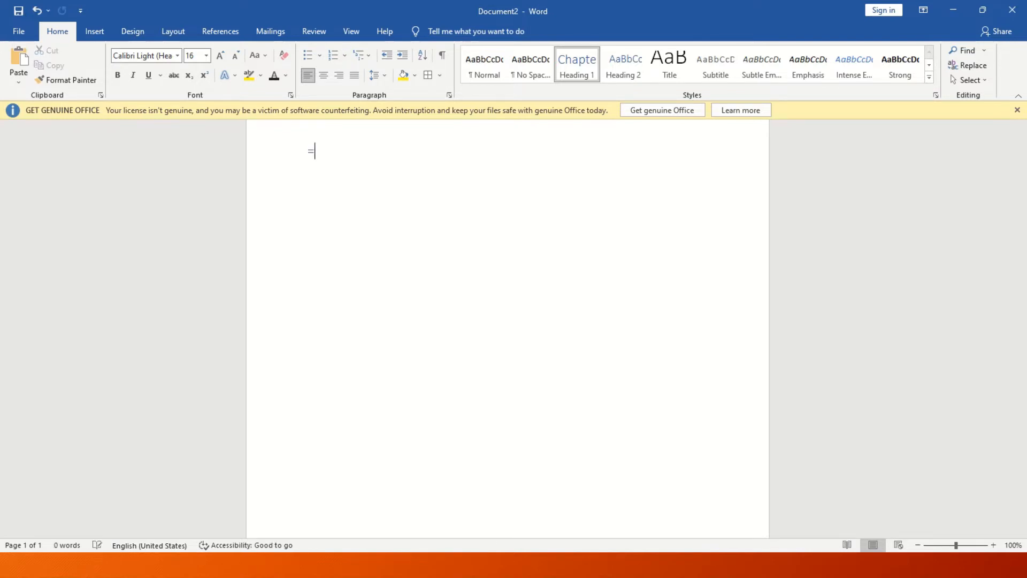
type("rand()")
key("Return")
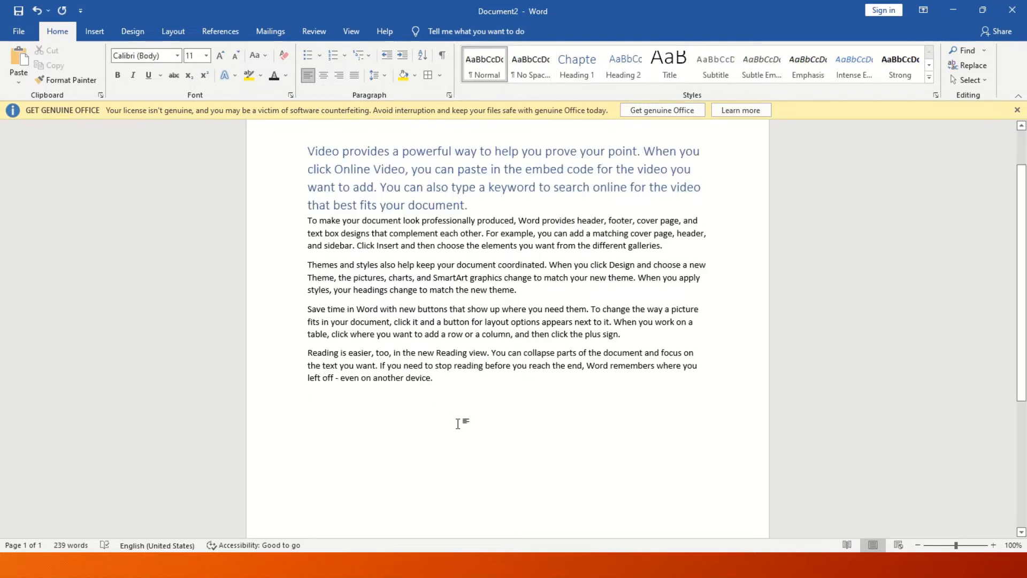
Replace all five occurrences of 'new' with 'old'.
left_click(968, 50)
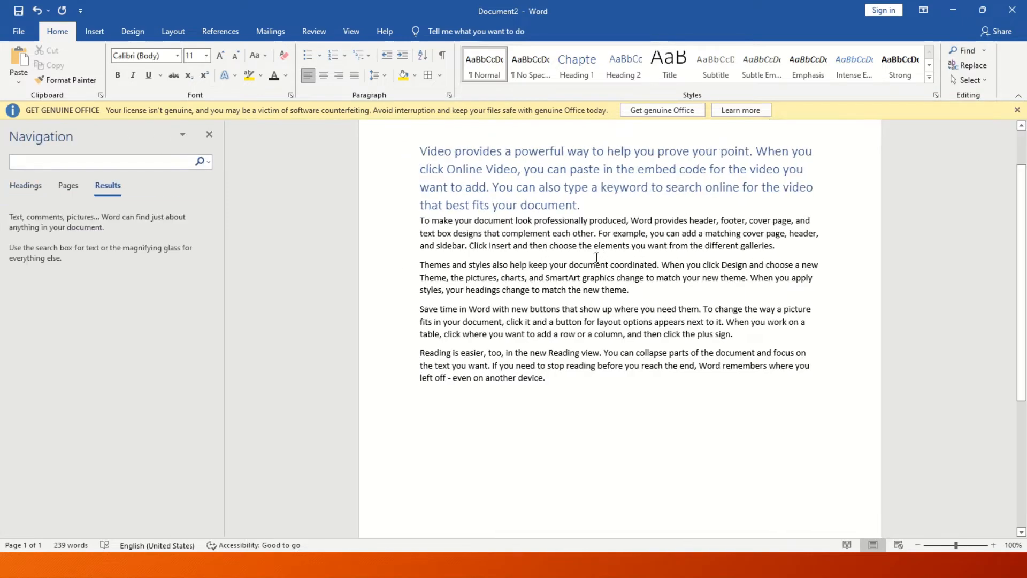
type("new")
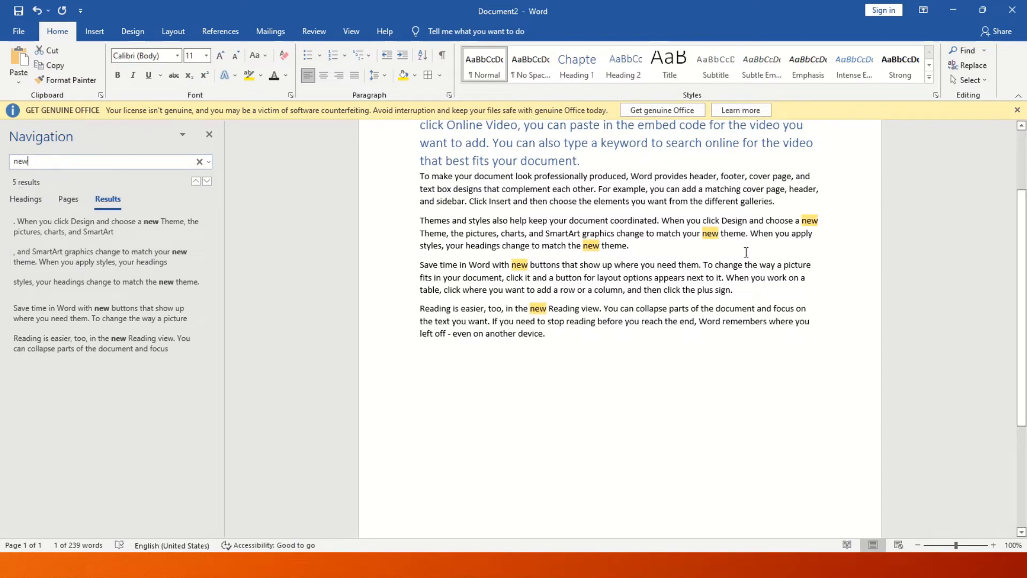
left_click(968, 65)
key("BackSpace")
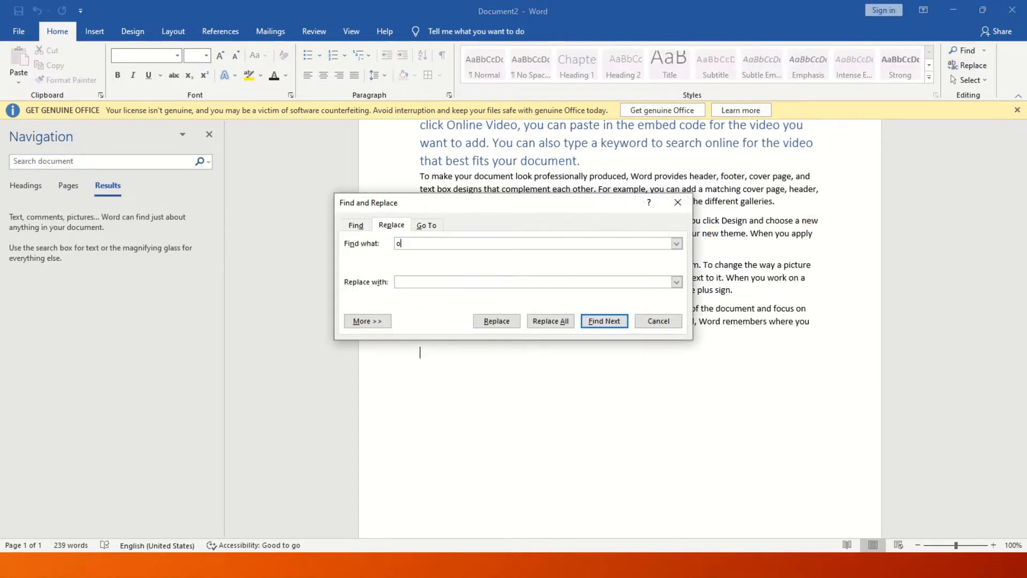
type("new")
type("old")
left_click(553, 323)
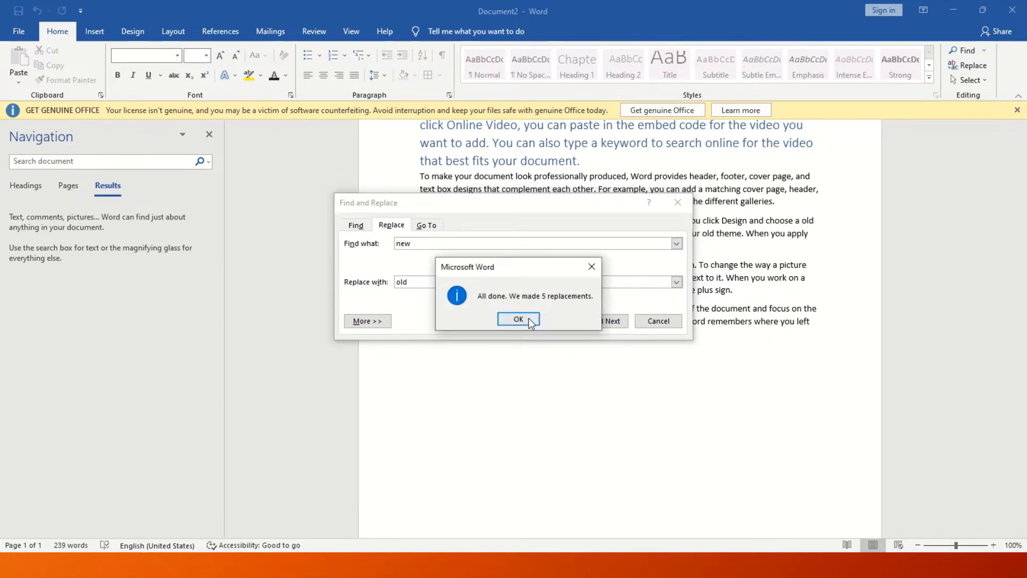
left_click(525, 319)
left_click(675, 204)
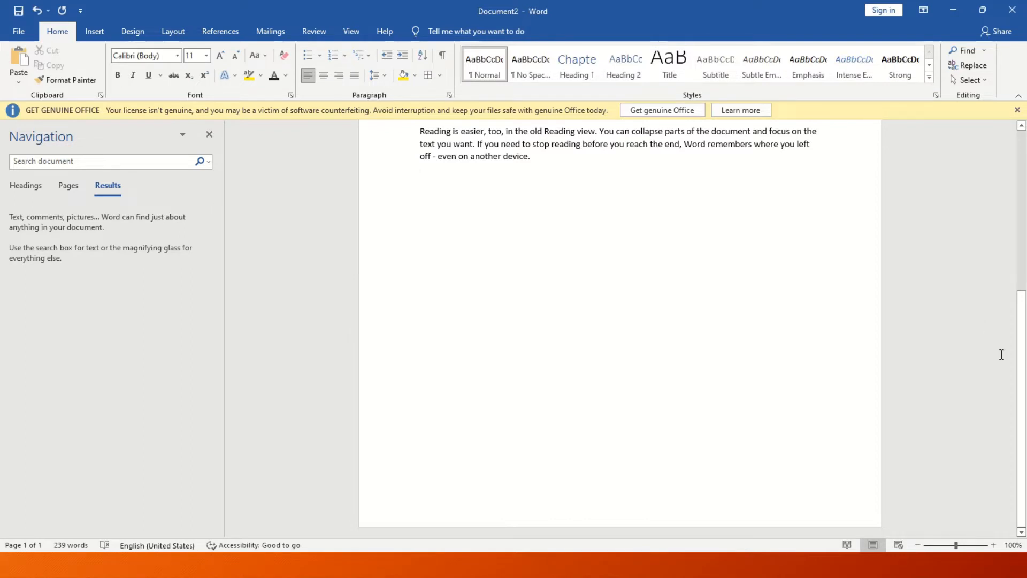
left_click_drag(1022, 360, 1025, 293)
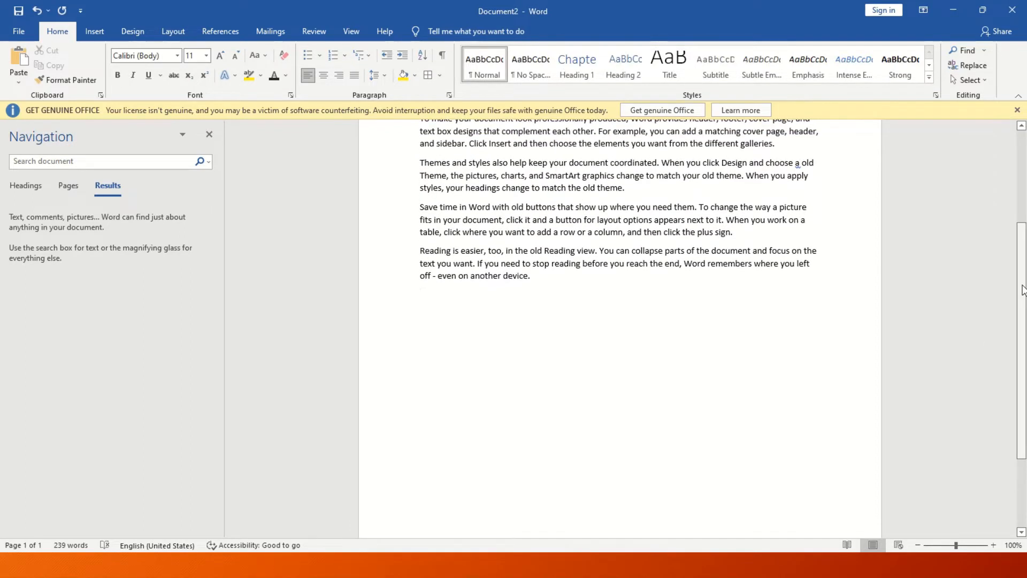
Select all the document's text, then switch to Select Objects mode.
left_click(971, 80)
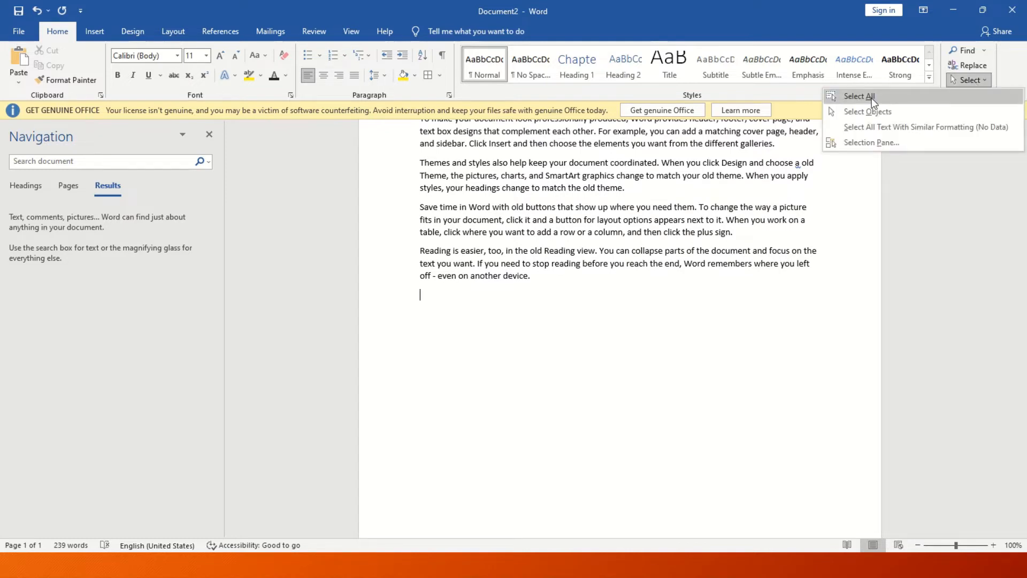
left_click(872, 97)
left_click(972, 80)
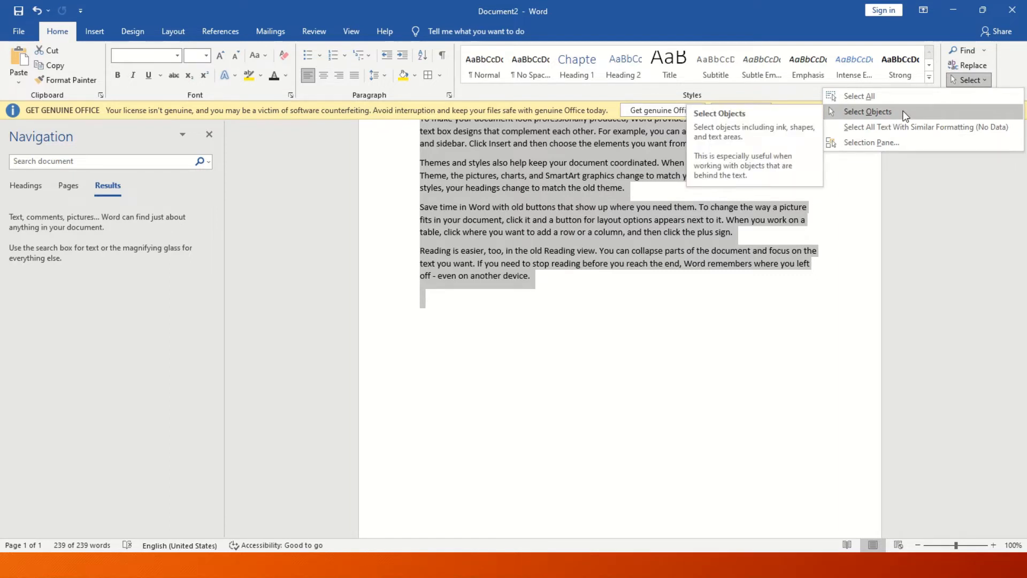
left_click(902, 127)
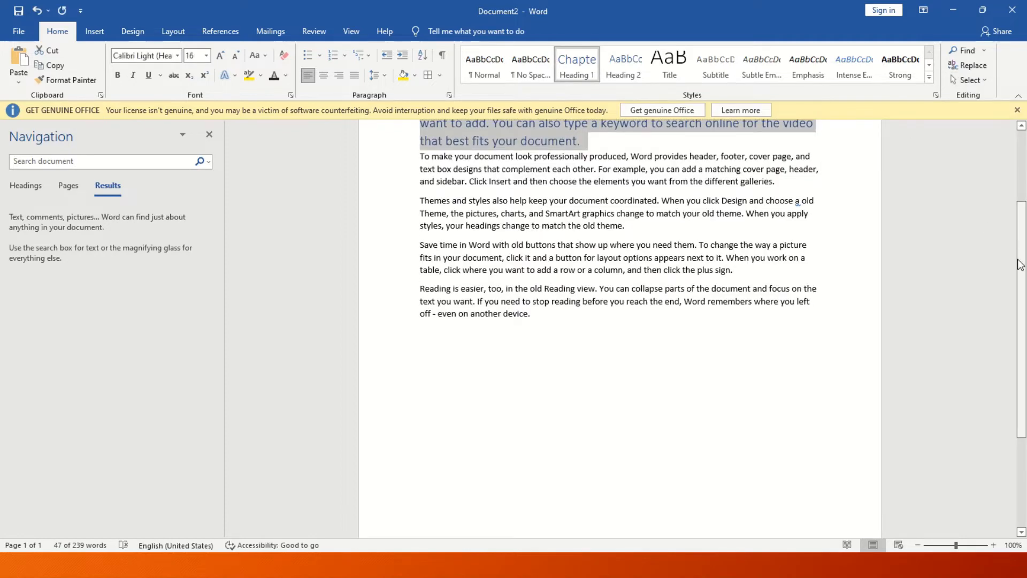
scroll(1019, 264, "up", 3)
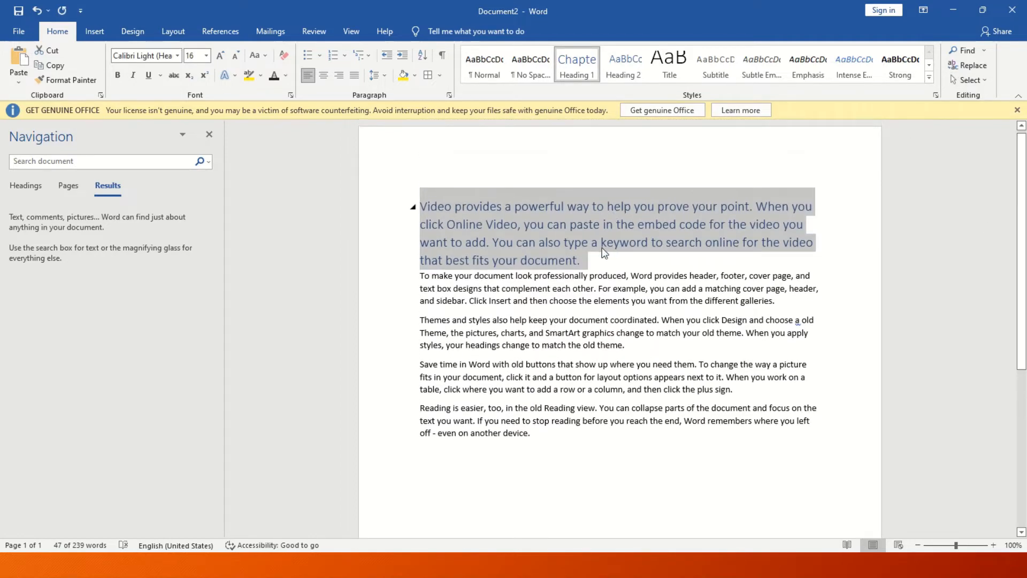
Open the Selection Pane, deselect the heading paragraph, then close the pane.
left_click(970, 80)
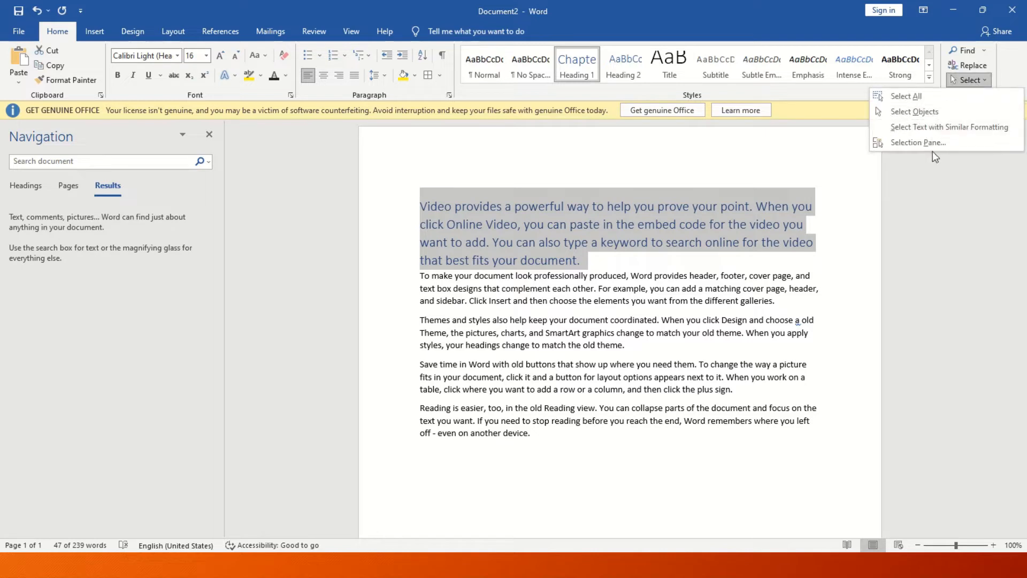
left_click(920, 145)
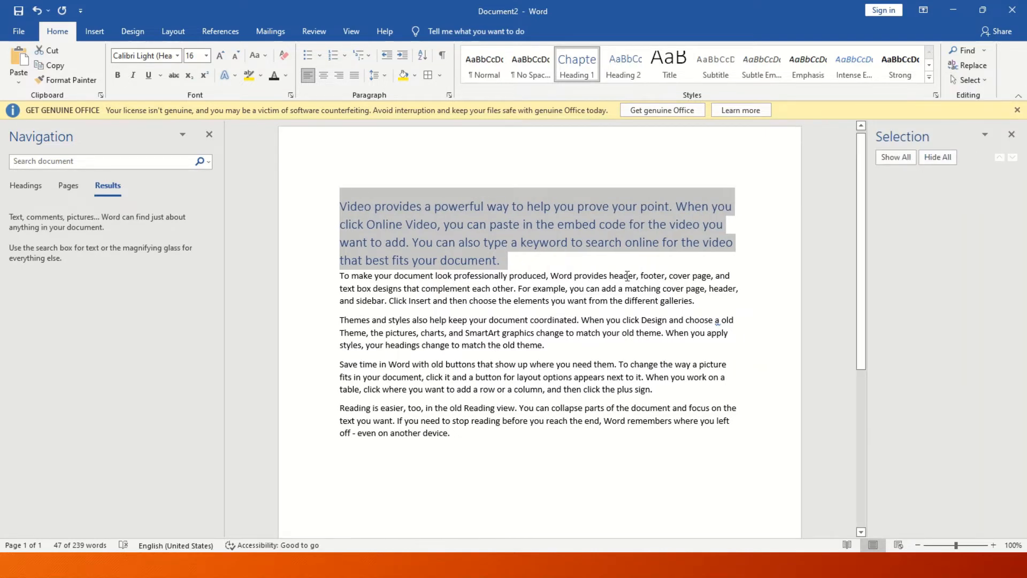
left_click(773, 351)
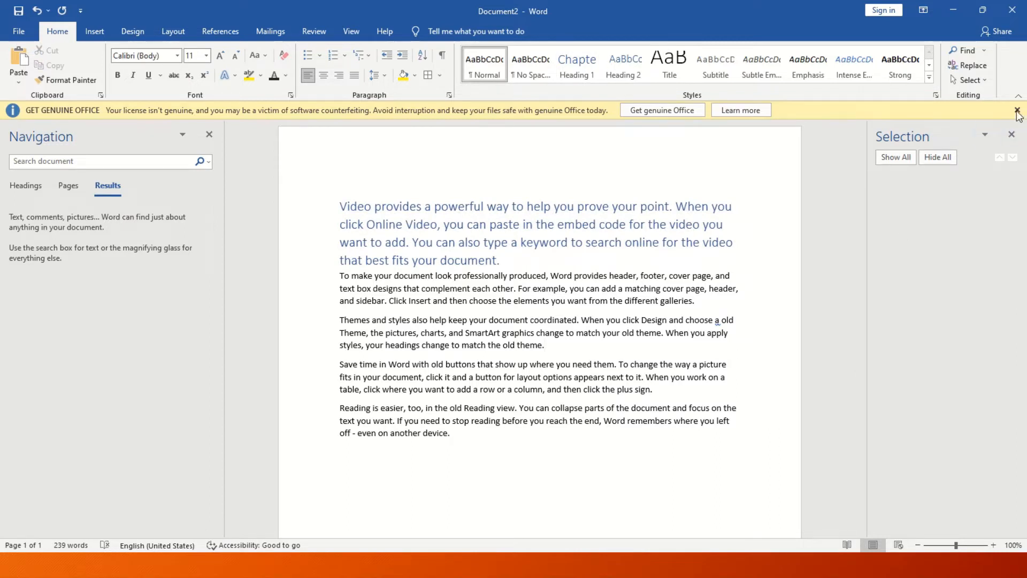
left_click(1011, 135)
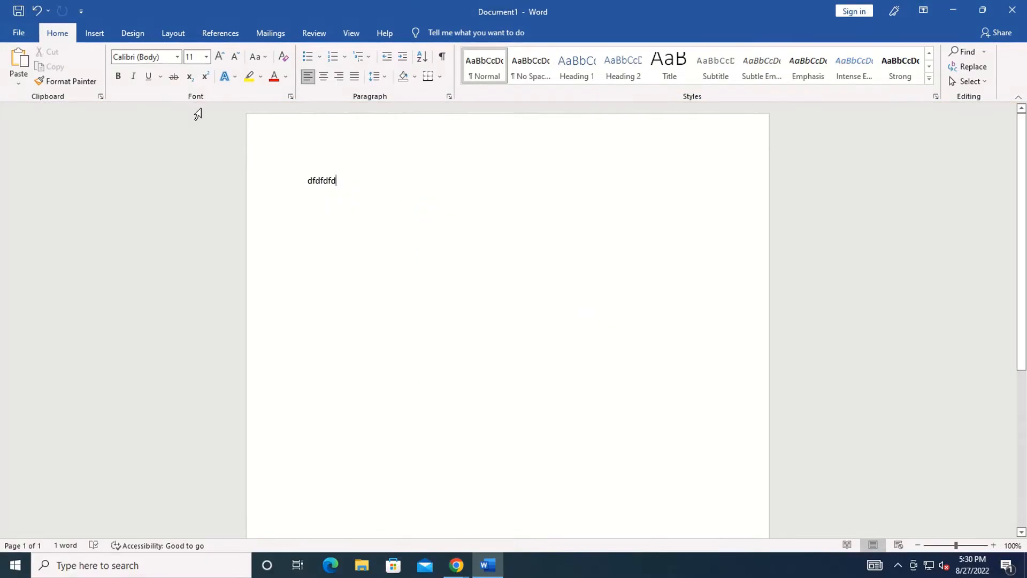
Delete the dfdfdfd text and insert the Motion cover page.
left_click(99, 37)
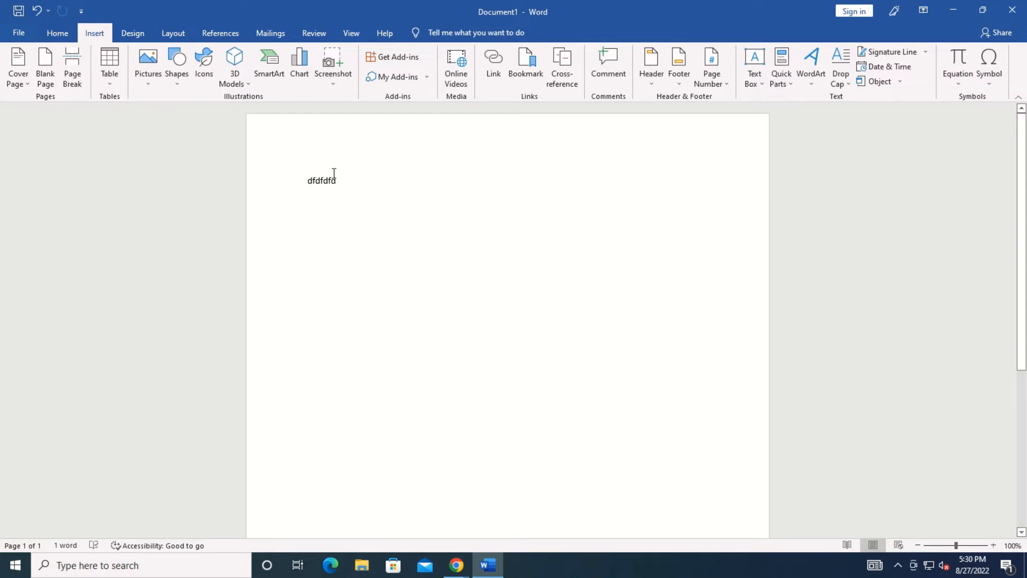
left_click_drag(337, 181, 289, 183)
key("Delete")
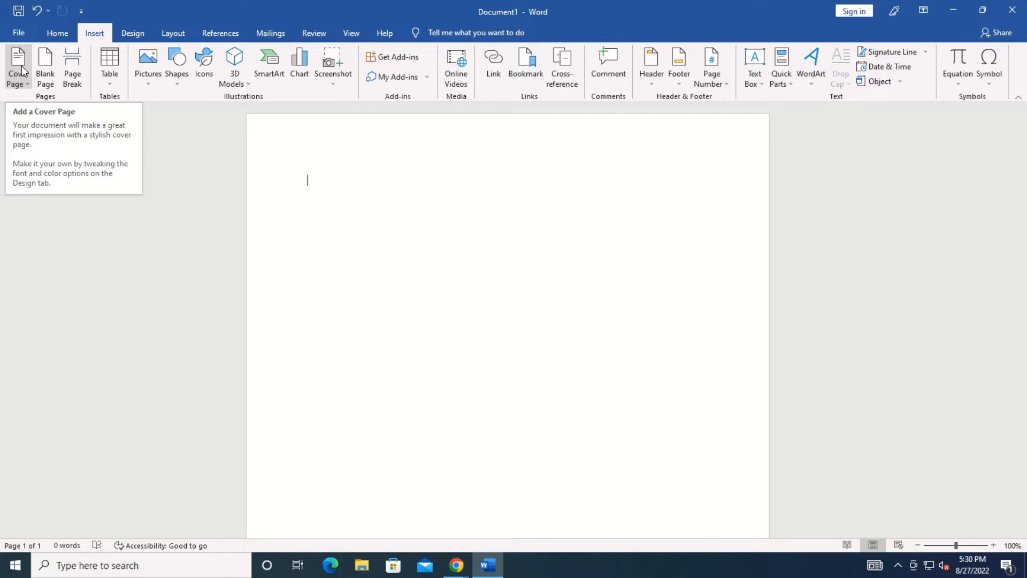
left_click(22, 84)
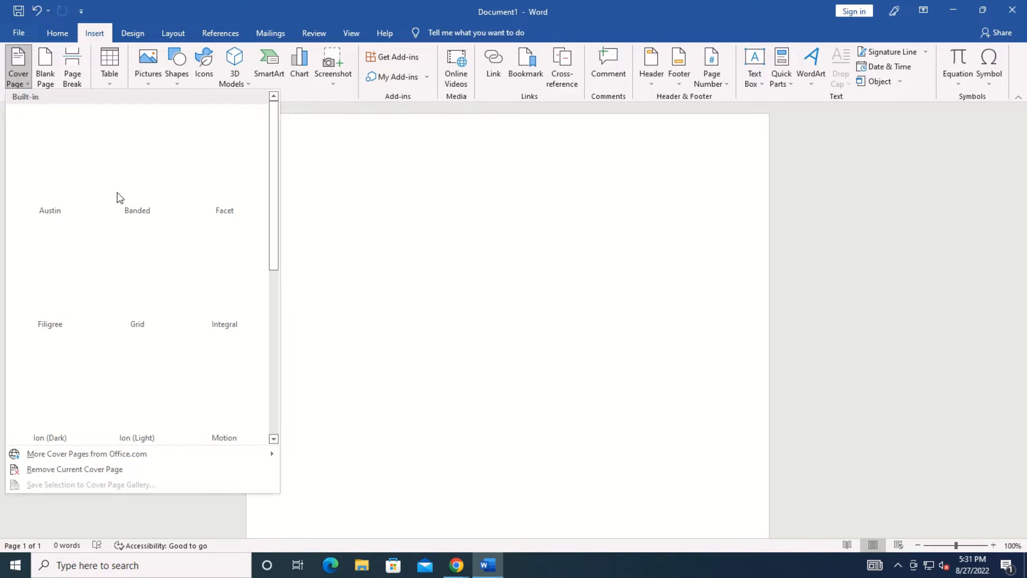
left_click_drag(275, 160, 274, 199)
scroll(260, 229, "down", 2)
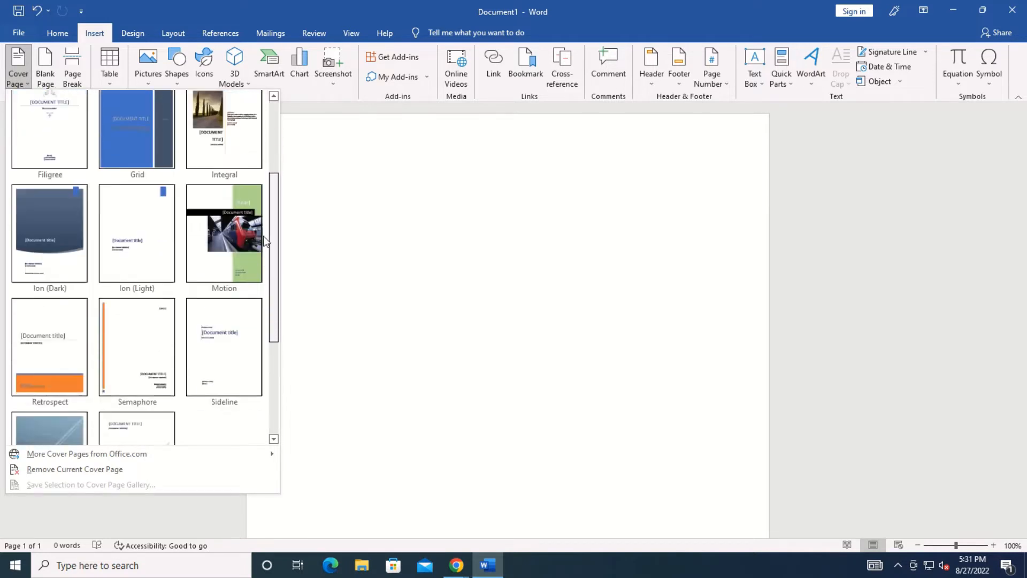
left_click(235, 229)
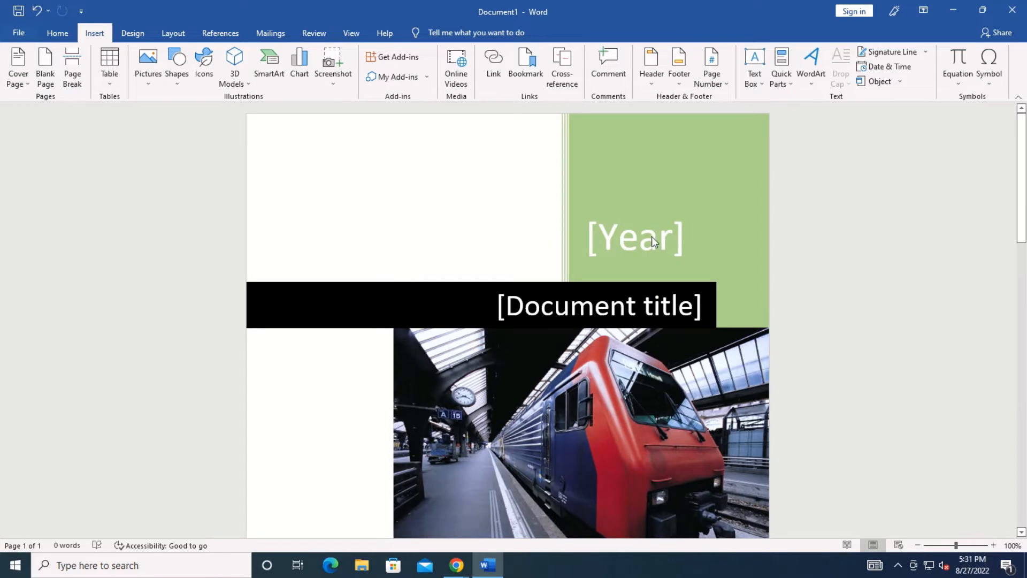
Fill the cover with year 2022 and title 'Microsoft office', and clear the author name.
left_click(652, 237)
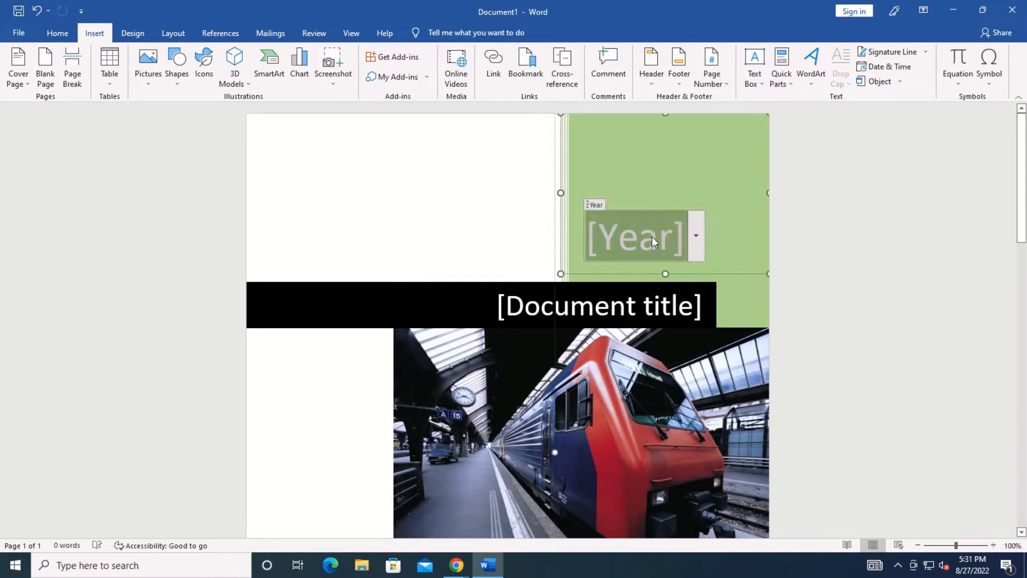
type("2022")
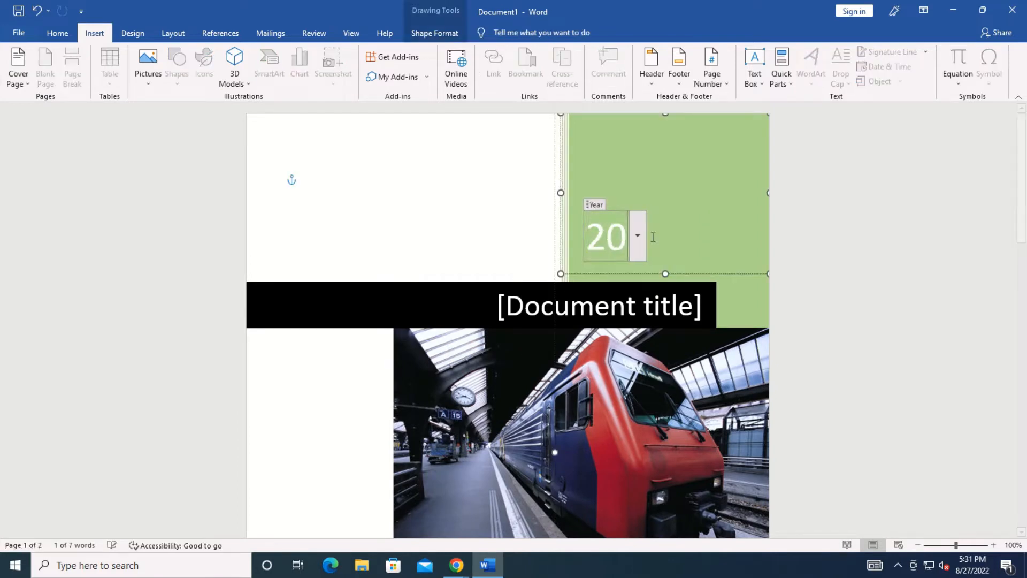
left_click(644, 309)
type("Mic")
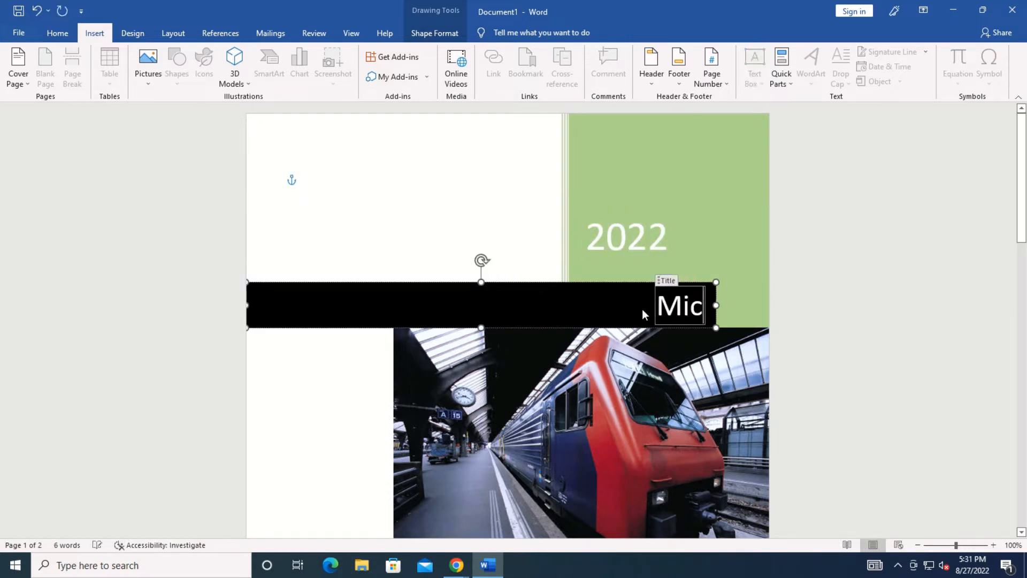
type("rosoft")
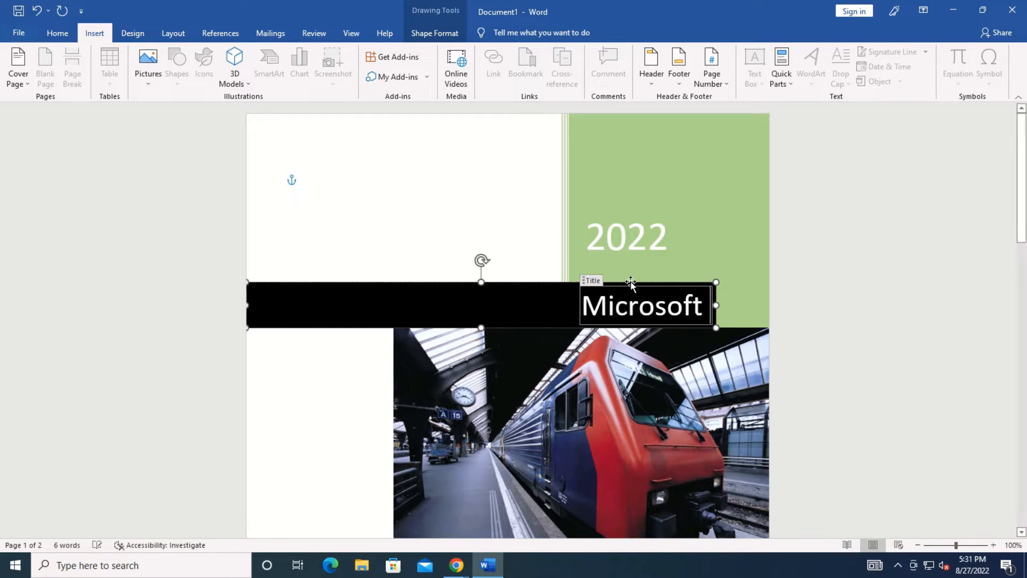
type(" office")
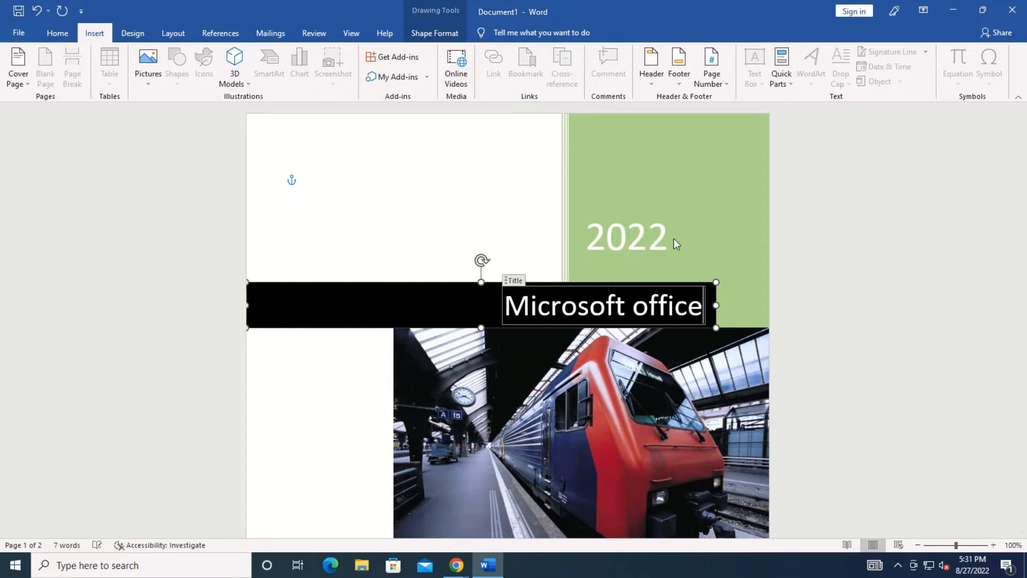
left_click_drag(1021, 205, 1021, 262)
left_click(602, 533)
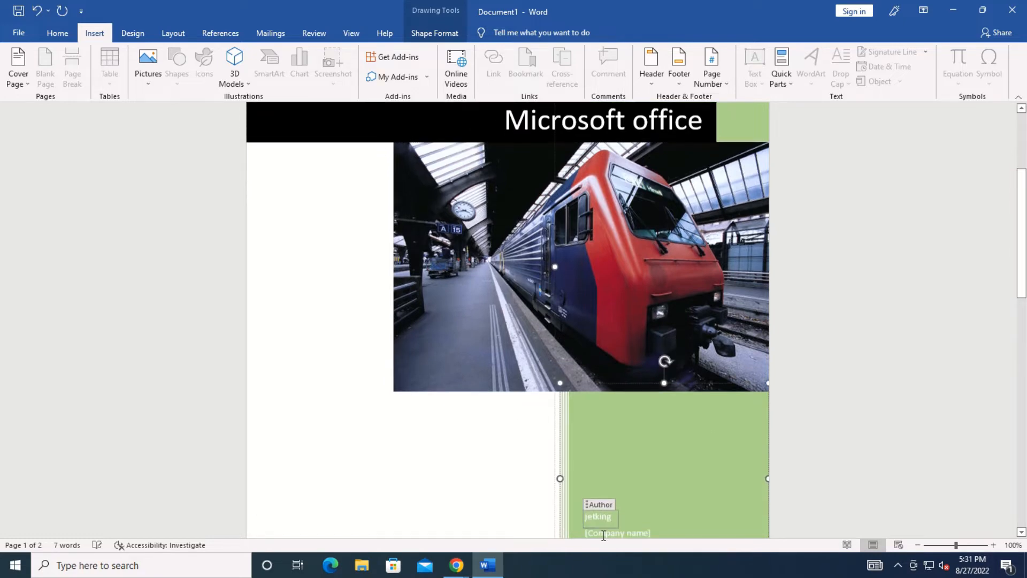
key("BackSpace")
key("BackSpace")
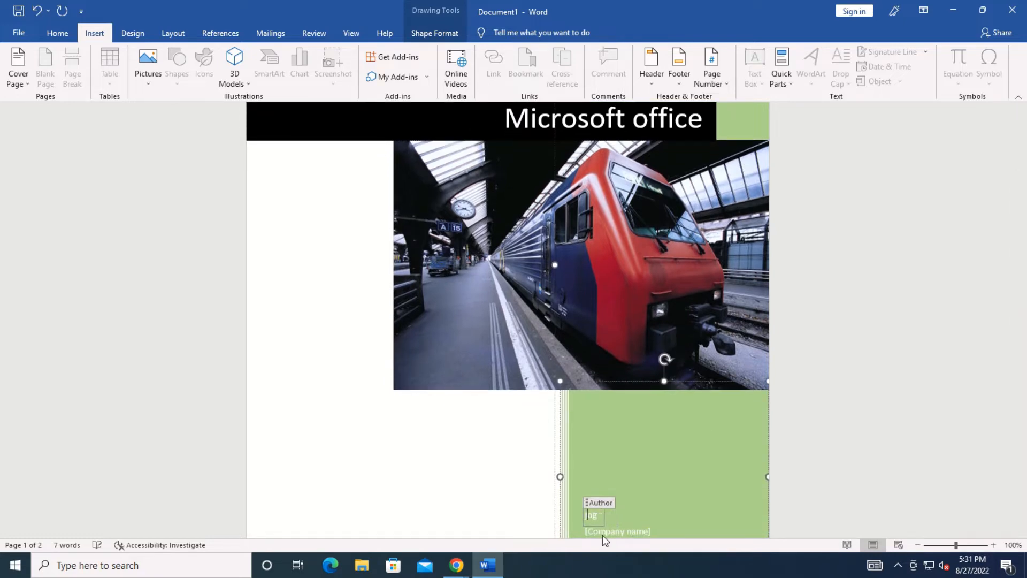
key("Delete")
key("Delete")
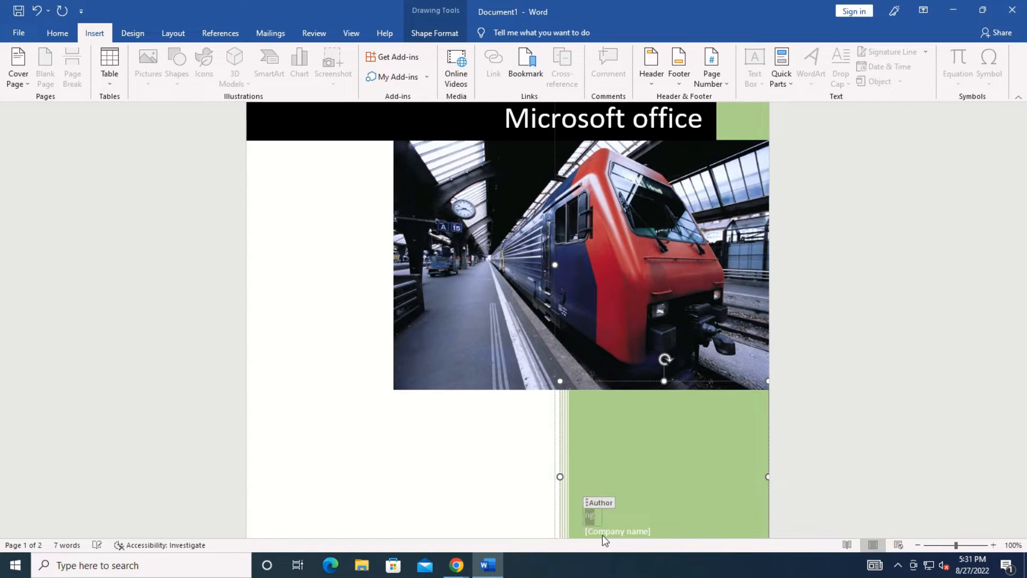
left_click(825, 480)
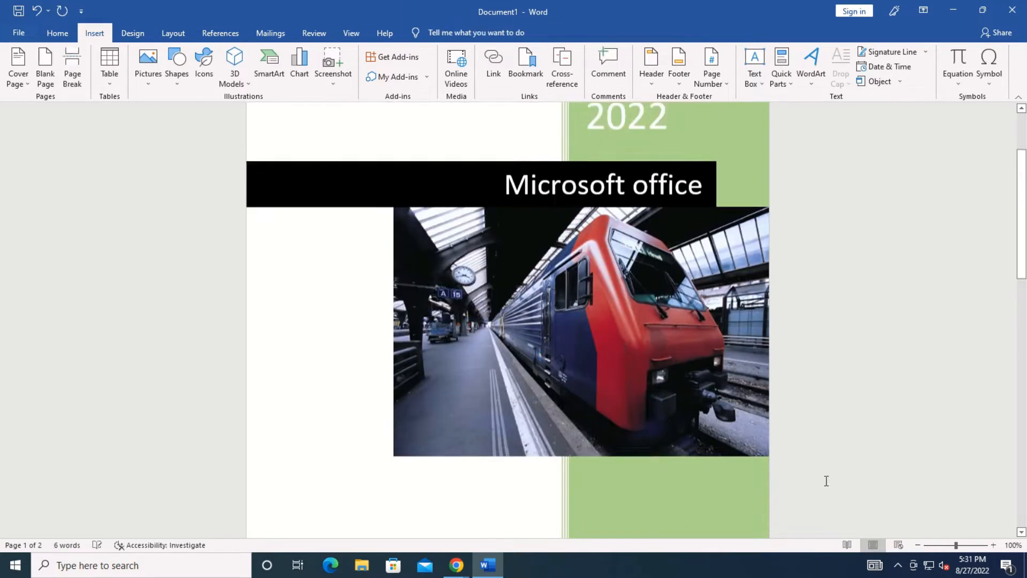
Add a blank page after the cover page.
left_click_drag(1019, 248, 998, 335)
left_click(340, 487)
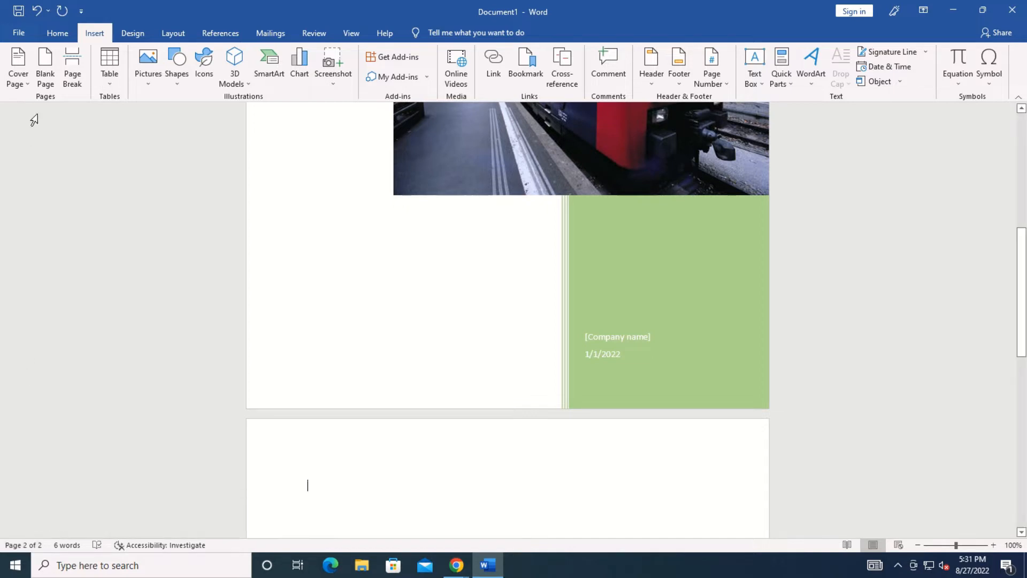
left_click(52, 79)
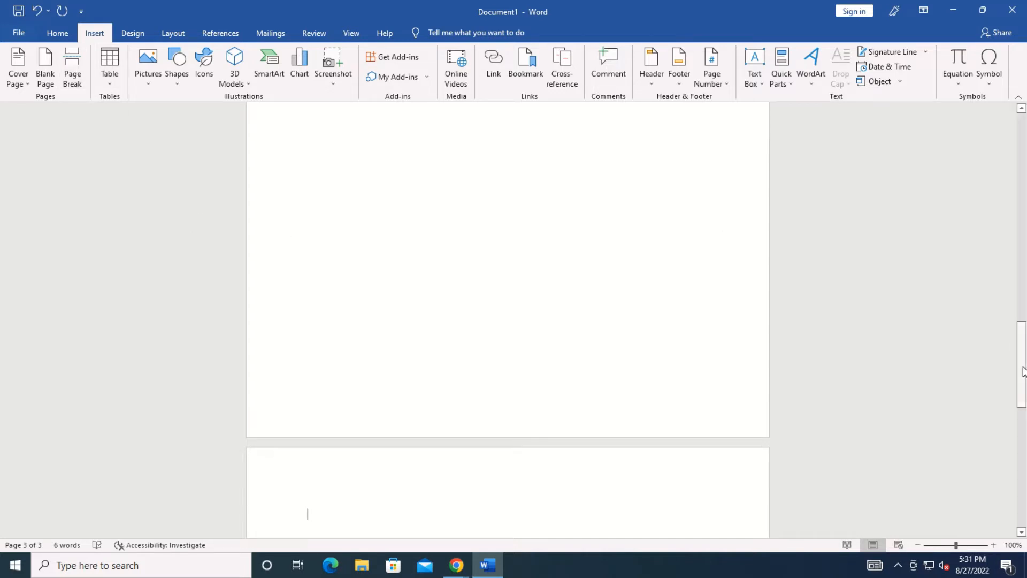
Generate five sample paragraphs with =rand() at the top of the page after the cover.
left_click_drag(1022, 366, 1021, 288)
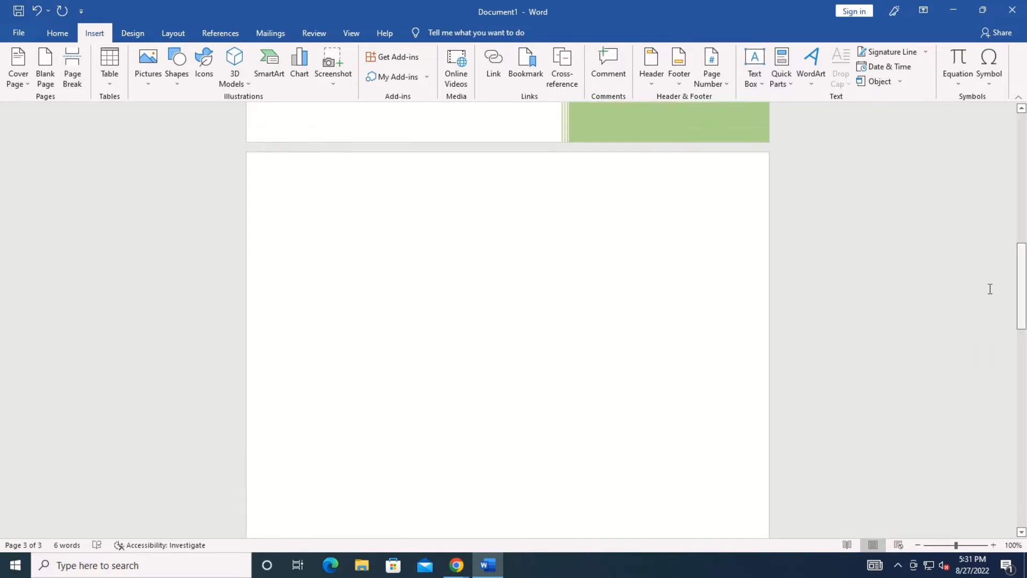
left_click(330, 219)
type("=rand")
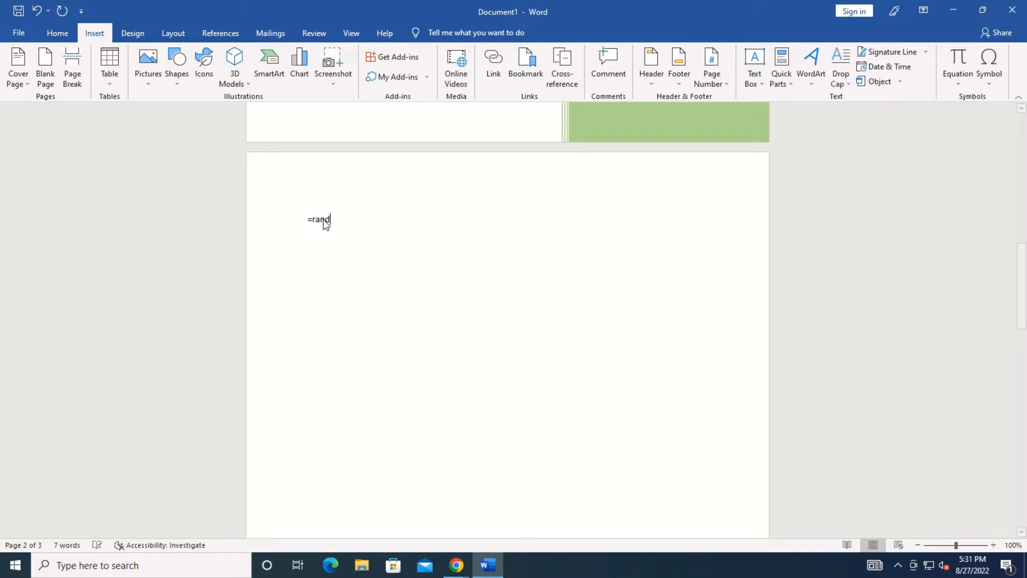
type("()")
key("Return")
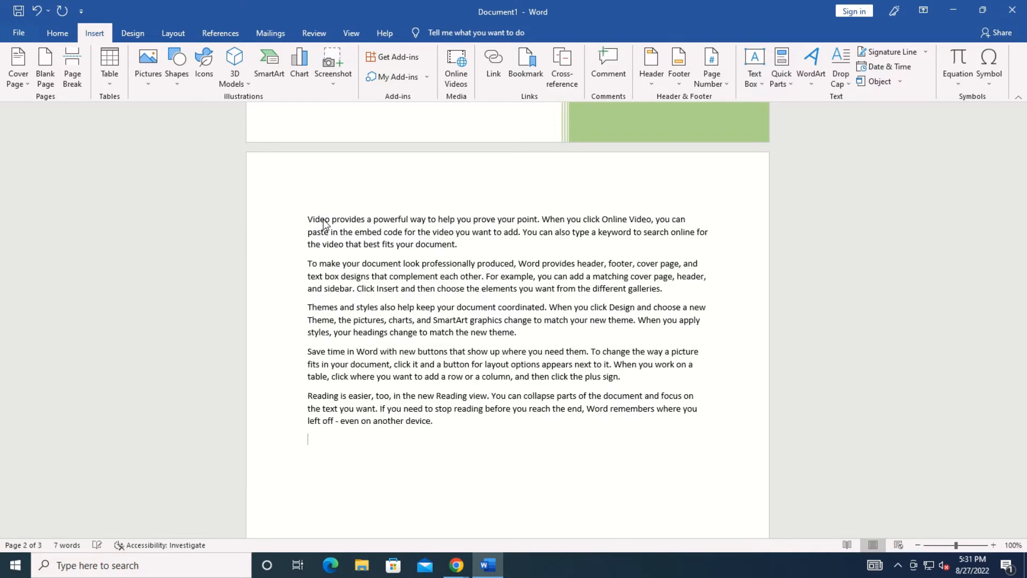
Insert a page break after the first sample paragraph.
left_click(463, 248)
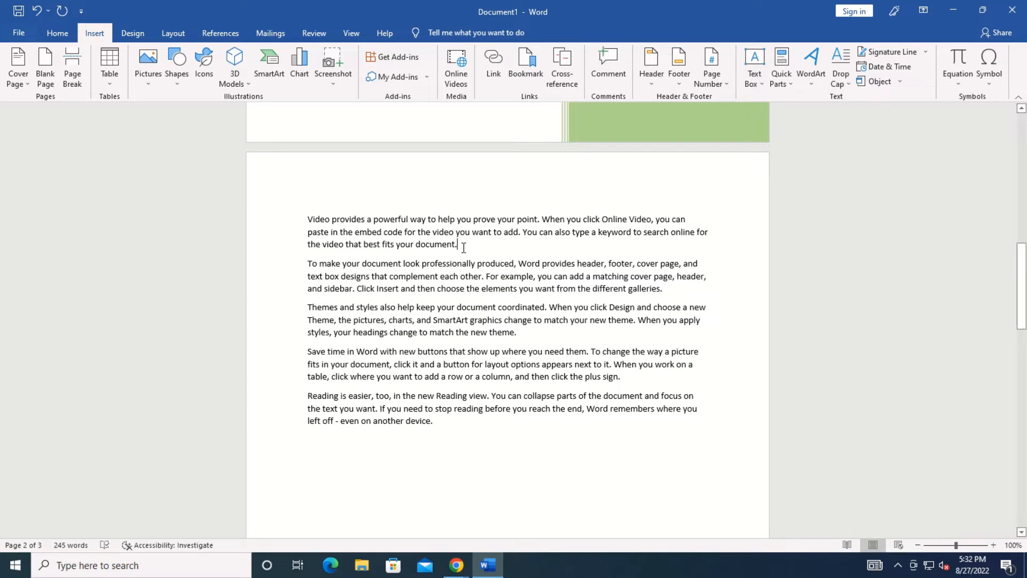
left_click_drag(460, 245, 310, 219)
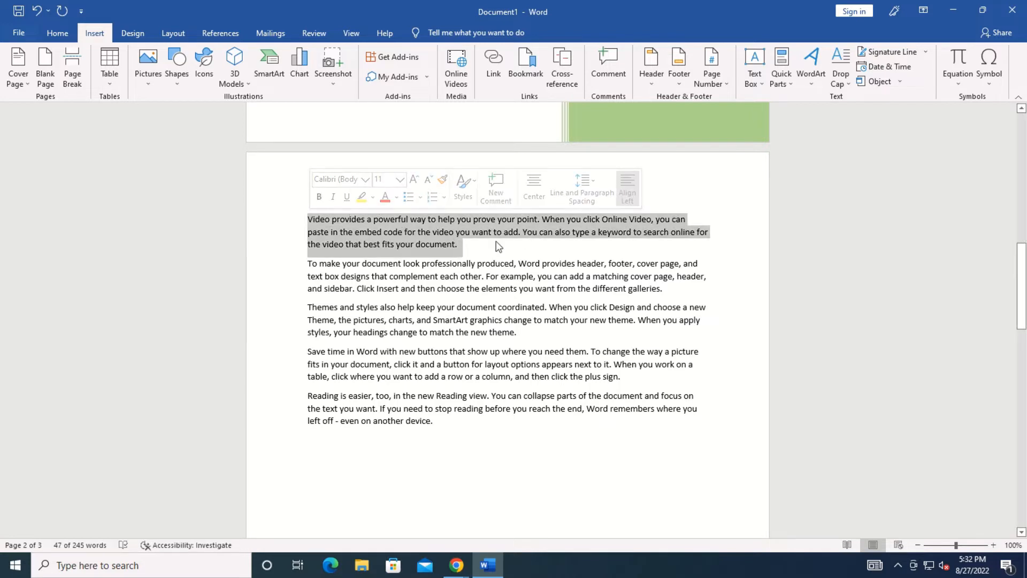
left_click(460, 247)
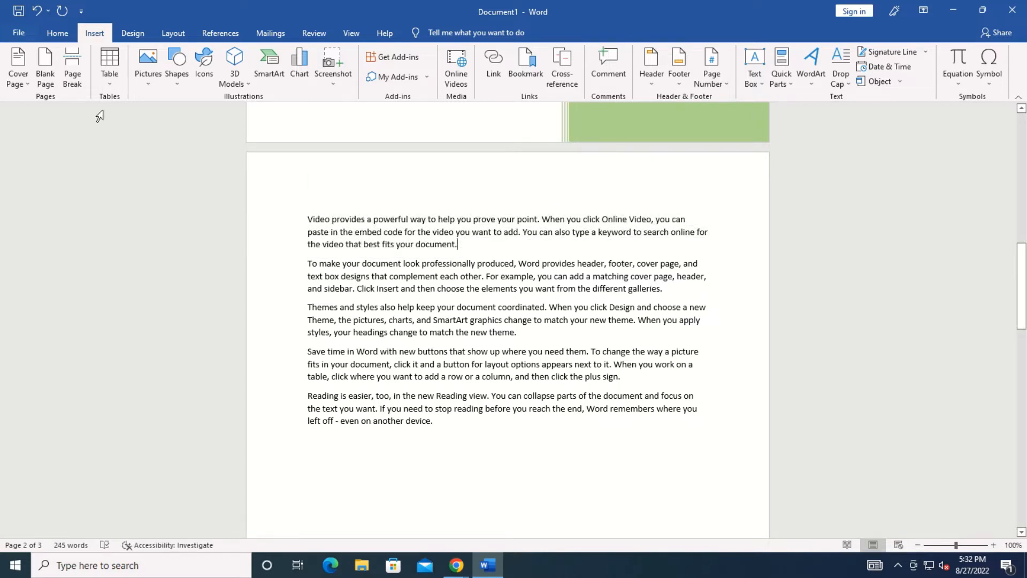
left_click(72, 68)
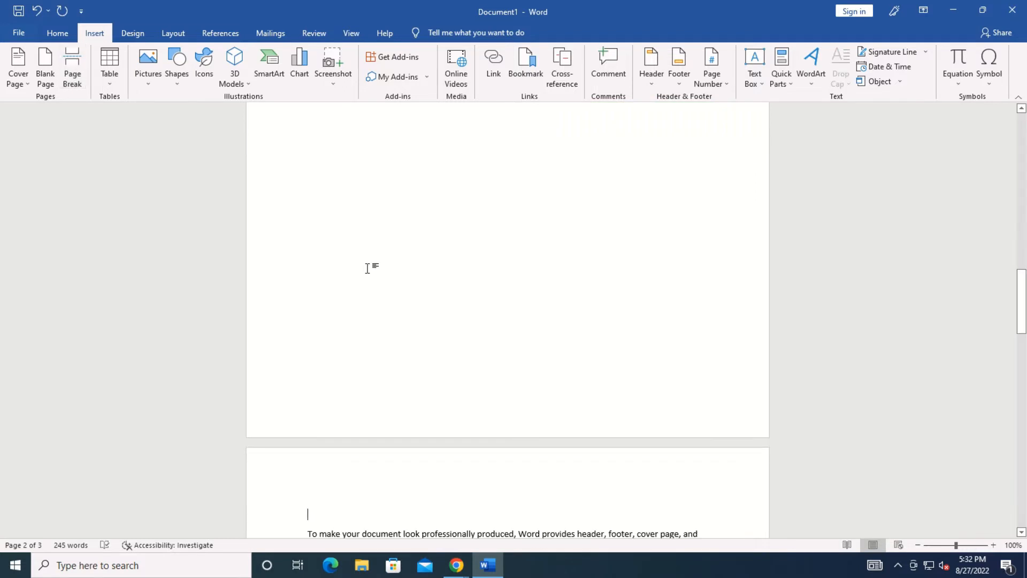
Add an empty line at the top of the new page.
left_click_drag(1024, 287, 1022, 228)
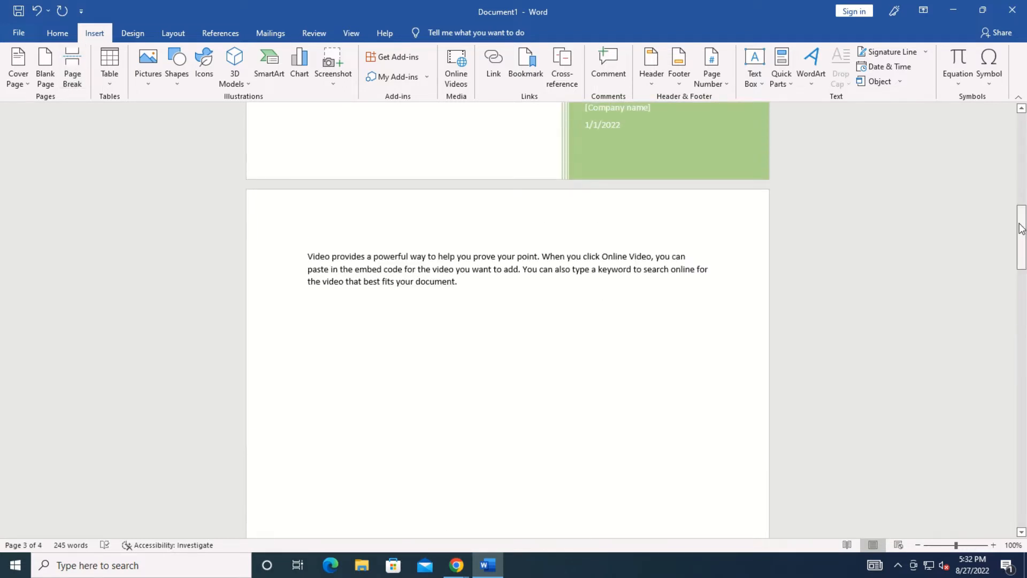
triple_click(467, 288)
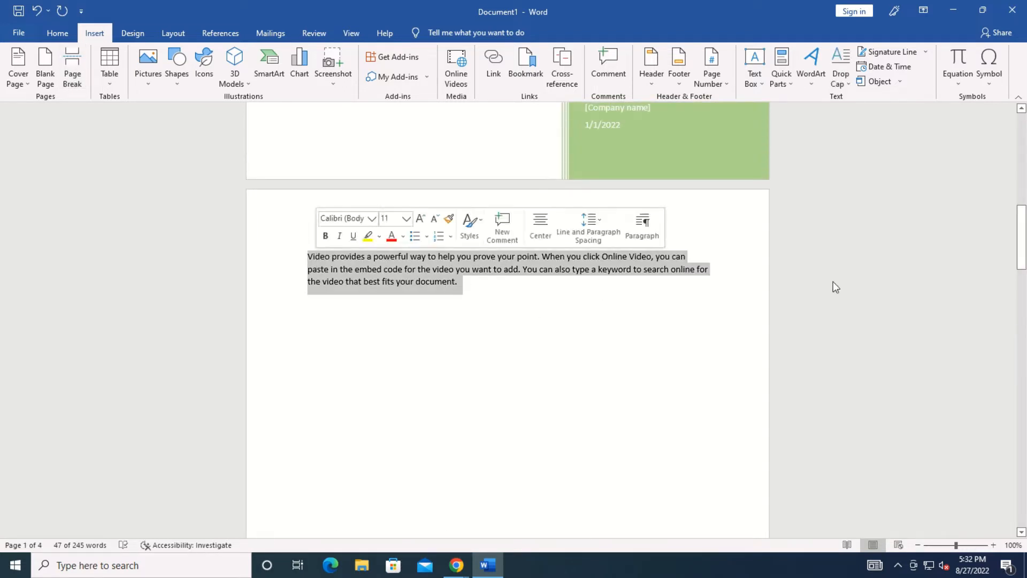
left_click_drag(1024, 235, 1024, 275)
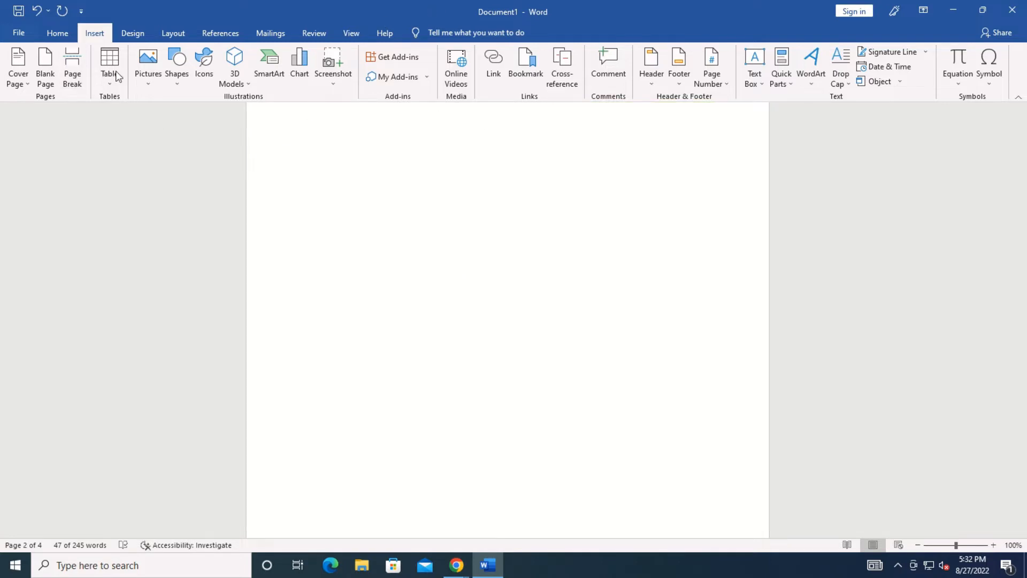
left_click(111, 89)
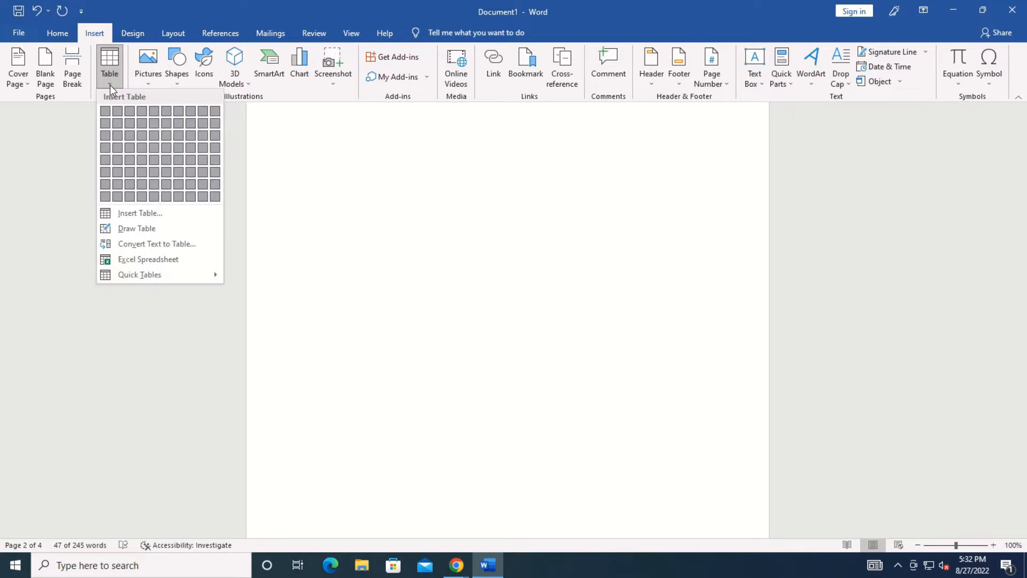
left_click(575, 264)
left_click_drag(1023, 267, 1024, 224)
scroll(807, 263, "down", 3)
left_click(576, 291)
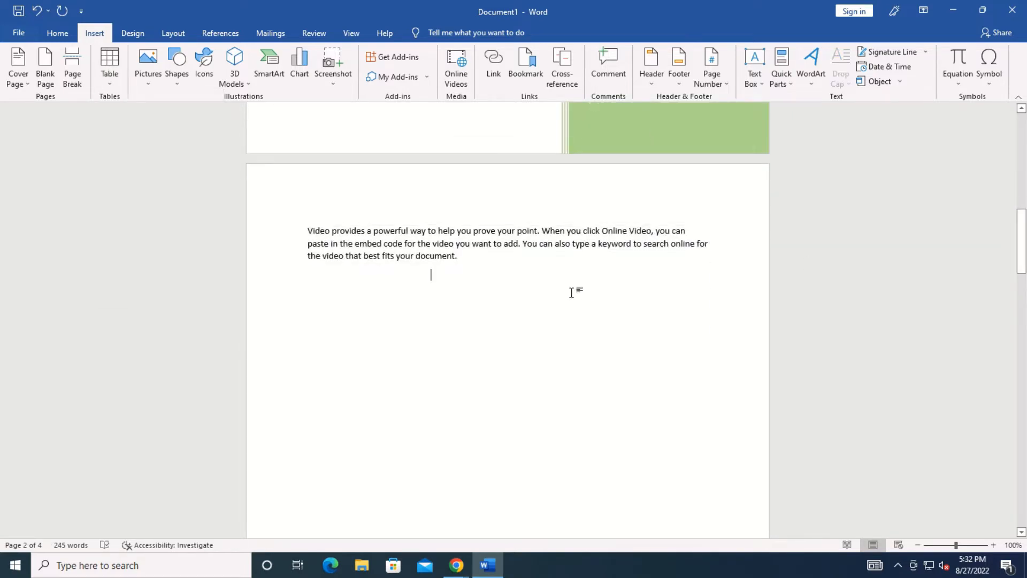
scroll(574, 298, "down", 10)
key("Return")
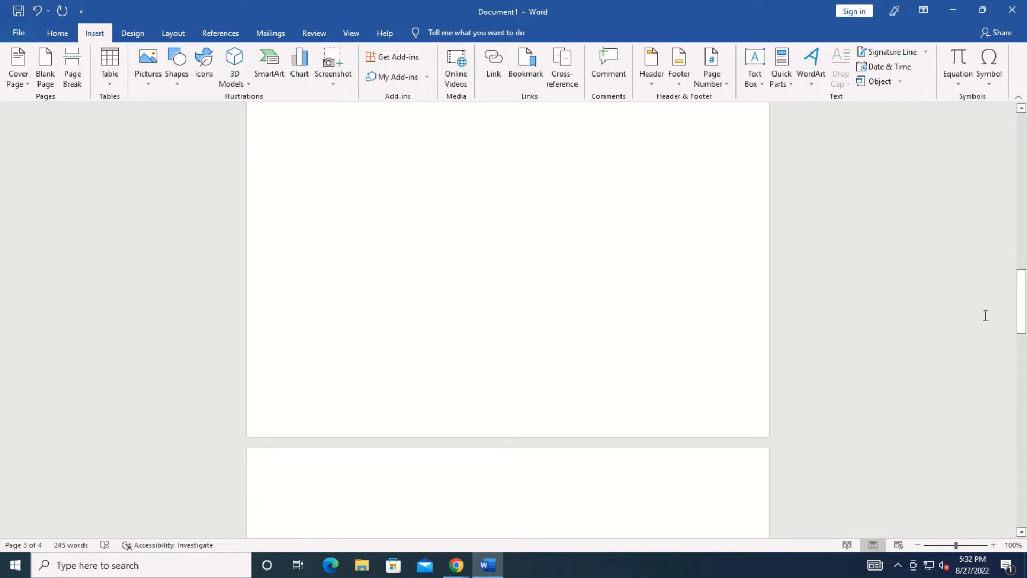
left_click_drag(1023, 308, 1023, 325)
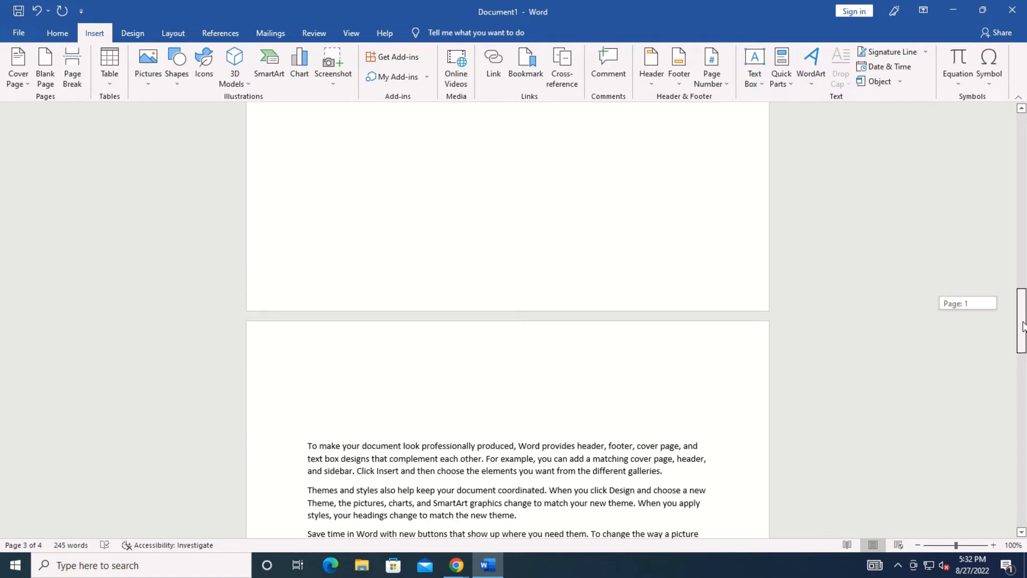
Insert an 8×4 table headed Name and Mobile no., then return to page 2's text end.
left_click(102, 84)
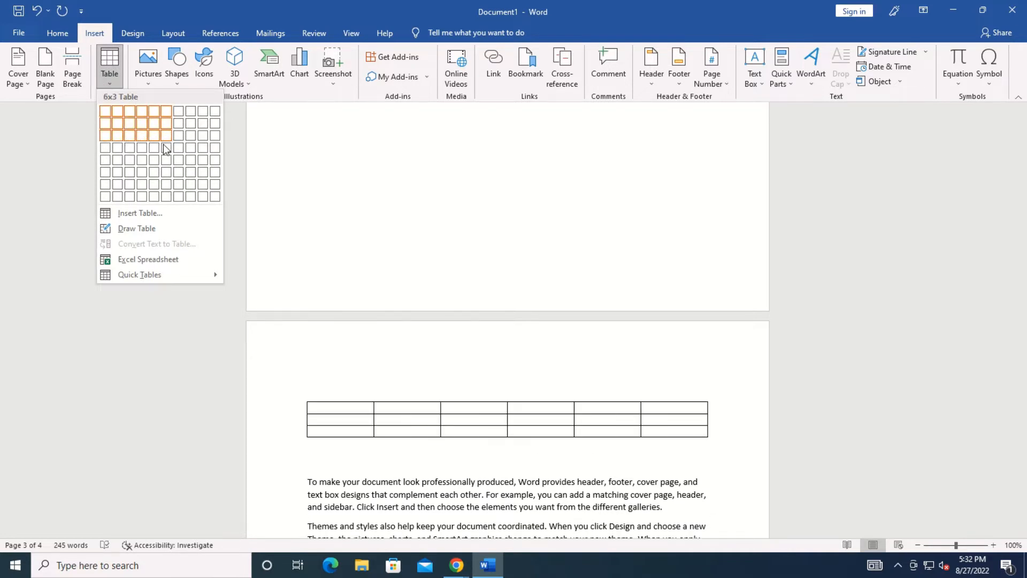
left_click(191, 147)
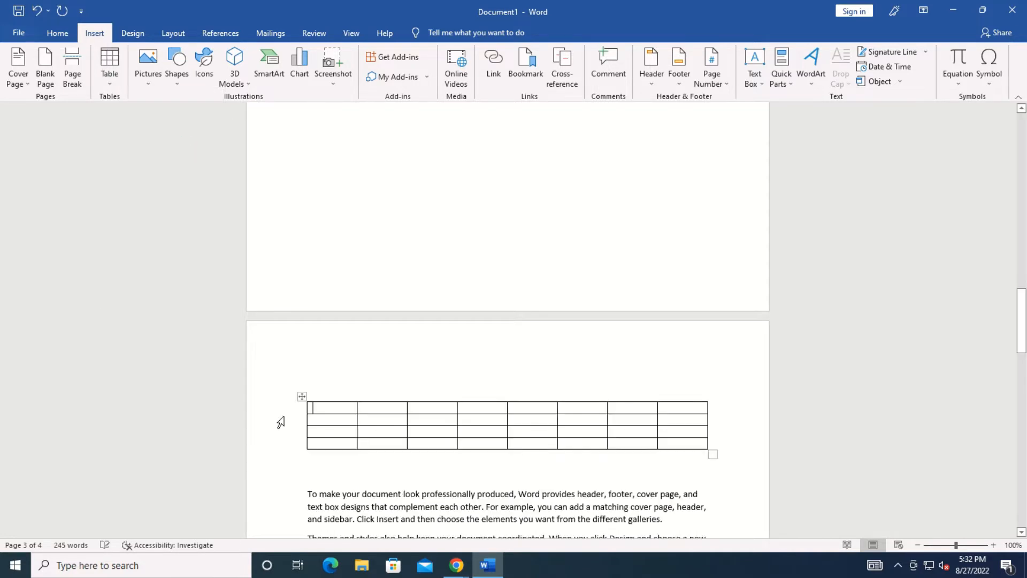
type("nam")
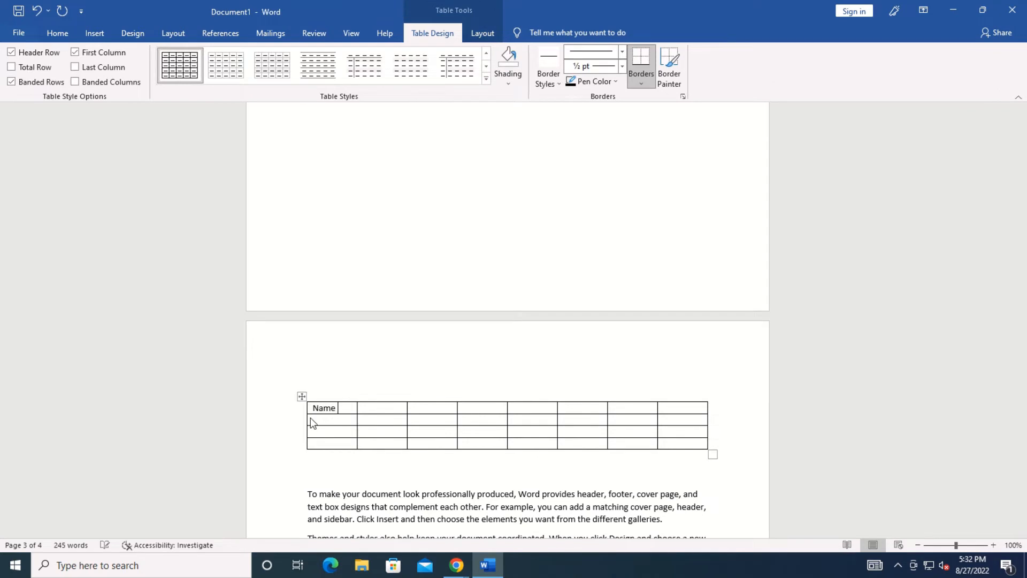
key("Tab")
type("mobile no.")
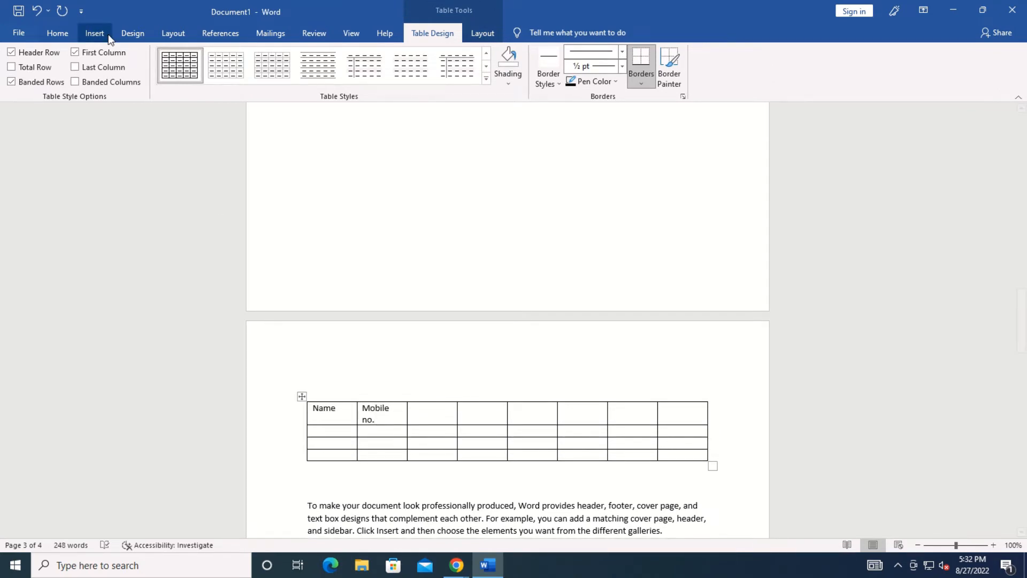
left_click(107, 34)
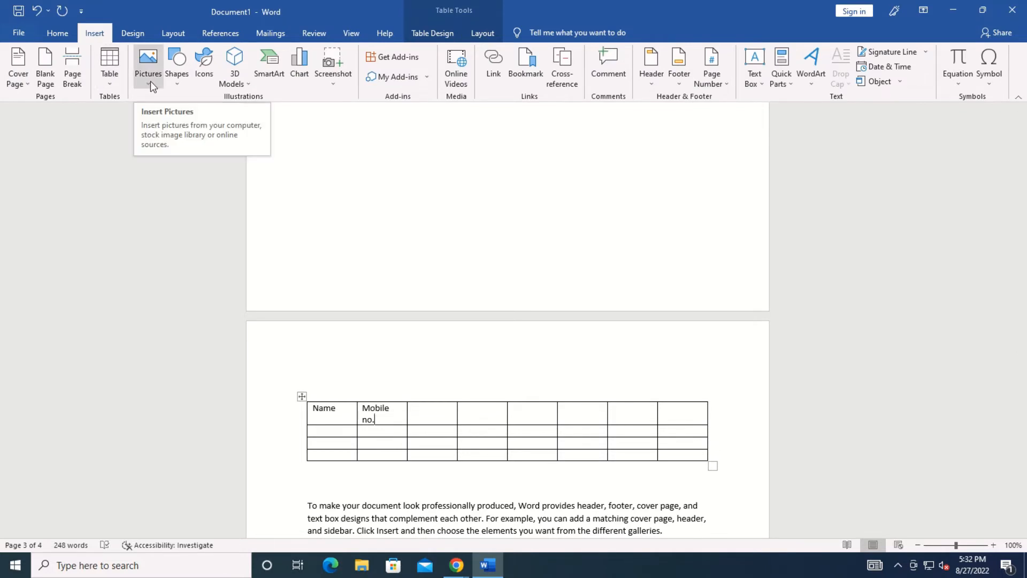
left_click(465, 209)
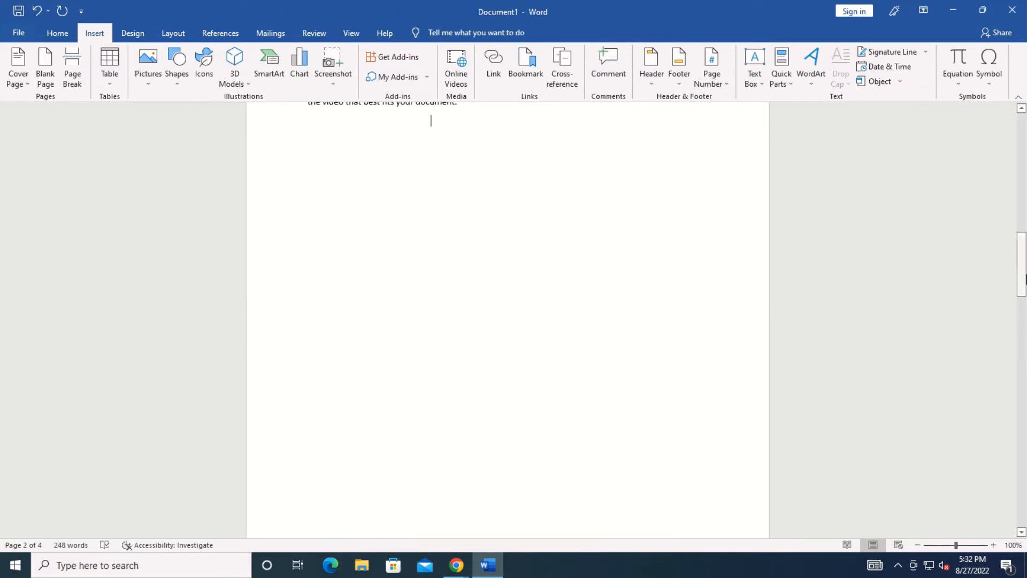
Cancel the This Device picture dialog and open the Stock Images library instead.
left_click_drag(1025, 278, 1023, 258)
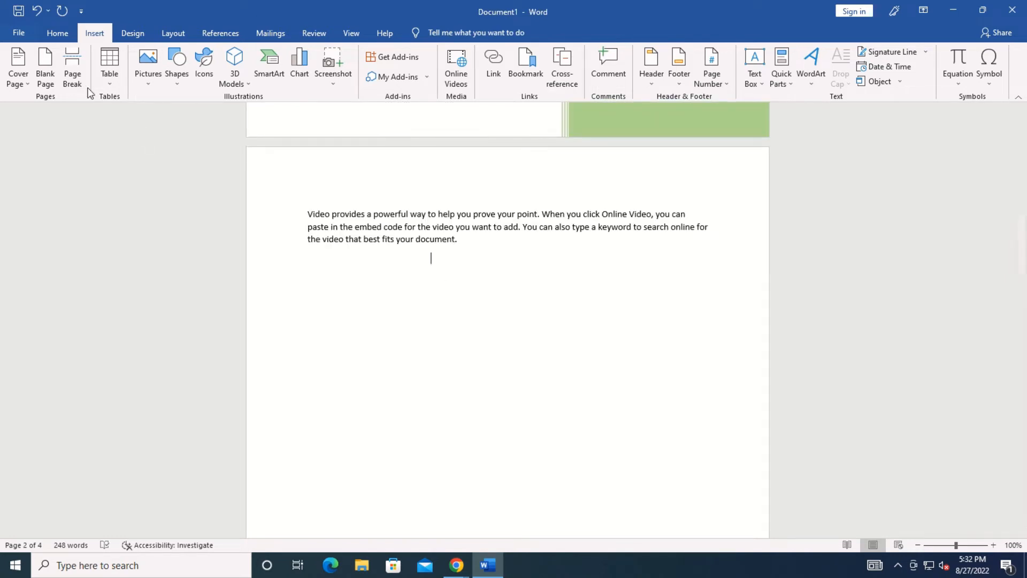
left_click(146, 76)
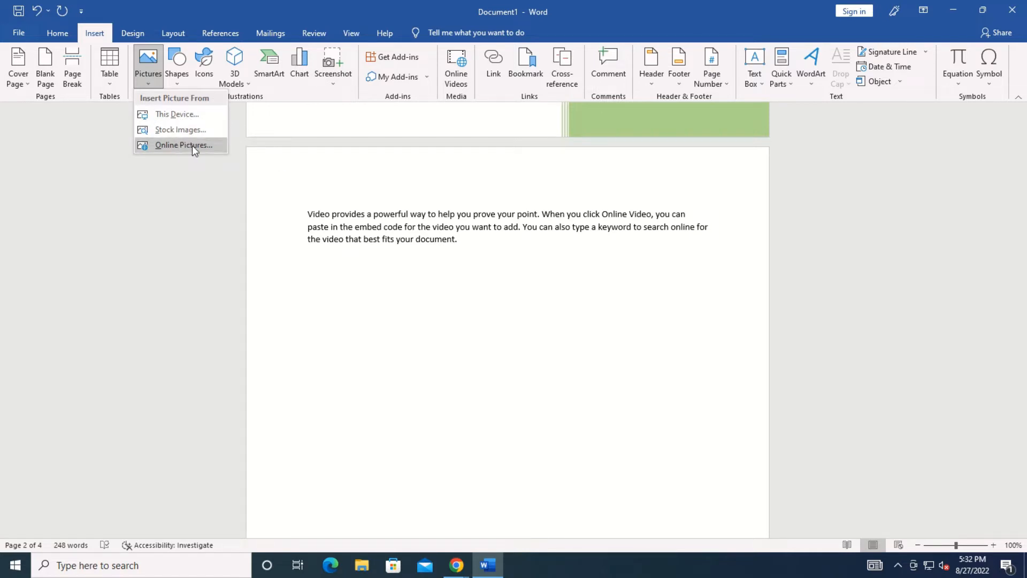
left_click(175, 112)
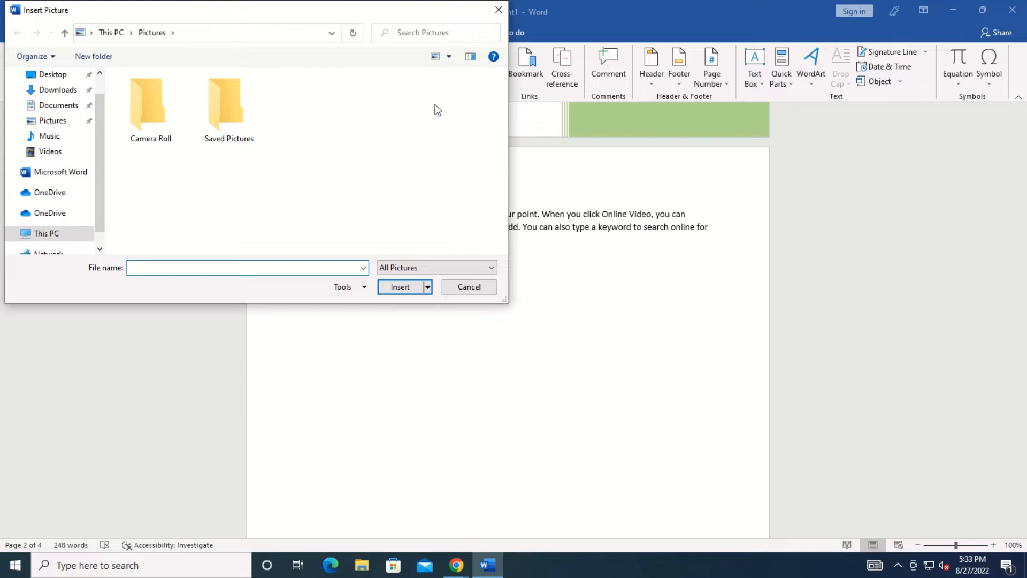
left_click(498, 9)
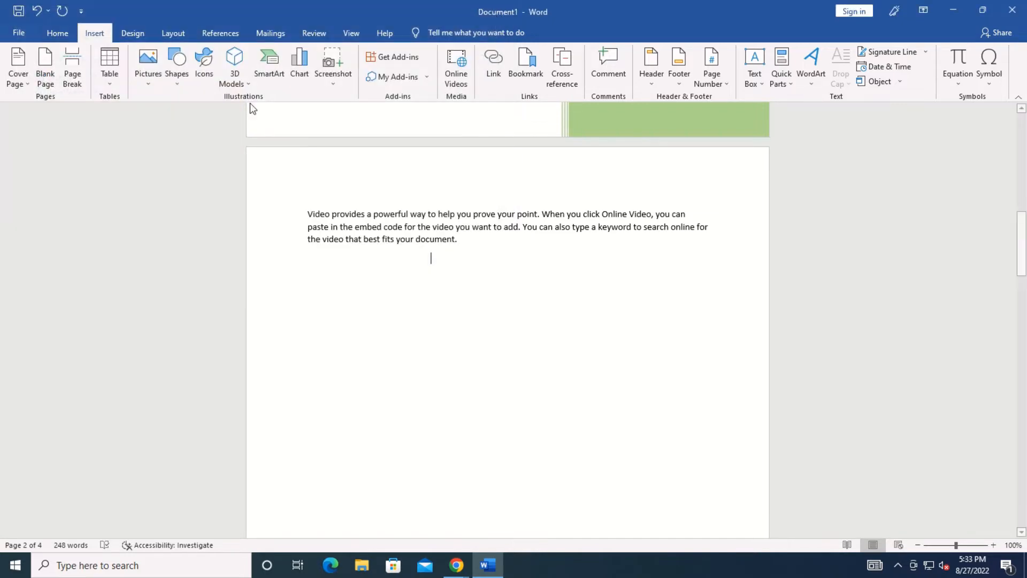
left_click(146, 79)
left_click(170, 126)
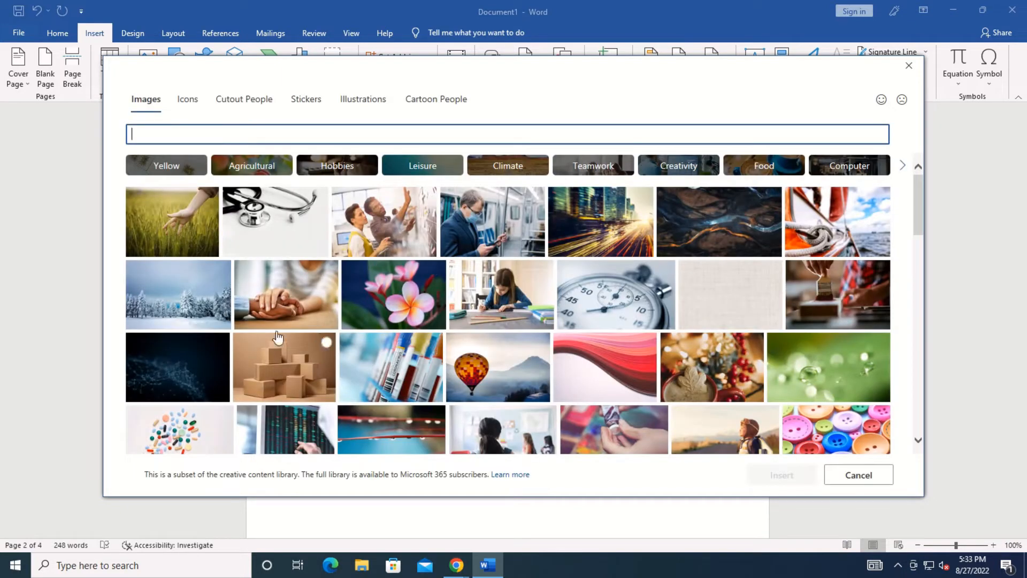
Insert the stock photo of a girl writing at a desk and shrink it slightly.
left_click(518, 314)
left_click(785, 475)
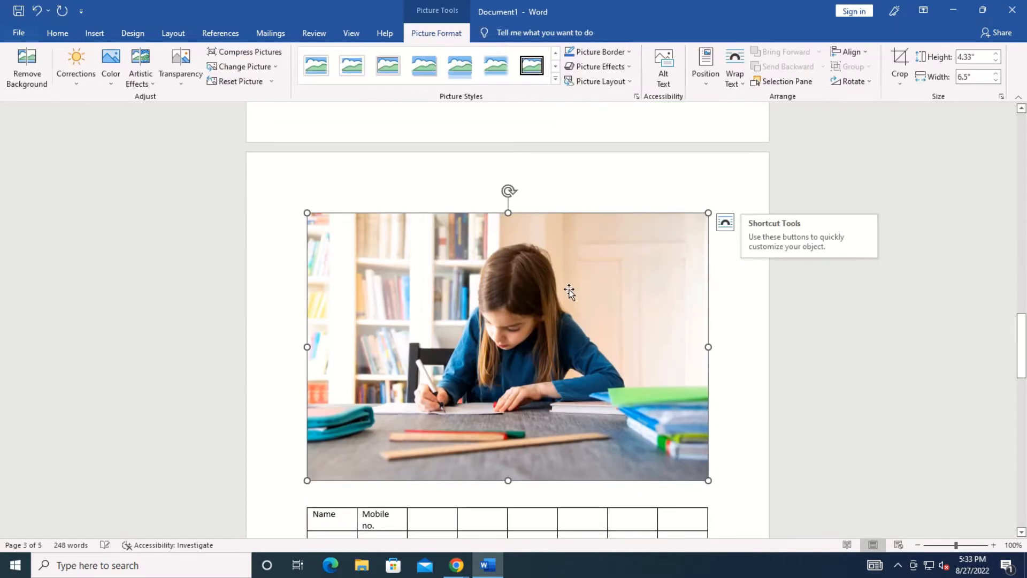
left_click_drag(707, 213, 635, 280)
left_click(723, 287)
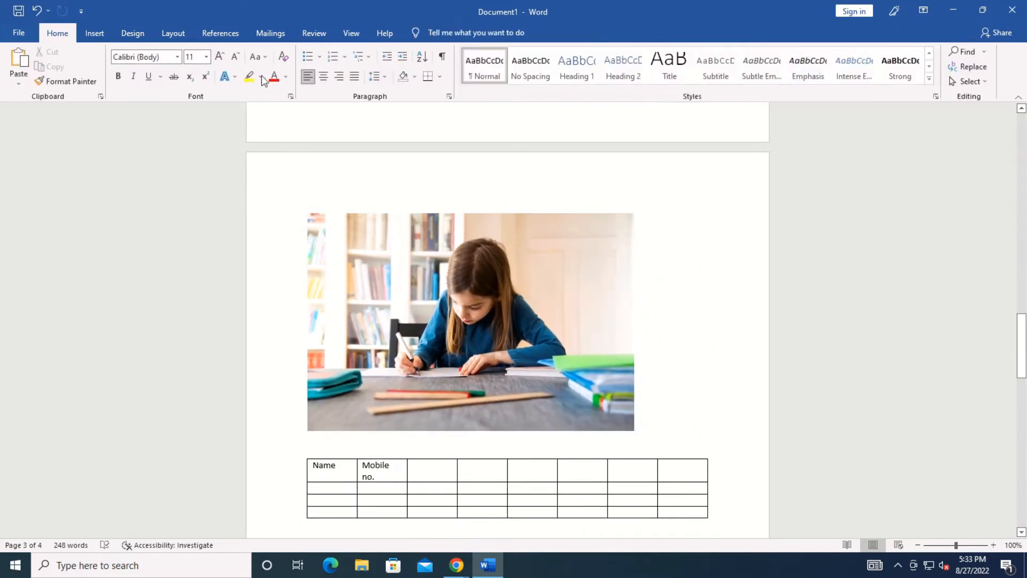
left_click(95, 33)
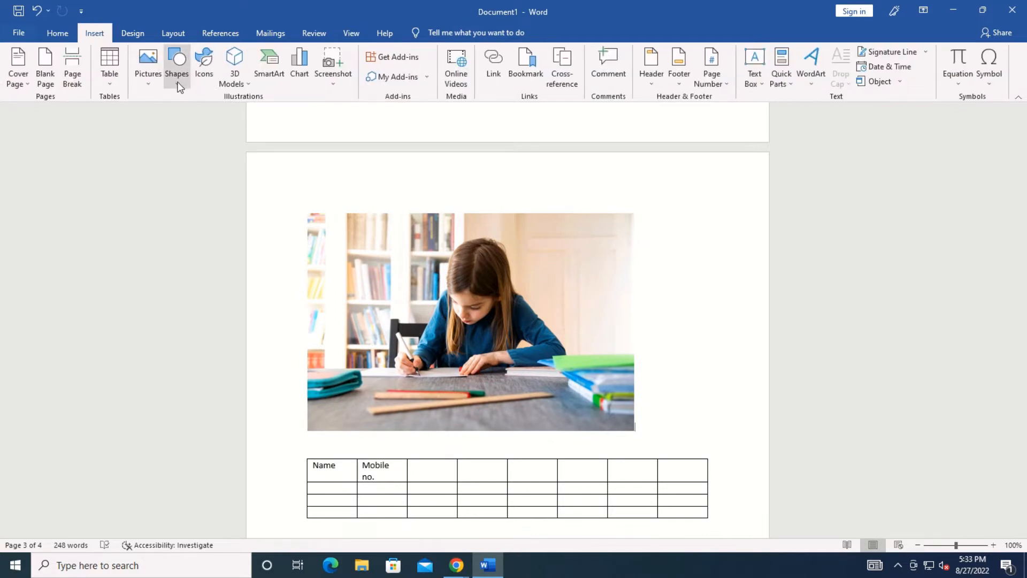
Search online pictures for 'computer' and insert the blue desktop computer image.
left_click(145, 83)
left_click(162, 145)
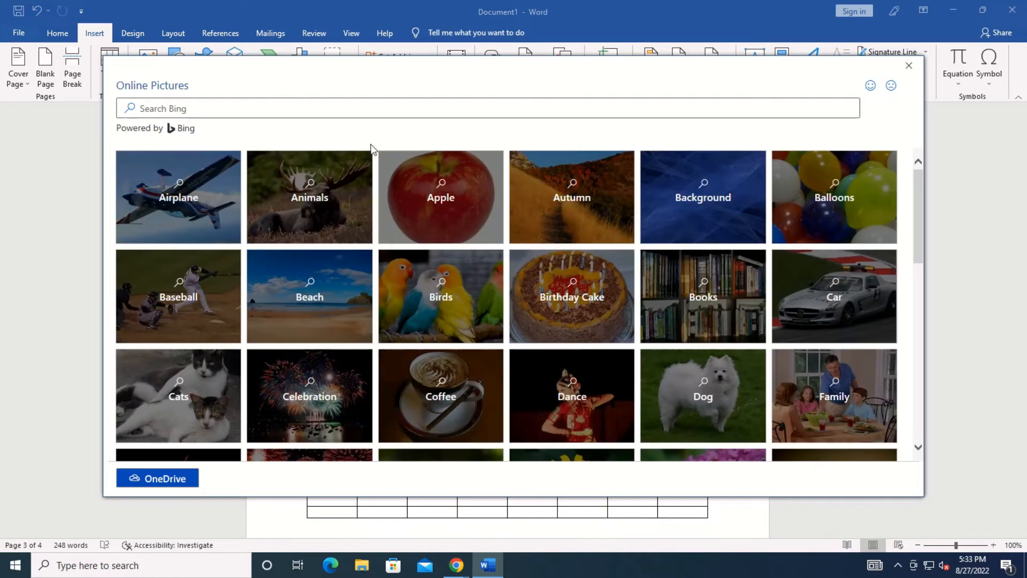
left_click(161, 108)
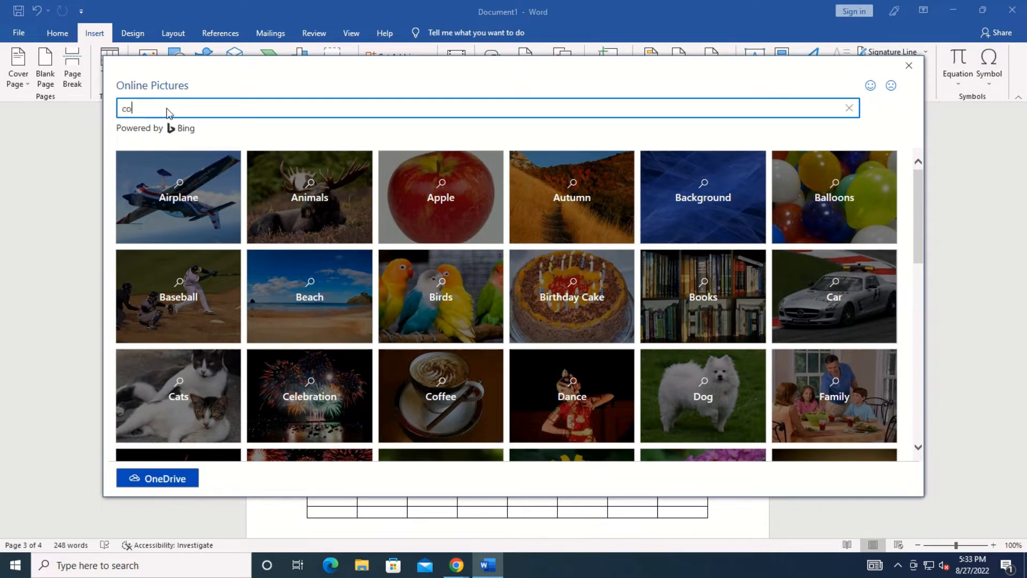
type("computer")
key("Return")
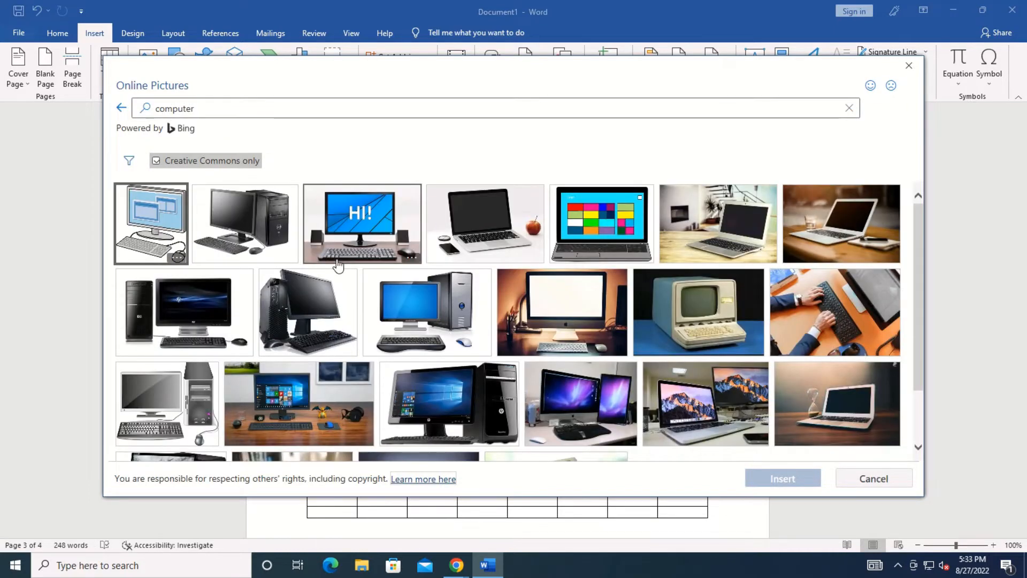
left_click(432, 307)
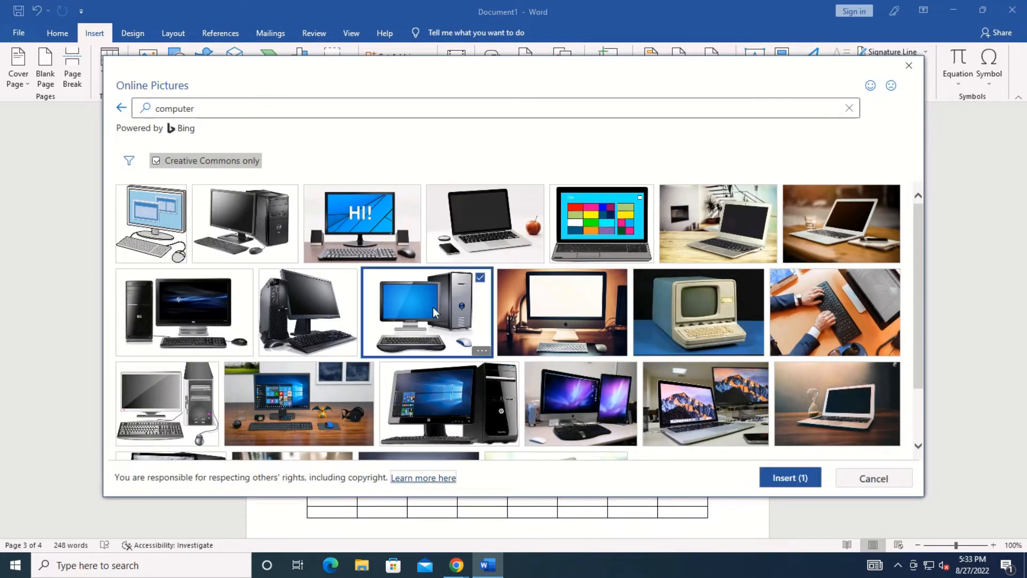
left_click(776, 475)
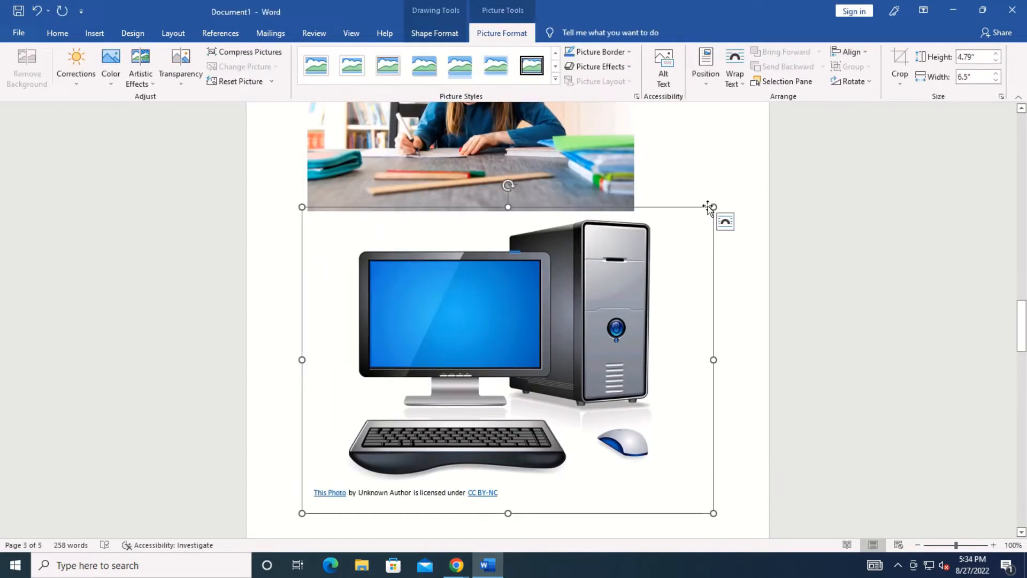
Shrink the computer picture, set Square wrapping, drag it over the table, then delete it.
left_click_drag(700, 216, 585, 312)
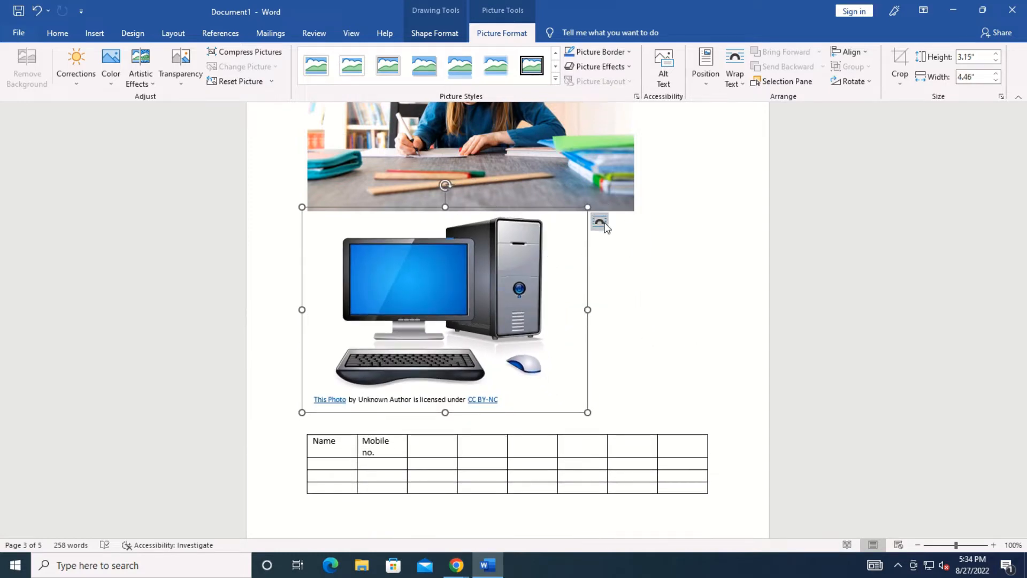
left_click(599, 222)
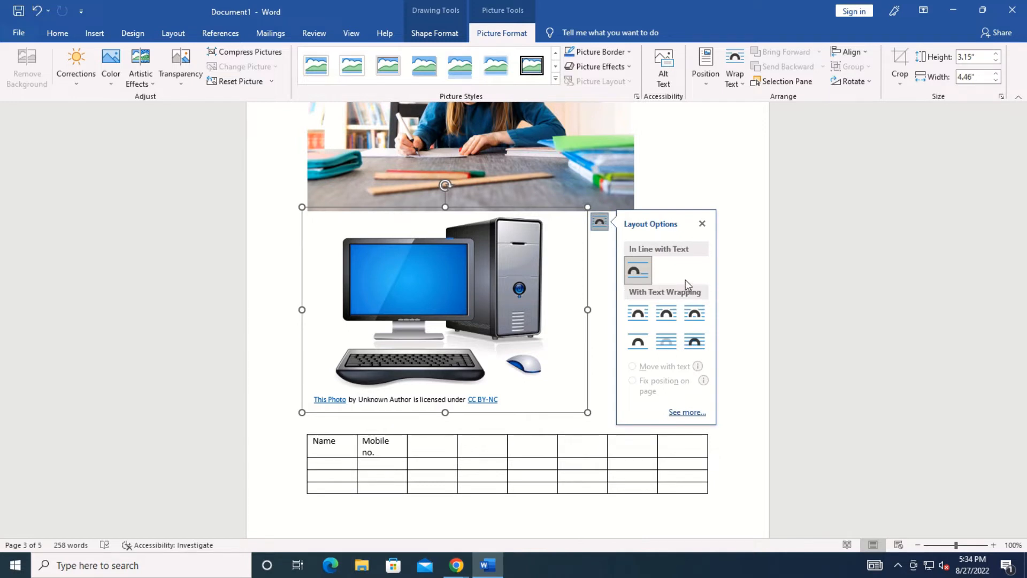
left_click(637, 318)
left_click_drag(510, 326, 602, 385)
left_click(601, 385)
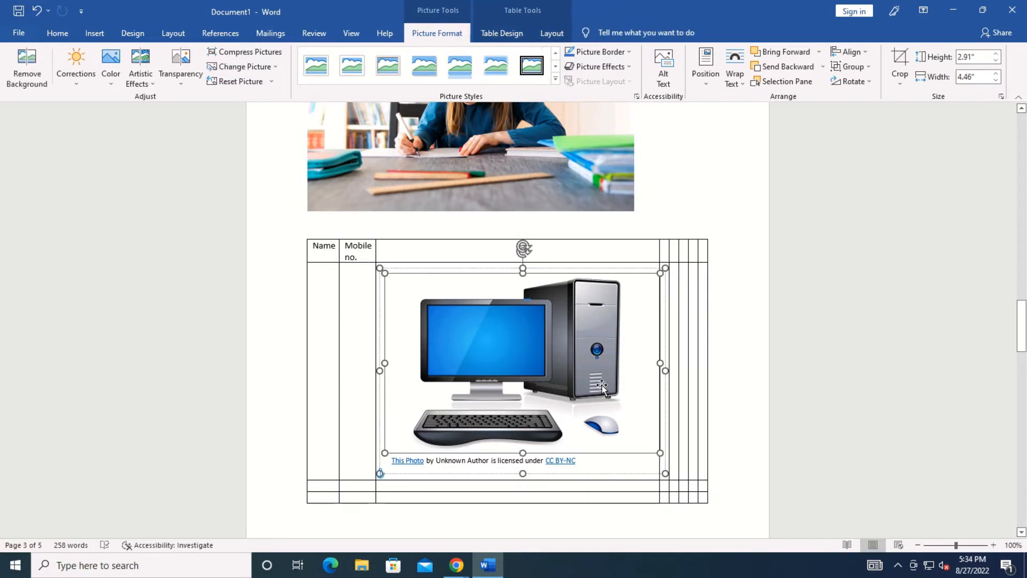
key("Delete")
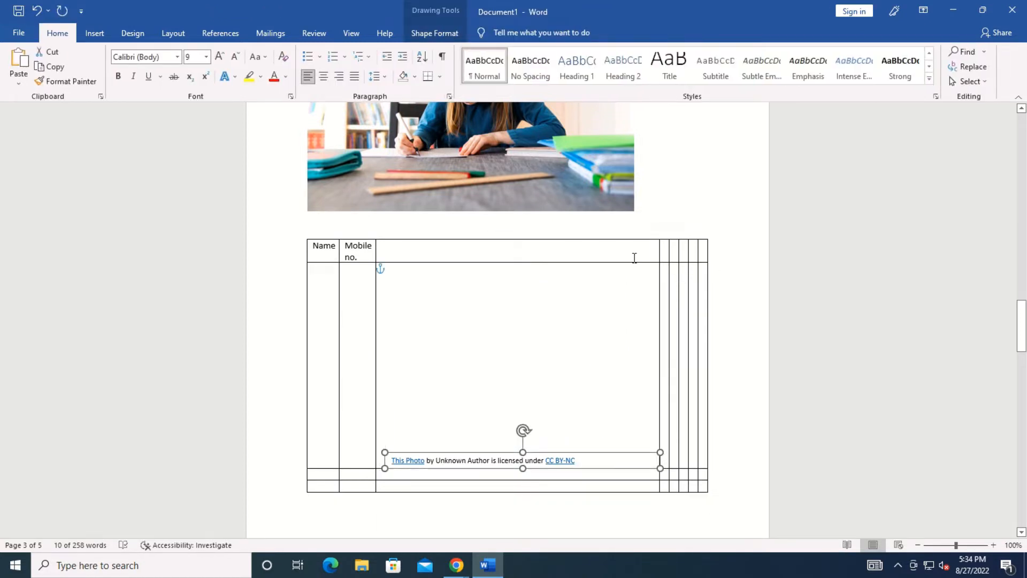
Delete the entire Name and Mobile no. table with Delete Table.
left_click(635, 255)
left_click(300, 234)
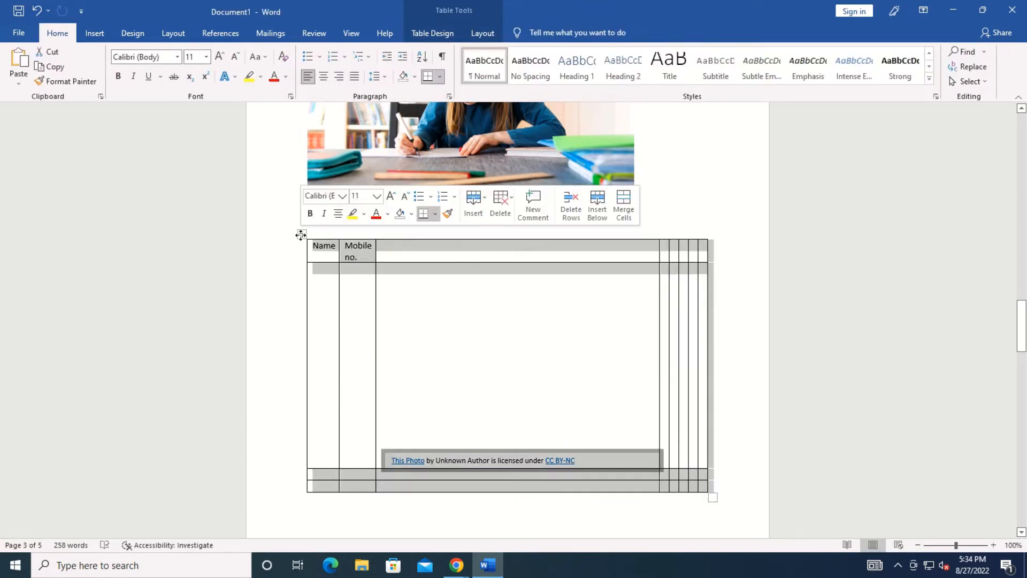
right_click(302, 236)
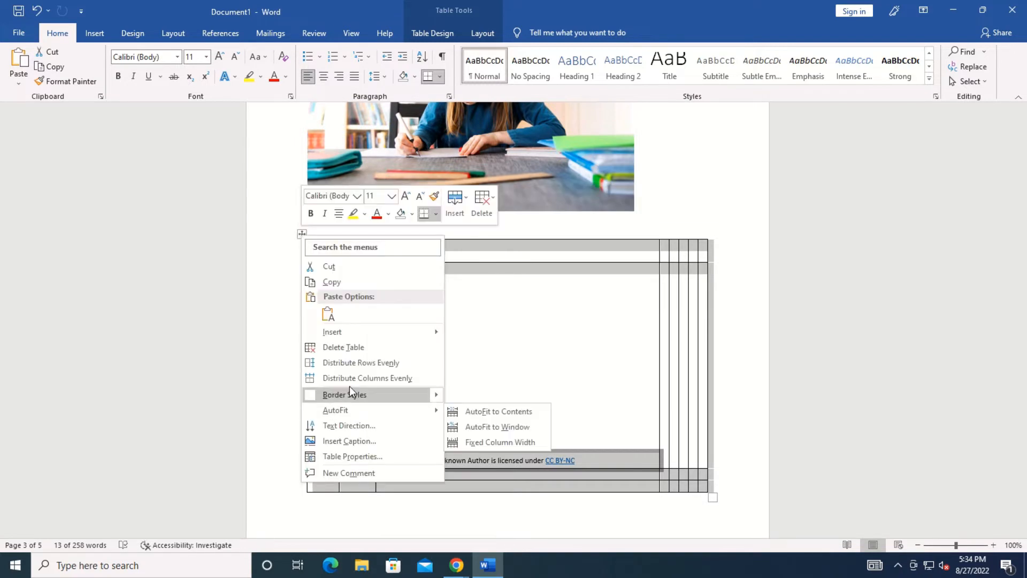
left_click(346, 347)
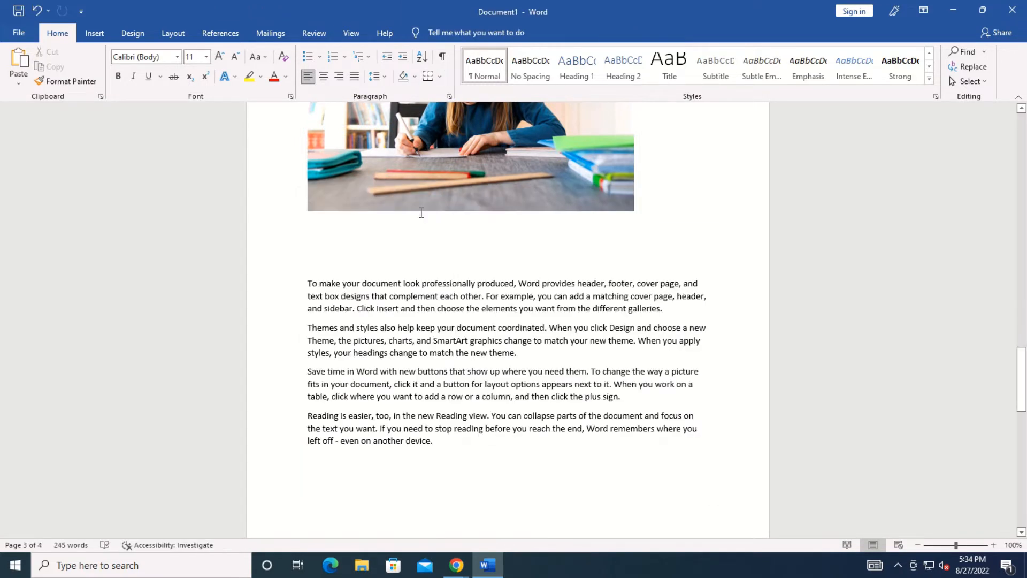
Search online pictures for 'computer' and try inserting the computer-on-a-desk photo, dismissing the import error.
left_click(94, 33)
left_click(146, 83)
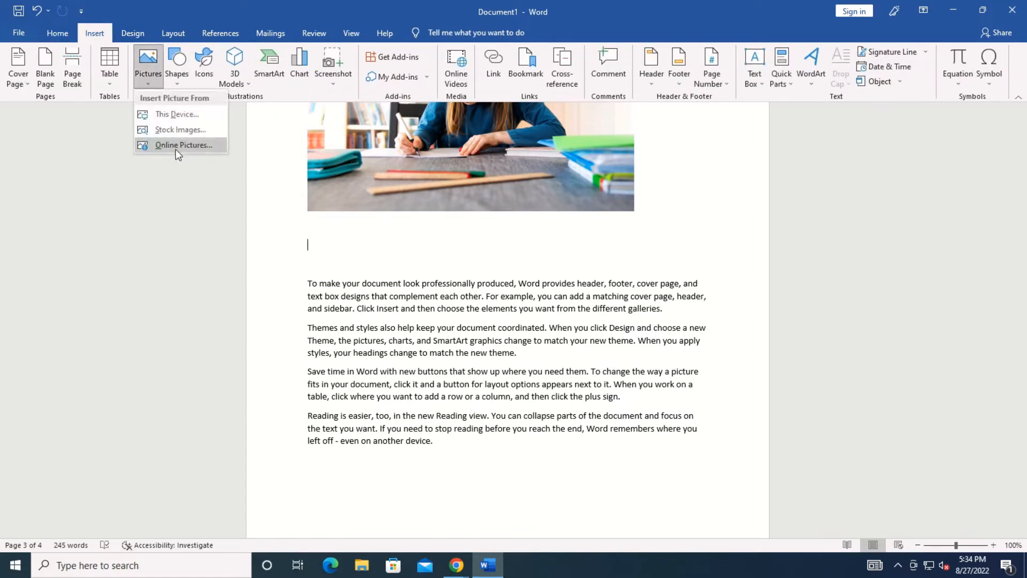
left_click(176, 149)
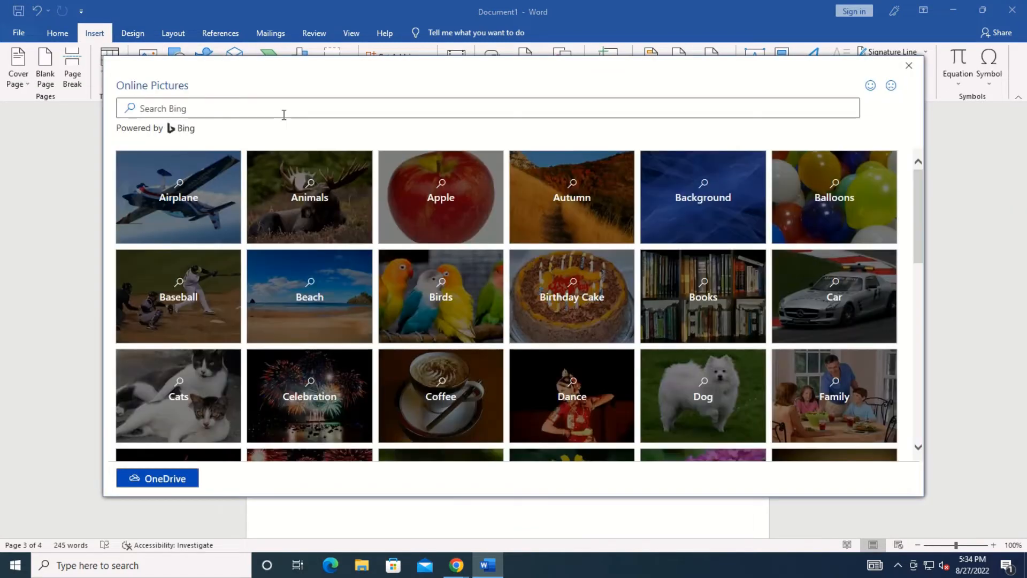
left_click(291, 110)
type("compute")
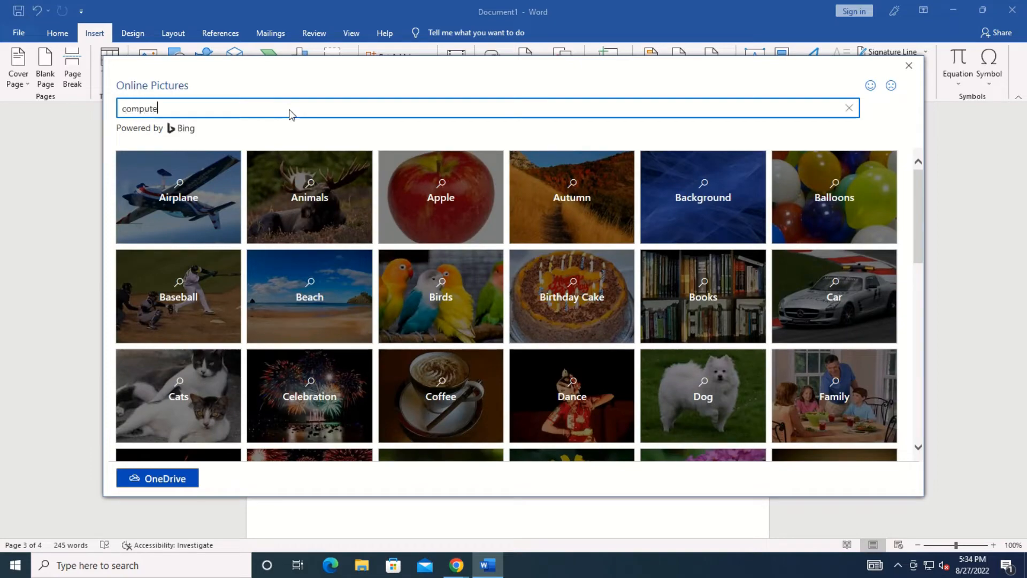
type("r")
key("Return")
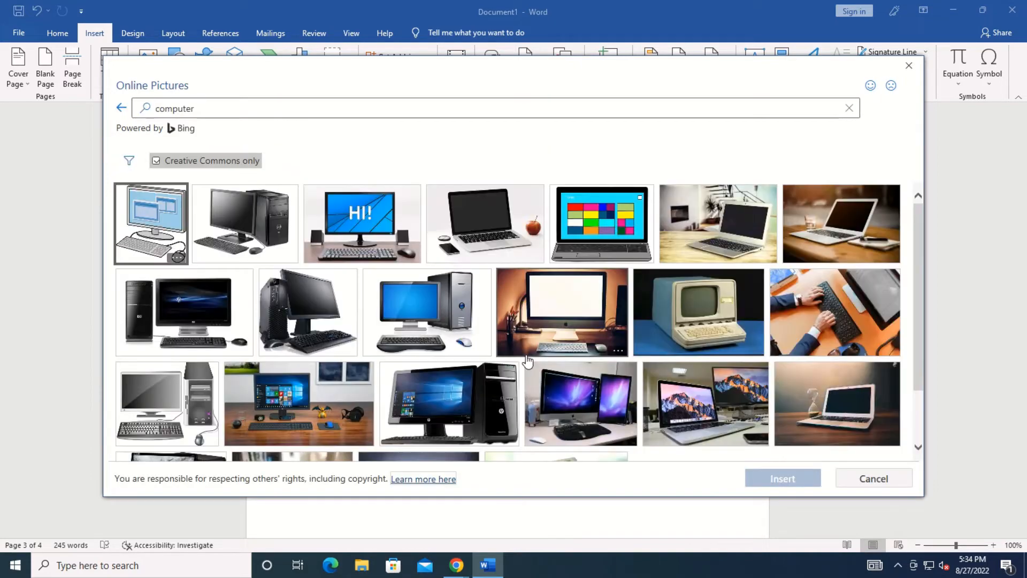
left_click(530, 329)
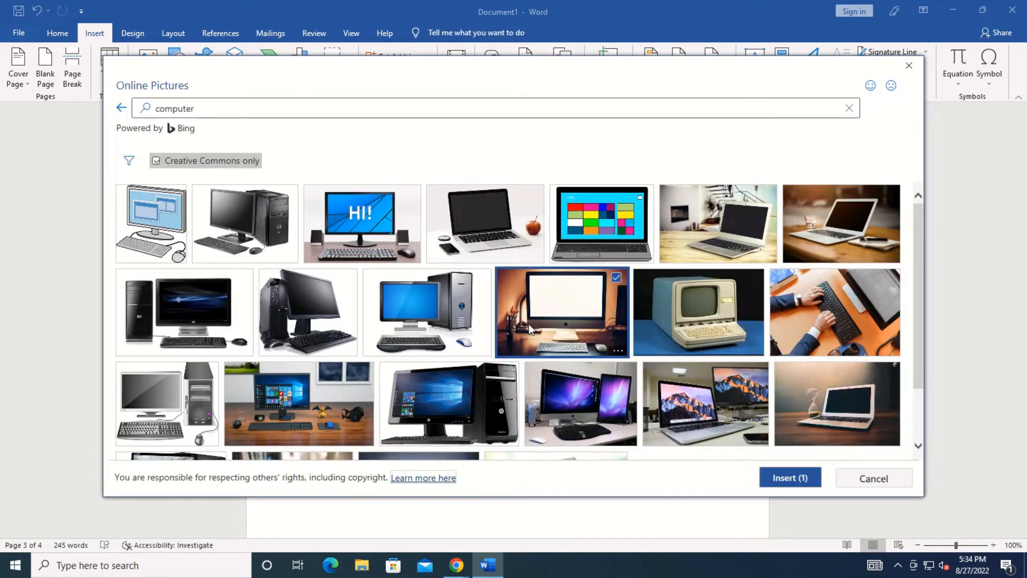
left_click(782, 478)
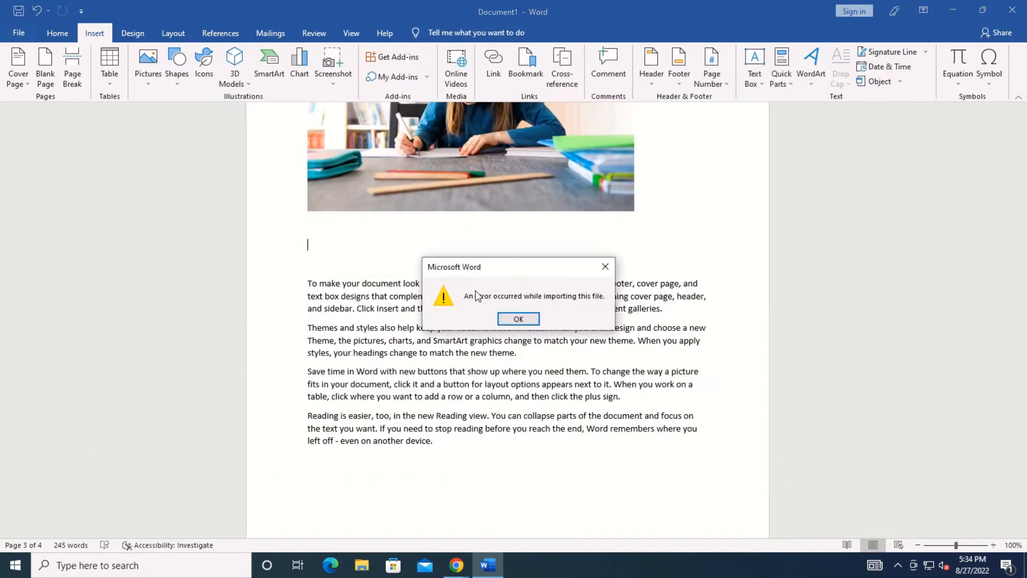
left_click(518, 318)
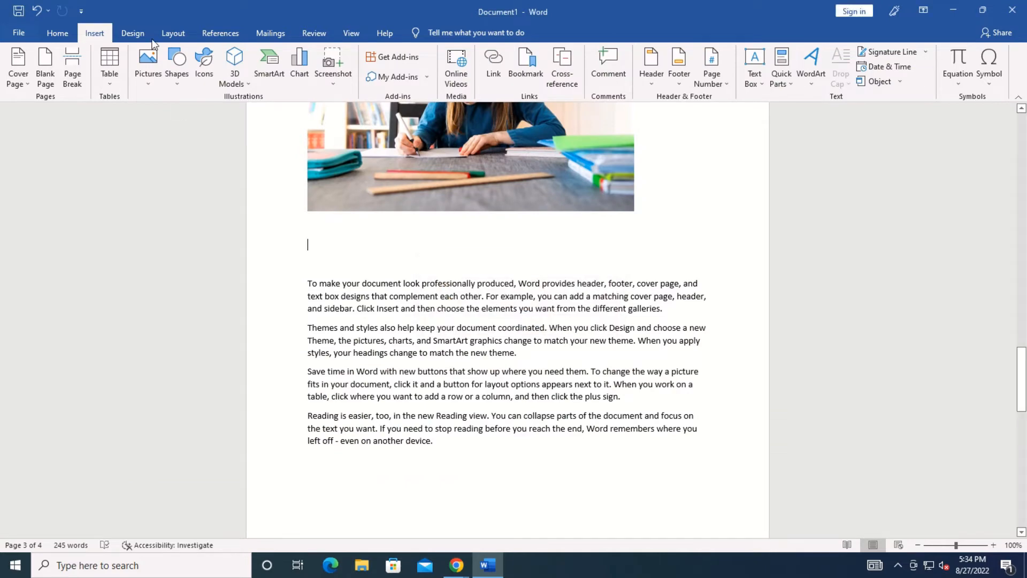
Search 'computer' again and try the laptop with colourful tiles, which also fails to import.
left_click(145, 68)
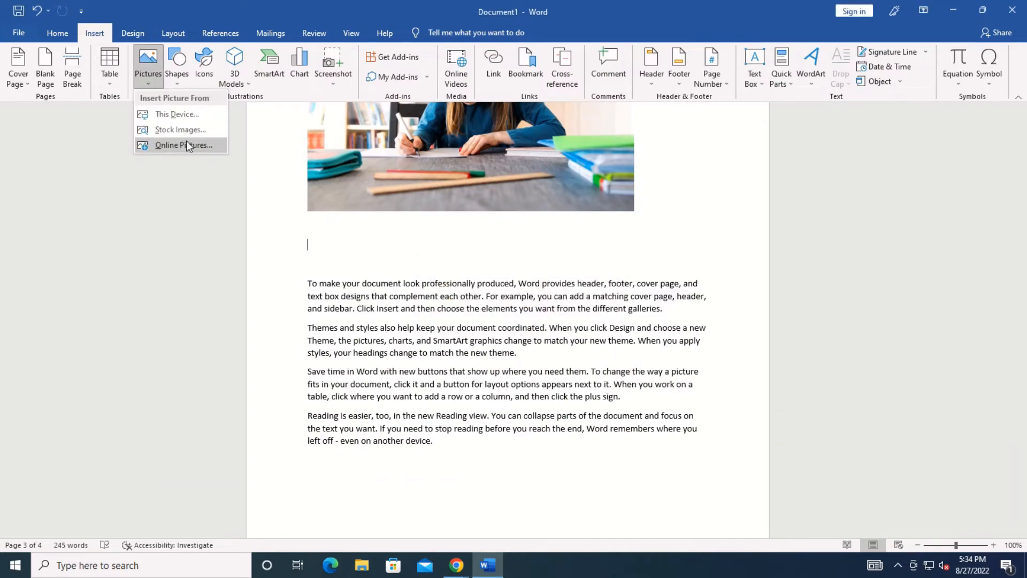
left_click(186, 143)
left_click(320, 108)
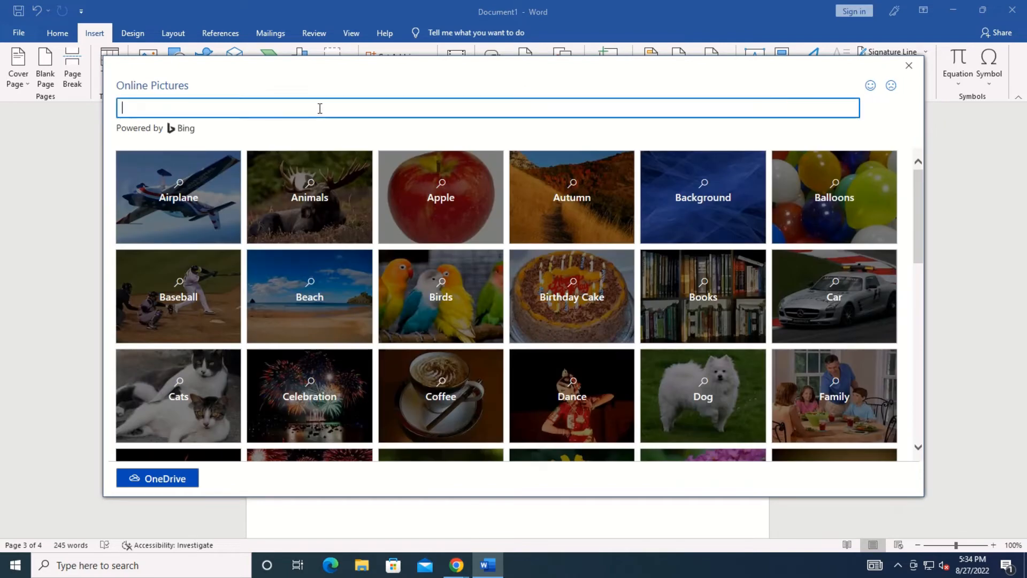
type("computer")
key("Return")
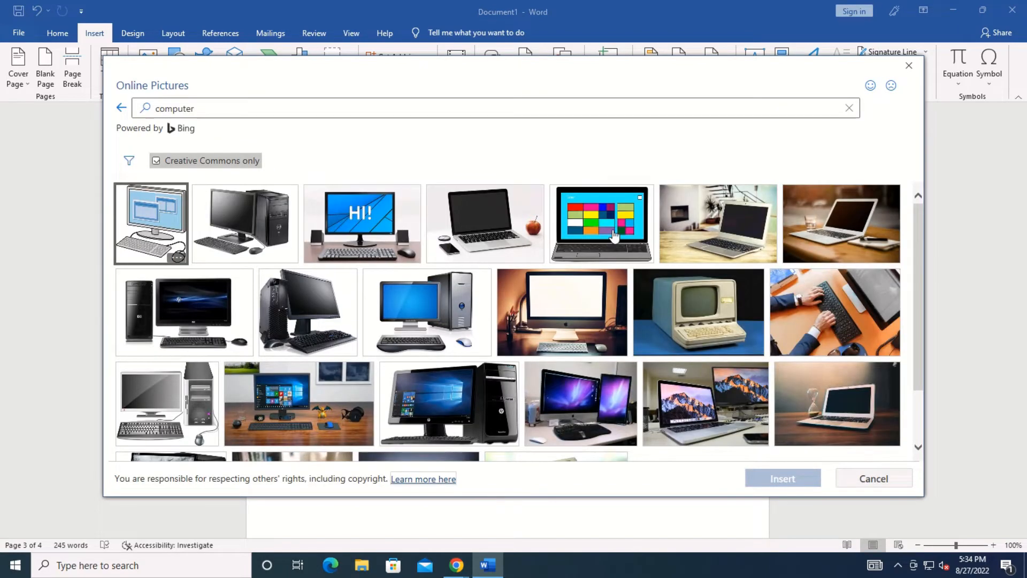
left_click(570, 219)
left_click(798, 478)
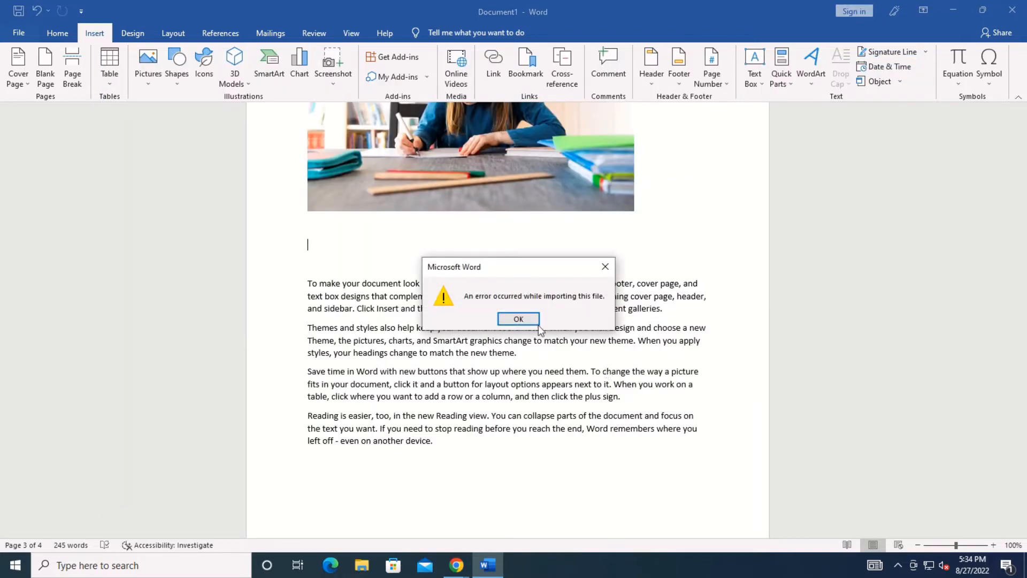
left_click(520, 319)
Run the online computer picture search once more and select the 'HI!' computer picture.
left_click(148, 75)
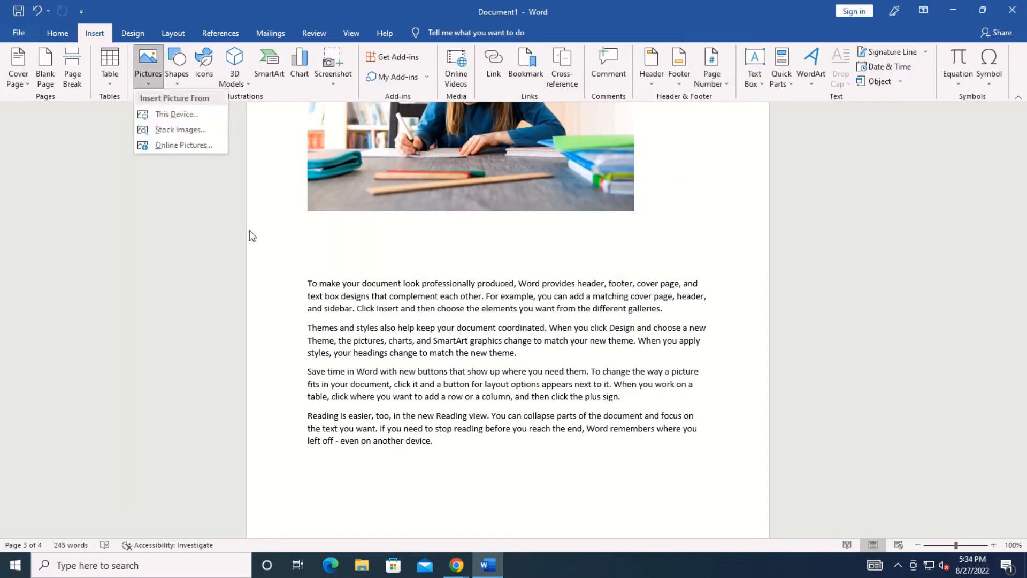
left_click(170, 144)
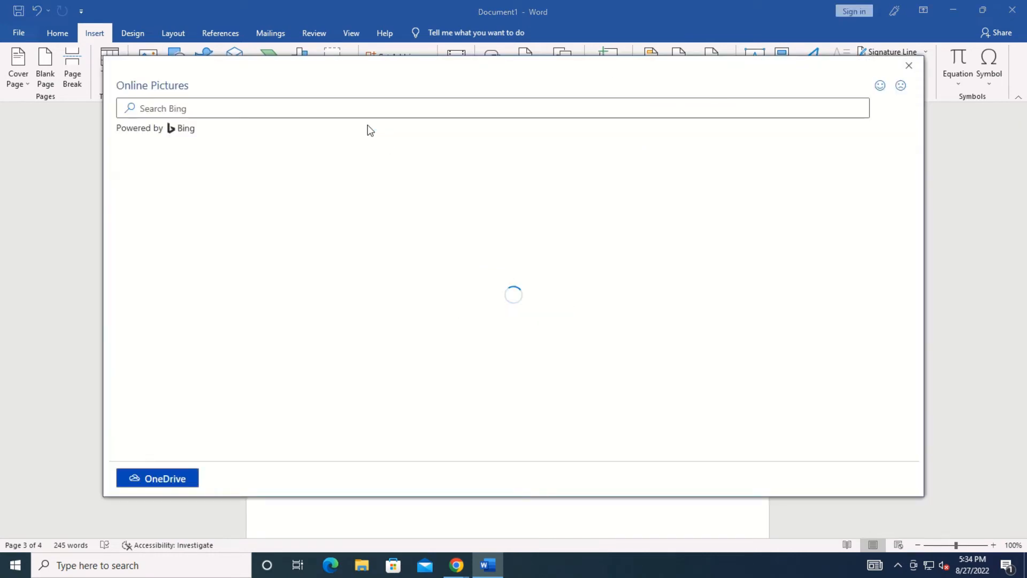
type("comptuer")
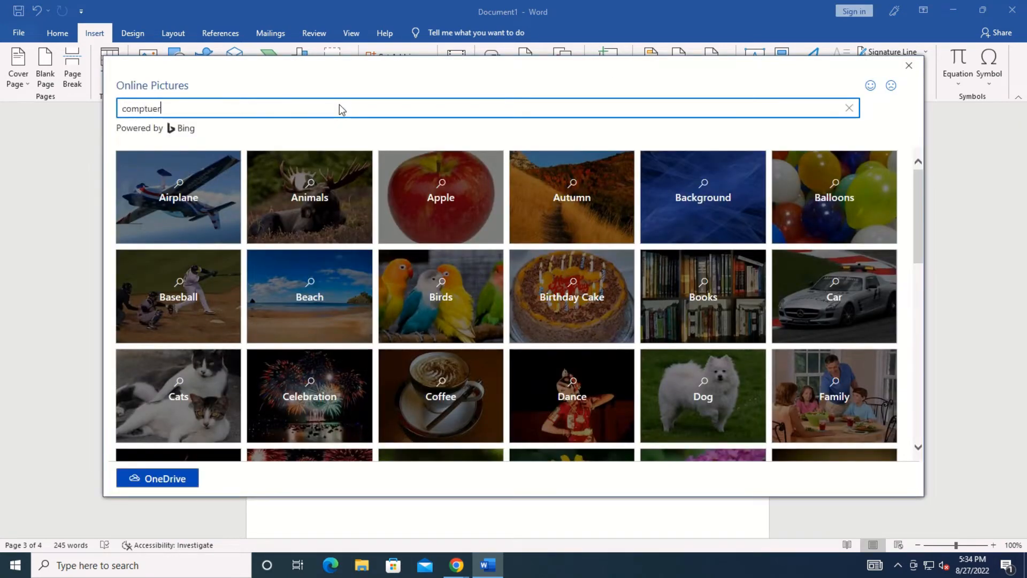
key("Return")
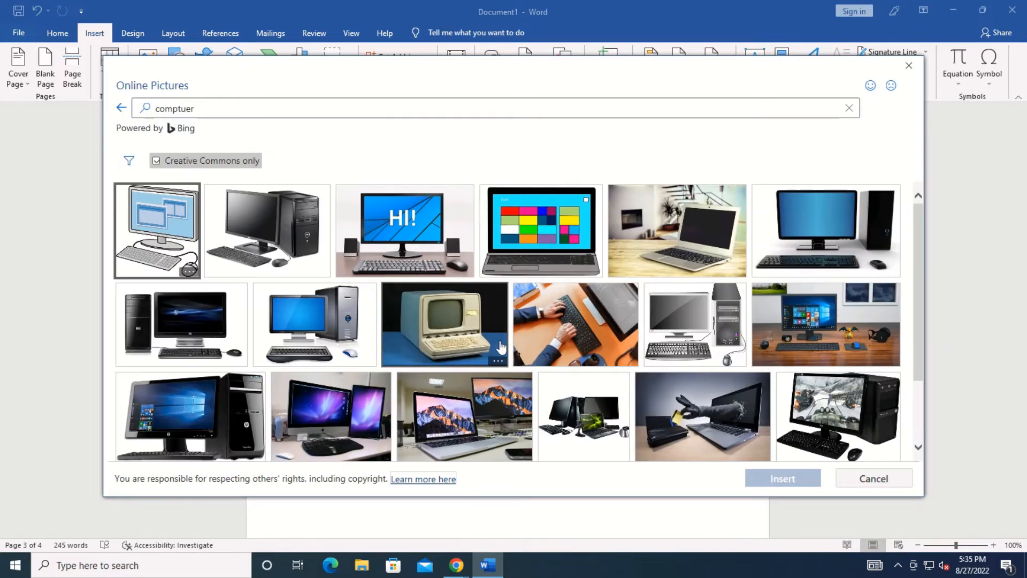
left_click(405, 235)
Insert the HI! computer picture and resize it to 2.12 by 5.28 inches, keeping it upright.
left_click(791, 477)
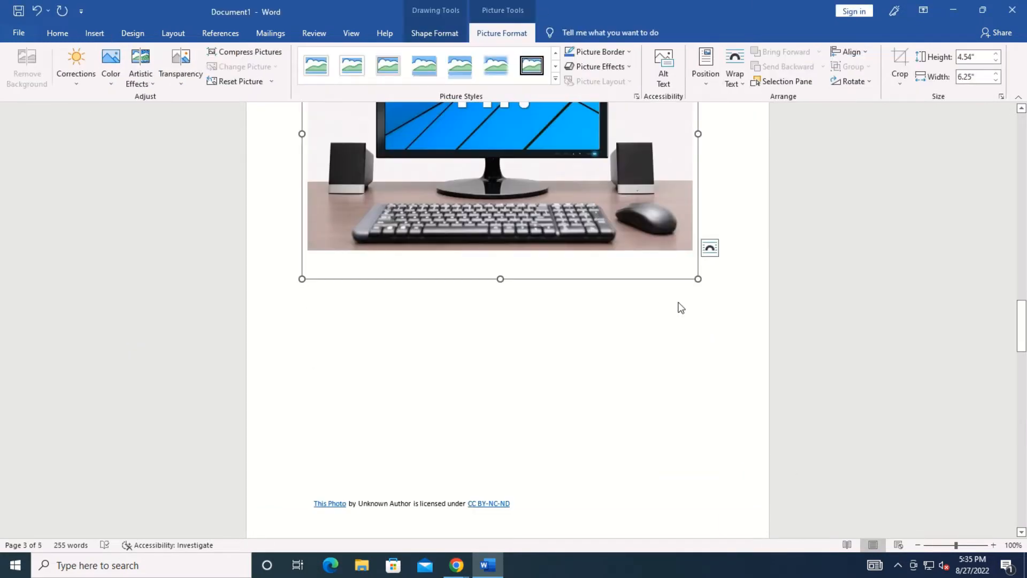
left_click_drag(697, 279, 594, 218)
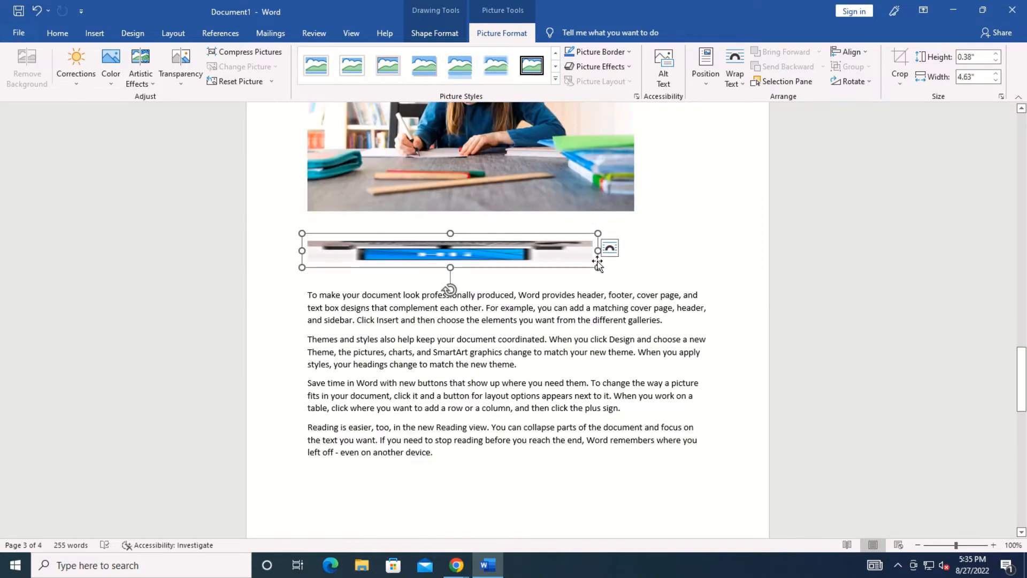
left_click_drag(598, 265, 638, 374)
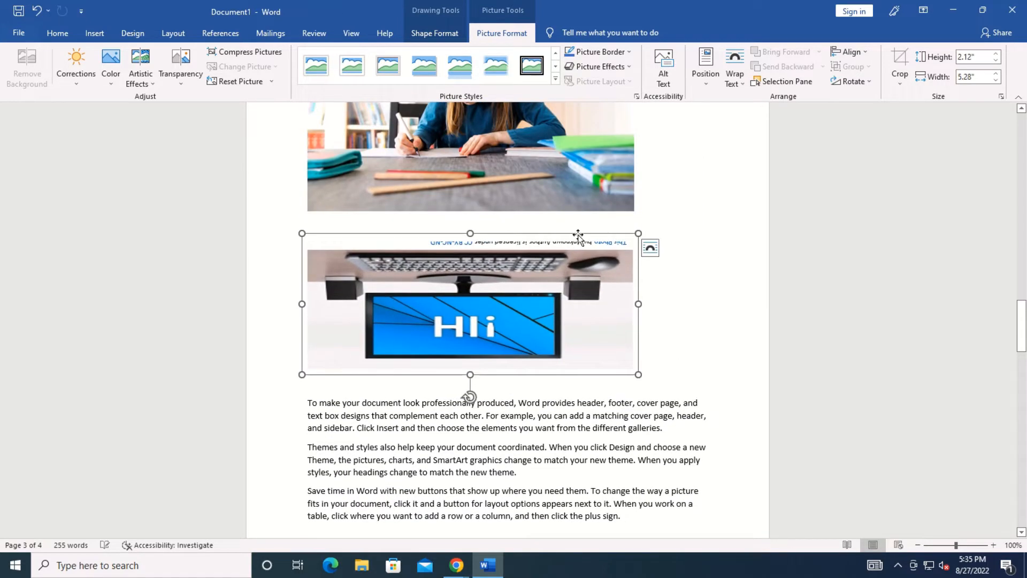
left_click_drag(470, 233, 507, 476)
Try Square and then Tight text wrapping, moving the picture into the paragraphs.
left_click(650, 248)
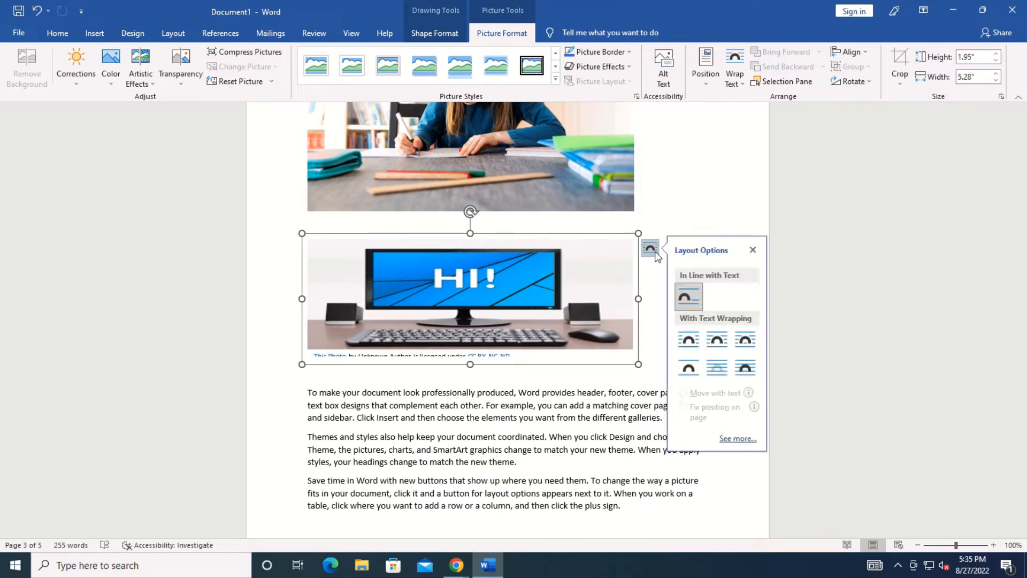
left_click(689, 341)
left_click_drag(494, 298, 527, 360)
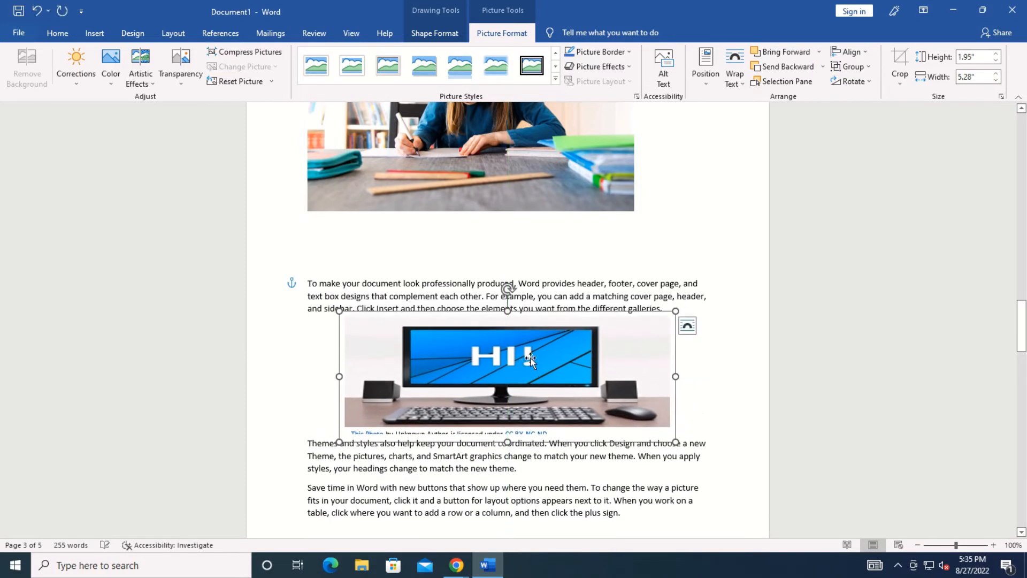
left_click(688, 325)
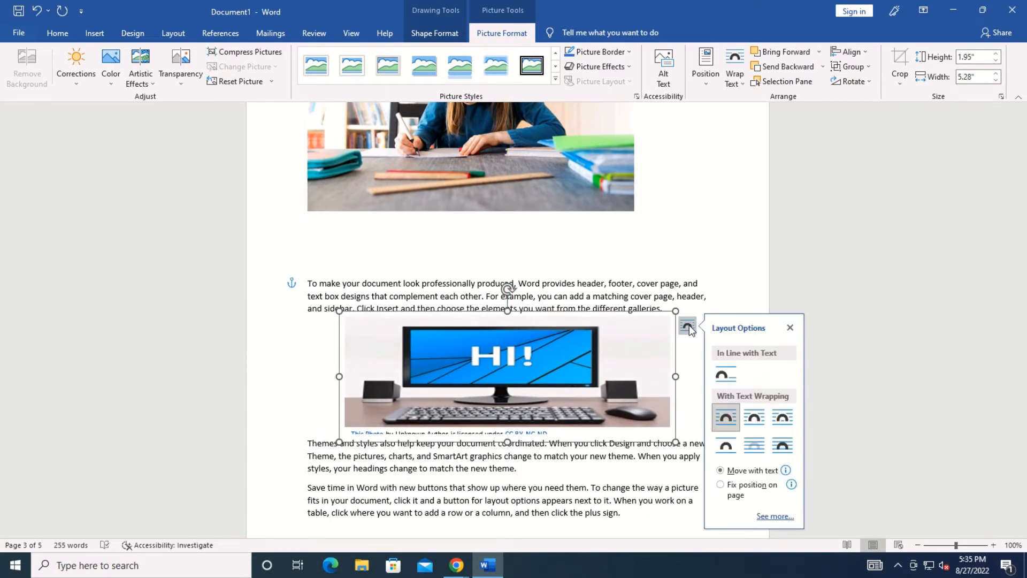
left_click(753, 416)
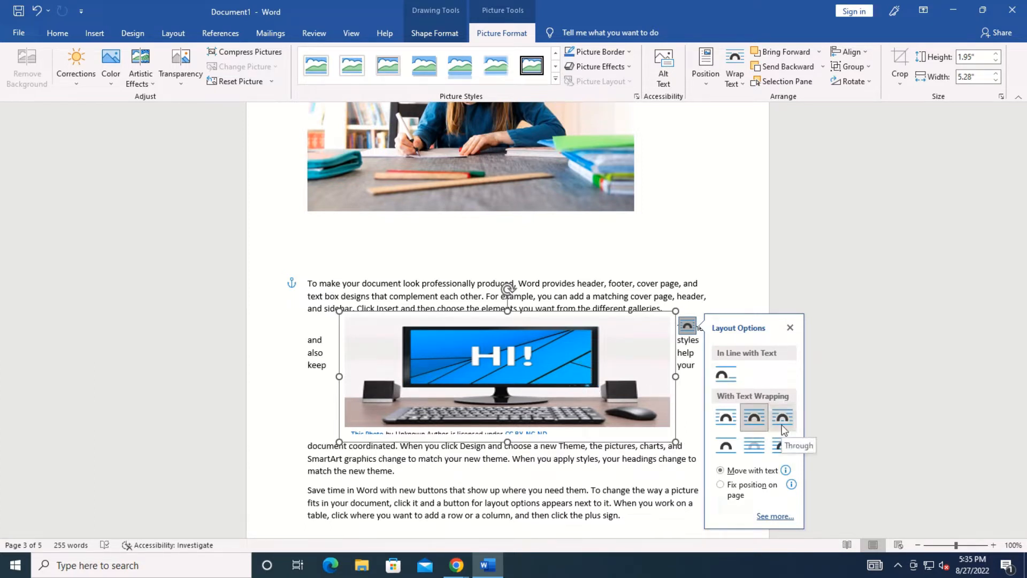
left_click_drag(506, 364, 507, 386)
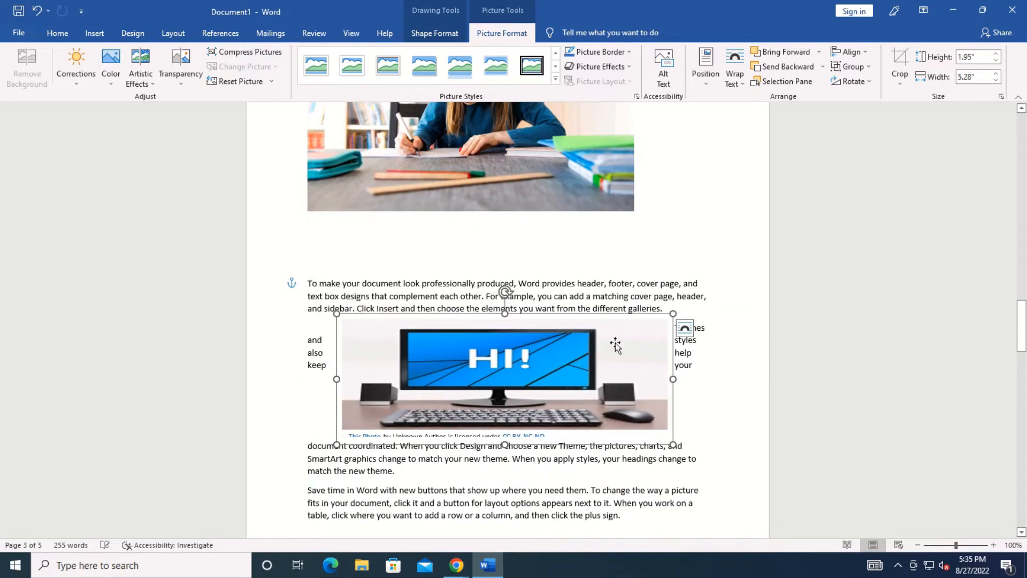
Try Top and Bottom, Behind Text and In Front of Text wrapping, then delete the picture.
left_click(684, 328)
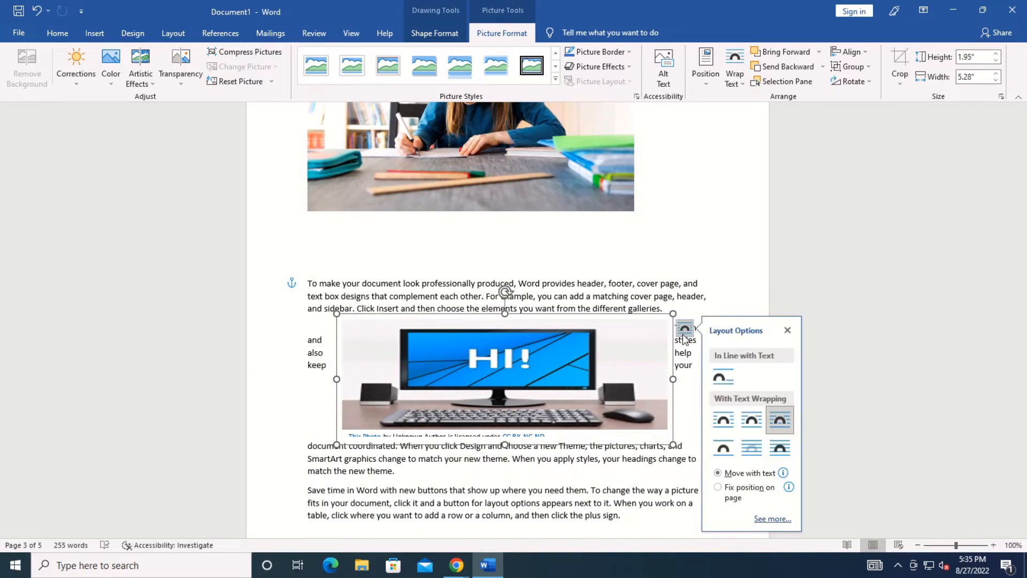
left_click(723, 452)
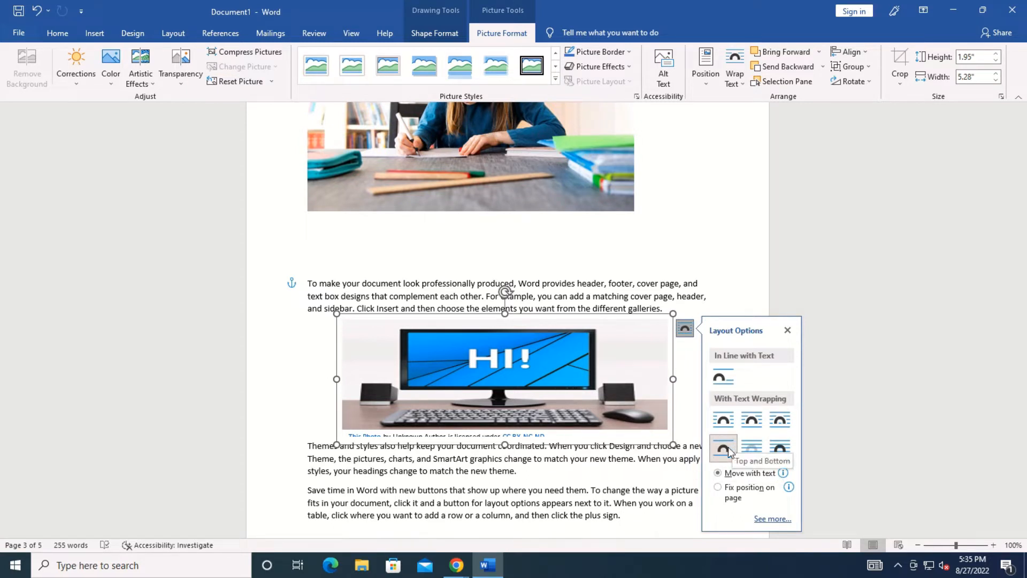
left_click(758, 453)
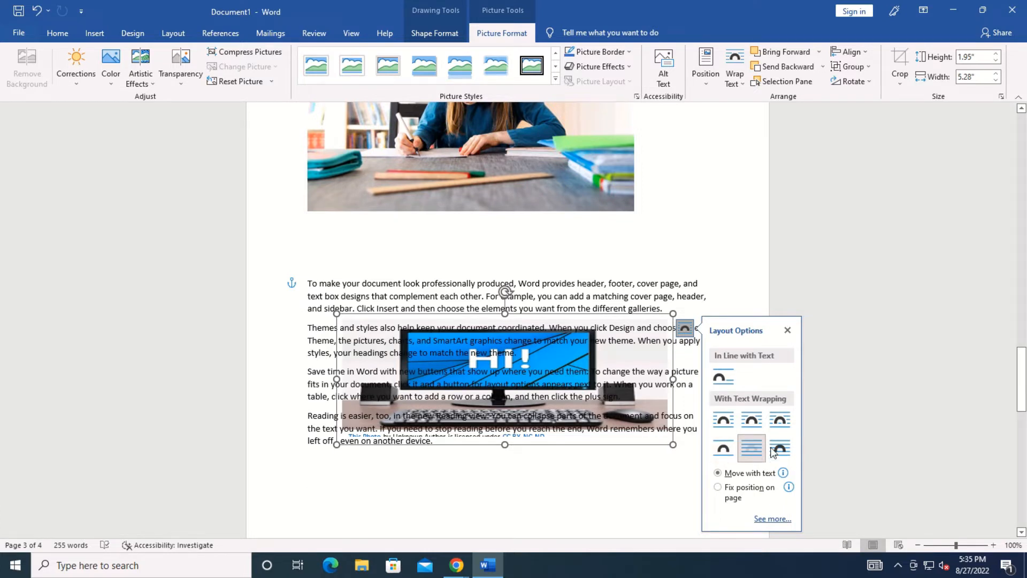
left_click(774, 452)
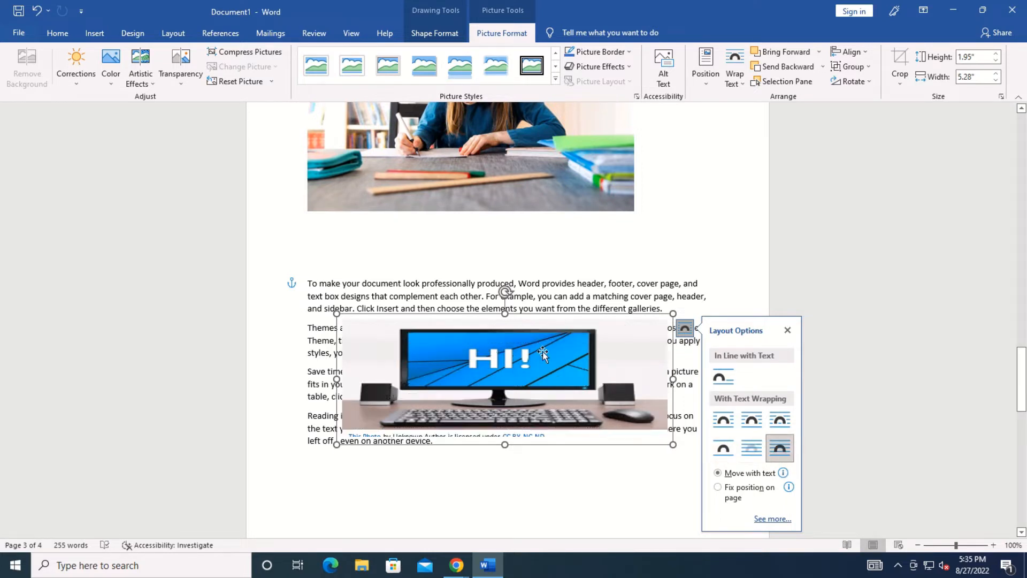
left_click_drag(523, 383, 516, 347)
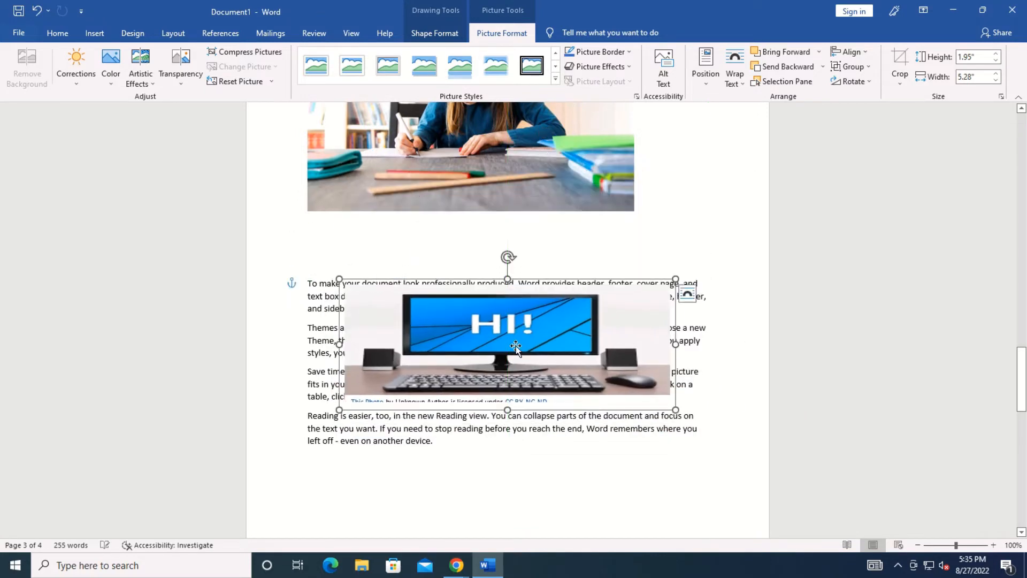
key("Delete")
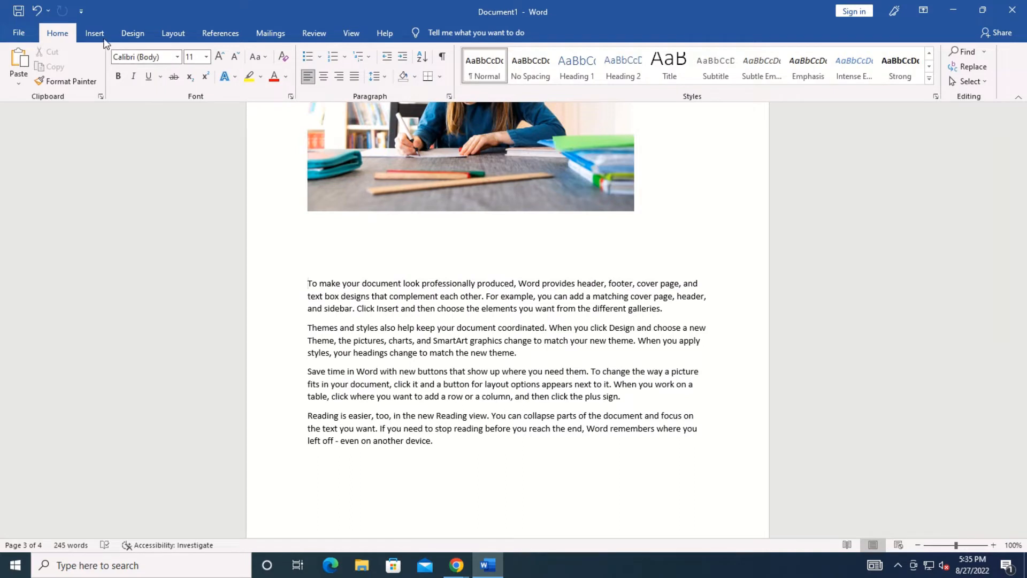
Draw a folded-corner shape below the classroom photo.
left_click(96, 34)
left_click(182, 81)
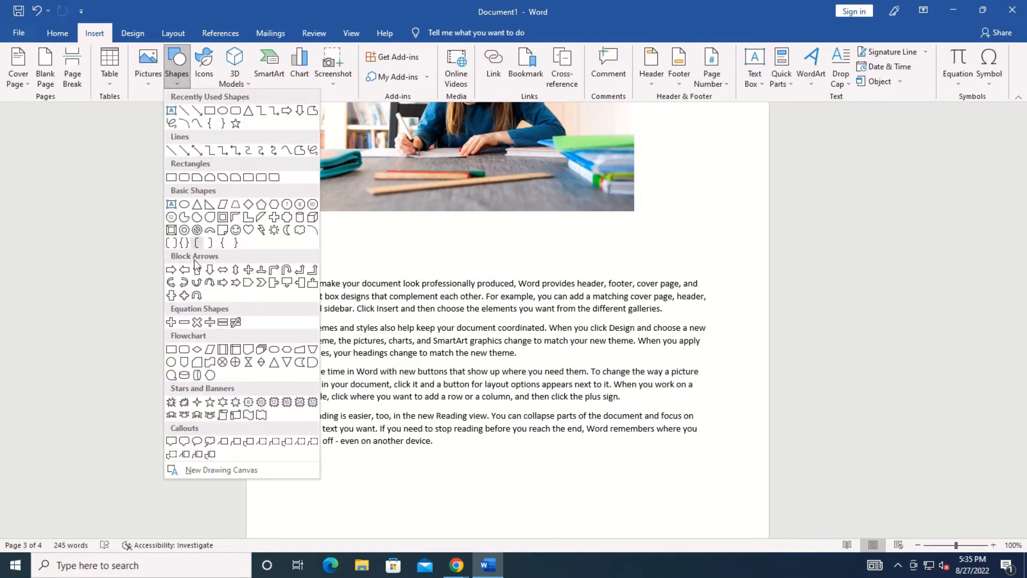
left_click(224, 231)
left_click_drag(355, 240, 616, 381)
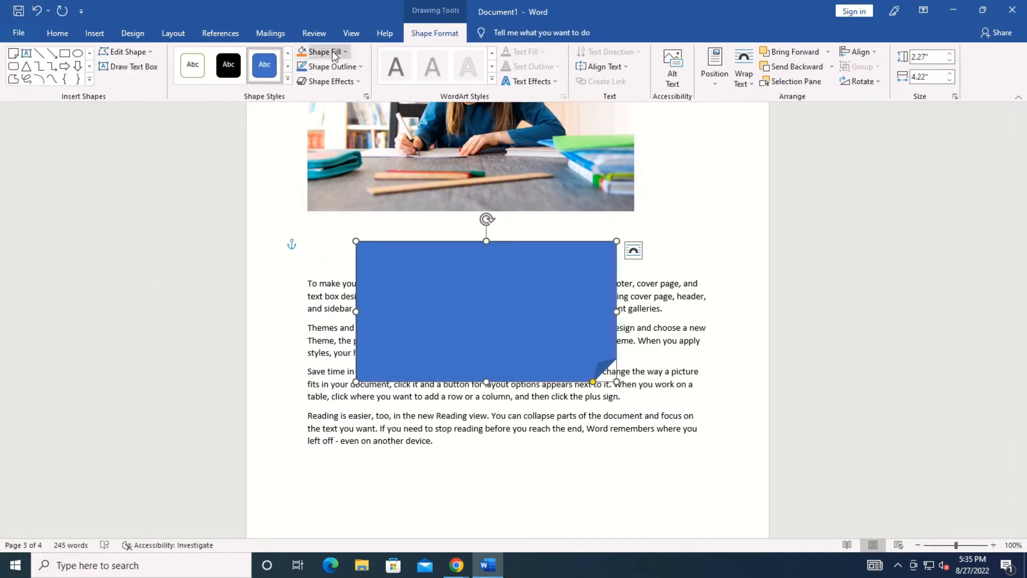
Give the shape a yellow fill, a lighter grey outline and a perspective 3-D rotation.
left_click(332, 50)
left_click(330, 153)
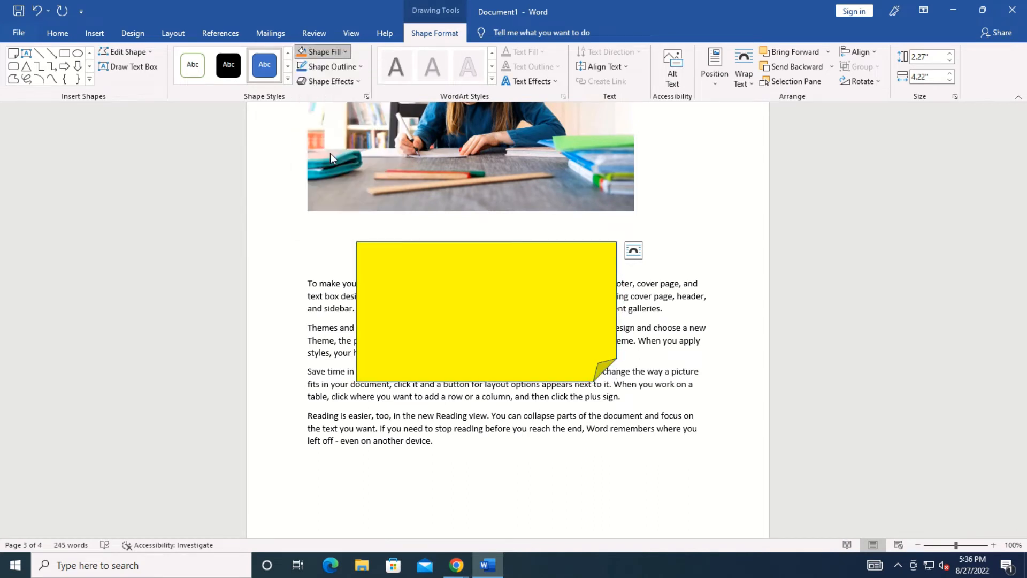
left_click(347, 68)
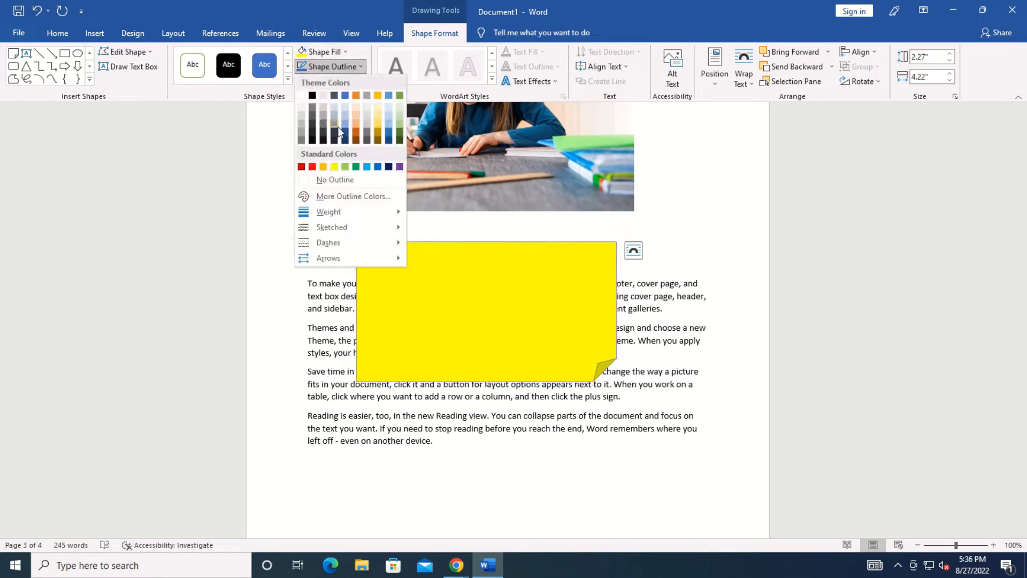
left_click(327, 116)
left_click(327, 81)
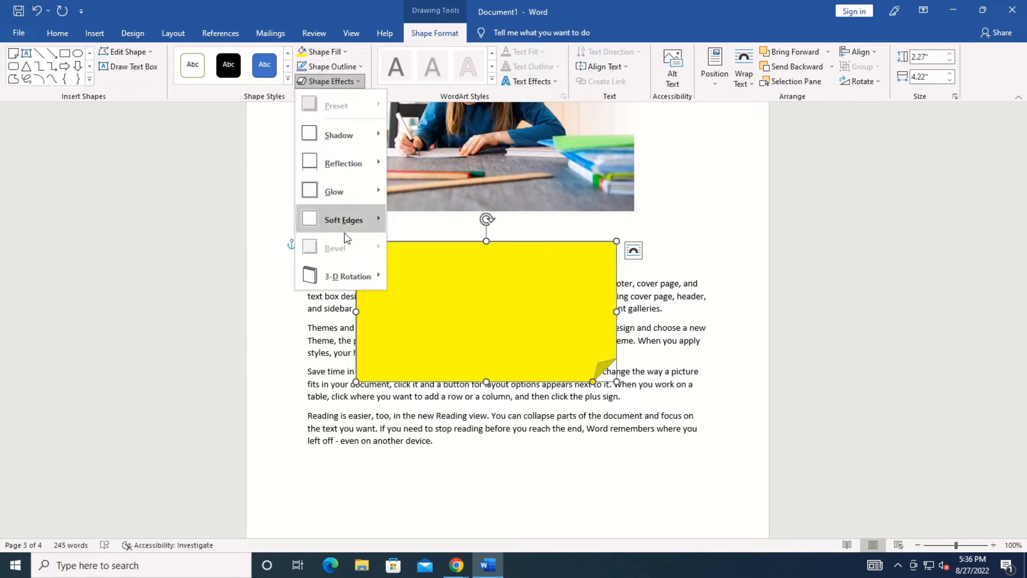
mouse_move(352, 265)
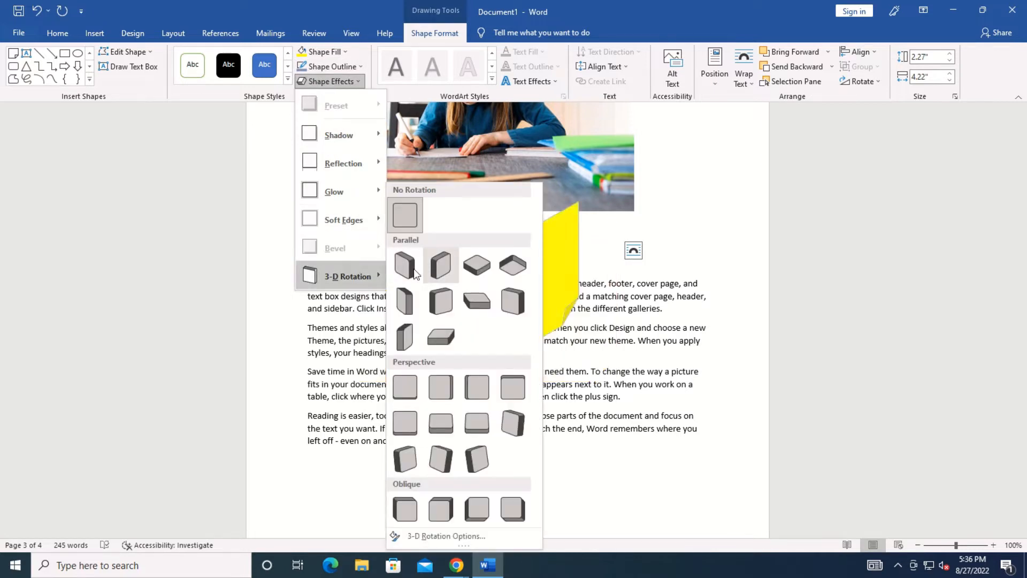
left_click(441, 387)
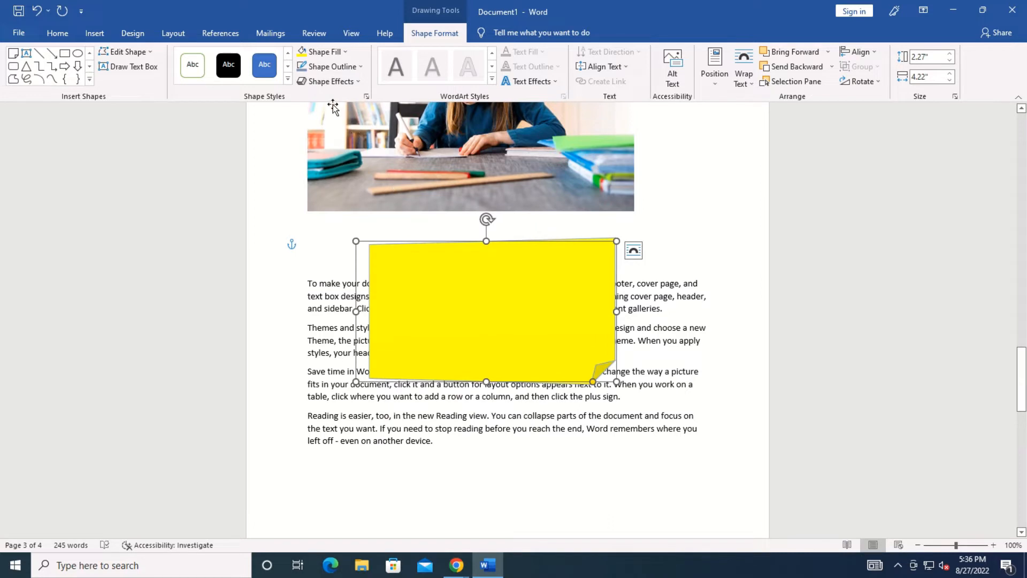
Open the Icons gallery from the Insert tab.
left_click(95, 34)
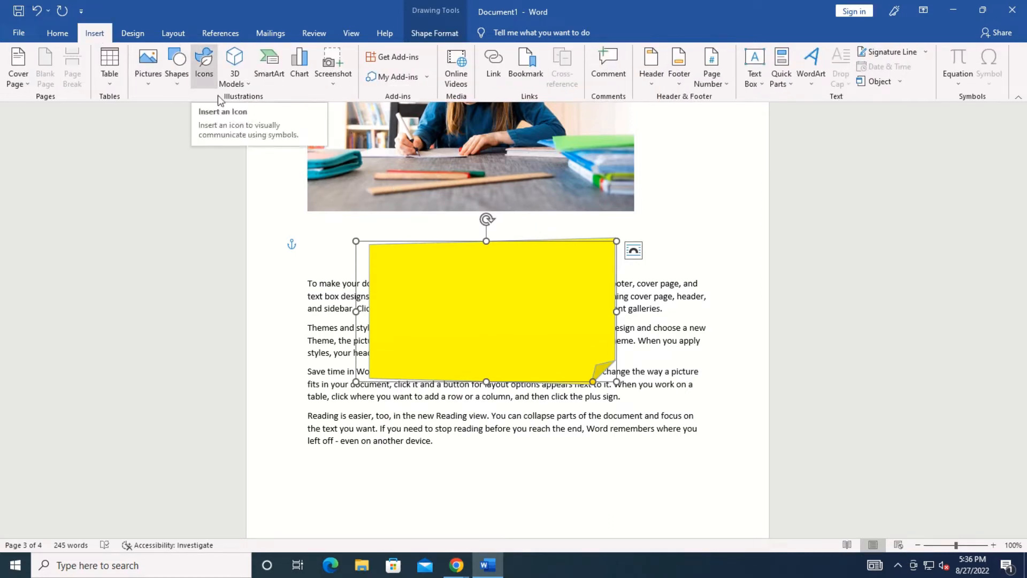
left_click(213, 62)
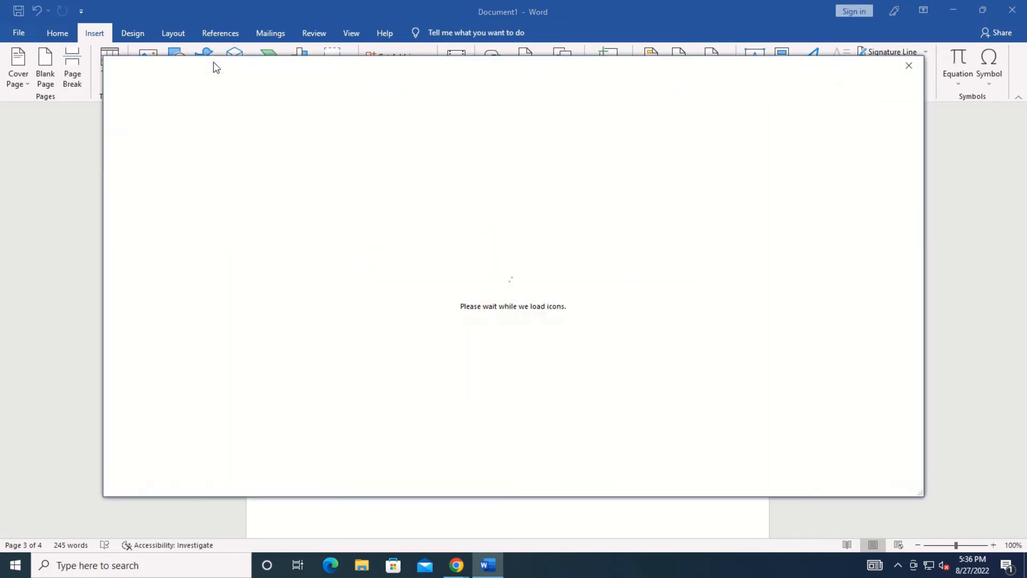
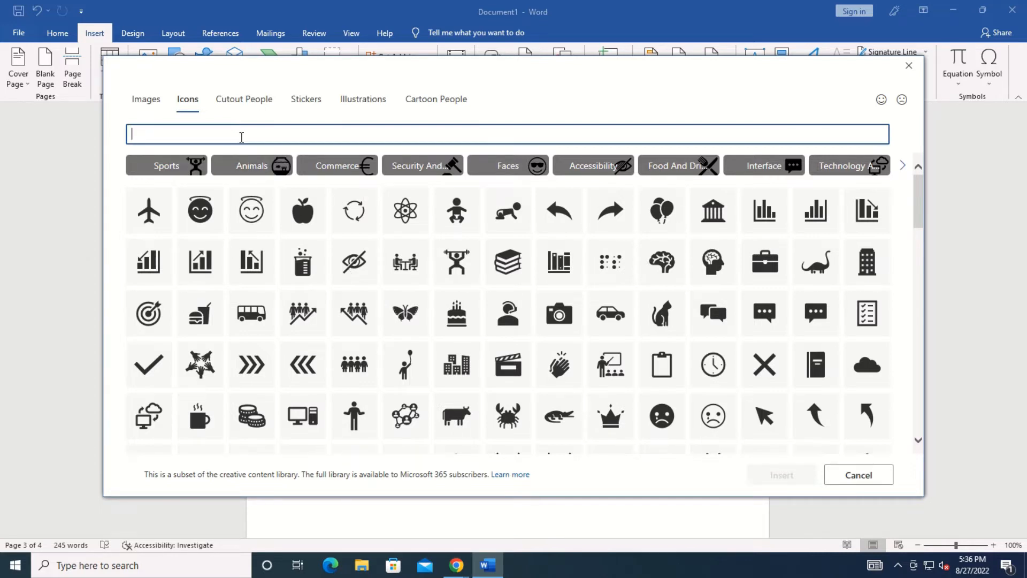
Search icons for 'message' and insert the envelope icon.
type("message")
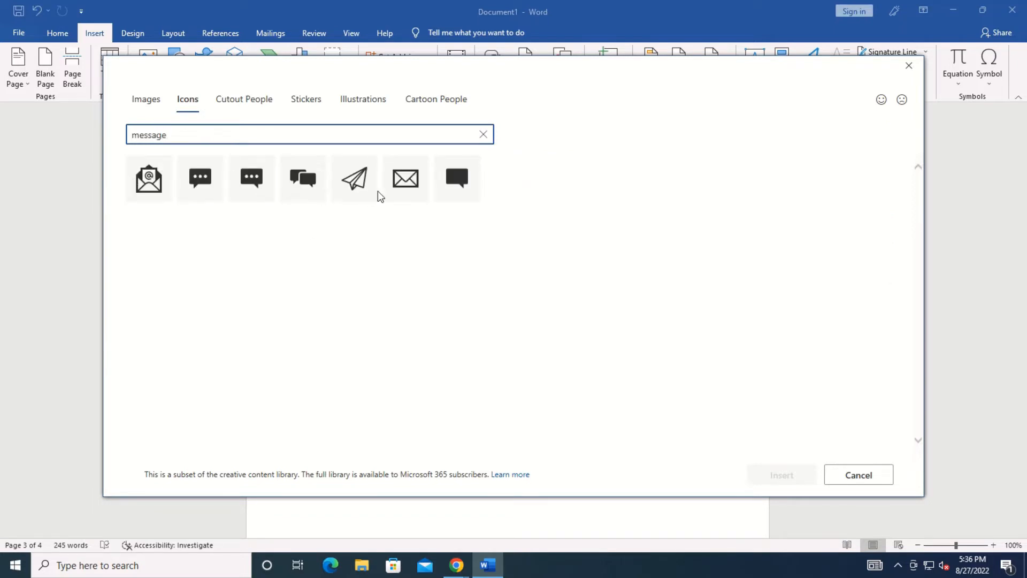
left_click(408, 185)
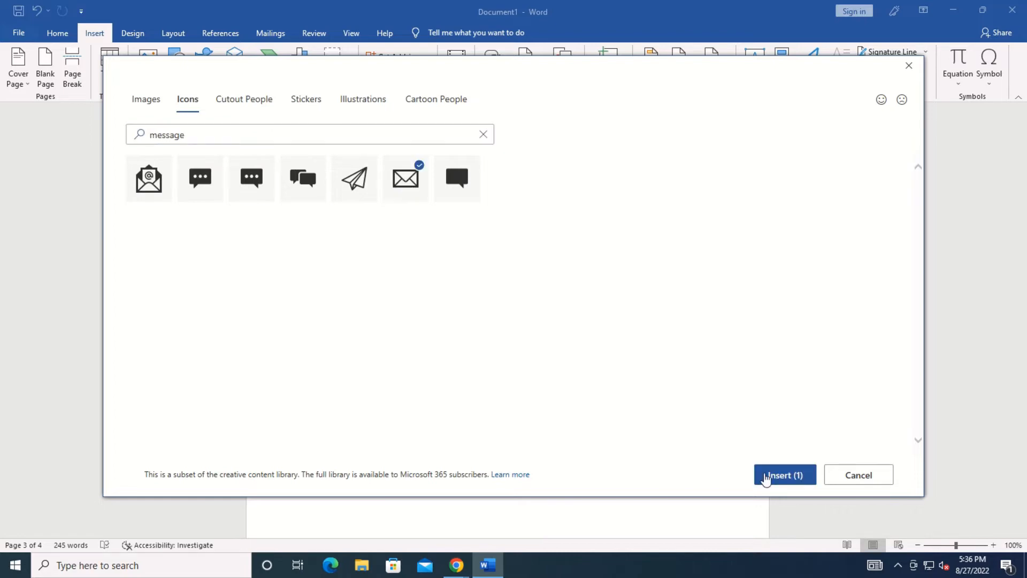
left_click(766, 475)
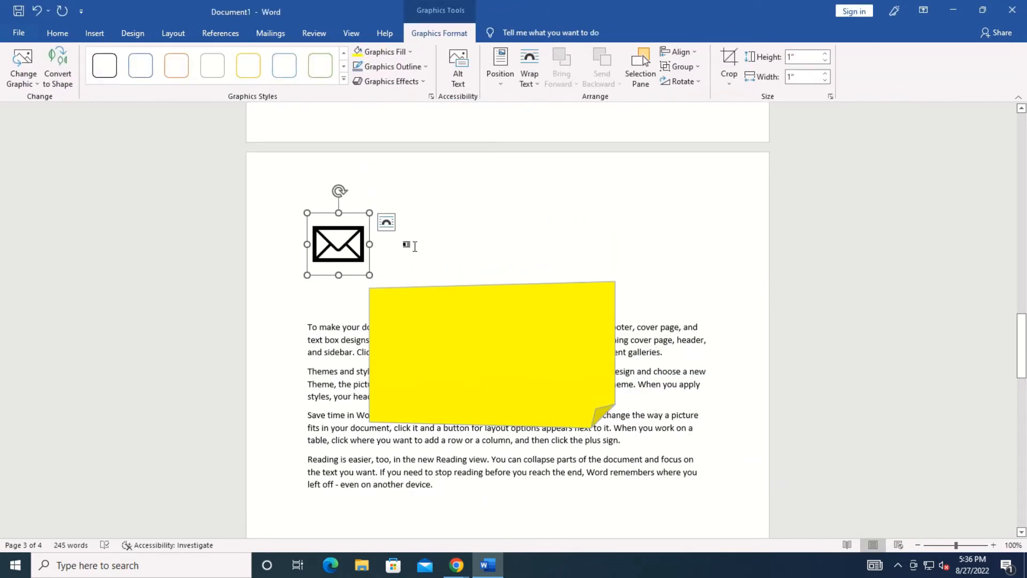
left_click(414, 246)
Delete the yellow sticky-note shape and the envelope icon.
left_click(92, 33)
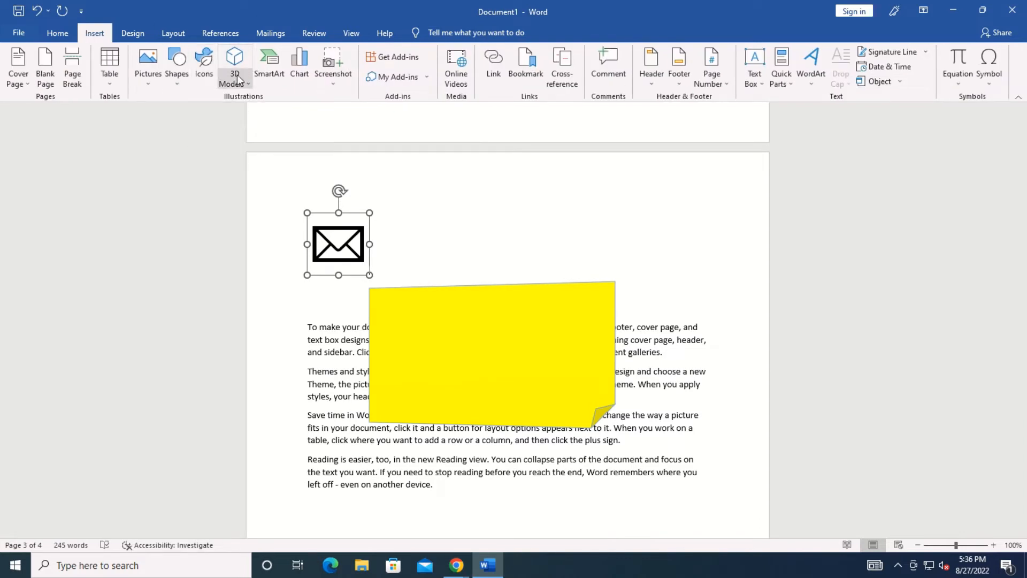
left_click(442, 290)
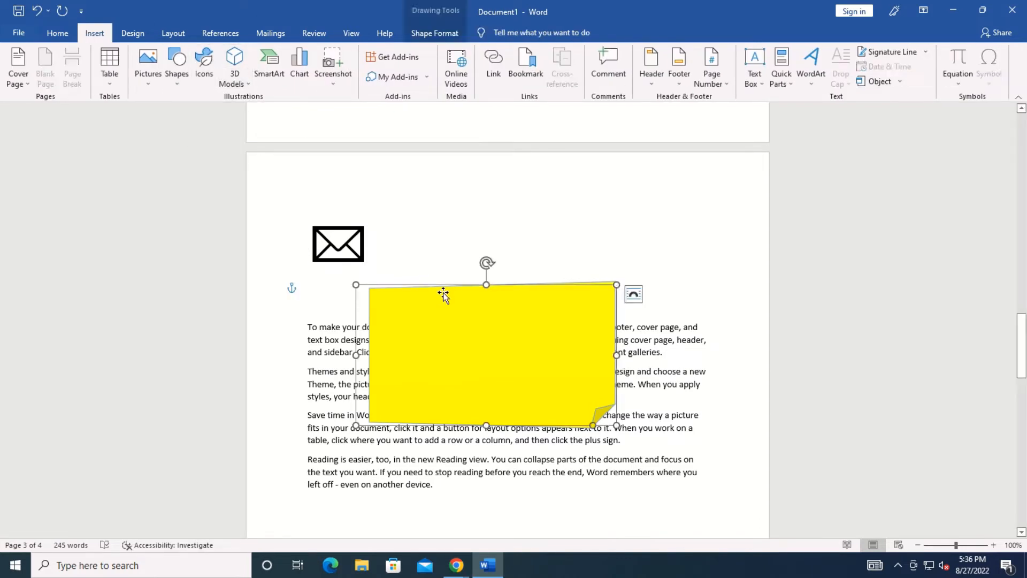
key("Delete")
left_click(346, 240)
key("Delete")
scroll(343, 240, "up", 10)
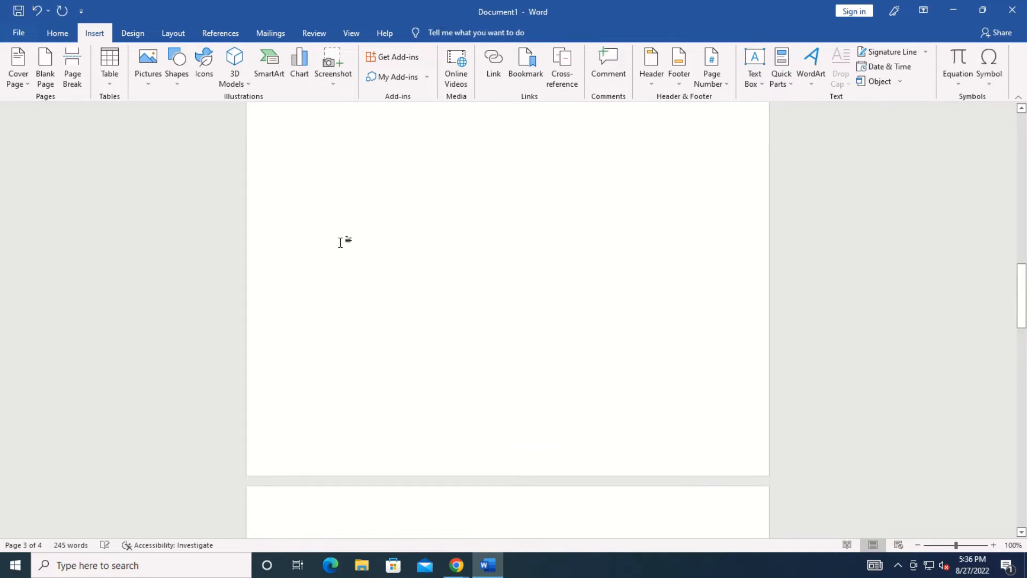
Insert the laptop model from the Electronics and Gadgets 3D collection and rotate it side-on.
left_click(238, 80)
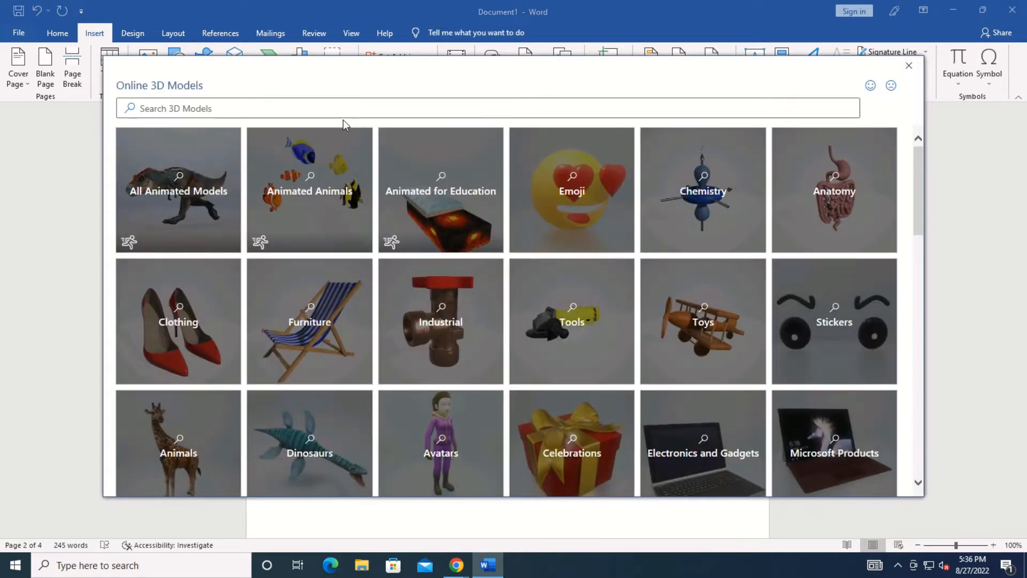
left_click(316, 111)
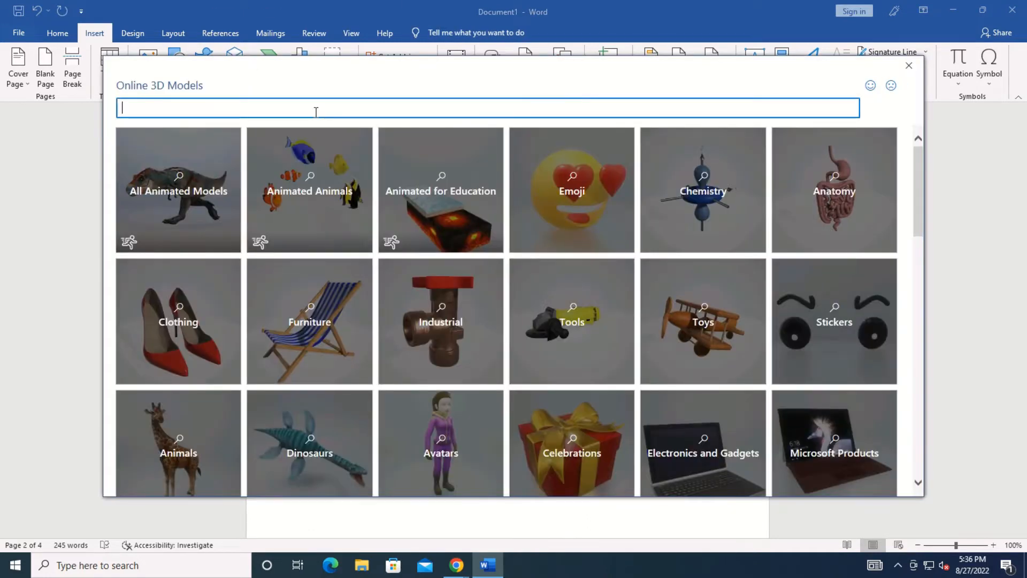
left_click(679, 412)
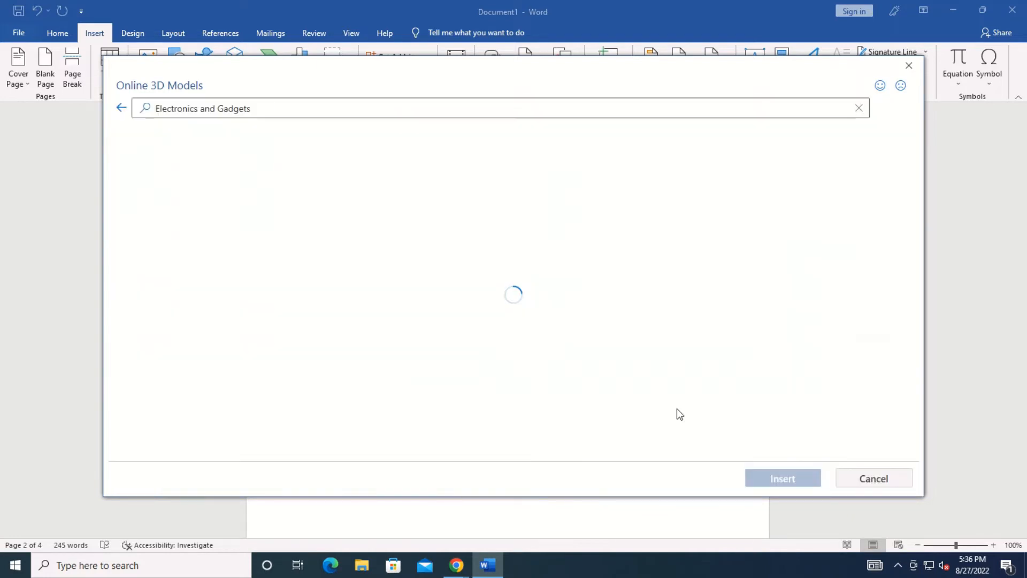
left_click_drag(917, 182, 910, 275)
scroll(918, 349, "down", 5)
left_click(839, 269)
left_click(796, 479)
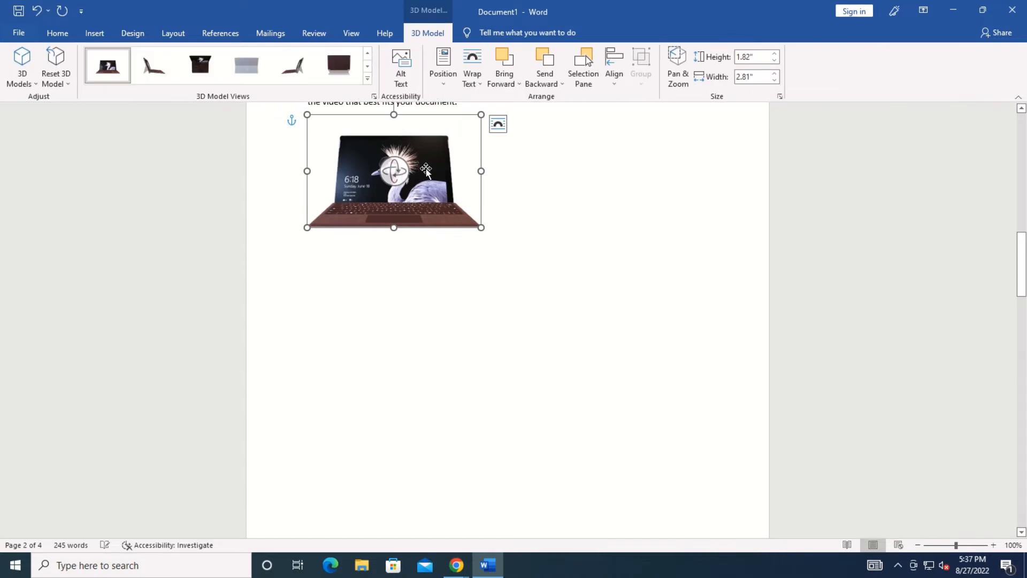
left_click_drag(426, 171, 556, 262)
left_click(94, 33)
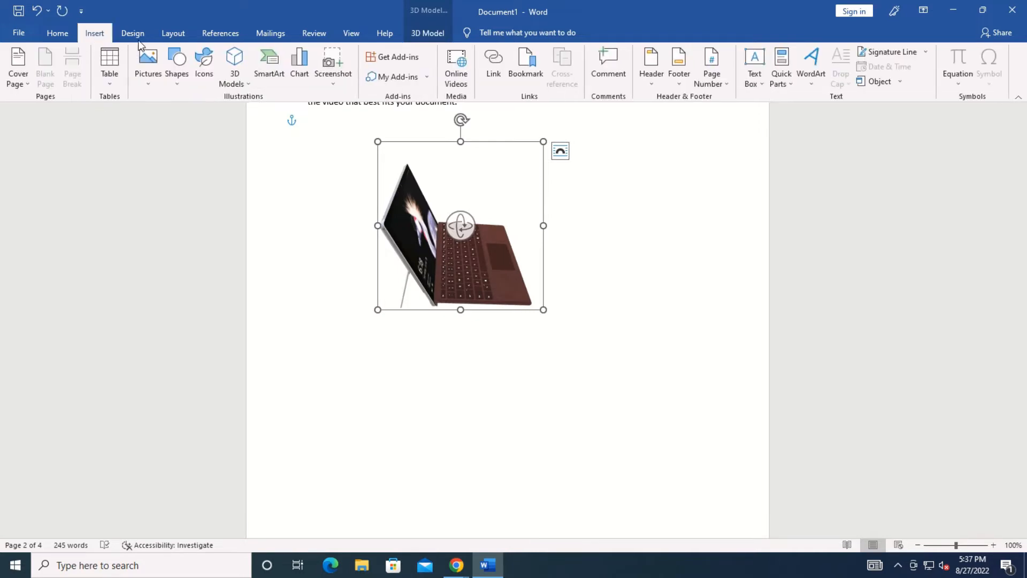
Insert a Basic Cycle SmartArt diagram from the Cycle layouts.
left_click(276, 75)
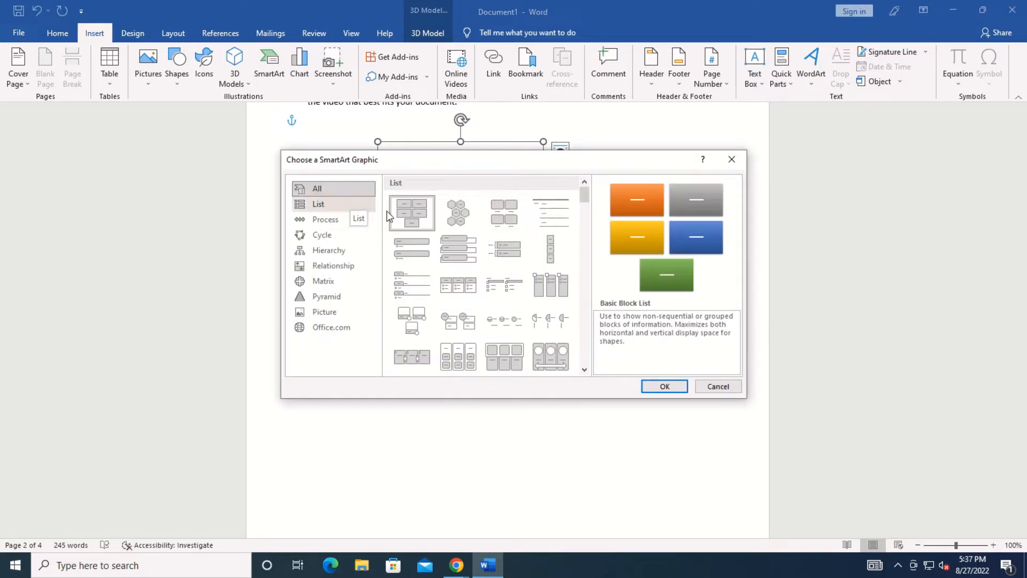
left_click(321, 204)
left_click(324, 220)
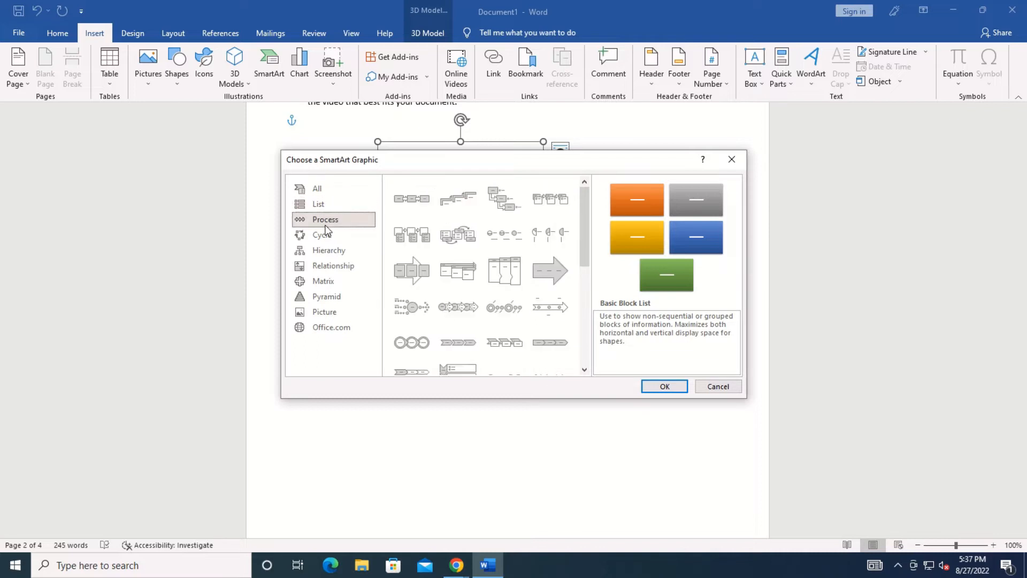
left_click(324, 237)
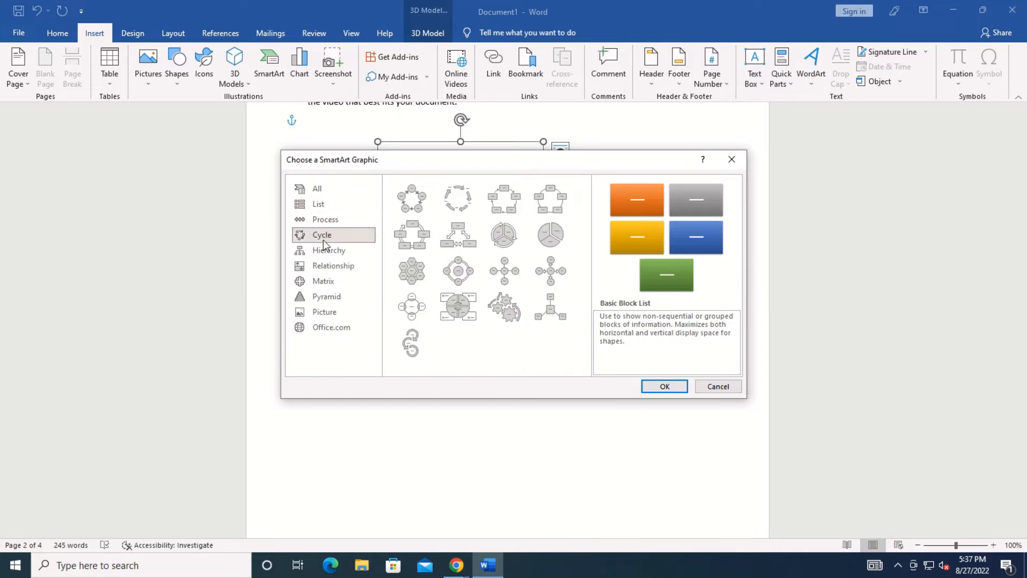
left_click(410, 200)
left_click(665, 386)
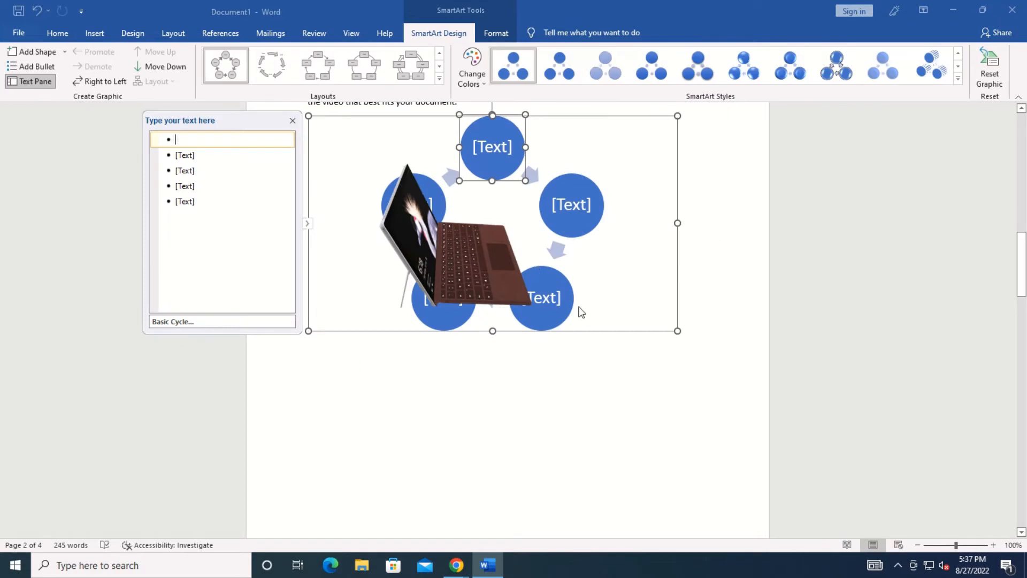
left_click(589, 349)
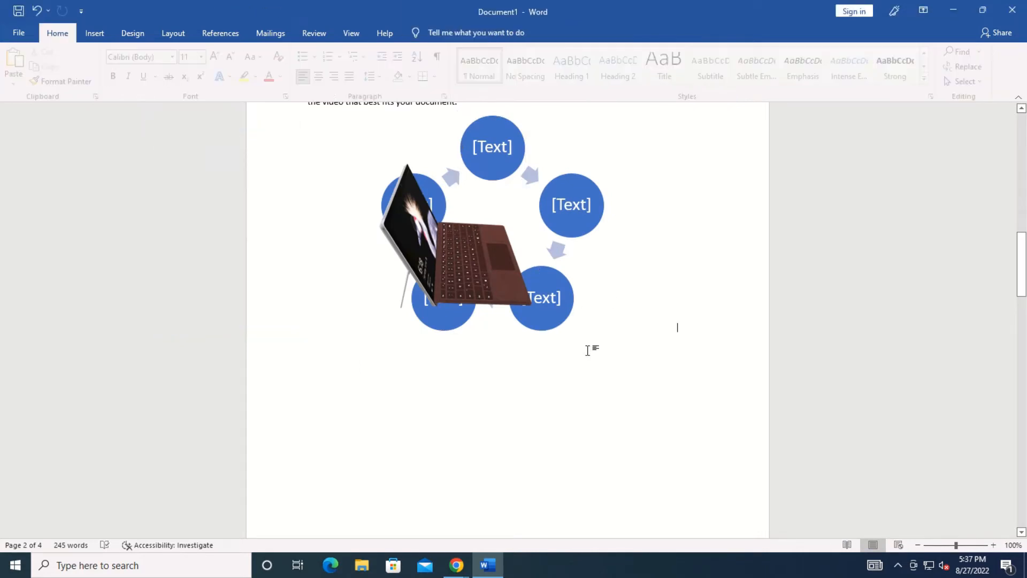
Delete the 3D laptop model and the Basic Cycle diagram.
left_click(461, 260)
key("Delete")
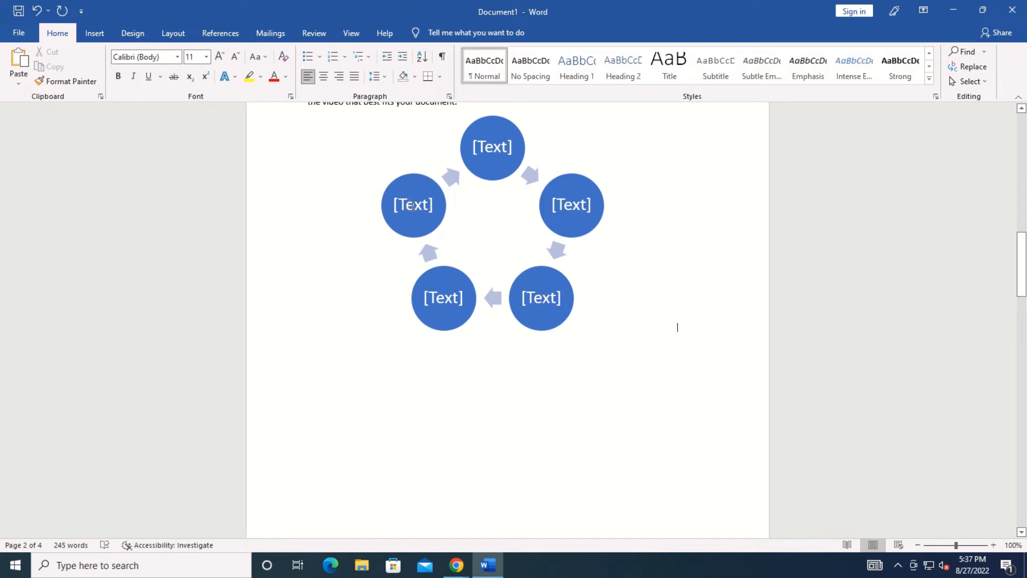
left_click(412, 206)
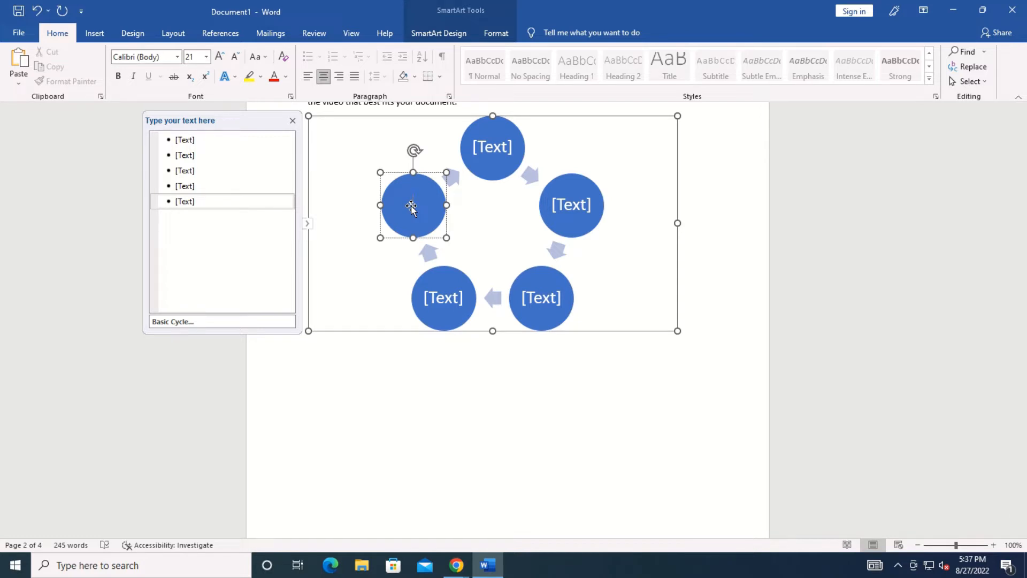
left_click(469, 205)
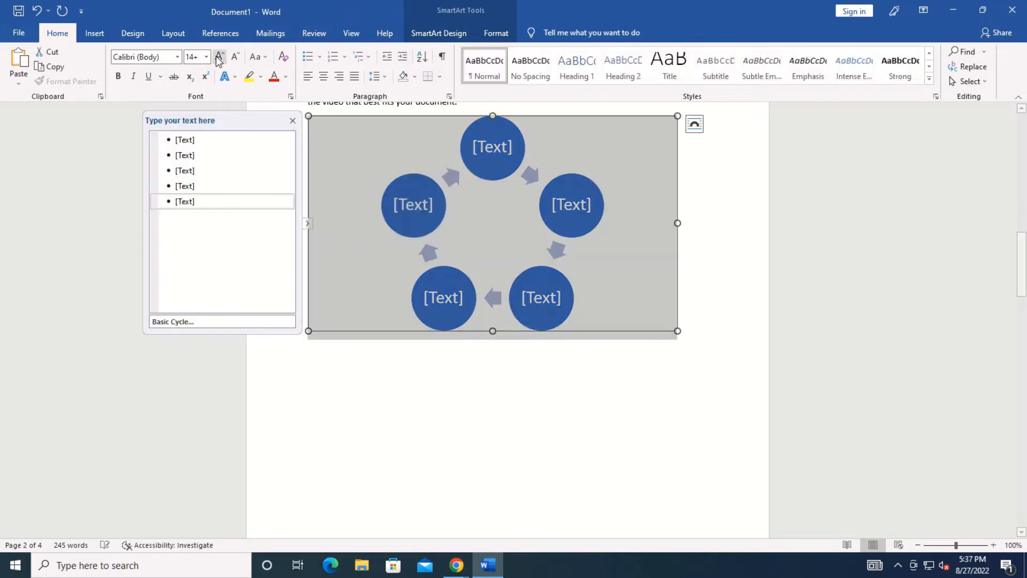
key("Delete")
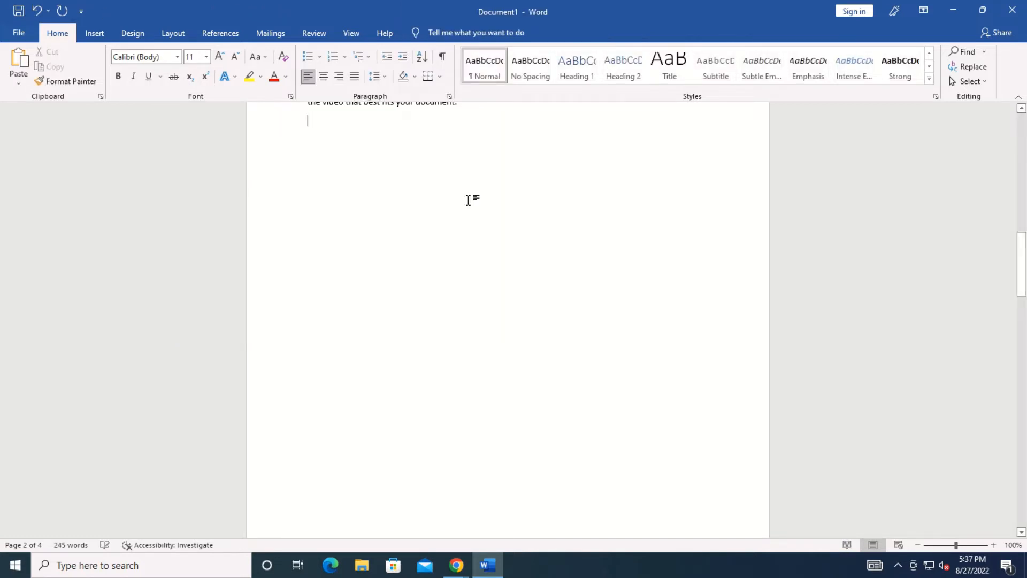
left_click(92, 35)
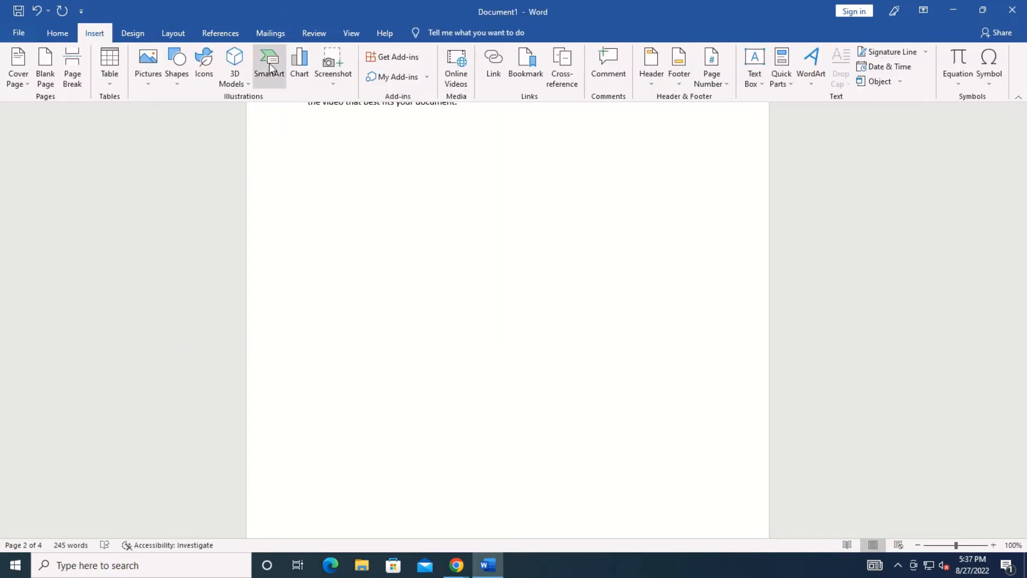
Insert a Pie chart after previewing the Line, Bar and Area chart types.
left_click(311, 70)
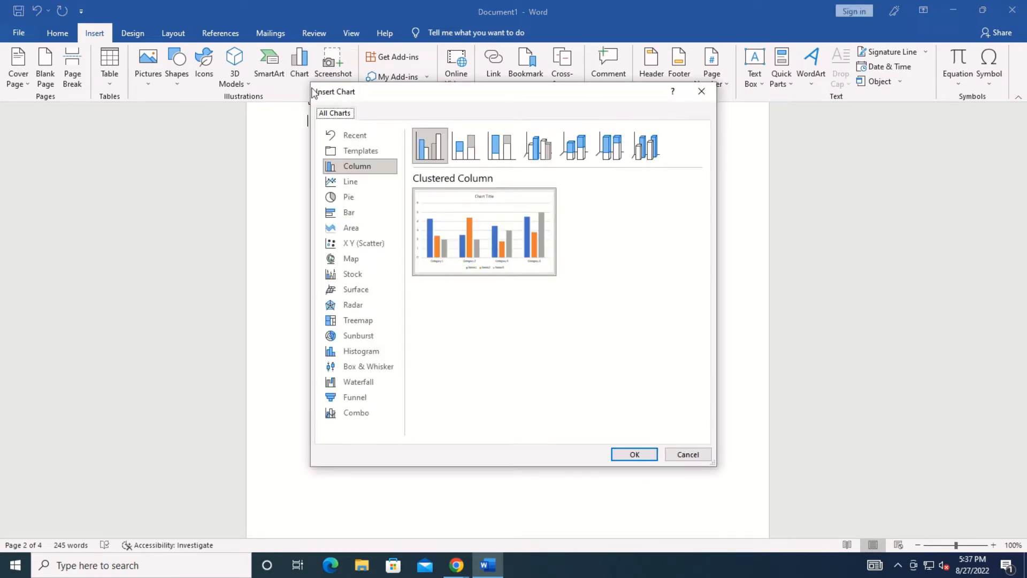
left_click(349, 183)
left_click(349, 198)
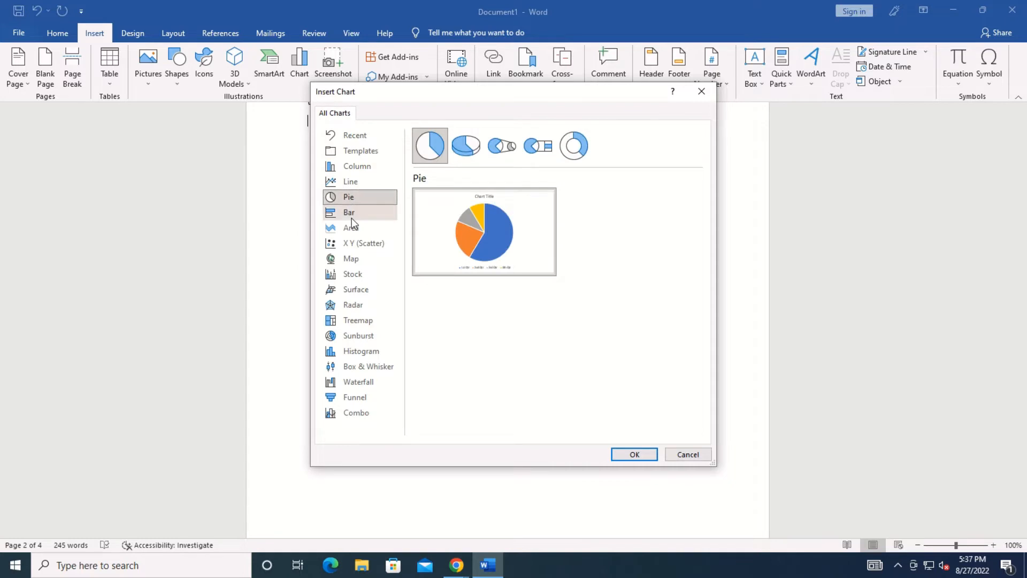
left_click(351, 214)
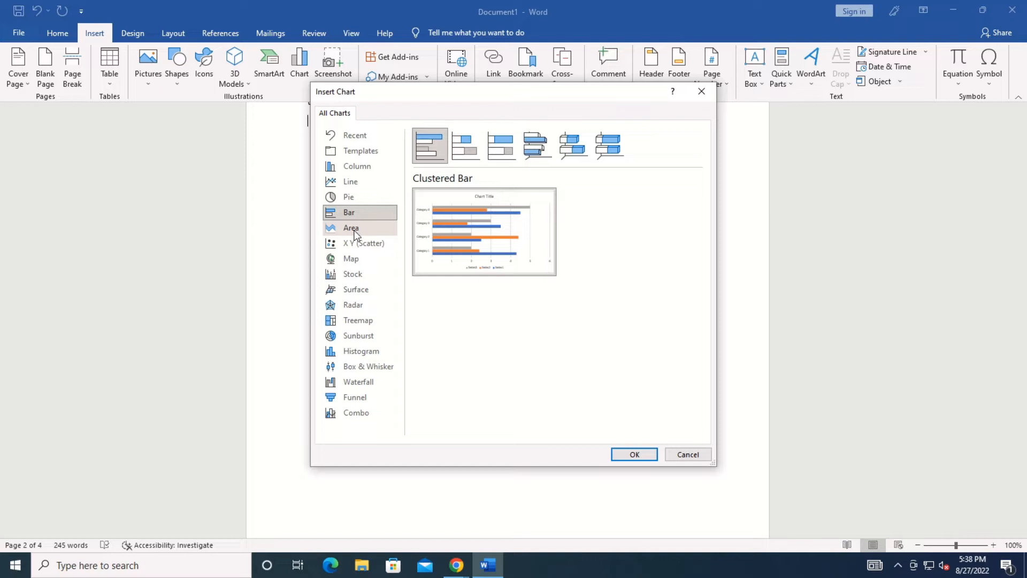
left_click(353, 228)
mouse_move(498, 229)
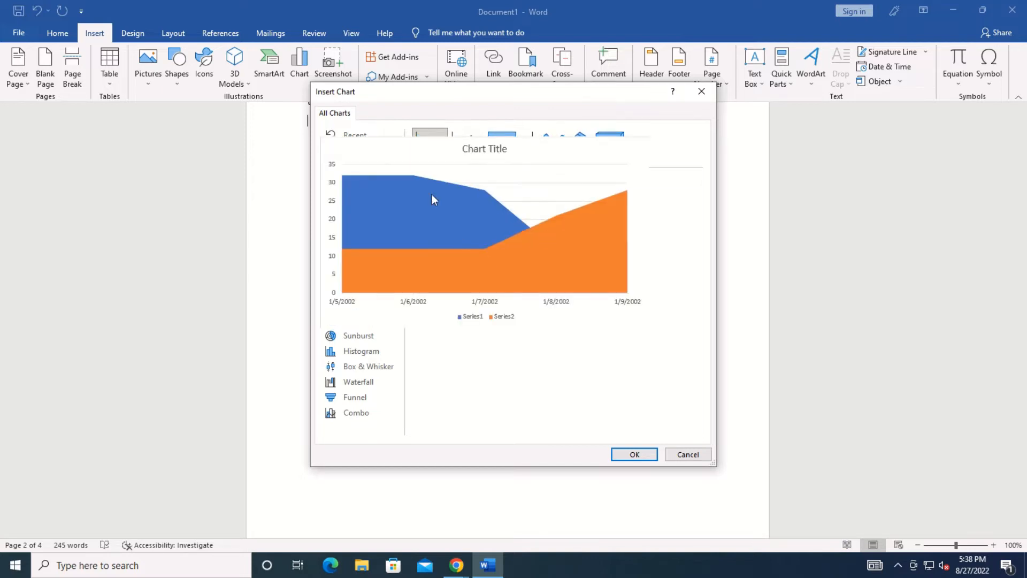
left_click(352, 198)
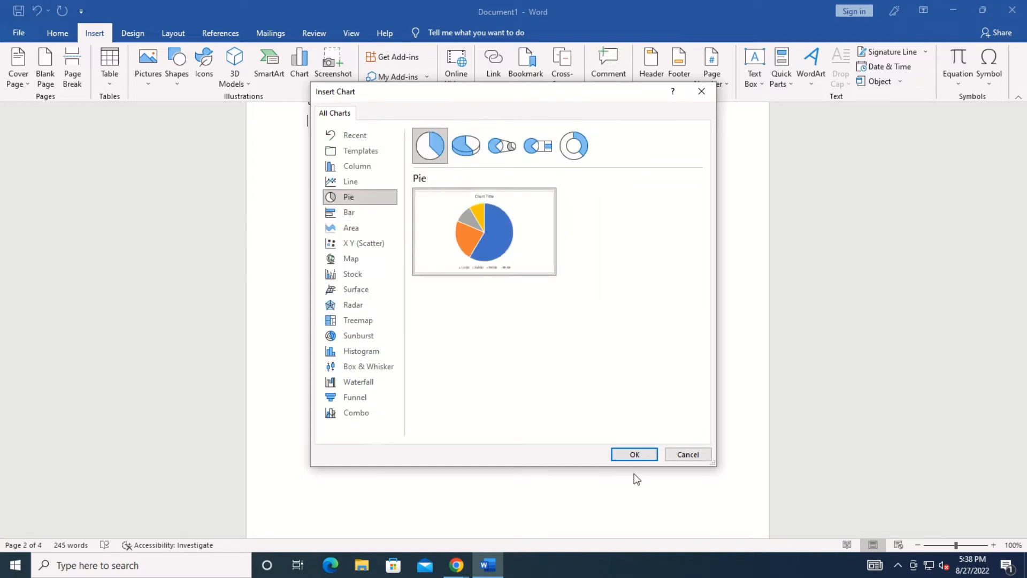
left_click(634, 454)
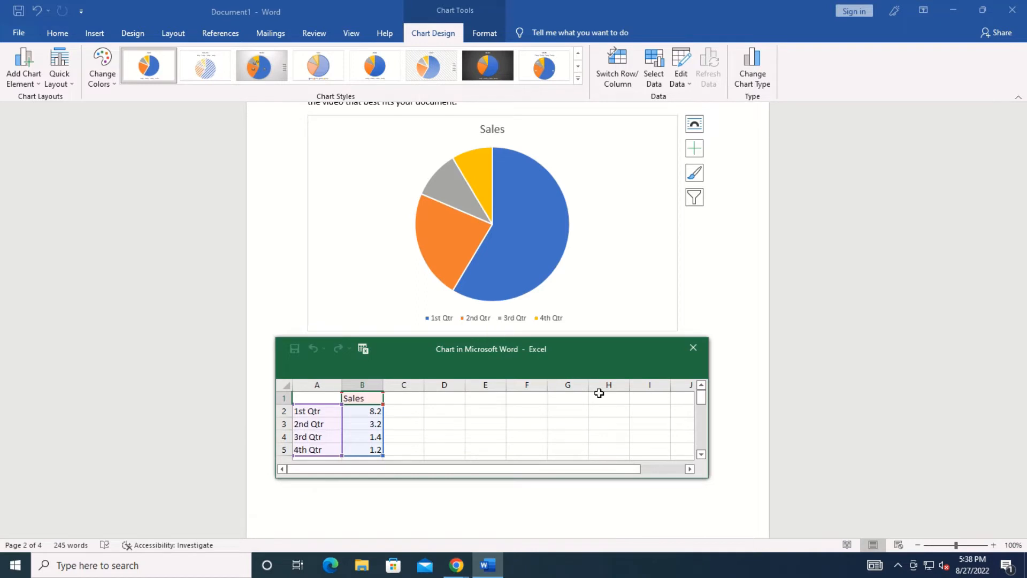
In the chart data sheet, label A1 'year' and enter 2005 → 50000 and 2010 → 80000.
left_click_drag(706, 478, 717, 511)
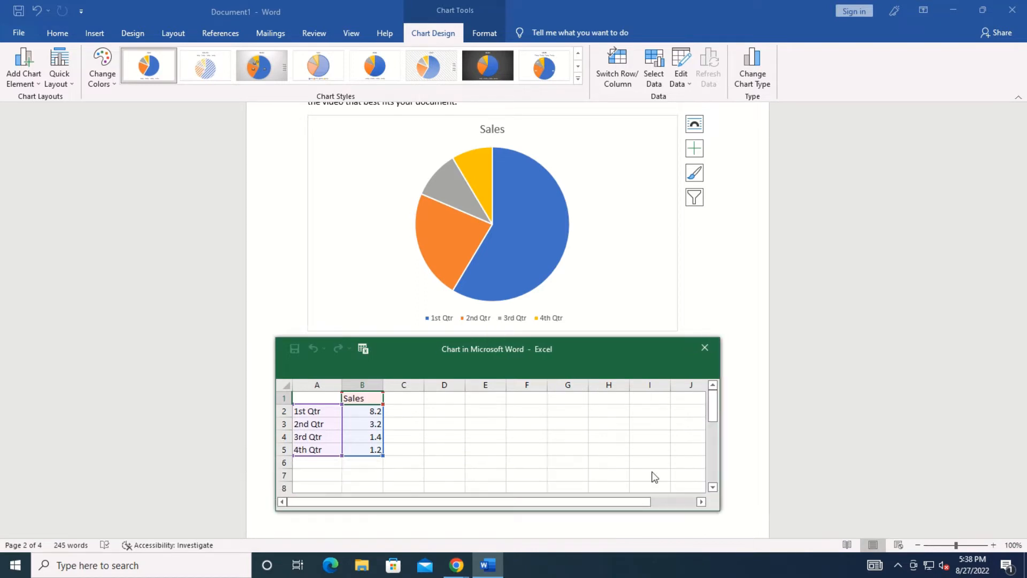
left_click(327, 399)
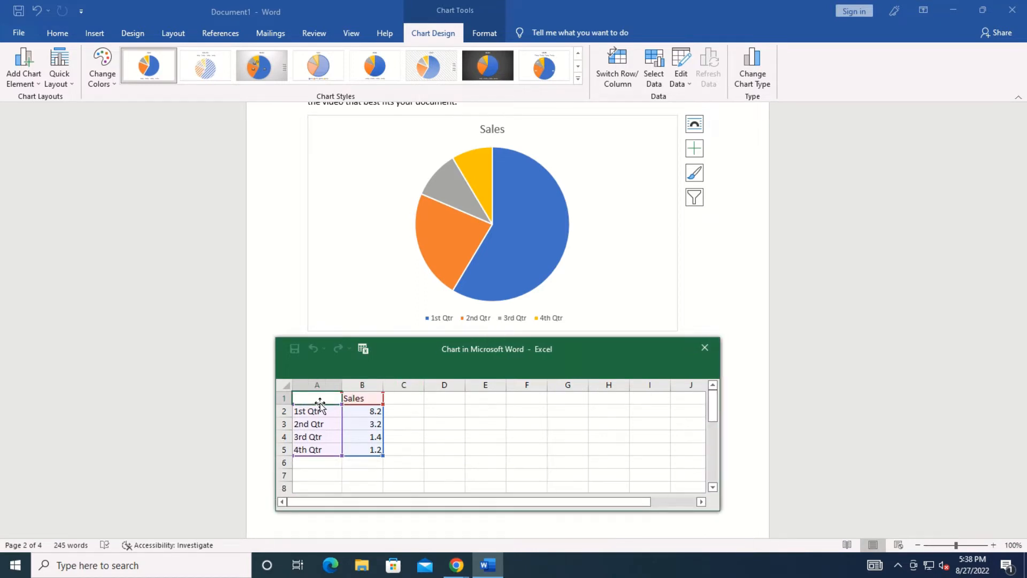
type("year")
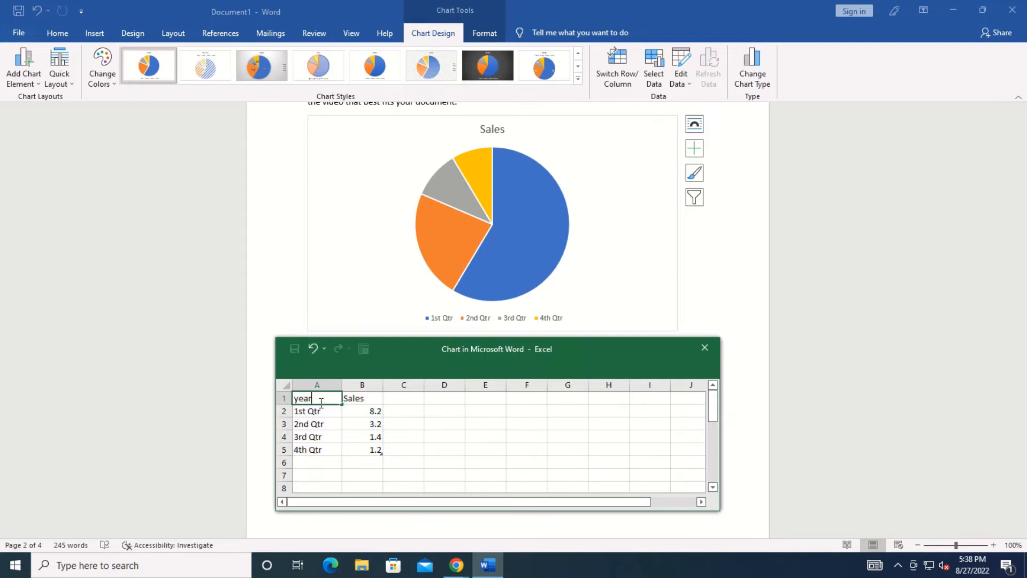
left_click(318, 414)
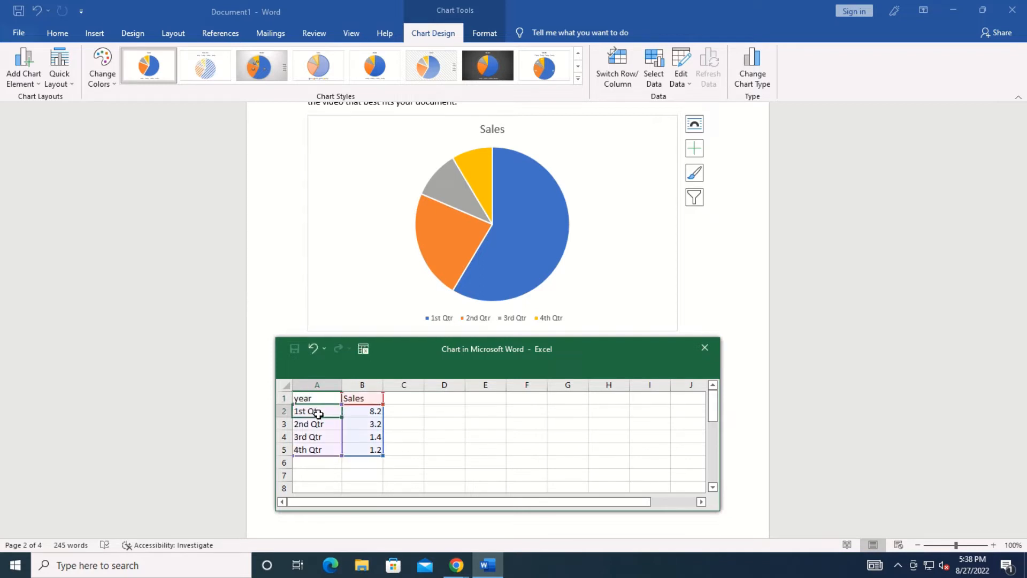
type("2005")
key("Tab")
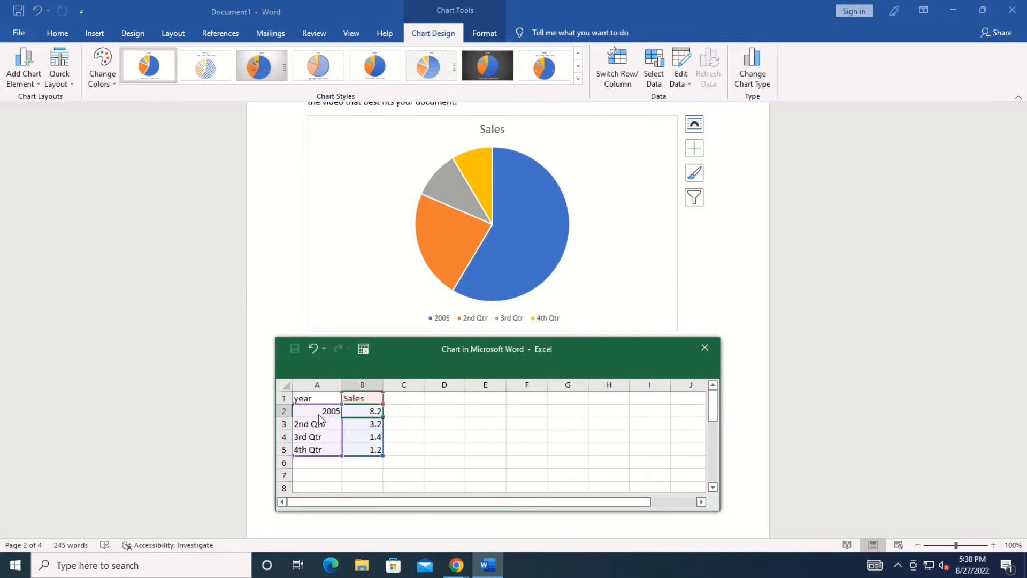
type("50000")
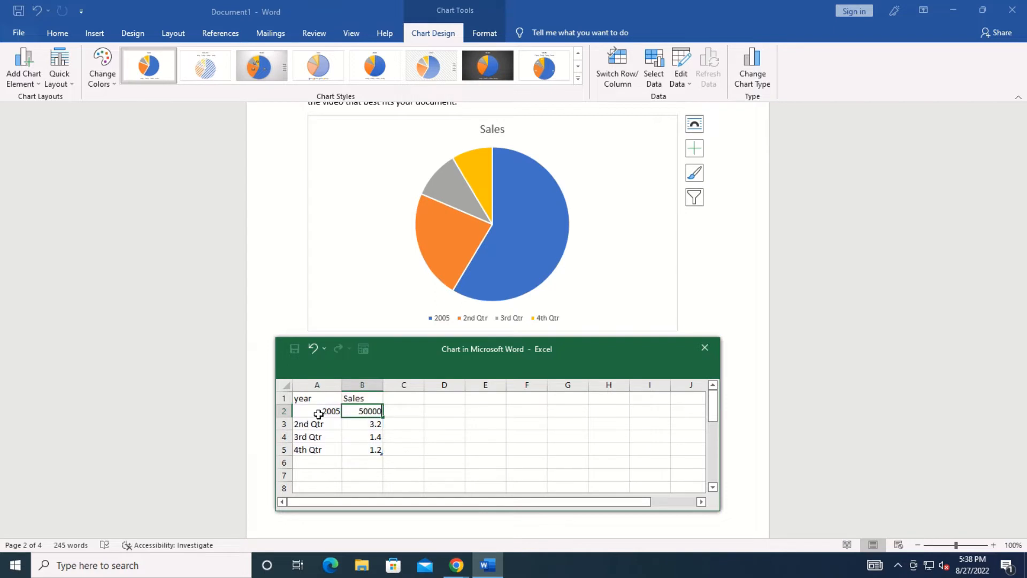
key("Return")
type("20")
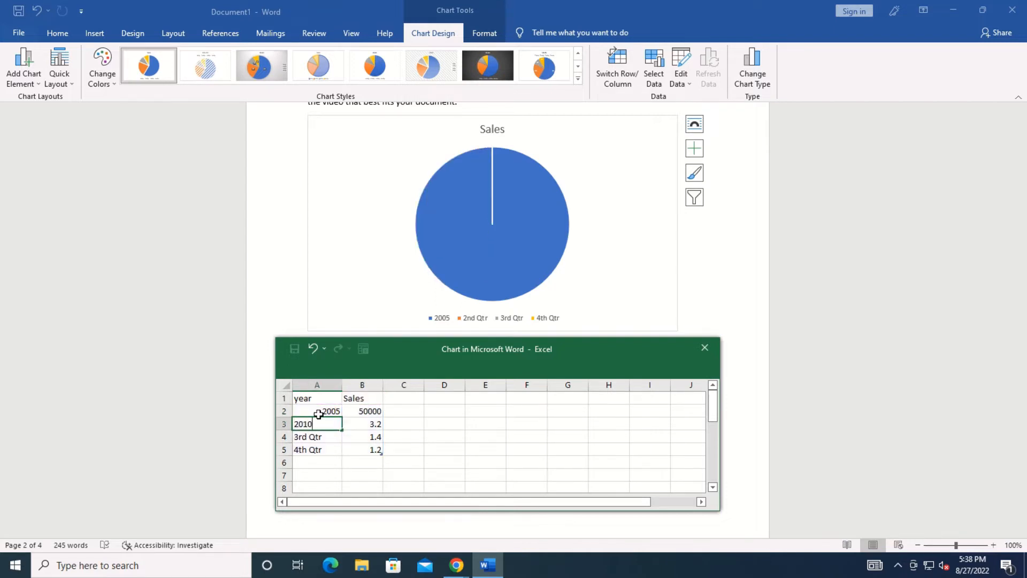
type("10")
key("Tab")
type("8")
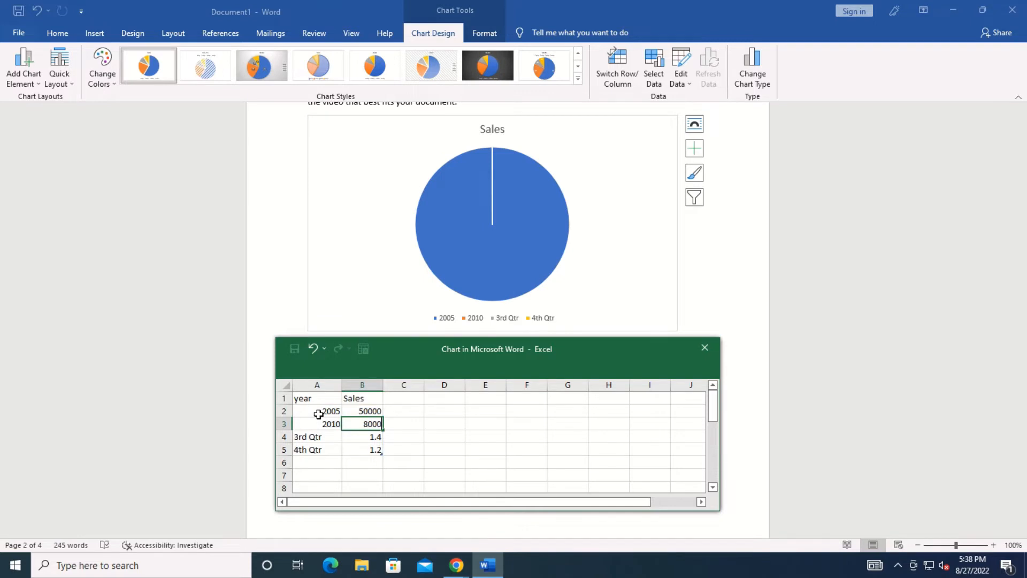
key("Return")
Enter 2015 → 90000 and 2020 → 20000 in the chart data sheet.
type("2015")
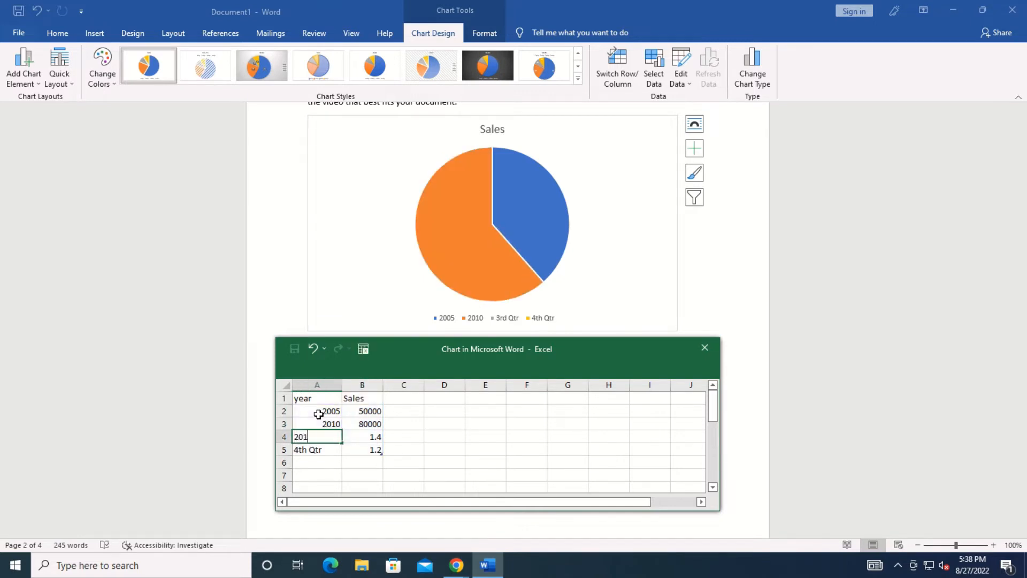
key("Tab")
type("900")
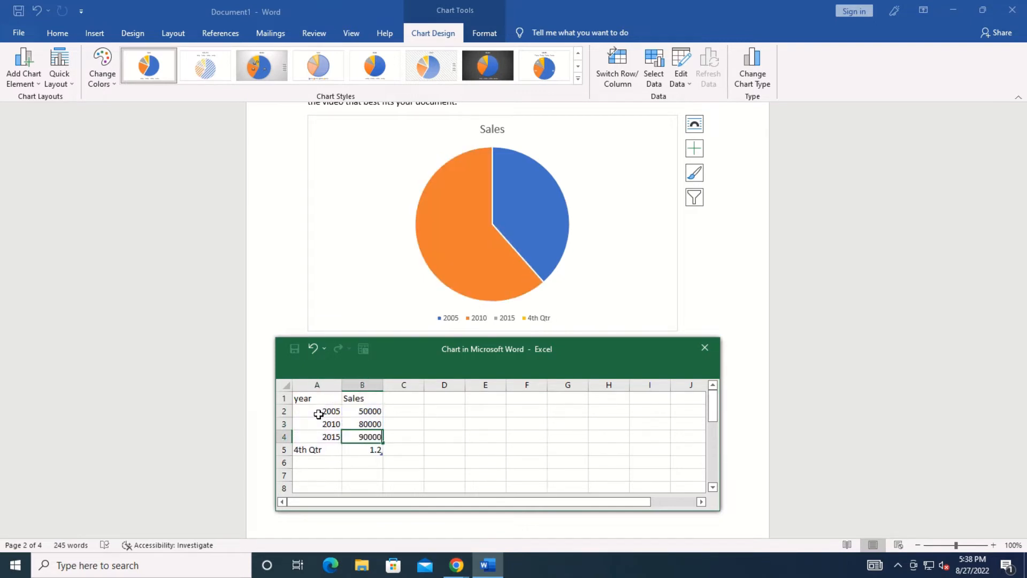
type("00")
key("Return")
type("2020")
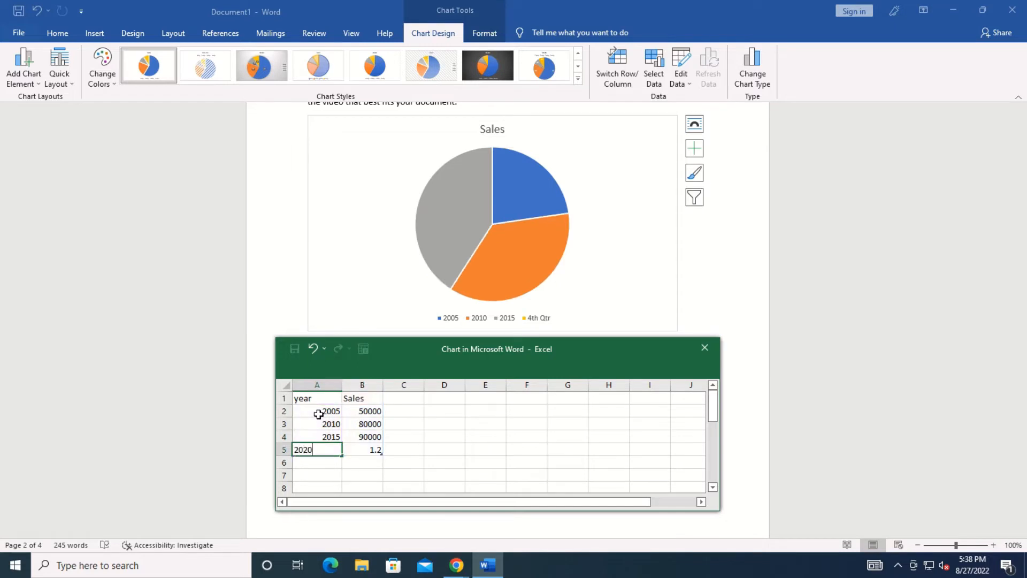
key("Tab")
type("2")
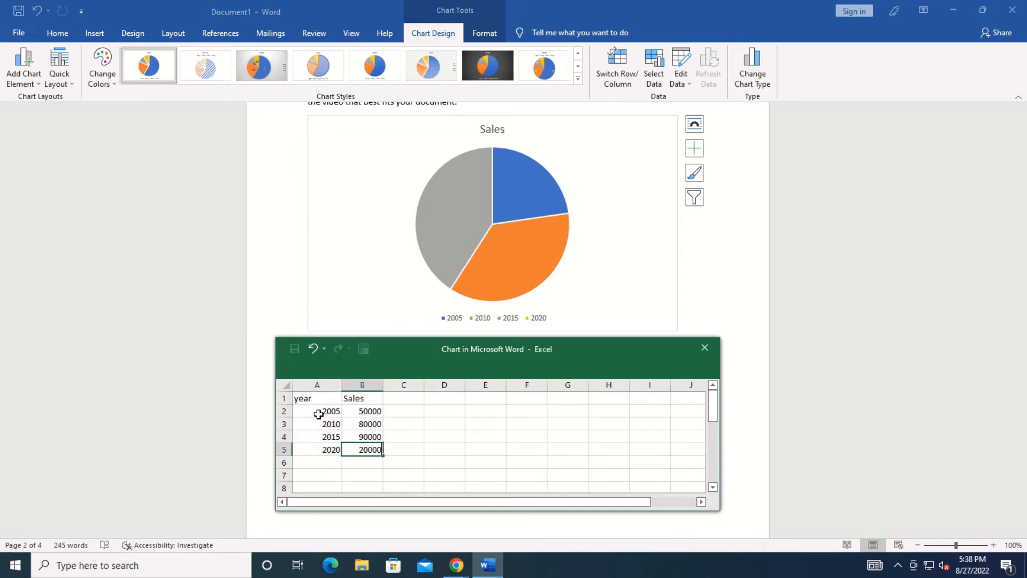
left_click(420, 447)
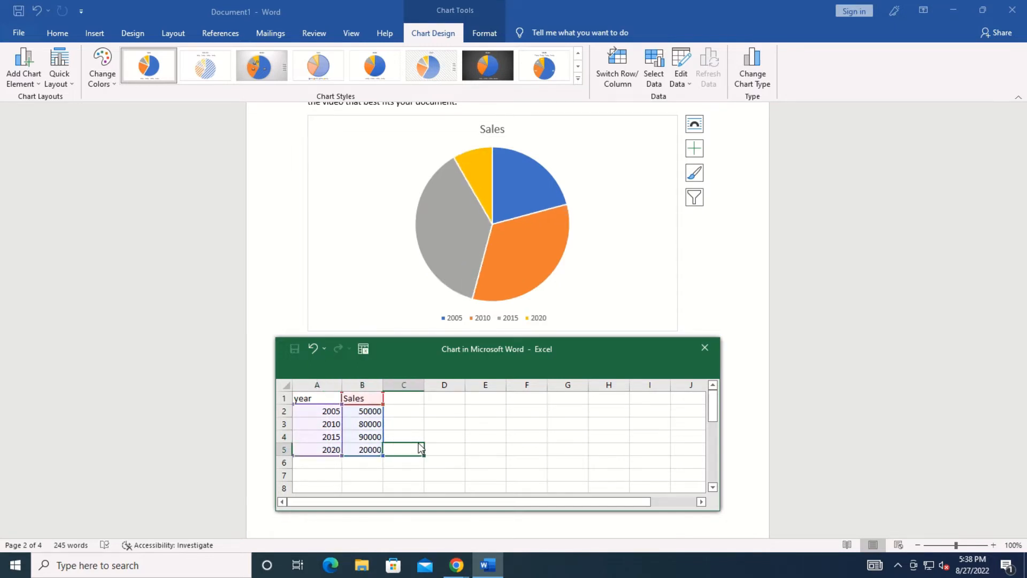
Close the chart data sheet and minimize Word.
left_click(704, 349)
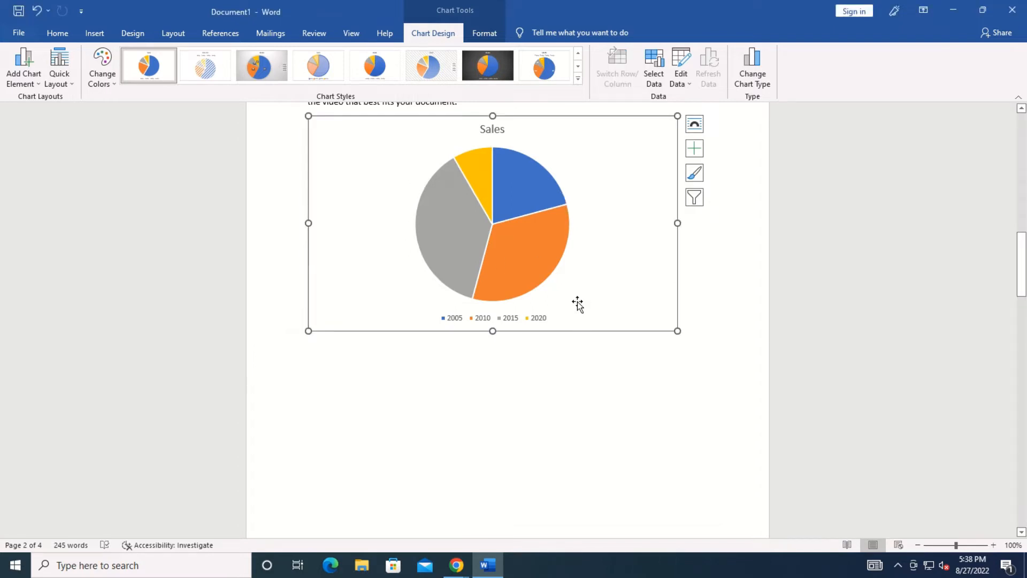
mouse_move(503, 229)
mouse_move(523, 196)
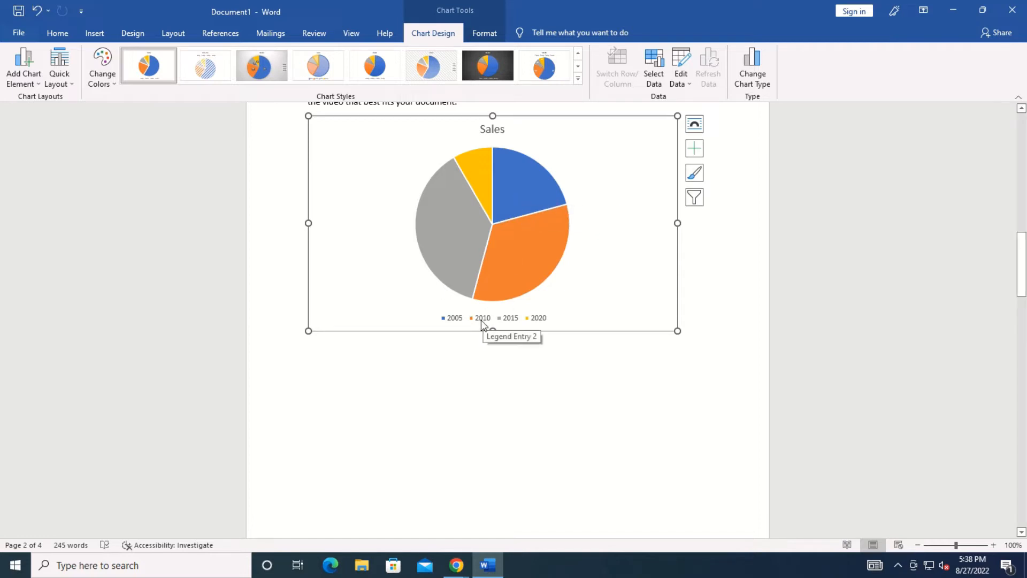
mouse_move(513, 254)
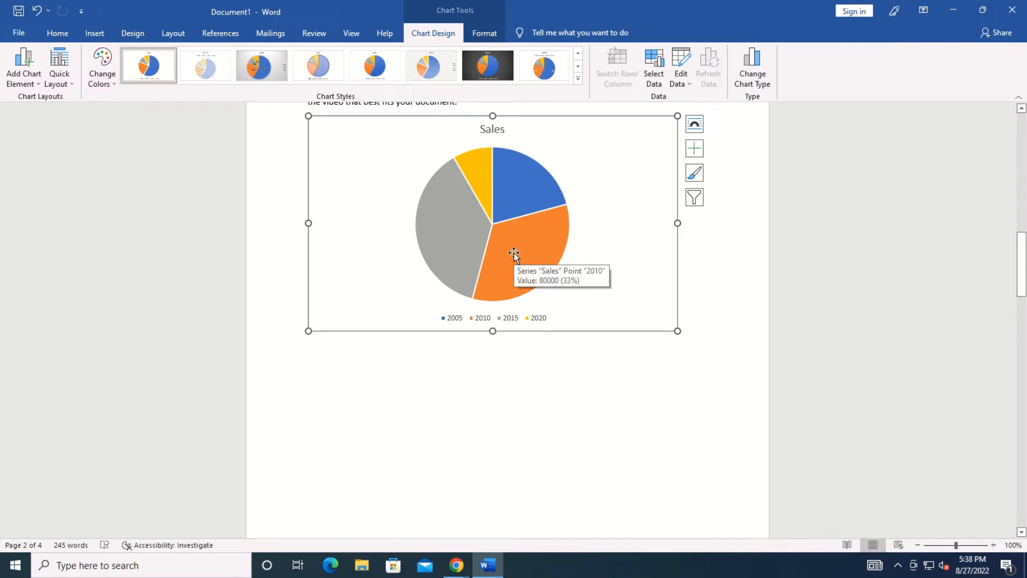
left_click(740, 261)
left_click(95, 34)
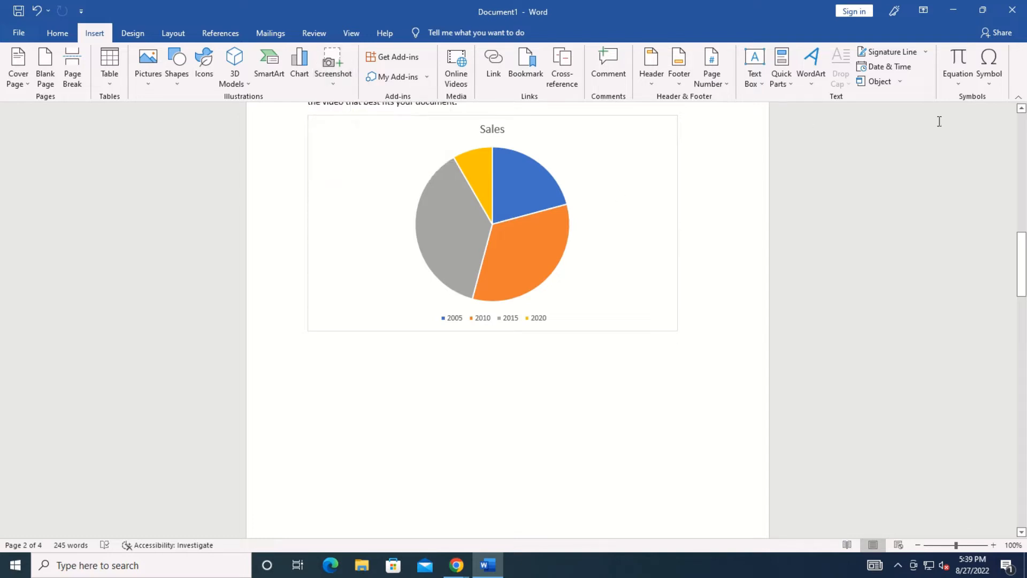
left_click(955, 12)
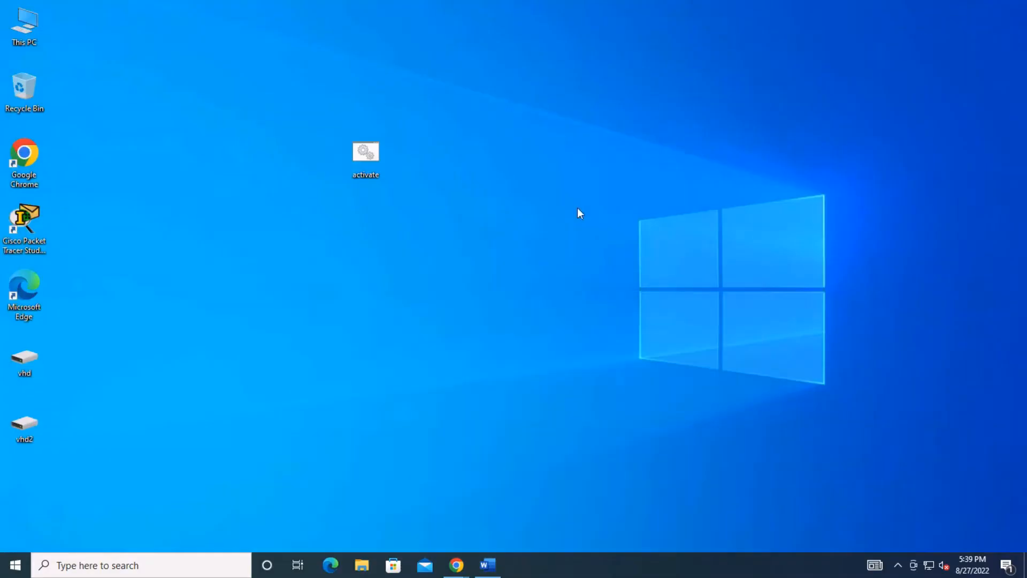
Refresh the desktop and open the Recycle Bin.
right_click(474, 178)
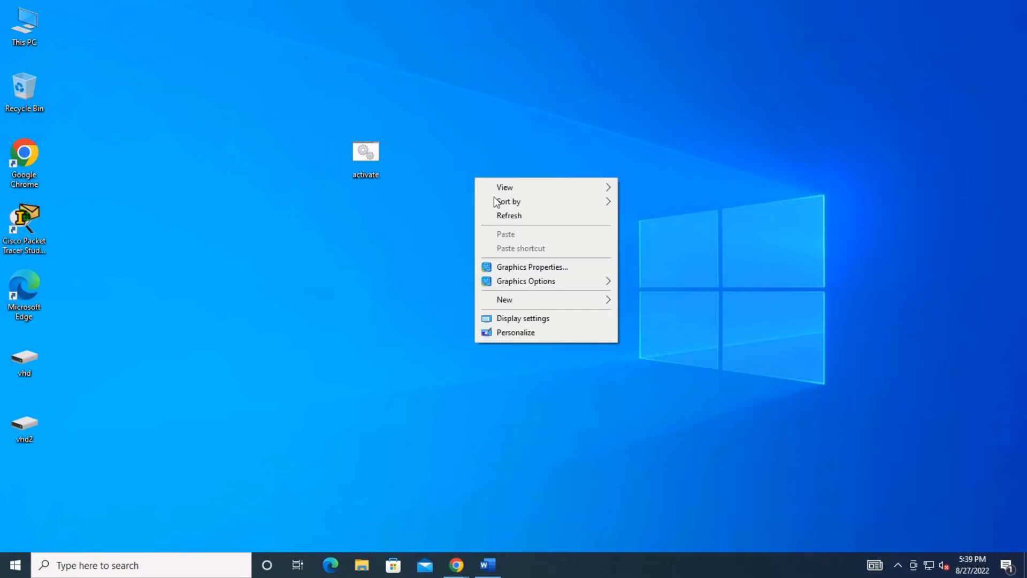
left_click(510, 217)
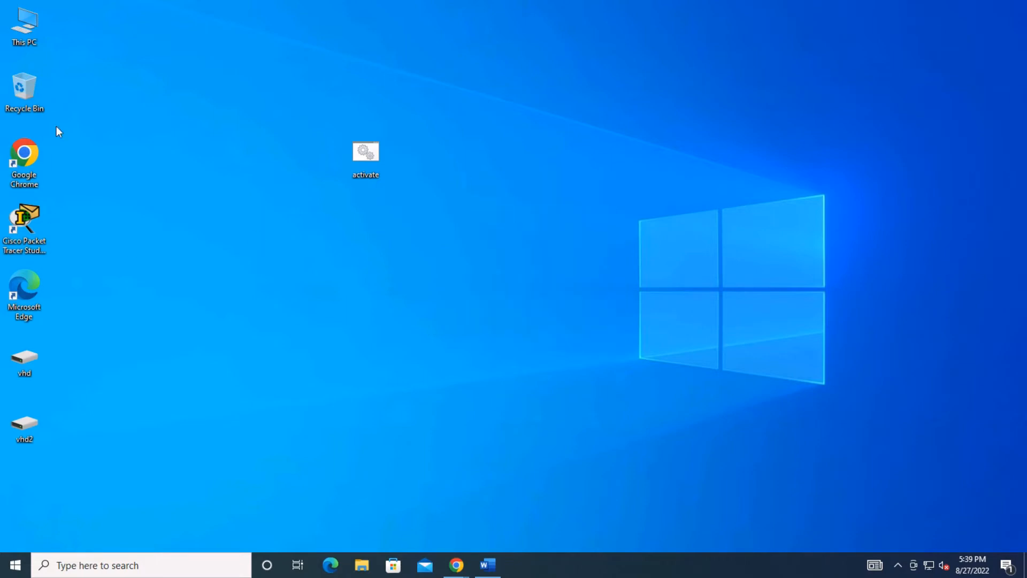
double_click(33, 79)
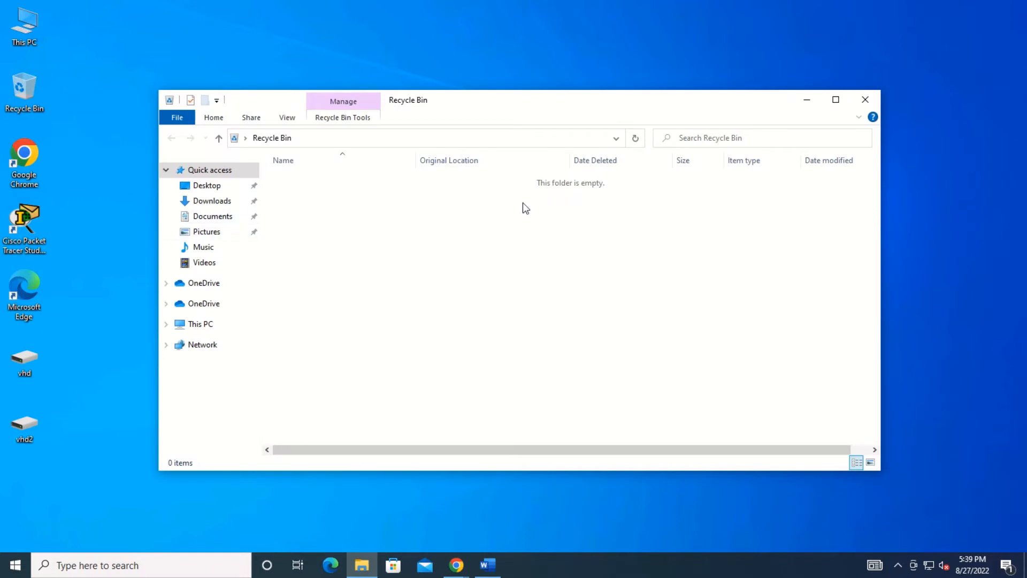
Insert a screen clip of the desktop and Recycle Bin window into Word, then delete it.
left_click(485, 553)
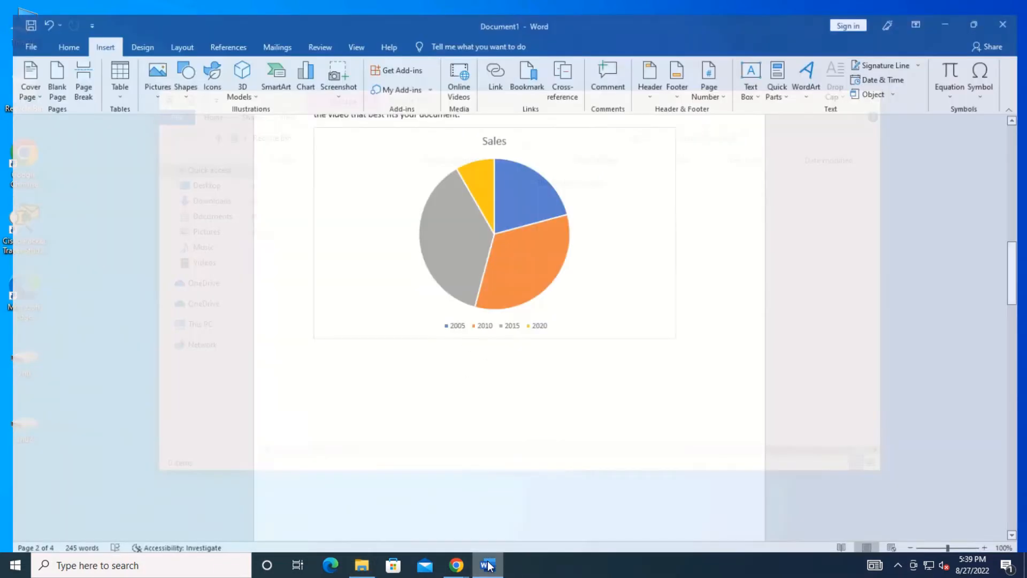
left_click(332, 85)
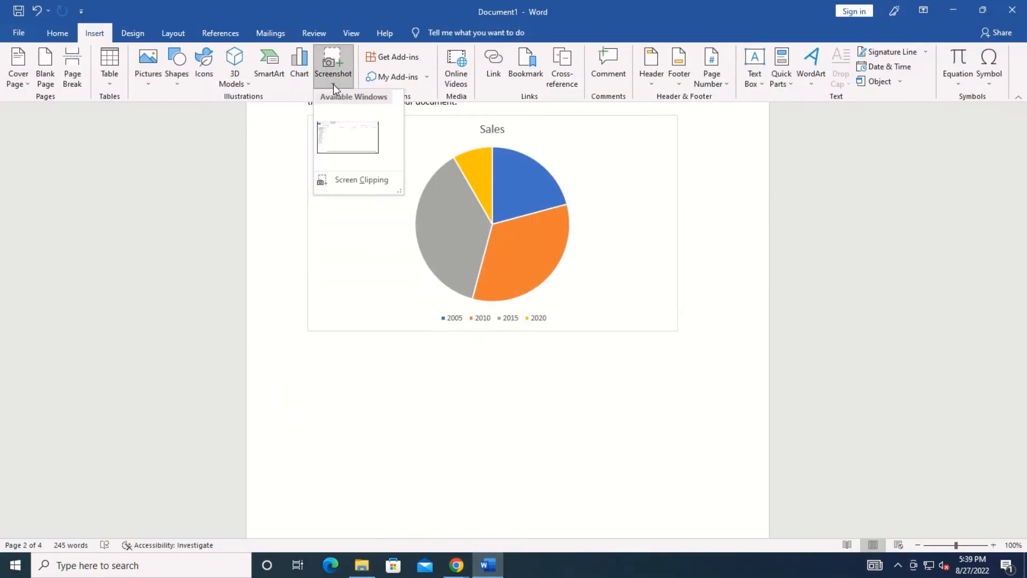
left_click(352, 175)
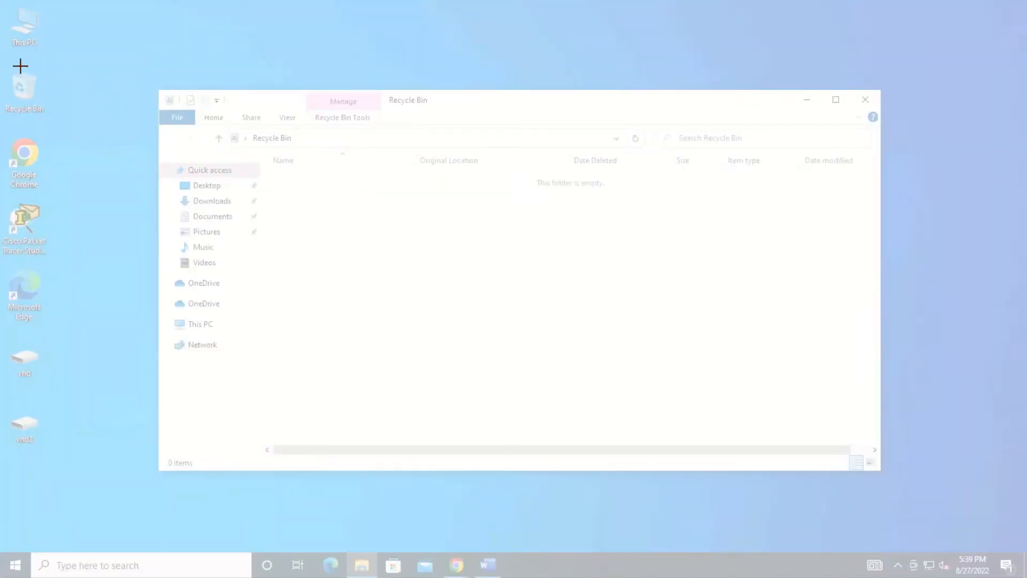
left_click_drag(9, 63, 309, 400)
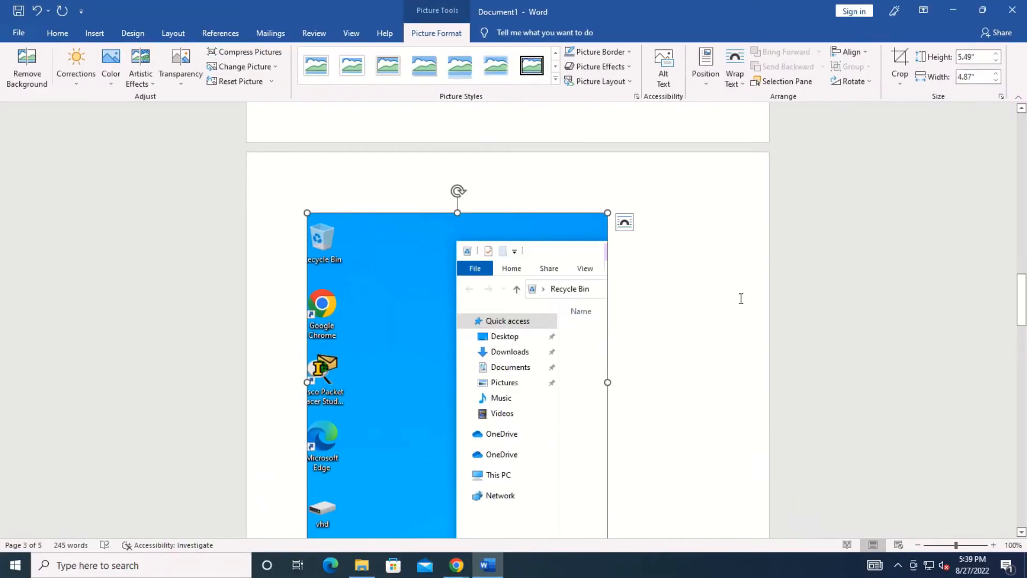
key("Delete")
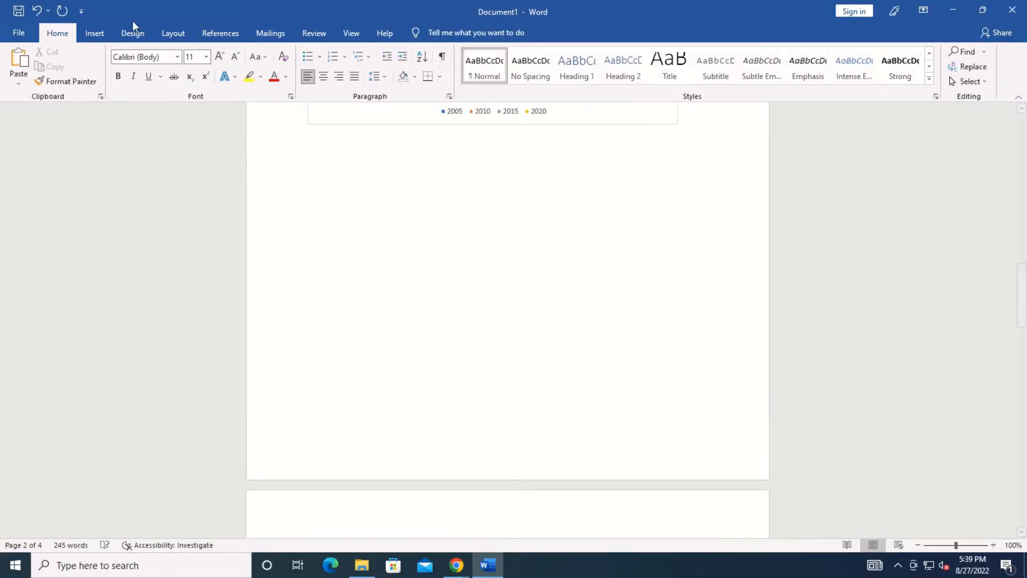
Add the Emoji Keyboard add-in from the Office Add-ins store and open its panel.
left_click(93, 34)
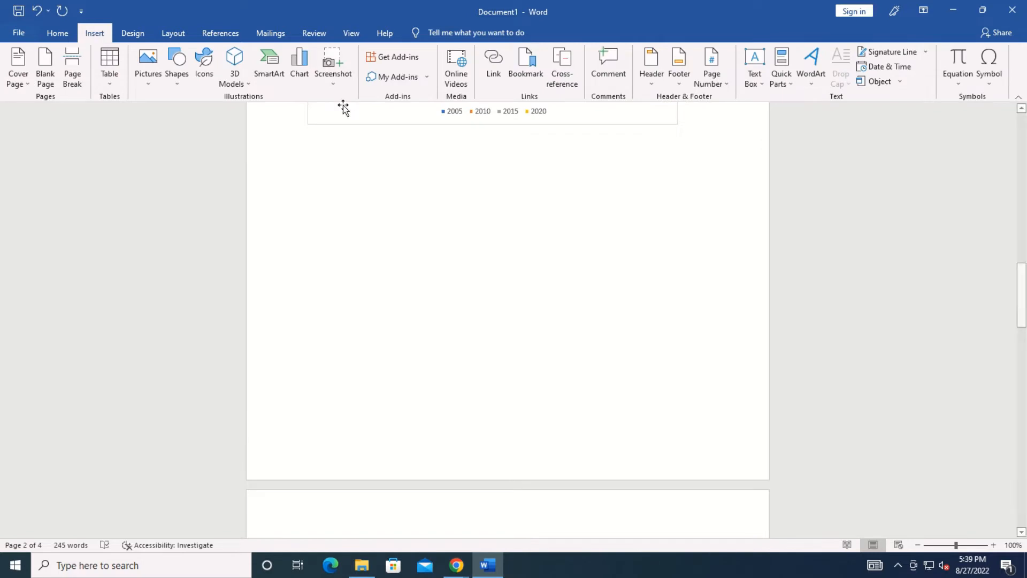
left_click(411, 59)
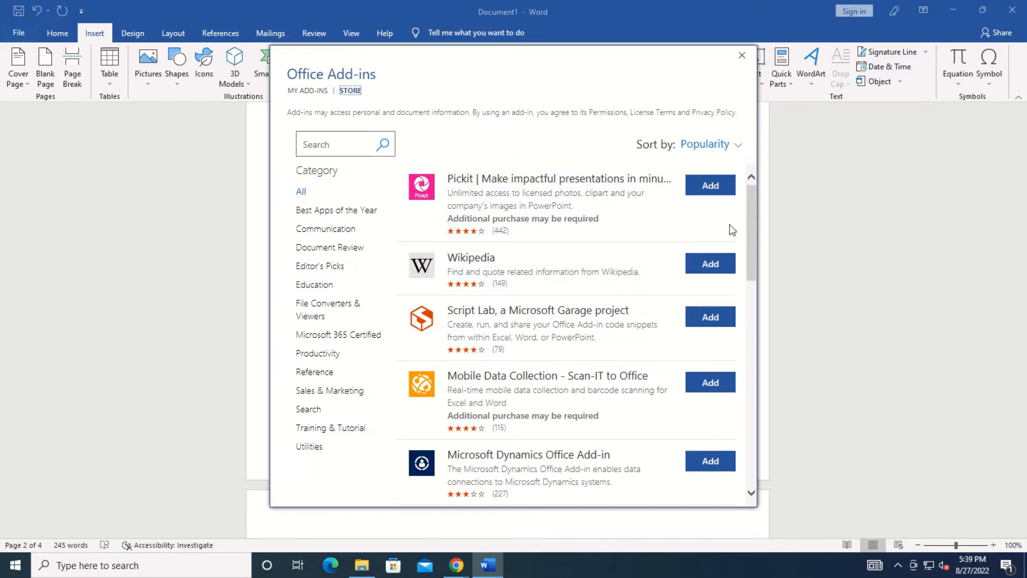
left_click_drag(754, 222, 750, 284)
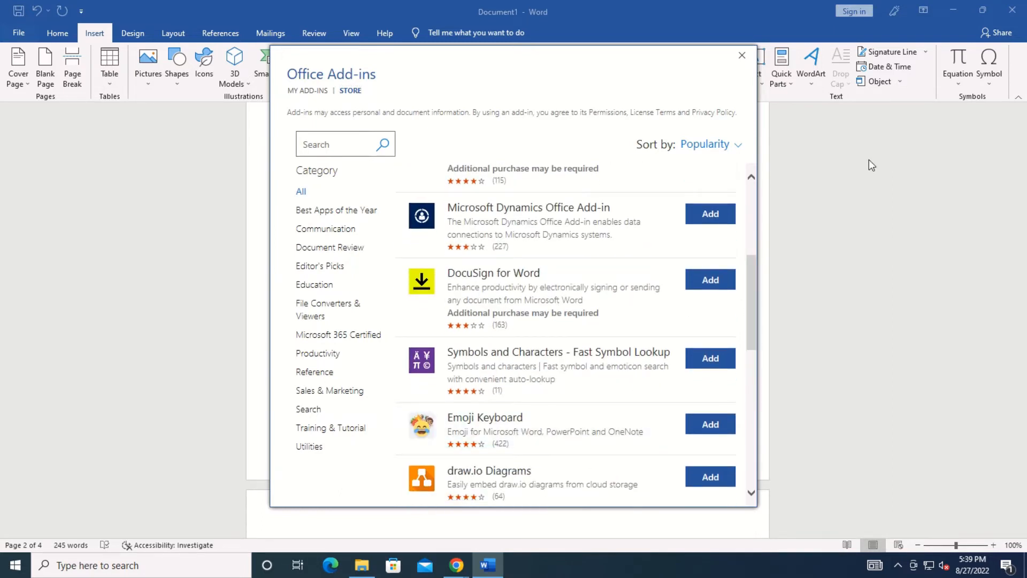
left_click(715, 424)
left_click(632, 296)
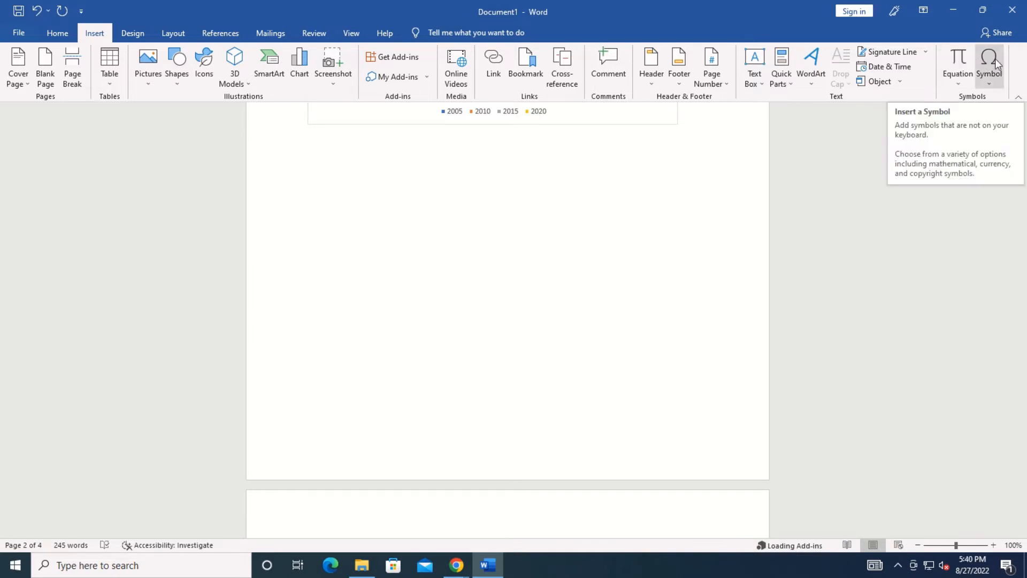
left_click(978, 69)
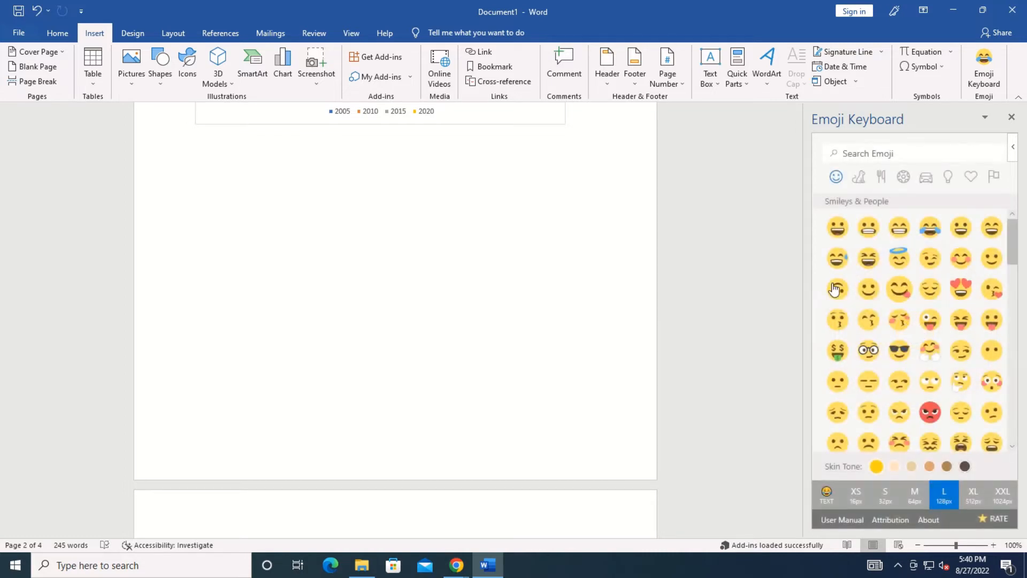
Insert an upside-down face emoji, then remove the Emoji Keyboard add-in via My Add-ins.
left_click(837, 292)
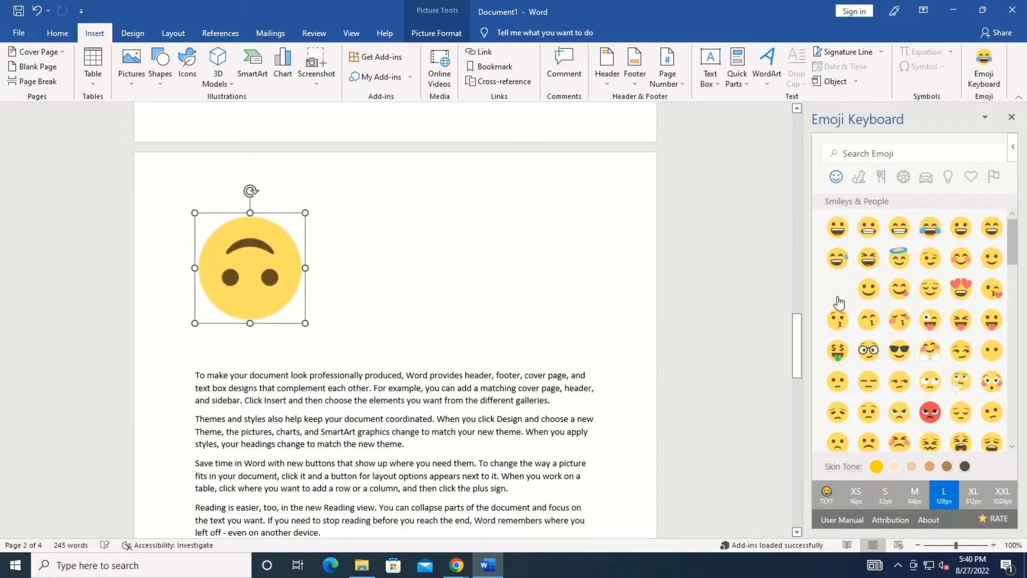
left_click(390, 291)
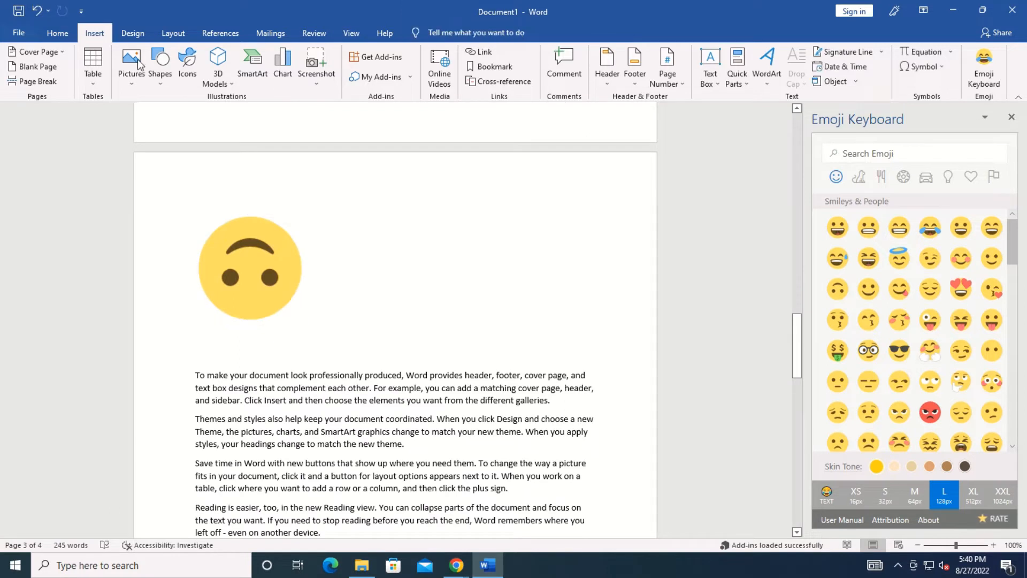
left_click(381, 76)
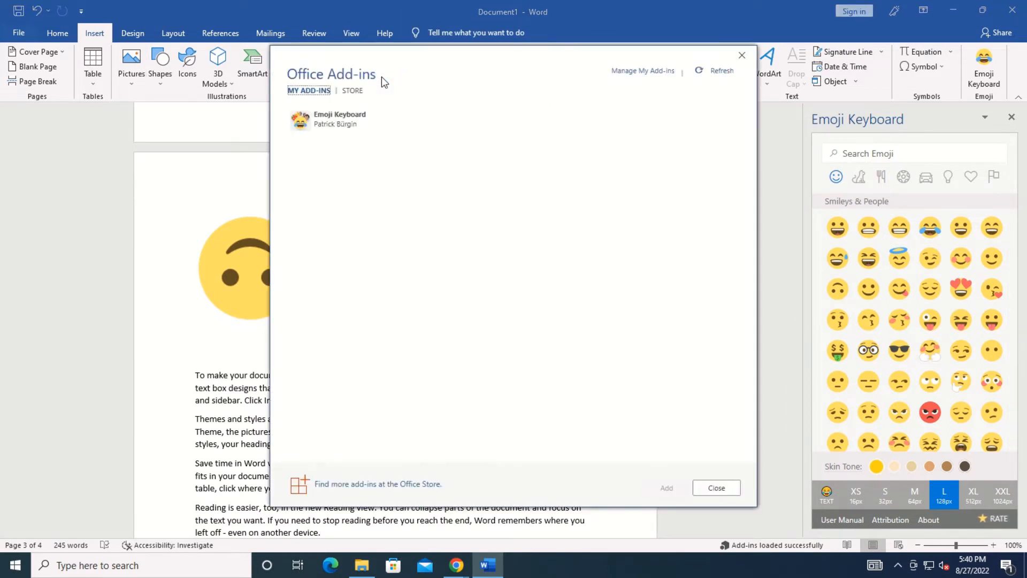
mouse_move(341, 122)
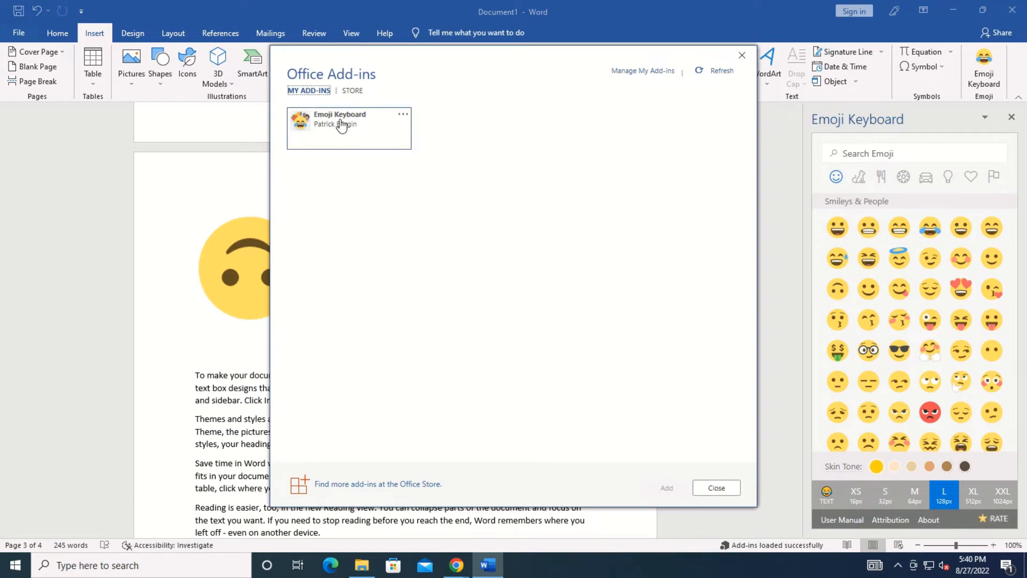
left_click(401, 117)
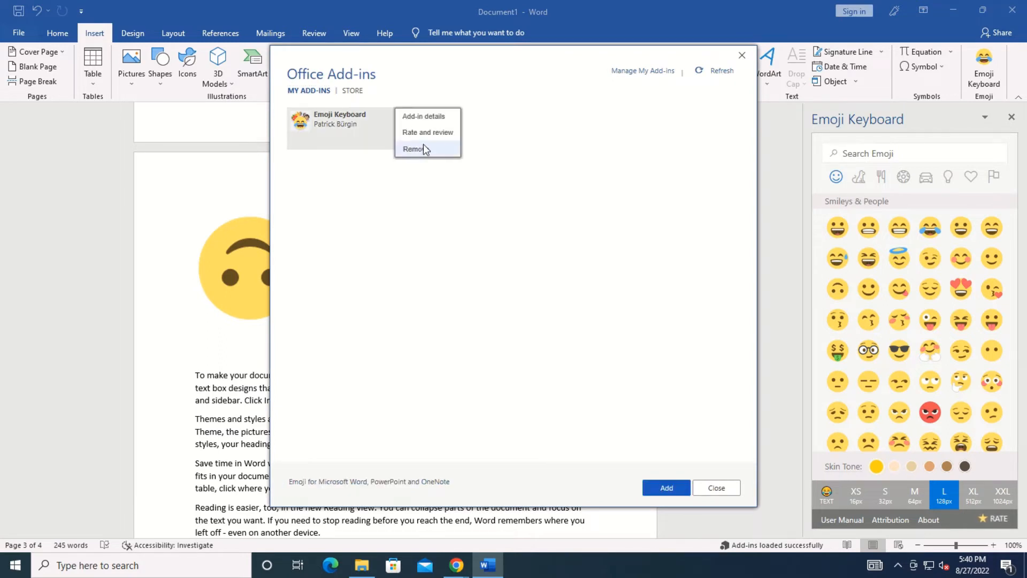
left_click(422, 146)
left_click(529, 295)
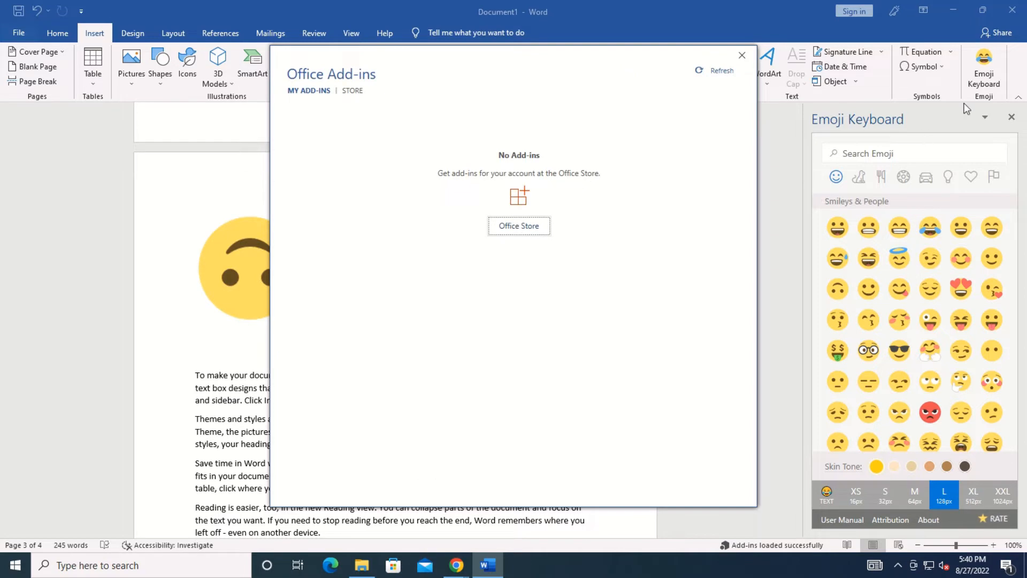
left_click(742, 53)
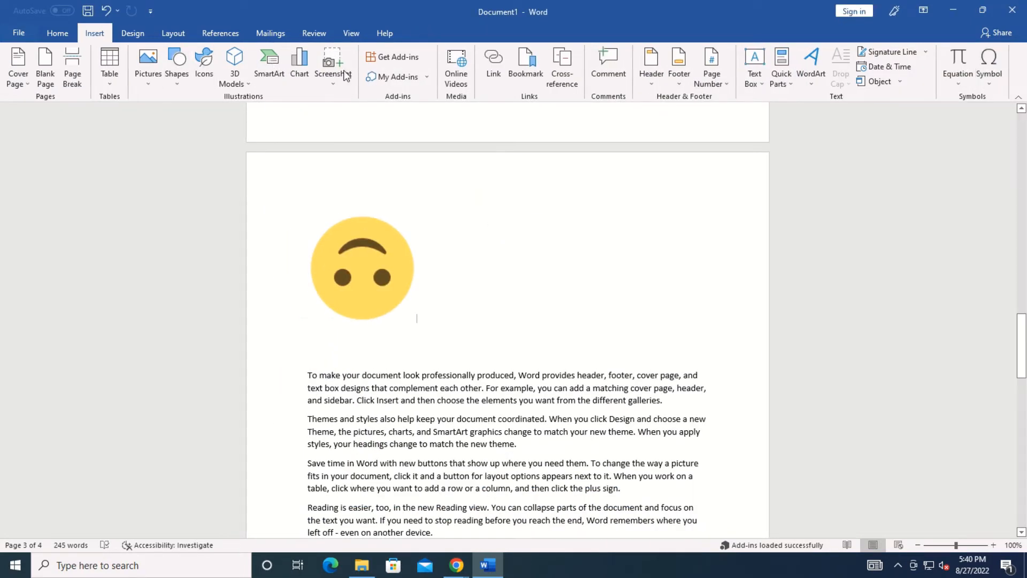
Cancel the Online Videos dialog, minimize Word and launch Google Chrome.
left_click(461, 75)
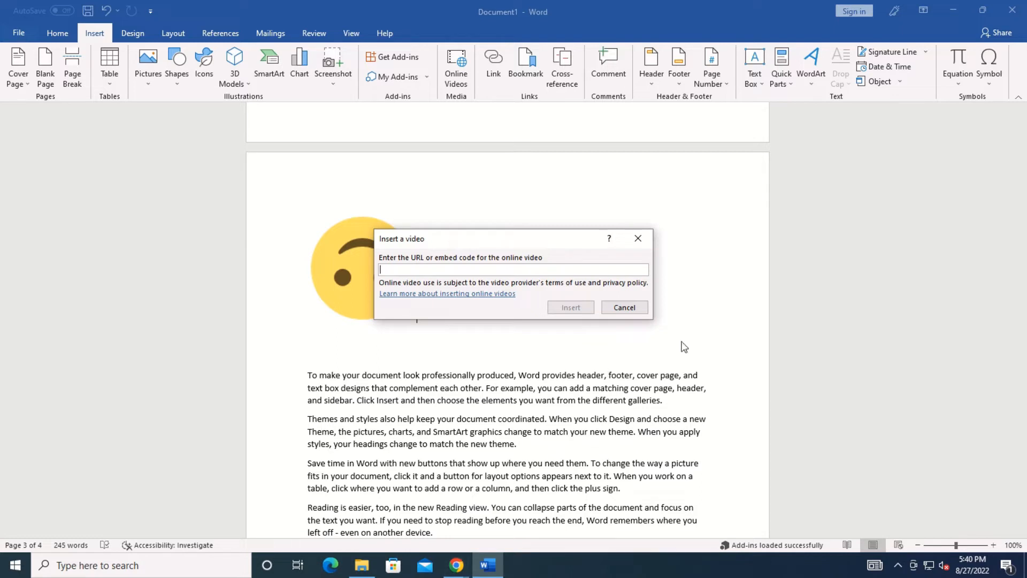
left_click(645, 242)
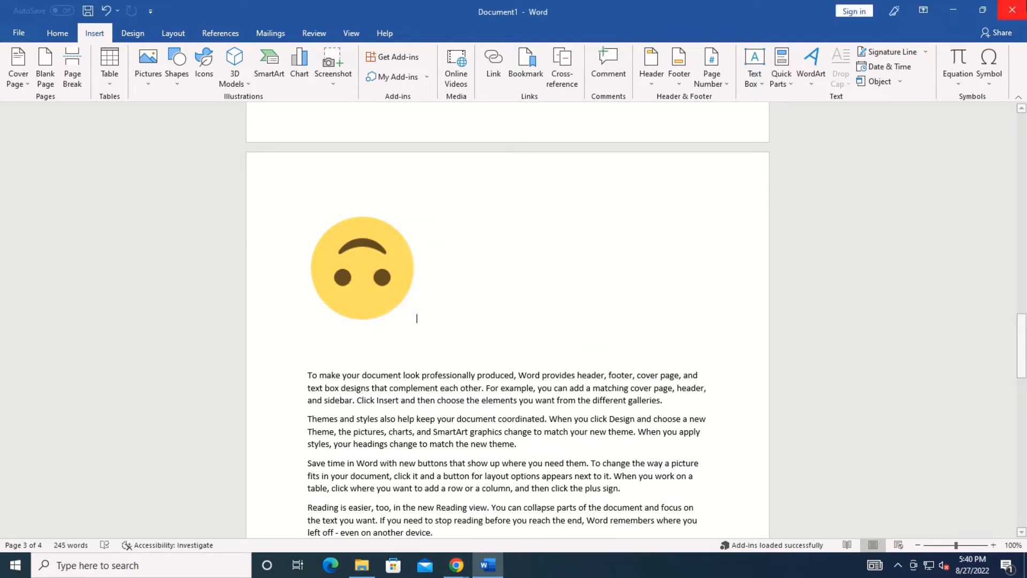
left_click(951, 13)
double_click(15, 156)
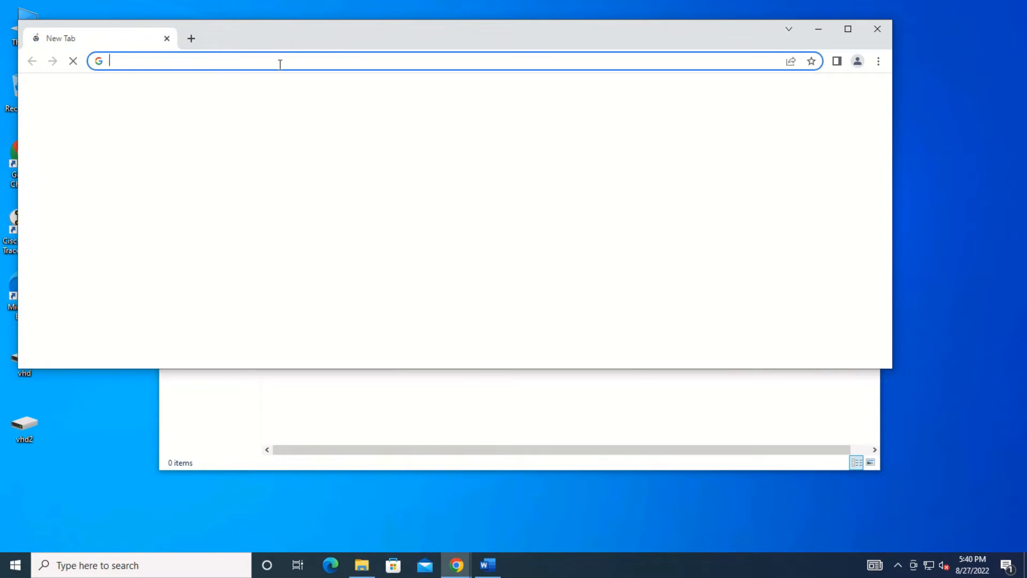
Open YouTube and play the latest mr.awesome club Office 2021 activation video.
left_click(280, 64)
type("yout")
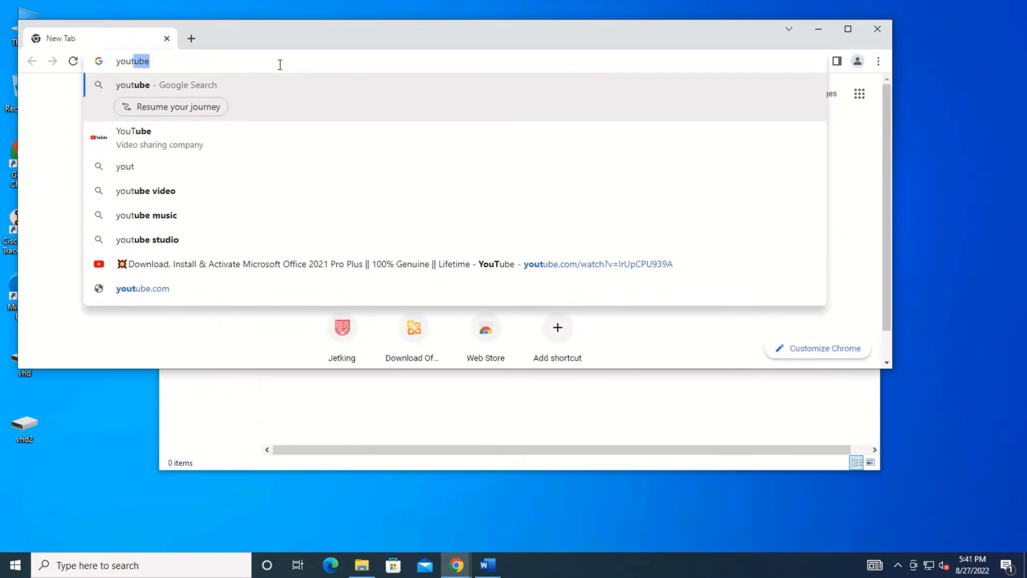
type("ube")
key("Return")
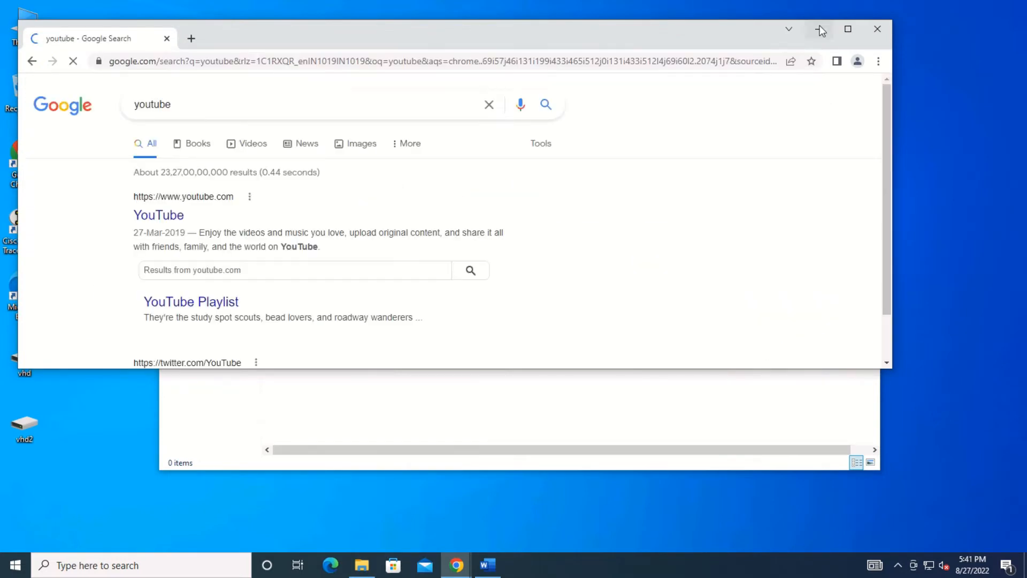
left_click(844, 29)
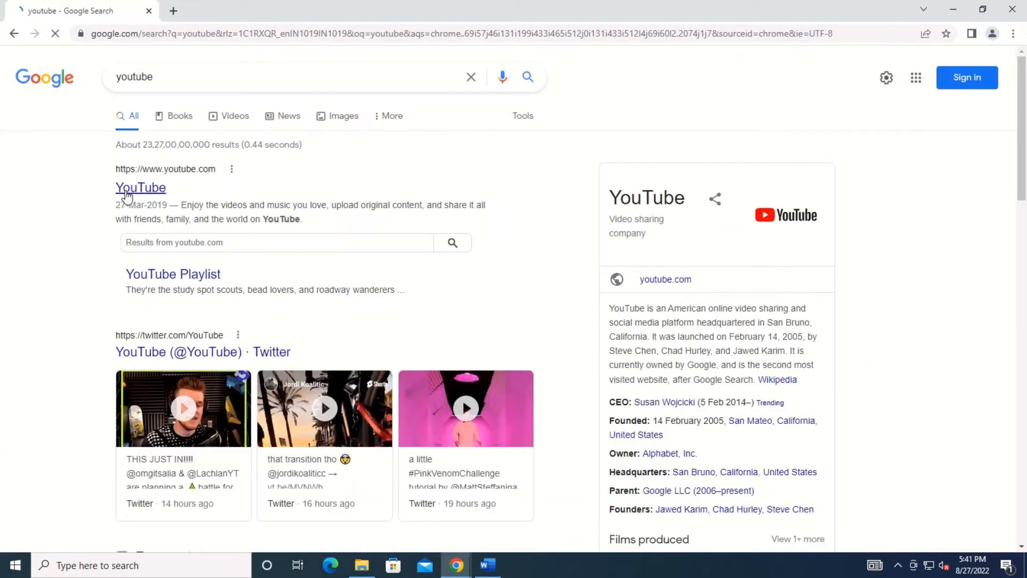
left_click(131, 191)
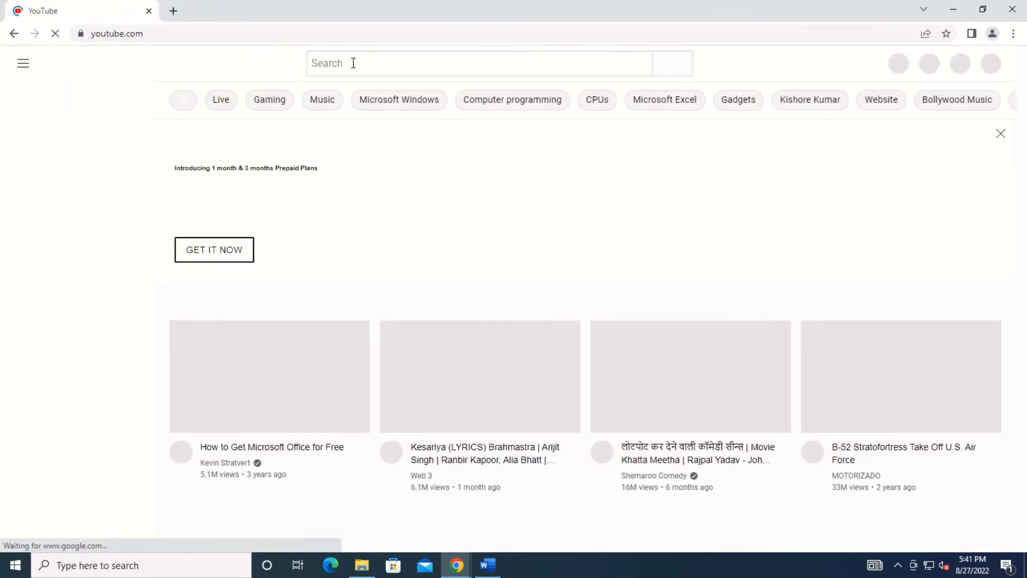
left_click(353, 64)
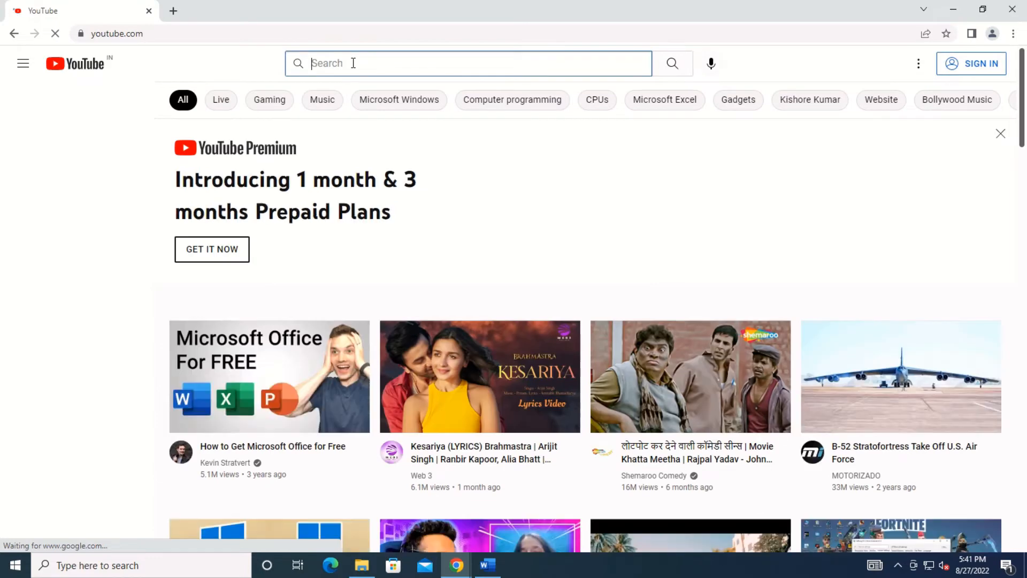
type("mr.awesome")
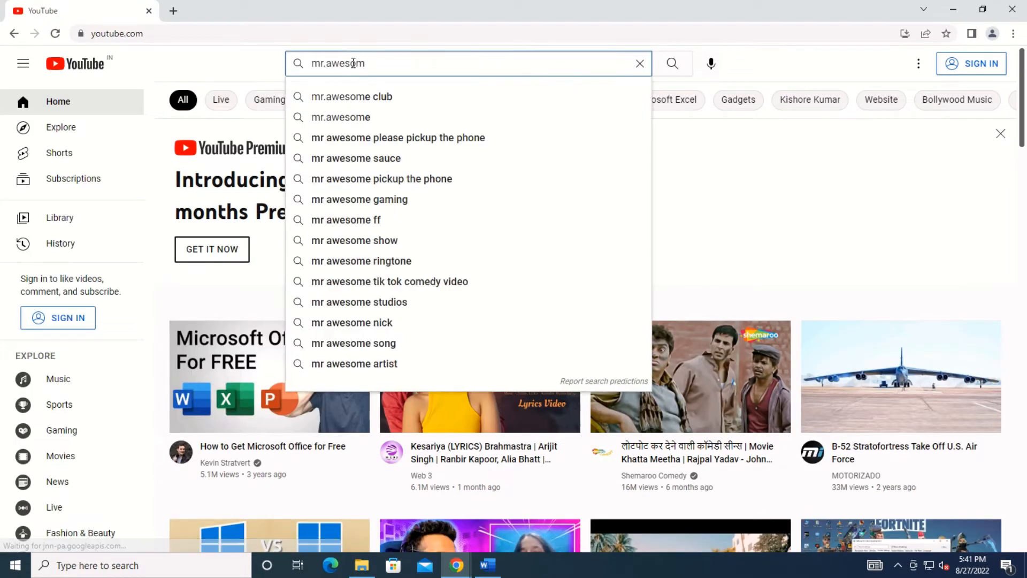
left_click(356, 98)
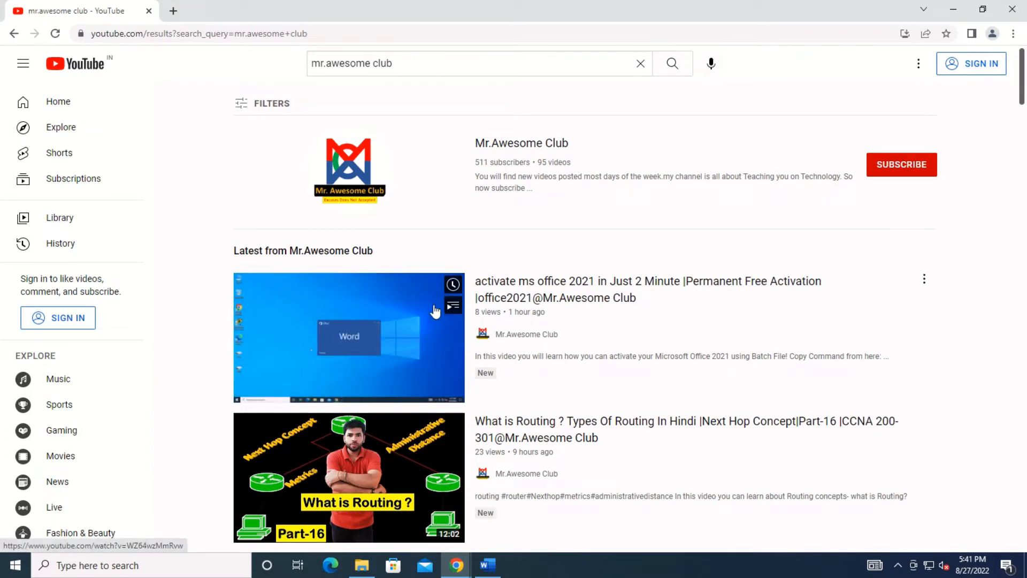
left_click(516, 281)
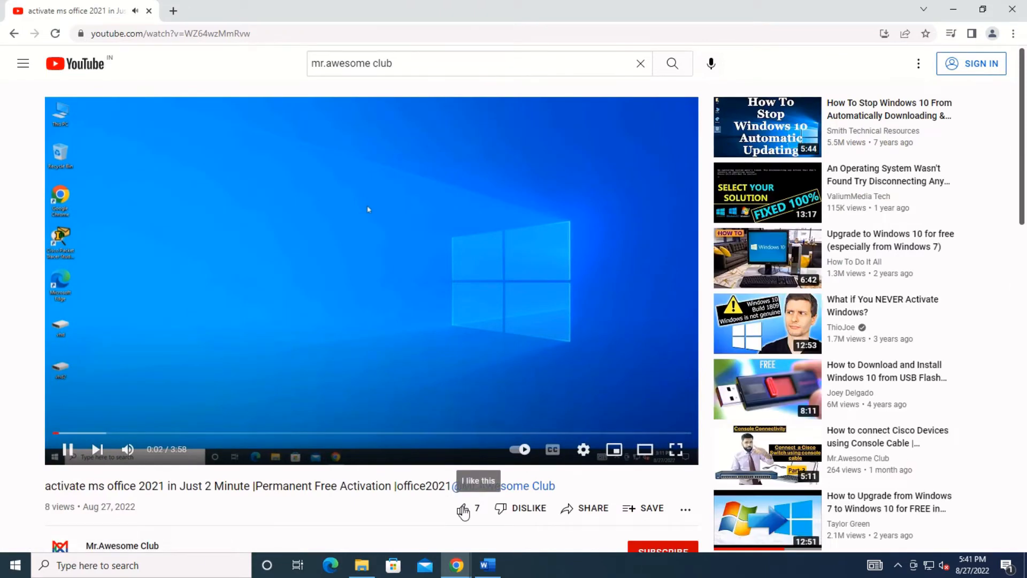
Copy the video's share link and minimize Chrome.
left_click(584, 514)
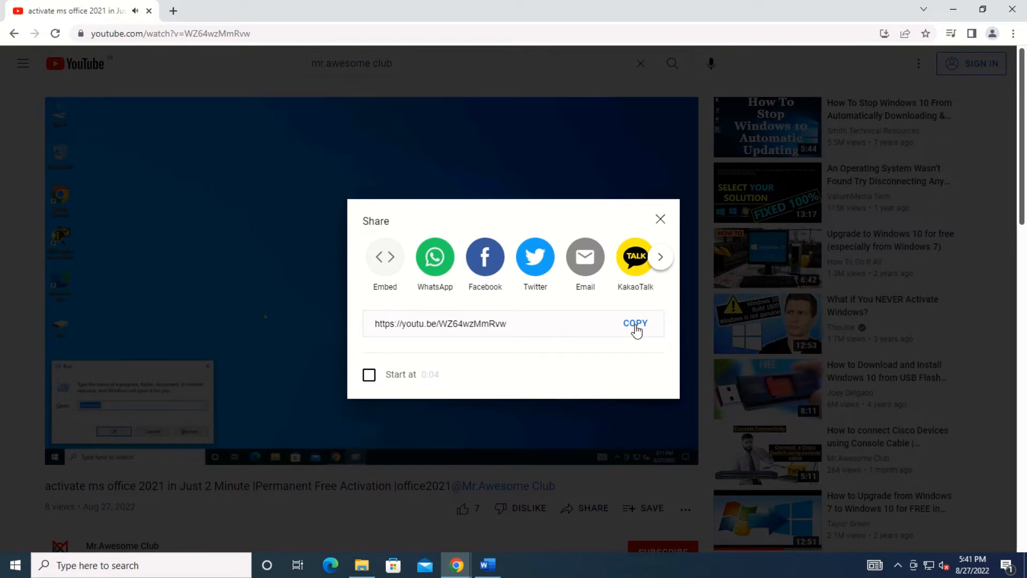
left_click(633, 326)
left_click(660, 219)
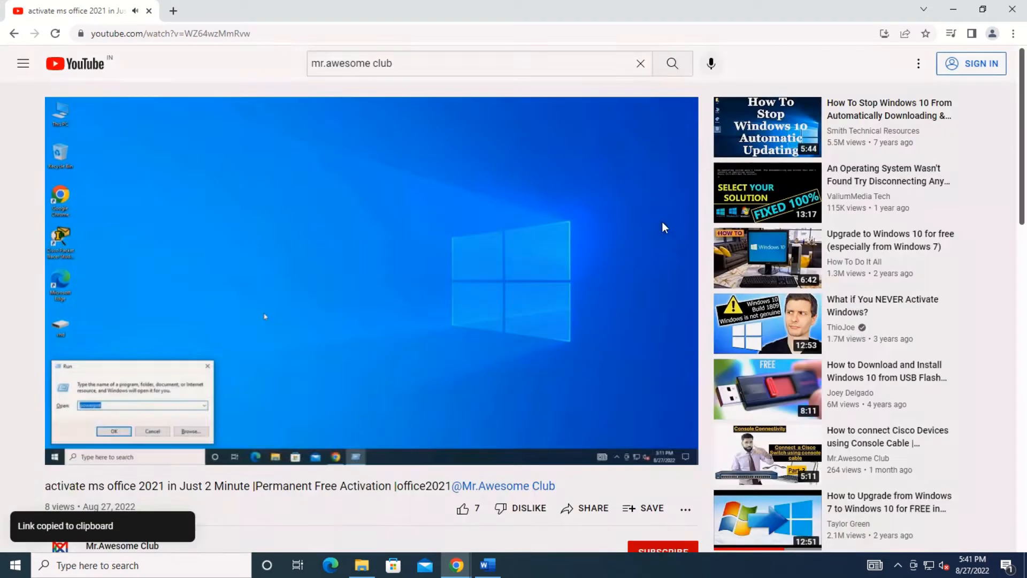
left_click(953, 9)
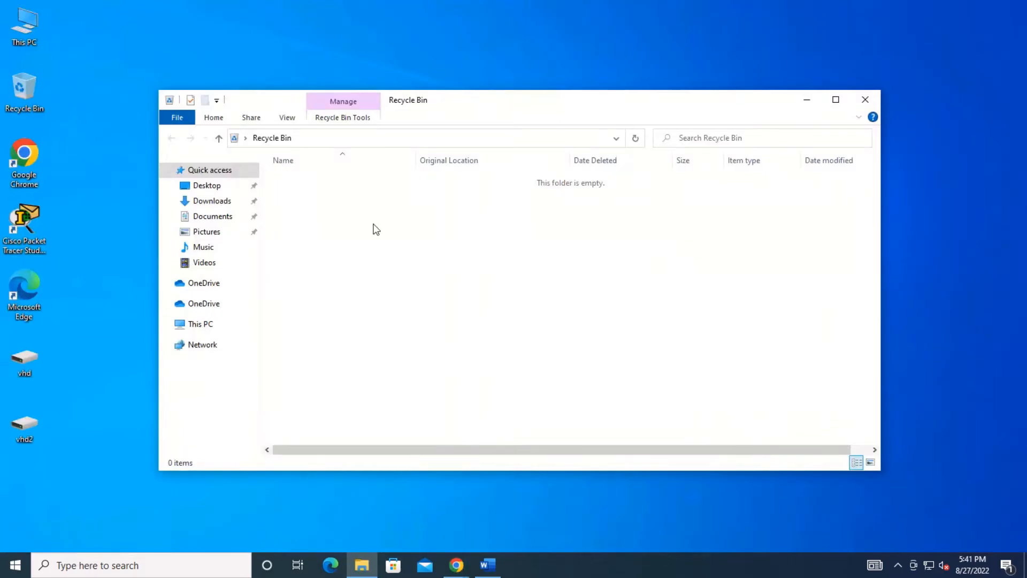
Embed the copied YouTube Office 2021 activation video link as an online video.
left_click(487, 565)
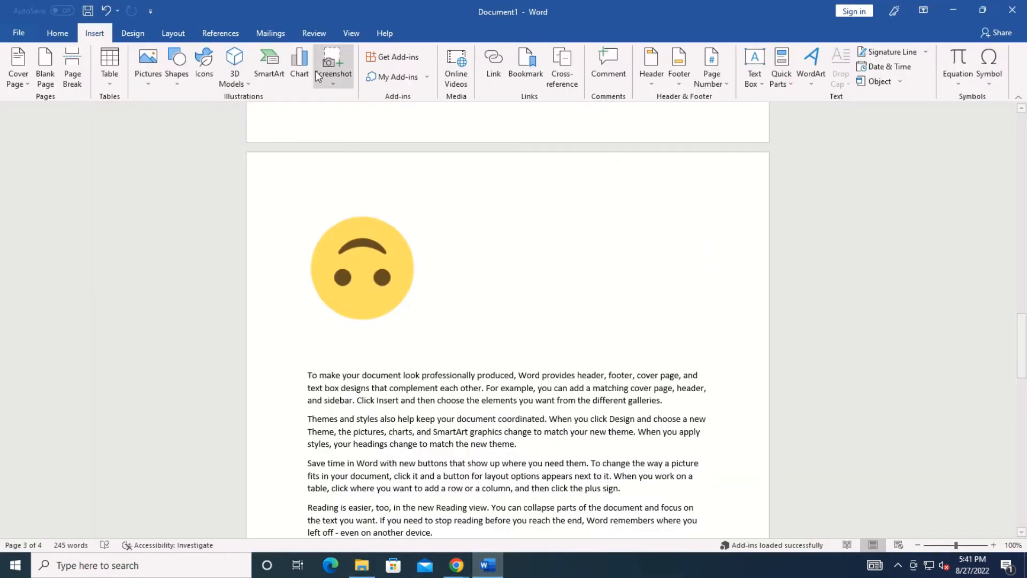
left_click(455, 74)
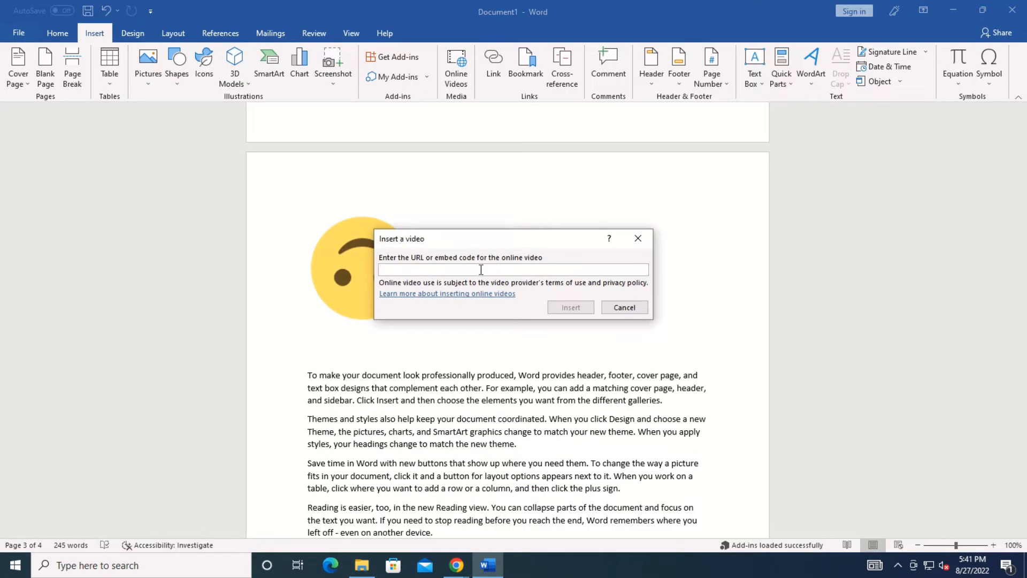
key("ctrl+v")
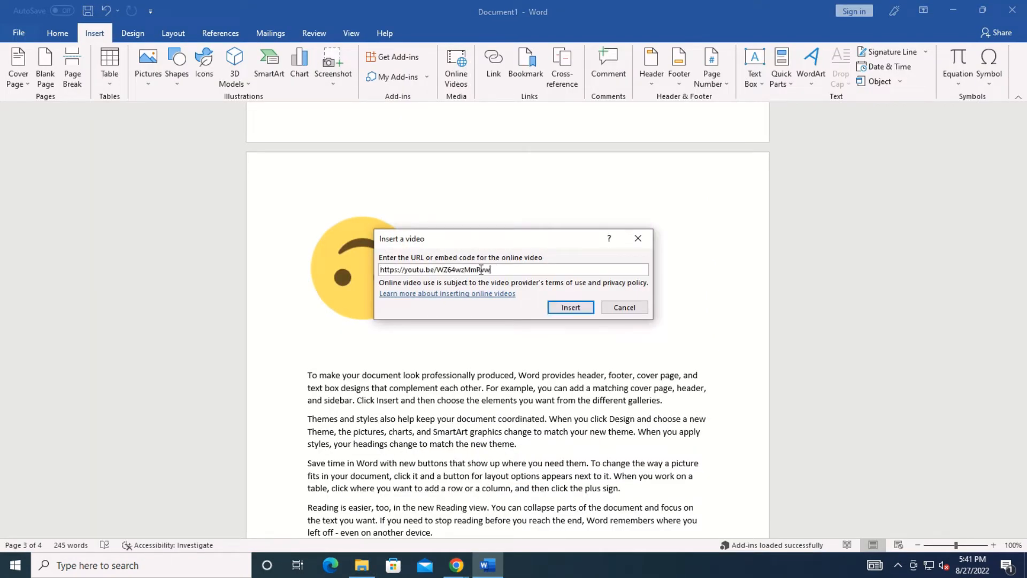
left_click(570, 307)
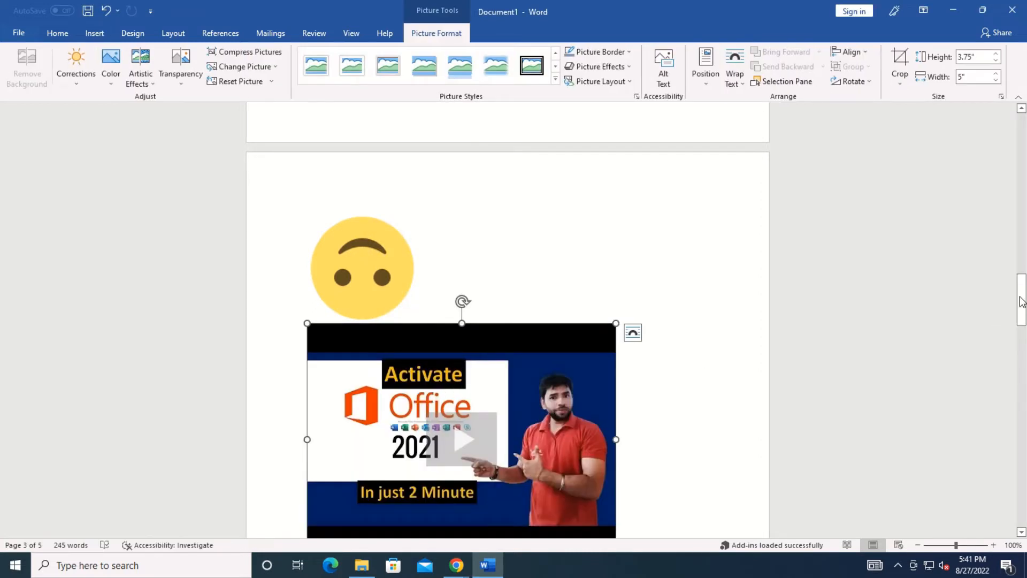
Play the embedded video and skip ahead to about 0:53.
left_click(452, 448)
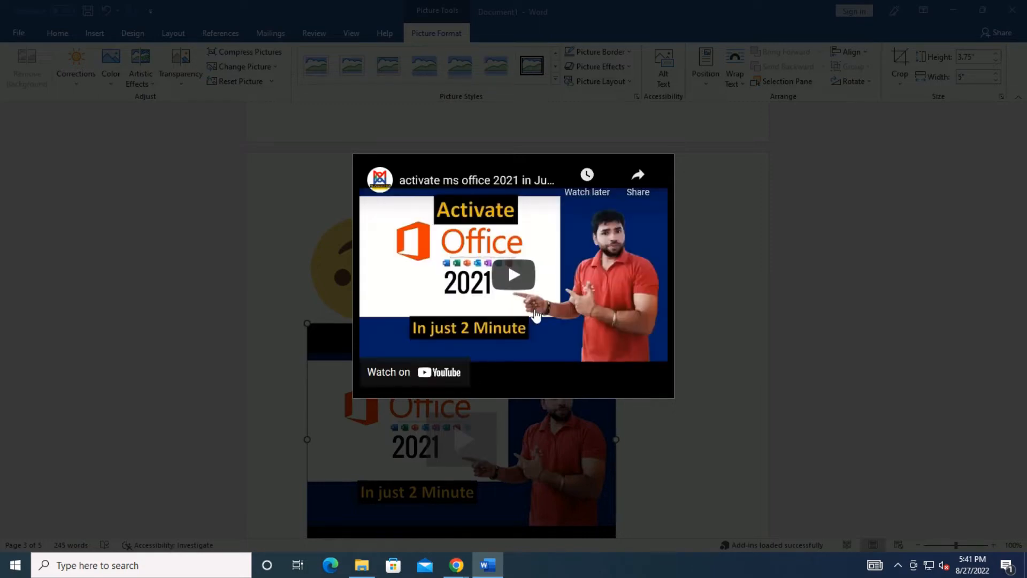
left_click(514, 276)
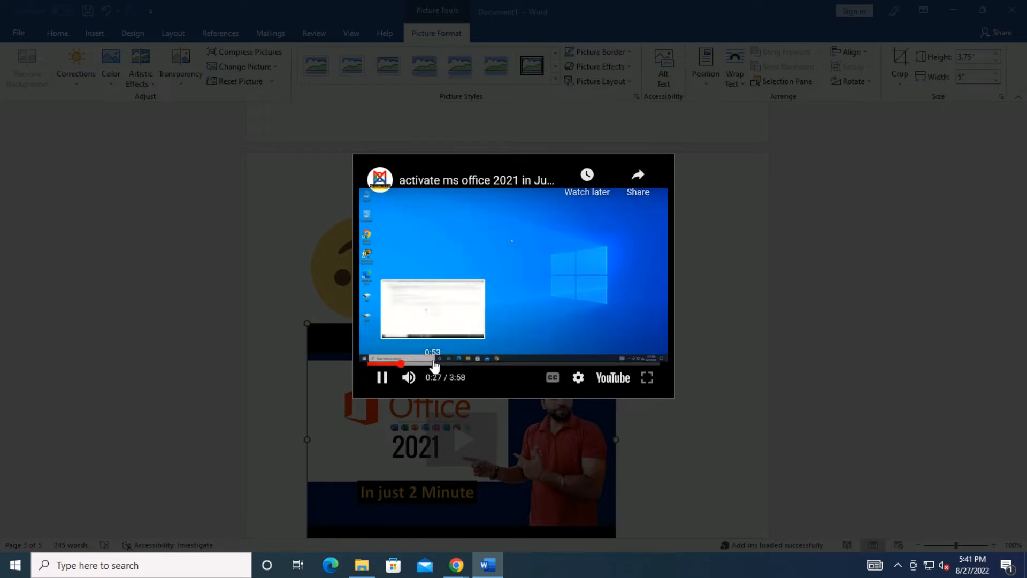
left_click(432, 363)
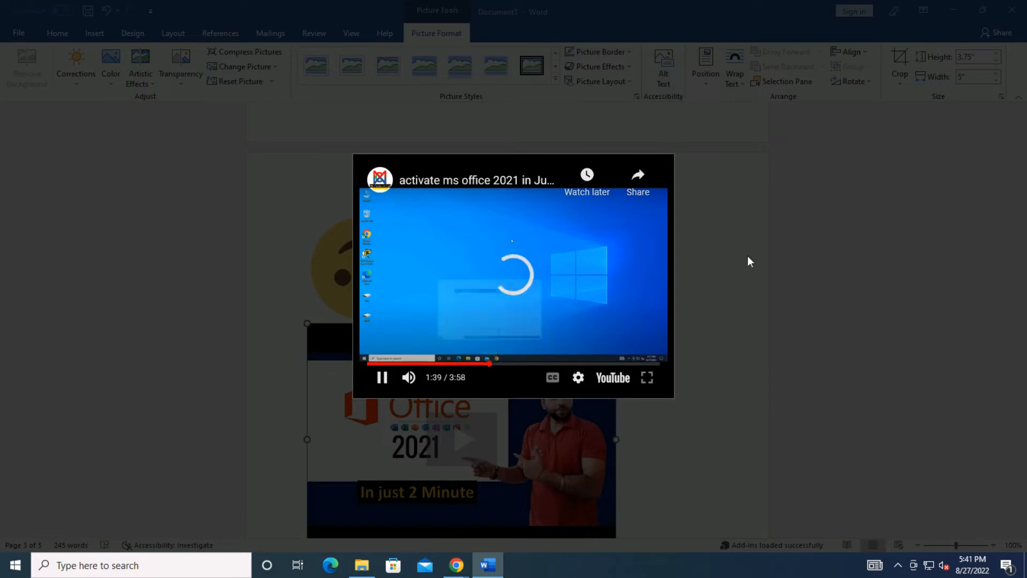
Skip the video to about 1:39, then undo the online video insertion.
left_click(760, 262)
key("ctrl+z")
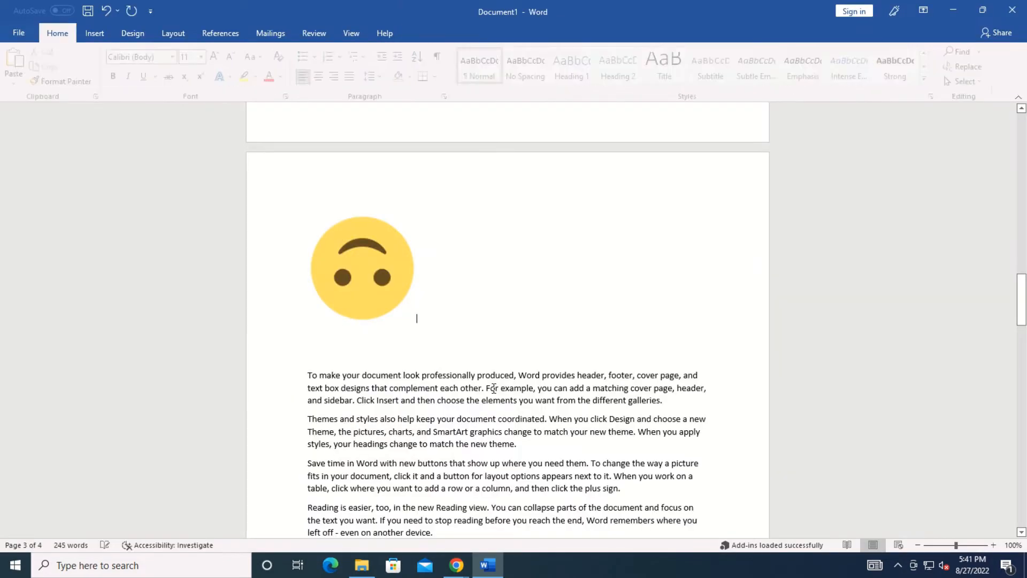
left_click(95, 33)
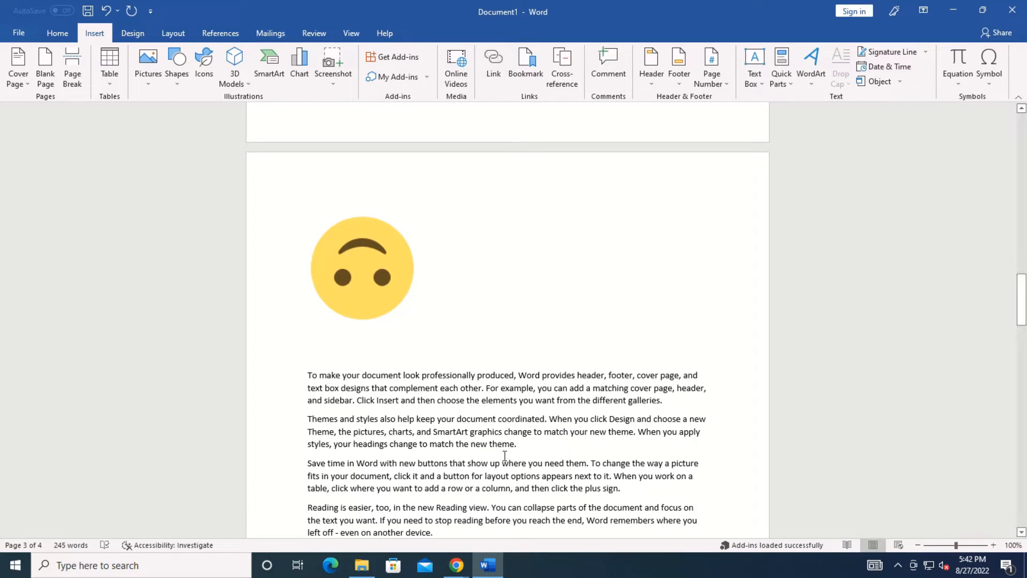
Delete the yellow emoji picture from the page.
left_click(372, 306)
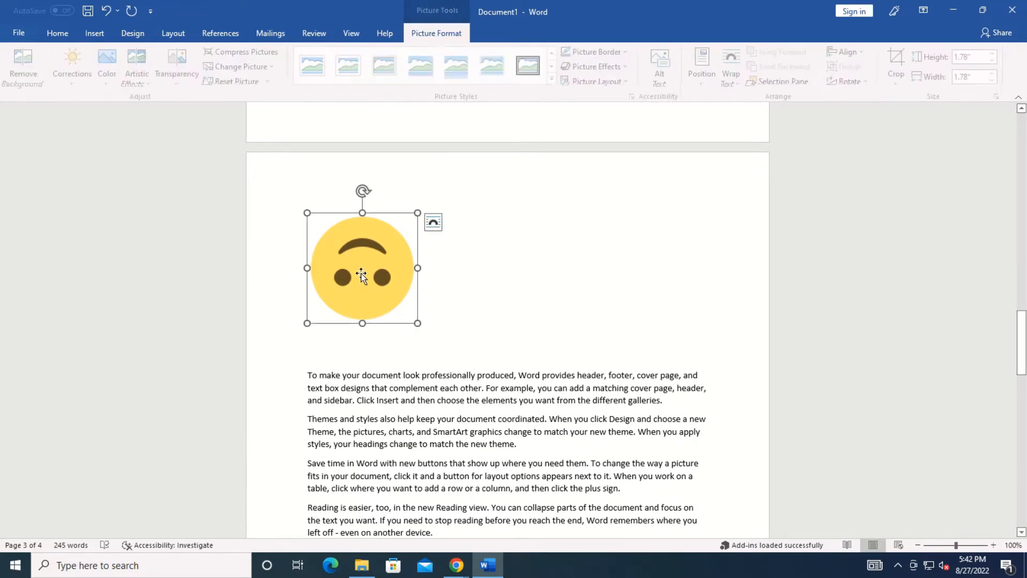
key("Delete")
scroll(362, 271, "up", 5)
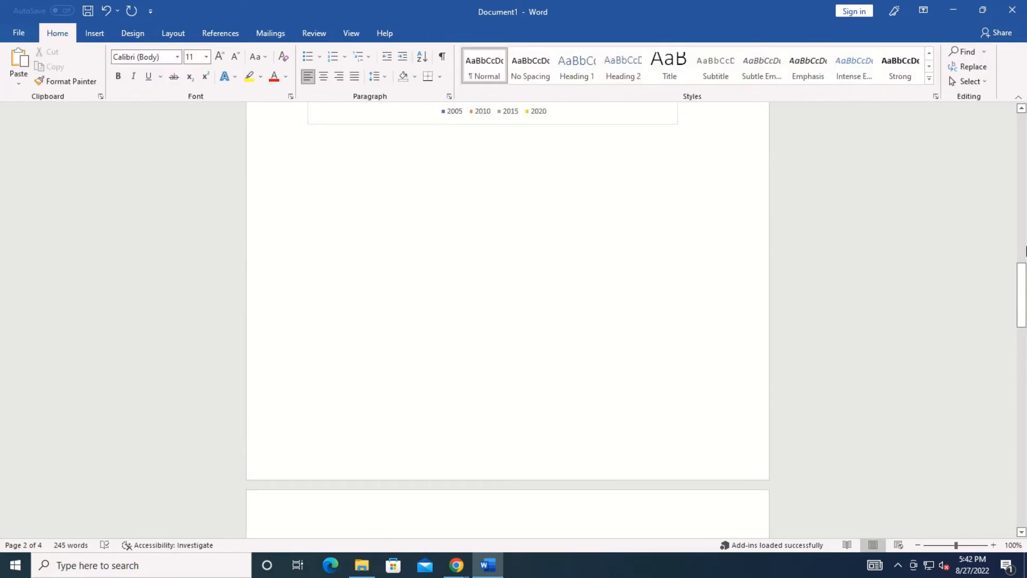
left_click_drag(1021, 266, 1016, 350)
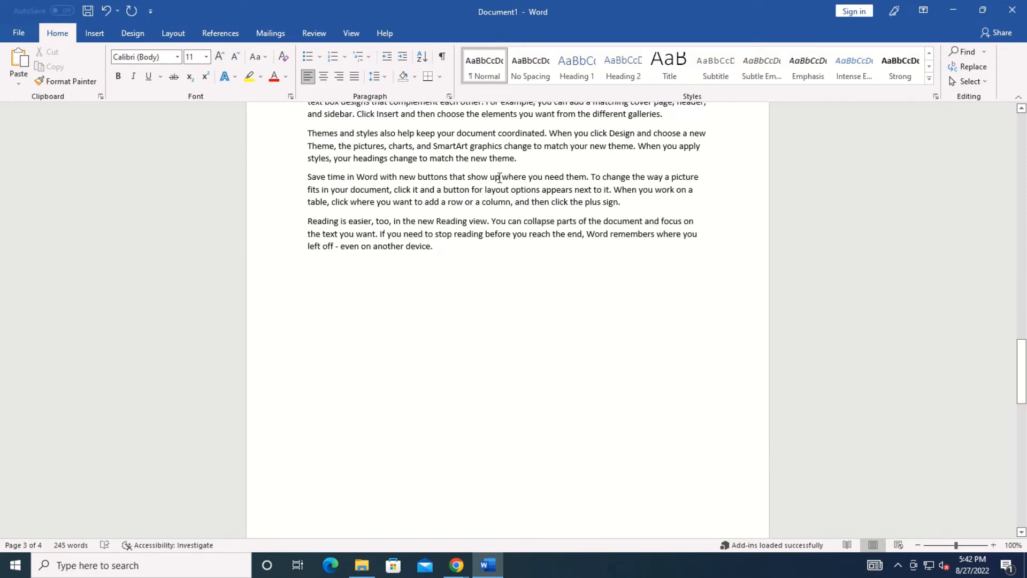
left_click(95, 36)
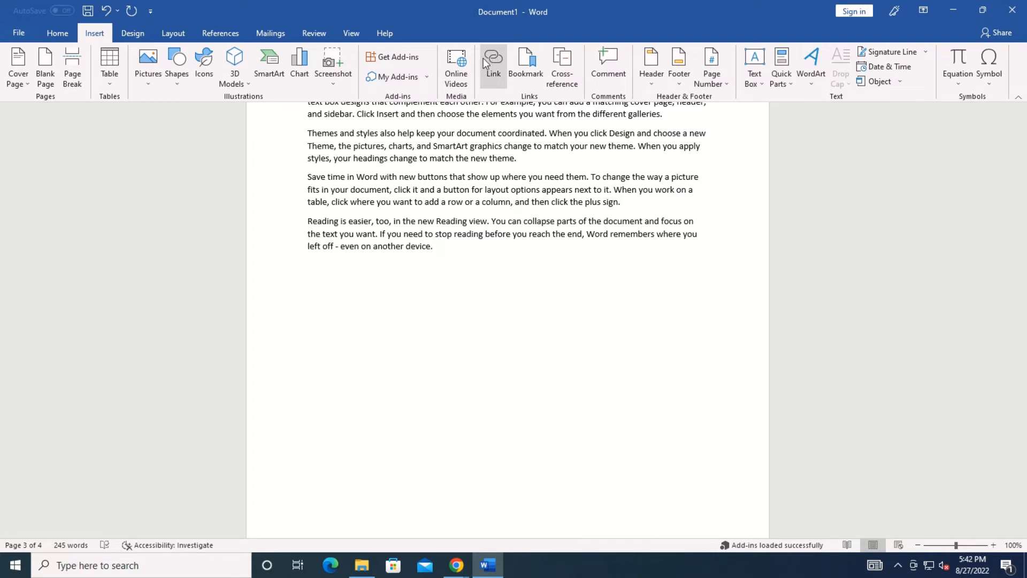
left_click(484, 59)
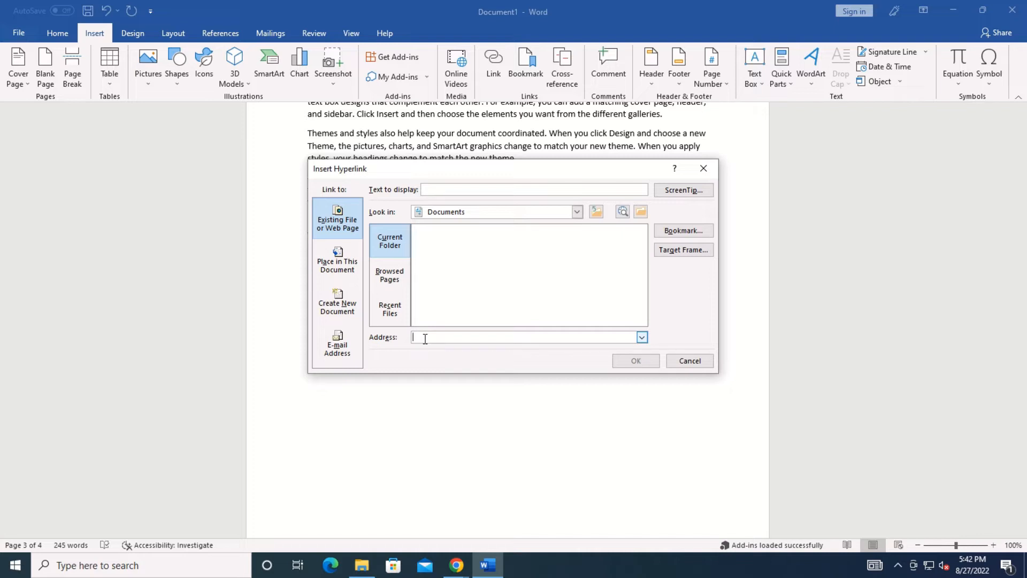
type("http://www.")
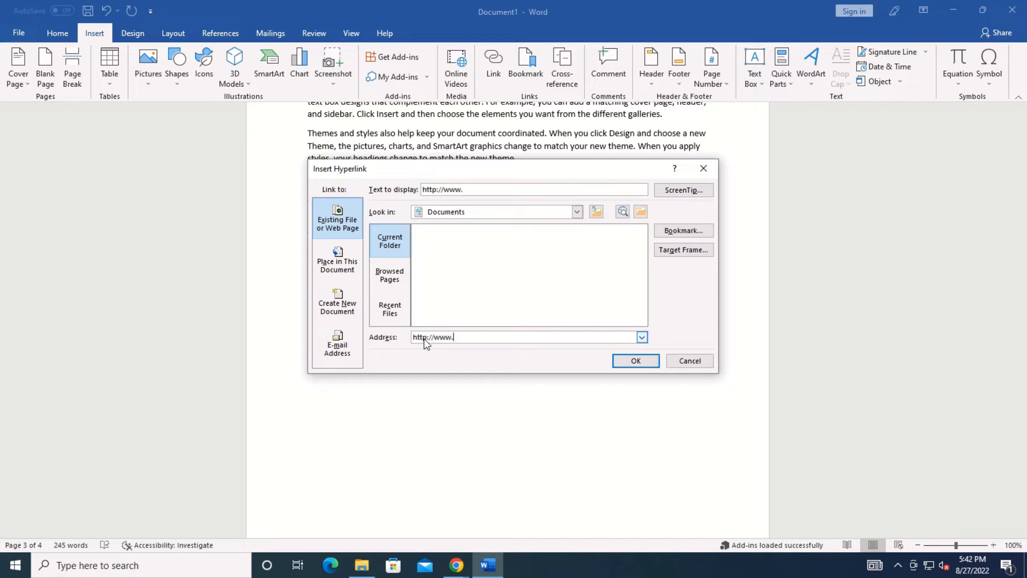
type("google.co")
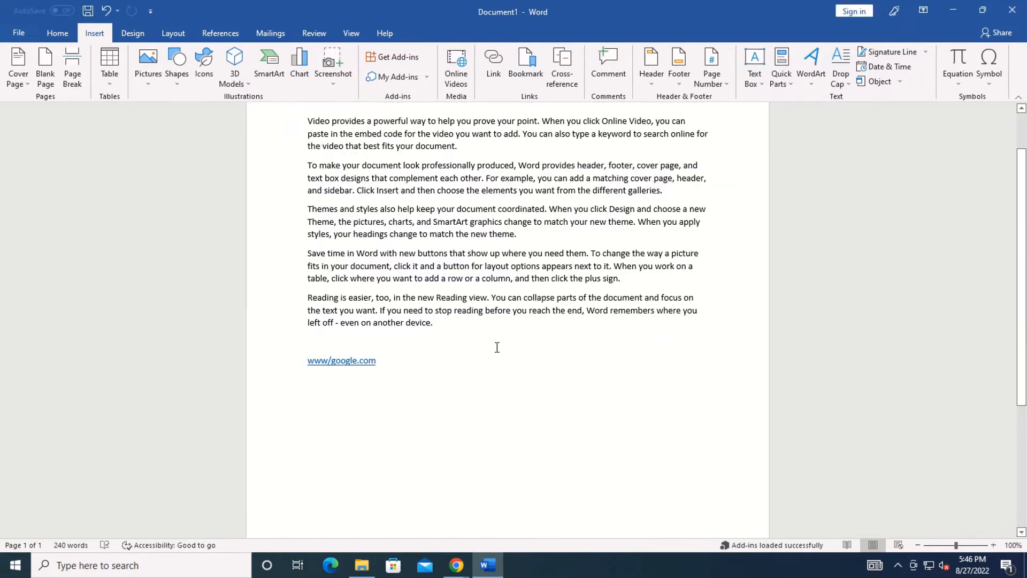
left_click(298, 362)
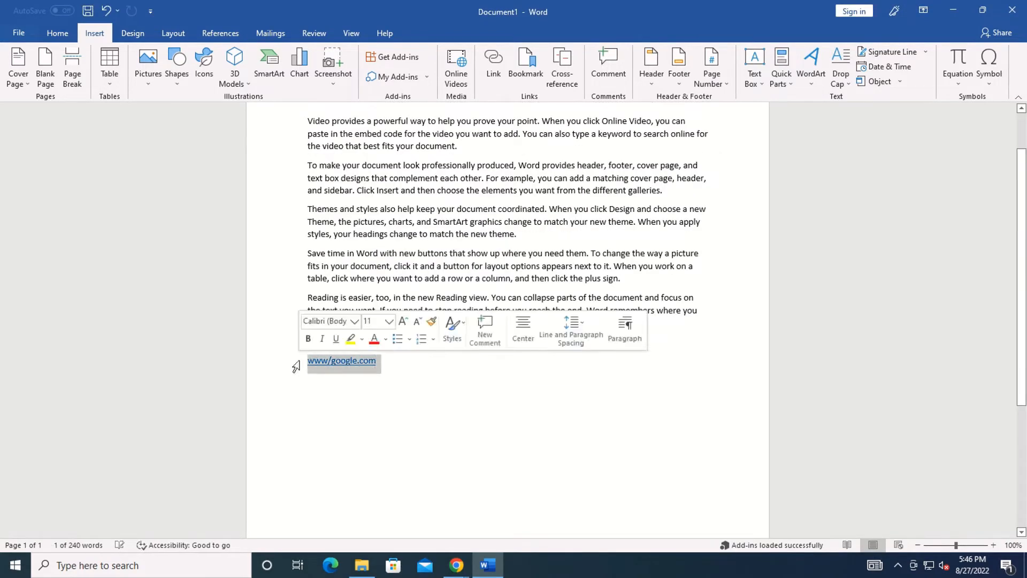
left_click(475, 420)
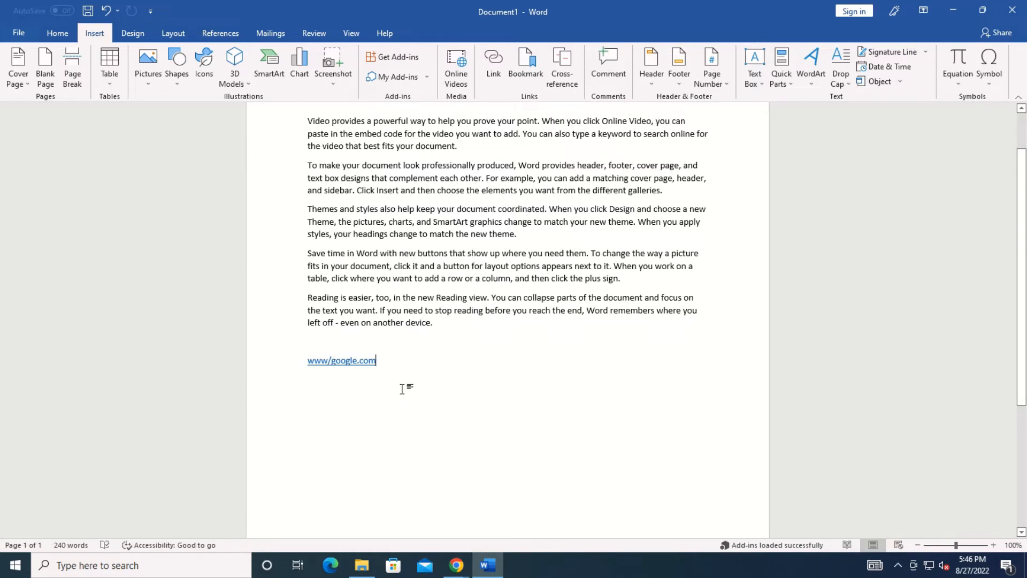
Test the www/google.com link, dismiss the invalid-address error, and delete the link.
left_click(343, 361, "ctrl")
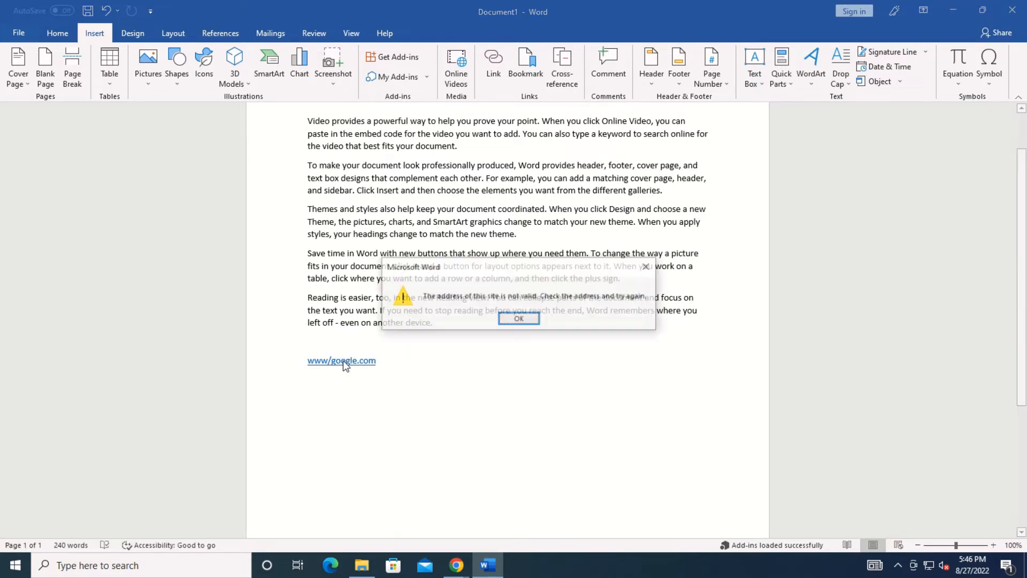
left_click(518, 320)
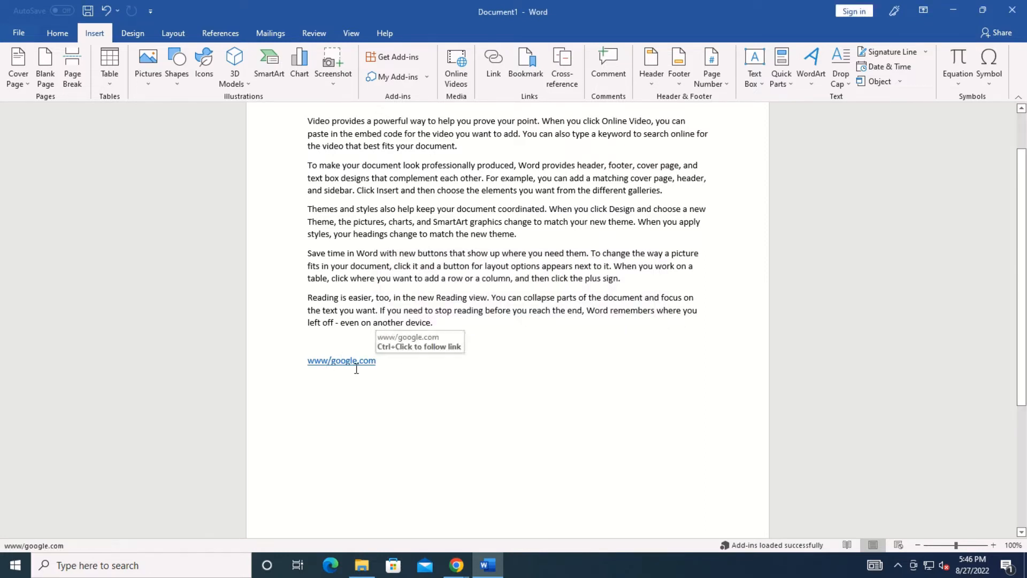
left_click(332, 362)
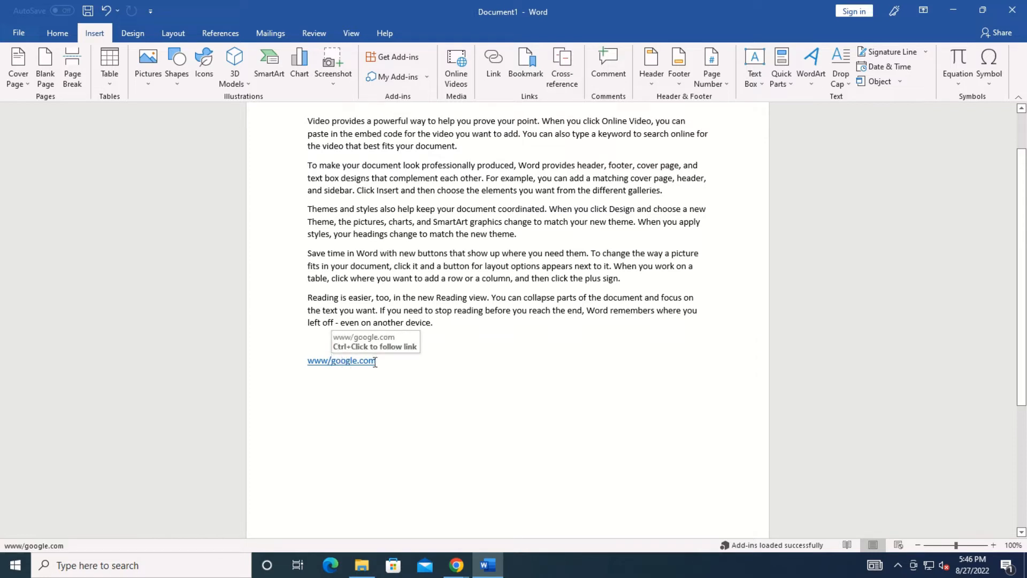
left_click_drag(380, 362, 284, 357)
key("Delete")
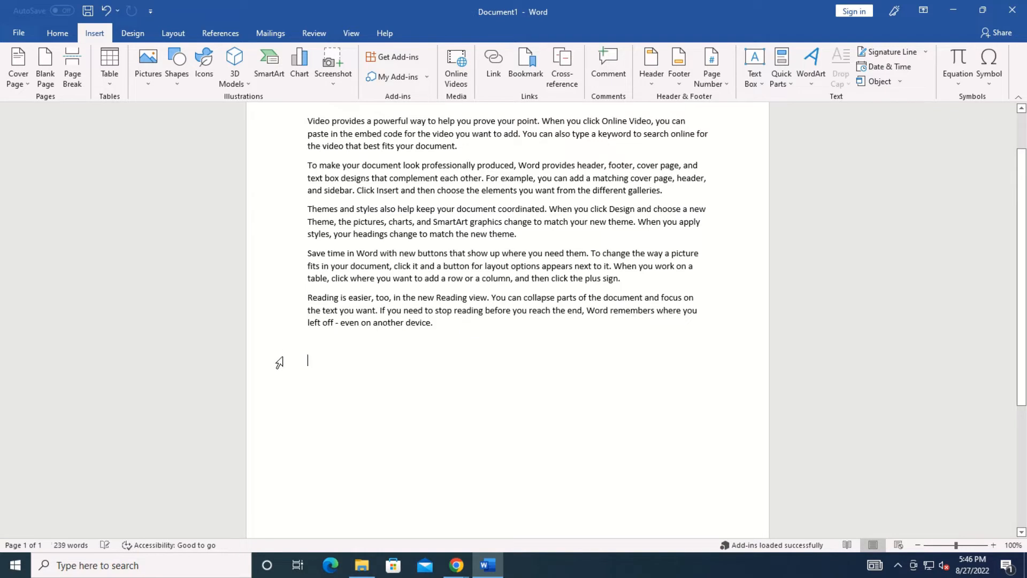
left_click(491, 56)
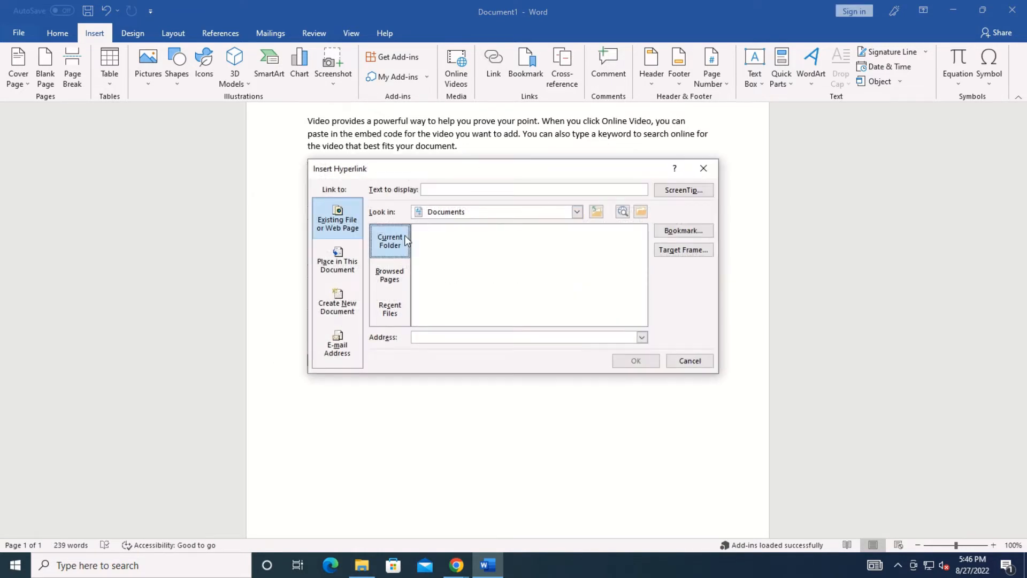
left_click(433, 333)
type("www.google.com")
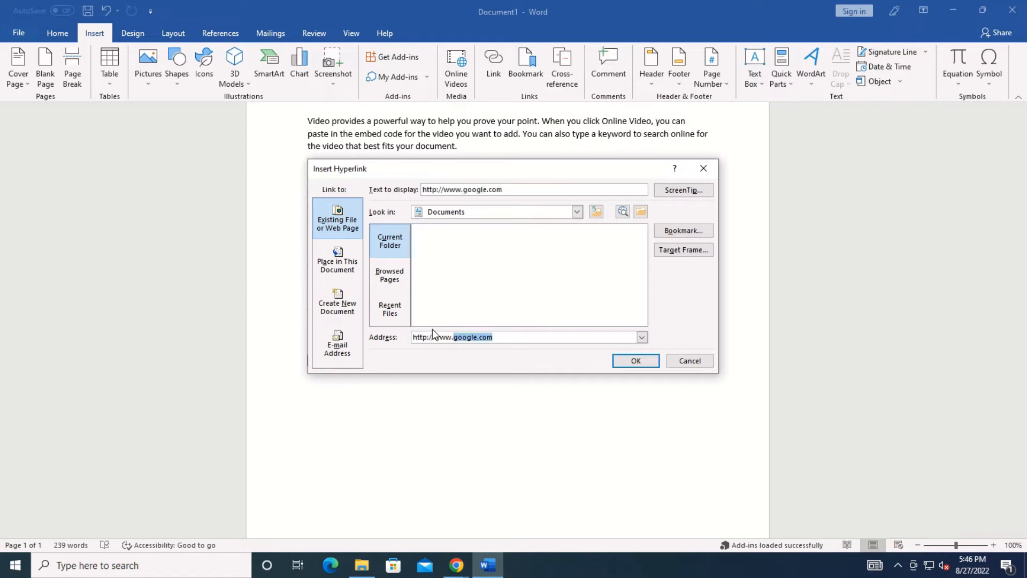
key("End")
key("Return")
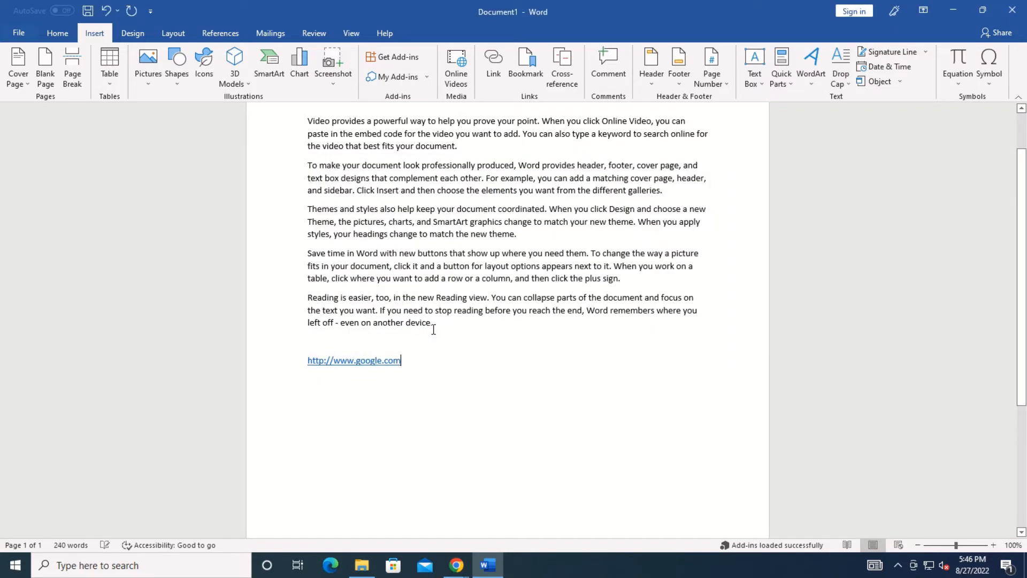
Open the link in Google Chrome, then minimize Chrome back to the document.
left_click(369, 361, "ctrl")
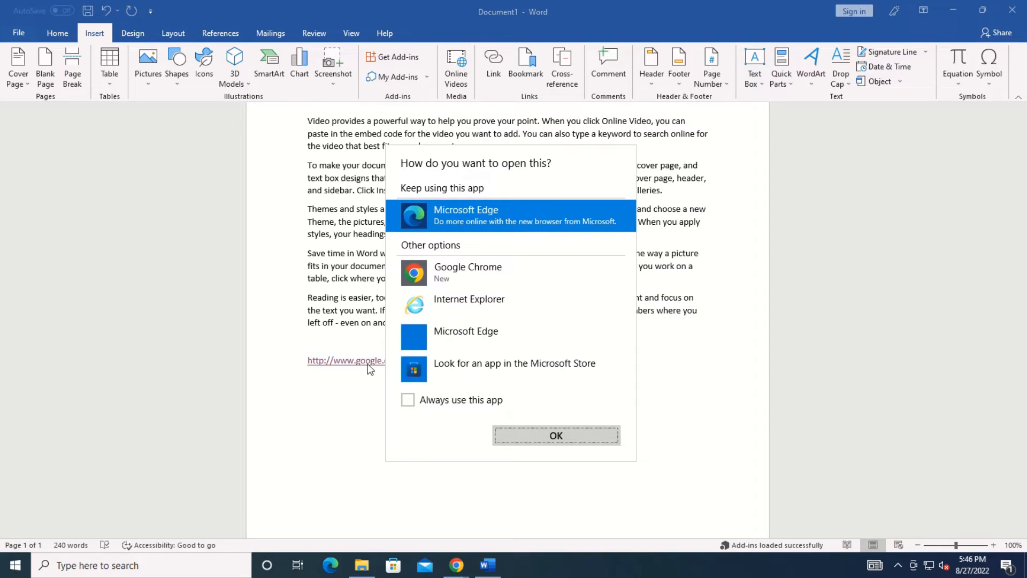
left_click(481, 277)
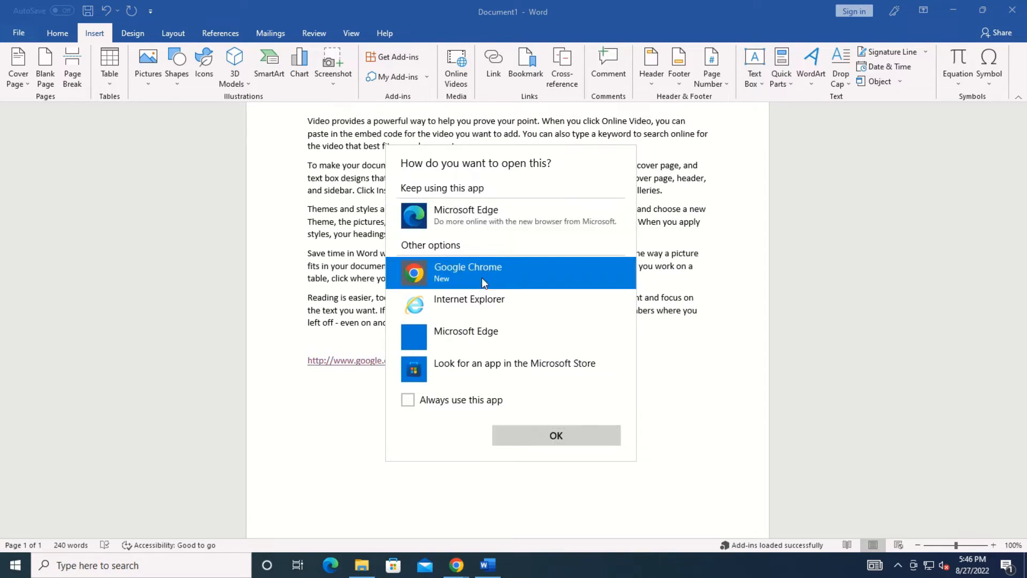
left_click(564, 435)
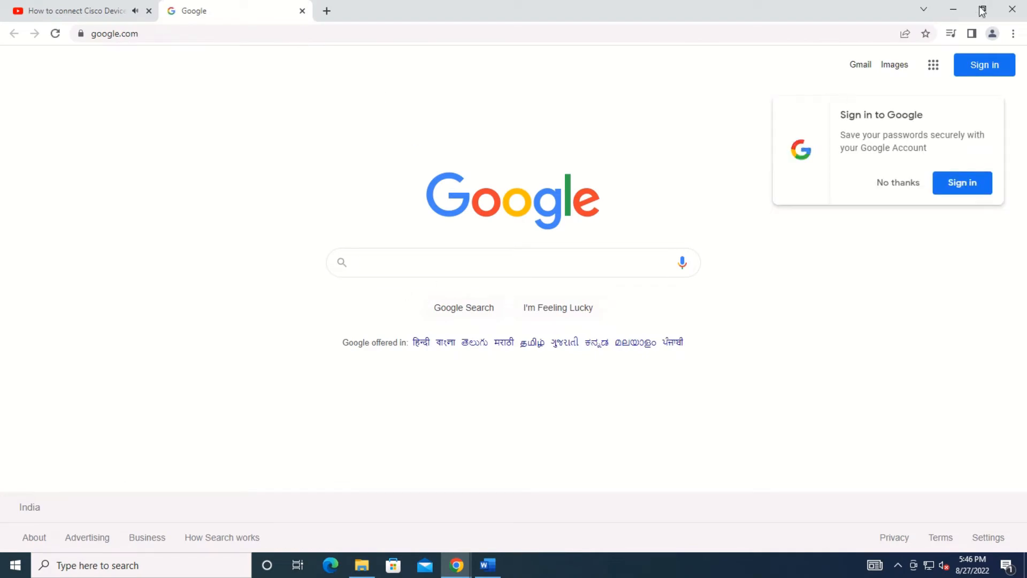
left_click(955, 11)
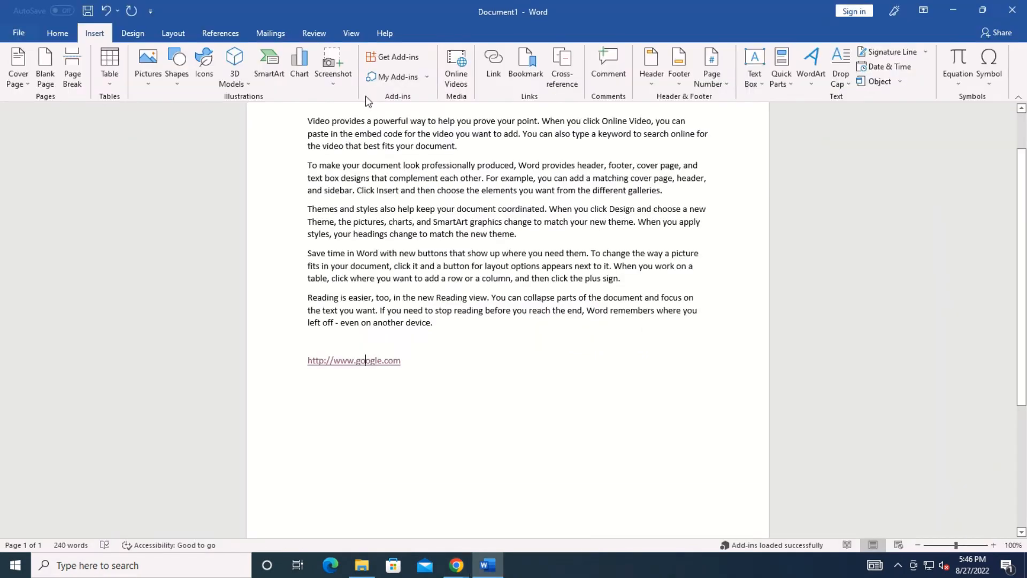
left_click(493, 64)
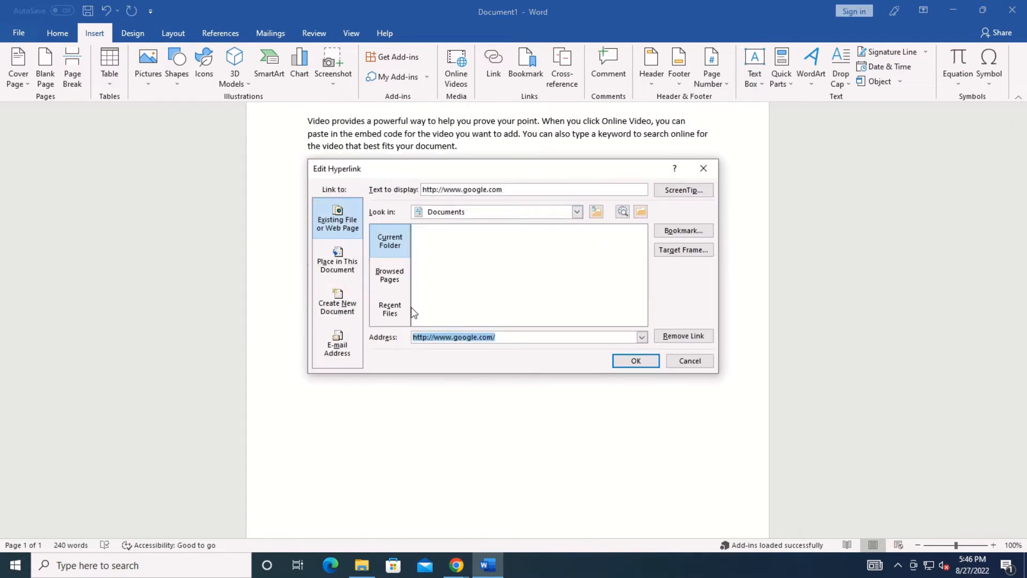
left_click(577, 212)
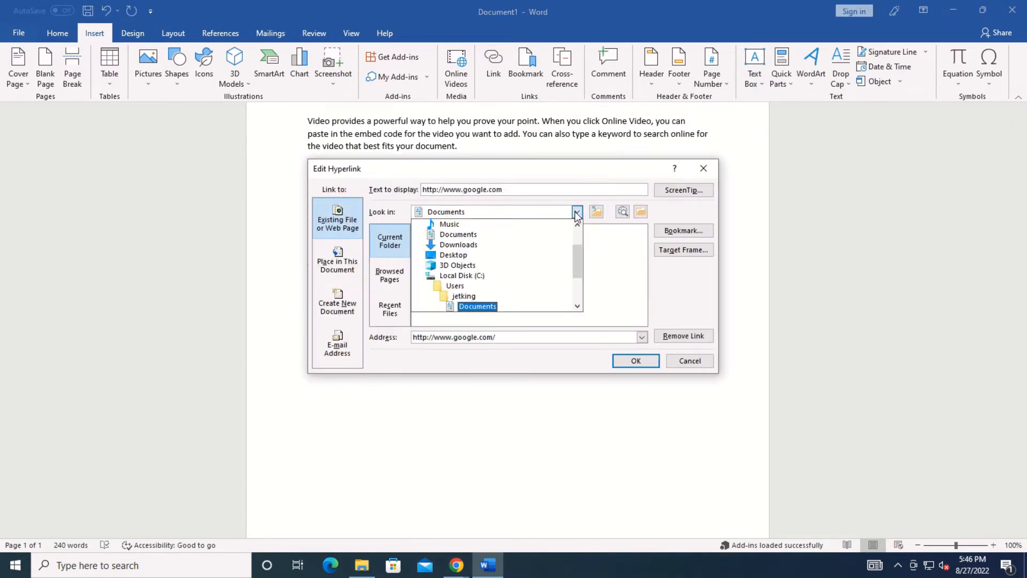
left_click(456, 285)
double_click(442, 231)
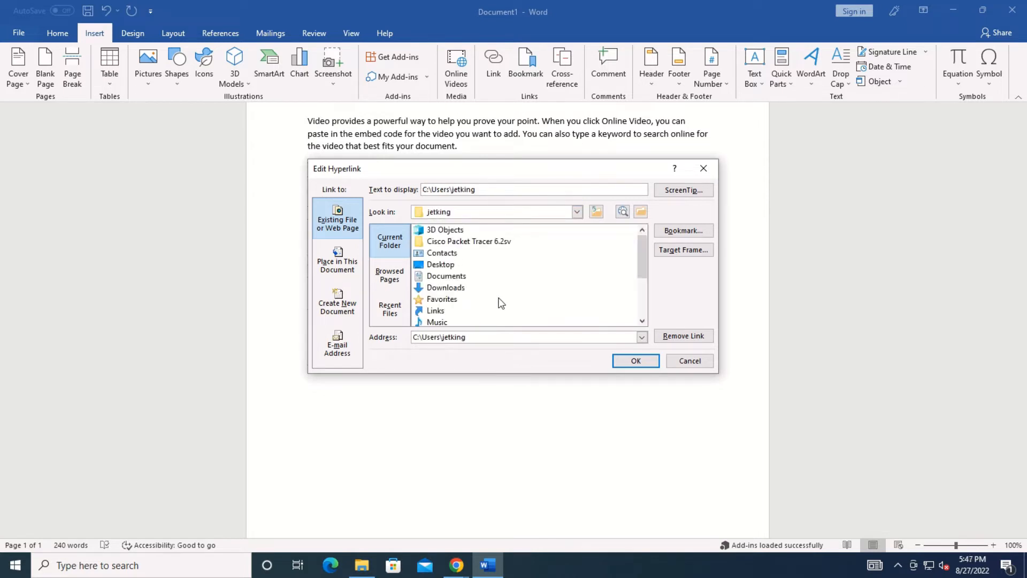
double_click(444, 264)
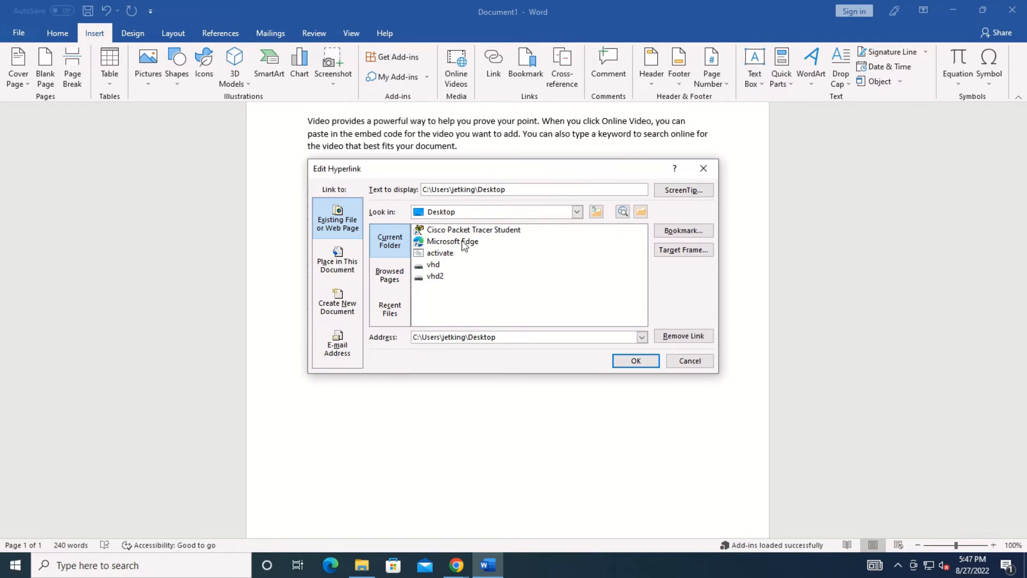
left_click(461, 241)
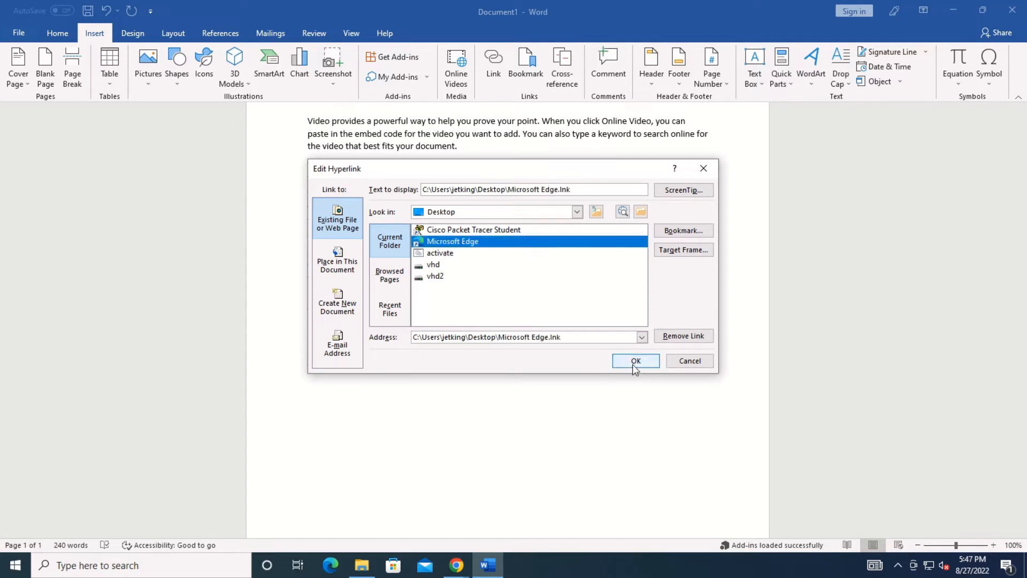
left_click(631, 361)
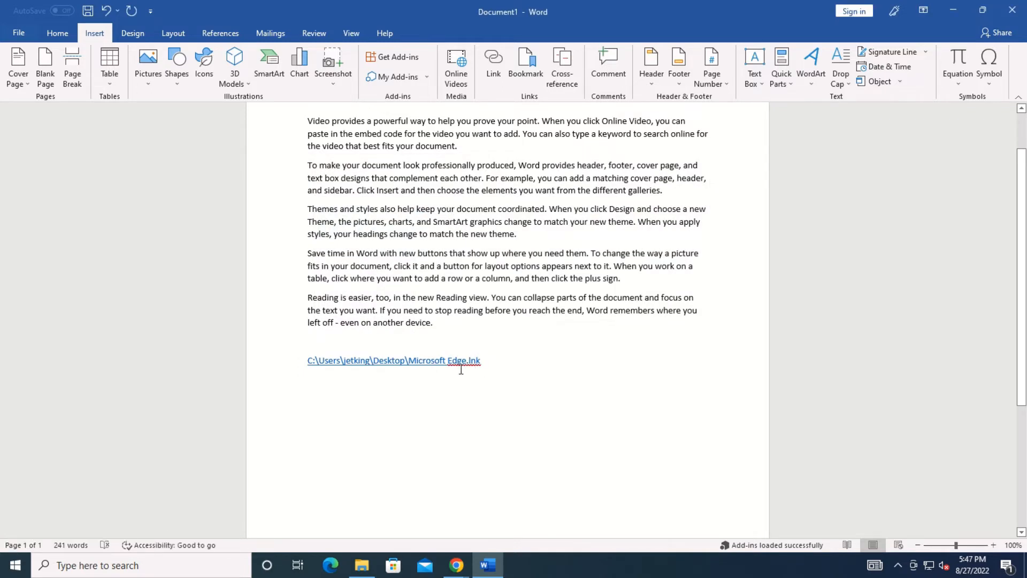
triple_click(408, 363)
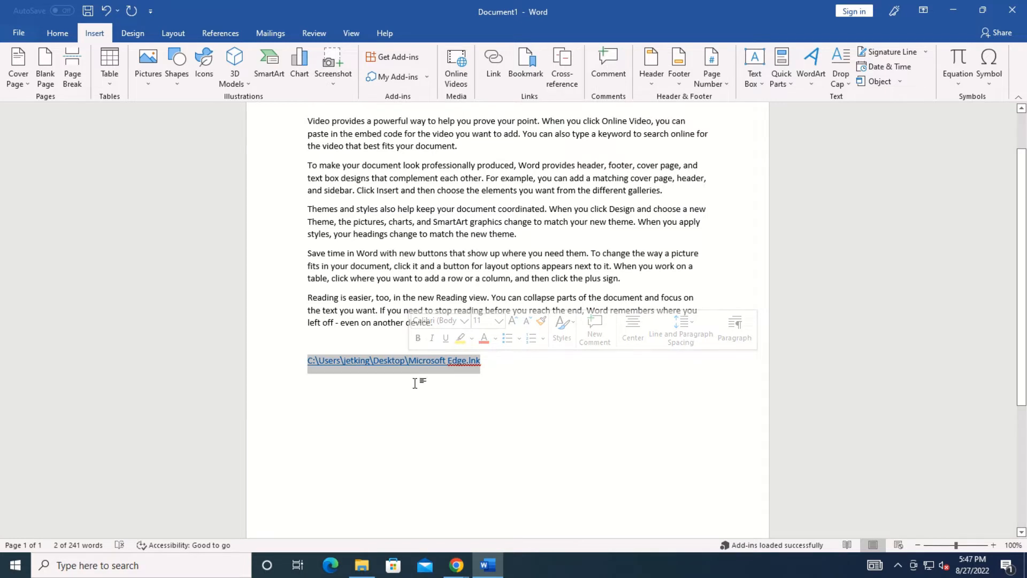
left_click(397, 361, "ctrl")
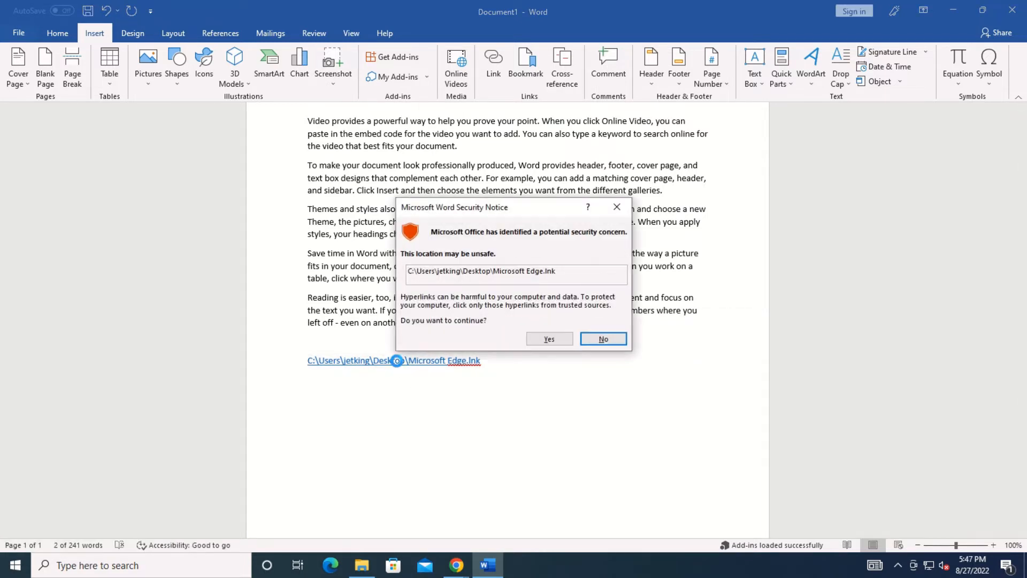
left_click(550, 338)
left_click(554, 357)
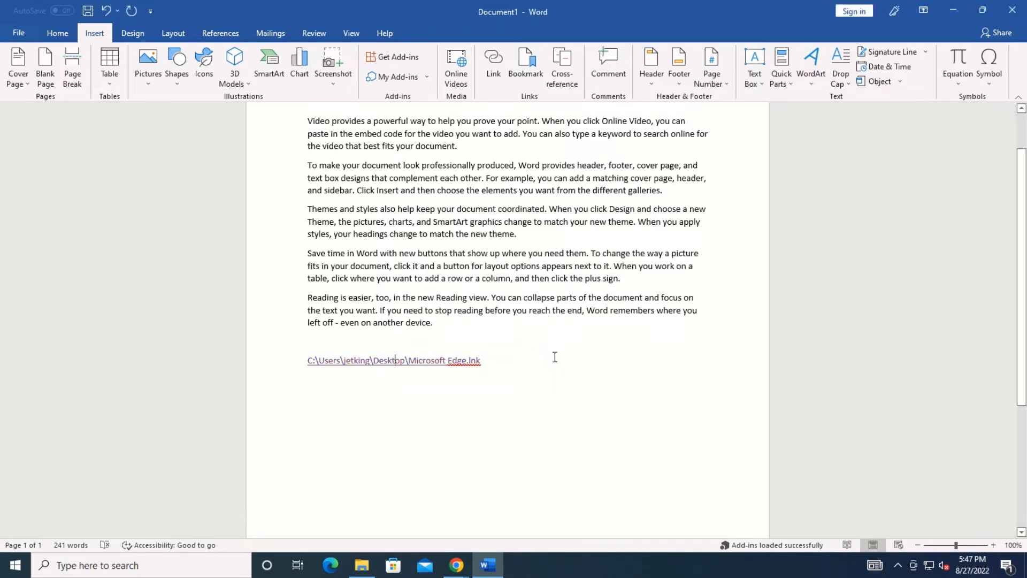
left_click(433, 361, "ctrl")
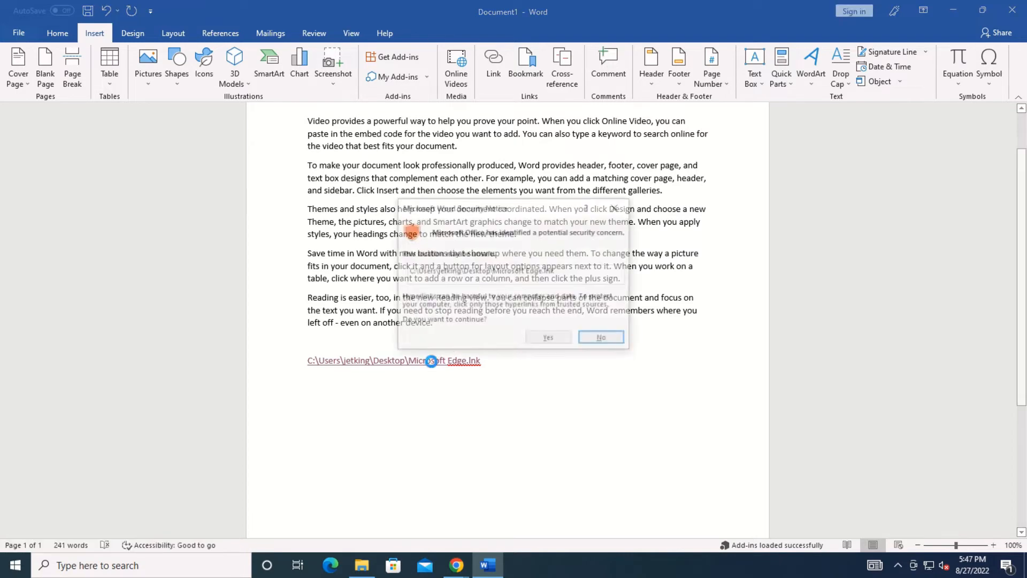
left_click(543, 339)
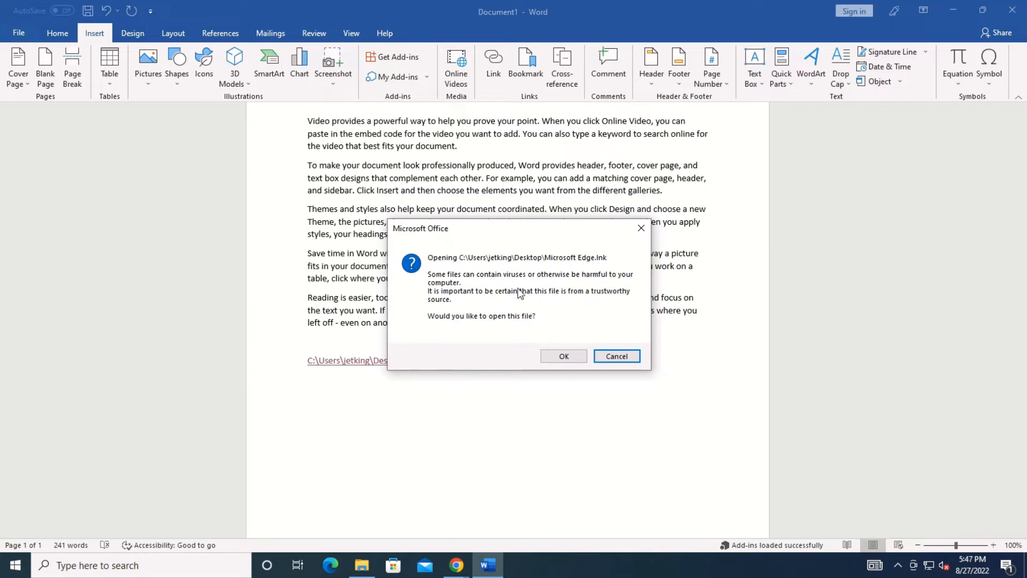
left_click(560, 353)
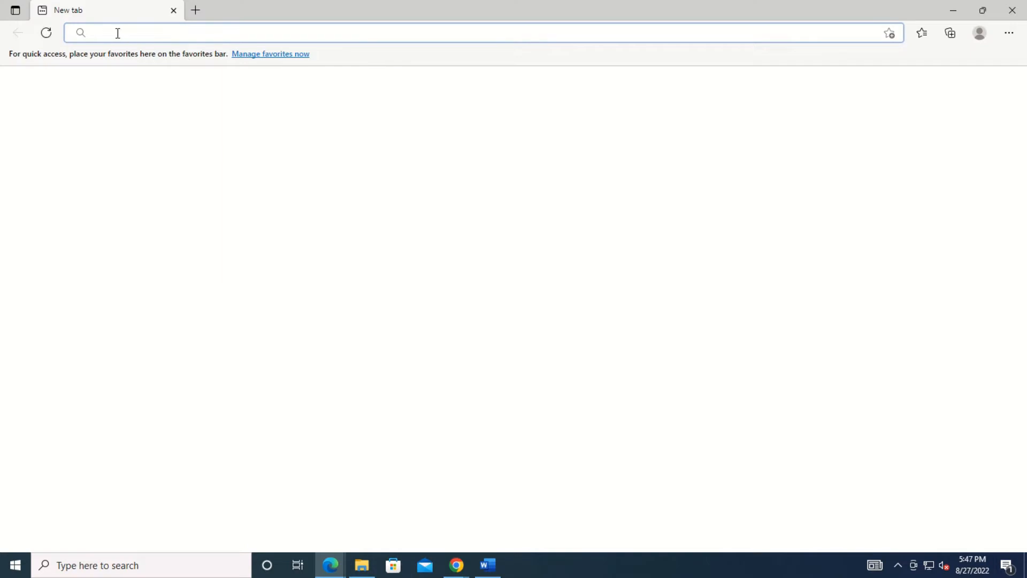
left_click(117, 33)
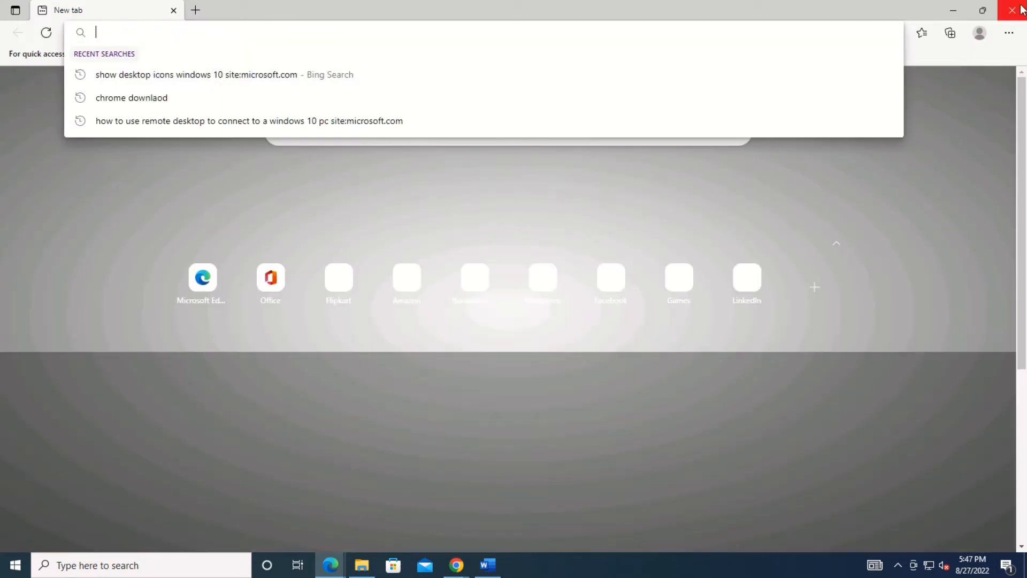
left_click(1021, 9)
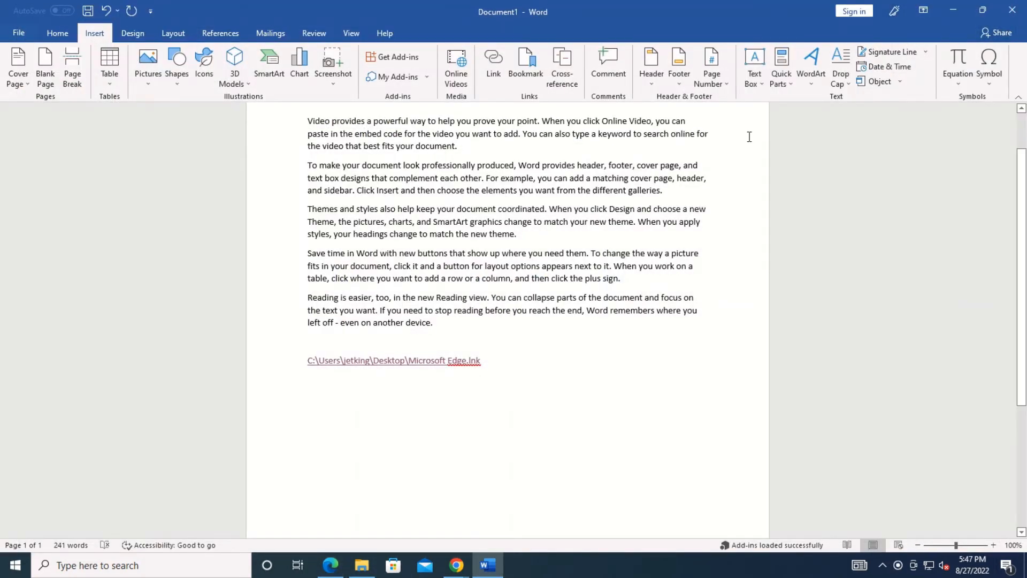
Delete the Edge link path text.
left_click_drag(480, 360, 236, 374)
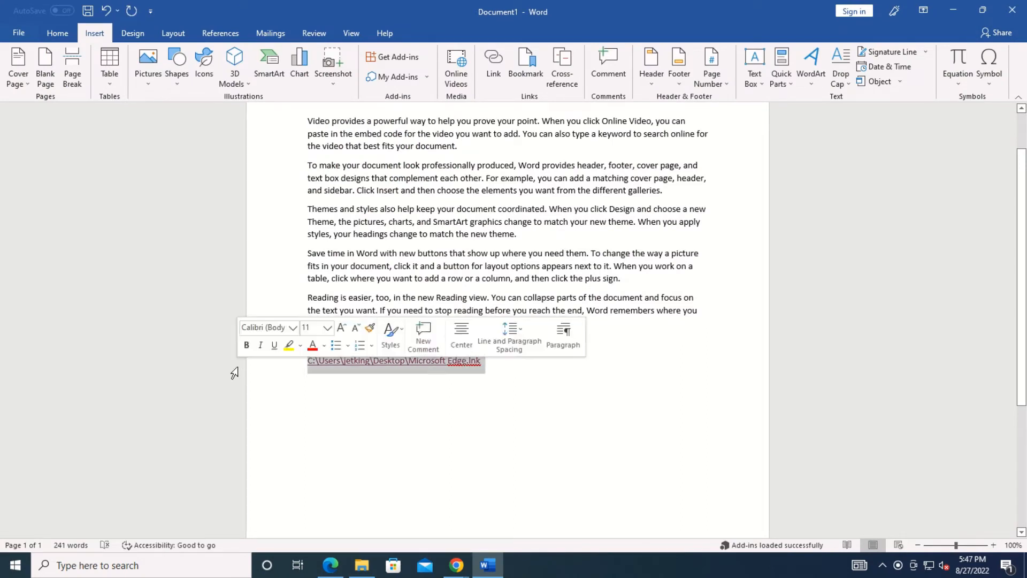
key("BackSpace")
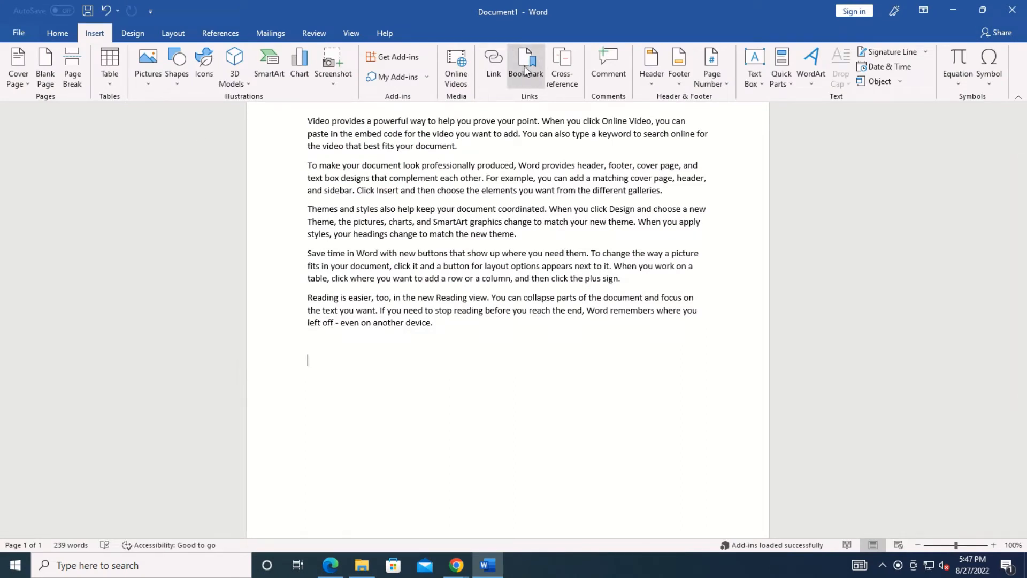
scroll(522, 253, "up", 2)
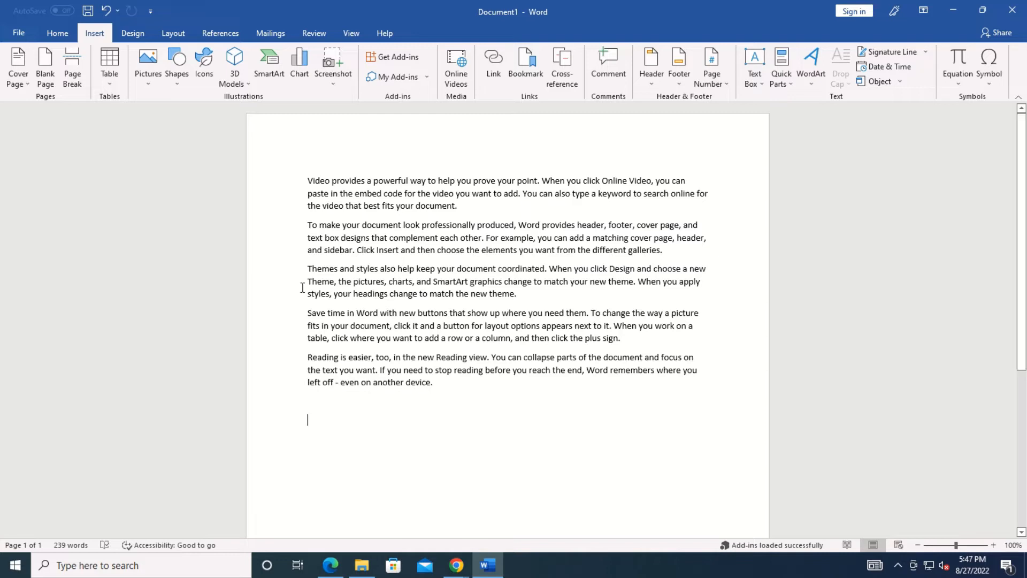
Bookmark the word 'graphics' under the name imp.
left_click_drag(504, 279, 473, 286)
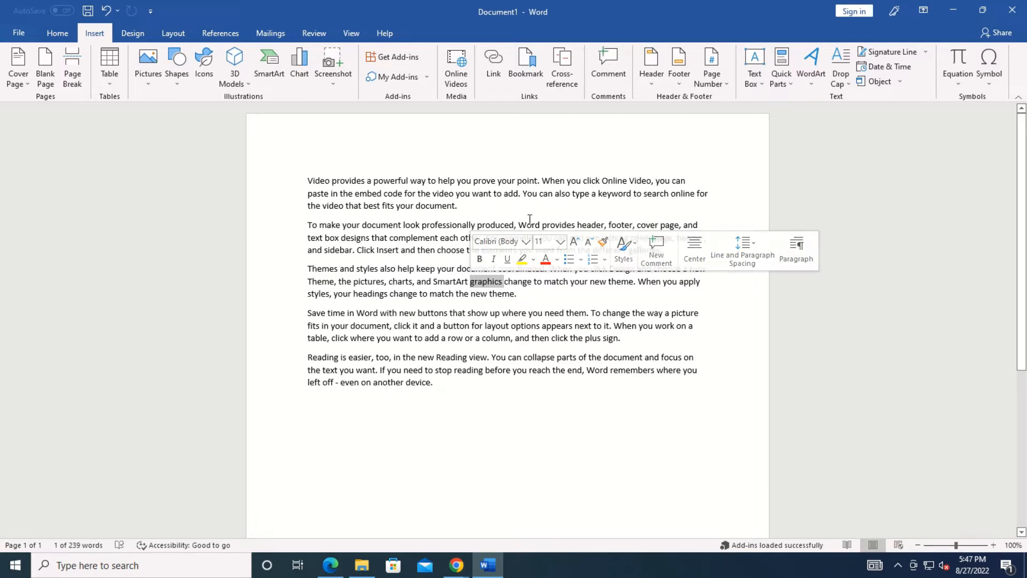
left_click(528, 67)
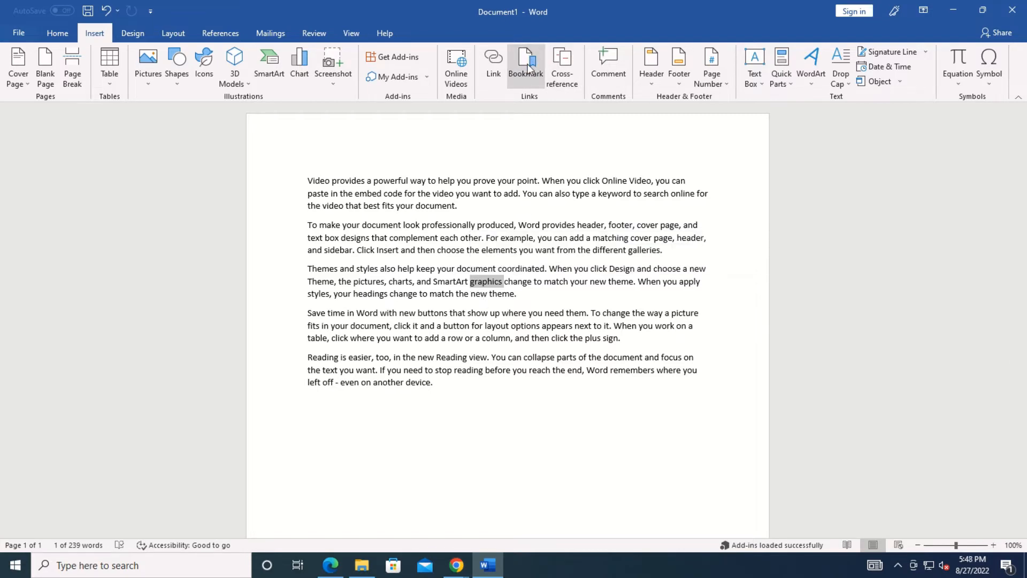
type("imp")
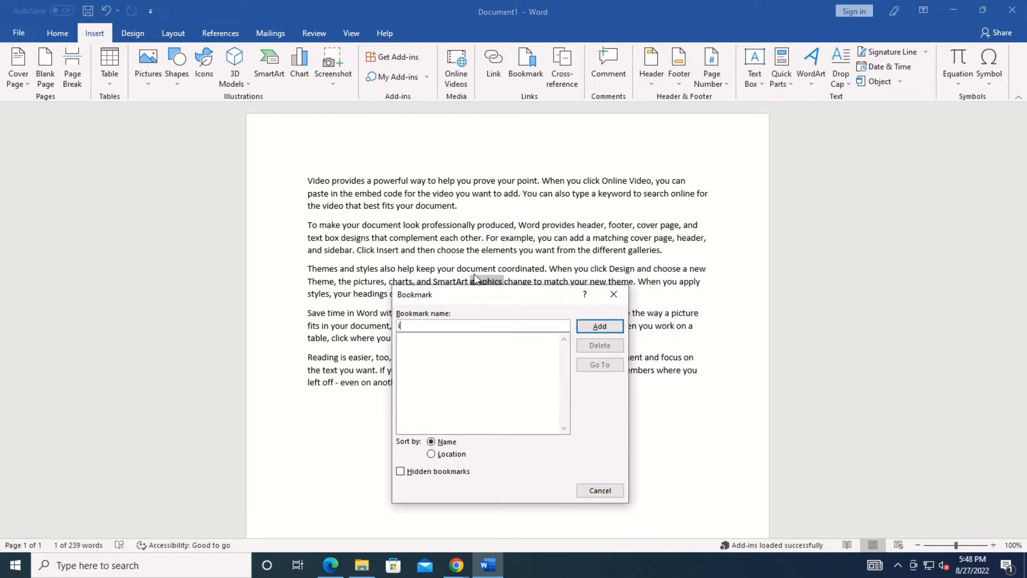
left_click(610, 329)
left_click(498, 433)
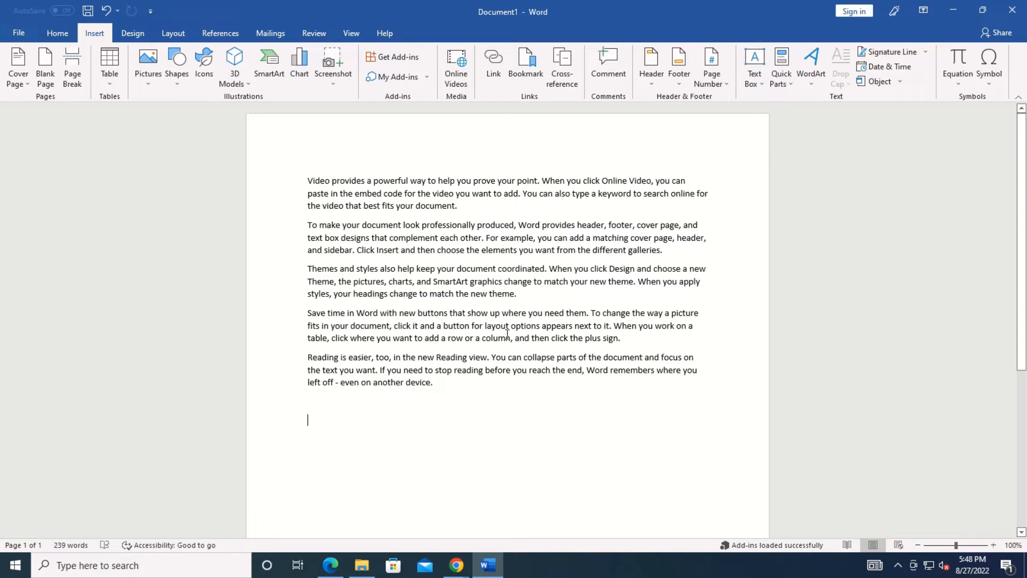
Jump to the imp bookmark from the Bookmark dialog, then close it.
left_click(528, 67)
left_click(589, 237)
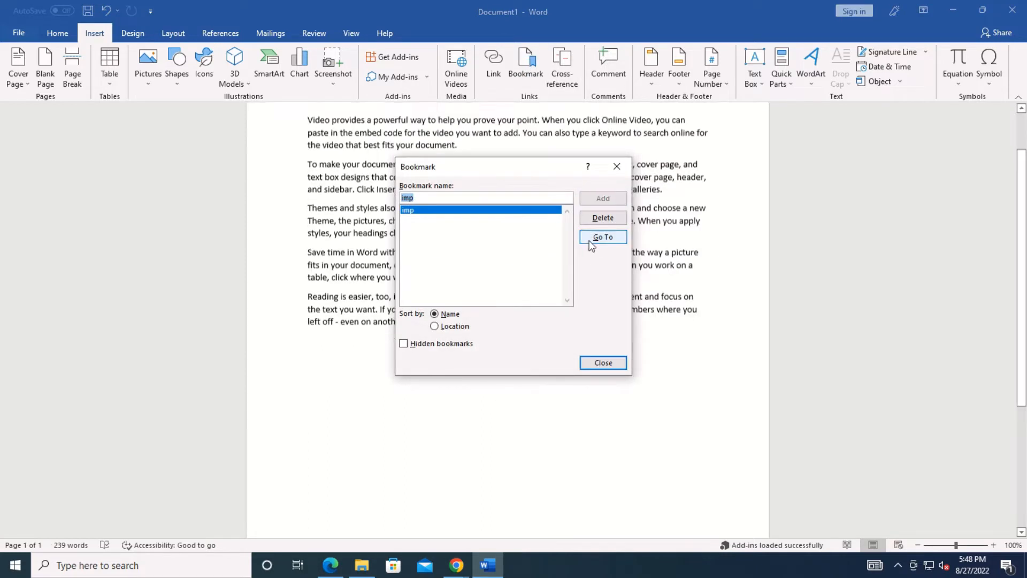
key("Escape")
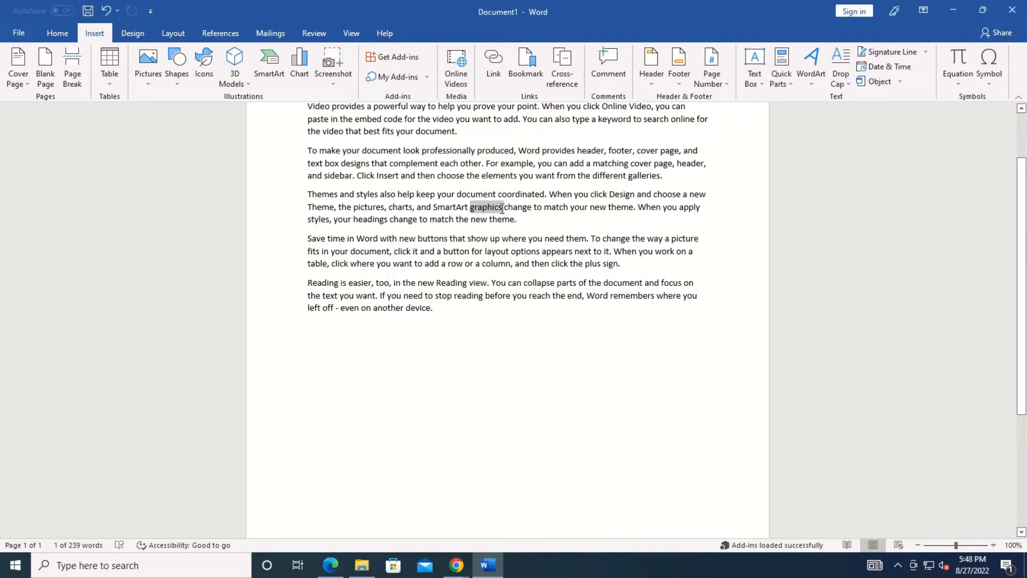
left_click(587, 302)
left_click_drag(1022, 332, 1021, 256)
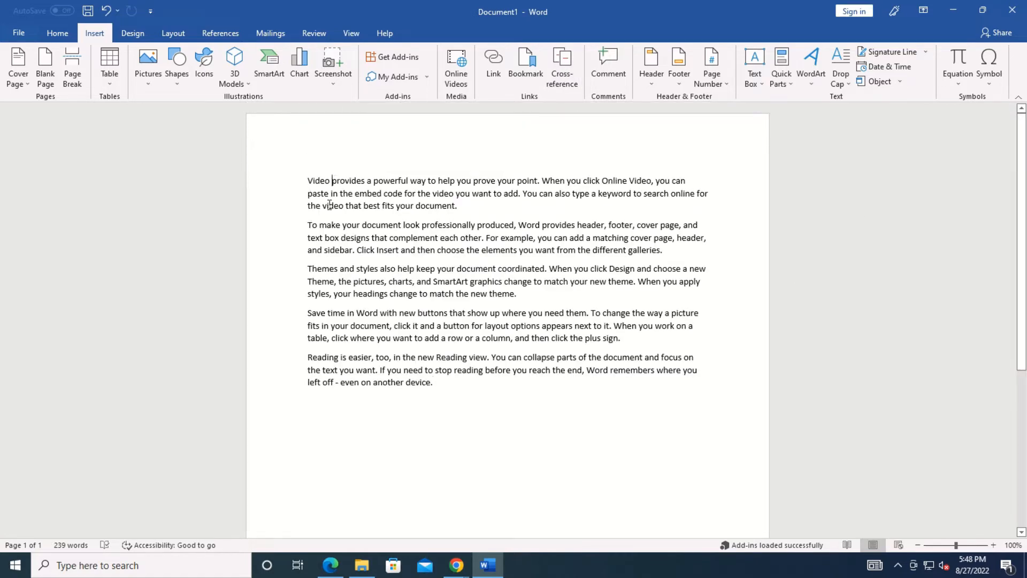
Put Video, To make and Themes each on its own line.
key("Return")
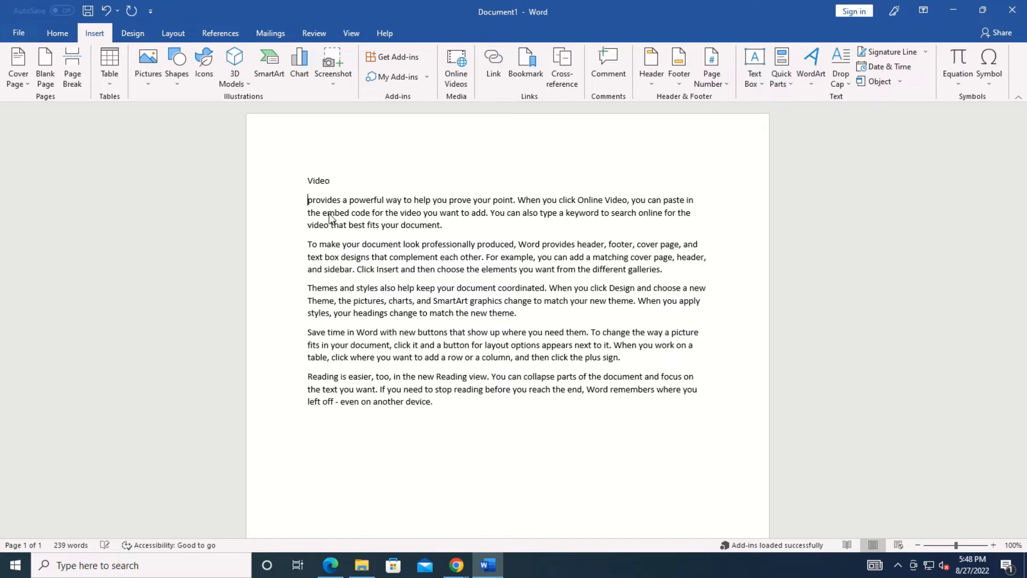
left_click(343, 246)
key("Return")
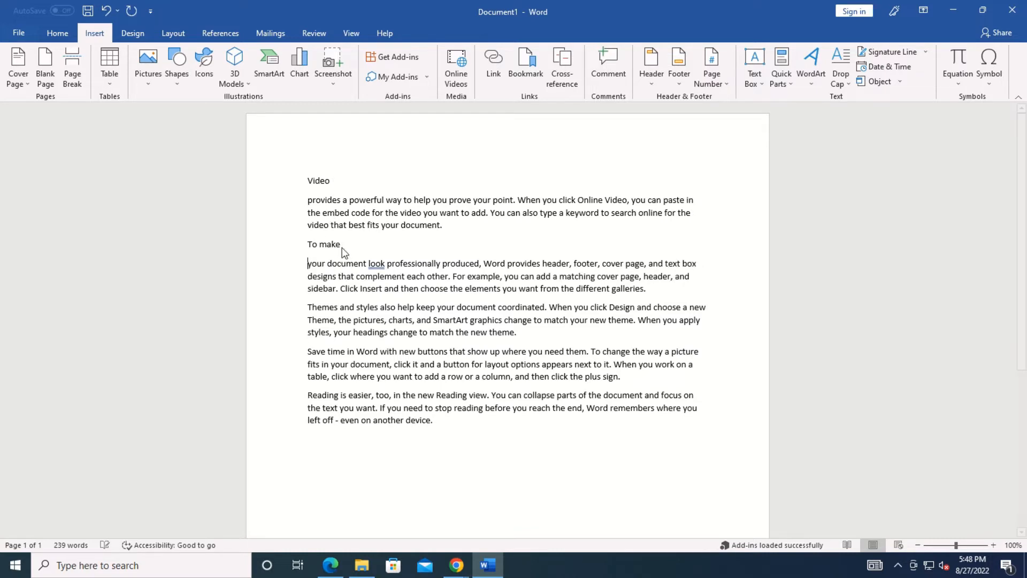
left_click(340, 307)
key("Return")
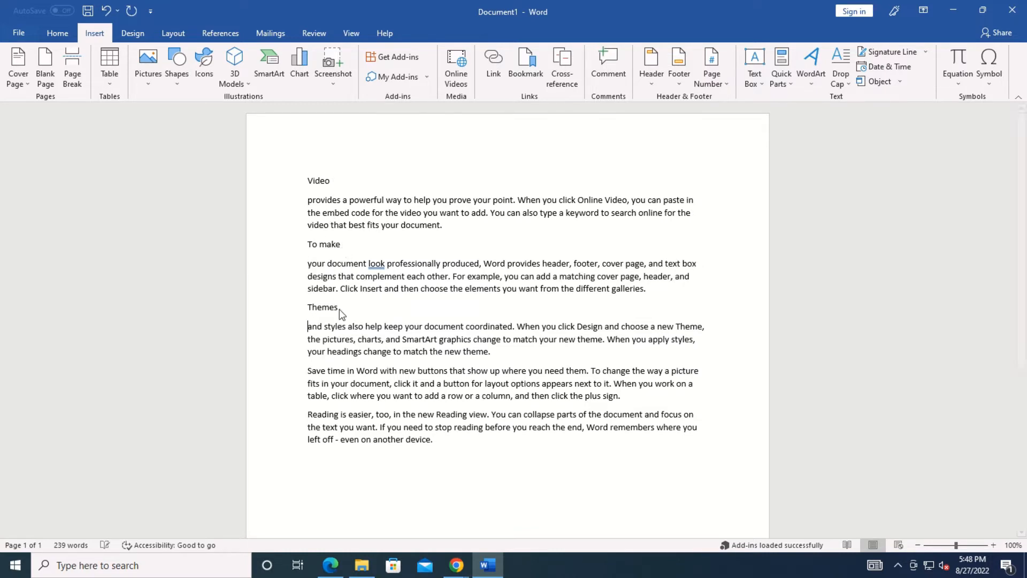
Style Video, To make and Themes as Heading 1 and show them in the Navigation pane.
double_click(304, 180)
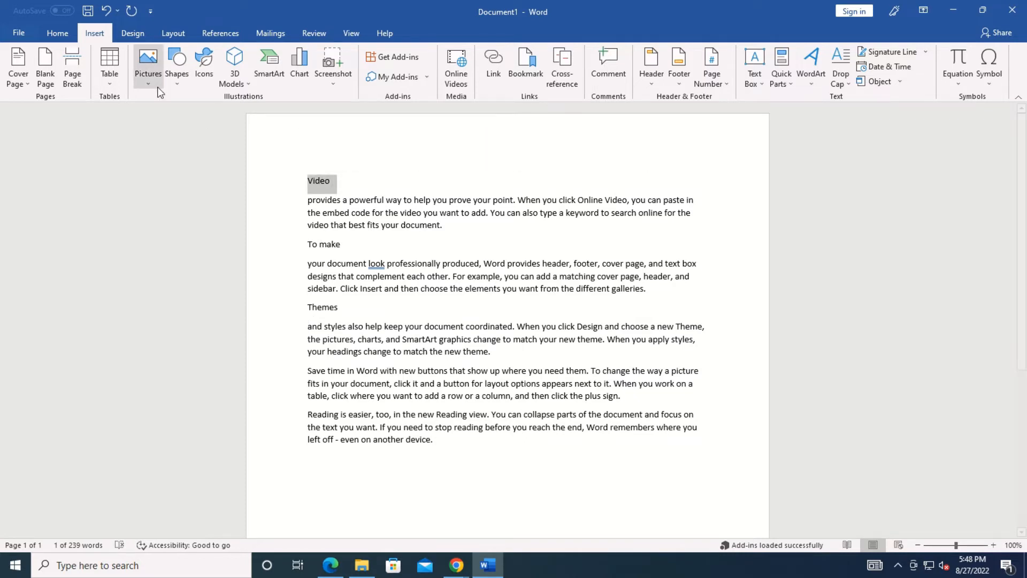
left_click(57, 36)
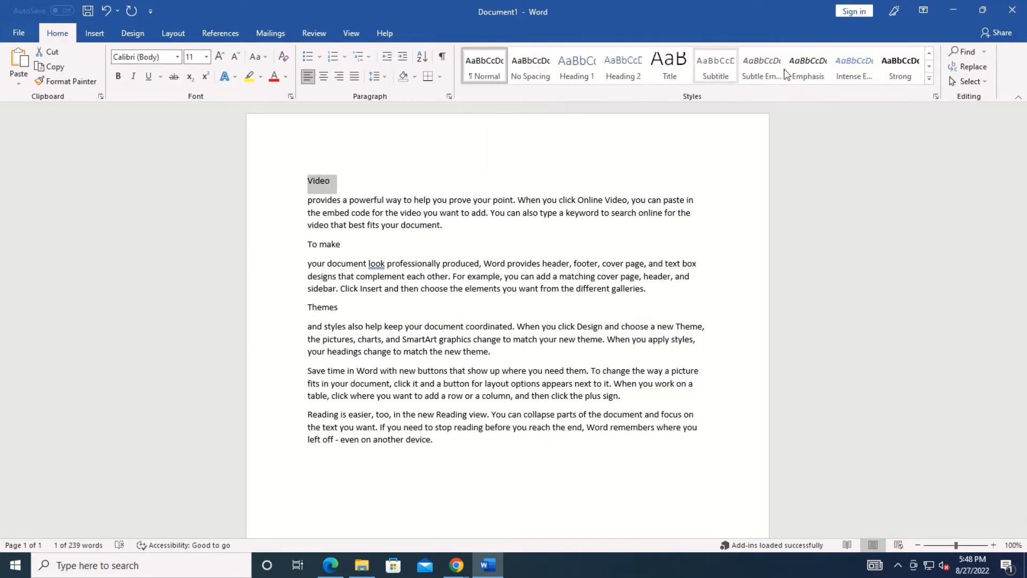
left_click(582, 69)
key("ctrl+f")
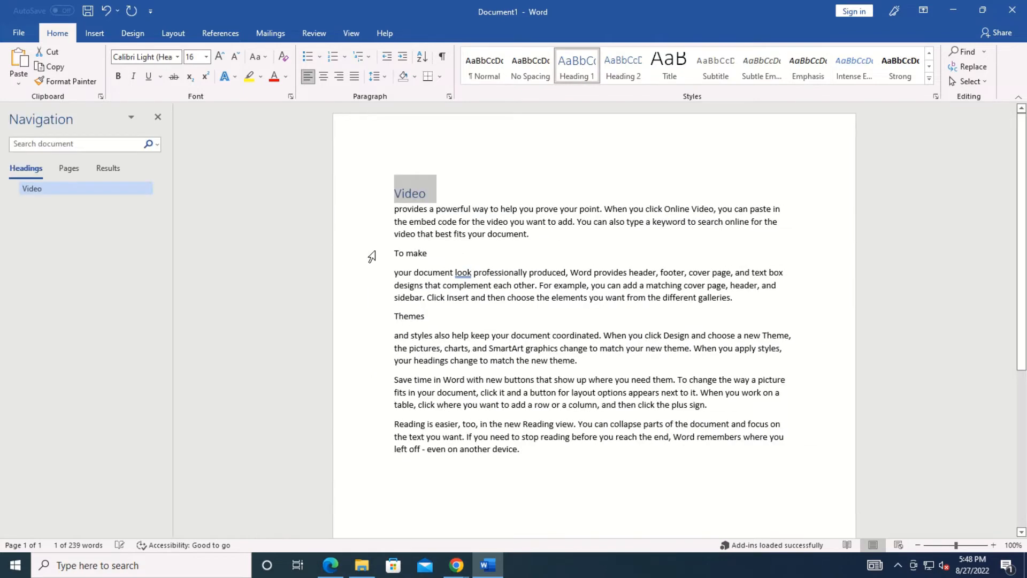
left_click(376, 253)
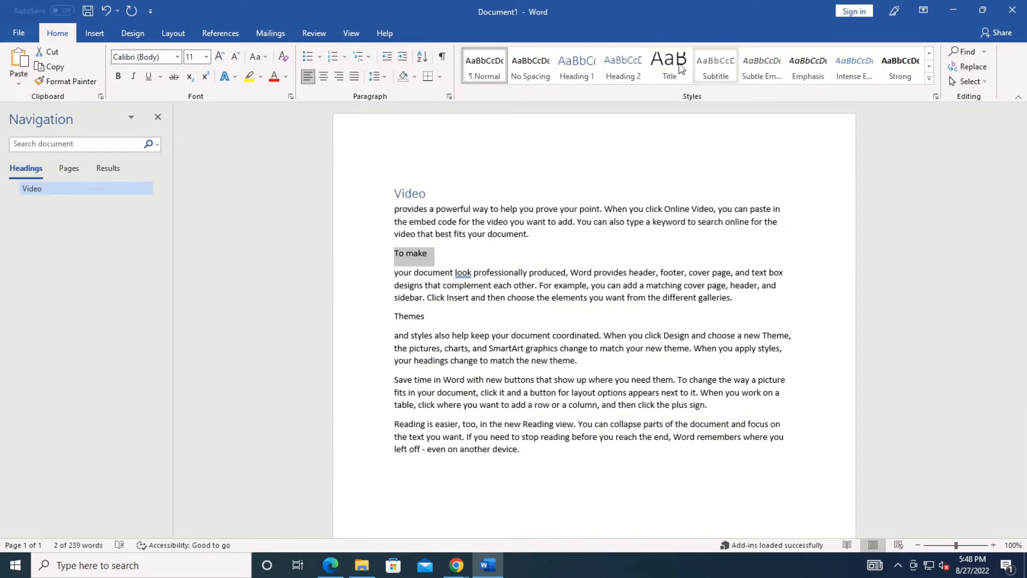
left_click(573, 66)
left_click_drag(431, 323, 393, 321)
left_click(576, 73)
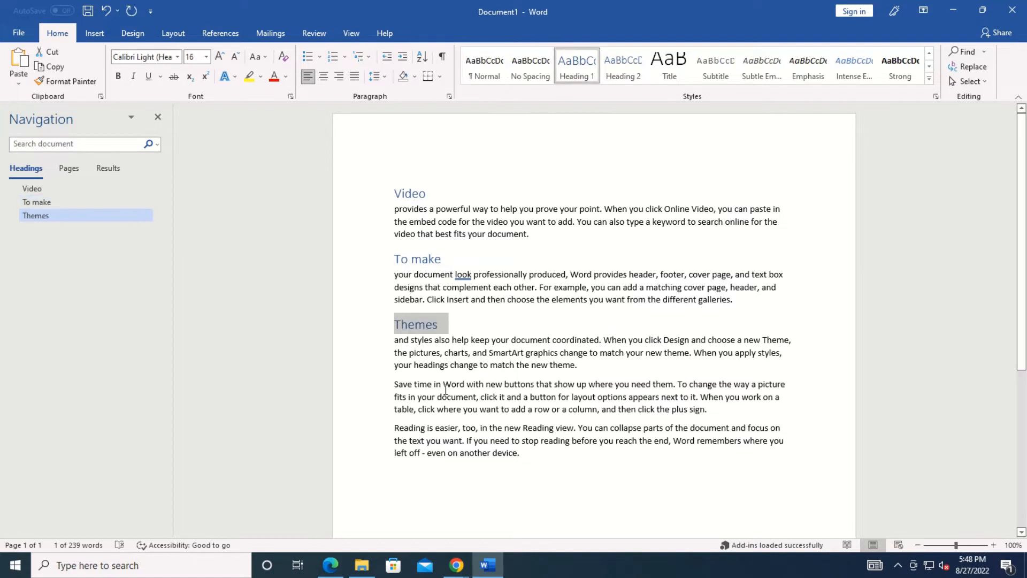
left_click(538, 242)
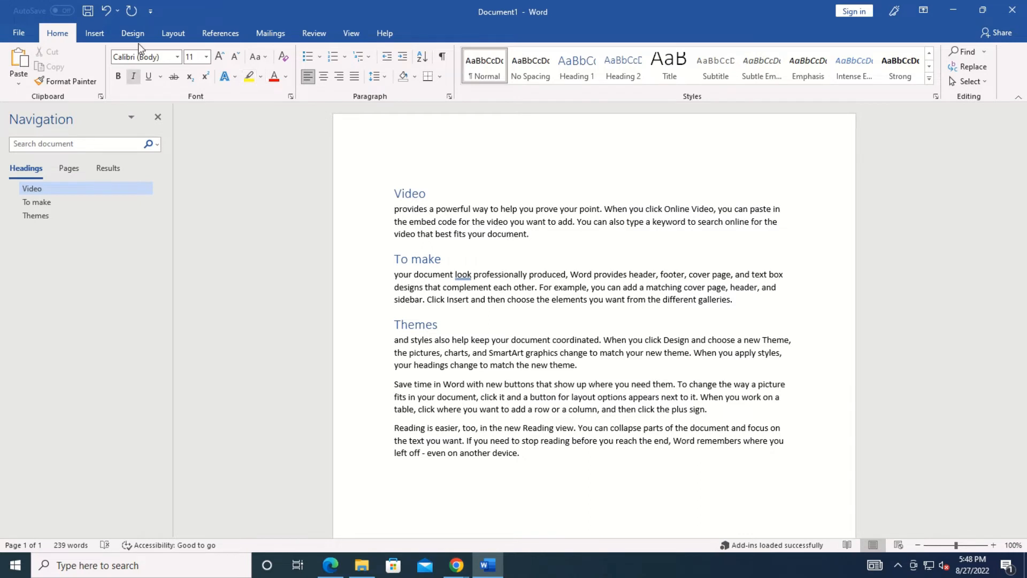
Insert page breaks so To make and Themes sit on separate pages, ending with blank page 4.
left_click(96, 34)
left_click(72, 72)
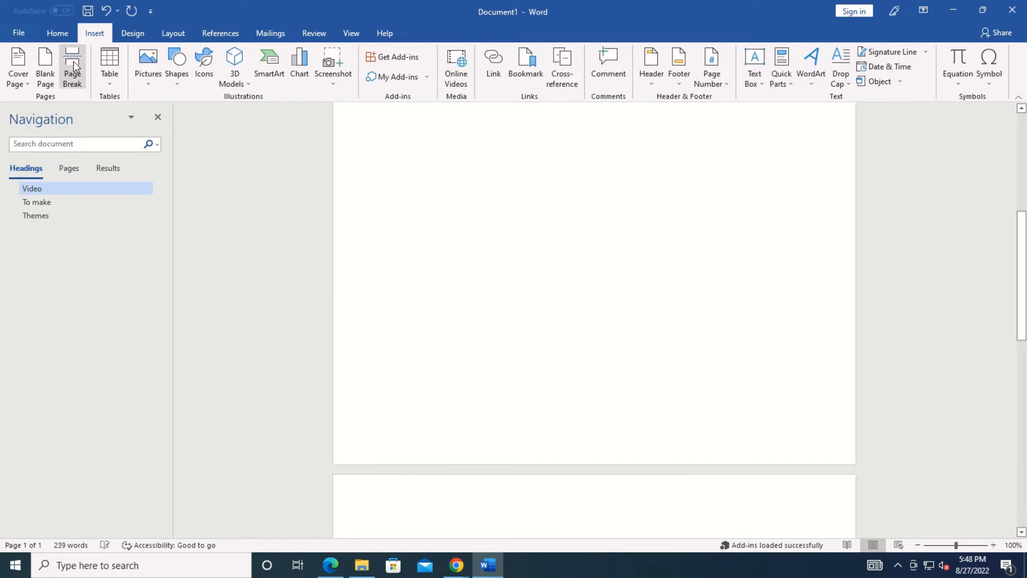
left_click_drag(1021, 282, 1022, 372)
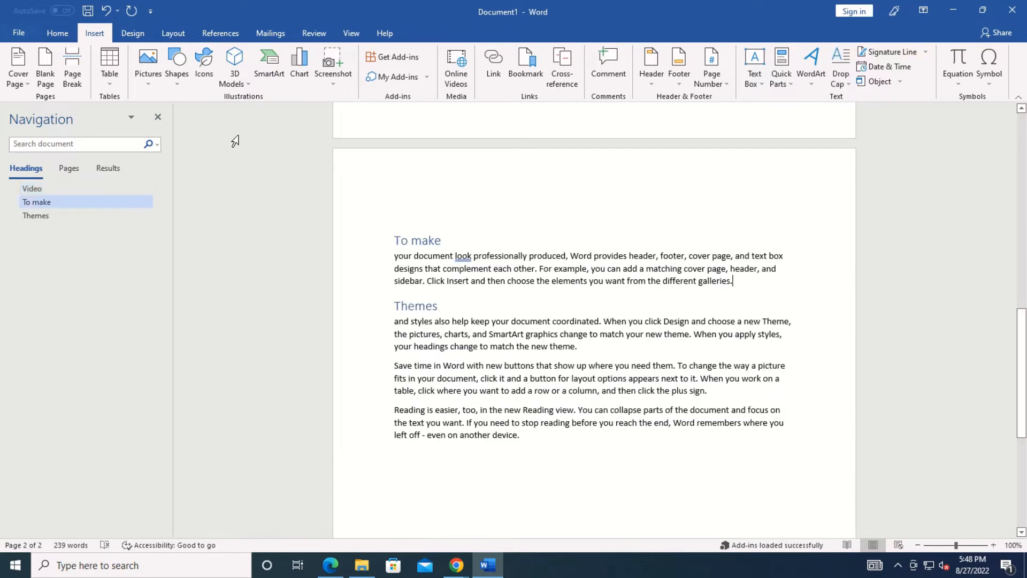
left_click(57, 59)
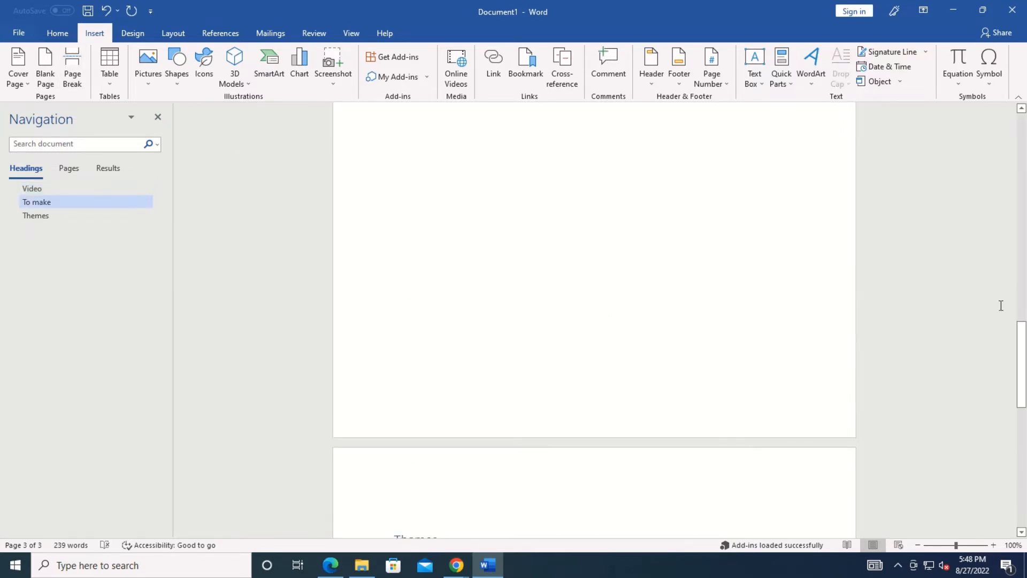
left_click_drag(1024, 353, 1017, 452)
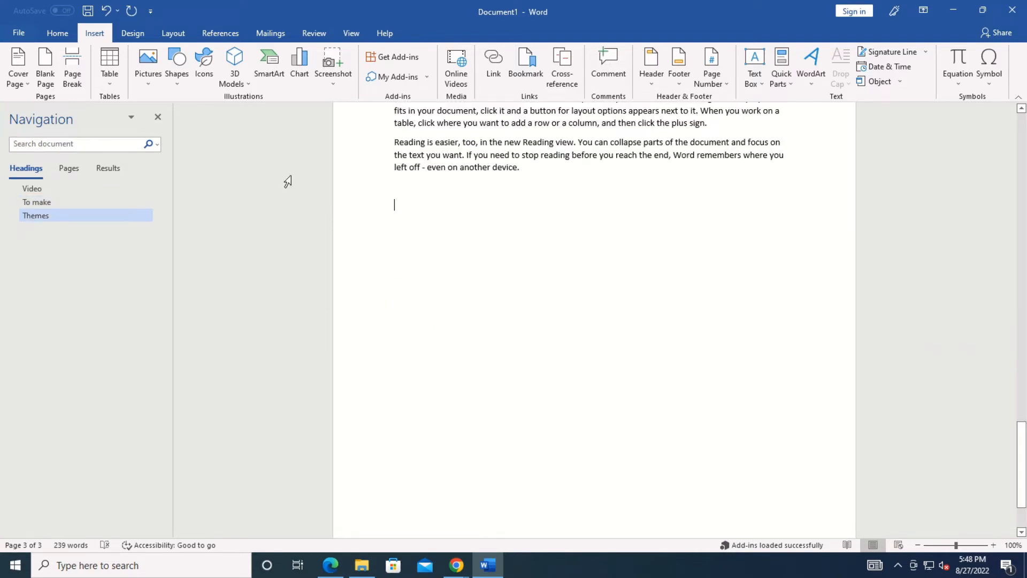
left_click(72, 67)
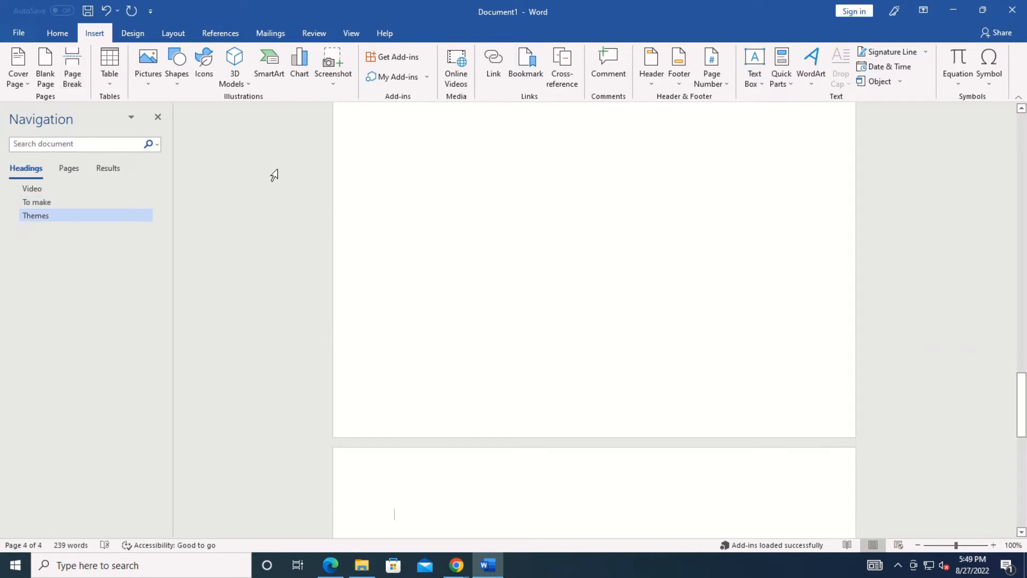
left_click_drag(1022, 375, 1022, 412)
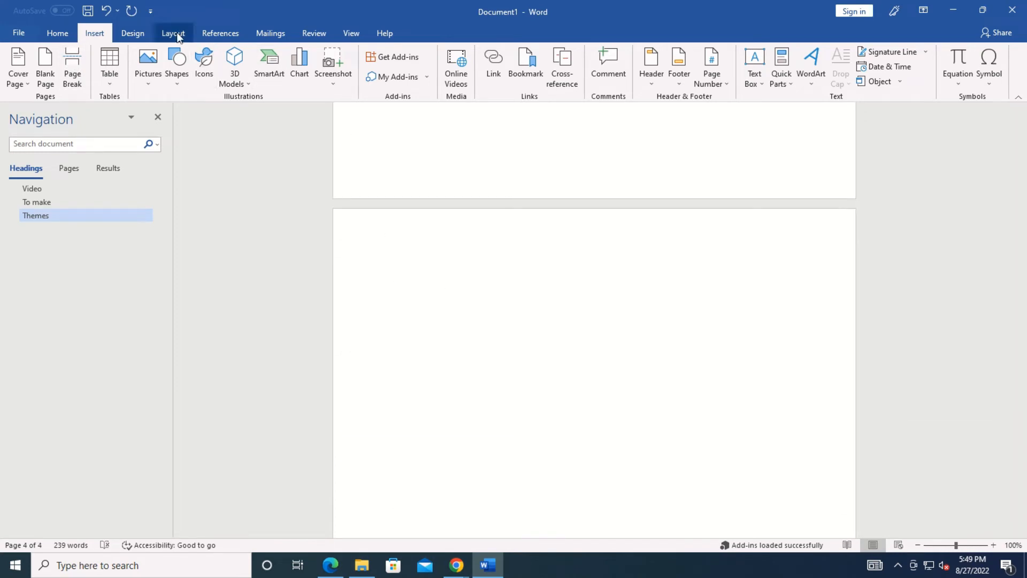
Insert Heading cross-references to Video, To make and Themes on page 4.
left_click(563, 72)
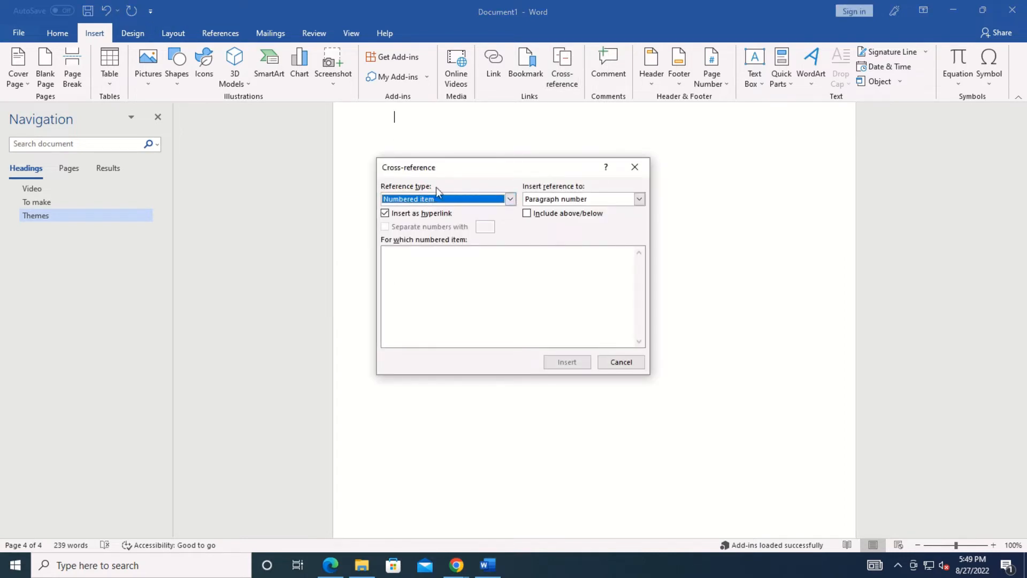
left_click(510, 199)
left_click(420, 219)
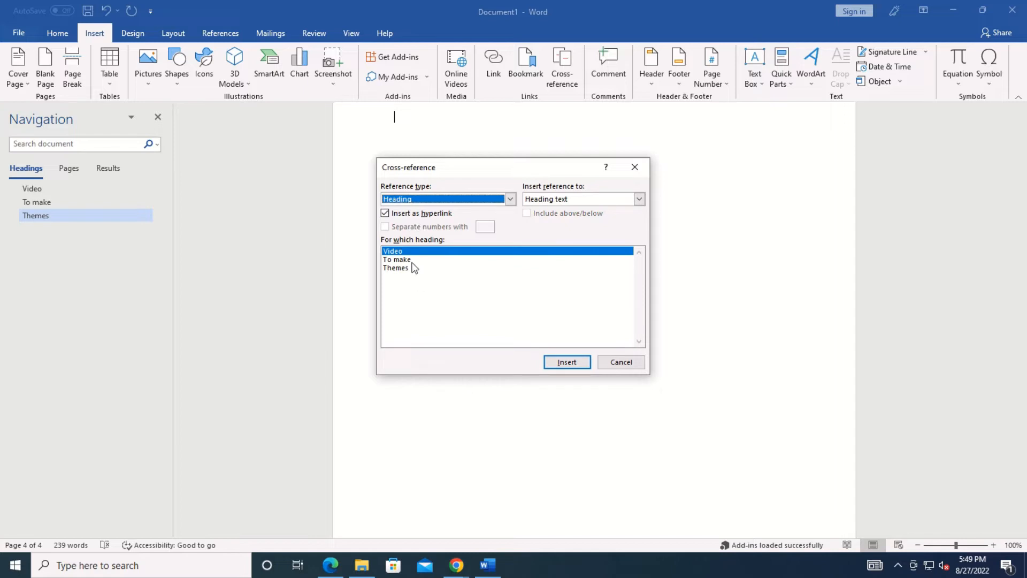
left_click(566, 362)
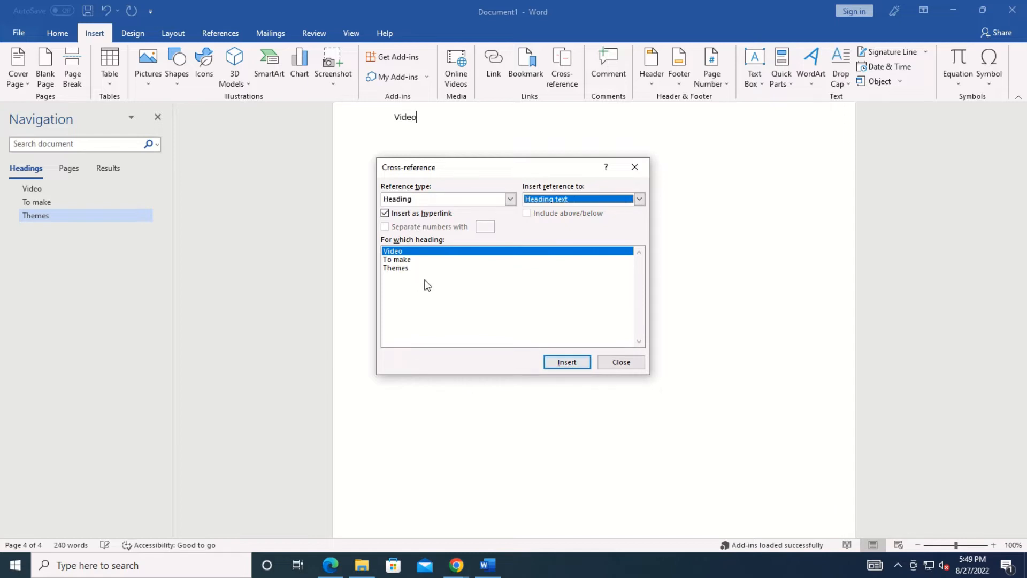
left_click(402, 260)
left_click(575, 362)
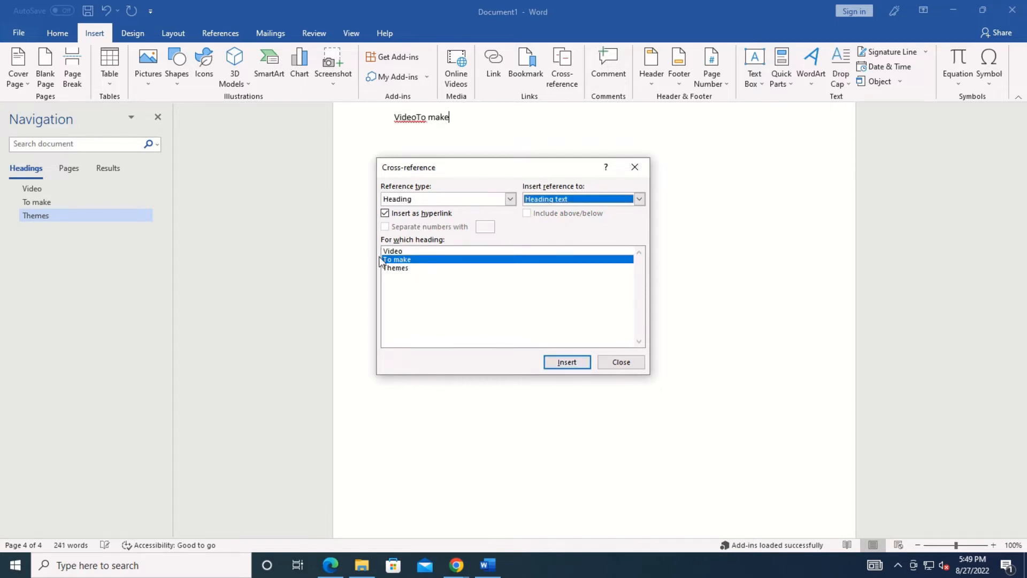
left_click(395, 268)
left_click(561, 361)
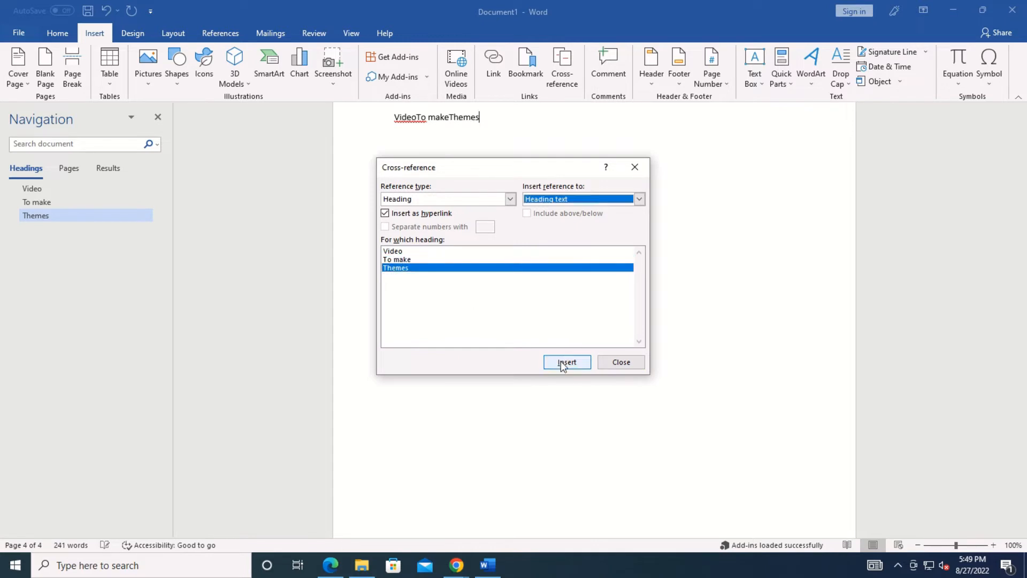
left_click(620, 361)
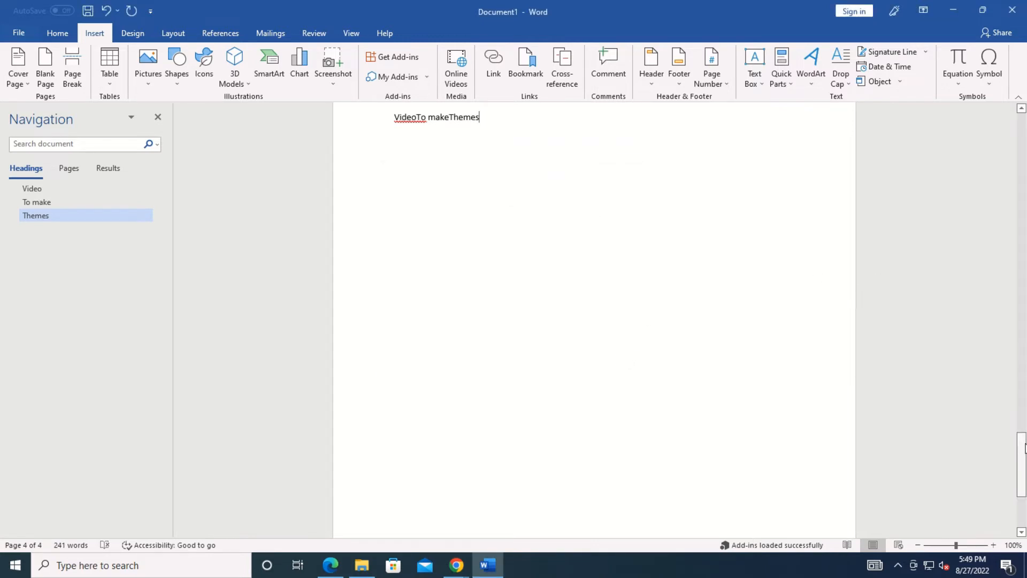
left_click_drag(1022, 460, 1022, 421)
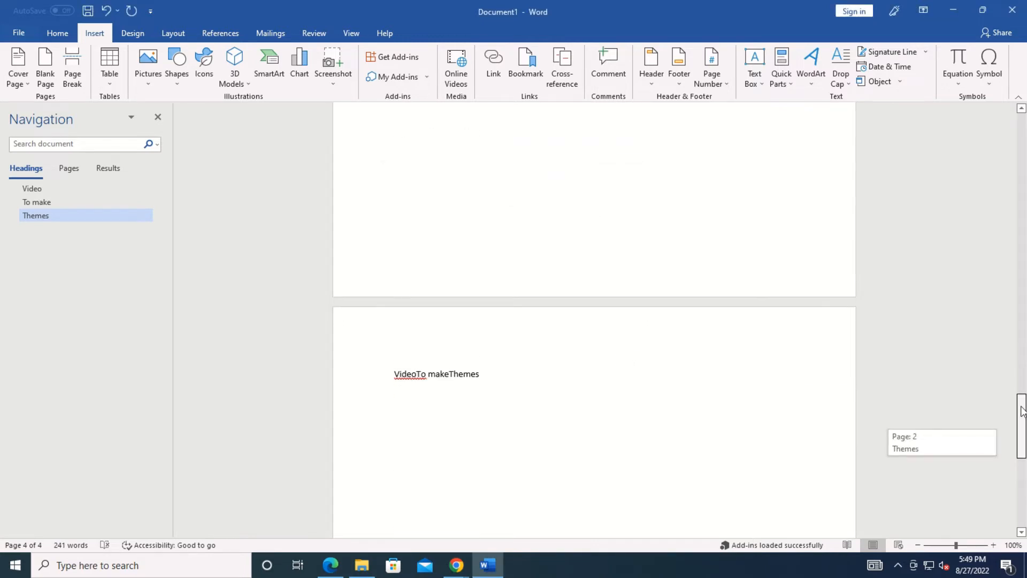
Put the To make and Themes cross-references each on its own line.
left_click(417, 372)
key("Return")
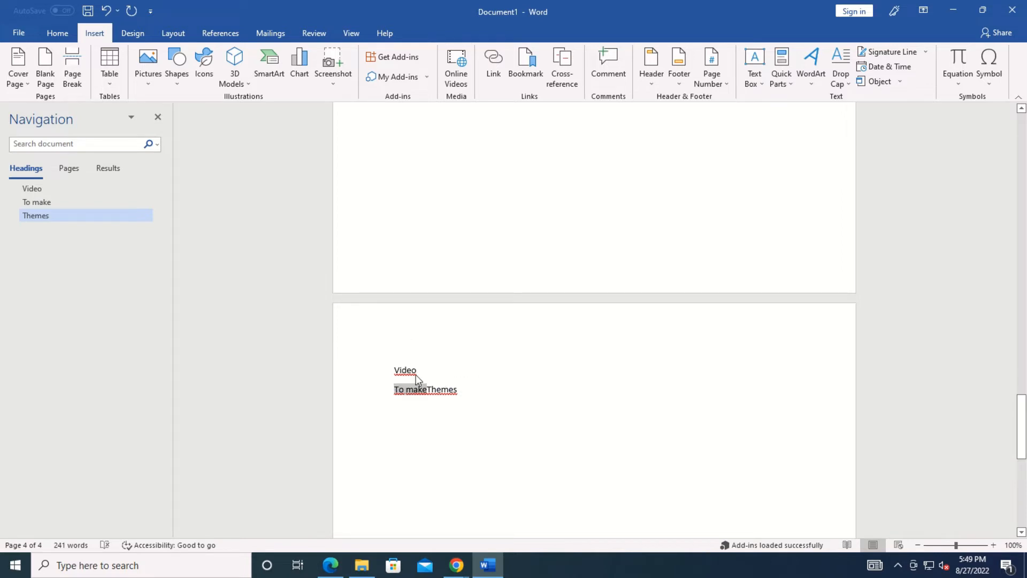
left_click(429, 388)
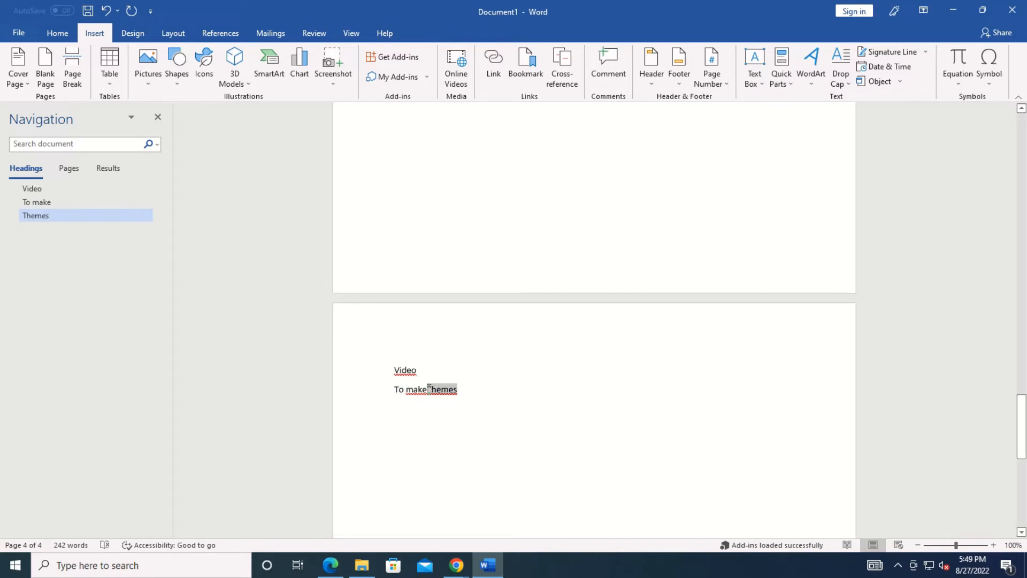
key("Return")
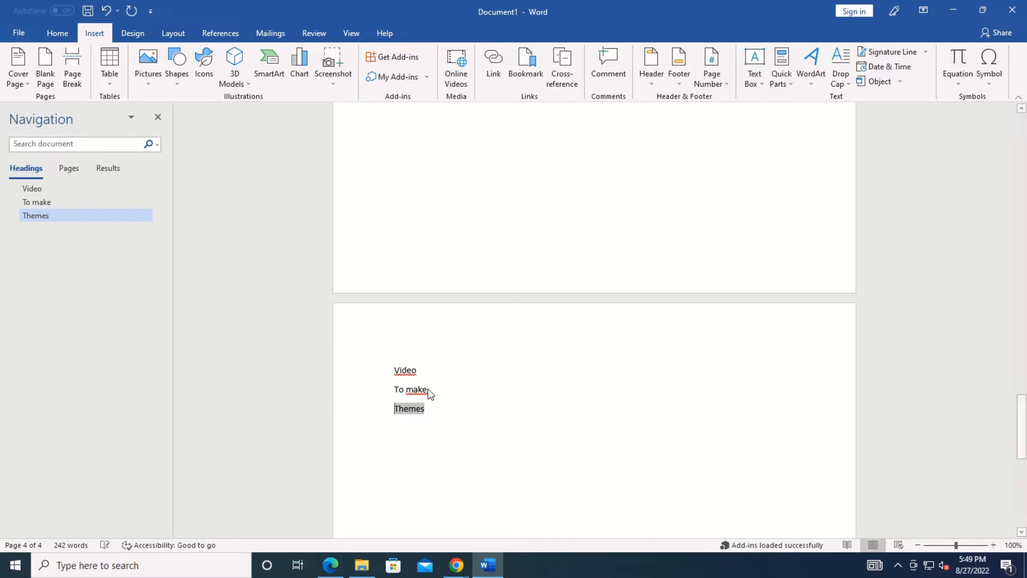
left_click(470, 390)
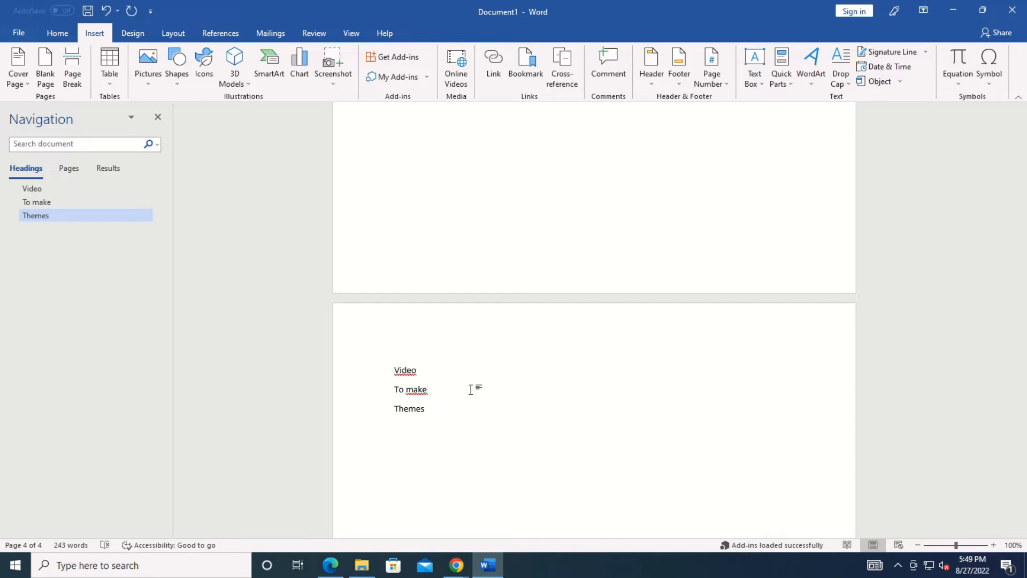
Follow the Video cross-reference to its heading.
double_click(408, 375)
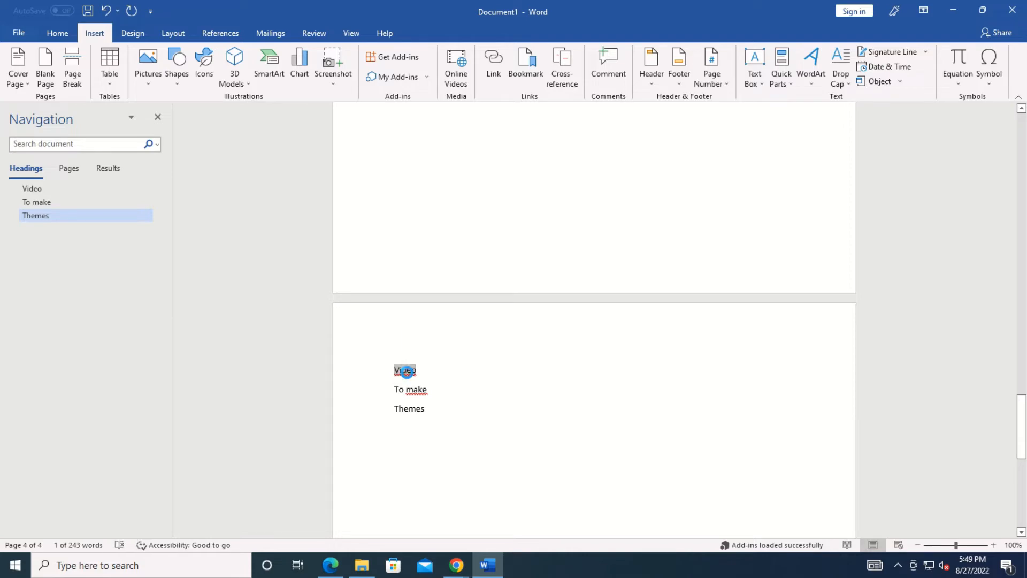
left_click(408, 375, "ctrl")
left_click_drag(1021, 161, 1023, 442)
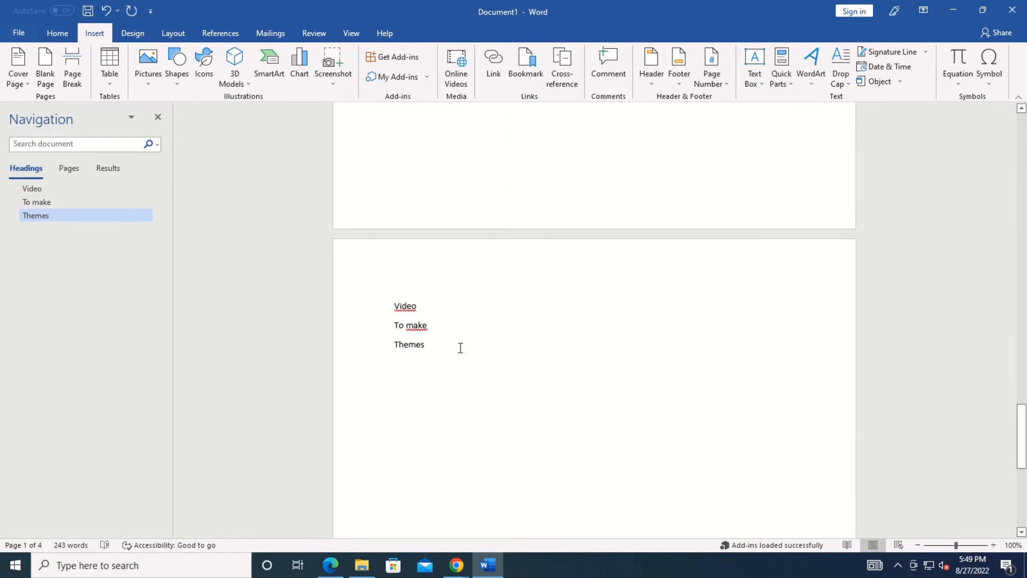
Follow the Themes cross-reference to its heading.
double_click(413, 349)
left_click(414, 348, "ctrl")
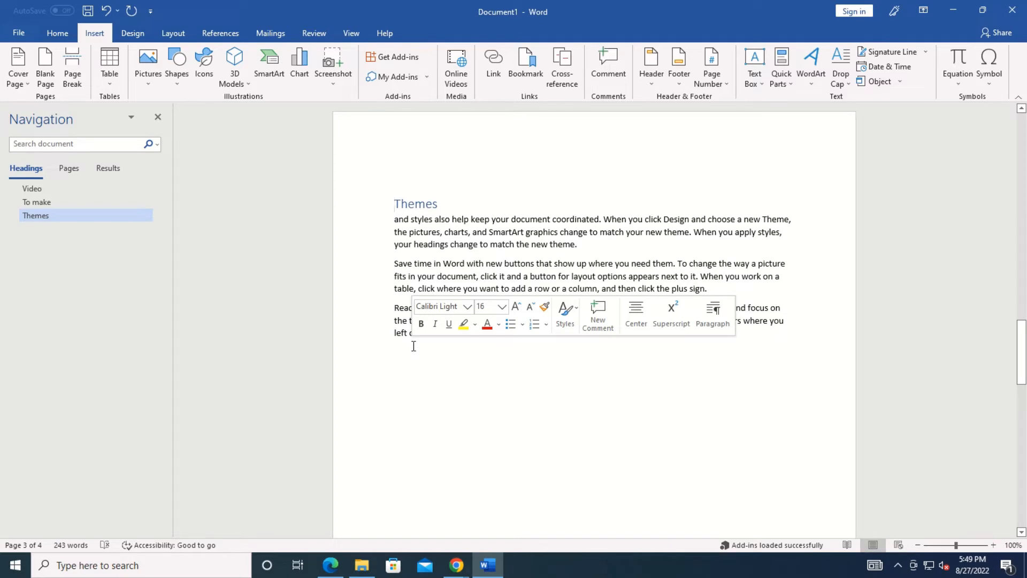
left_click_drag(1023, 350, 1004, 144)
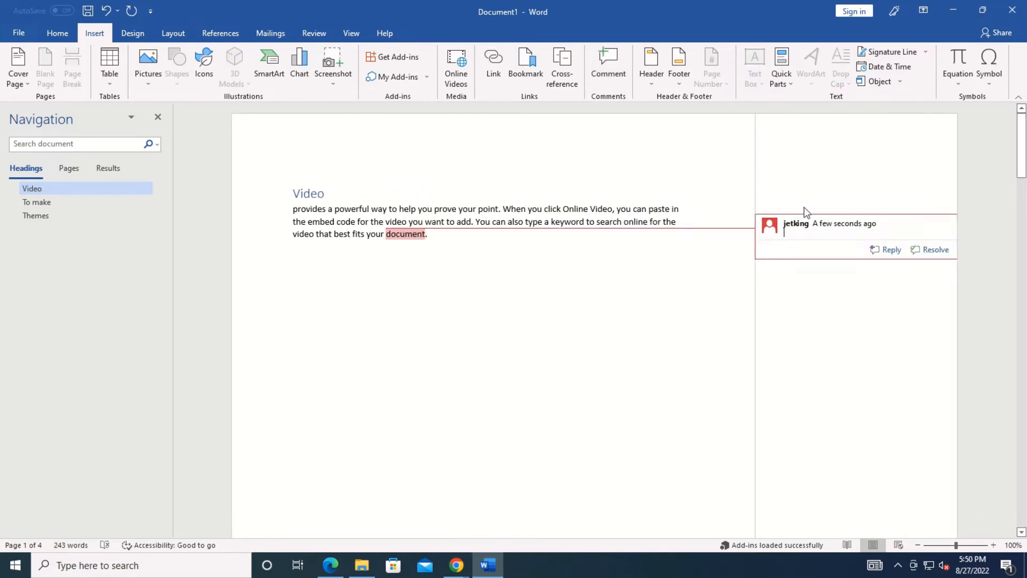
Delete the comment on the word 'document' from the Review tab.
left_click(218, 35)
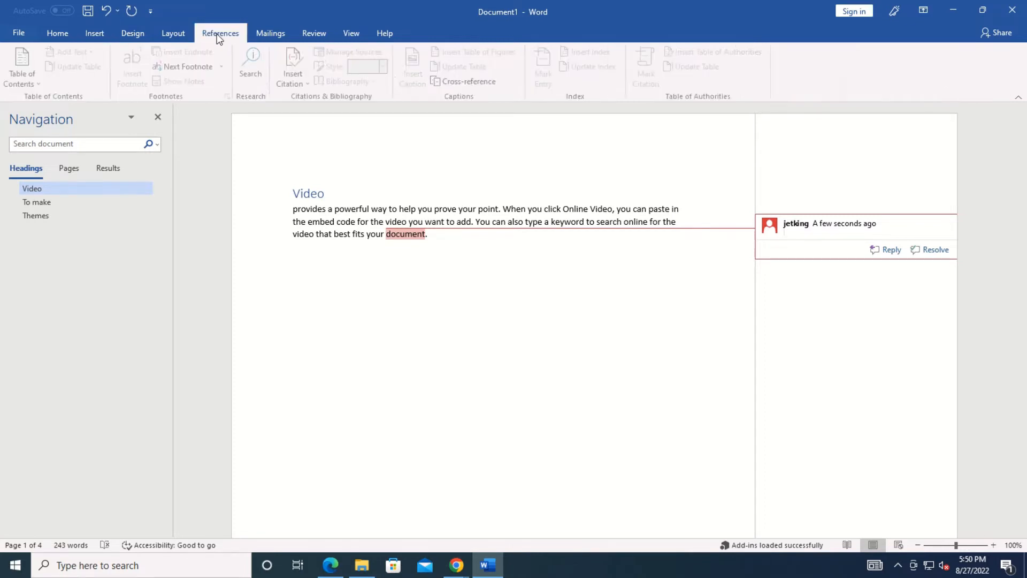
left_click(314, 35)
left_click(312, 63)
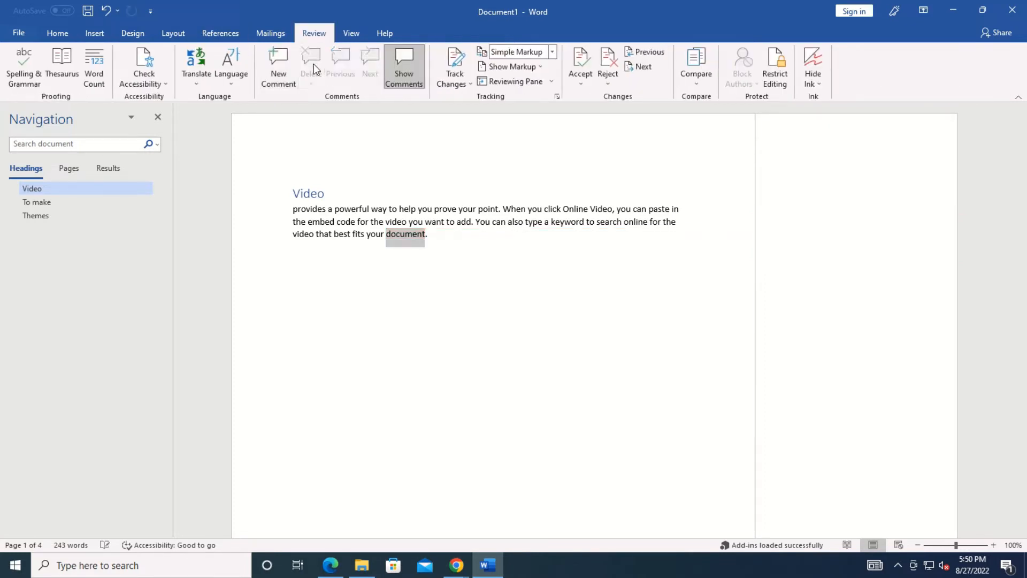
left_click(462, 294)
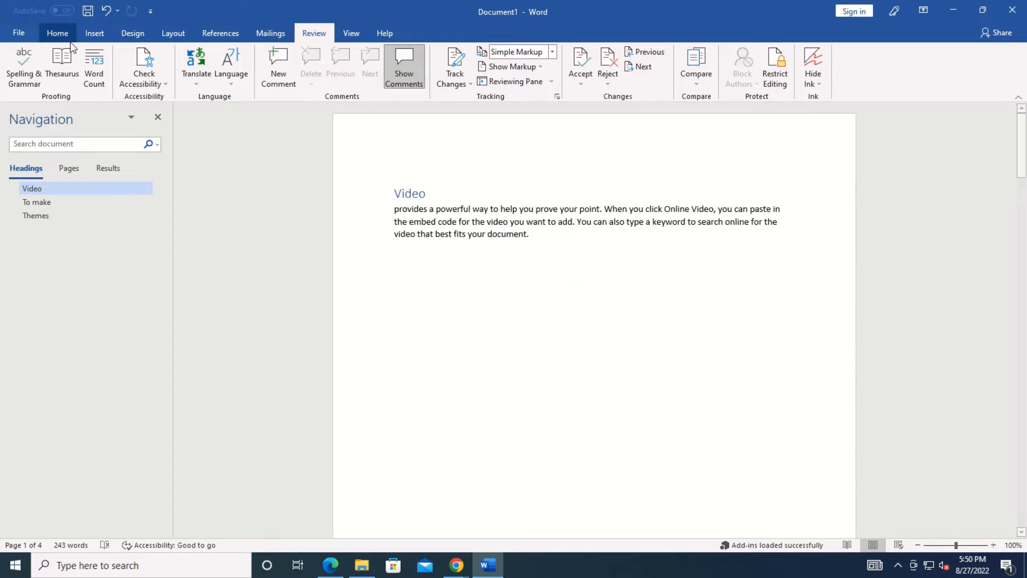
left_click(58, 33)
Insert the Banded header and retype its MICROSOFT OFFICE title as MICROSOFT WORD.
left_click(95, 34)
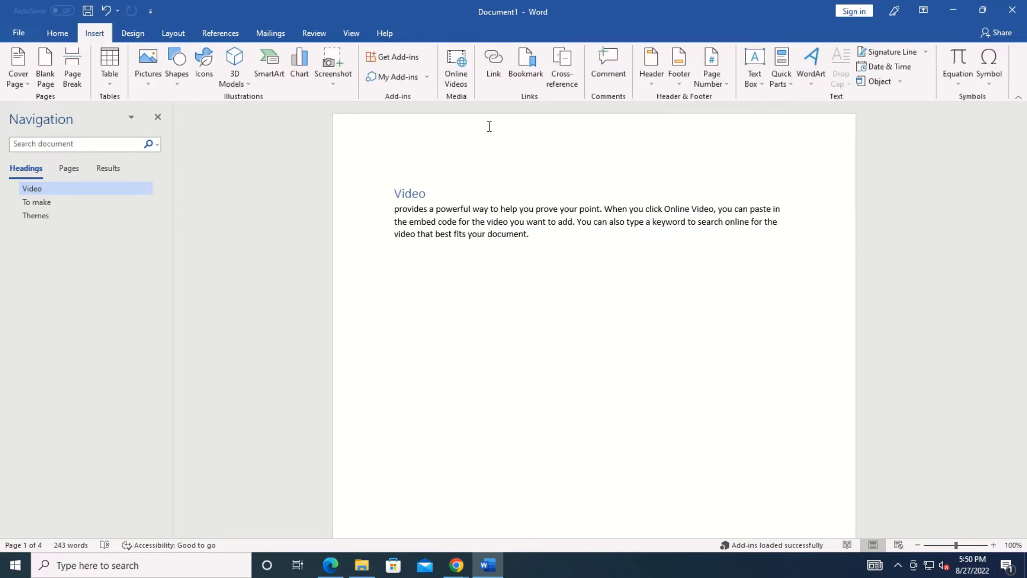
left_click(651, 64)
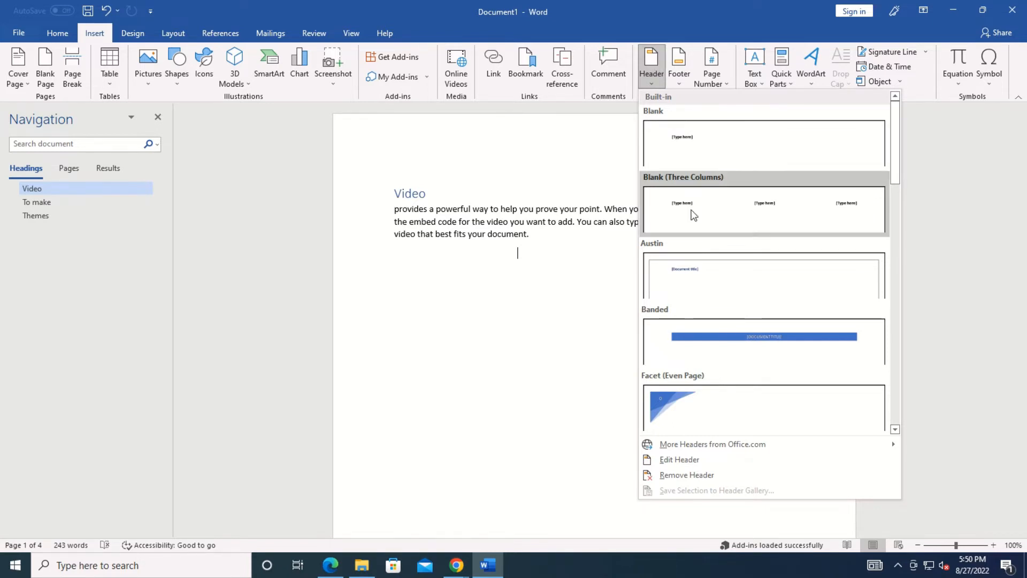
left_click(749, 348)
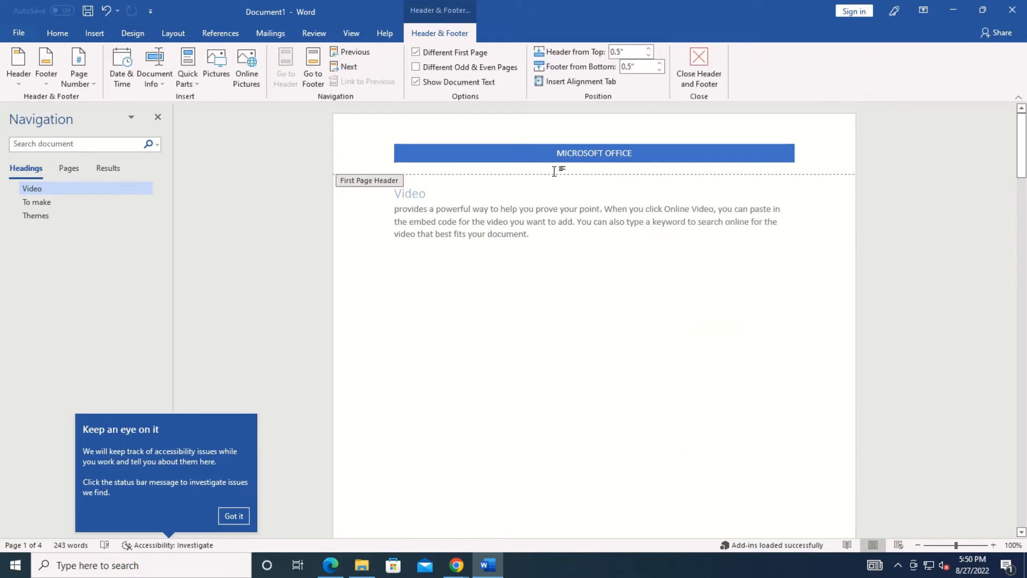
left_click_drag(631, 154, 557, 153)
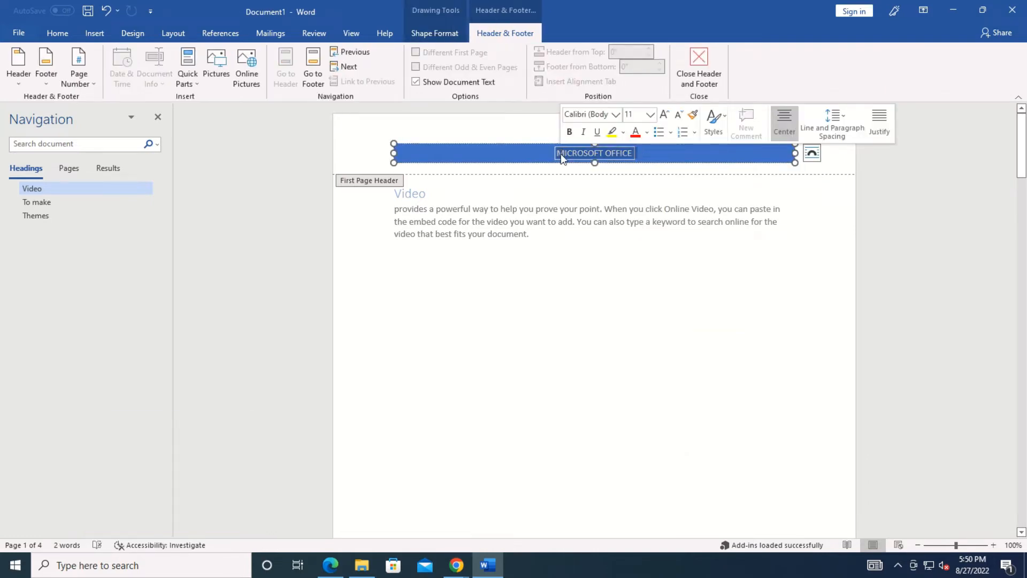
type("MICR")
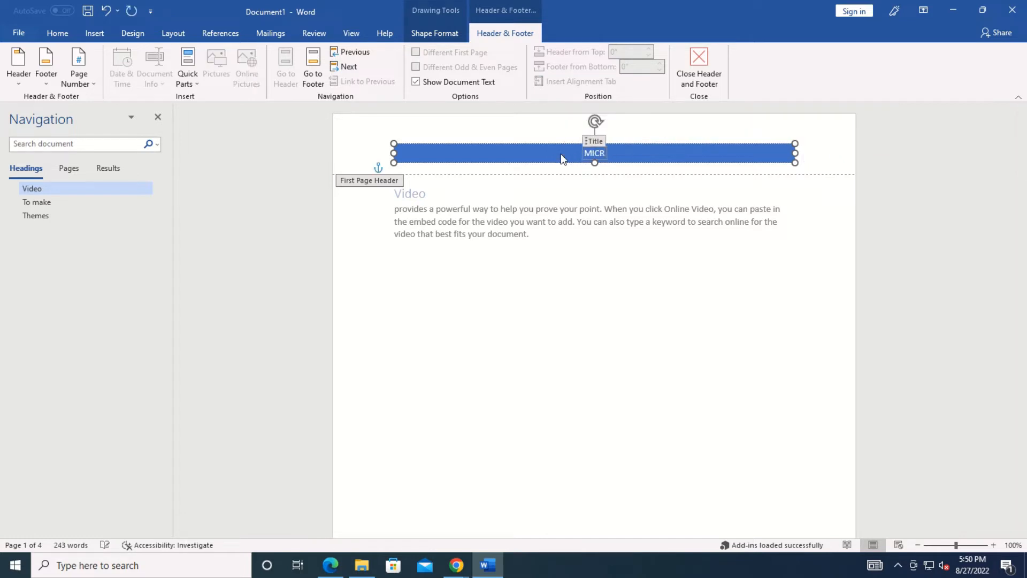
type("OSOFT")
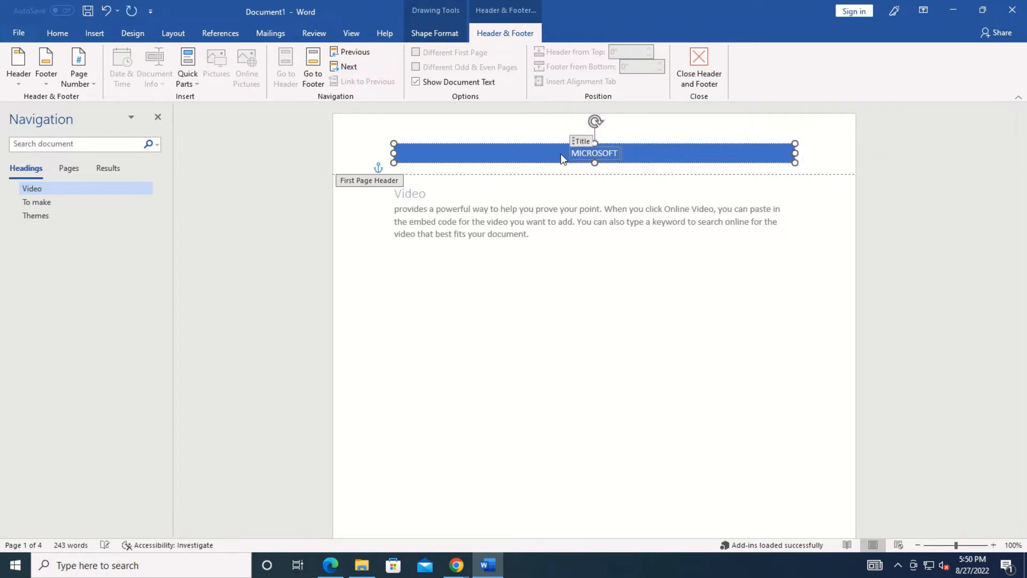
type(" WORD")
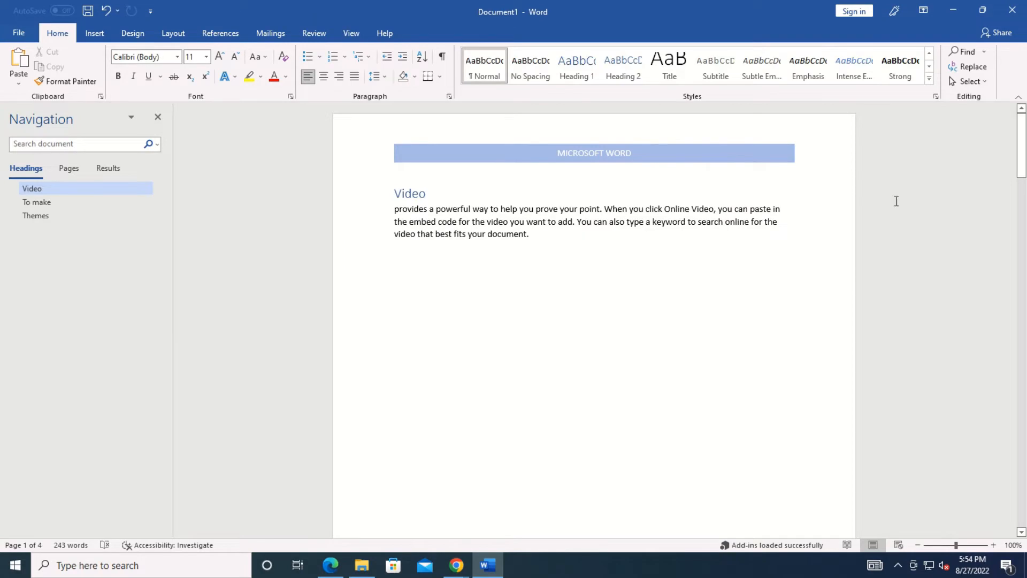
Insert the Austin footer with a 'pg.' page number on every page and return to the body.
left_click_drag(1023, 164, 1016, 230)
left_click(97, 34)
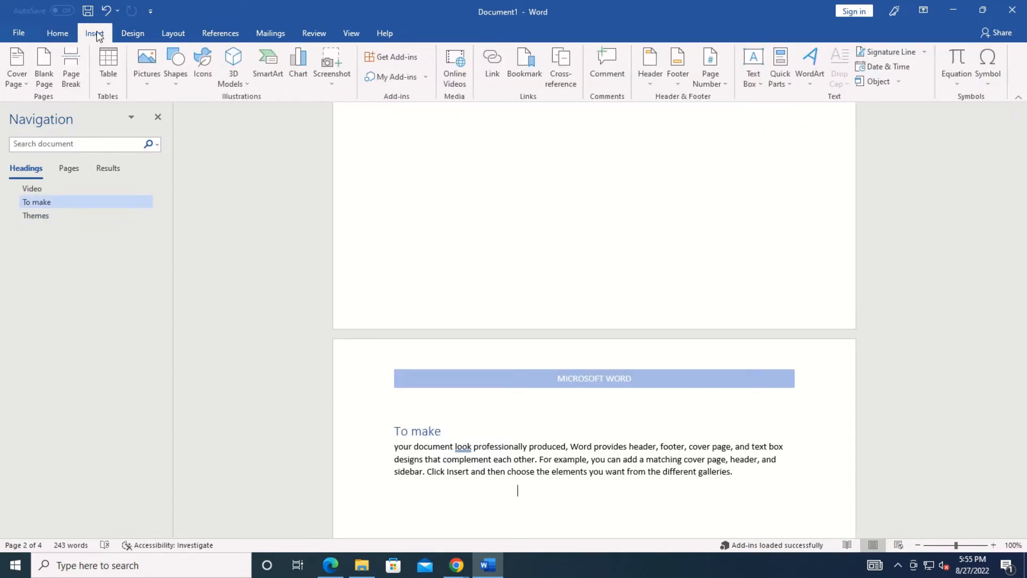
left_click(689, 68)
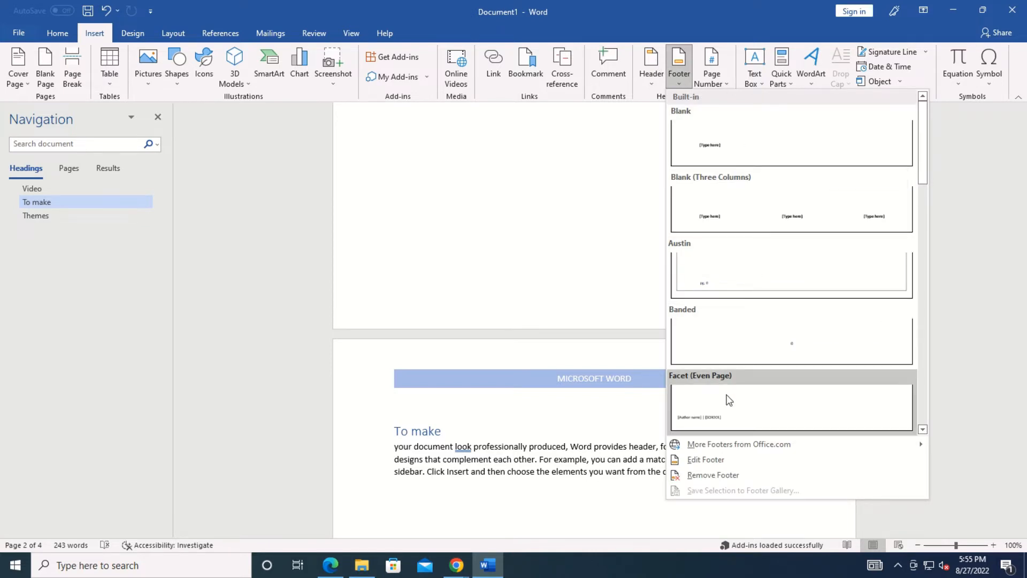
left_click(718, 278)
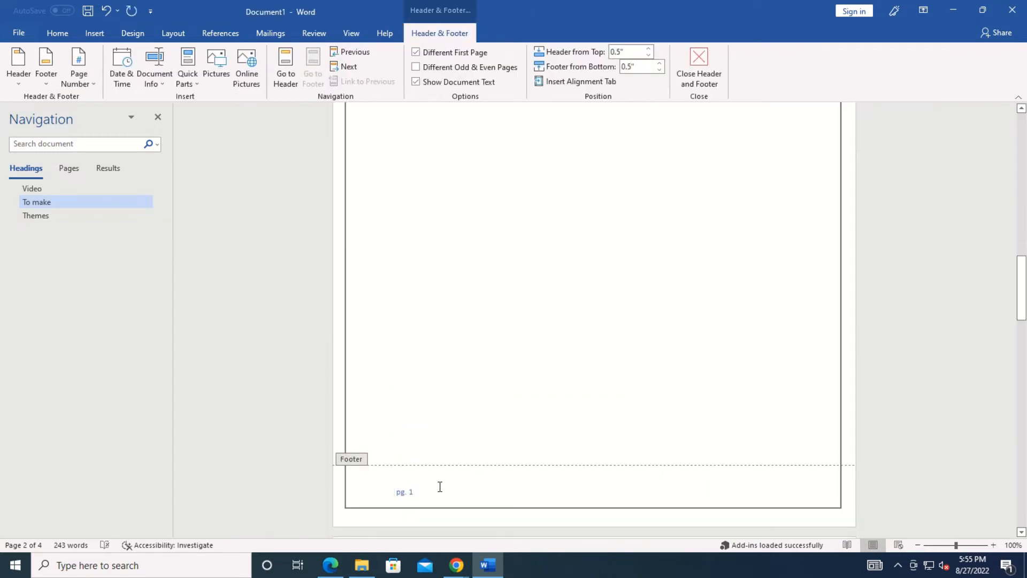
double_click(488, 392)
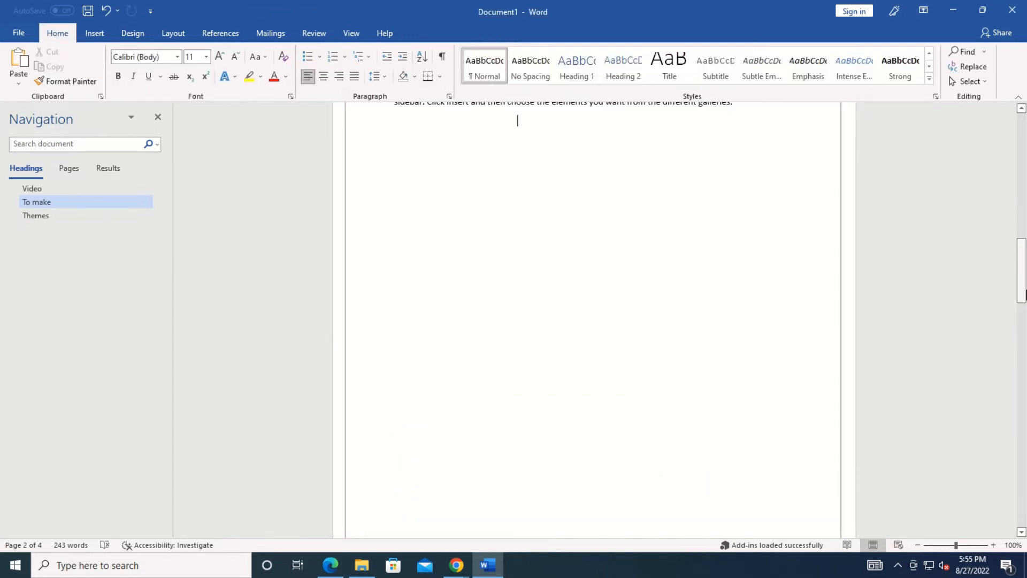
left_click_drag(1021, 315, 1021, 526)
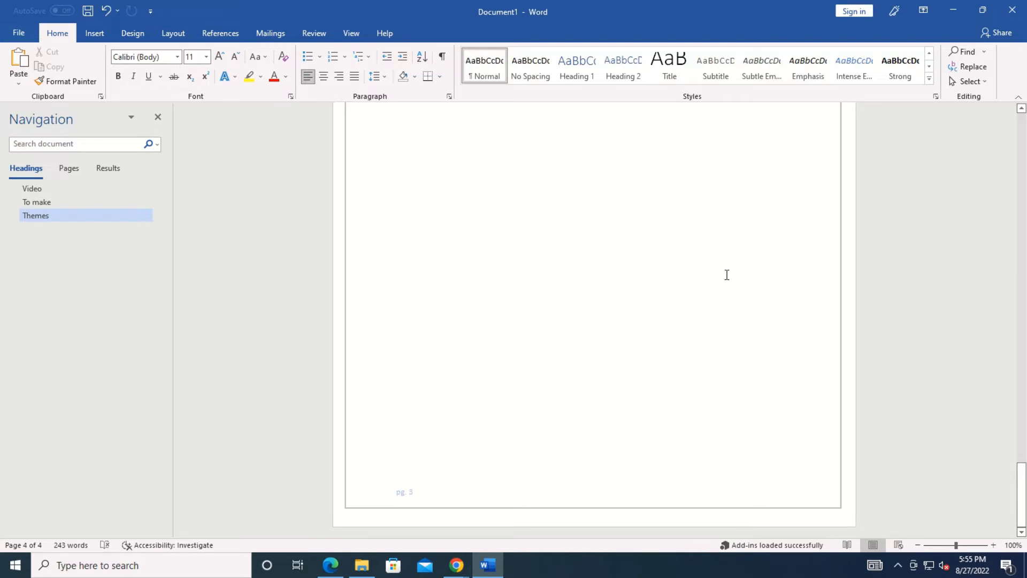
left_click(95, 33)
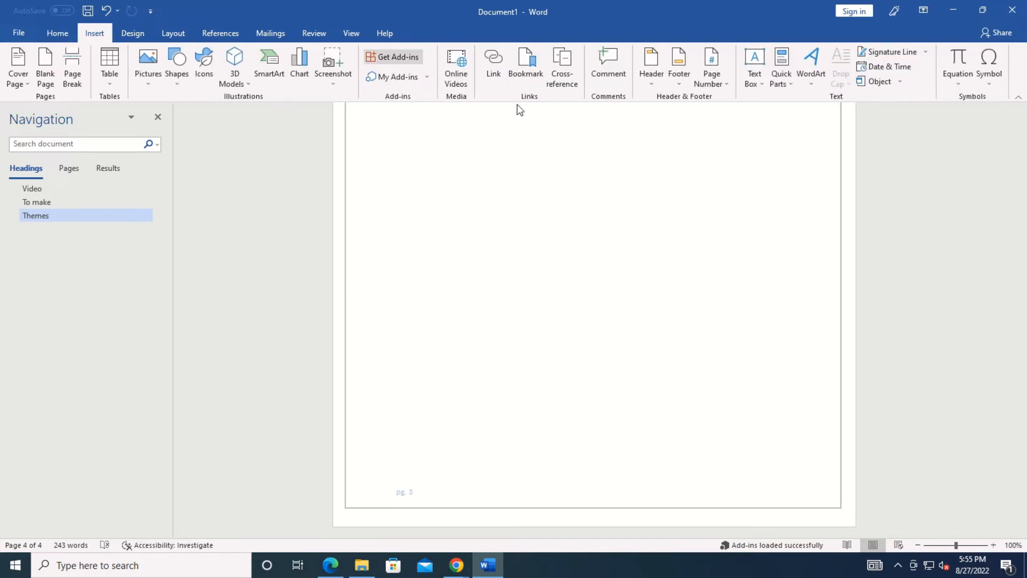
Add an Accent Bar, Left page number in the left margin, reading 'Page | n'.
left_click(710, 75)
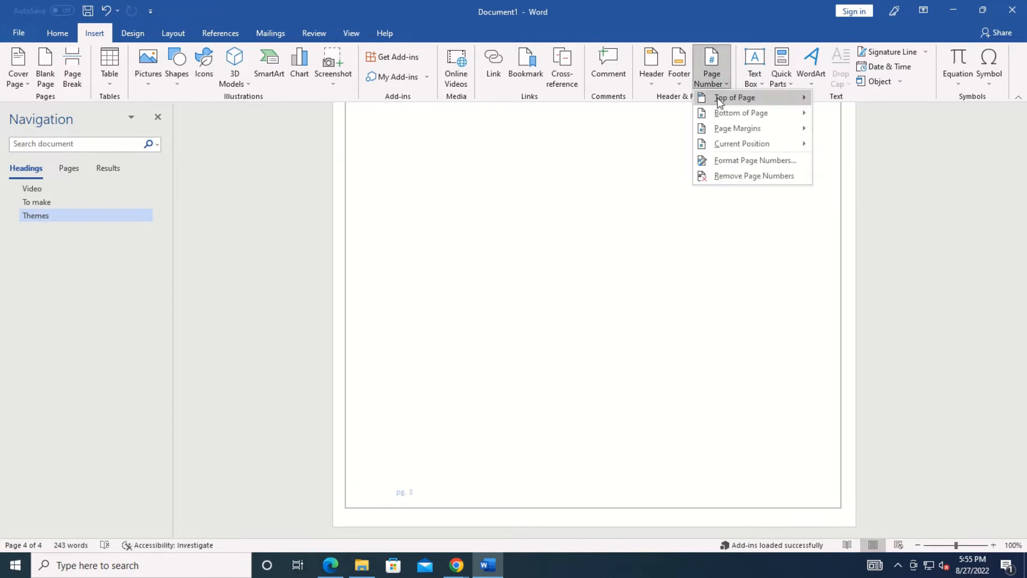
mouse_move(721, 114)
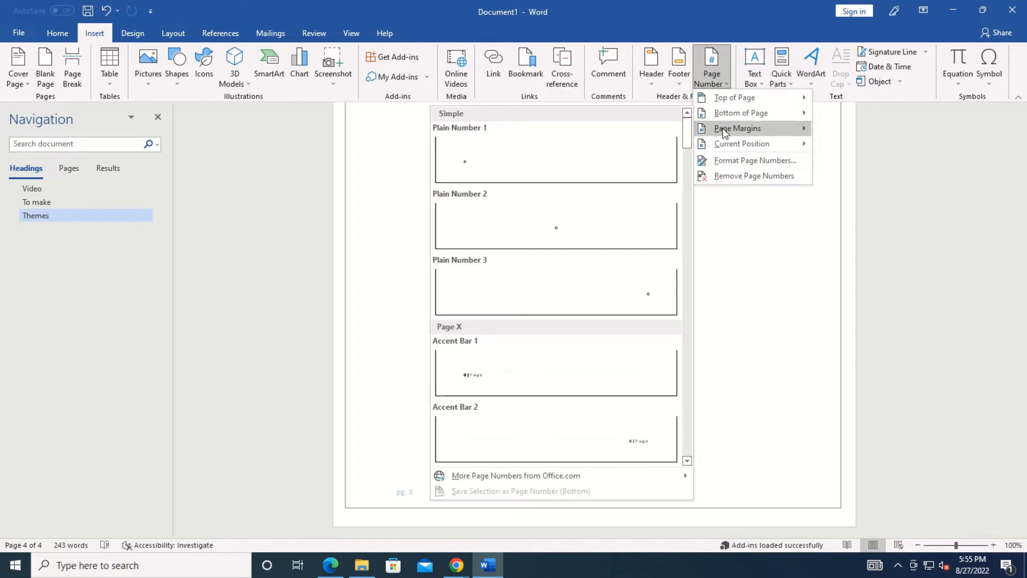
mouse_move(727, 145)
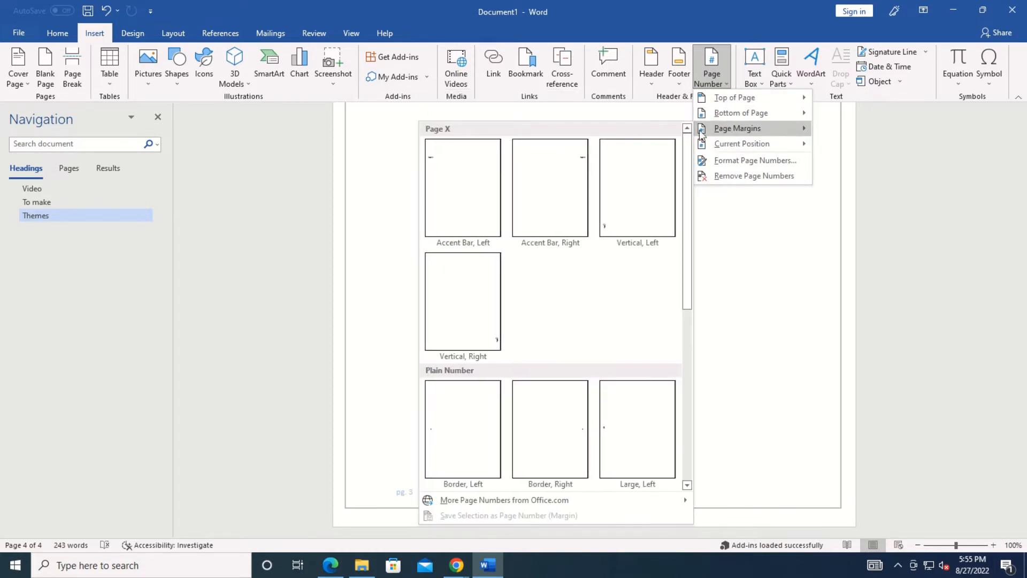
left_click(463, 202)
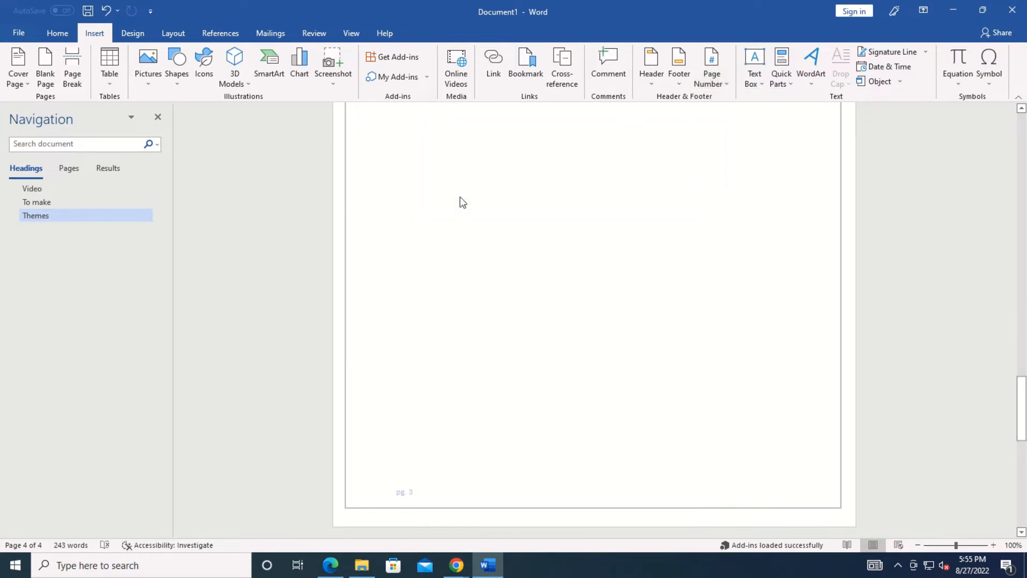
double_click(434, 330)
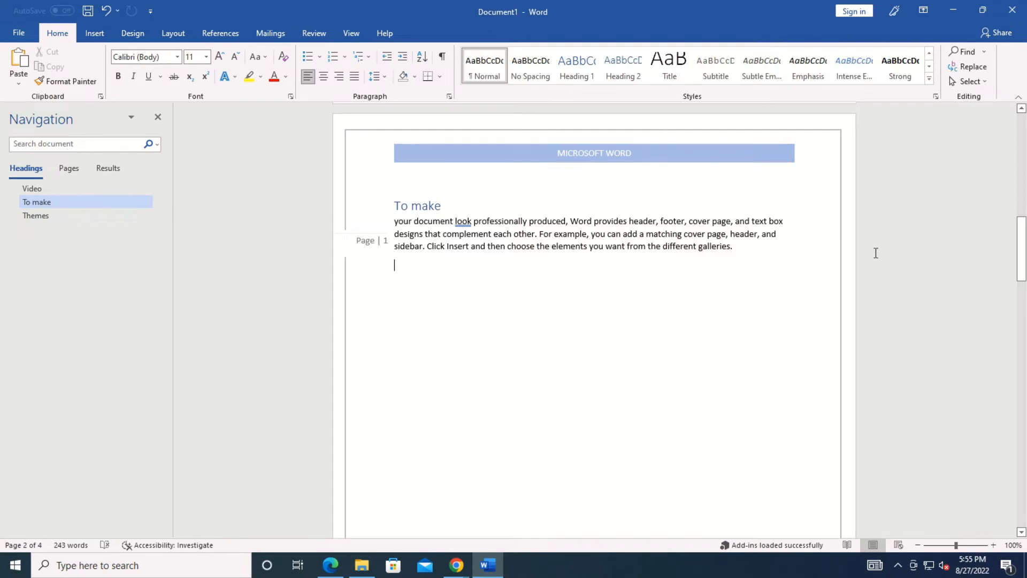
left_click_drag(1023, 224, 1024, 426)
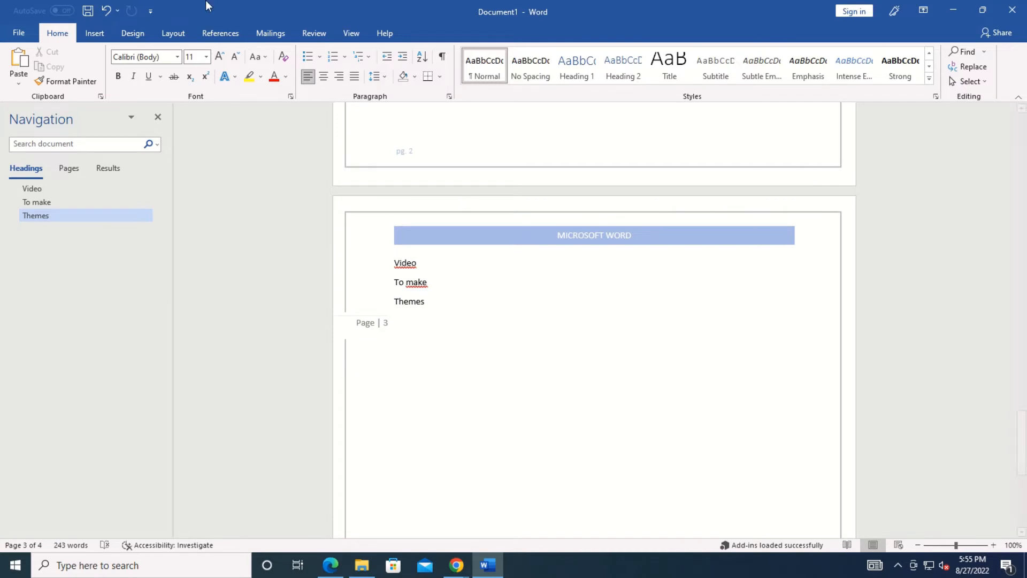
left_click(92, 34)
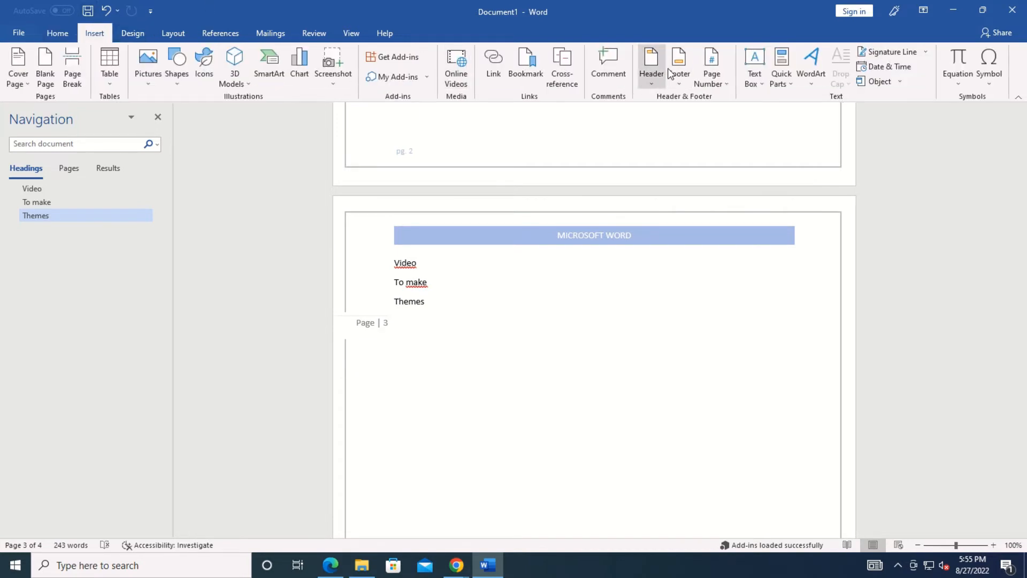
Insert a Simple Text Box with its placeholder quote and position it below the To make paragraph.
left_click(758, 70)
left_click(782, 139)
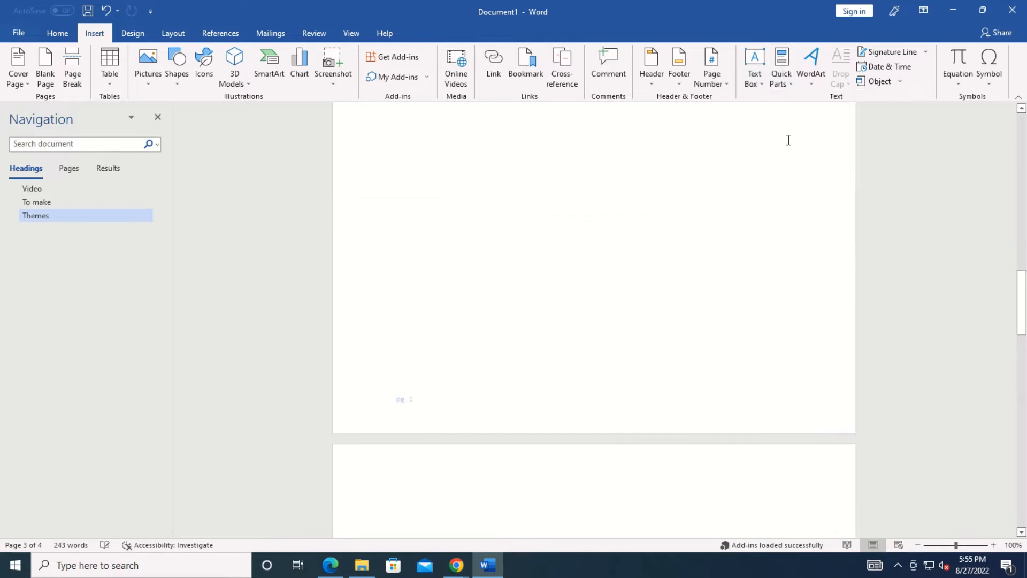
left_click_drag(627, 204, 595, 335)
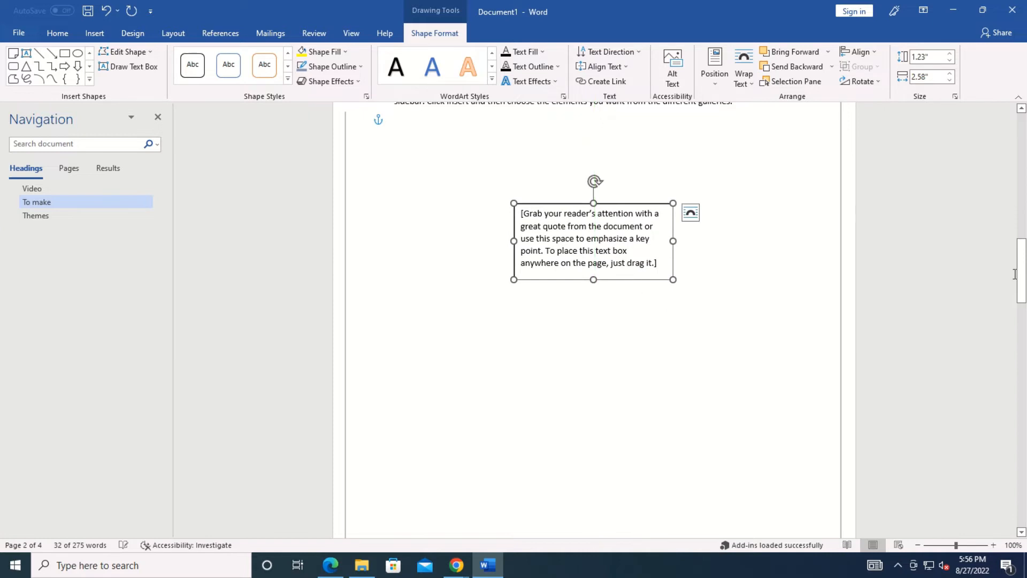
scroll(761, 301, "up", 5)
left_click_drag(661, 369, 535, 356)
left_click_drag(615, 472, 688, 407)
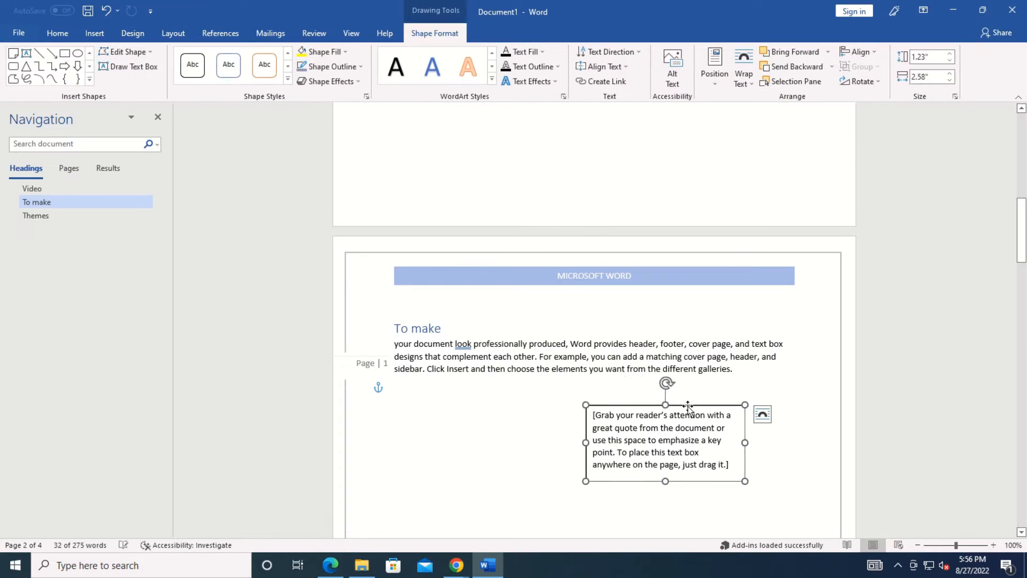
left_click(343, 51)
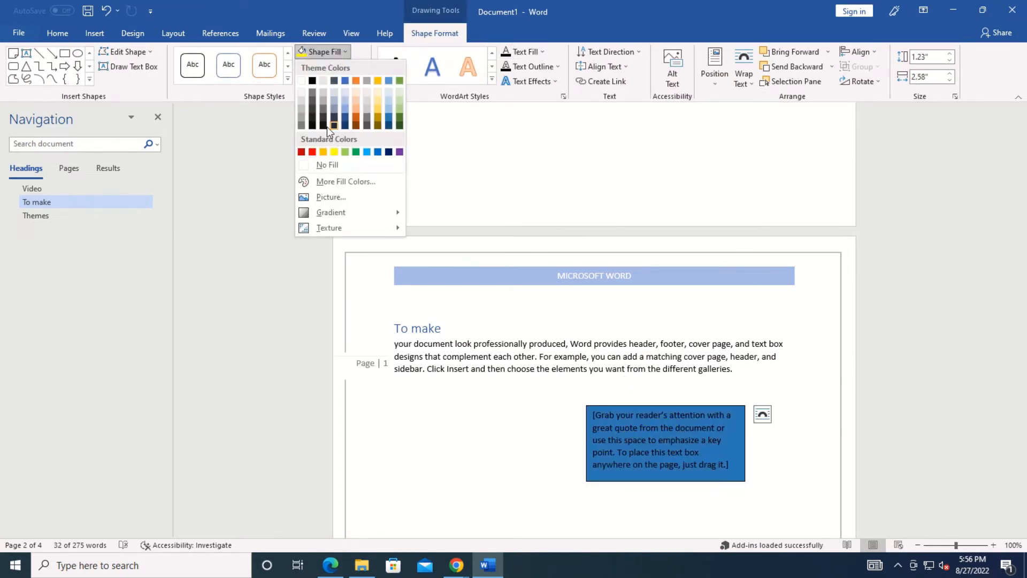
left_click(94, 34)
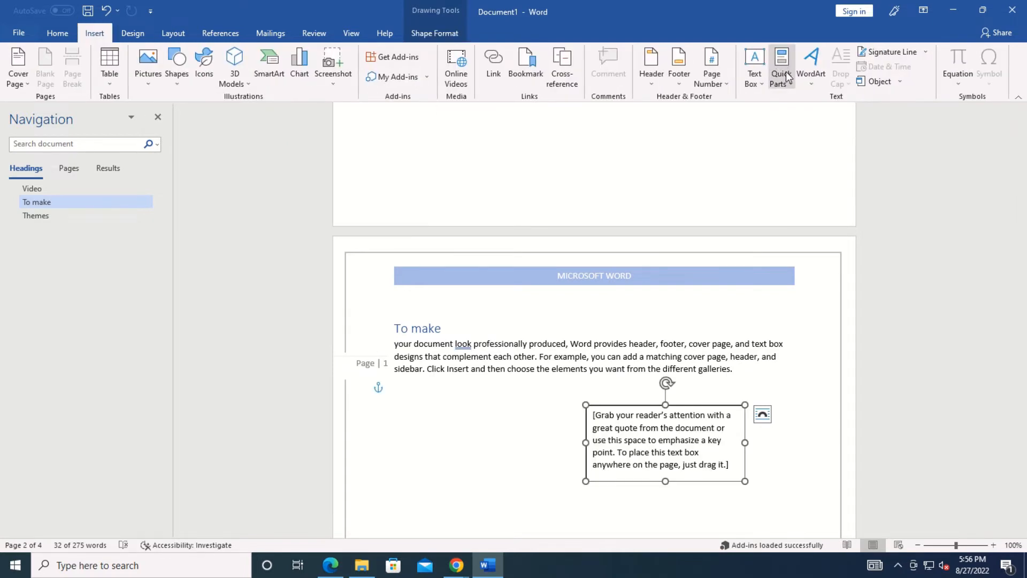
left_click(720, 368)
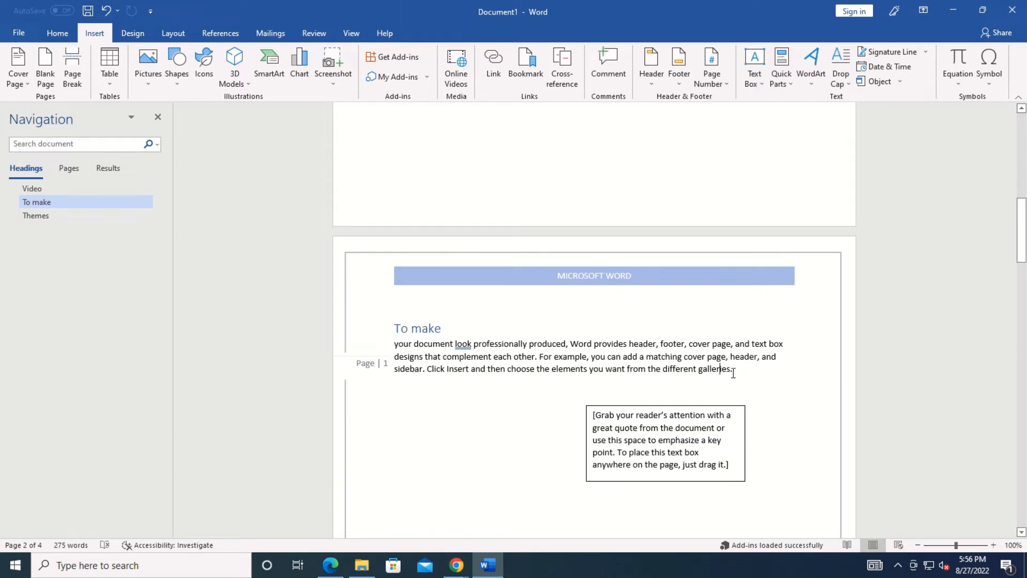
Save the To make paragraph to the AutoText gallery as the entry 'your document'.
left_click_drag(706, 368, 402, 350)
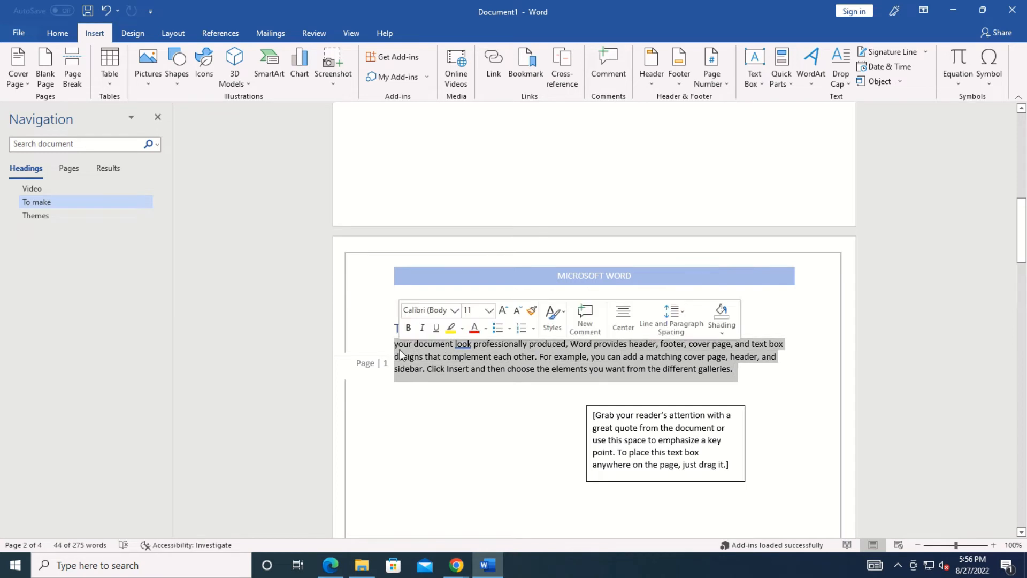
left_click(783, 81)
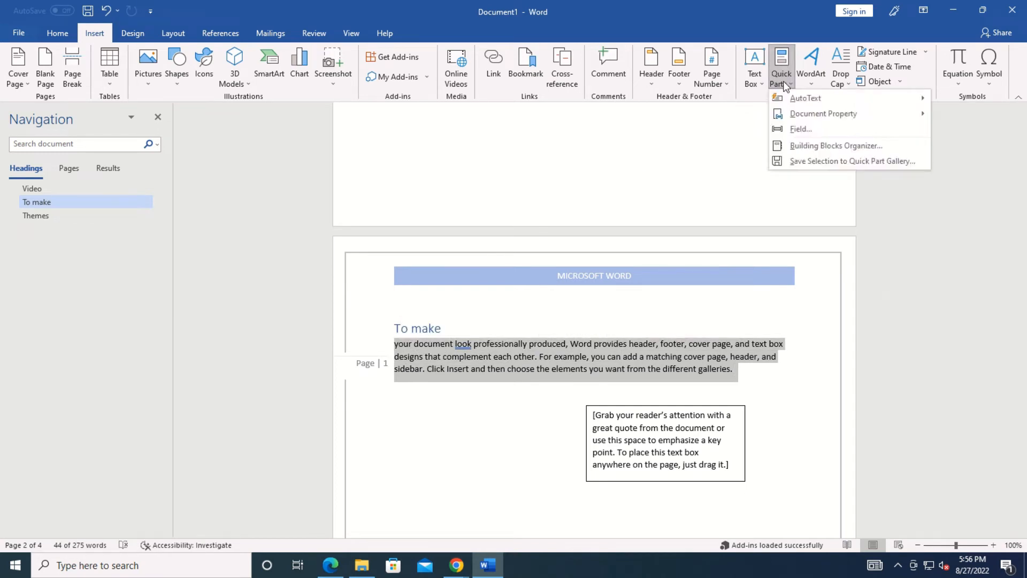
mouse_move(786, 97)
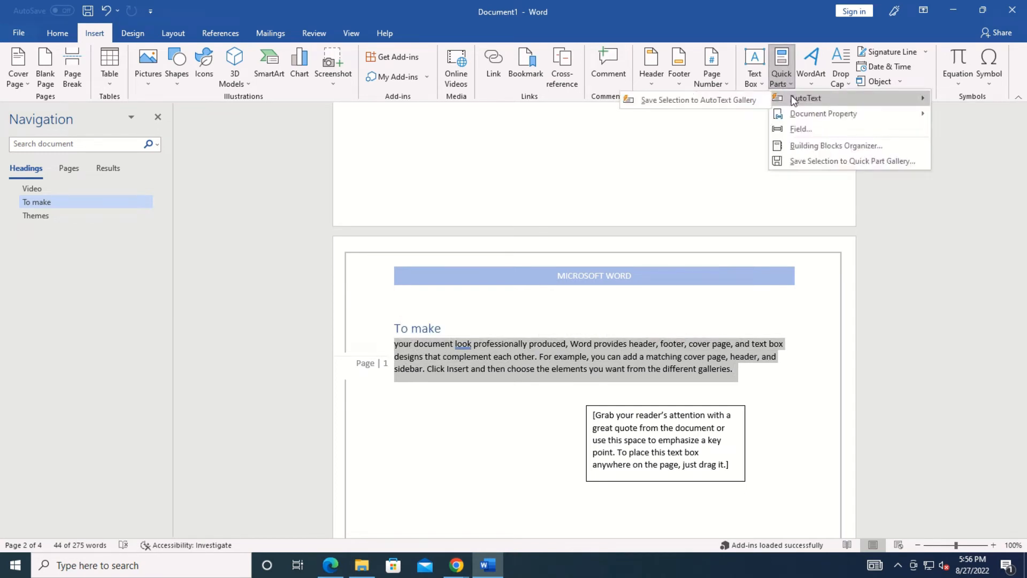
left_click(716, 102)
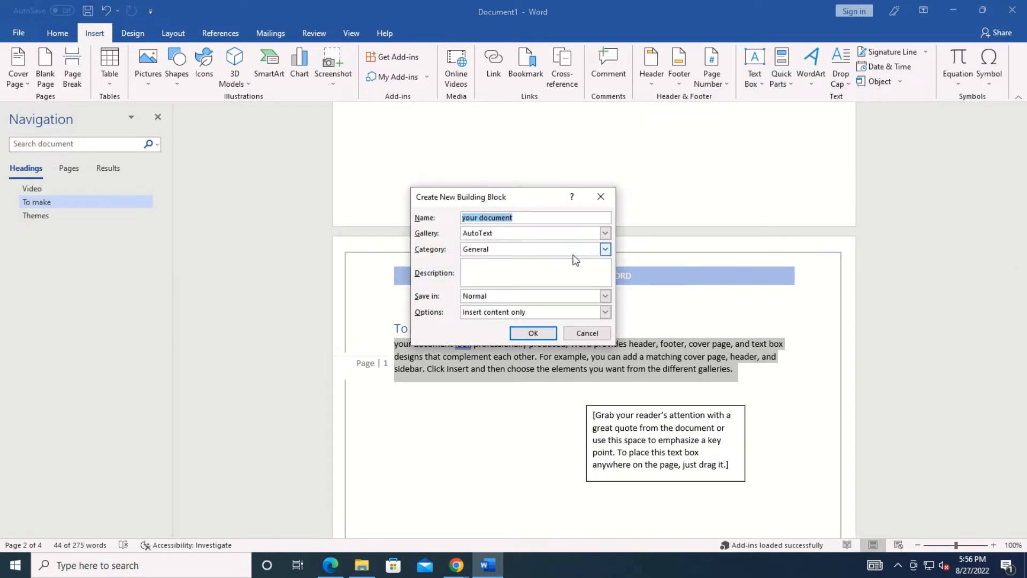
left_click(533, 333)
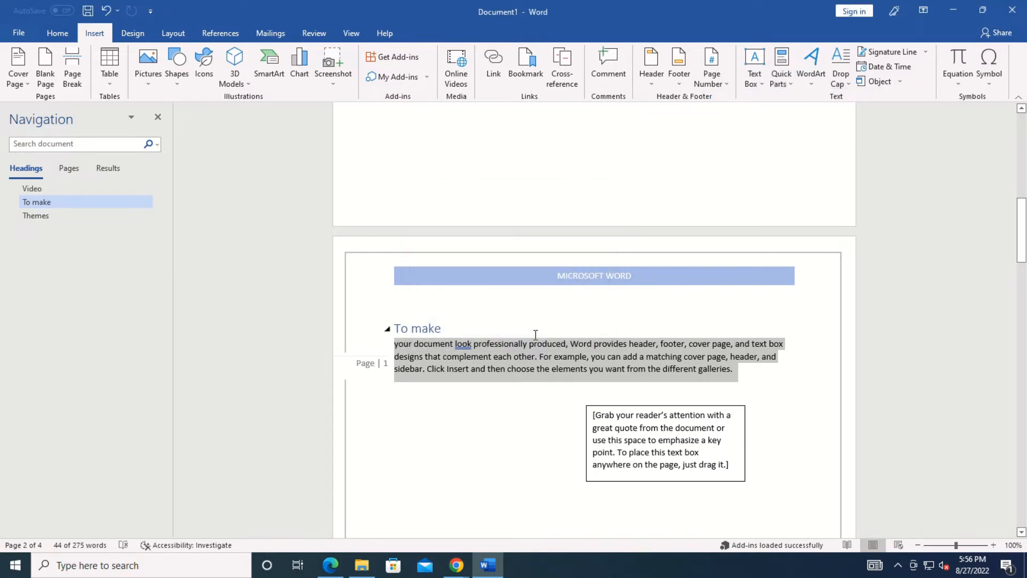
left_click(506, 410)
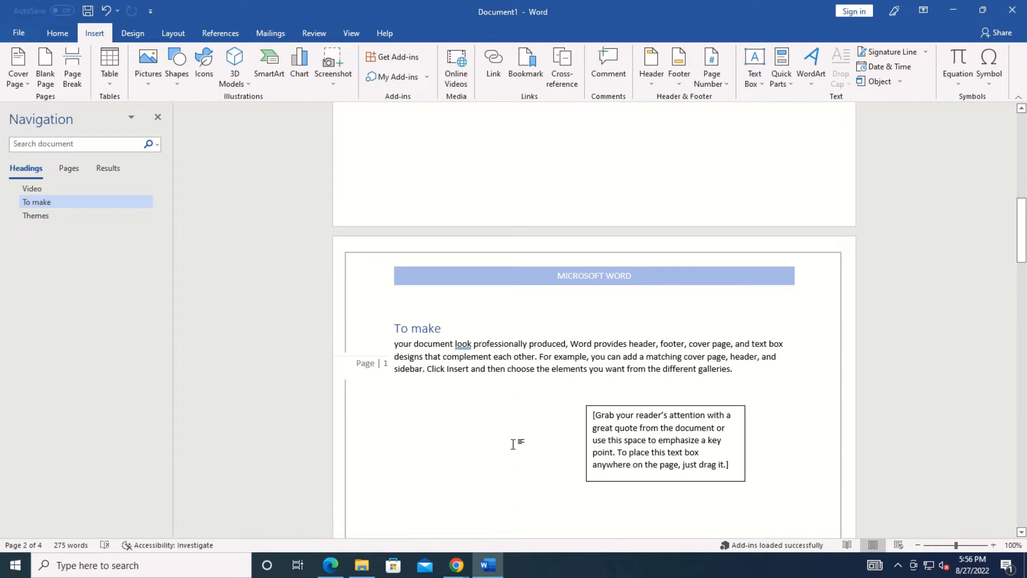
Insert the 'your document' AutoText entry above the Themes heading.
key("ctrl+Return")
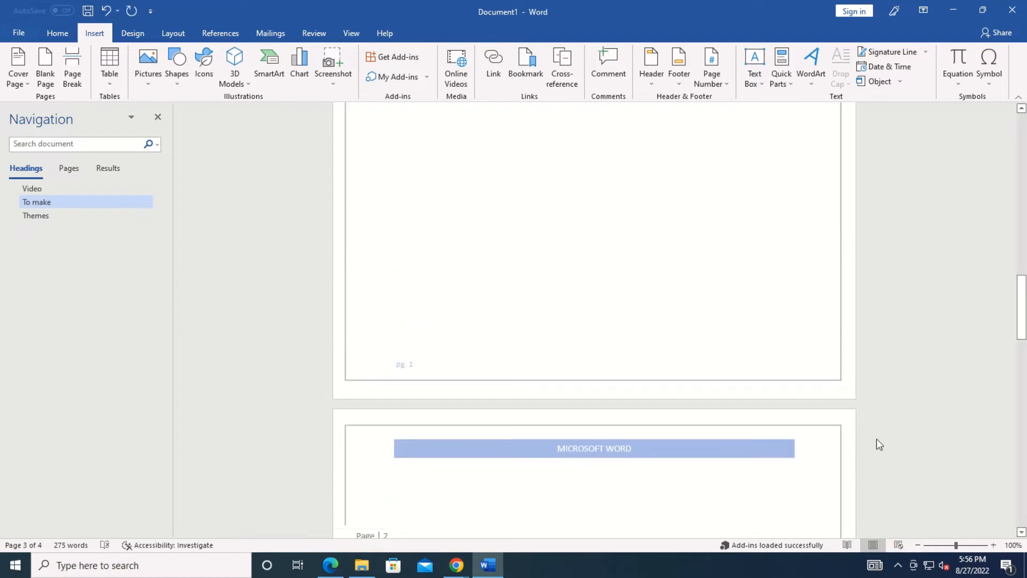
left_click_drag(1021, 318, 1021, 345)
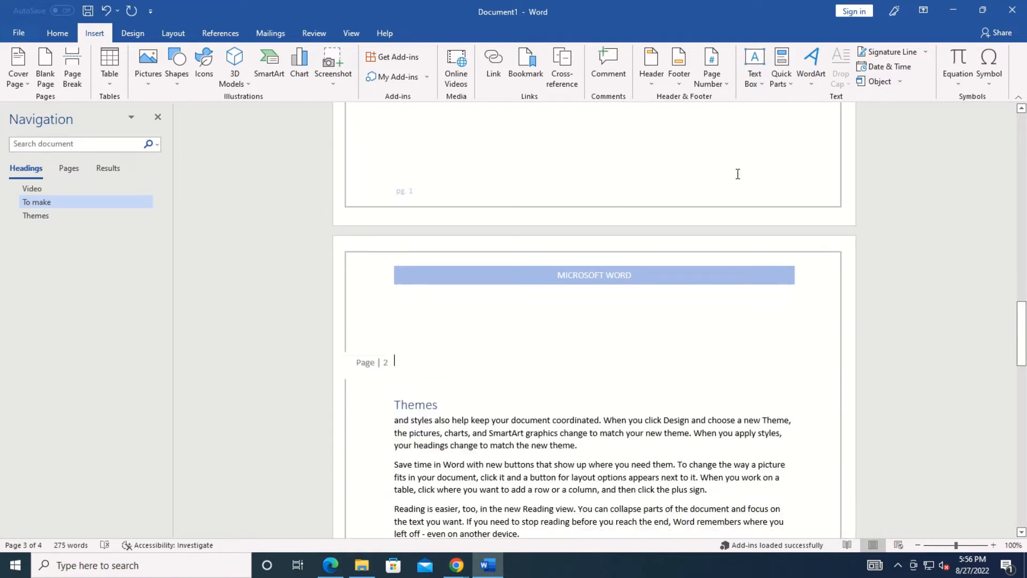
left_click(790, 85)
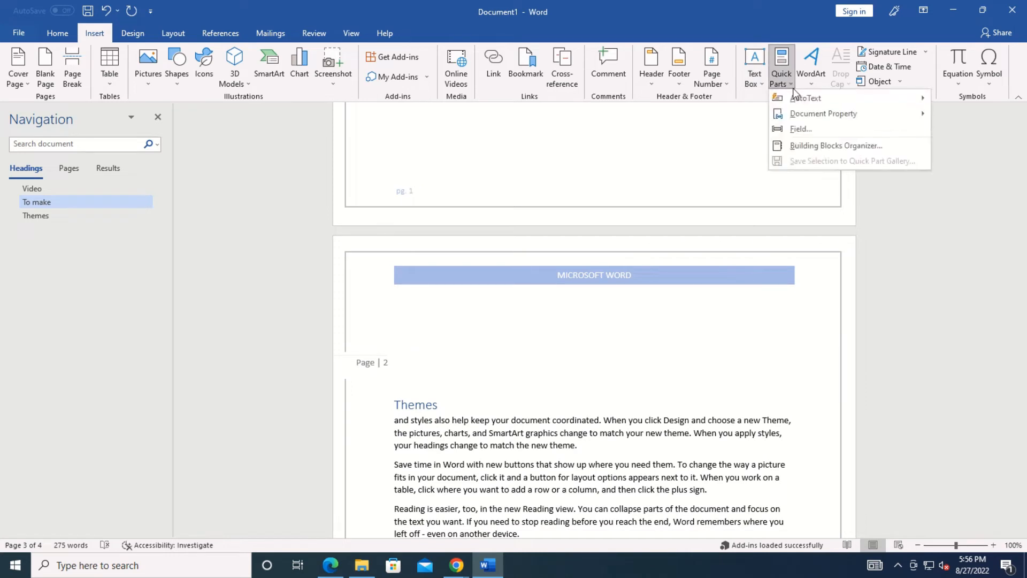
mouse_move(798, 96)
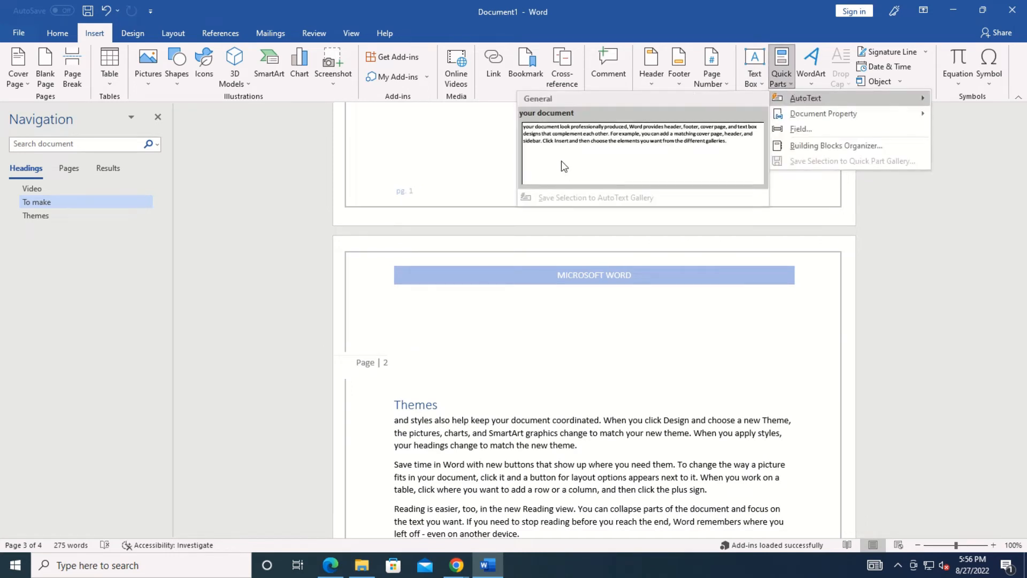
left_click(560, 161)
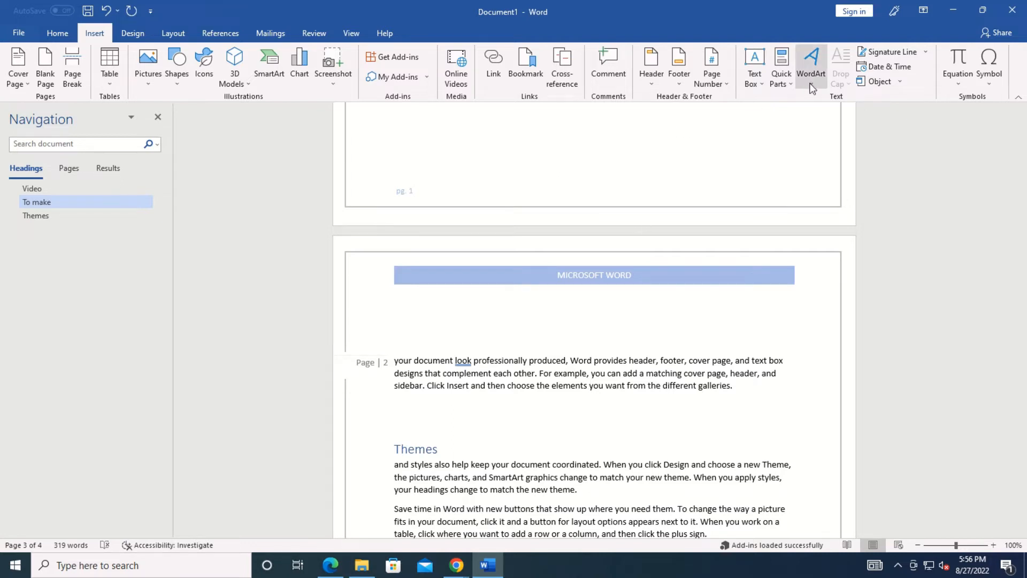
Insert a blue-style WordArt reading 'hello' and move it to mid-page.
left_click(810, 65)
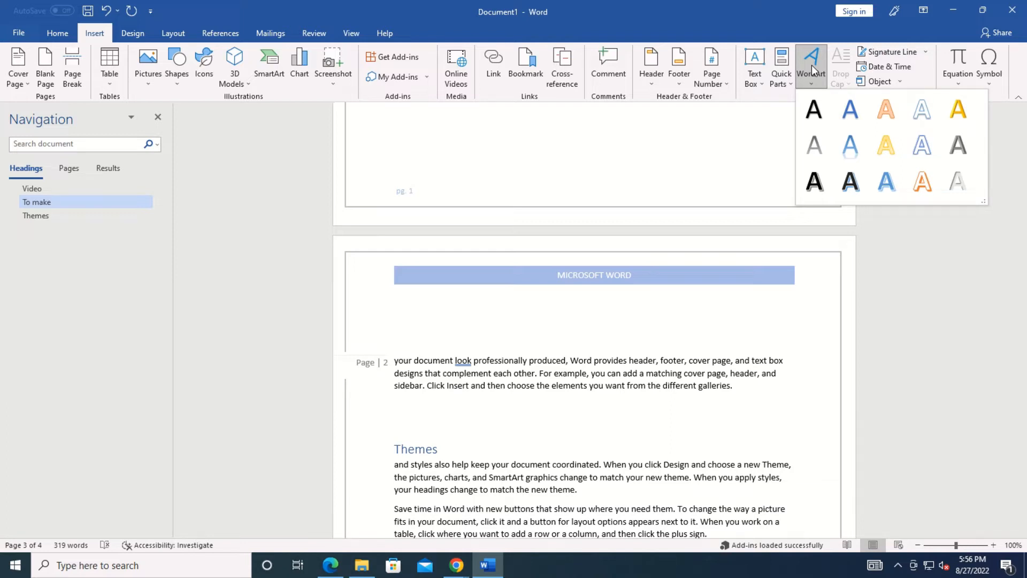
left_click(857, 153)
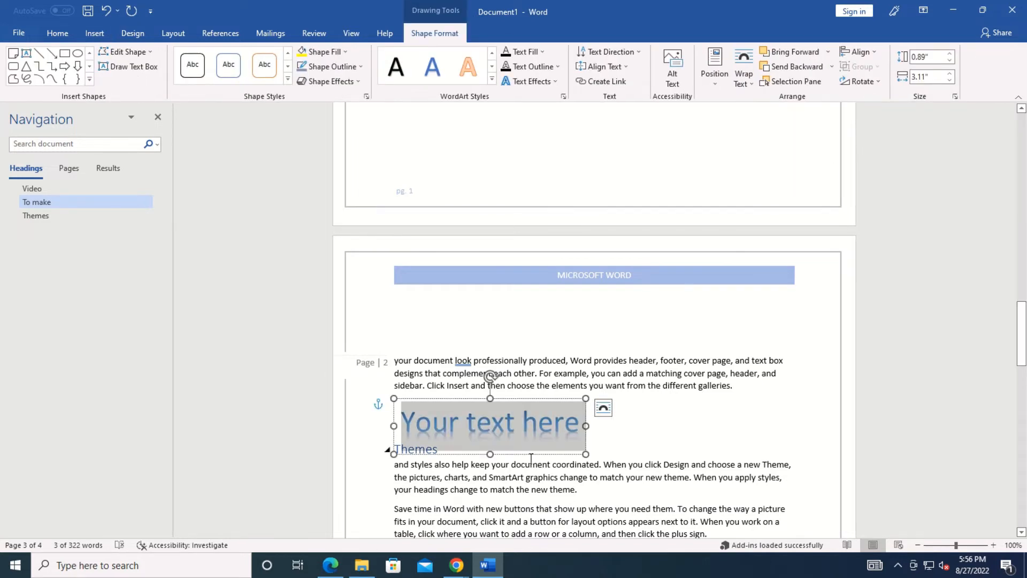
type("hello")
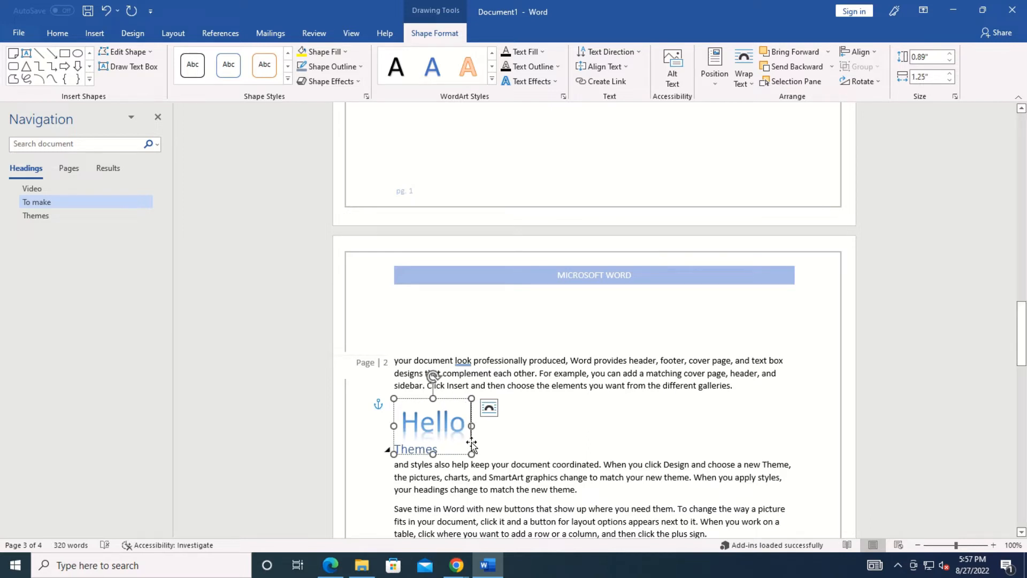
left_click_drag(471, 445, 613, 439)
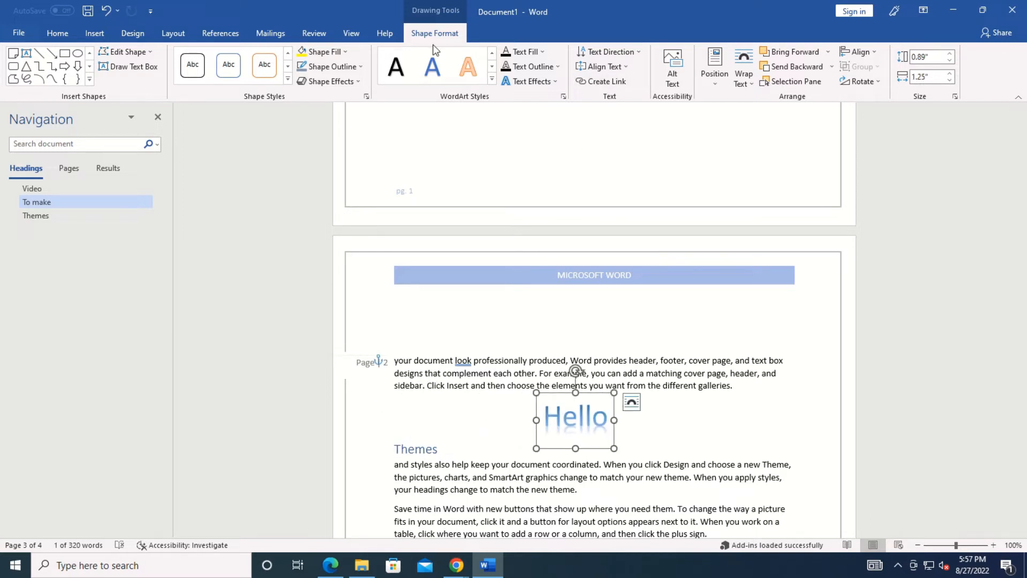
Select the three paragraphs under the Themes heading.
left_click(95, 33)
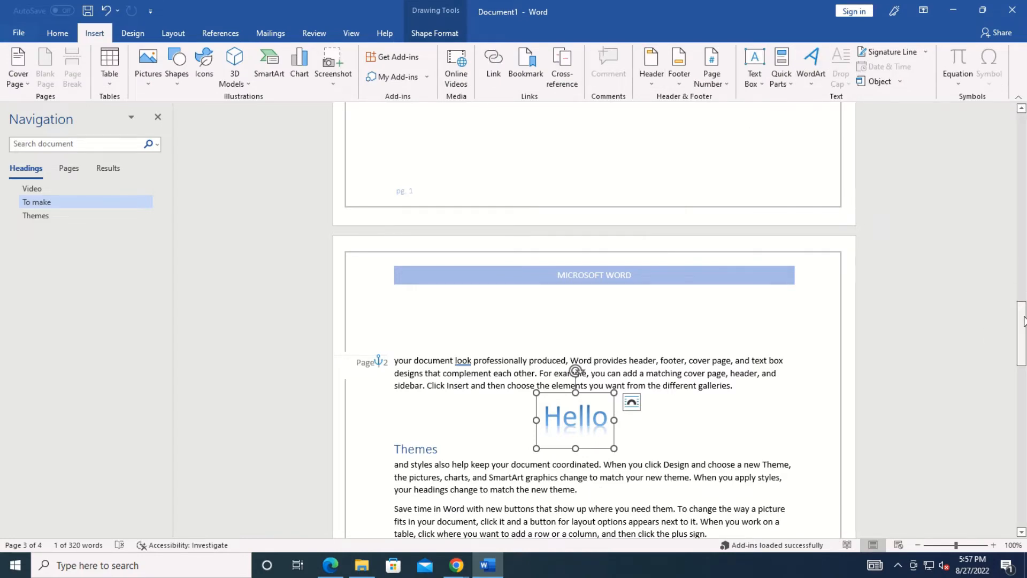
left_click_drag(1021, 310, 1022, 339)
left_click_drag(529, 390, 401, 290)
left_click(397, 278)
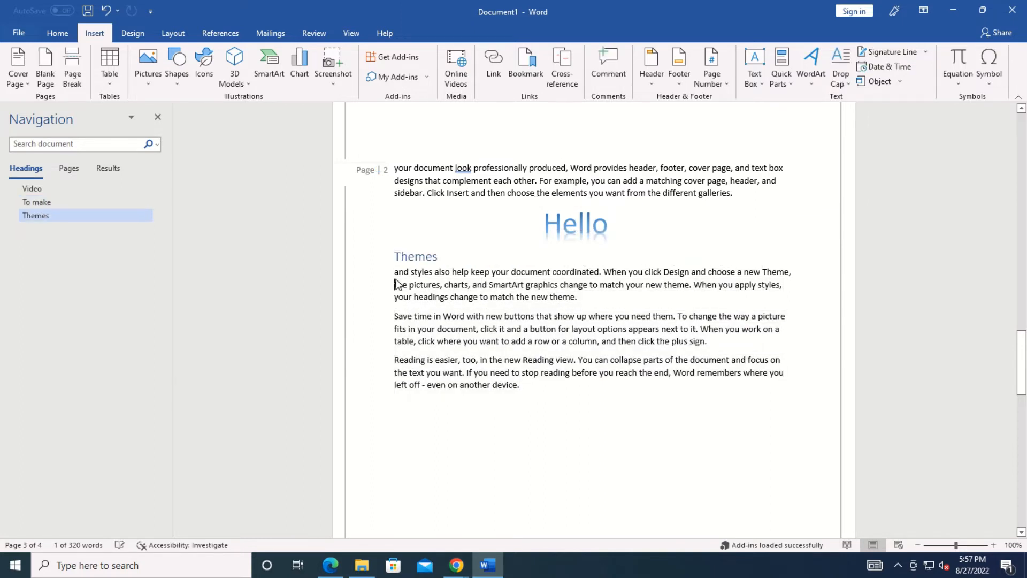
mouse_move(527, 386)
left_mouse_down()
mouse_move(471, 348)
mouse_move(394, 271)
left_mouse_up()
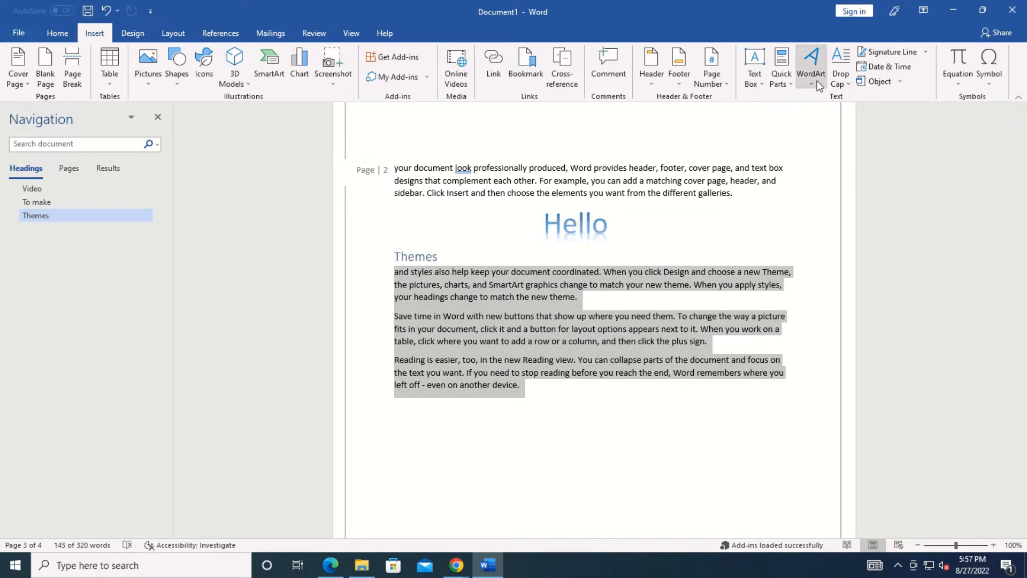
Add a signature line on the empty last line with the signer's name and title 'owner'.
left_click(850, 84)
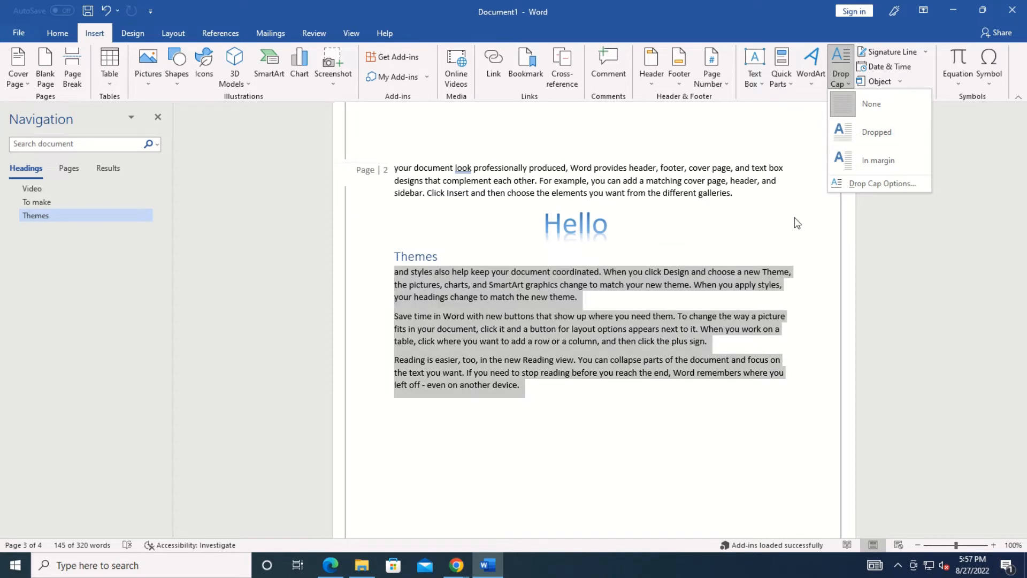
left_click(823, 125)
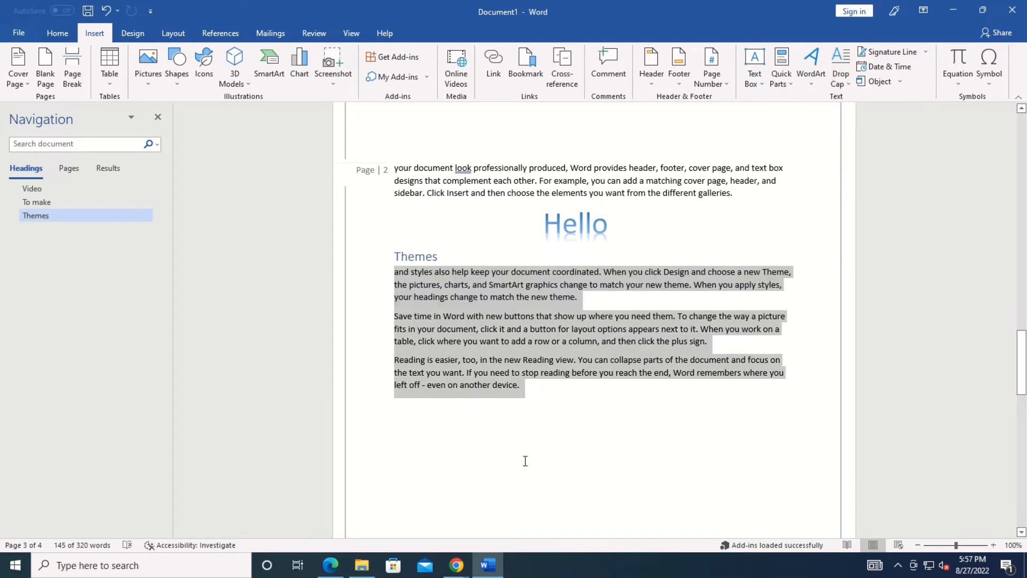
left_click(555, 415)
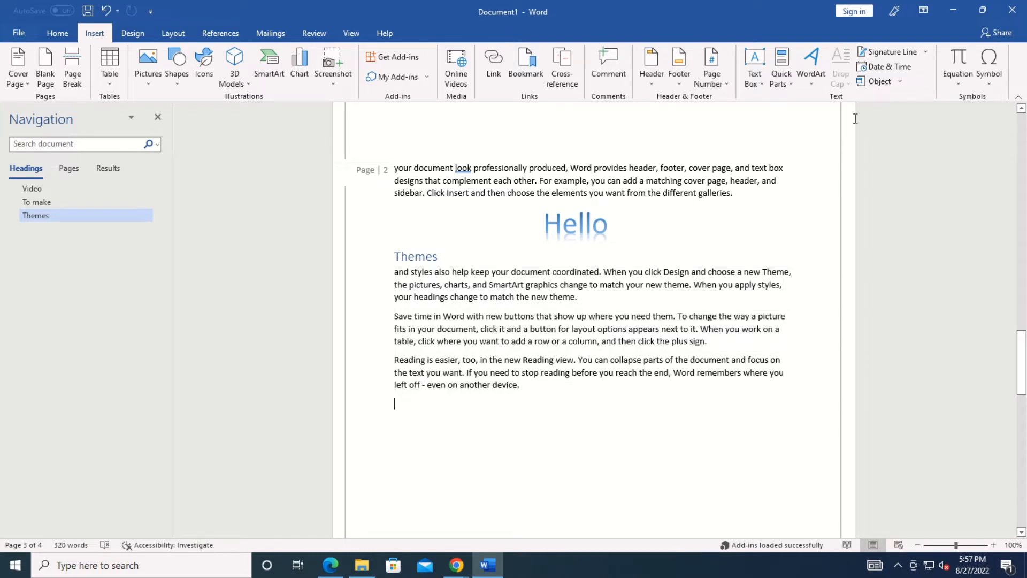
left_click(889, 52)
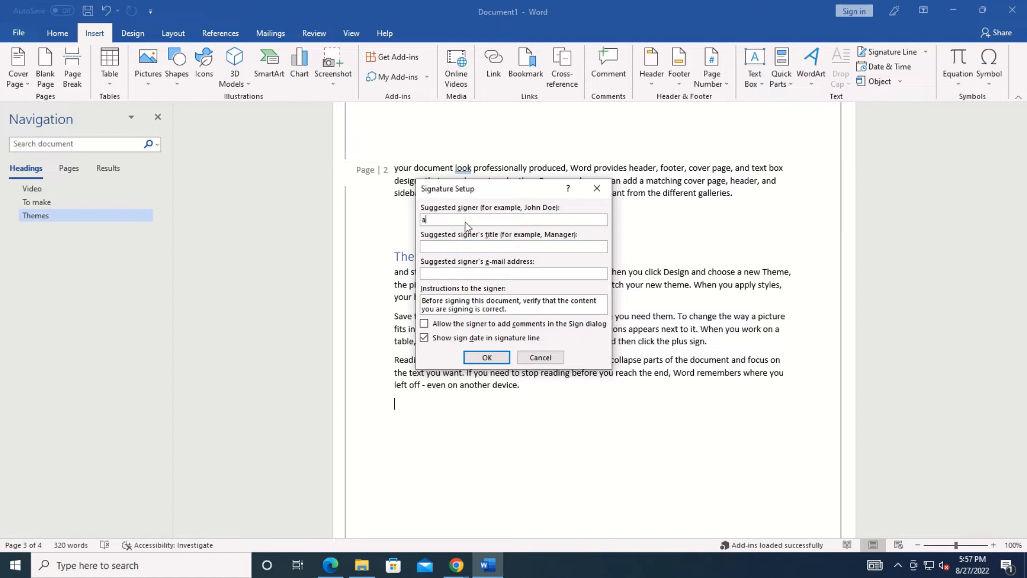
type("awesome")
left_click(467, 246)
type("owner")
left_click(489, 356)
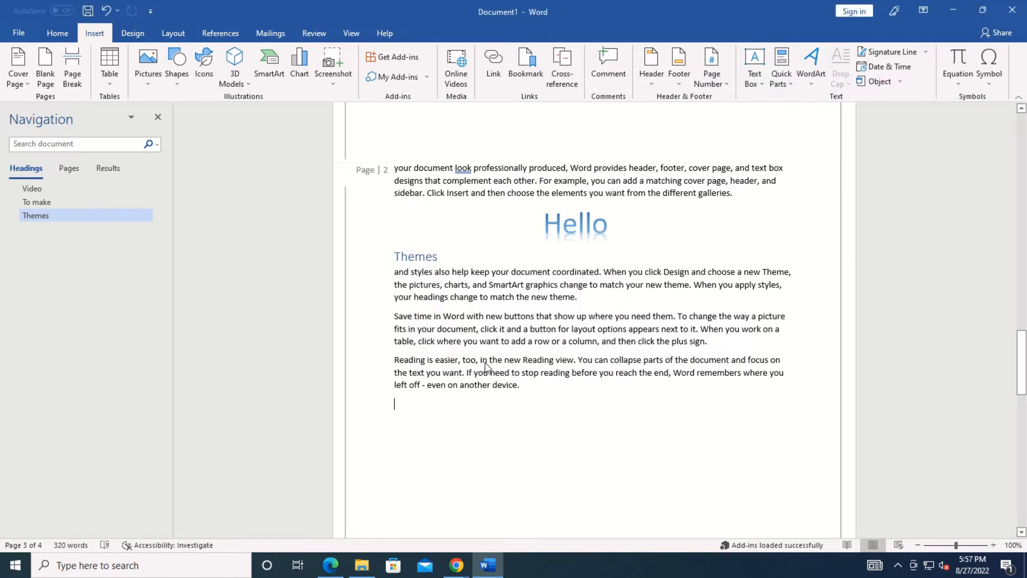
left_click(430, 468)
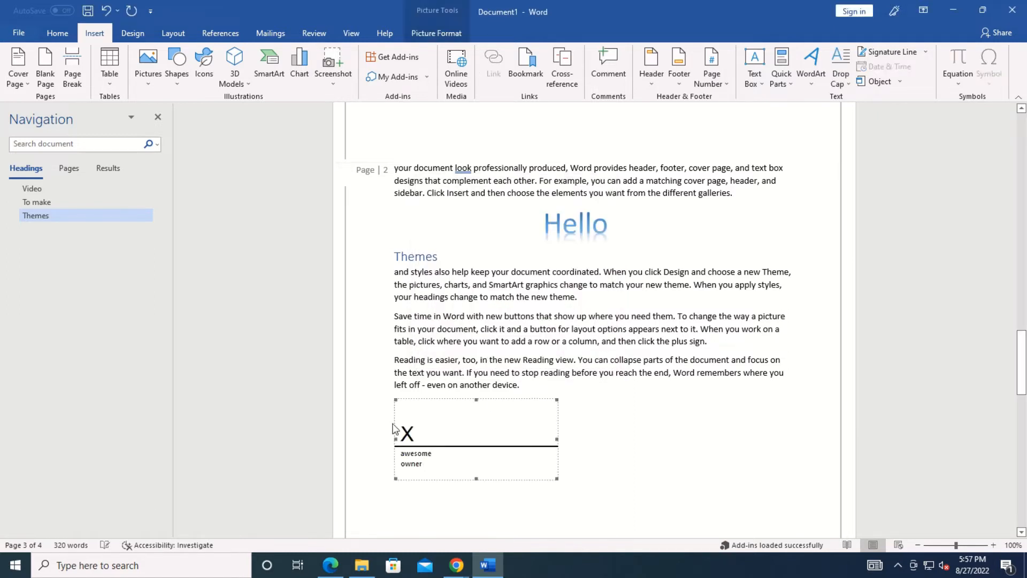
left_click(638, 447)
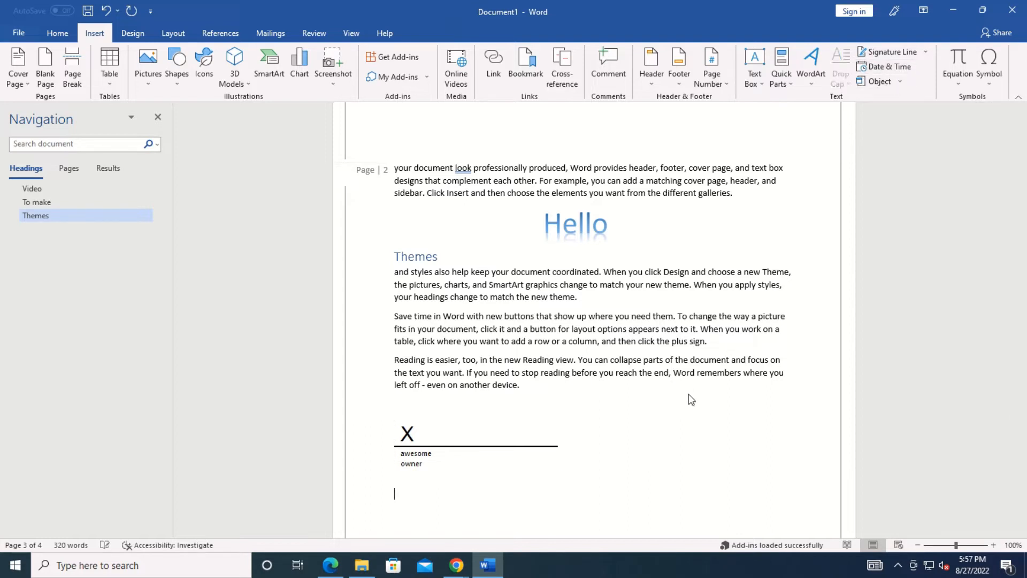
Insert the date and time as 8/27/2022 5:58:03 PM below the signature line.
left_click(904, 67)
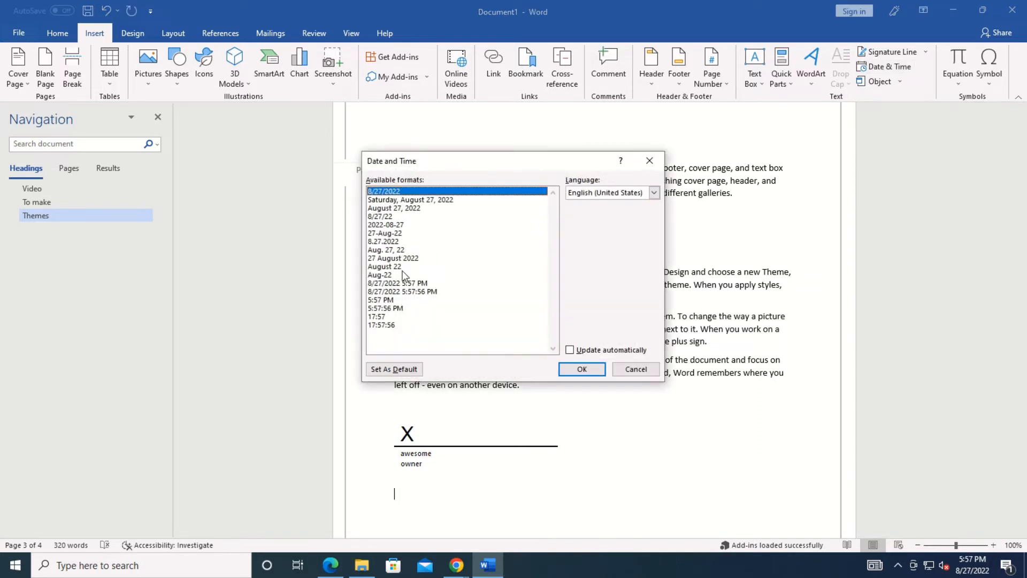
left_click(410, 291)
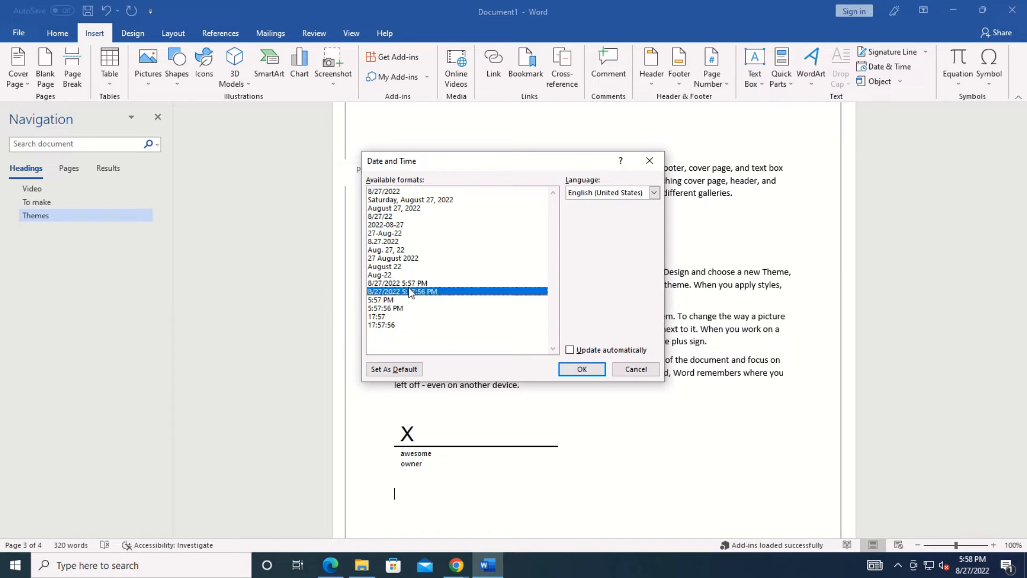
left_click(583, 367)
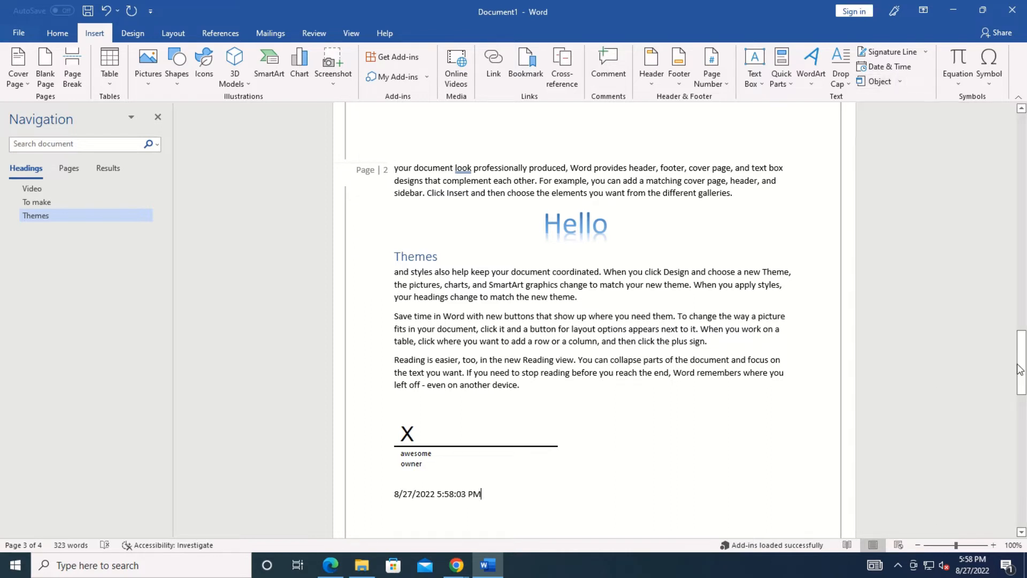
left_click_drag(1021, 363, 1026, 266)
left_click(890, 81)
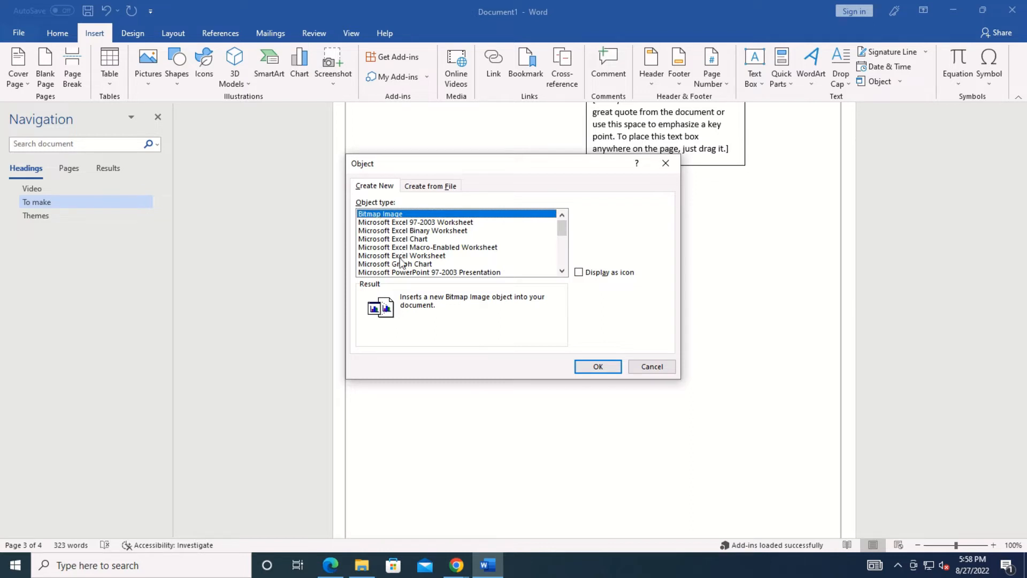
Embed a new Bitmap Image object from the Object dialog's Create New list.
scroll(560, 248, "down", 5)
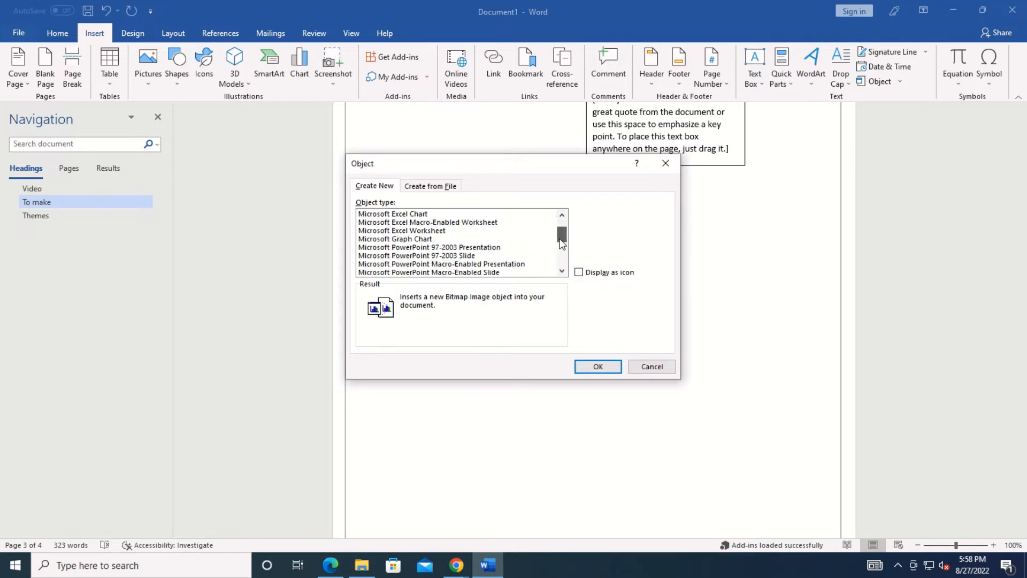
scroll(558, 257, "up", 5)
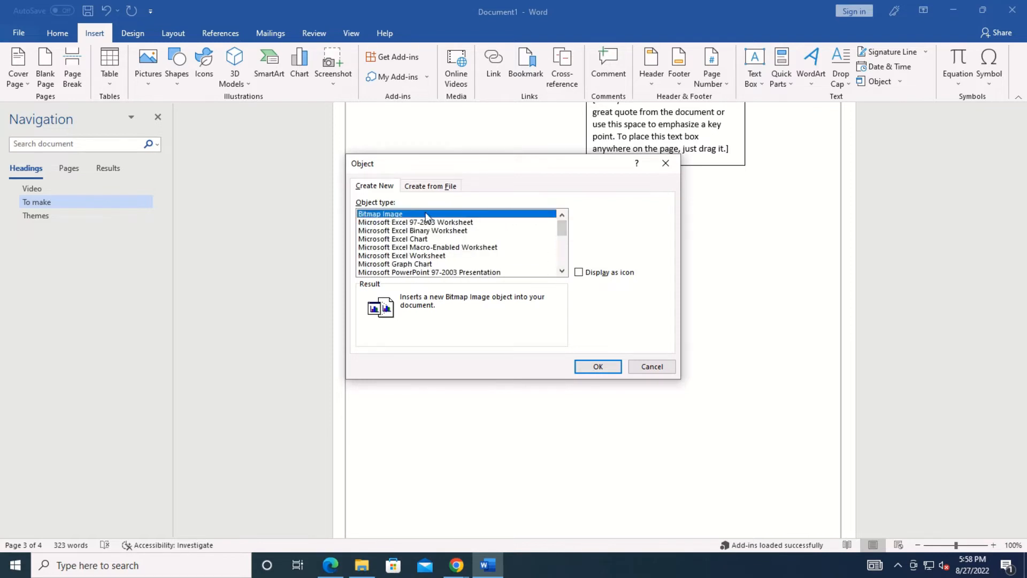
left_click(597, 364)
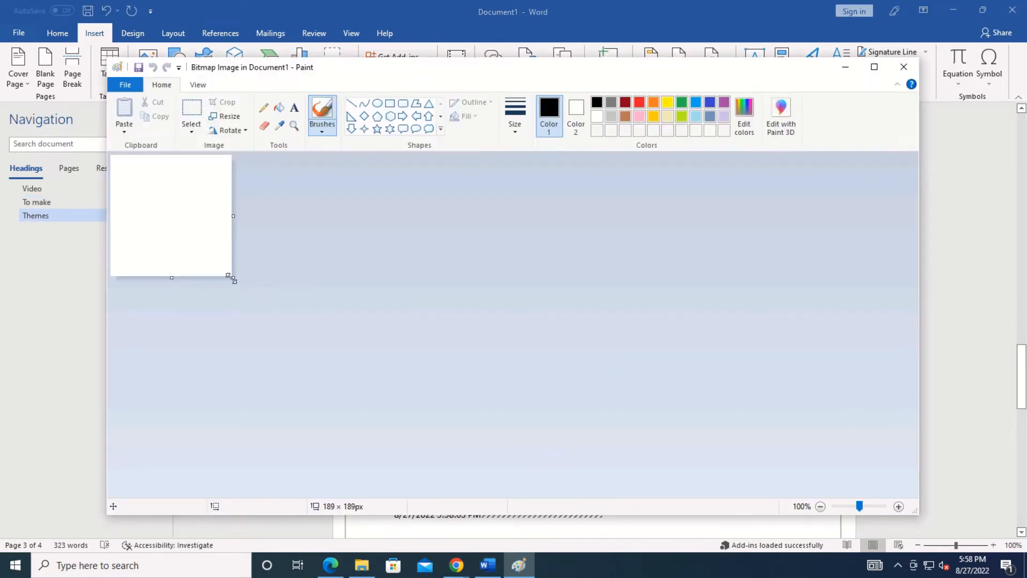
Enlarge the Paint canvas to 1229×487 and draw a rounded rectangle with a right arrow into it.
mouse_move(231, 277)
left_mouse_down()
mouse_move(885, 451)
mouse_move(900, 469)
left_mouse_up()
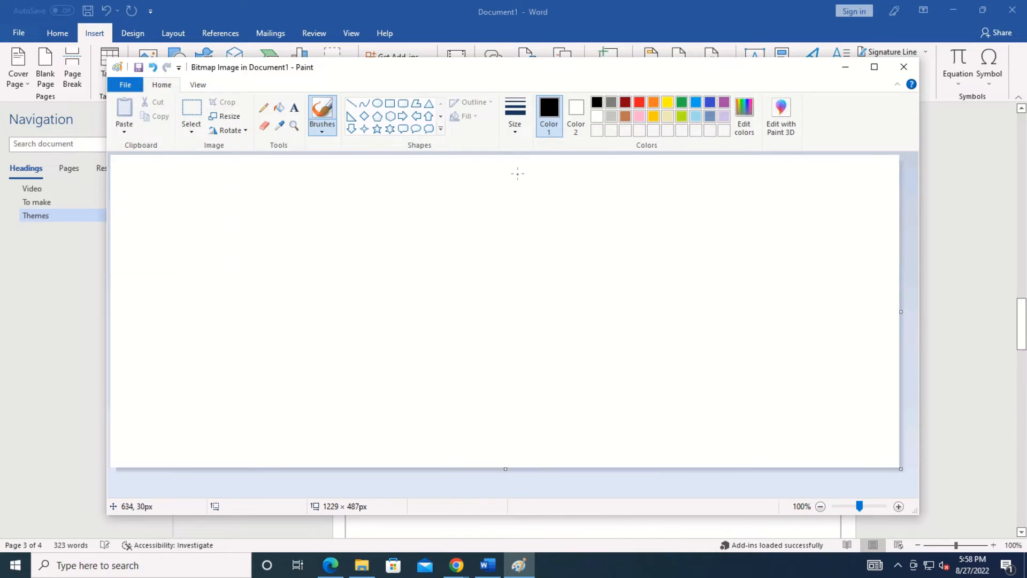
left_click(402, 103)
left_click_drag(266, 234, 630, 387)
left_click(402, 116)
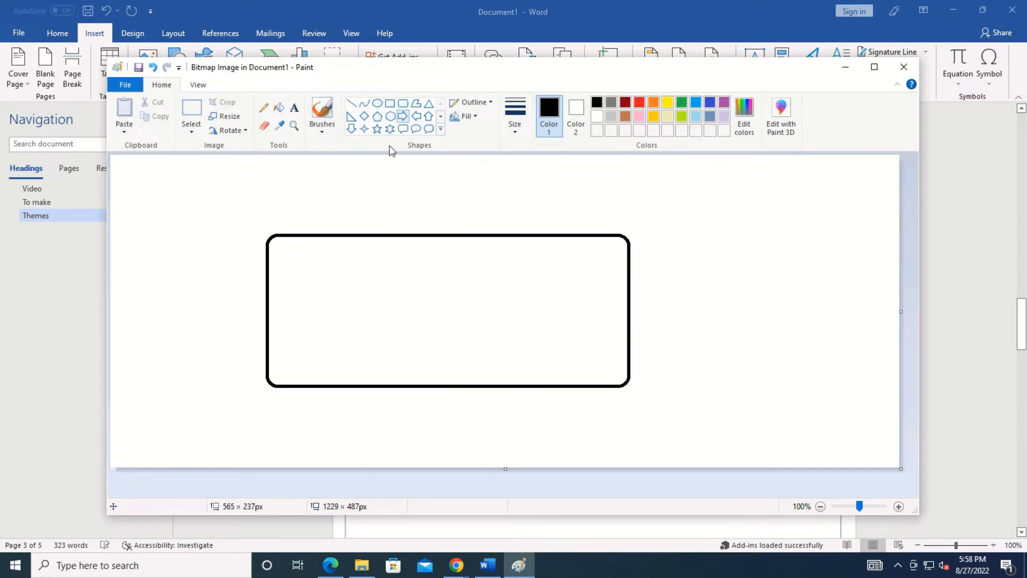
left_click_drag(193, 280, 419, 338)
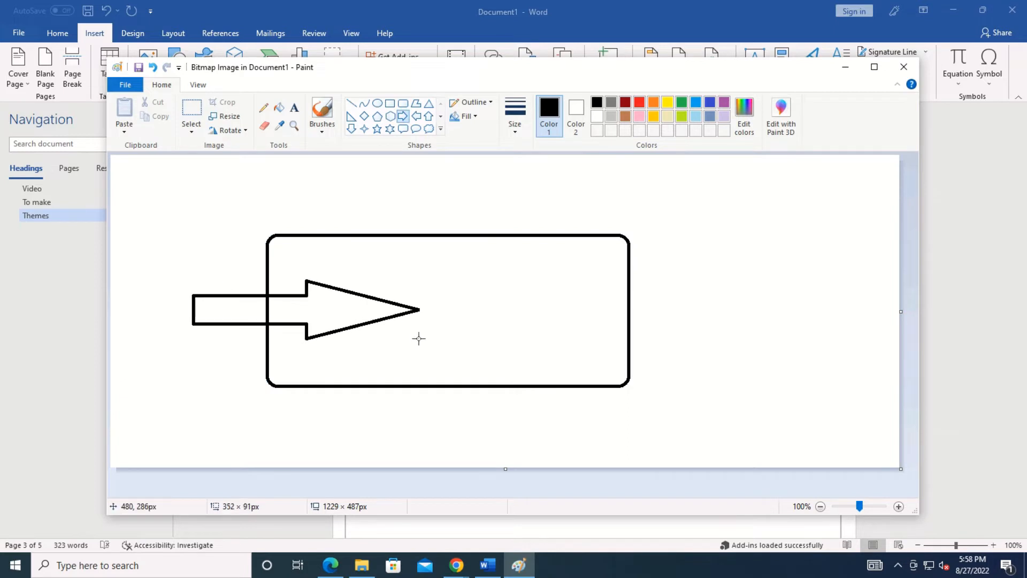
Make the arrow outline blue, fill the rectangle yellow-green, and close Paint.
left_click(695, 103)
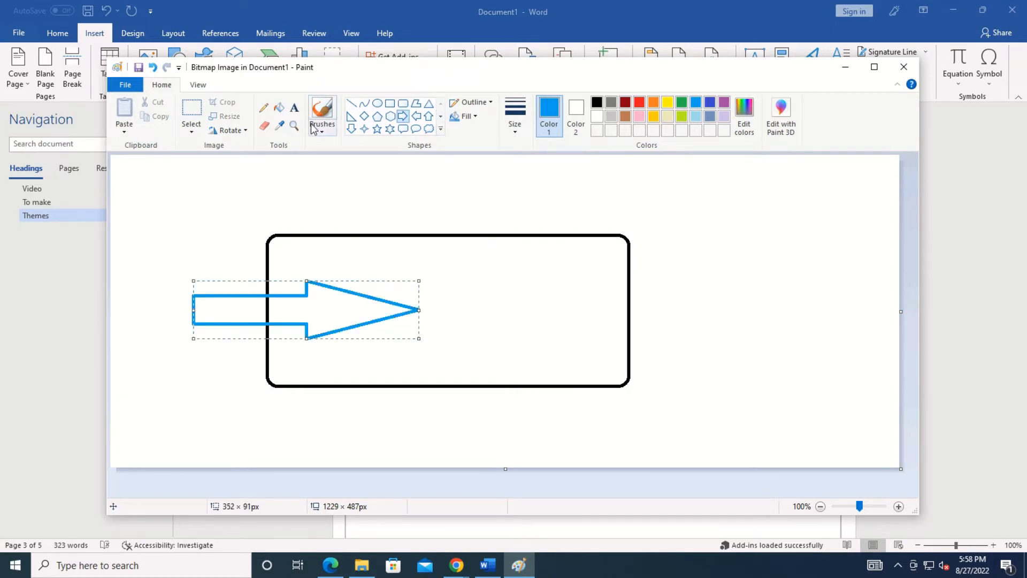
left_click(279, 108)
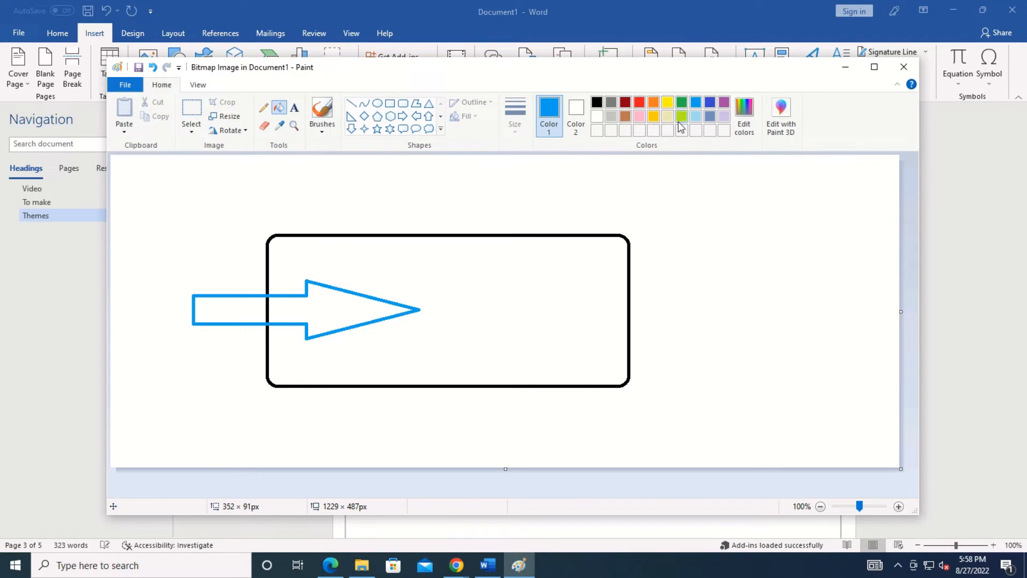
left_click(681, 118)
left_click(523, 286)
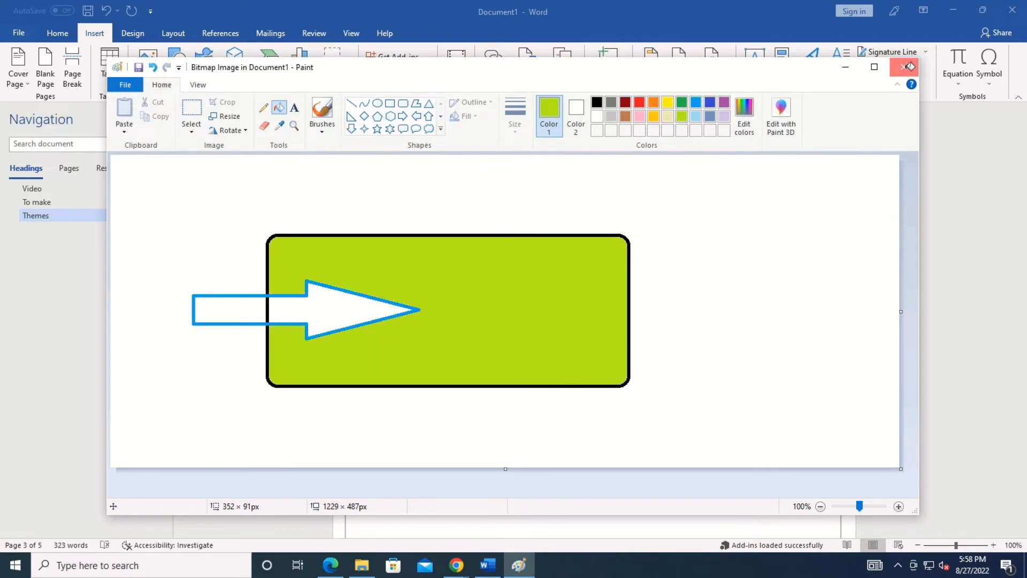
left_click(910, 66)
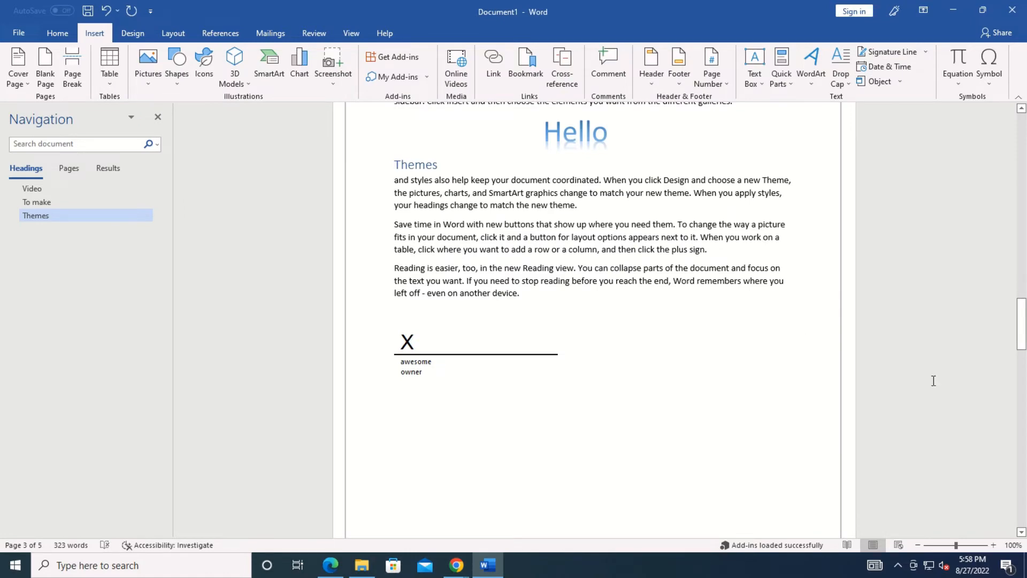
Narrow the embedded Paint picture from both sides so it fits within the page width.
left_click_drag(1022, 345, 1022, 105)
left_click_drag(1024, 218, 1024, 401)
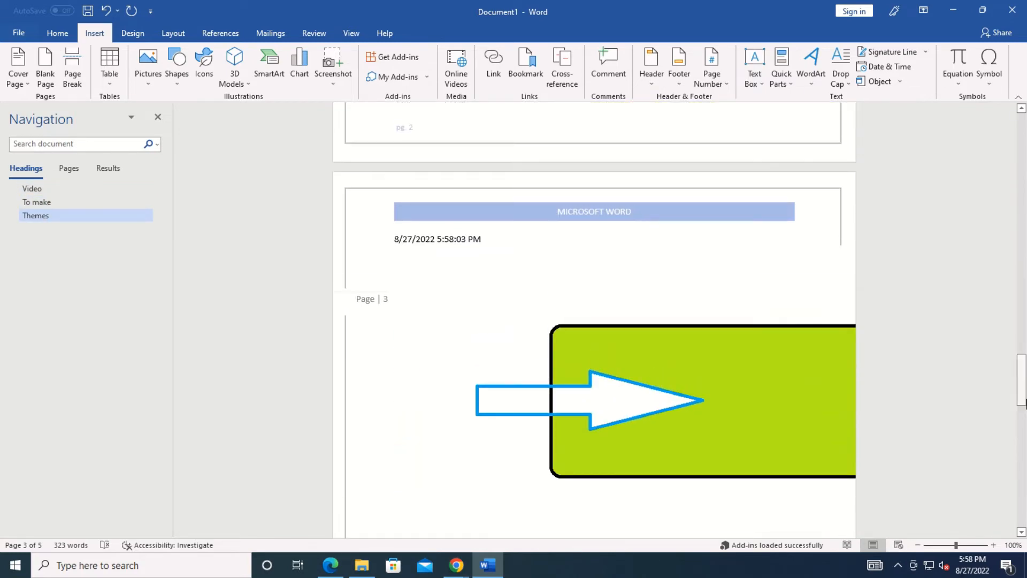
left_click(657, 457)
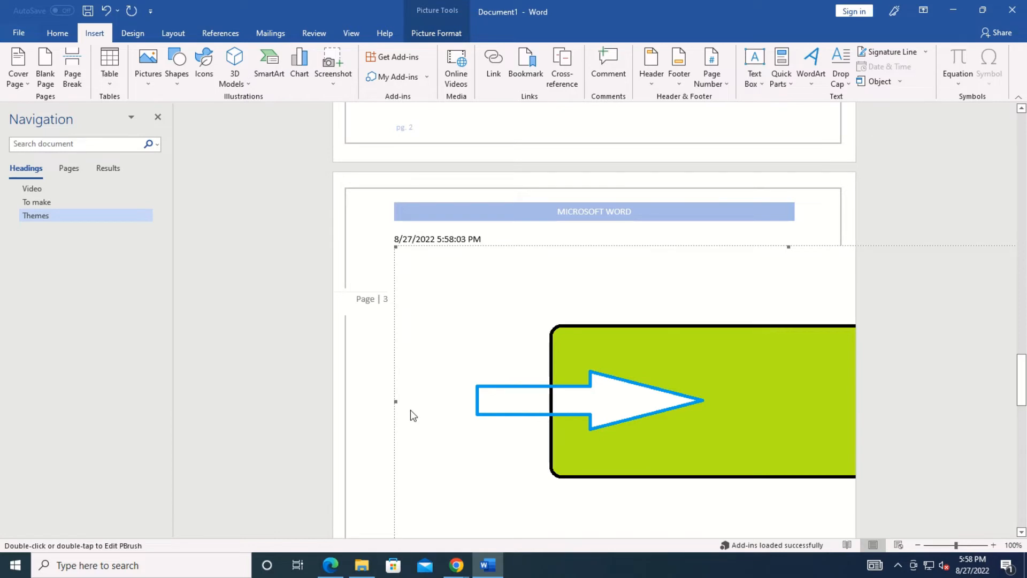
left_click_drag(396, 401, 728, 378)
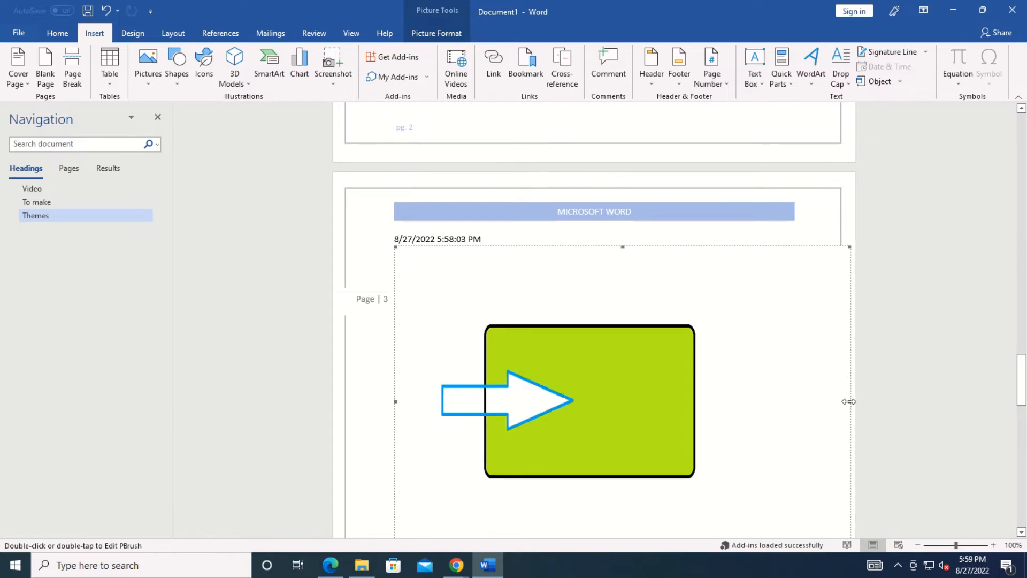
left_click_drag(850, 401, 812, 402)
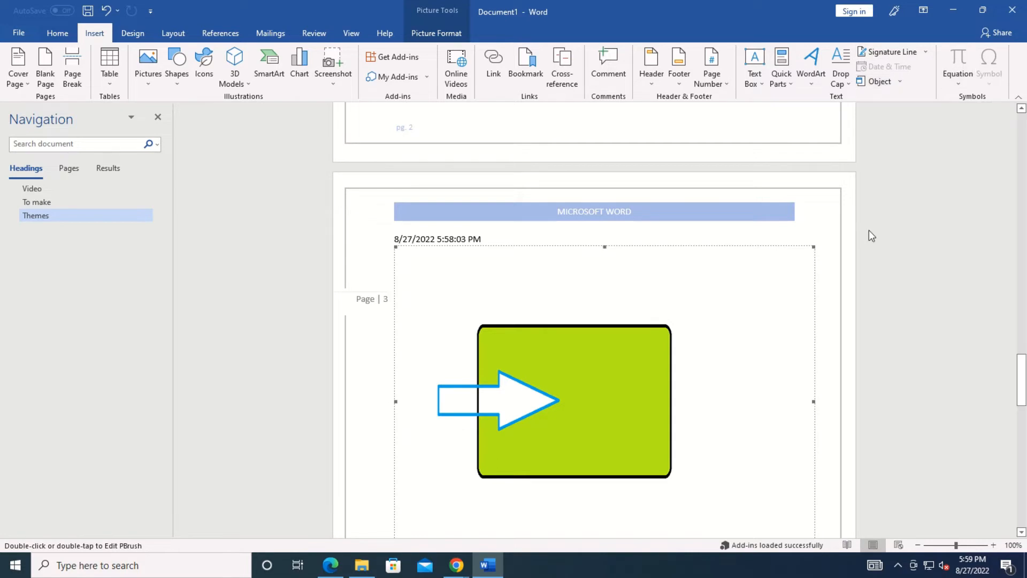
left_click_drag(1021, 380, 1021, 324)
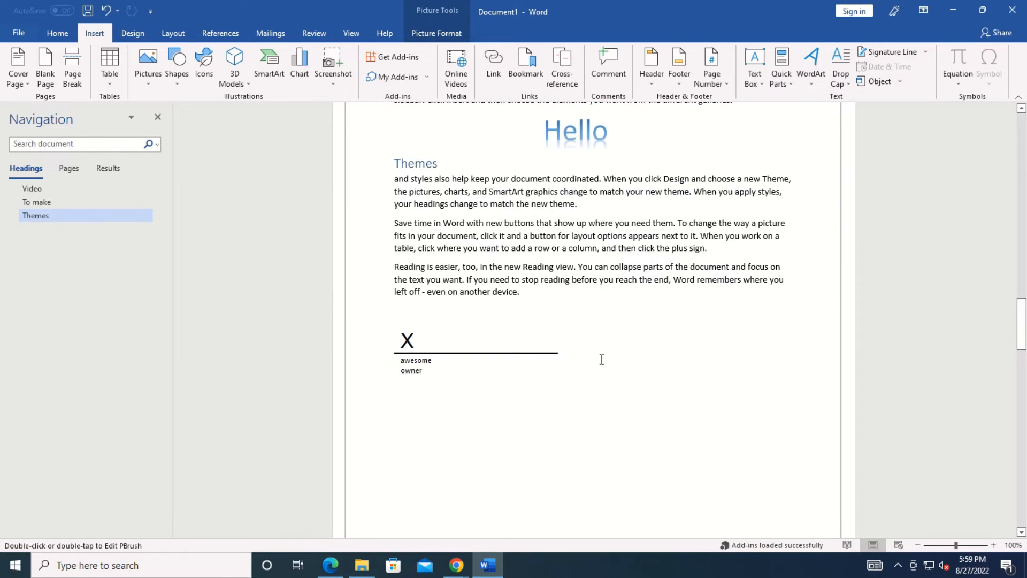
Insert the built-in Expansion of a Sum equation on a new line below the signature line.
left_click(566, 379)
key("Return")
key("Return")
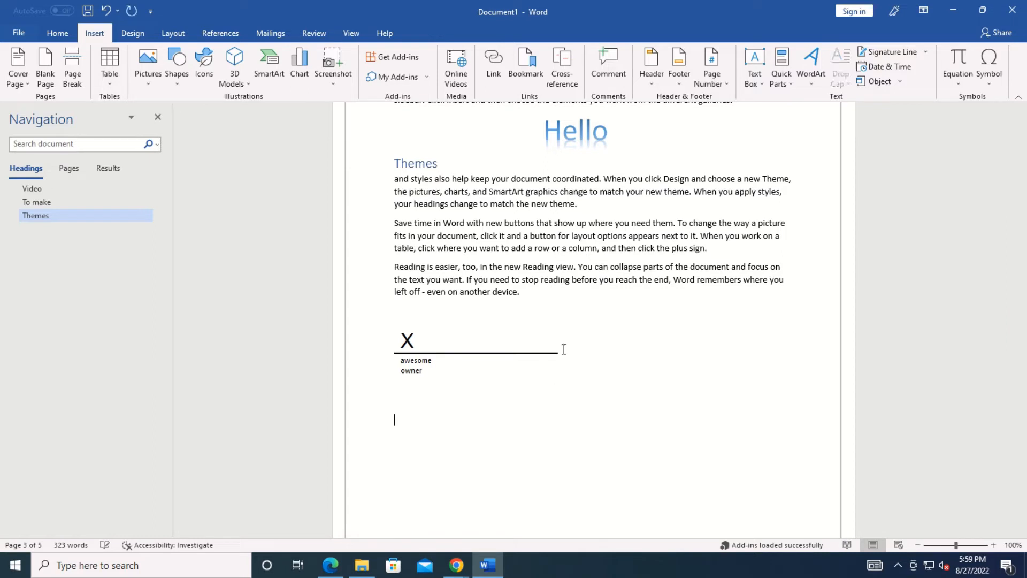
left_click(958, 81)
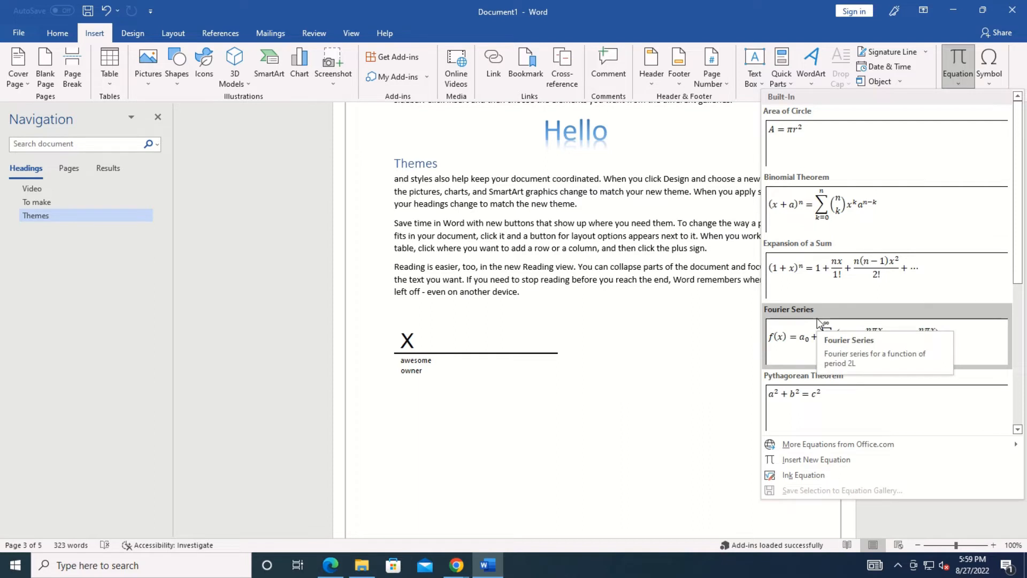
left_click(824, 268)
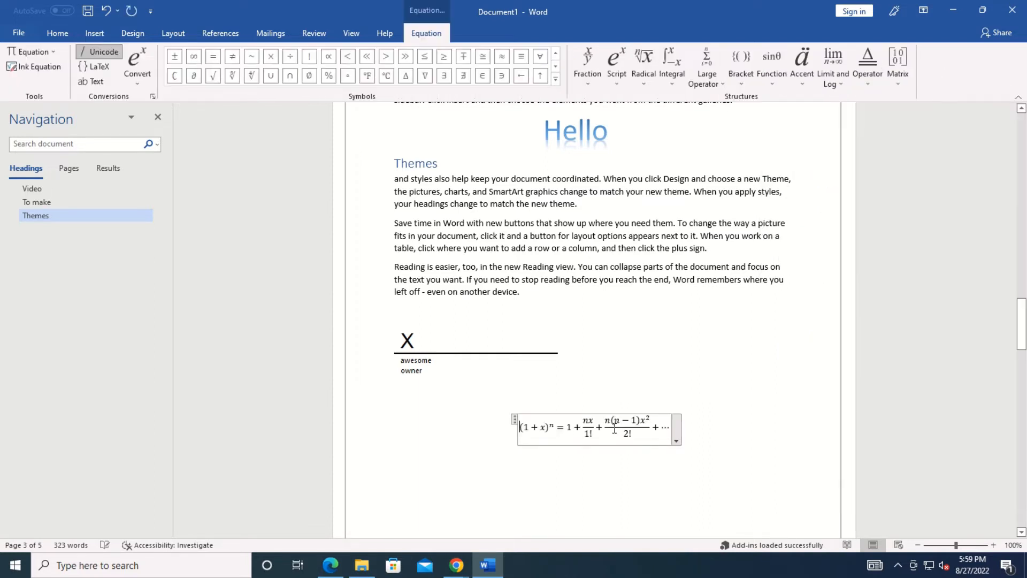
Replace the x in the equation's bracket with 8 so it reads (1 + 8)ⁿ.
left_click(545, 426)
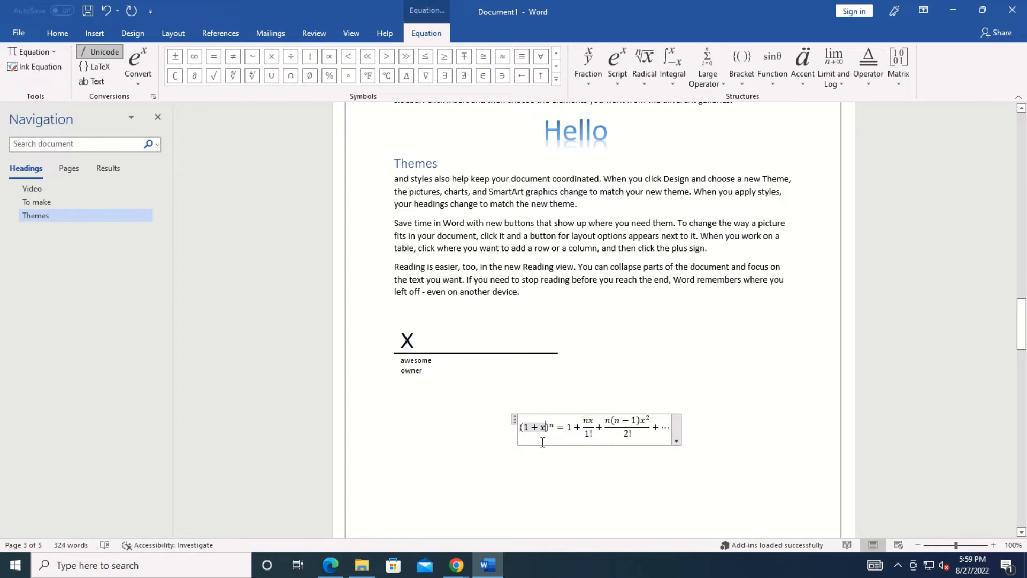
key("BackSpace")
type("8")
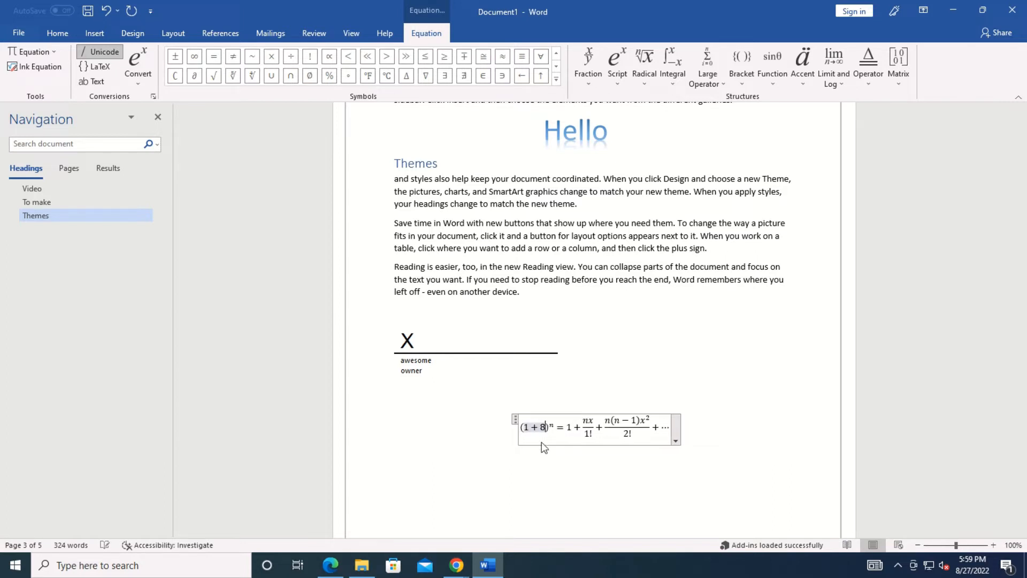
left_click(572, 518)
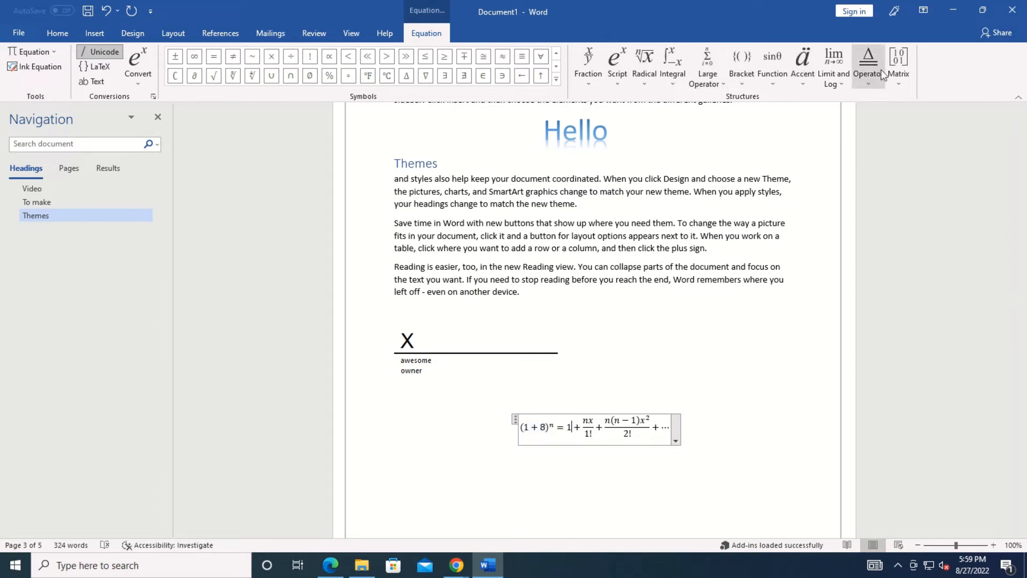
left_click(94, 34)
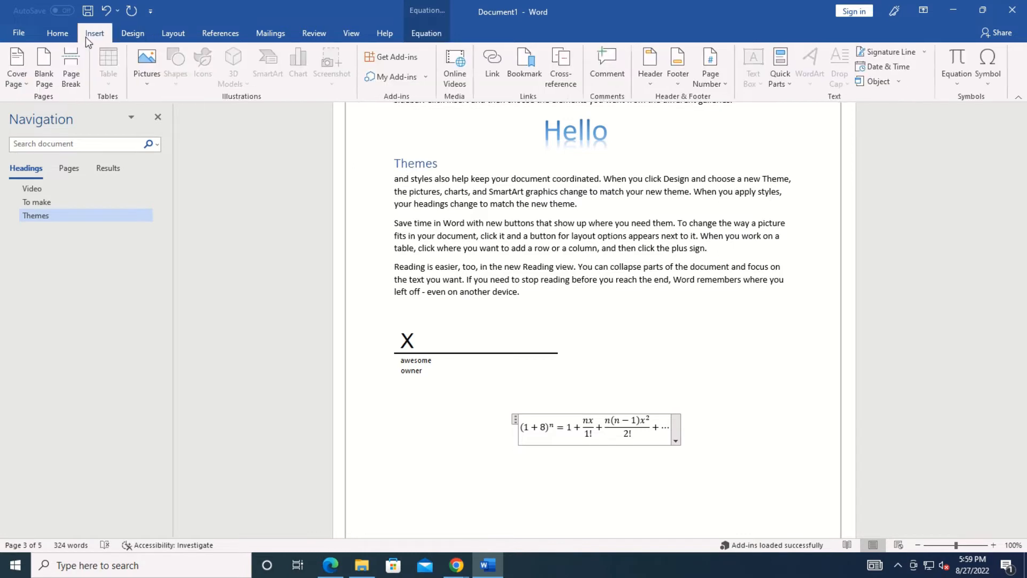
left_click(737, 315)
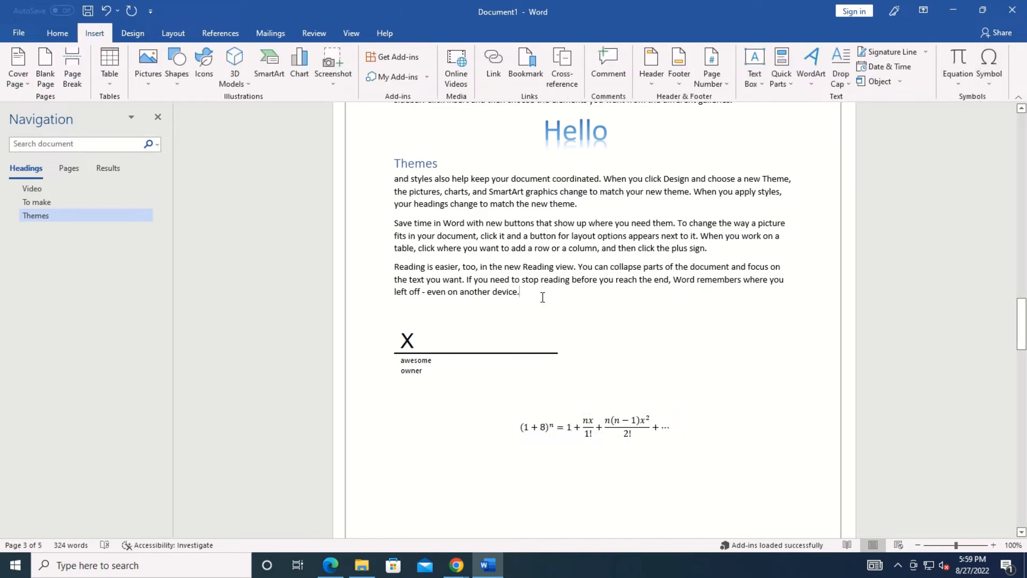
key("Return")
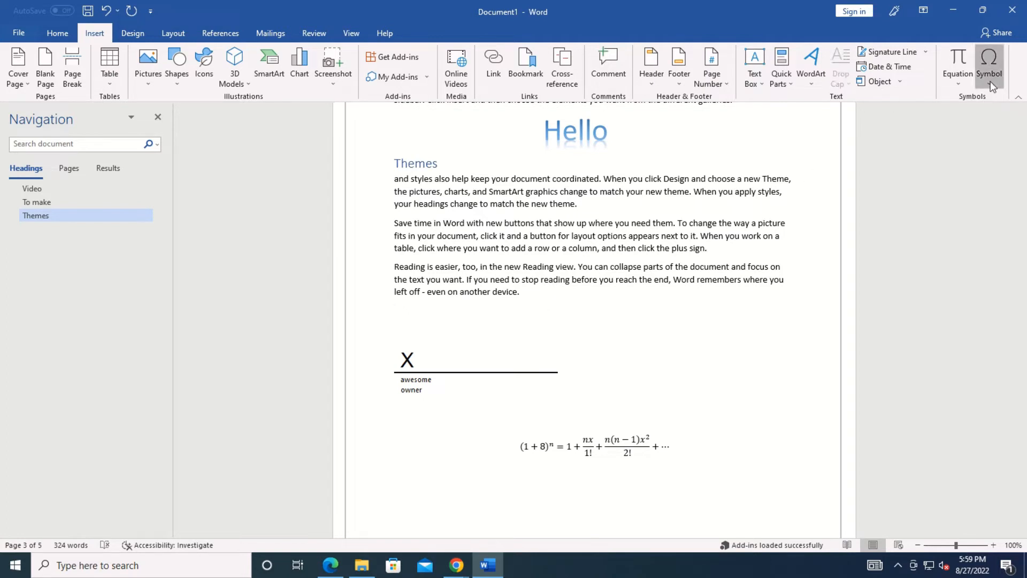
Insert the ⅛ fraction symbol from the More Symbols chooser on its own line.
left_click(989, 80)
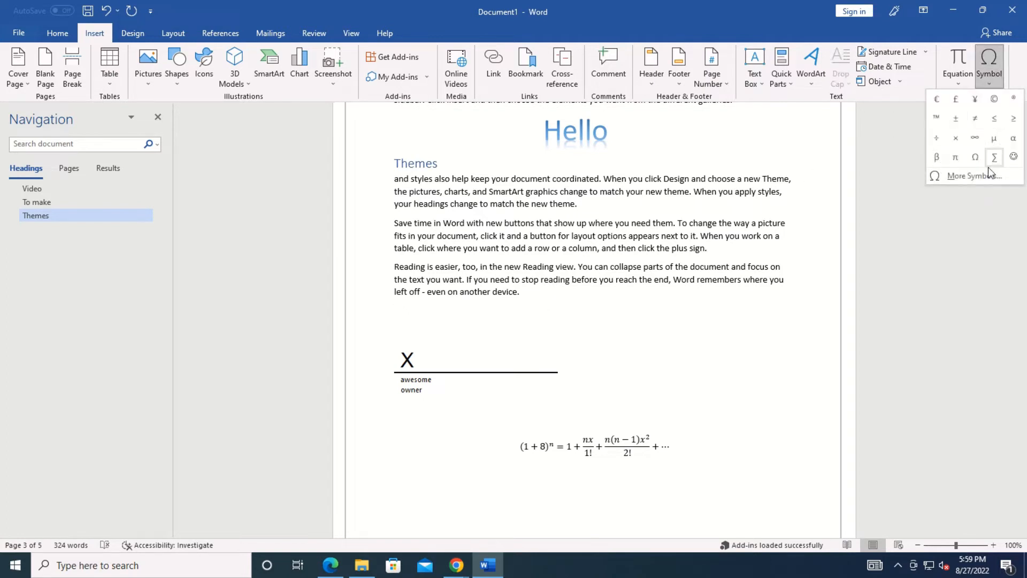
left_click(981, 174)
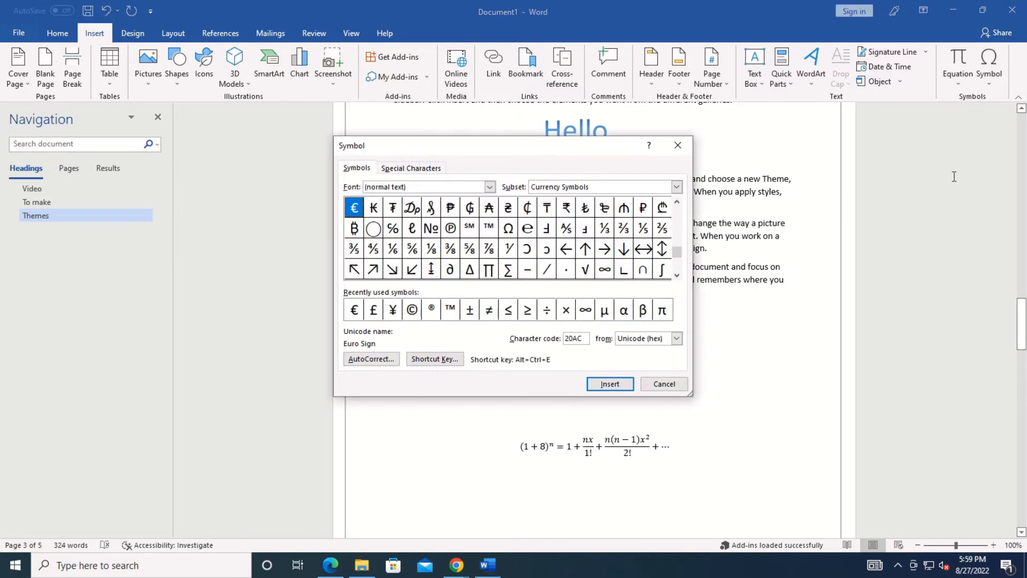
left_click(431, 248)
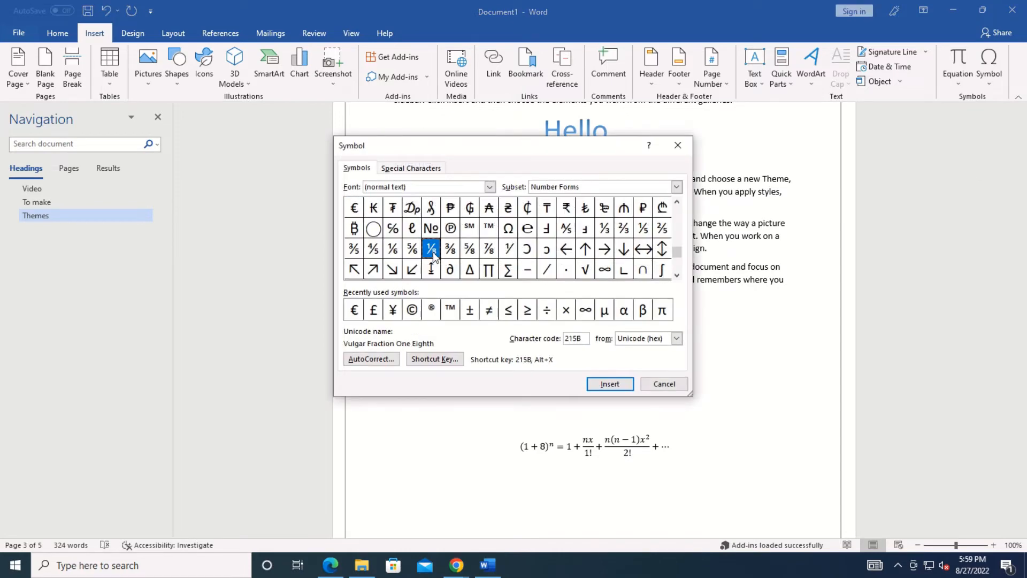
left_click(622, 385)
left_click(665, 384)
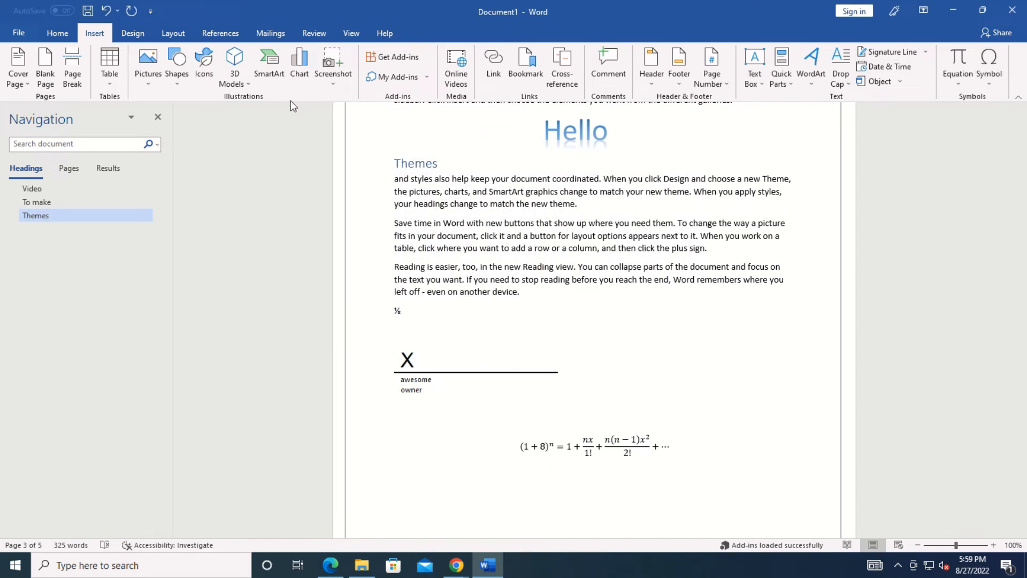
left_click(129, 39)
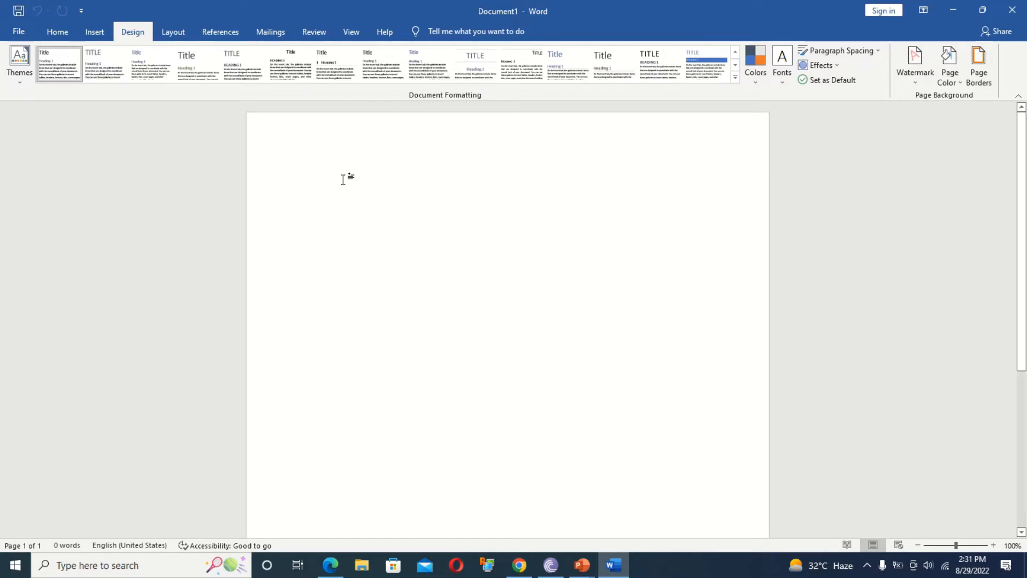
Generate five paragraphs of sample text with =rand(), correcting the =ramd() typo.
type("=r")
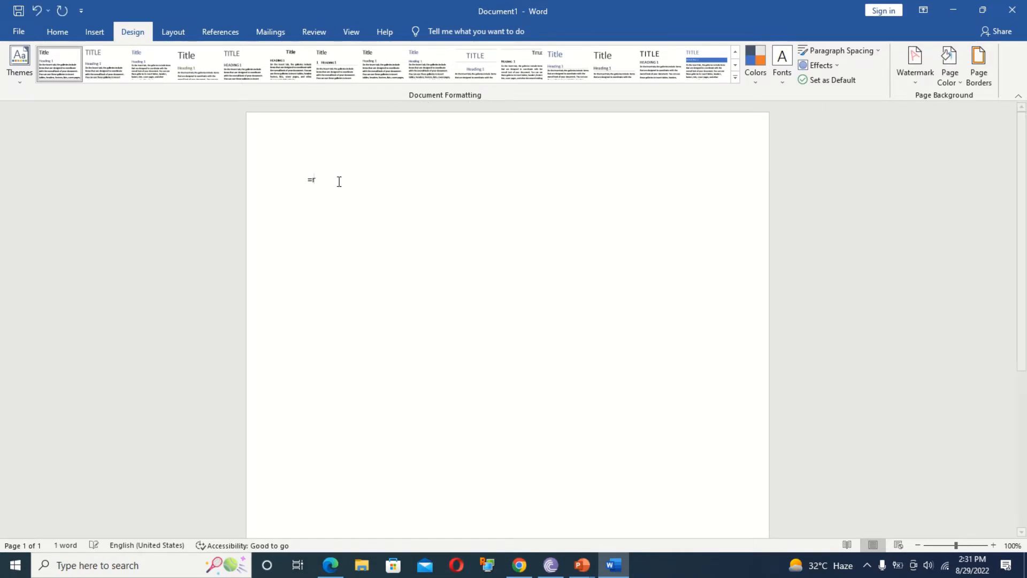
type("amd(")
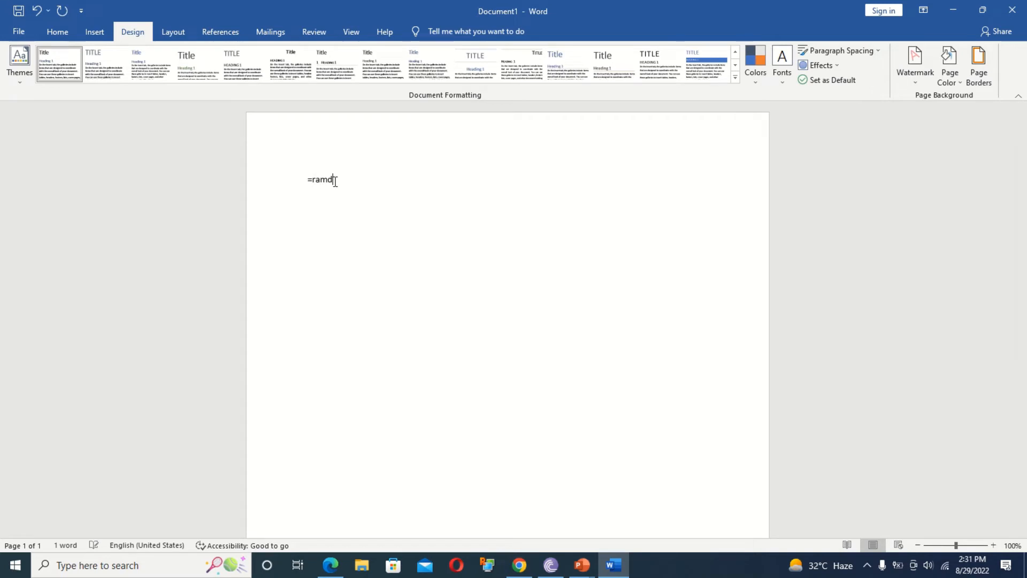
type(")")
key("Return")
key("Left")
key("BackSpace")
type("n")
key("Return")
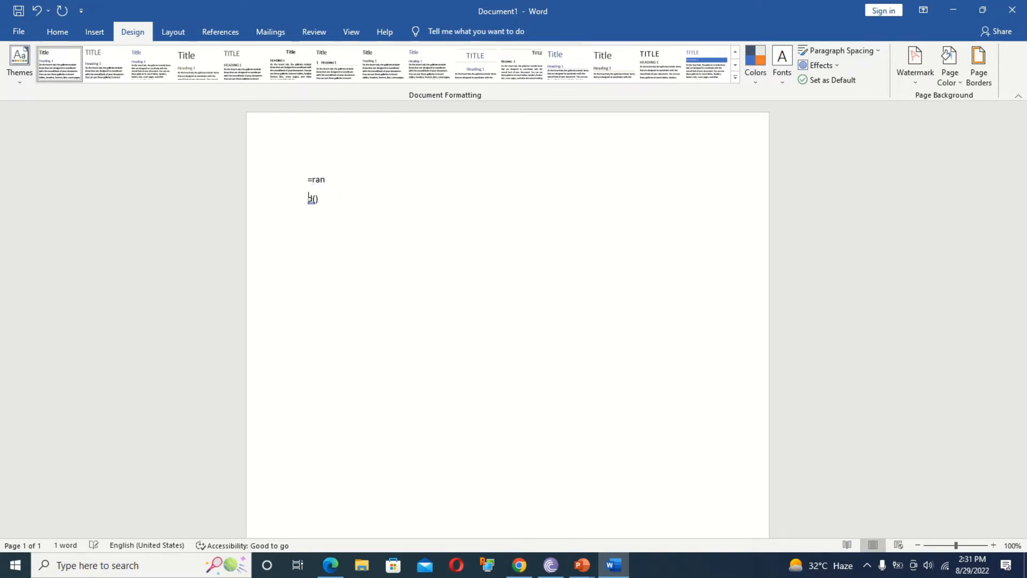
key("BackSpace")
key("Return")
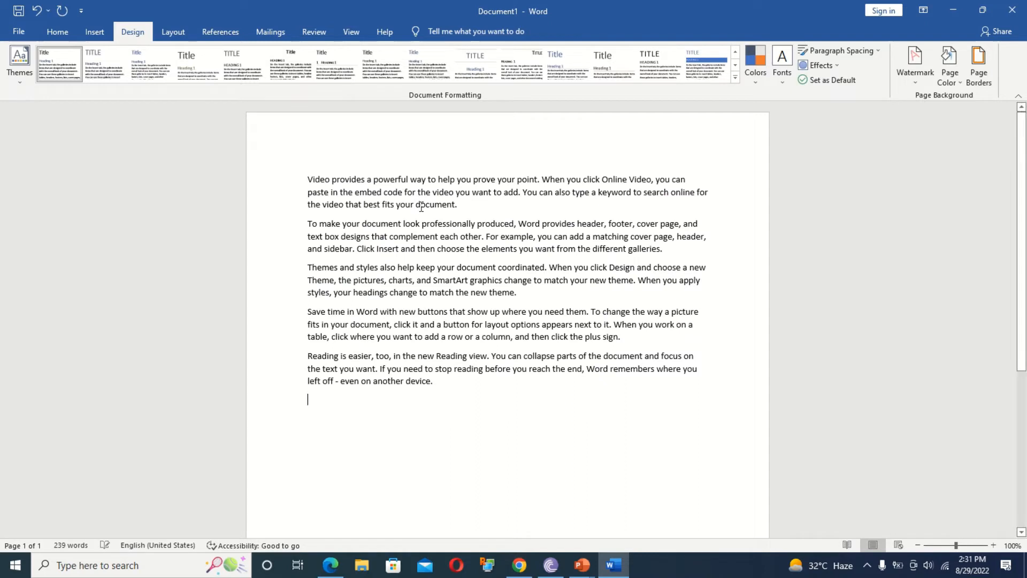
Split 'Video' onto its own line as a Heading 1, then select all the text.
left_click(331, 179)
key("Return")
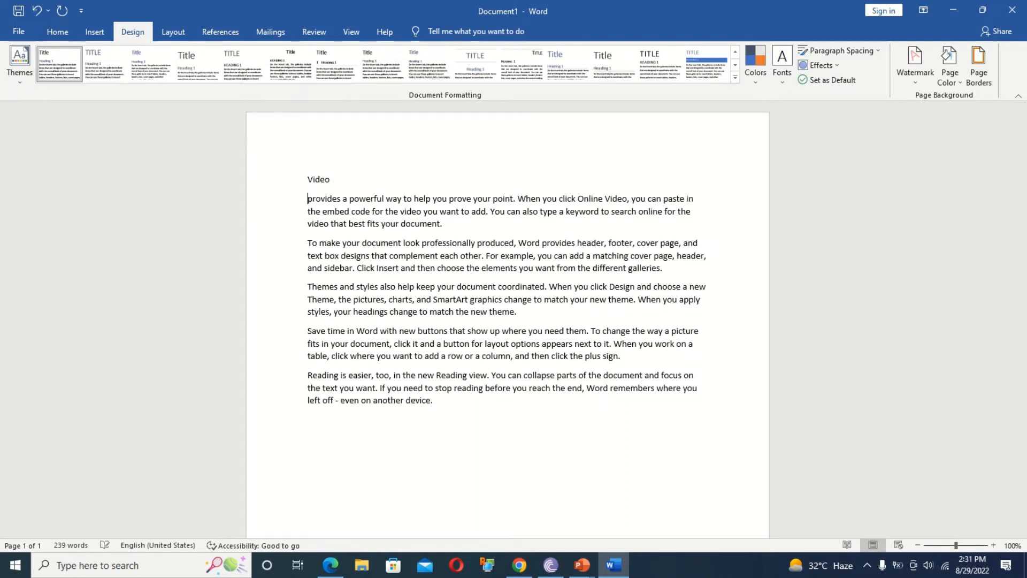
left_click(291, 179)
left_click(57, 32)
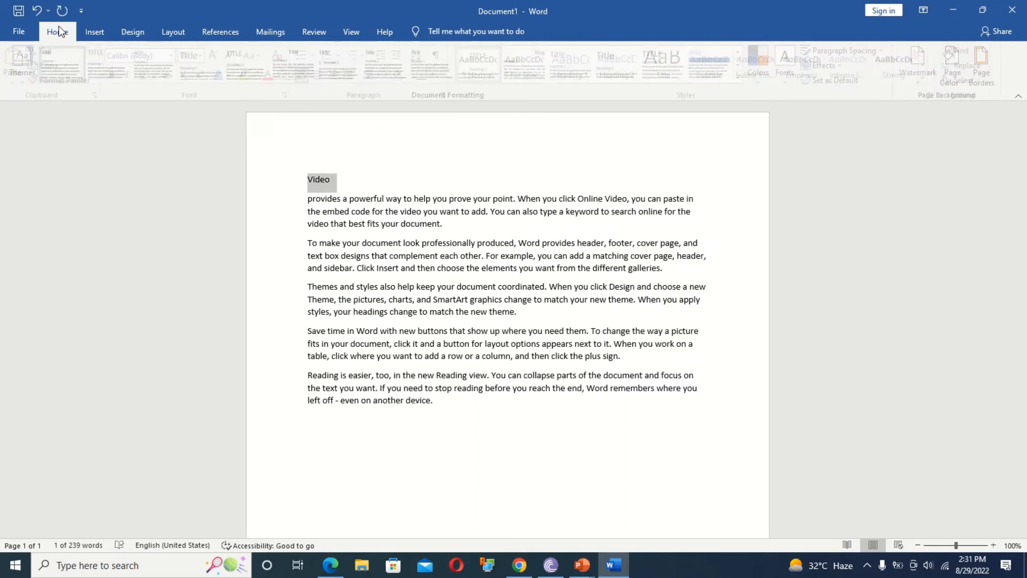
left_click(576, 64)
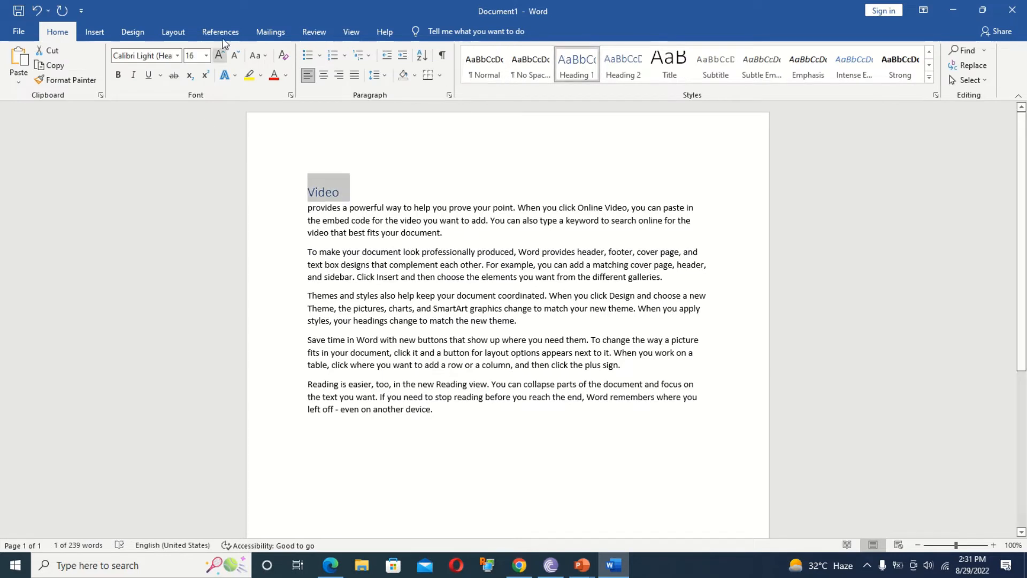
left_click(132, 32)
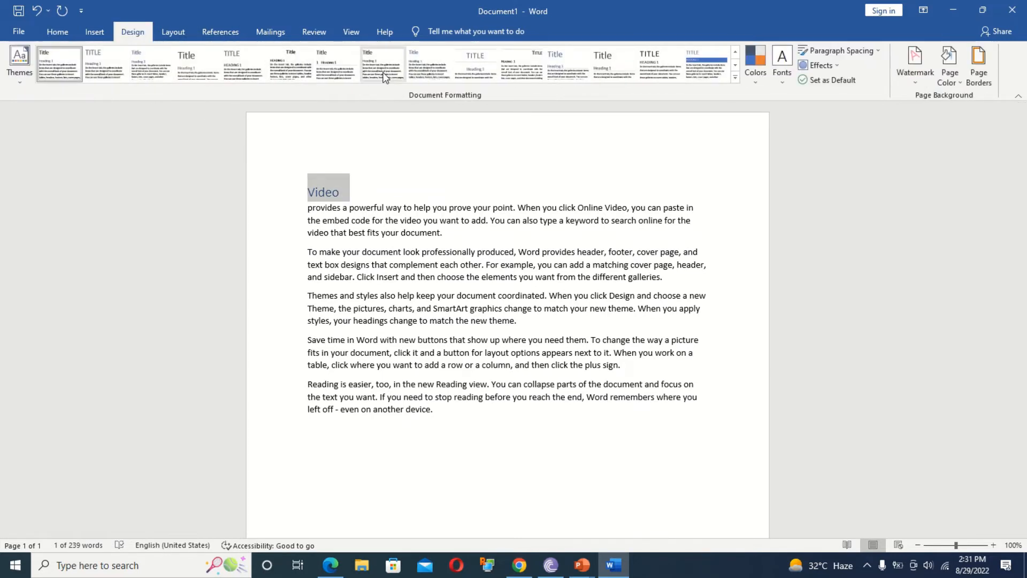
triple_click(256, 181)
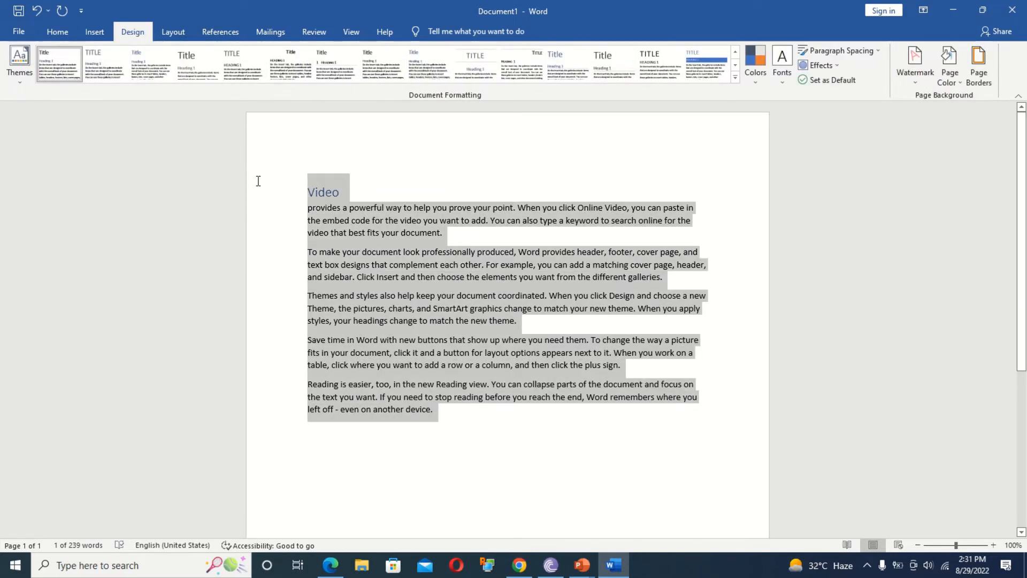
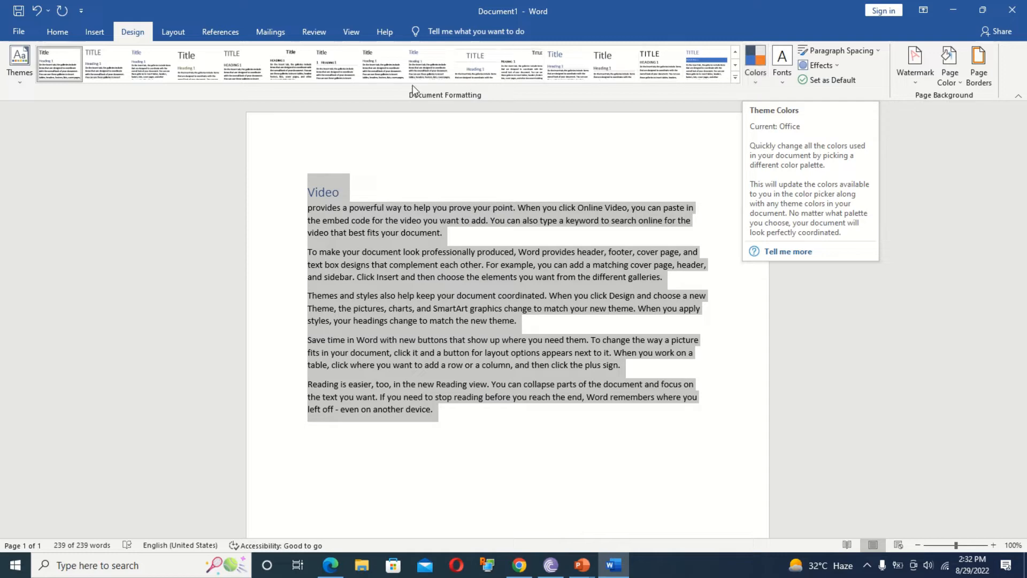
Apply the Violet II colour palette, replacing Red Orange, and the Franklin Gothic font set.
left_click(756, 84)
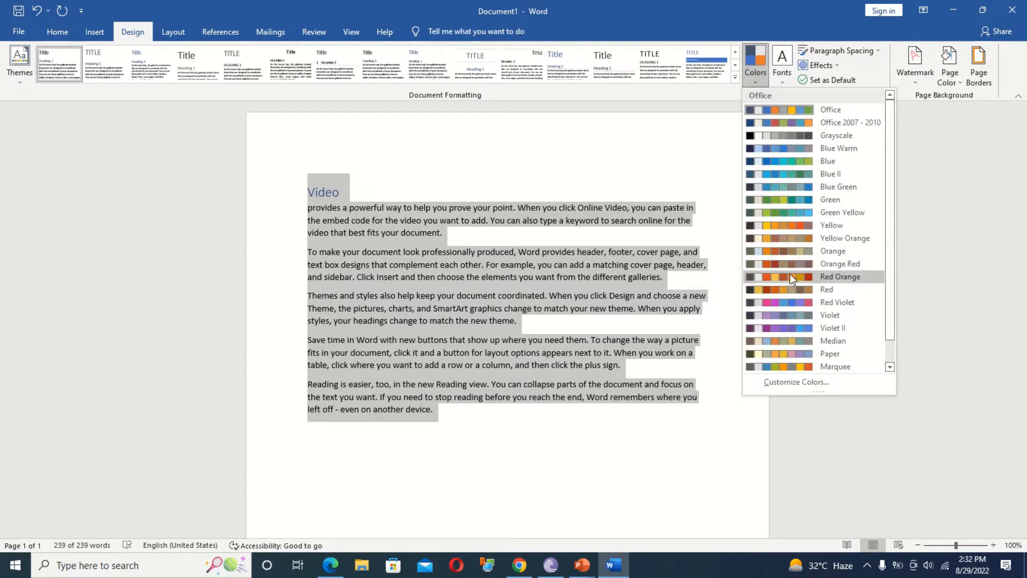
left_click(790, 274)
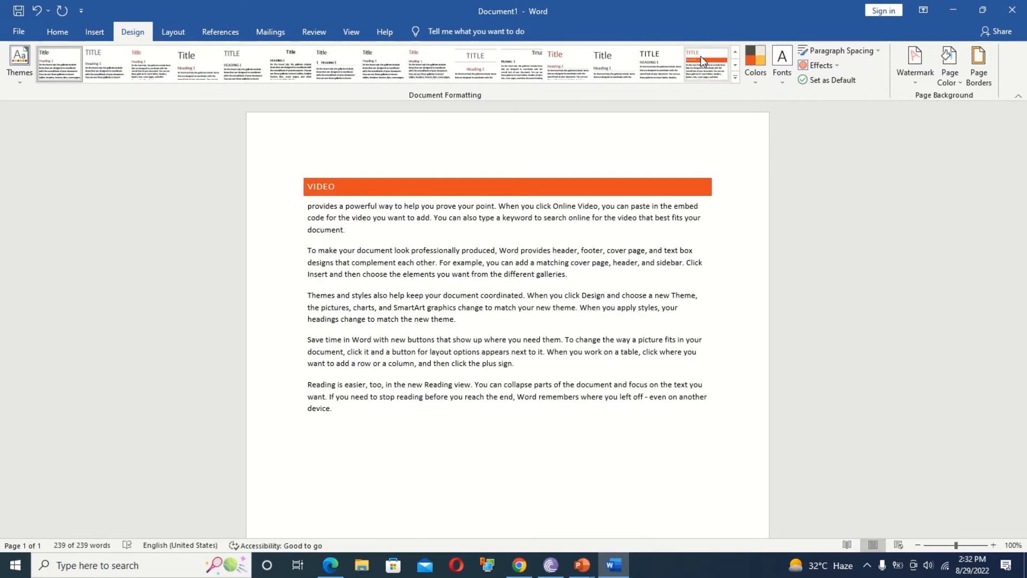
left_click(757, 76)
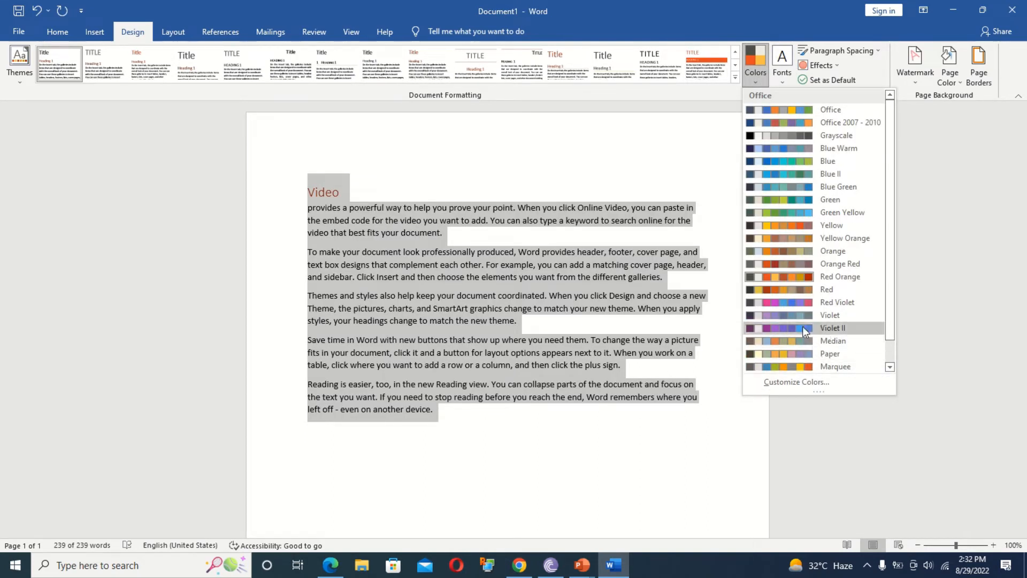
left_click(822, 328)
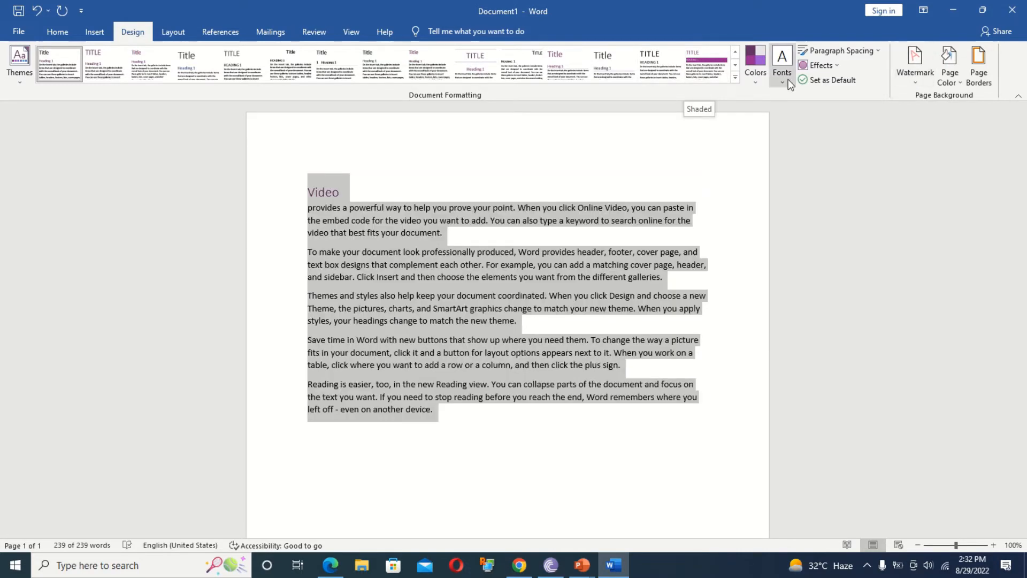
left_click(787, 79)
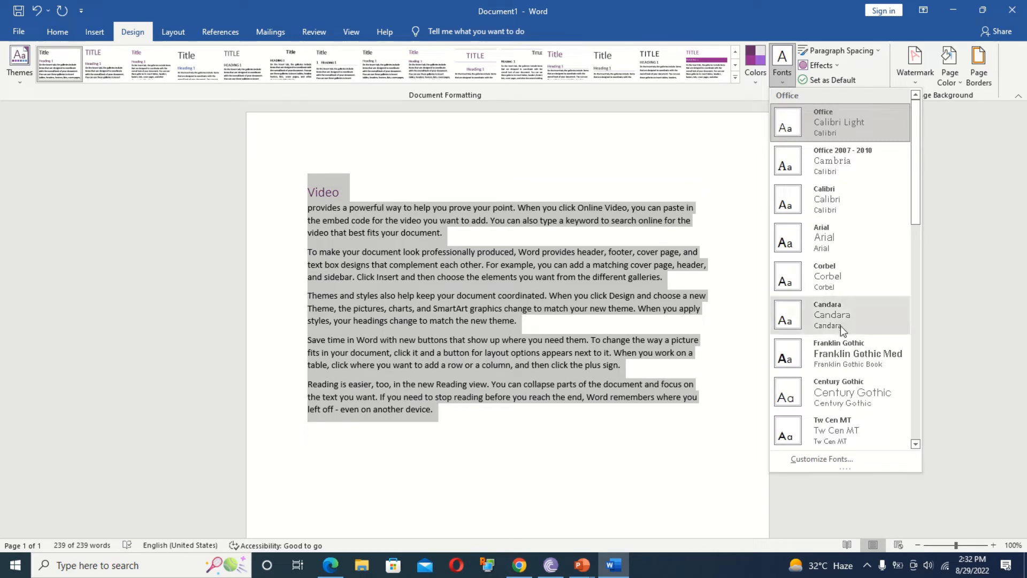
left_click(839, 358)
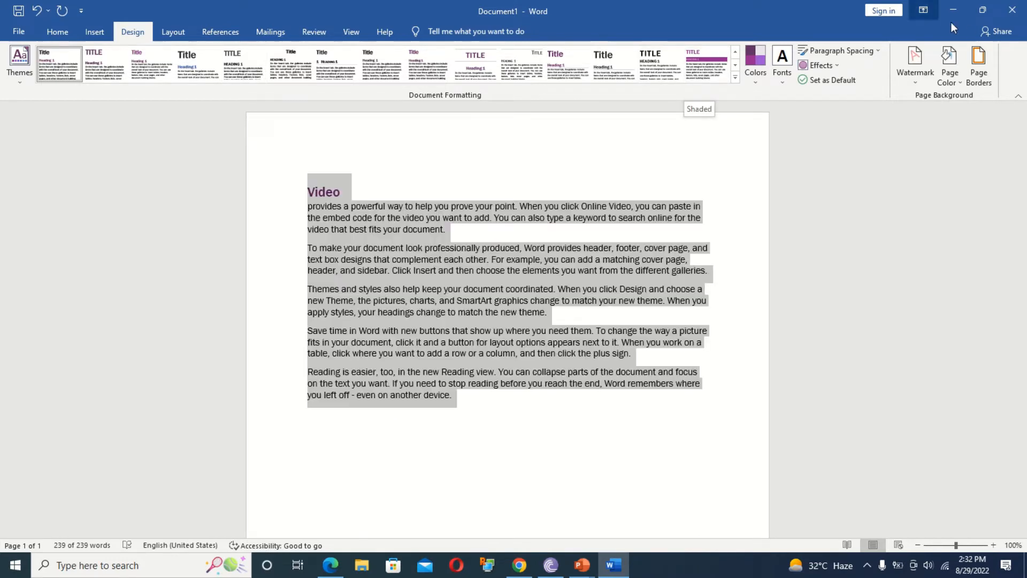
Set the document's paragraph spacing to Double and its theme effects to Milk Glass.
left_click(865, 49)
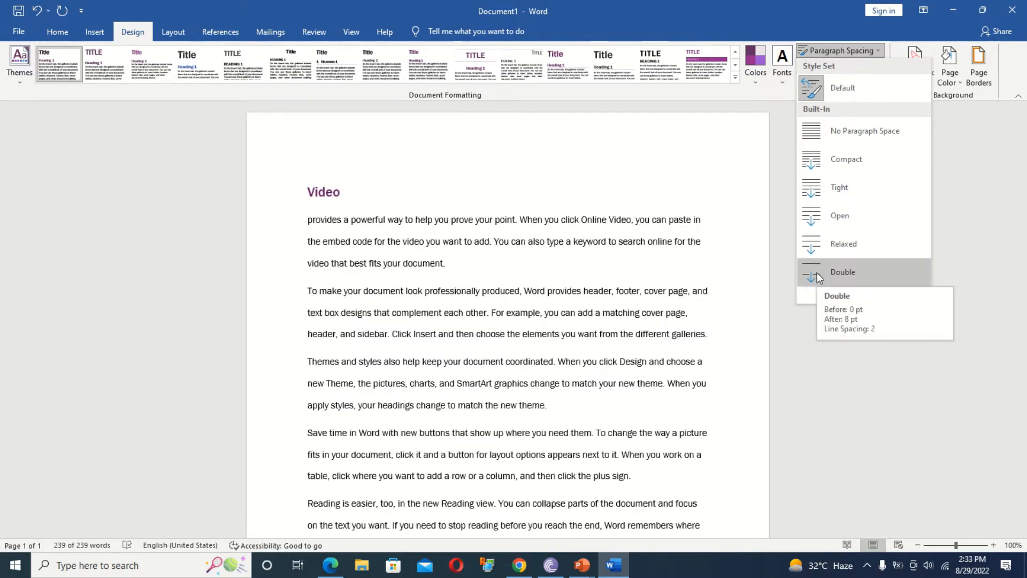
left_click(816, 272)
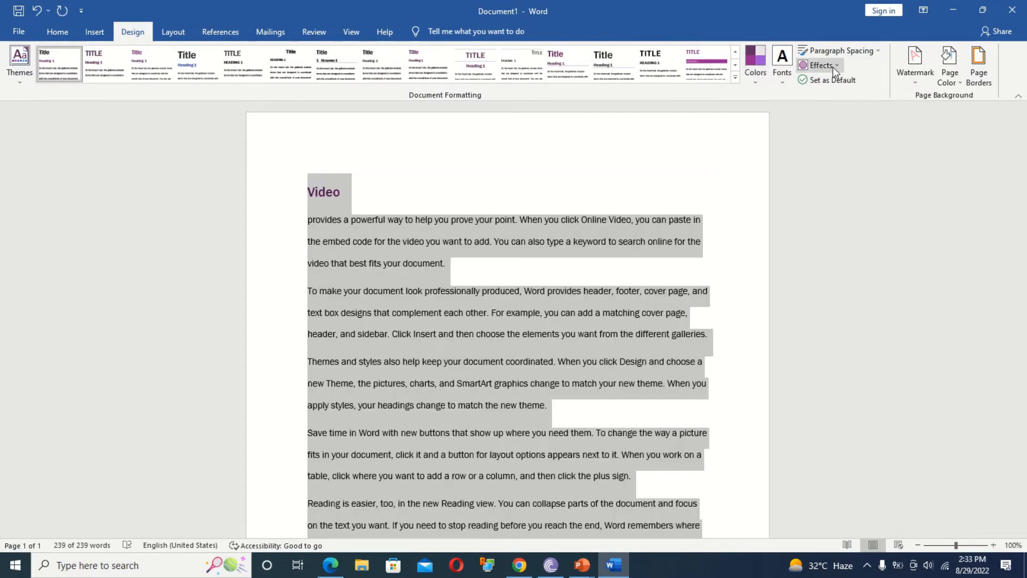
left_click(833, 66)
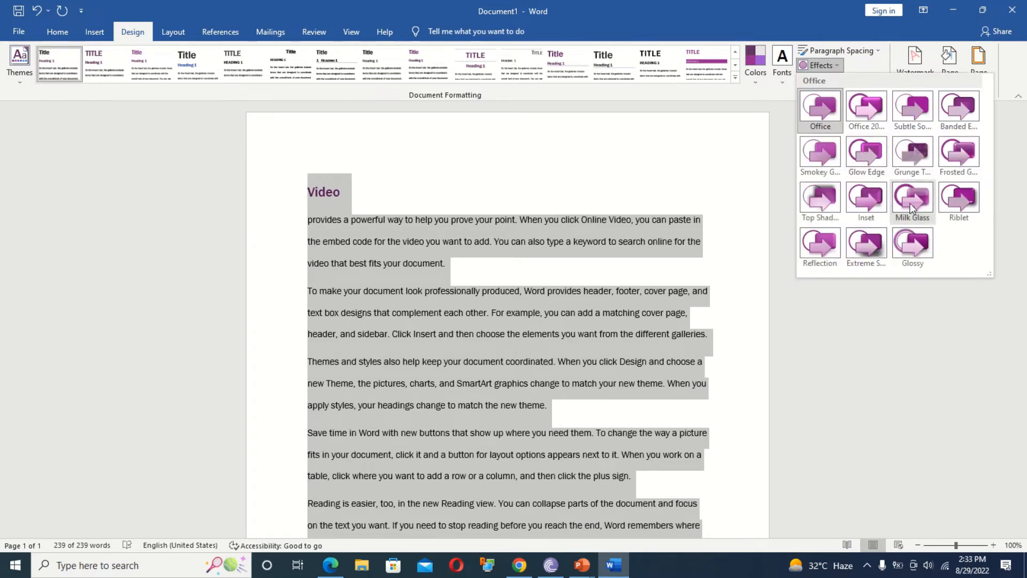
left_click(923, 201)
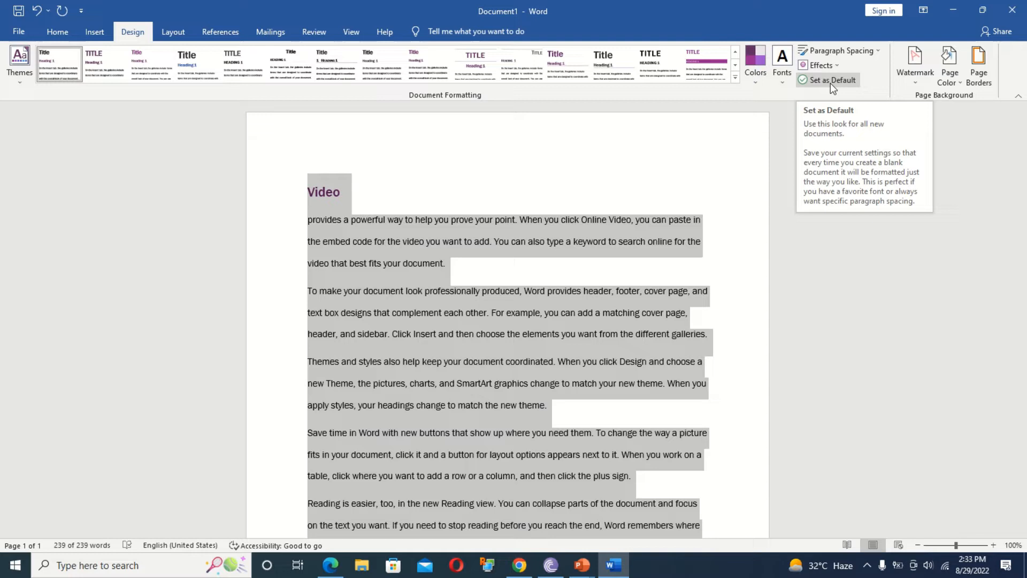
Create a custom text watermark reading 'awesome' in orange.
left_click(911, 83)
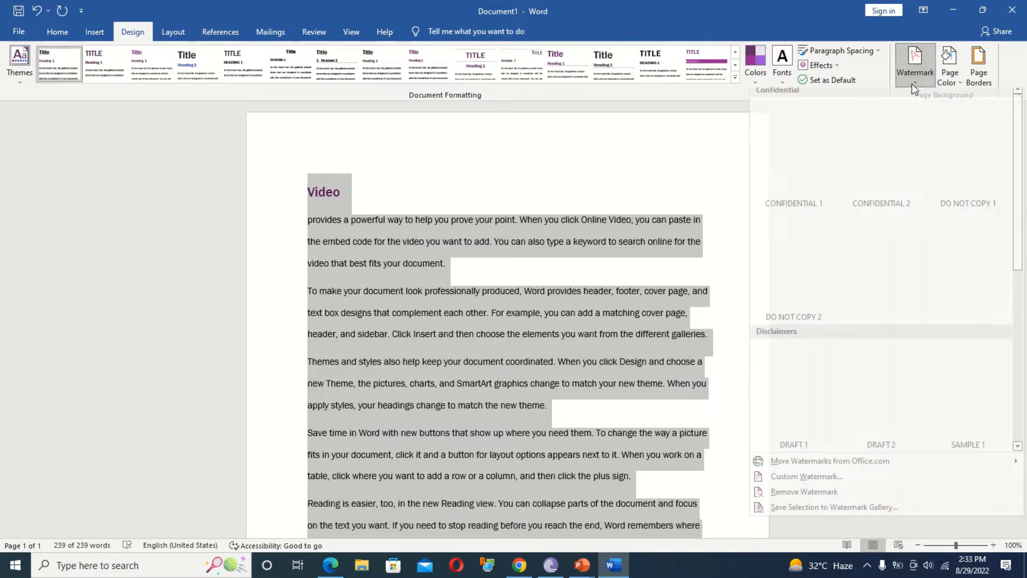
left_click(808, 482)
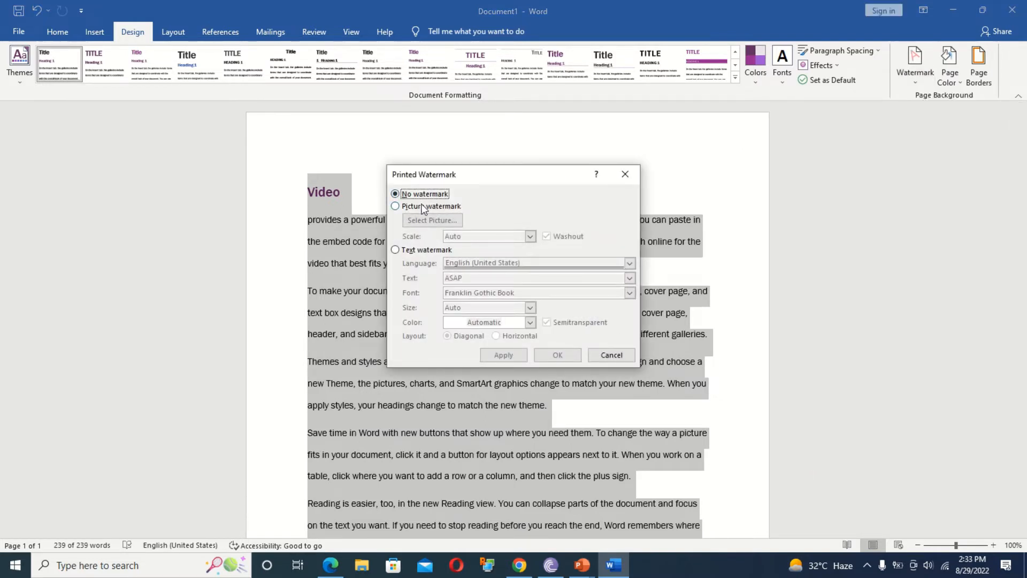
left_click(409, 207)
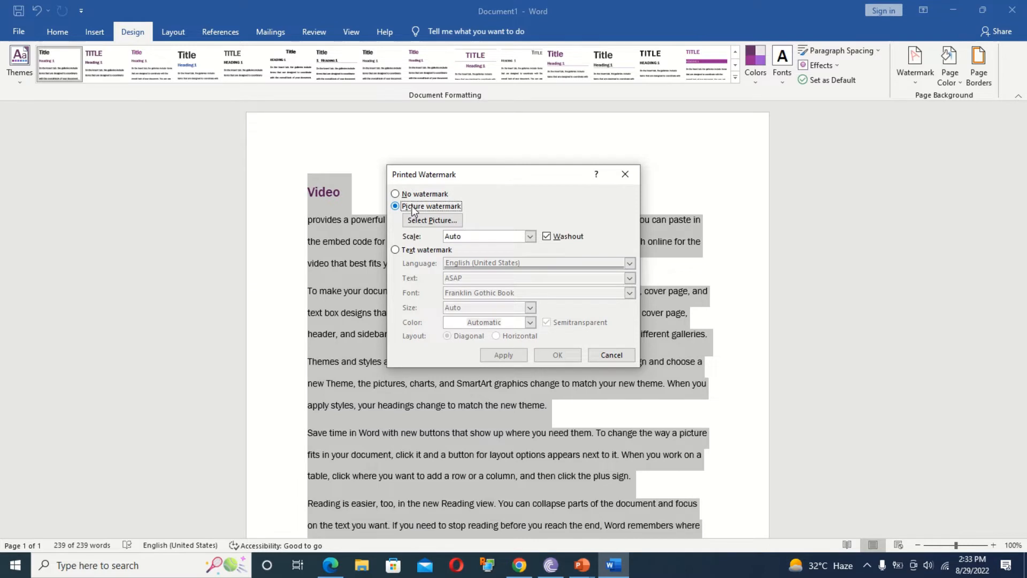
left_click(420, 251)
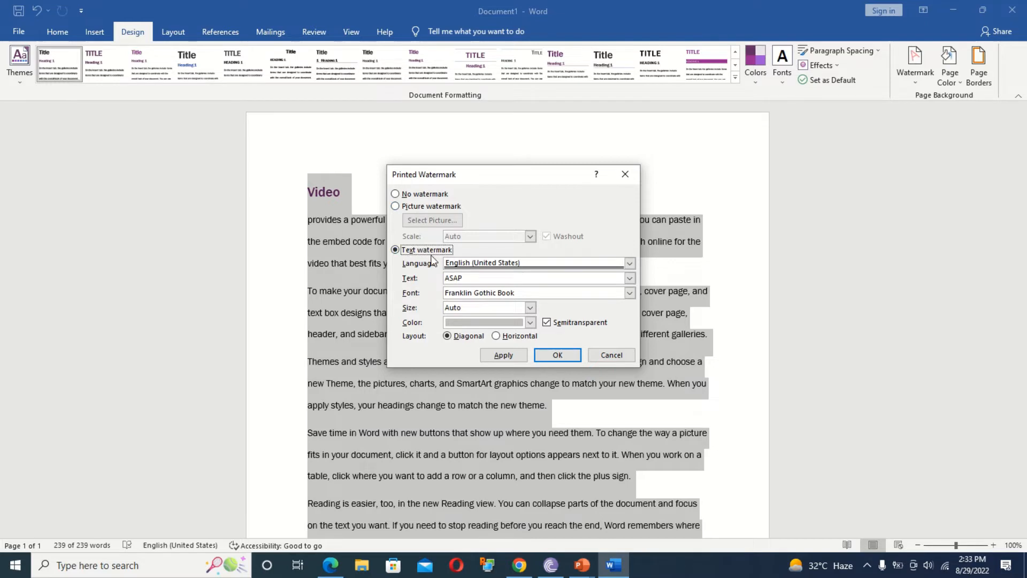
left_click(485, 281)
type("awesome")
left_click(529, 323)
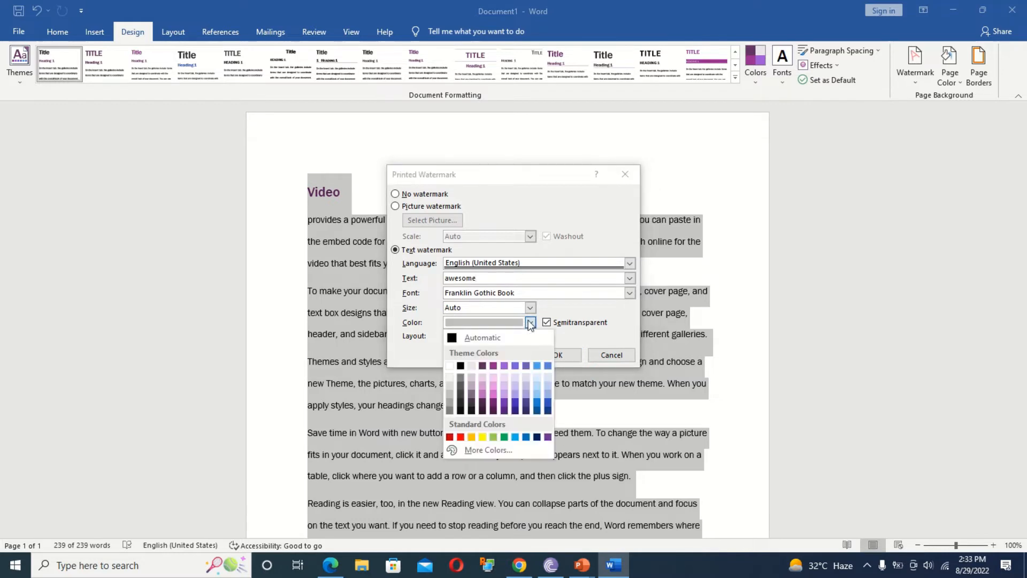
left_click(470, 436)
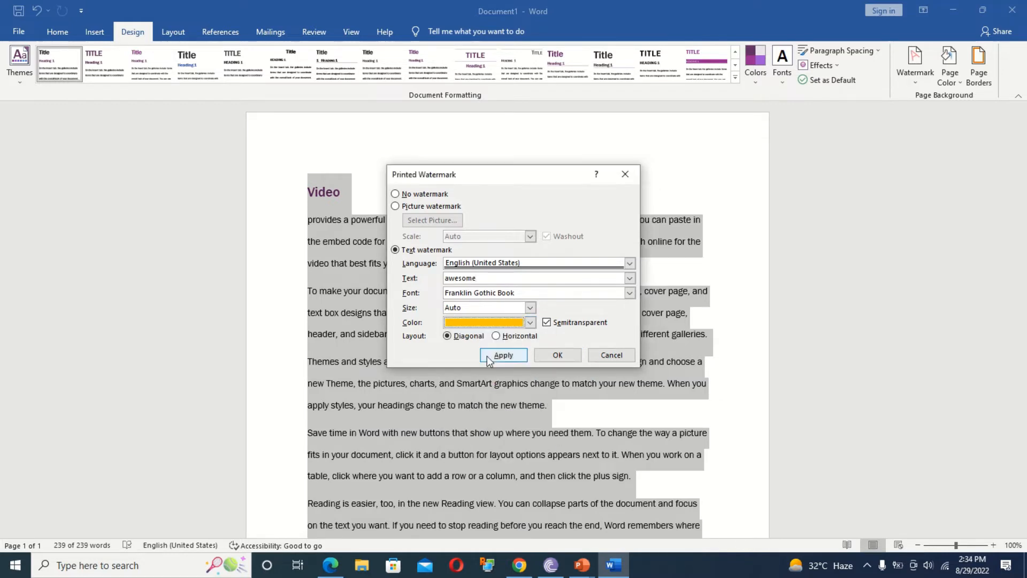
Set the watermark to Franklin Gothic Medium, Auto size, fully opaque and horizontal, then apply it.
left_click(629, 293)
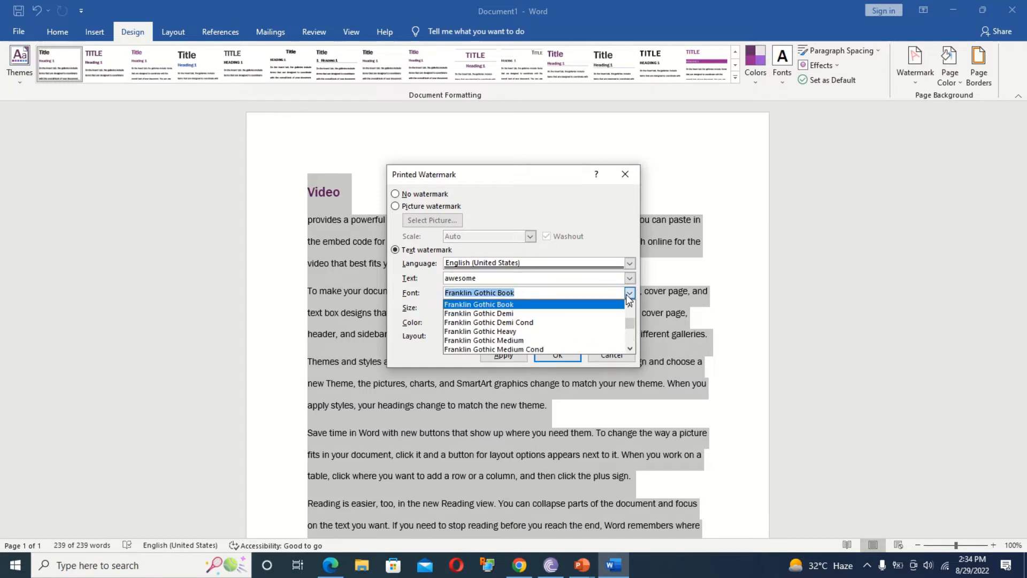
left_click(489, 340)
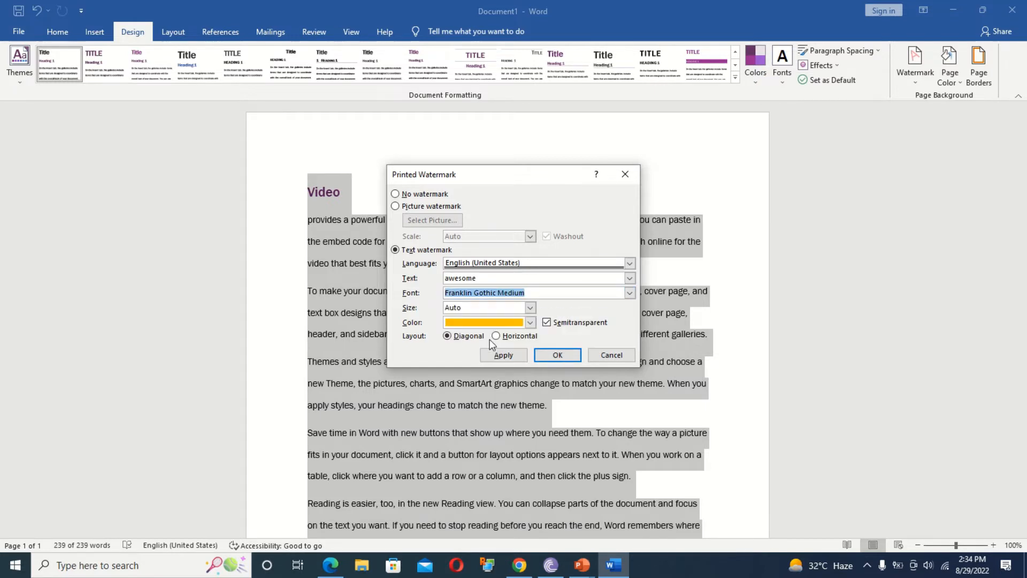
left_click(530, 310)
left_click(530, 310)
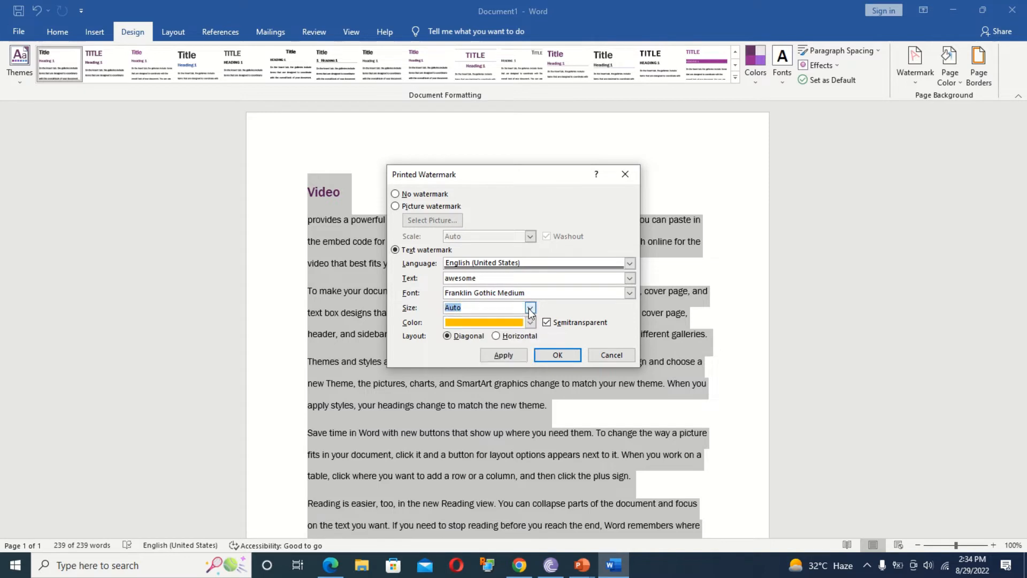
left_click(513, 358)
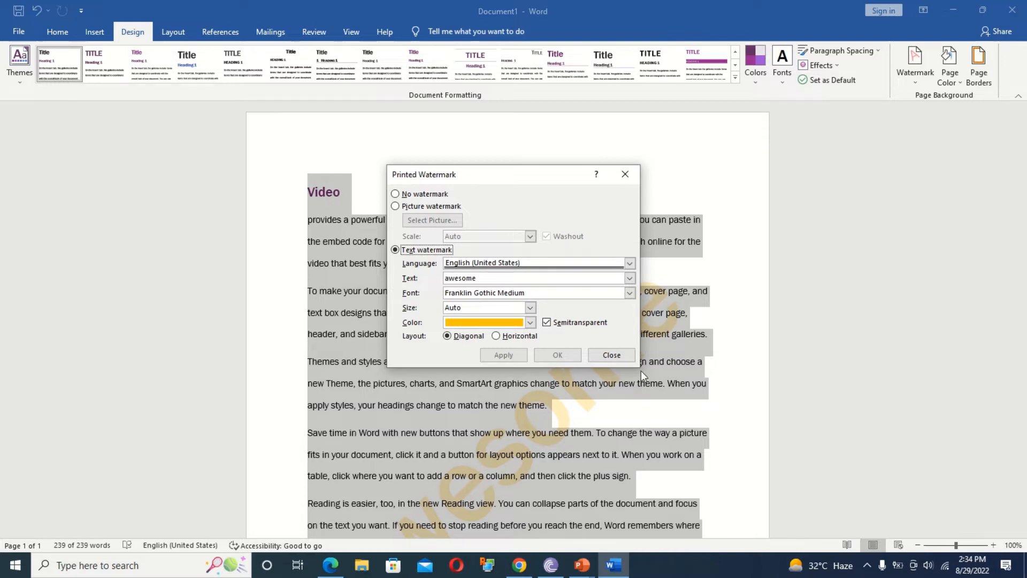
left_click(549, 323)
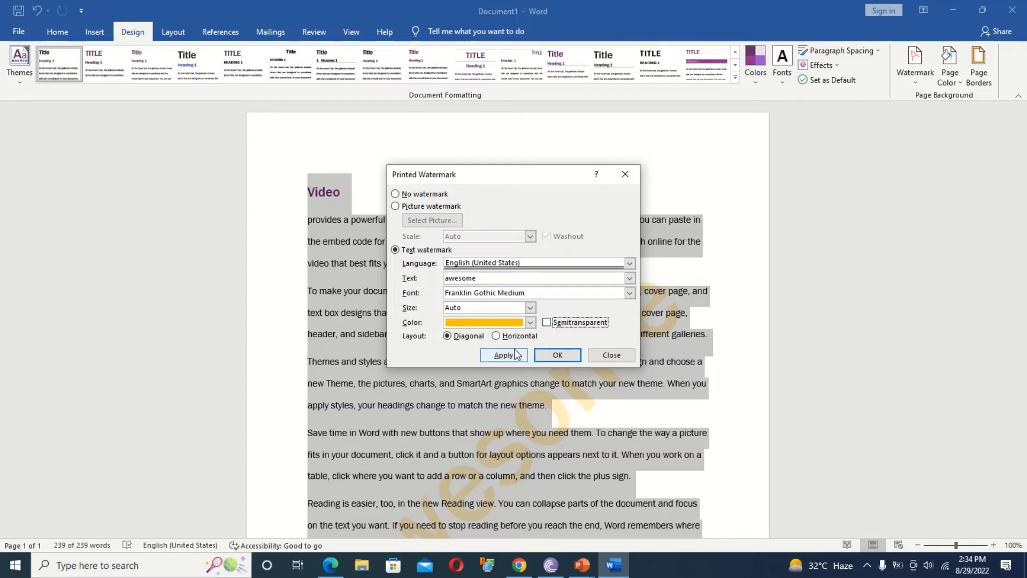
left_click(509, 357)
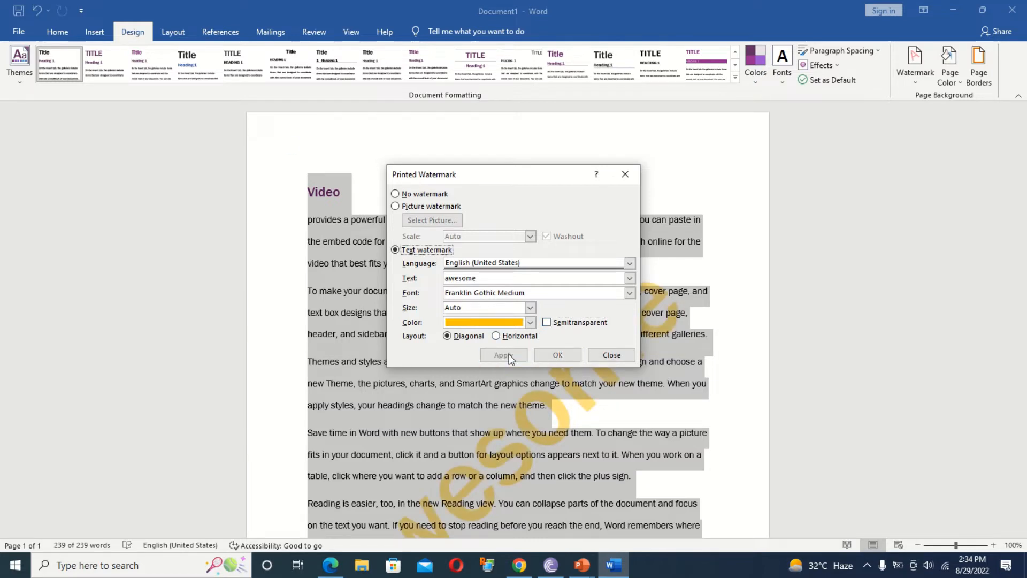
left_click(506, 336)
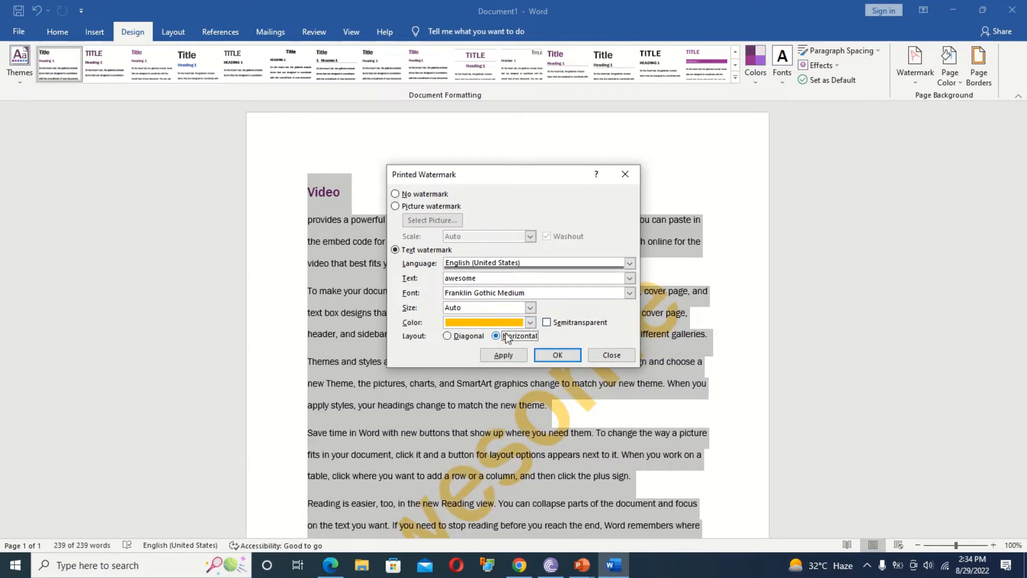
left_click(506, 353)
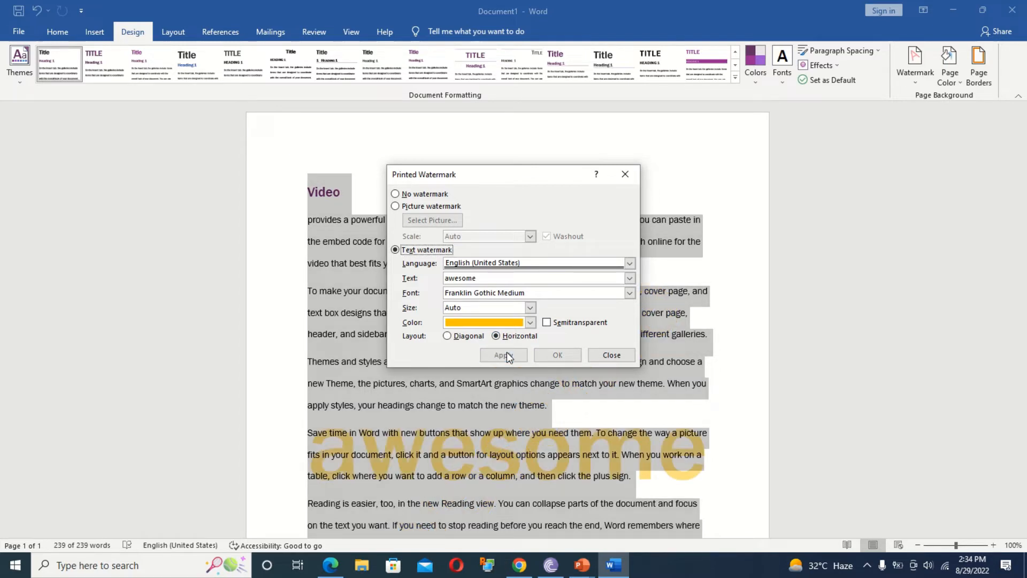
left_click(613, 354)
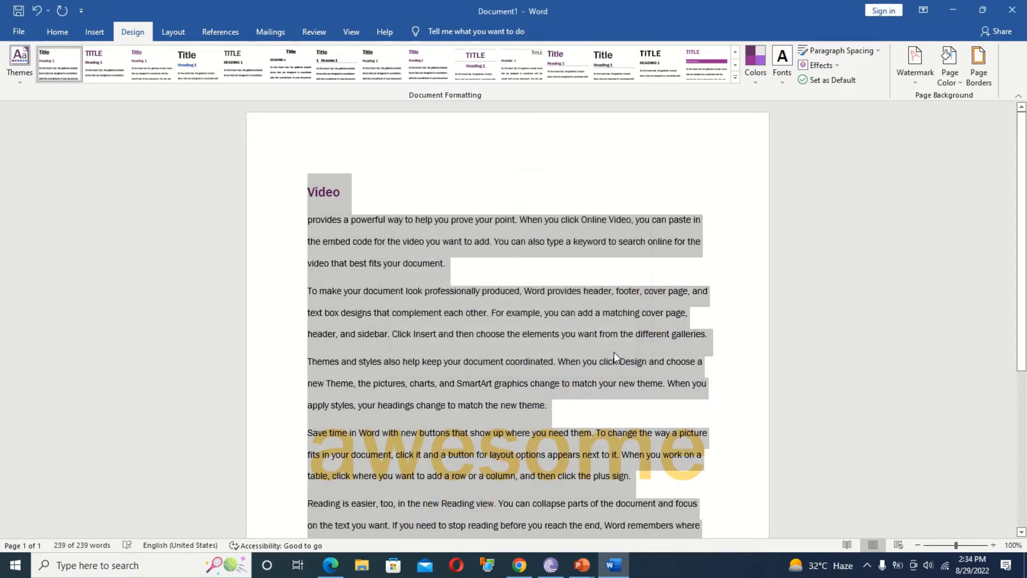
Make the page background colour black.
left_click(962, 83)
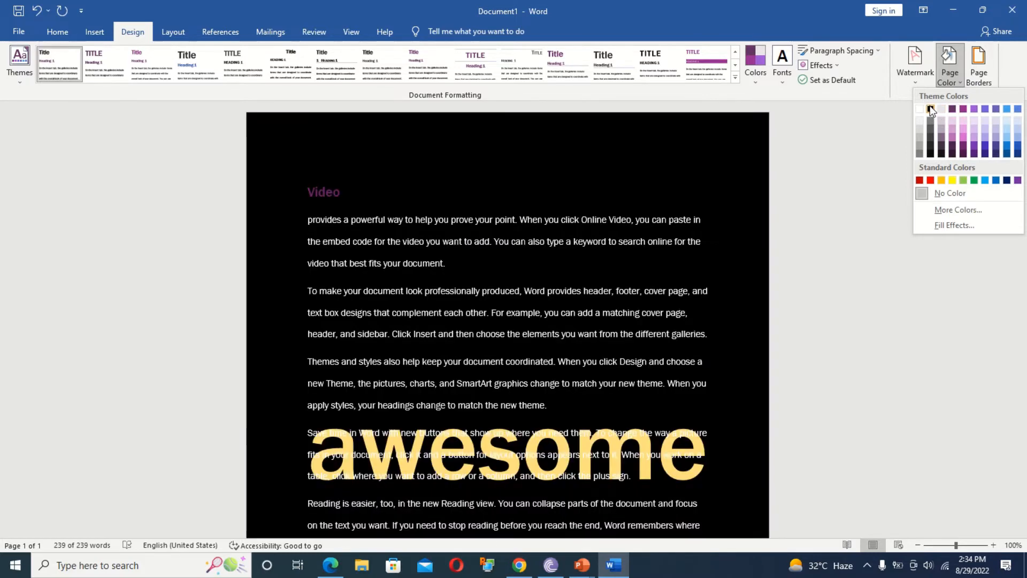
left_click(931, 109)
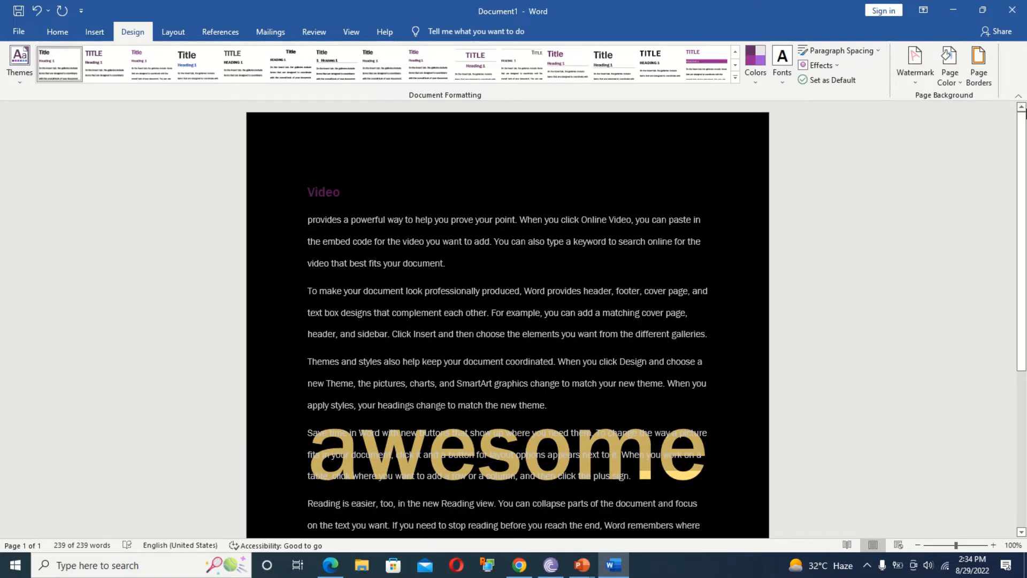
scroll(760, 216, "down", 5)
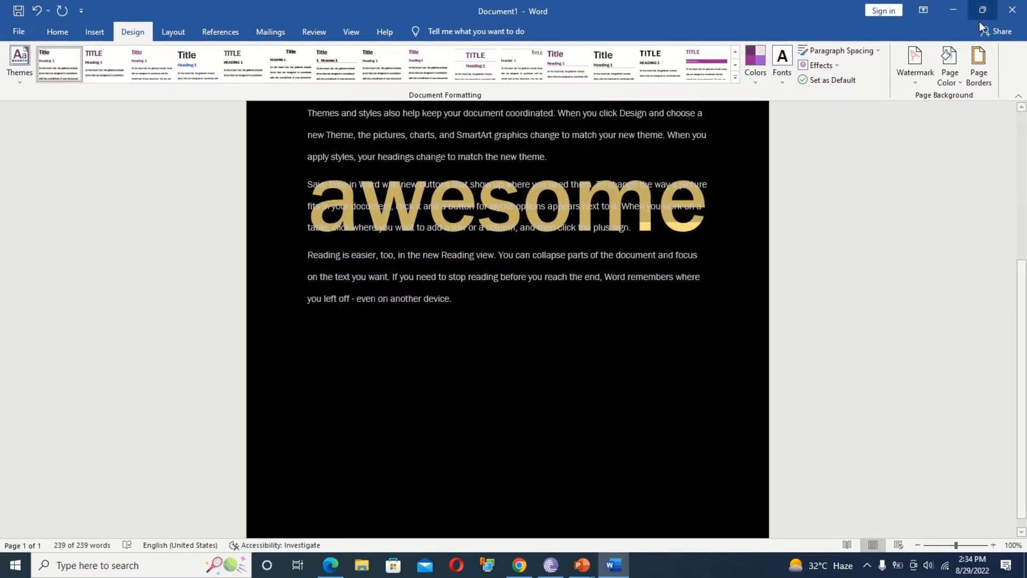
Add the grey diamonds art page border to the whole document.
left_click(975, 72)
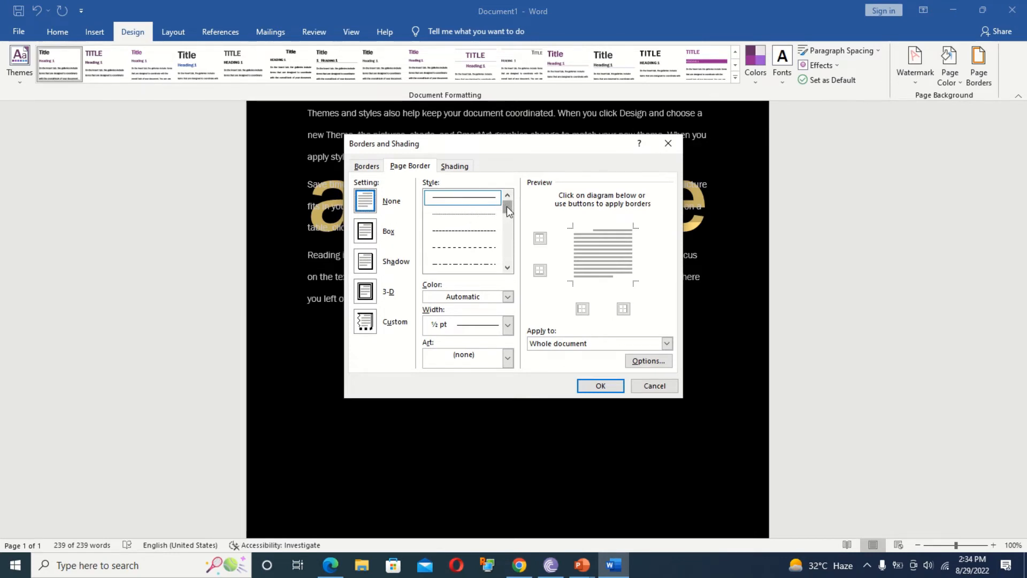
left_click_drag(506, 206, 503, 230)
left_click(487, 234)
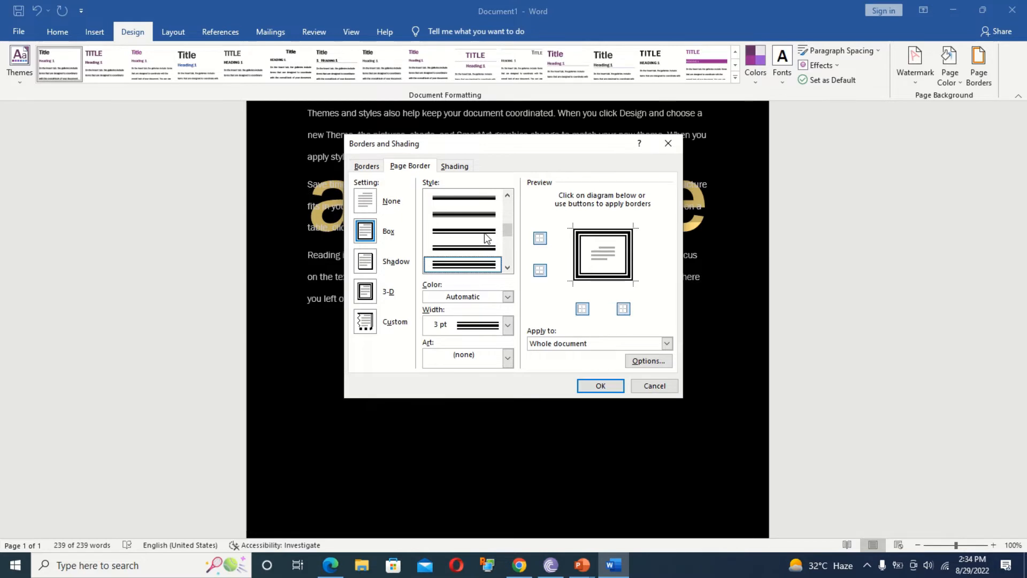
left_click(505, 358)
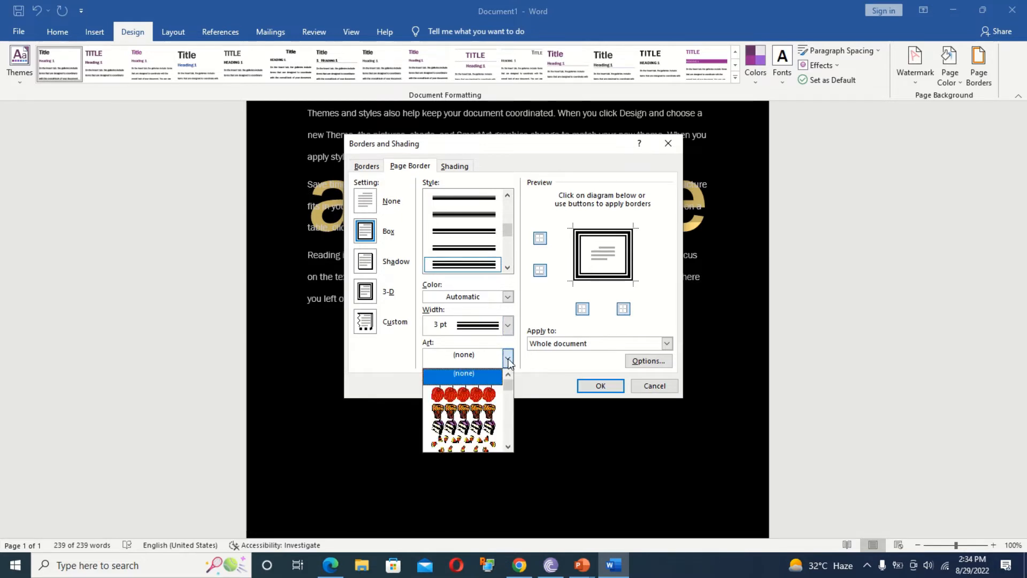
left_click_drag(506, 387, 507, 415)
left_click(460, 395)
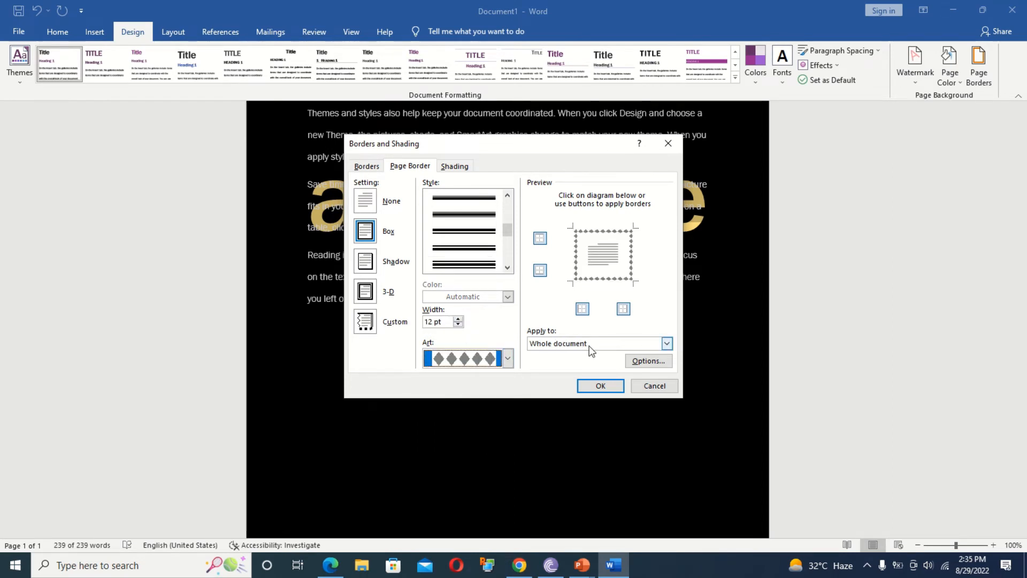
left_click(666, 344)
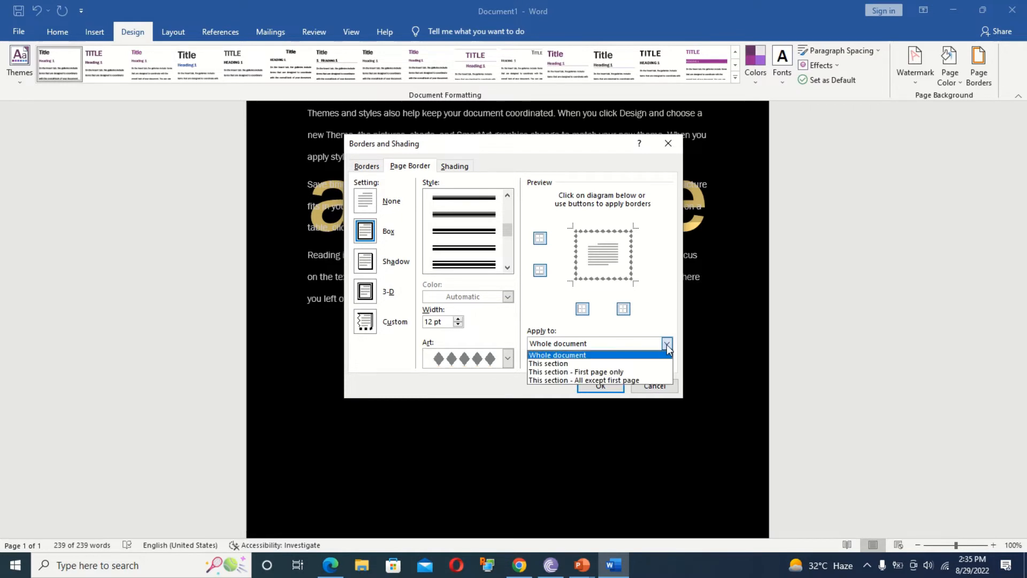
left_click(631, 356)
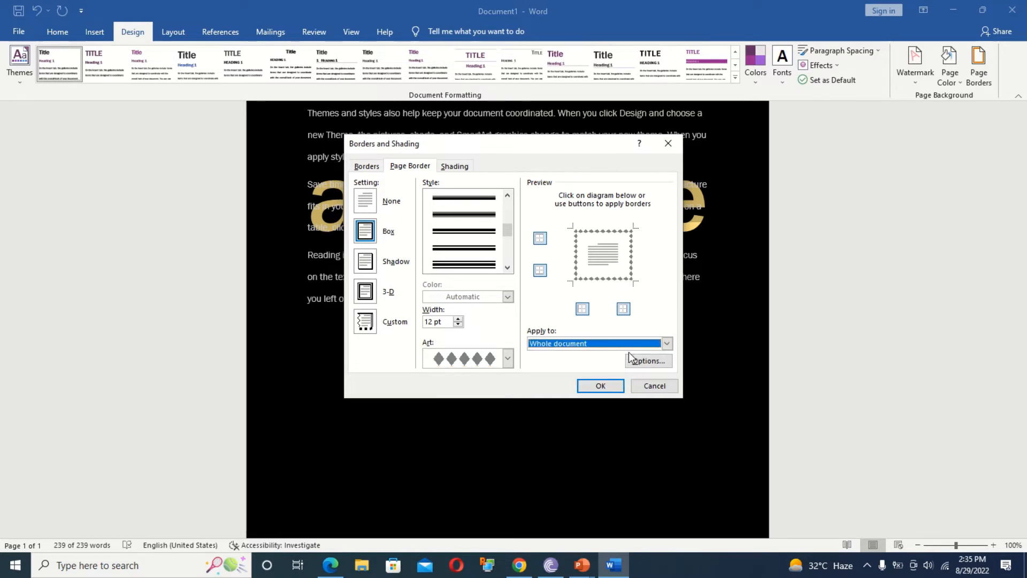
left_click(612, 385)
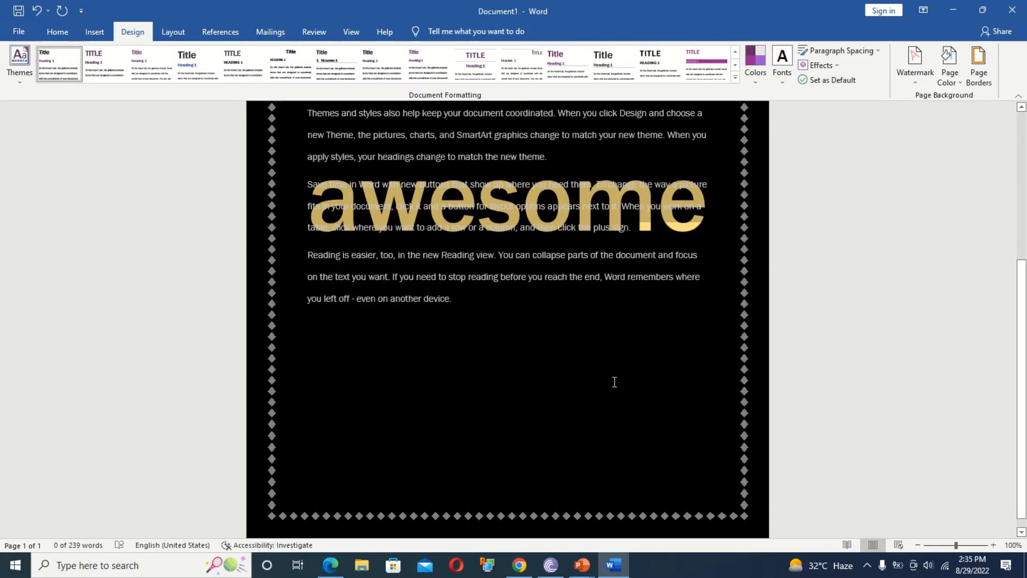
left_click_drag(1020, 289, 1017, 77)
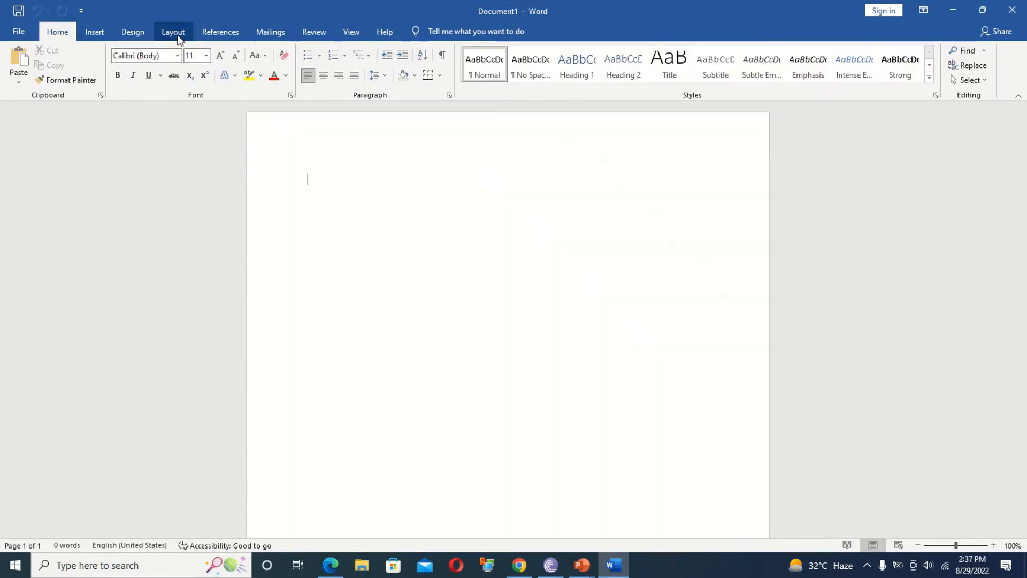
left_click(178, 36)
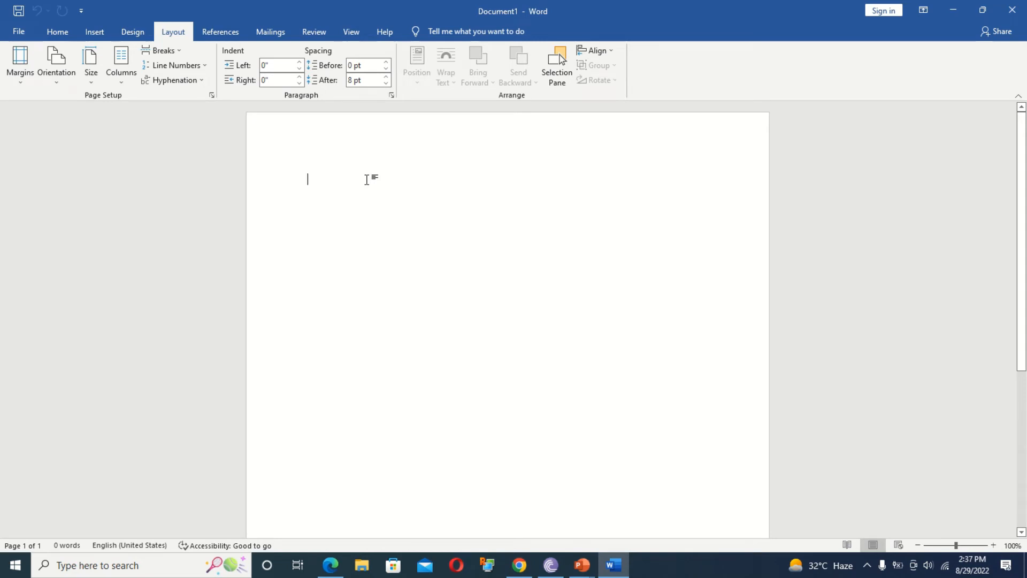
Fill the blank document with sample text using =rand(10,16).
type("fdfdlfjslf")
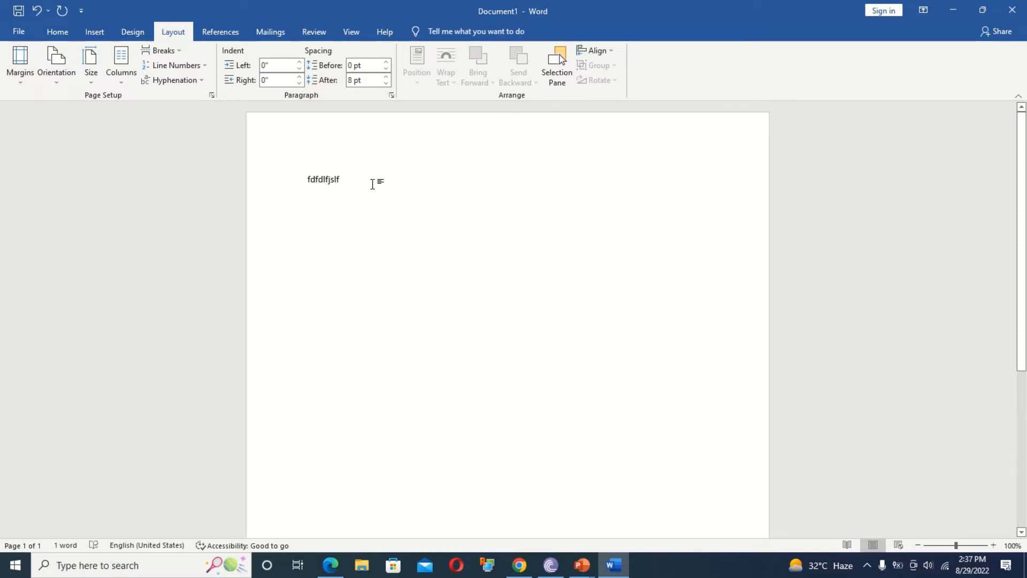
key("BackSpace")
key("BackSpace")
key("BackSpace")
key("BackSpace")
key("BackSpace")
key("BackSpace")
key("BackSpace")
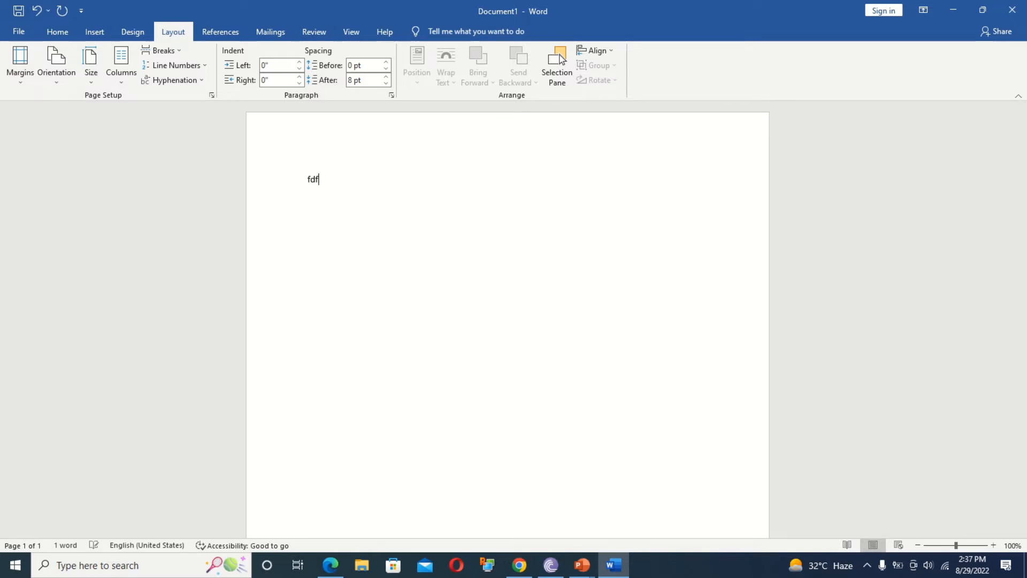
key("BackSpace")
key("BackSpace")
key("BackSpace")
type("=rand(10,16)")
key("Return")
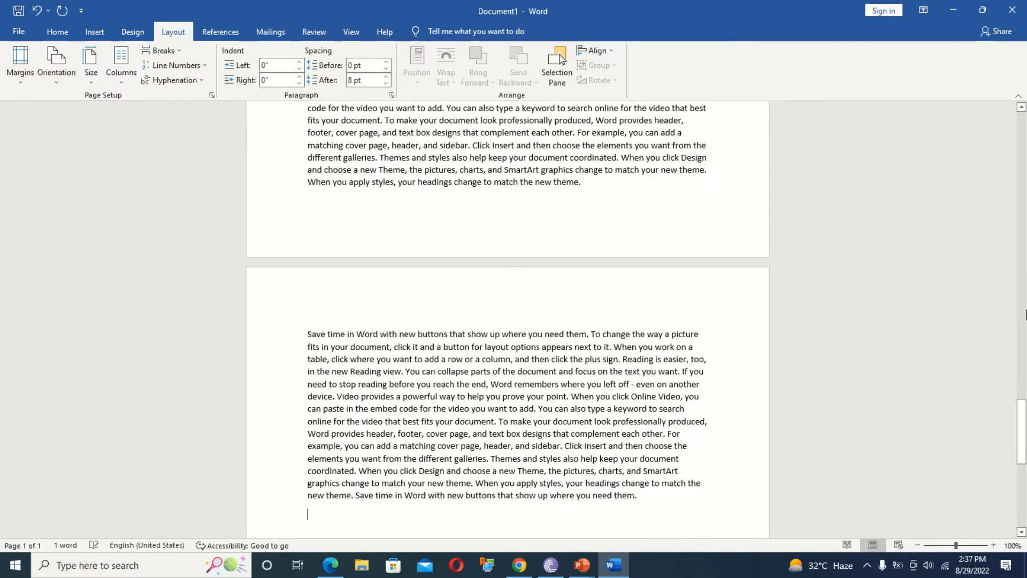
left_click_drag(1022, 414, 1011, 106)
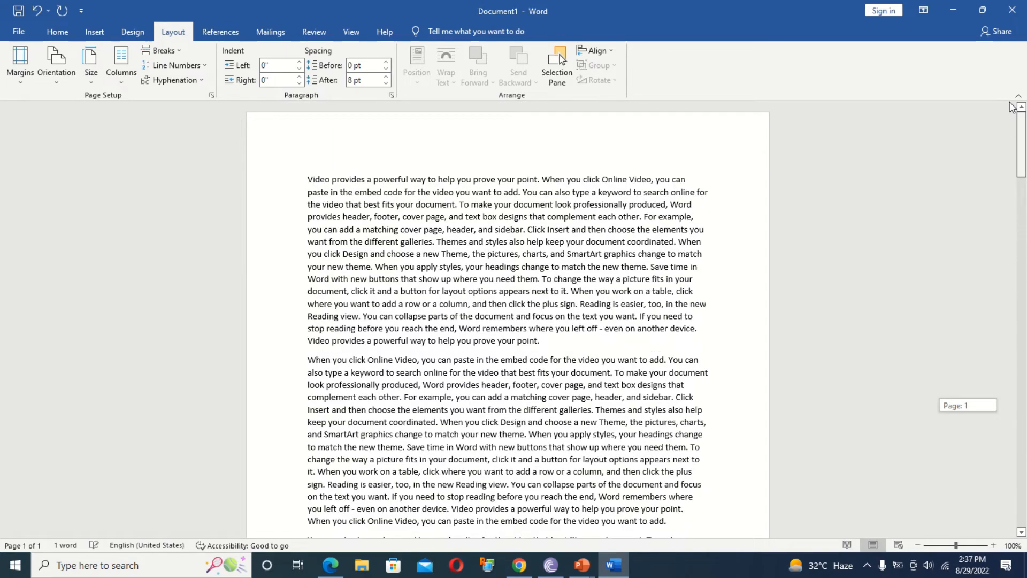
left_click_drag(1010, 107, 1025, 78)
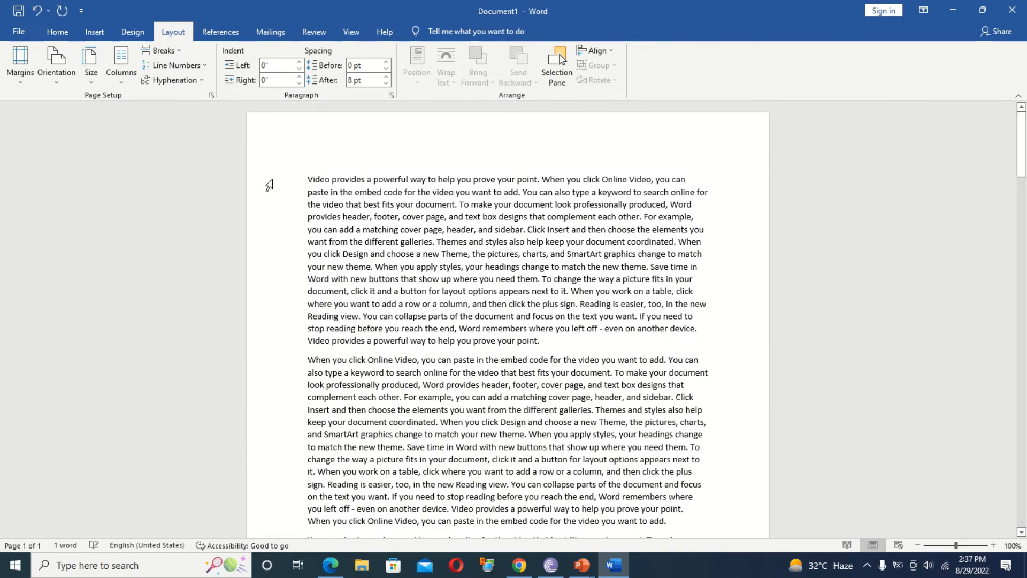
Give the pages Narrow margins and Landscape orientation.
left_click(18, 75)
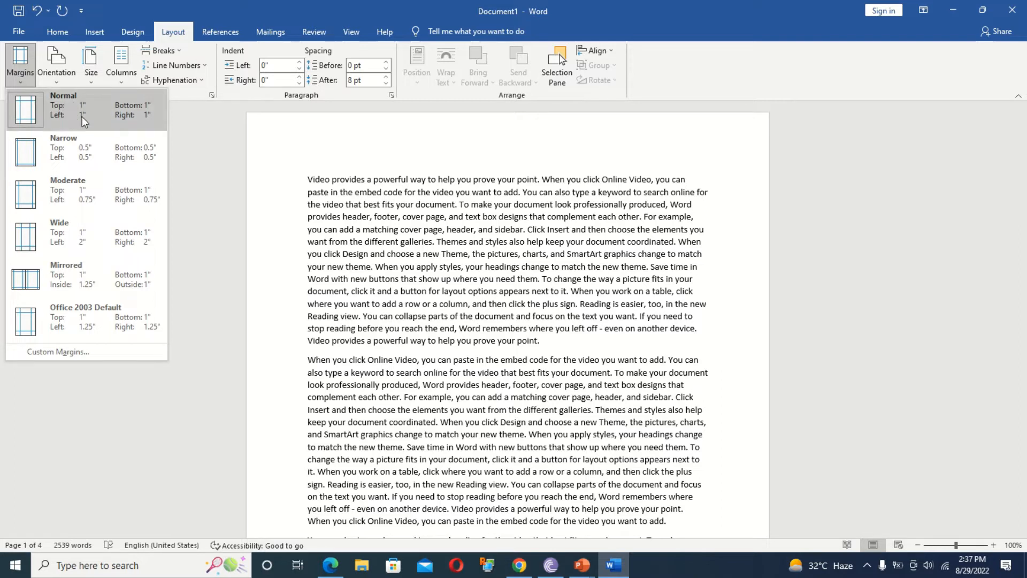
left_click(82, 150)
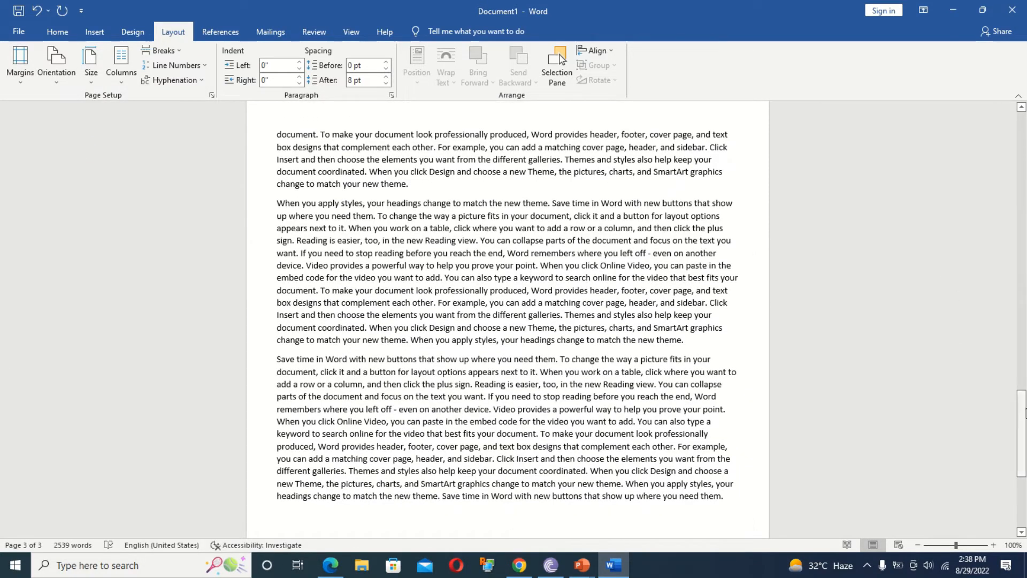
left_click_drag(1022, 428, 1022, 27)
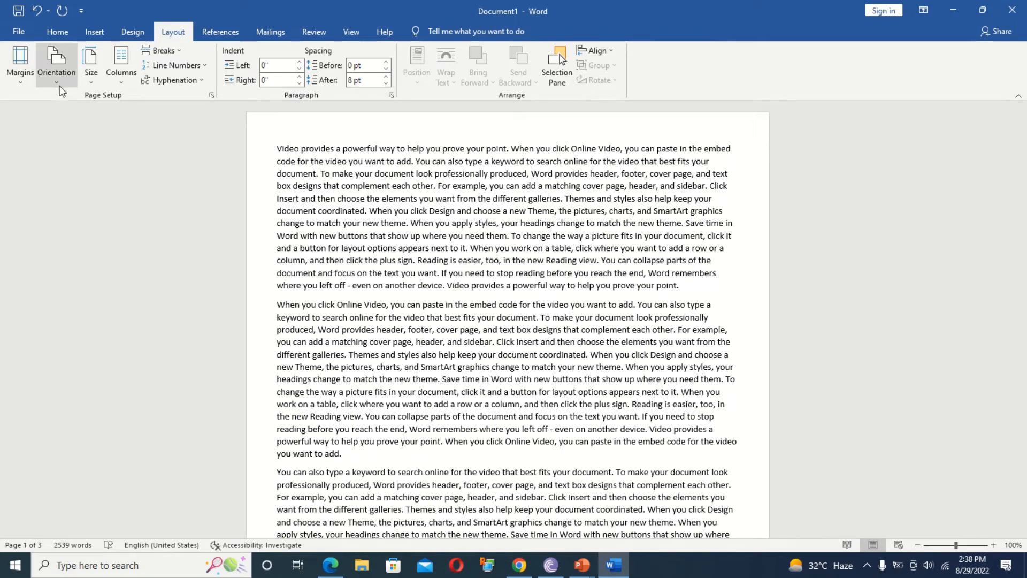
left_click(23, 83)
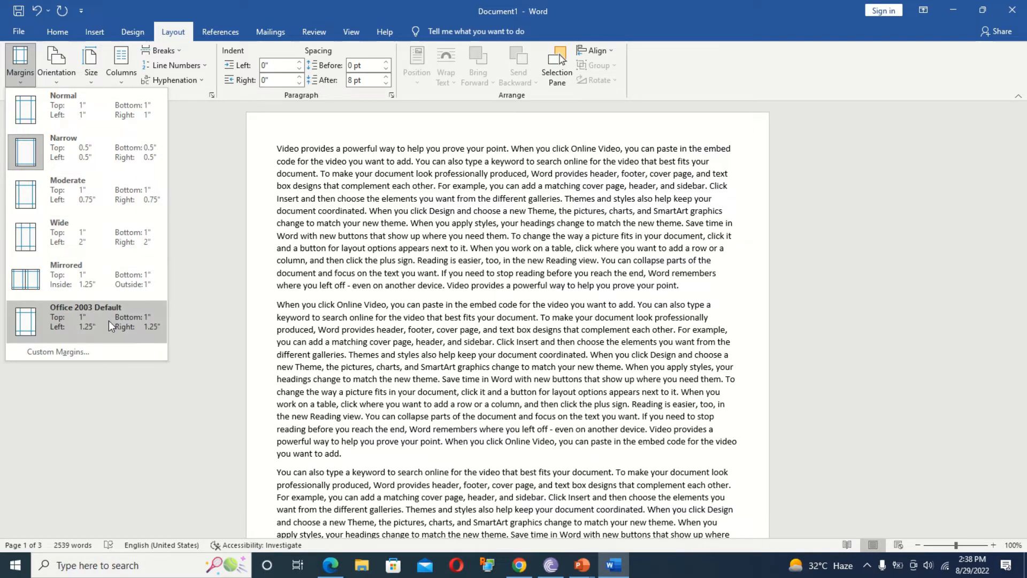
left_click(59, 79)
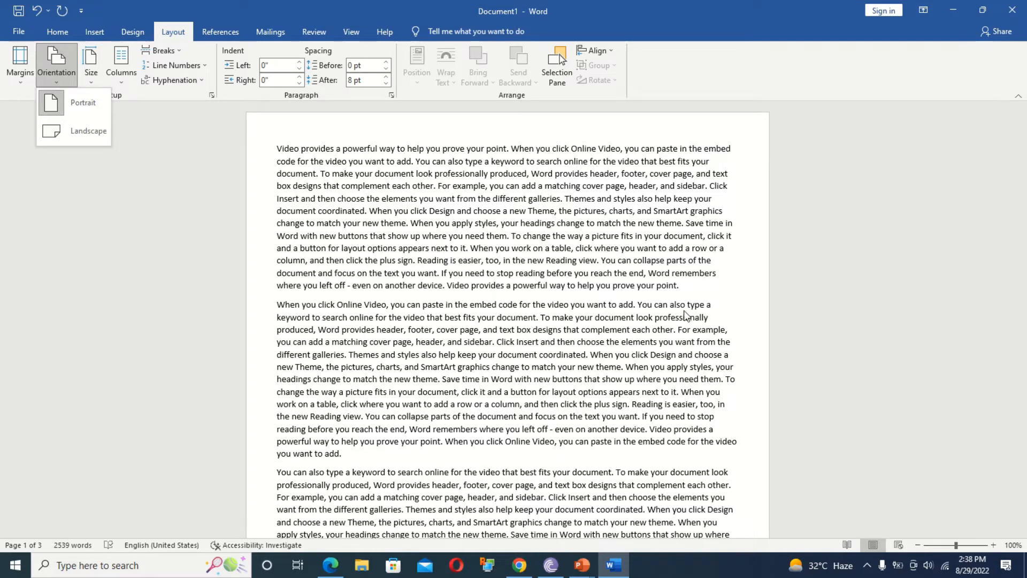
left_click(94, 138)
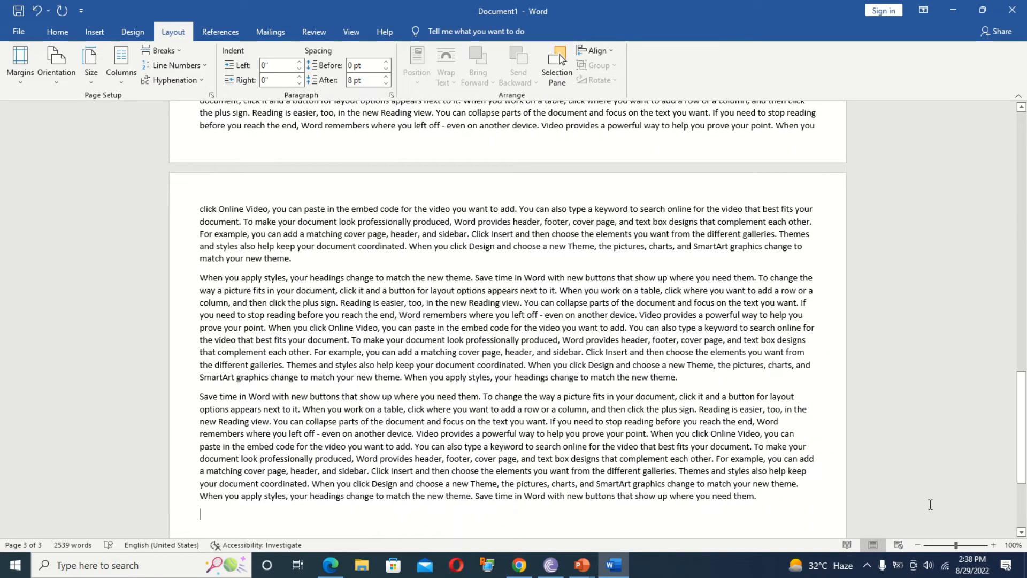
left_click(917, 544)
left_click(916, 544)
left_click(916, 544)
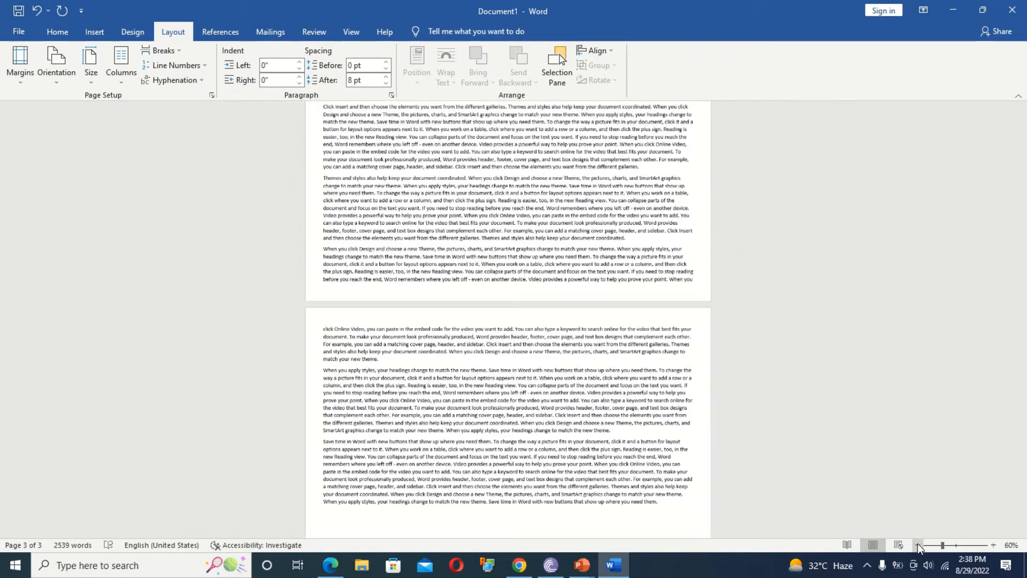
left_click(916, 545)
left_click_drag(1025, 389, 1014, 150)
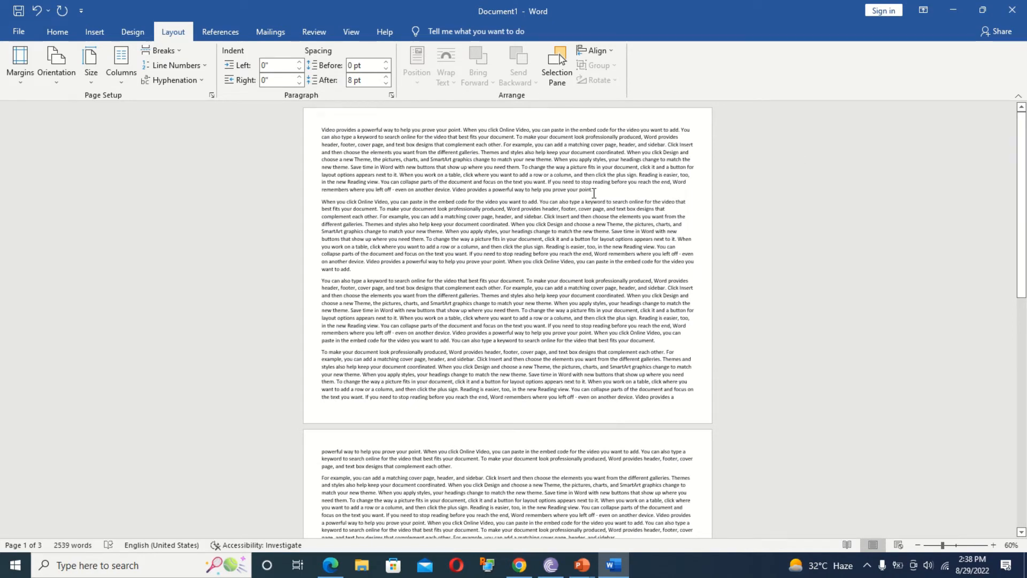
Set the paper size to A4.
left_click(90, 77)
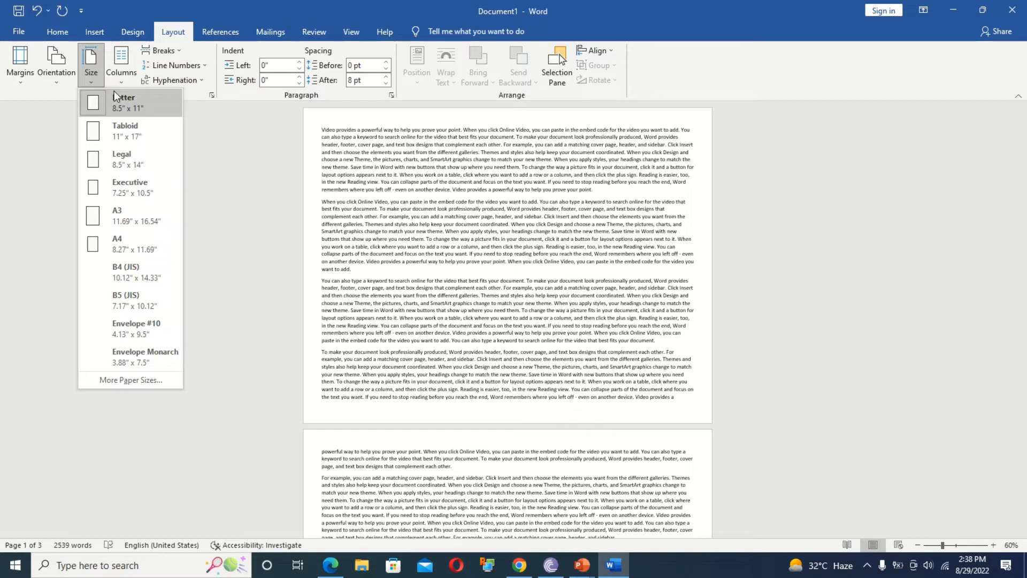
left_click(121, 241)
scroll(117, 246, "down", 5)
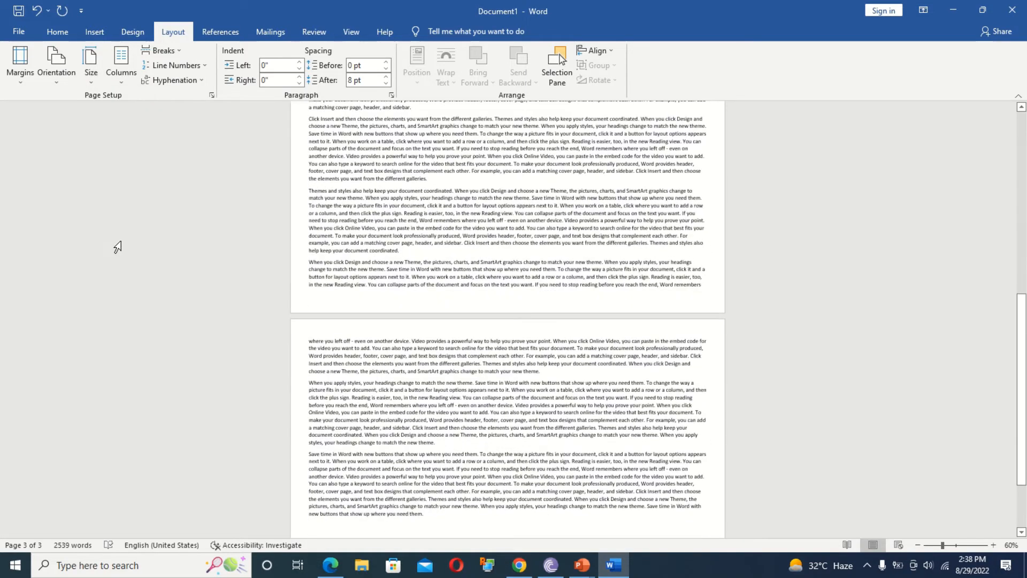
left_click(95, 84)
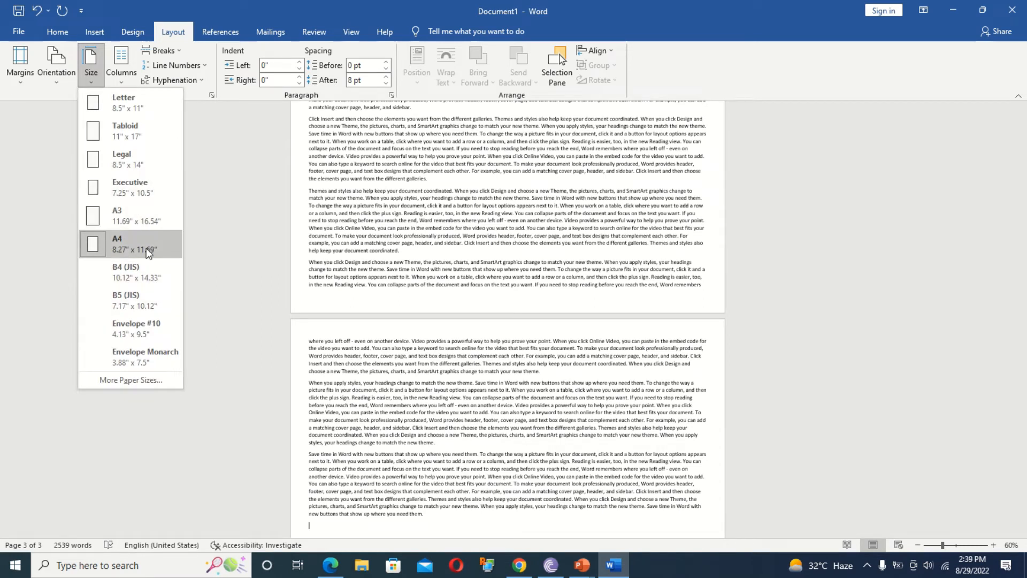
left_click(114, 78)
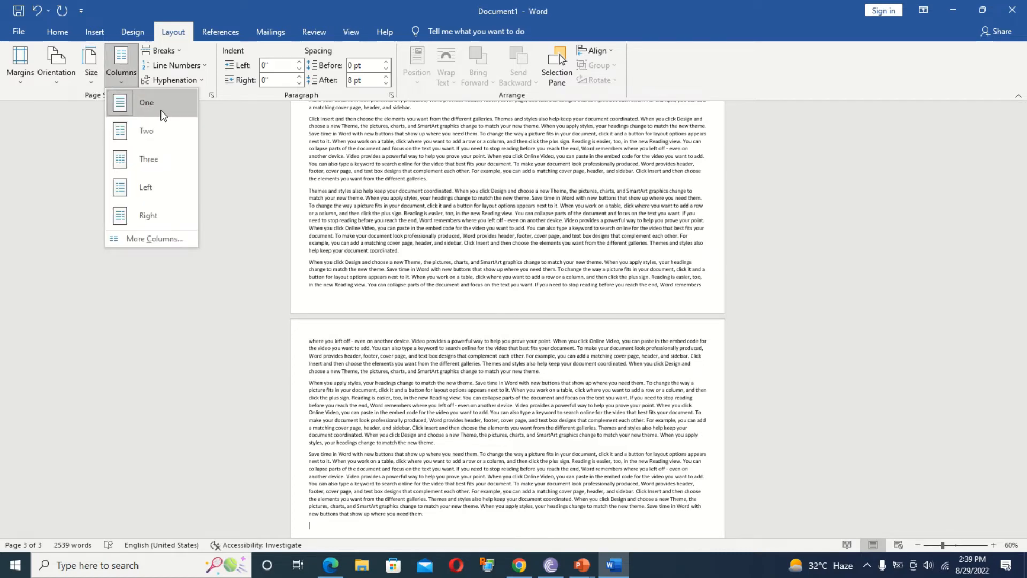
left_click(138, 134)
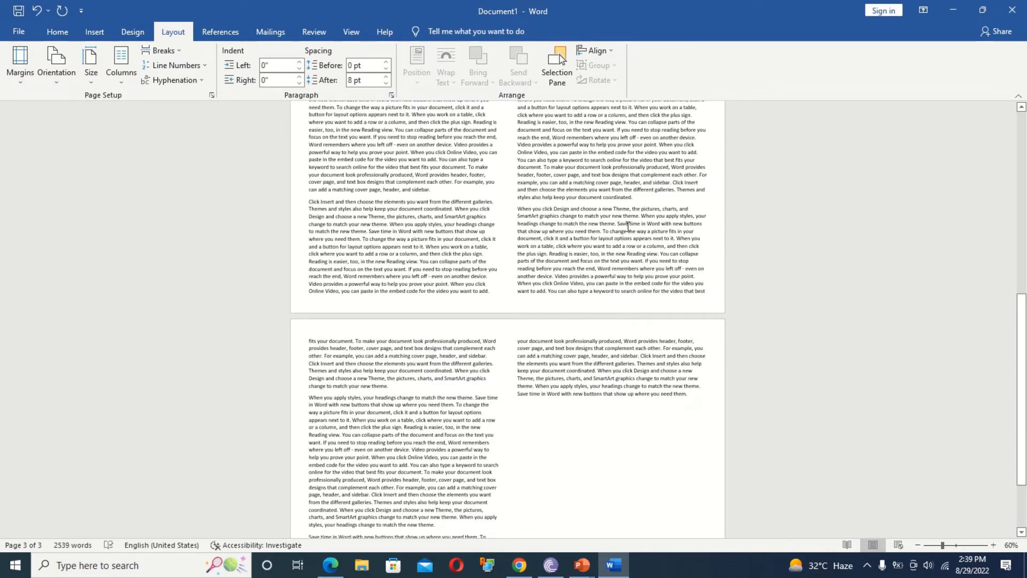
left_click_drag(1025, 298, 1016, 2)
left_click(122, 79)
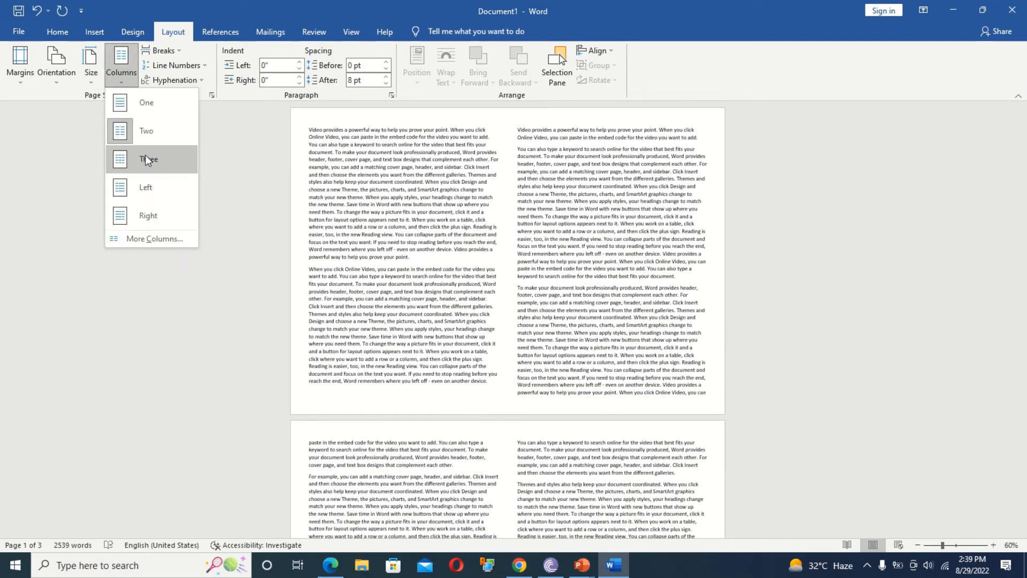
left_click(143, 160)
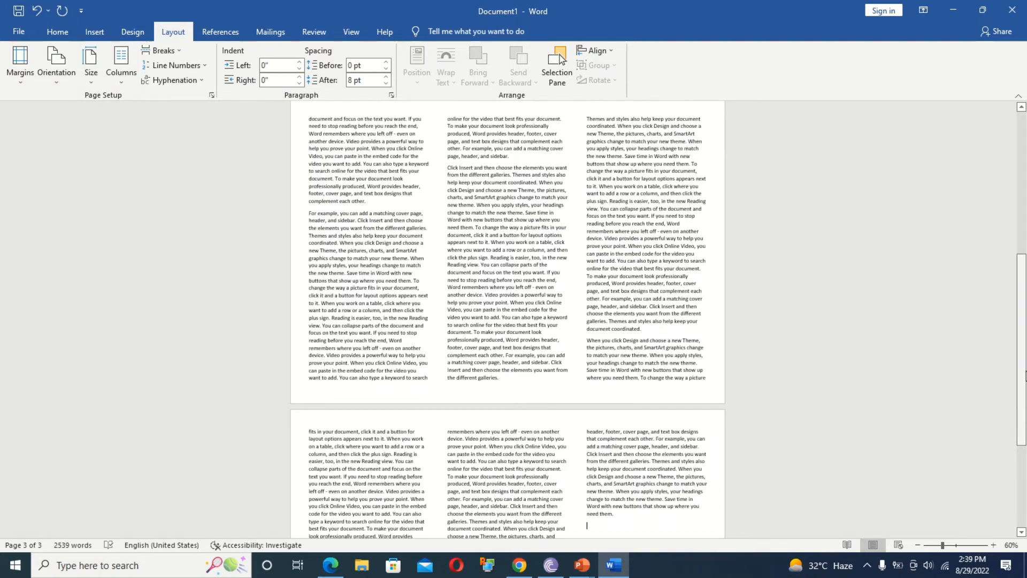
left_click_drag(1025, 374, 1022, 222)
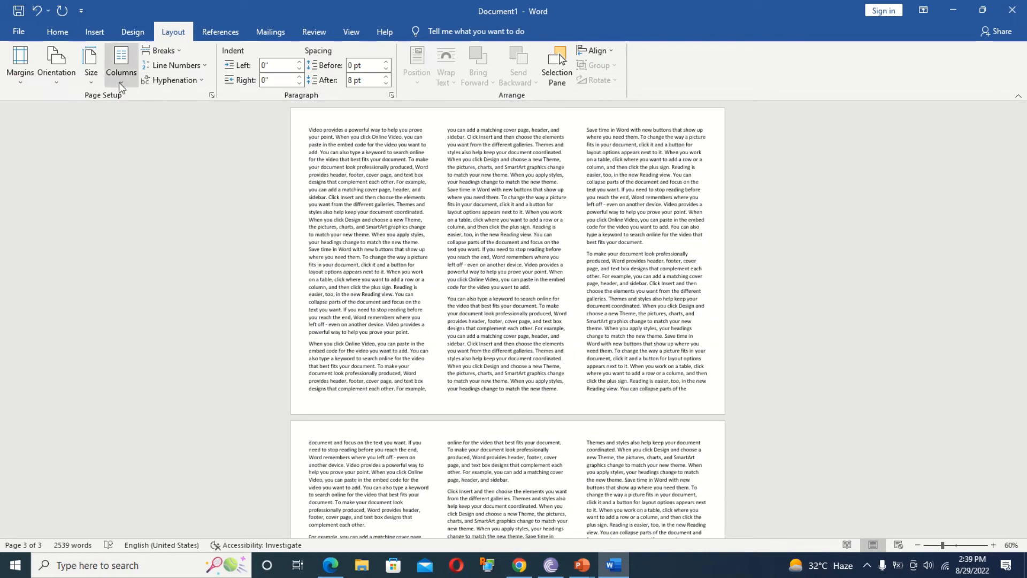
left_click(120, 83)
left_click(164, 187)
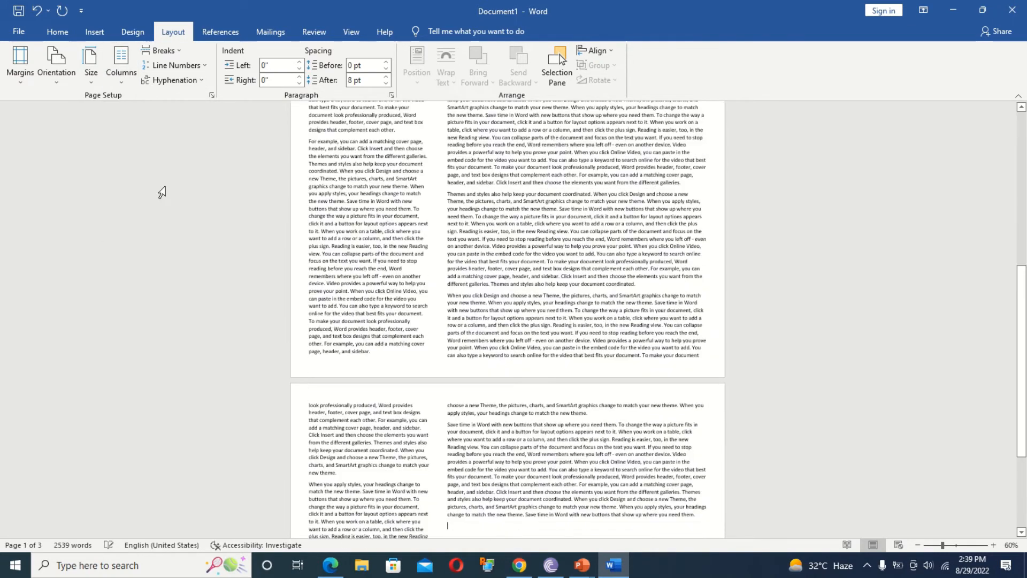
left_click_drag(1023, 282, 1015, 30)
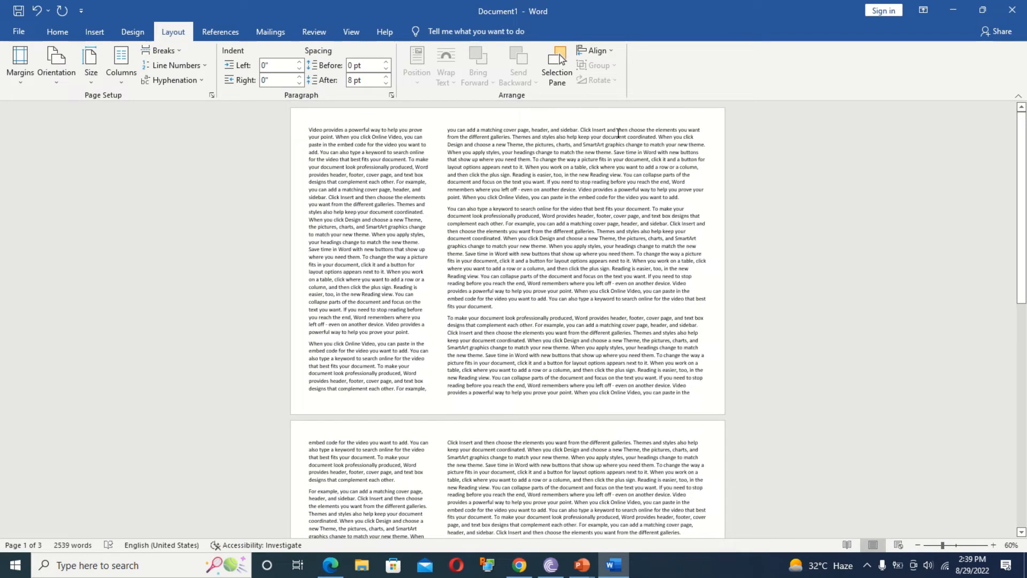
left_click(121, 77)
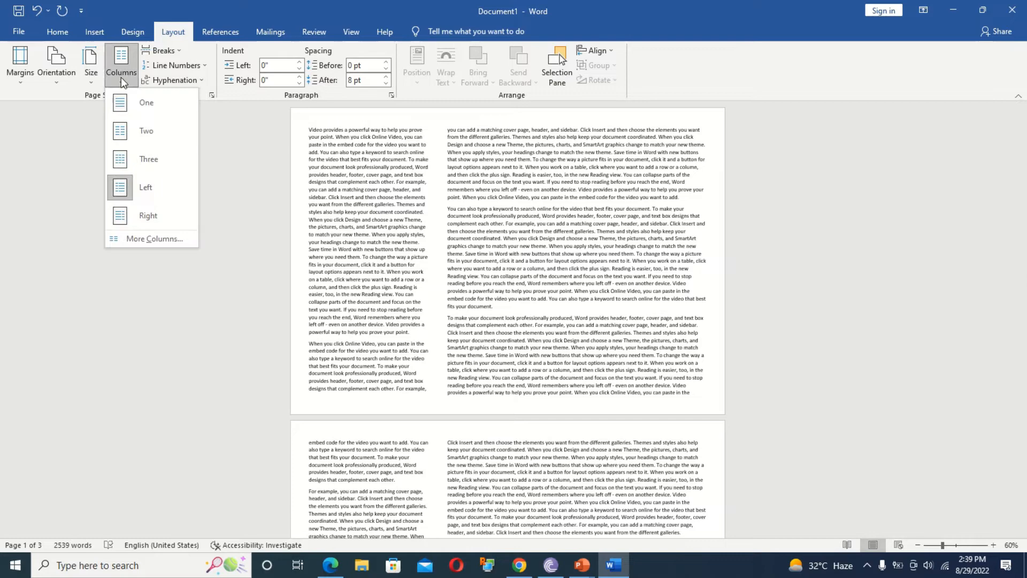
left_click(147, 216)
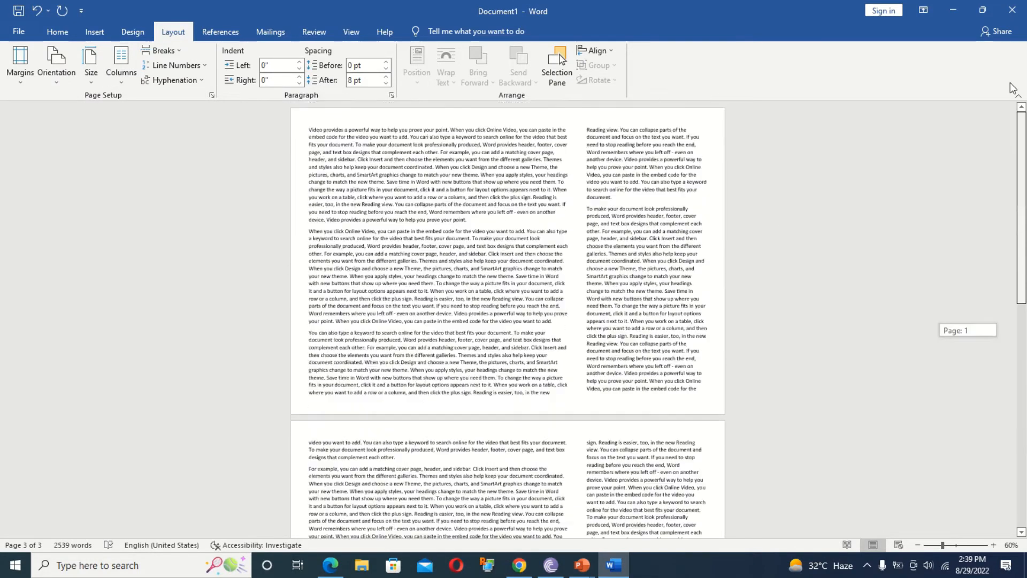
left_click(120, 70)
left_click(132, 109)
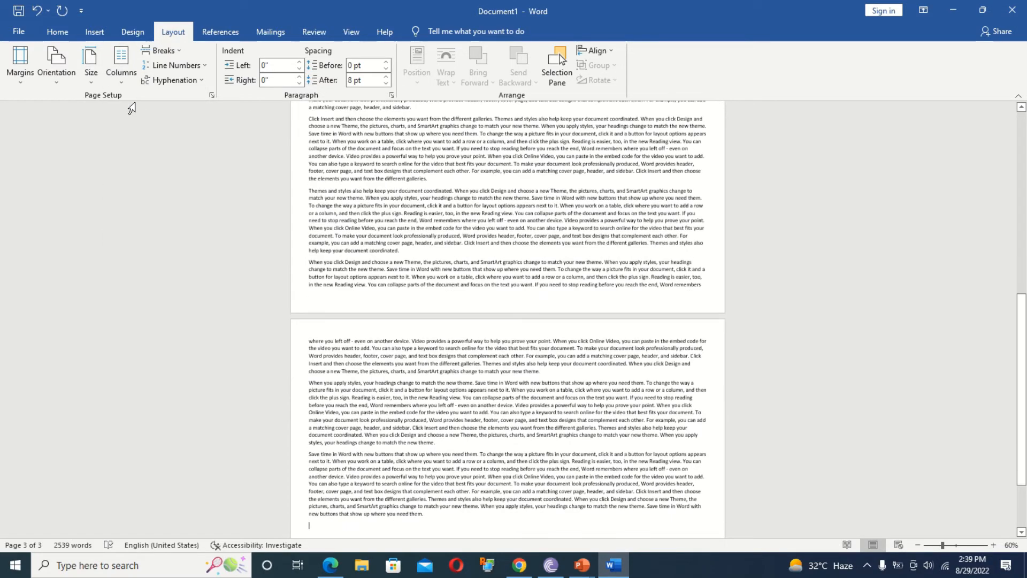
left_click_drag(1021, 335, 1013, 7)
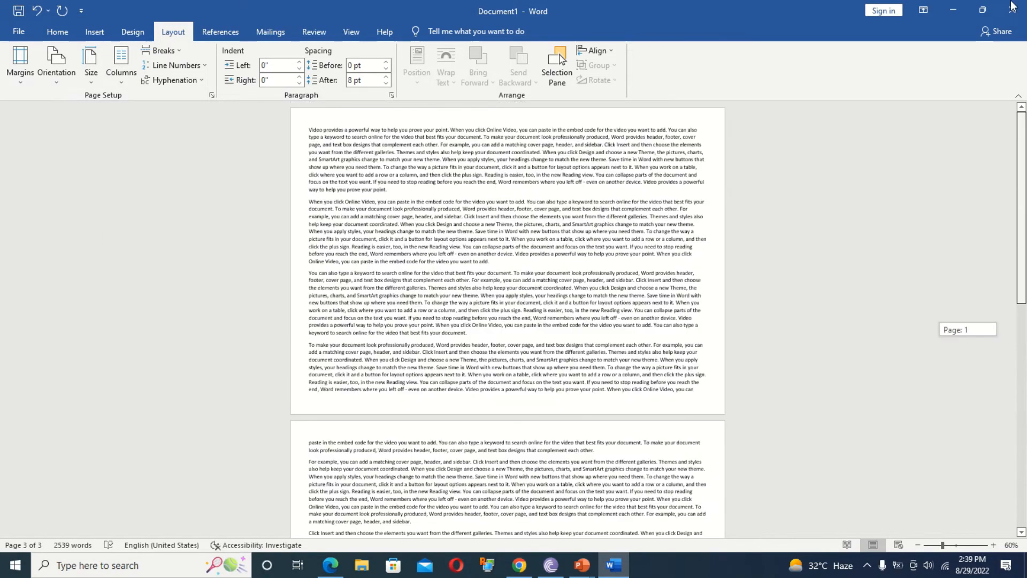
Insert two page breaks after the first paragraph, leaving a blank page after it.
left_click(392, 196)
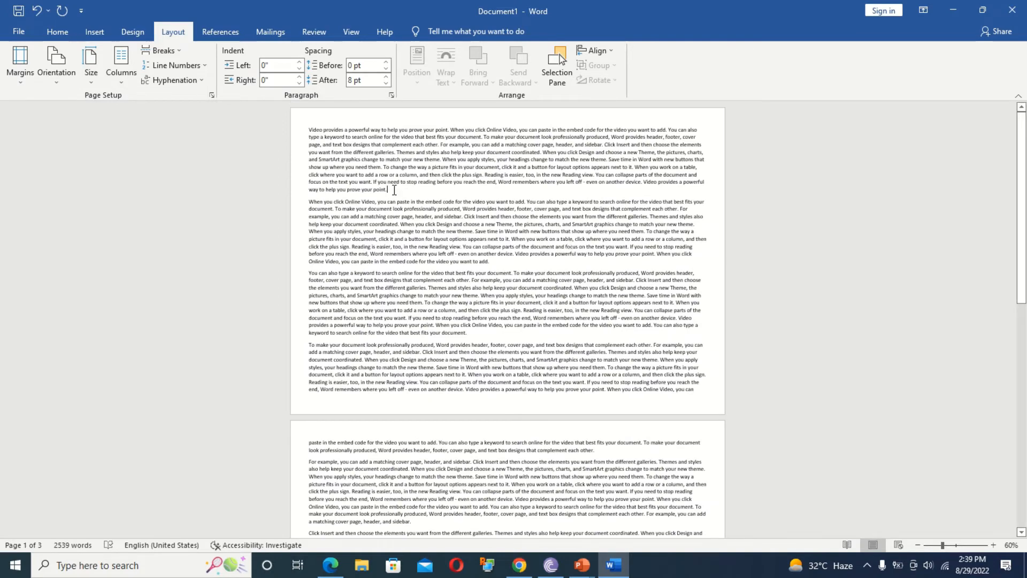
left_click(179, 50)
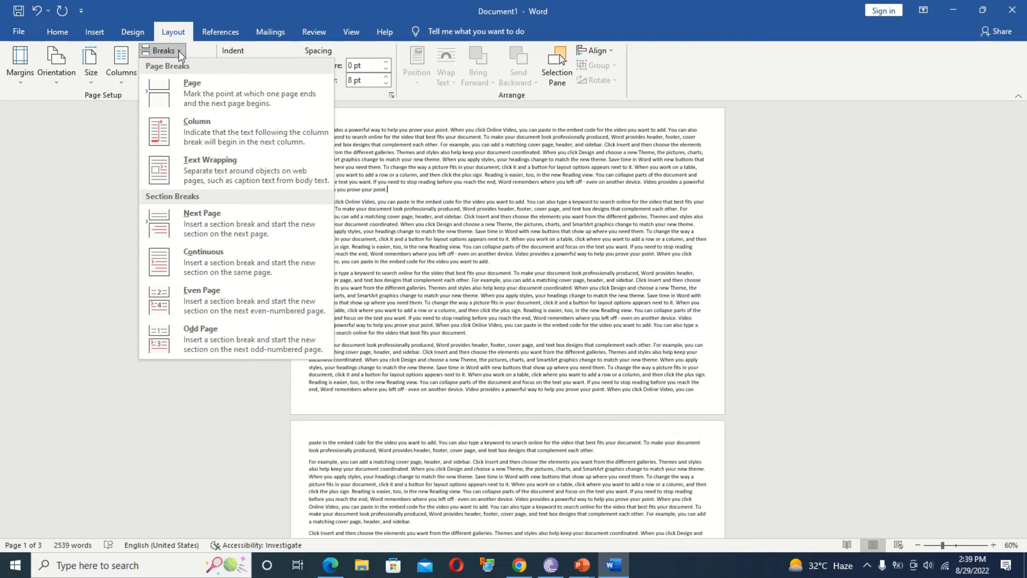
left_click(205, 85)
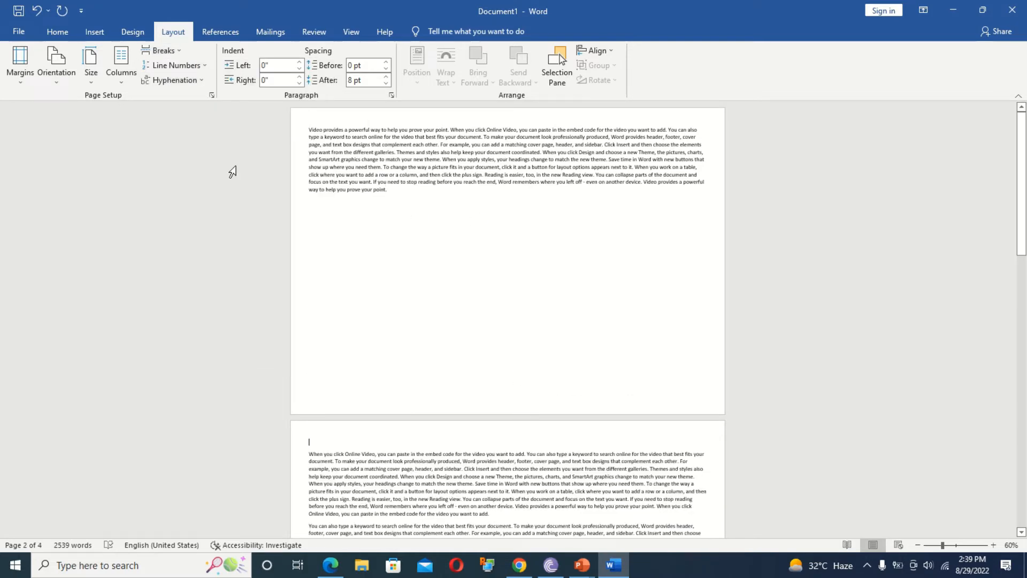
left_click(179, 53)
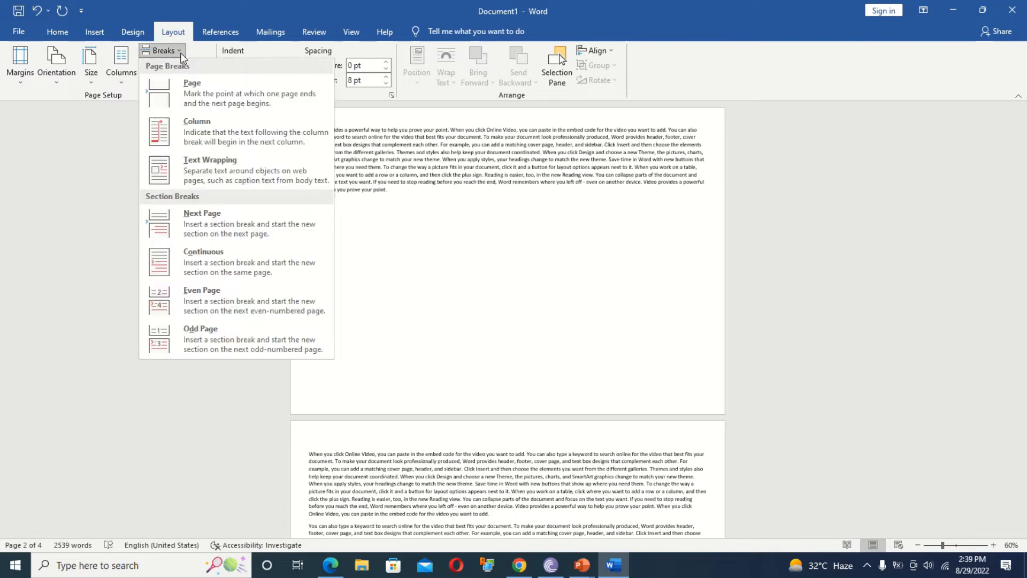
left_click(400, 175)
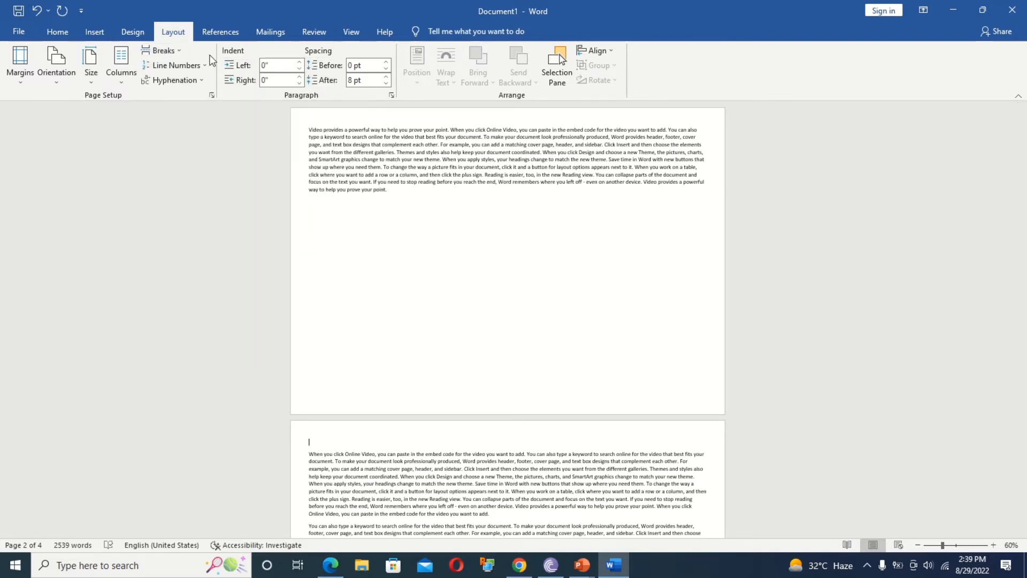
left_click(171, 52)
left_click(195, 145)
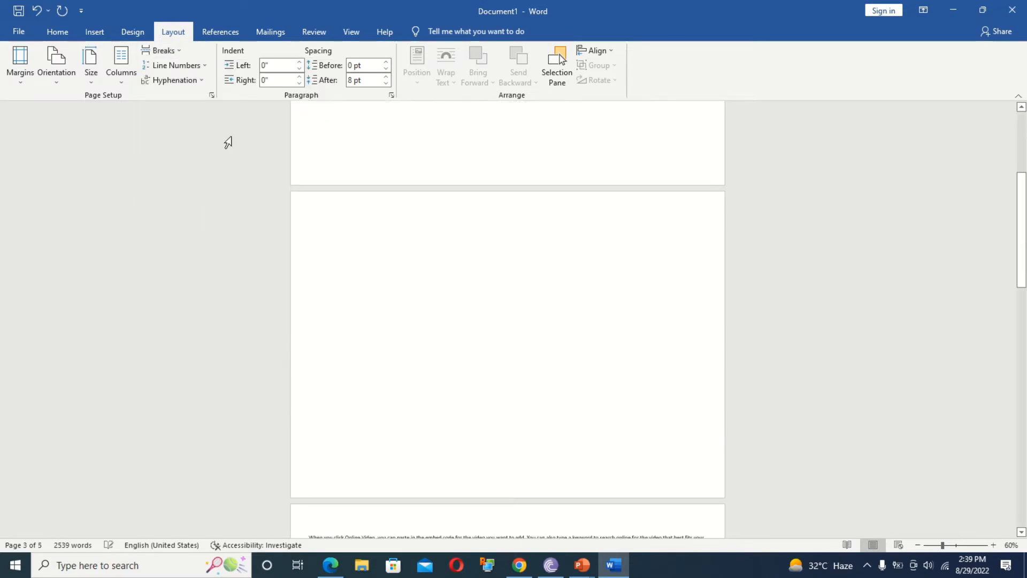
left_click_drag(1021, 249, 1024, 369)
left_click_drag(1025, 267, 1024, 186)
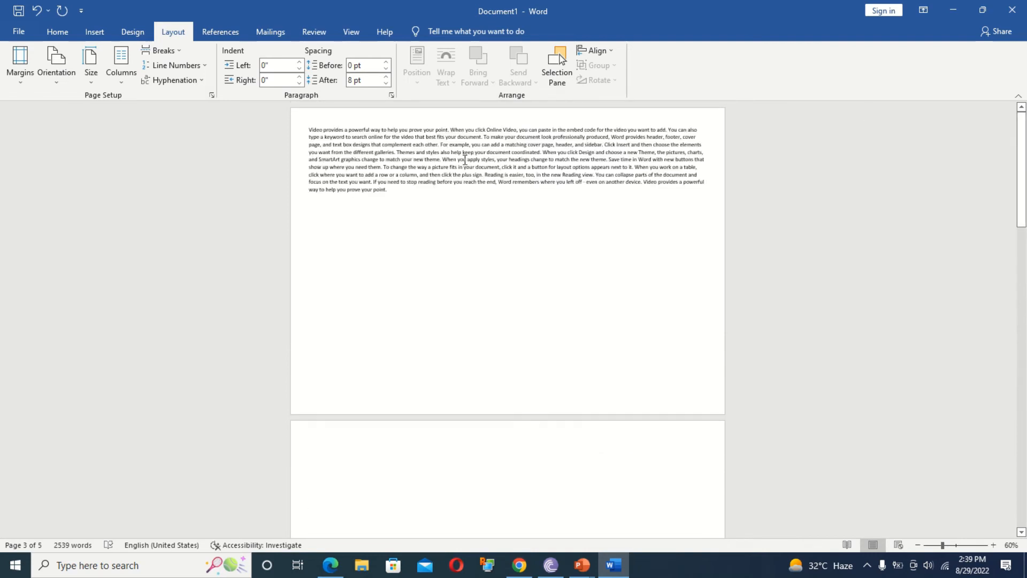
left_click(180, 55)
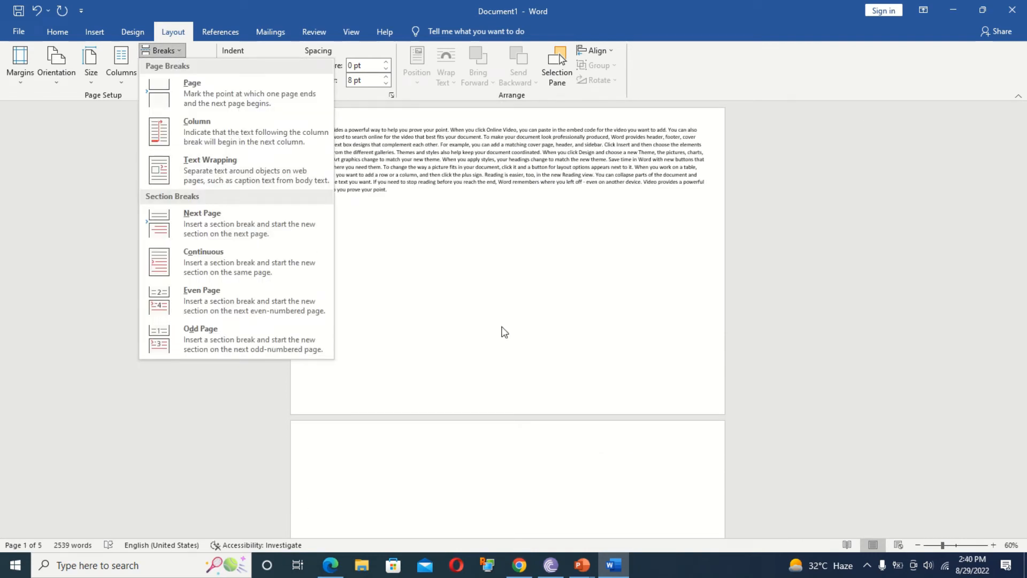
left_click(502, 328)
left_click(190, 71)
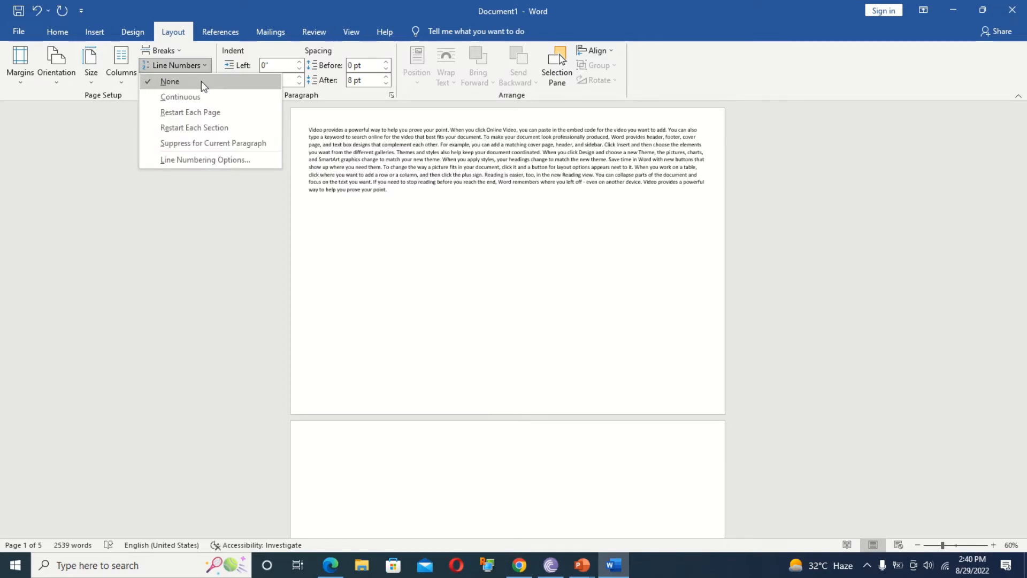
left_click(185, 97)
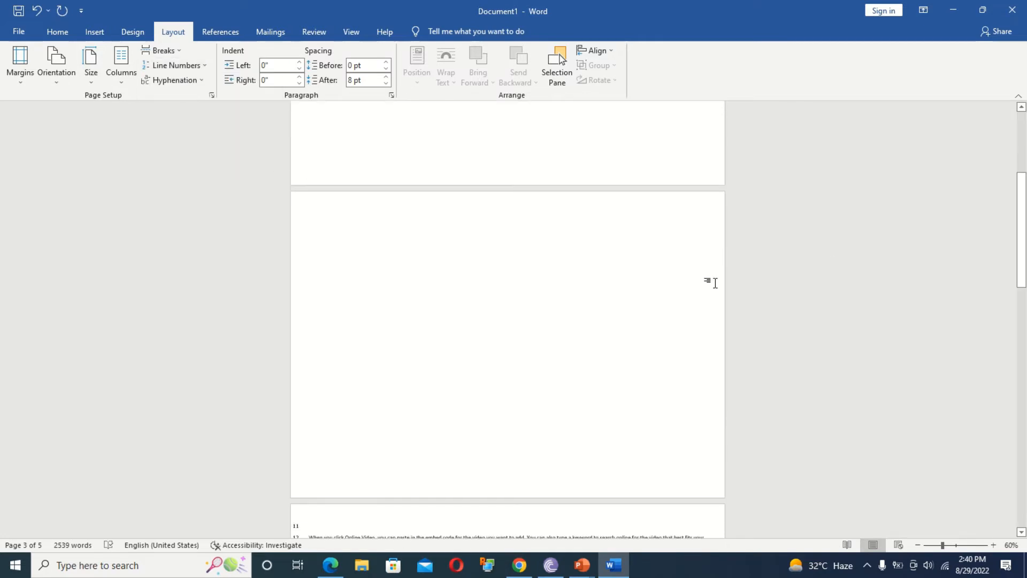
left_click_drag(1022, 247, 1022, 488)
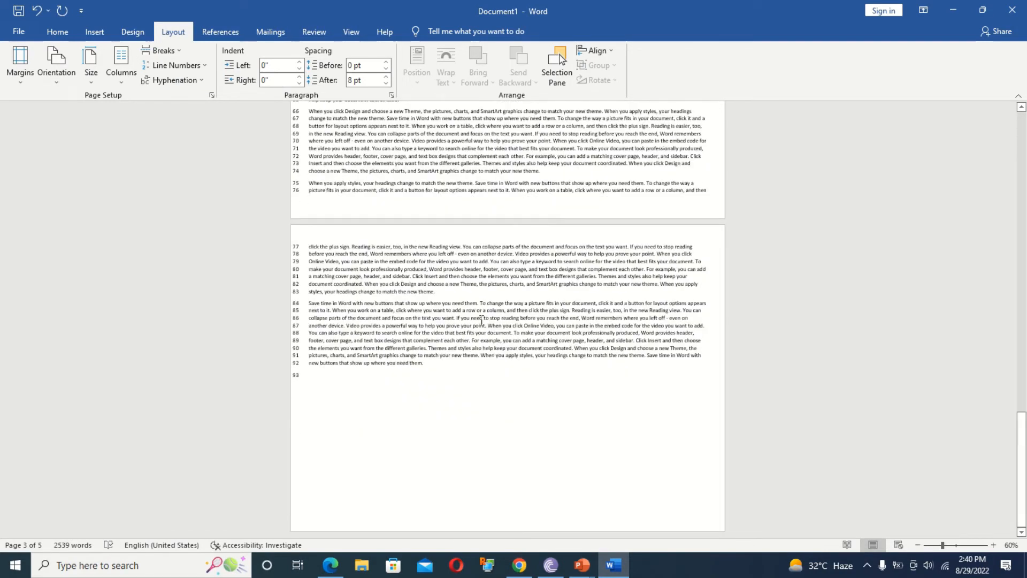
left_click(169, 66)
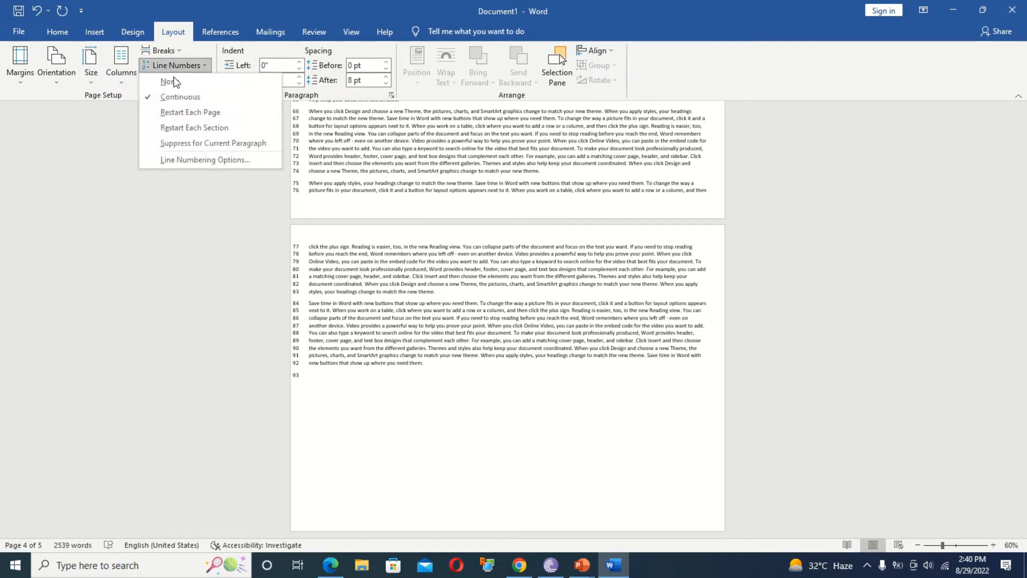
left_click(185, 114)
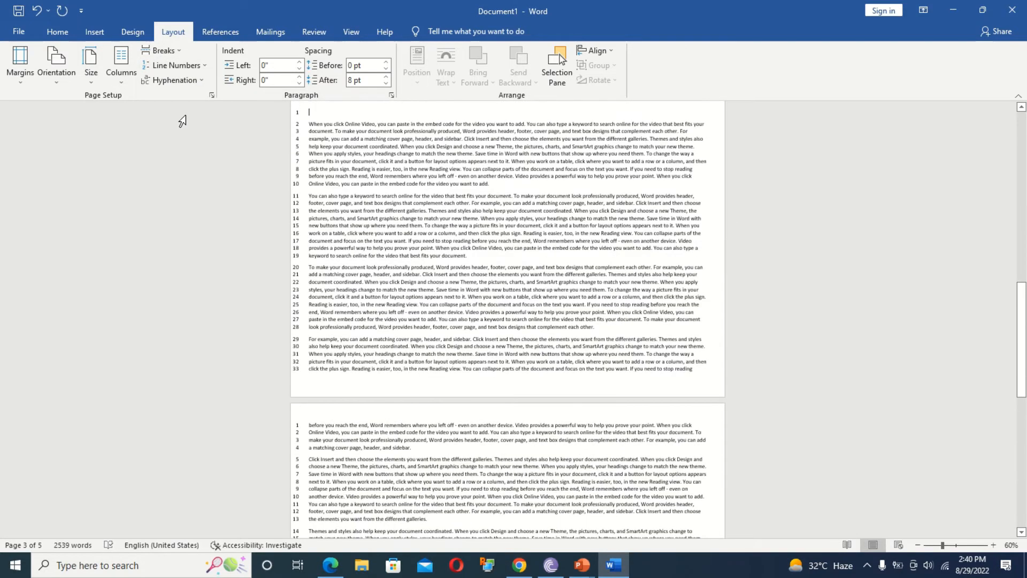
left_click(169, 66)
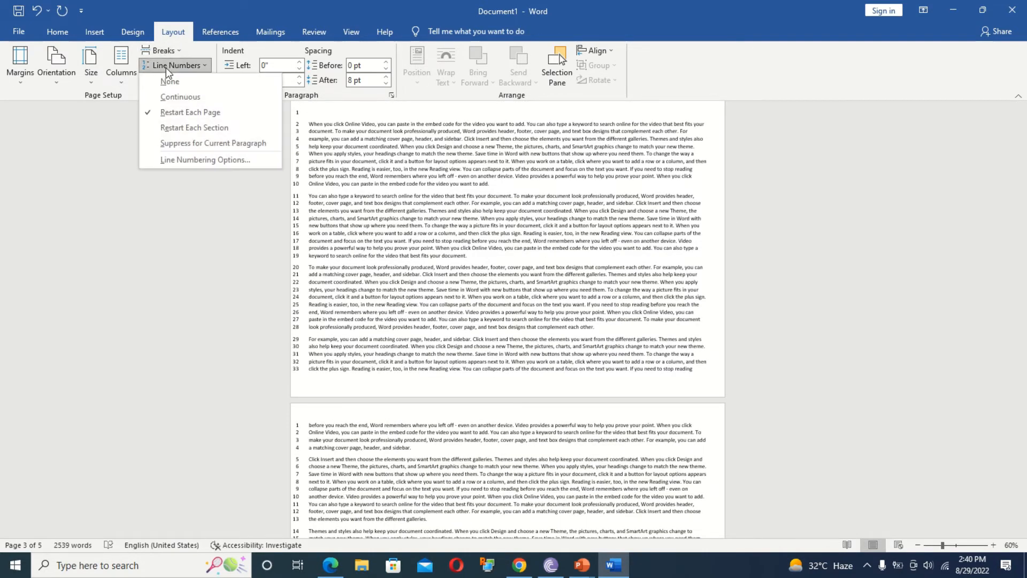
left_click(189, 127)
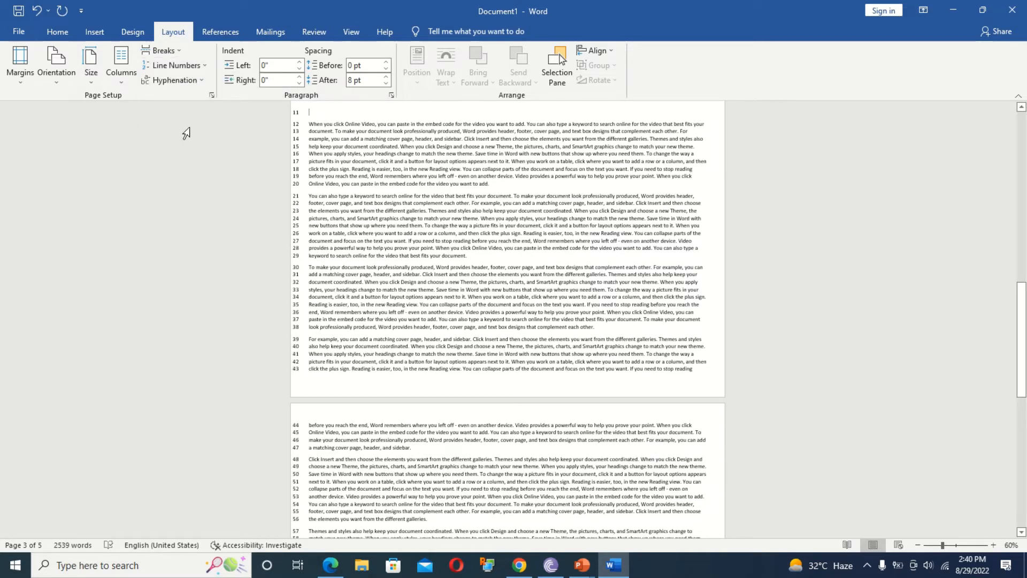
left_click(189, 66)
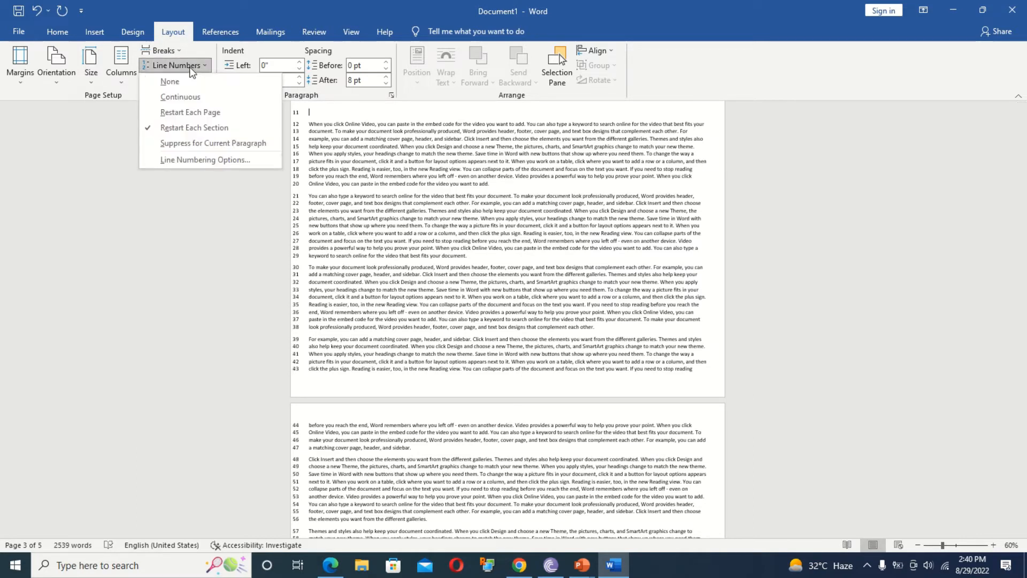
left_click(178, 83)
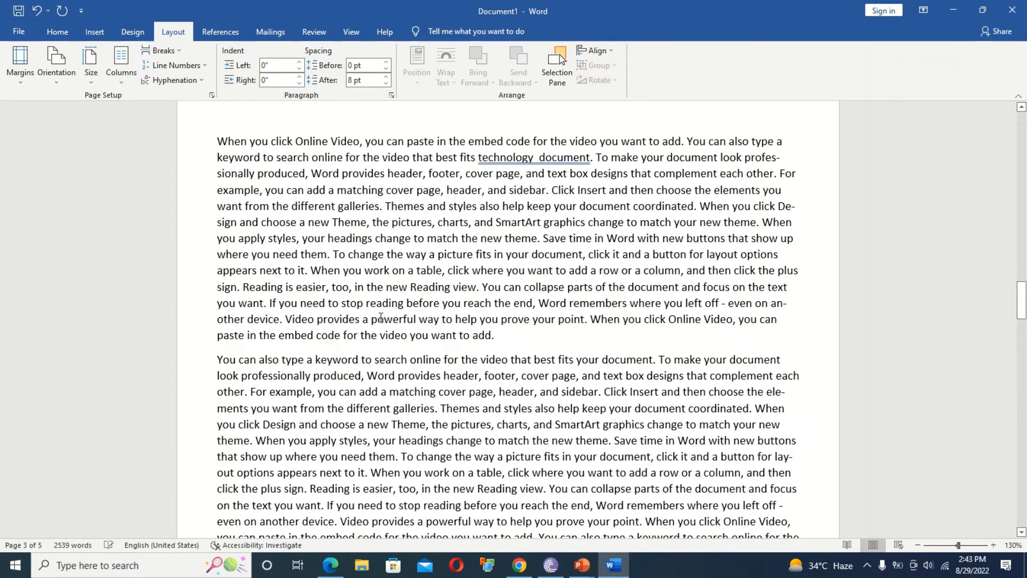
Replace all the document text with five =rand() sample paragraphs.
key("ctrl+a")
key("Delete")
type("=rand()")
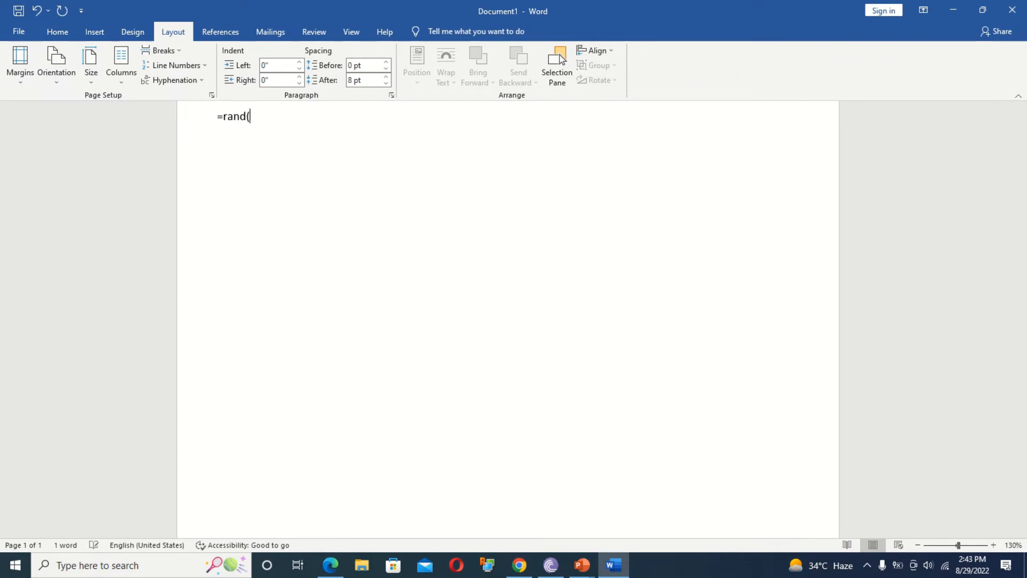
key("Return")
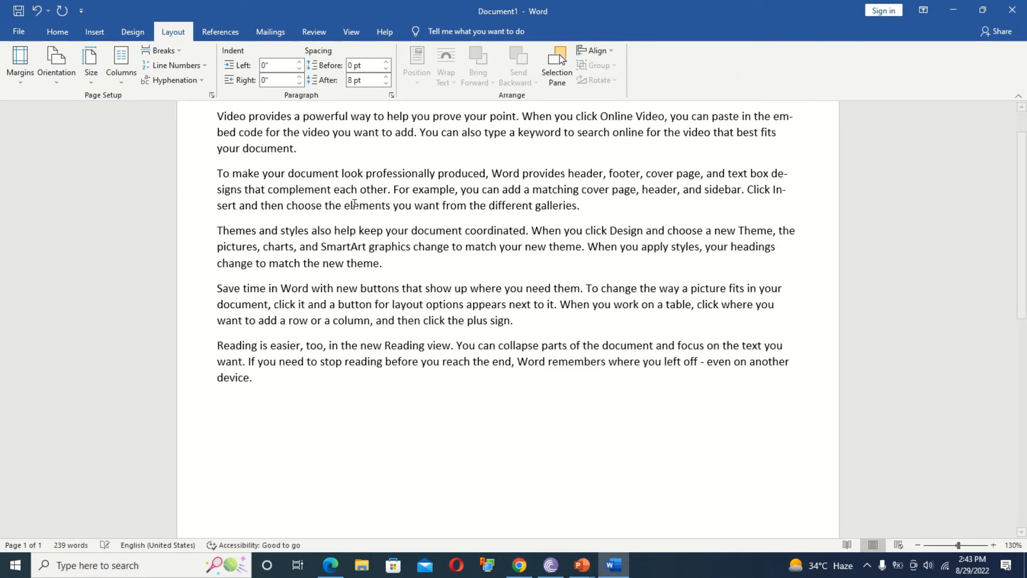
Try Automatic hyphenation on the text, then set hyphenation back to None.
left_click(176, 80)
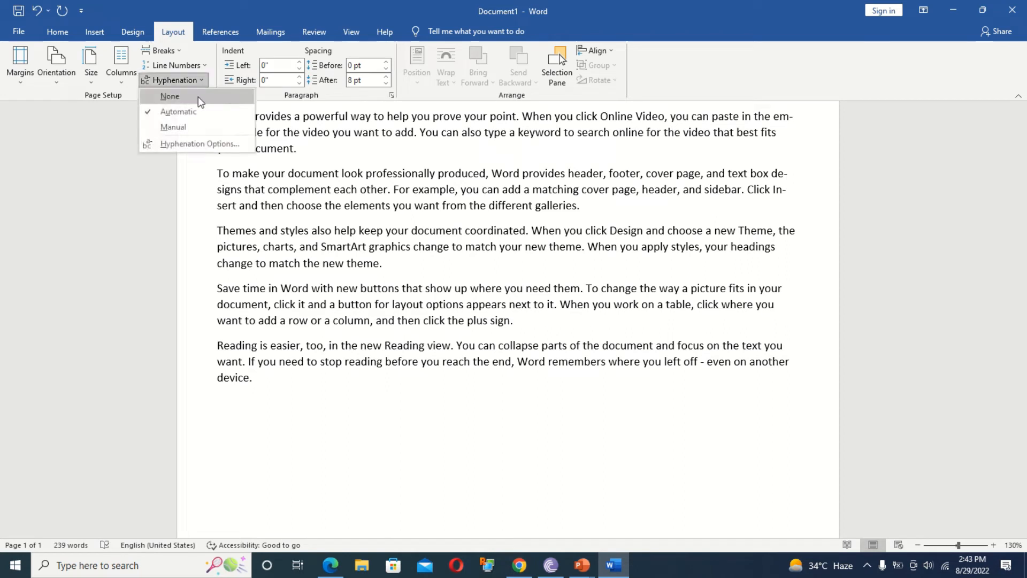
left_click(166, 97)
left_click(179, 80)
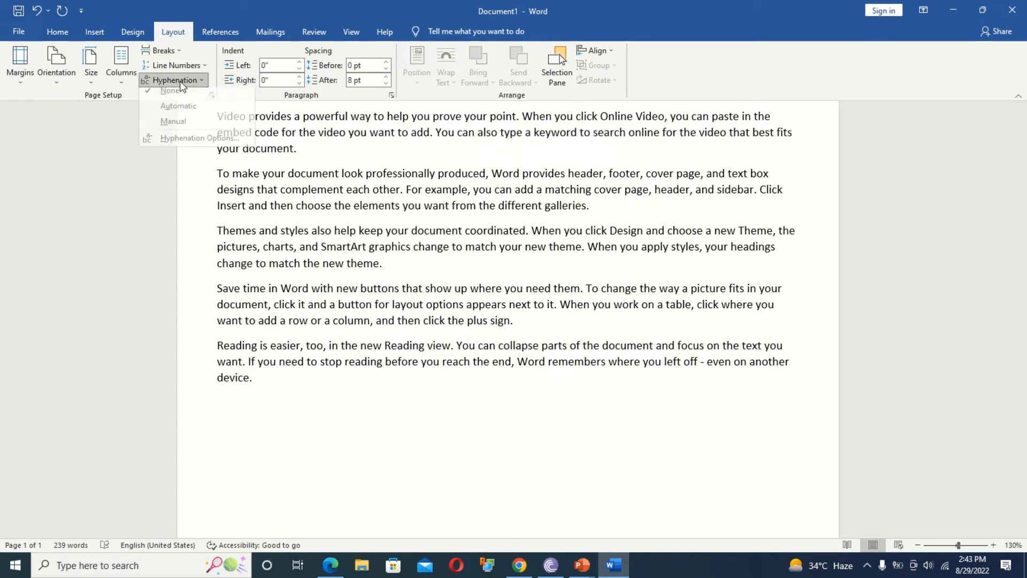
left_click(189, 114)
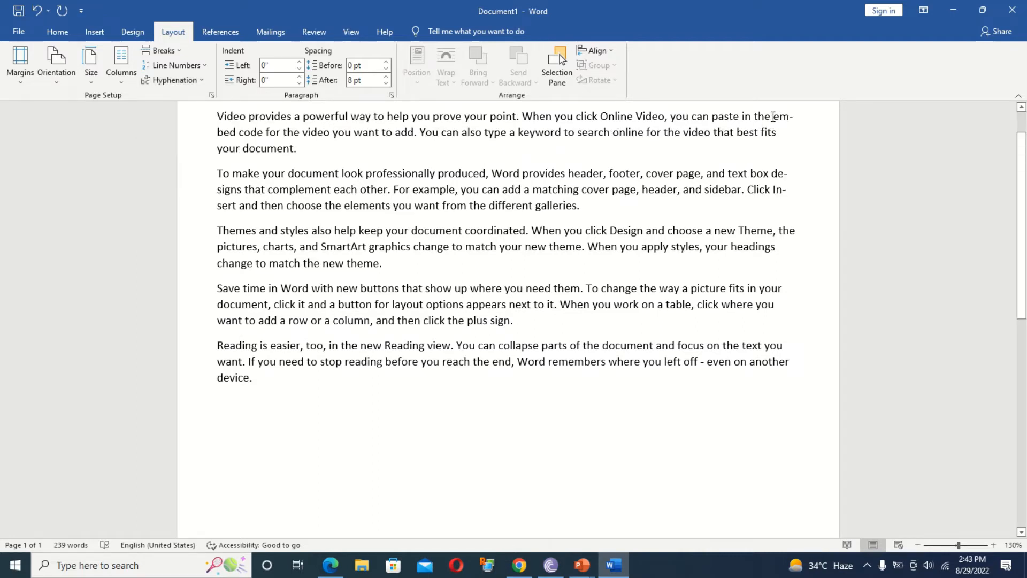
left_click_drag(772, 116, 793, 124)
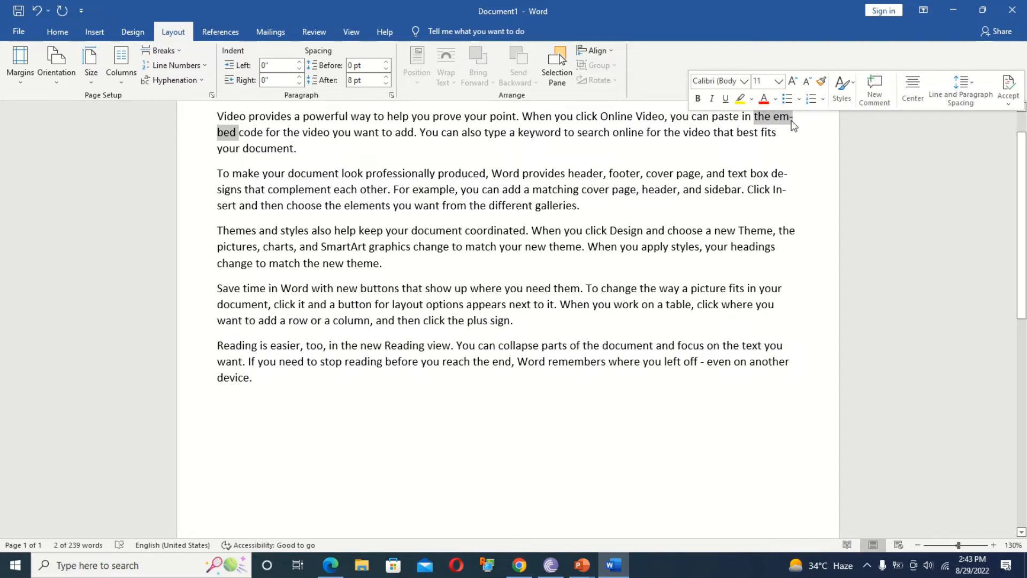
left_click(791, 121)
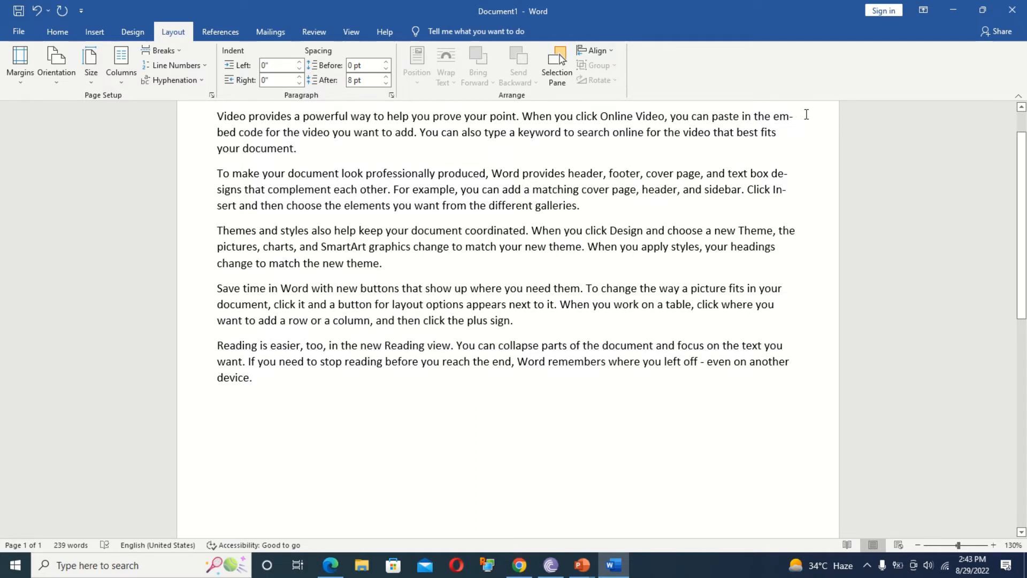
left_click(180, 83)
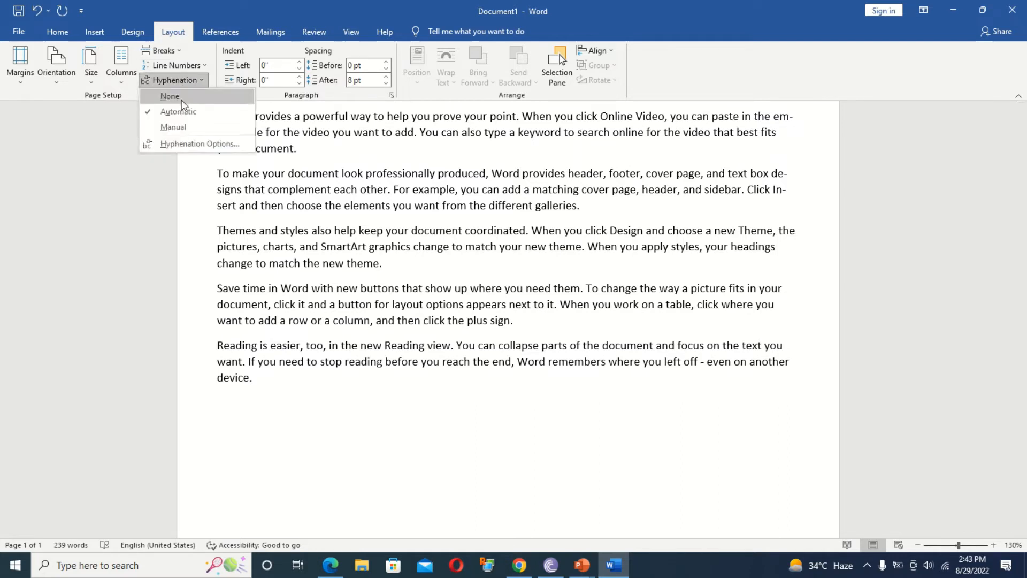
left_click(182, 99)
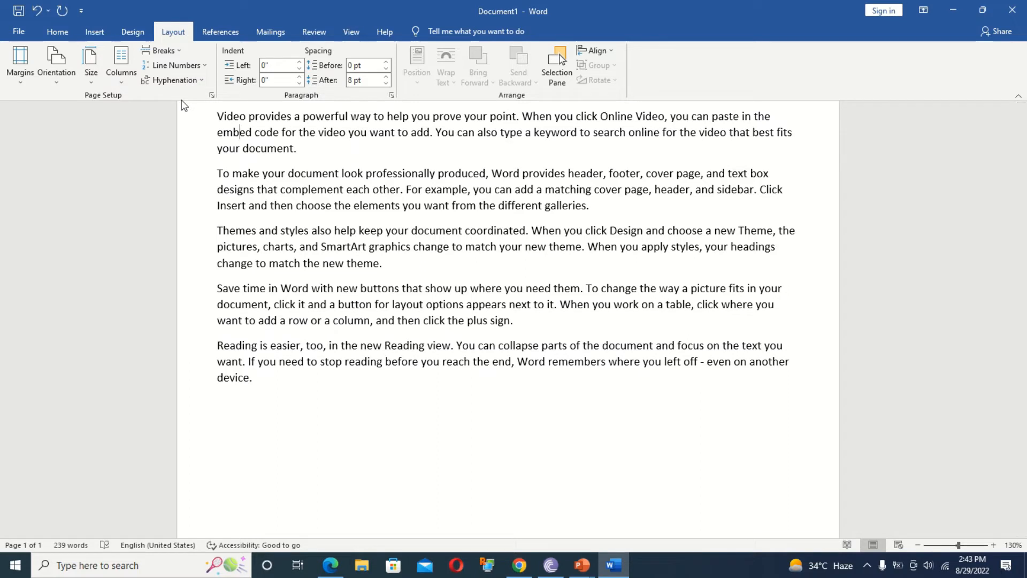
left_click(162, 79)
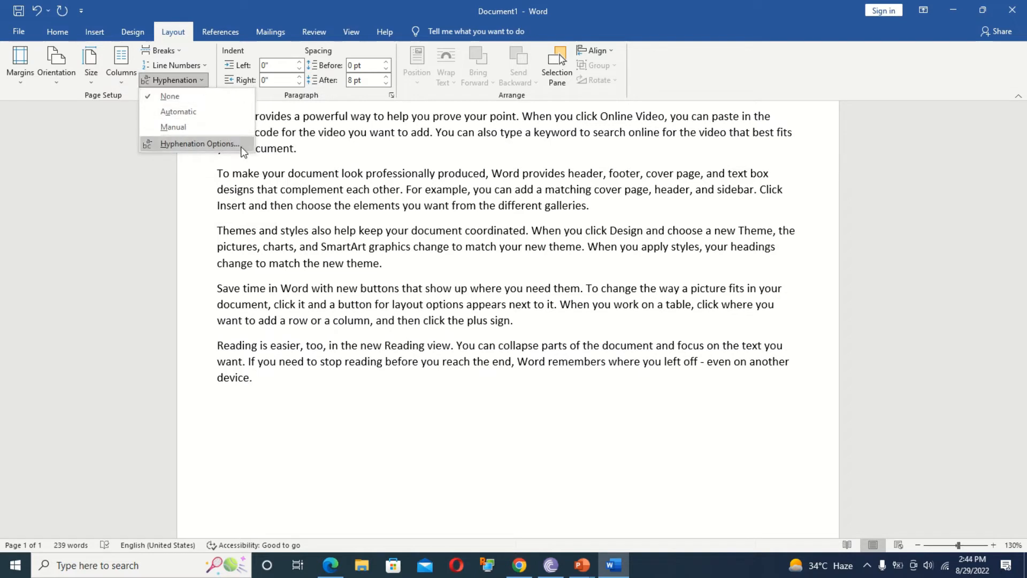
left_click(120, 195)
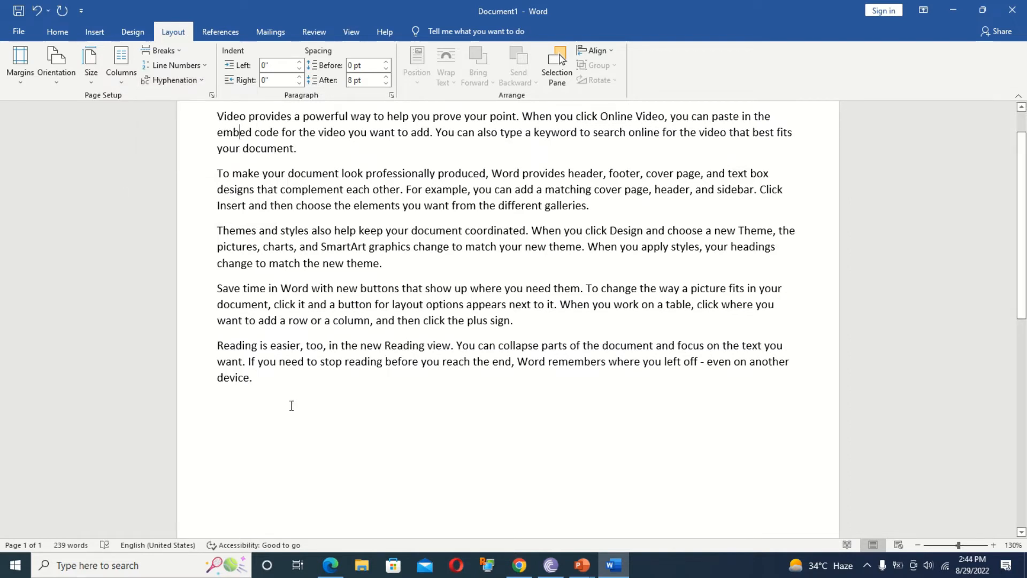
Set the left indent of all paragraphs to 0".
key("ctrl+a")
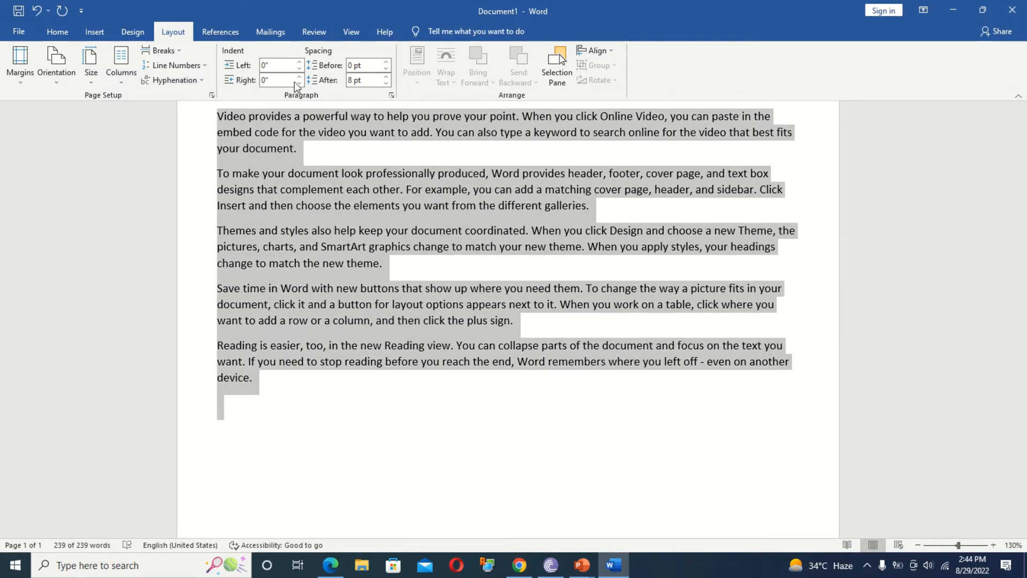
left_click(300, 61)
left_click(300, 61)
left_click(300, 61)
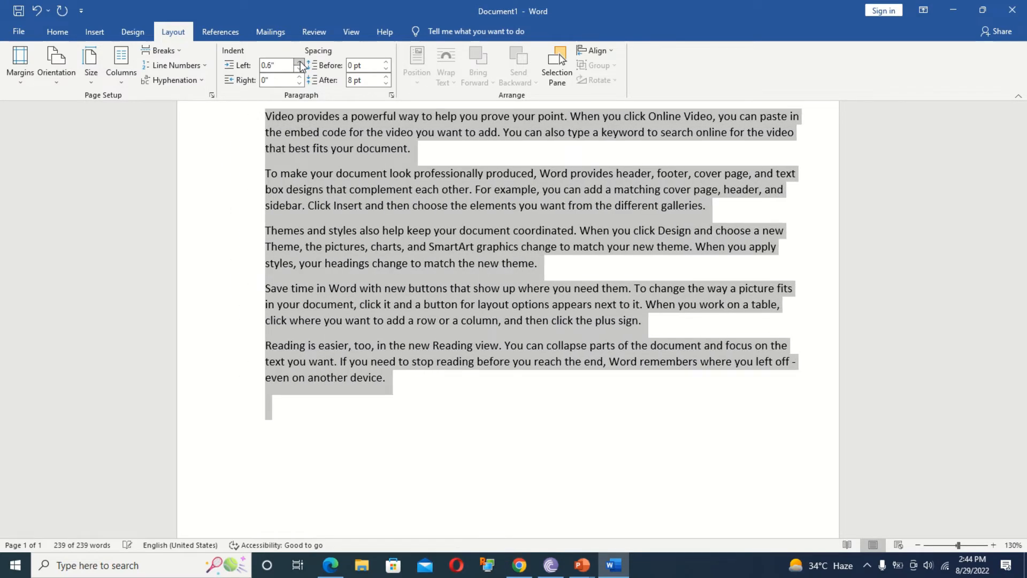
left_click(300, 61)
left_click(300, 69)
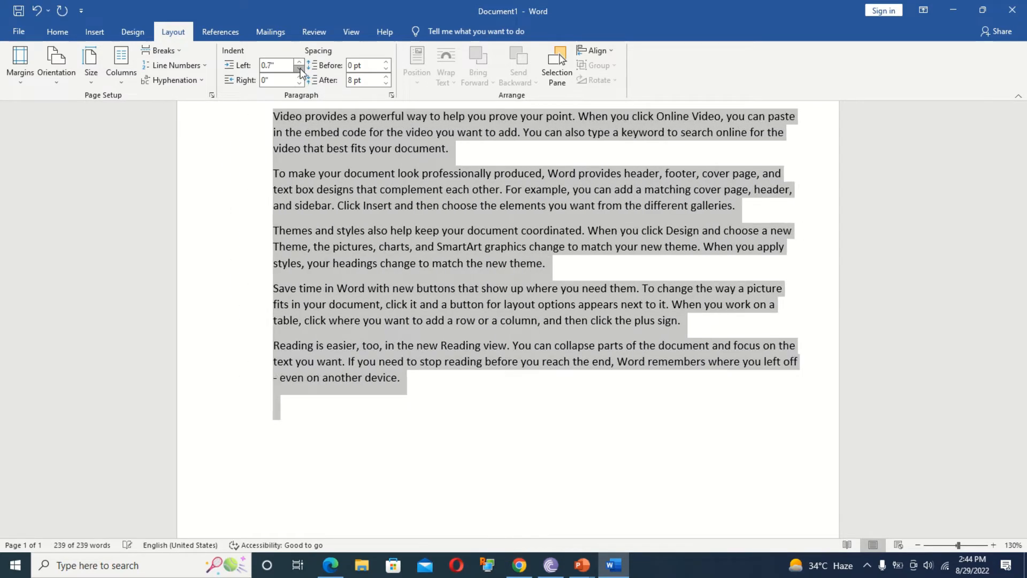
left_click(300, 68)
left_click(300, 69)
left_click(300, 69)
left_click(300, 69)
left_click(300, 68)
left_click(300, 68)
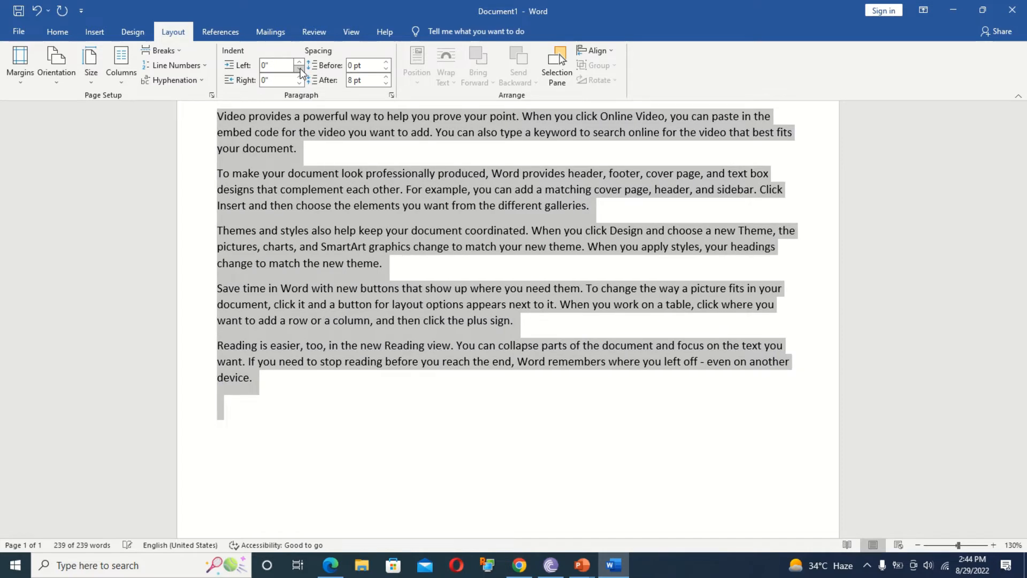
Set the right indent of all paragraphs to 0".
left_click(299, 77)
left_click(299, 77)
left_click(299, 76)
left_click(299, 77)
left_click(299, 76)
left_click(299, 76)
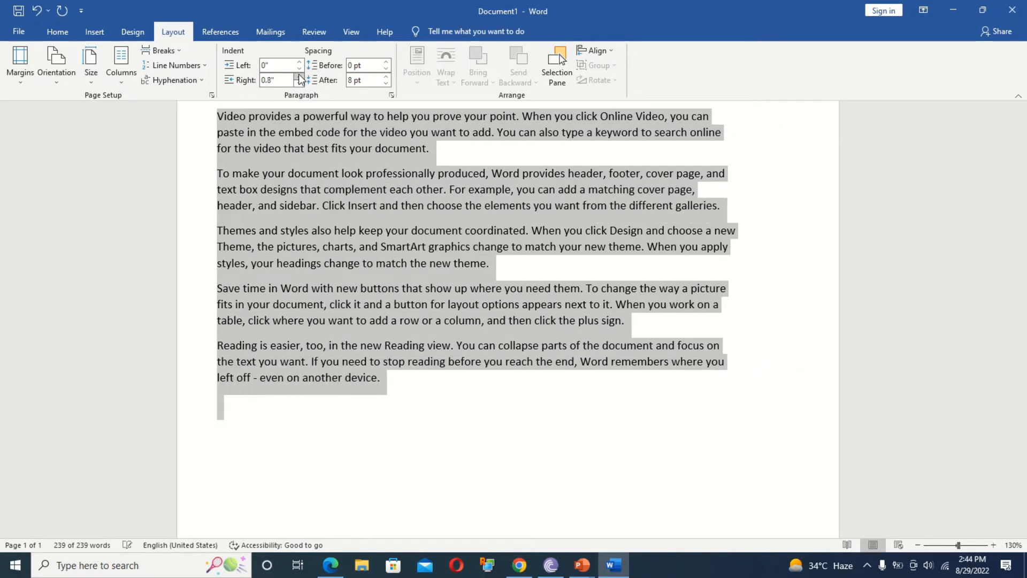
left_click(299, 77)
left_click(299, 76)
left_click(299, 83)
left_click(299, 83)
left_click(299, 83)
left_click(299, 83)
left_click(299, 83)
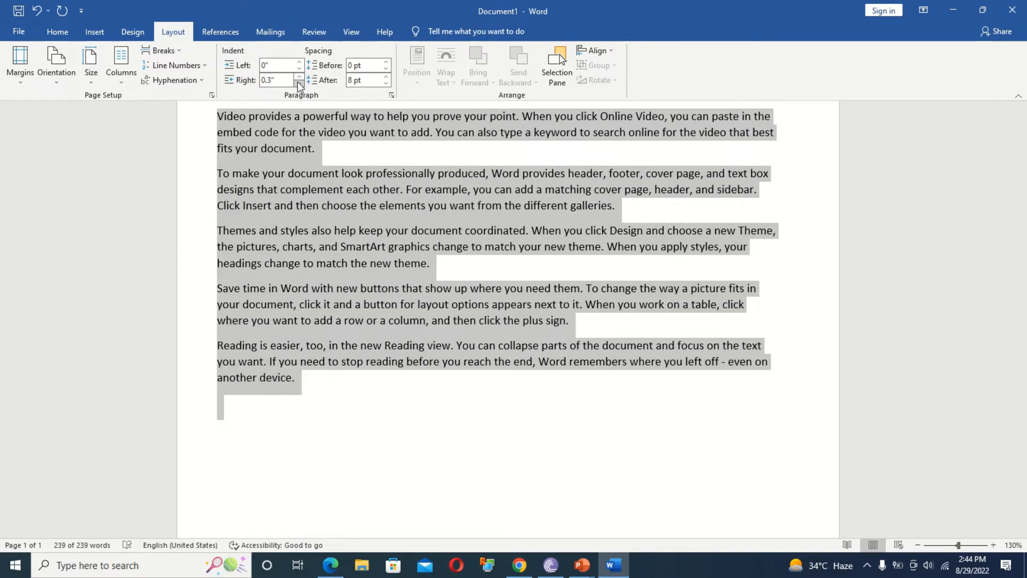
left_click(299, 83)
left_click(299, 83)
left_click(299, 83)
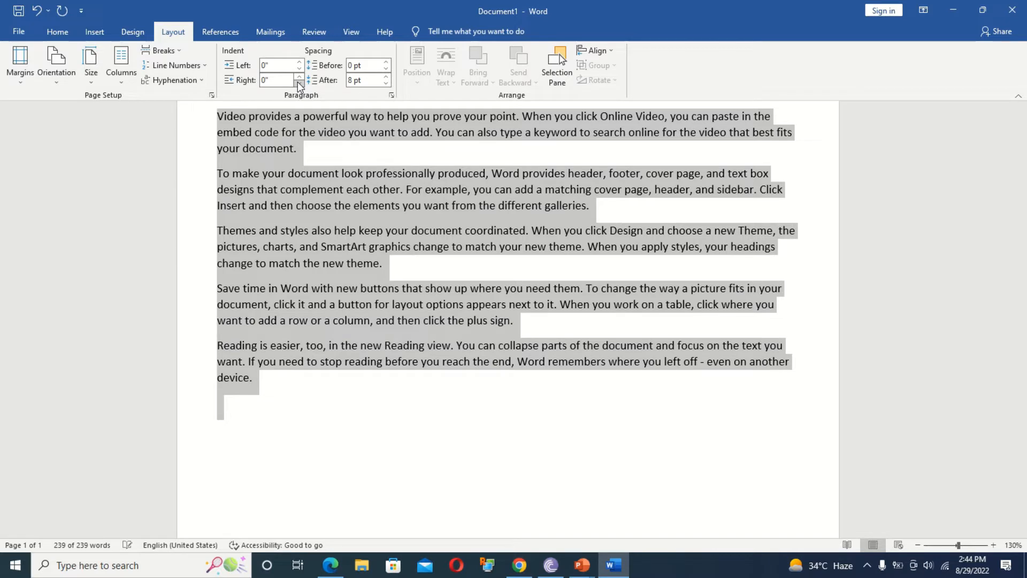
left_click(350, 161)
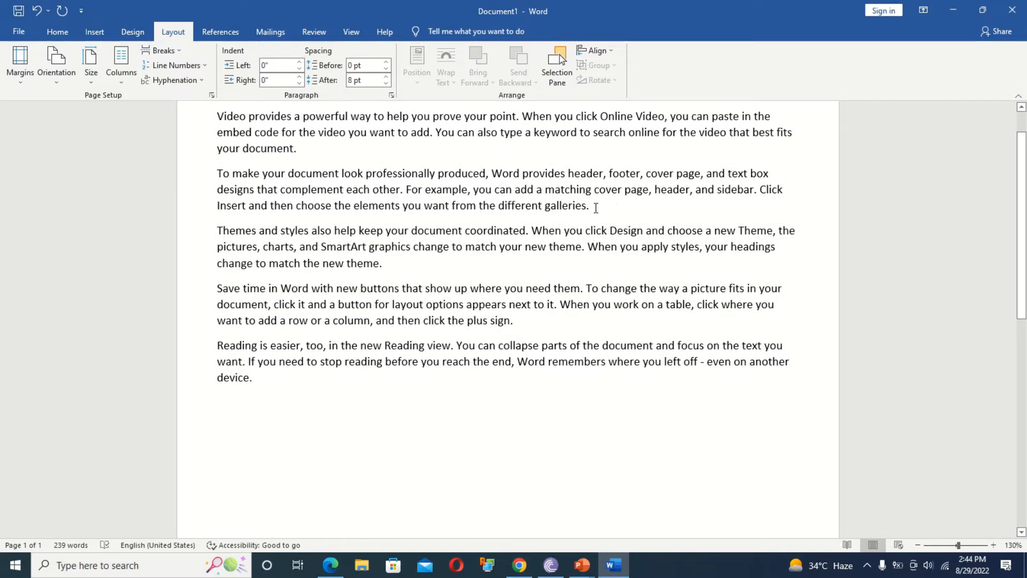
Set Spacing Before of the second paragraph to 0 pt.
left_click_drag(598, 209, 220, 182)
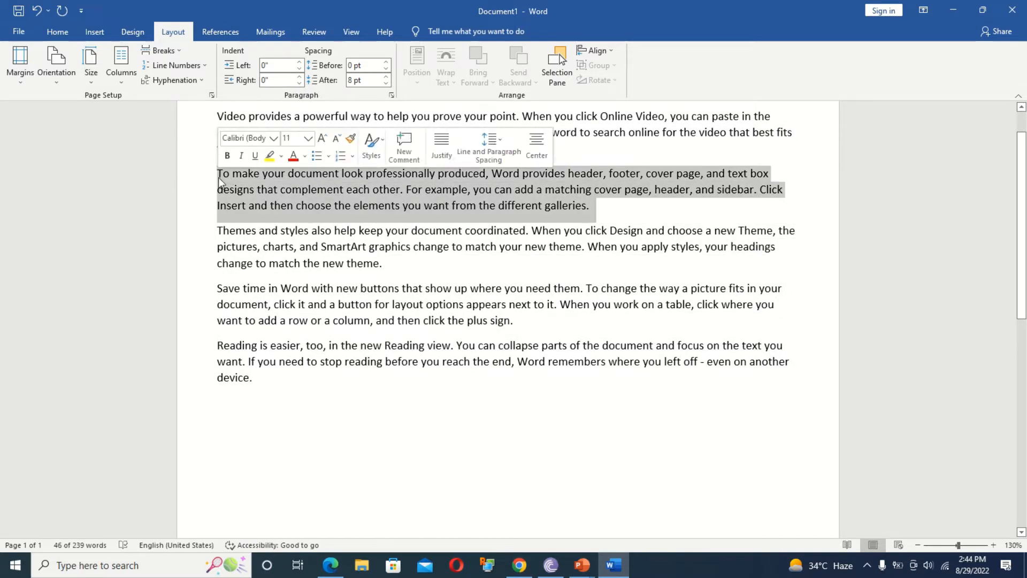
left_click(386, 62)
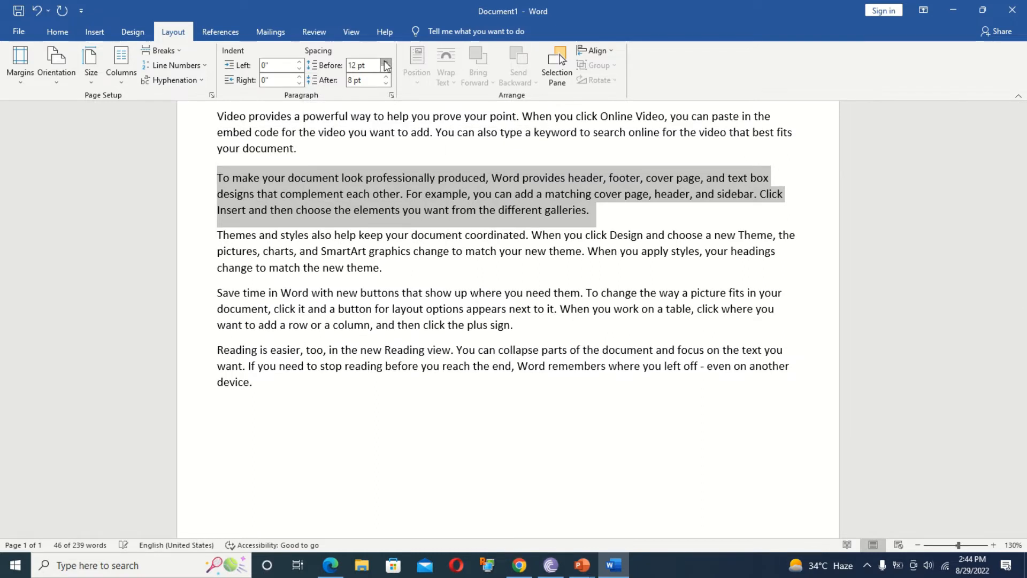
left_click(386, 62)
left_click(386, 62)
left_click(386, 62)
left_click(386, 62)
left_click(386, 62)
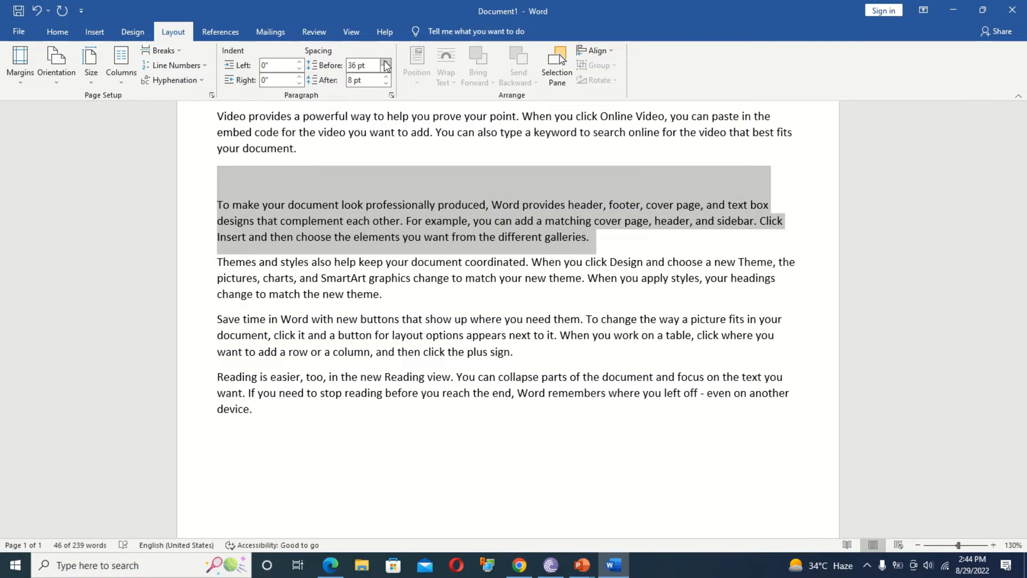
left_click(385, 69)
left_click(385, 69)
left_click(385, 69)
left_click(386, 69)
left_click(386, 69)
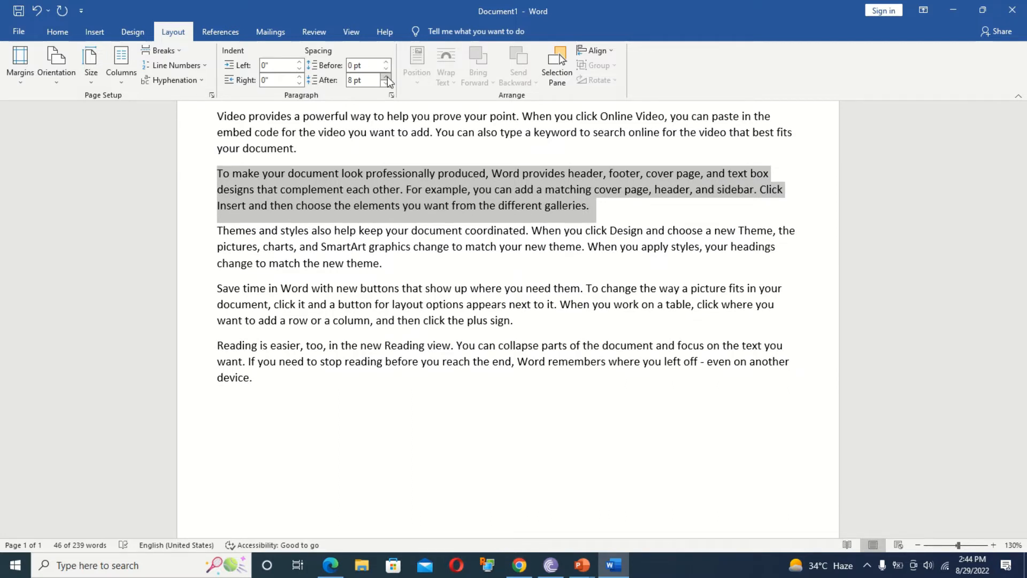
Set Spacing After of the second paragraph to 0 pt.
left_click(387, 76)
left_click(387, 76)
left_click(387, 76)
left_click(387, 76)
left_click(388, 76)
left_click(387, 76)
left_click(388, 76)
left_click(388, 76)
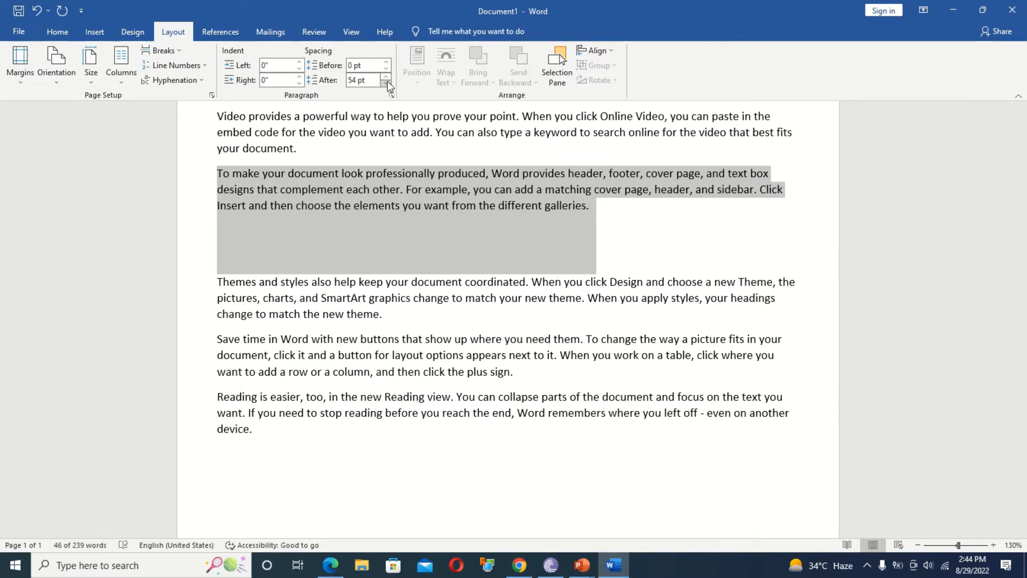
left_click(386, 82)
left_click(387, 81)
left_click(386, 82)
left_click(387, 82)
left_click(387, 82)
left_click(387, 82)
left_click(387, 82)
left_click(387, 82)
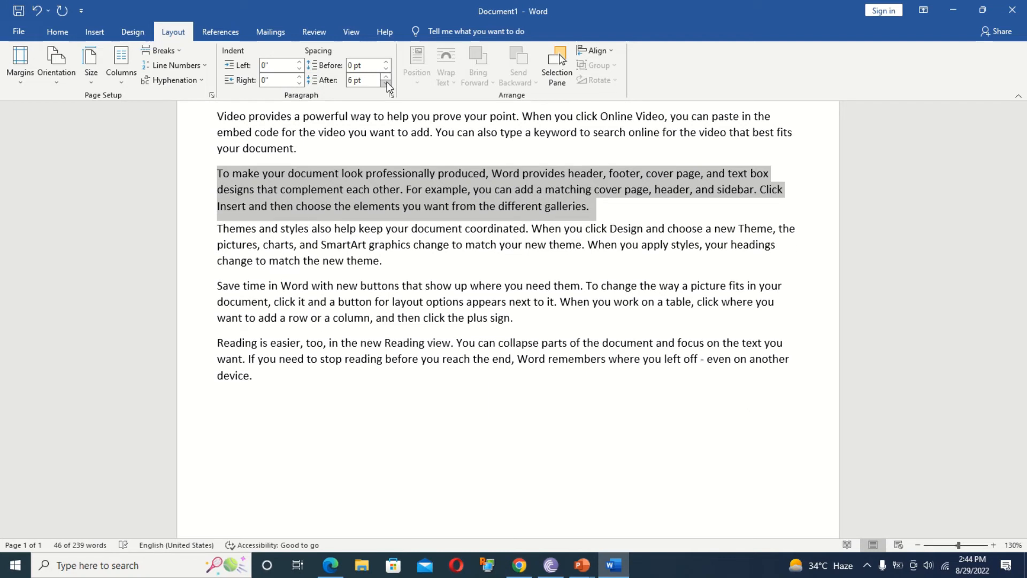
left_click(386, 82)
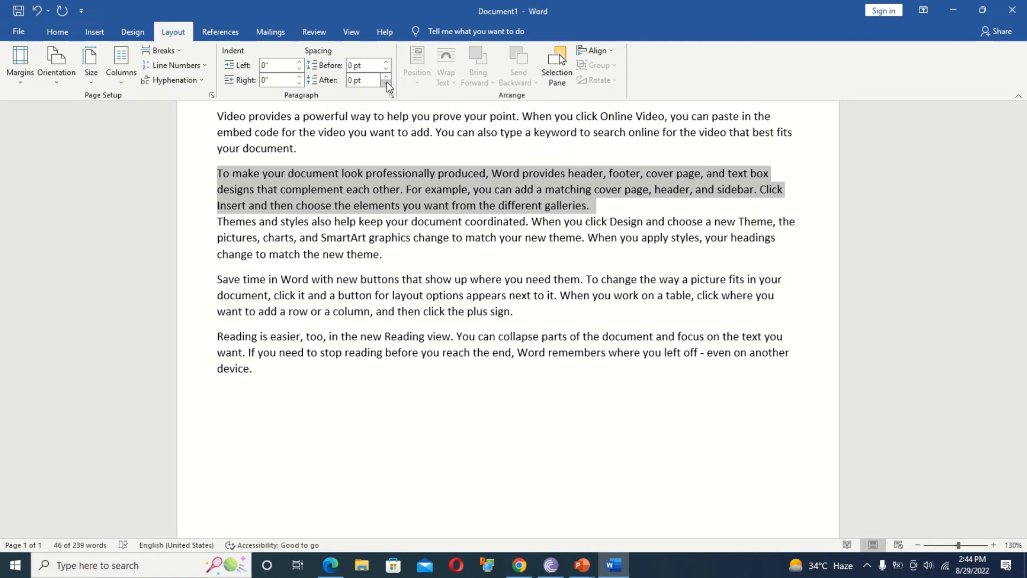
left_click(485, 455)
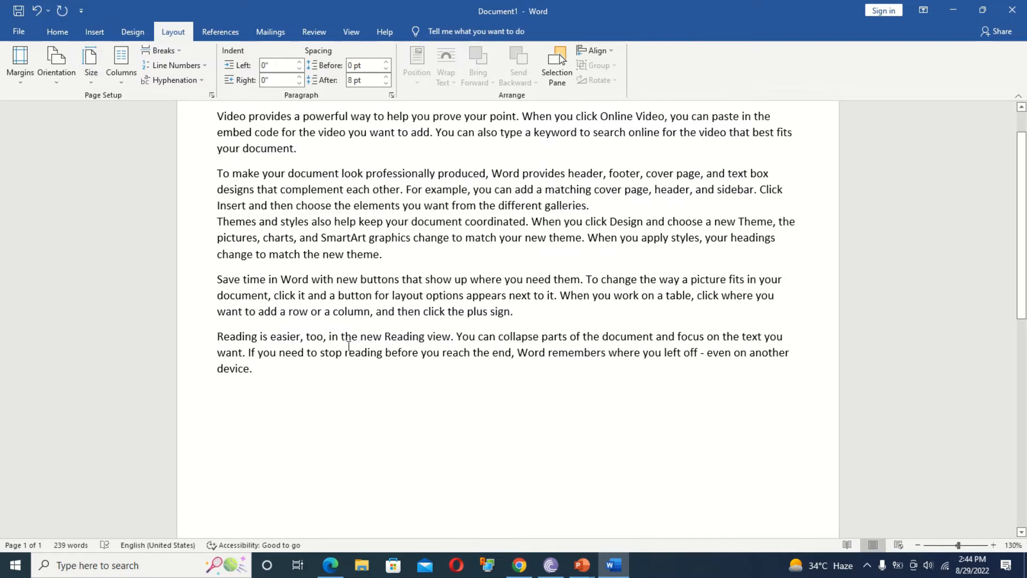
Clear all document text and try inserting an online 'computer' image, dismissing the import error.
key("ctrl+a")
key("Delete")
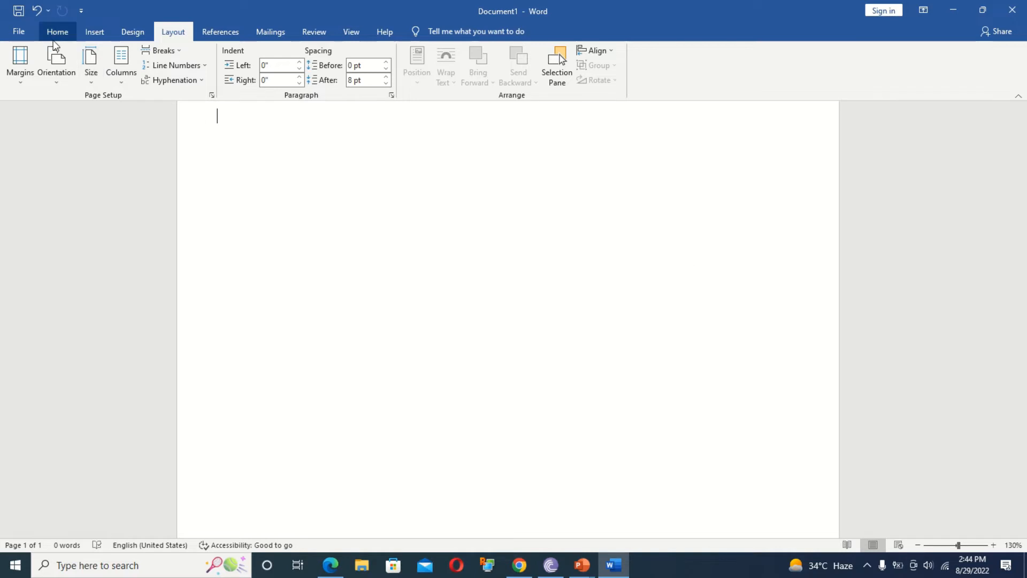
left_click(94, 31)
left_click(149, 76)
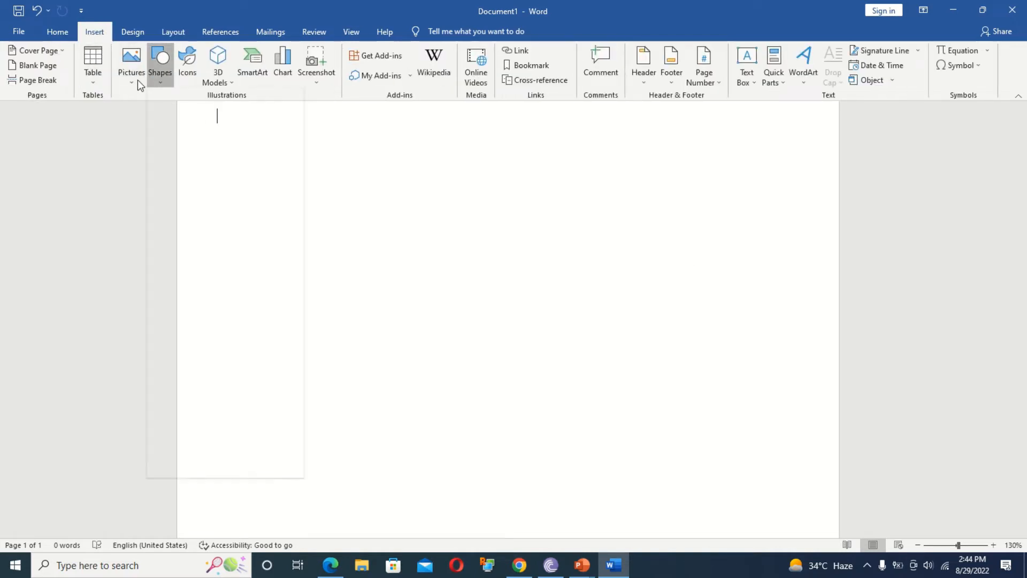
left_click(137, 79)
left_click(159, 142)
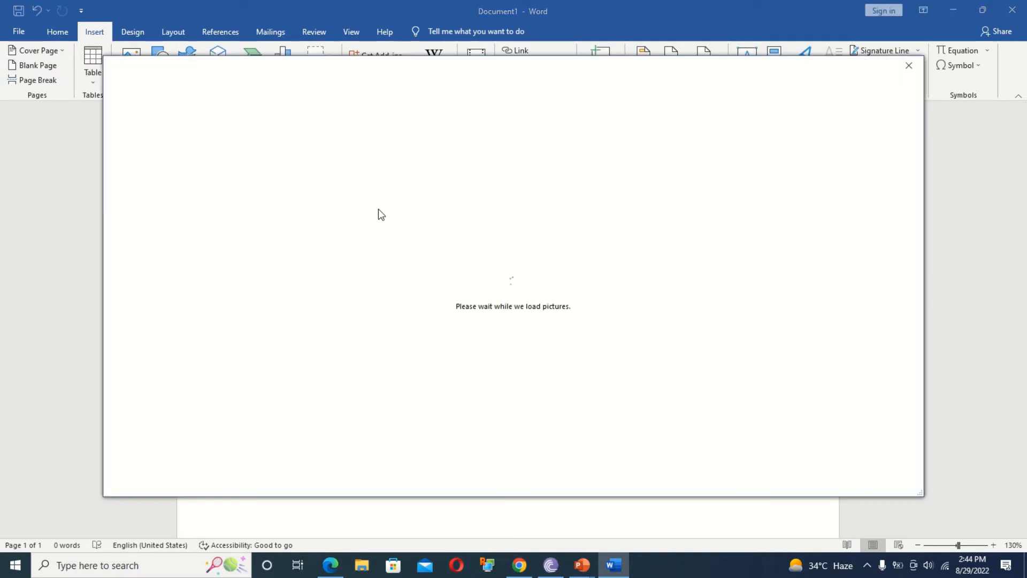
left_click(283, 110)
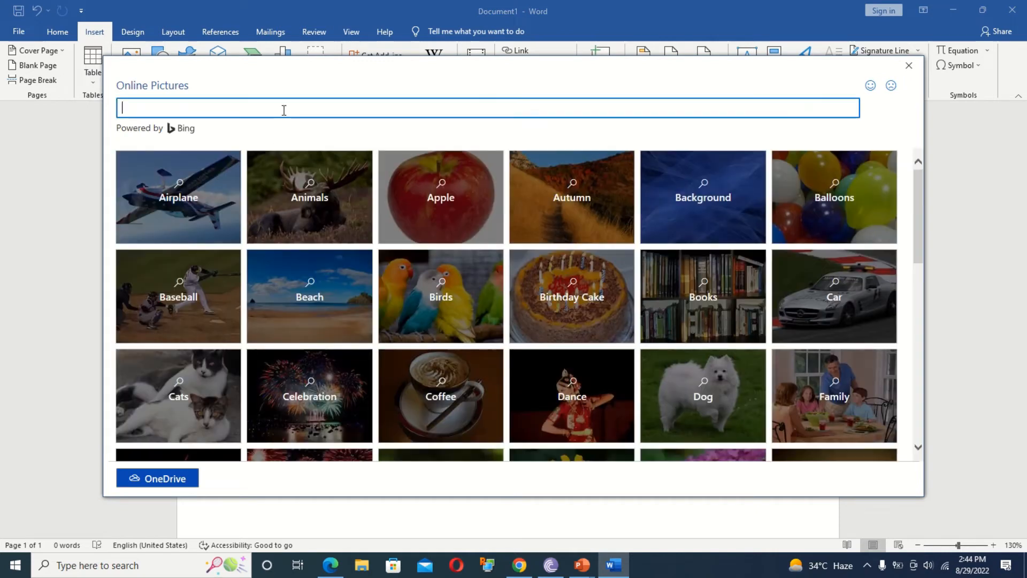
type("comfputer")
key("Return")
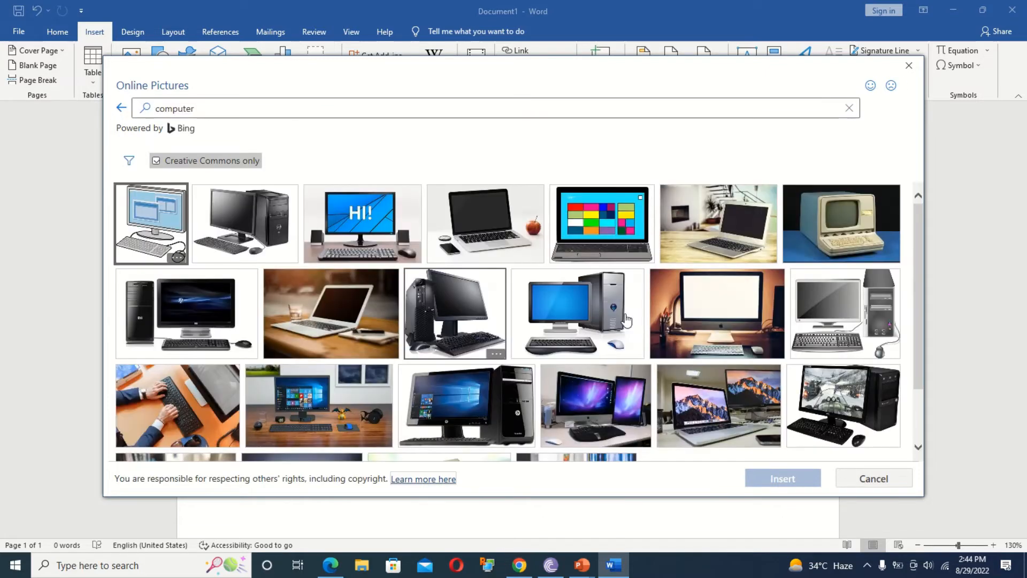
left_click(665, 328)
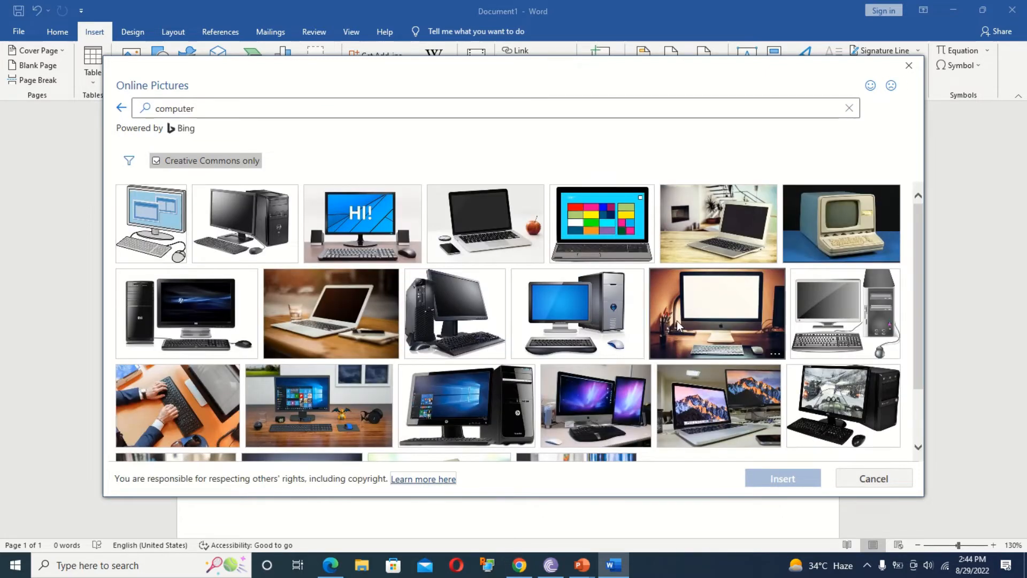
left_click(796, 477)
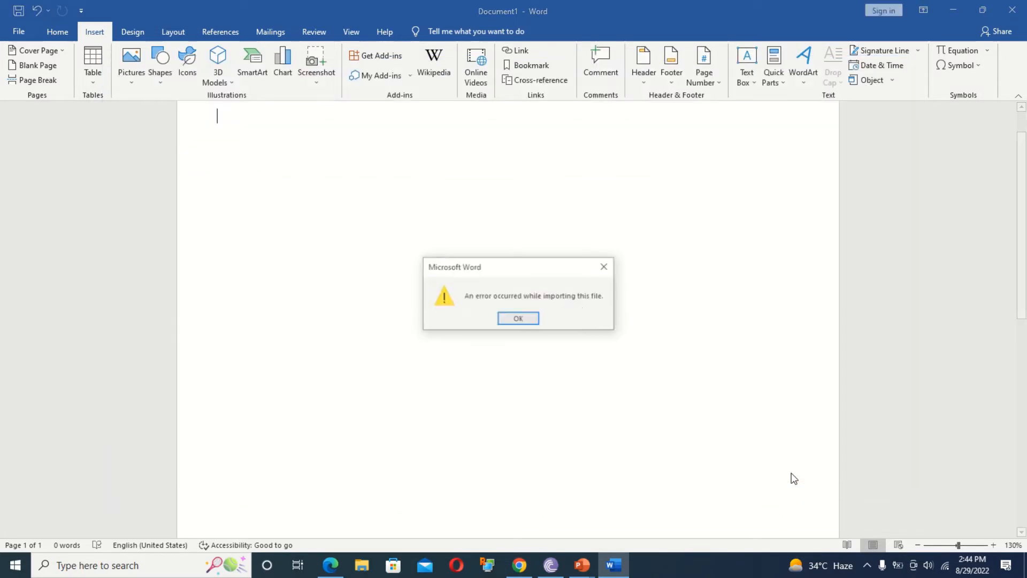
left_click(512, 319)
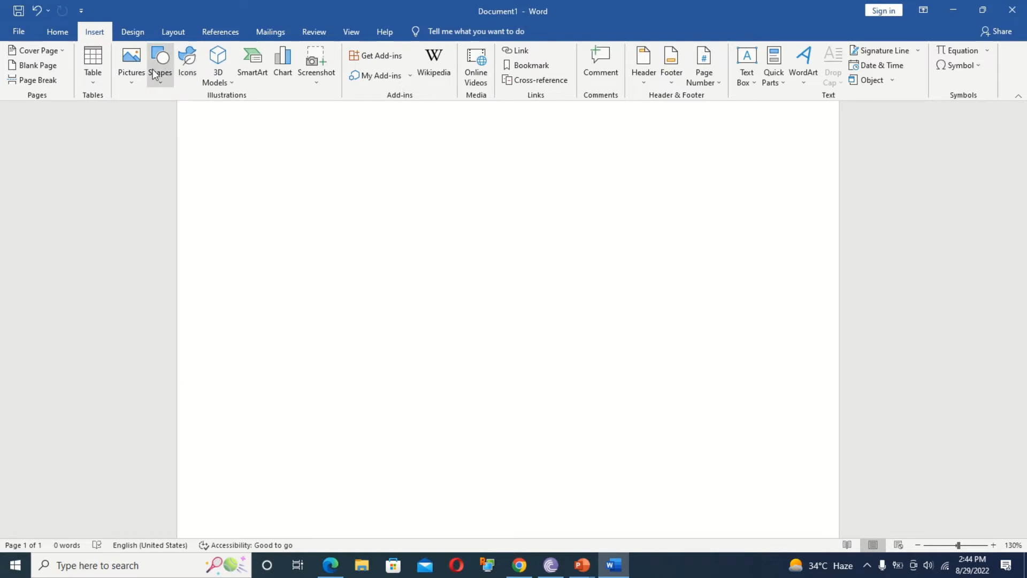
Search online pictures for 'computer' again and insert the laptop-beside-monitor photo.
left_click(136, 72)
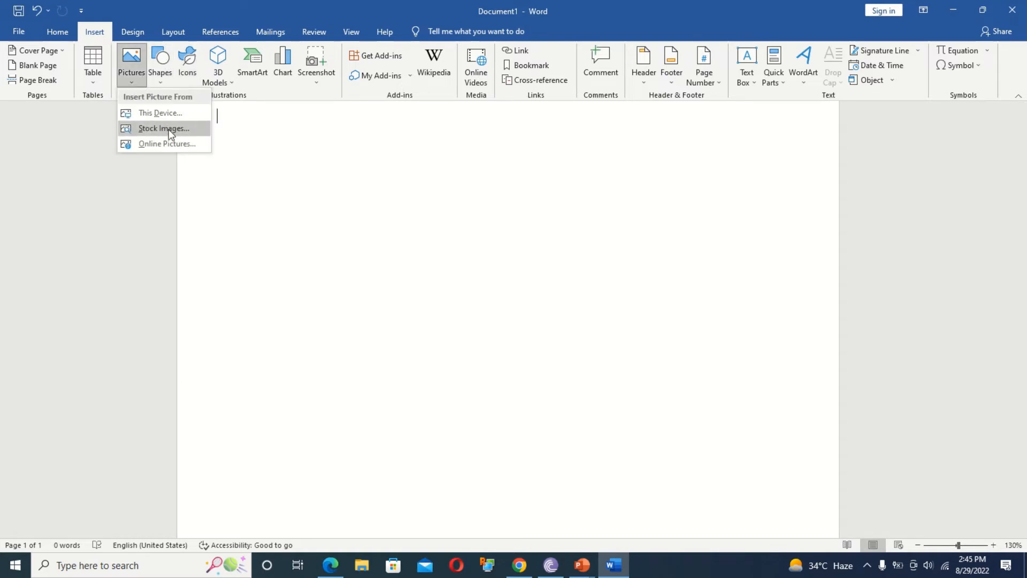
left_click(167, 143)
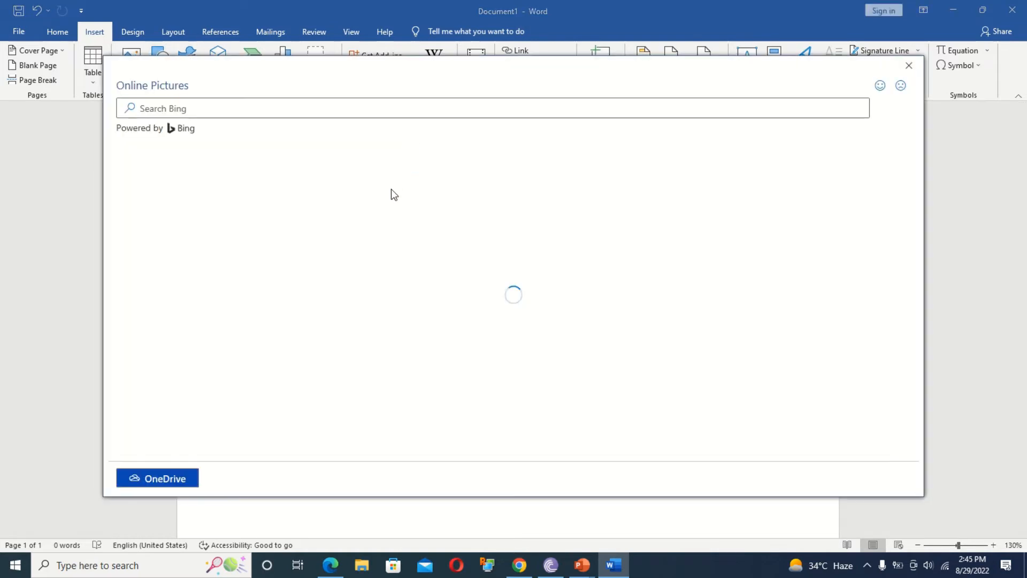
left_click(260, 109)
type("comppu")
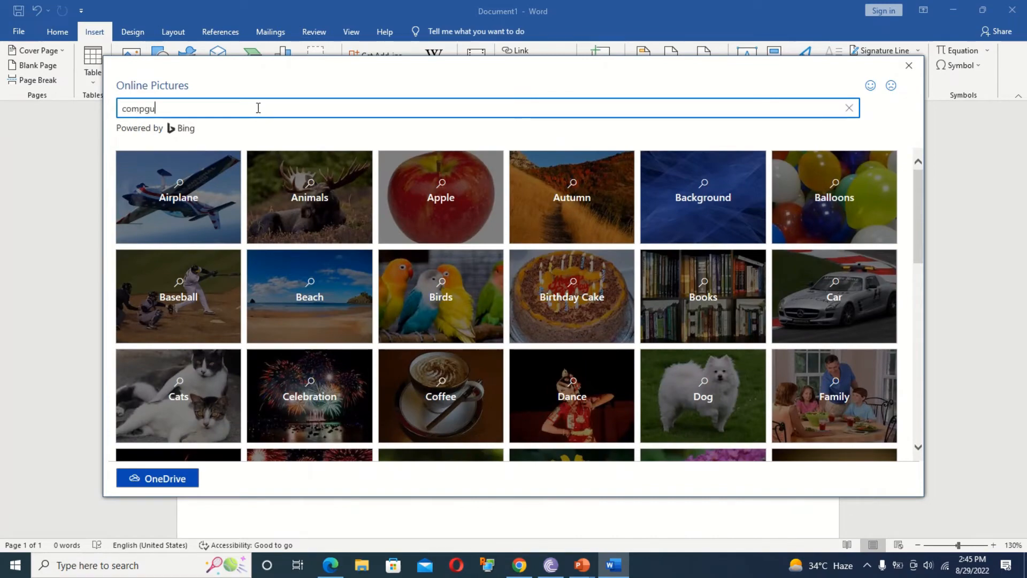
key("BackSpace")
key("BackSpace")
key("BackSpace")
type("puter")
key("Return")
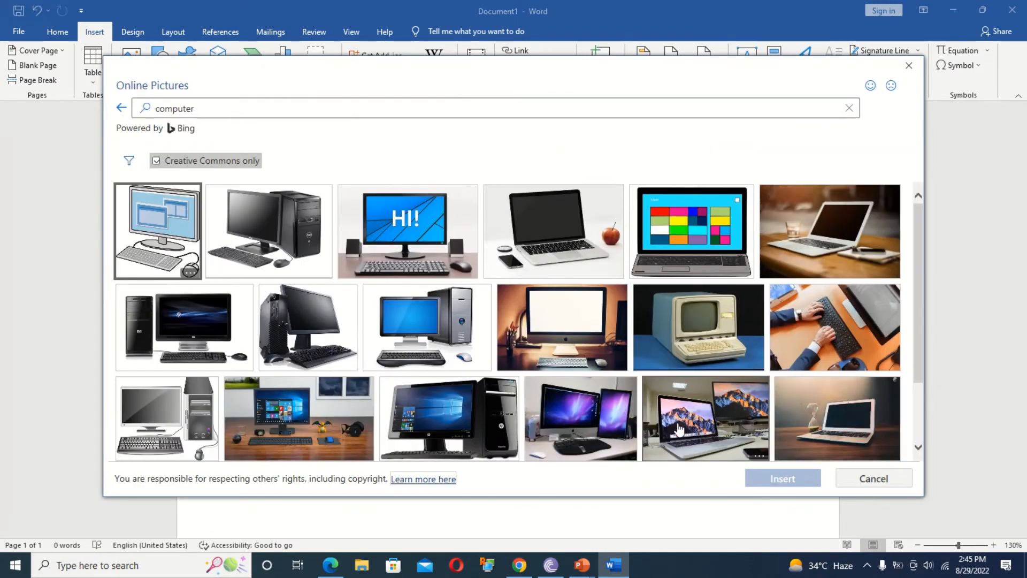
left_click(158, 230)
left_click(782, 478)
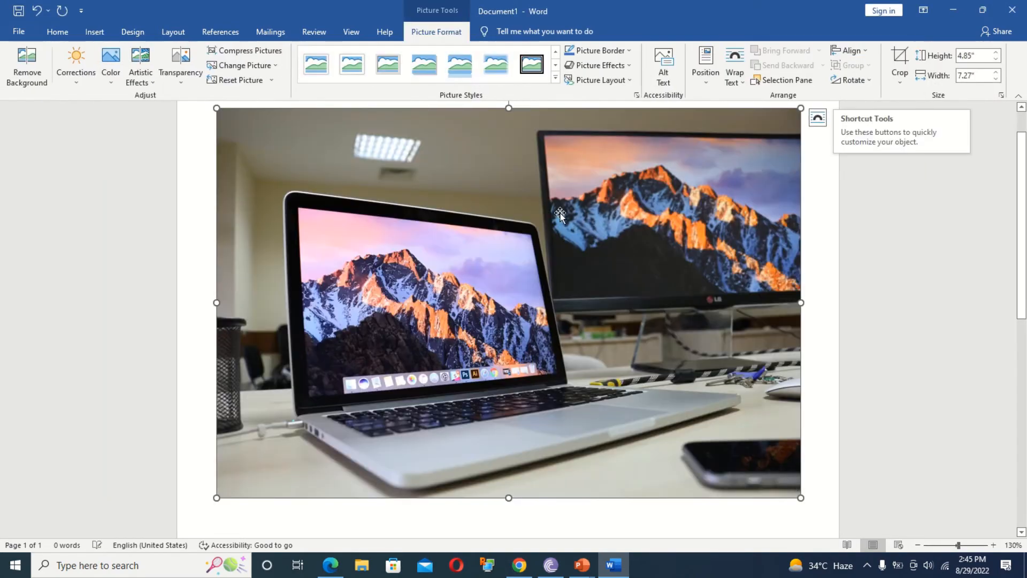
Shrink the laptop photo to about 1.98 by 2.97 inches and open the Position choices.
left_click_drag(801, 109, 456, 263)
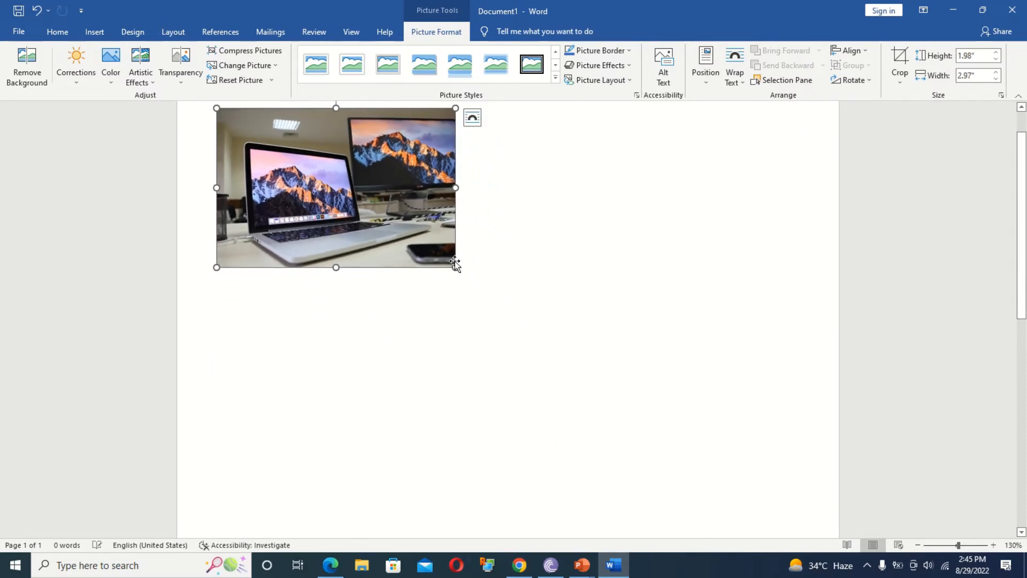
left_click(163, 33)
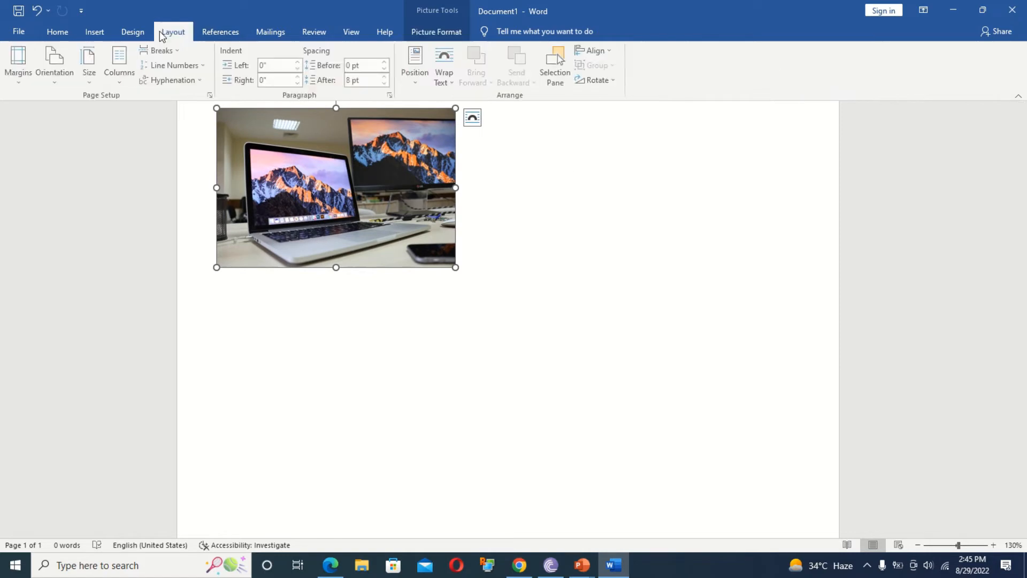
left_click(419, 83)
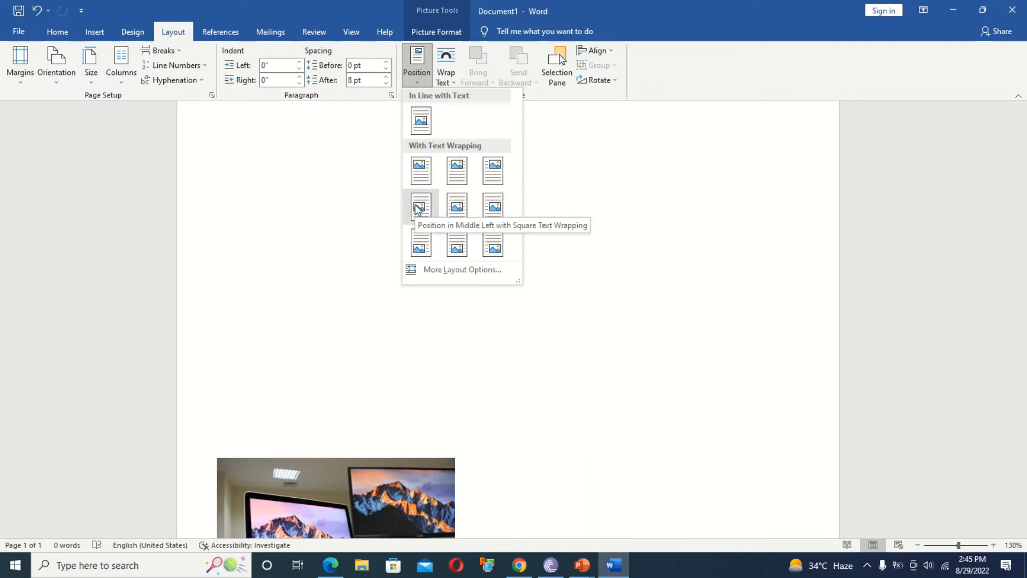
Try the bottom-left position, then place the photo top left with text wrapping at 100% zoom.
left_click(426, 247)
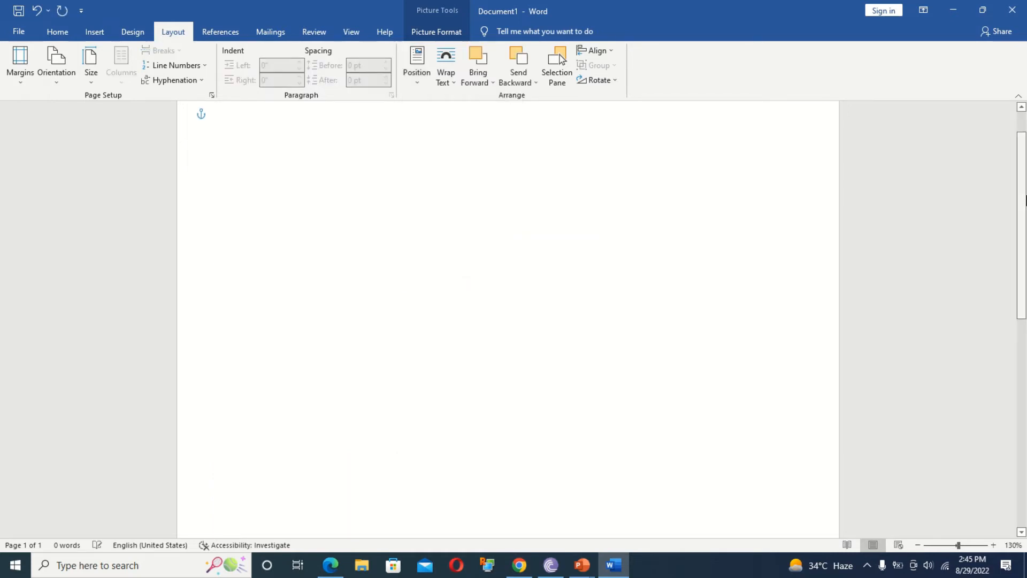
left_click_drag(1021, 284, 1024, 444)
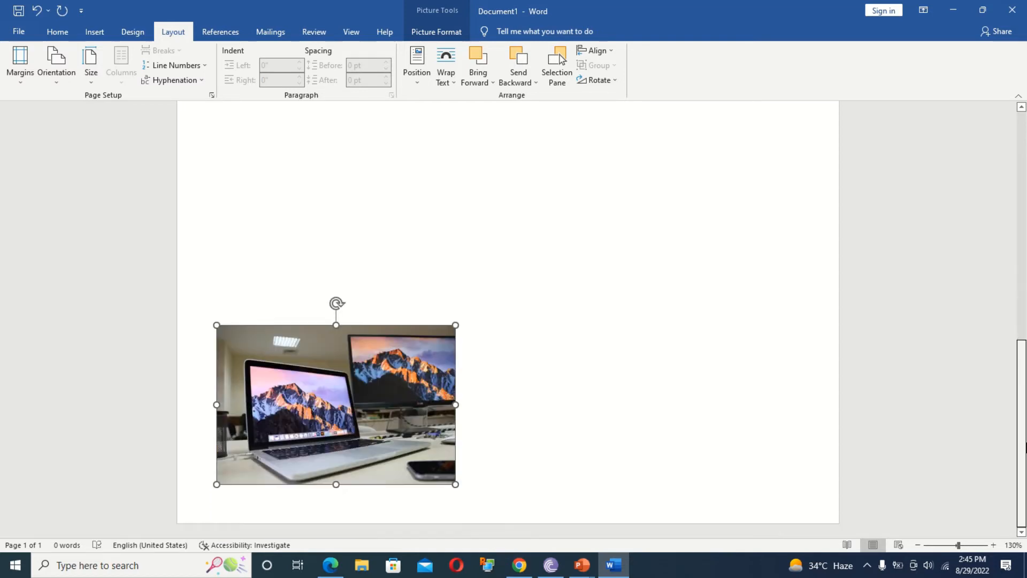
left_click(917, 544)
left_click(918, 545)
left_click(918, 545)
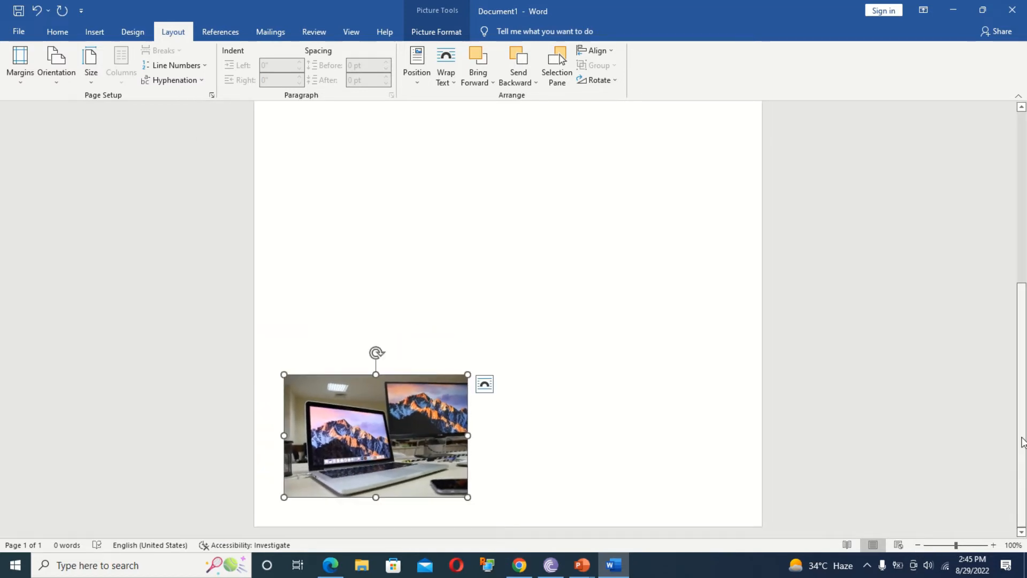
left_click_drag(1022, 404, 1021, 233)
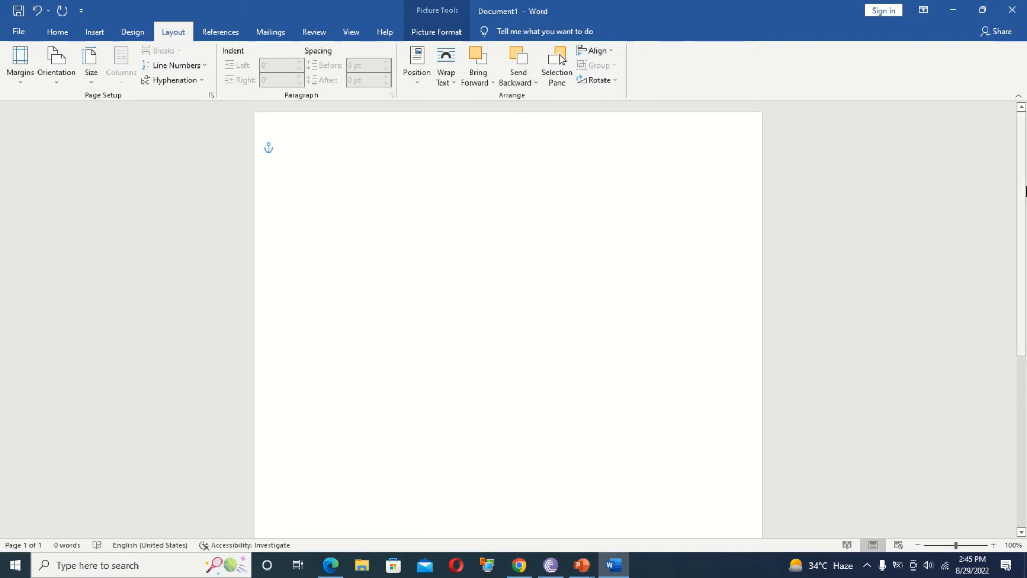
left_click(418, 77)
left_click(418, 168)
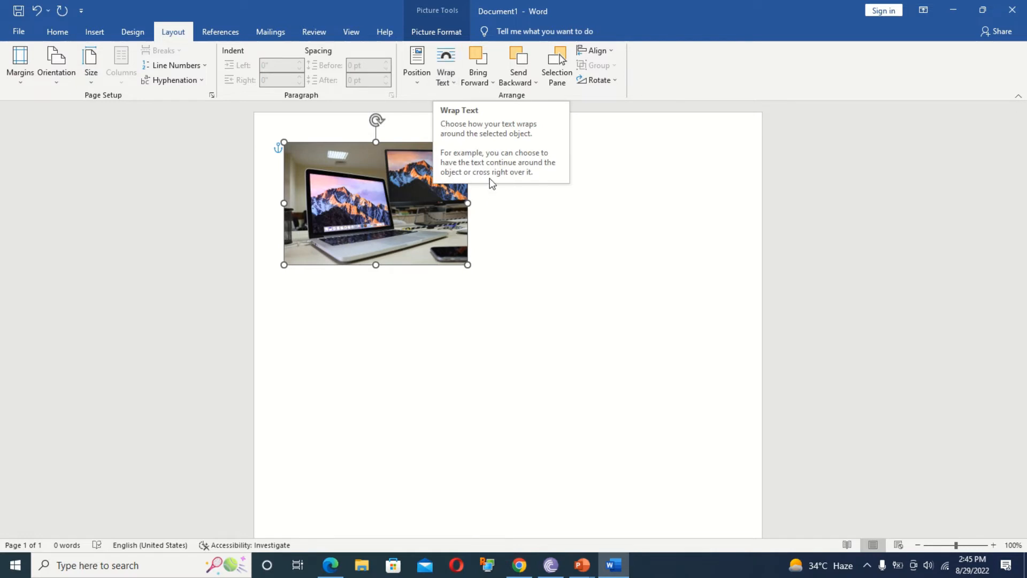
left_click(534, 225)
left_click(442, 180)
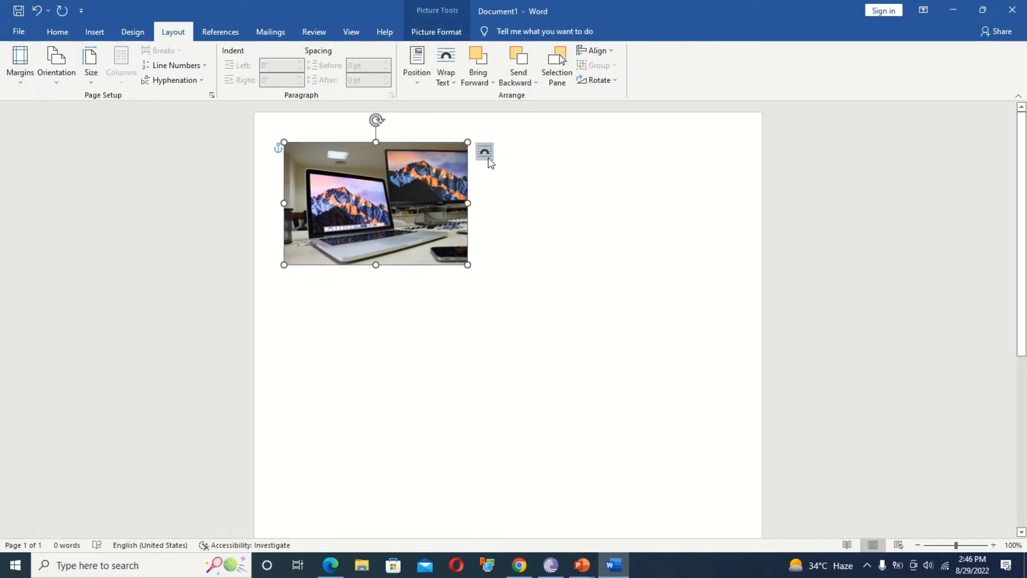
left_click(484, 151)
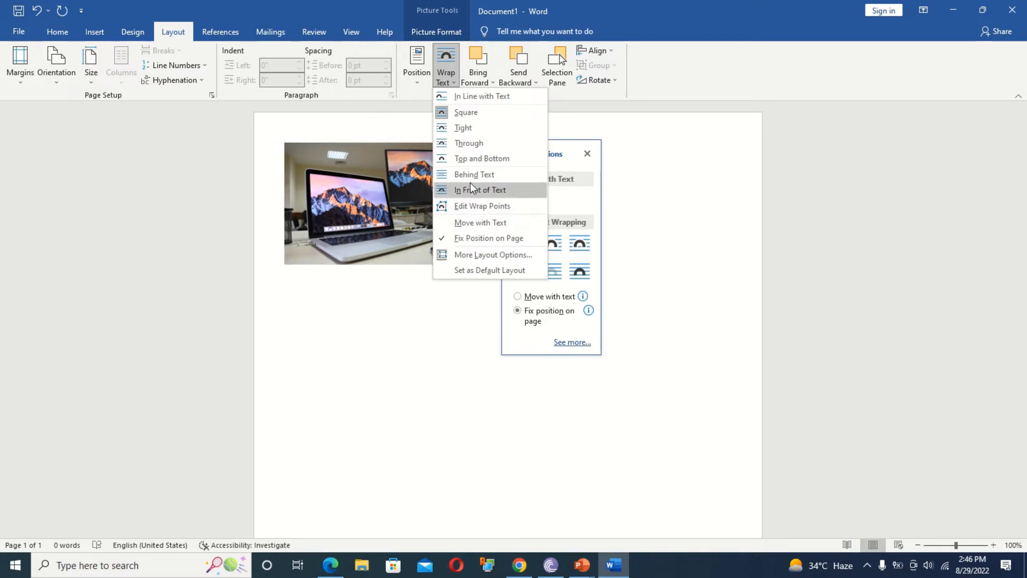
left_click(662, 259)
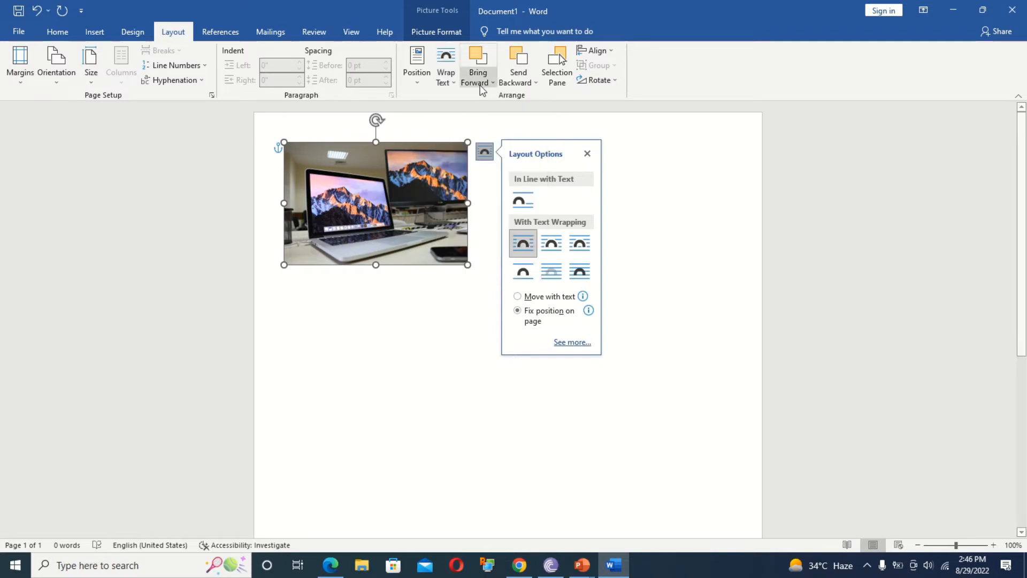
left_click(610, 225)
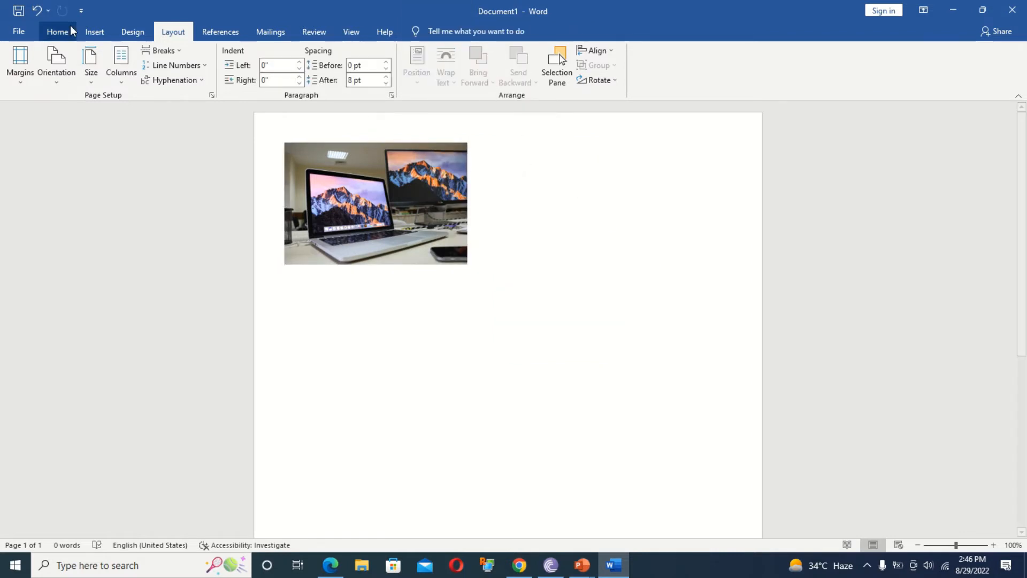
Draw a rectangle overlapping the lower right of the laptop photo.
left_click(94, 31)
left_click(157, 75)
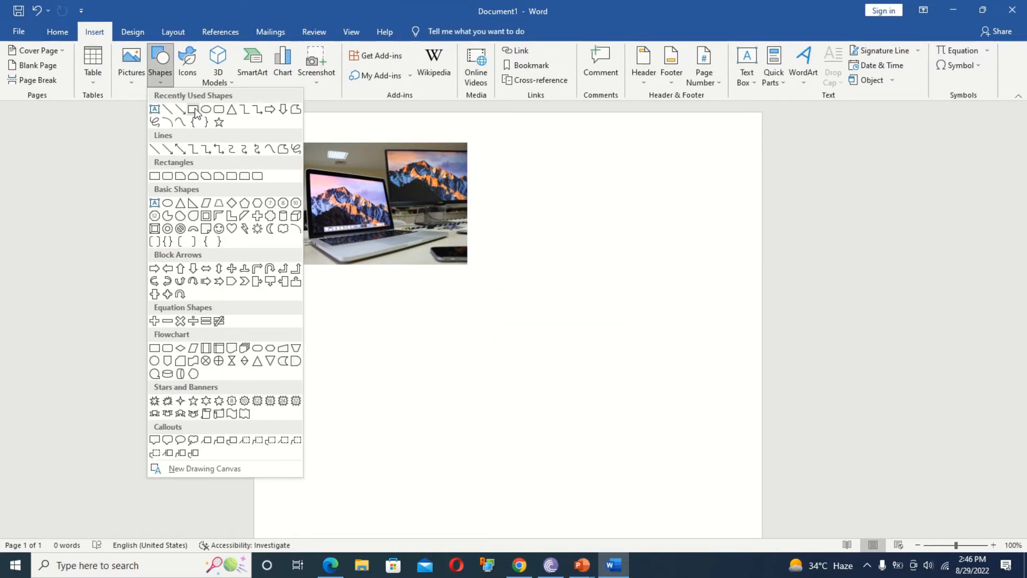
left_click(190, 109)
left_click_drag(410, 181, 679, 345)
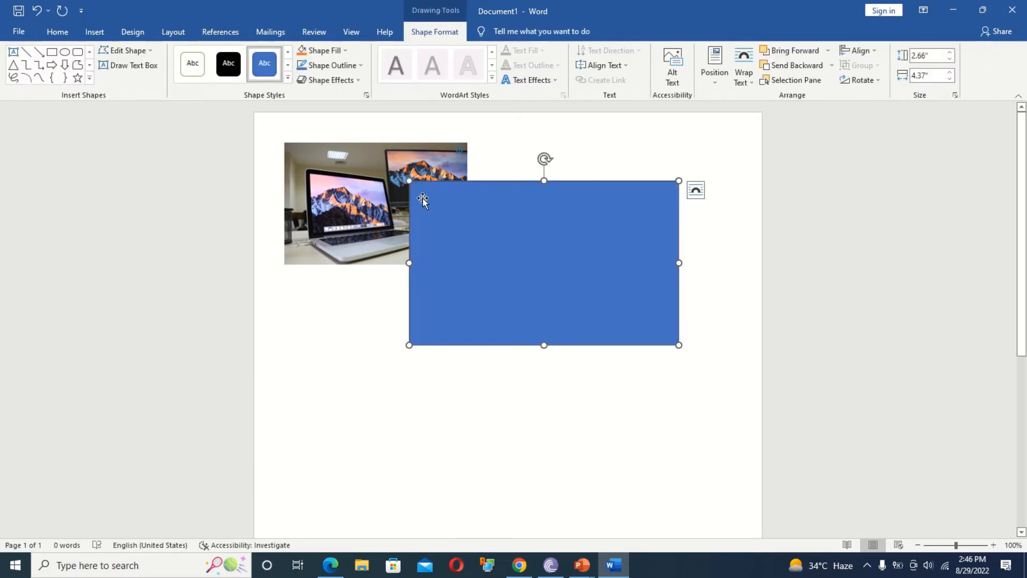
Send the rectangle backward, bring it forward again, and show the Selection Pane.
left_click(172, 33)
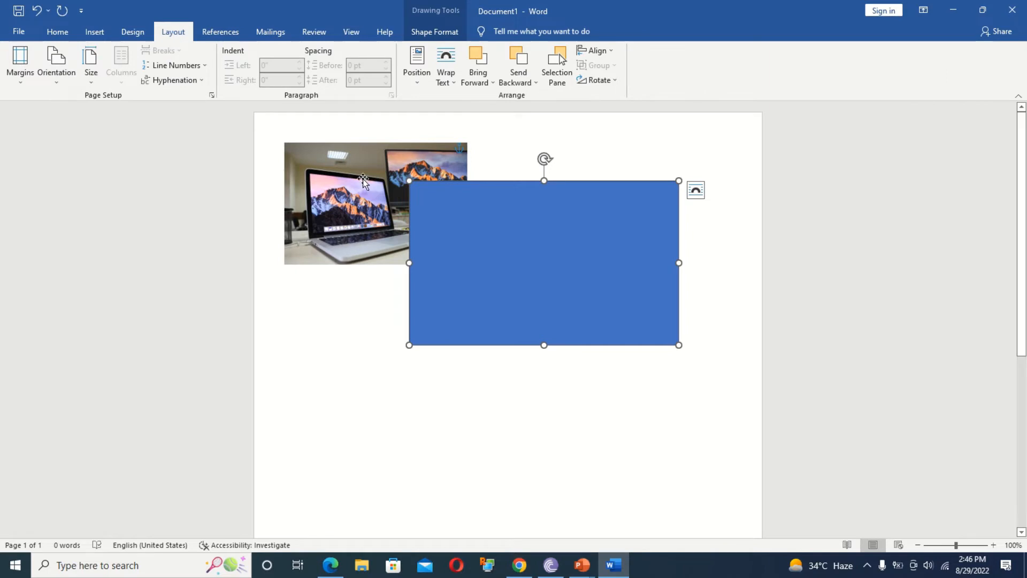
left_click(518, 69)
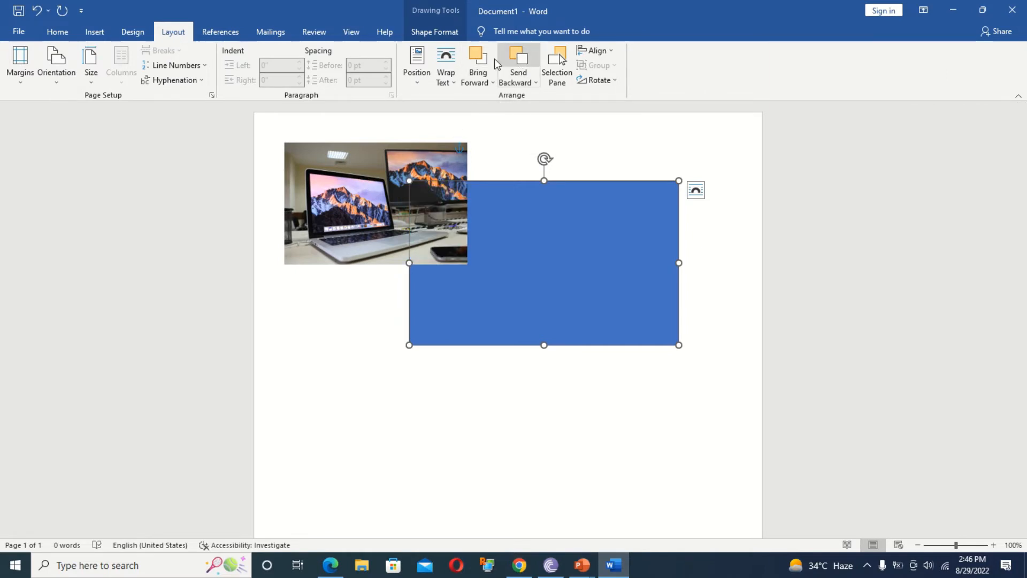
left_click(479, 67)
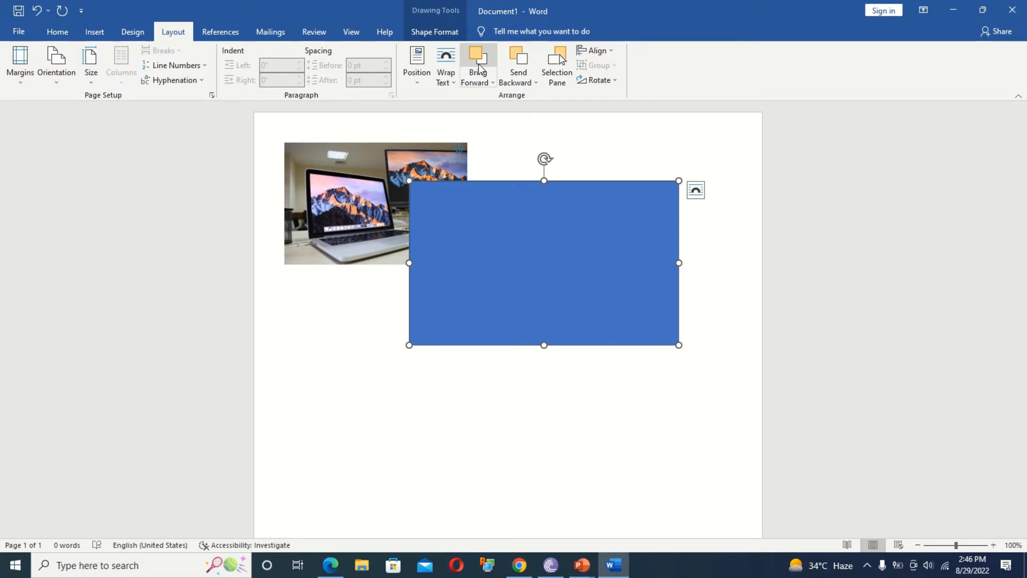
left_click(557, 67)
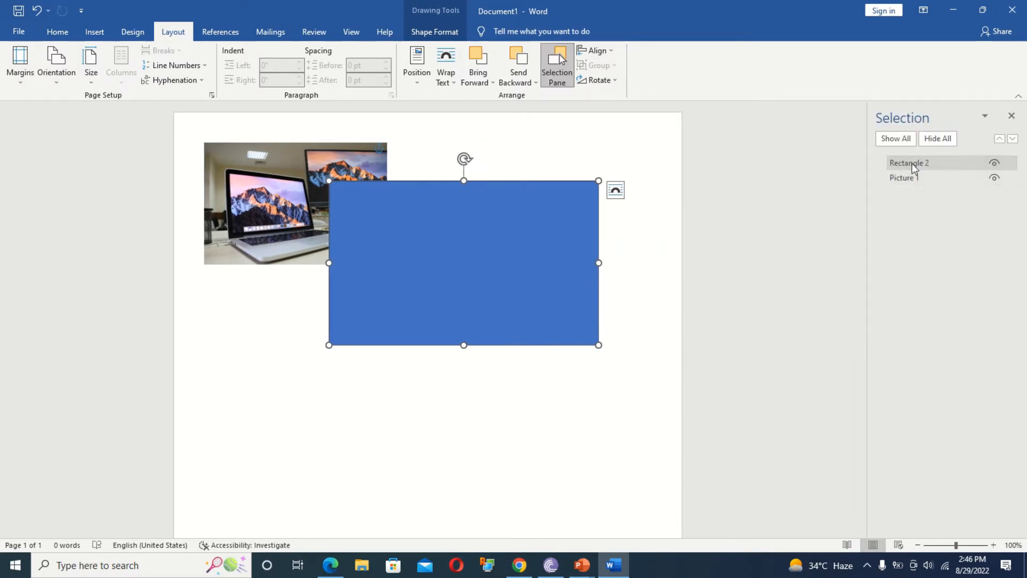
Hide and reshow the rectangle and the photo in the Selection pane.
left_click(994, 162)
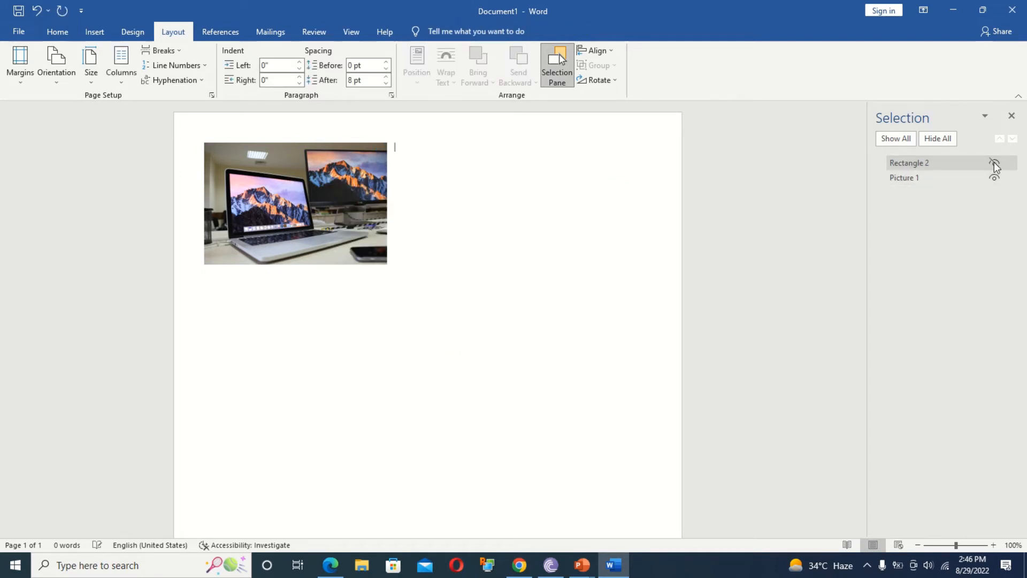
left_click(993, 162)
left_click(993, 176)
left_click(994, 177)
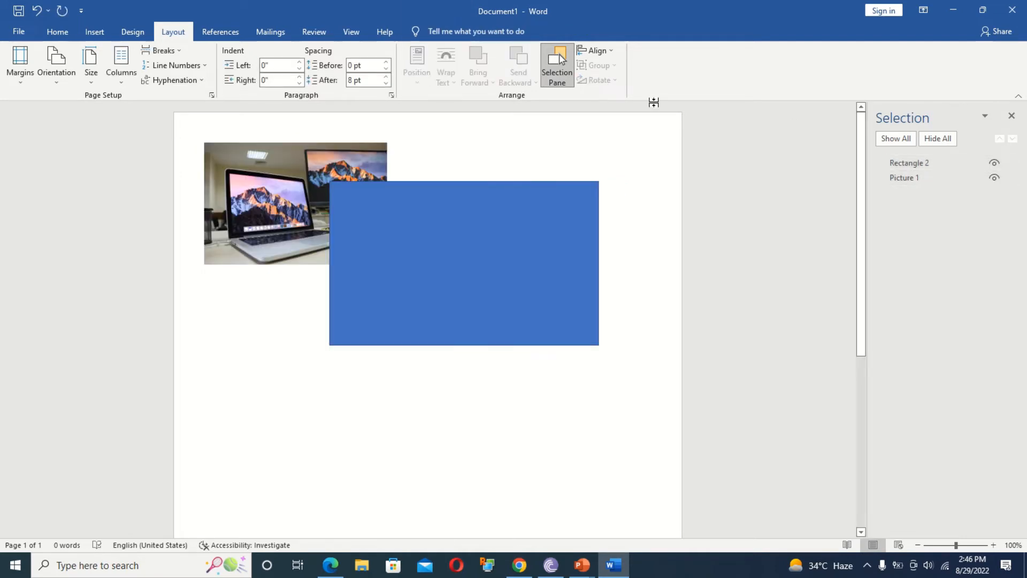
Hide the Selection pane, reopen it from Home > Select, then close it.
left_click(57, 32)
left_click(979, 82)
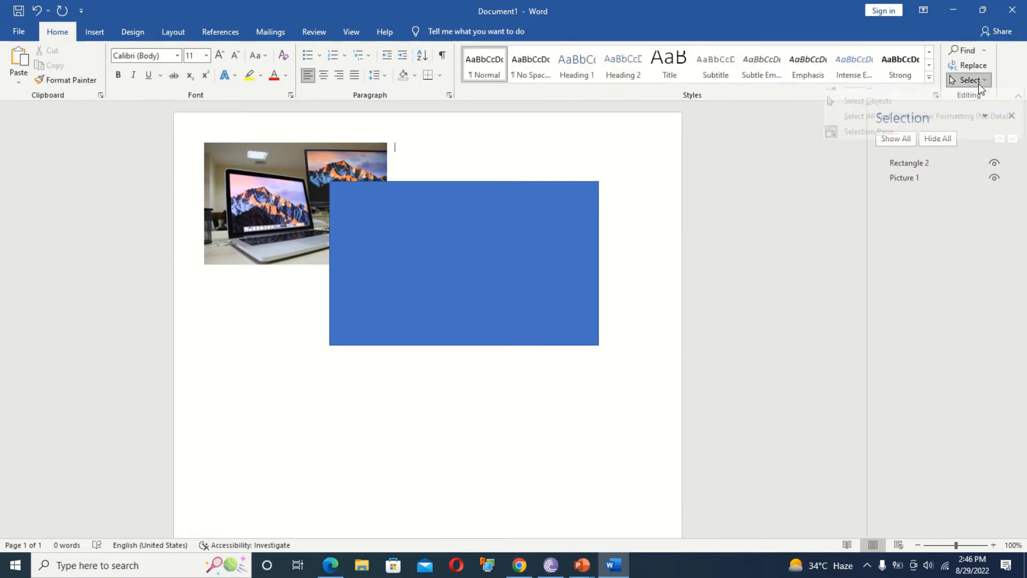
left_click(875, 142)
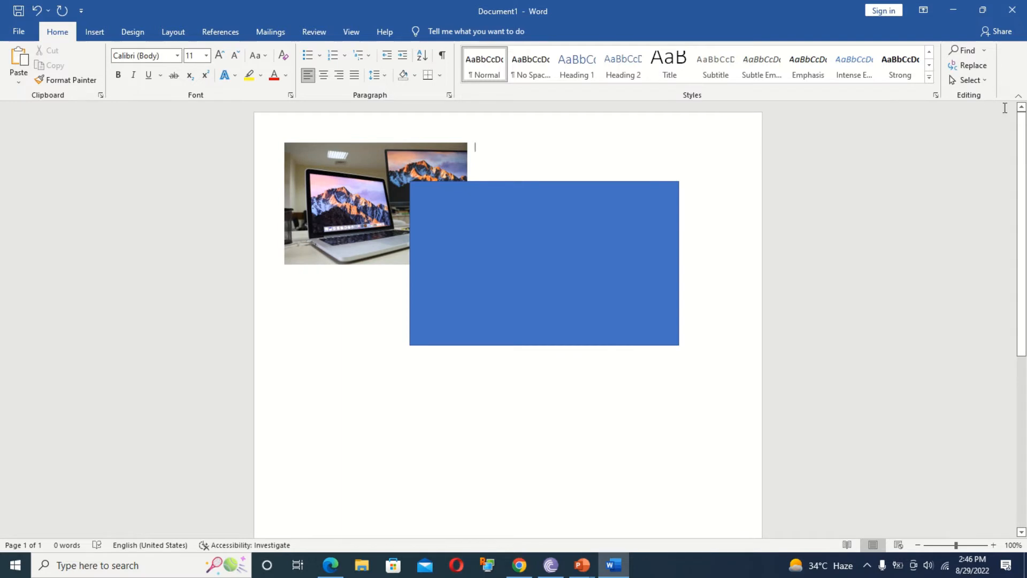
left_click(968, 83)
left_click(920, 143)
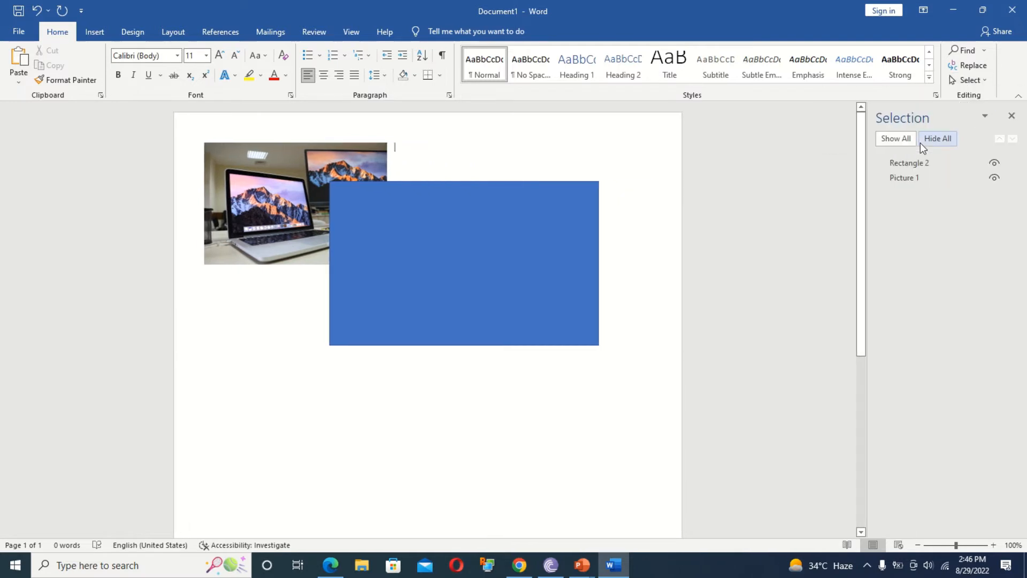
left_click(1011, 116)
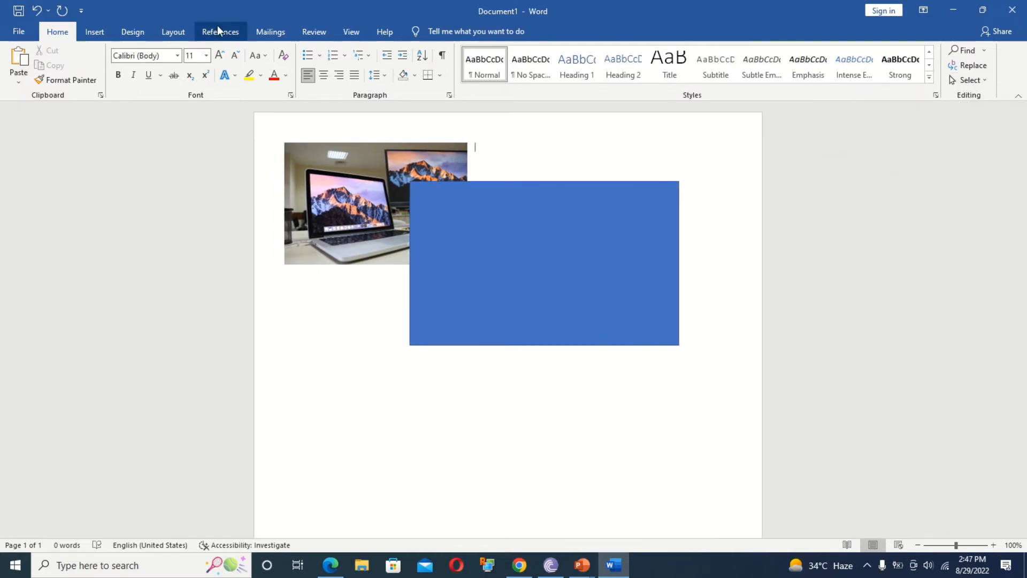
left_click(177, 34)
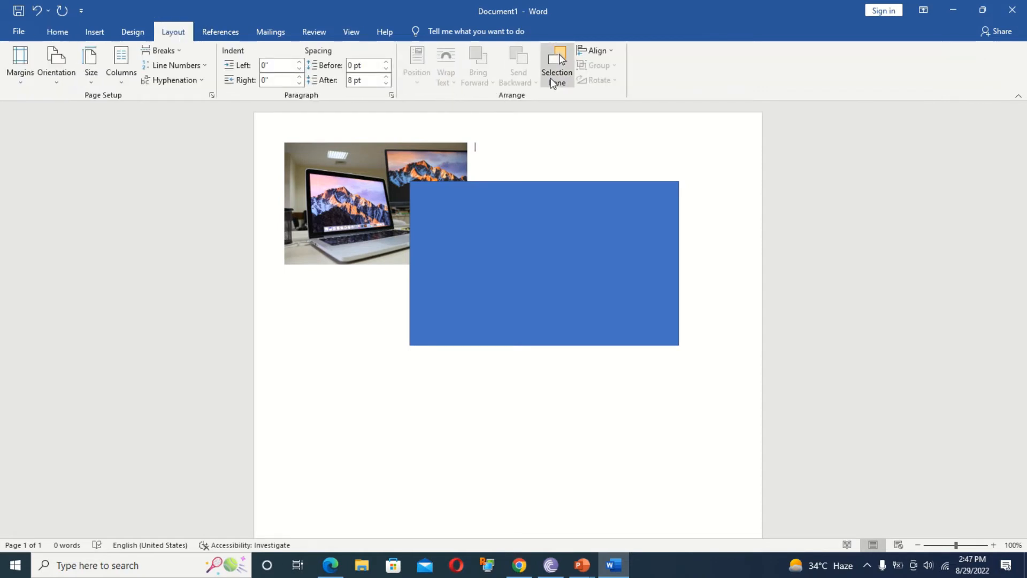
Select the blue rectangle and align it left, center, then right.
left_click(598, 50)
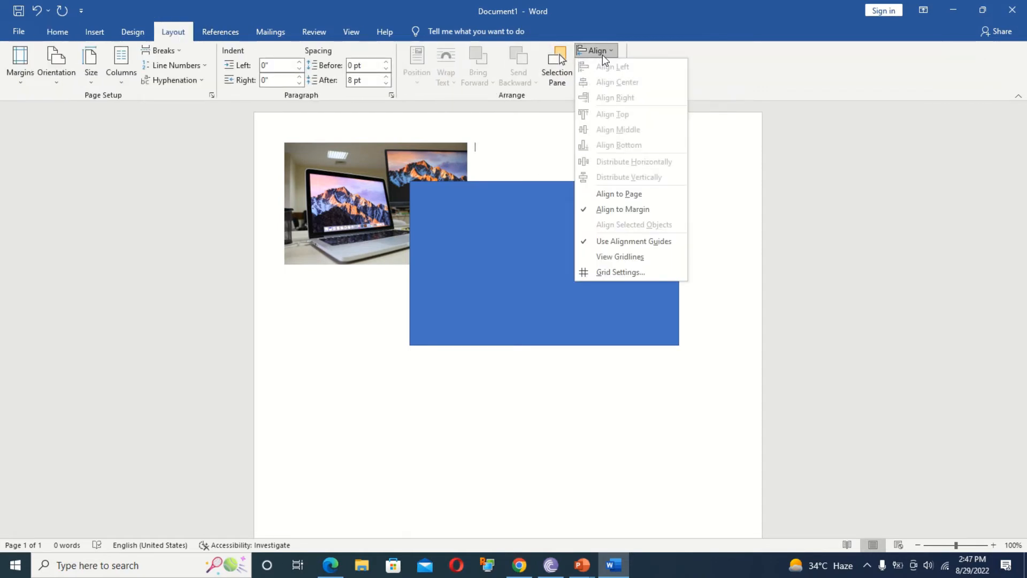
left_click(482, 229)
left_click(481, 229)
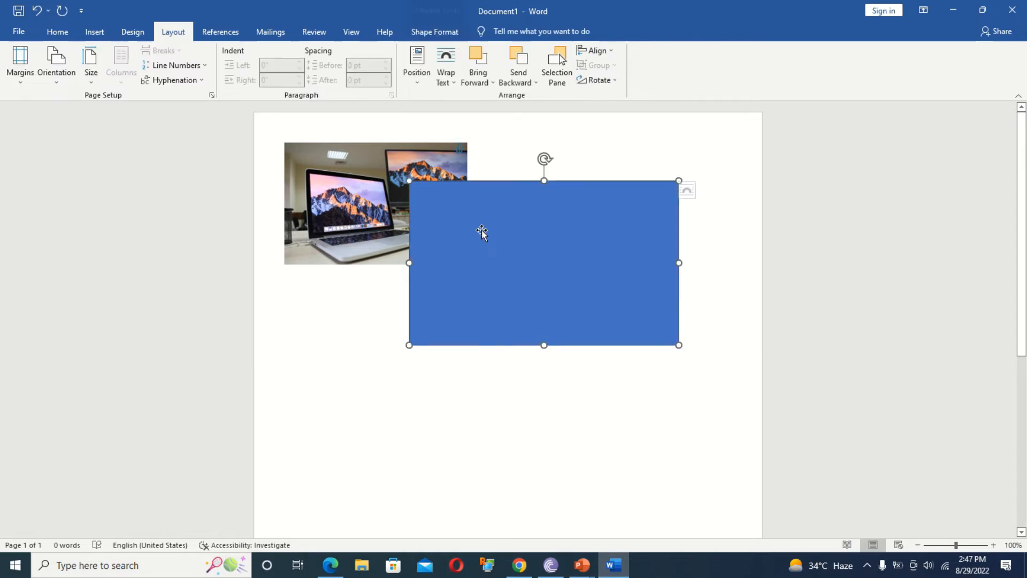
left_click(599, 51)
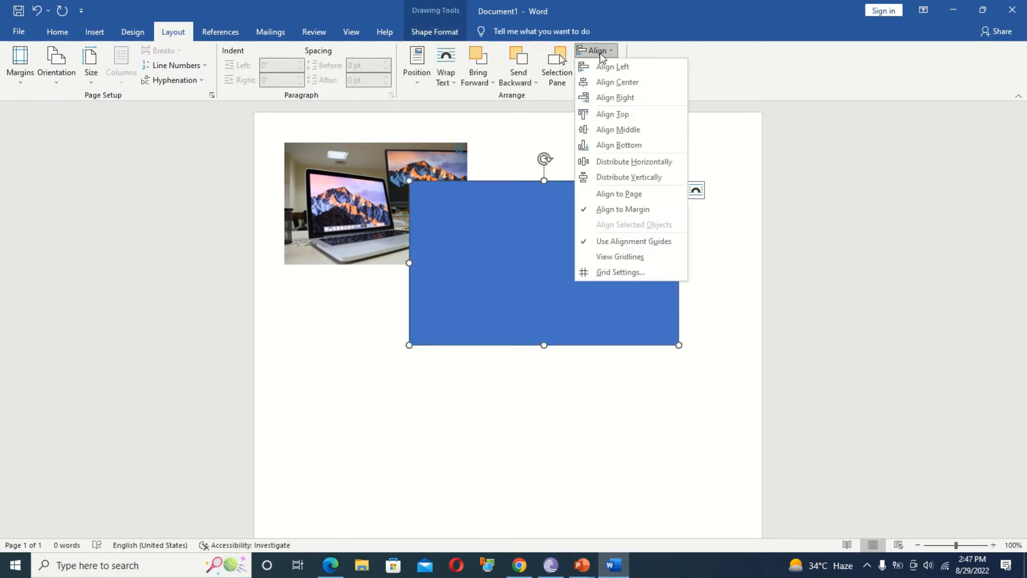
left_click(602, 66)
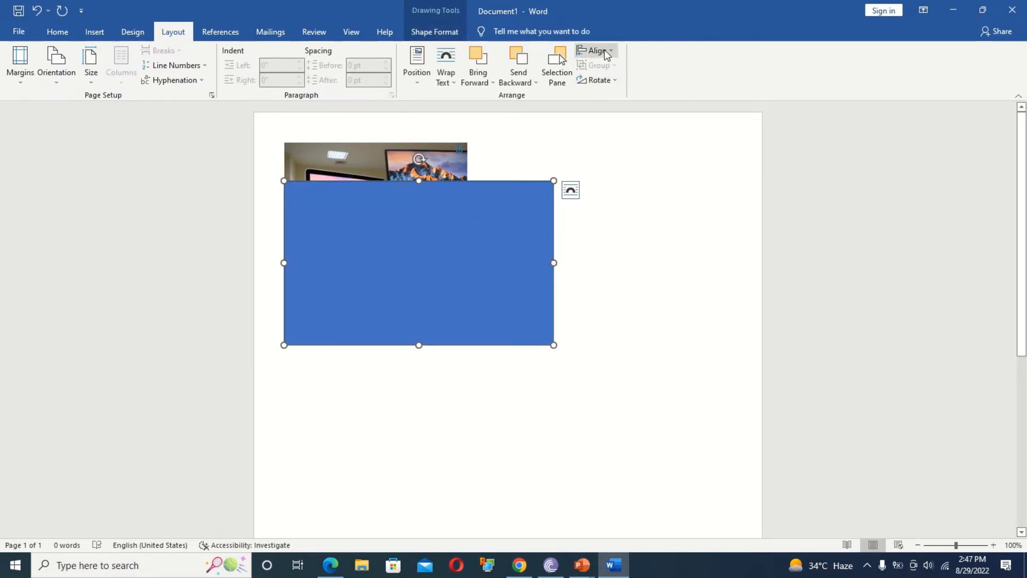
left_click(606, 52)
left_click(610, 82)
left_click(597, 51)
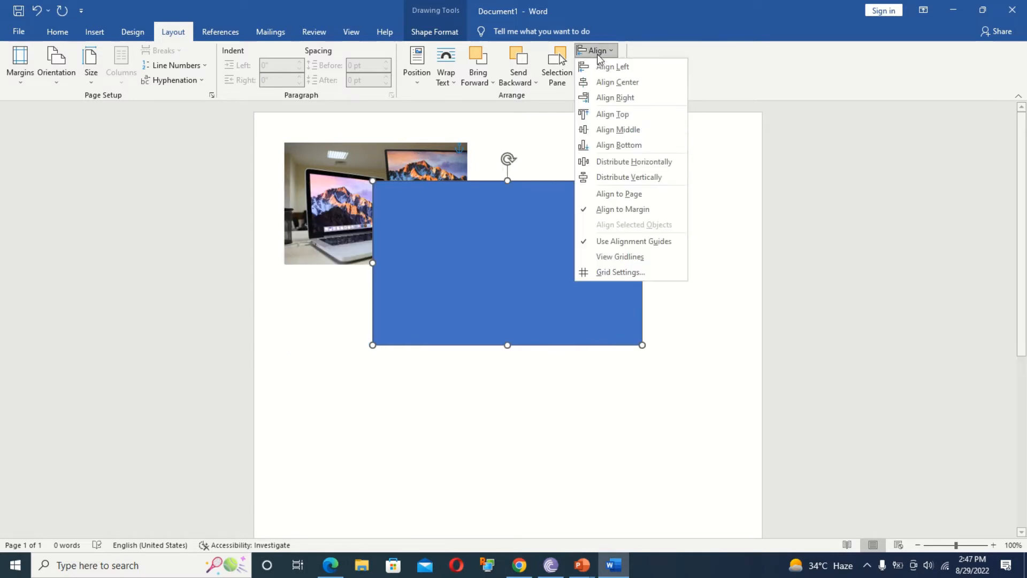
left_click(614, 99)
Align the rectangle to the top, middle, then bottom of the page.
left_click(597, 51)
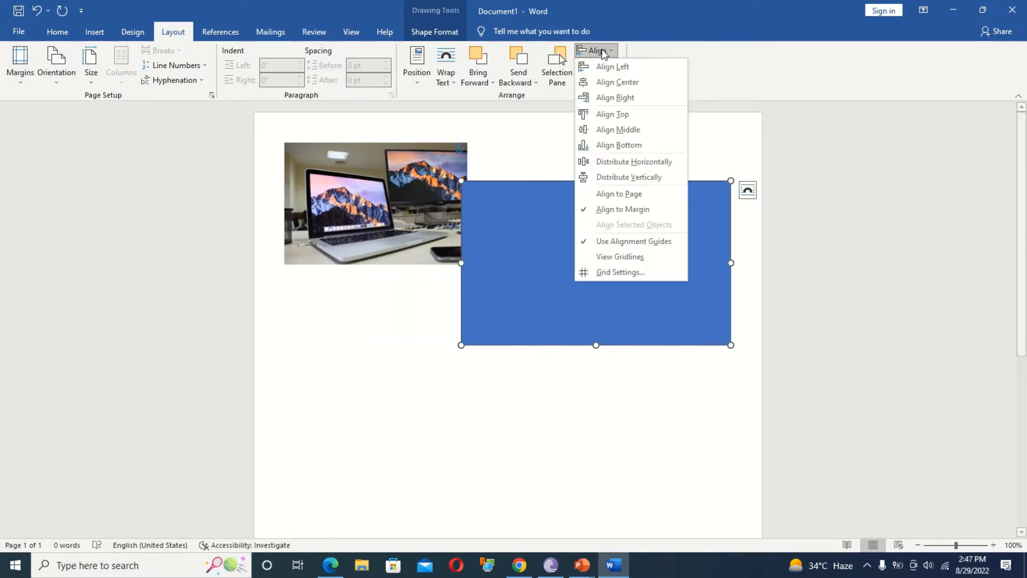
left_click(602, 114)
left_click(595, 51)
left_click(606, 127)
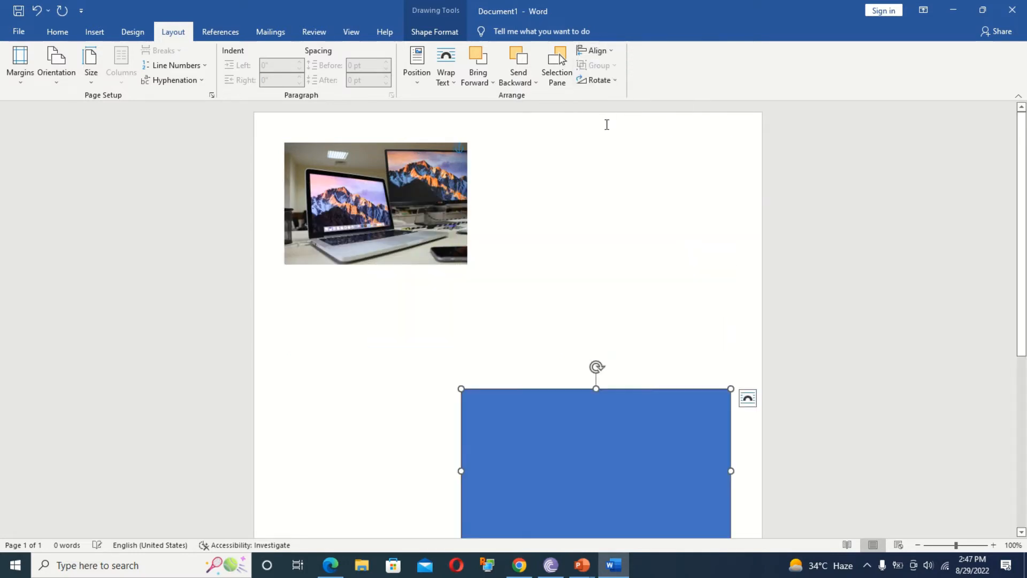
left_click(596, 50)
left_click(600, 140)
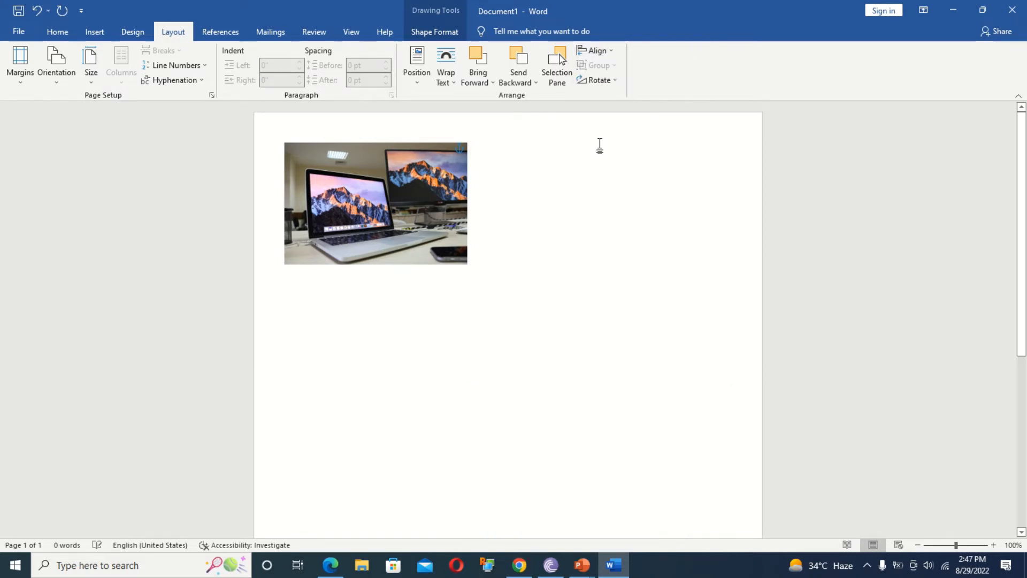
left_click(597, 51)
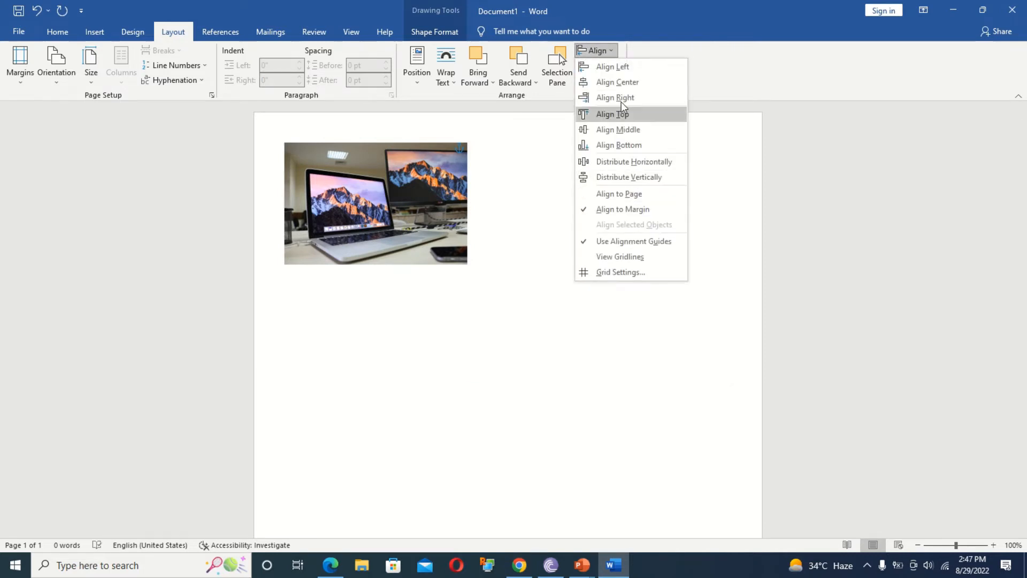
left_click(612, 177)
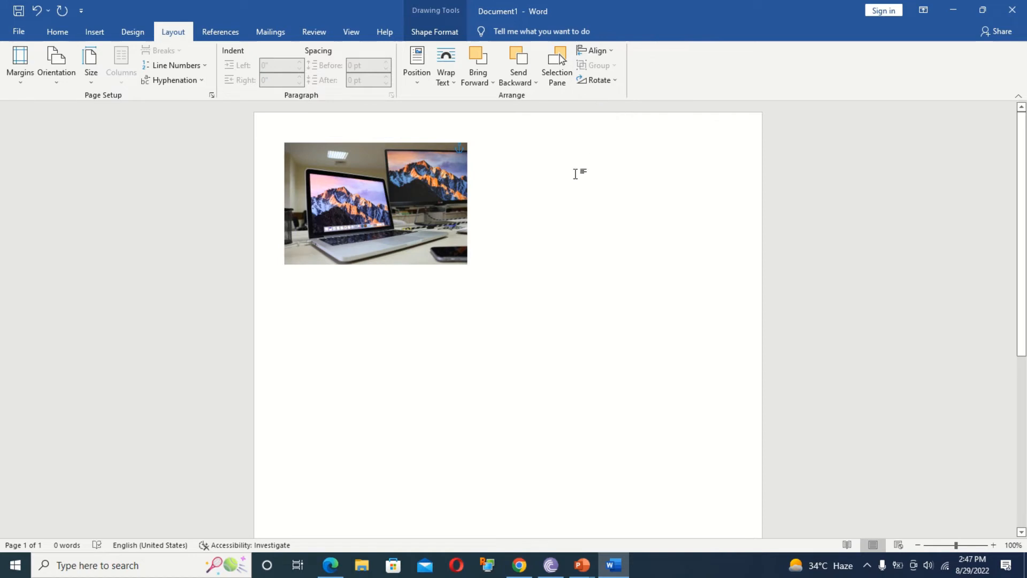
scroll(1013, 191, "down", 5)
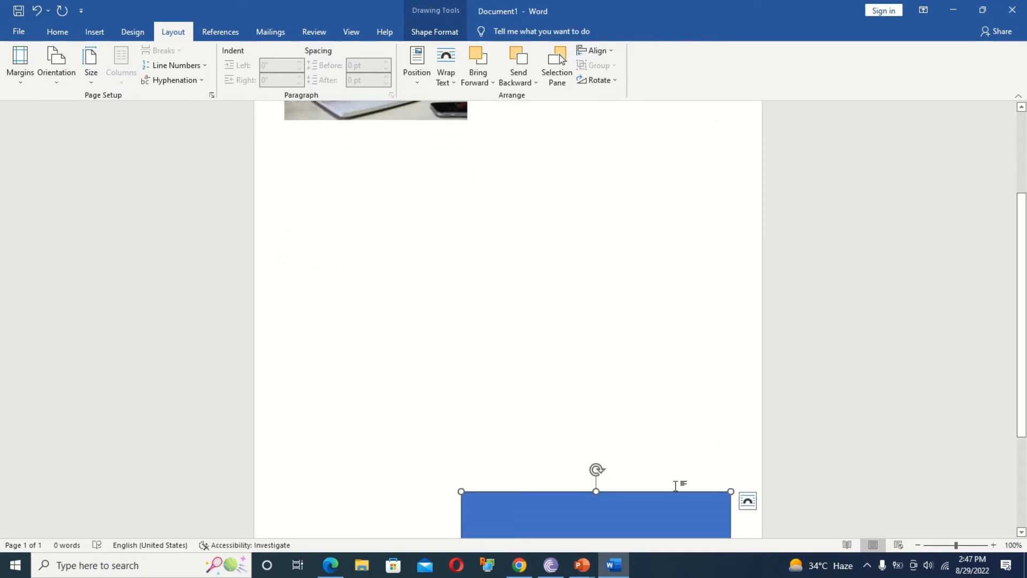
Stack the photo in front of the blue rectangle and group the two shapes.
left_click_drag(645, 519, 502, 223)
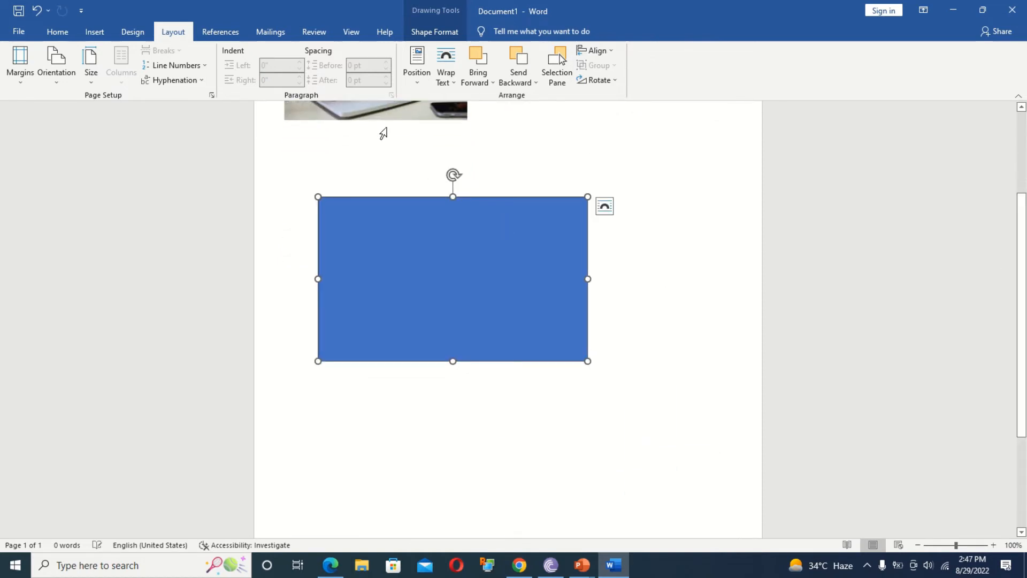
left_click_drag(381, 113, 447, 331)
left_click(485, 62)
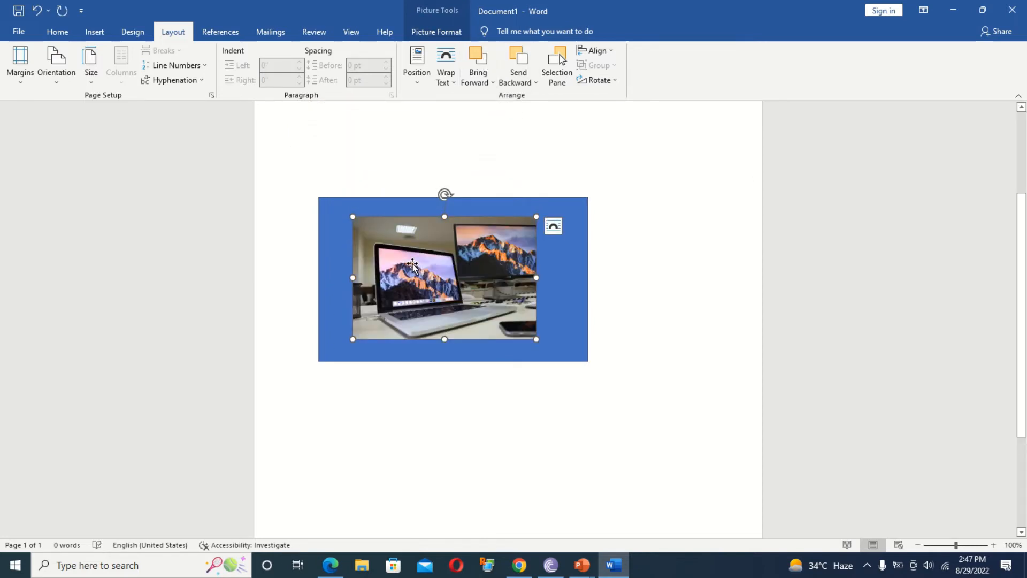
left_click(565, 277, "shift")
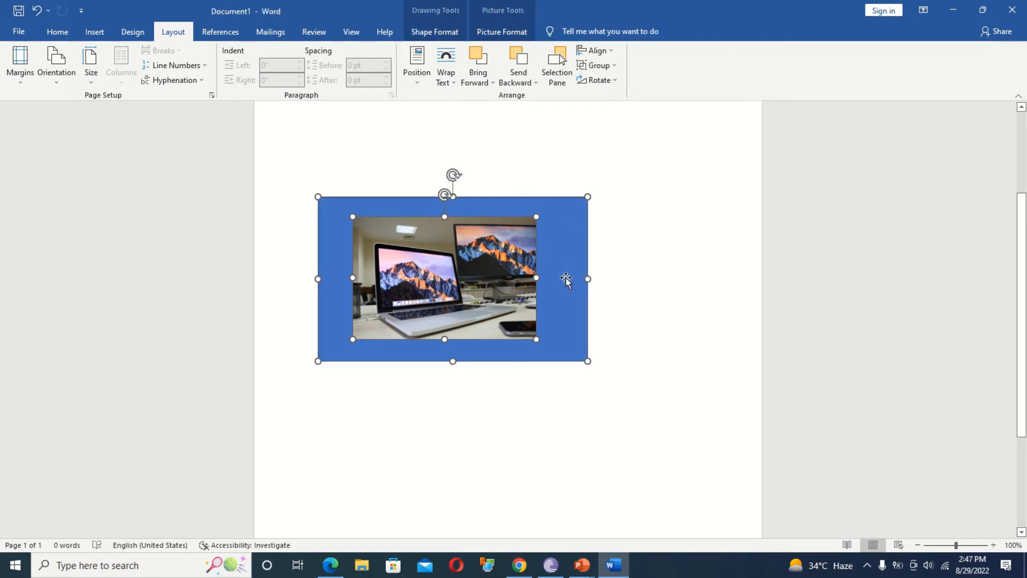
left_click(598, 65)
left_click(602, 84)
left_click(626, 276)
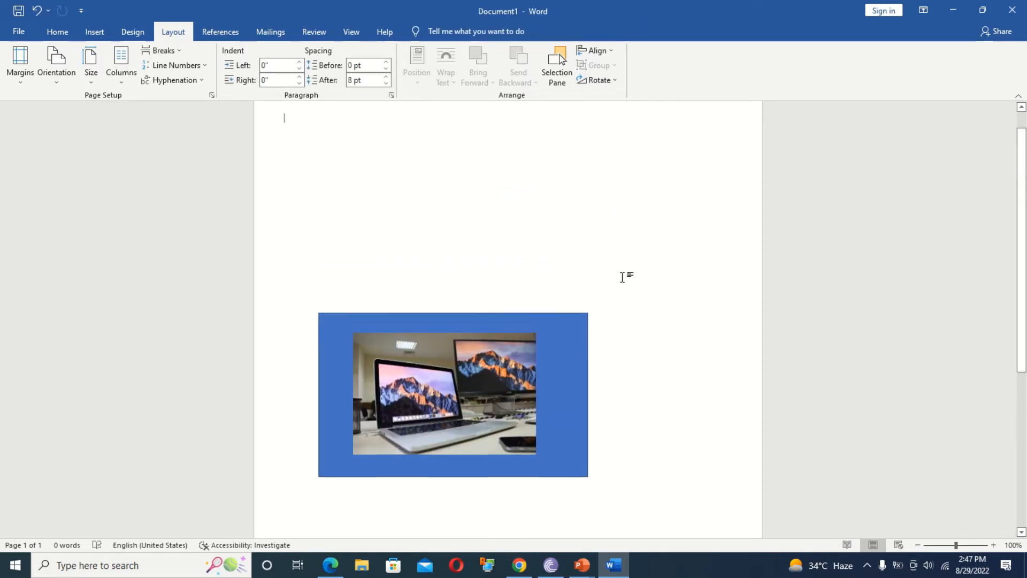
Move the group up and right, ungroup it, and shift the photo onto the rectangle's corner.
left_click_drag(477, 356, 498, 227)
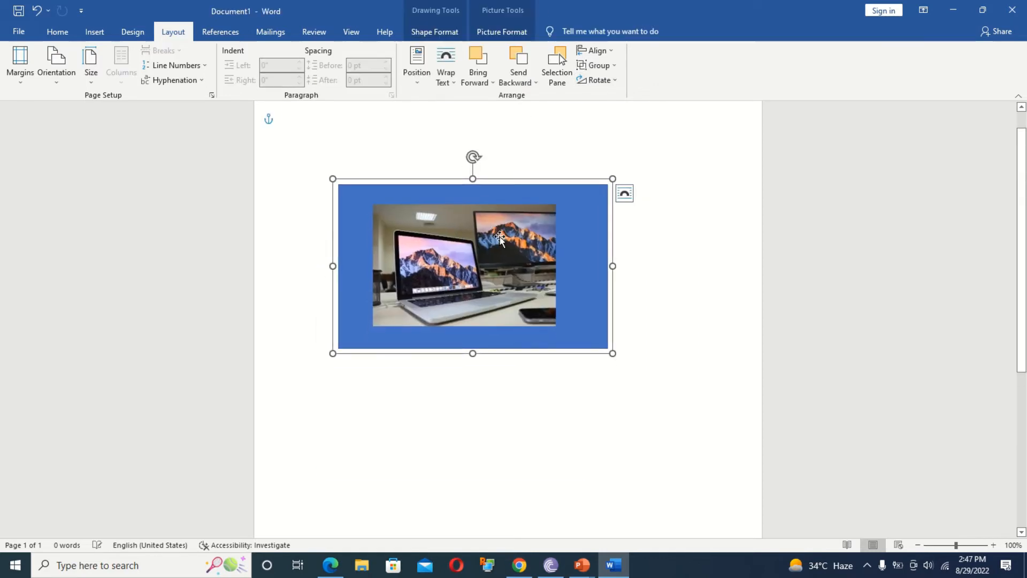
left_click(597, 65)
left_click(601, 98)
left_click(665, 238)
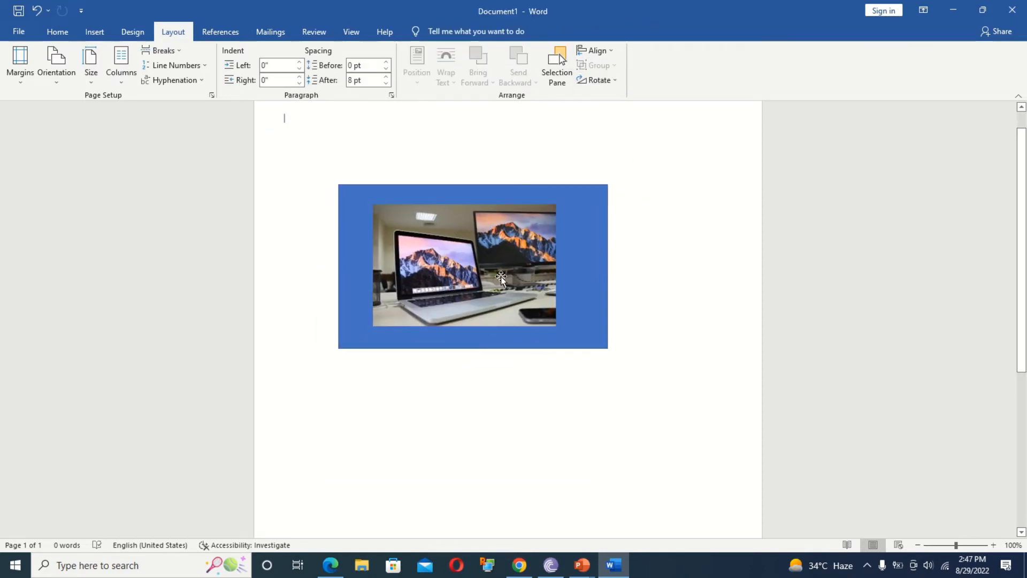
left_click_drag(501, 277, 637, 240)
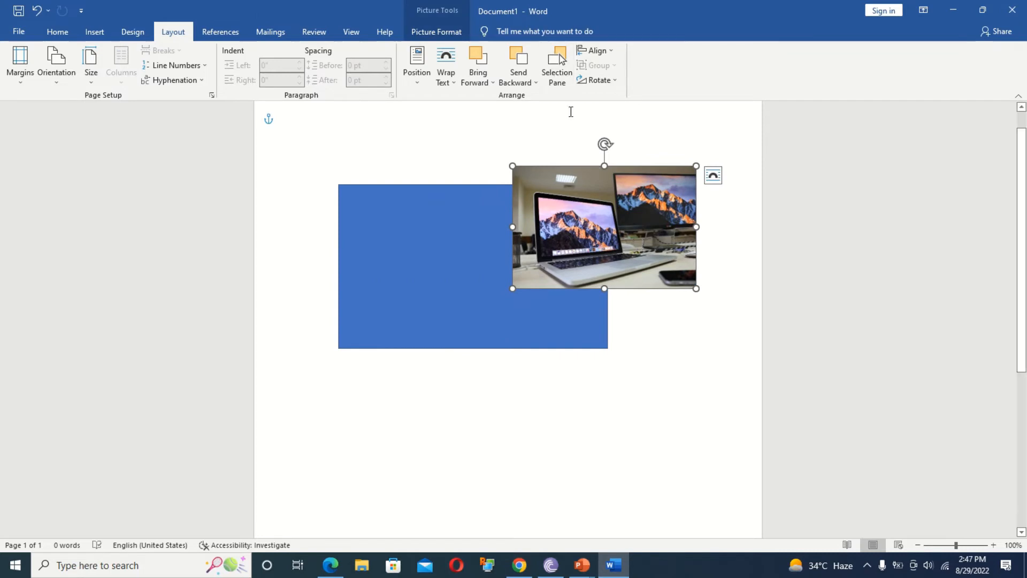
Open the photo's Rotate options and close them without rotating.
left_click(606, 79)
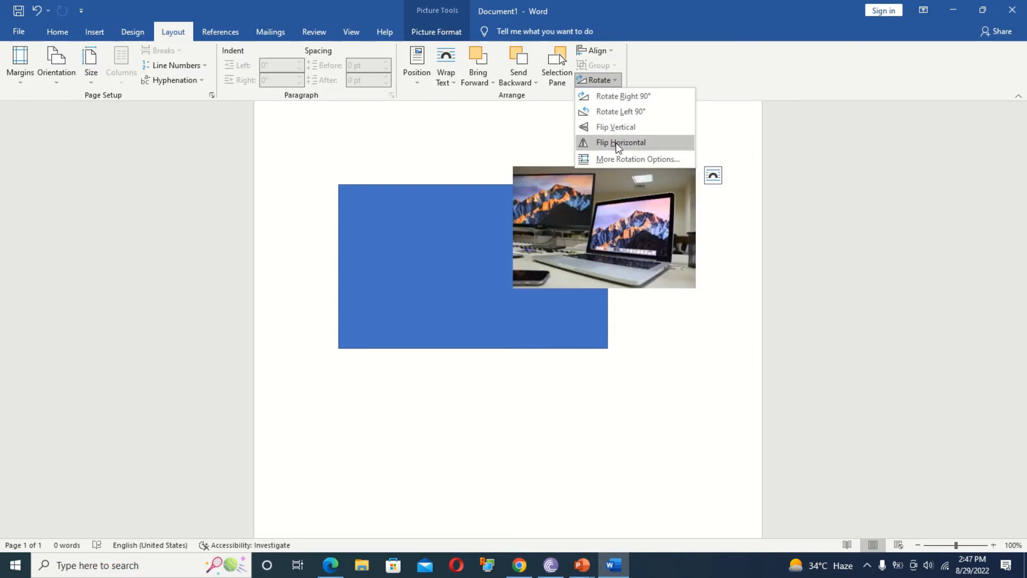
left_click(730, 259)
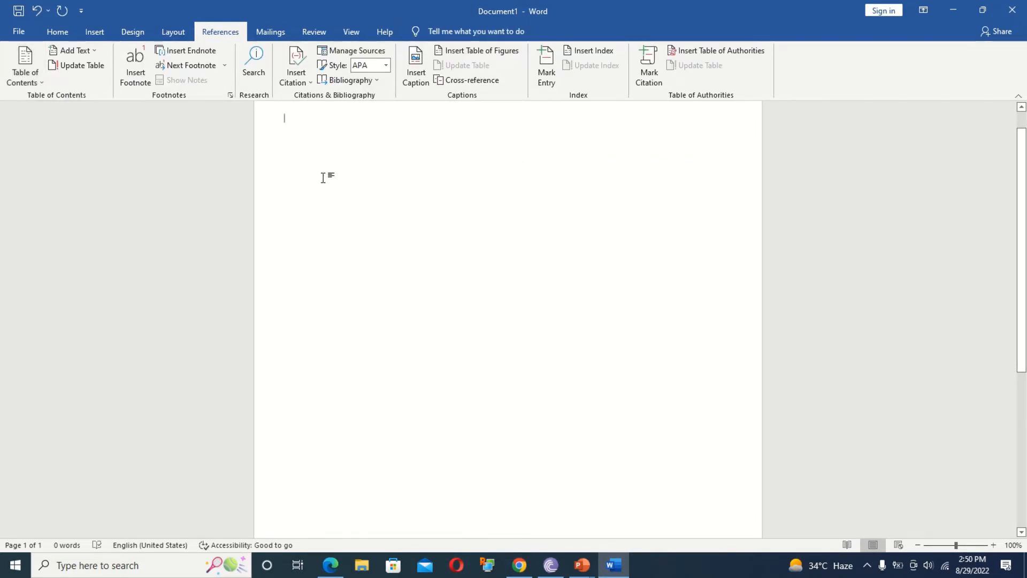
Generate five paragraphs of sample text with =rand().
type("=ran")
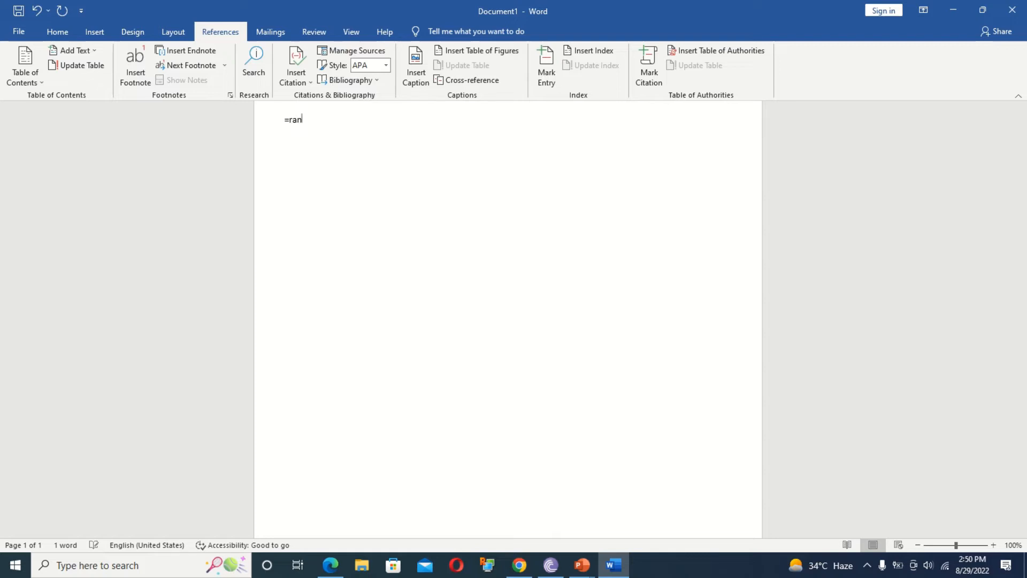
type("d()")
key("Return")
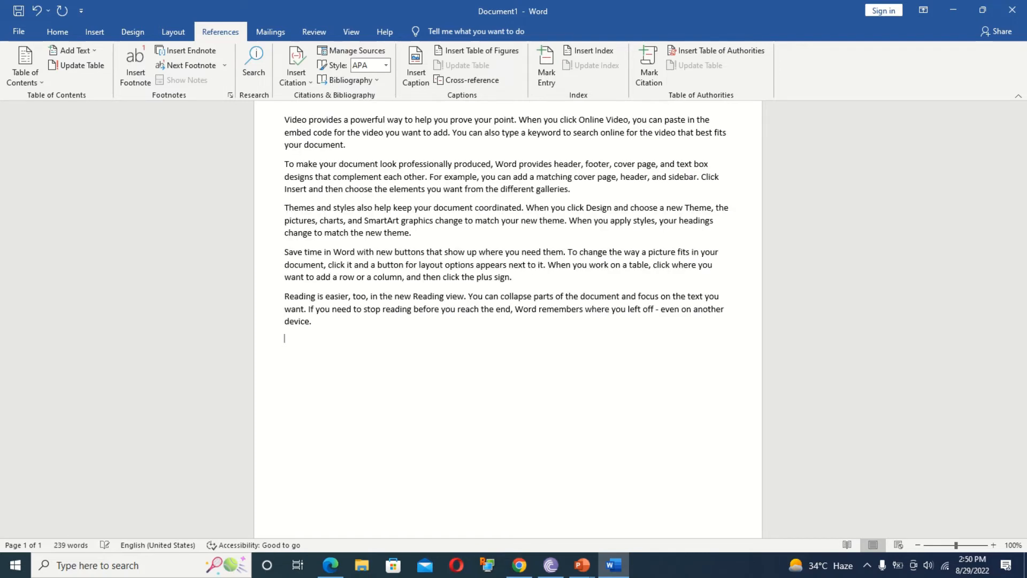
Split Video, To make, Themes and Save time onto their own lines.
left_click(309, 121)
key("Return")
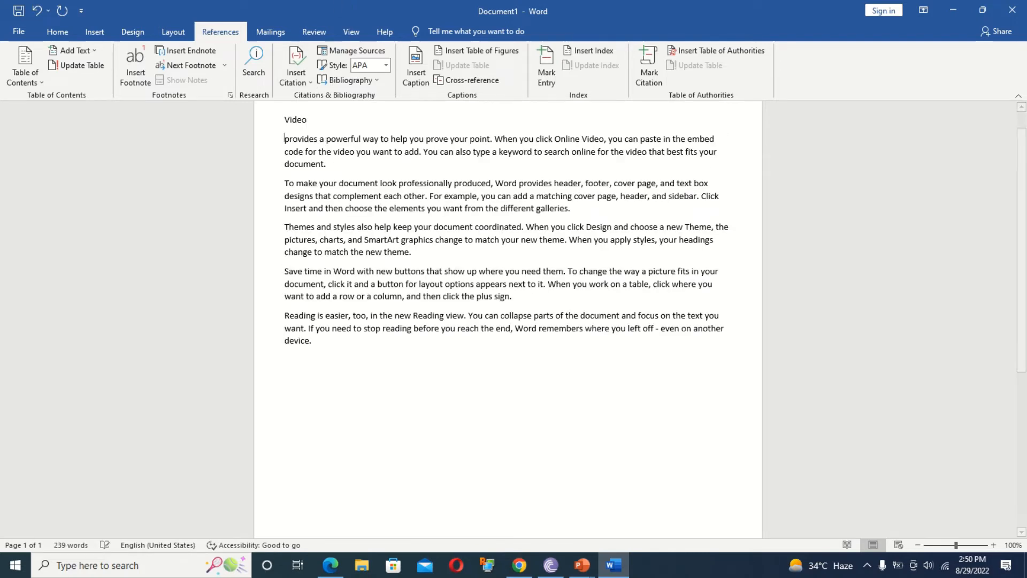
left_click(316, 184)
key("Return")
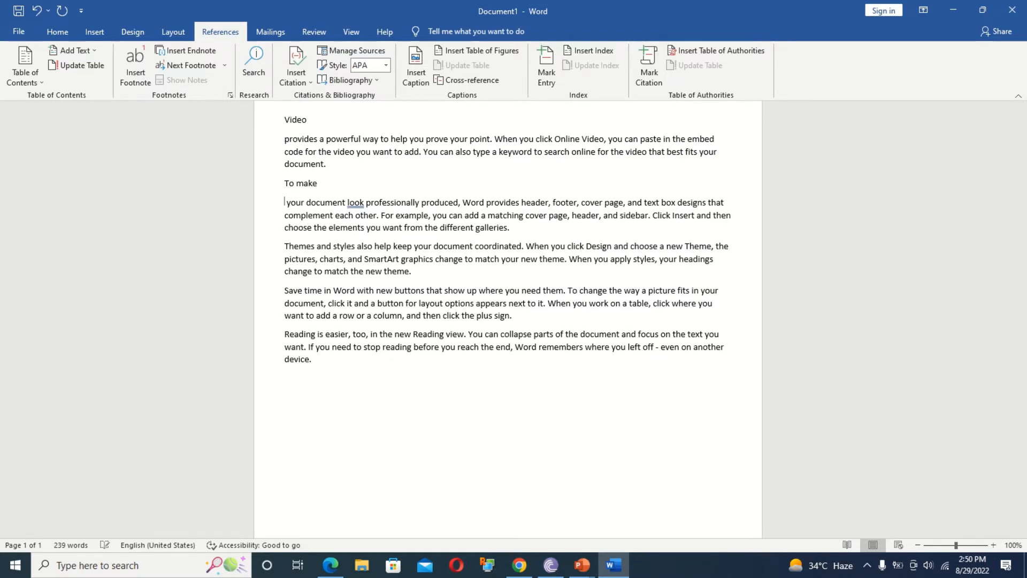
left_click(315, 246)
key("Return")
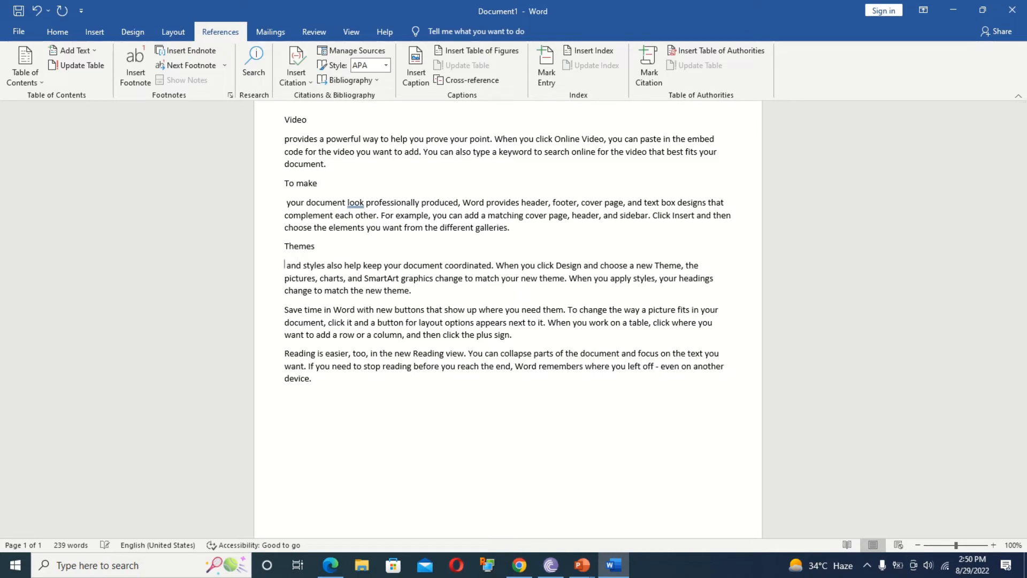
left_click(323, 310)
key("Return")
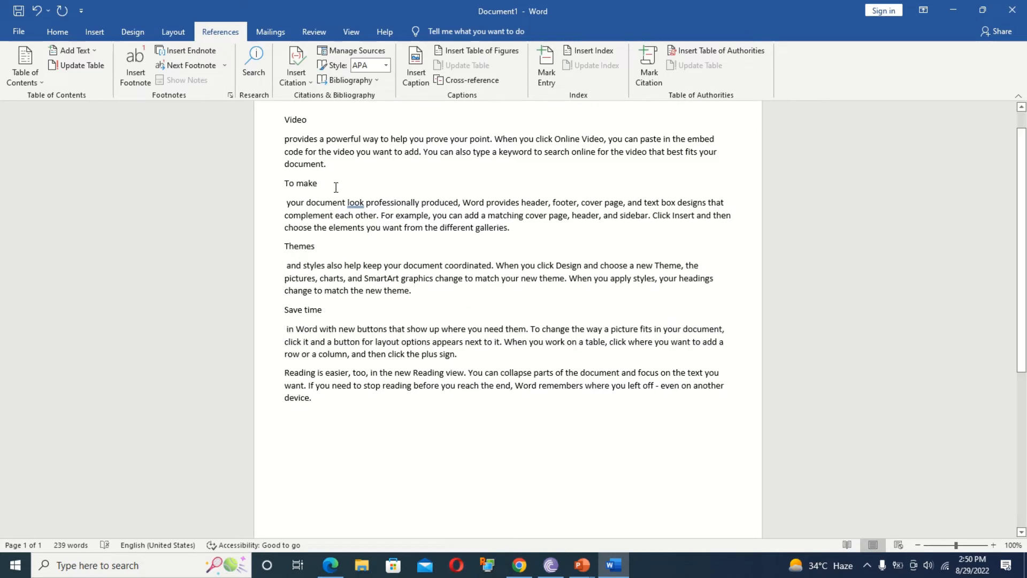
left_click(274, 119)
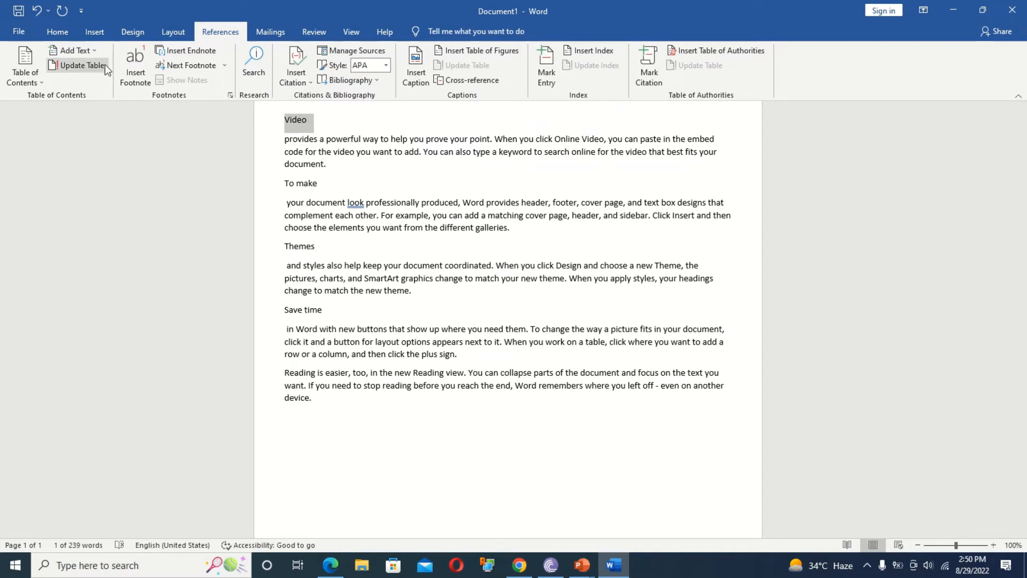
Apply the Heading 1 style to Video.
left_click(57, 33)
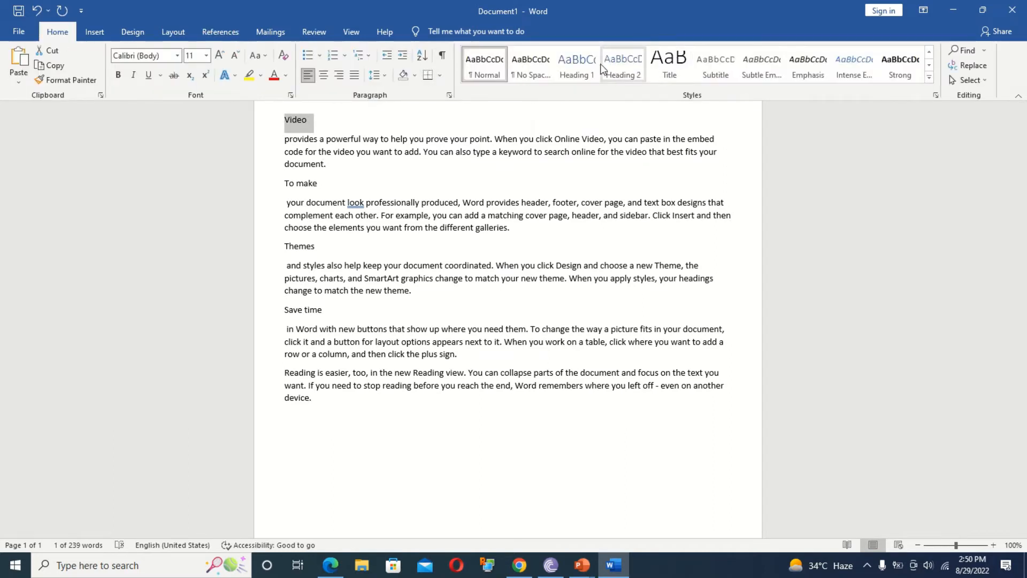
left_click(623, 66)
left_click(572, 67)
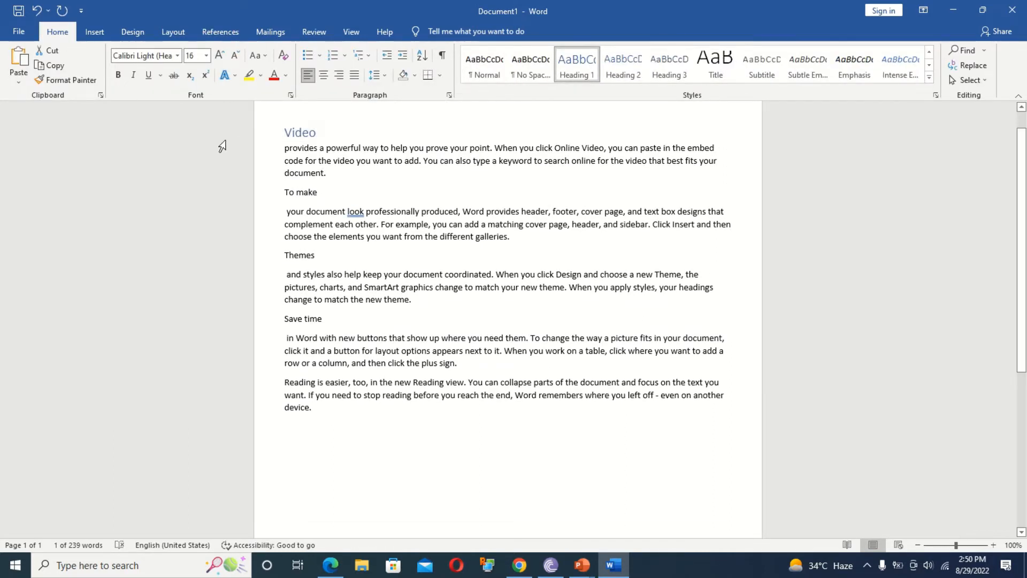
Mark To make, Themes and Save time as contents entries with References > Add Text.
left_click(328, 202)
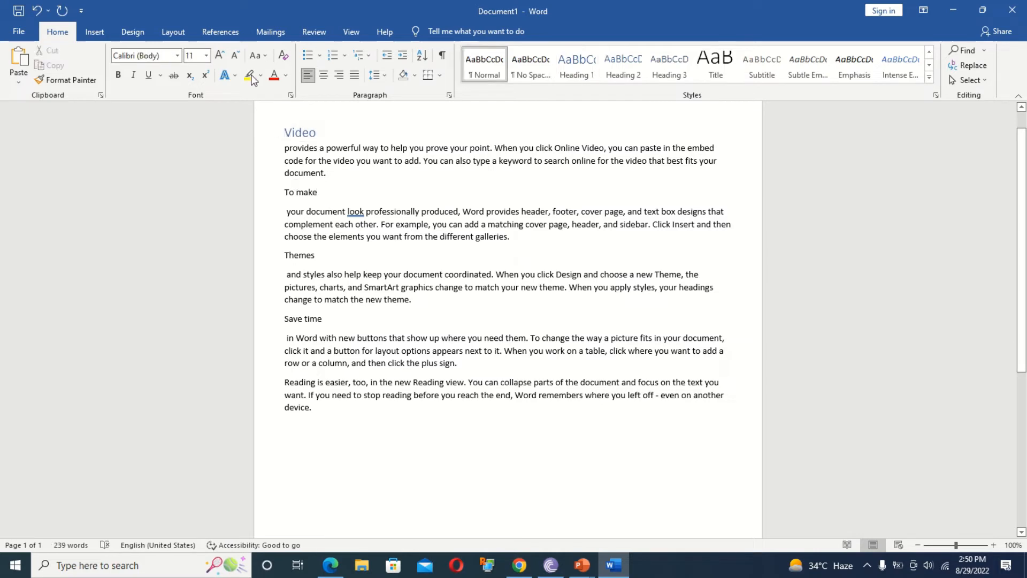
left_click(221, 32)
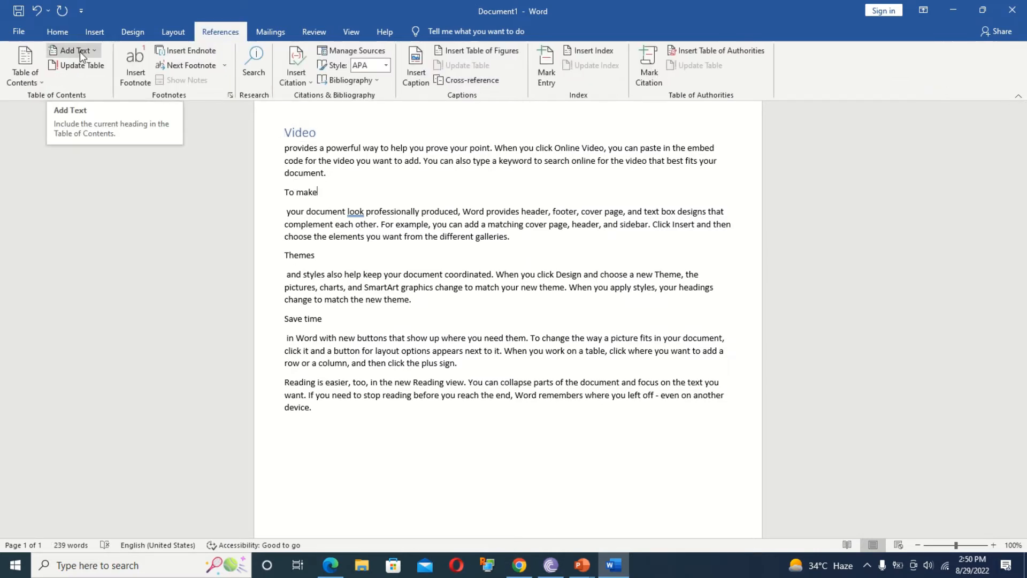
left_click_drag(324, 194, 273, 193)
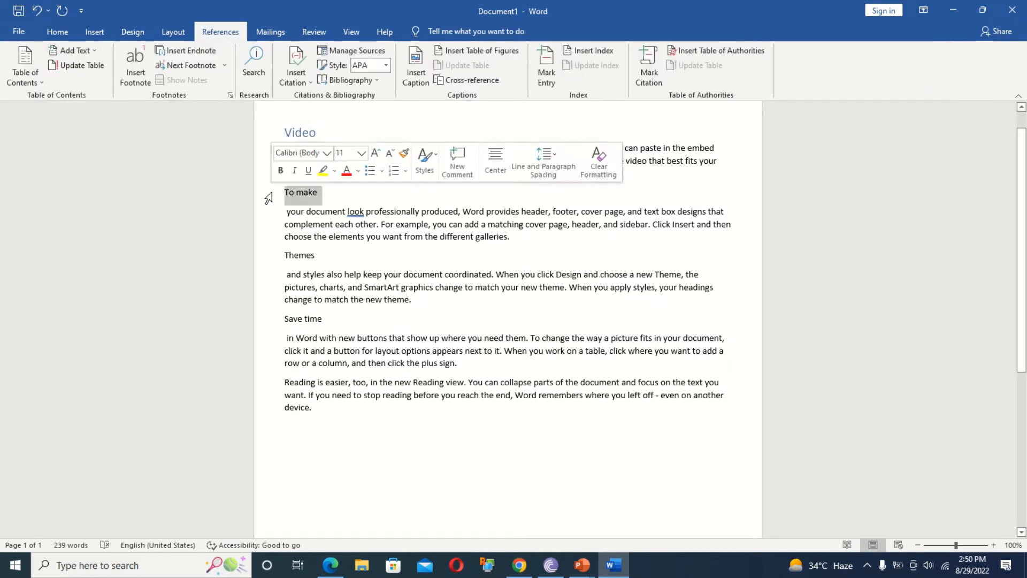
left_click(94, 53)
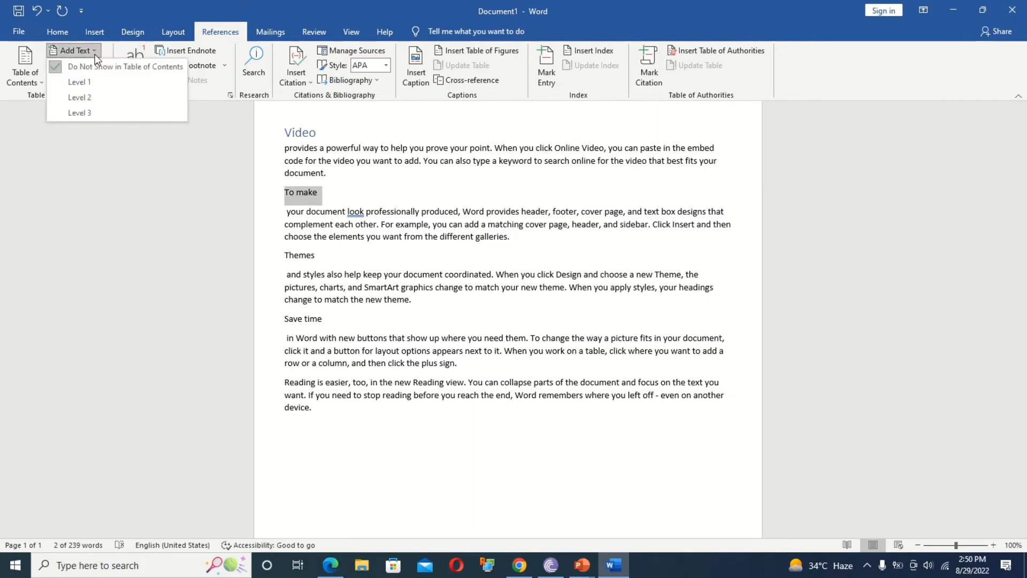
left_click(88, 98)
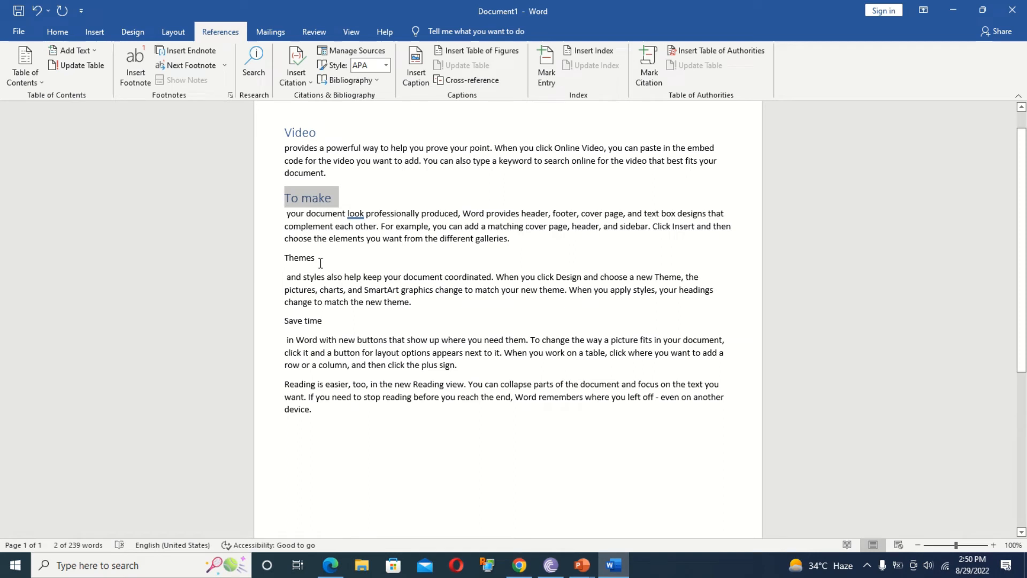
left_click_drag(320, 263, 272, 262)
left_click(80, 51)
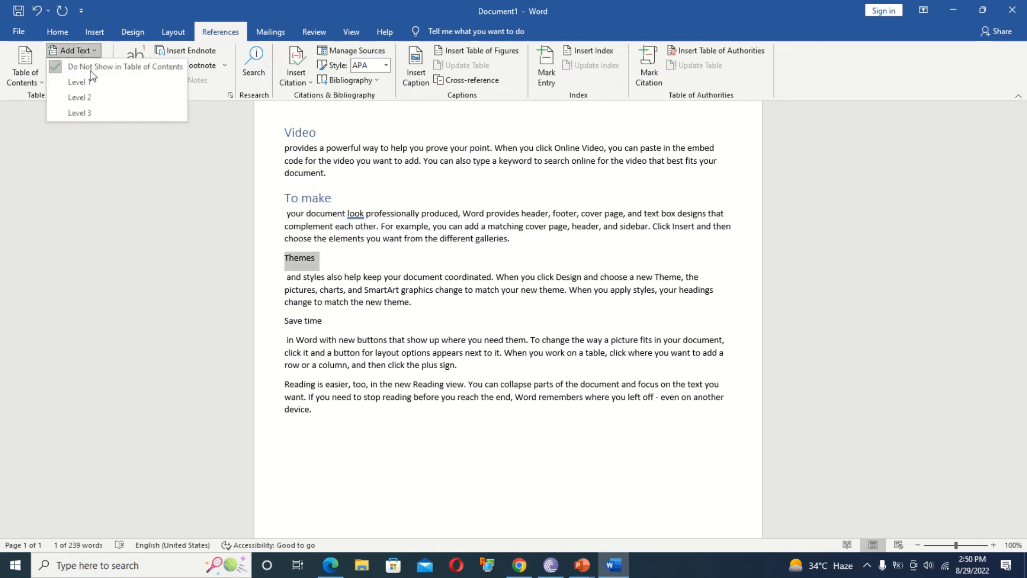
left_click(89, 82)
left_click_drag(331, 323, 282, 323)
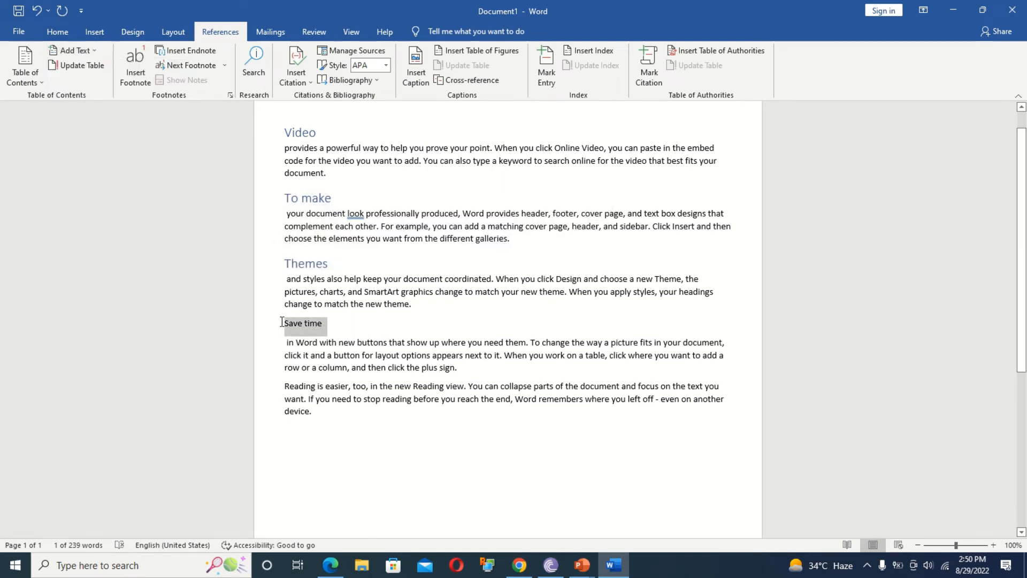
left_click(72, 51)
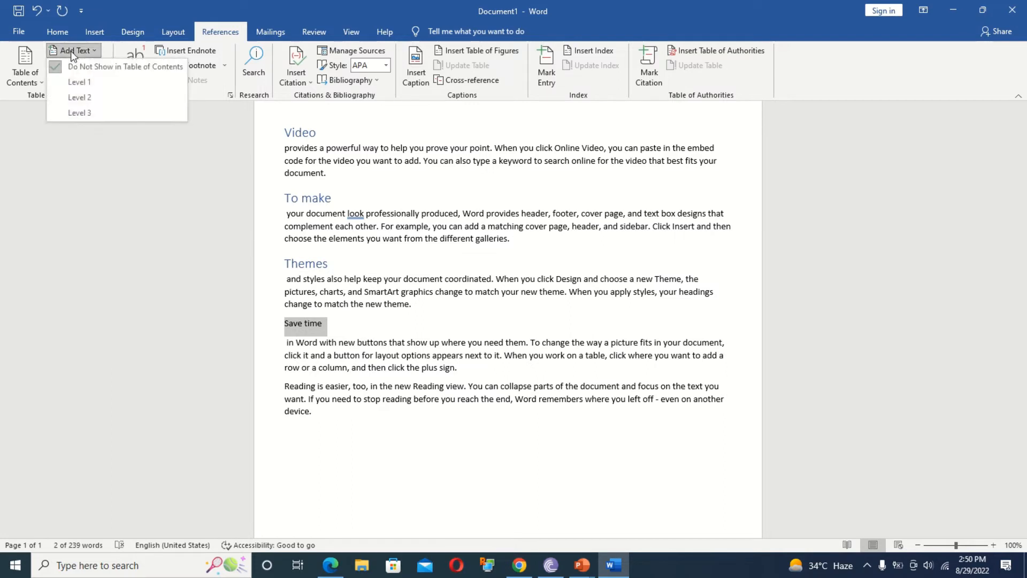
left_click(93, 86)
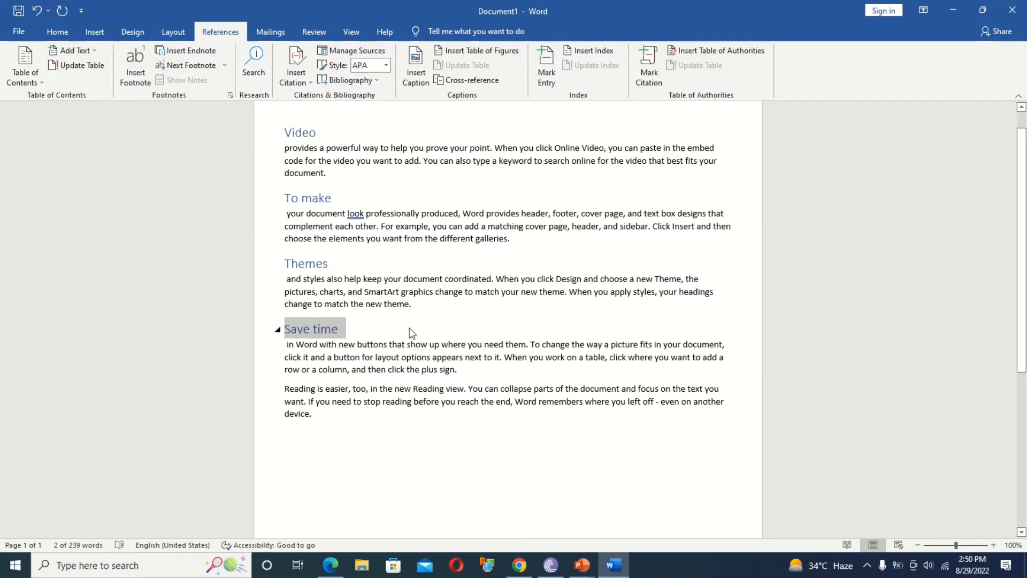
left_click(336, 173)
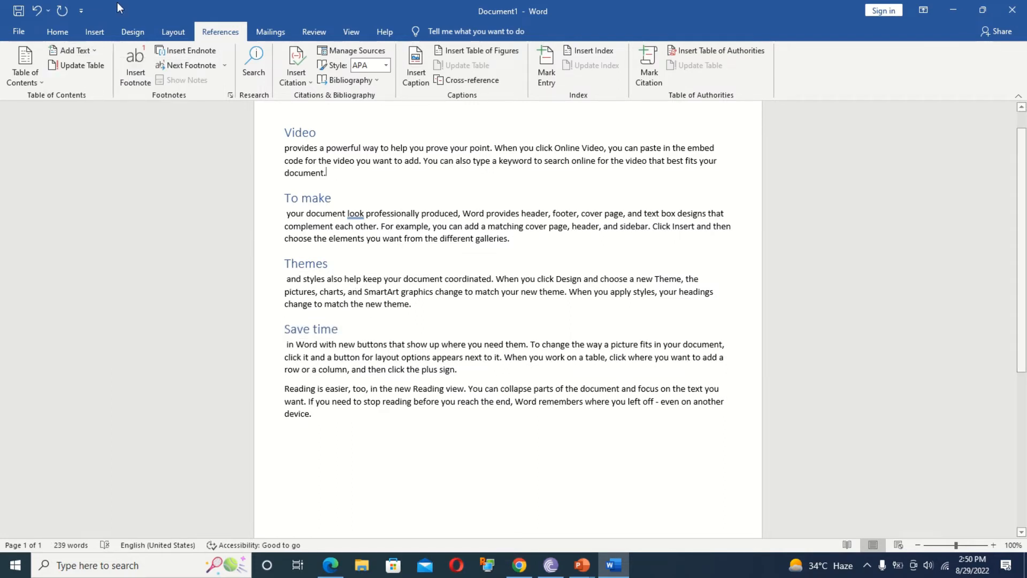
Insert page breaks so To make, Themes and Save time each start on a new page.
left_click(94, 32)
left_click(47, 81)
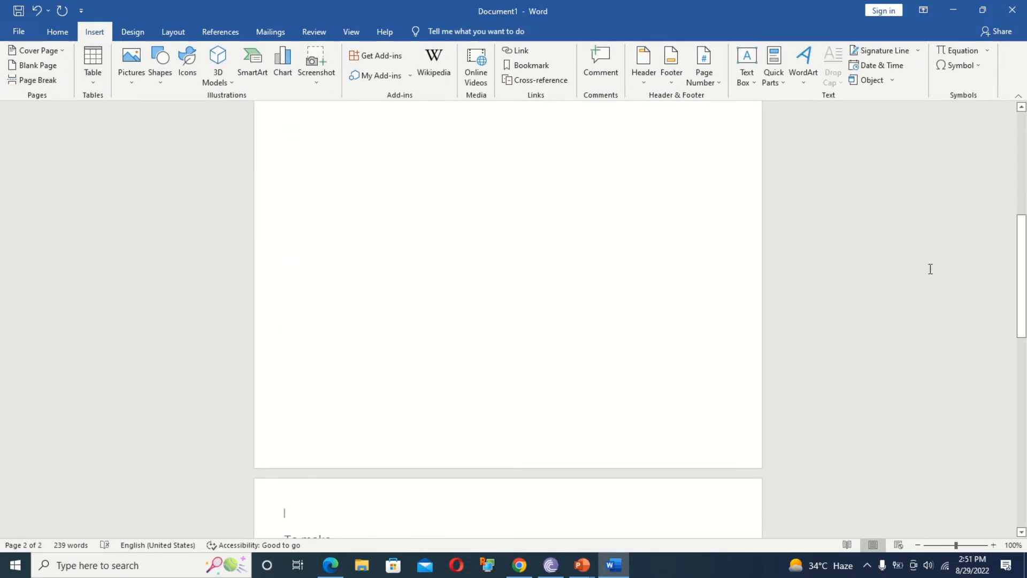
left_click_drag(1021, 267, 1022, 355)
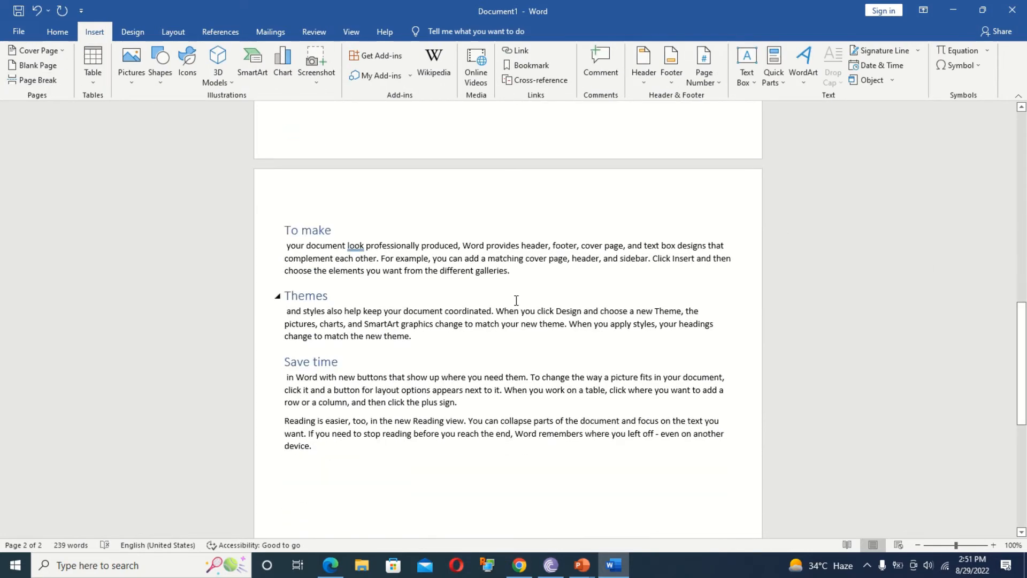
left_click(34, 80)
left_click_drag(1022, 353, 1024, 438)
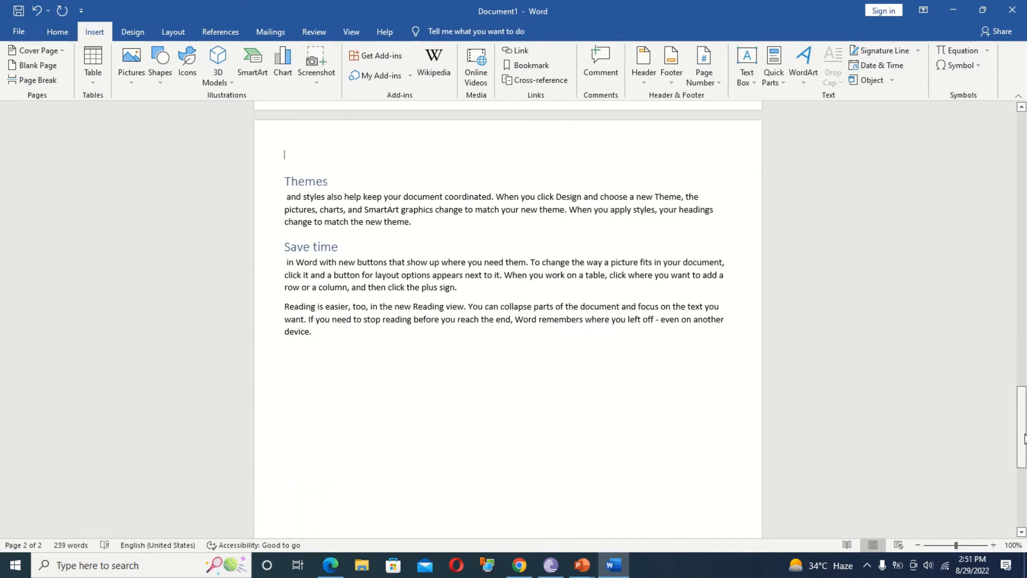
left_click(34, 79)
left_click_drag(1016, 381, 1023, 129)
Insert a page break before Video, leaving a blank first page, and place the caret there.
left_click(284, 145)
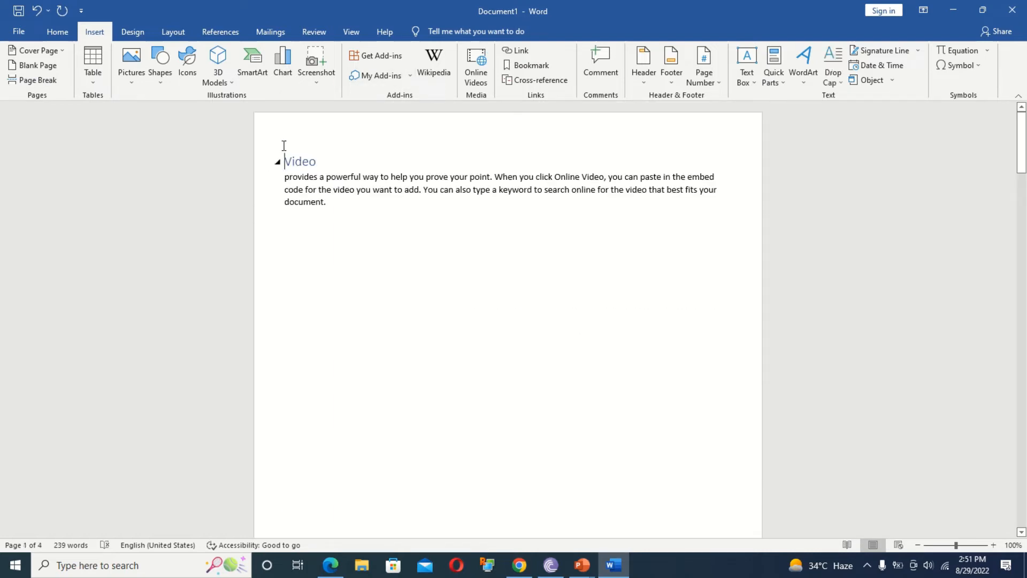
left_click(33, 79)
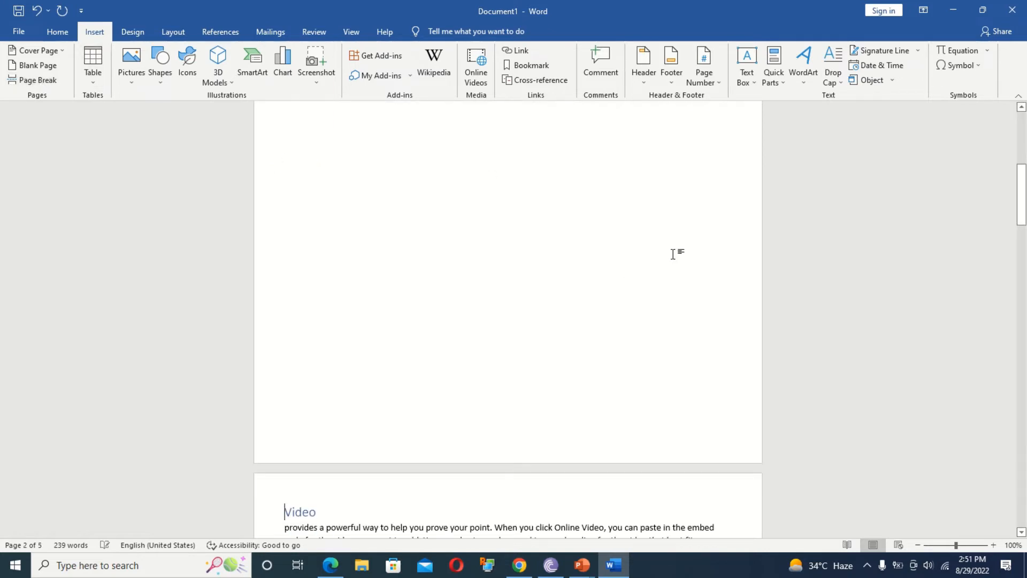
left_click_drag(1021, 195, 1021, 149)
left_click(301, 168)
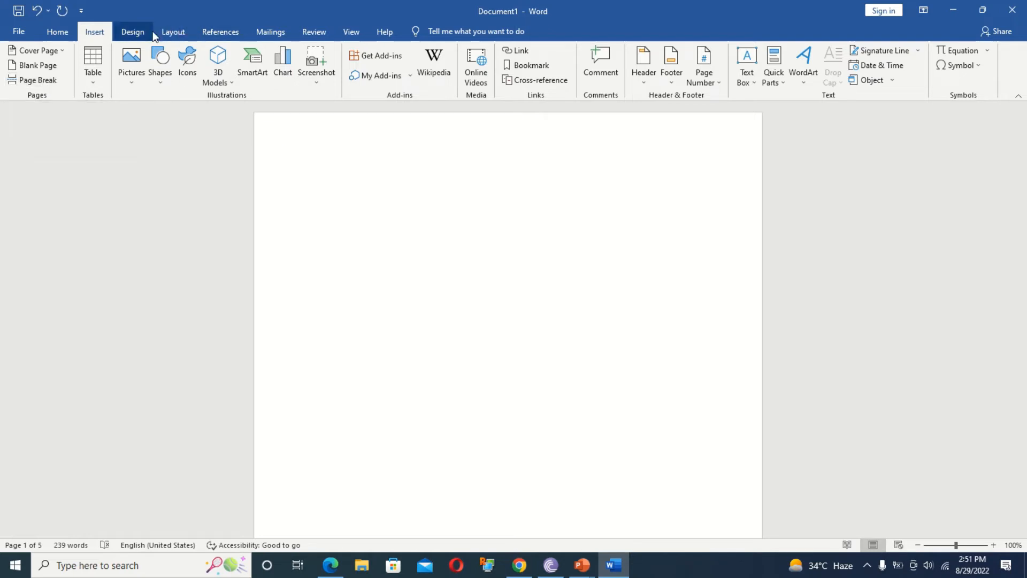
Insert Automatic Table 2 on the blank first page, listing Video, To make, Themes and Save time.
left_click(218, 32)
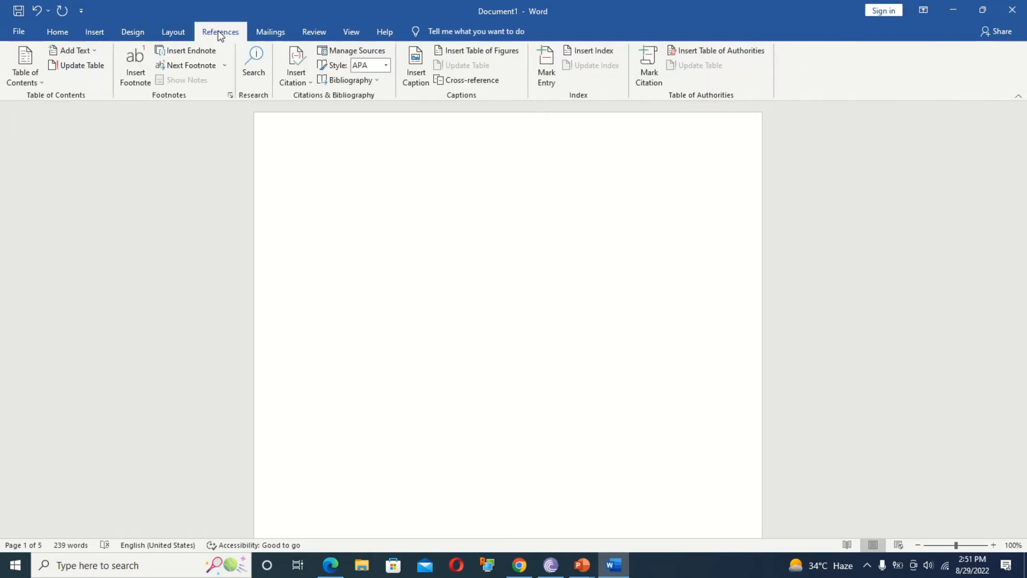
left_click(24, 62)
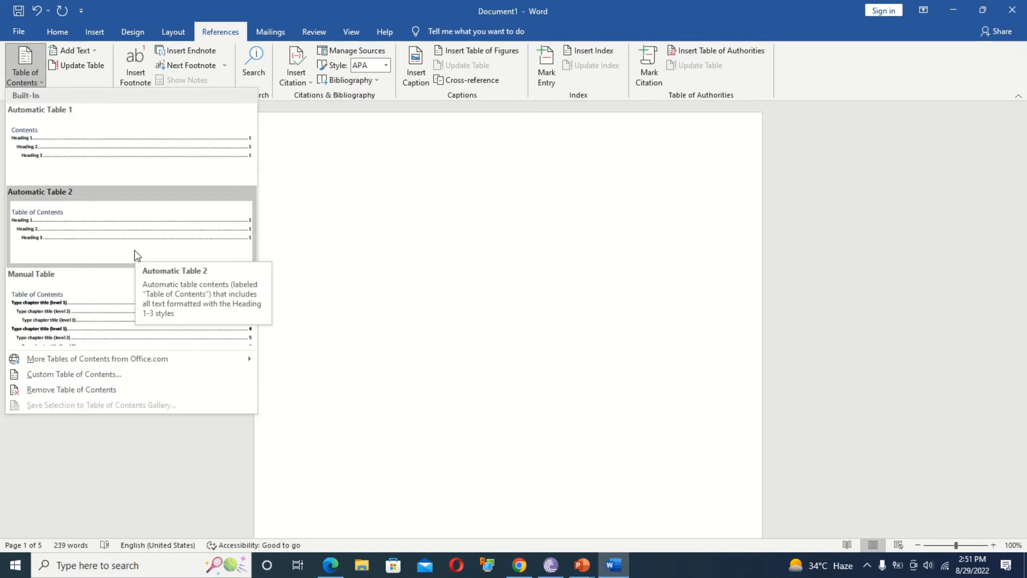
left_click(93, 222)
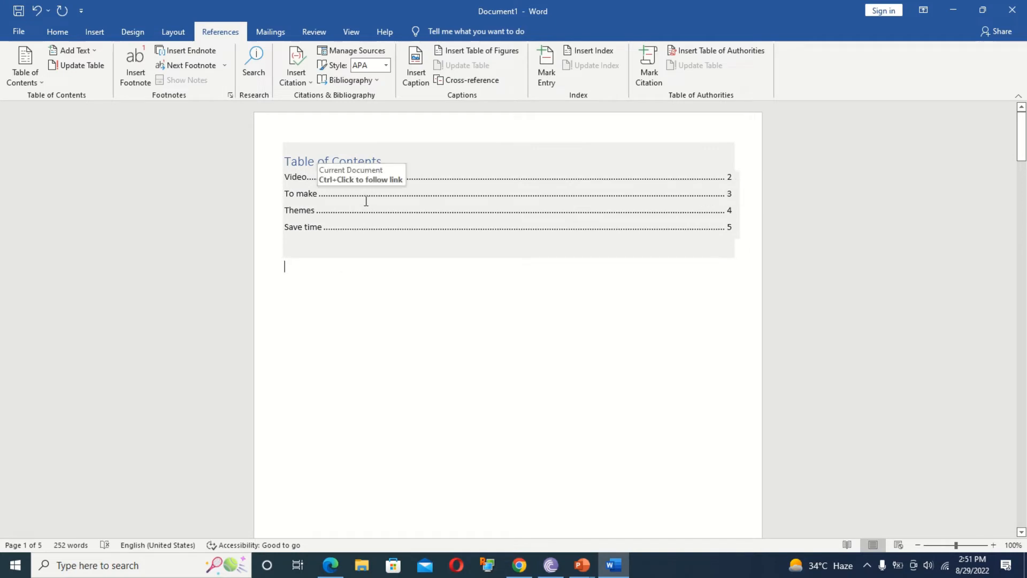
Split 'your document.' onto its own line under Video and set it to Level 1.
left_click(301, 180, "ctrl")
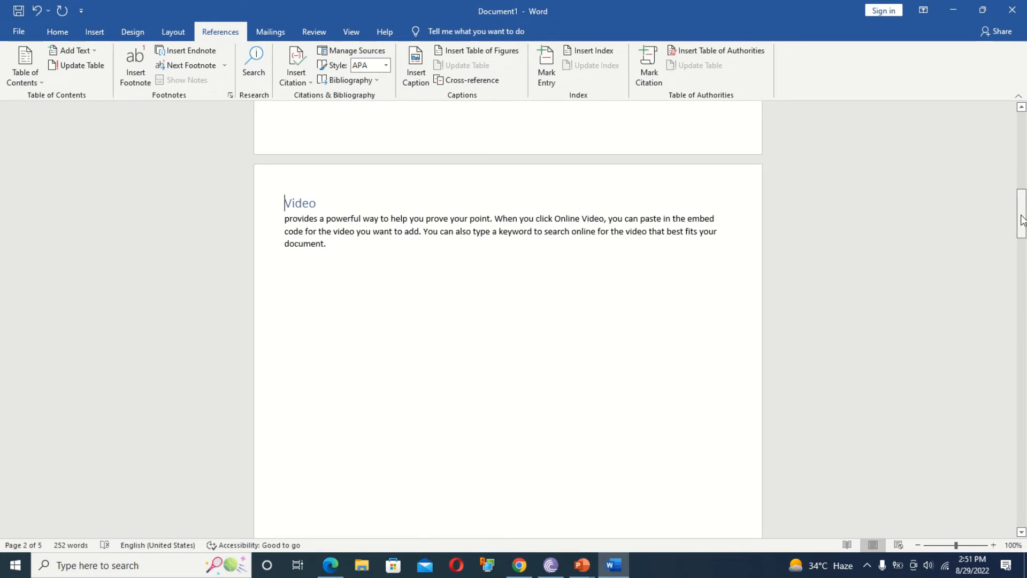
left_click_drag(1023, 218, 1022, 128)
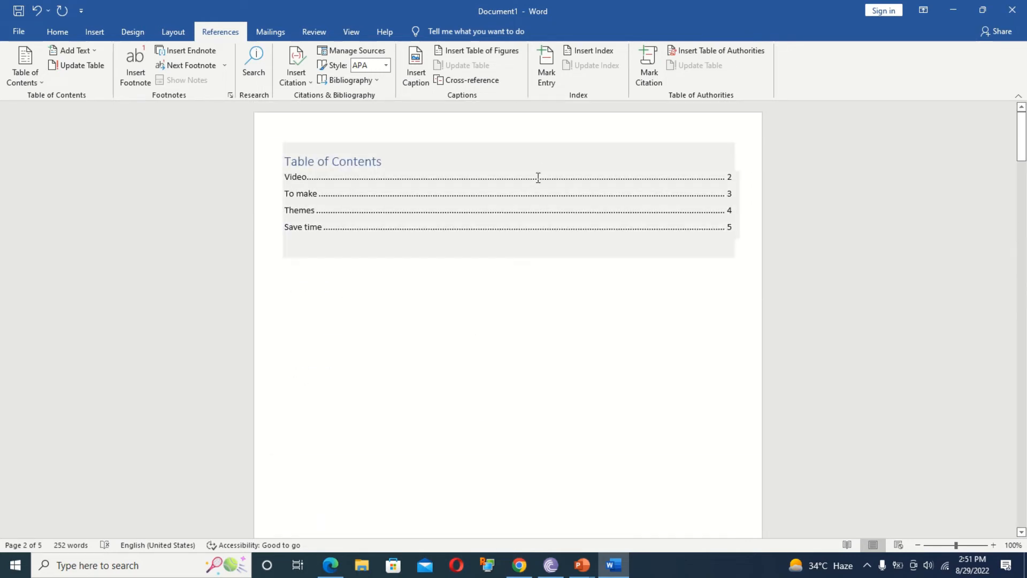
left_click(451, 358)
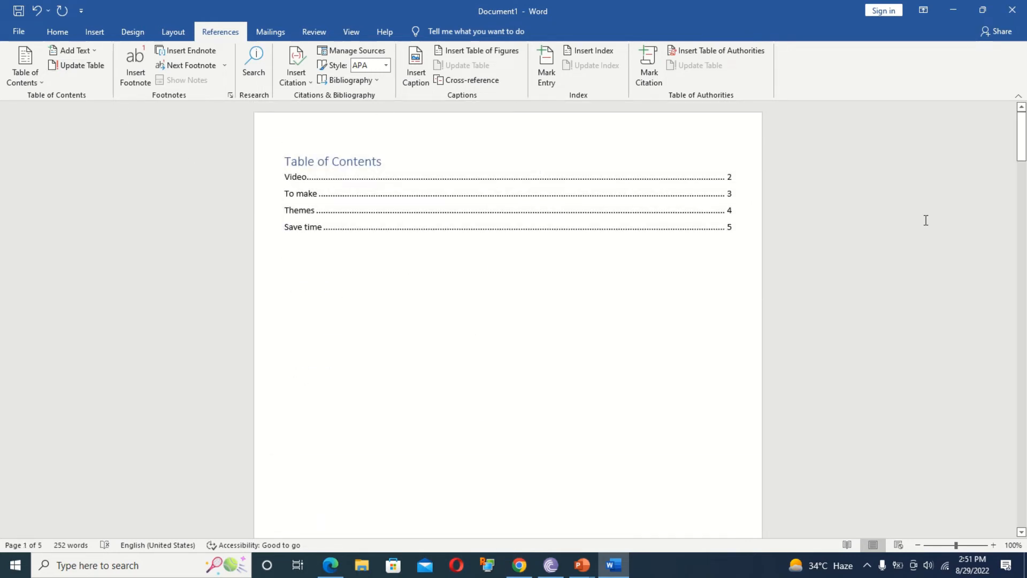
left_click_drag(1022, 140, 1023, 214)
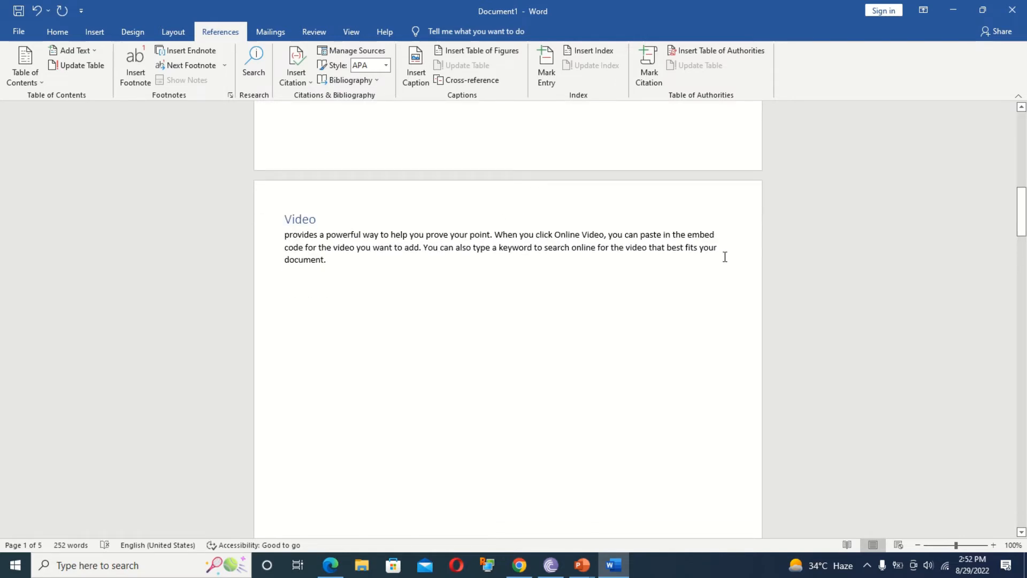
left_click(698, 249)
key("Return")
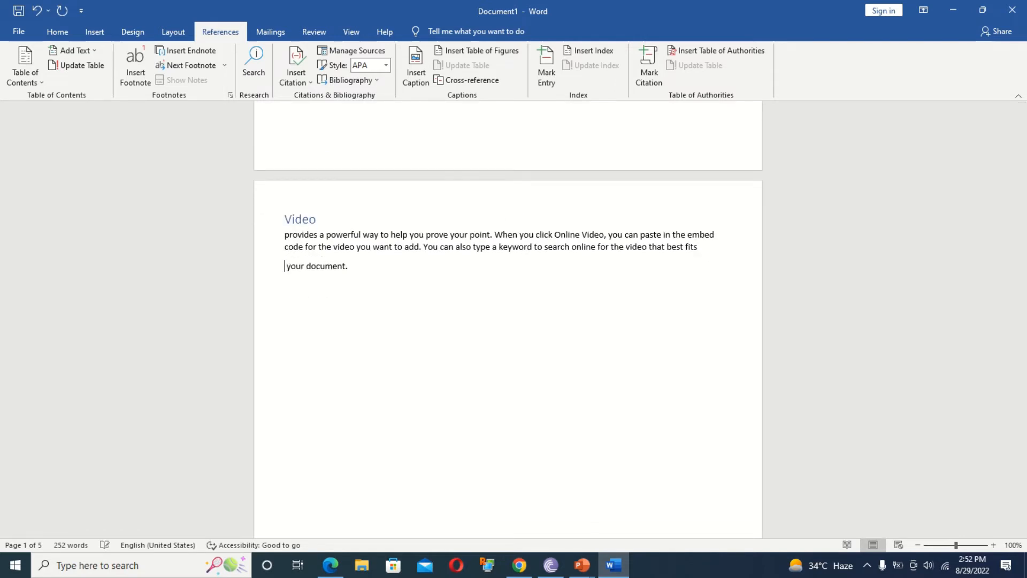
left_click(226, 276)
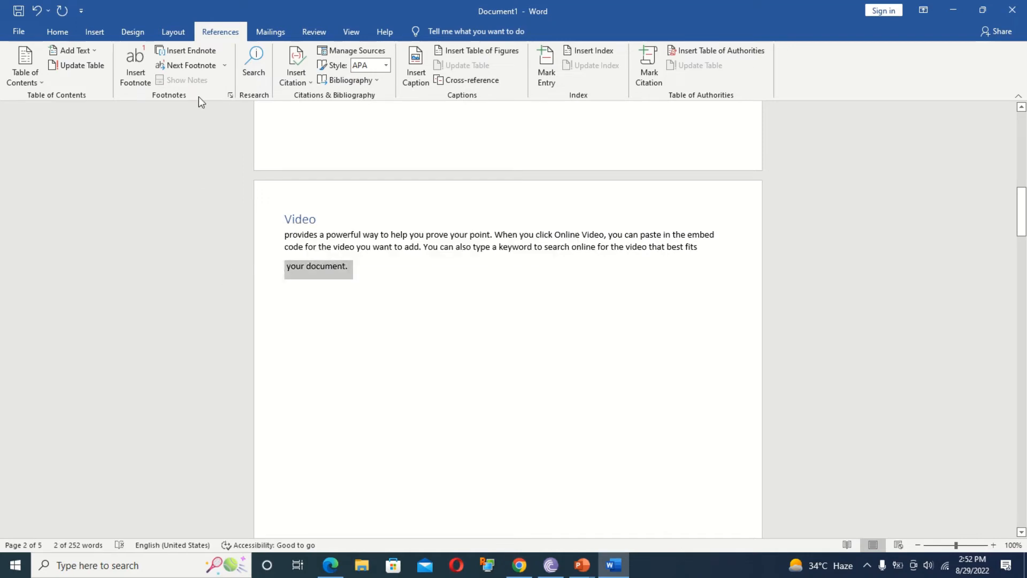
left_click(80, 50)
left_click(83, 84)
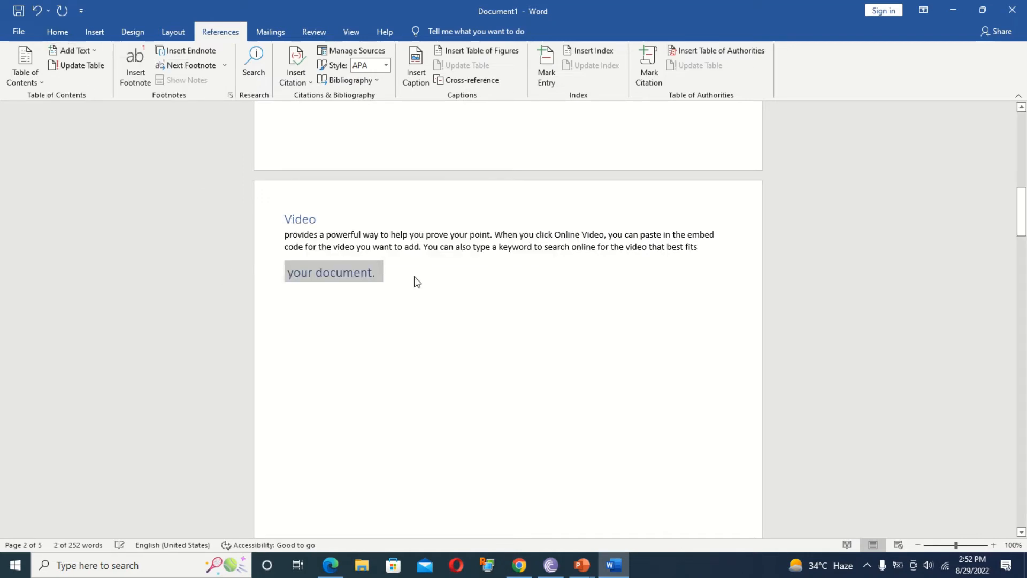
Update the entire table of contents so it lists 'your document.' on page 2.
left_click_drag(1022, 223, 1021, 146)
left_click(342, 191)
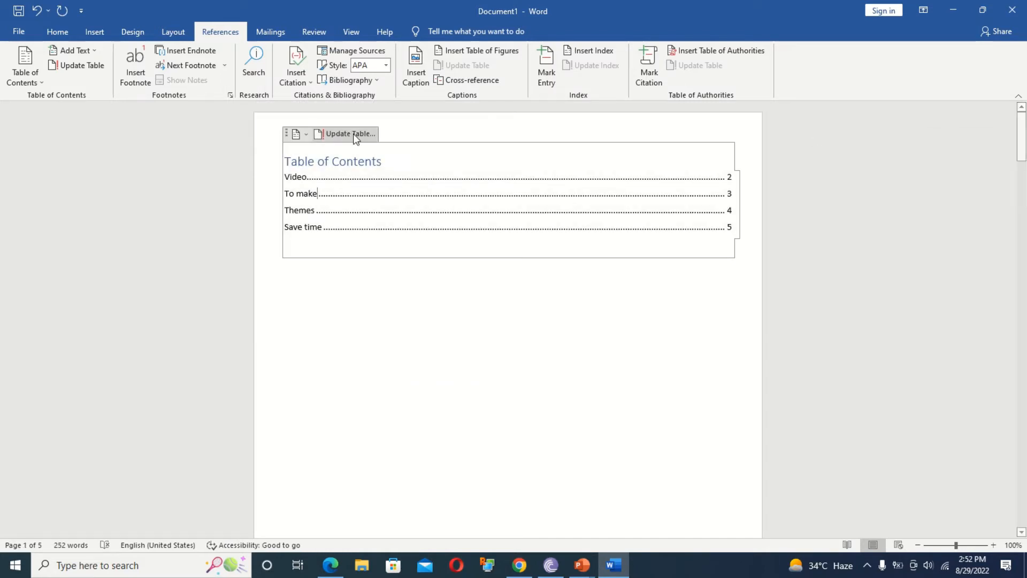
left_click(79, 69)
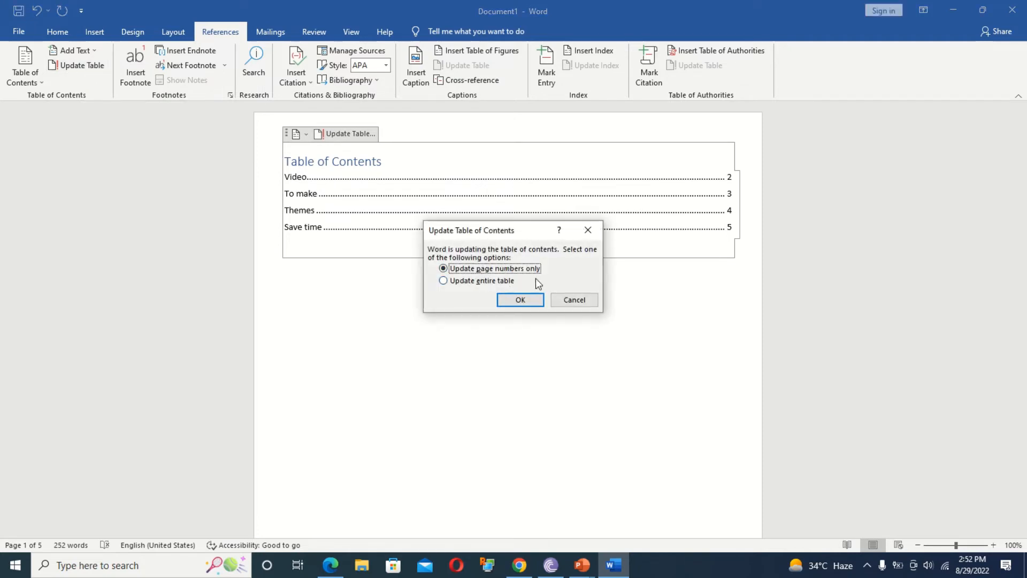
left_click(478, 282)
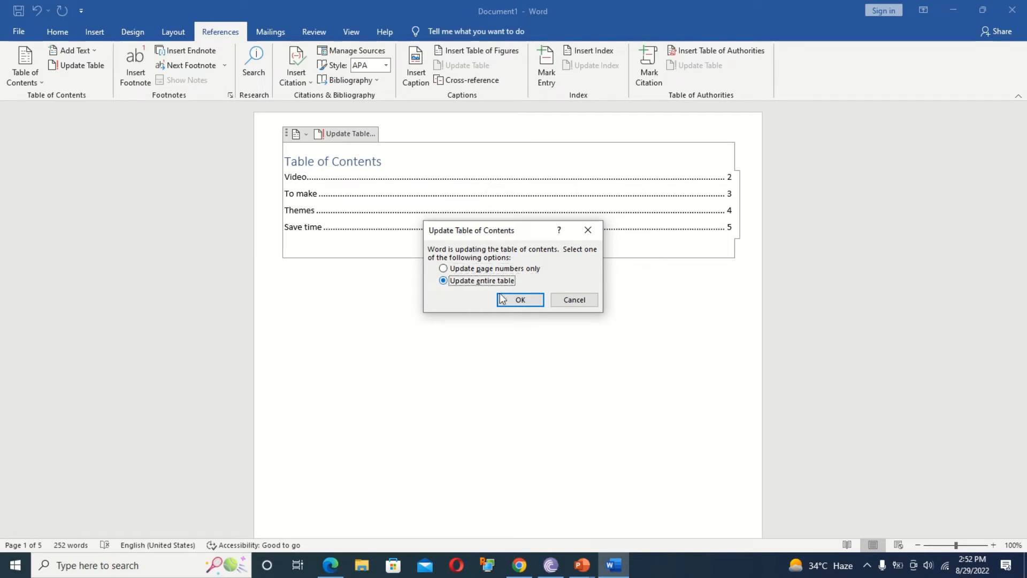
left_click(529, 299)
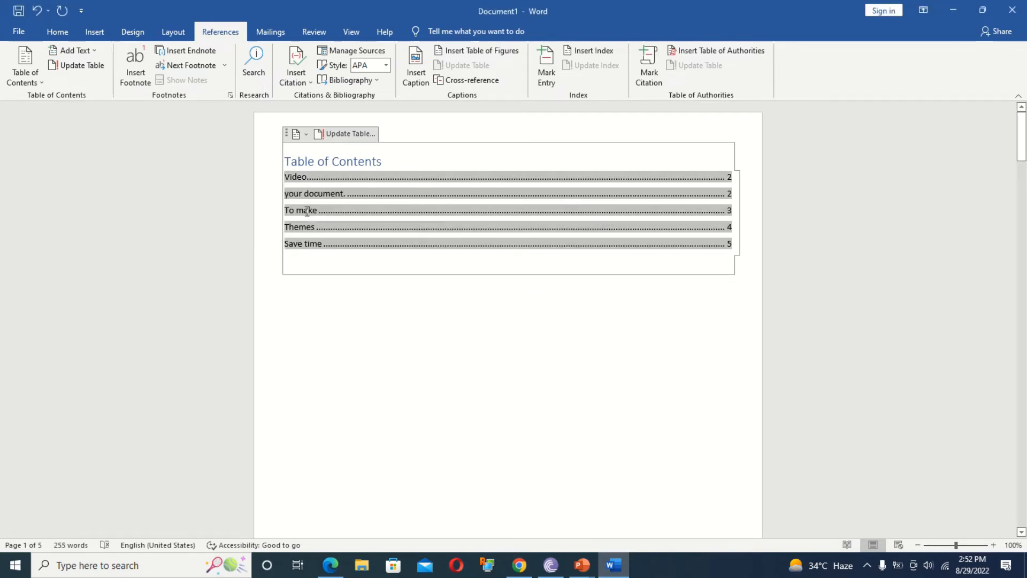
left_click_drag(284, 193, 337, 193)
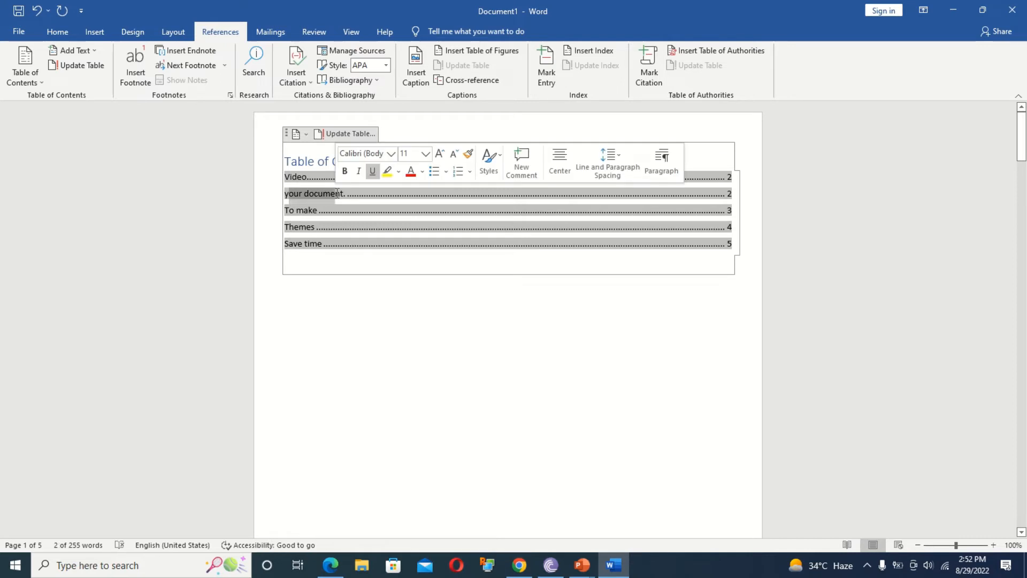
Insert a footnote below the contents with the text 'en'.
left_click(405, 346)
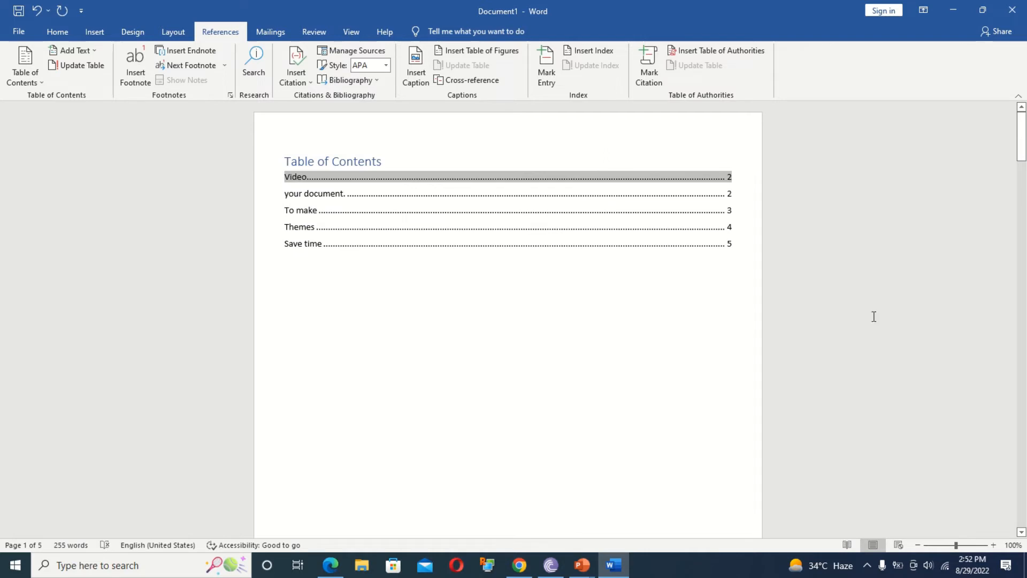
left_click_drag(1022, 137, 1024, 217)
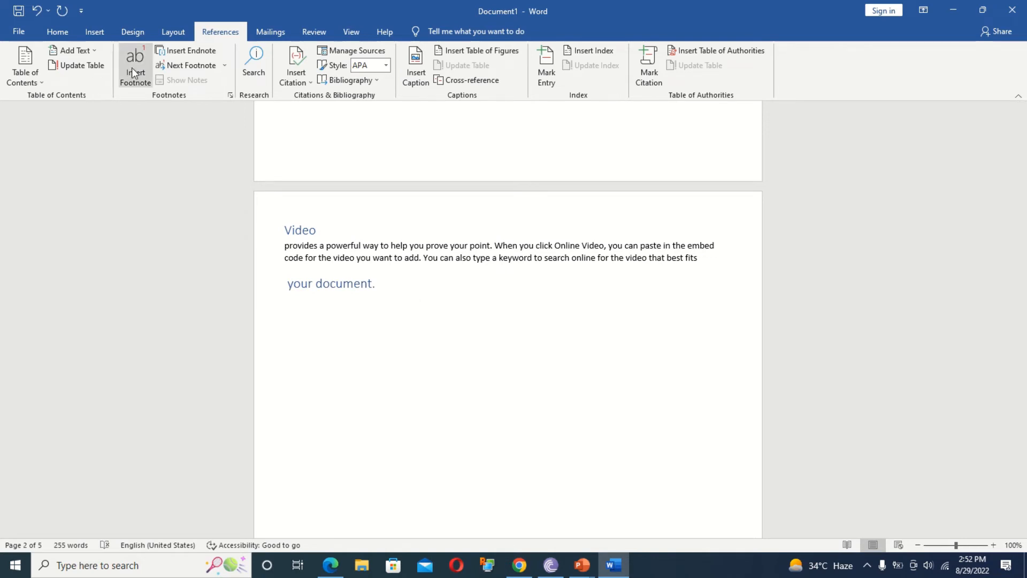
left_click(131, 67)
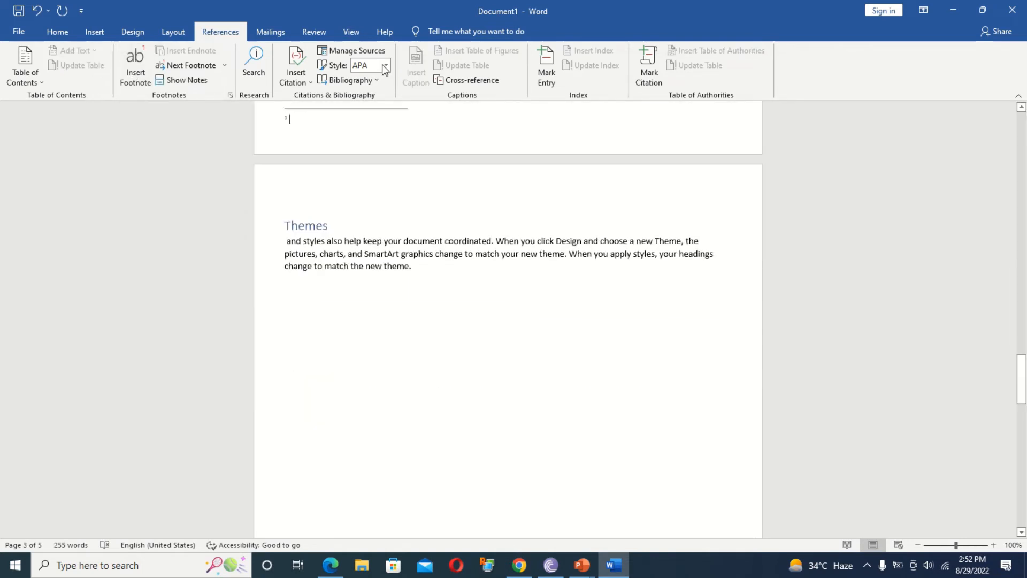
left_click_drag(1024, 381, 1024, 357)
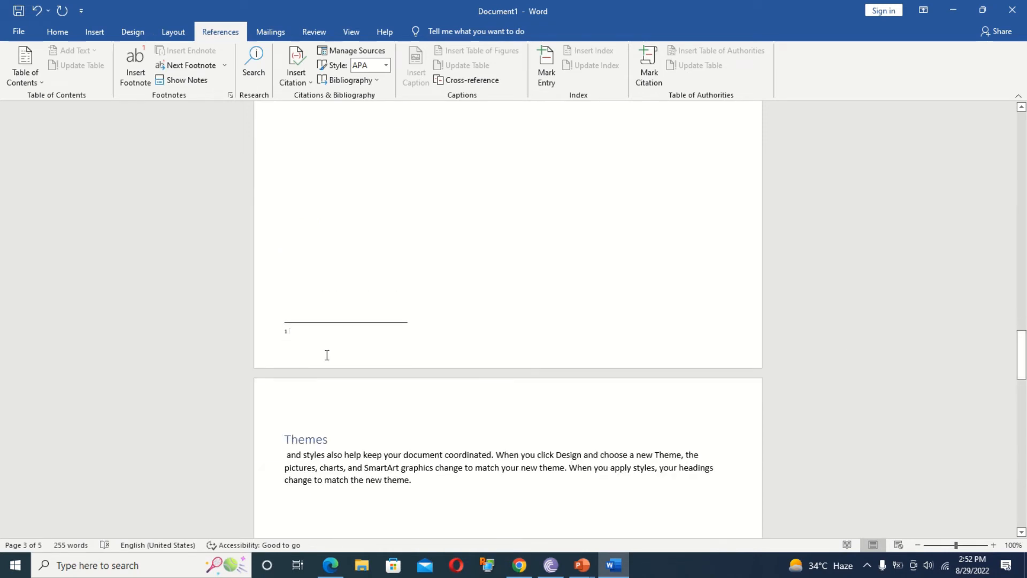
type("end")
left_click(532, 266)
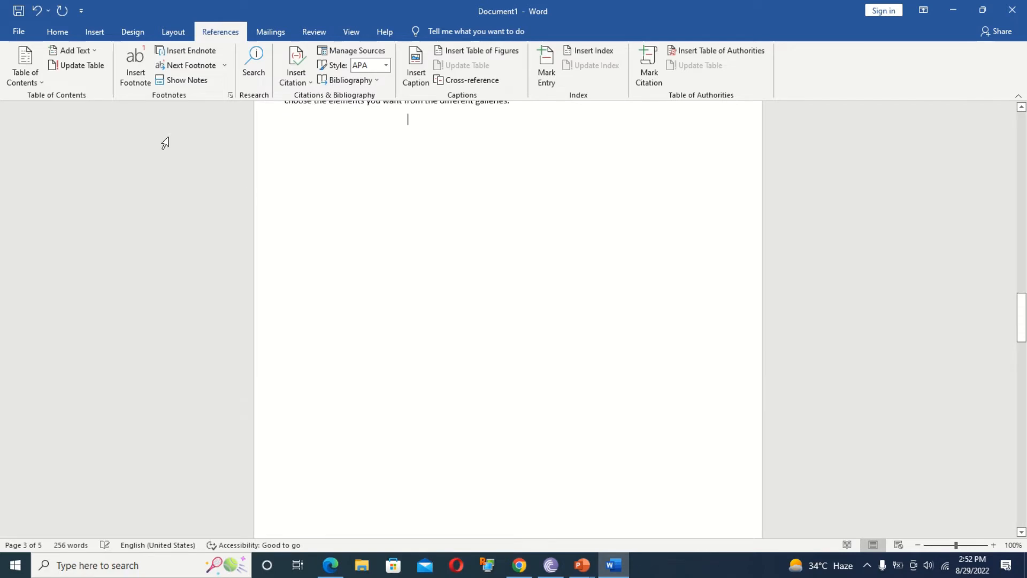
Add an endnote reading 'end' after the To make paragraph.
left_click(183, 51)
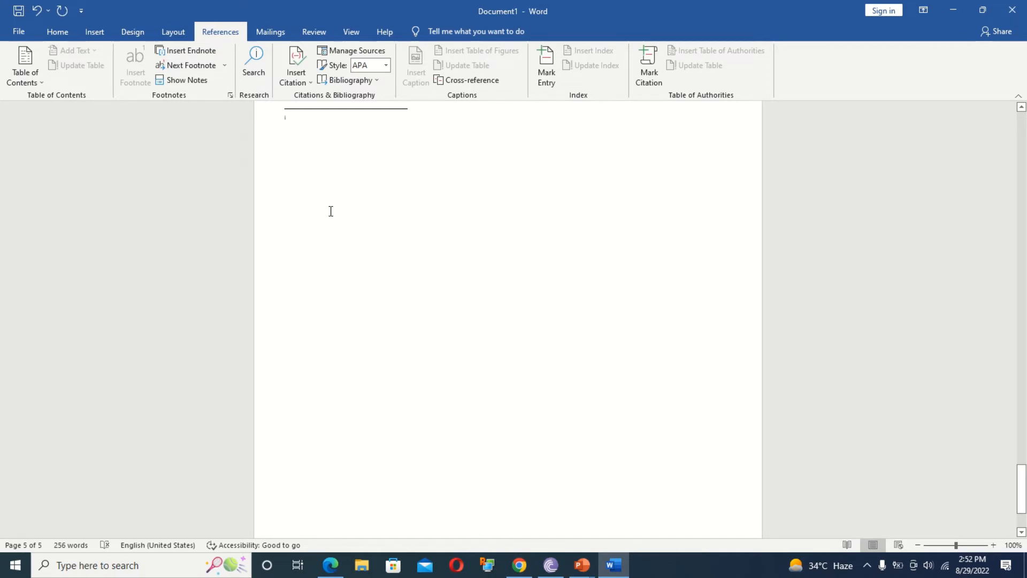
type("end")
left_click_drag(1022, 489, 1022, 401)
Return to the body text and jump to the next footnote.
left_click(479, 341)
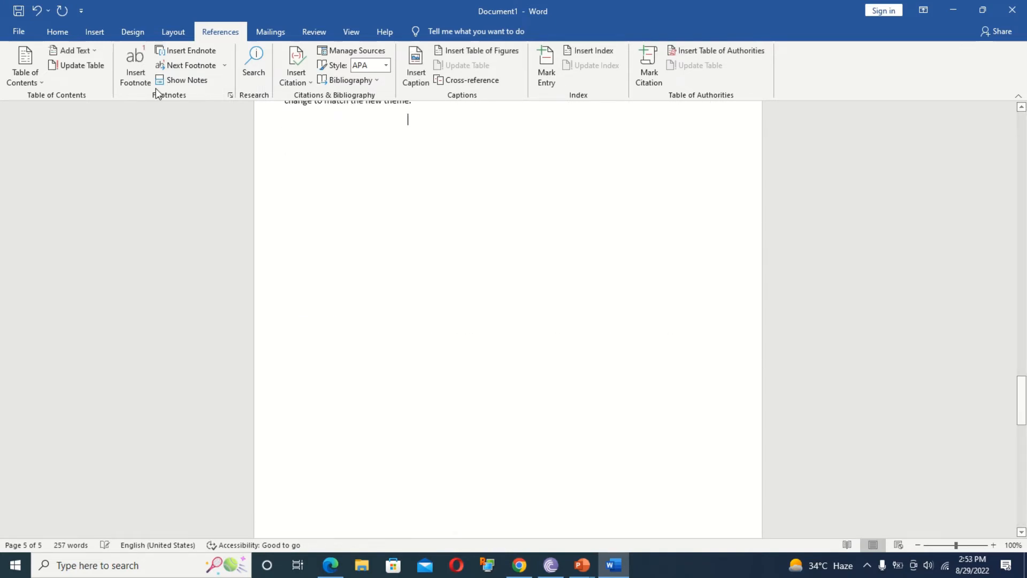
left_click(225, 65)
left_click(211, 79)
left_click_drag(1022, 401, 1022, 370)
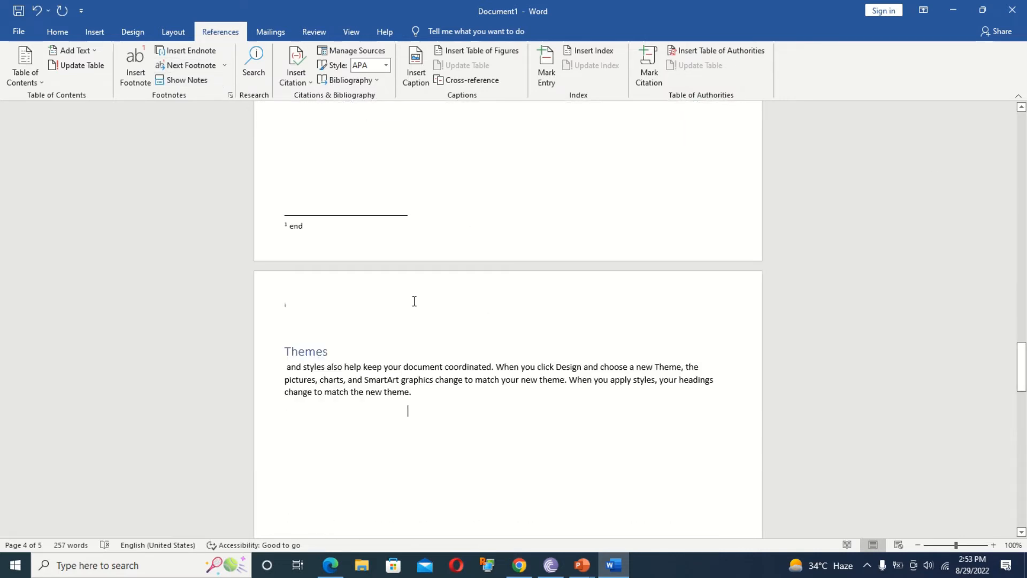
Step from the footnote text to the footnote's start, then to the next endnote.
left_click(344, 231)
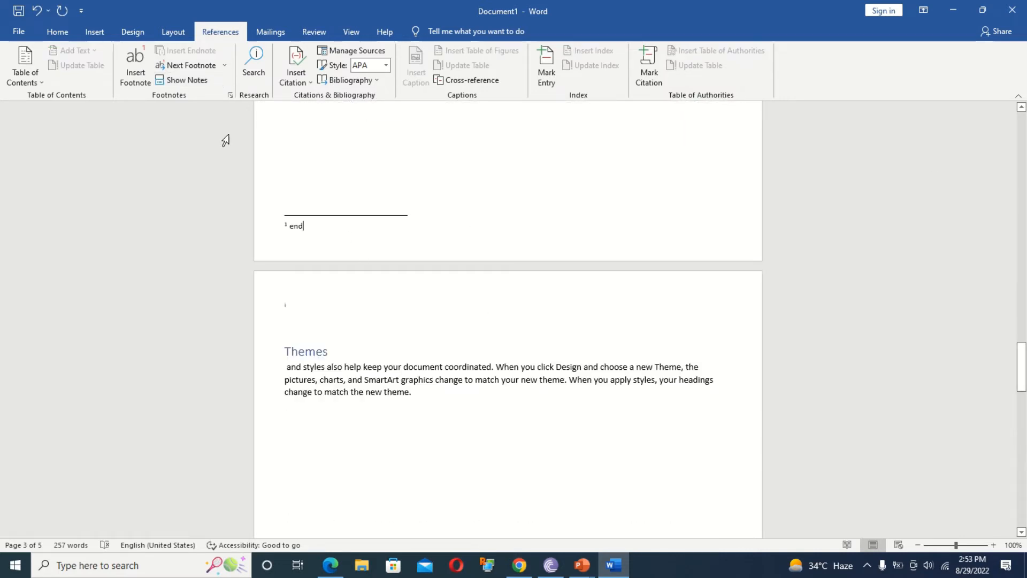
left_click(225, 65)
left_click(221, 81)
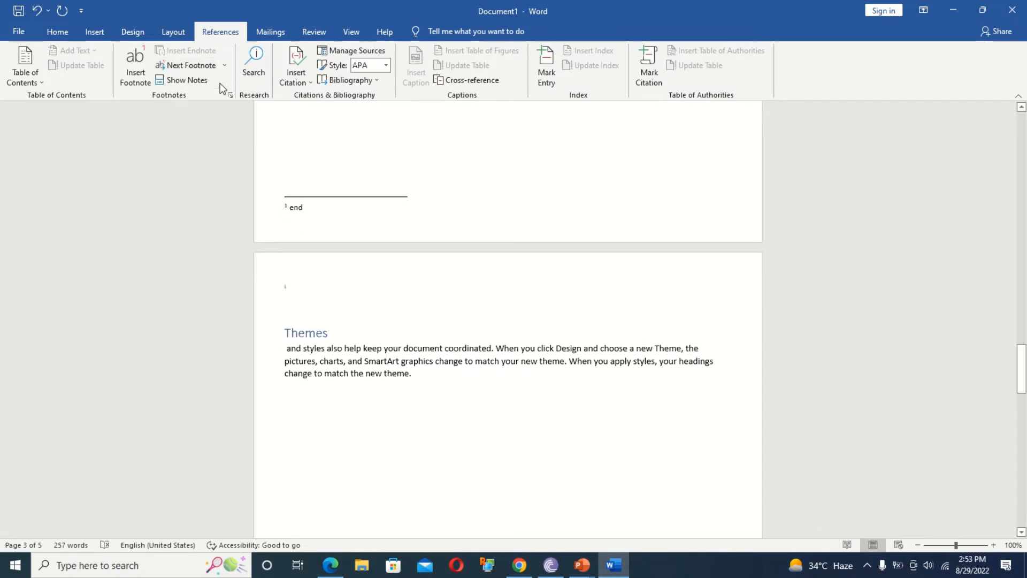
left_click(224, 64)
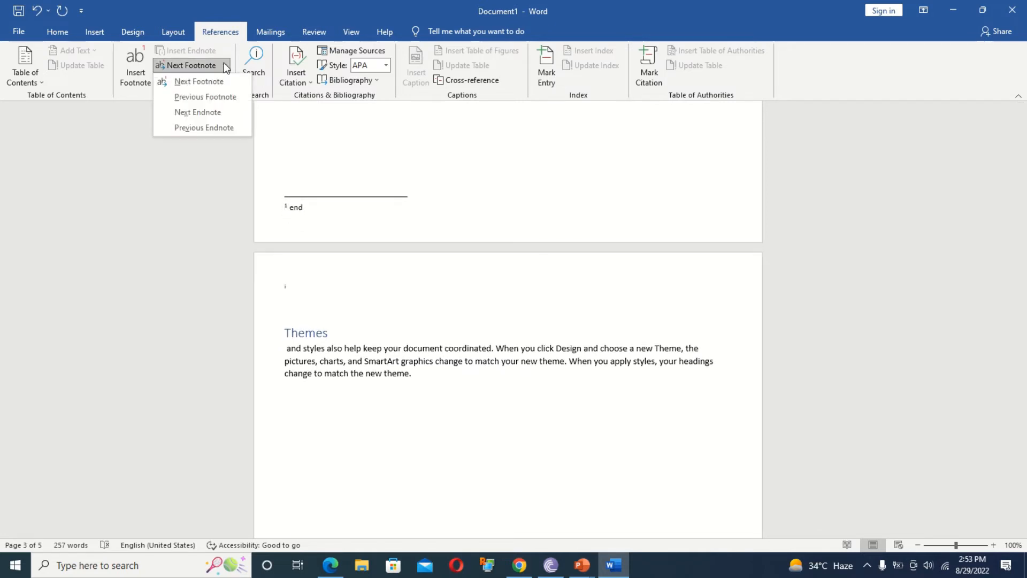
left_click(203, 112)
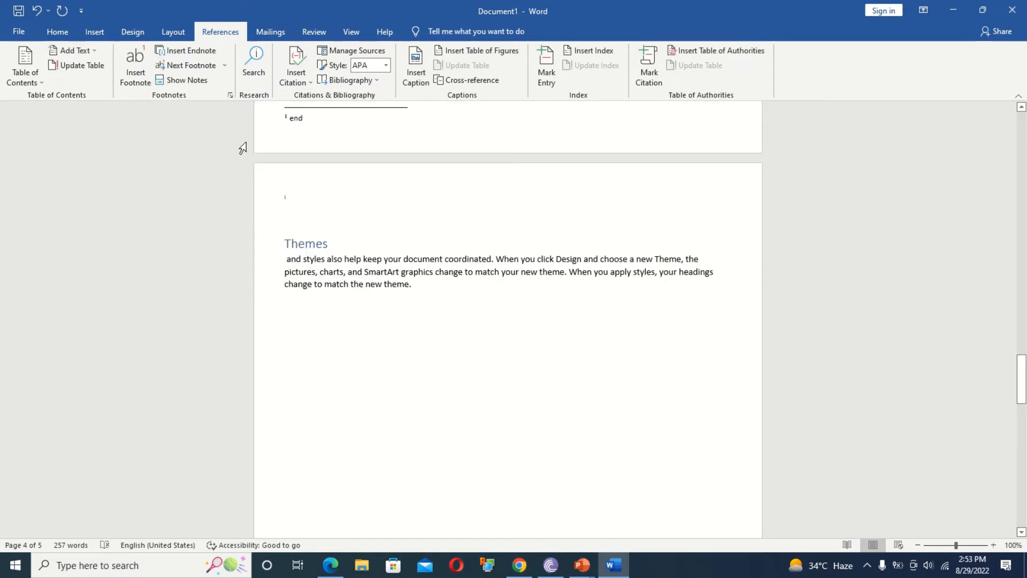
Show the notes, go back to the footnote reference, and open the Search pane.
left_click(197, 80)
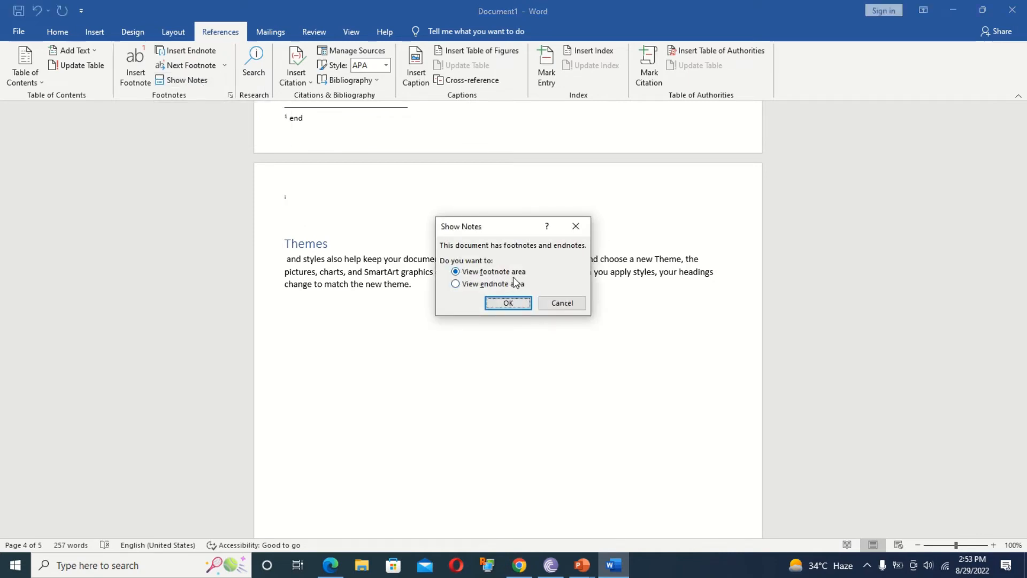
left_click(505, 304)
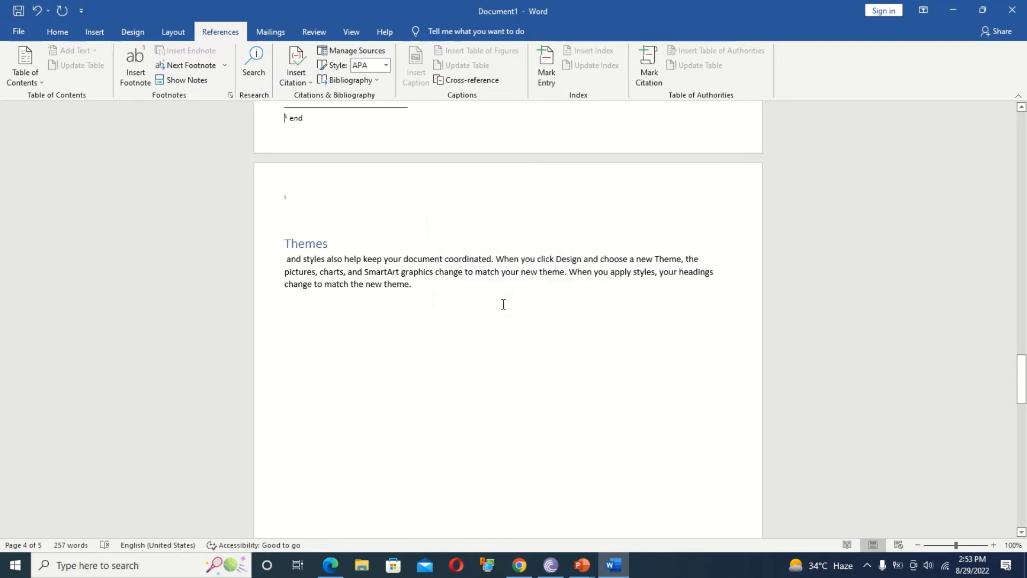
left_click(187, 85)
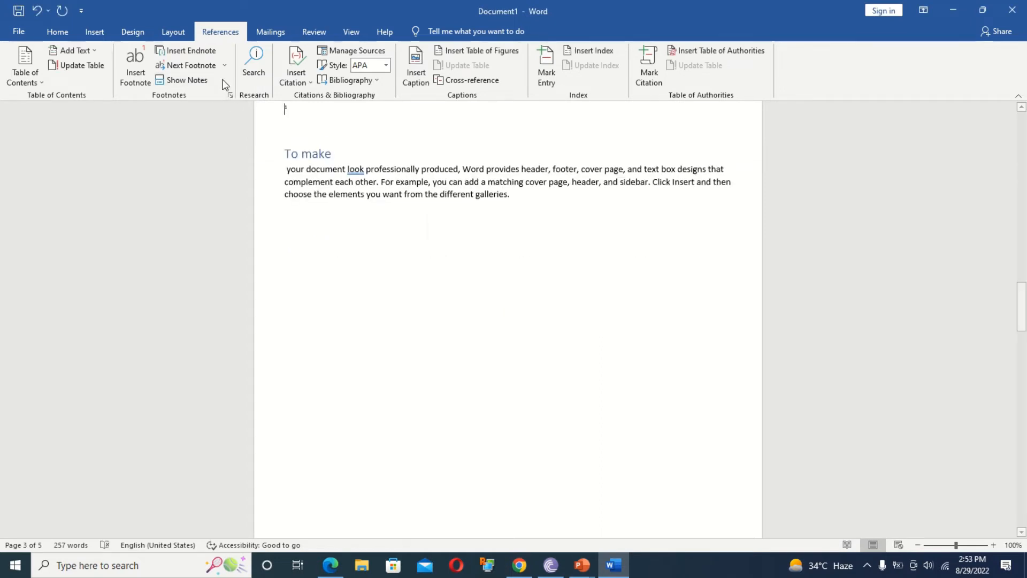
left_click(250, 70)
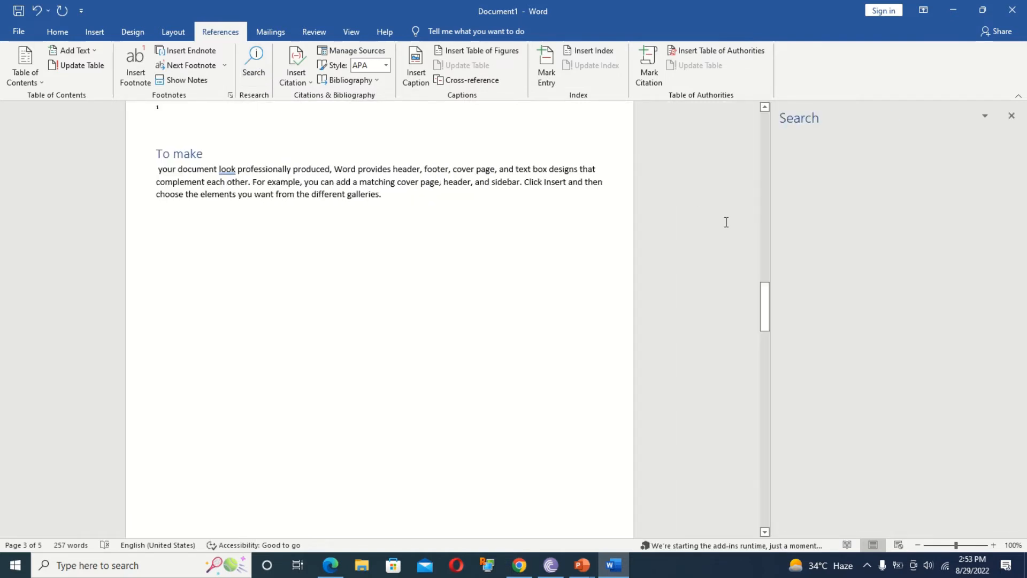
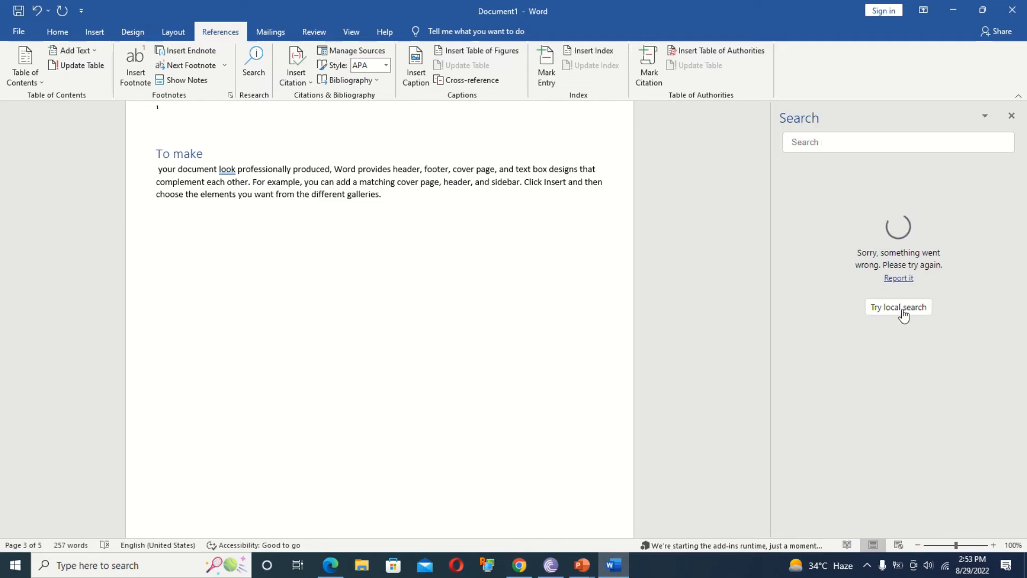
Search for 'computer' and the selected word 'document', then close the Search pane.
left_click(829, 146)
type("computer")
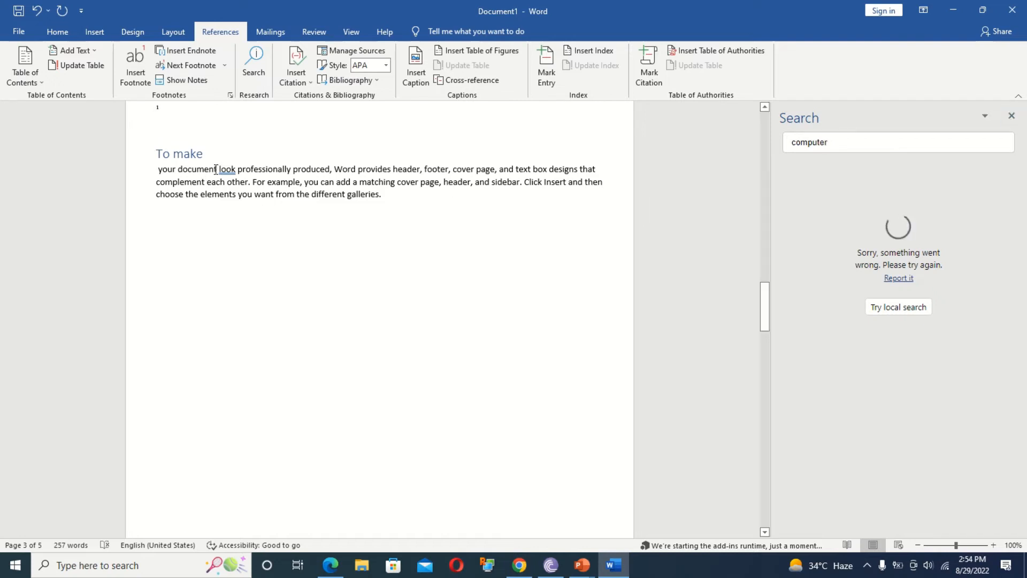
left_click_drag(217, 169, 178, 170)
left_click(259, 65)
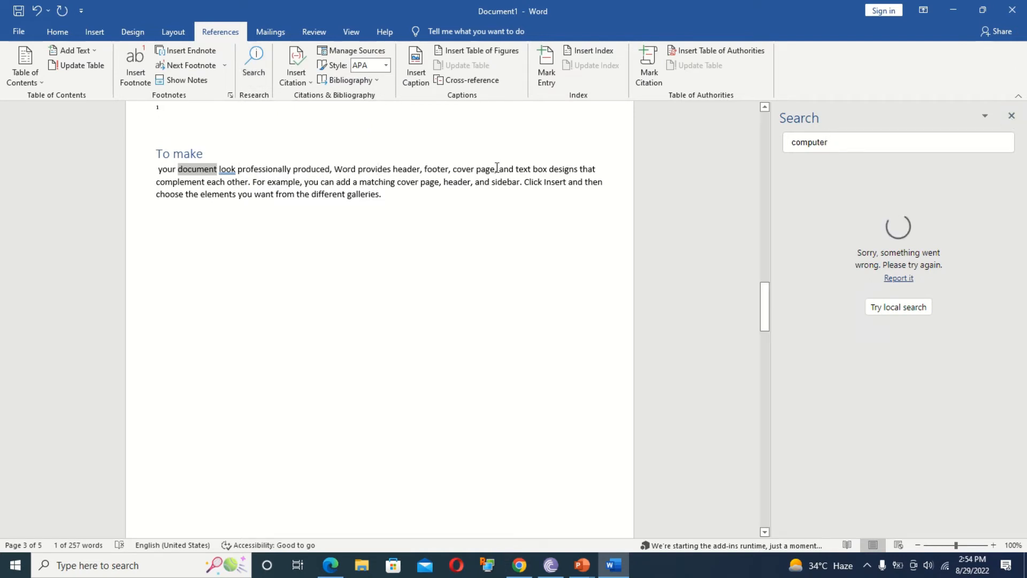
left_click(1011, 118)
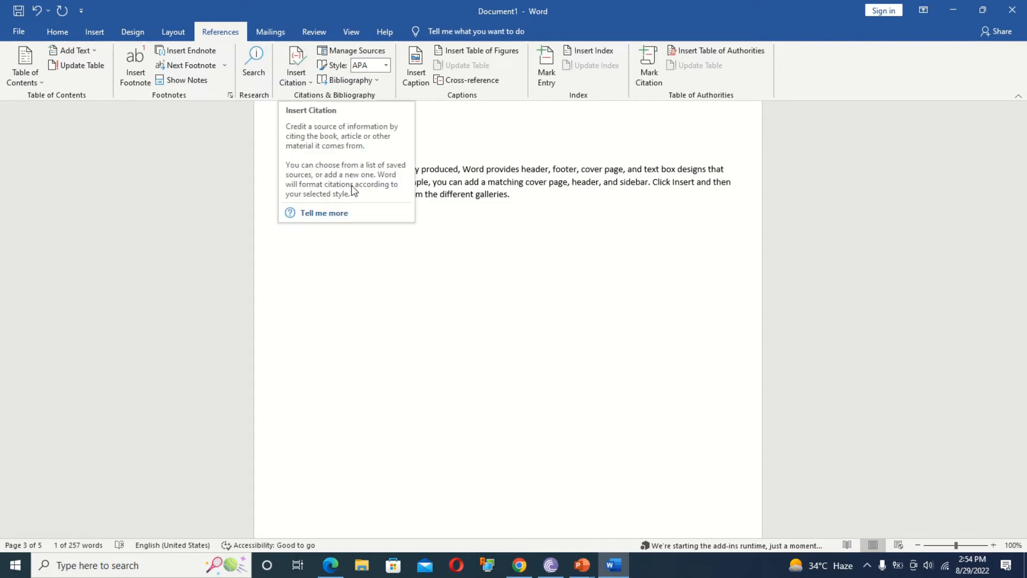
On a new line, cite a new book source: awesome, Microsoft word, 2022, Bareilly, awesomeclub.
left_click(605, 249)
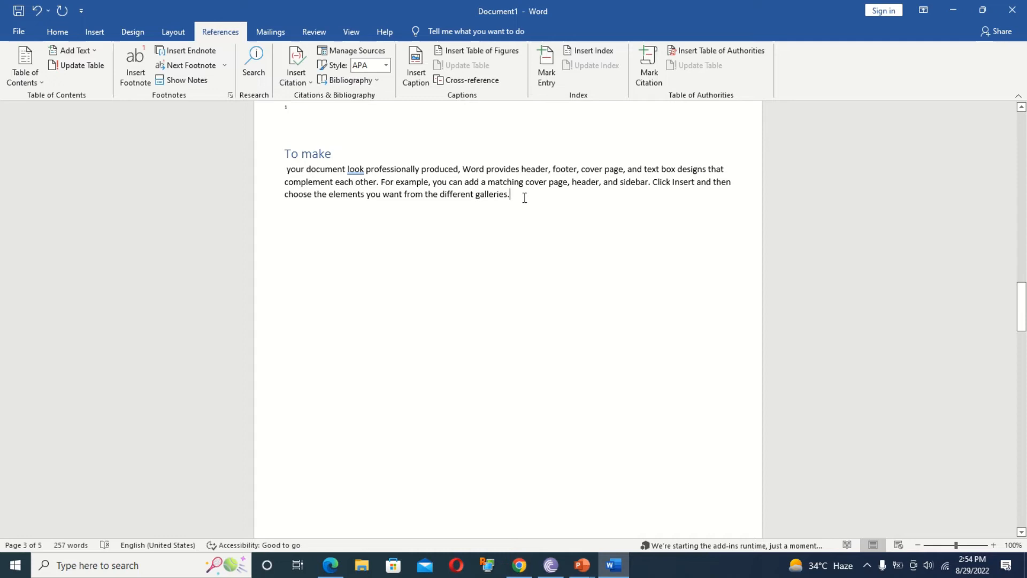
key("Return")
key("Return")
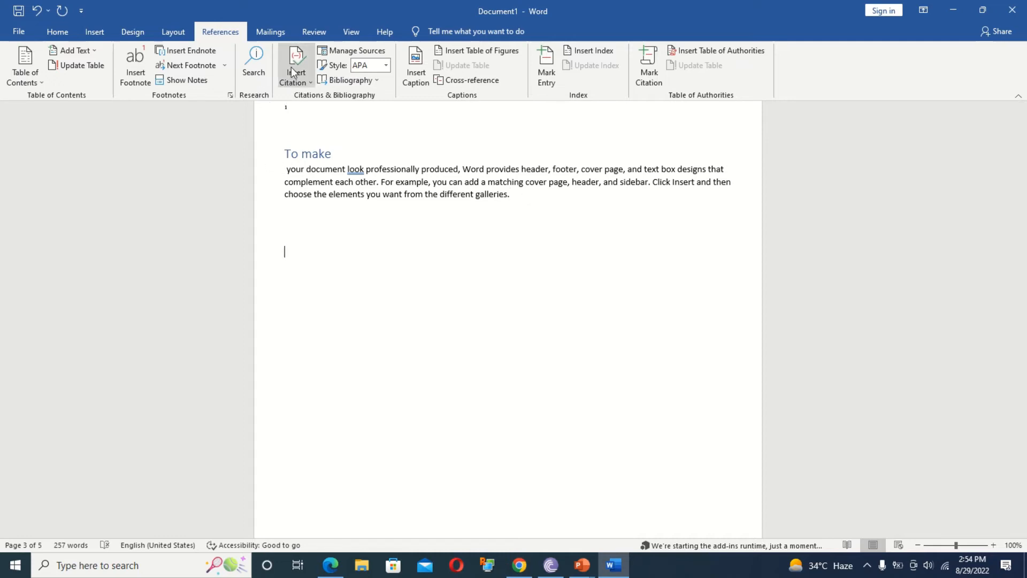
left_click(303, 81)
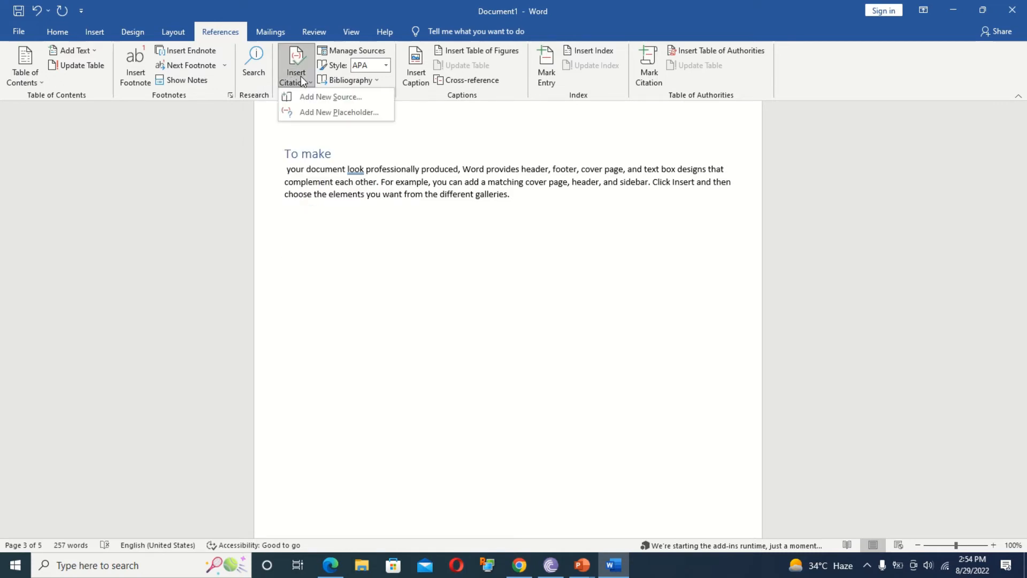
left_click(338, 97)
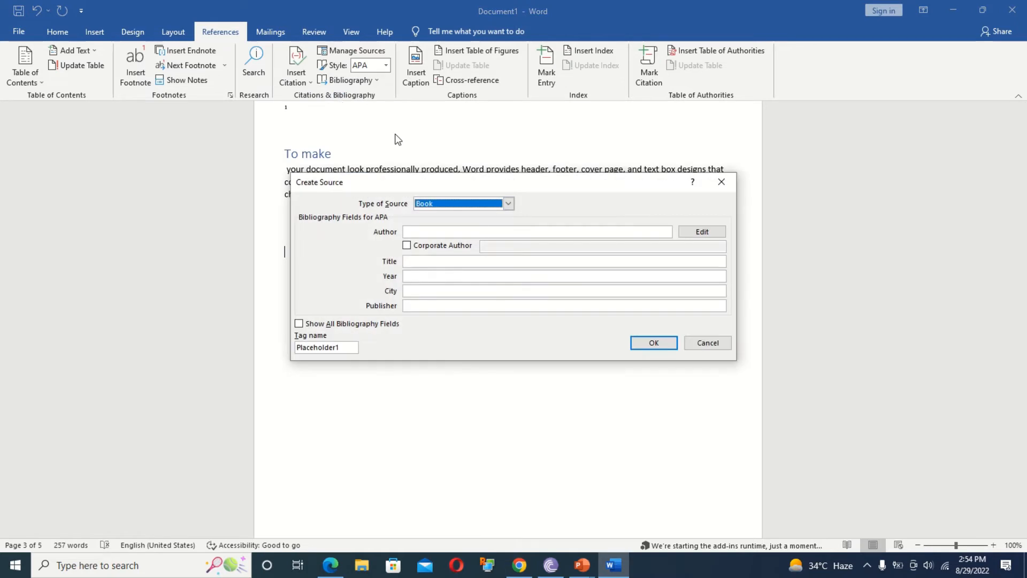
left_click(441, 231)
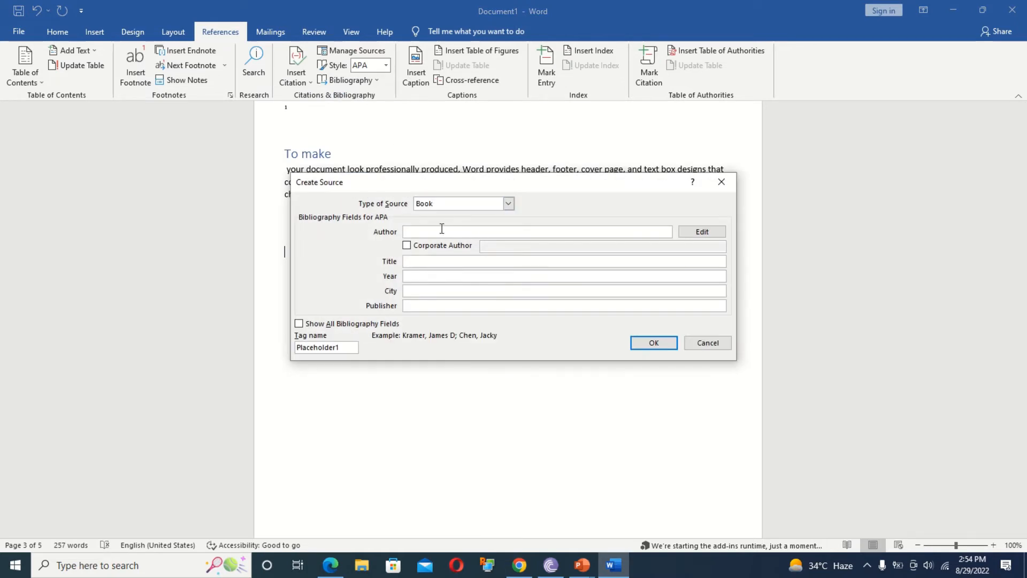
type("awesome")
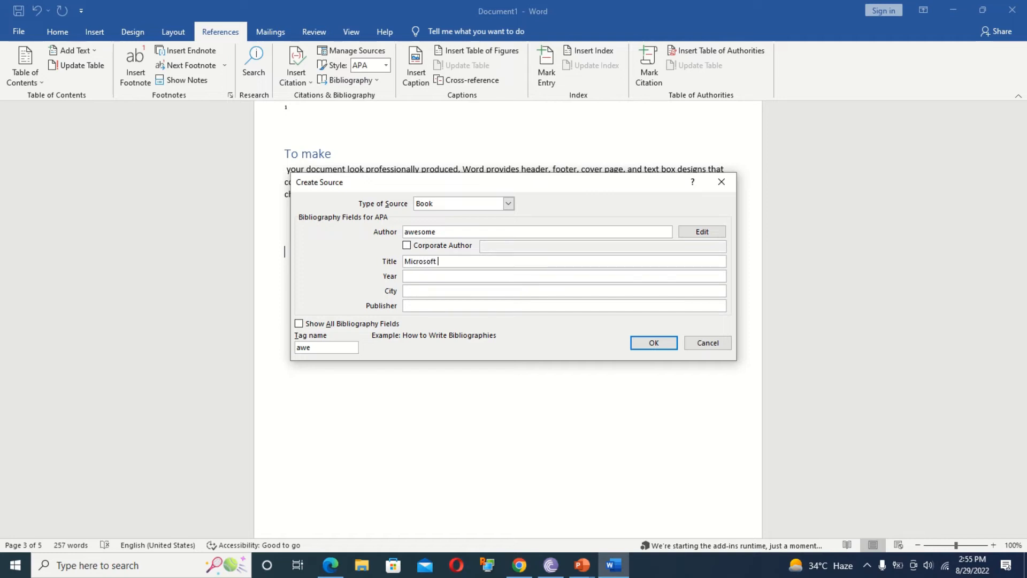
left_click(405, 276)
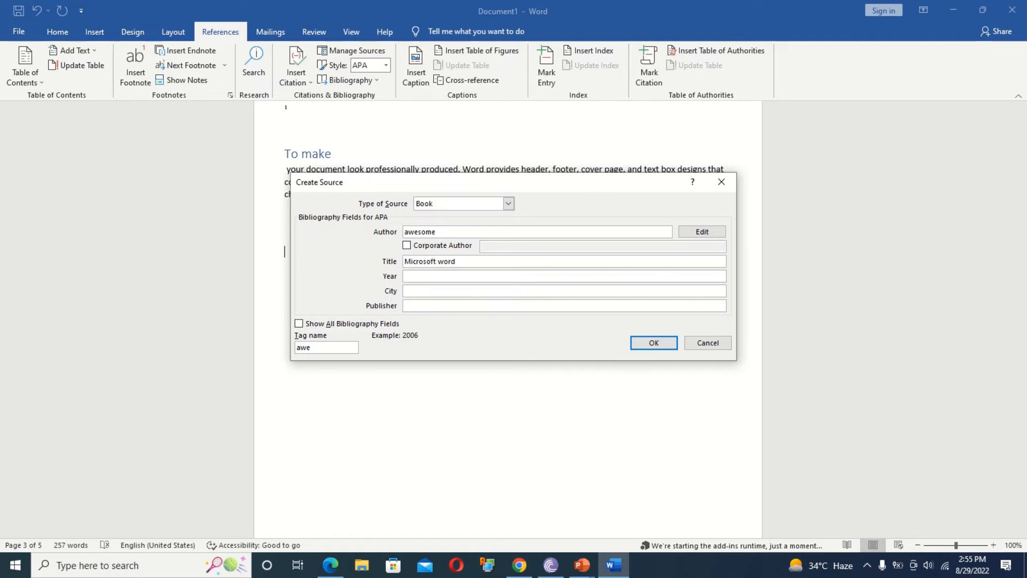
left_click(405, 291)
type("Bareilly")
key("Tab")
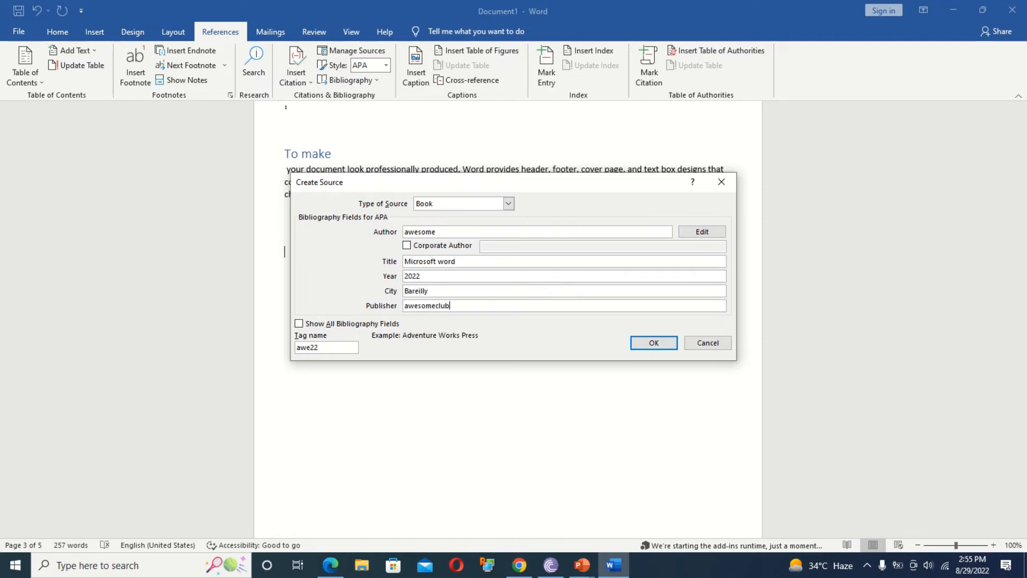
left_click(651, 342)
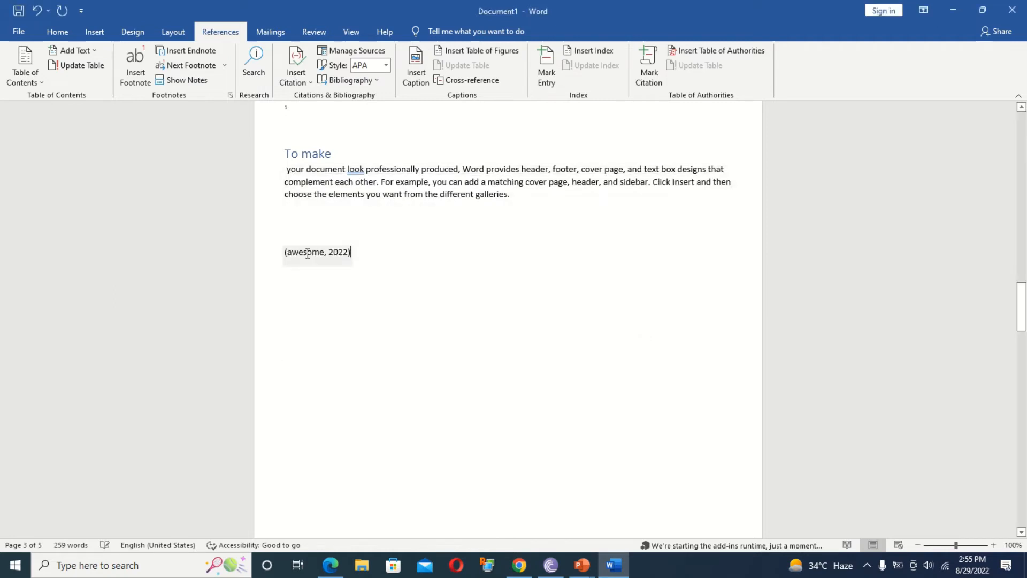
Insert the built-in Bibliography below the citation, listing the awesome 2022 Microsoft word source.
left_click_drag(371, 257, 263, 257)
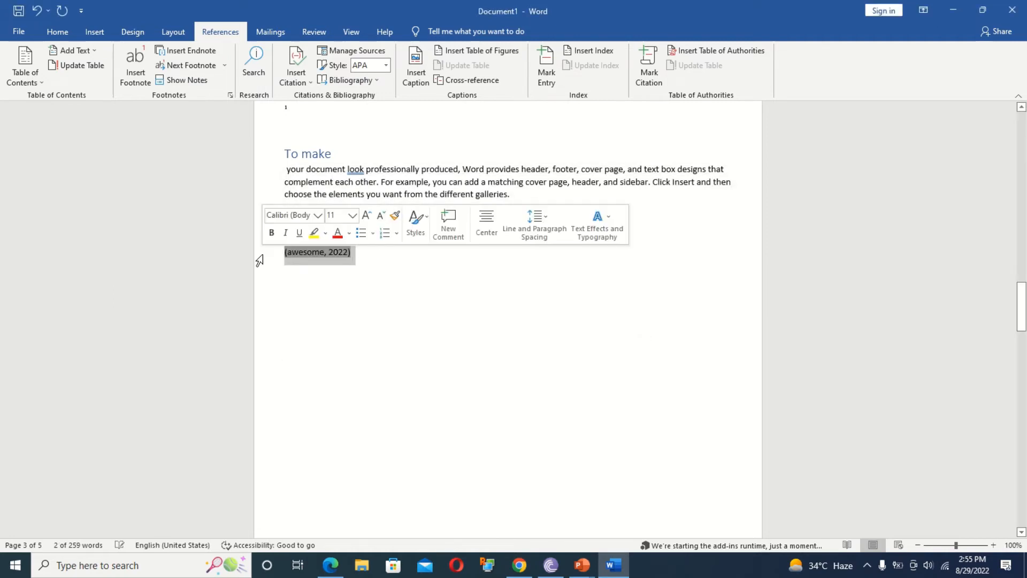
left_click(422, 335)
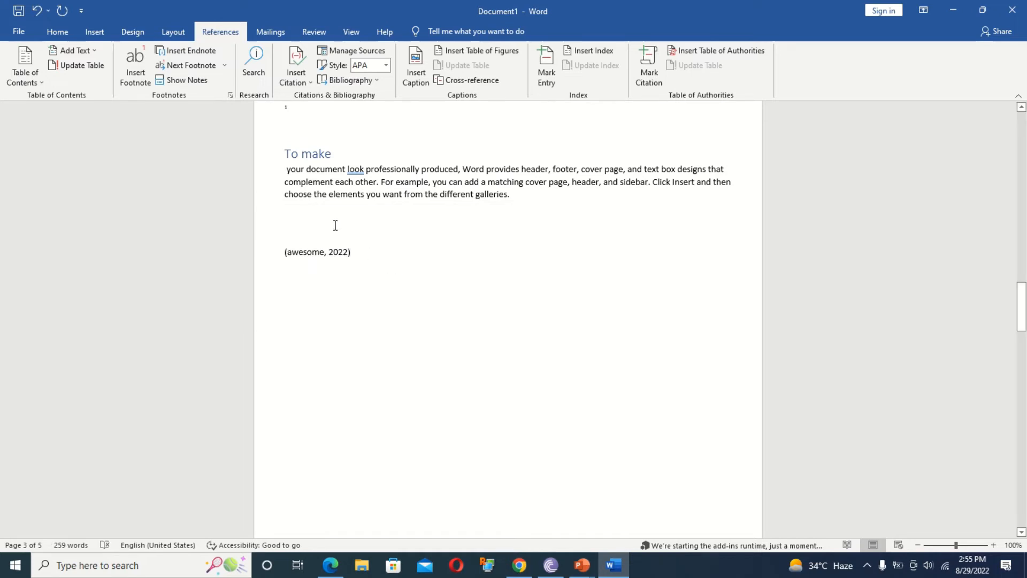
left_click(355, 80)
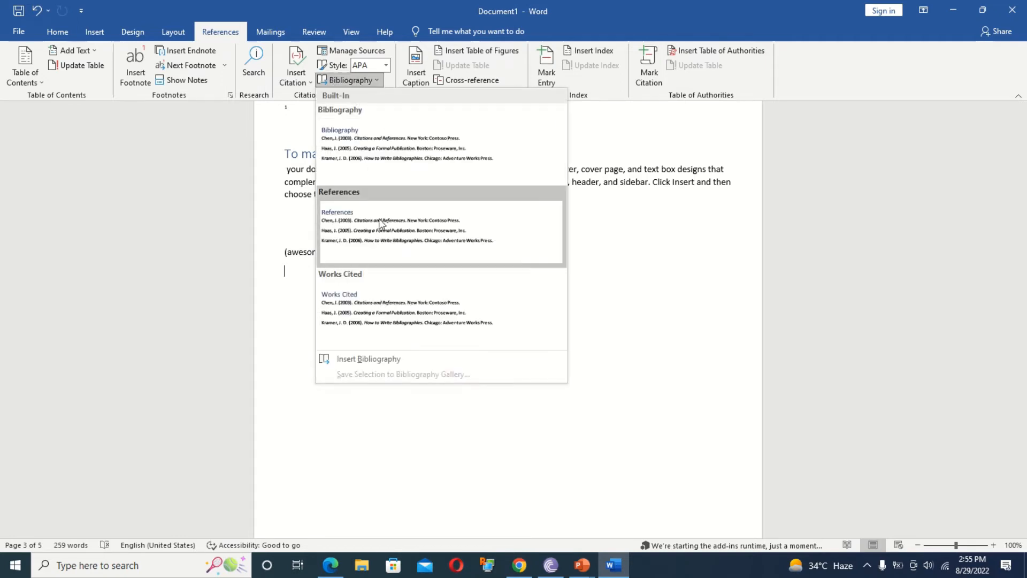
left_click(378, 160)
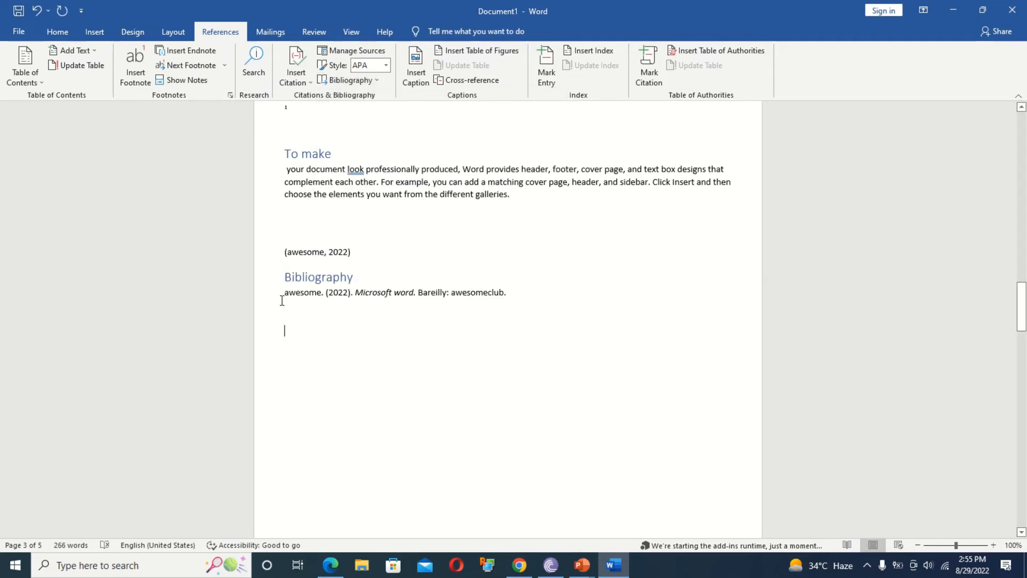
left_click_drag(282, 293, 494, 314)
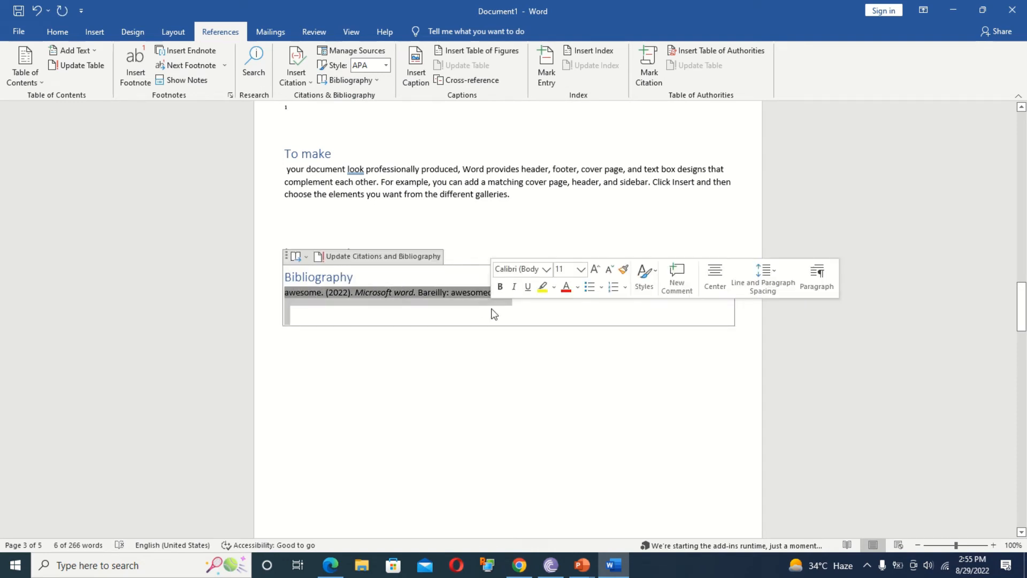
left_click(433, 357)
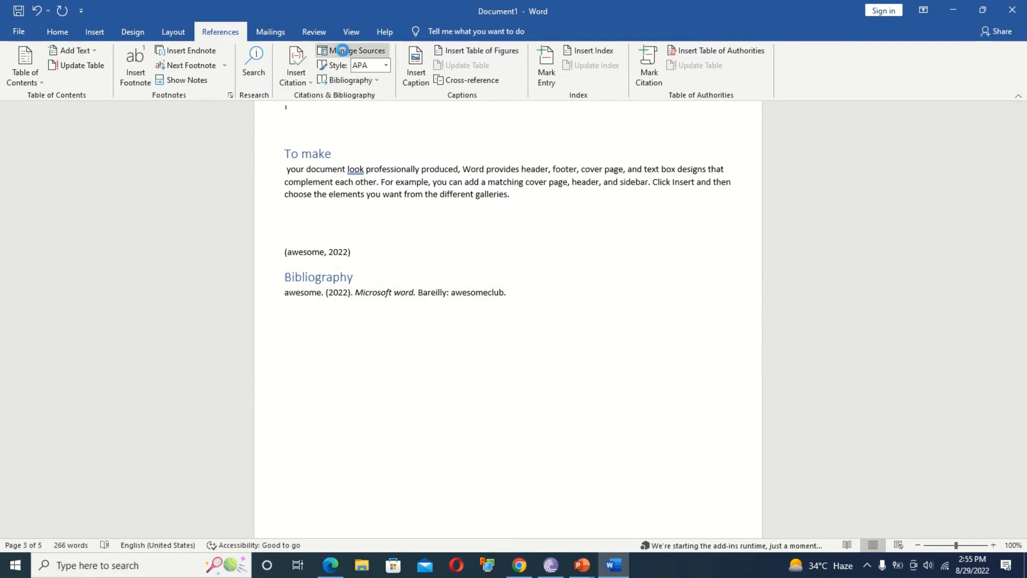
Change the citation style from ISO 690 Numerical to IEEE, then select the whole document.
left_click(343, 52)
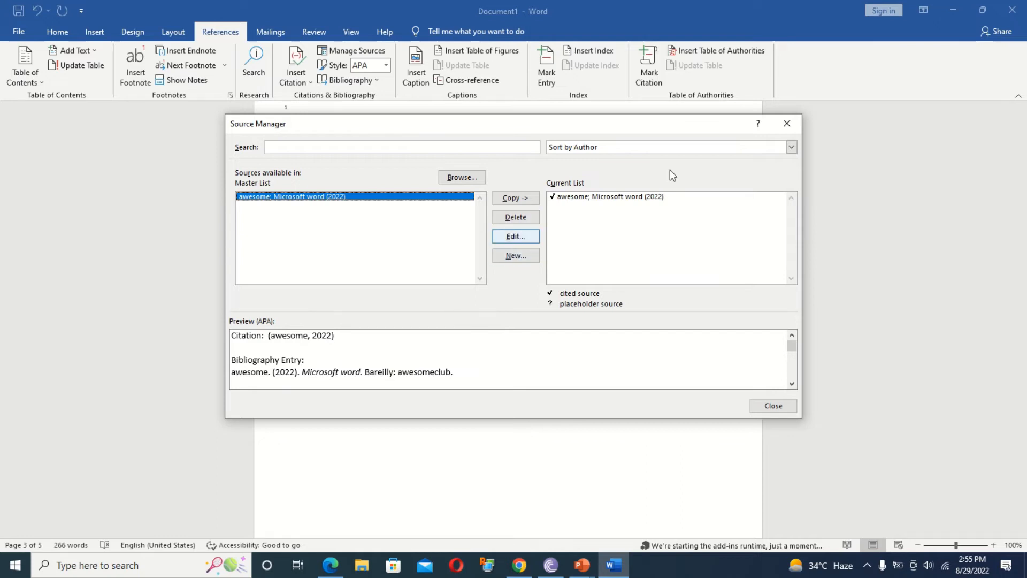
left_click(787, 124)
left_click(386, 65)
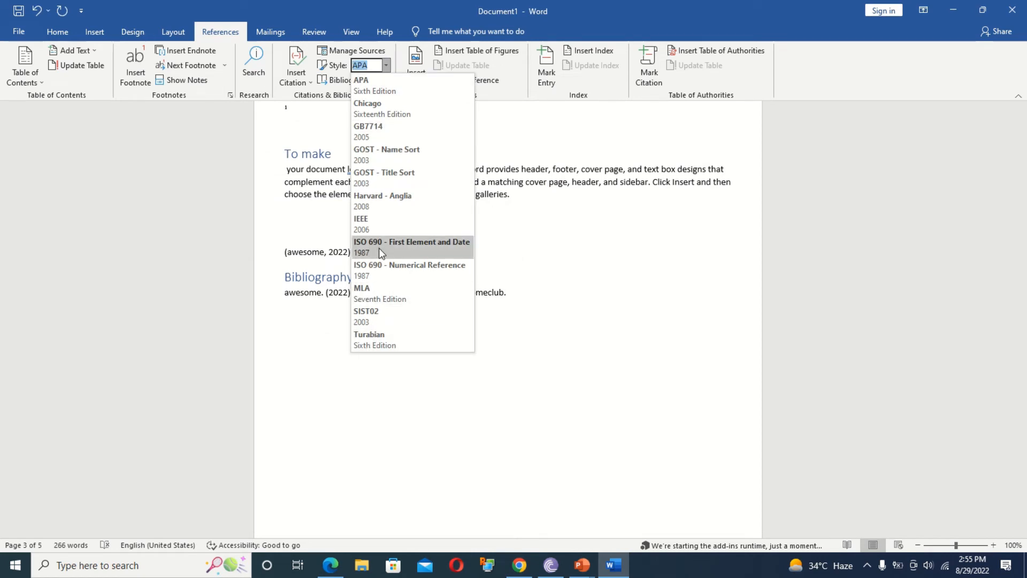
left_click(379, 267)
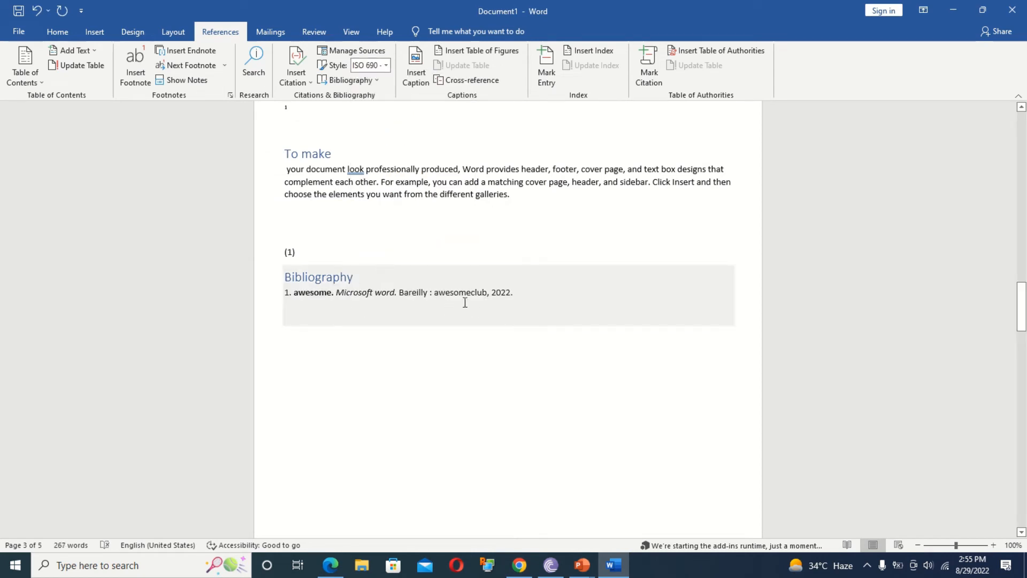
left_click(387, 65)
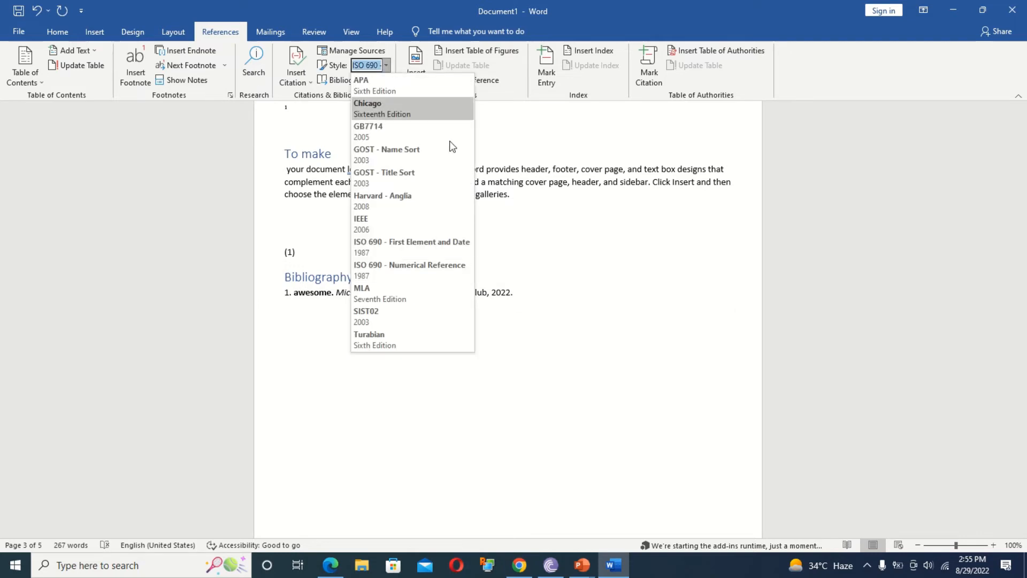
left_click(390, 227)
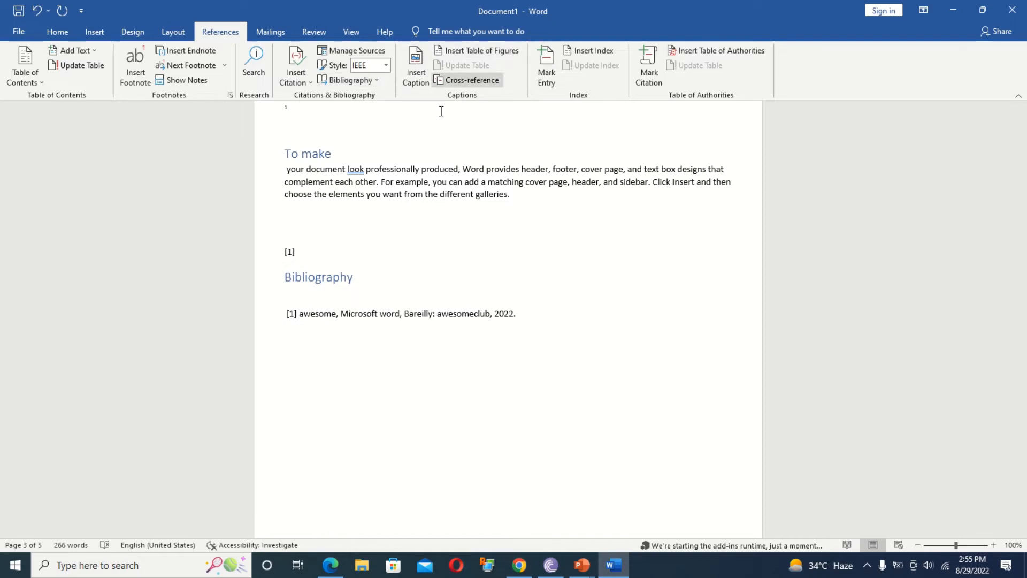
key("ctrl+a")
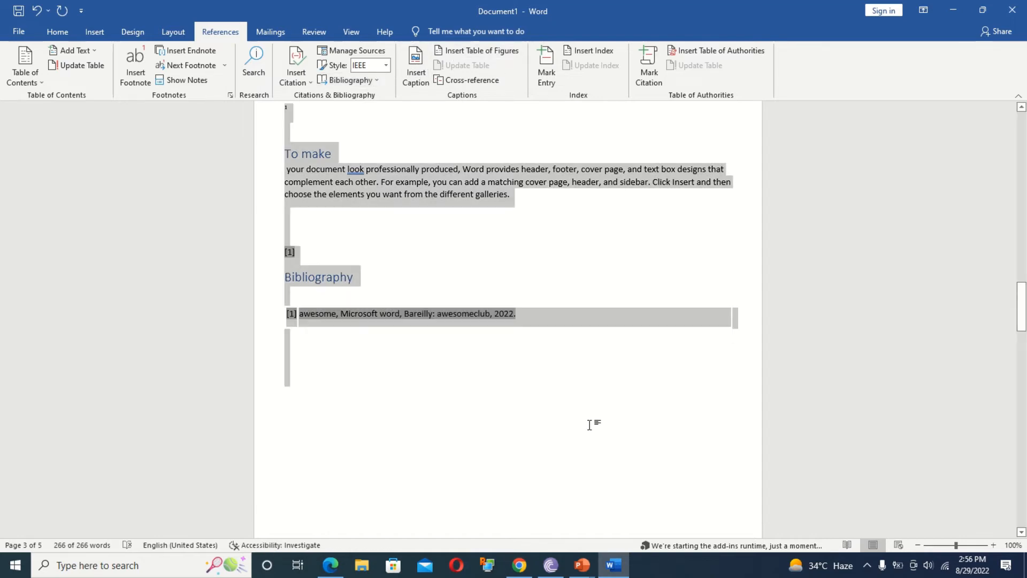
Clear the document and search Online Pictures for 'computer'.
key("Delete")
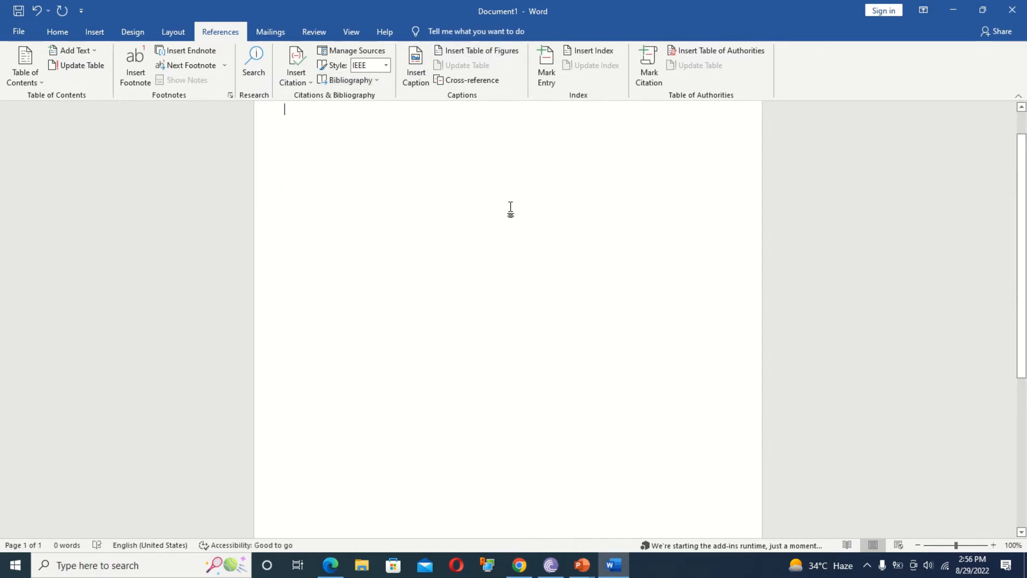
left_click(95, 33)
left_click(134, 77)
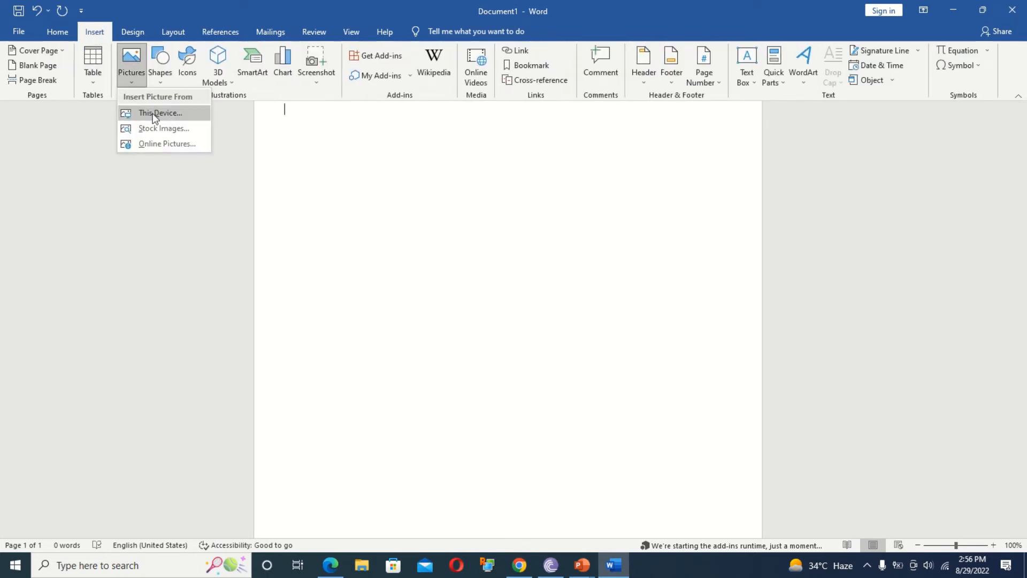
left_click(160, 141)
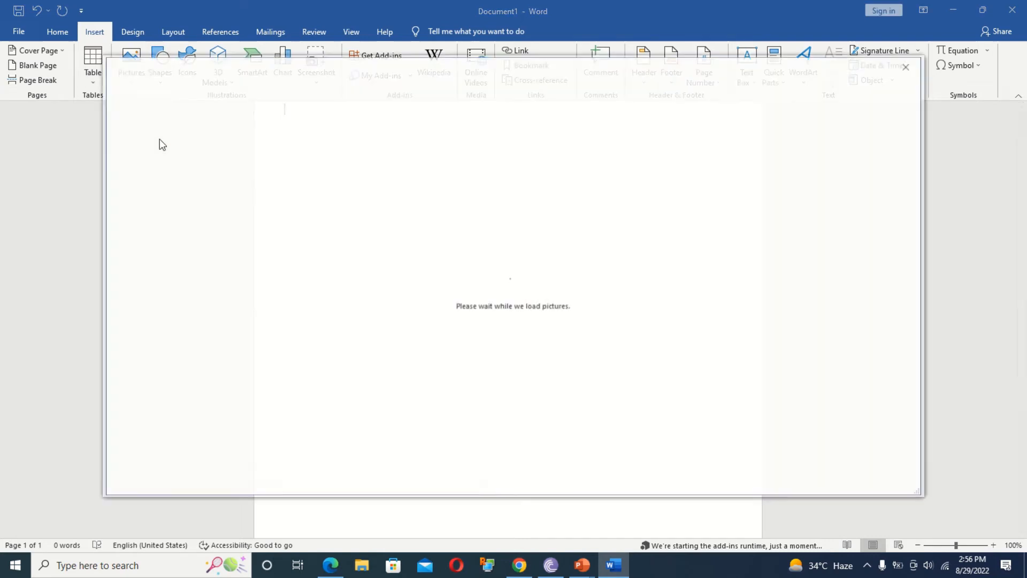
left_click(321, 112)
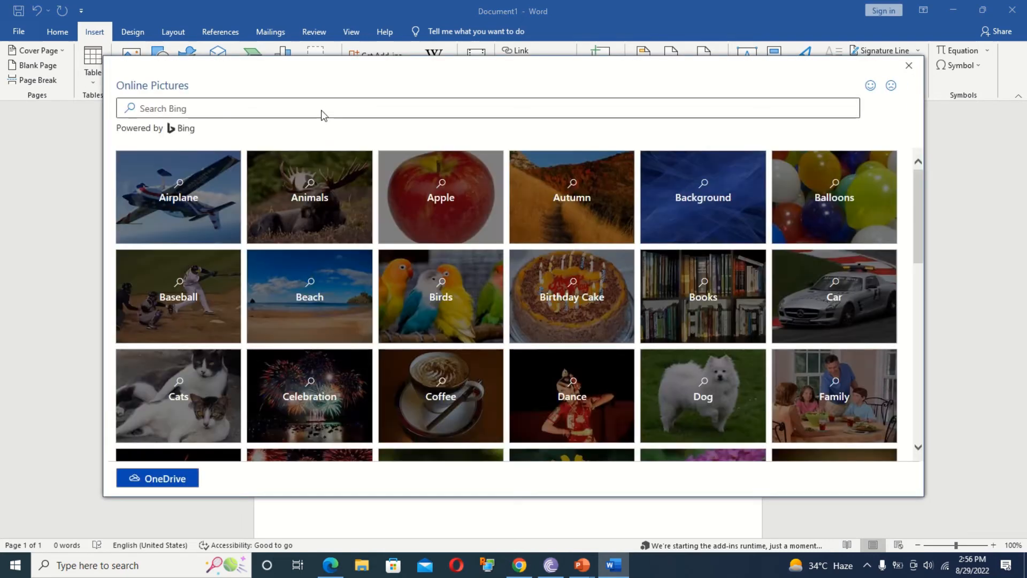
type("computer")
key("Return")
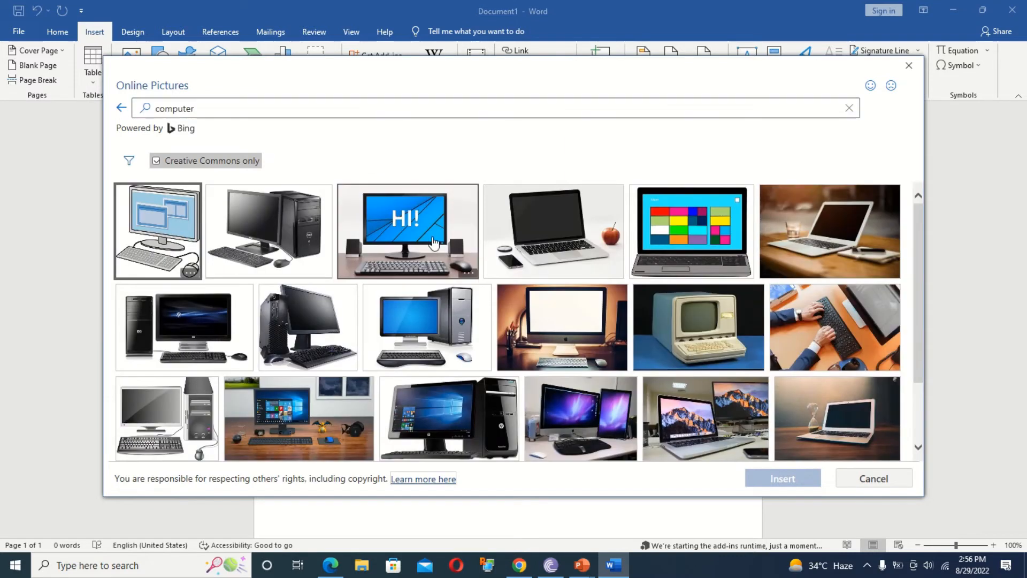
Insert three computer images, dismiss the import error, and delete both broken placeholders.
left_click(443, 350)
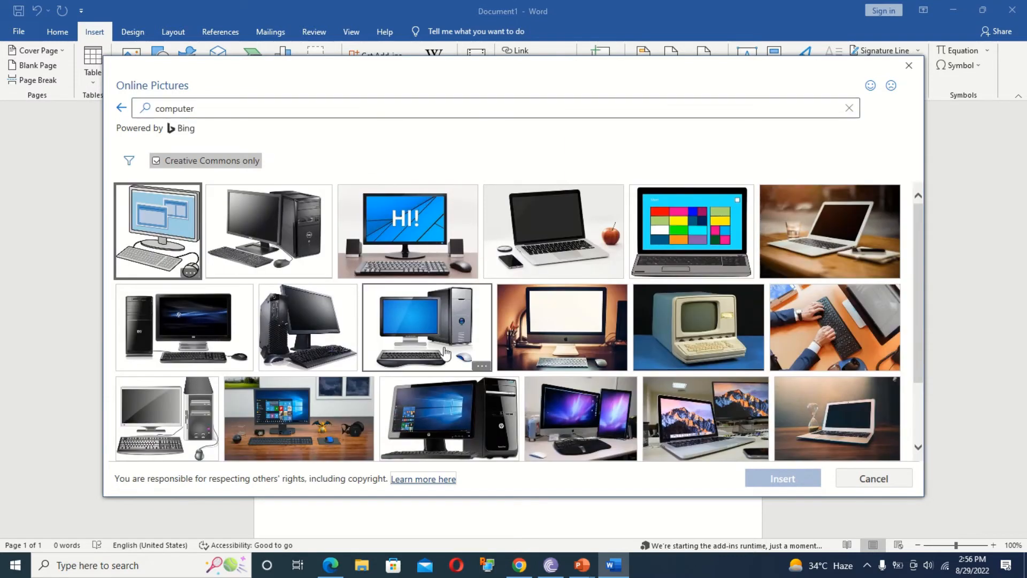
left_click(810, 333)
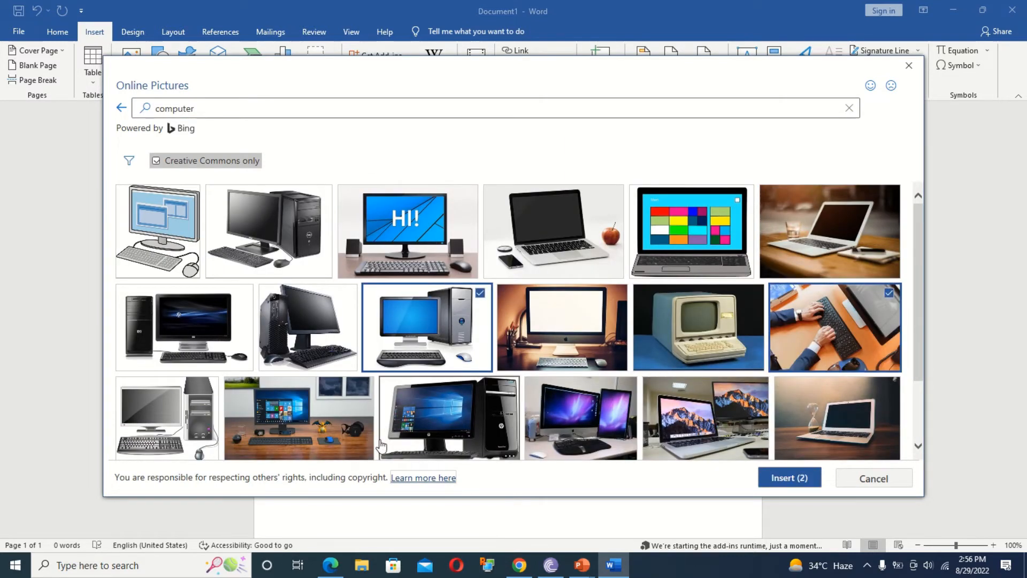
left_click(326, 428)
left_click(790, 478)
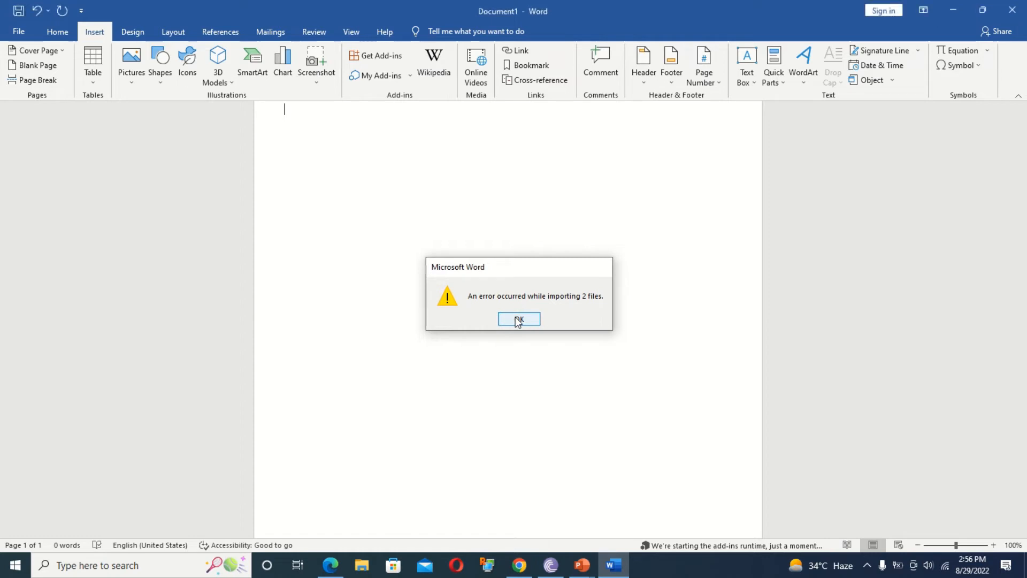
left_click(517, 319)
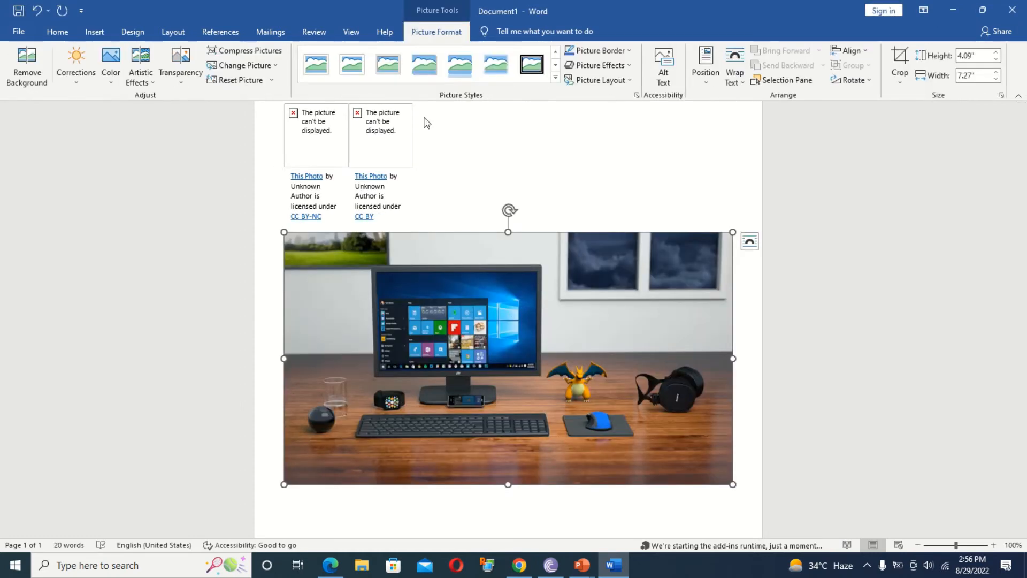
left_click(390, 143)
key("Delete")
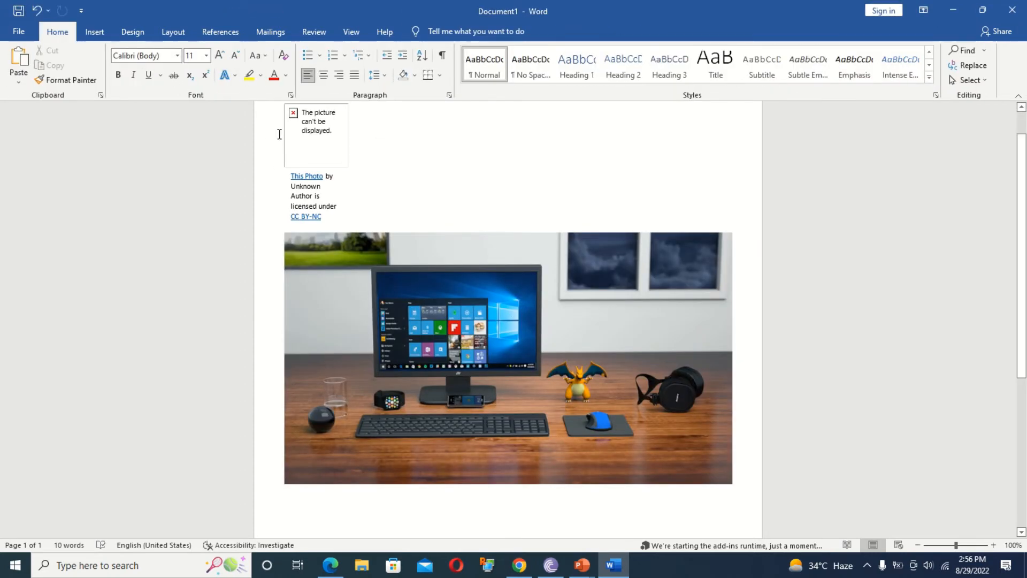
left_click(292, 137)
key("Delete")
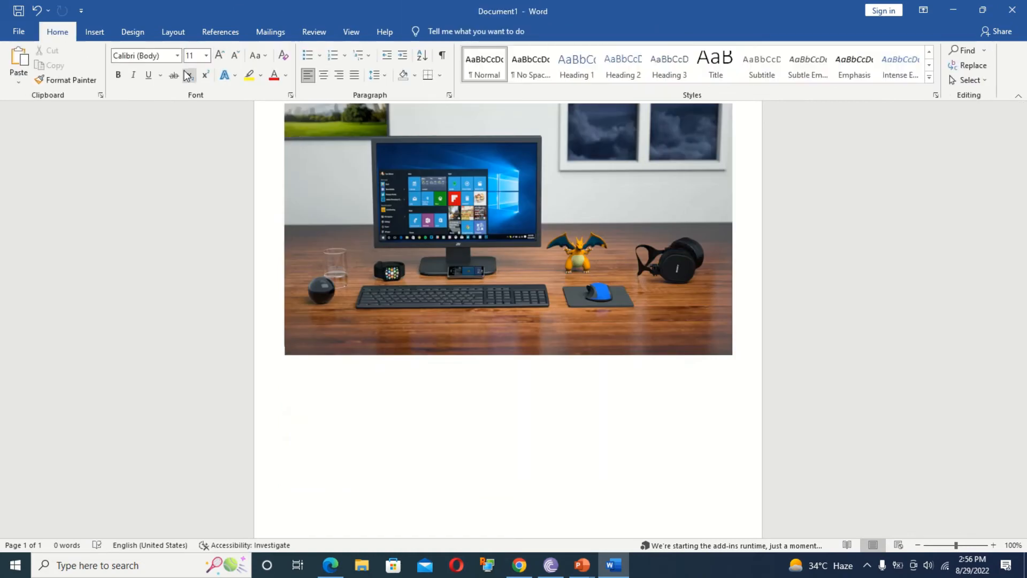
Insert the panda and lion photos from the Online Pictures Animals category.
left_click(92, 36)
left_click(130, 75)
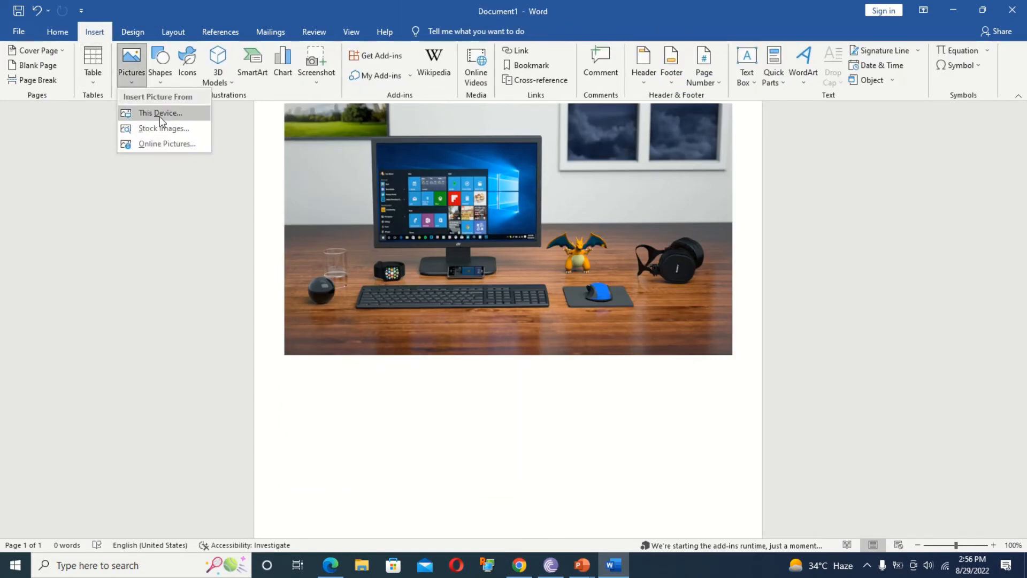
left_click(161, 143)
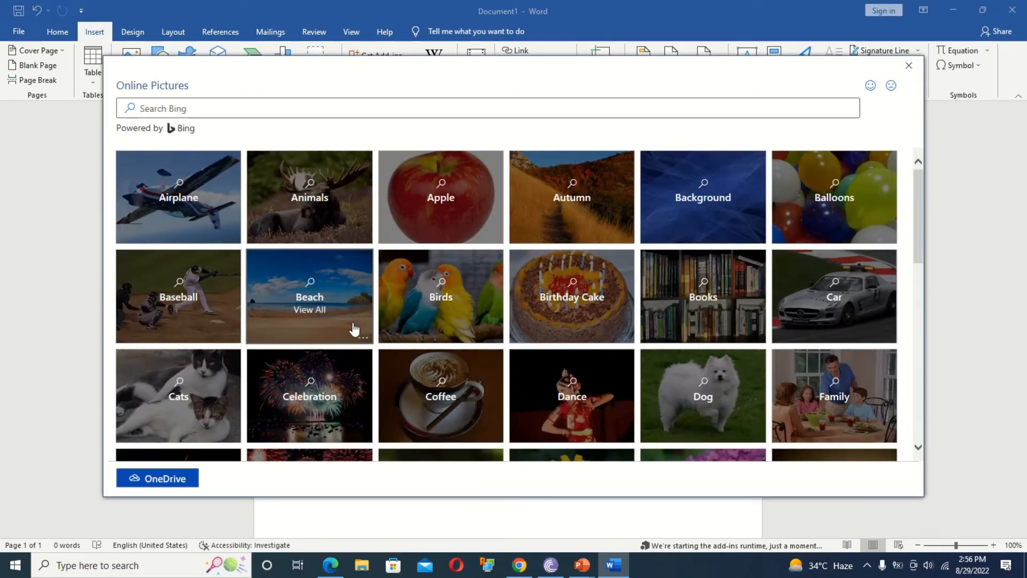
left_click(356, 224)
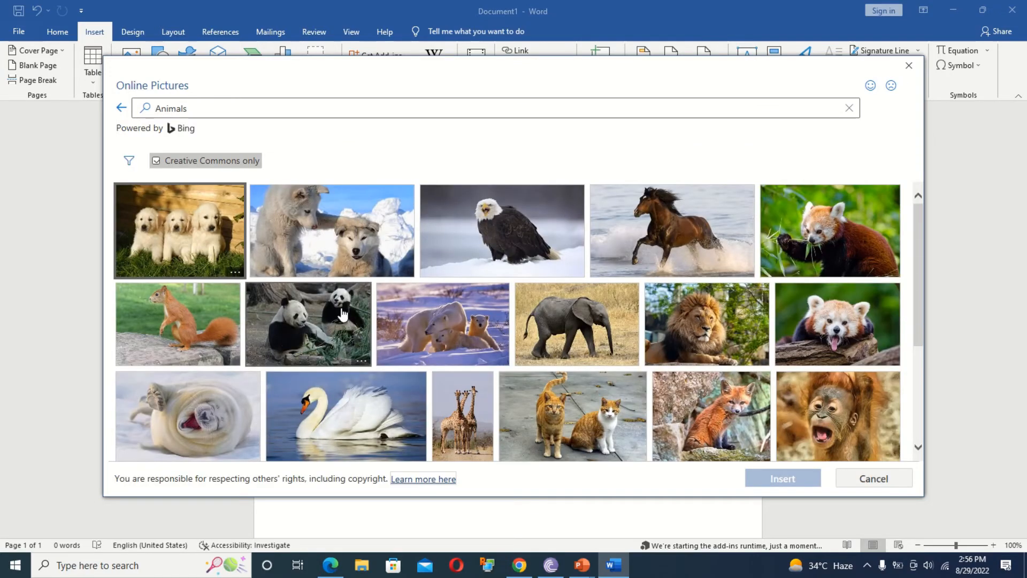
left_click(342, 314)
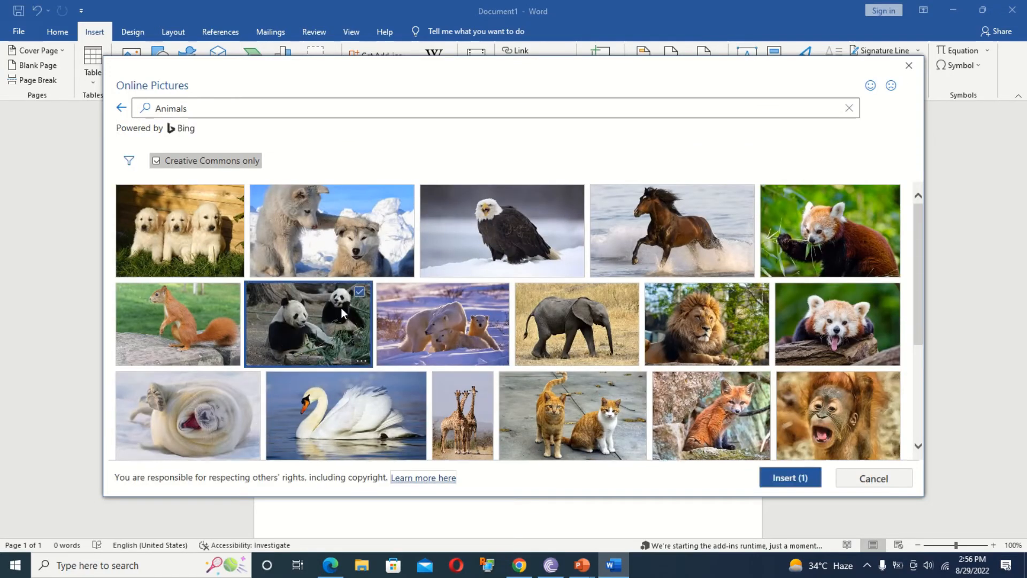
left_click(704, 322)
left_click(814, 476)
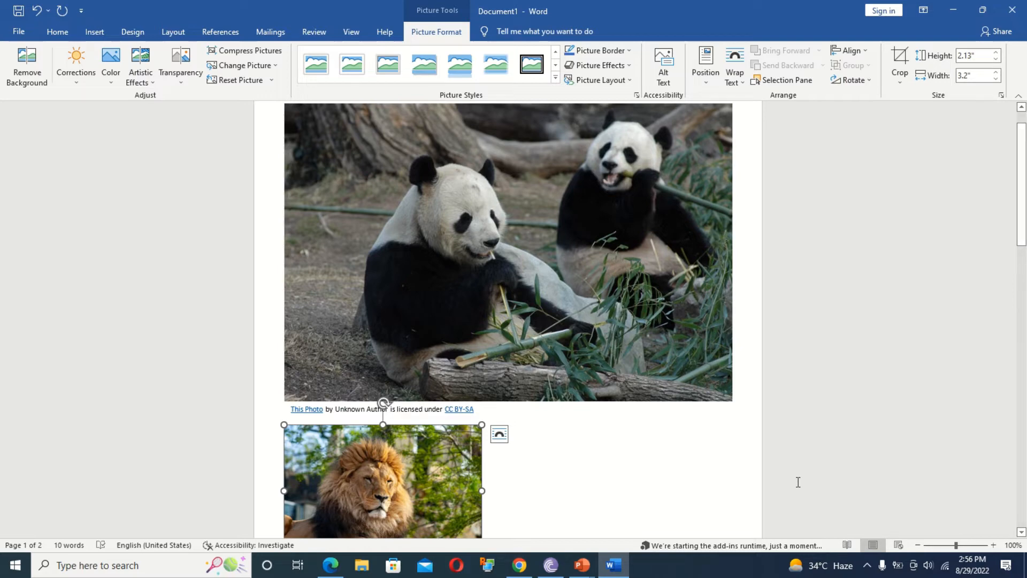
Delete the credit text box under the panda photo.
left_click(642, 471)
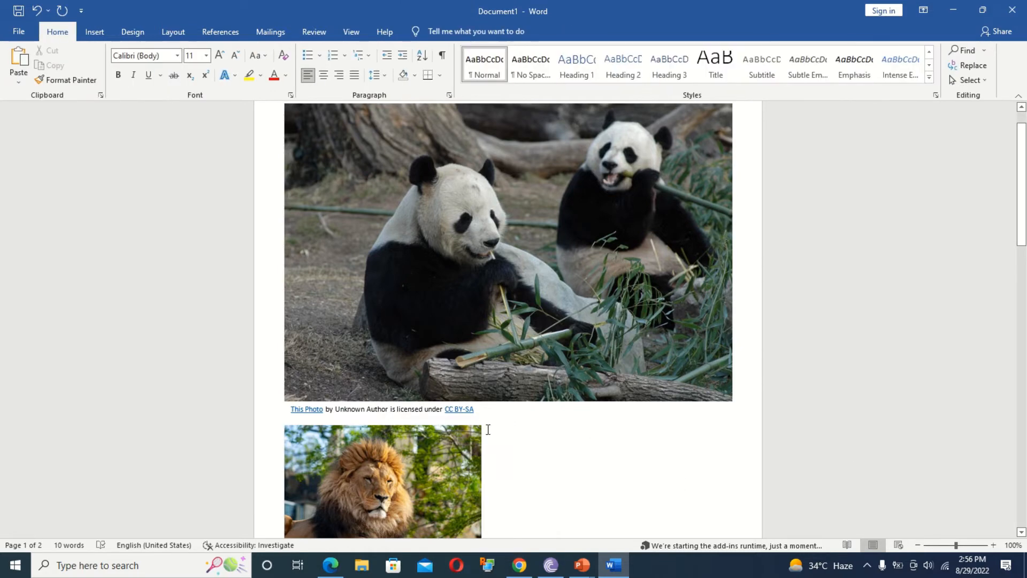
left_click(449, 421)
left_click(523, 428)
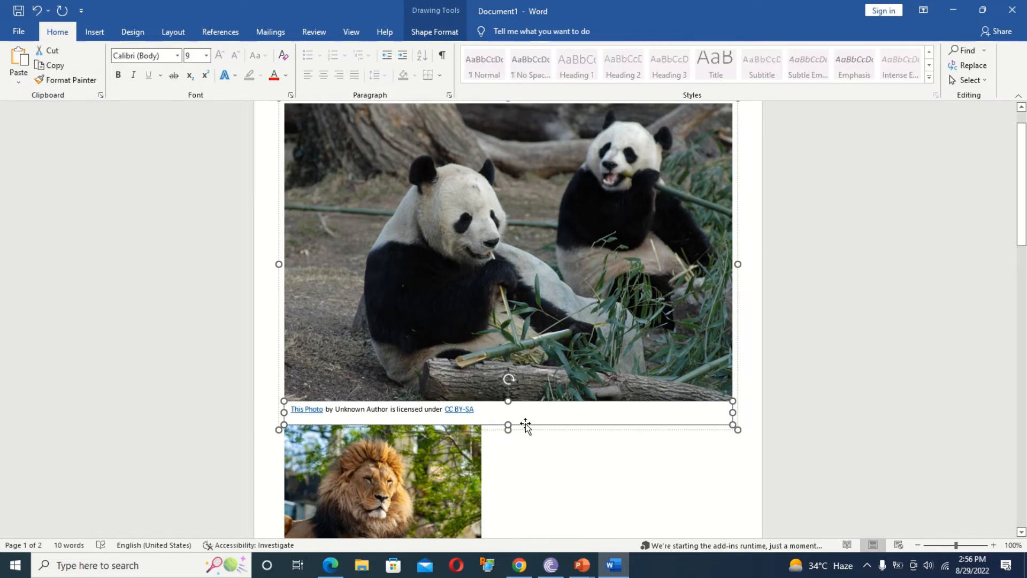
key("Delete")
left_click_drag(1022, 224, 1022, 286)
Set the lion picture's text wrapping to In Front of Text.
left_click(348, 283)
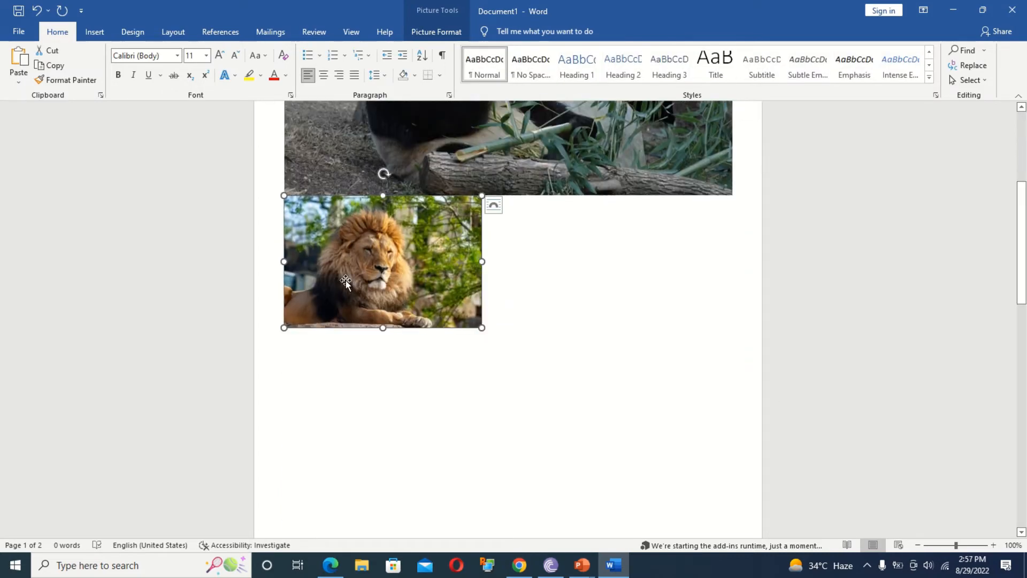
left_click(382, 385)
left_click(395, 289)
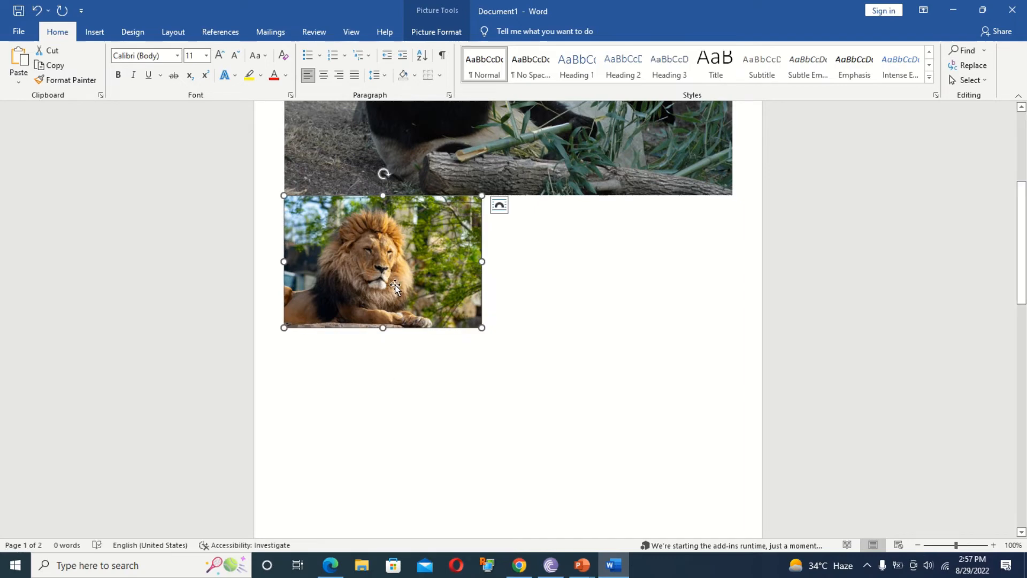
left_click(499, 206)
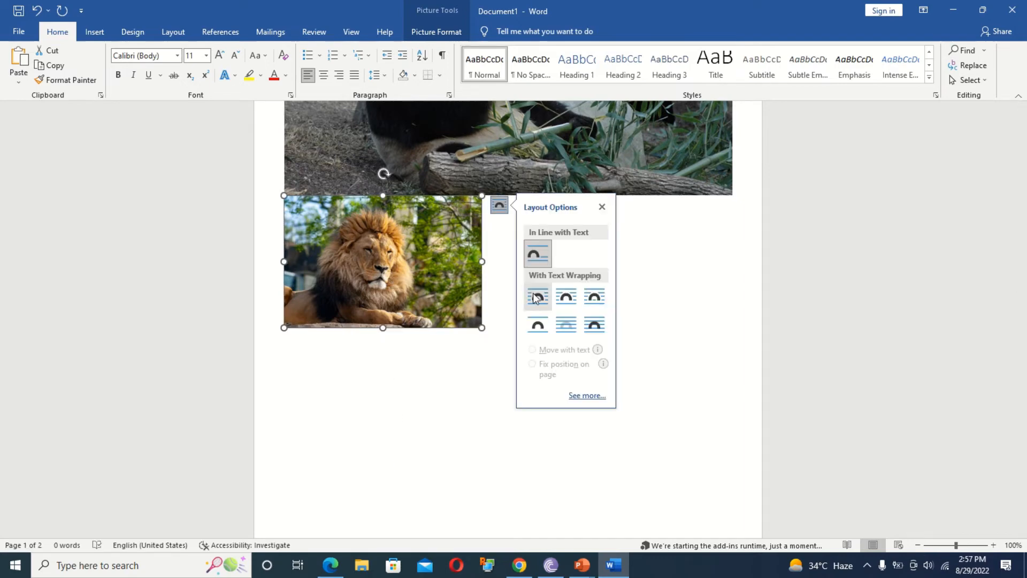
left_click(595, 323)
left_click_drag(398, 270, 412, 491)
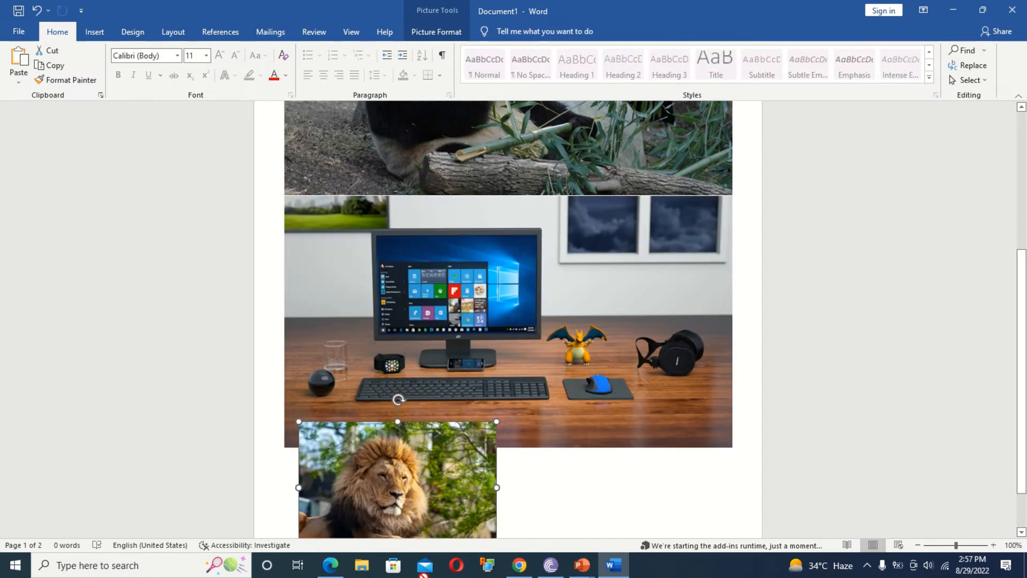
key("ctrl+z")
Insert two blank pages before the desk photo.
left_click(90, 31)
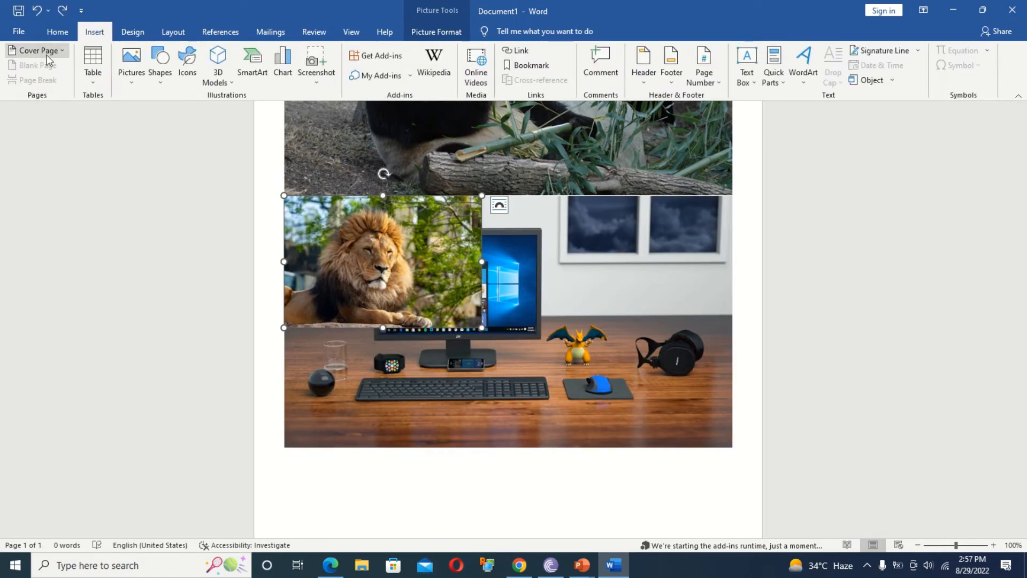
left_click(492, 452)
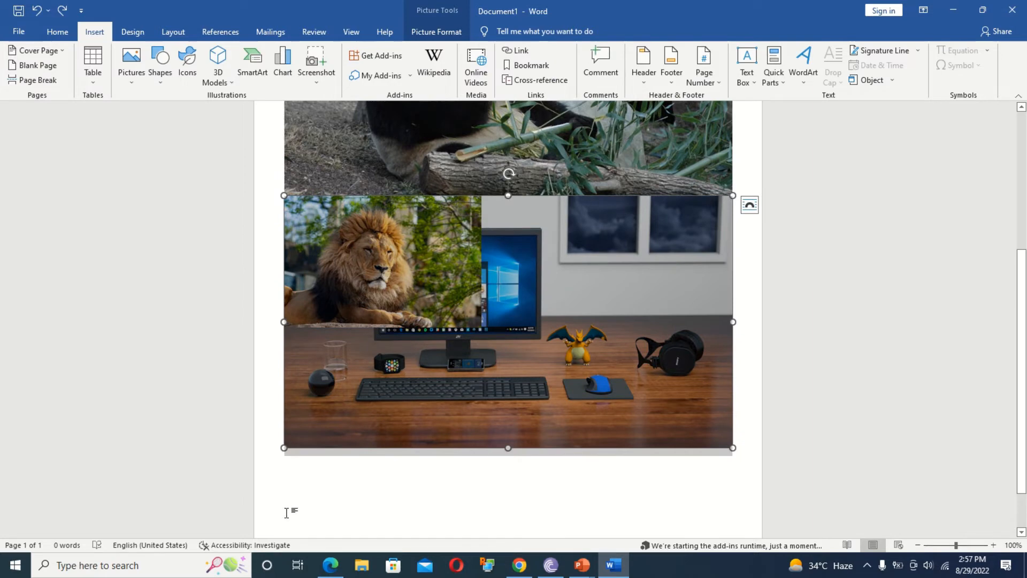
left_click(47, 66)
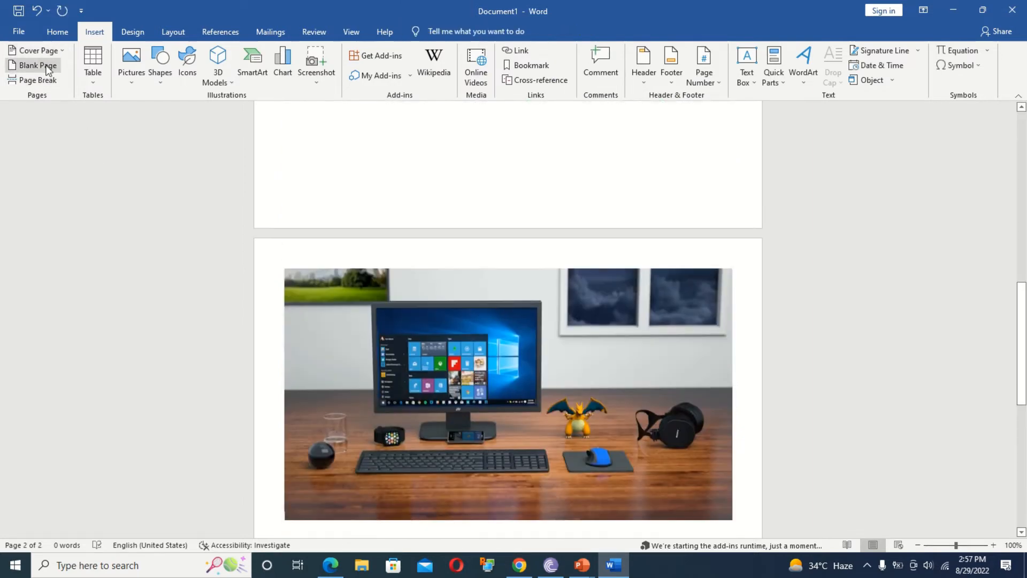
left_click(47, 67)
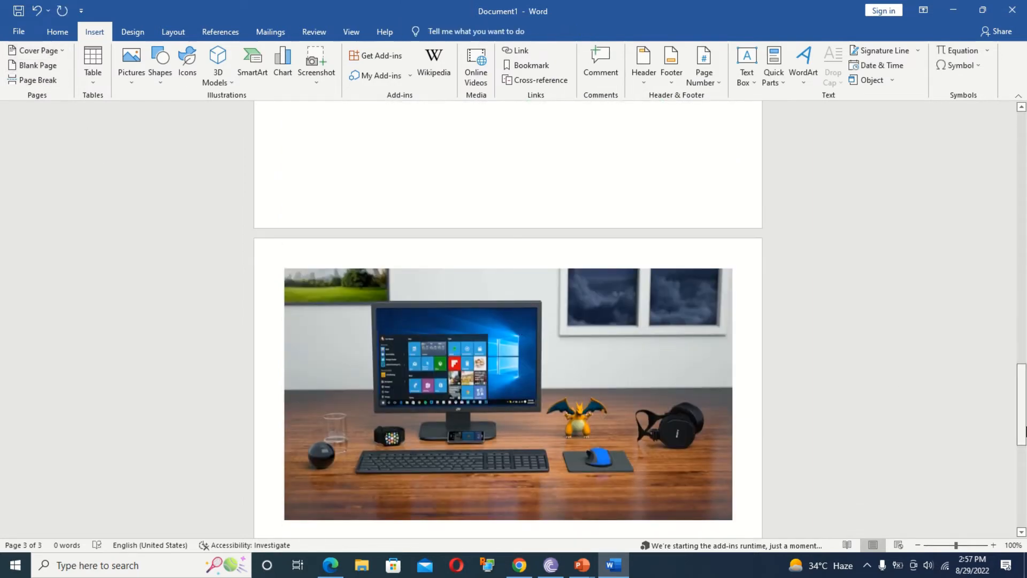
Drag the lion picture down onto its own page, then select the panda picture.
left_click_drag(1021, 404, 909, 192)
left_click_drag(396, 403, 427, 572)
left_click_drag(465, 452, 532, 543)
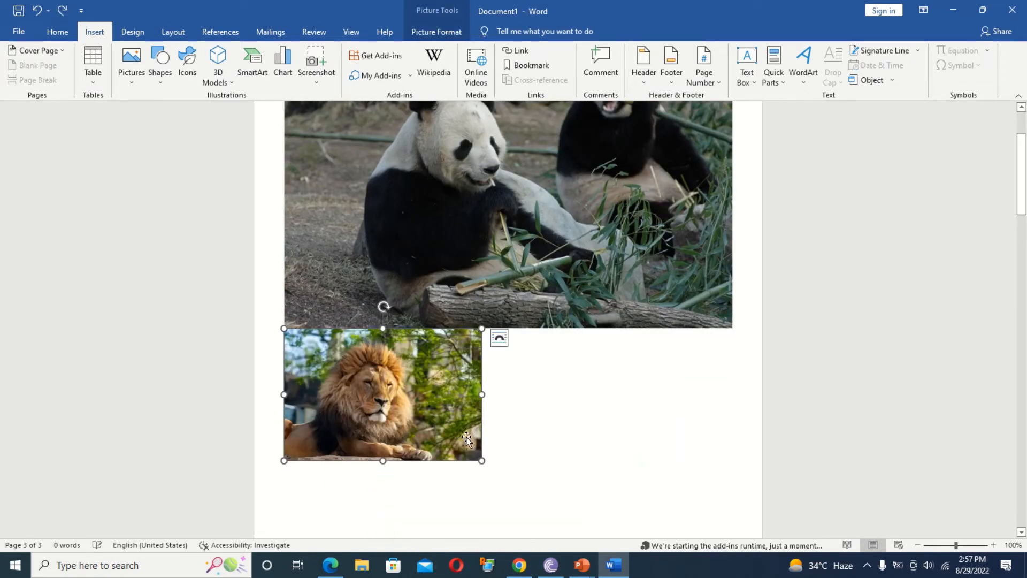
left_click_drag(466, 440, 466, 534)
left_click_drag(373, 366, 389, 454)
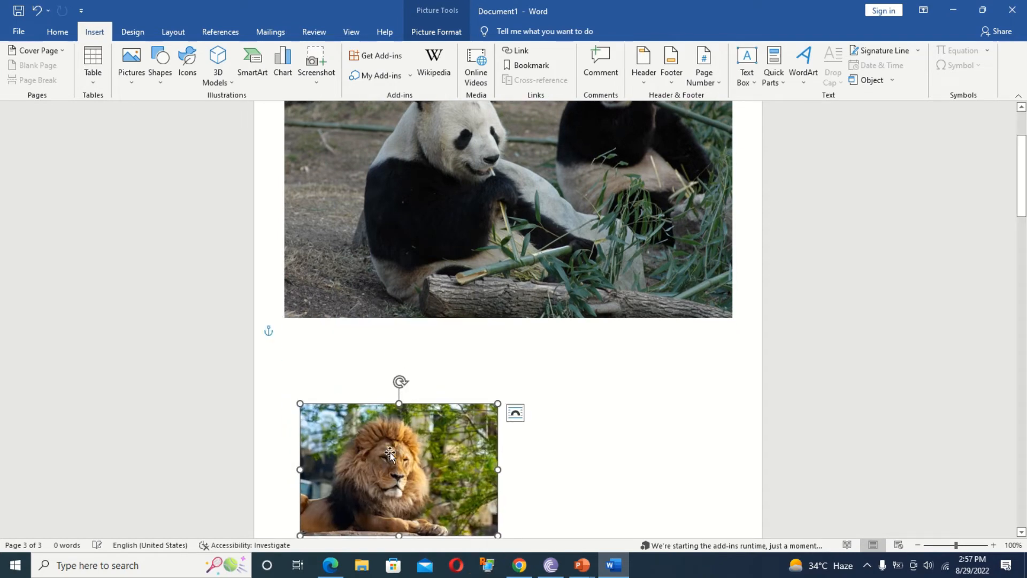
left_click_drag(1022, 198, 1023, 253)
left_click_drag(440, 203, 461, 535)
left_click_drag(1022, 224, 1024, 129)
left_click(357, 293)
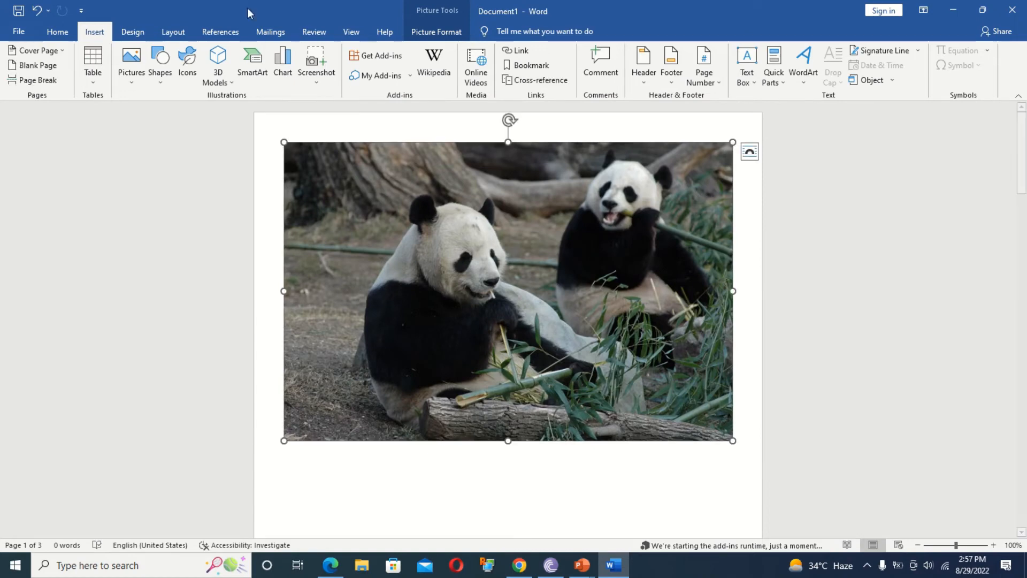
left_click(221, 33)
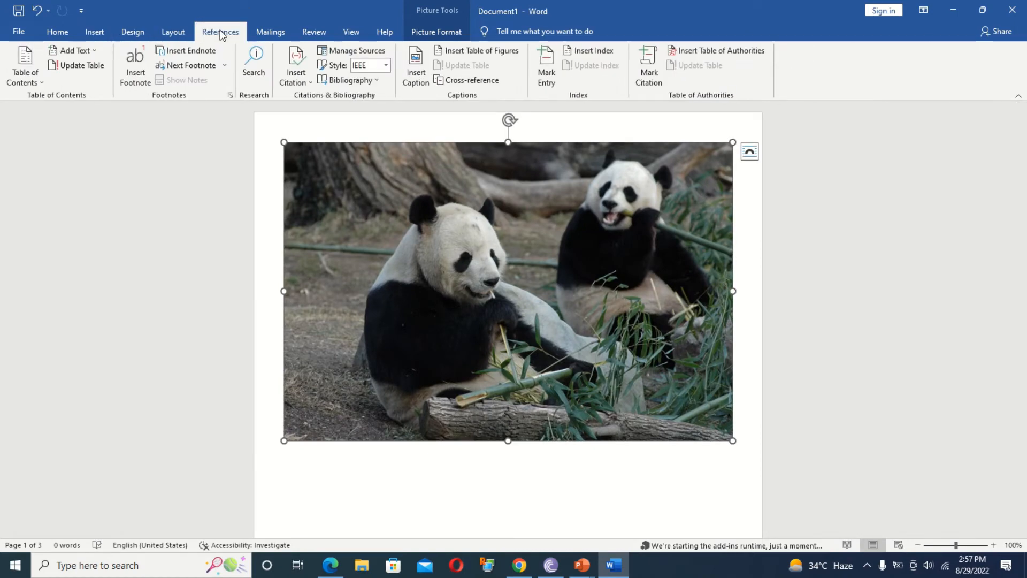
Add a Figure 1 caption beneath the panda photo.
left_click(407, 75)
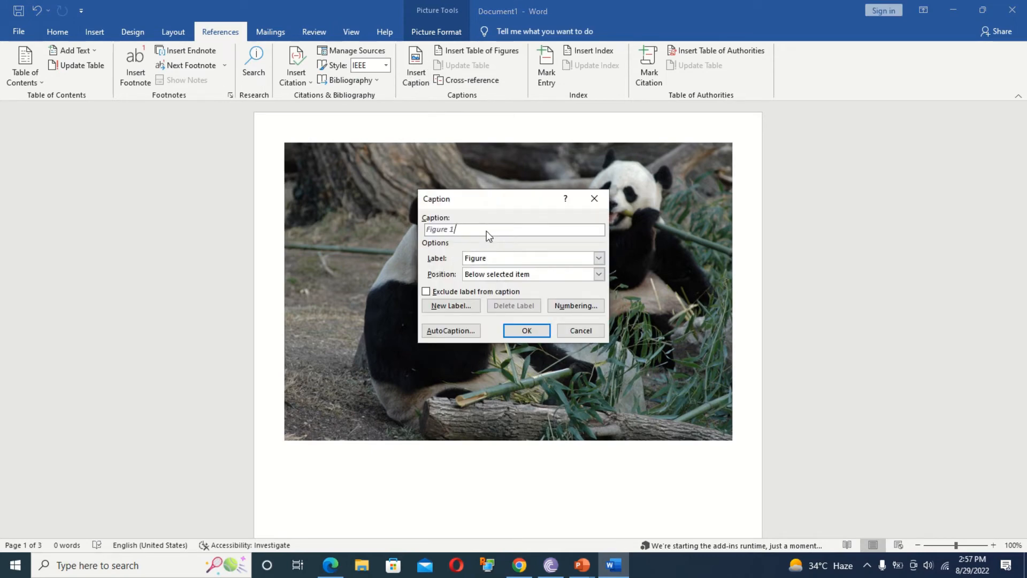
type("picture1")
left_click(526, 331)
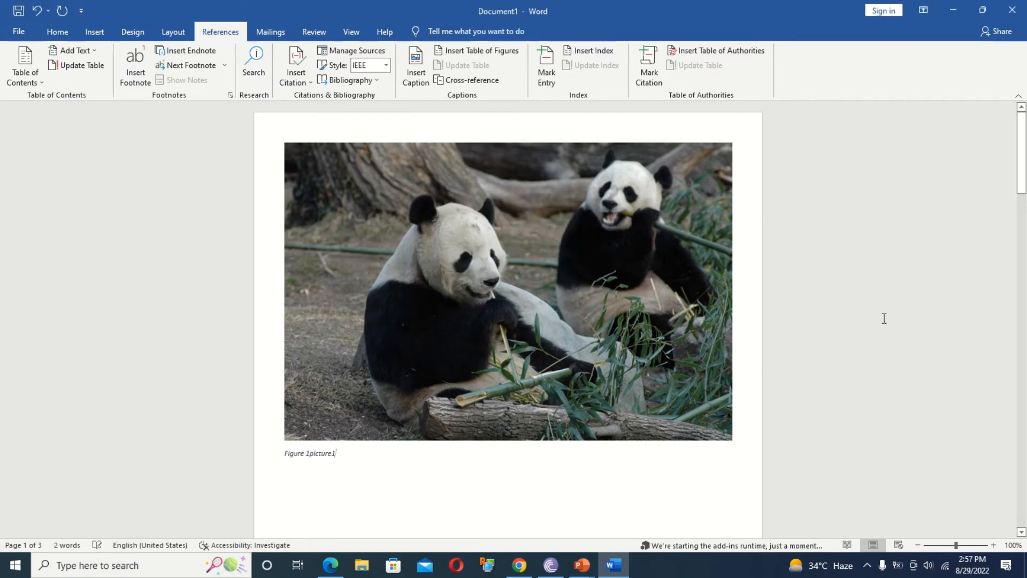
left_click_drag(1022, 155, 1021, 235)
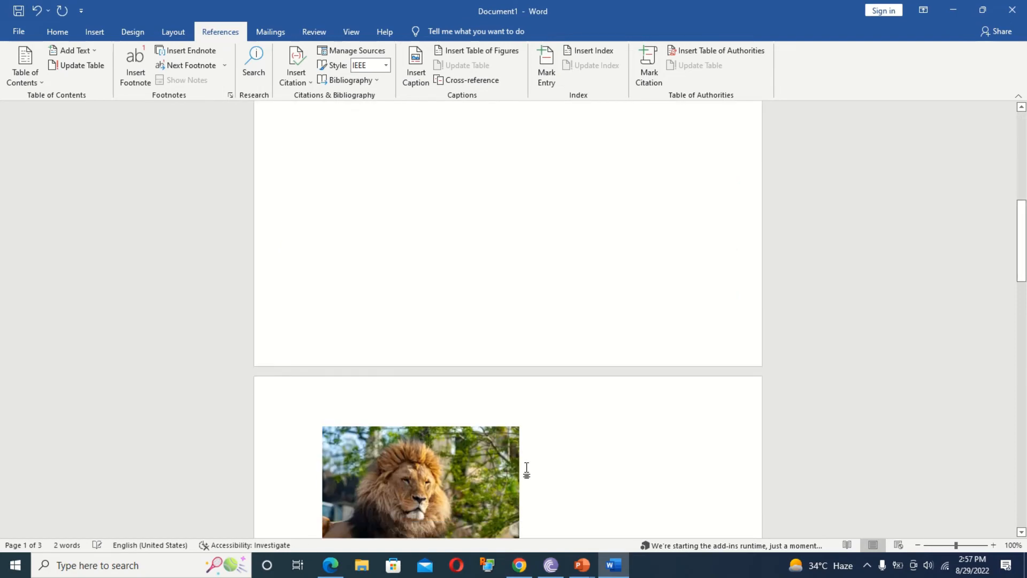
Caption the lion photo 'Figure 2picture2'.
left_click(409, 466)
left_click(415, 68)
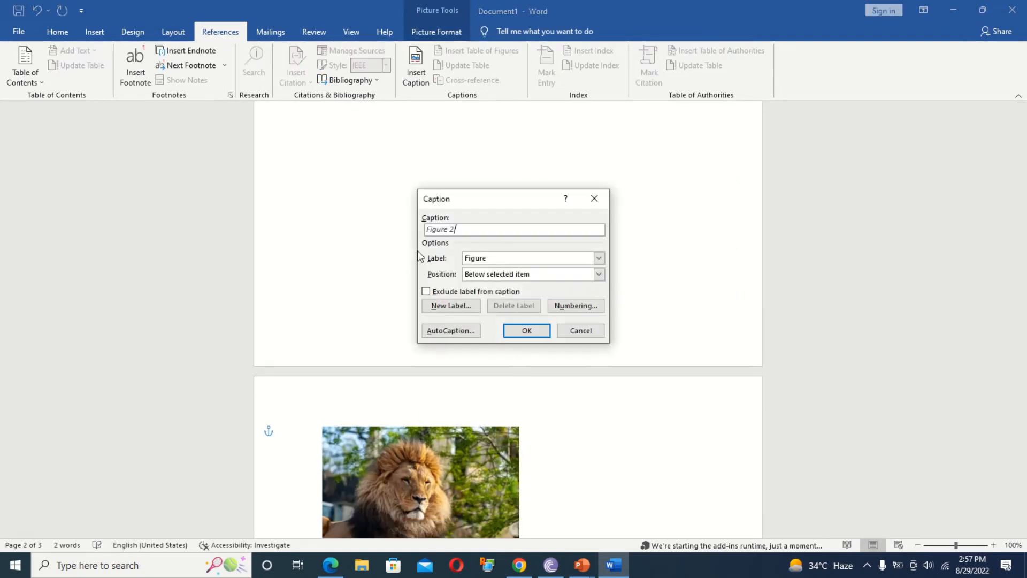
type("picture2")
key("Return")
left_click_drag(1014, 227, 1006, 447)
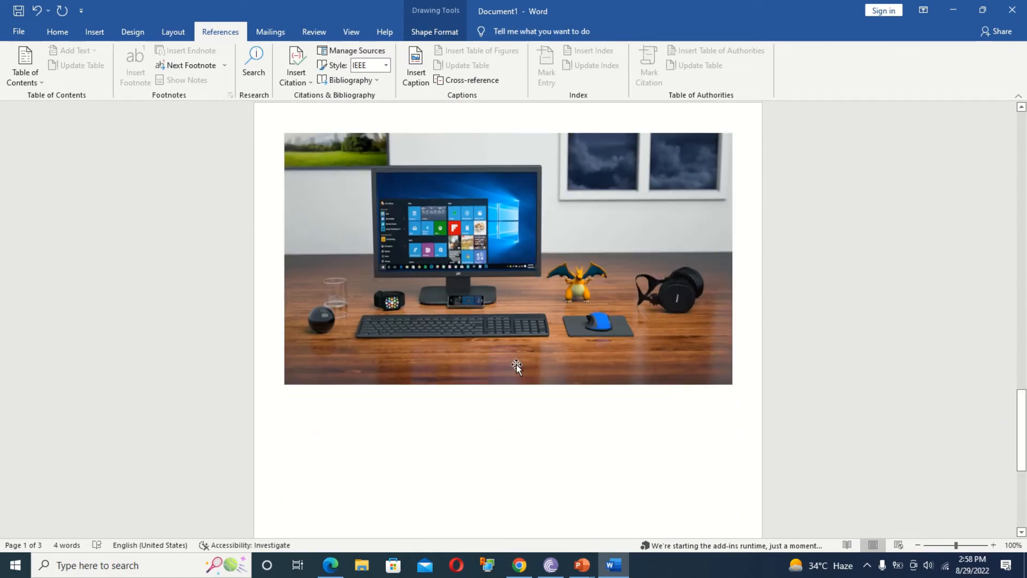
Caption the desk photo 'Figure 3picture 3' and add a blank page after it.
left_click(514, 364)
left_click(415, 67)
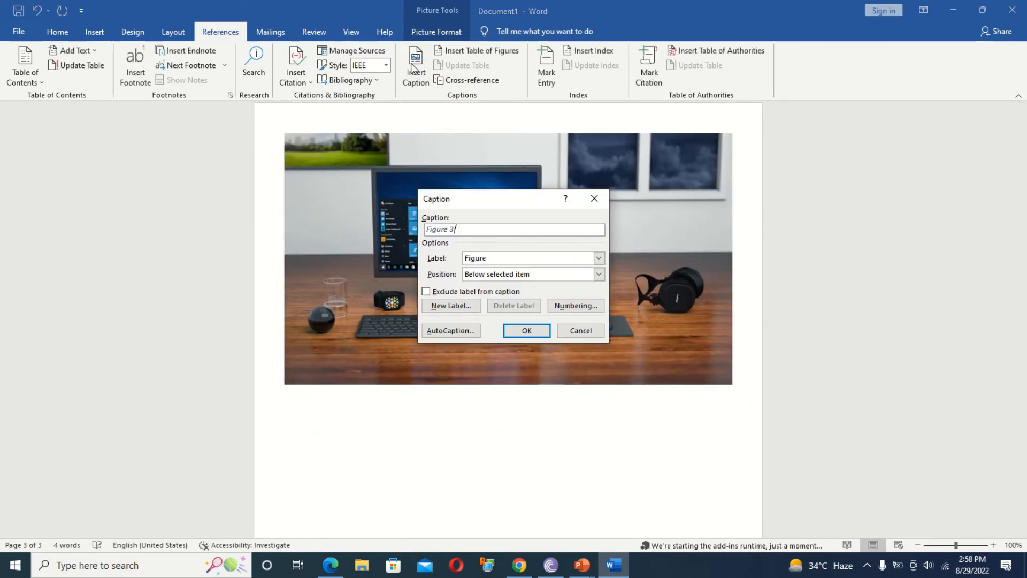
type("picture 3")
left_click(526, 331)
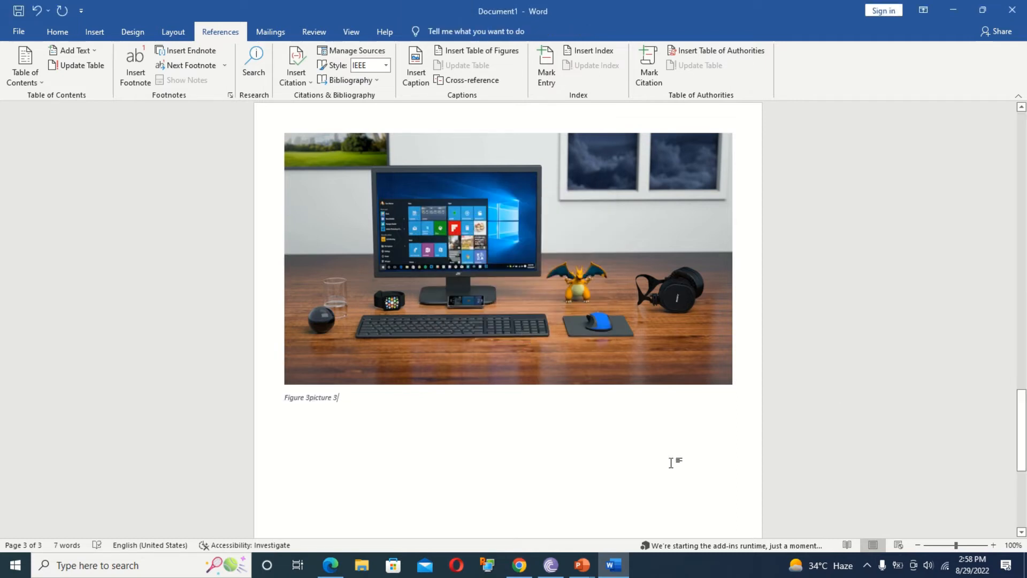
left_click(94, 31)
left_click(32, 65)
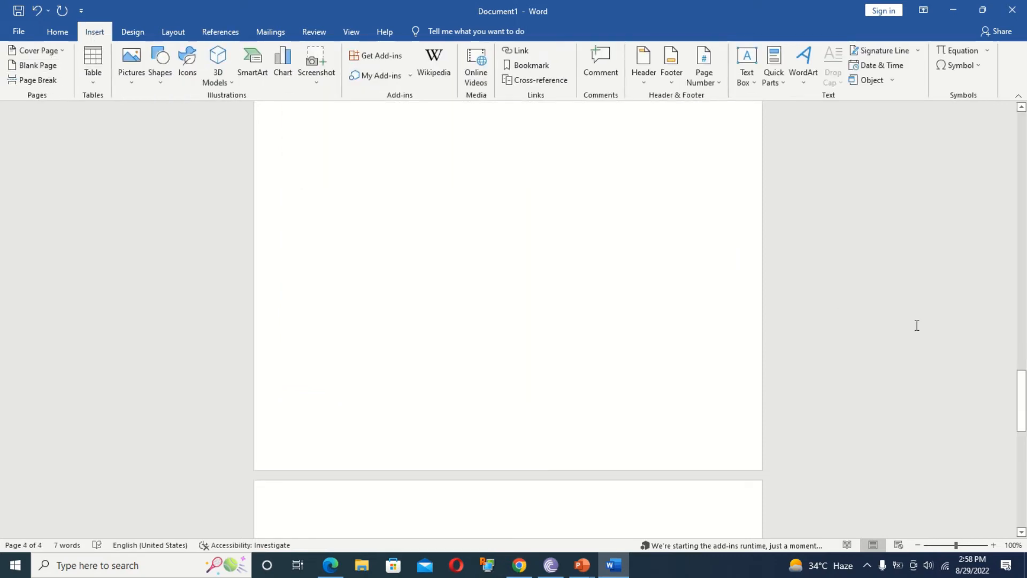
Insert a table of figures on page 4 and test the Figure 1 entry's link.
left_click_drag(1022, 419, 1023, 468)
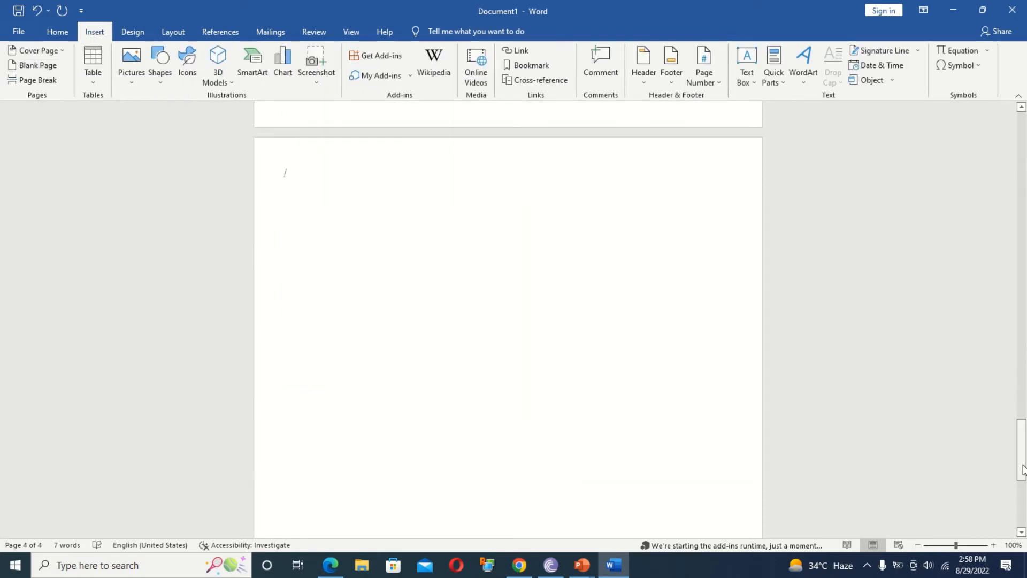
left_click(215, 32)
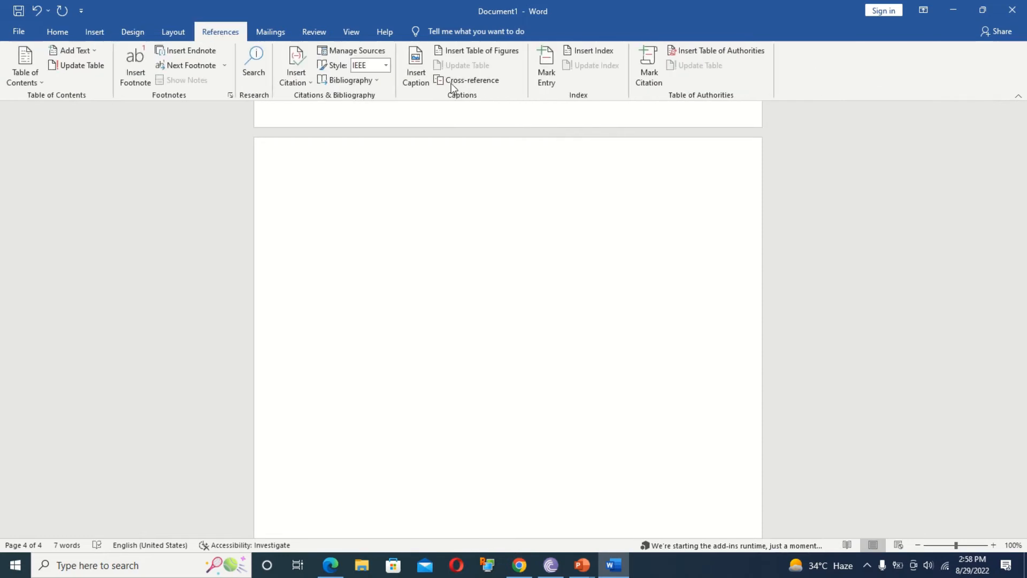
left_click(462, 54)
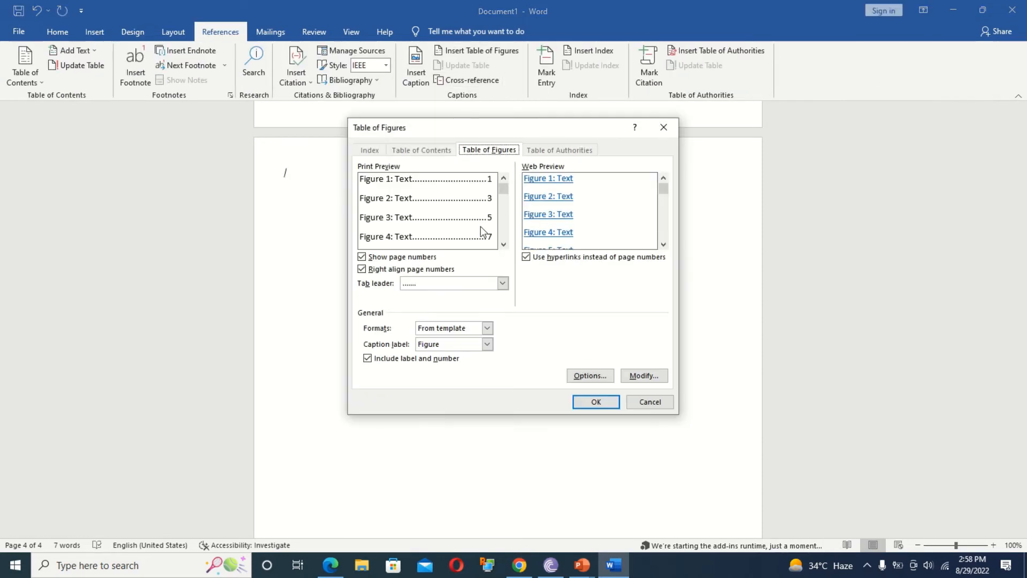
left_click(595, 403)
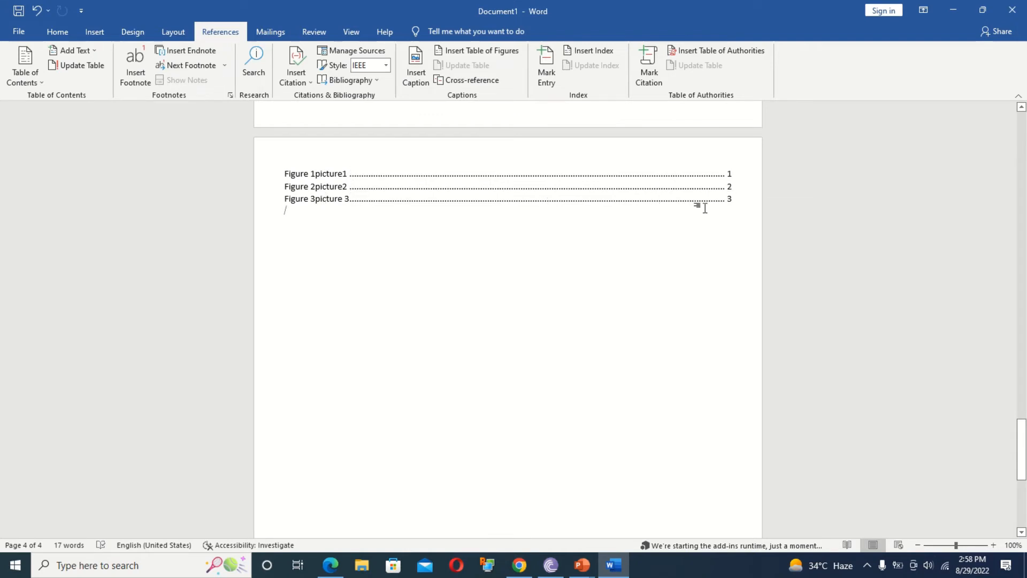
left_click(318, 178, "ctrl")
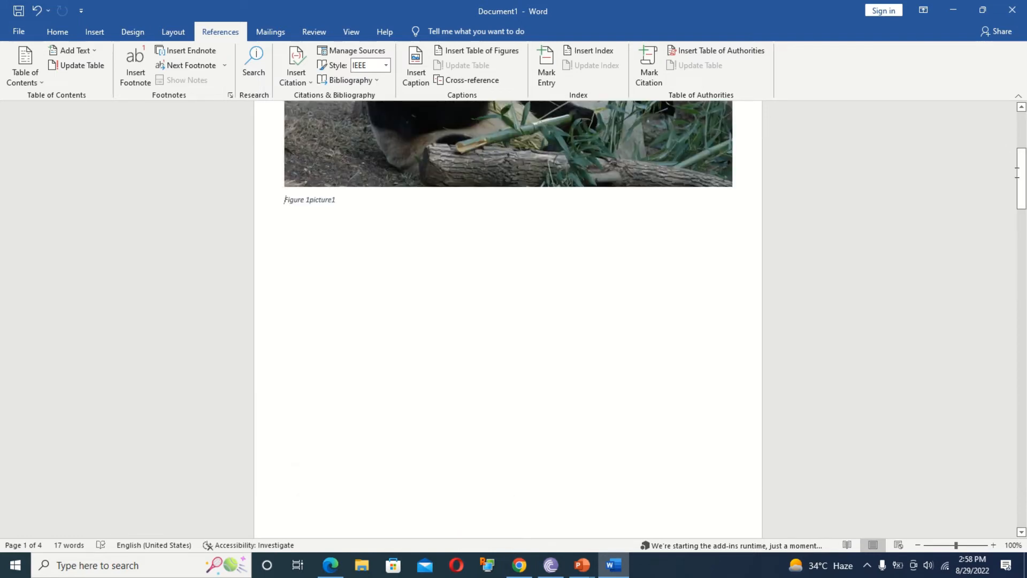
left_click_drag(1023, 188, 1023, 224)
Delete the lion picture and its 'Figure 2picture2' caption.
left_click(418, 428)
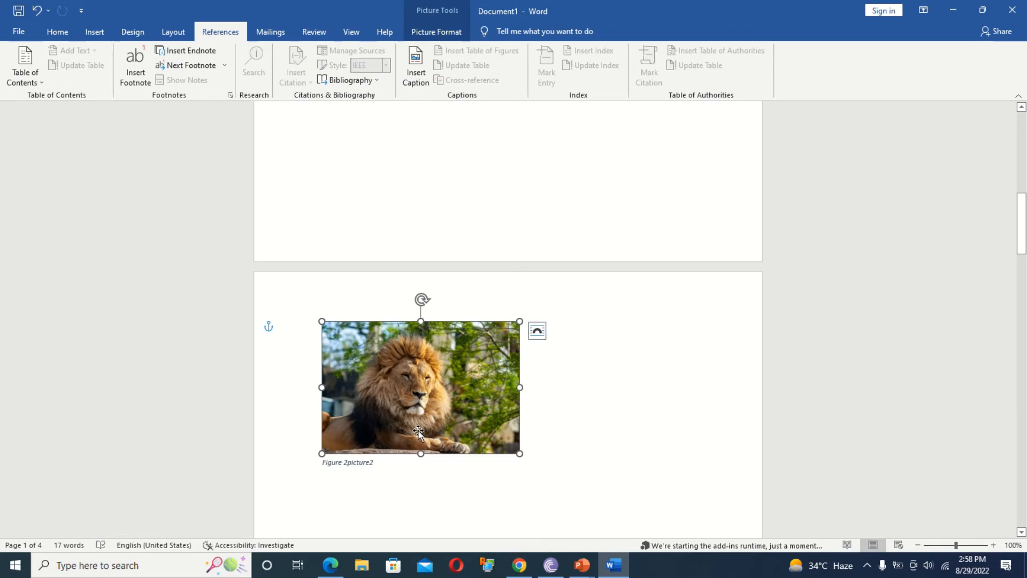
key("Delete")
left_click_drag(382, 460, 300, 463)
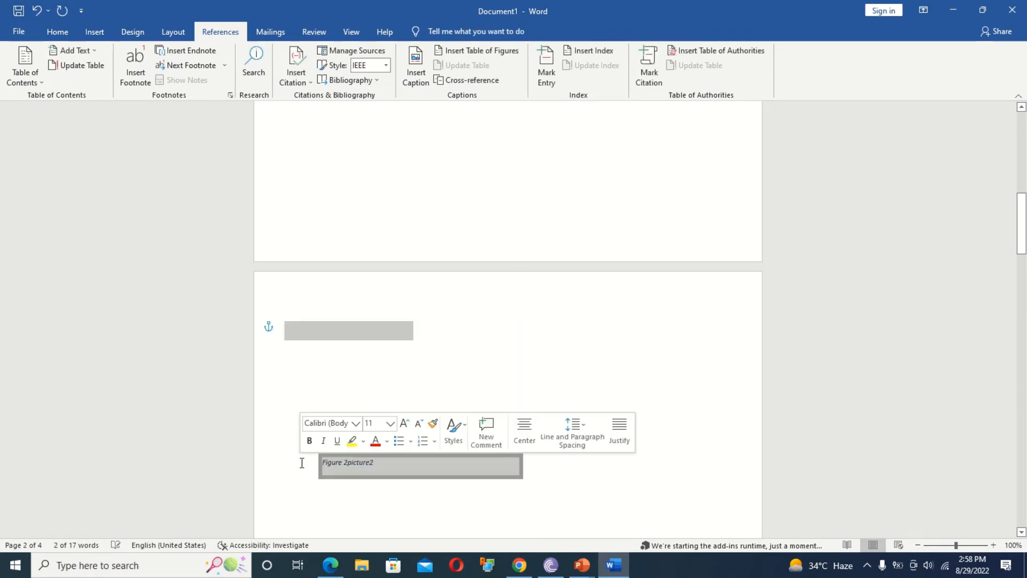
key("Delete")
Update the table of figures to list only Figures 1 and 3, then undo to restore the lion.
scroll(513, 237, "down", 20)
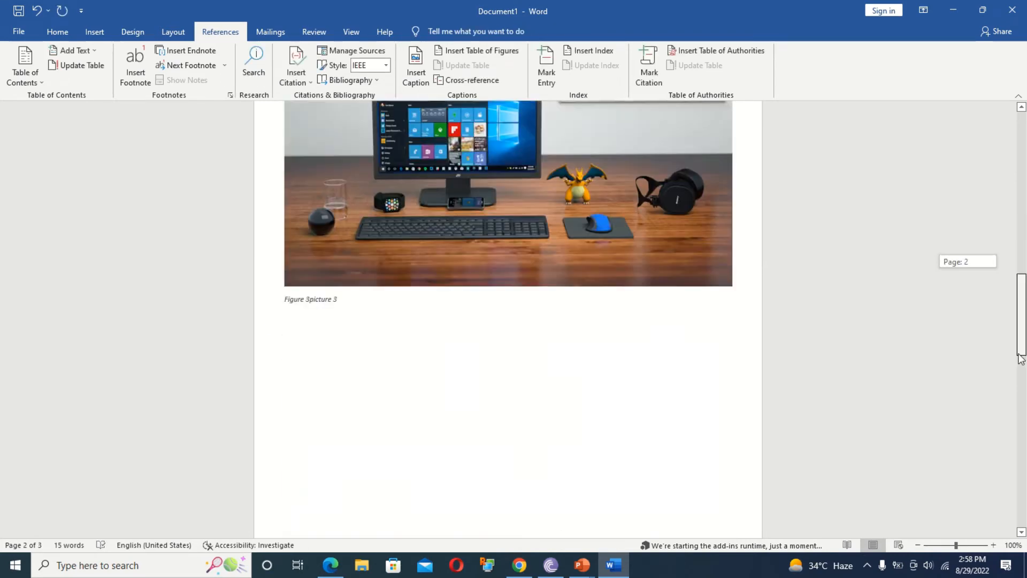
left_click(392, 236)
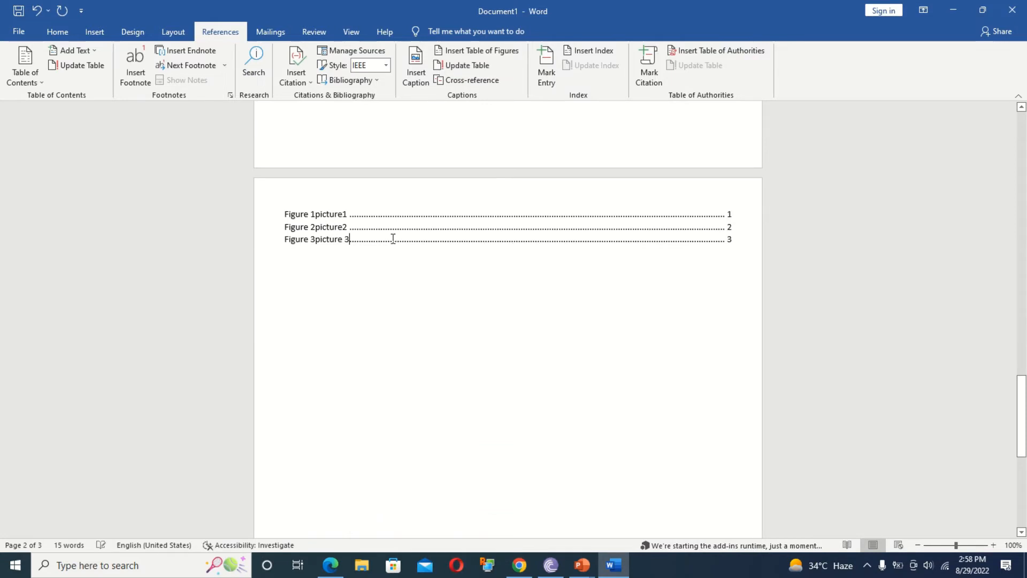
left_click(397, 215)
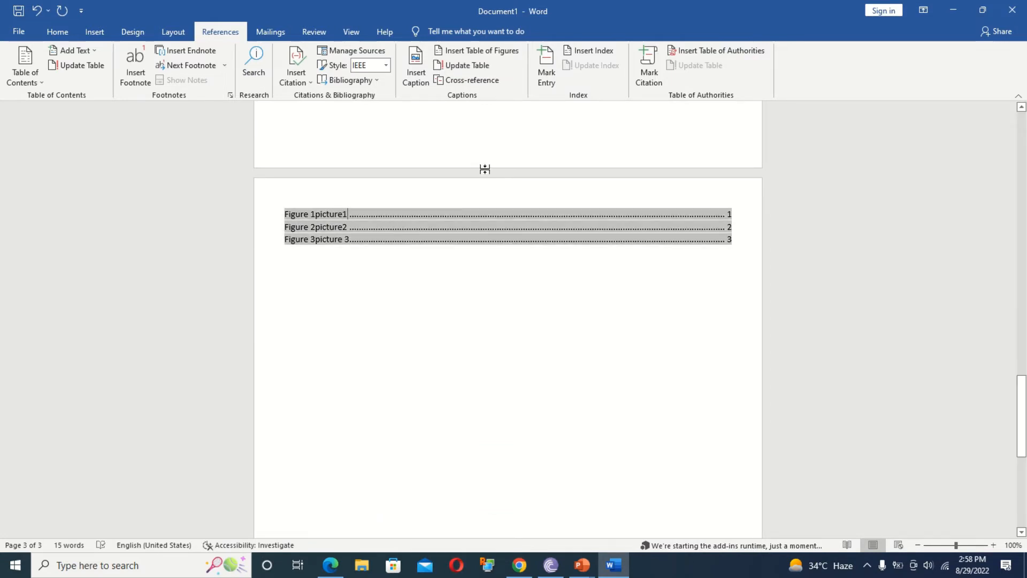
left_click(469, 68)
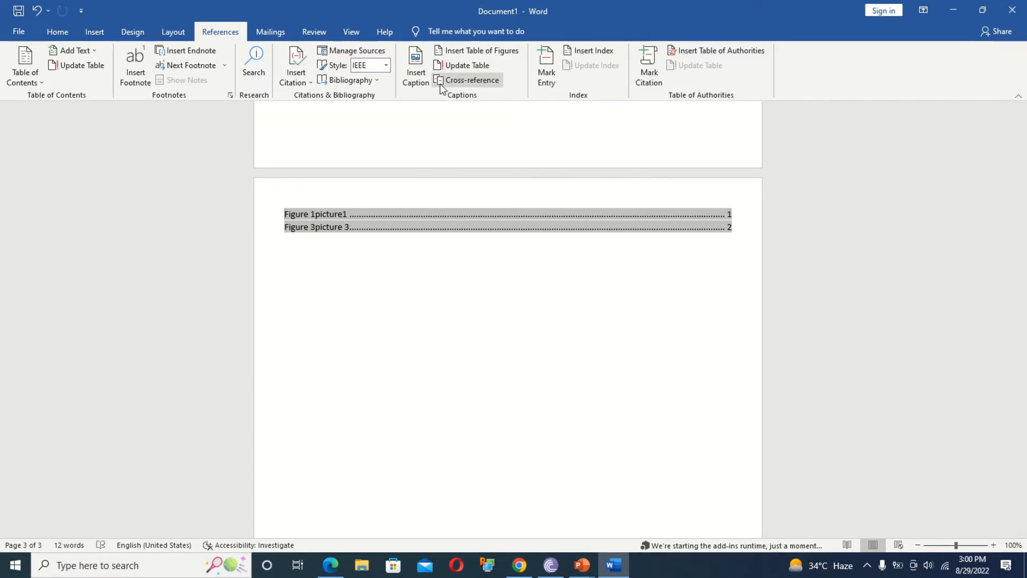
left_click(479, 343)
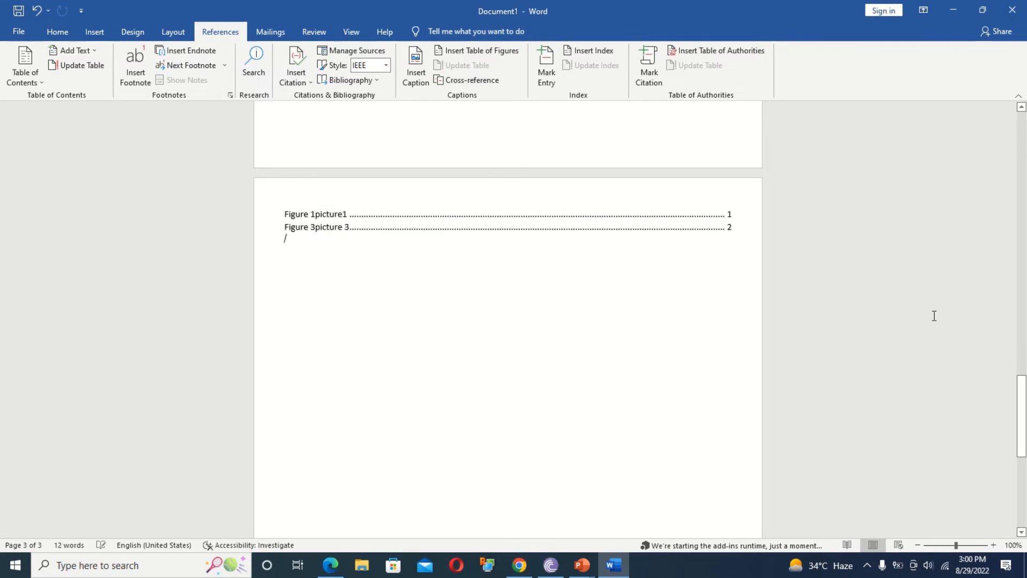
left_click_drag(1019, 385, 1021, 358)
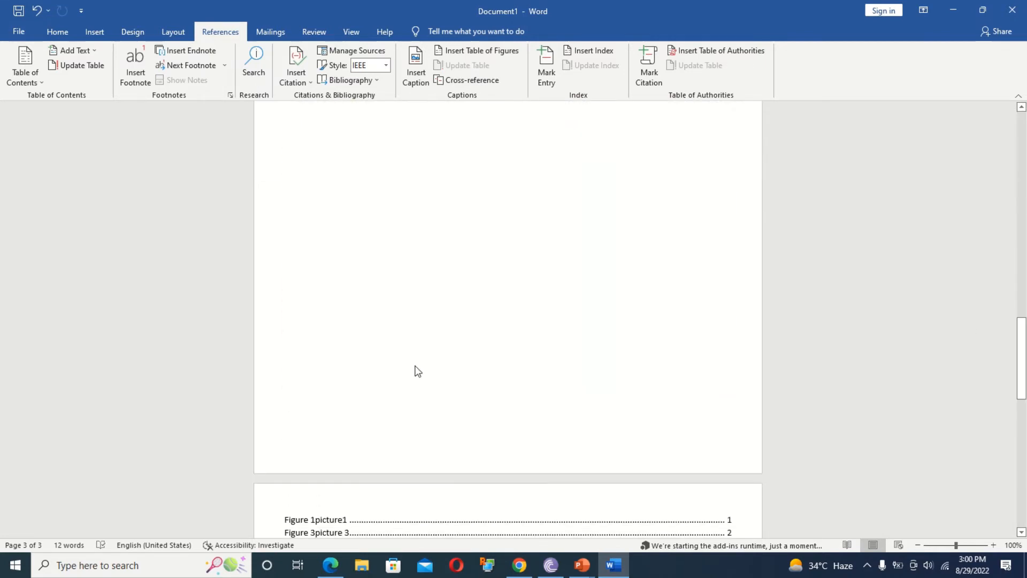
scroll(415, 367, "up", 1)
key("ctrl+z")
key("ctrl+z")
key("ctrl+z")
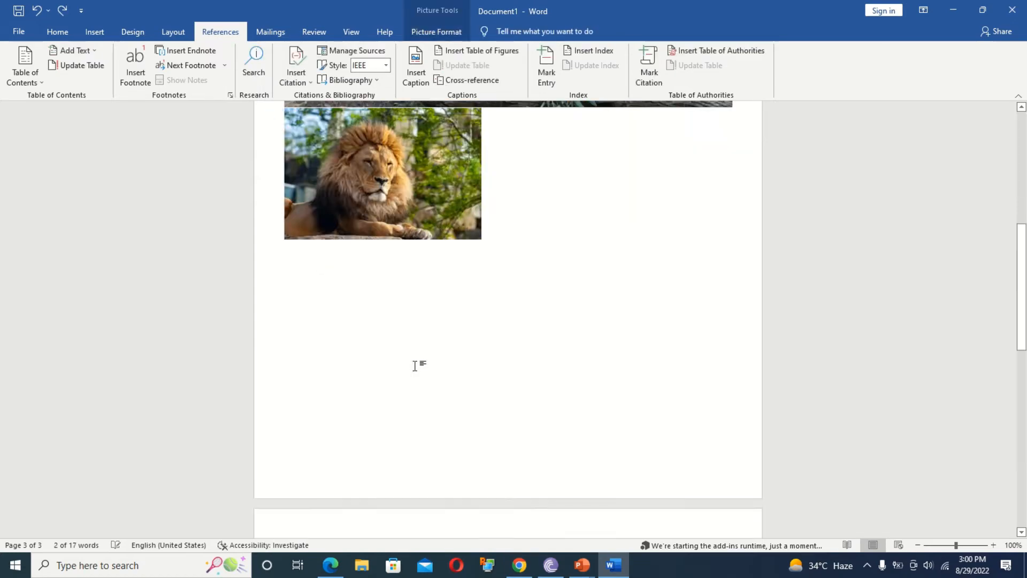
Undo the recent edits back past the inserted pictures and return to the References tools.
key("ctrl+z")
key("ctrl+z")
key("ctrl+z")
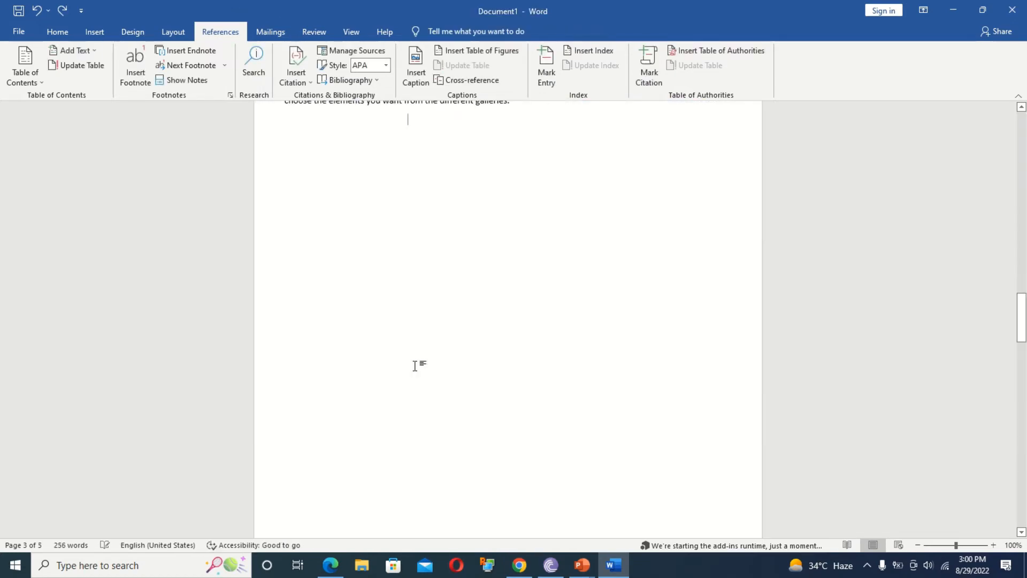
left_click_drag(1024, 342, 1013, 522)
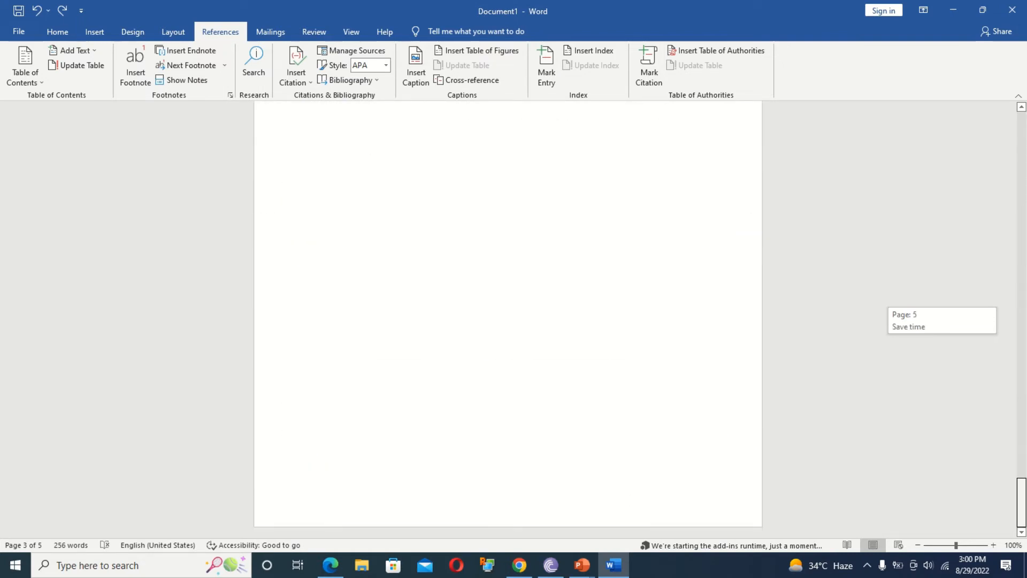
left_click(94, 33)
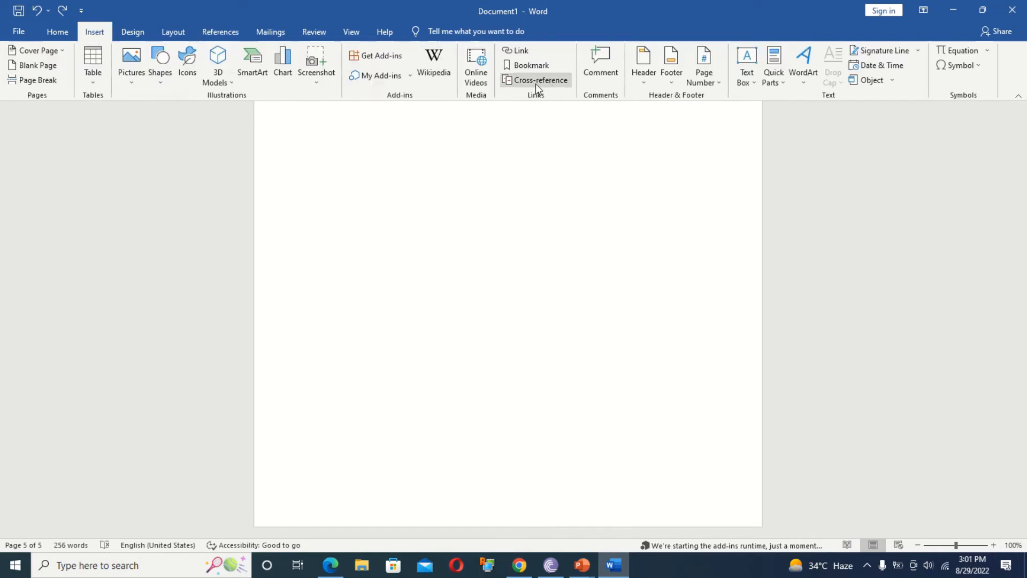
left_click(233, 32)
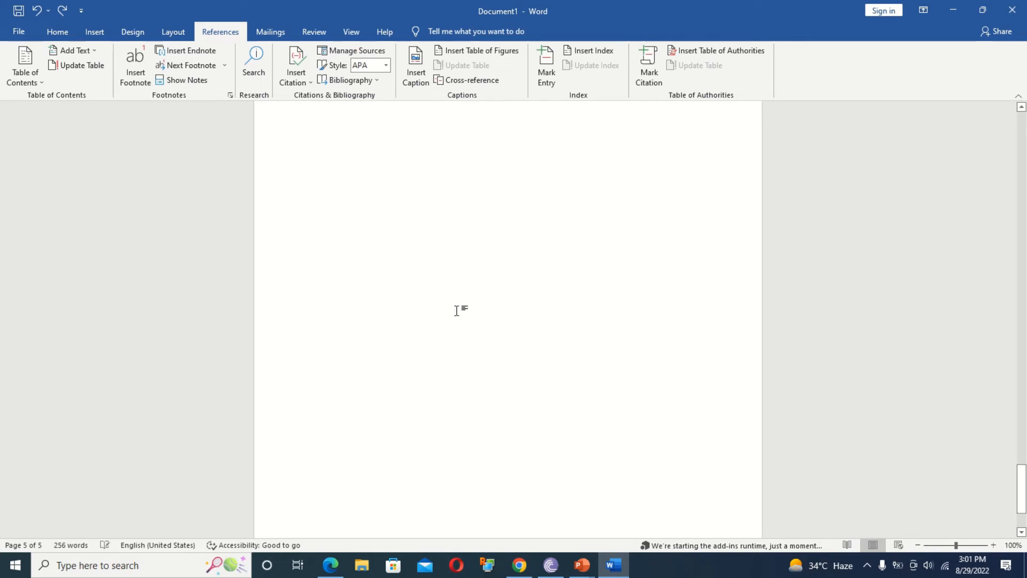
scroll(456, 311, "up", 1)
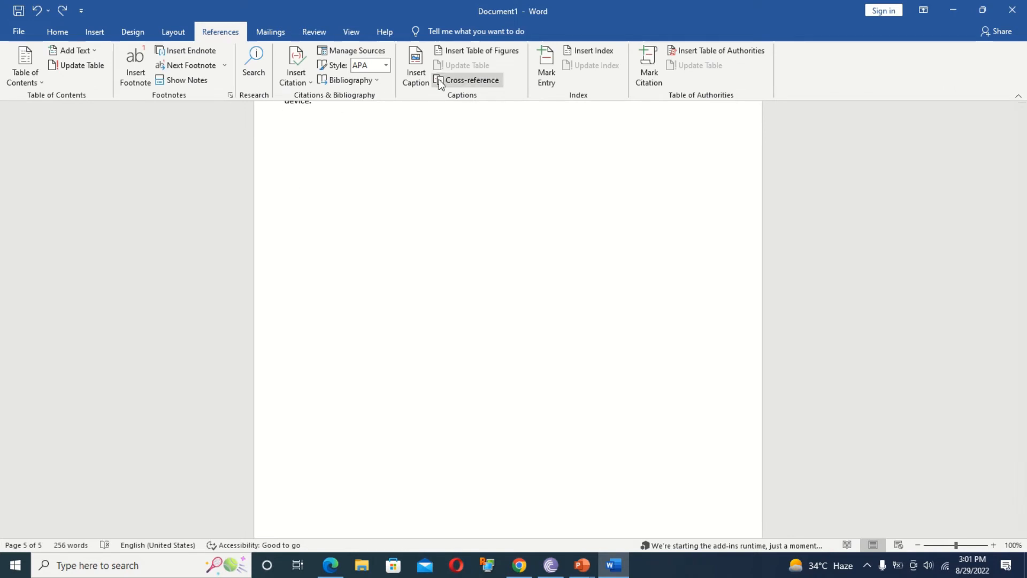
Insert heading cross-references to Video, your document., To make, Themes and Save time.
left_click(466, 80)
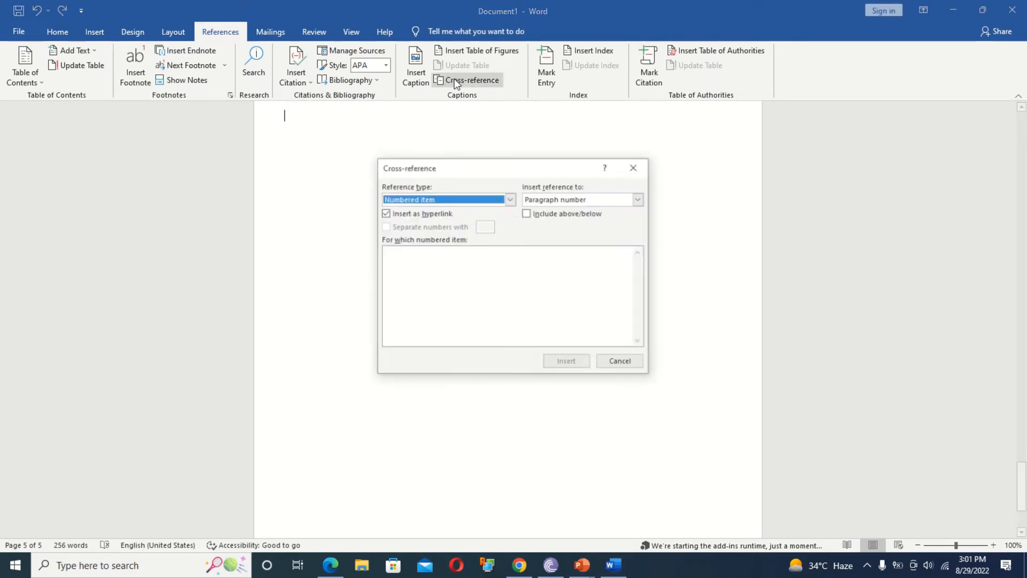
left_click(509, 199)
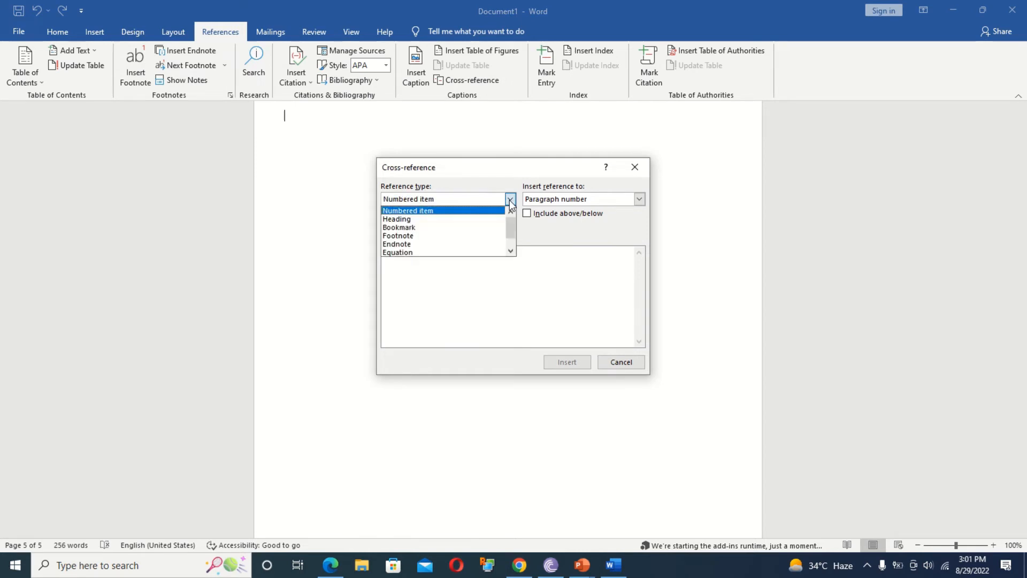
left_click(469, 220)
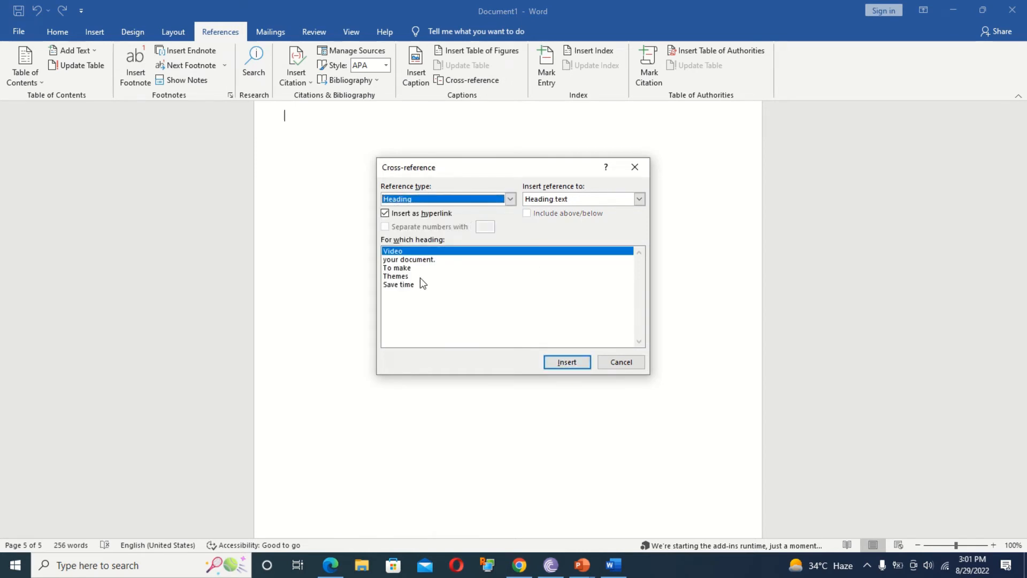
left_click(562, 362)
left_click(416, 259)
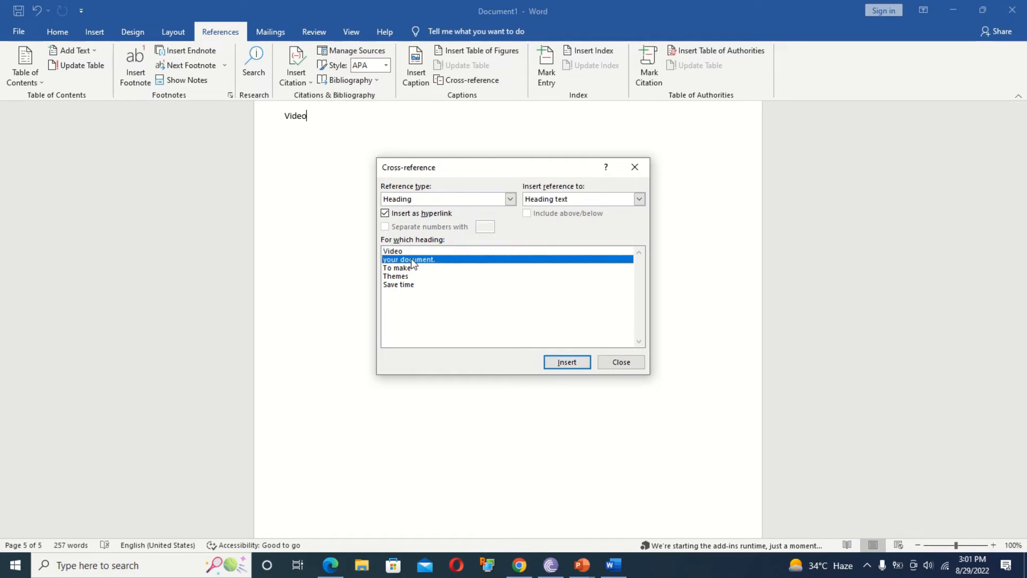
left_click(567, 362)
left_click(385, 268)
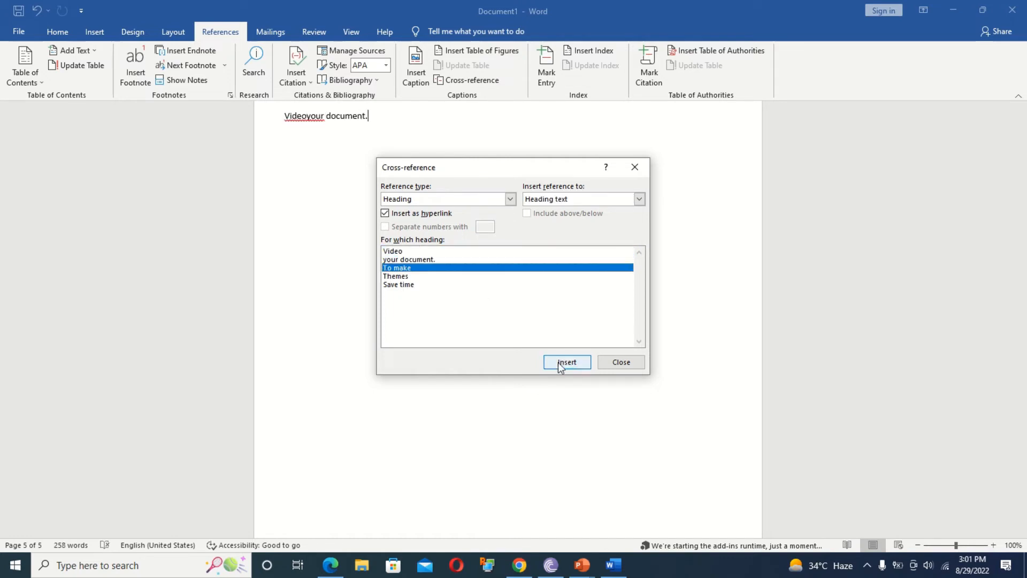
left_click(567, 362)
left_click(390, 276)
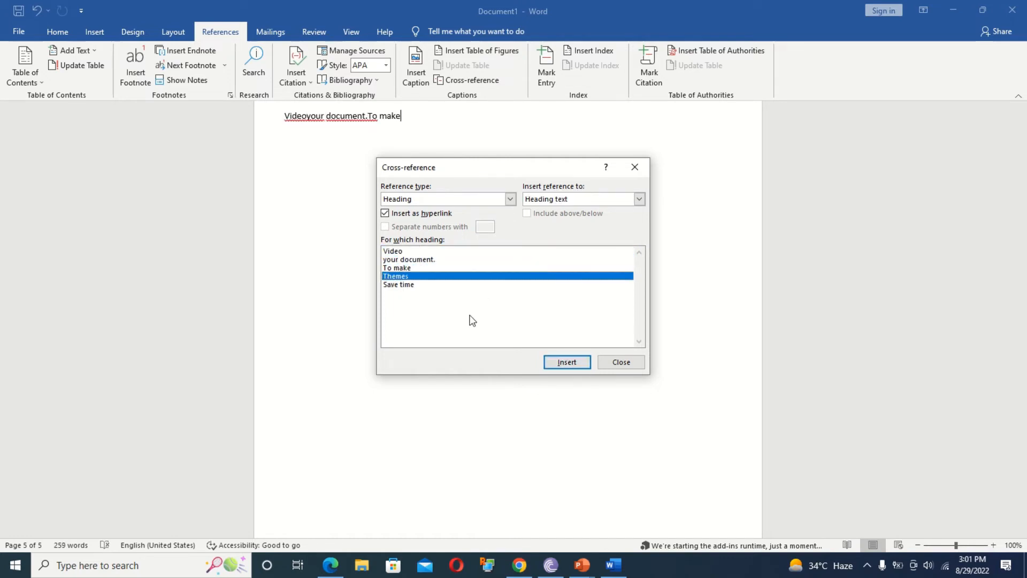
left_click(561, 362)
left_click(402, 285)
left_click(568, 364)
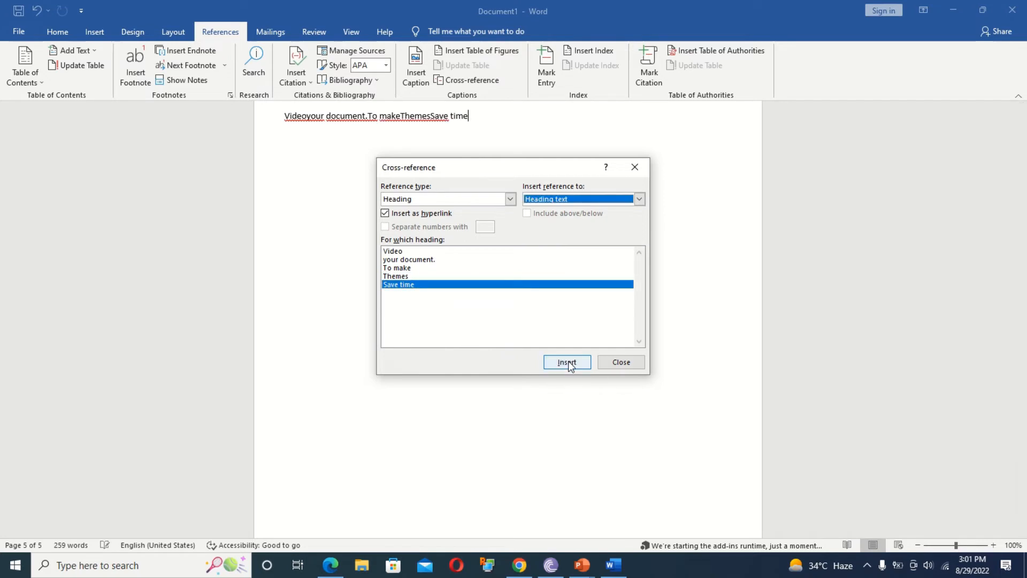
left_click(639, 359)
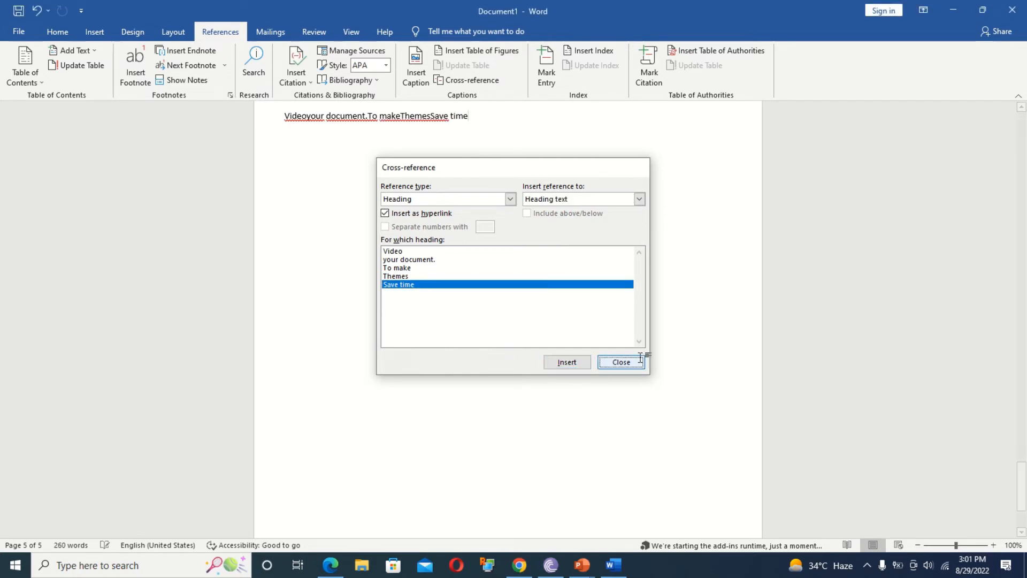
Put your document., To make, Themes and Save time on separate lines, then jump to your document.
left_click(307, 114)
key("Return")
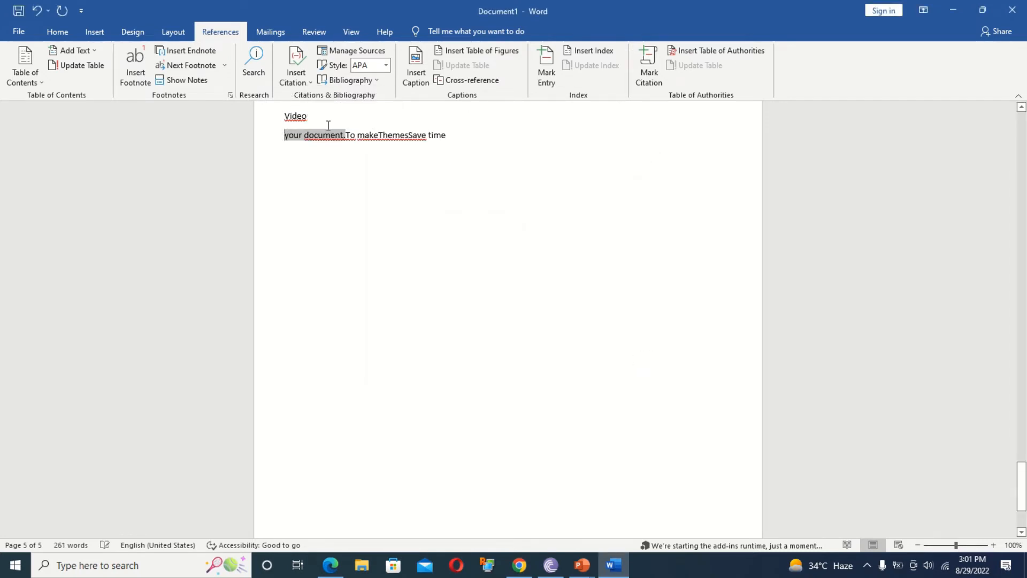
left_click(346, 134)
key("Return")
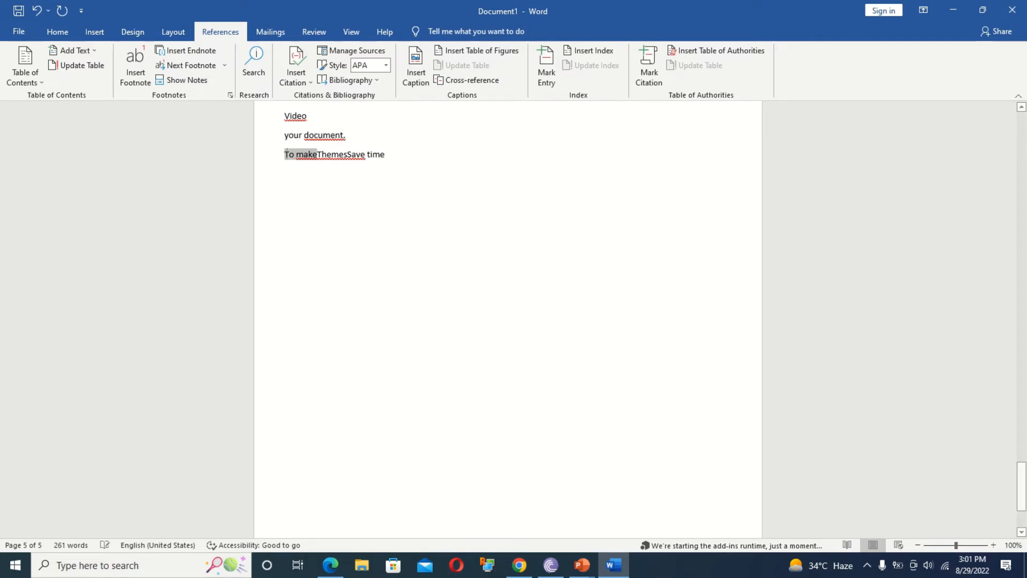
left_click(319, 155)
key("Return")
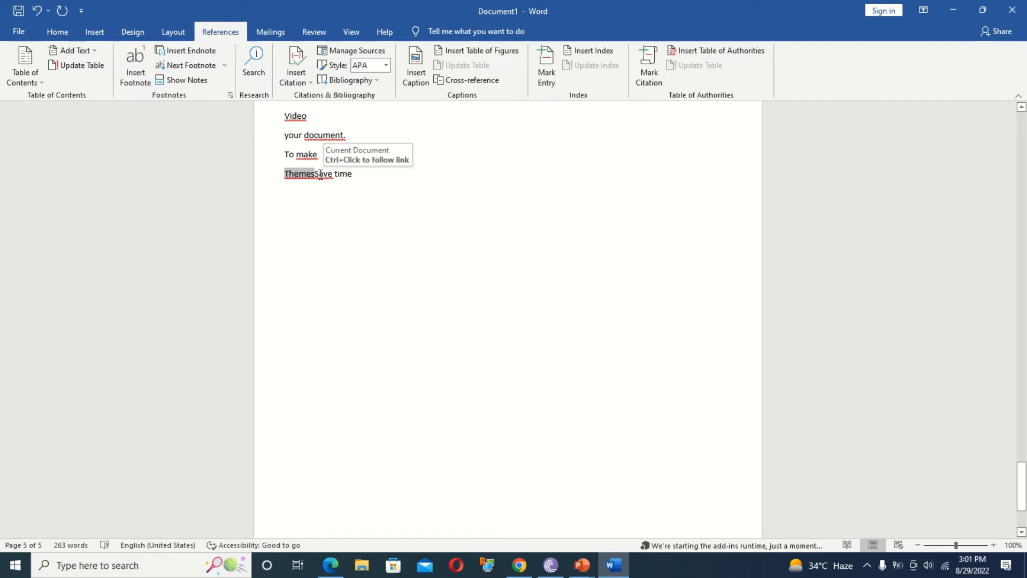
left_click(316, 174)
key("Return")
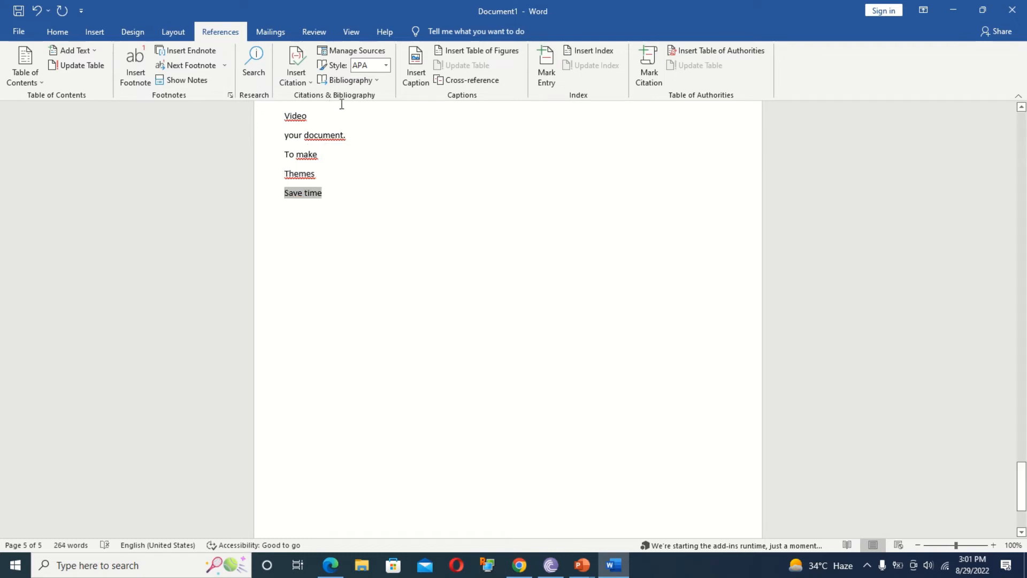
left_click(314, 140, "ctrl")
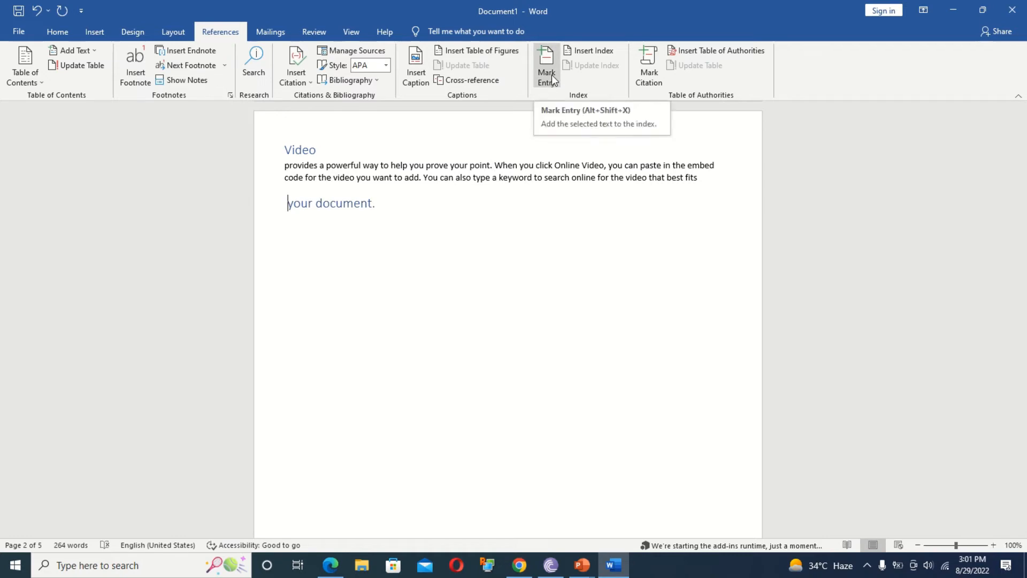
Mark the Video heading as an index entry.
left_click_drag(321, 154, 286, 154)
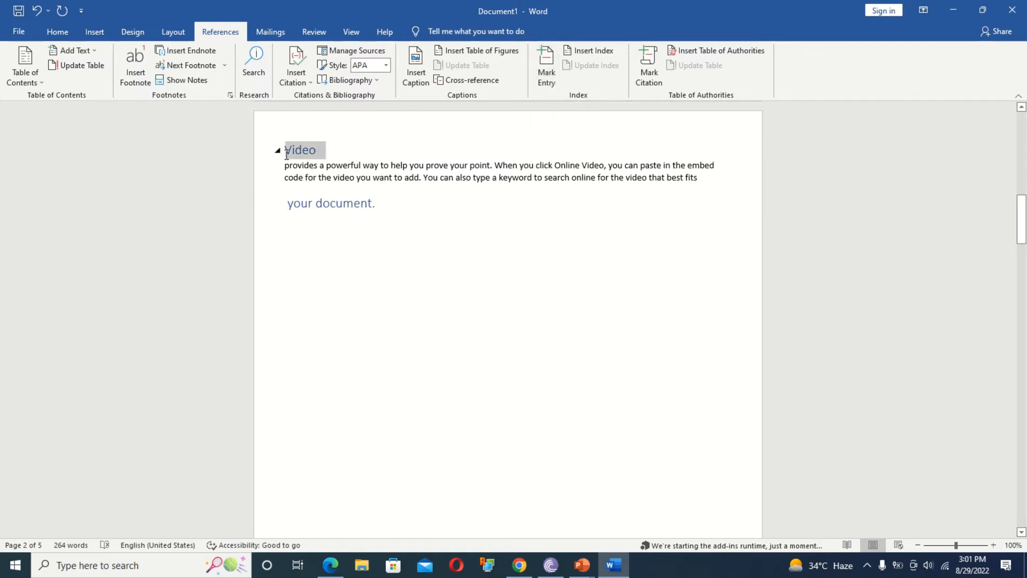
left_click(545, 64)
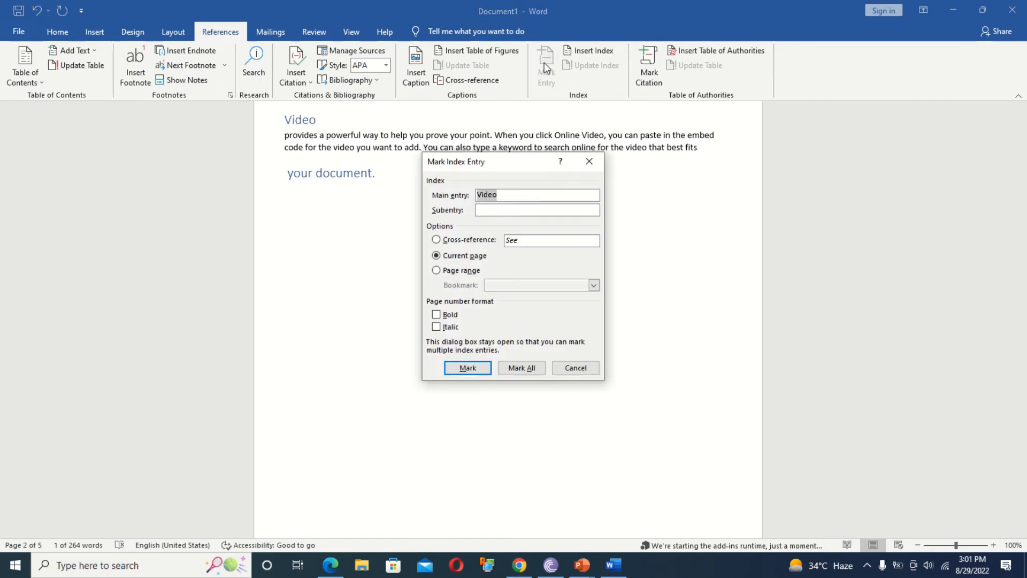
left_click(467, 368)
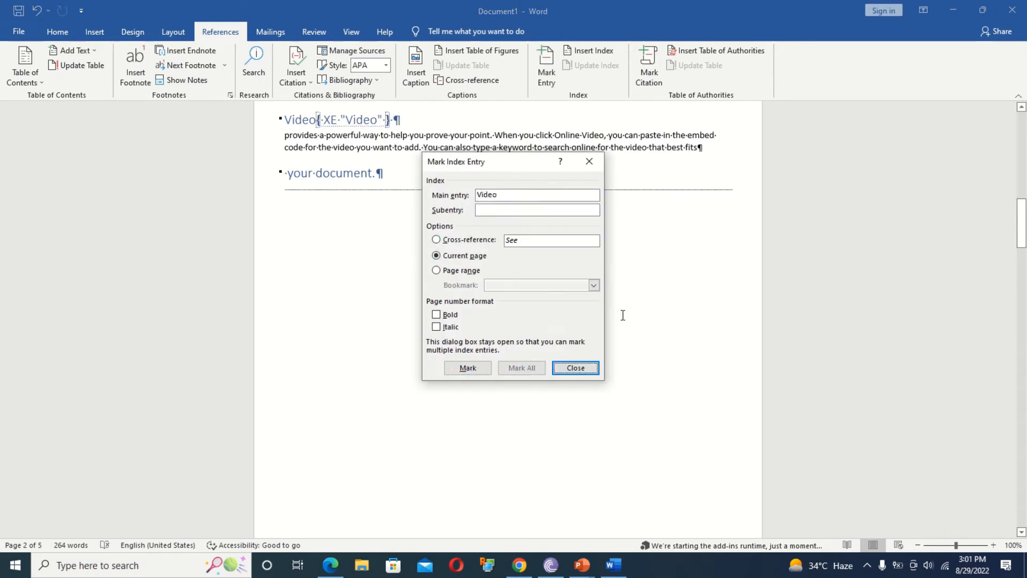
left_click(575, 368)
Scroll back to the table of contents on page 1 and hide the formatting marks.
left_click_drag(1022, 214, 1023, 124)
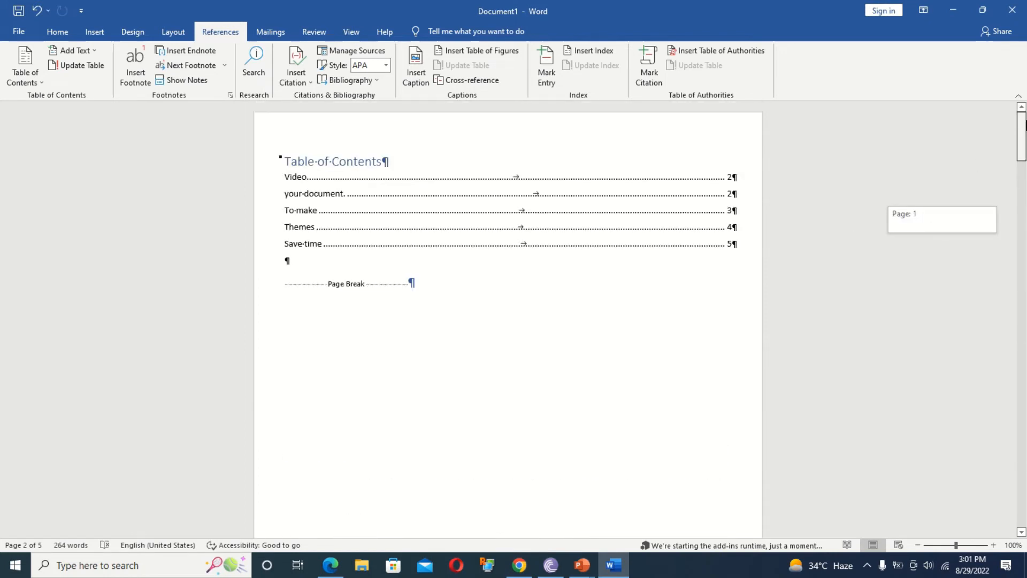
left_click(86, 36)
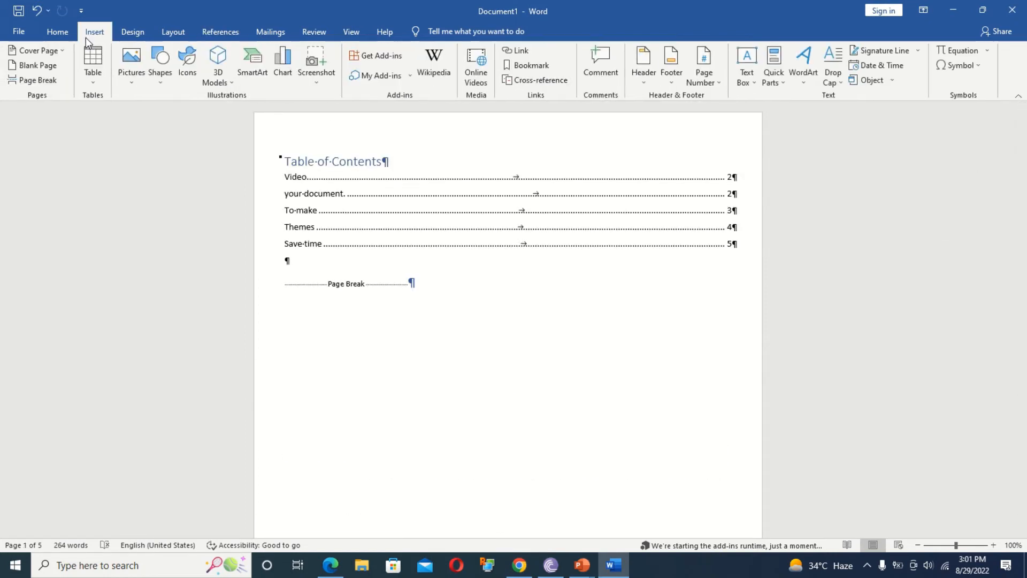
left_click(54, 32)
left_click(442, 57)
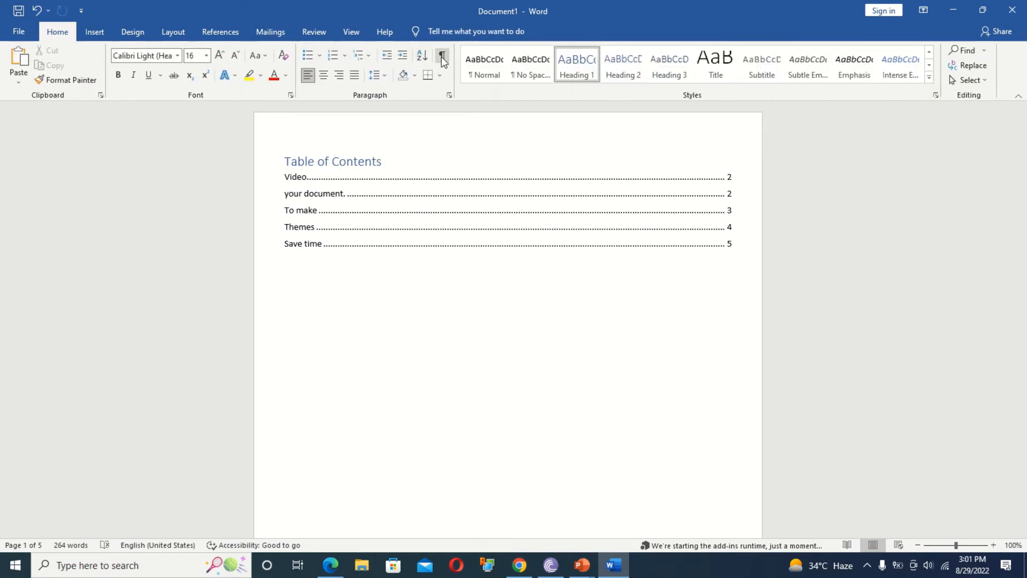
left_click(220, 33)
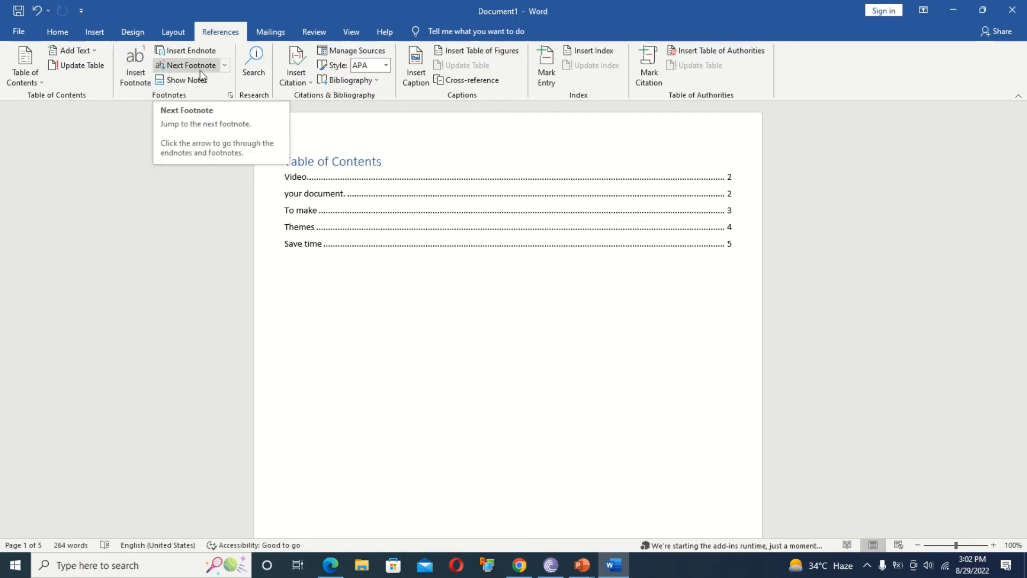
left_click(269, 34)
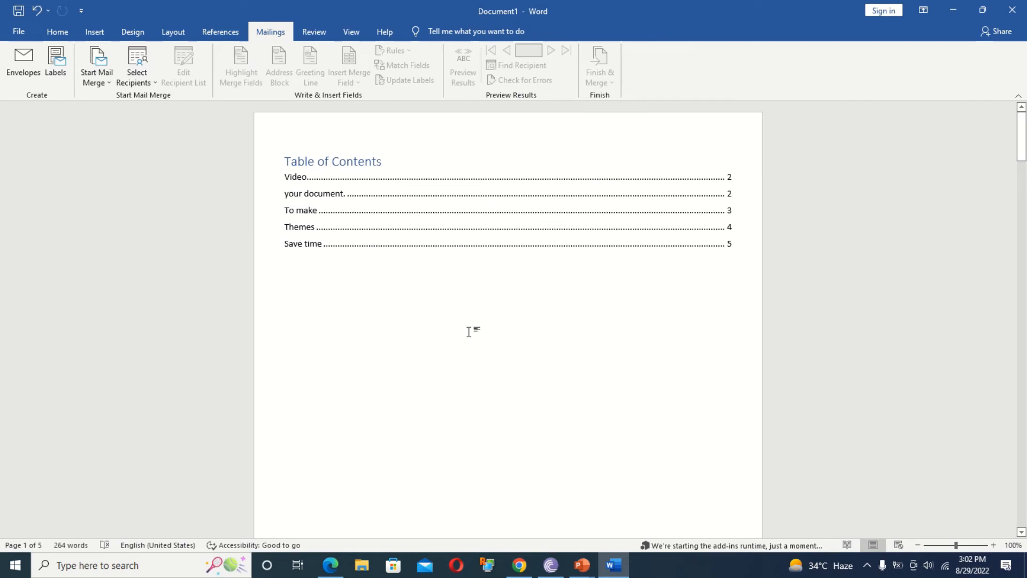
Clear the whole document and enter delivery and return addresses for a new envelope.
key("ctrl+a")
key("Delete")
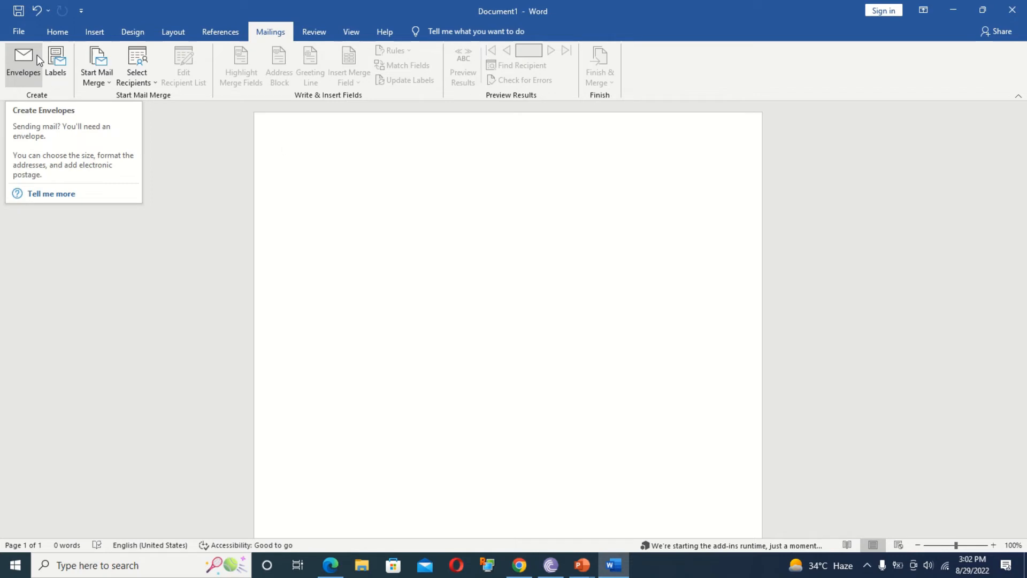
left_click(36, 55)
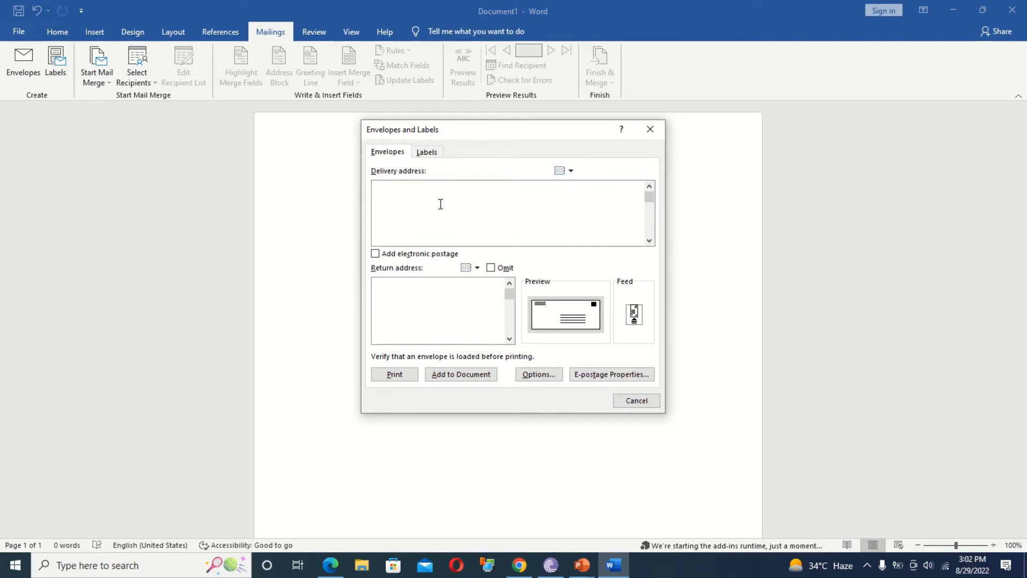
type("w")
type(" Delh")
type("i 11")
type("0125")
type("ne ")
type("Barei")
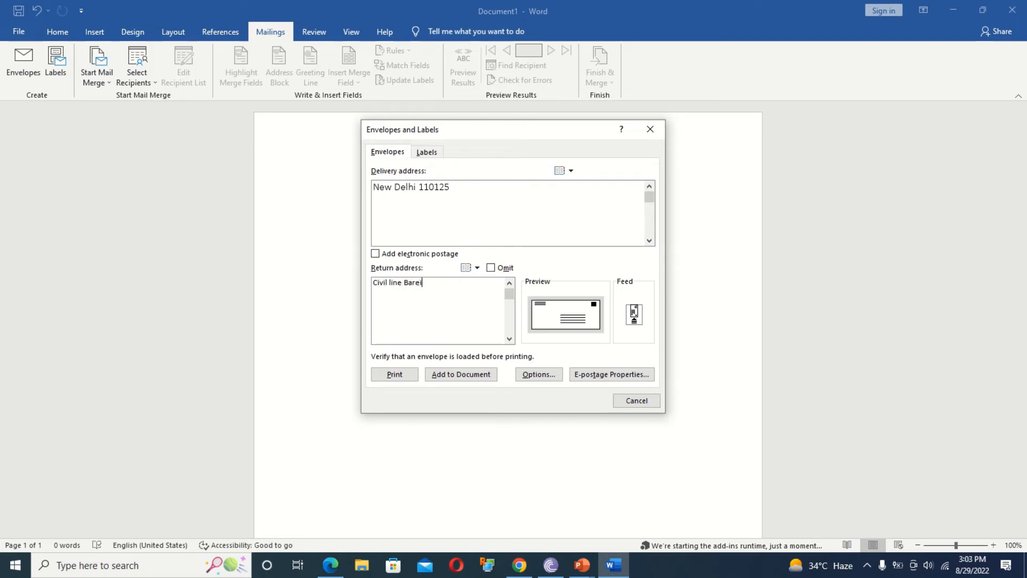
type("lly 243001")
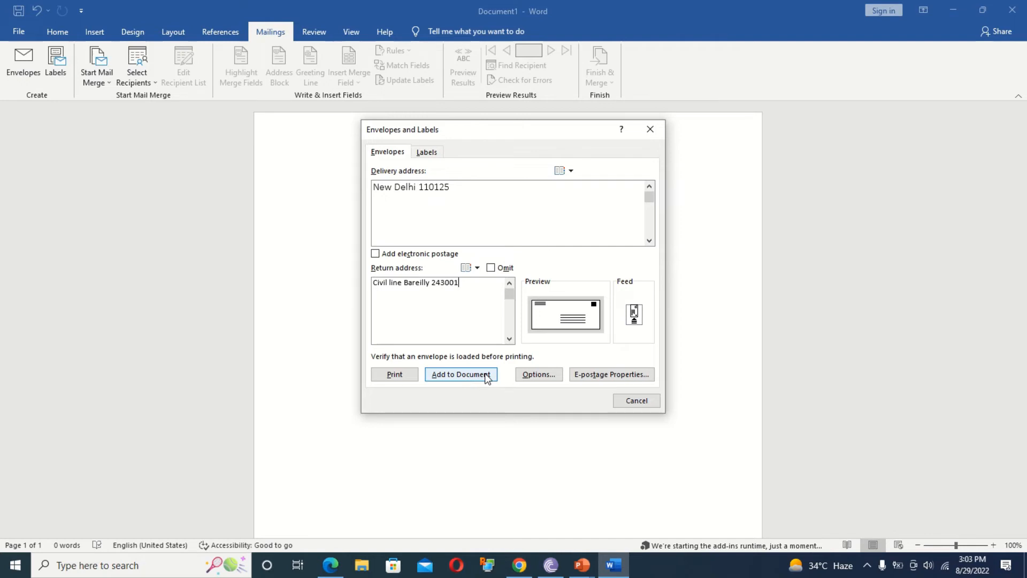
Add the envelope to the document, saving the return address as default, then dismiss Labels.
left_click(538, 374)
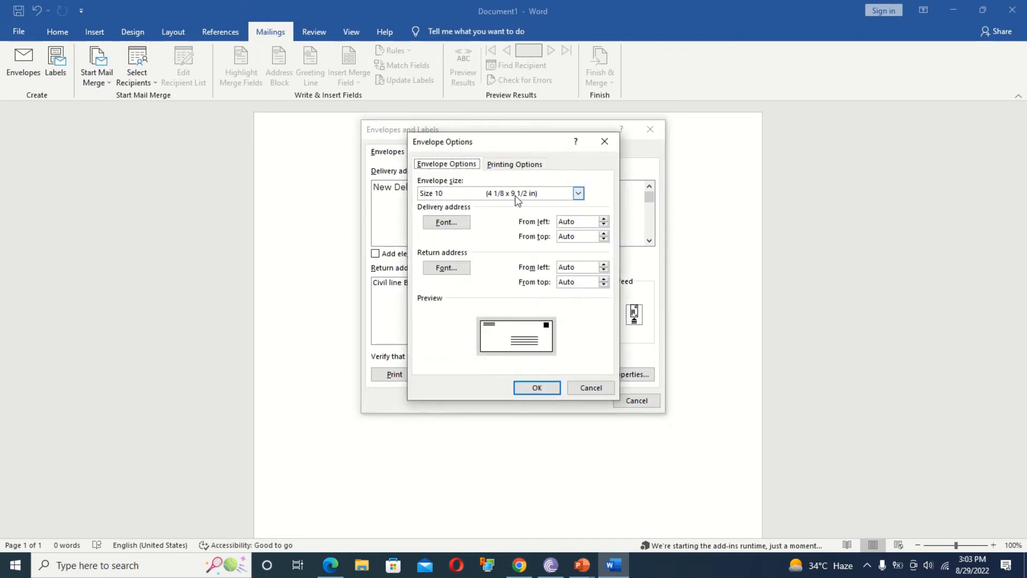
left_click(543, 387)
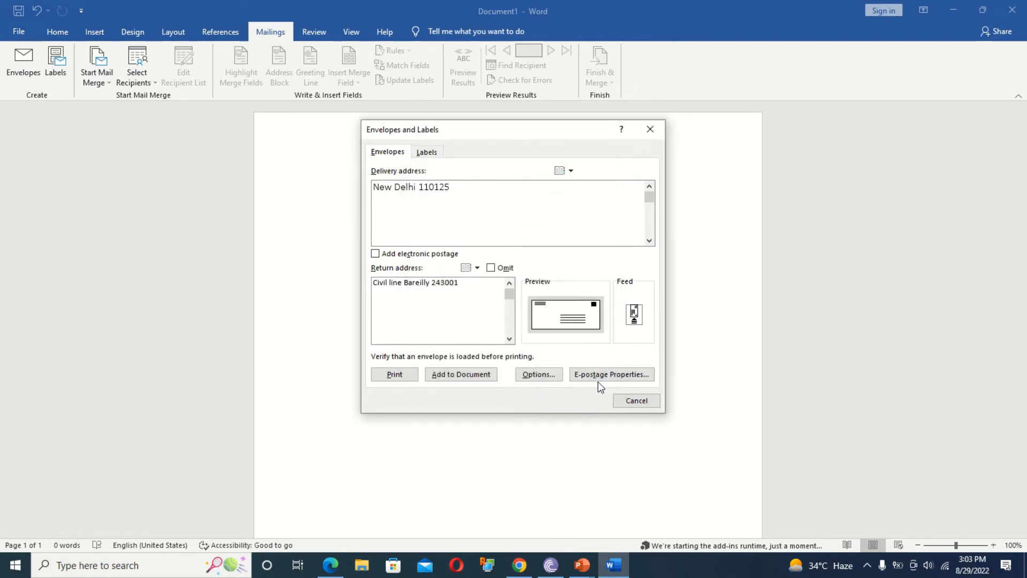
left_click(470, 374)
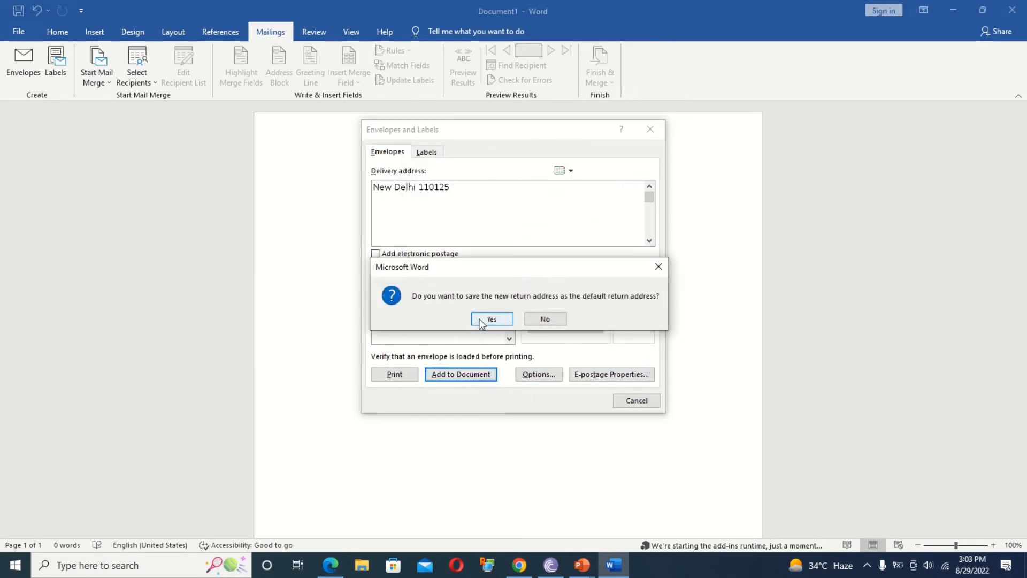
left_click(491, 319)
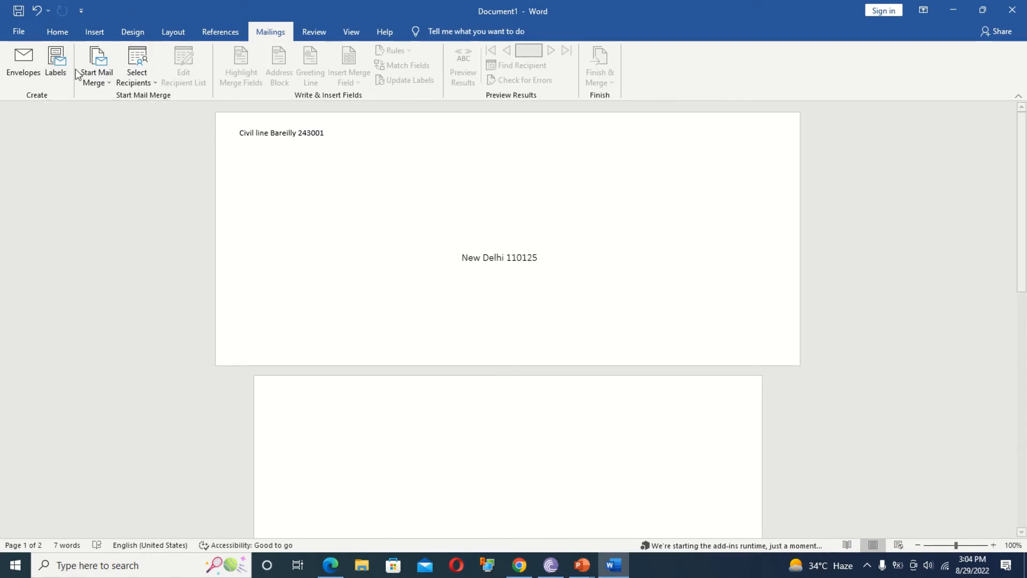
left_click(57, 61)
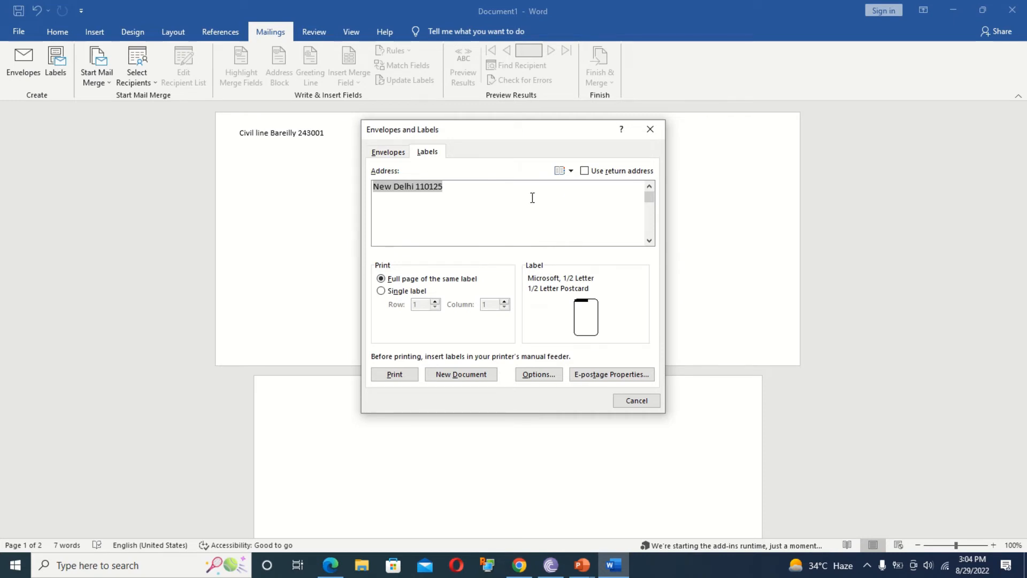
left_click(649, 129)
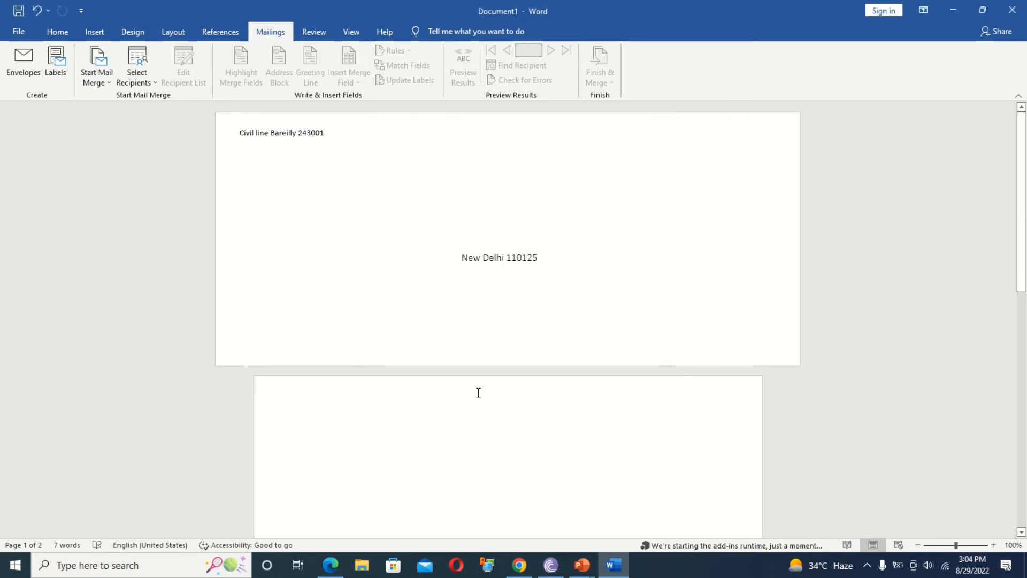
Undo the envelope, type 'Hp Computer' and insert an online HP Pavilion g6 laptop photo below.
key("ctrl+z")
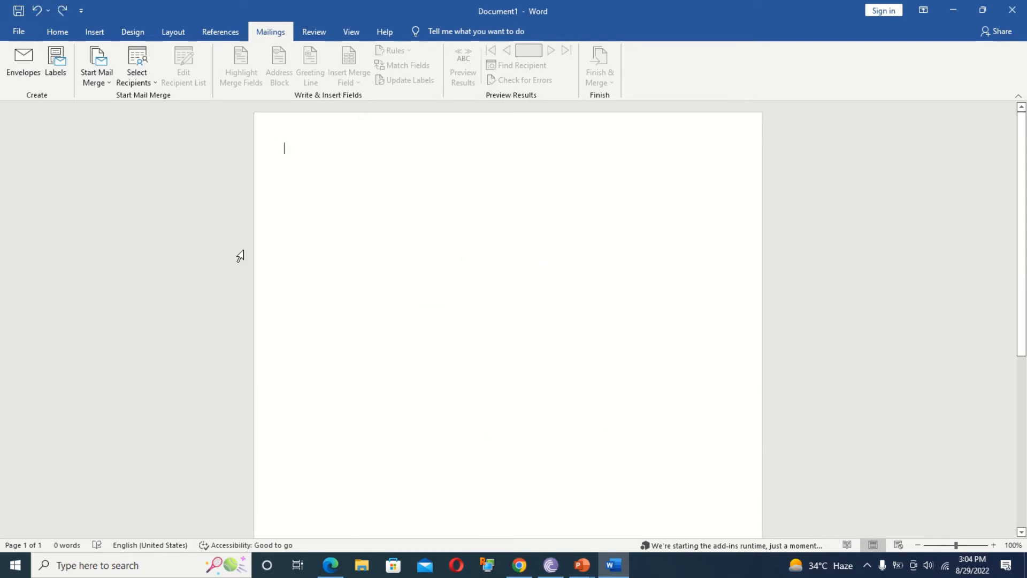
type("H")
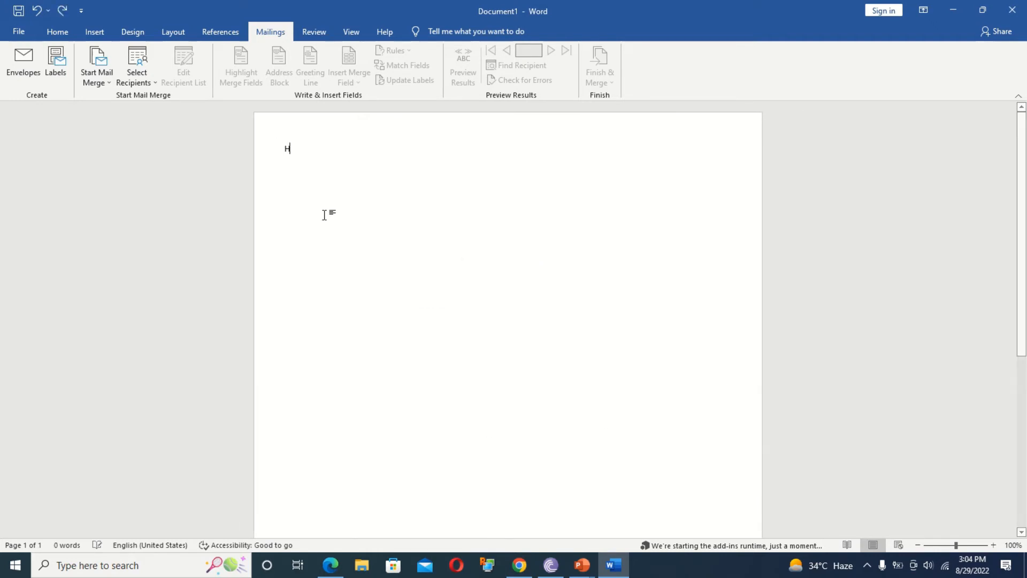
type("p Computer")
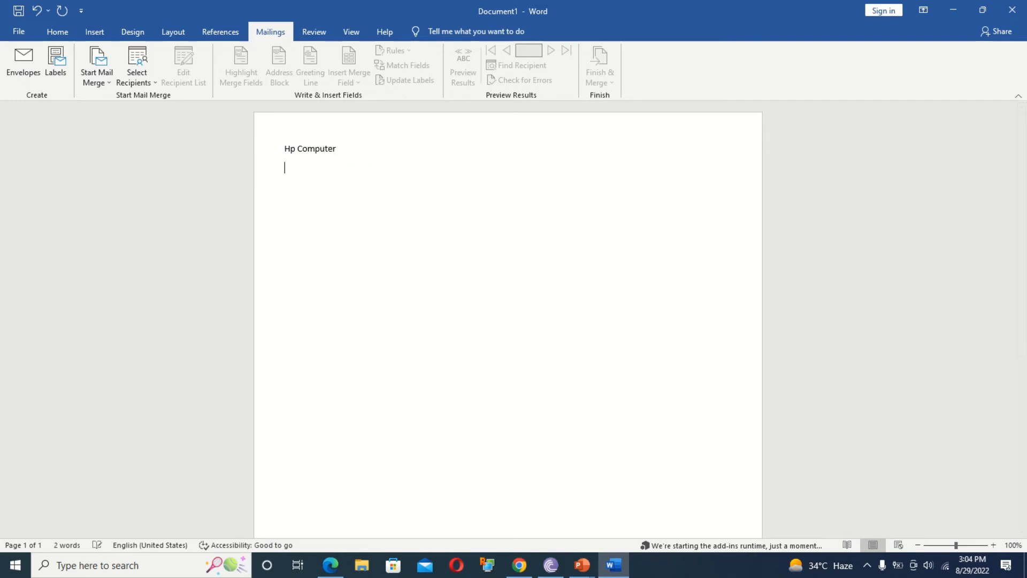
key("Return")
left_click(94, 32)
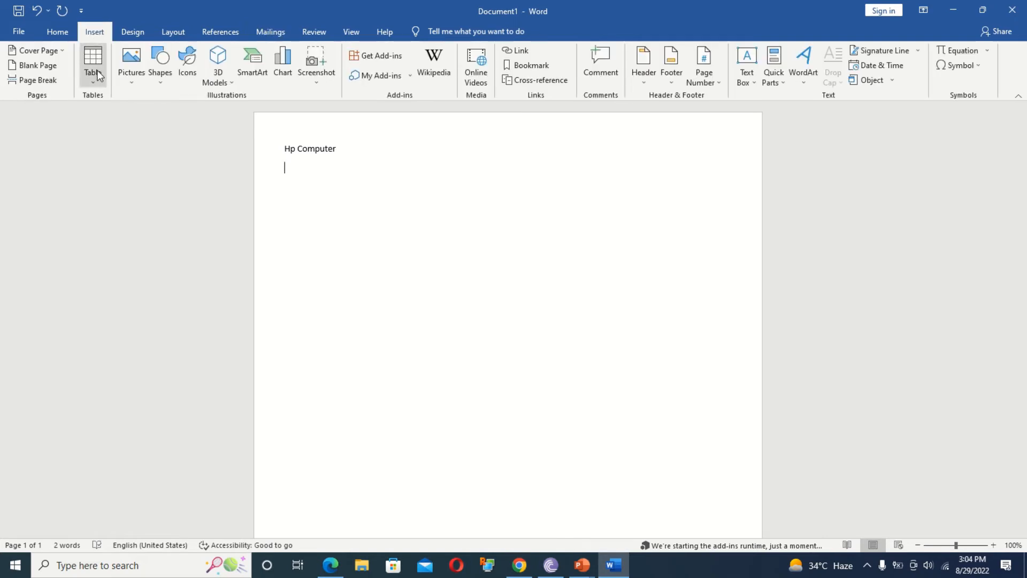
left_click(138, 79)
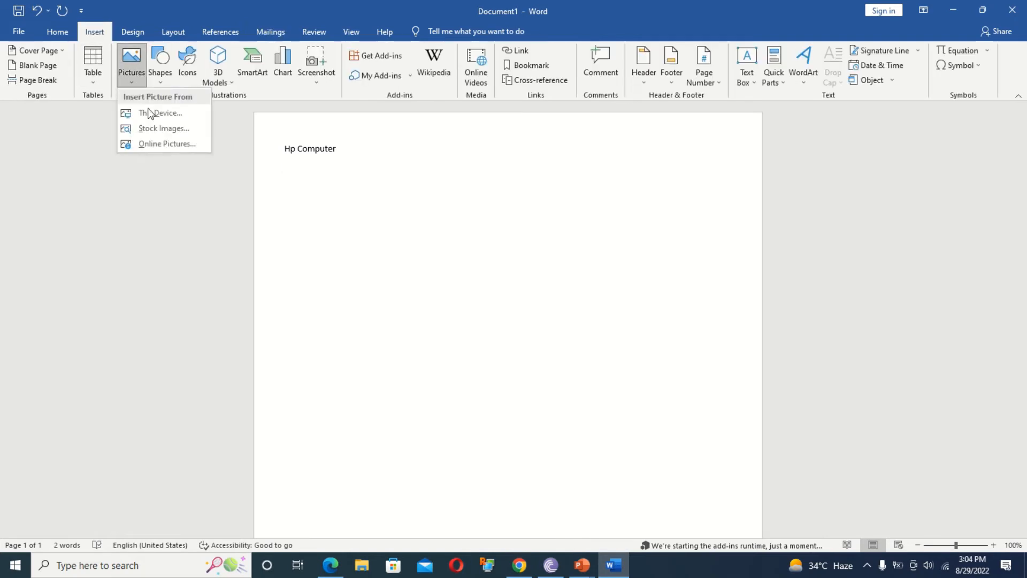
left_click(159, 145)
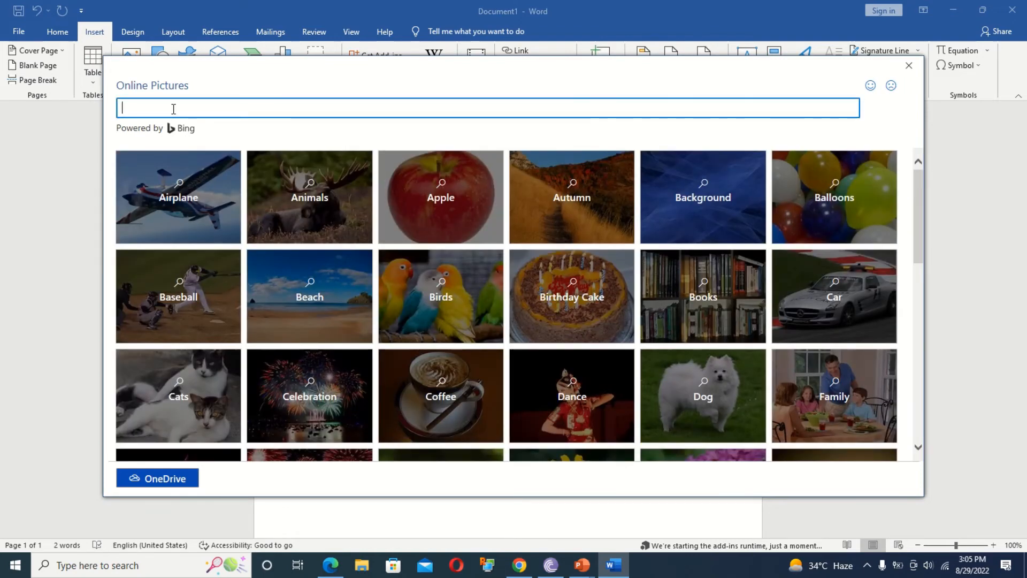
type("hp")
key("Return")
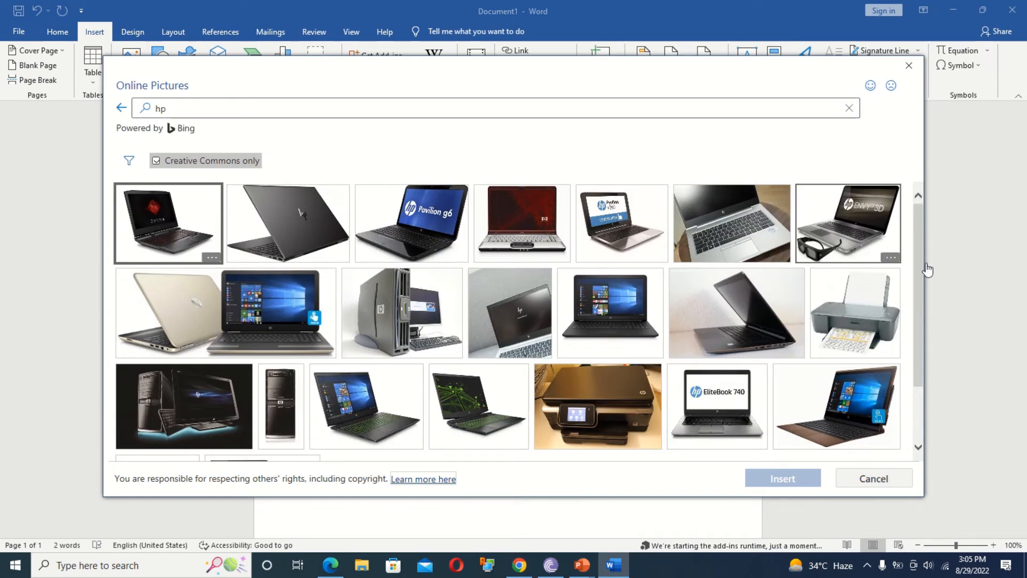
left_click(447, 213)
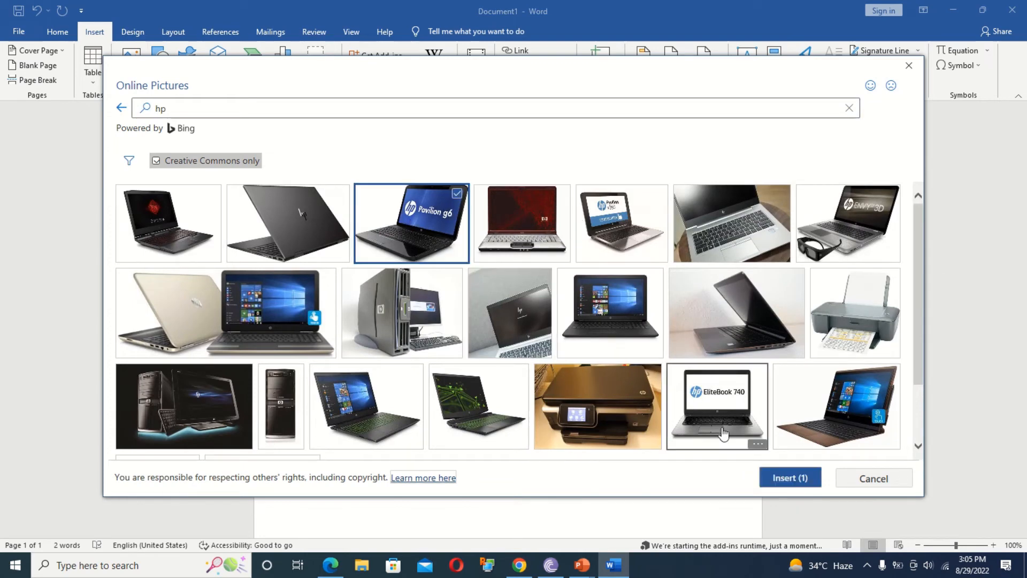
left_click(782, 478)
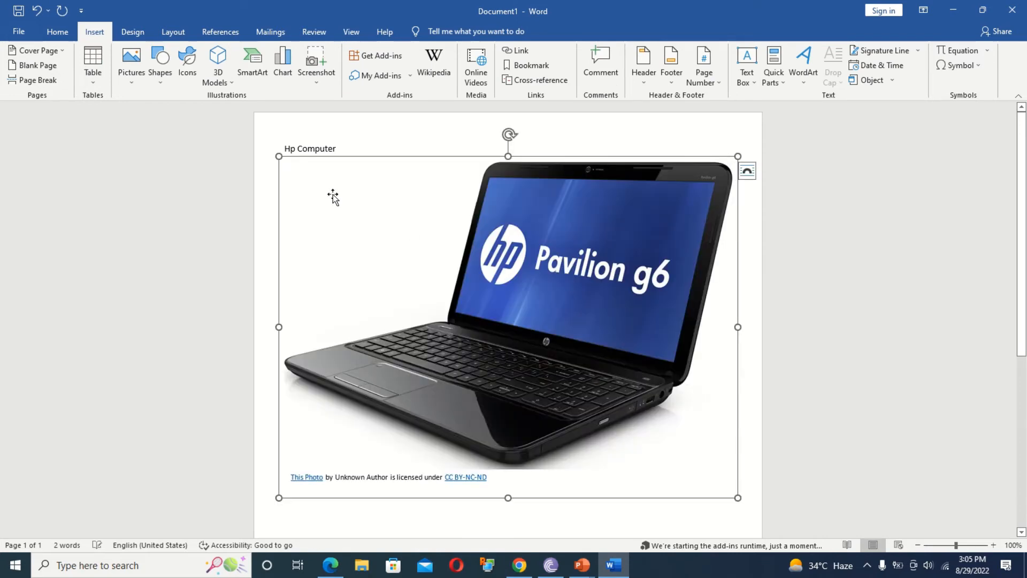
Delete the photo's attribution caption, shrink the laptop picture, and select the whole document.
left_click(398, 476)
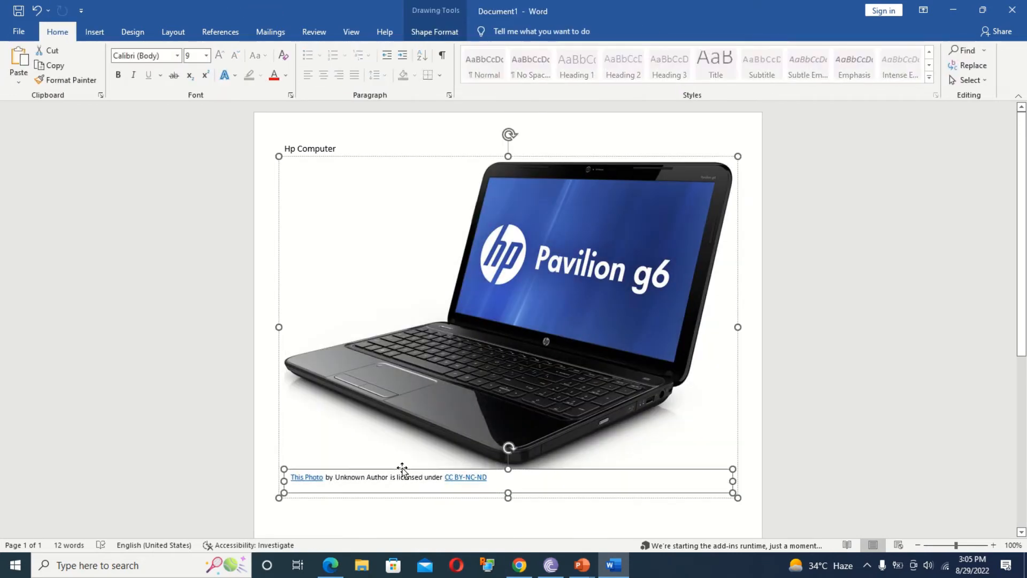
key("Delete")
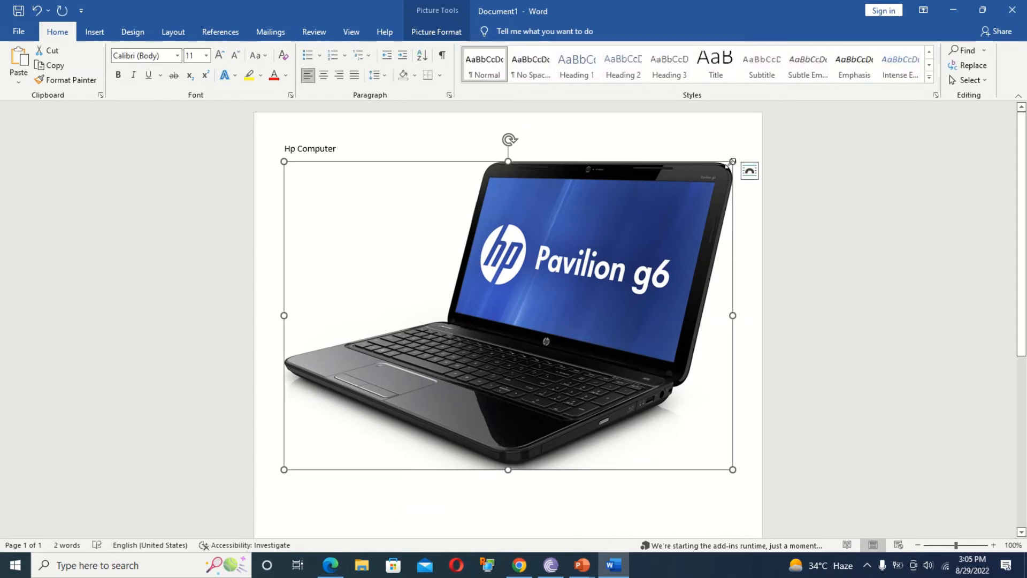
left_click_drag(733, 160, 606, 161)
left_click_drag(605, 382, 361, 211)
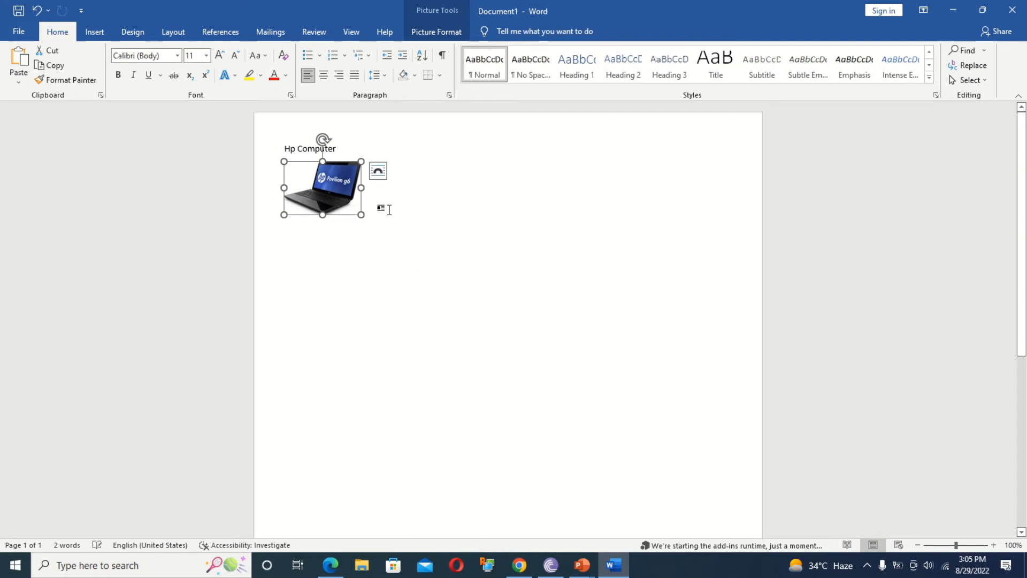
left_click(385, 209)
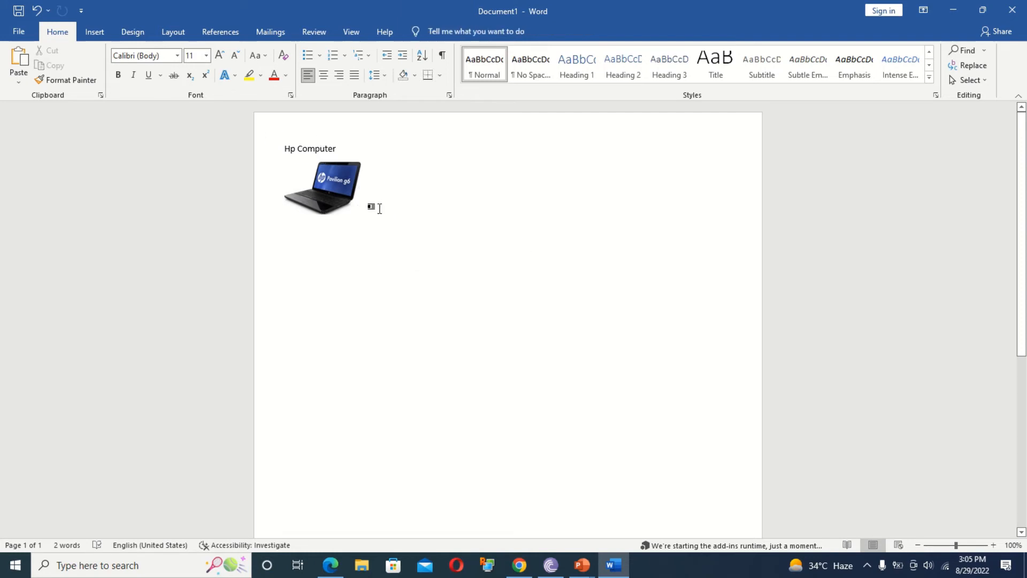
key("ctrl+a")
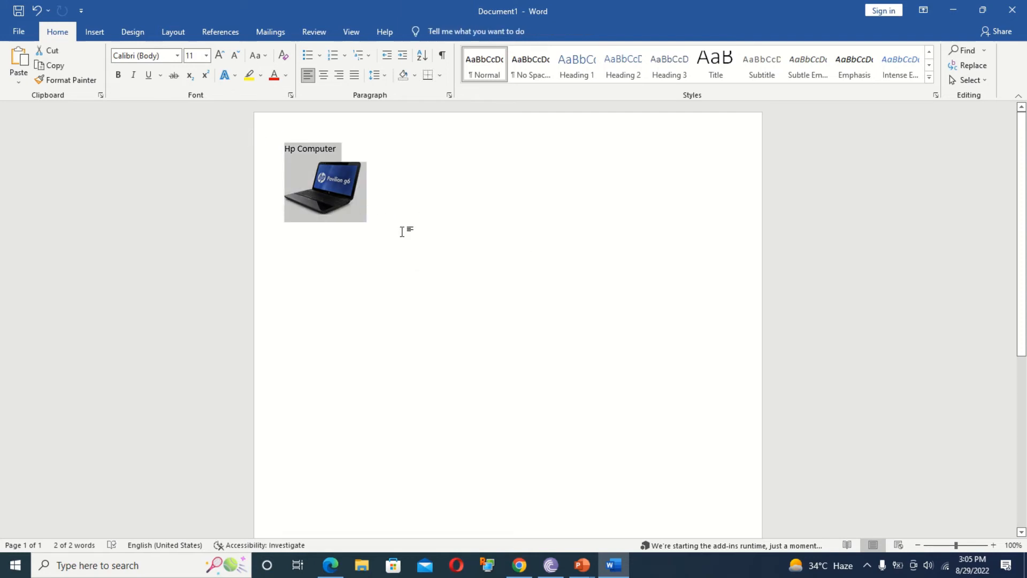
left_click(264, 31)
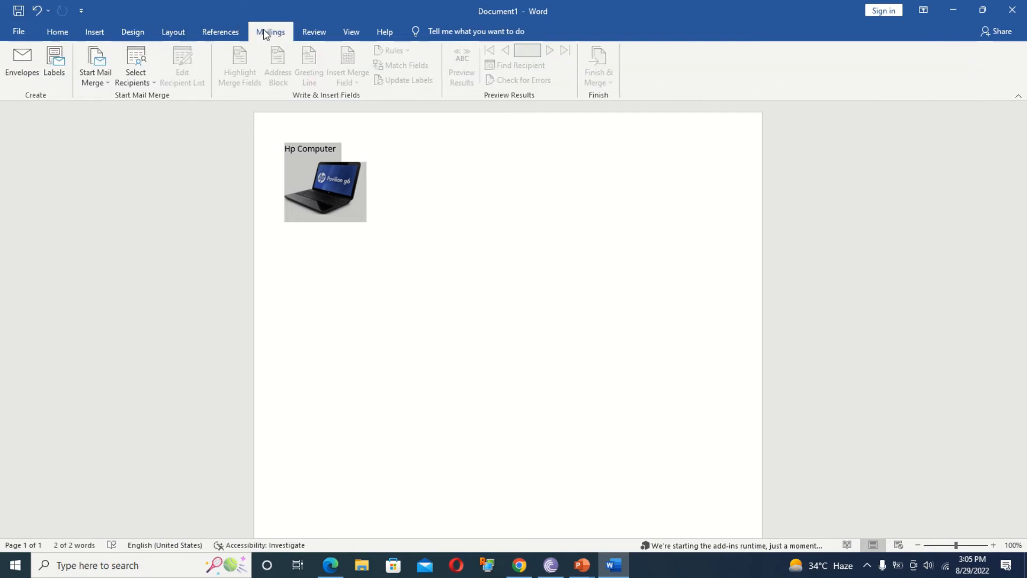
Generate a new document of 30 Per Page address labels, then switch back to Document1.
left_click(56, 58)
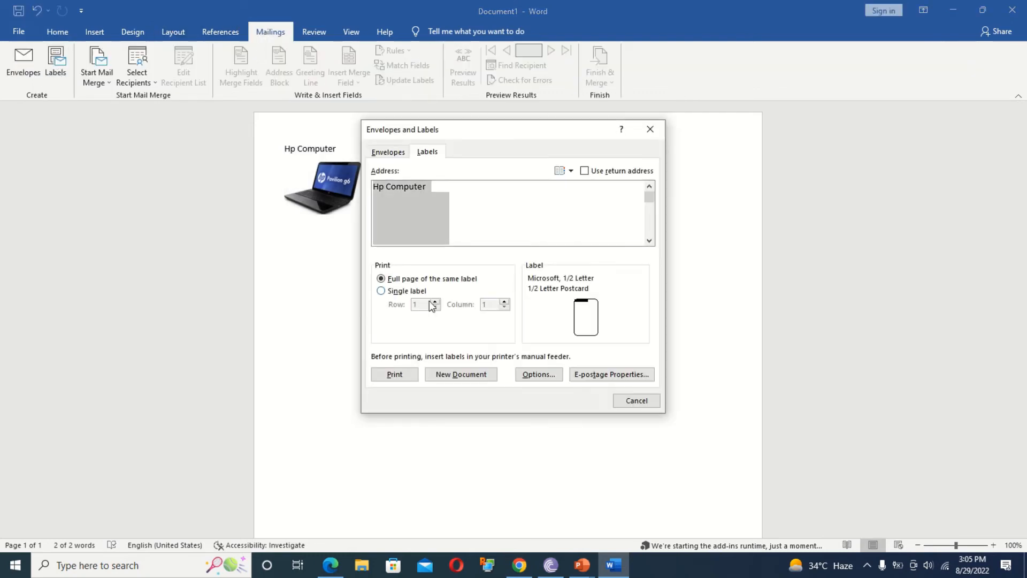
left_click(529, 374)
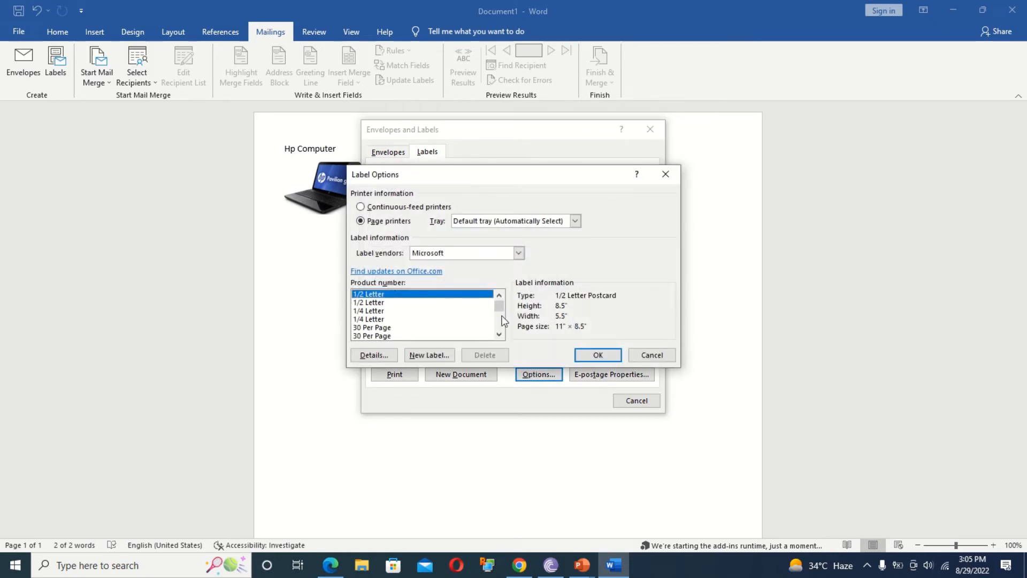
left_click(498, 335)
left_click(498, 335)
left_click(388, 312)
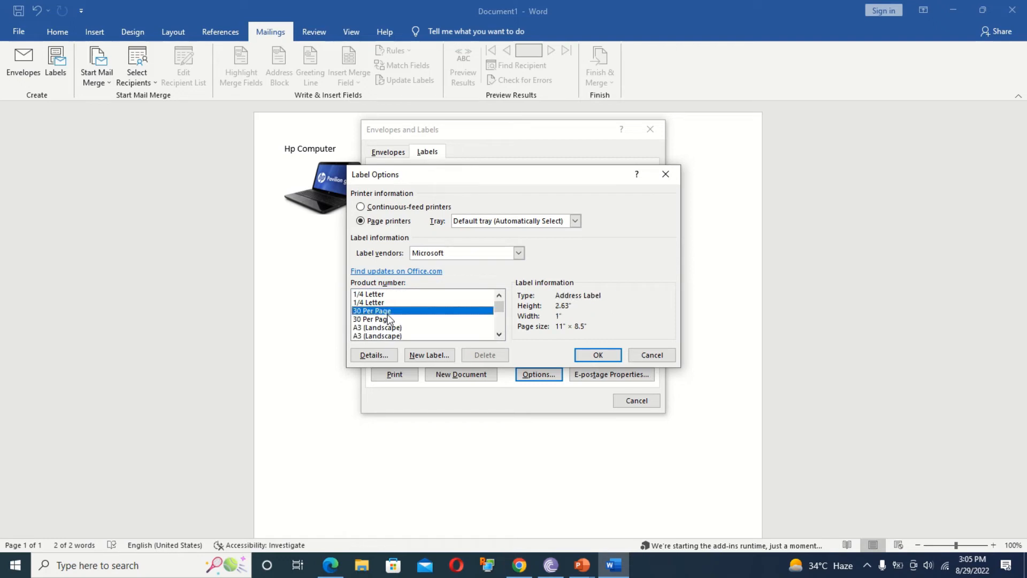
left_click(615, 355)
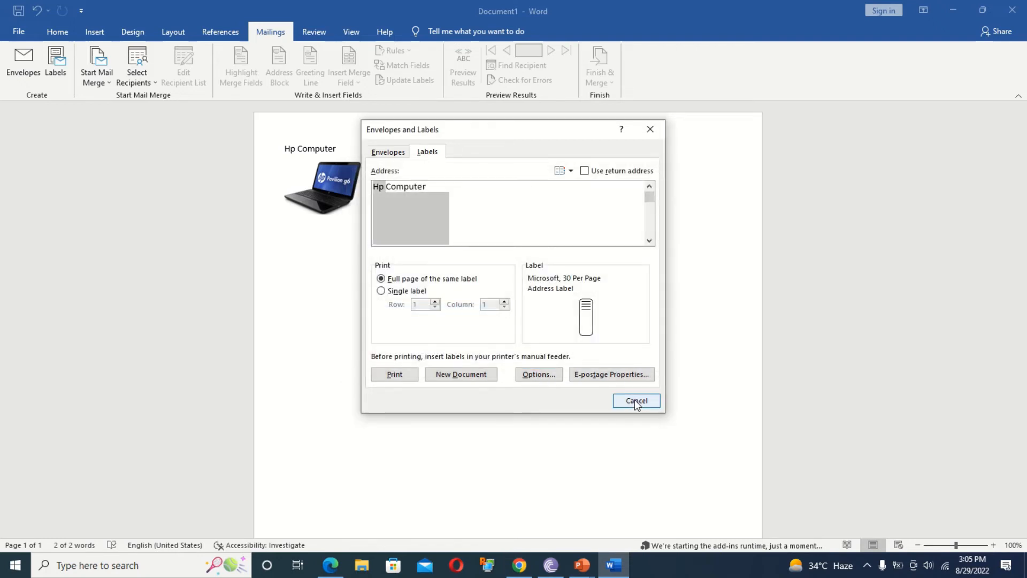
left_click(467, 376)
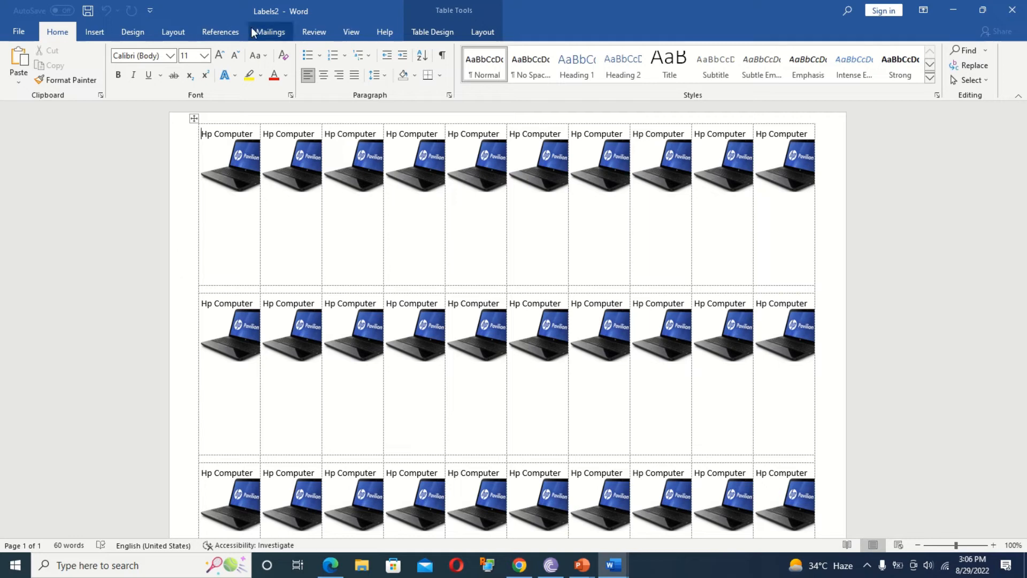
key("alt+Tab")
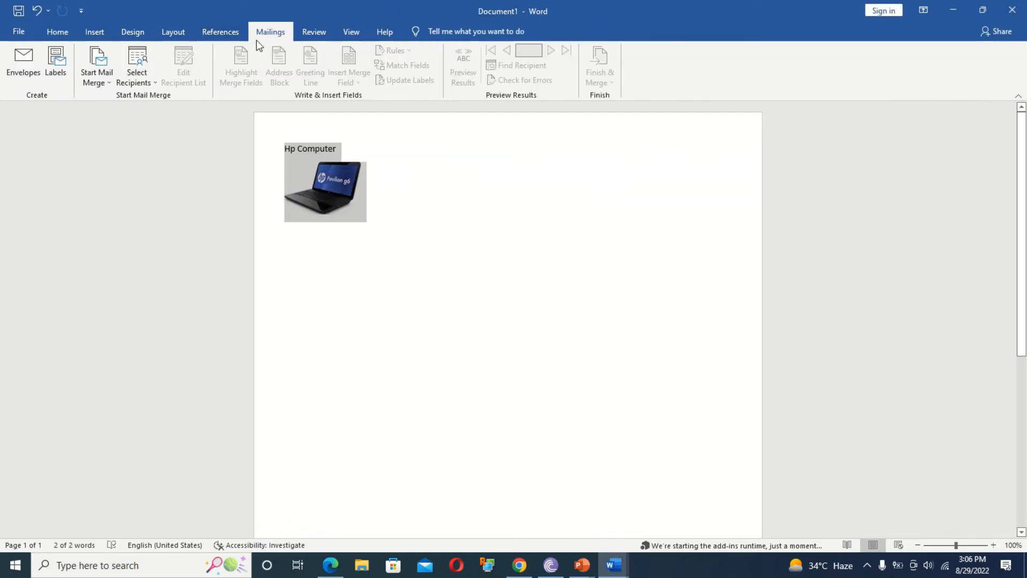
Undo the heading and picture, generate sample text with =rand(), and add blank lines above it.
key("ctrl+z")
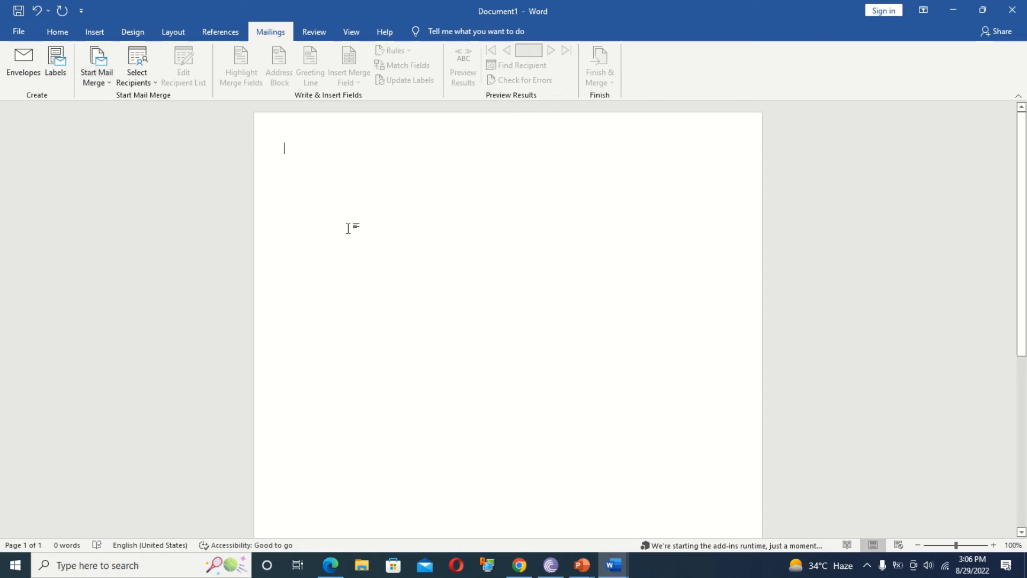
type("=r")
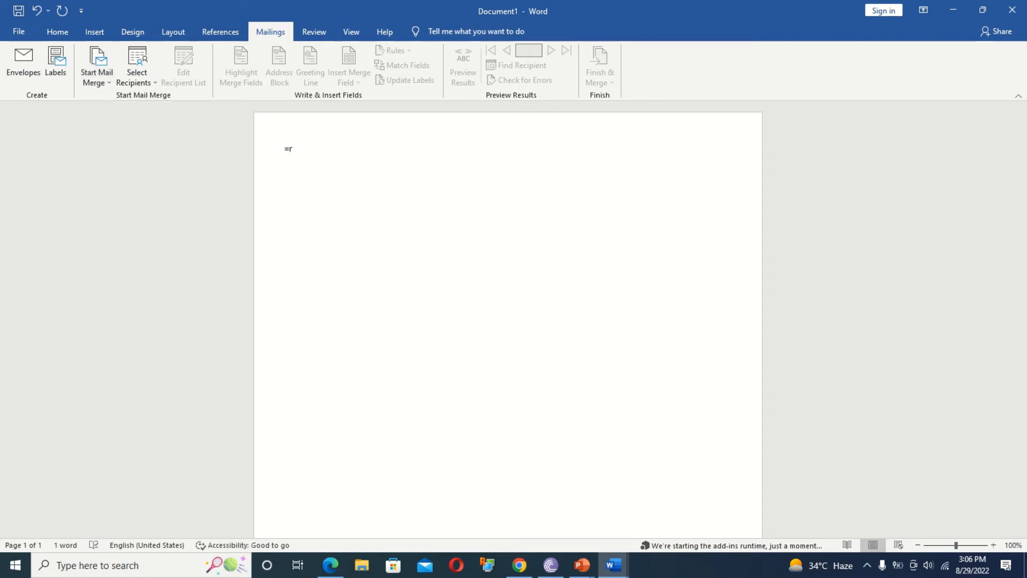
type("and()")
key("Return")
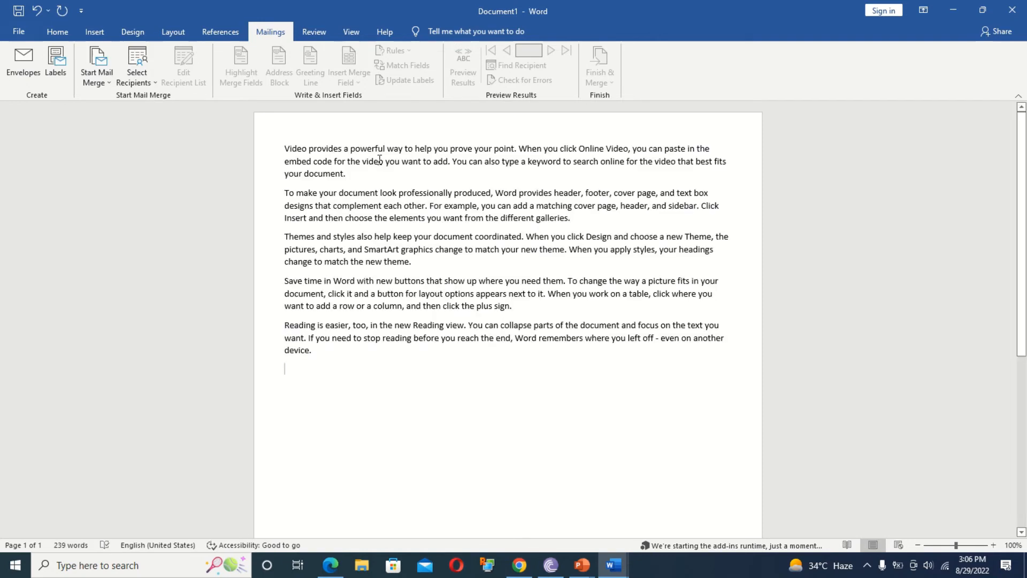
key("ctrl+Home")
key("Return")
key("Return")
key("Return")
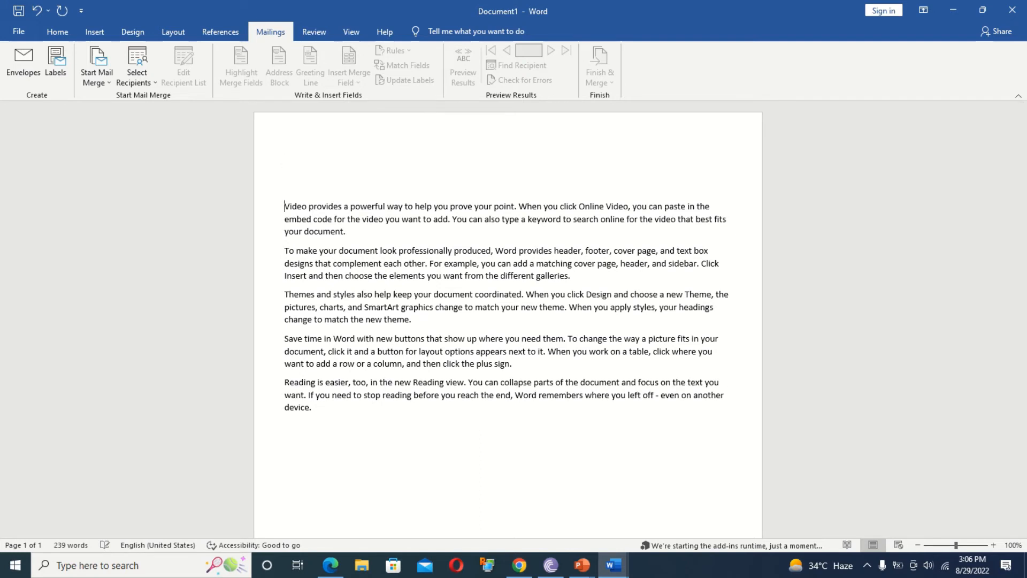
key("Return")
key("Return")
key("Return")
key("Return")
key("Return")
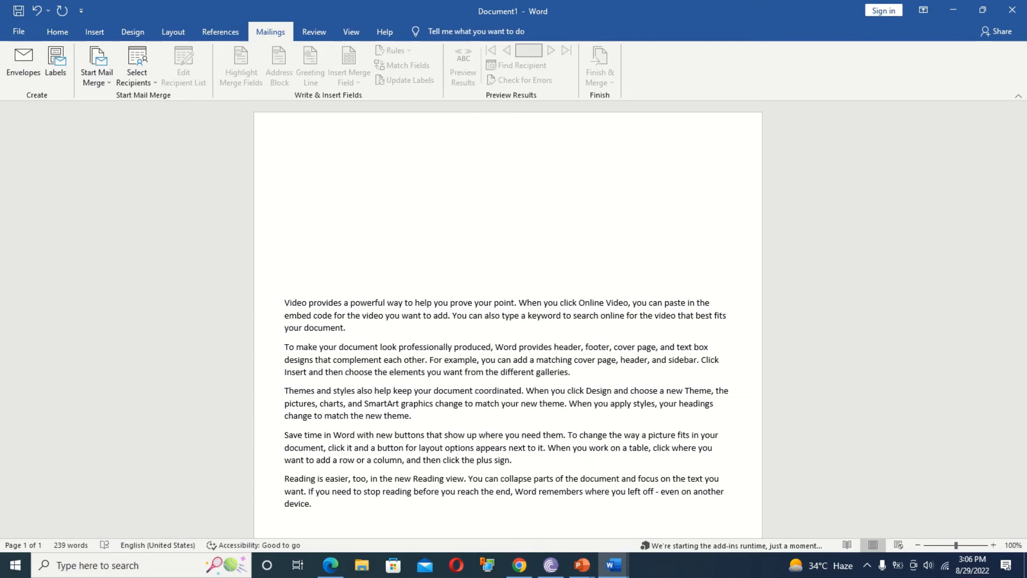
left_click_drag(324, 517, 290, 321)
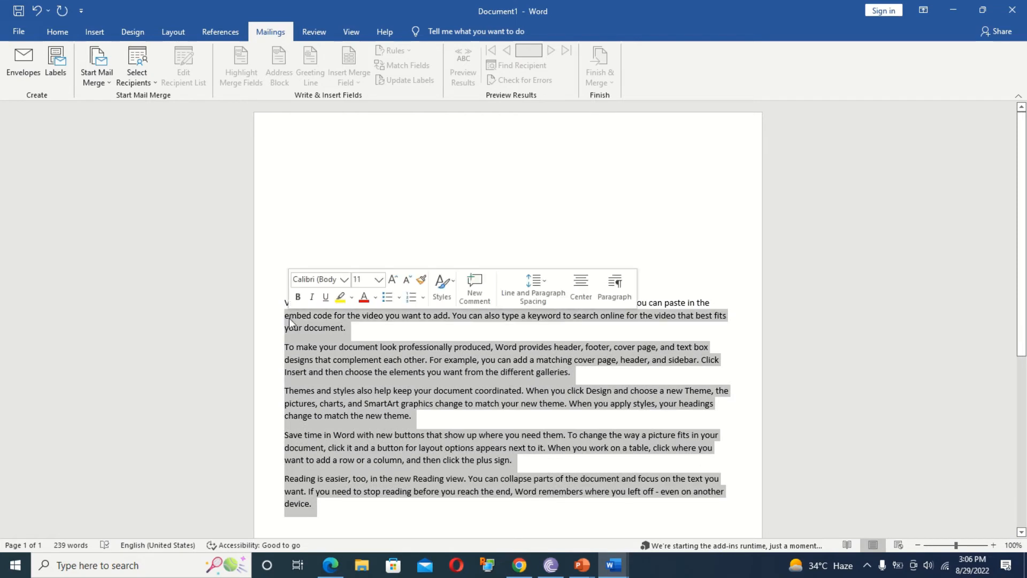
left_click(325, 218)
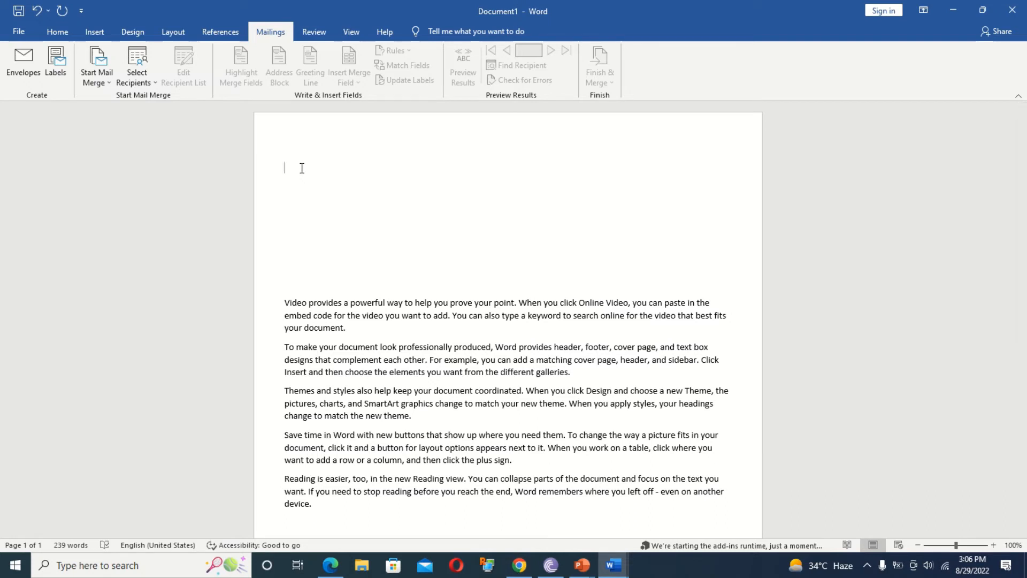
left_click(302, 168)
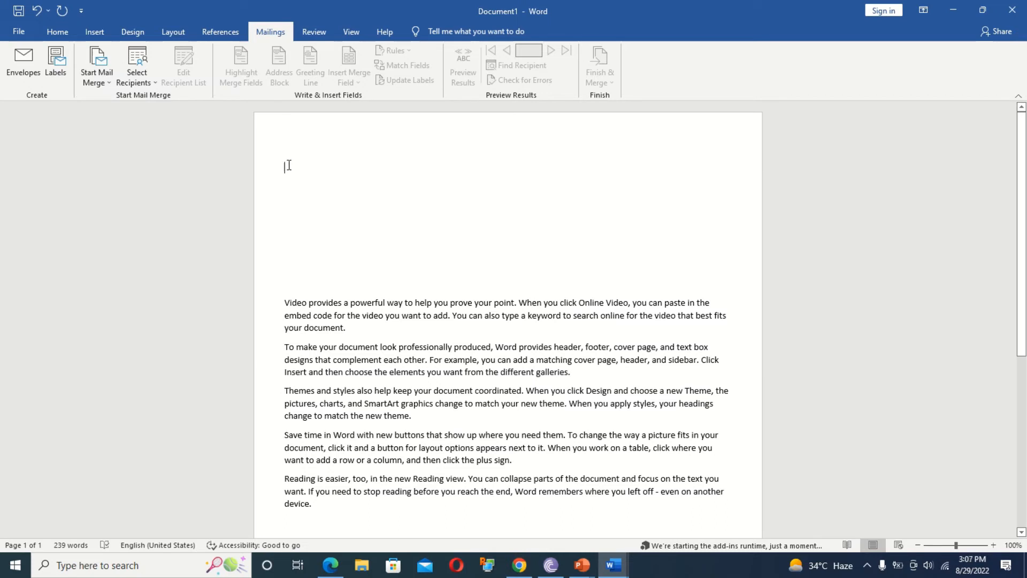
left_click(99, 83)
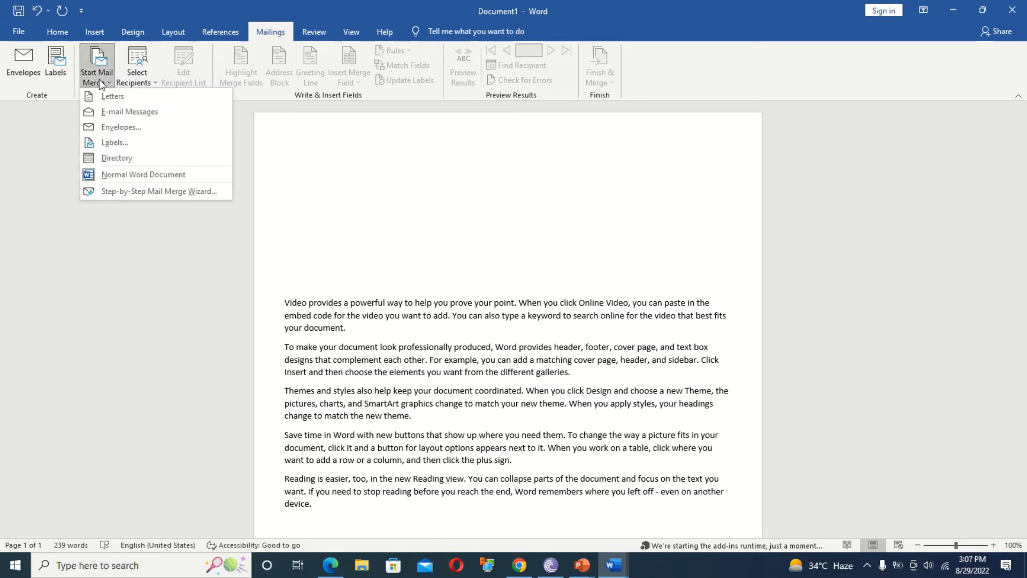
Run the Step-by-Step Mail Merge Wizard for Letters and choose to type a new recipient list.
left_click(160, 191)
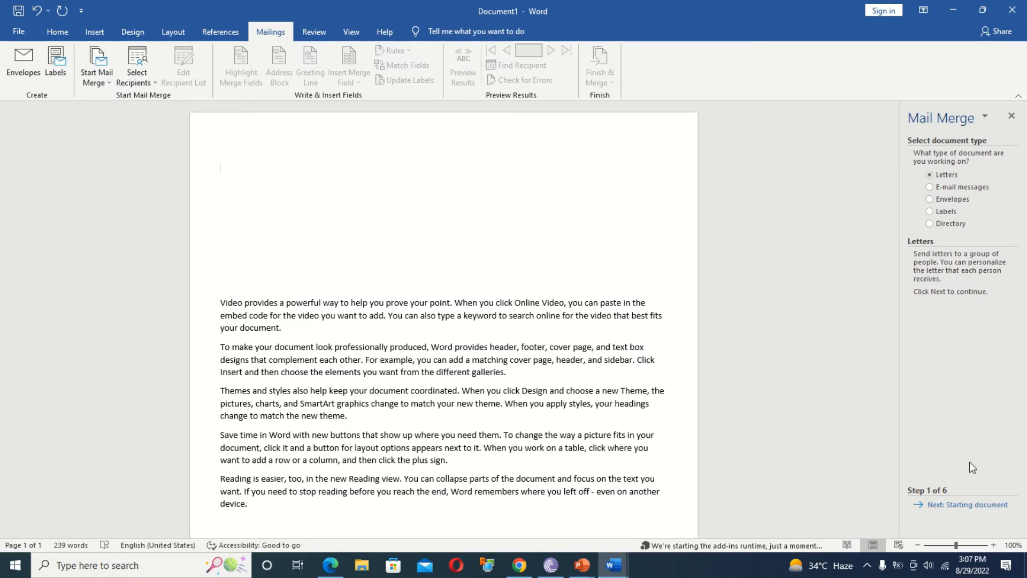
left_click(959, 505)
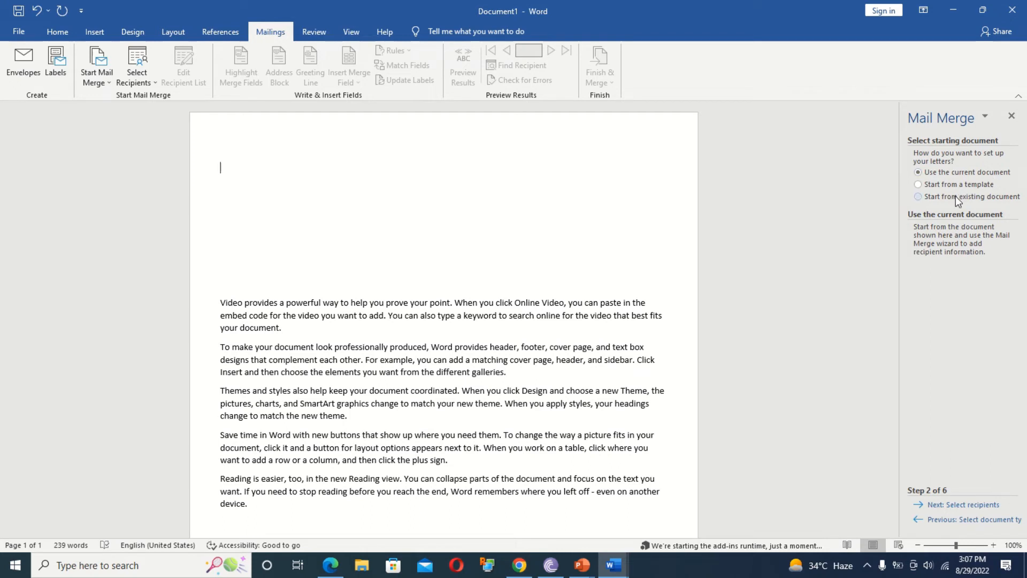
left_click(961, 507)
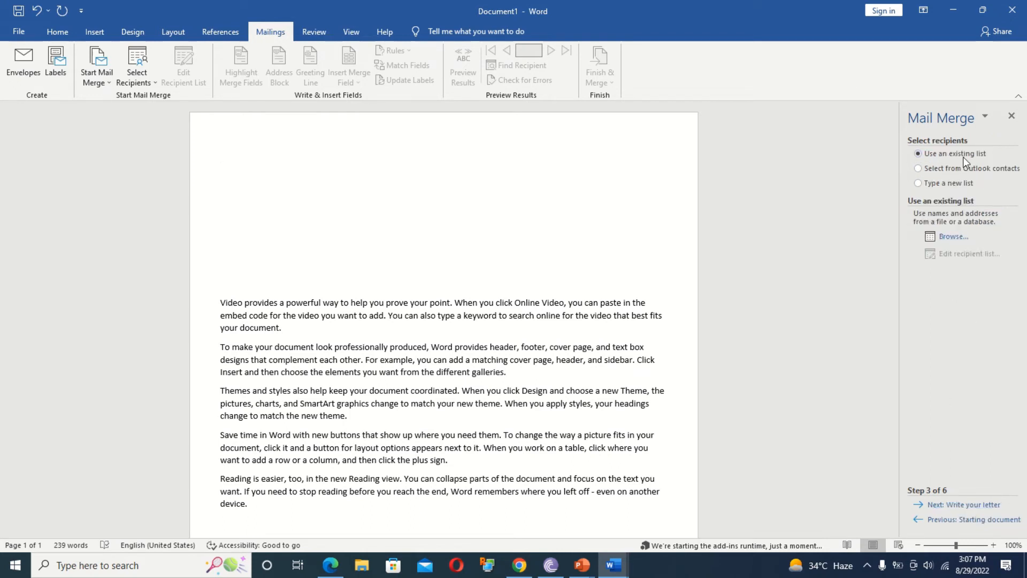
left_click(953, 185)
Open the new address list's column customisation and delete the Title and Address Line 2 fields.
left_click(944, 236)
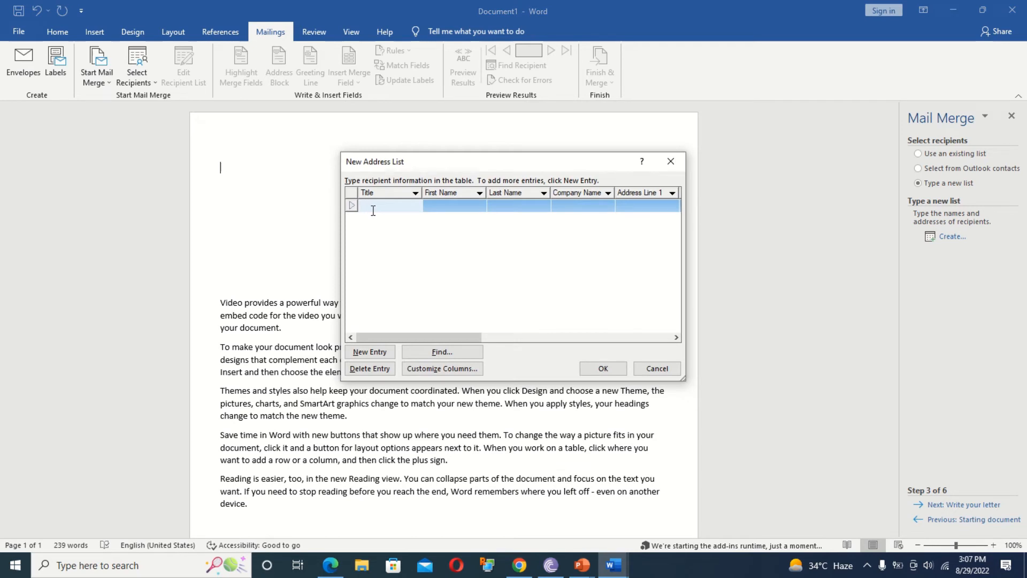
left_click(592, 336)
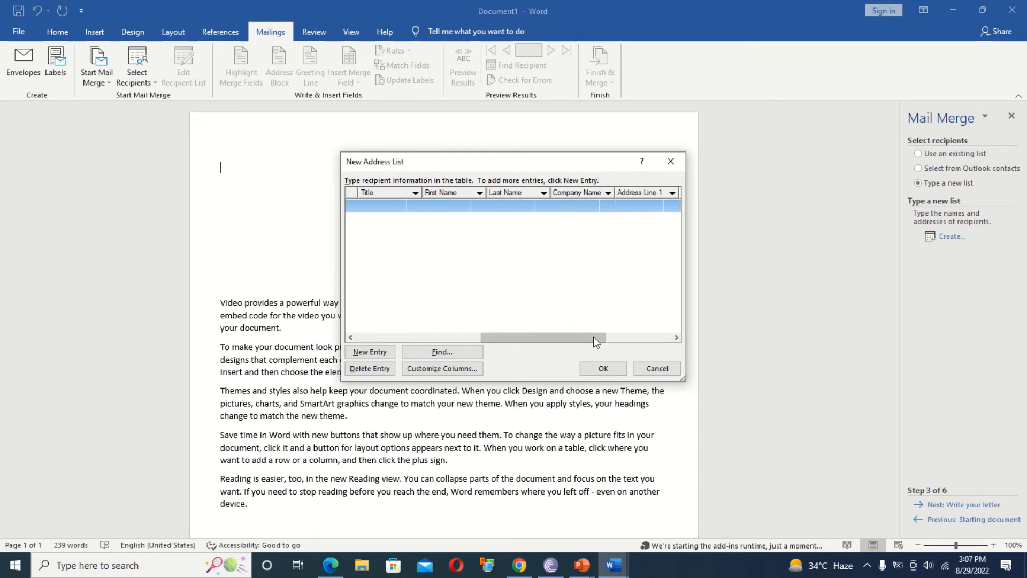
left_click_drag(593, 336, 317, 329)
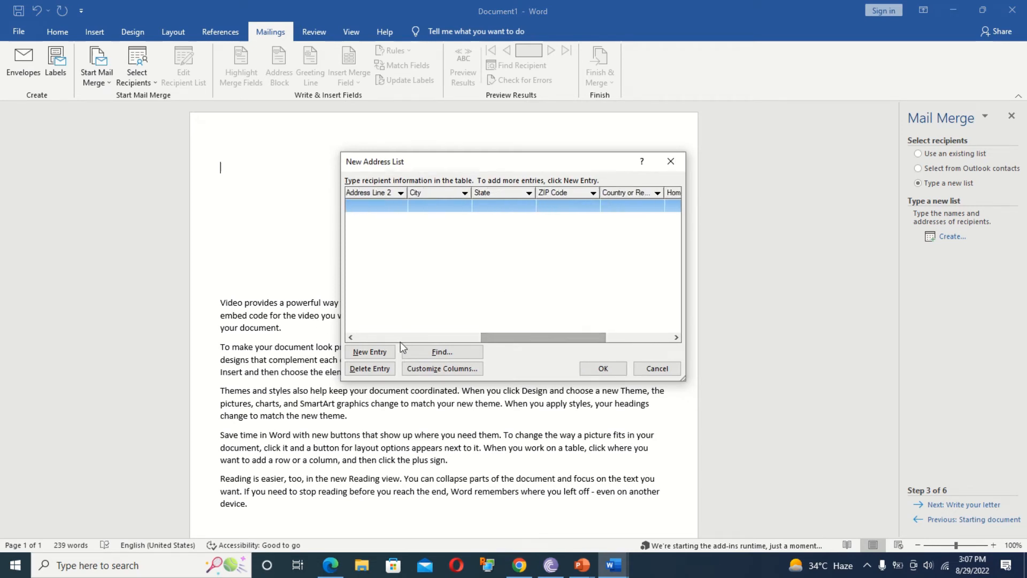
left_click_drag(582, 336, 403, 338)
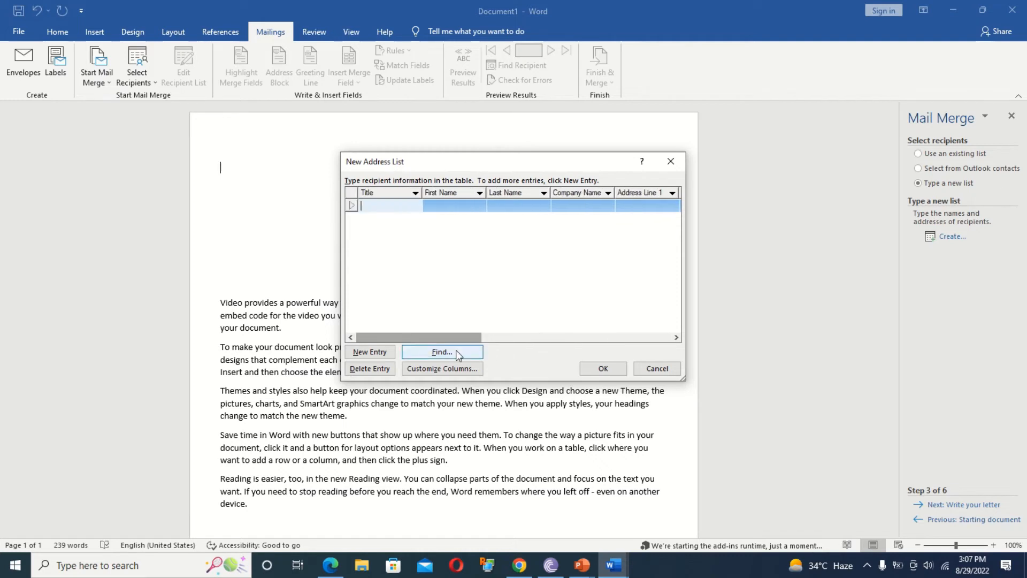
left_click(458, 365)
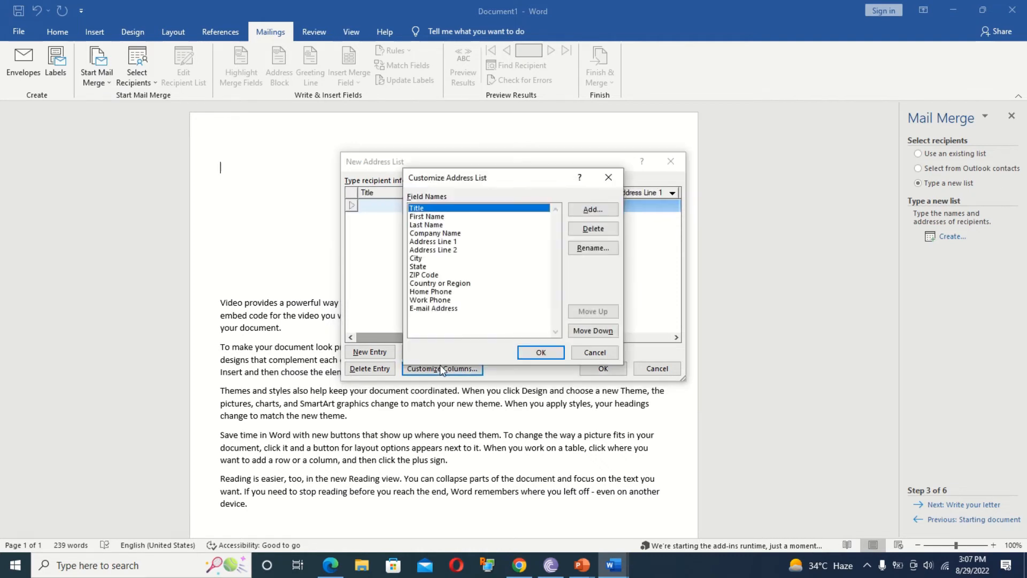
left_click(599, 231)
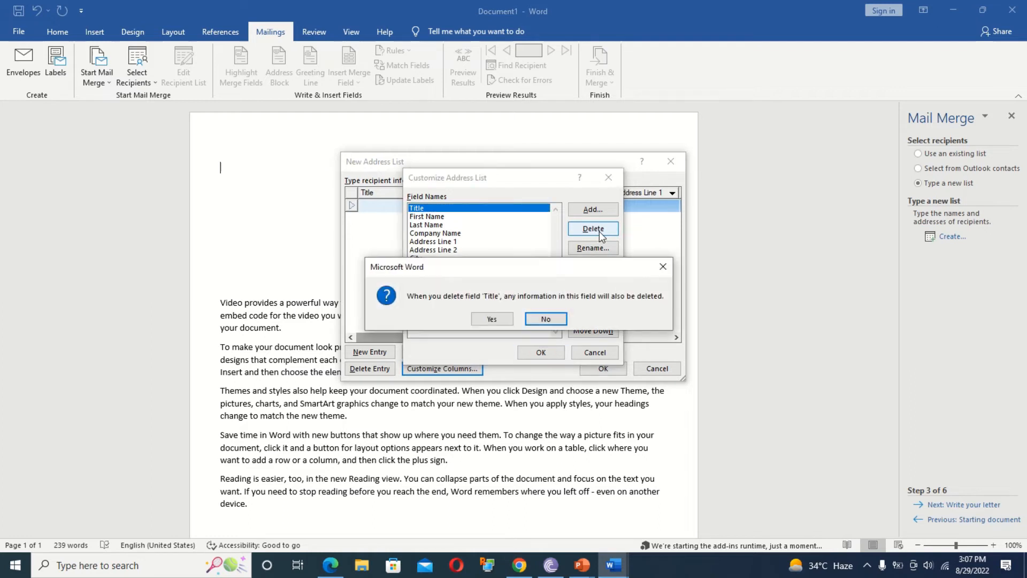
left_click(496, 319)
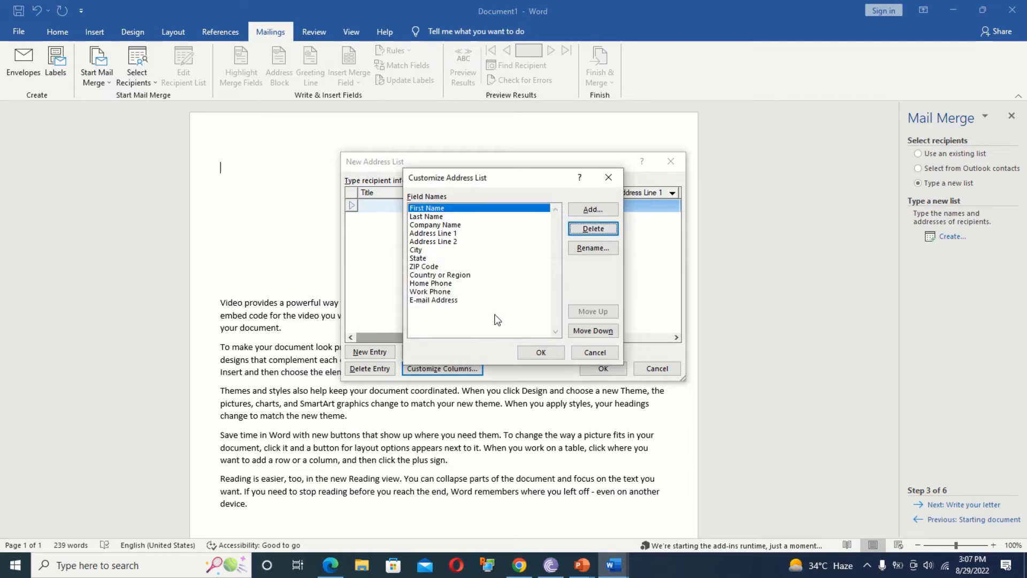
left_click(452, 241)
left_click(591, 227)
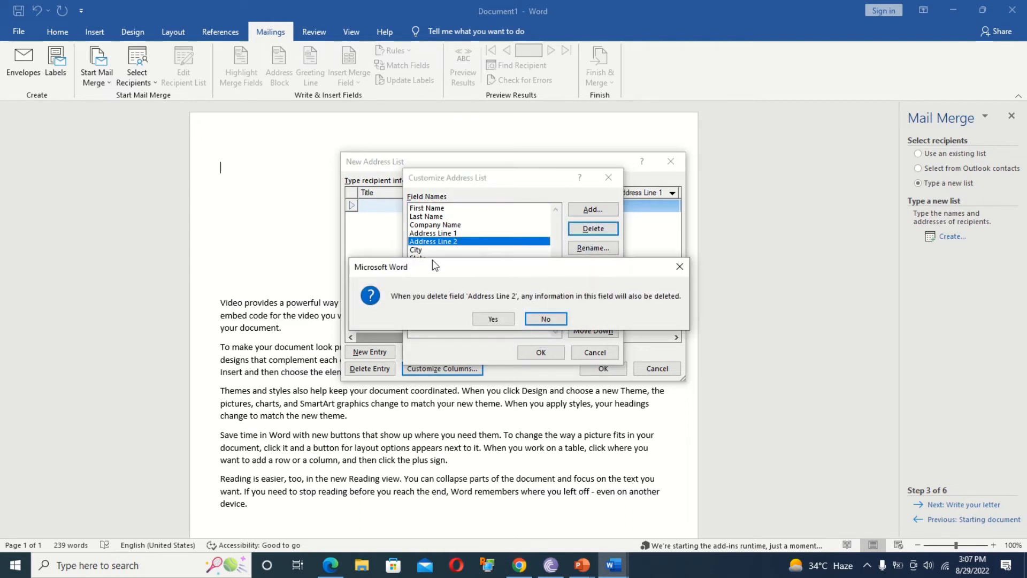
left_click(506, 321)
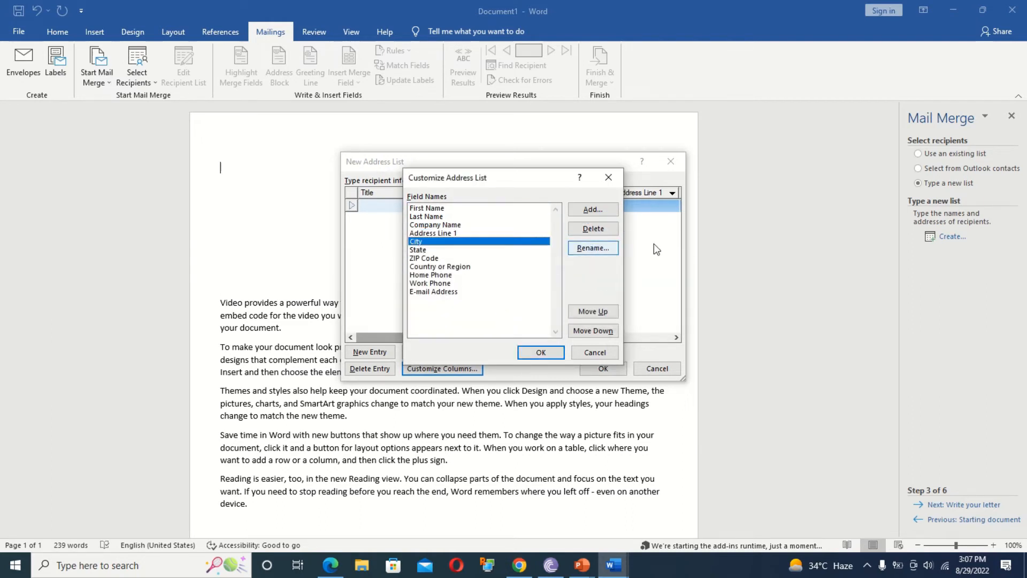
Delete City, E-mail Address, Work Phone, Home Phone, Country or Region, ZIP Code and State, then accept.
left_click(592, 229)
left_click(481, 319)
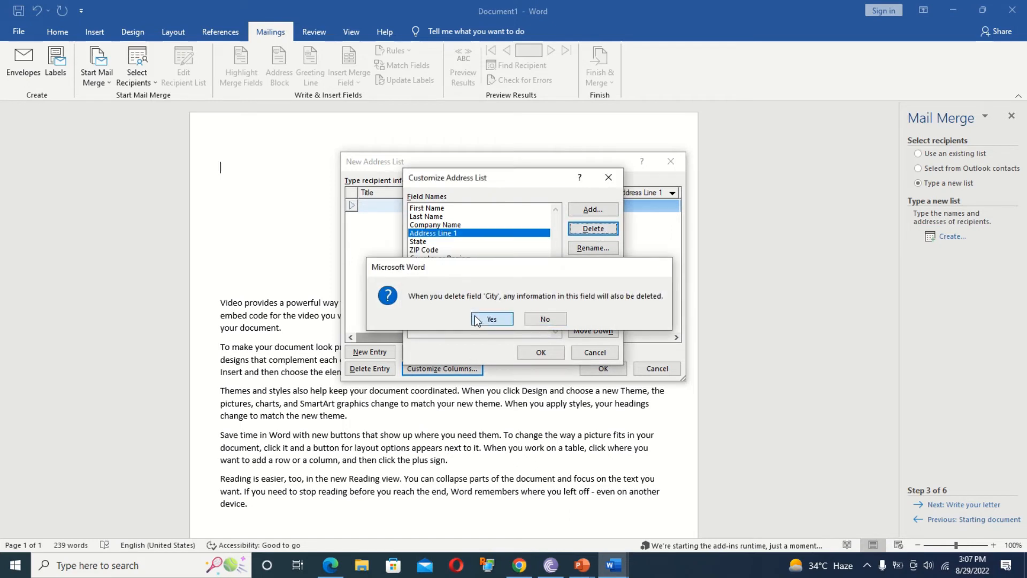
left_click(444, 283)
left_click(592, 228)
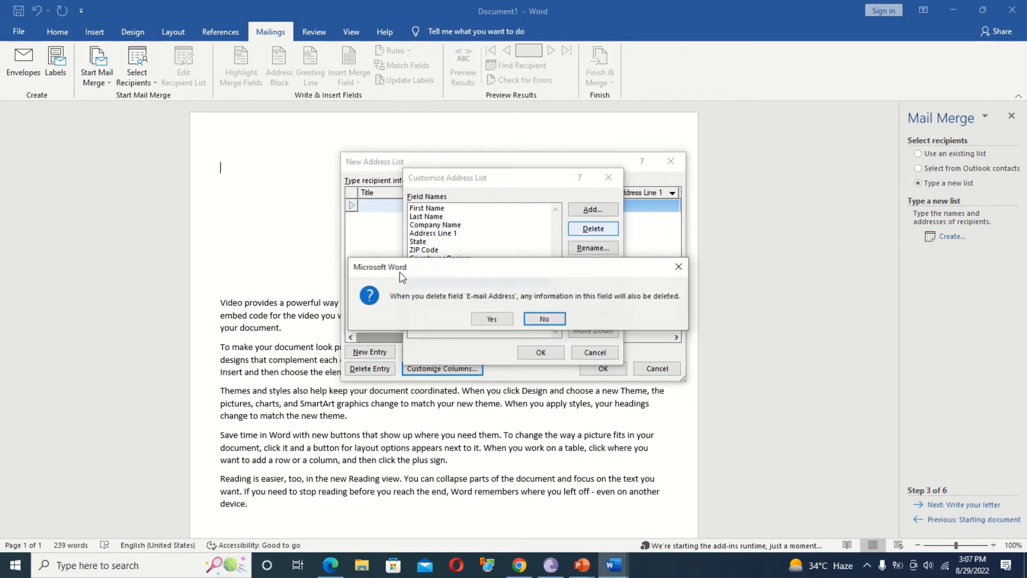
left_click(490, 319)
left_click(440, 275)
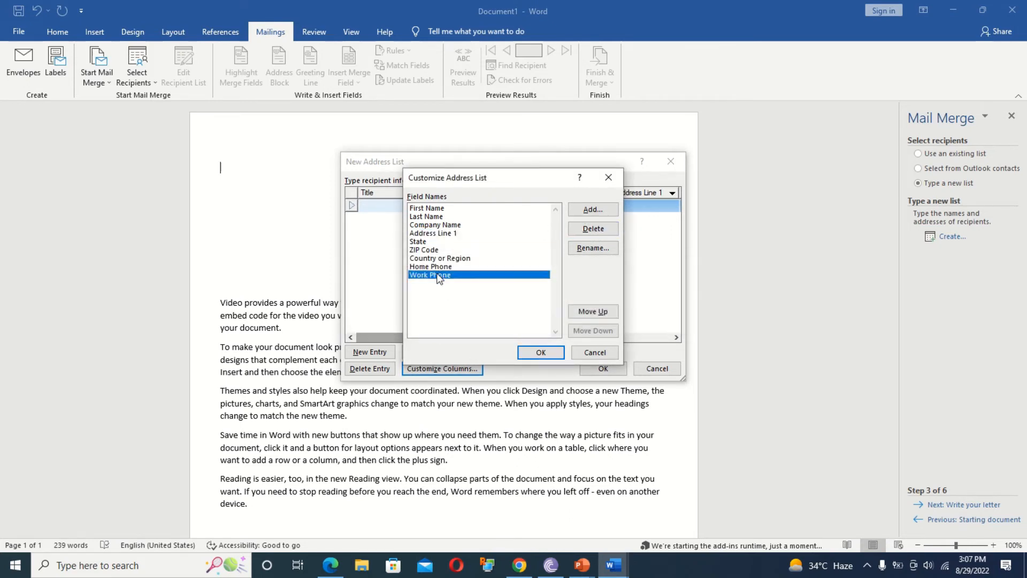
left_click(592, 228)
left_click(476, 317)
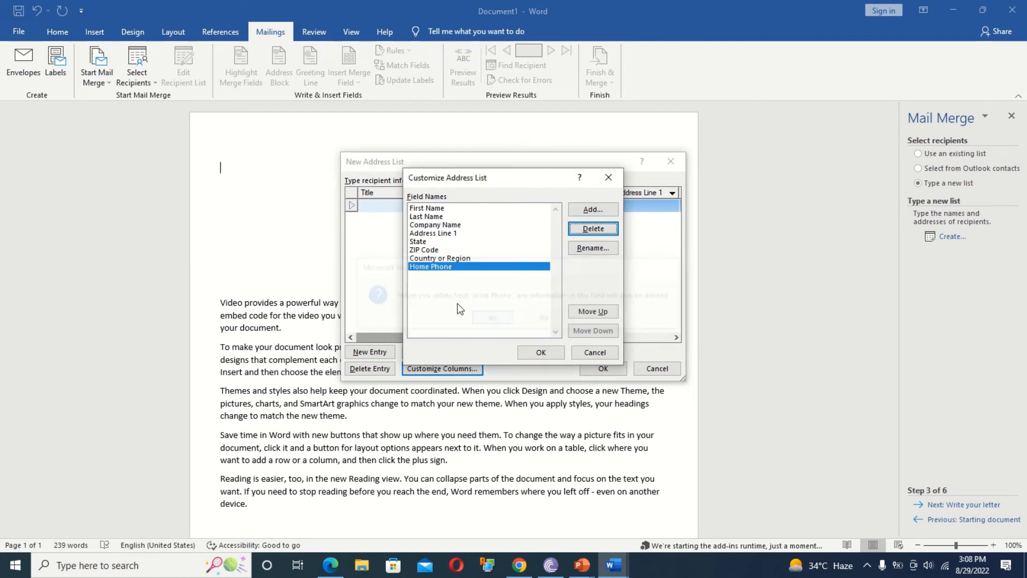
left_click(593, 228)
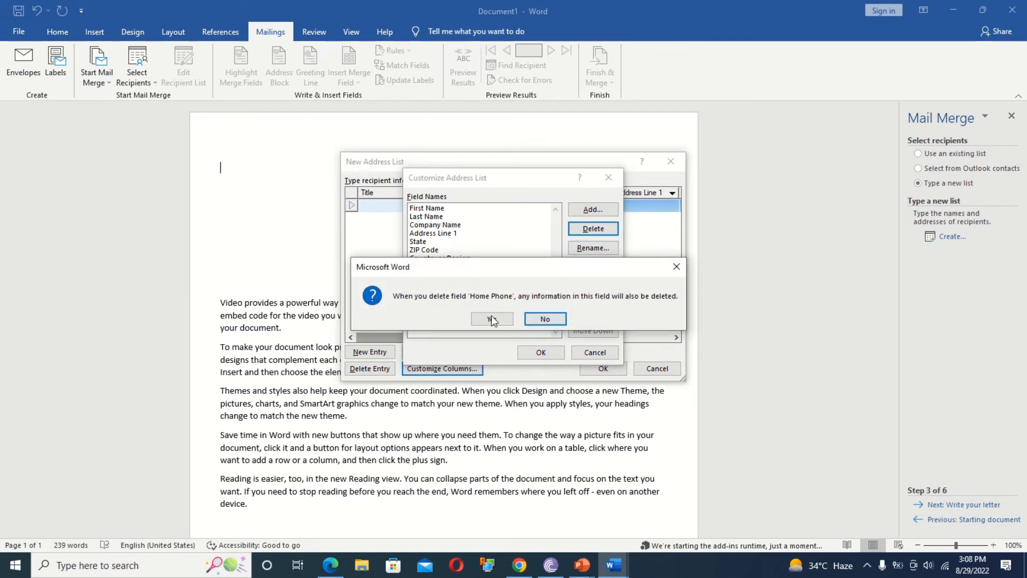
key("Return")
left_click(592, 232)
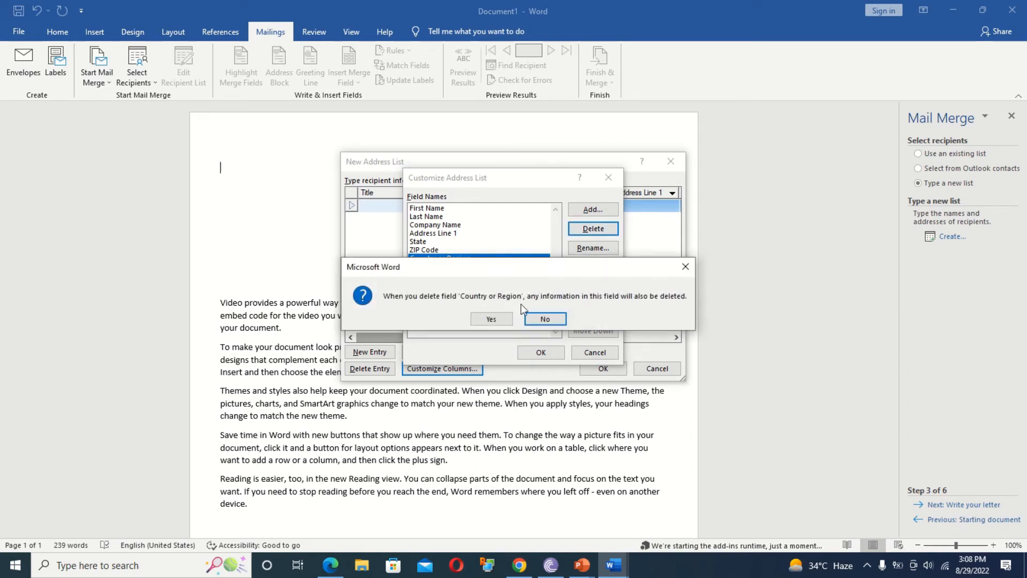
left_click(486, 320)
left_click(592, 229)
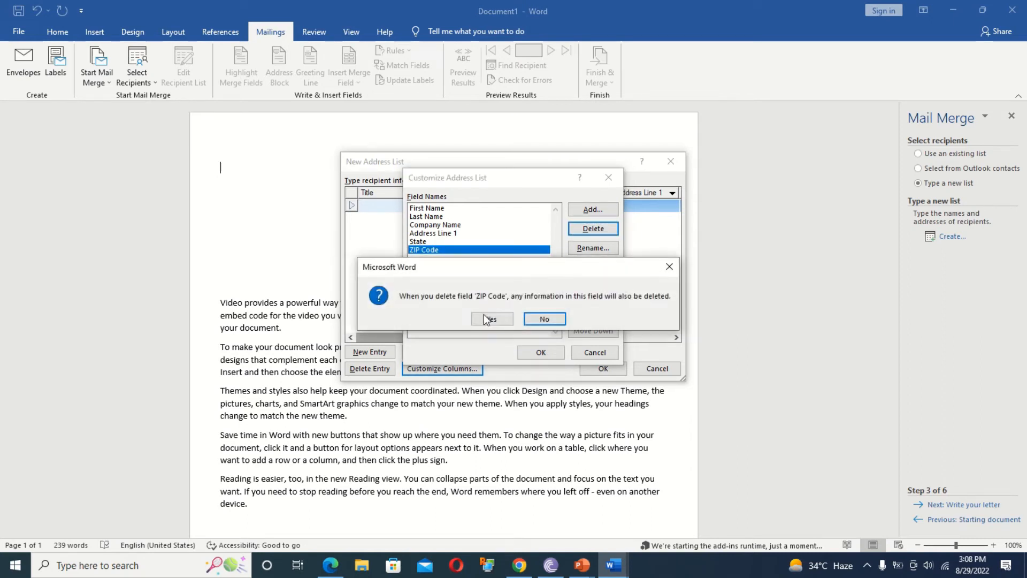
left_click(483, 315)
left_click(593, 229)
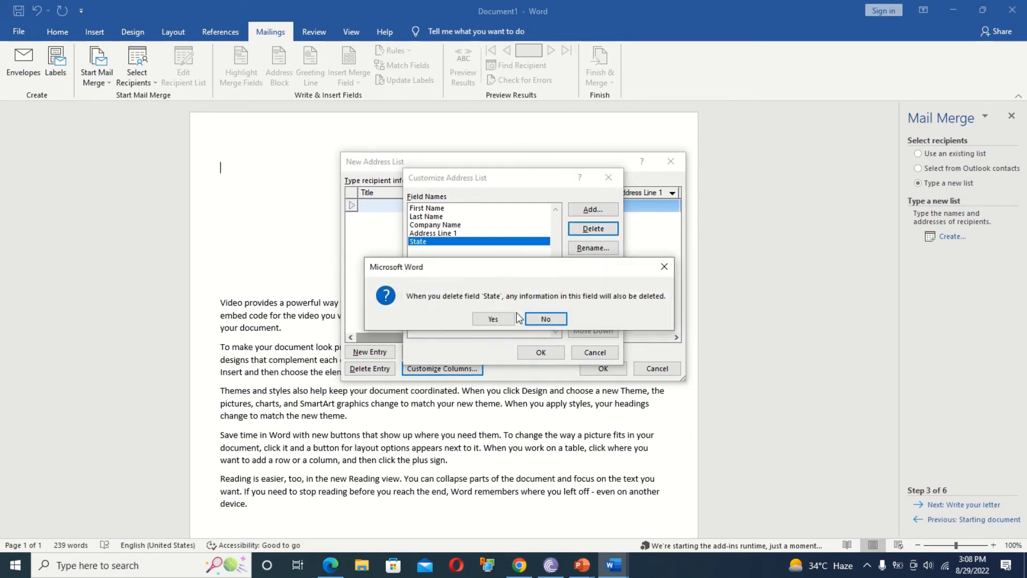
left_click(487, 321)
left_click(541, 351)
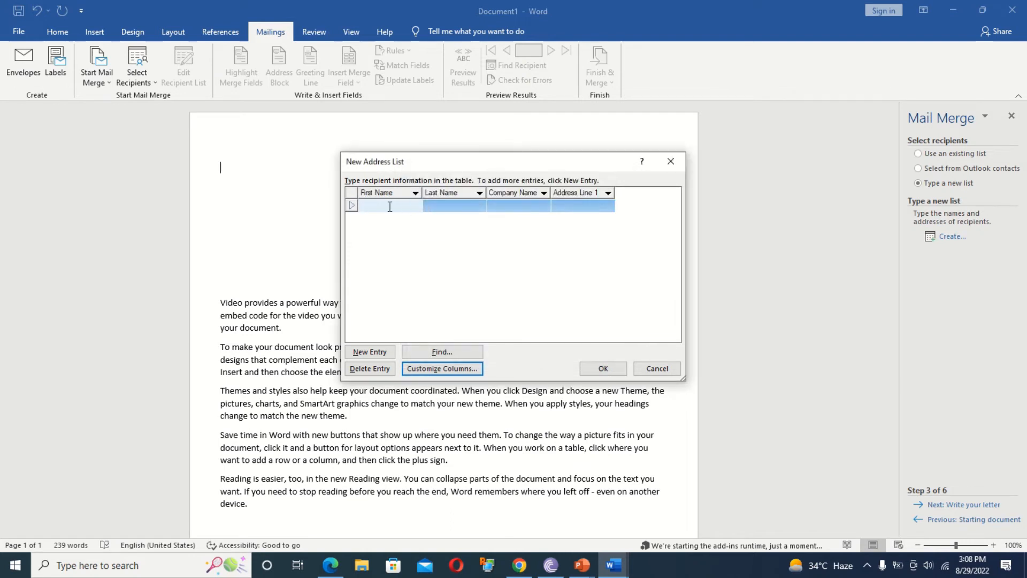
Enter the first recipient's first and last name, company hcl and address.
key("Tab")
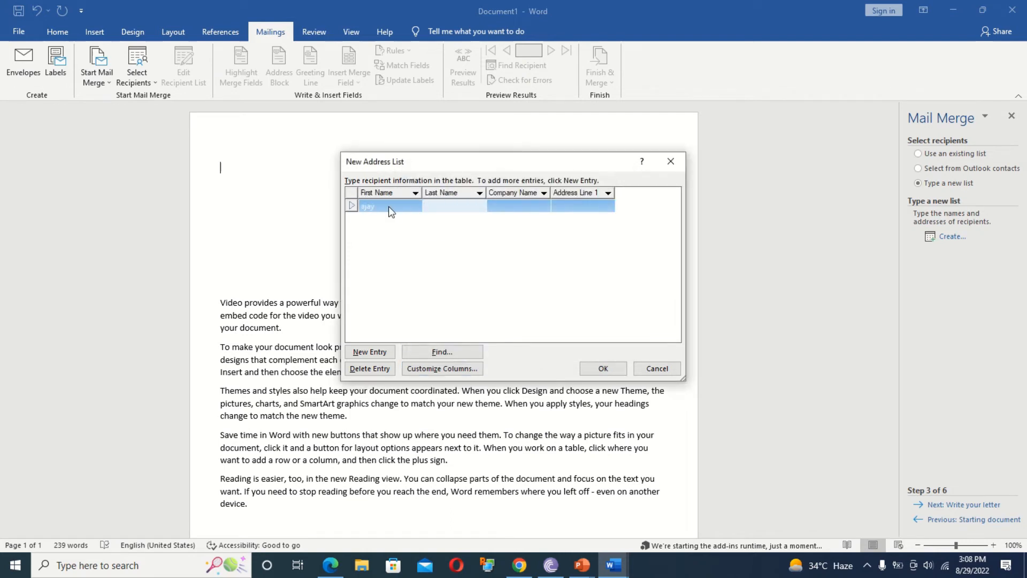
key("Tab")
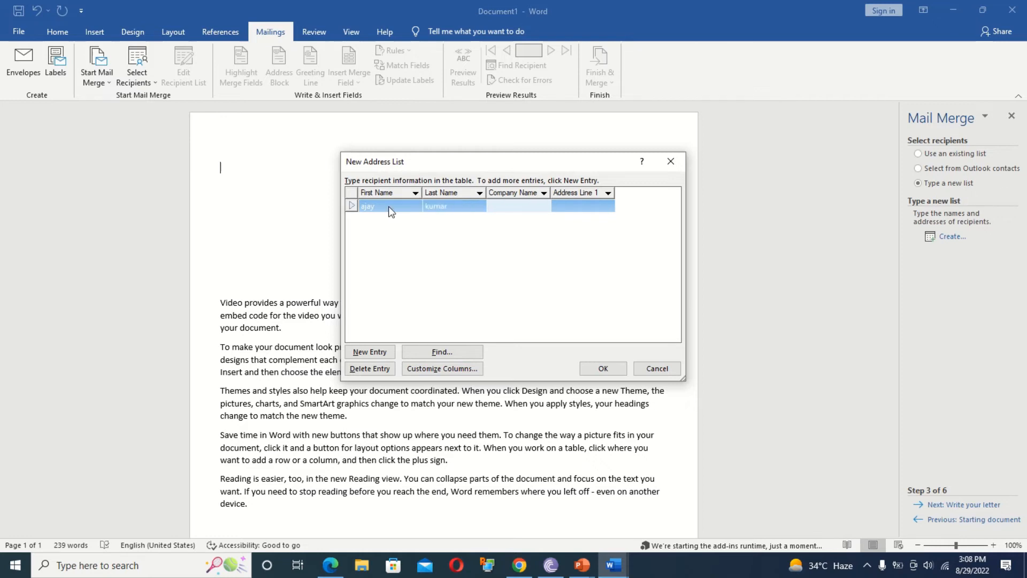
type("hcl")
key("Tab")
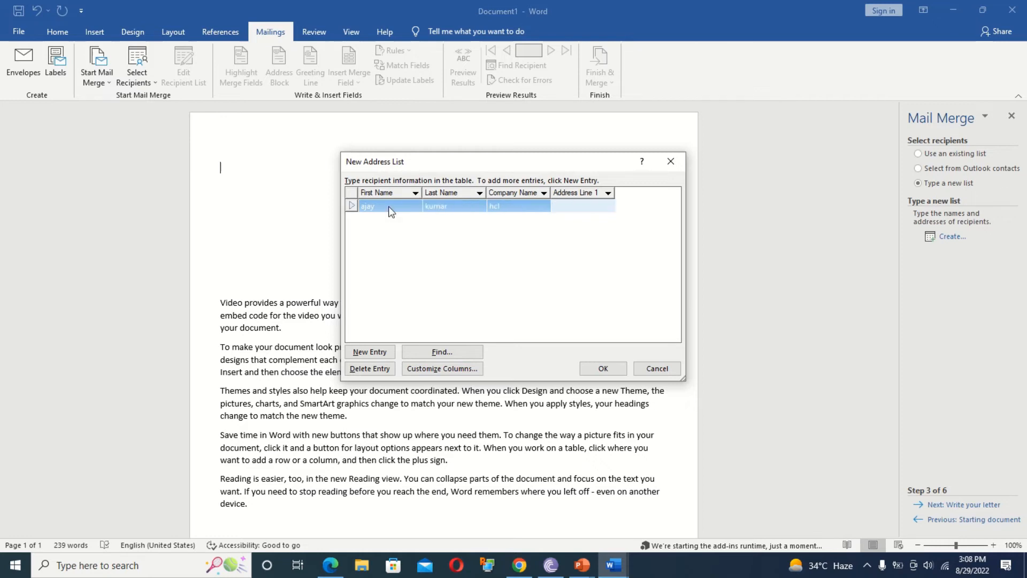
type("new delhi")
key("Tab")
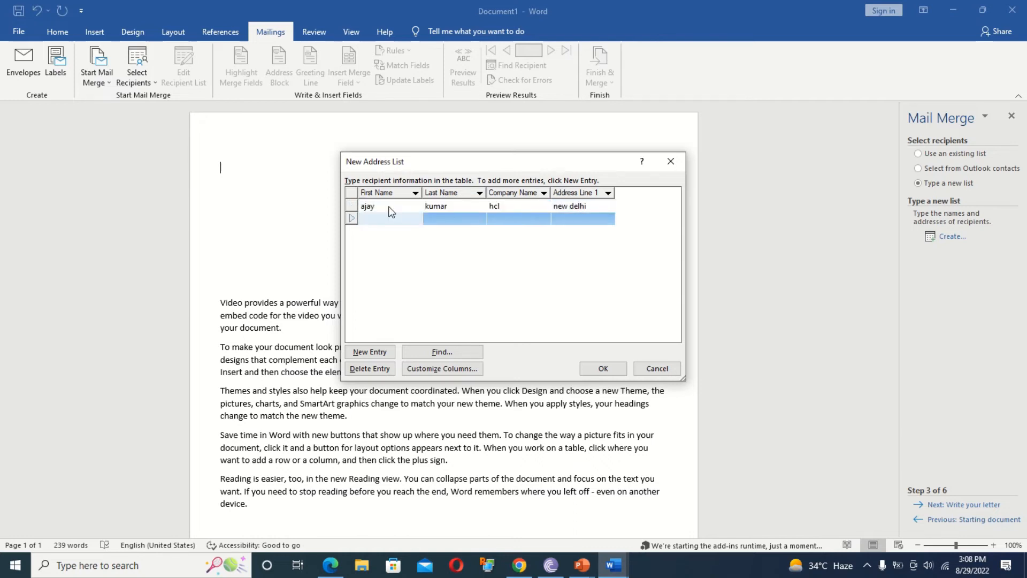
Enter the second recipient's first and last name, company hp and address.
key("Tab")
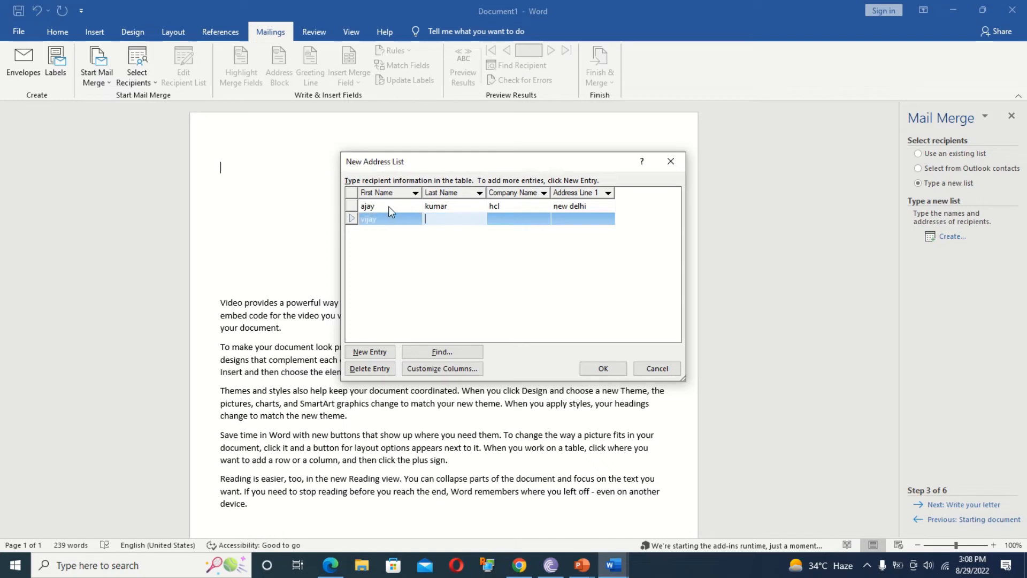
key("Tab")
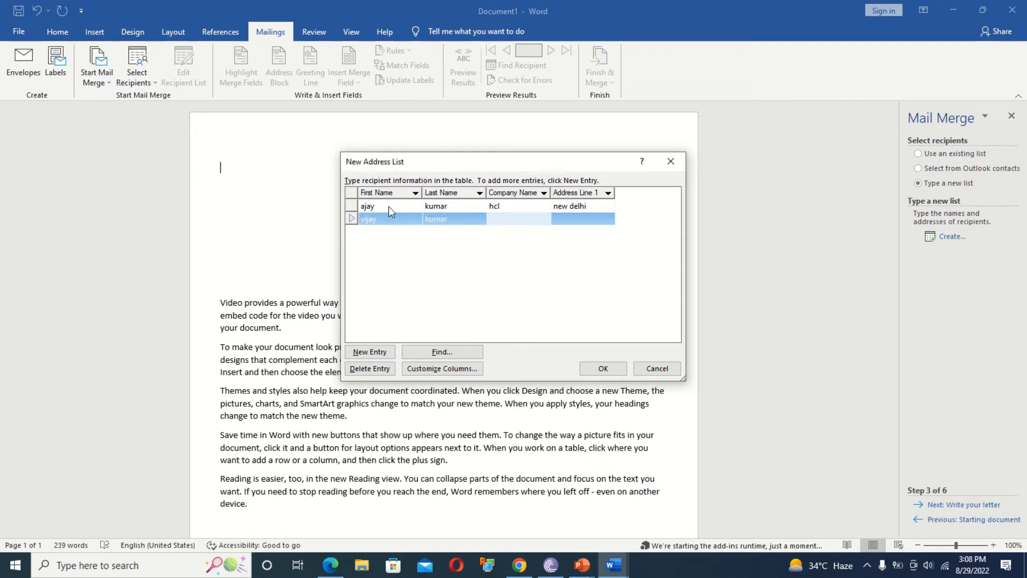
type("hp")
key("Tab")
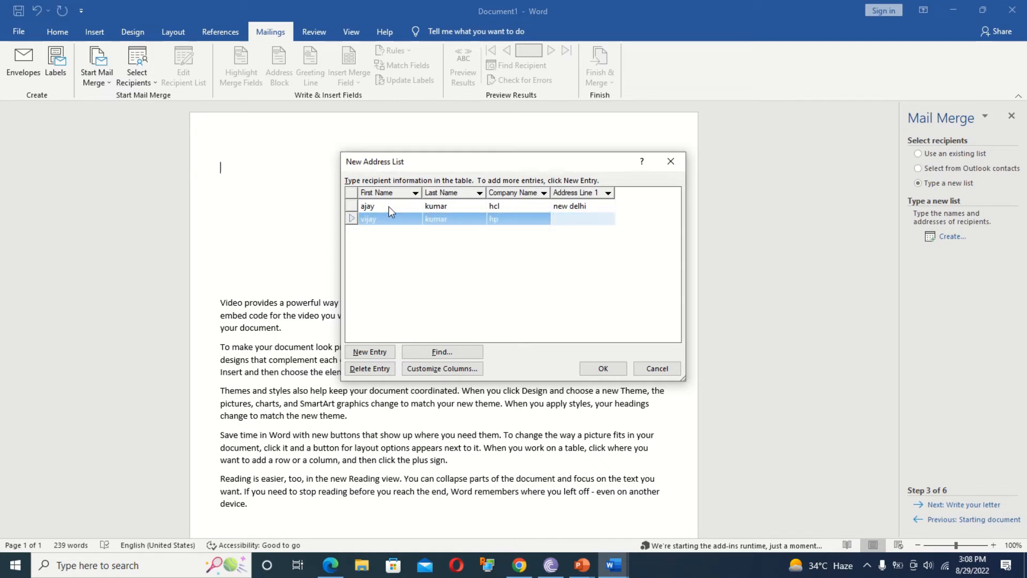
type("old delhi")
key("Tab")
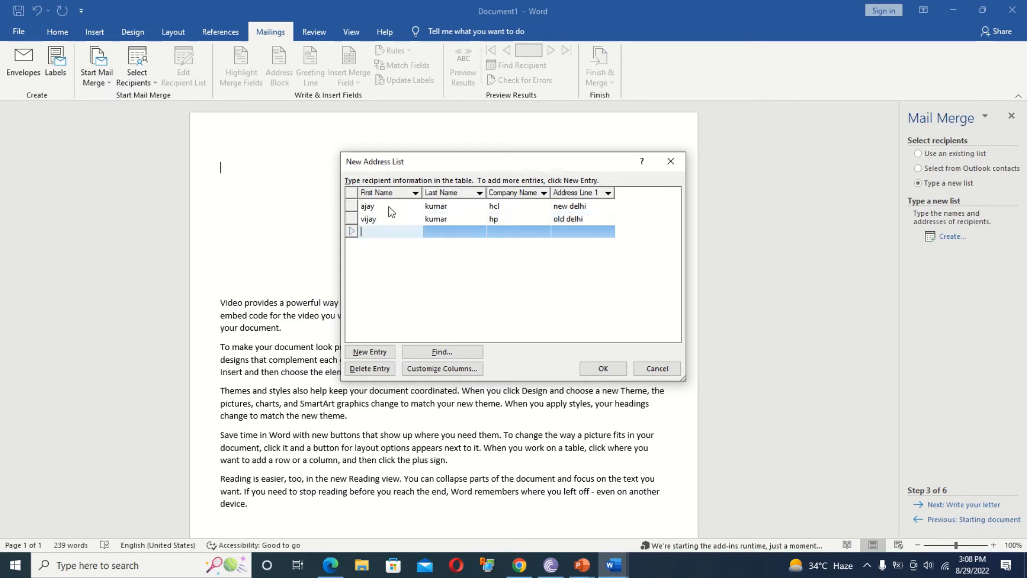
Enter the third recipient's name, company wipro and address, then confirm the list.
key("Tab")
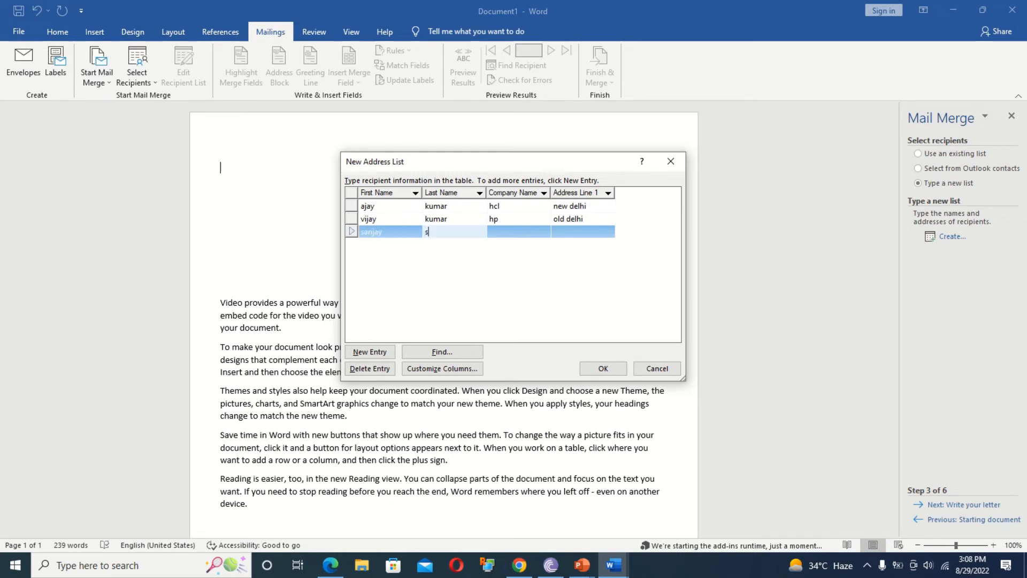
key("Tab")
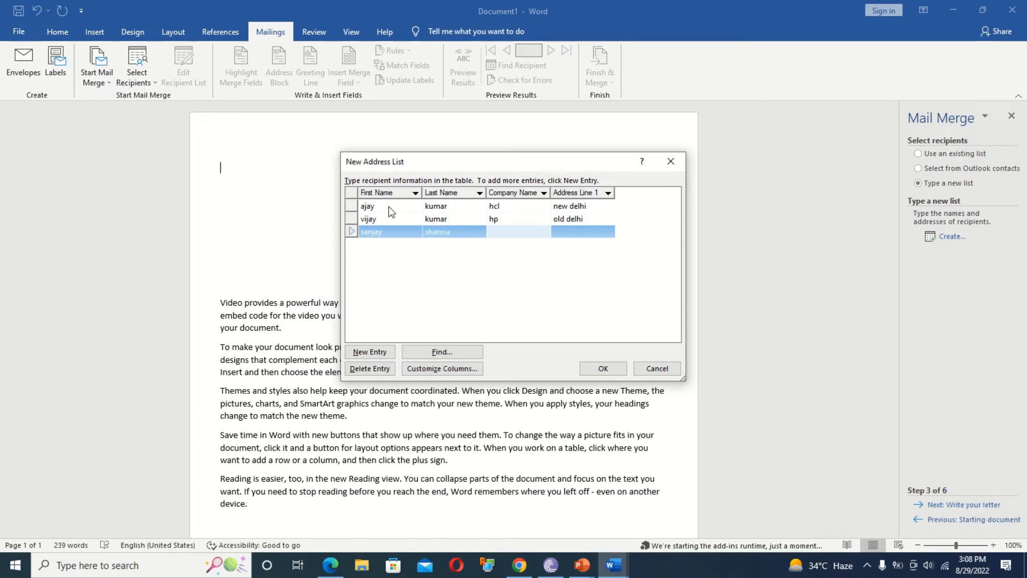
type("wipro")
key("Tab")
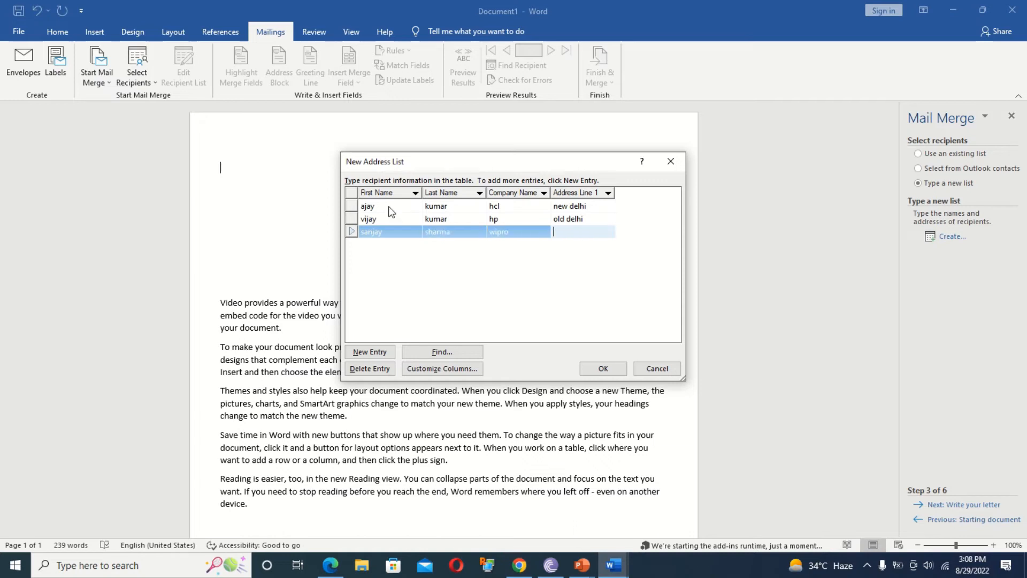
type("noida")
left_click(601, 368)
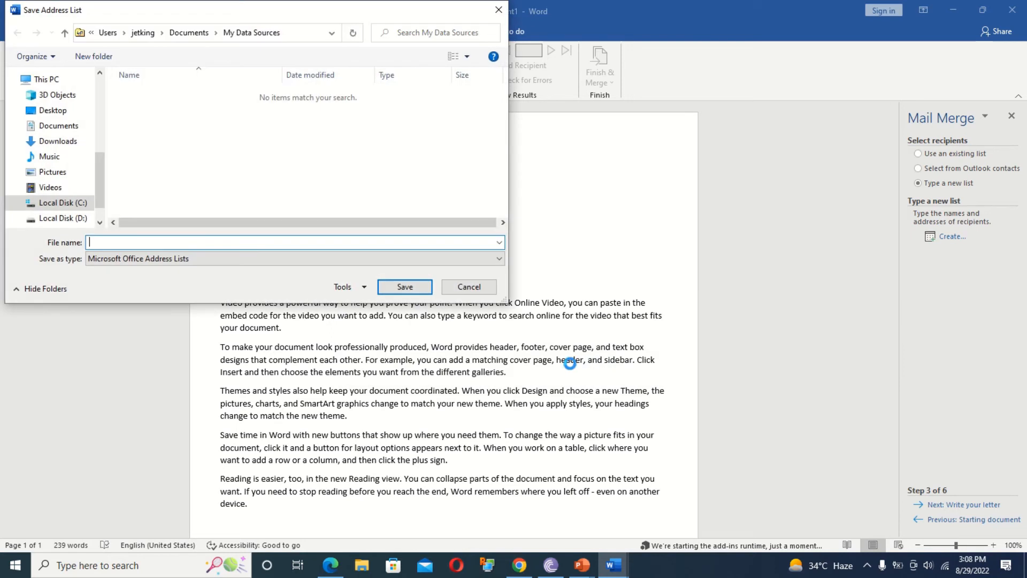
Save the three-recipient address list as a.mdb on the Desktop and accept it as the merge's recipient list.
left_click(79, 111)
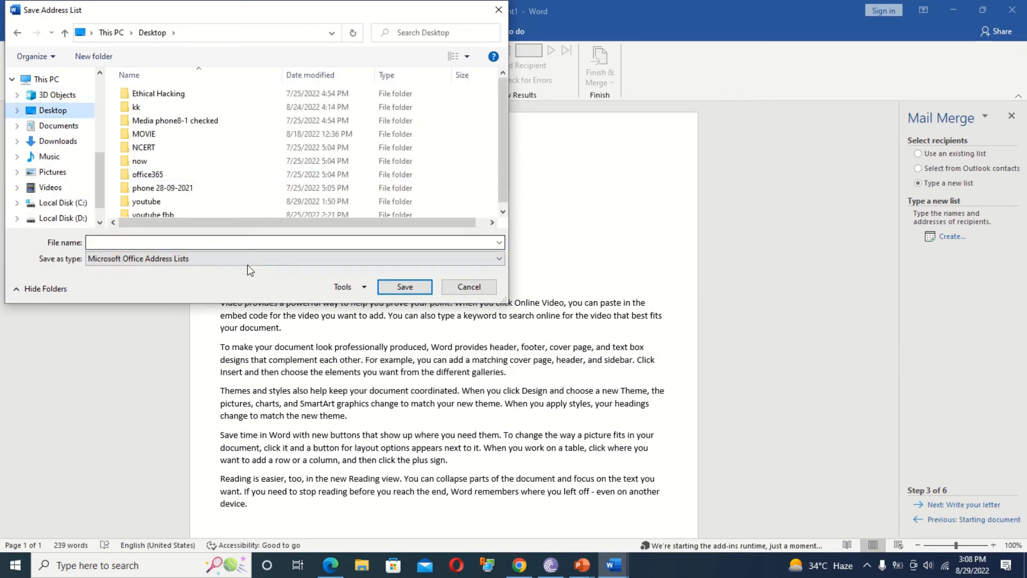
left_click(190, 242)
type("a")
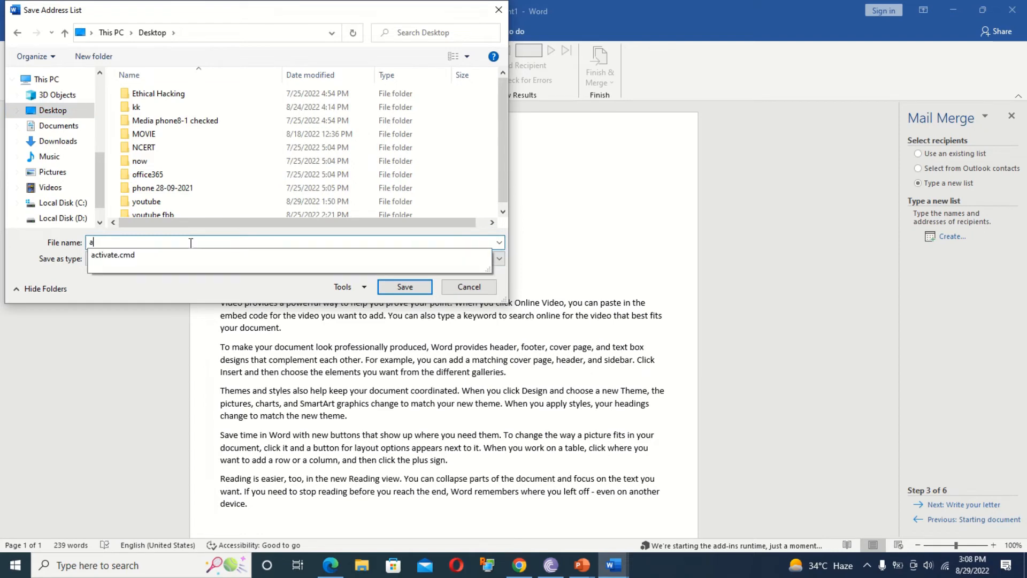
left_click(389, 285)
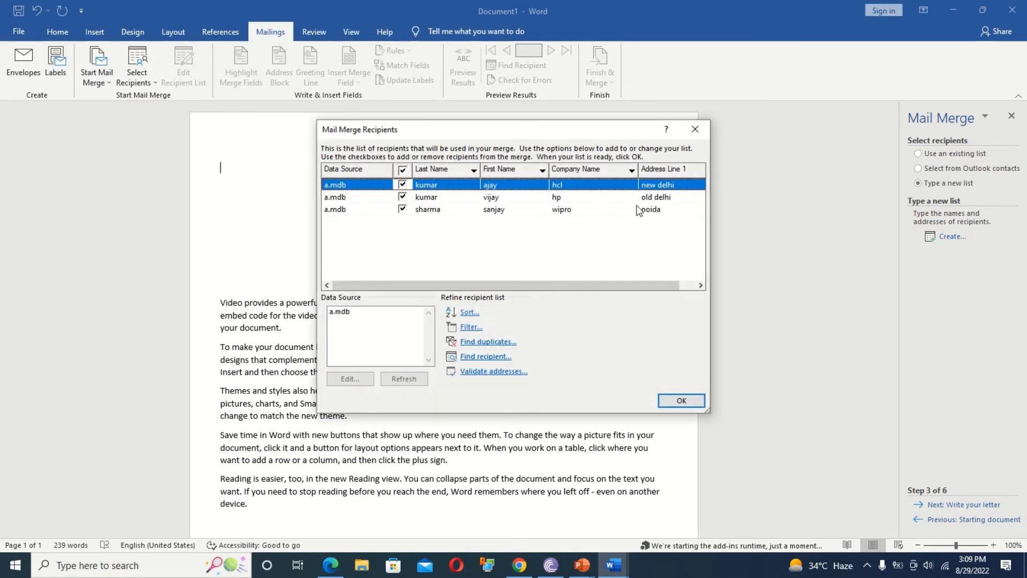
left_click(337, 313)
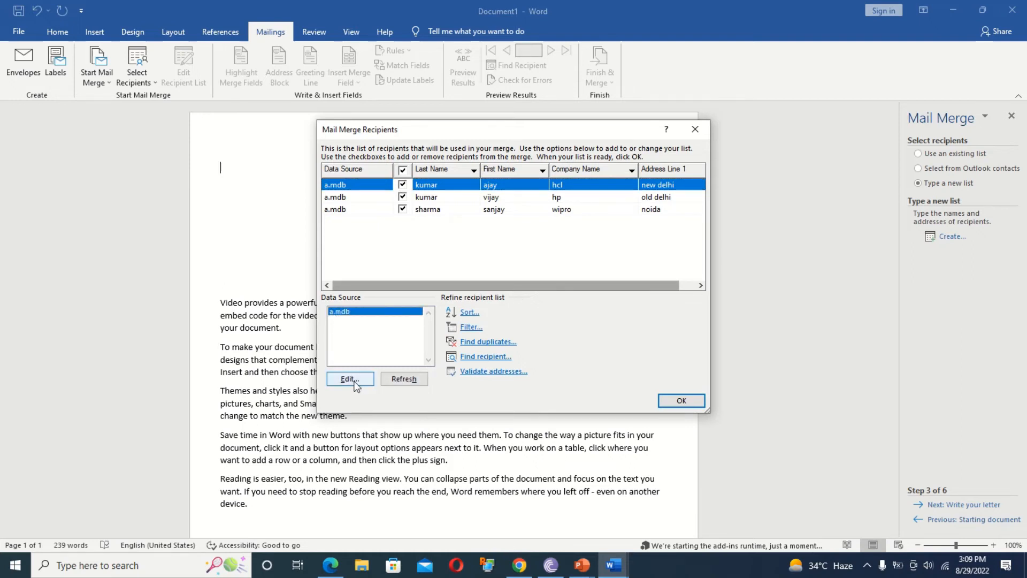
left_click(673, 405)
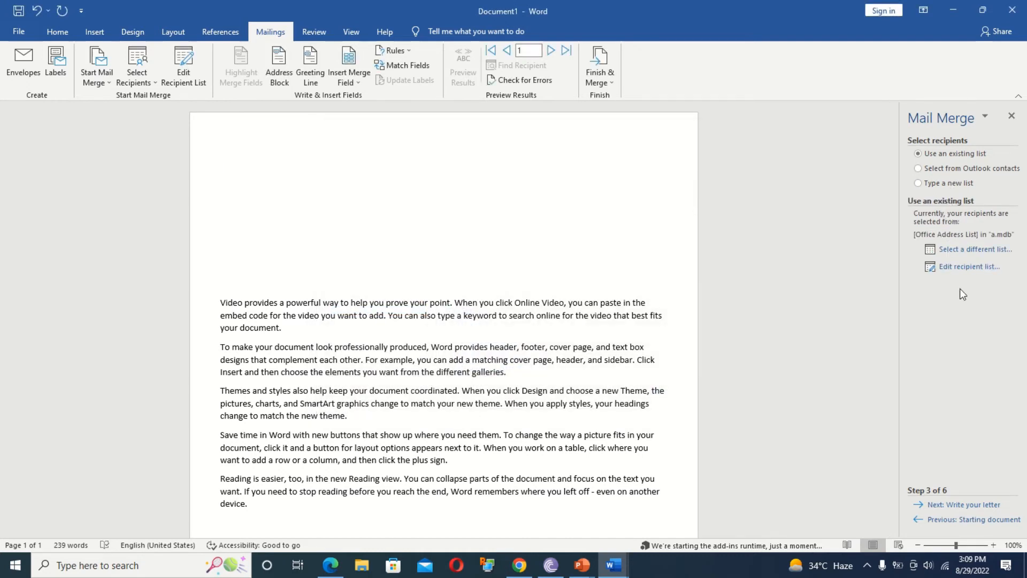
Move to the write-your-letter step and insert First_Name, Last_Name, Company_Name and Address_Line_1 at the letter top.
left_click(973, 506)
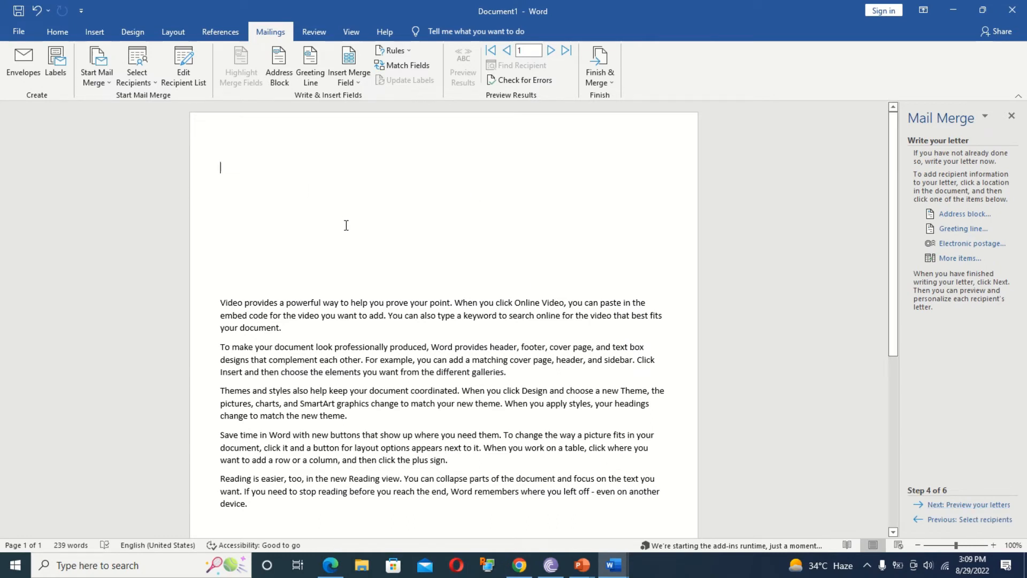
left_click(945, 260)
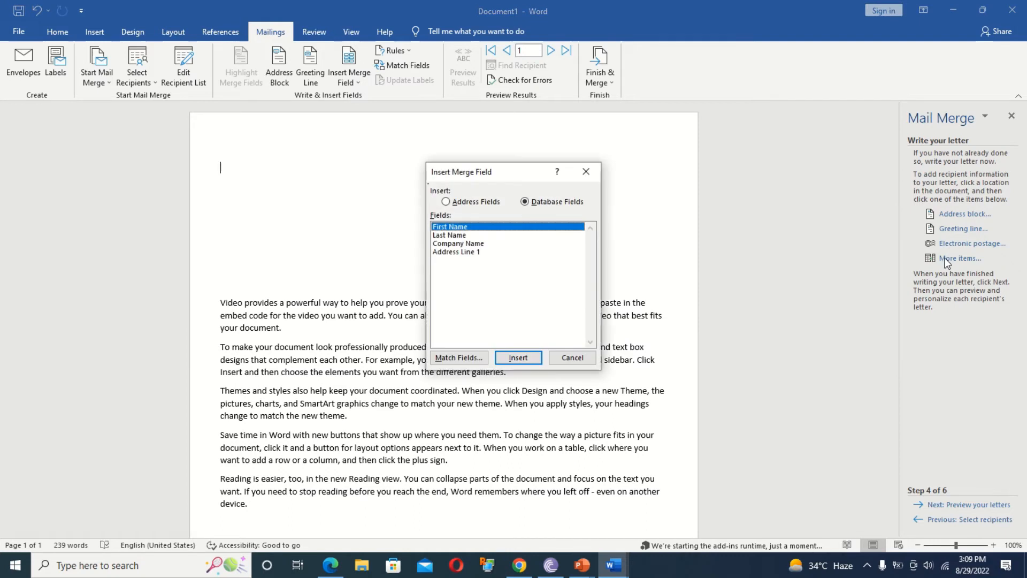
left_click(517, 358)
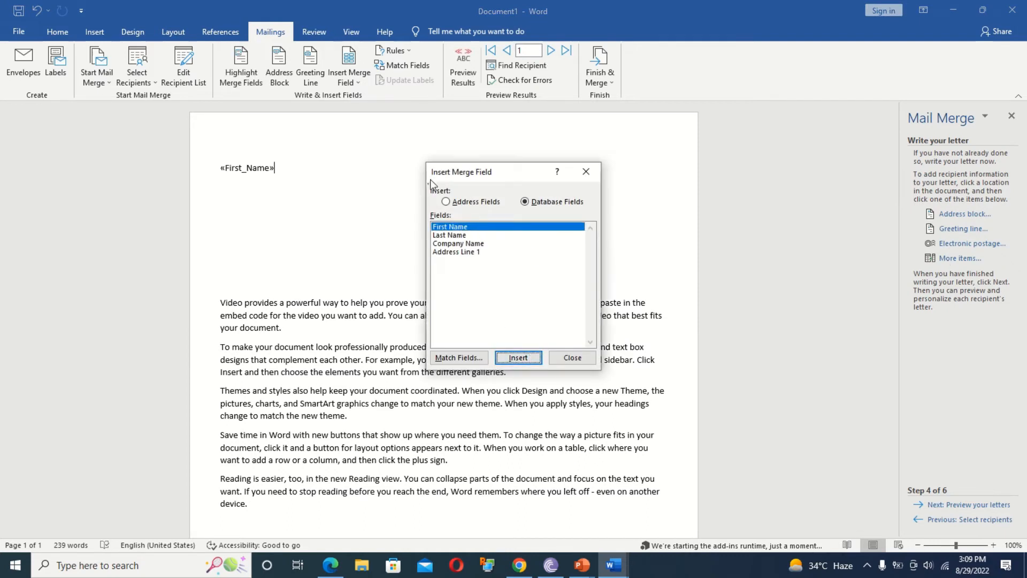
left_click(449, 235)
left_click(523, 363)
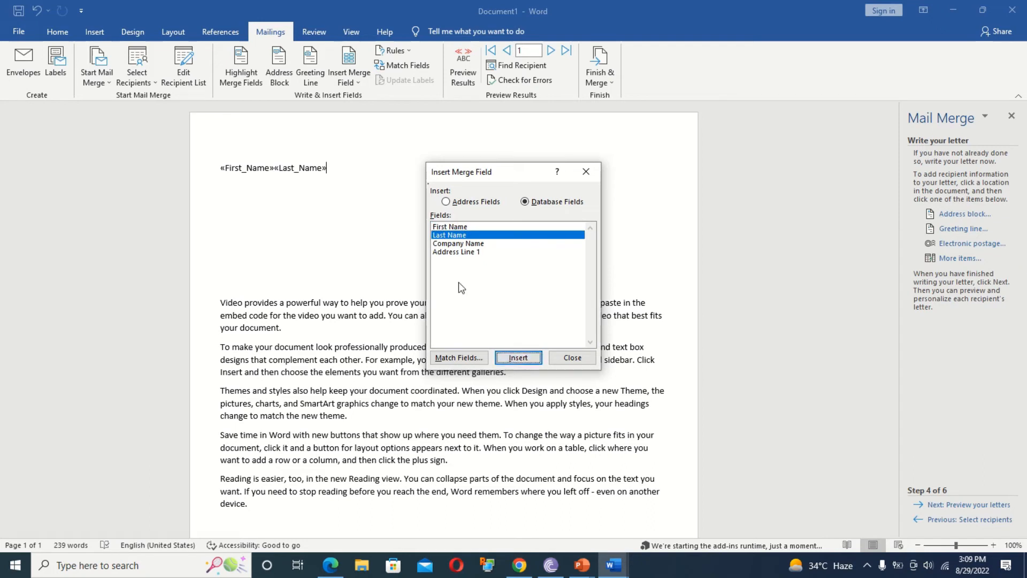
left_click(453, 243)
left_click(516, 357)
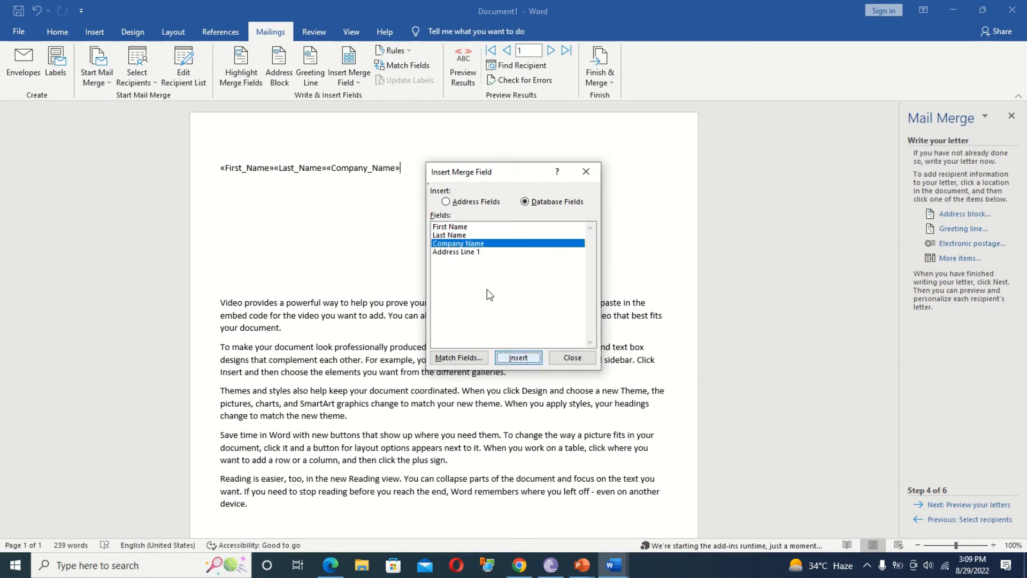
left_click(460, 252)
left_click(518, 357)
left_click(573, 358)
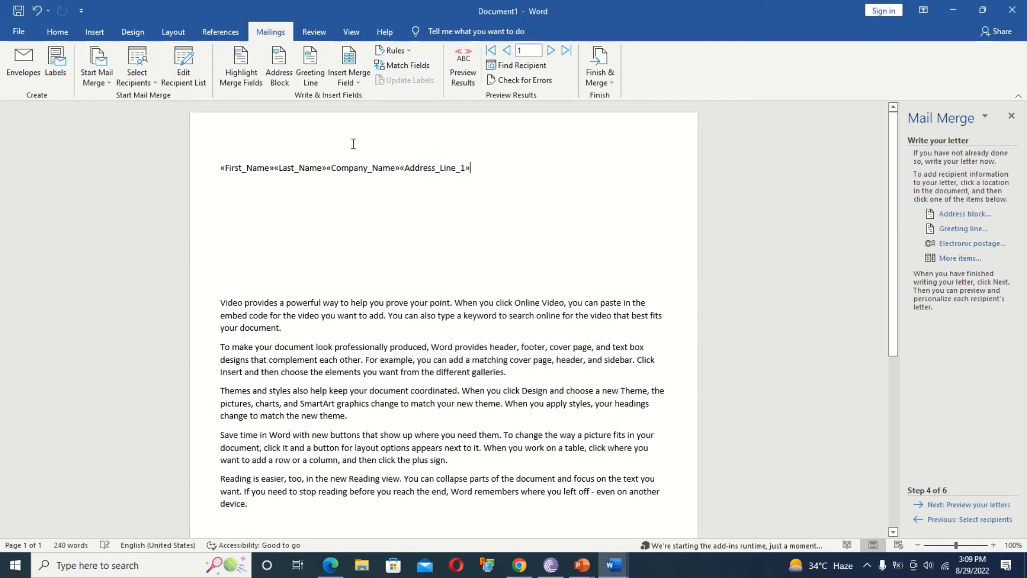
Break «Company_Name» and «Address_Line_1» onto their own lines below the name, then advance to previewing letters.
left_click(280, 167)
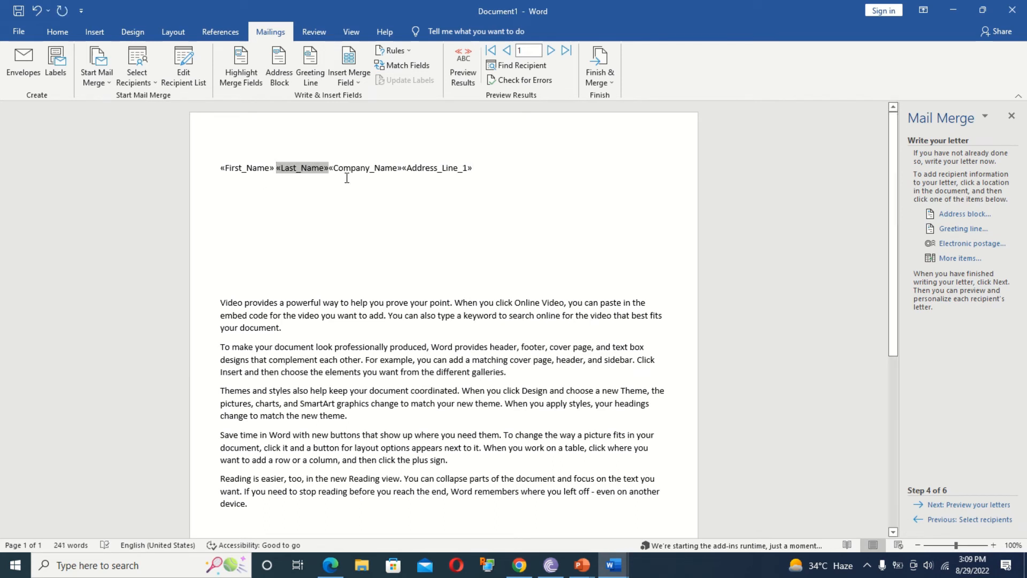
left_click(329, 167)
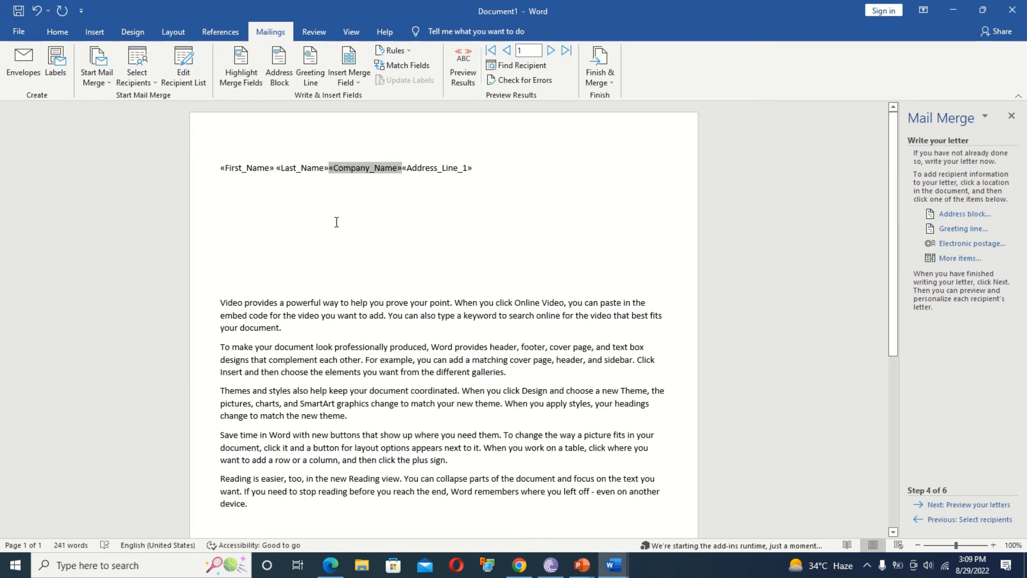
key("Return")
left_click(294, 187)
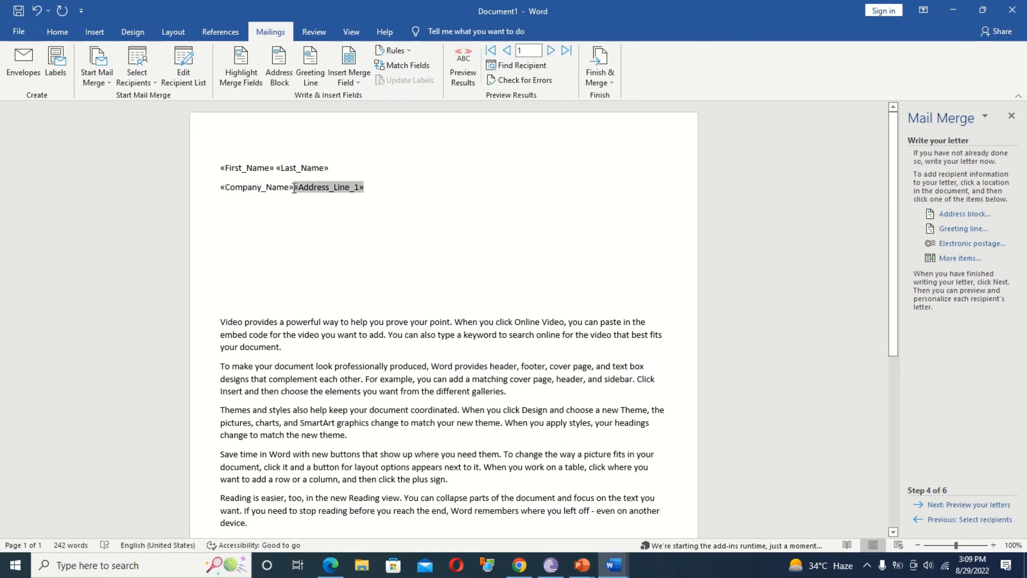
key("Return")
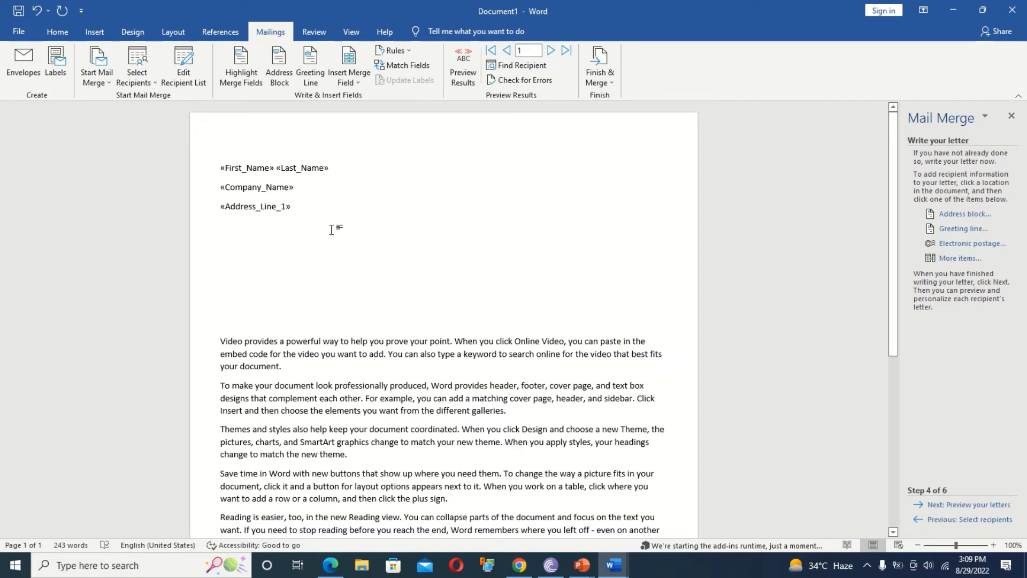
left_click(969, 505)
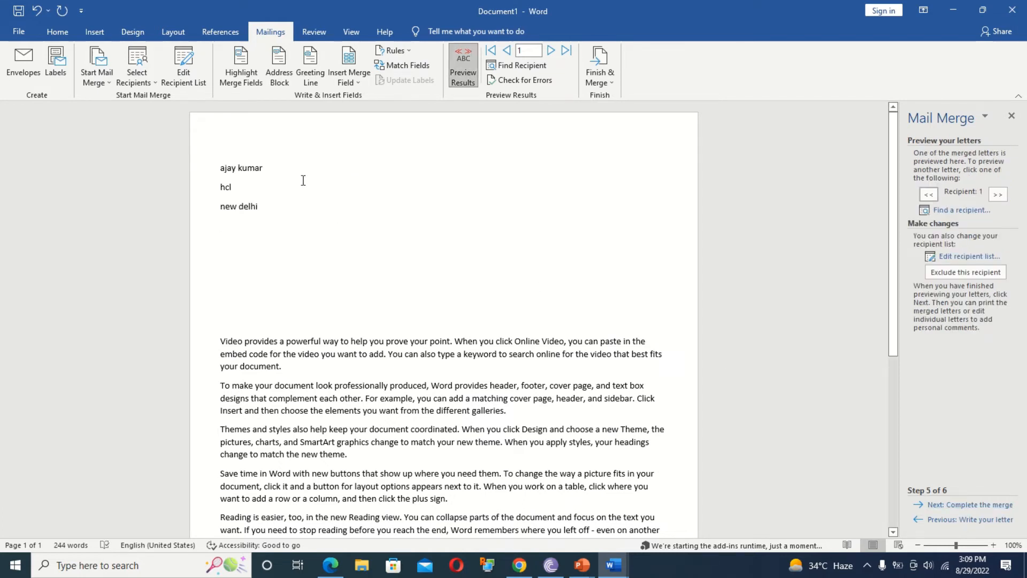
Step the preview to recipients 2 and 3, back to 2, then forward to 3 again.
left_click(998, 195)
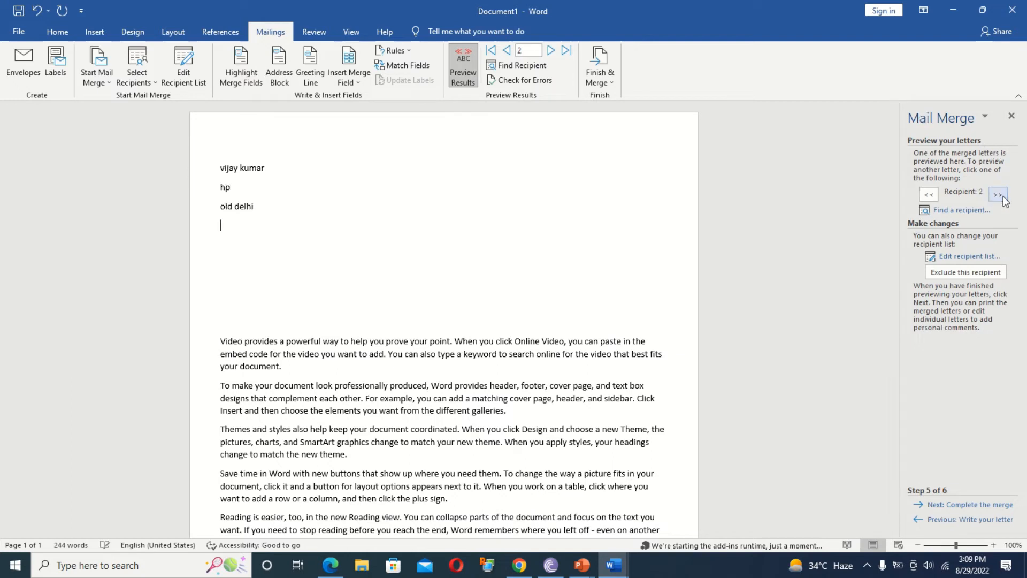
left_click(998, 196)
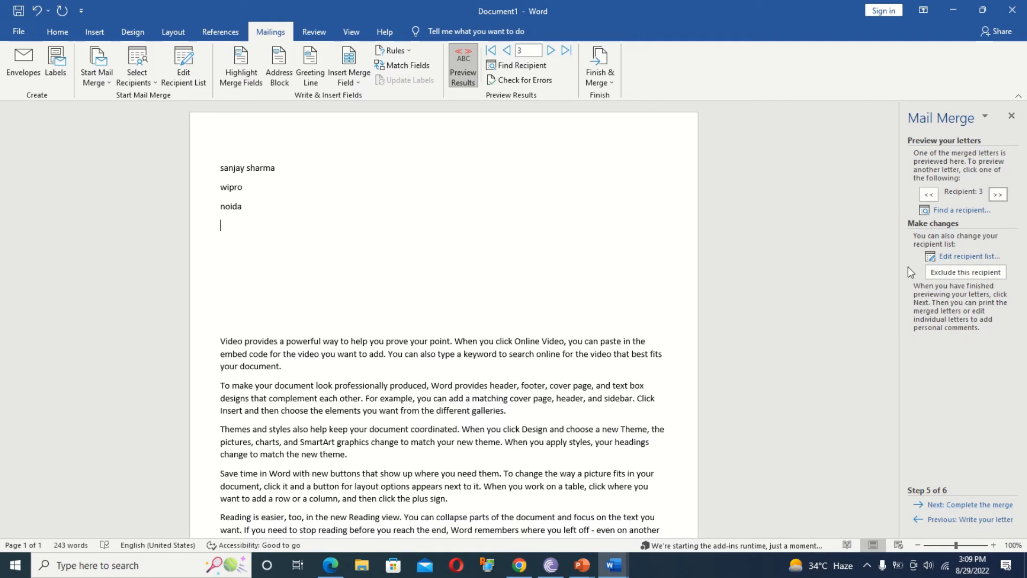
left_click(929, 196)
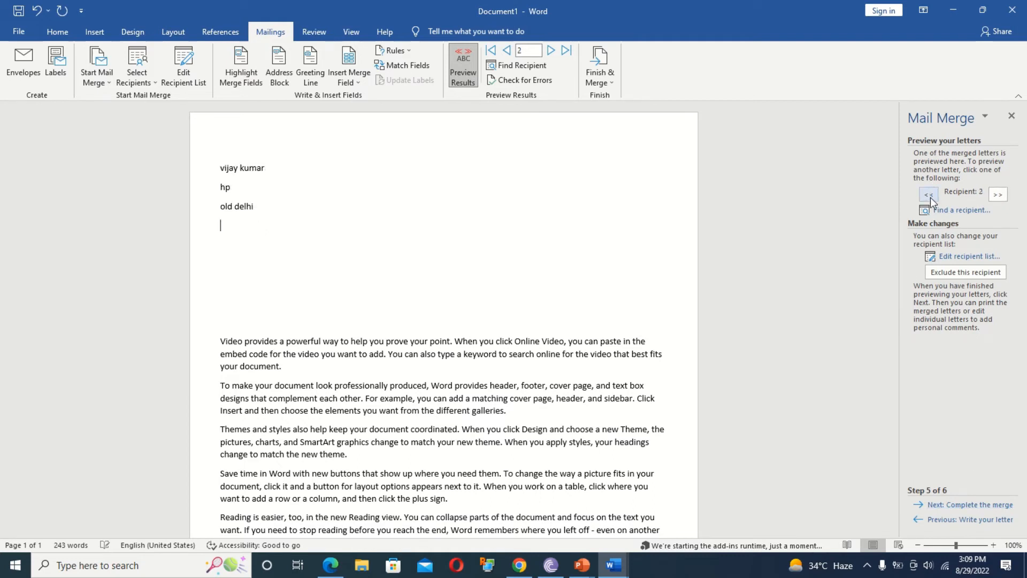
left_click(996, 197)
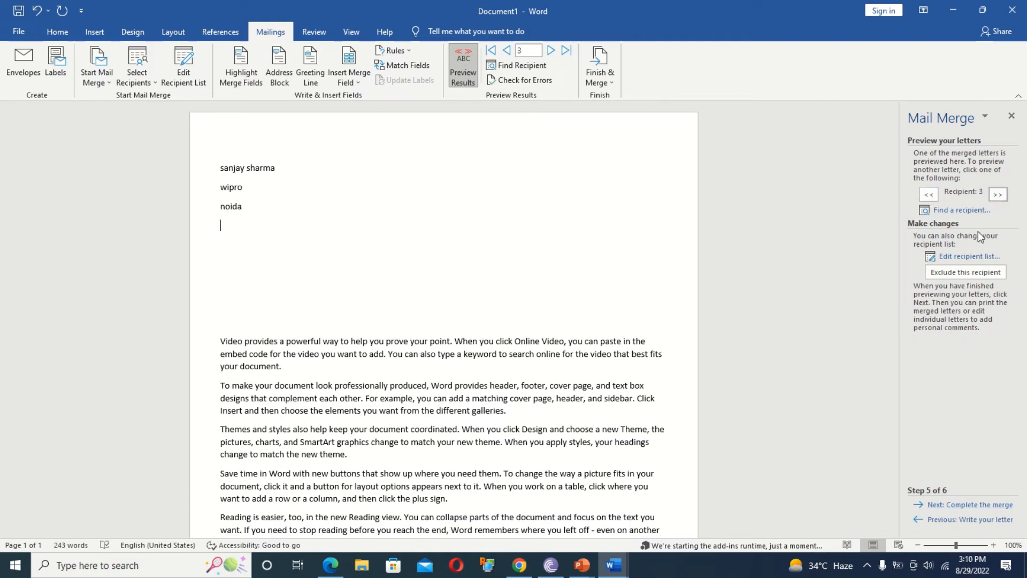
Advance to Complete the merge, cancel the Merge to Printer dialog, and close the Mail Merge pane.
left_click(994, 505)
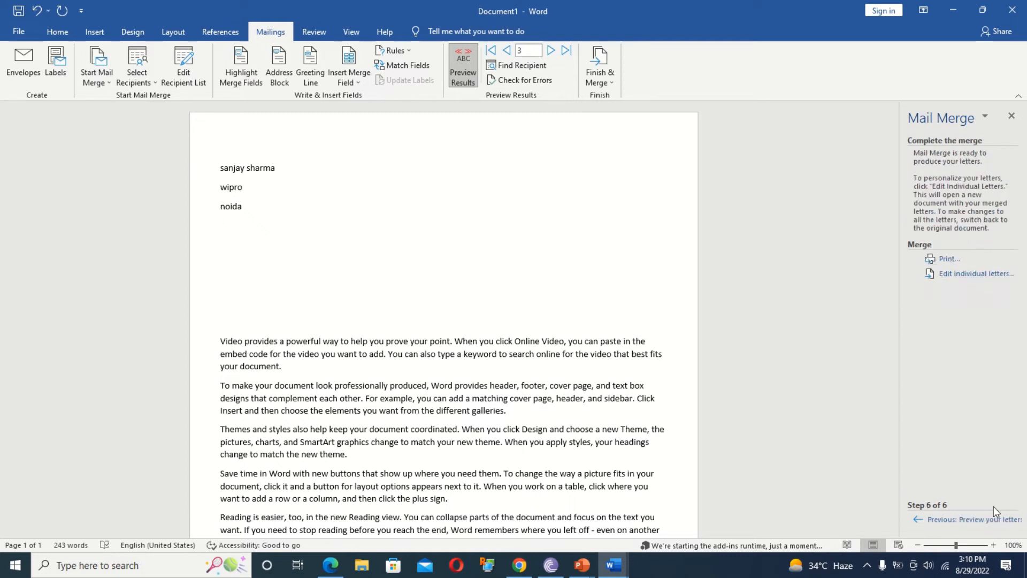
left_click(952, 261)
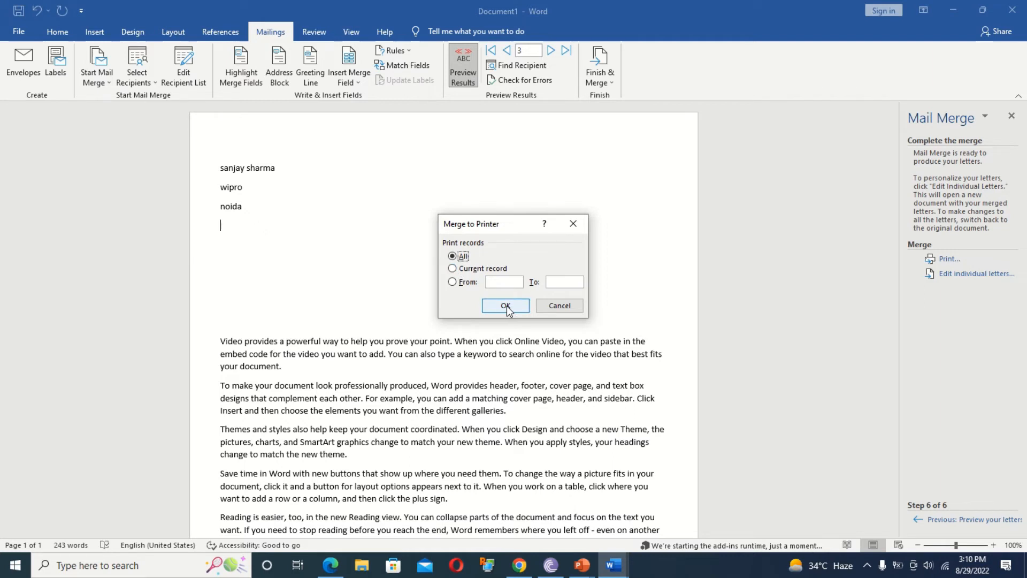
left_click(560, 308)
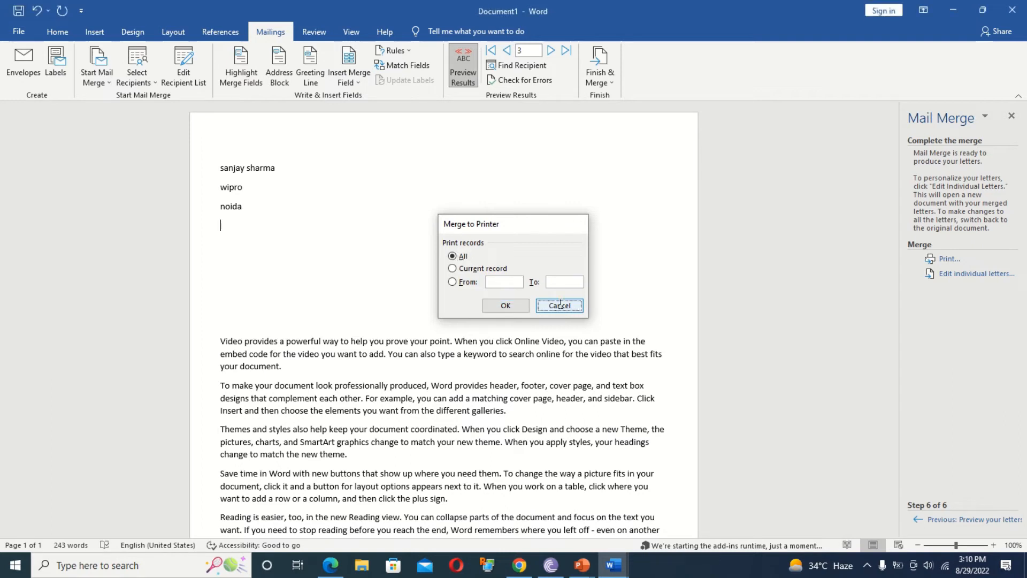
left_click(1011, 117)
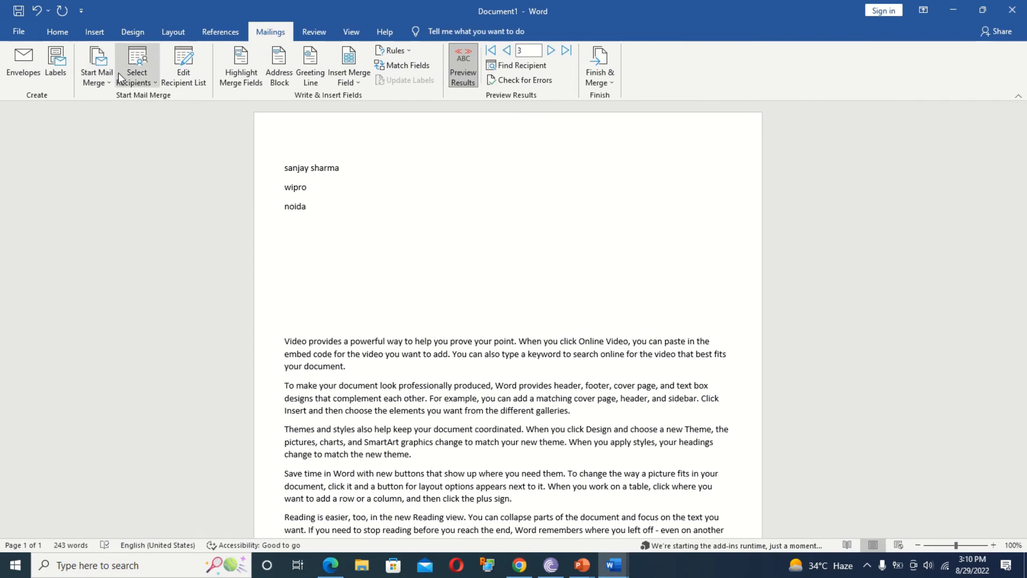
Delete the three address lines and attach Desktop database a as the existing recipient list, reviewing its entries.
left_click_drag(296, 203, 210, 124)
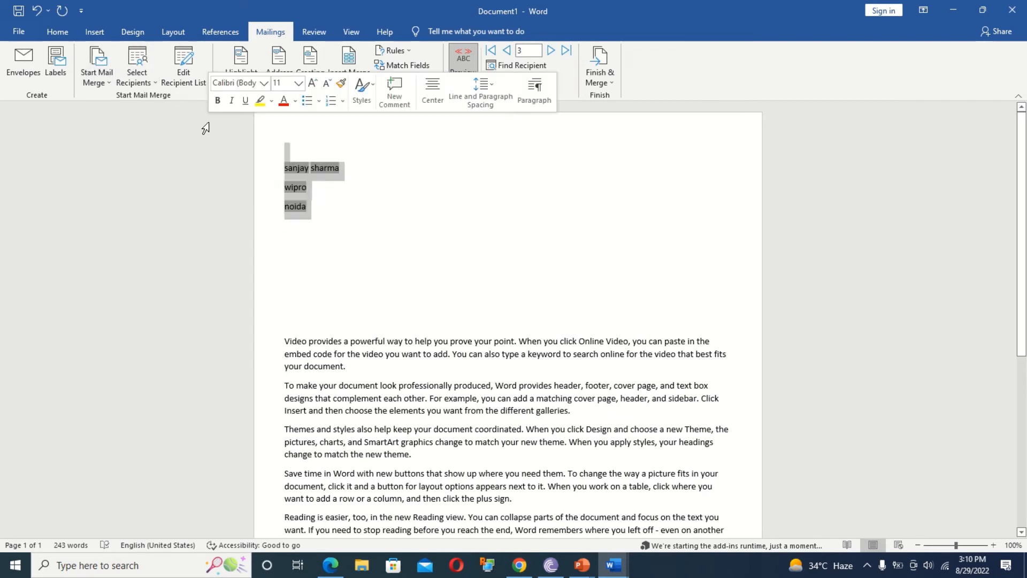
key("Delete")
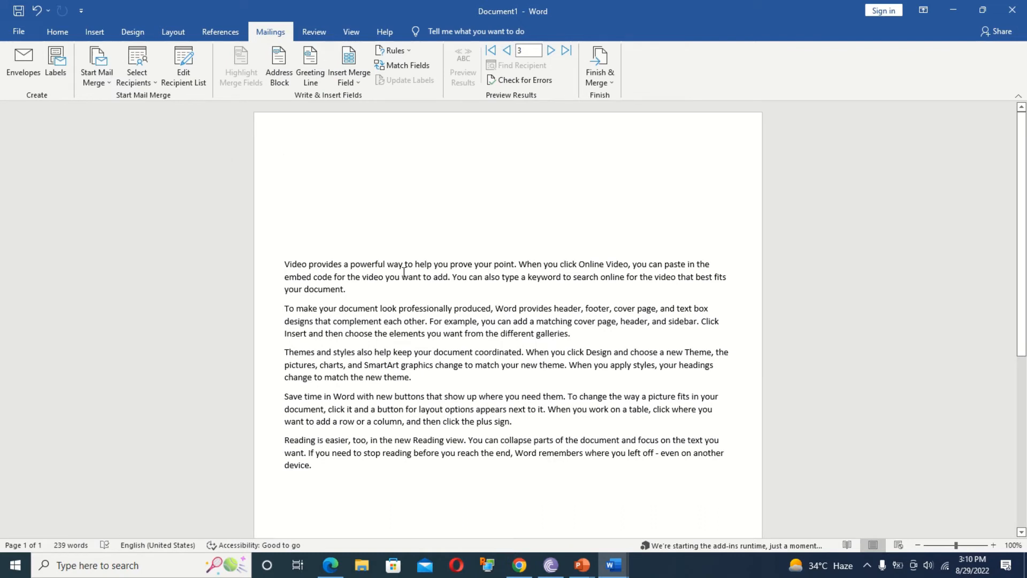
left_click(138, 73)
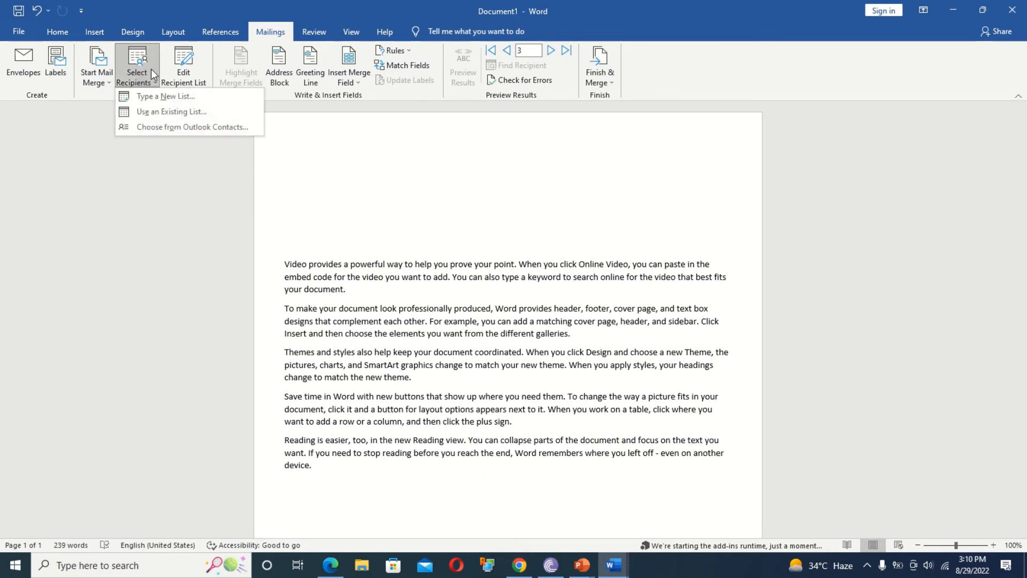
left_click(184, 112)
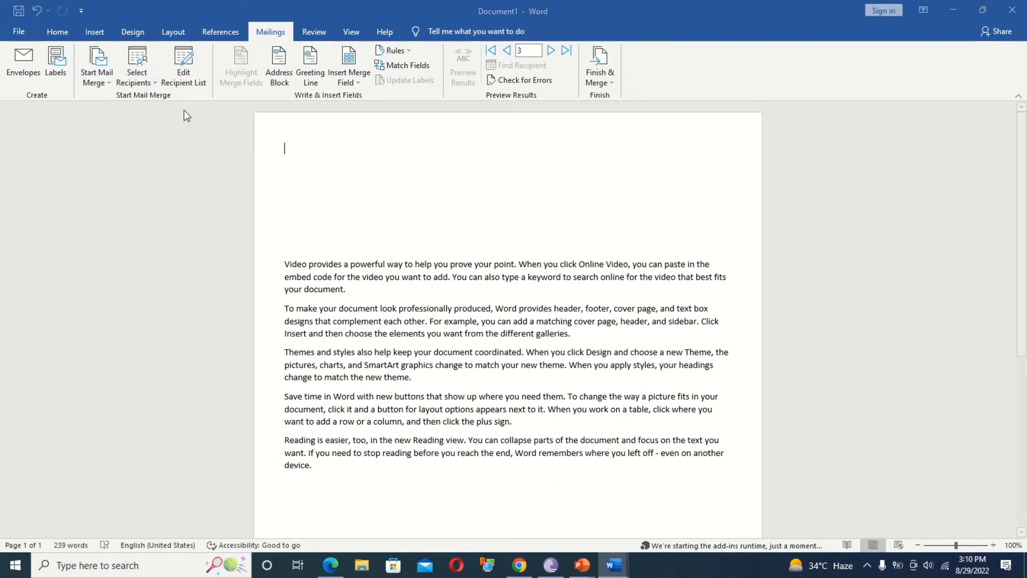
left_click(73, 133)
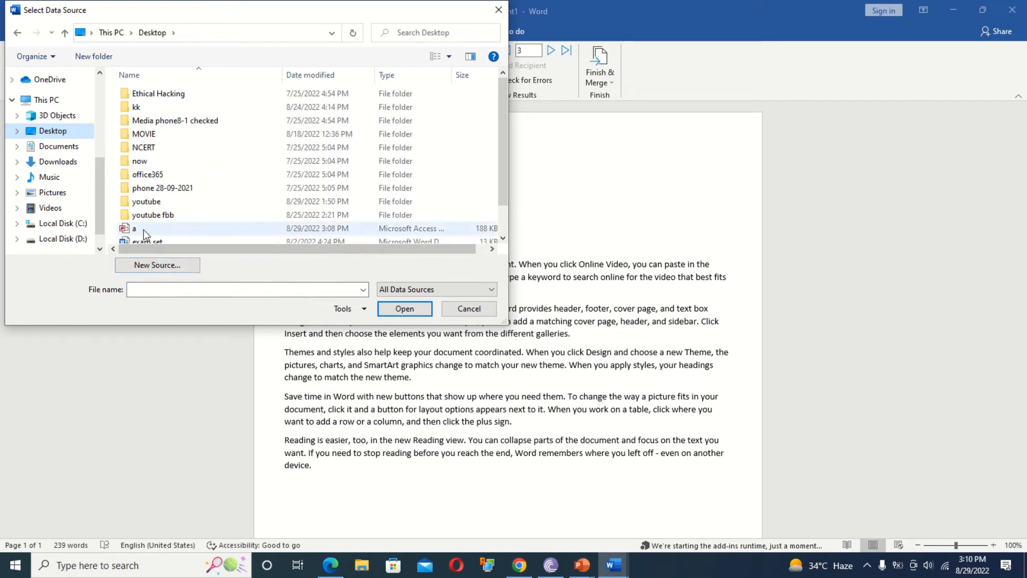
left_click(161, 228)
left_click(404, 309)
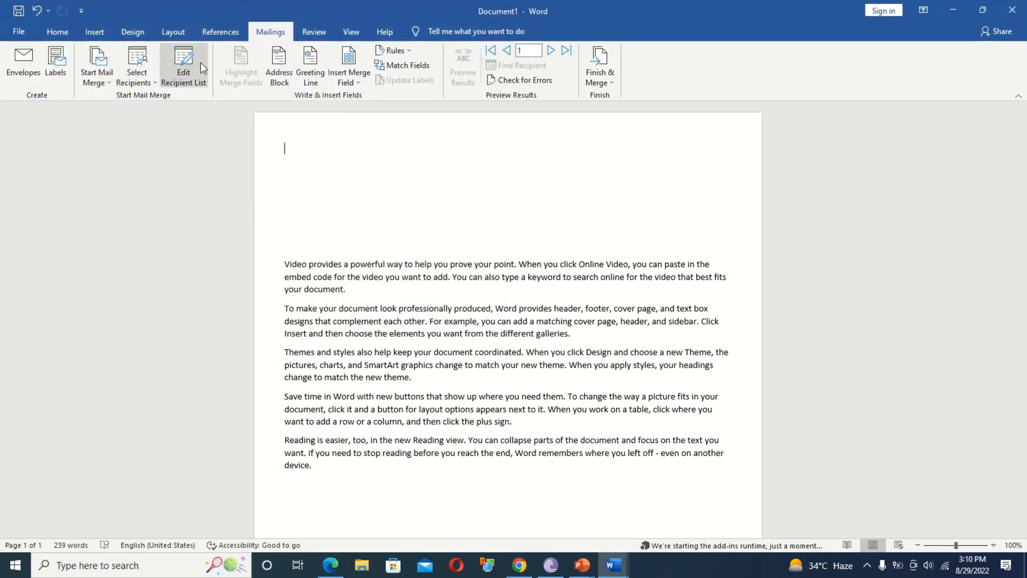
left_click(187, 74)
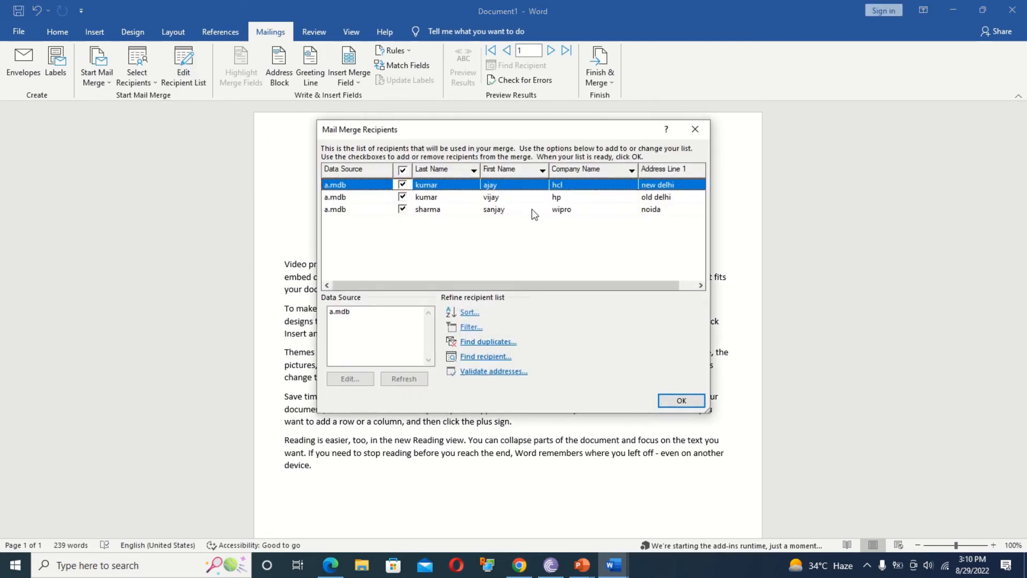
left_click(694, 131)
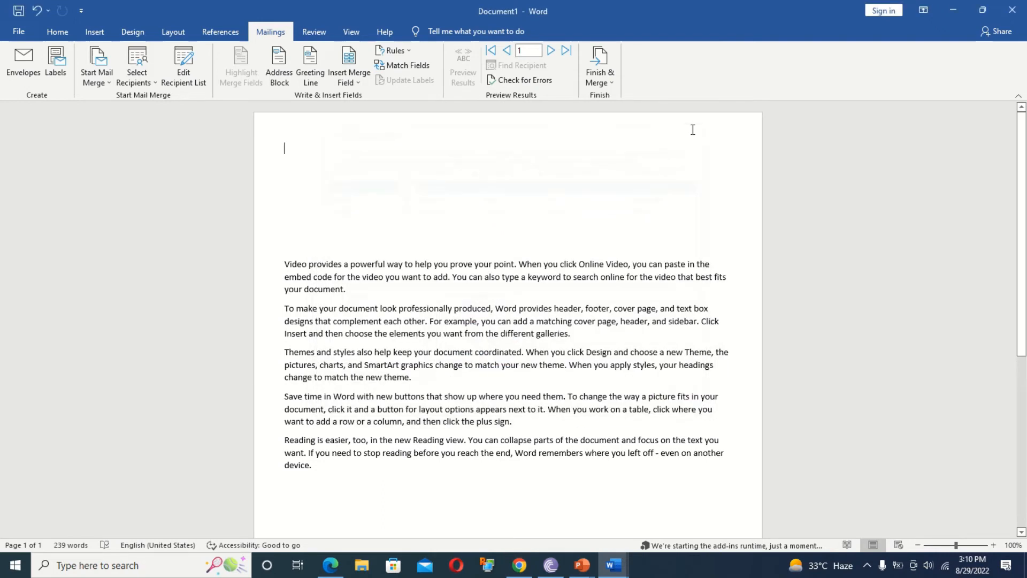
Insert «First_Name» and «Last_Name» at the top, turning off Preview Results to show field codes.
left_click(359, 82)
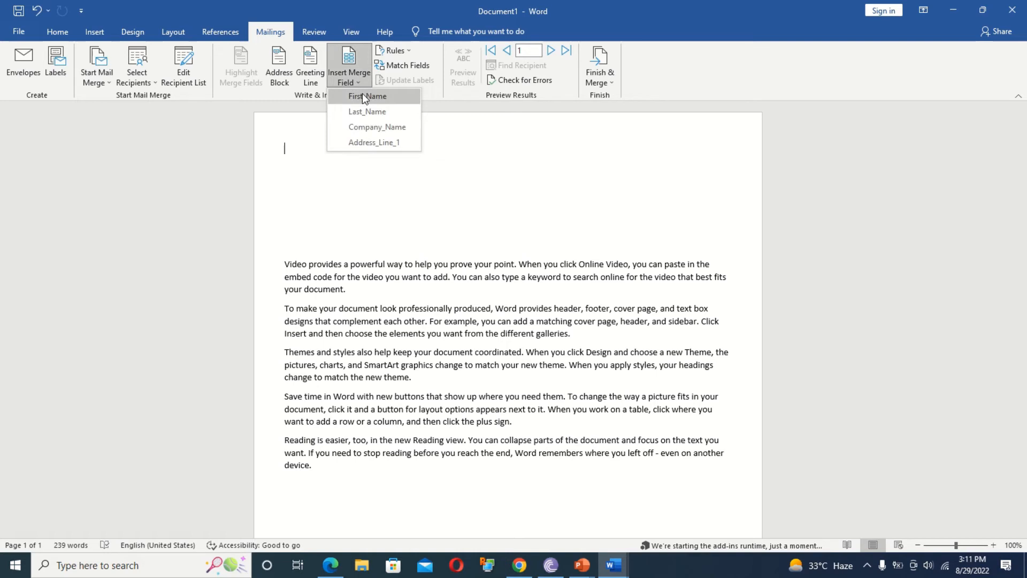
left_click(363, 97)
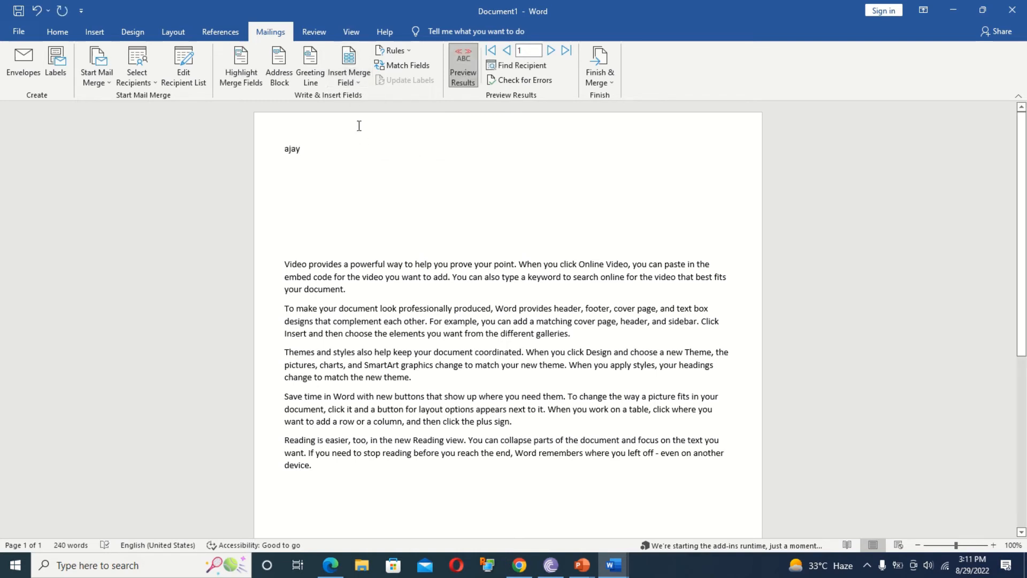
left_click(463, 65)
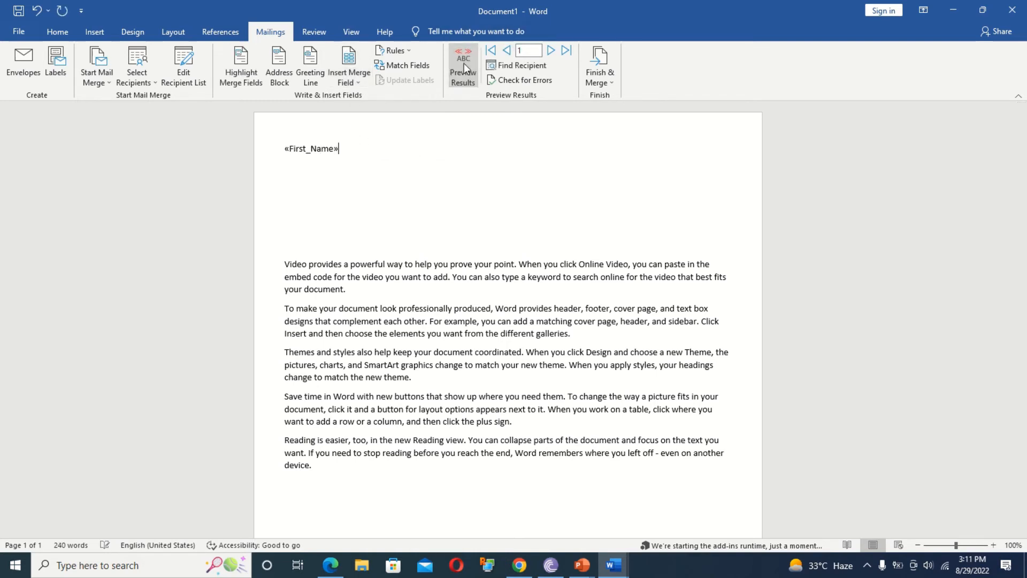
left_click(355, 78)
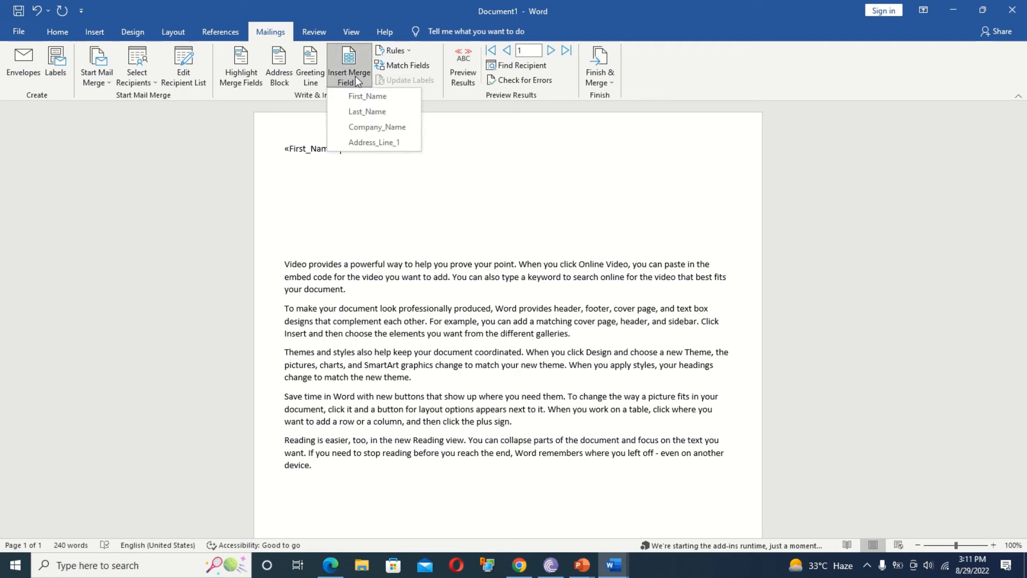
left_click(356, 114)
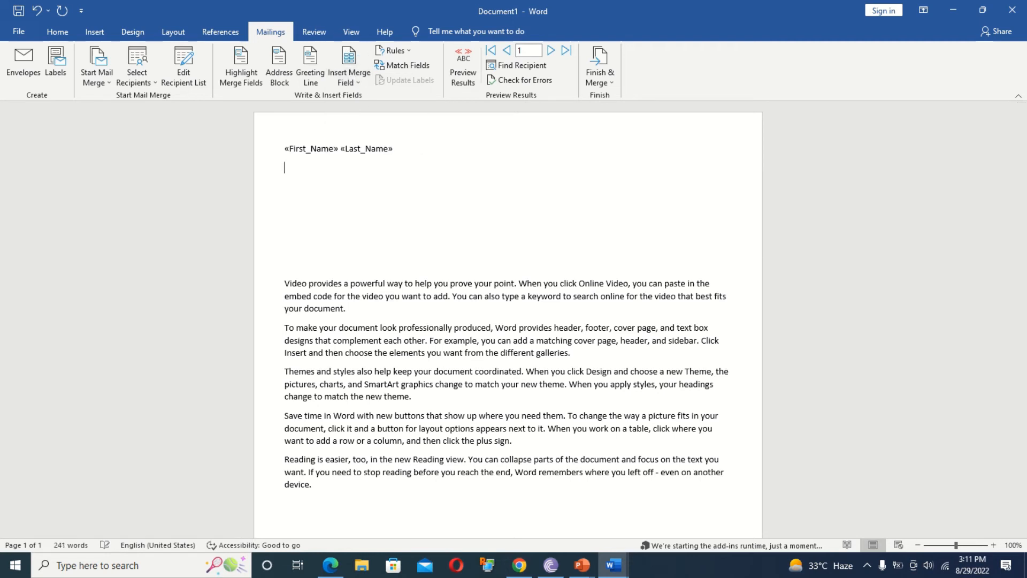
Add «Company_Name» and «Address_Line_1» on their own lines and shade the merge fields grey.
left_click(358, 80)
left_click(358, 130)
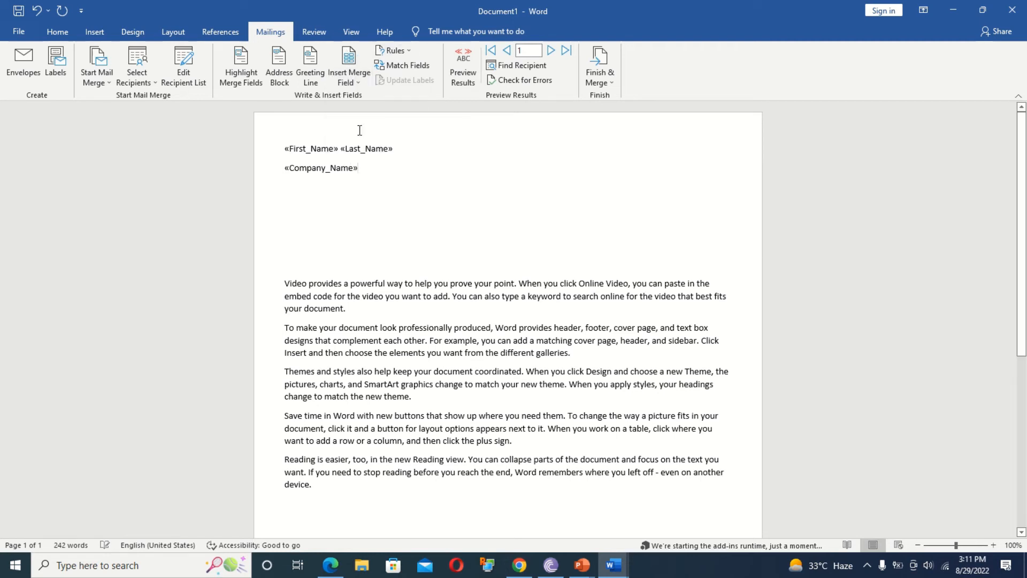
key("Return")
left_click(353, 80)
left_click(362, 142)
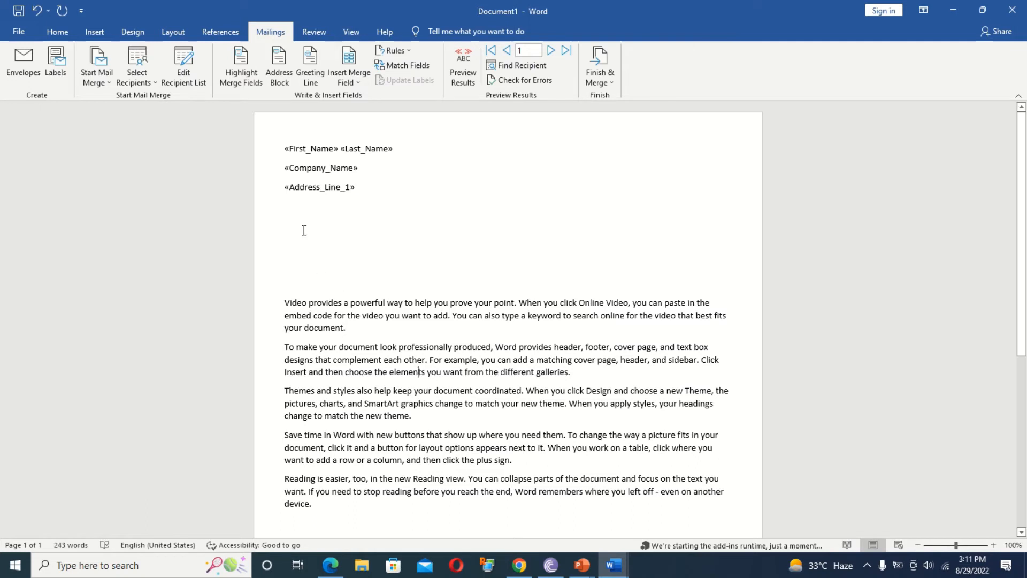
left_click(241, 59)
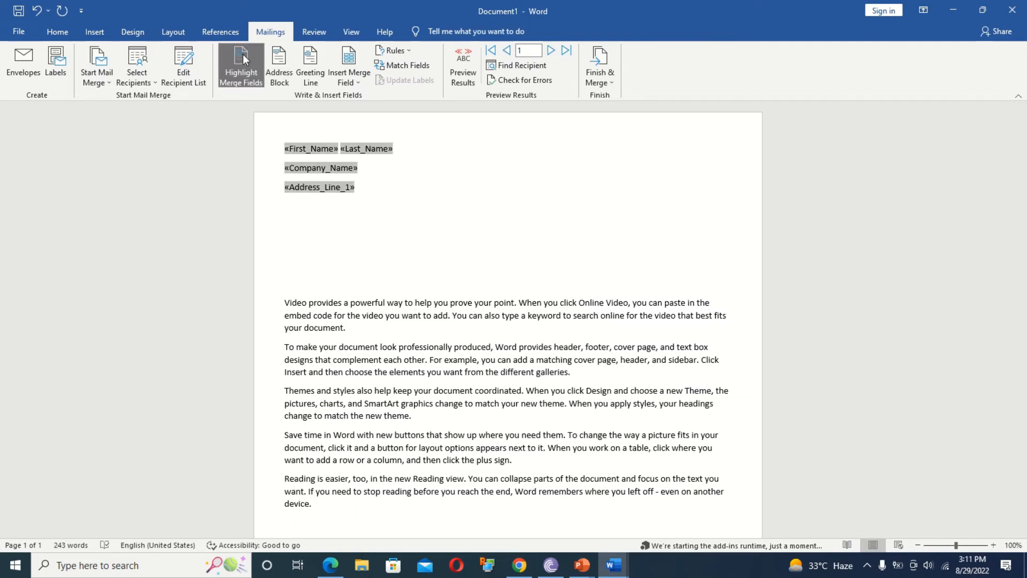
Turn off merge-field shading, then try several Address Block name formats and close without inserting.
left_click(344, 245)
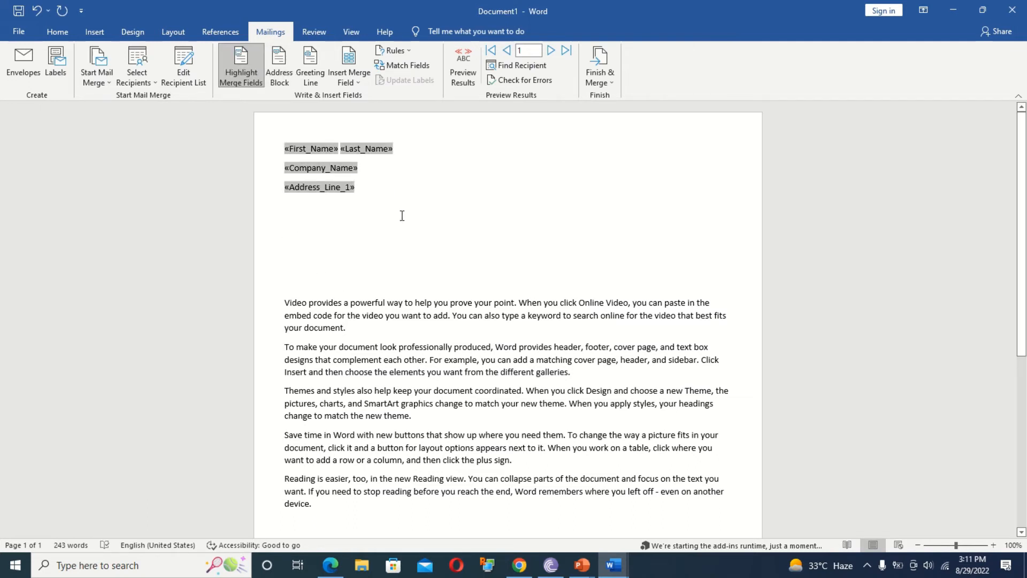
left_click(236, 75)
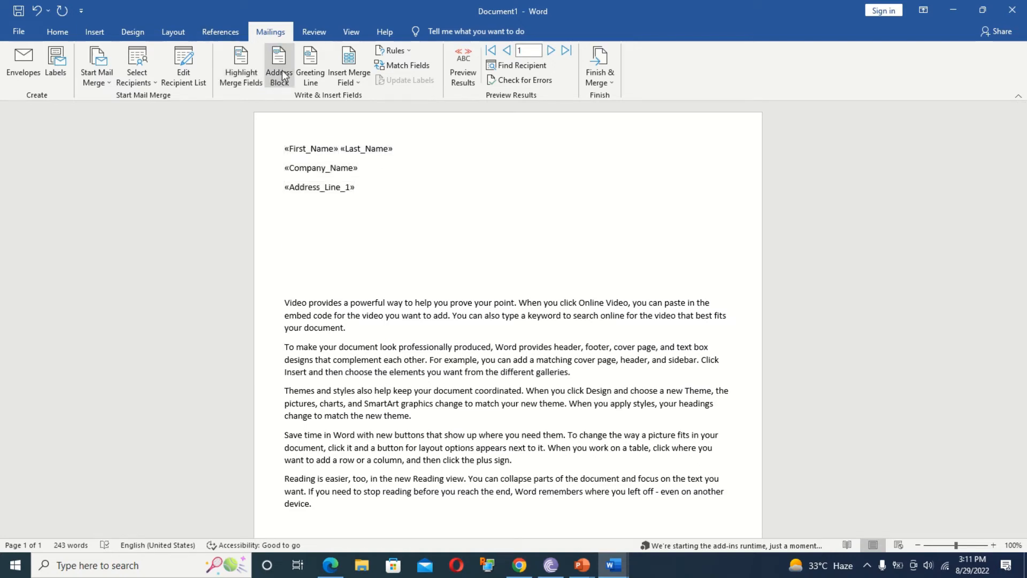
left_click(279, 69)
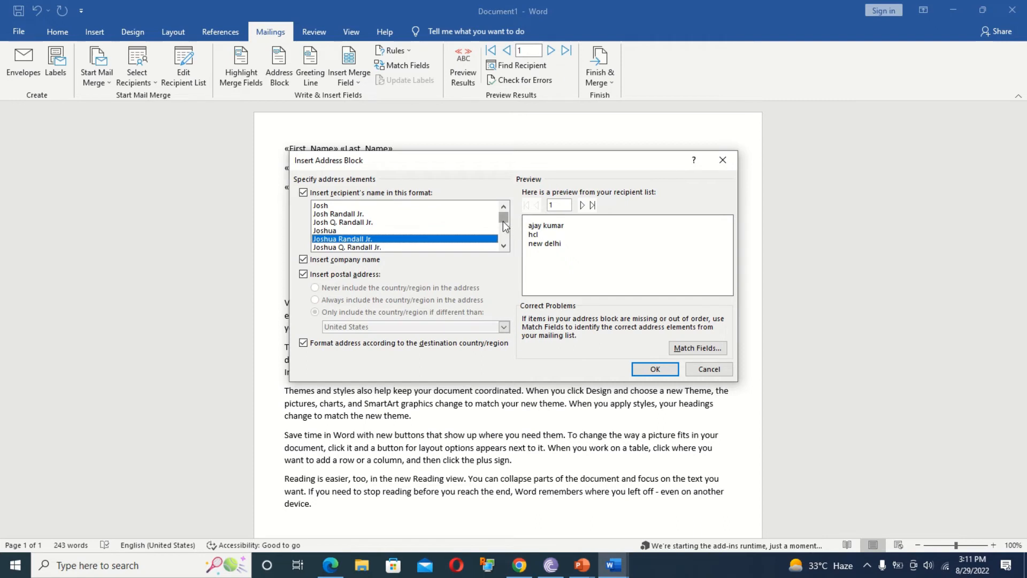
left_click_drag(503, 220, 503, 240)
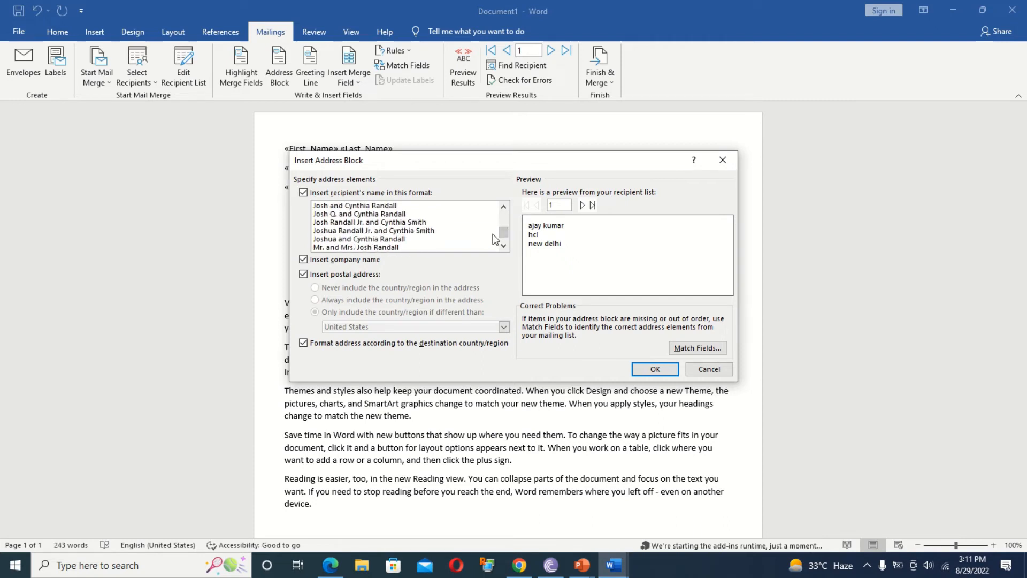
left_click(396, 239)
left_click(433, 231)
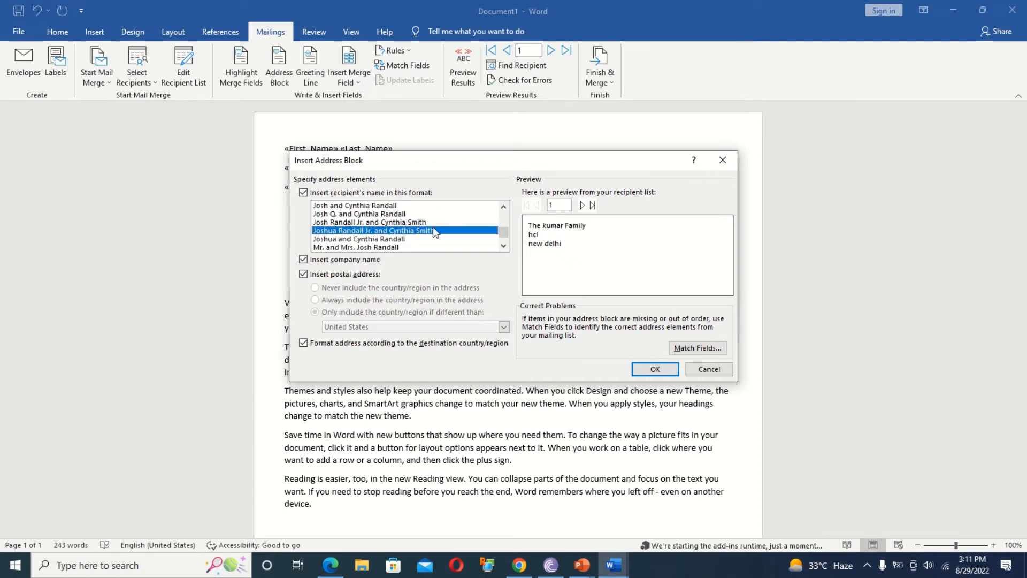
left_click(419, 217)
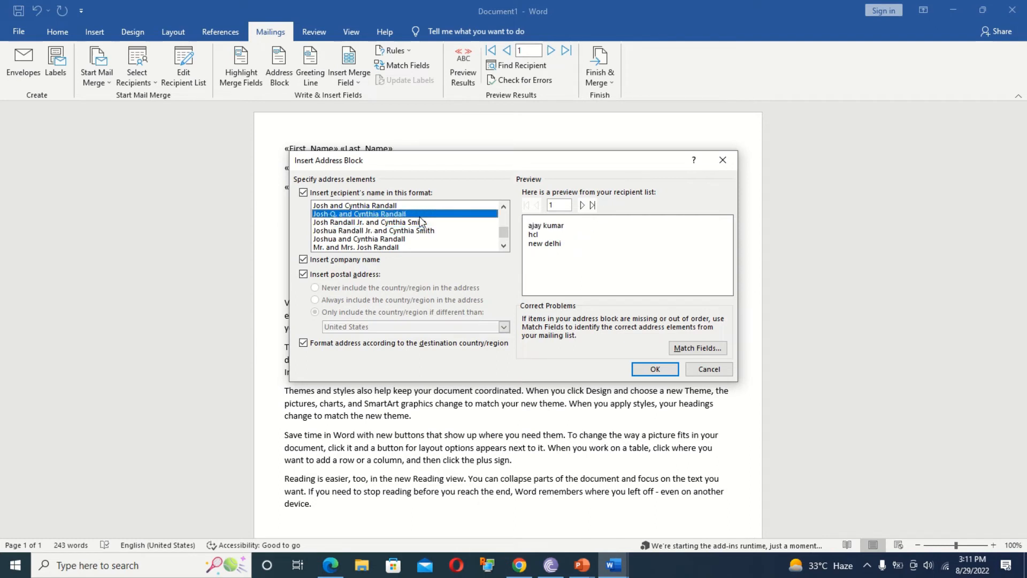
left_click(394, 246)
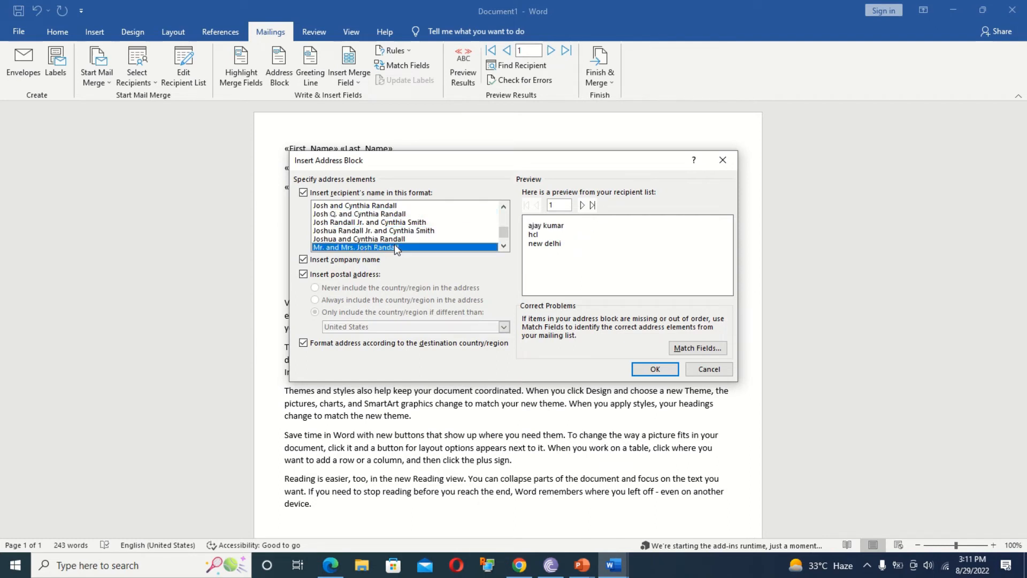
left_click(374, 213)
left_click(379, 238)
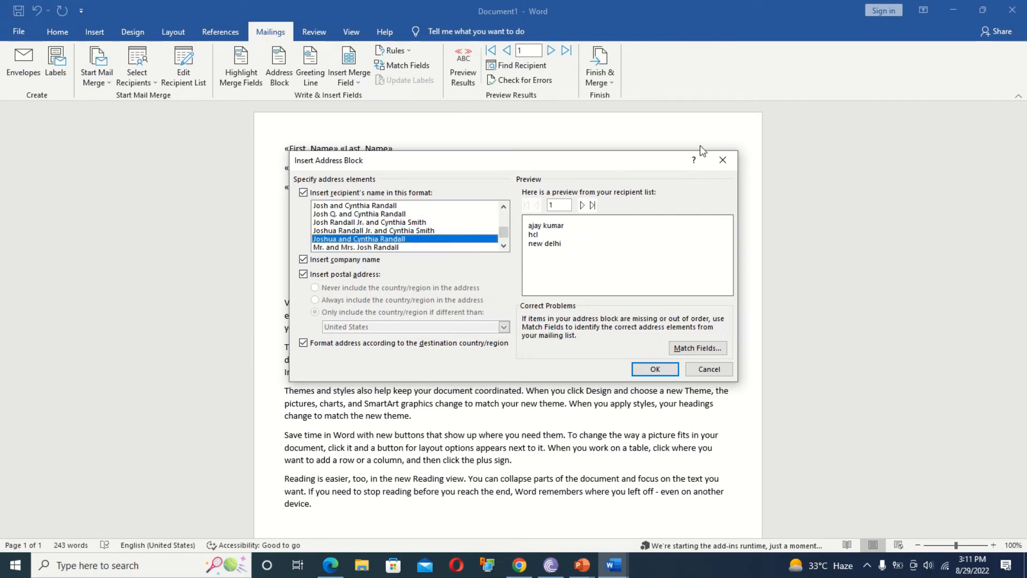
left_click(728, 165)
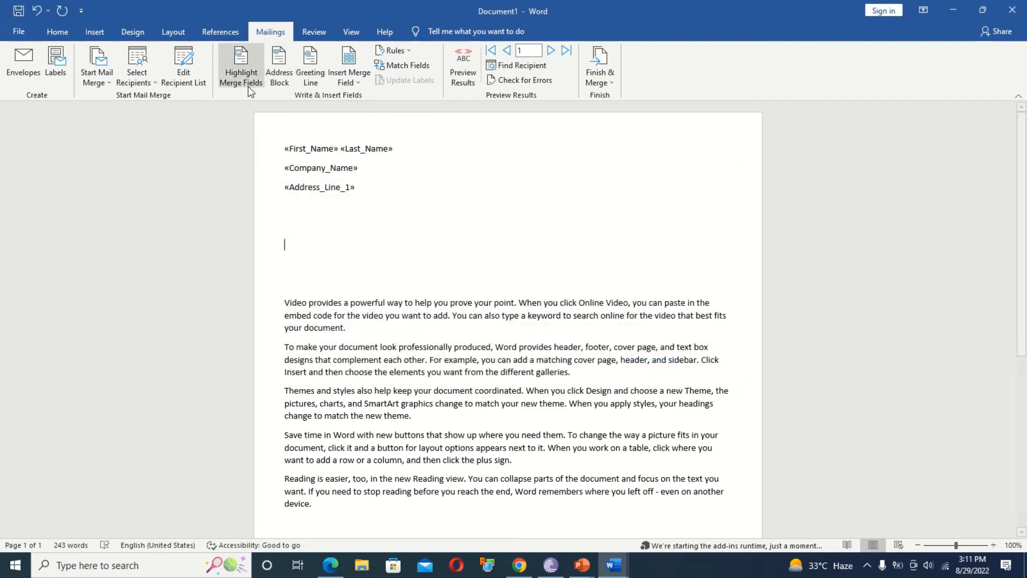
Insert a «GreetingLine» field with the default 'Dear' plus name and comma format.
left_click(311, 66)
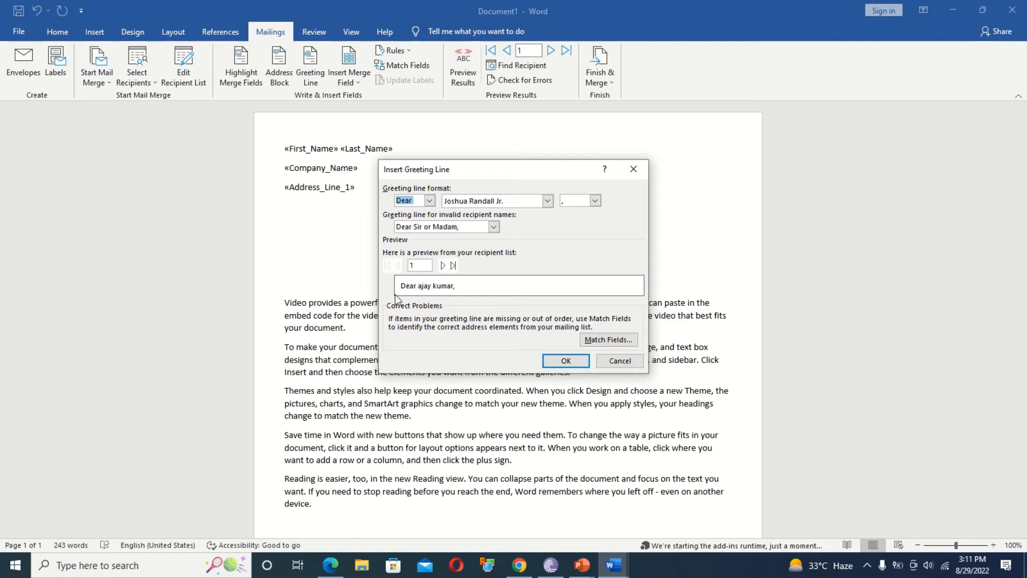
left_click(567, 364)
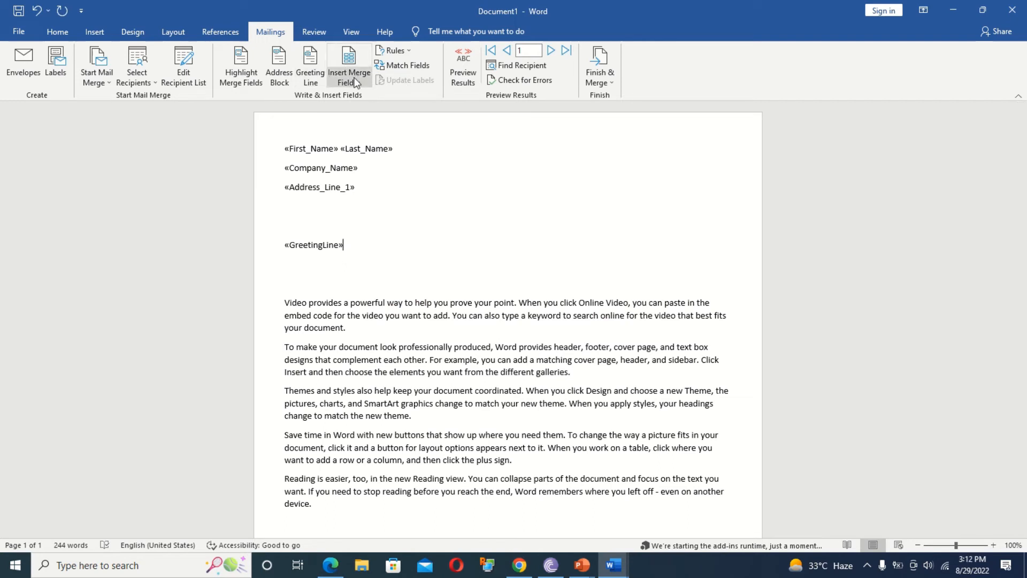
Preview results through to recipient 3 and add a blank line below the greeting line.
left_click(463, 64)
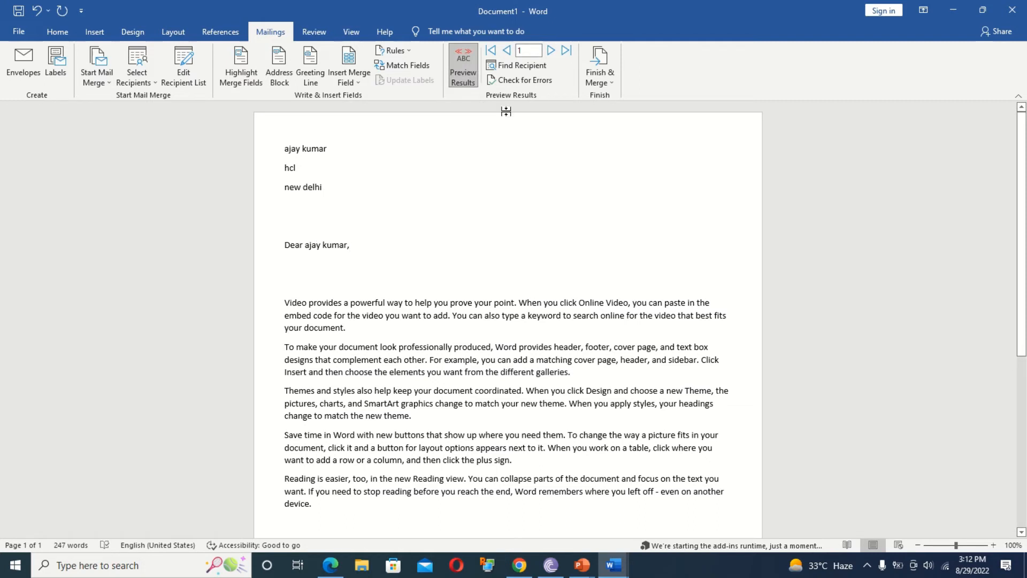
left_click(551, 51)
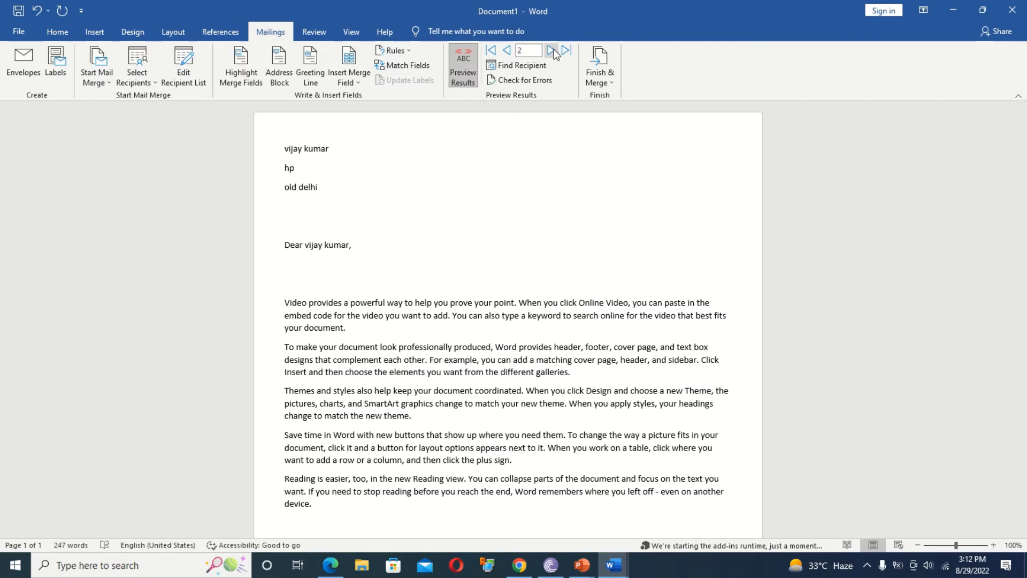
left_click(552, 51)
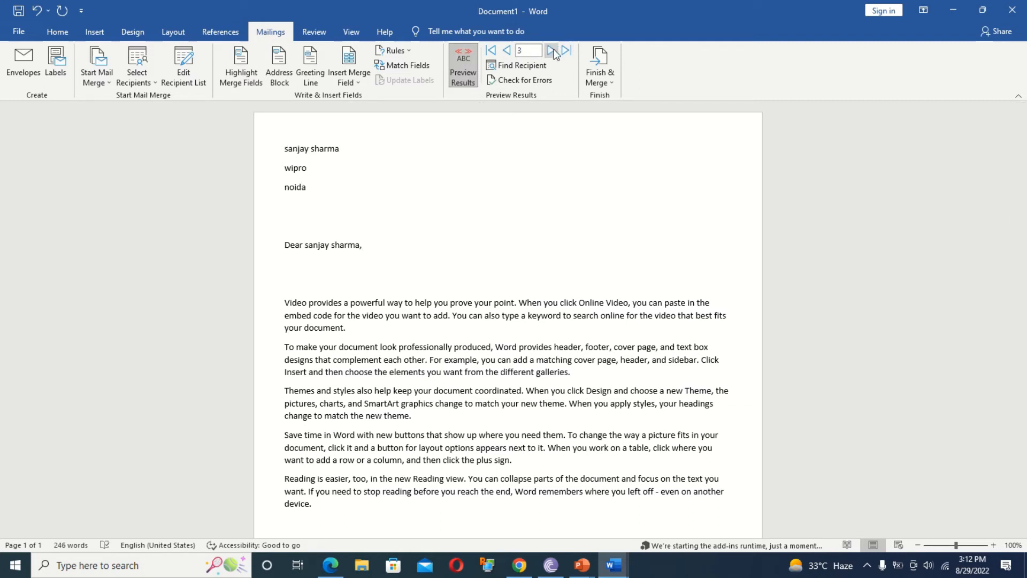
left_click(357, 76)
left_click(357, 76)
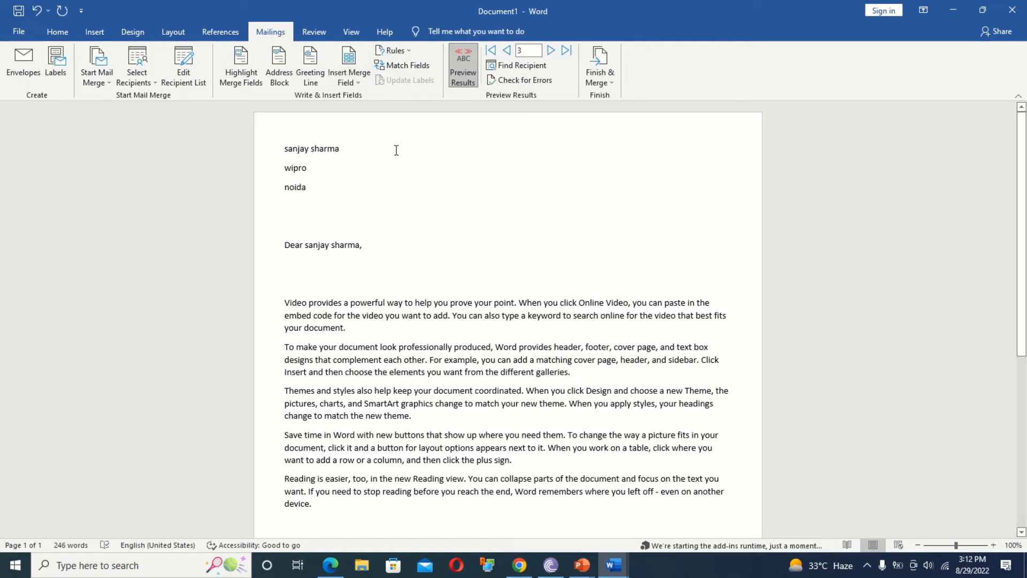
key("Return")
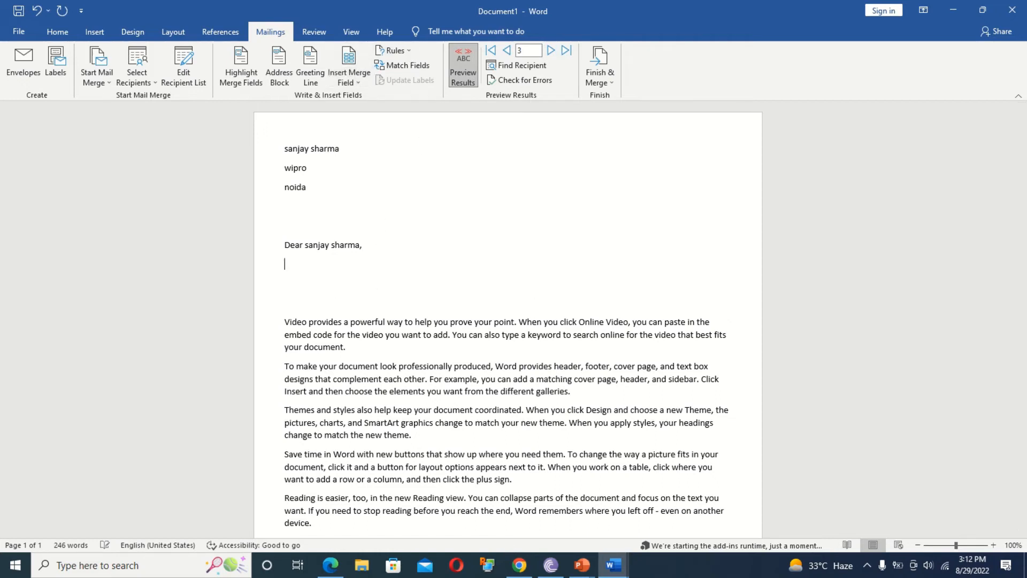
Insert an If…Then…Else rule: Company_Name equal to hcl shows 'not invited', otherwise 'invited'.
left_click(394, 50)
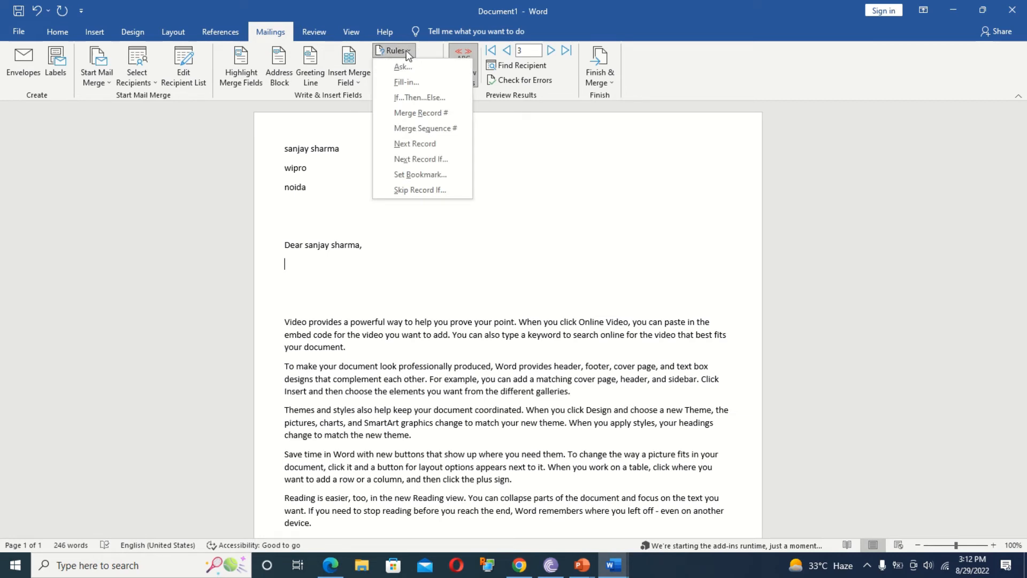
left_click(418, 98)
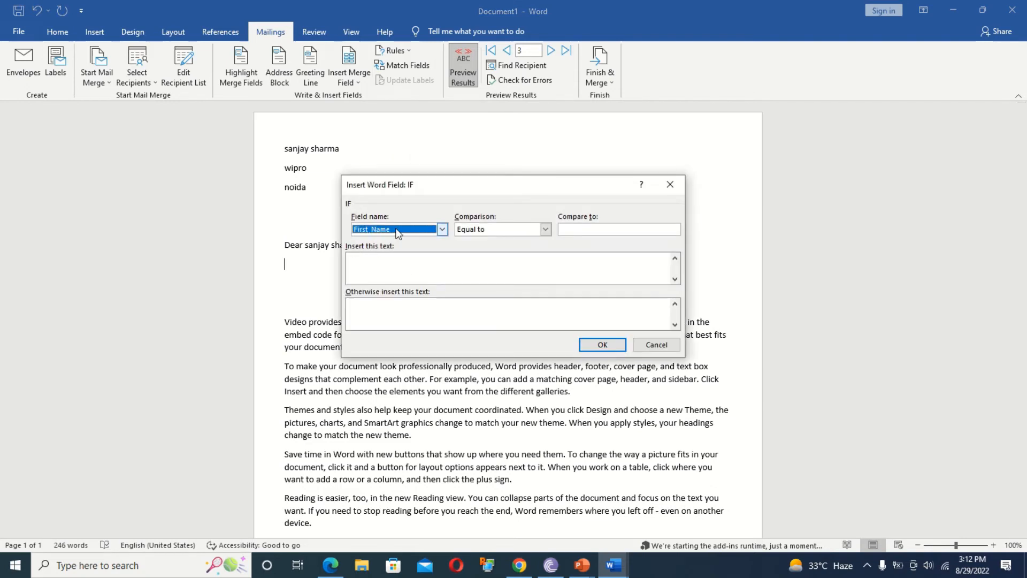
left_click(442, 230)
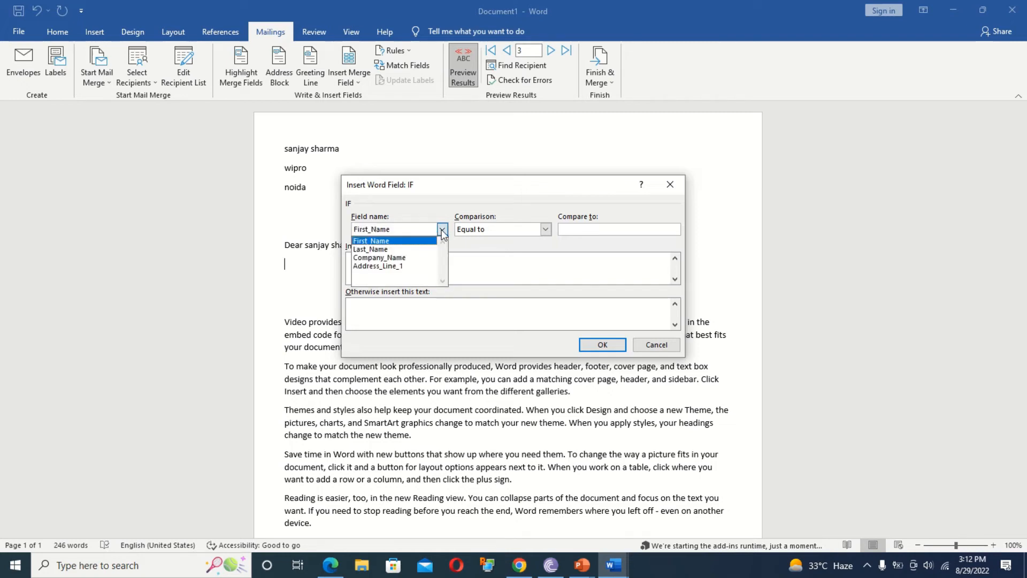
left_click(417, 259)
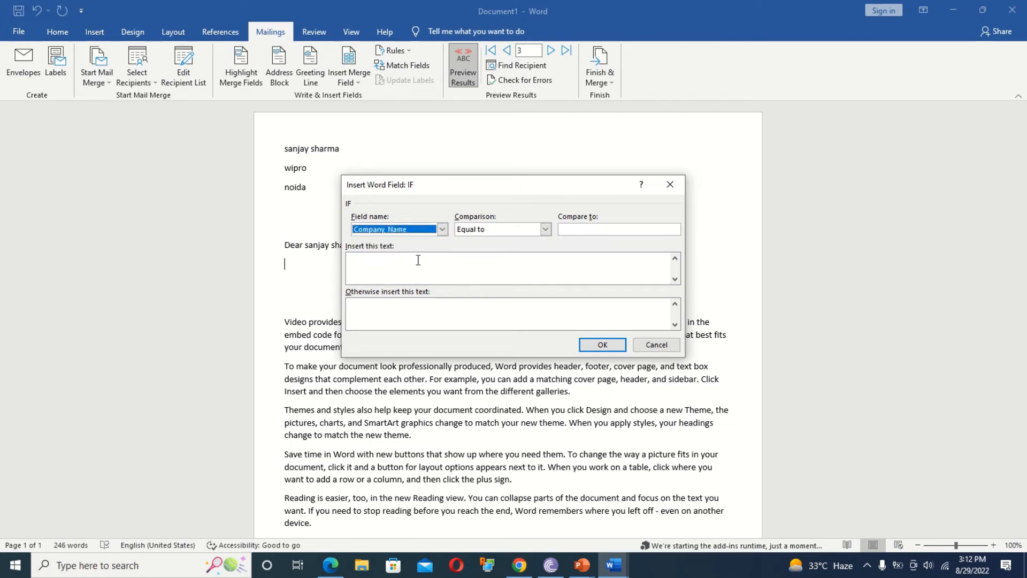
left_click(604, 233)
type("hcl")
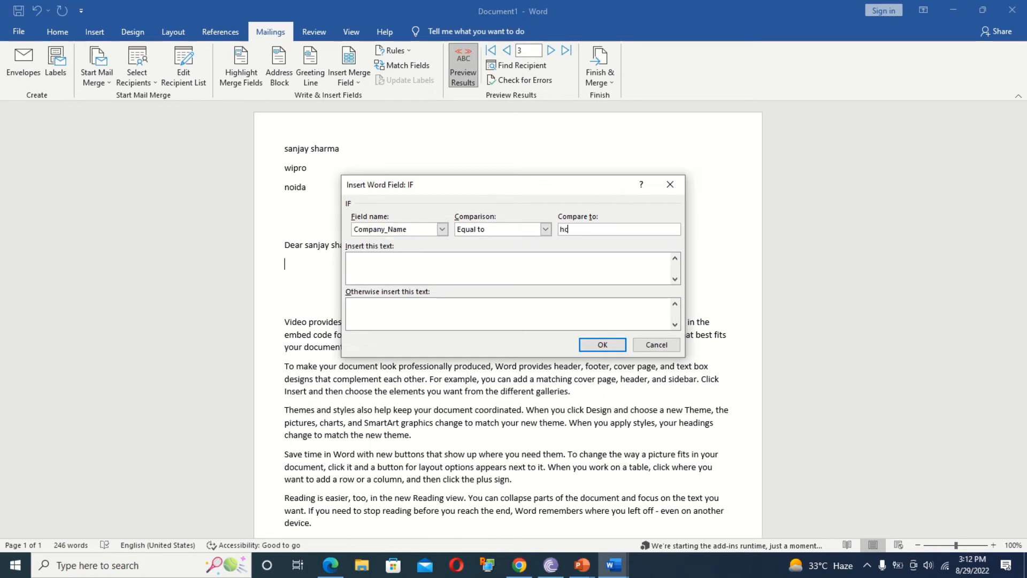
left_click(519, 279)
type("not invited")
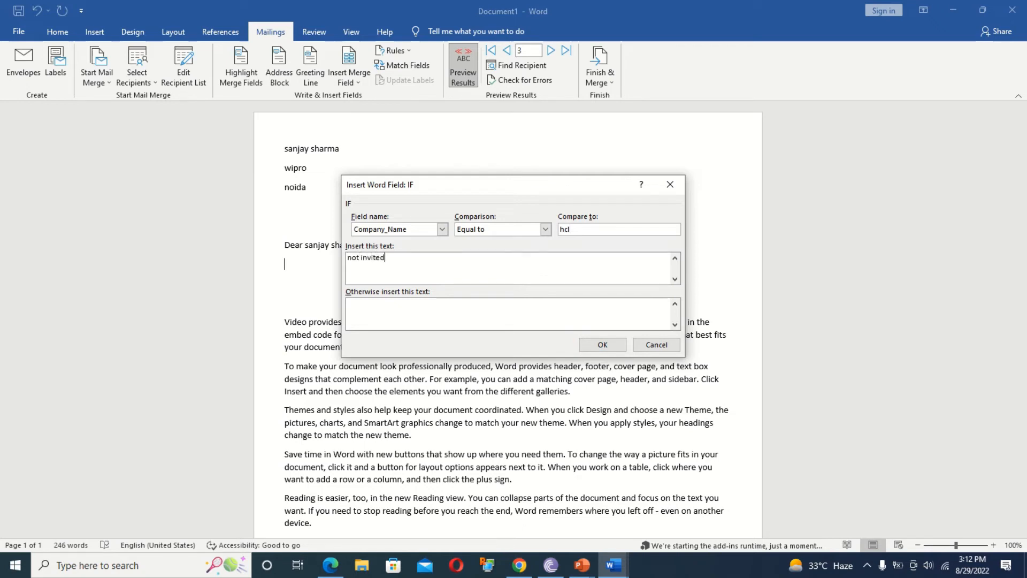
left_click(505, 321)
type("invited")
left_click(602, 344)
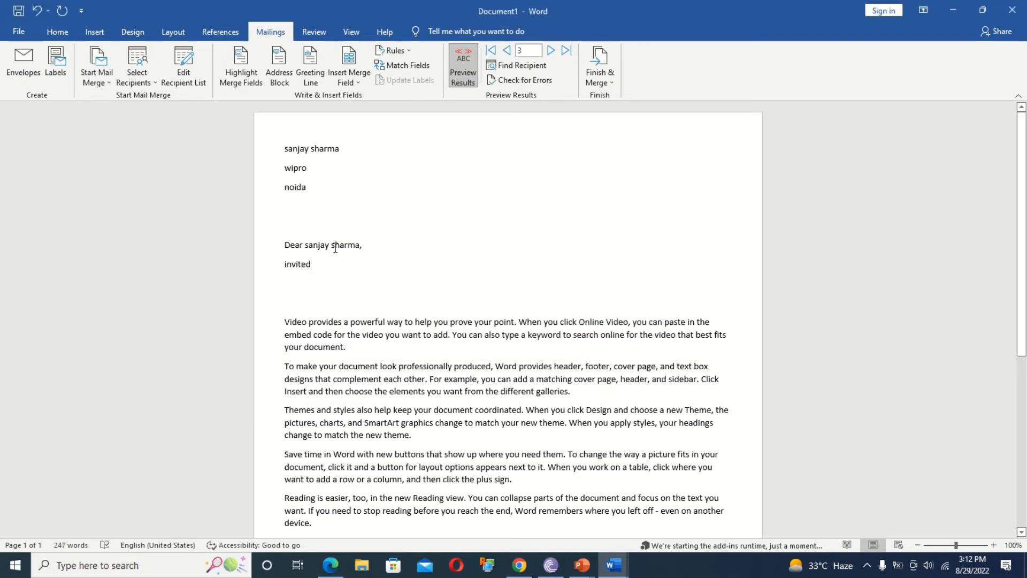
Step back to the first hcl recipient, then forward to the third, to check the rule's output.
left_click(508, 50)
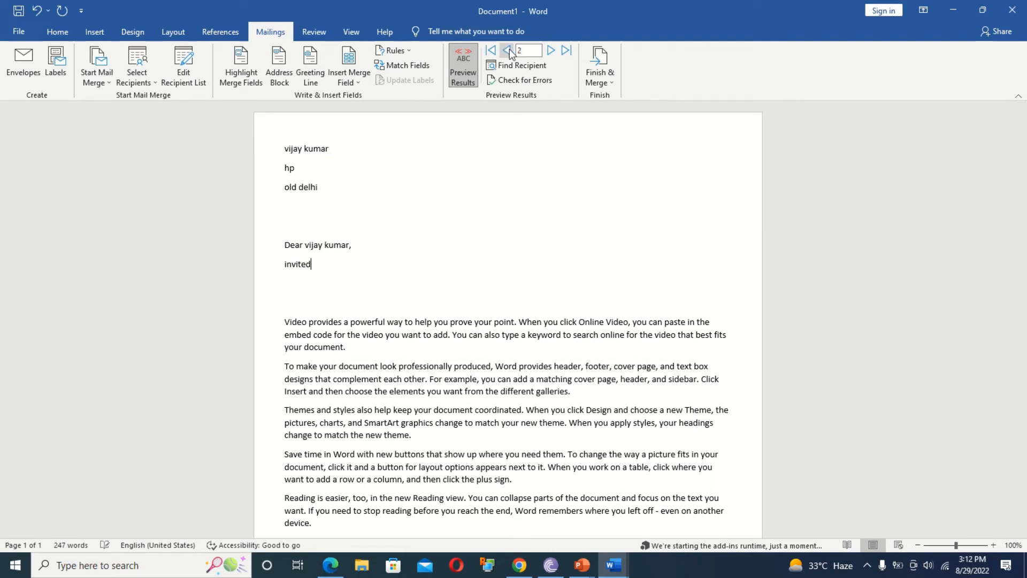
left_click(508, 50)
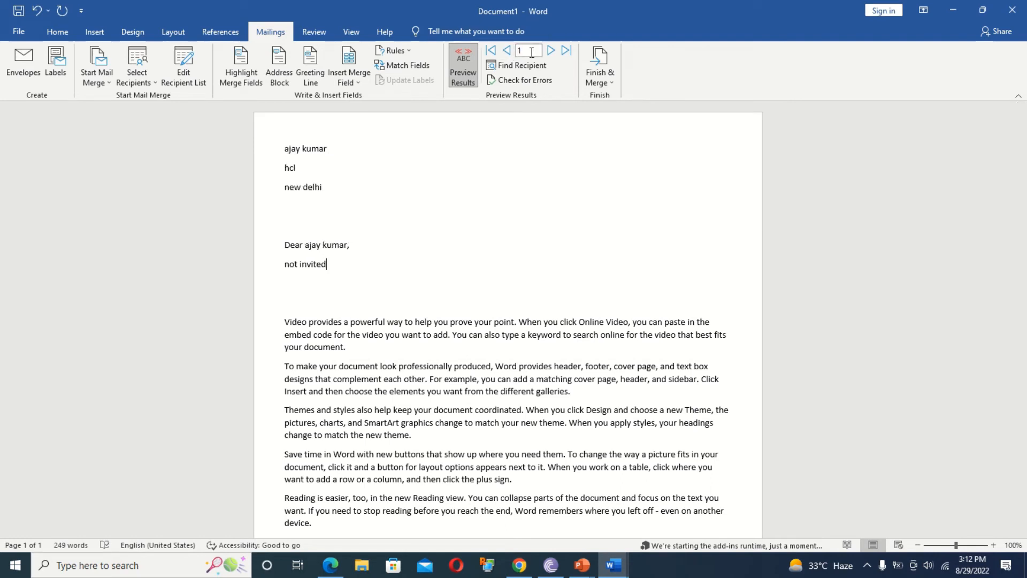
left_click(551, 51)
left_click(550, 51)
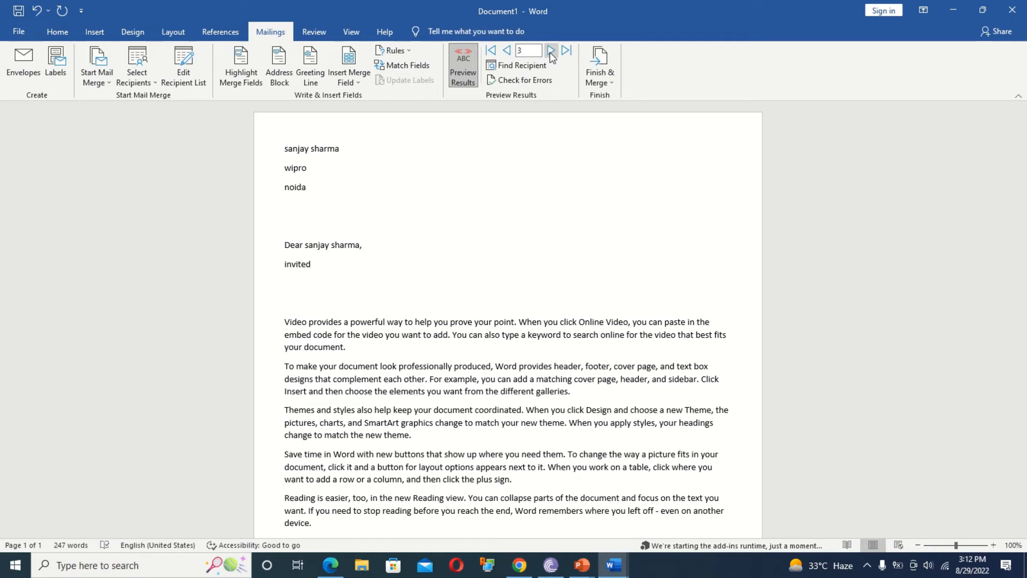
left_click(413, 62)
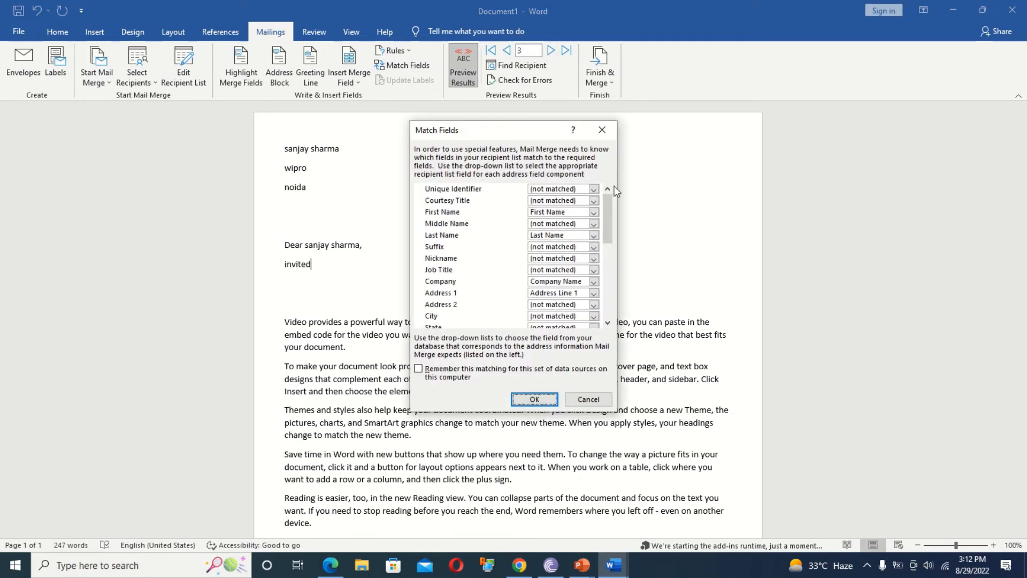
left_click_drag(608, 217, 601, 176)
left_click(536, 236)
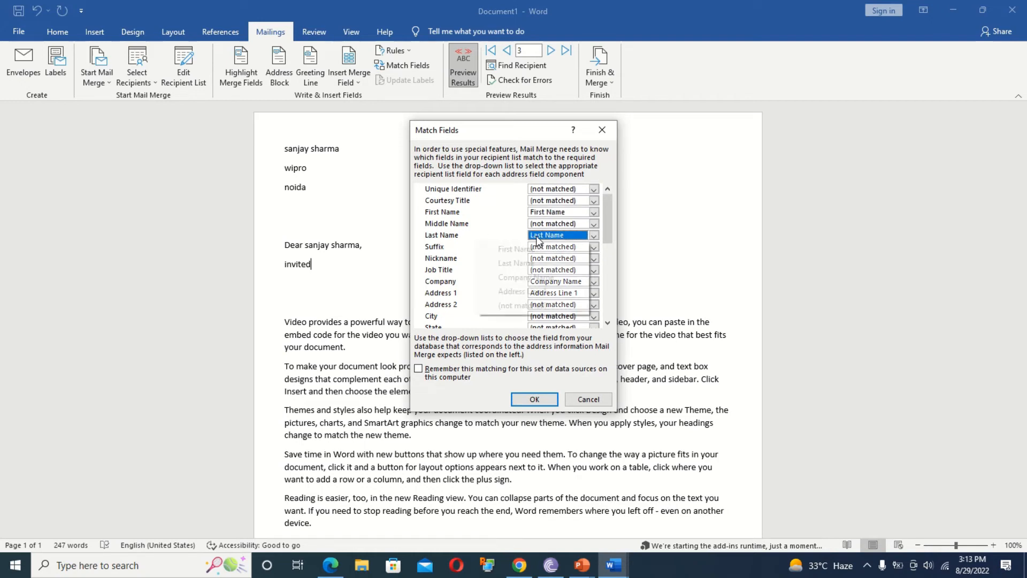
left_click(445, 283)
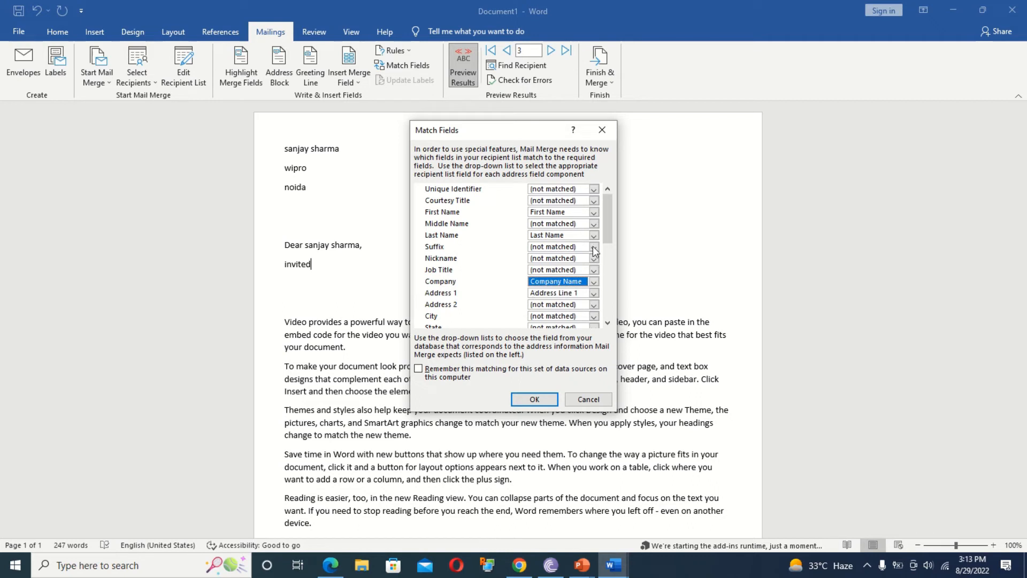
scroll(608, 220, "down", 5)
left_click(601, 130)
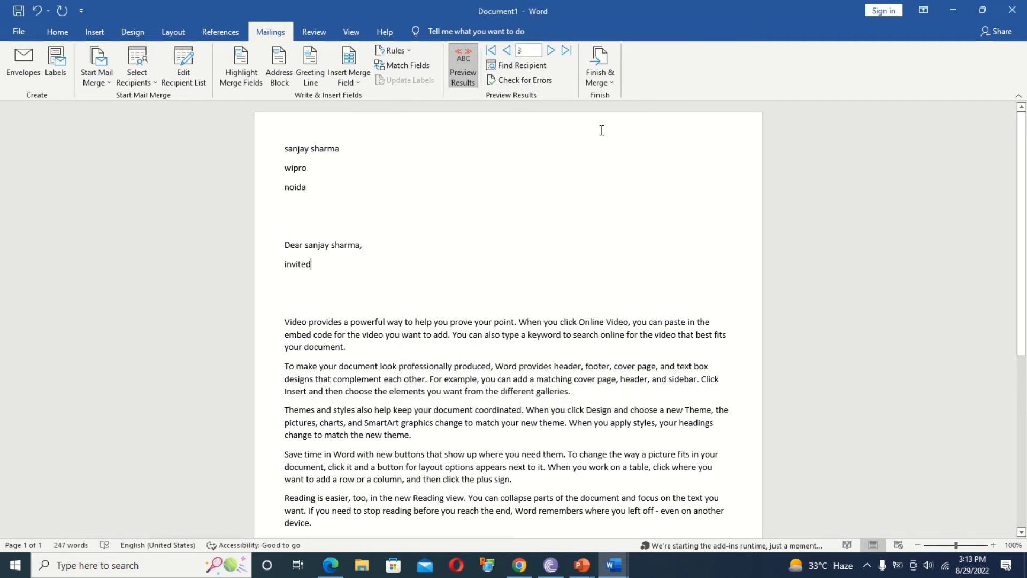
Toggle the results preview off, search recipients for a first name, and dismiss the no-match message.
left_click(465, 57)
left_click(464, 57)
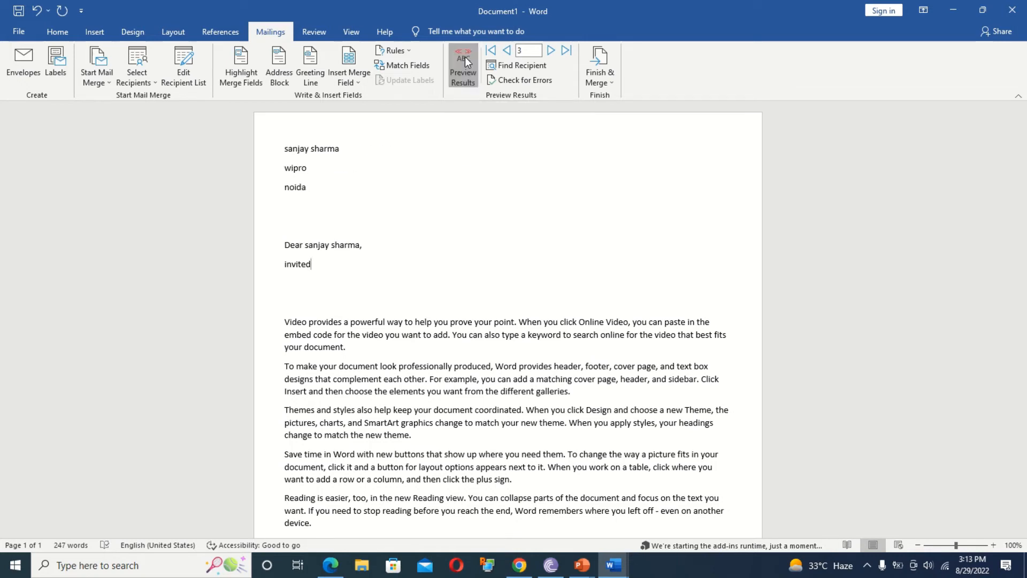
left_click(464, 57)
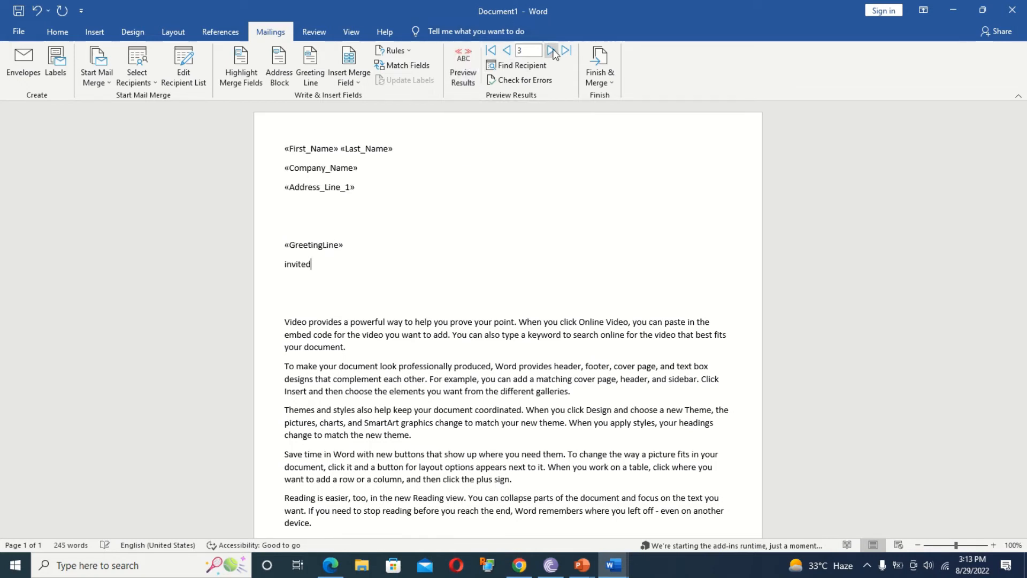
left_click(537, 67)
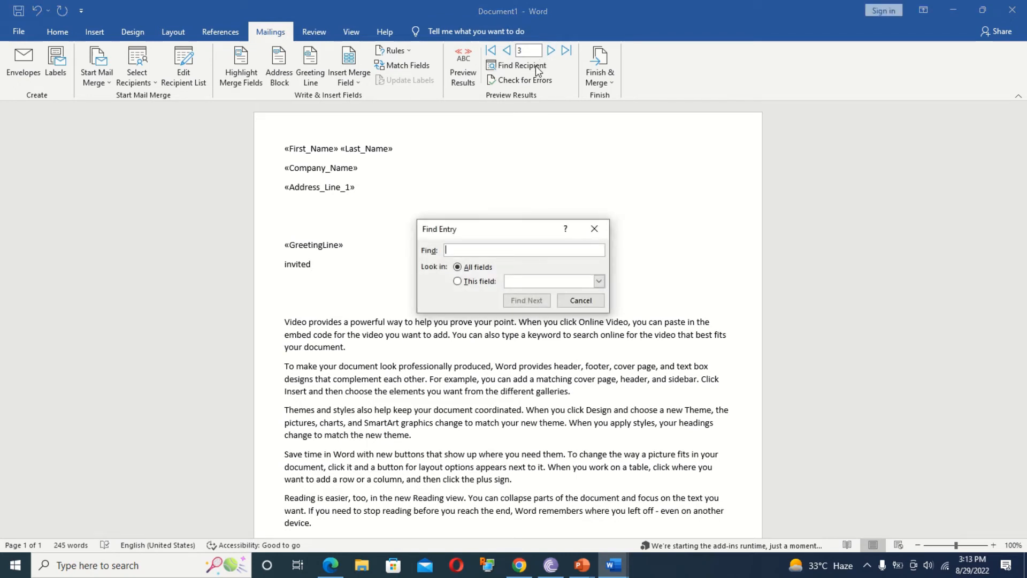
type("sanjay")
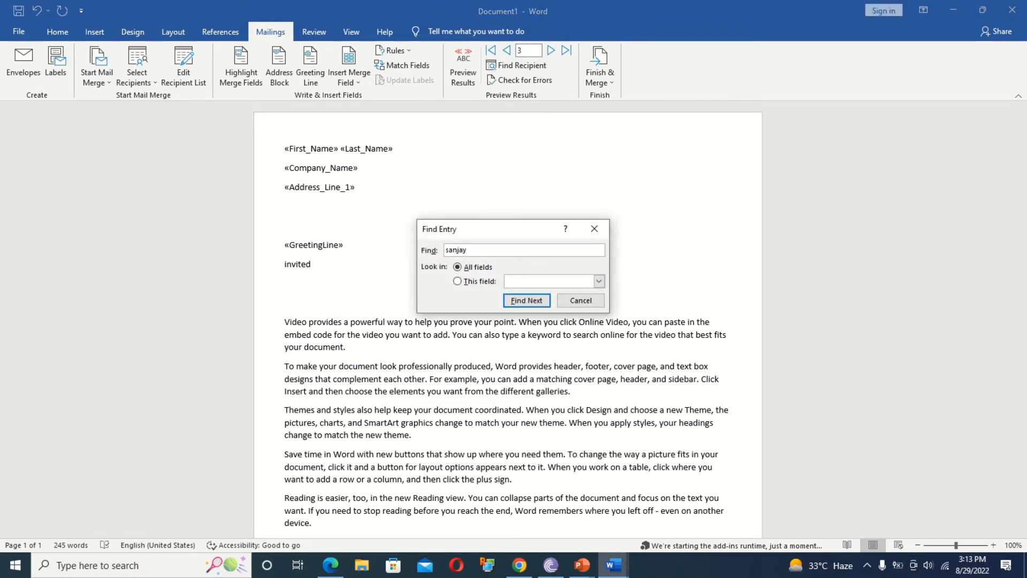
left_click(526, 301)
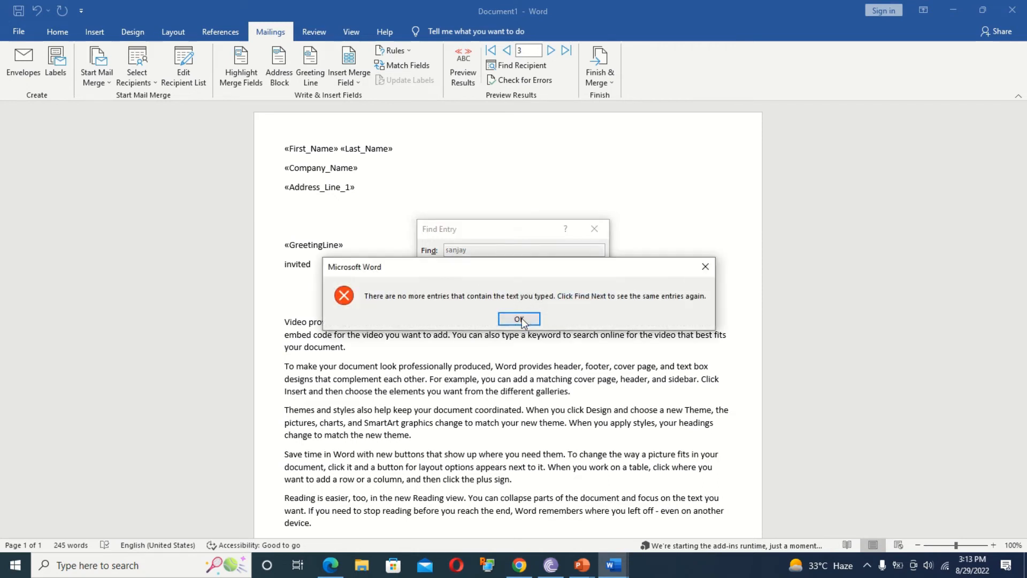
left_click(530, 321)
left_click(593, 230)
Turn Preview Results on and search another first name to show the hp recipient's letter.
left_click(462, 62)
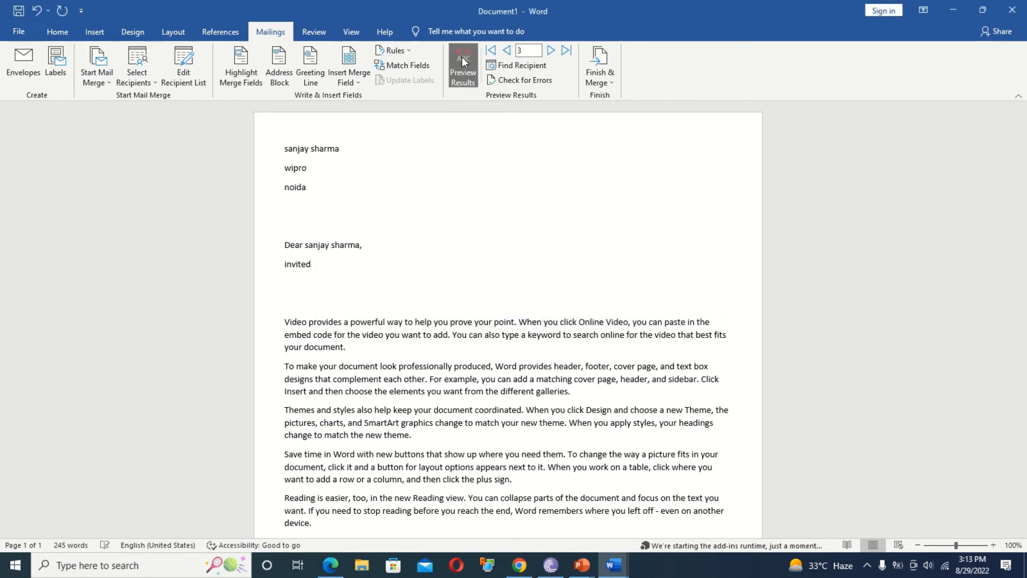
left_click(535, 66)
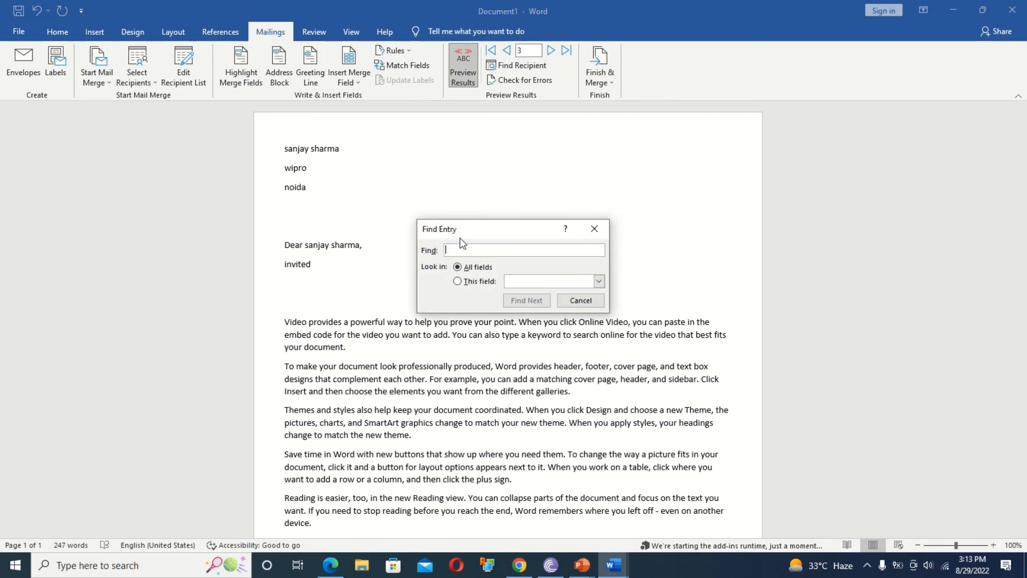
type("vijay")
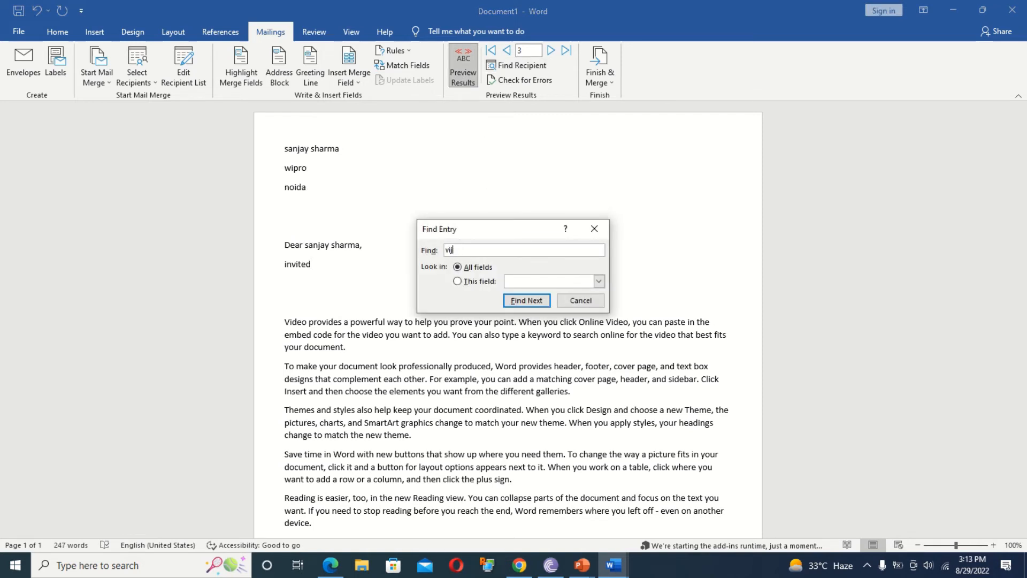
left_click(522, 300)
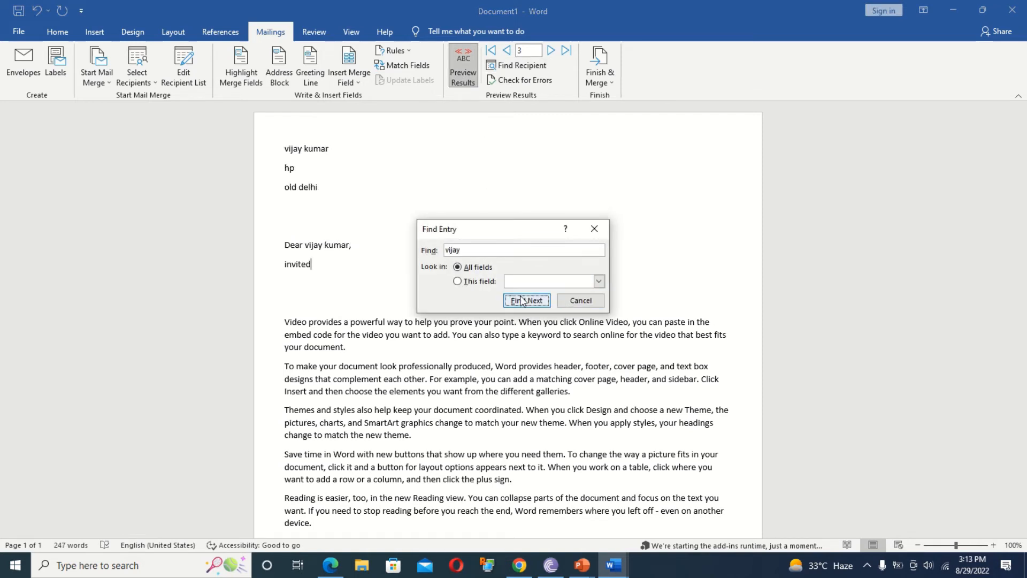
Close the search and simulate the merge, confirming no mail merge errors were reported.
left_click(592, 228)
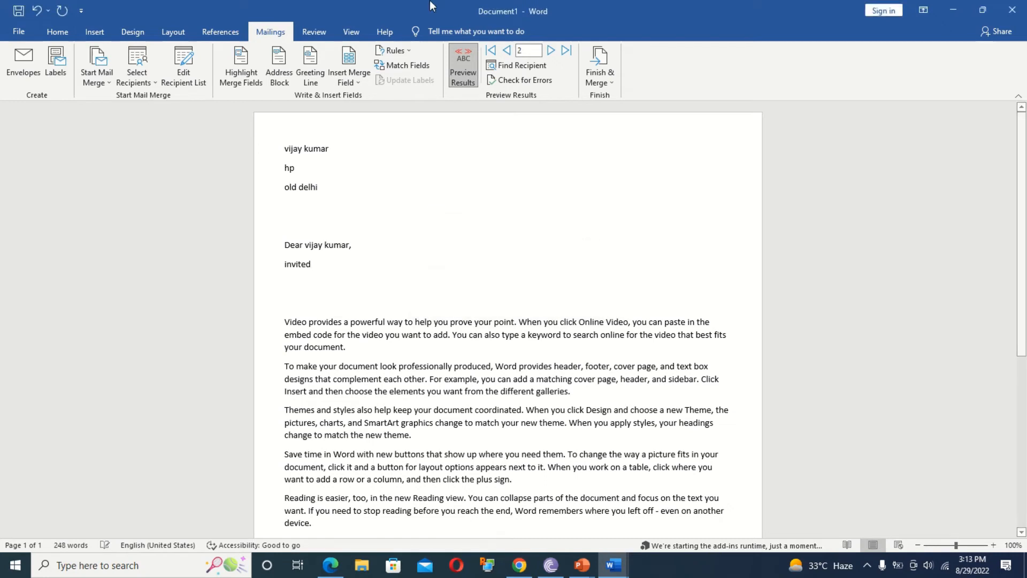
left_click(511, 79)
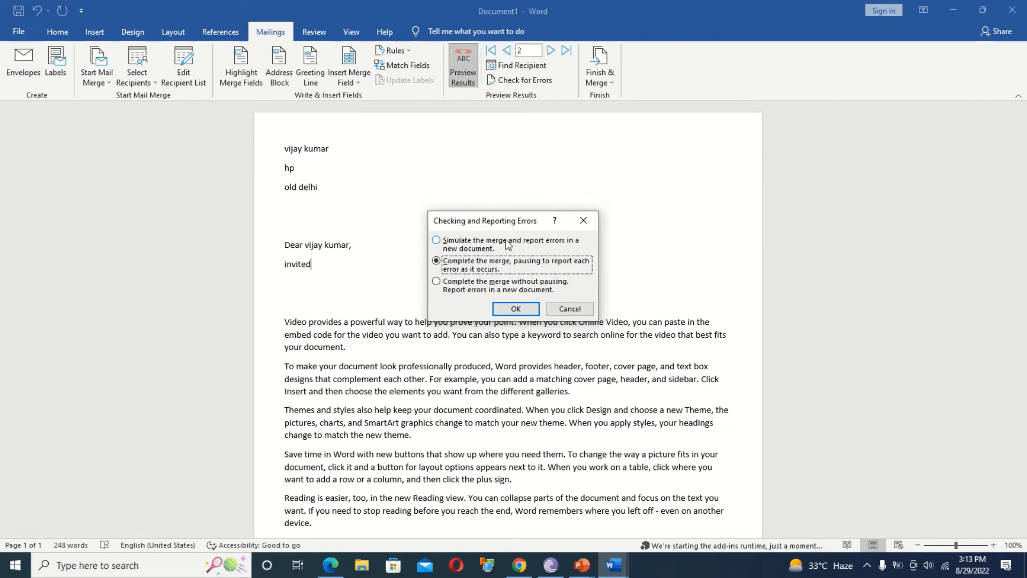
left_click(487, 242)
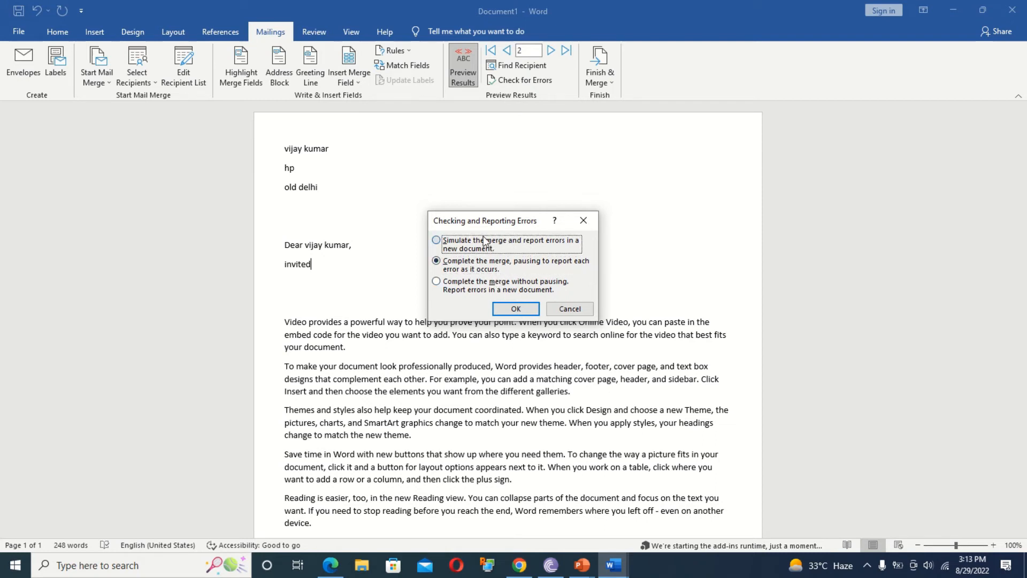
left_click(516, 308)
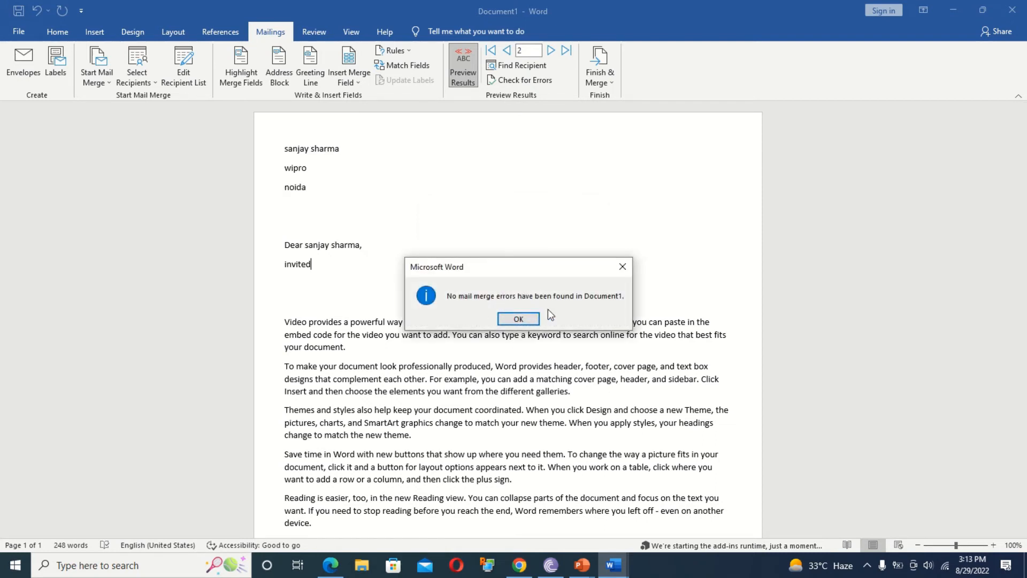
left_click(527, 317)
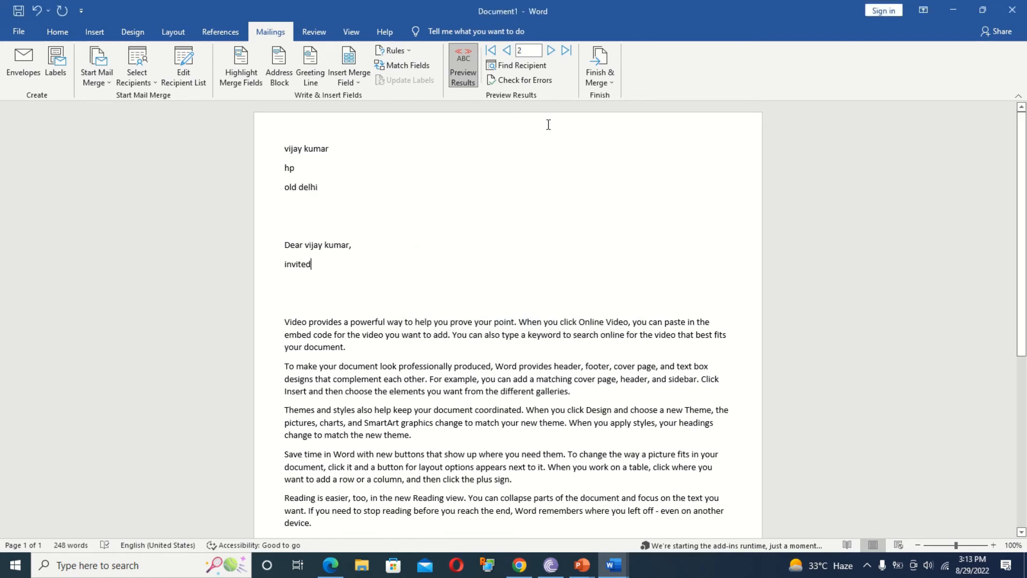
left_click(601, 65)
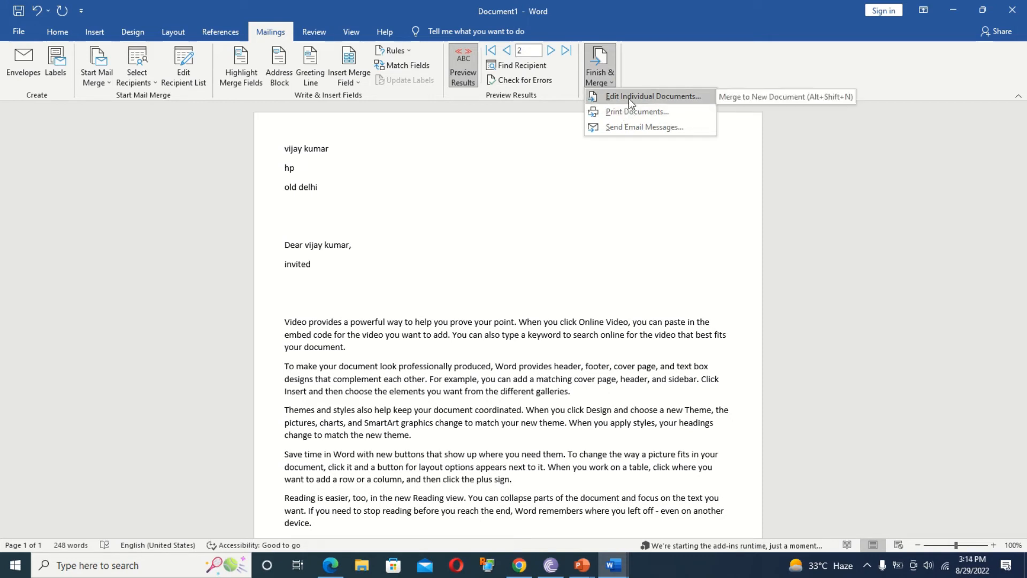
Review the Merge to E-mail settings and close the dialog without sending any messages.
left_click(628, 127)
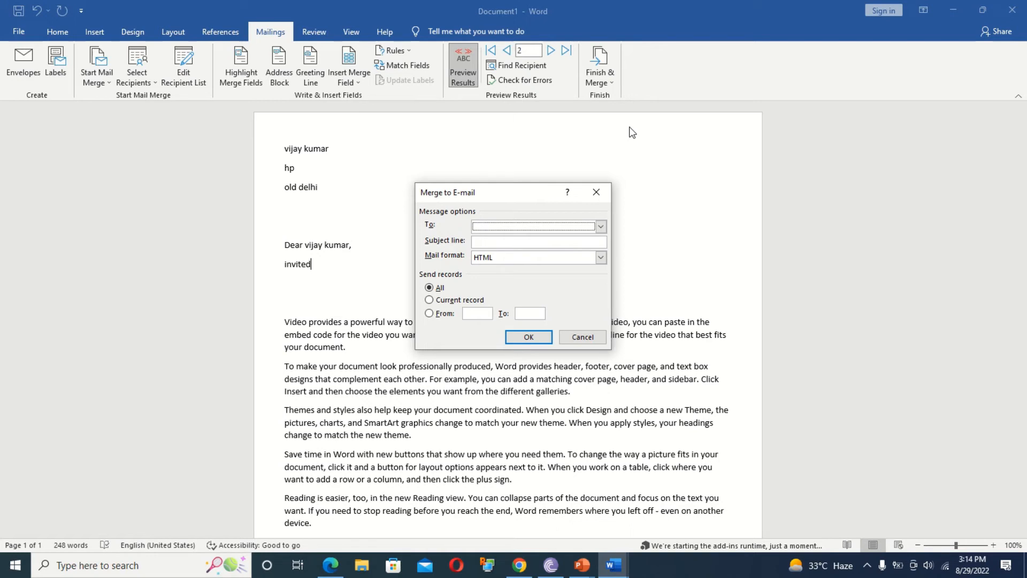
left_click(595, 191)
left_click(312, 33)
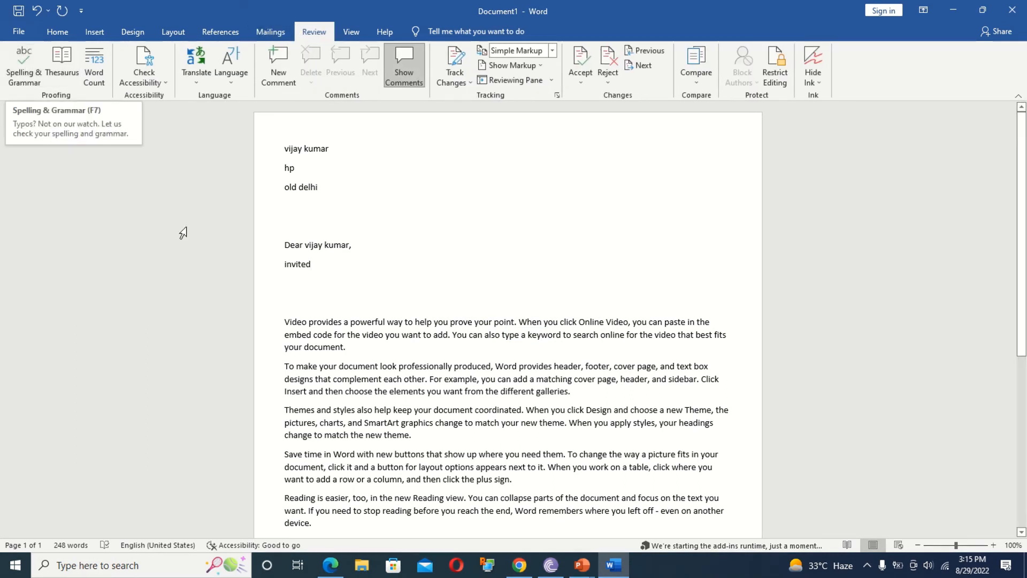
Introduce typos in the paragraphs, turning different, you and video into misspellings.
left_click(534, 391)
key("BackSpace")
type("d")
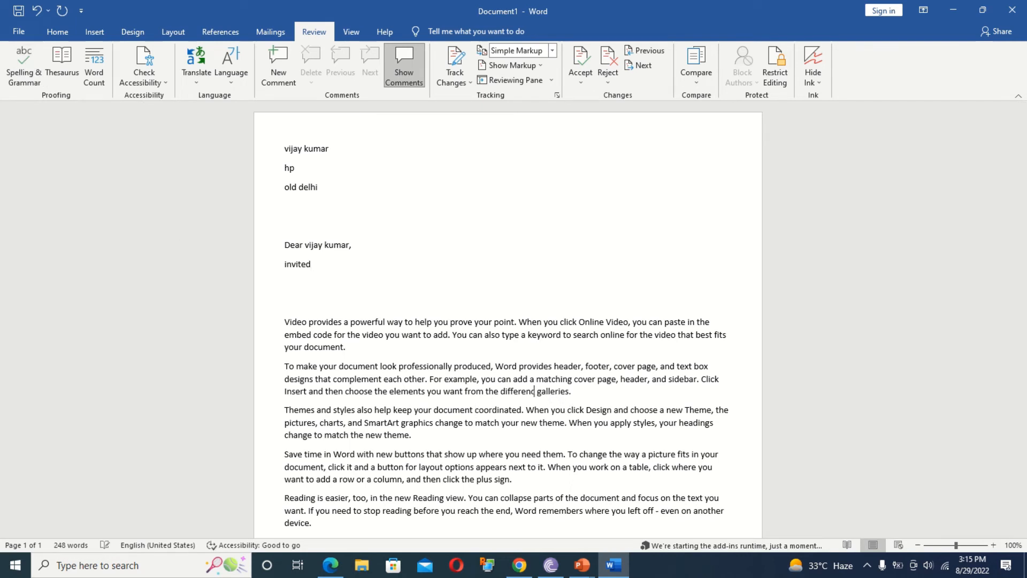
double_click(517, 455)
type("r")
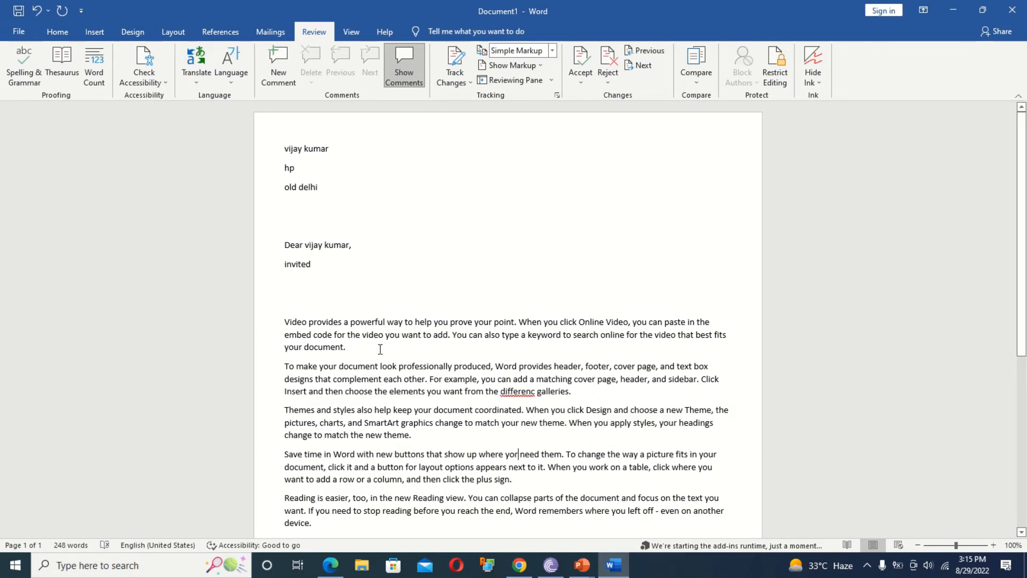
key("BackSpace")
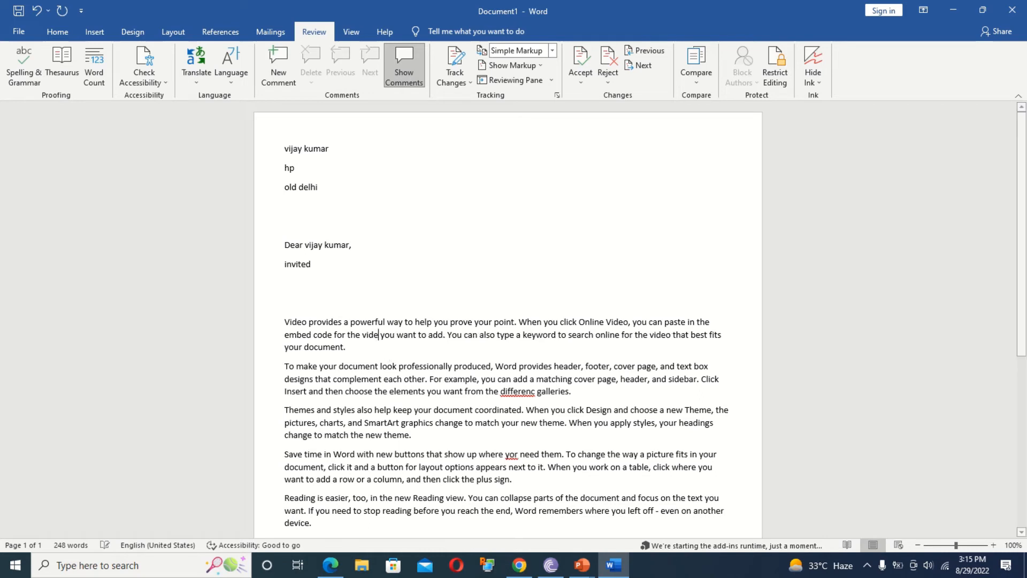
type("a")
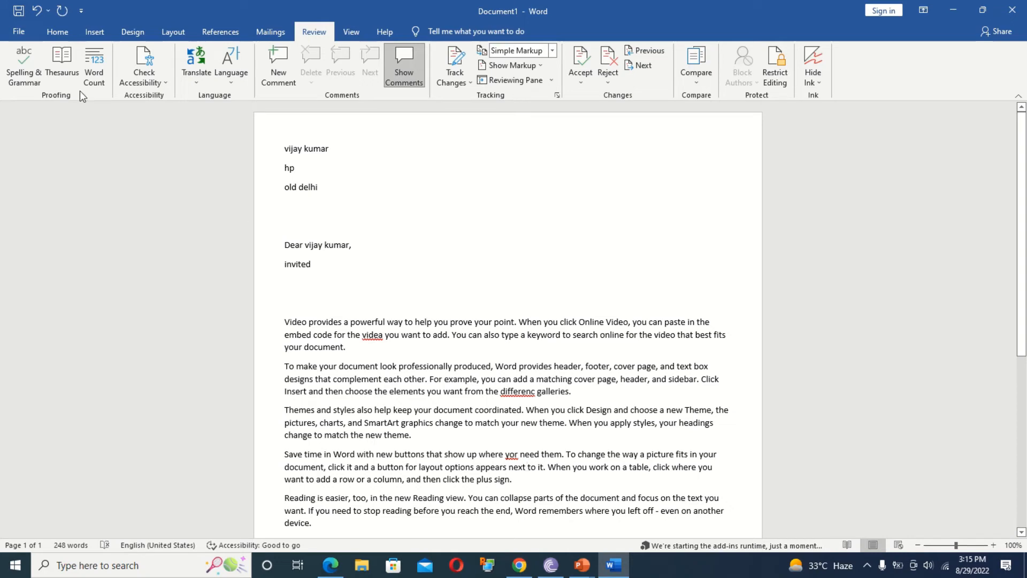
Run Spelling & Grammar, accepting the corrections video, difference and you until the check completes.
left_click(25, 71)
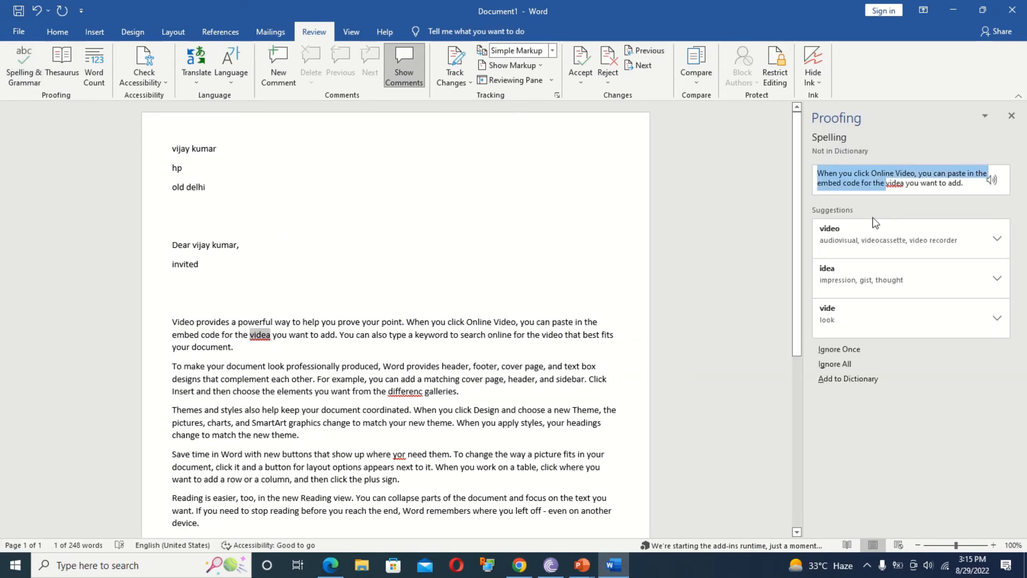
left_click(904, 184)
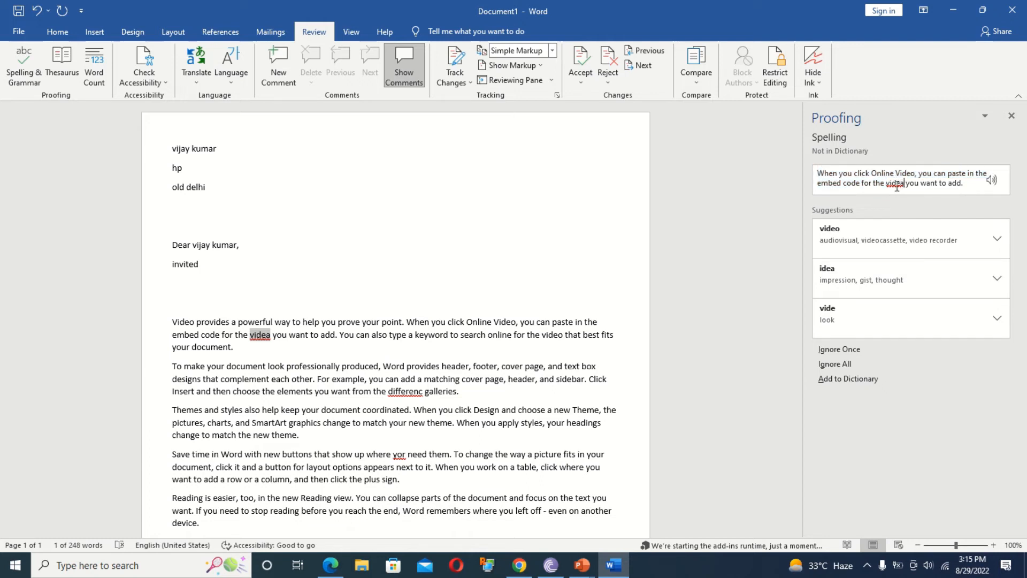
left_click(838, 238)
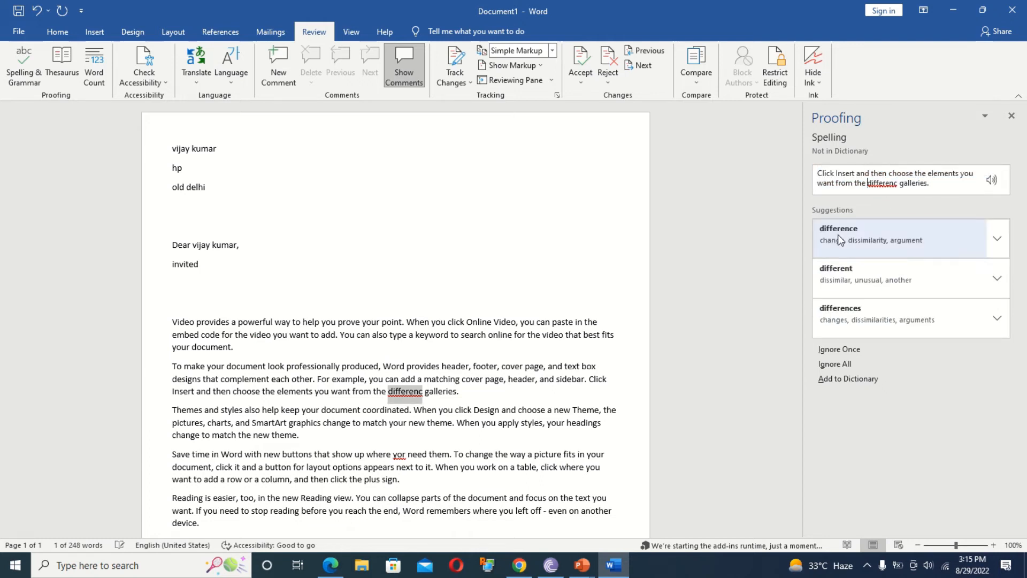
left_click(881, 230)
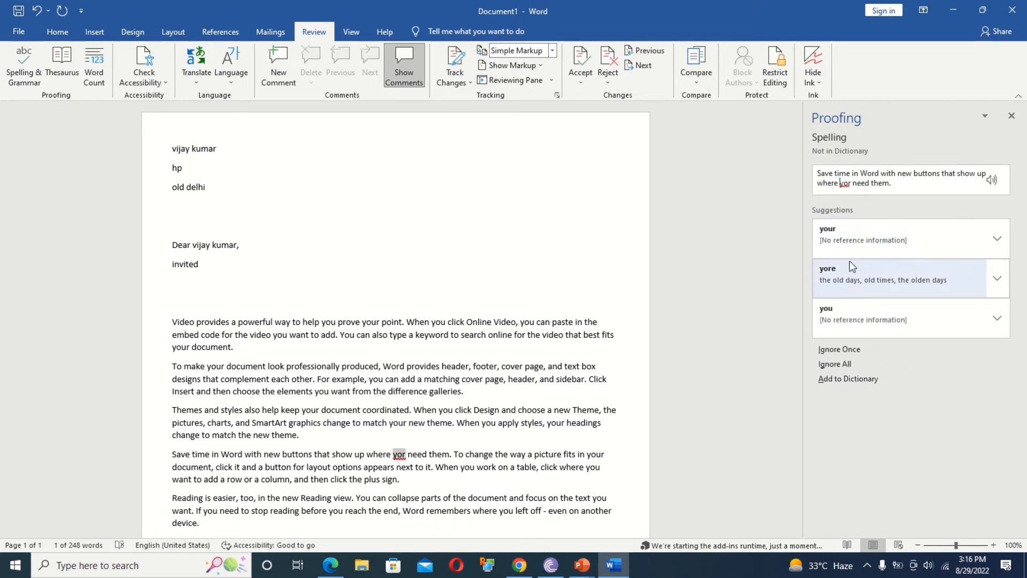
left_click(851, 310)
key("Return")
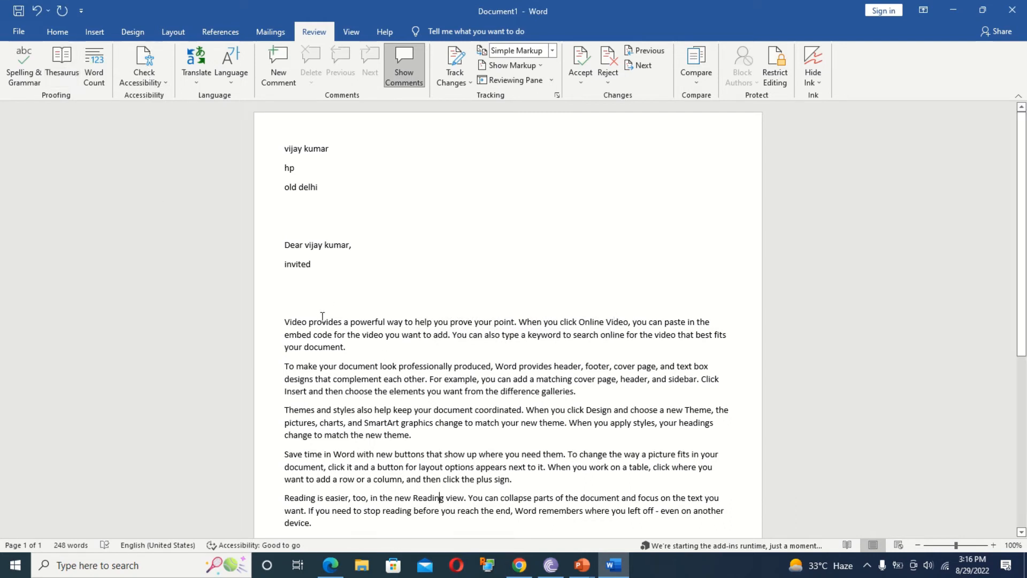
Select 'Video' at the start of the first paragraph and show its Thesaurus synonyms.
double_click(295, 321)
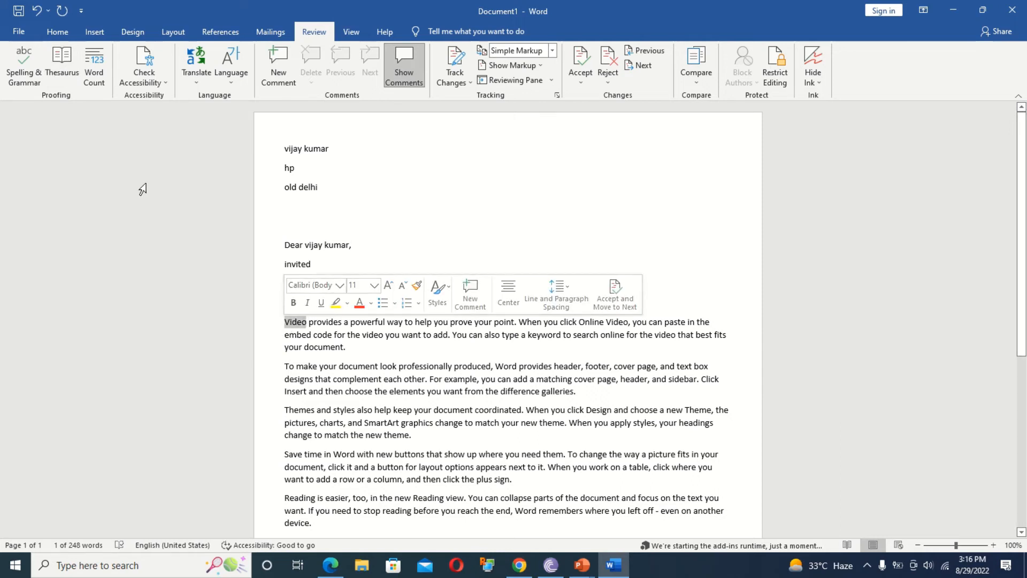
left_click(58, 63)
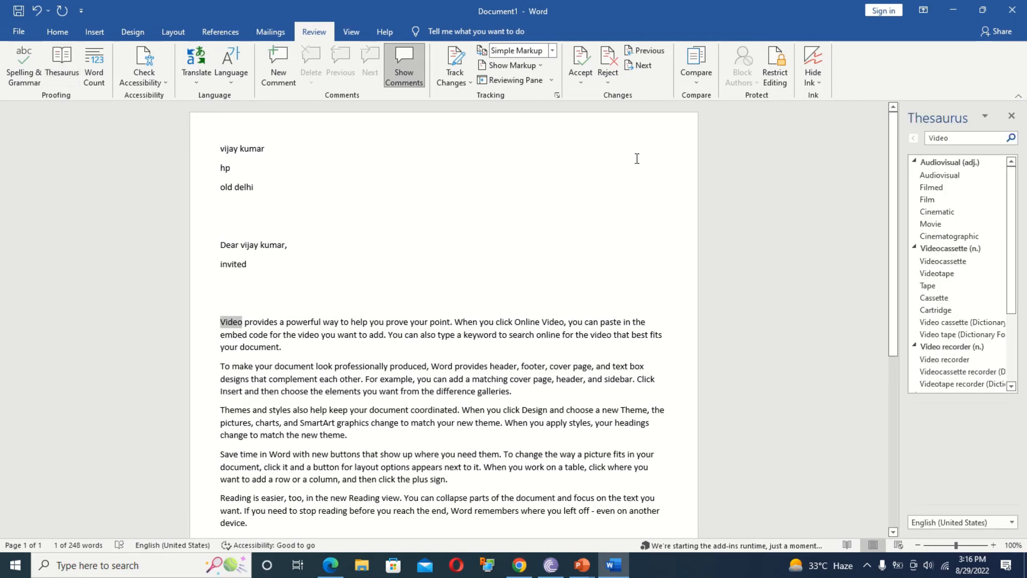
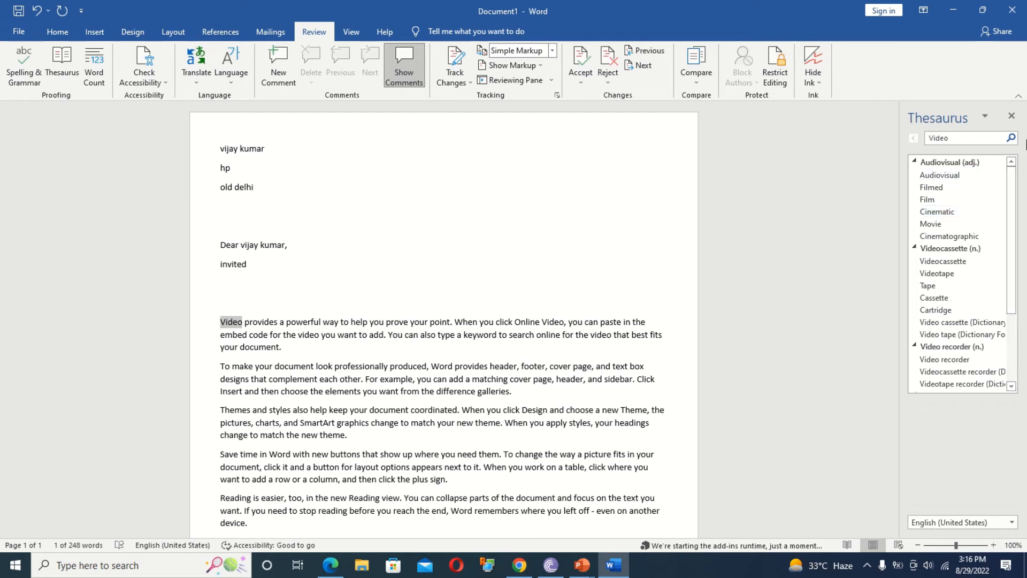
Close the Thesaurus pane and view the word count for the selected word.
left_click(1011, 116)
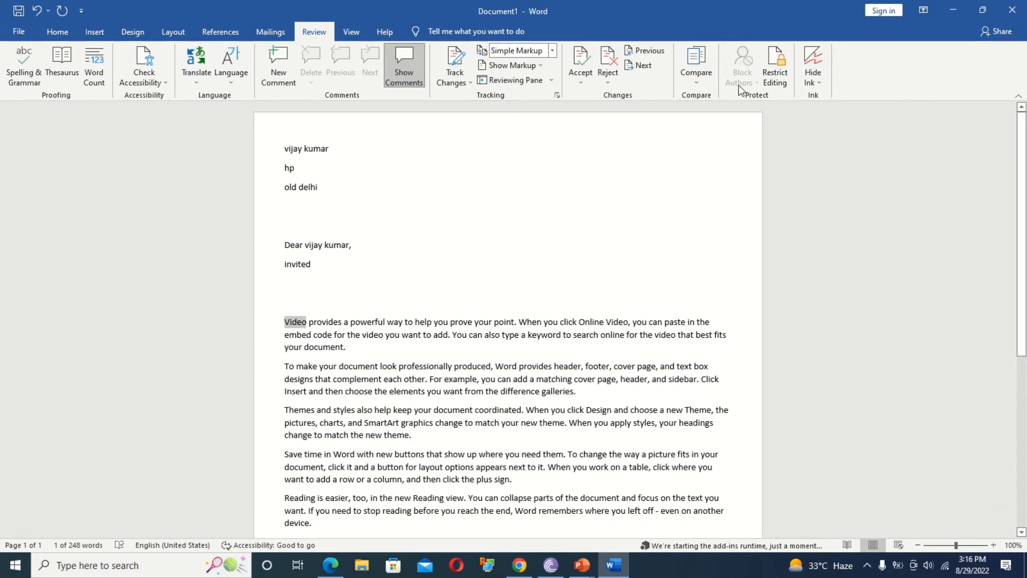
left_click(94, 68)
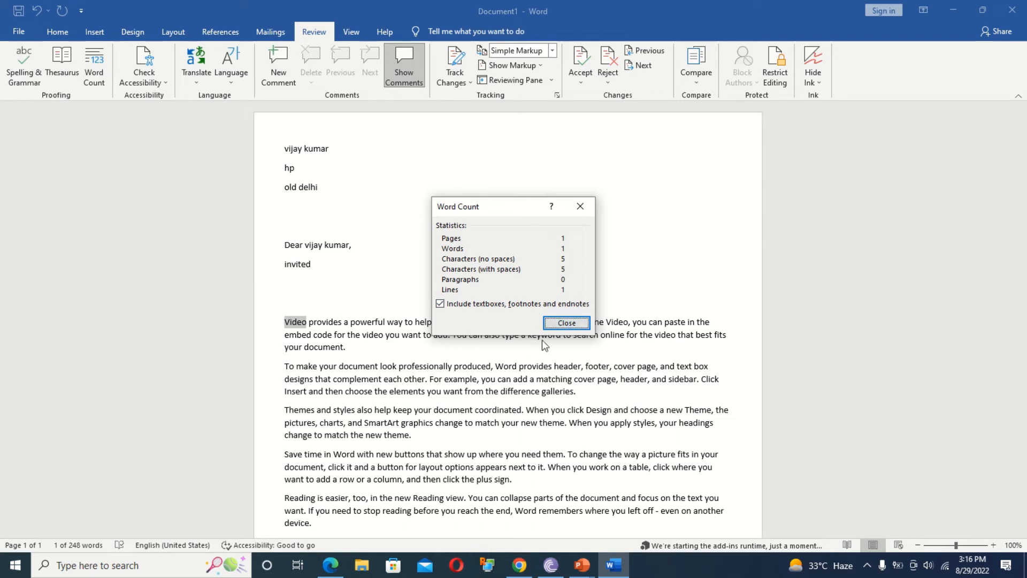
left_click(559, 323)
Select the whole document and check its word count of 248 words.
left_click(451, 447)
key("ctrl+a")
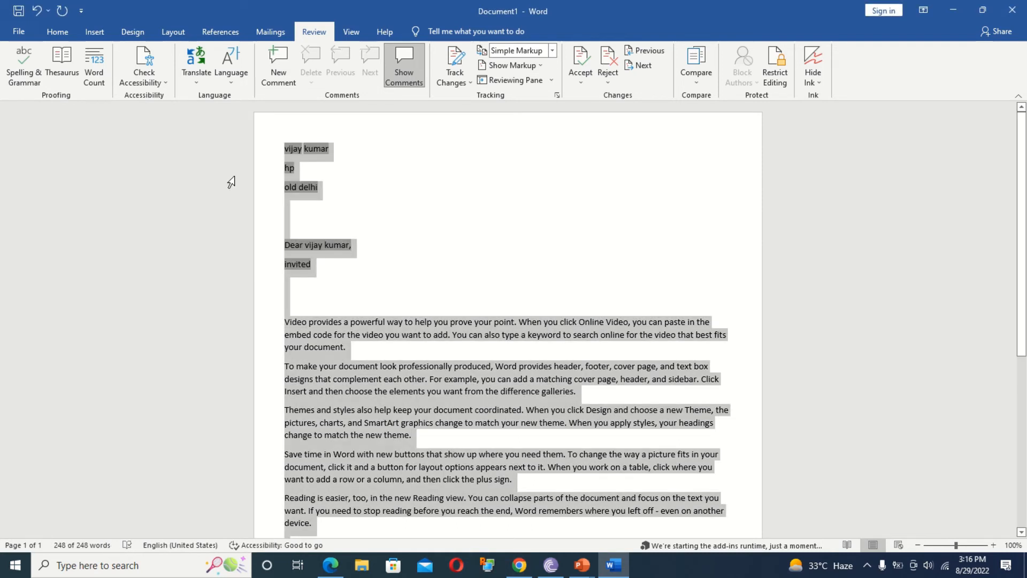
left_click(94, 69)
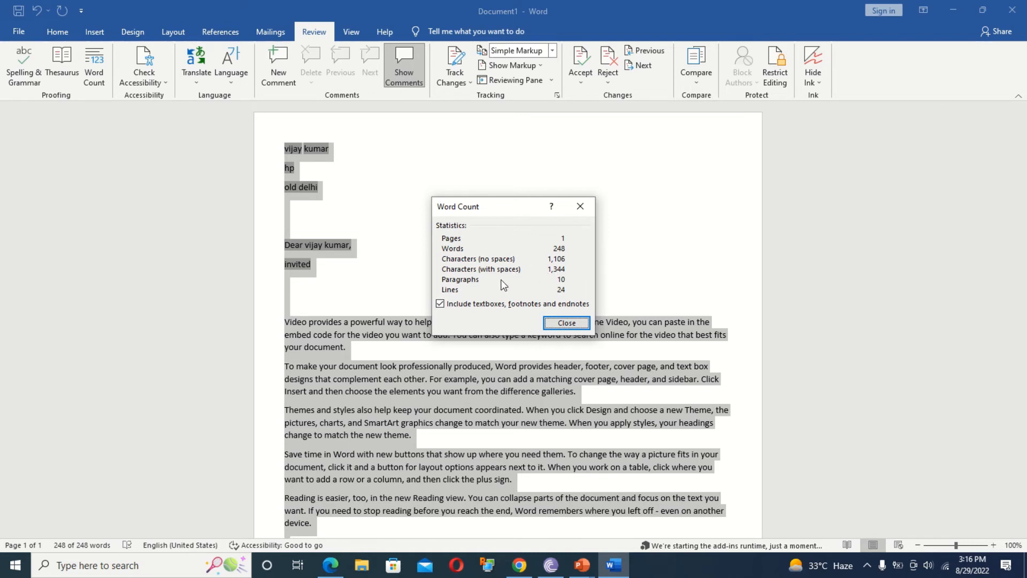
left_click(580, 205)
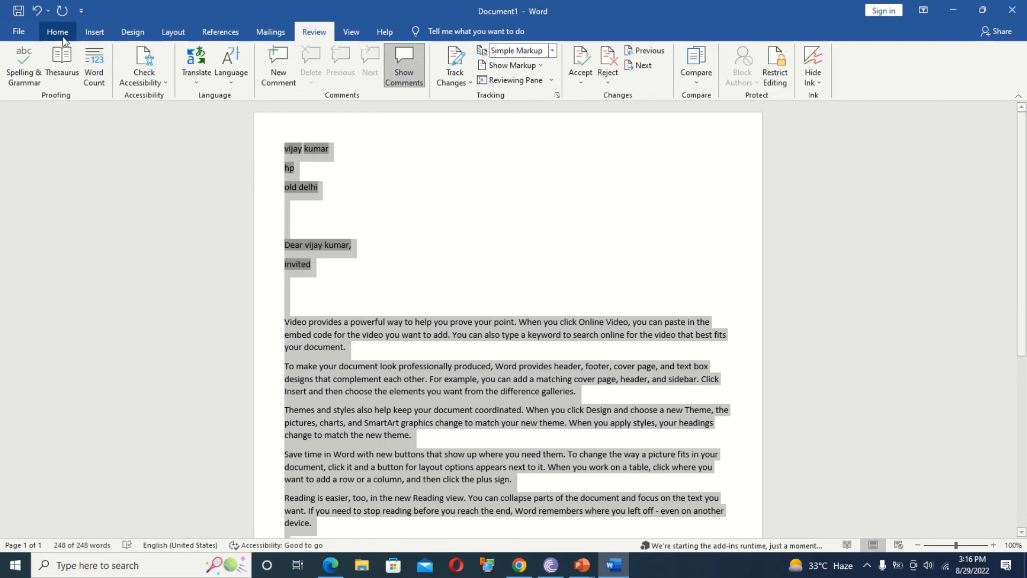
Run an accessibility check, which reports no issues, then close the results pane.
left_click(161, 85)
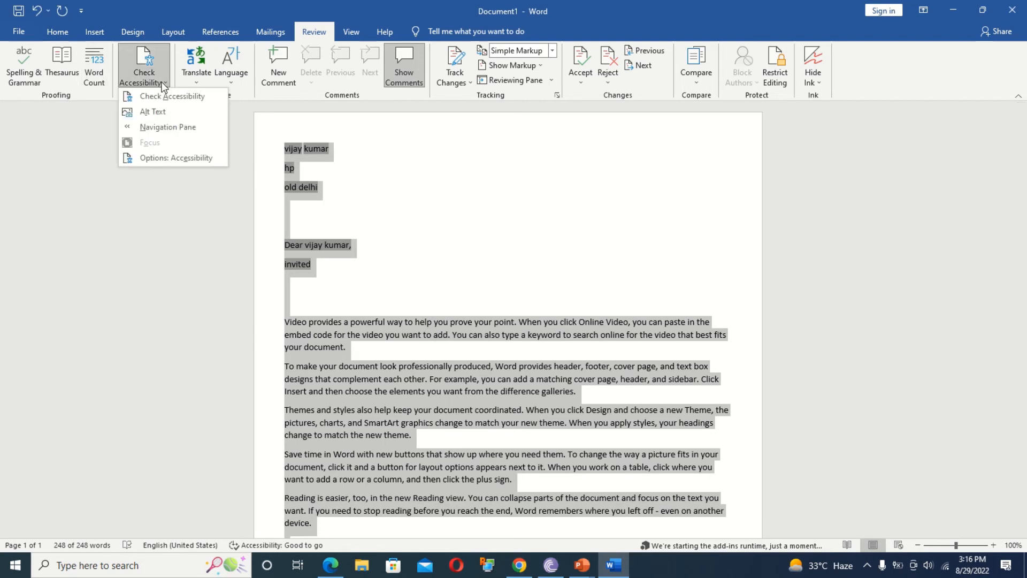
left_click(187, 101)
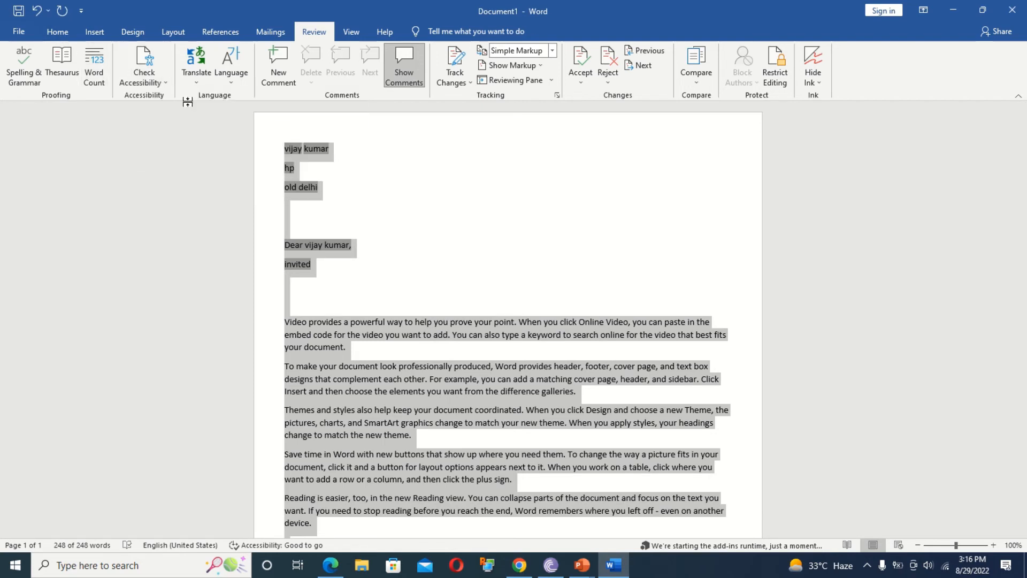
left_click(950, 185)
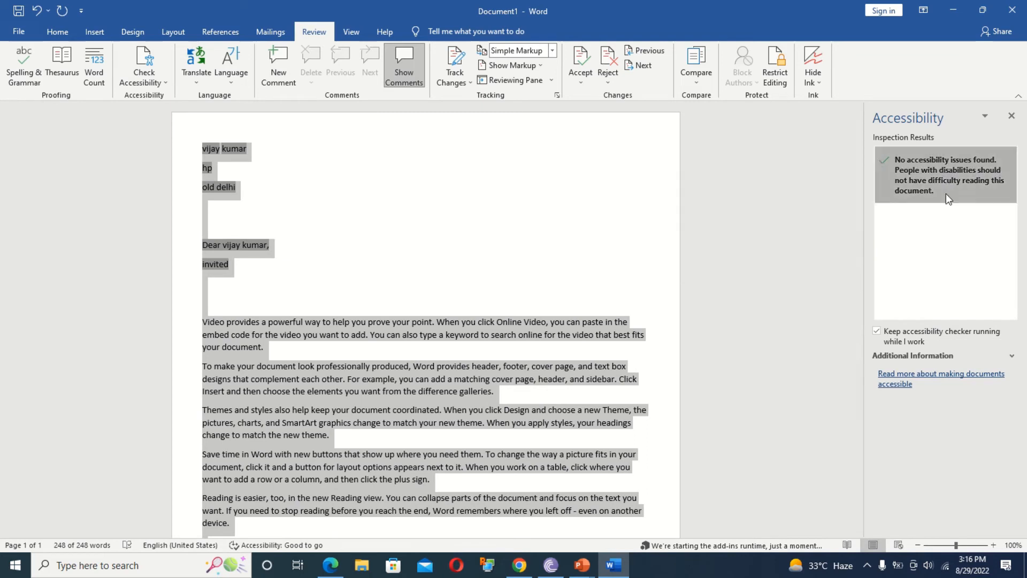
left_click(1011, 116)
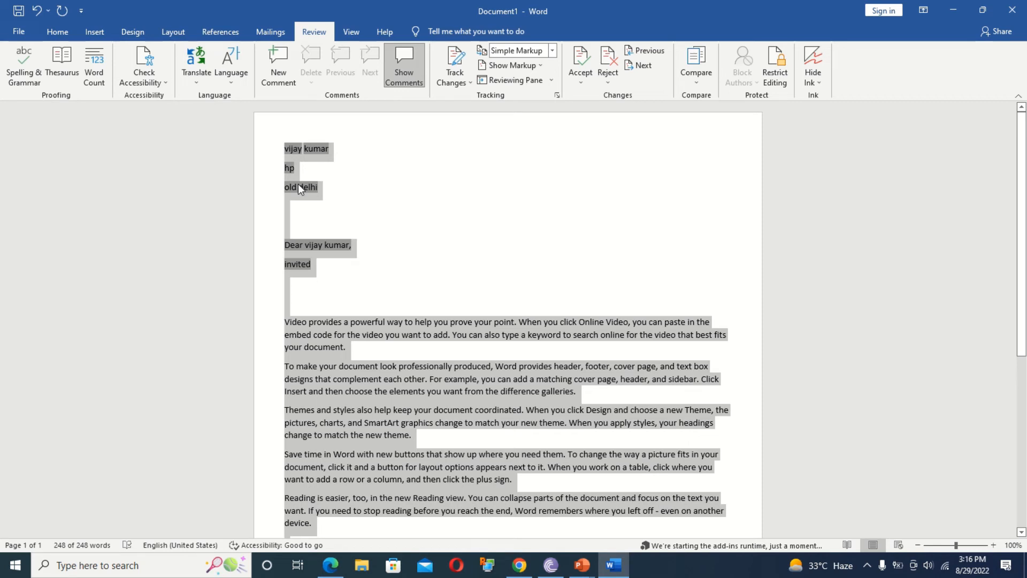
Translate the selected letter in the Translator pane with Hindi as the target language.
left_click(200, 76)
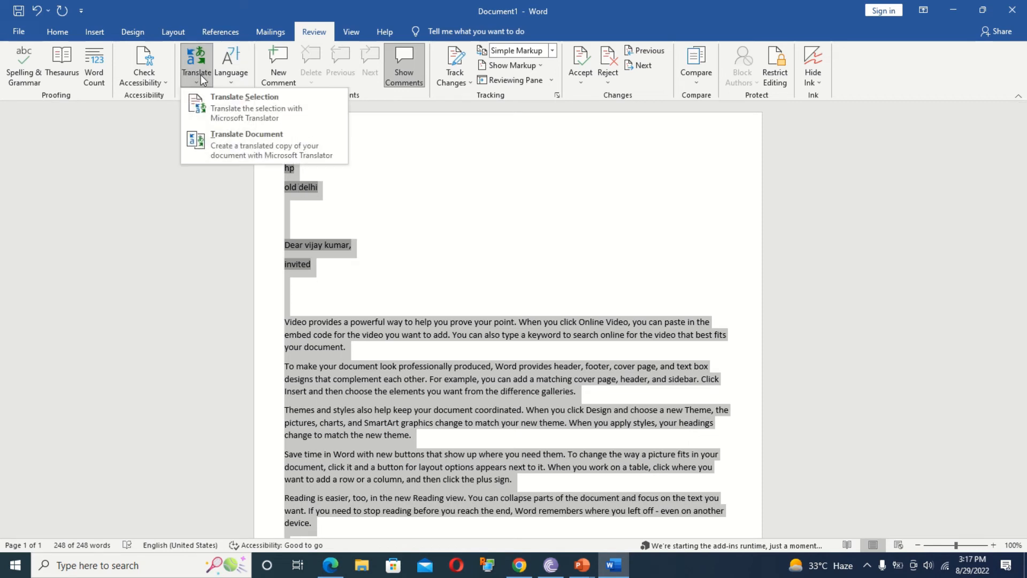
left_click(231, 113)
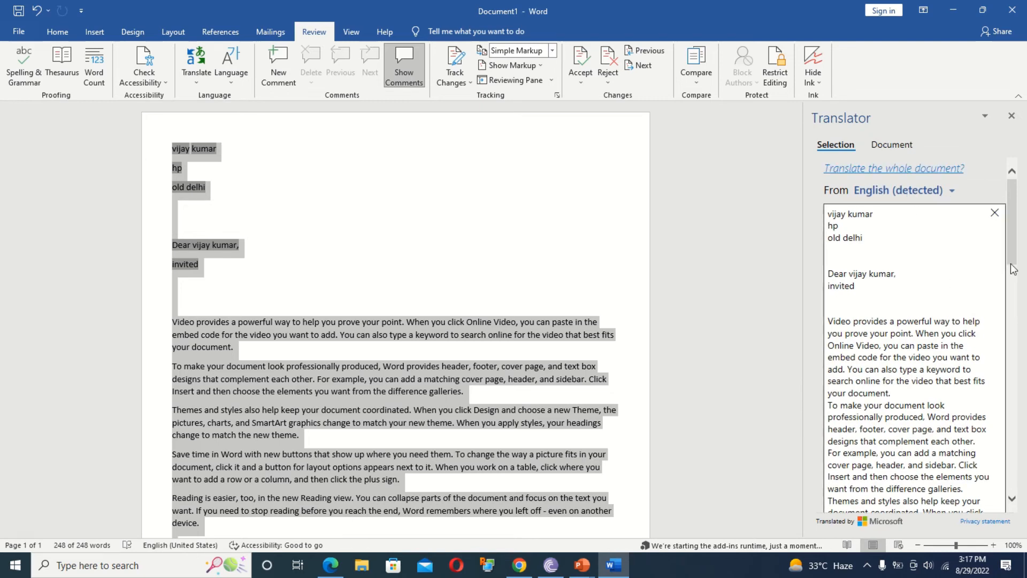
scroll(1014, 269, "down", 3)
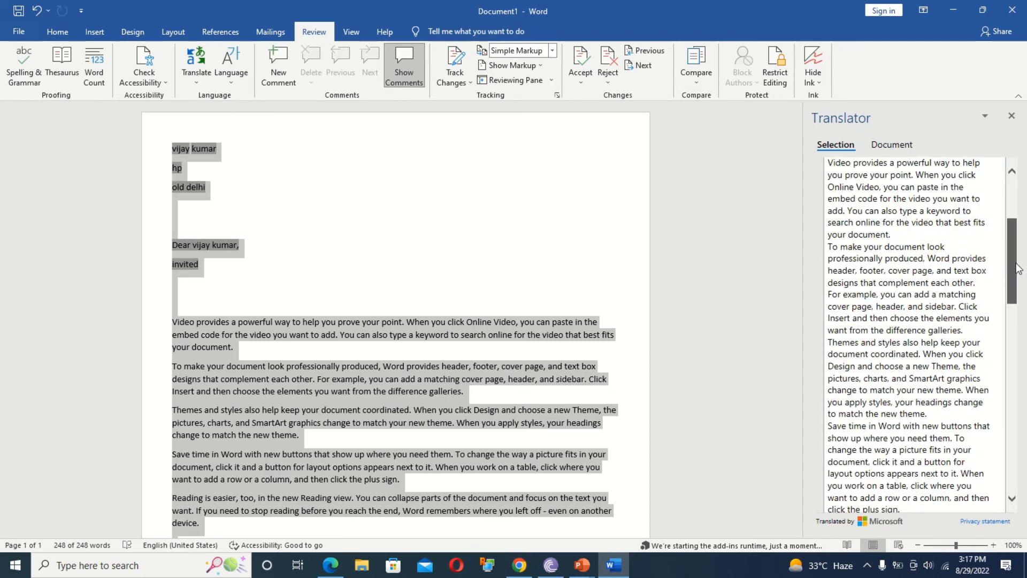
scroll(1015, 269, "down", 5)
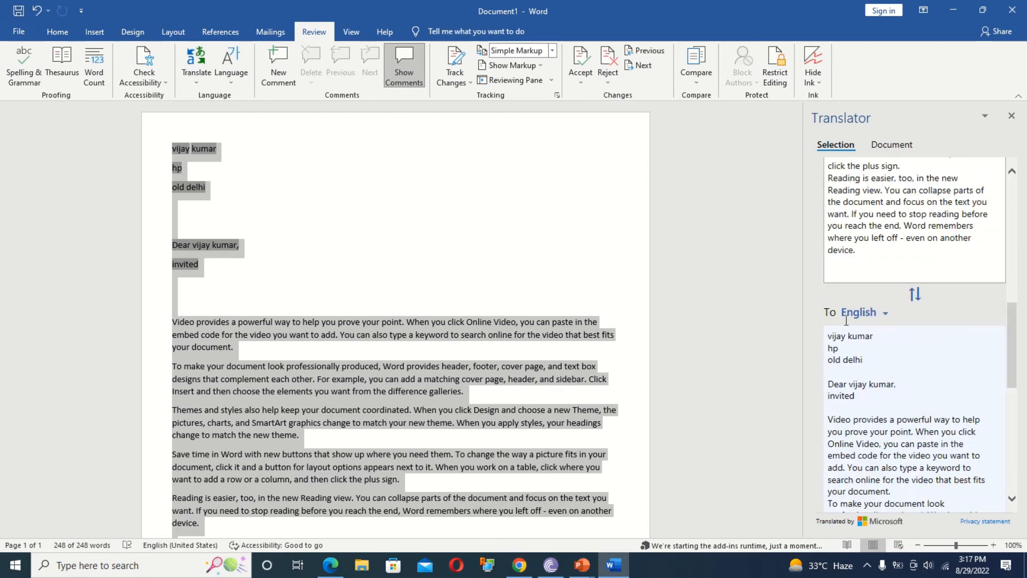
left_click(884, 314)
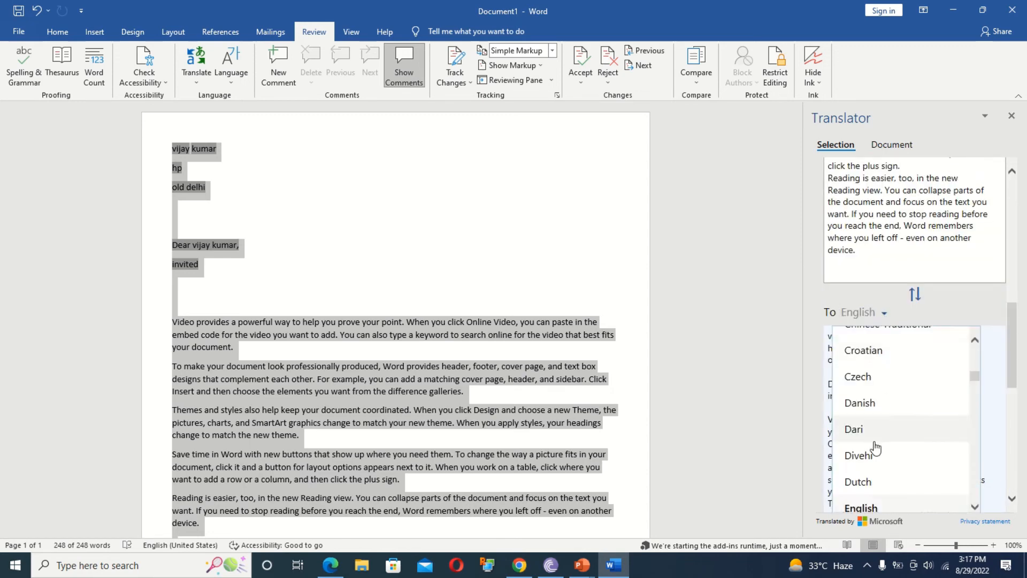
left_click_drag(974, 374, 972, 402)
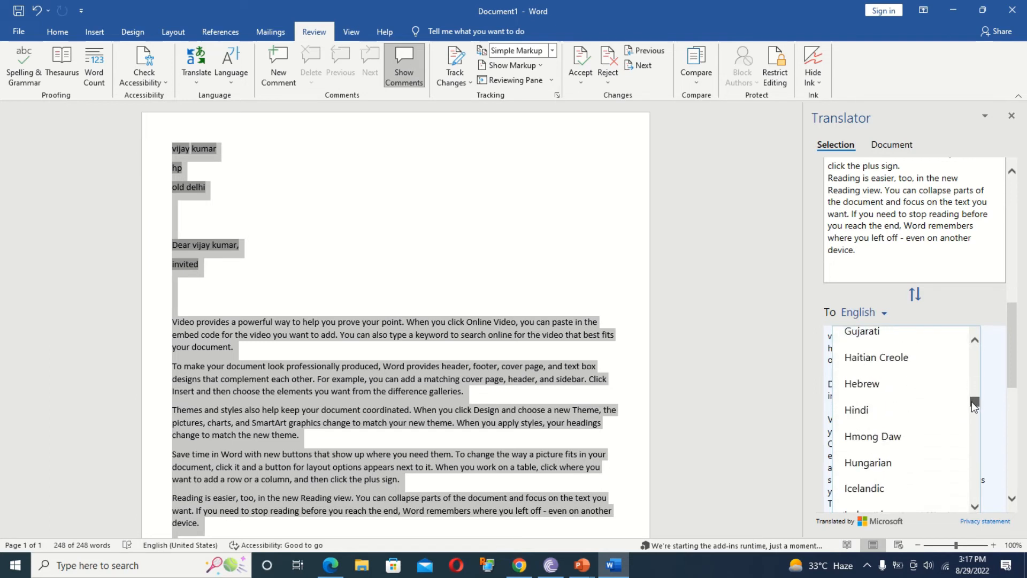
left_click(896, 411)
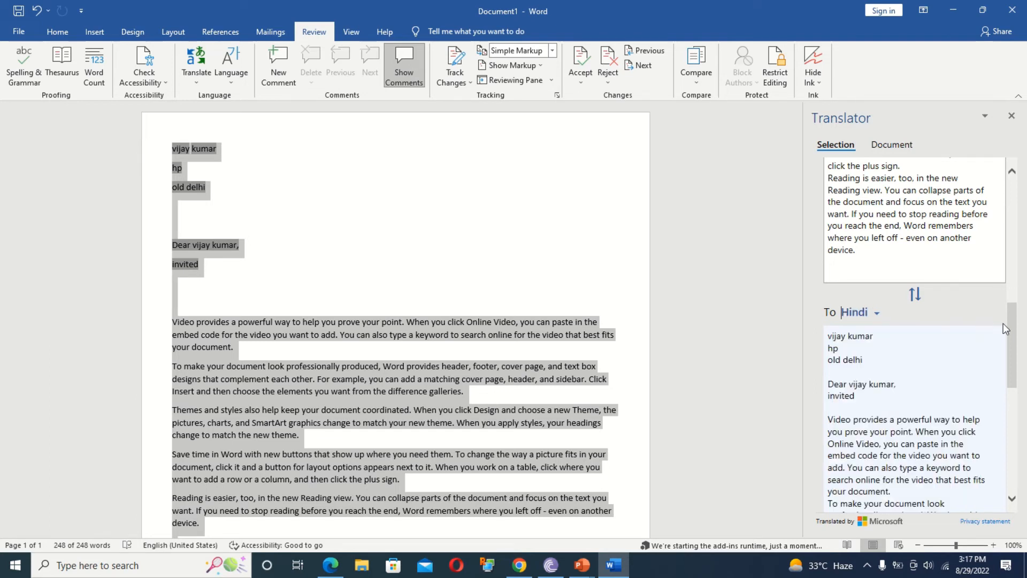
left_click_drag(1013, 343, 1015, 352)
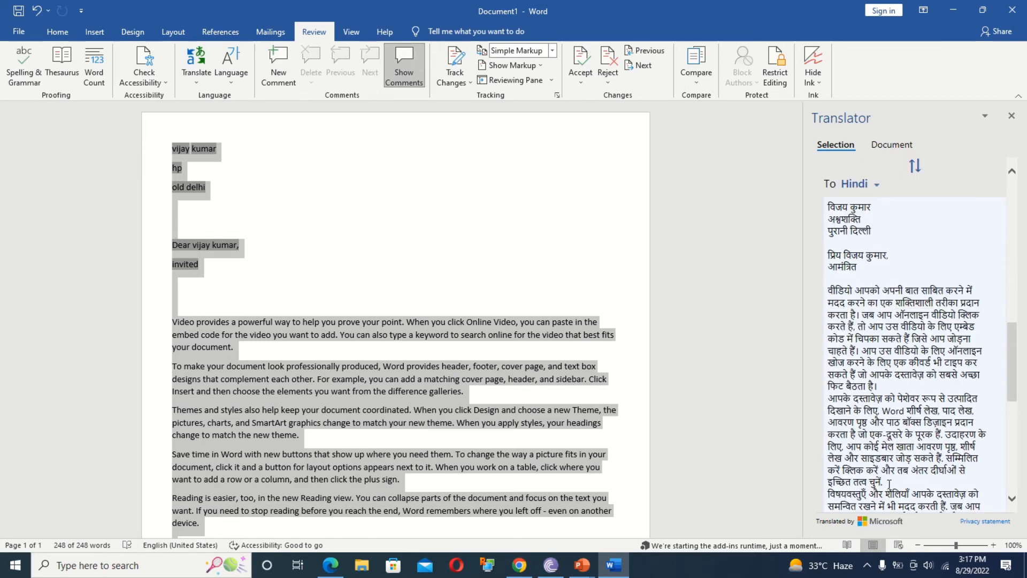
Copy the Hindi translation and paste it below the last English paragraph.
left_click_drag(891, 483, 846, 362)
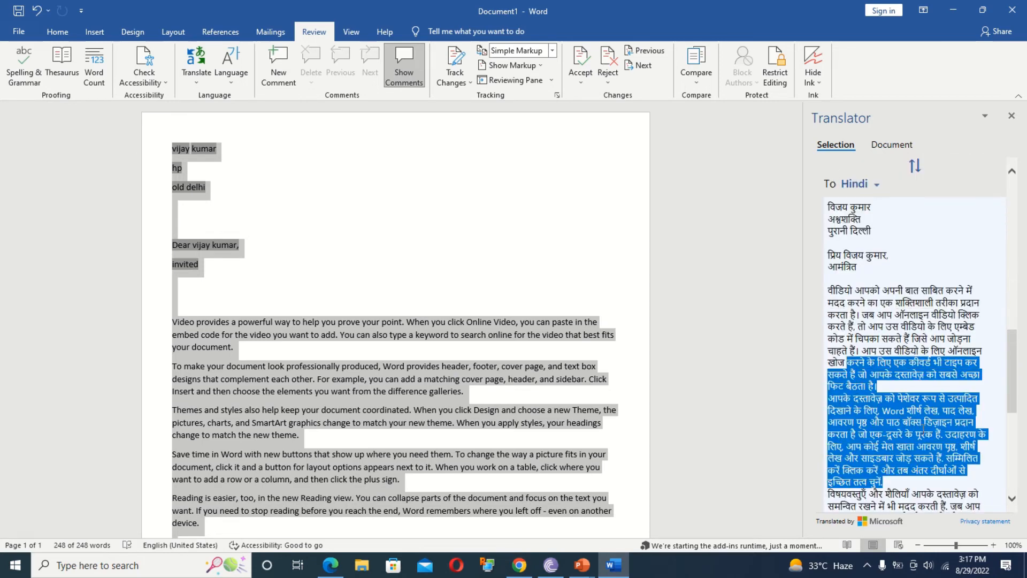
key("ctrl+a")
key("ctrl+c")
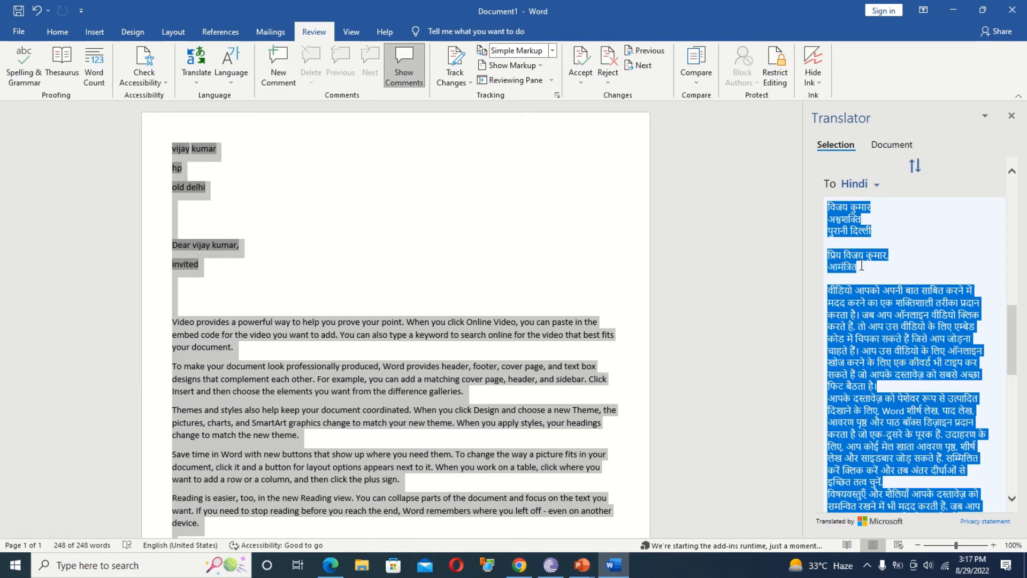
left_click(510, 382)
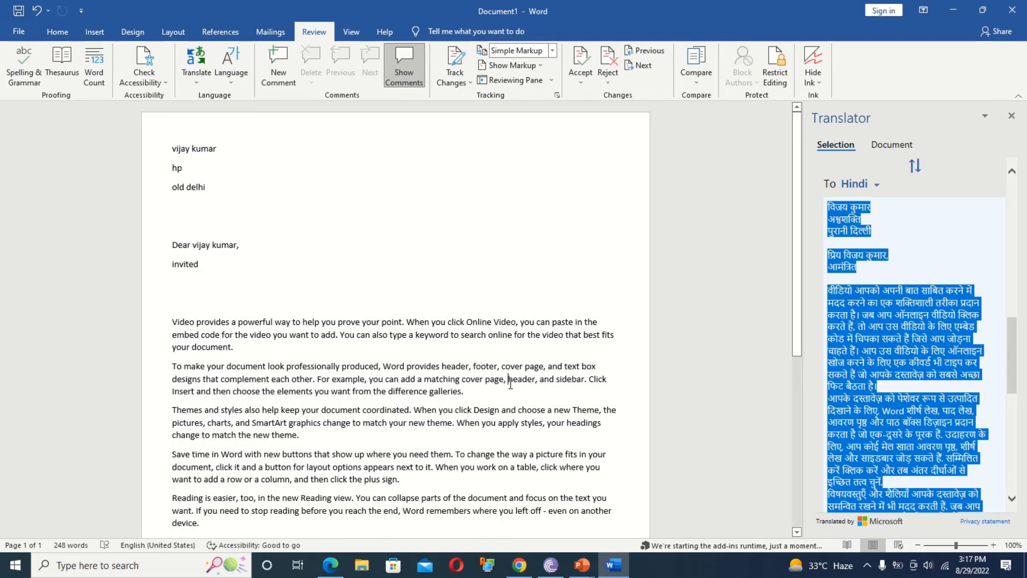
left_click_drag(796, 220, 796, 406)
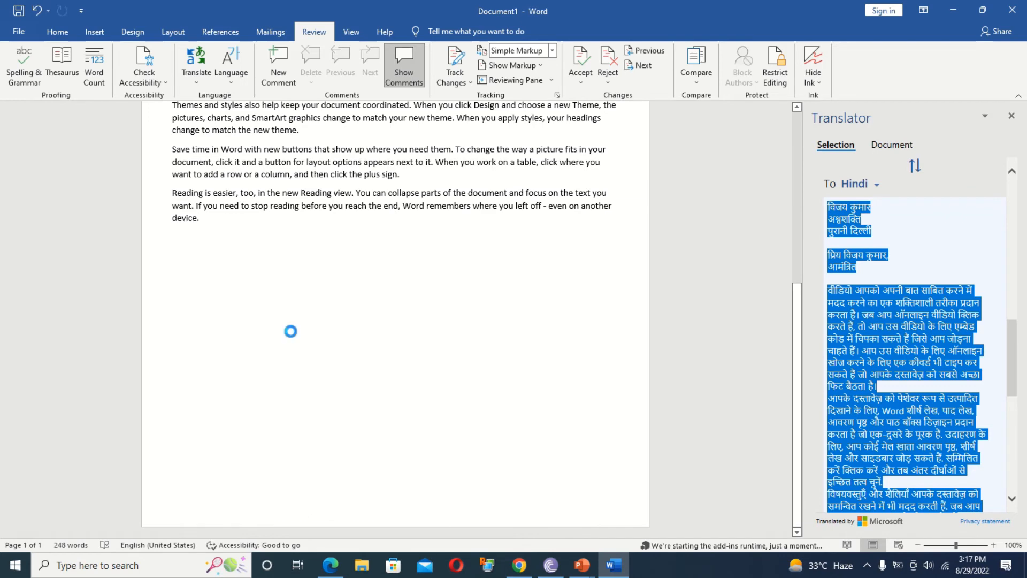
key("ctrl+v")
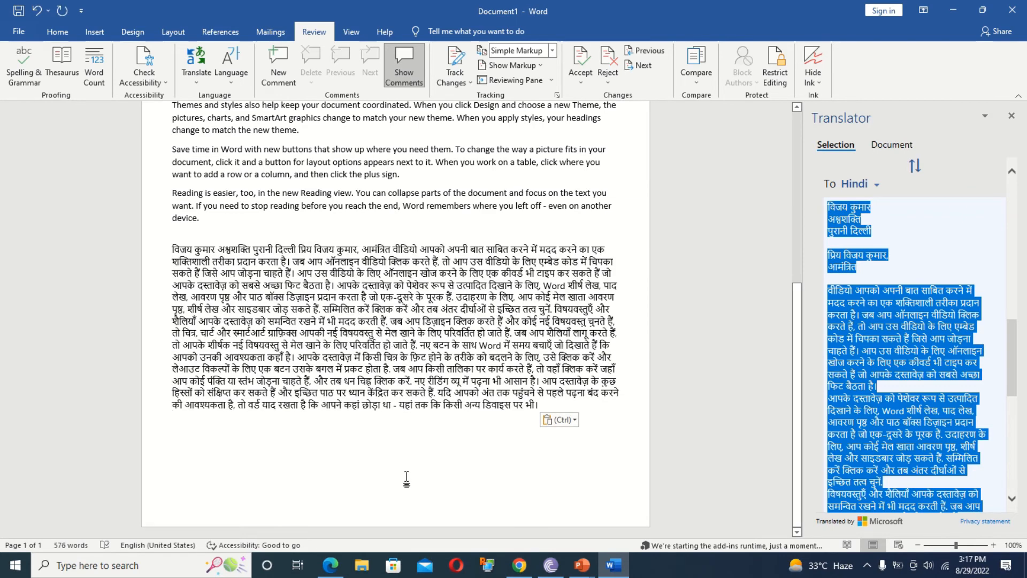
left_click(1011, 116)
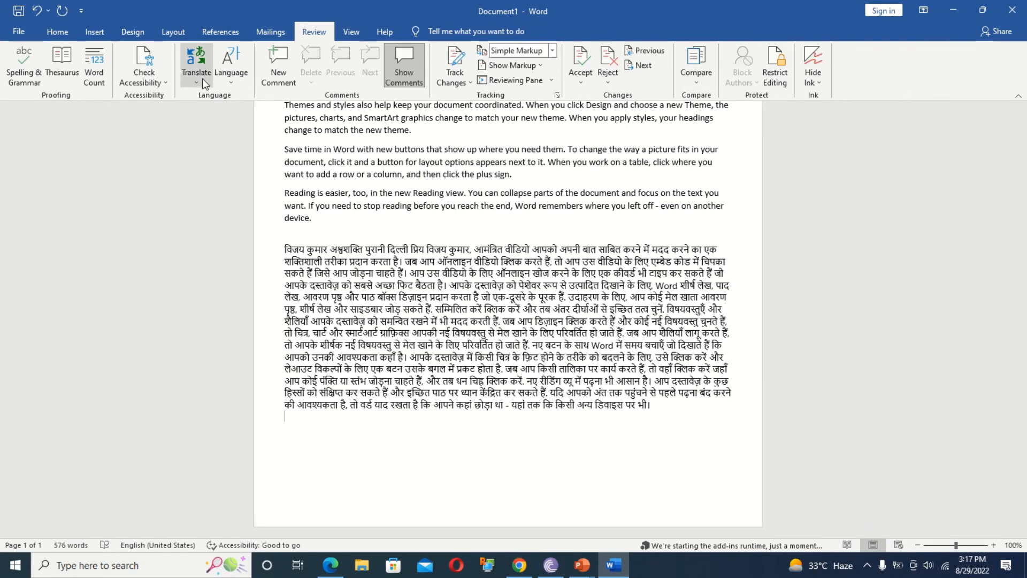
left_click(232, 75)
left_click(251, 98)
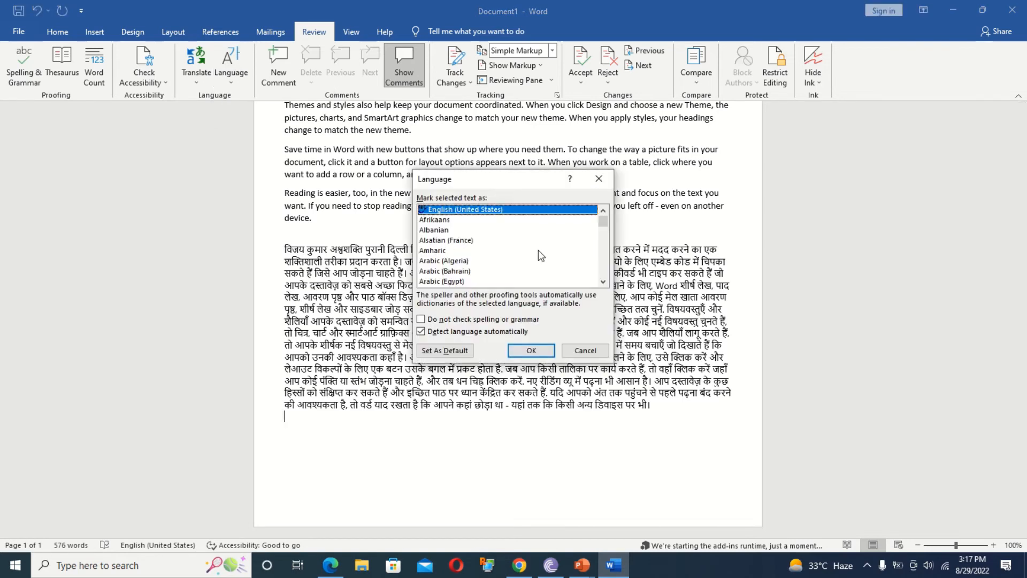
left_click(599, 178)
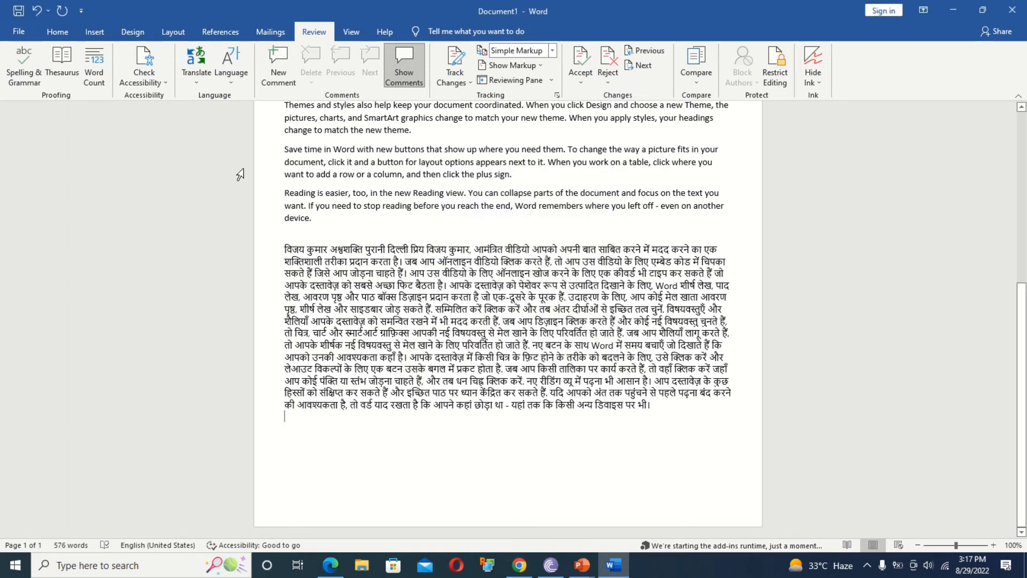
left_click(230, 80)
left_click(243, 110)
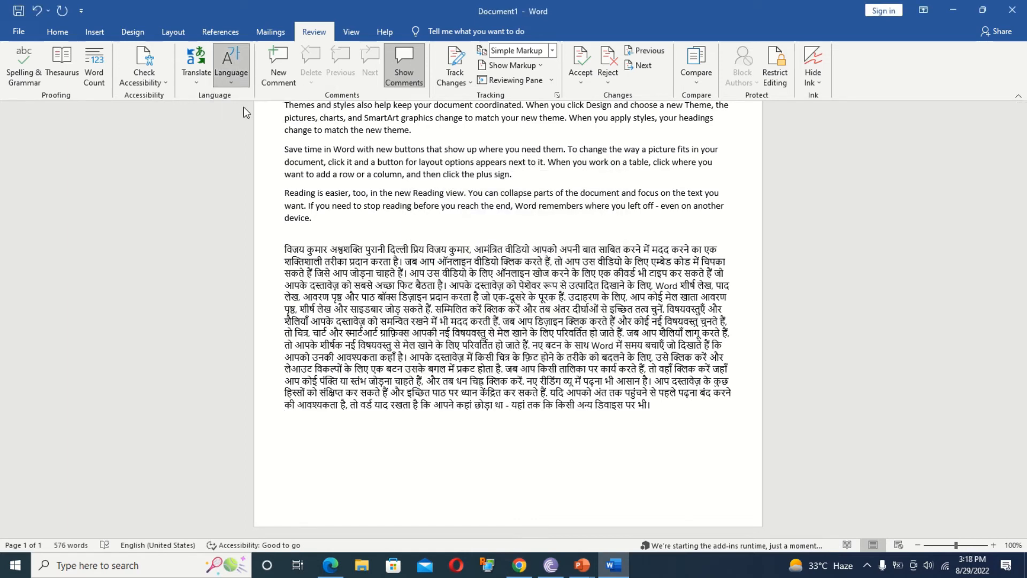
left_click(417, 170)
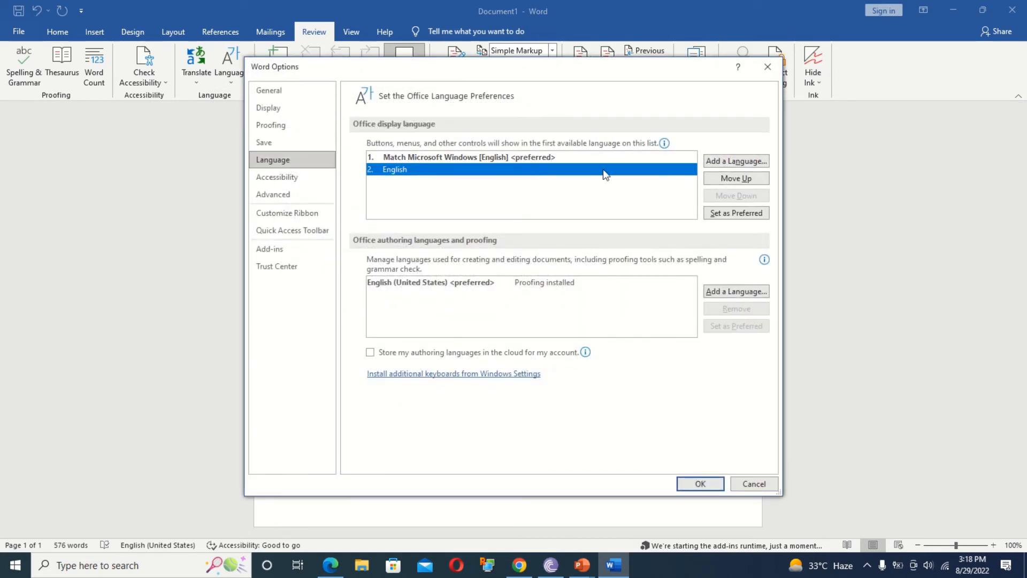
left_click(768, 66)
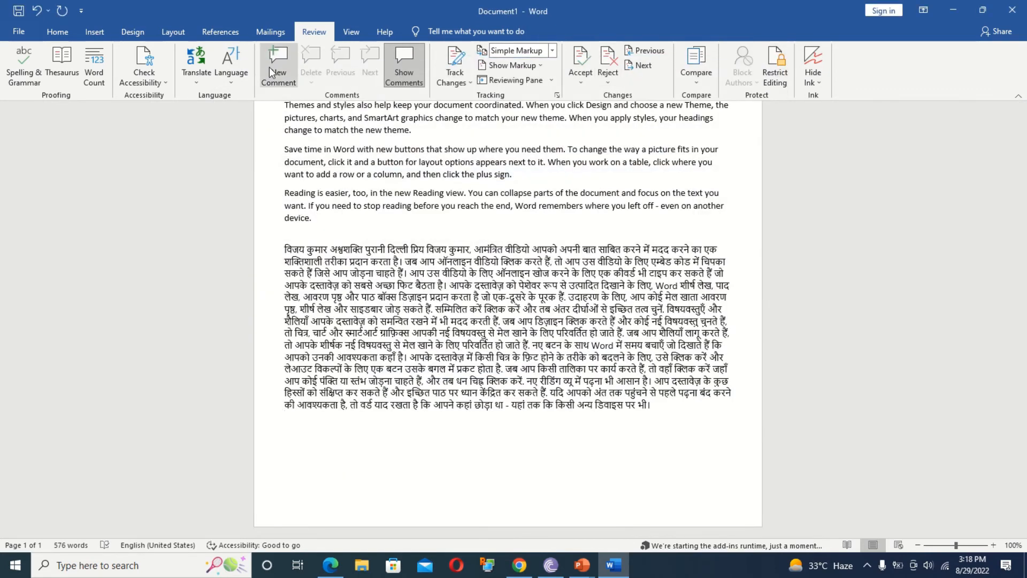
left_click_drag(1024, 346, 1008, 223)
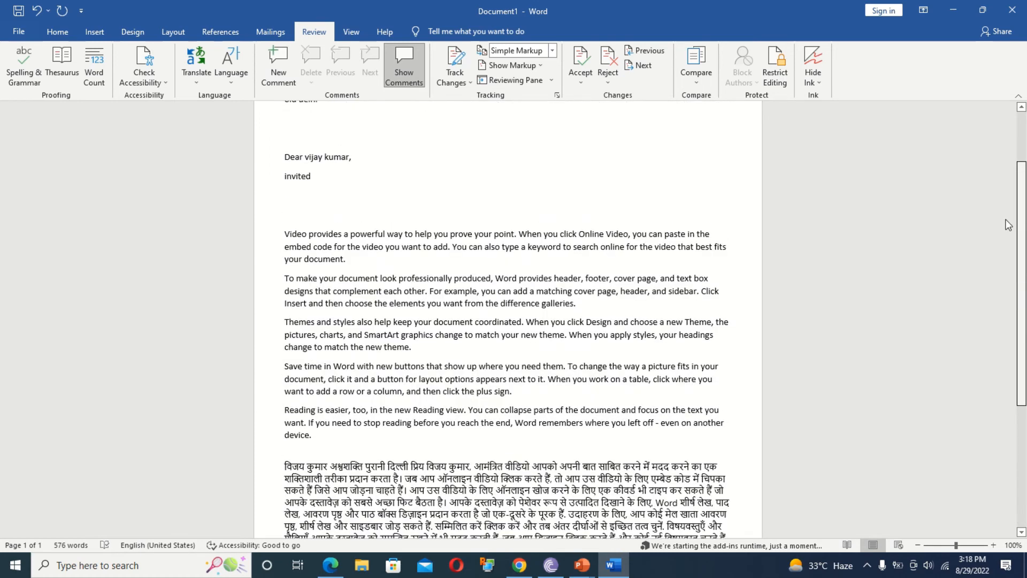
left_click(372, 261)
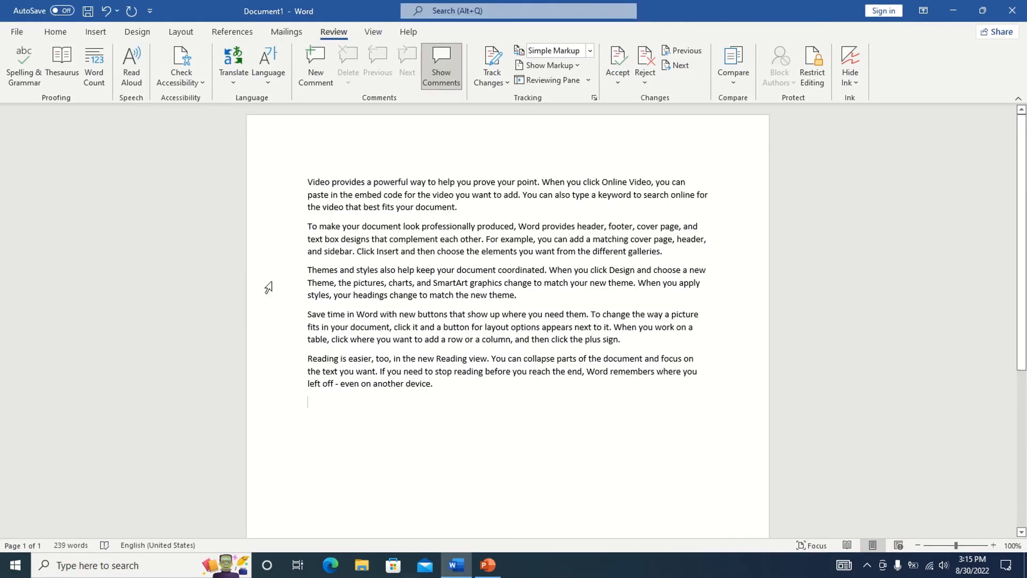
Add a 'good' comment on the word document, start a reply, then delete the thread.
left_click(466, 204)
left_click(319, 68)
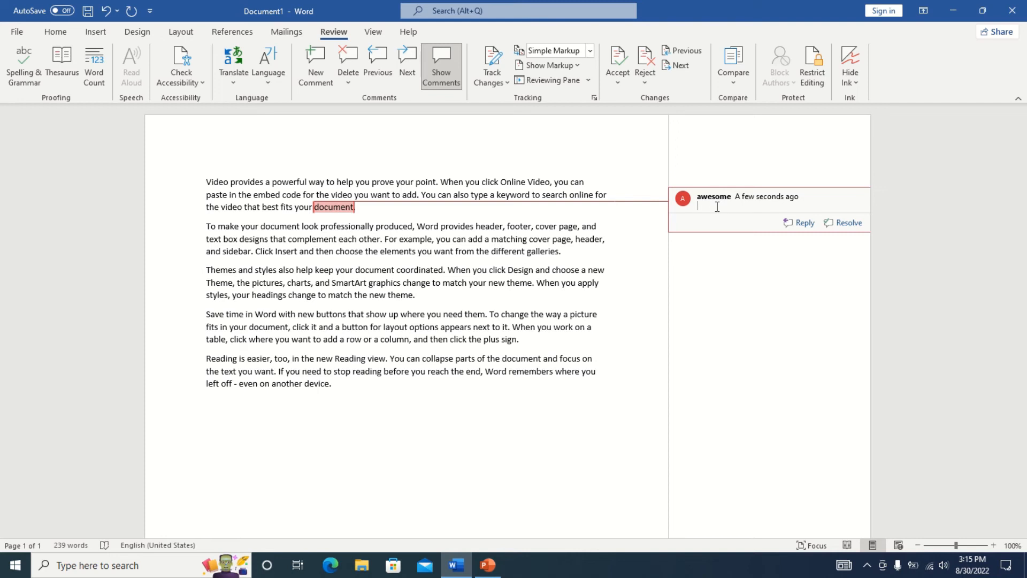
type("good")
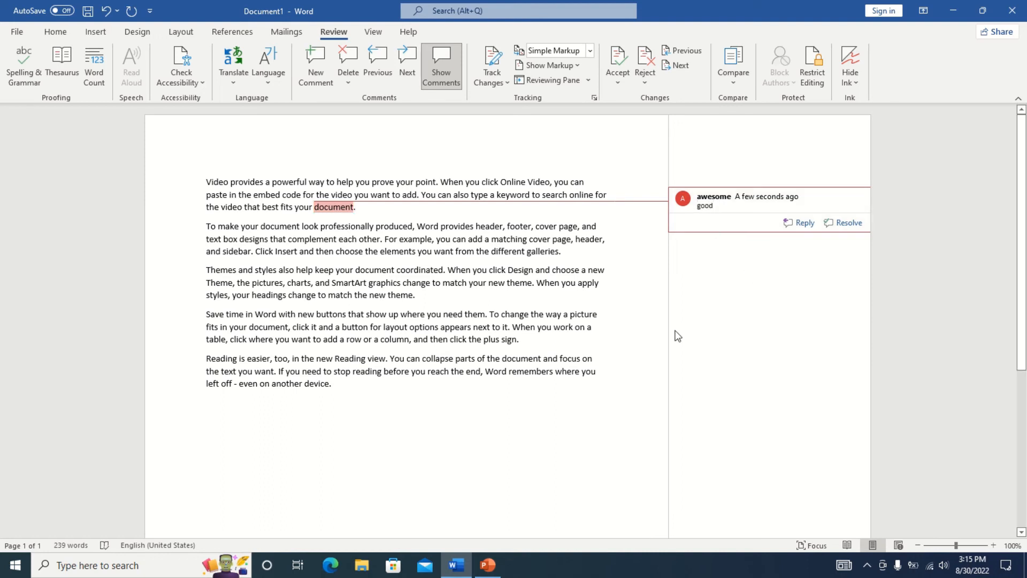
left_click(798, 222)
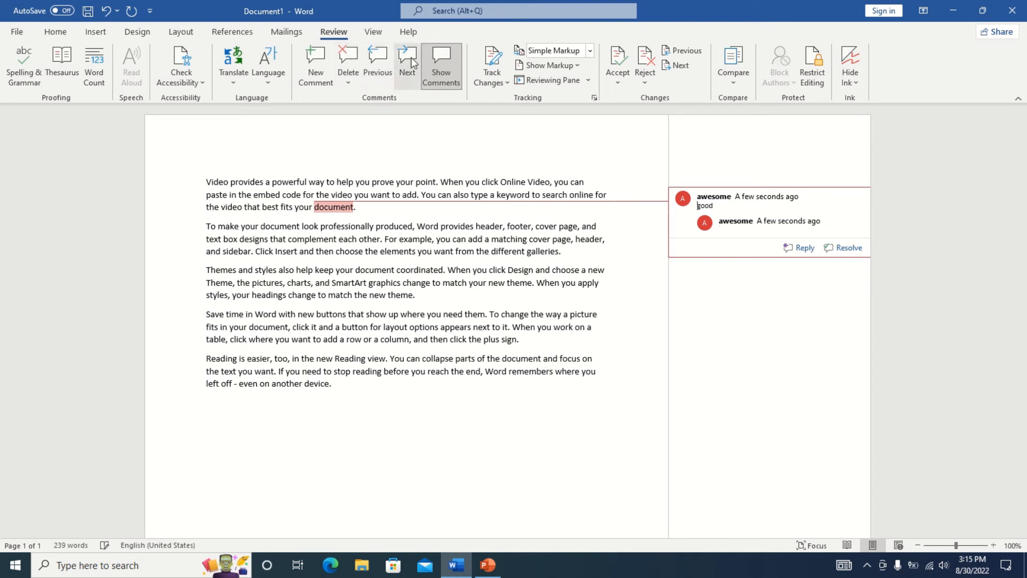
left_click(348, 60)
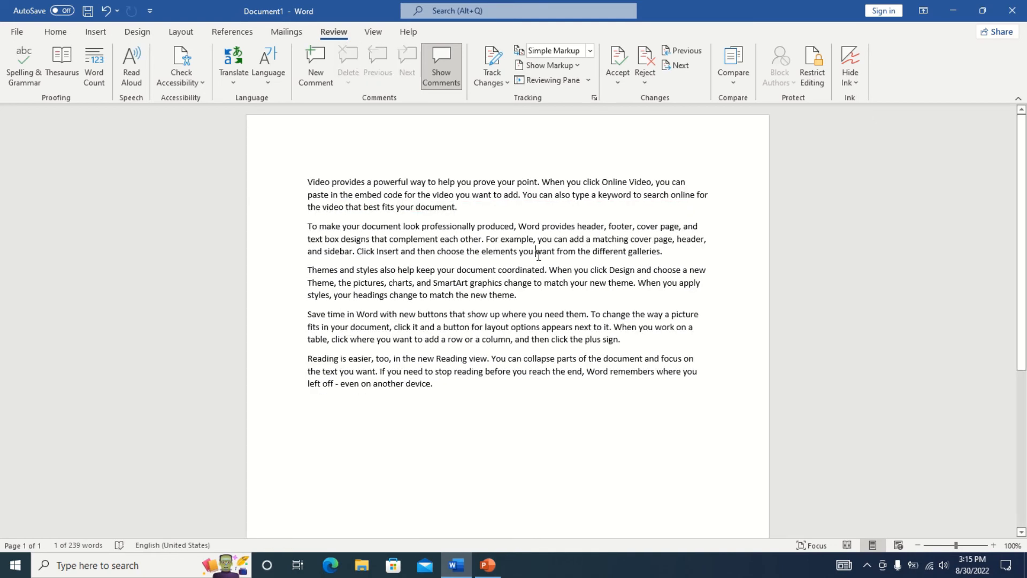
Add a 'dfs' comment on 'want', toggle comment display, then delete that comment.
left_click(316, 60)
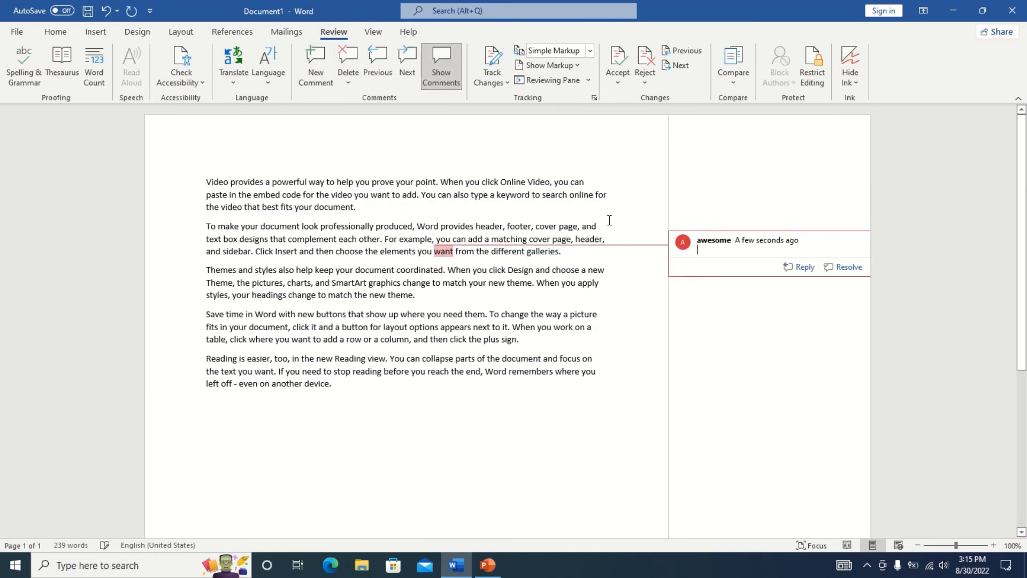
type("dfs")
left_click(452, 63)
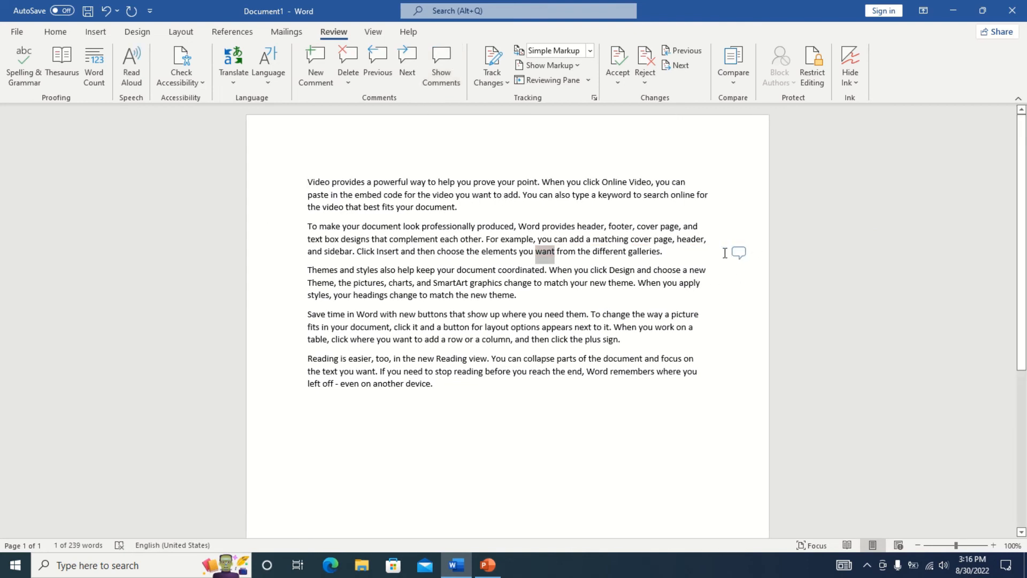
left_click(441, 67)
left_click(718, 255)
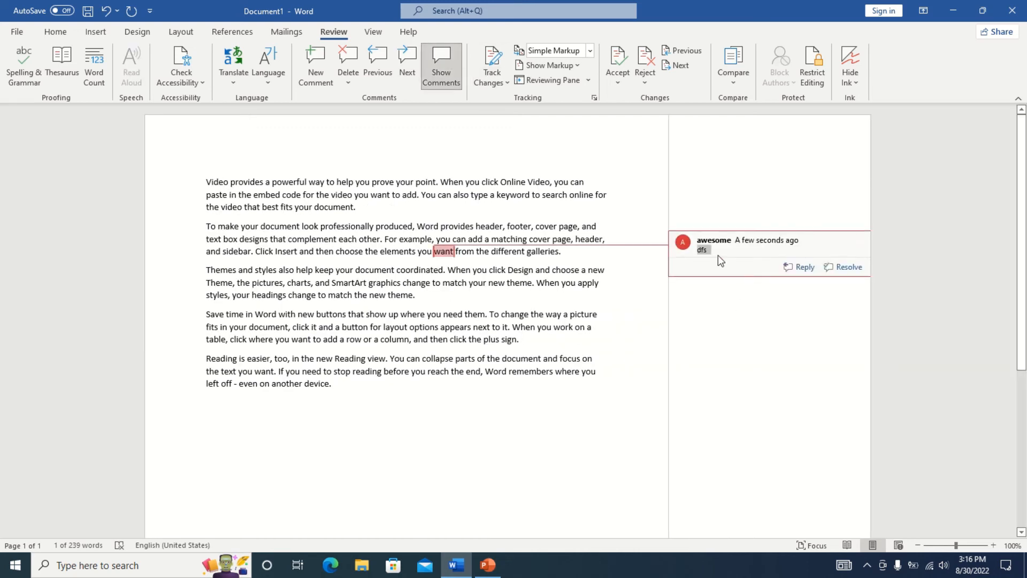
left_click(345, 63)
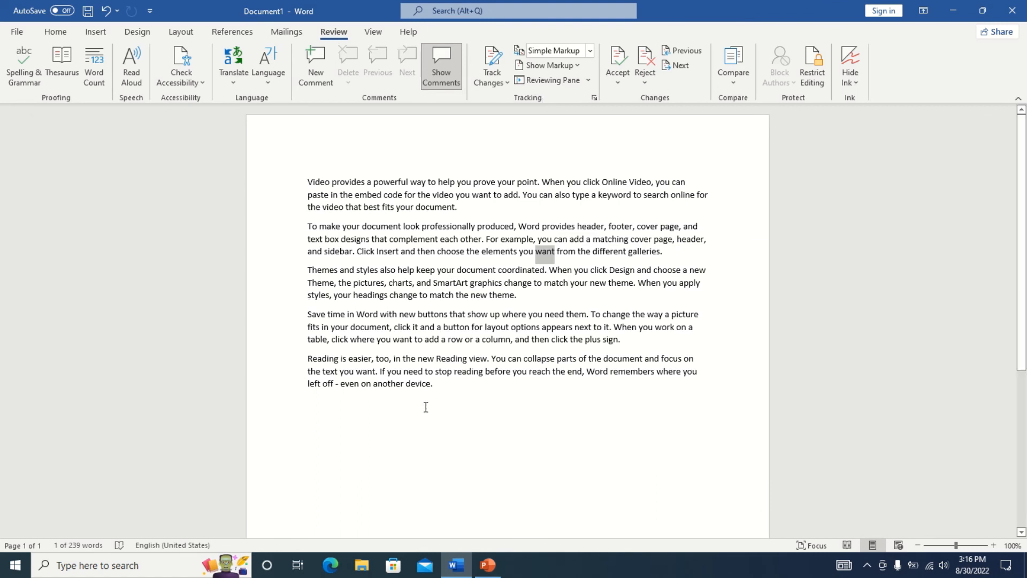
left_click(436, 378)
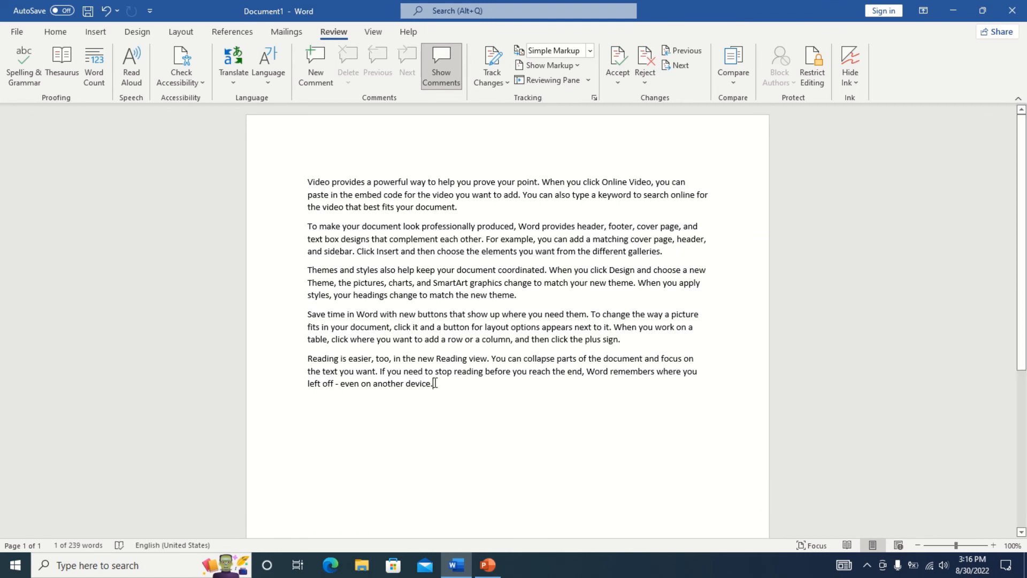
Turn on Track Changes for the document.
left_click(505, 79)
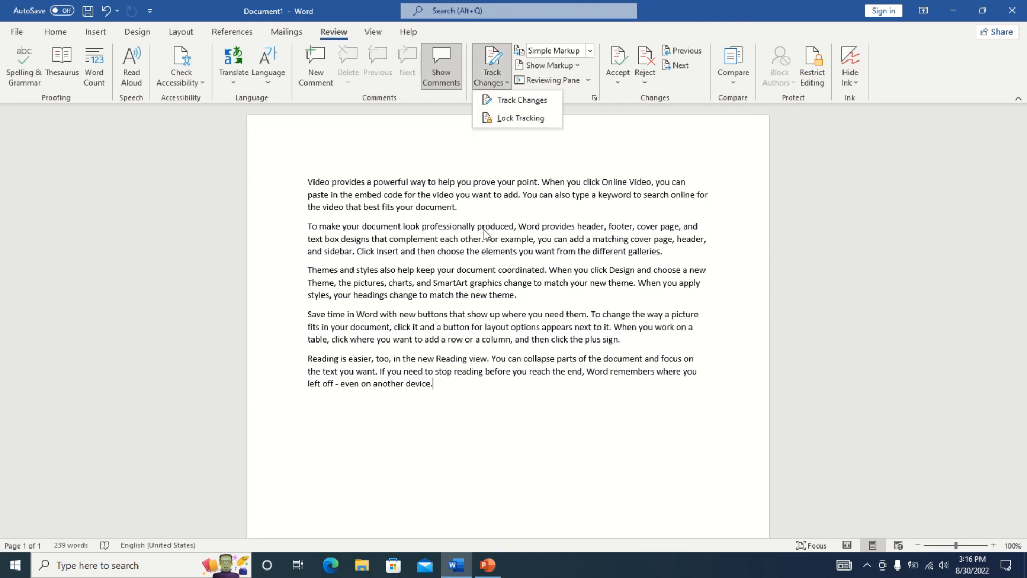
left_click(509, 98)
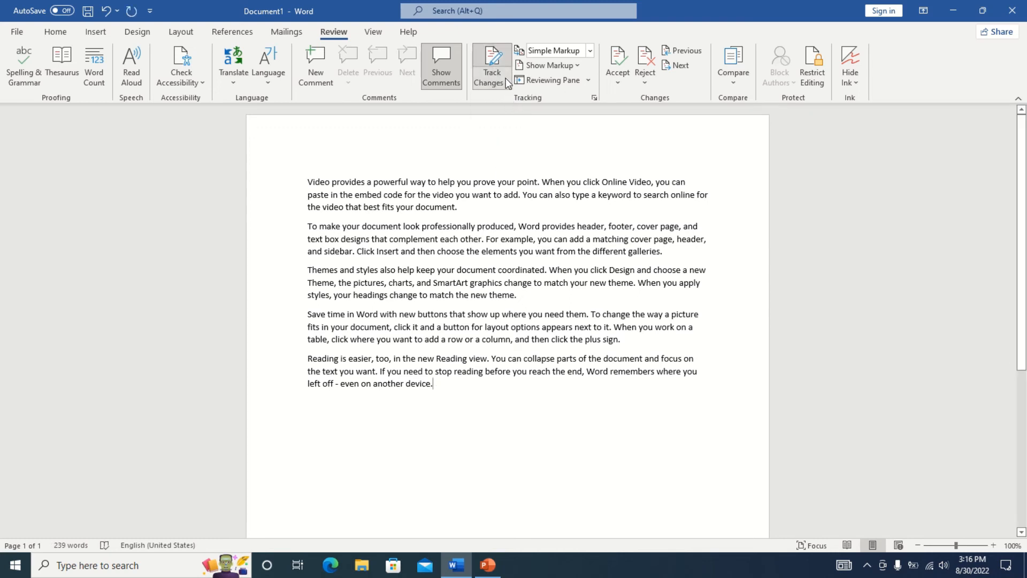
key("ctrl+a")
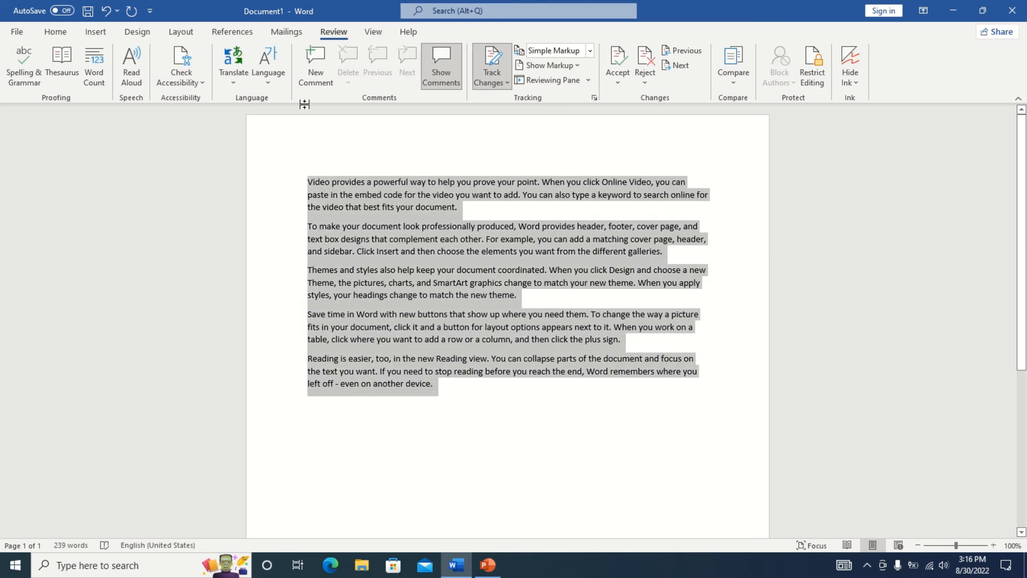
left_click(434, 395)
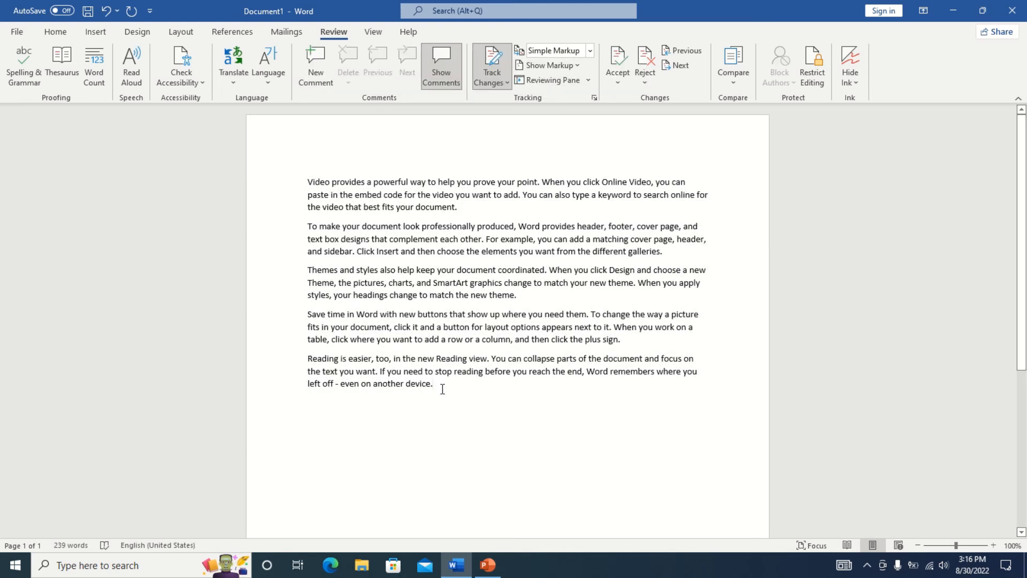
Lock change tracking with a password.
left_click(506, 81)
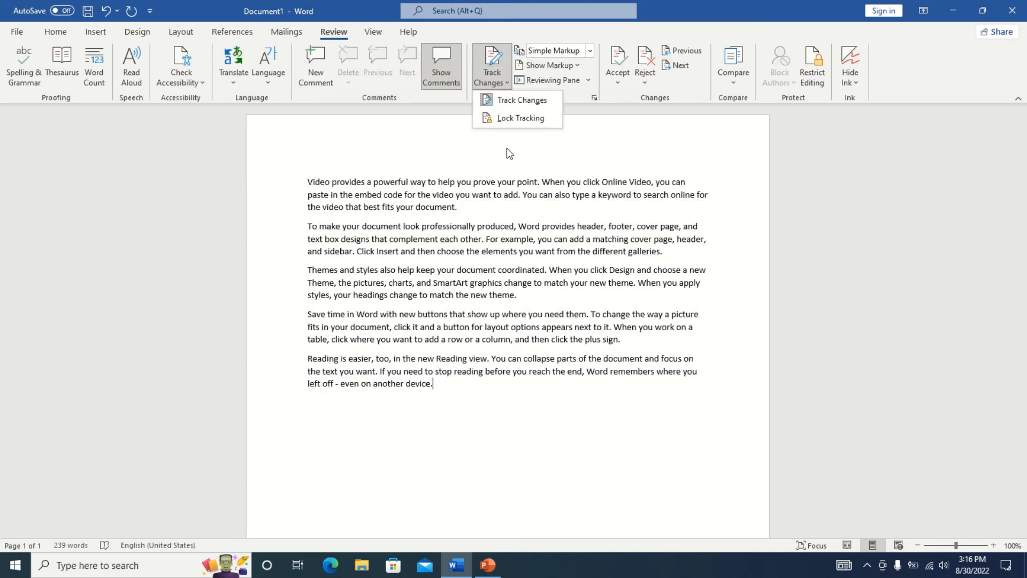
left_click(518, 114)
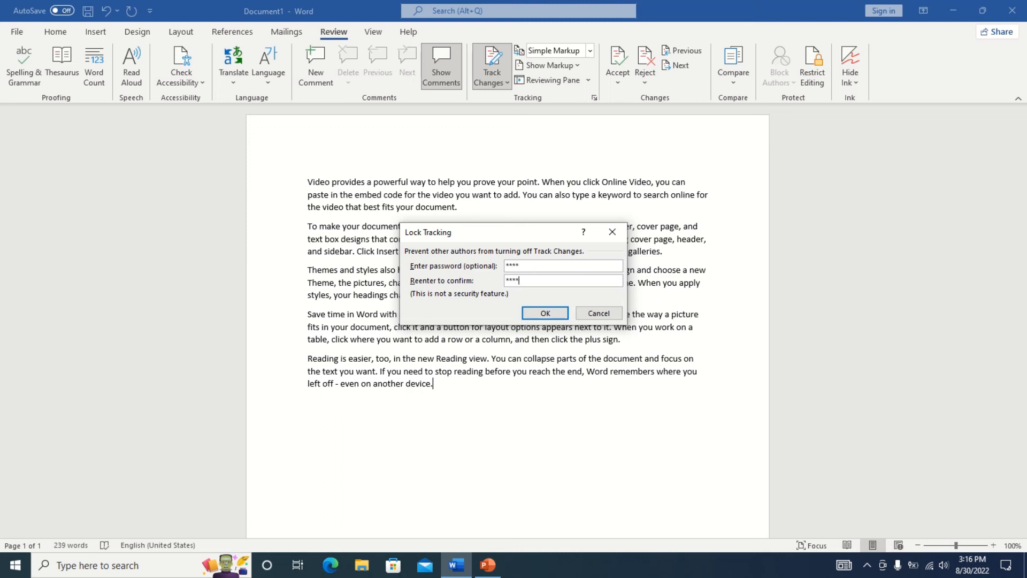
left_click(554, 313)
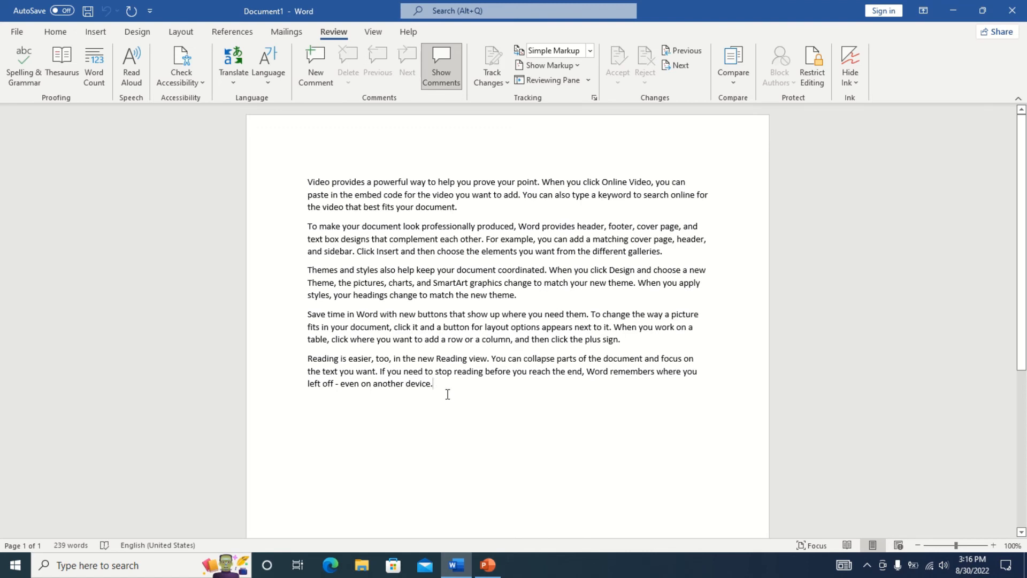
Make the text from 'the video that best fits your document.' to the end bold Algerian 14 pt.
left_click_drag(446, 389, 306, 207)
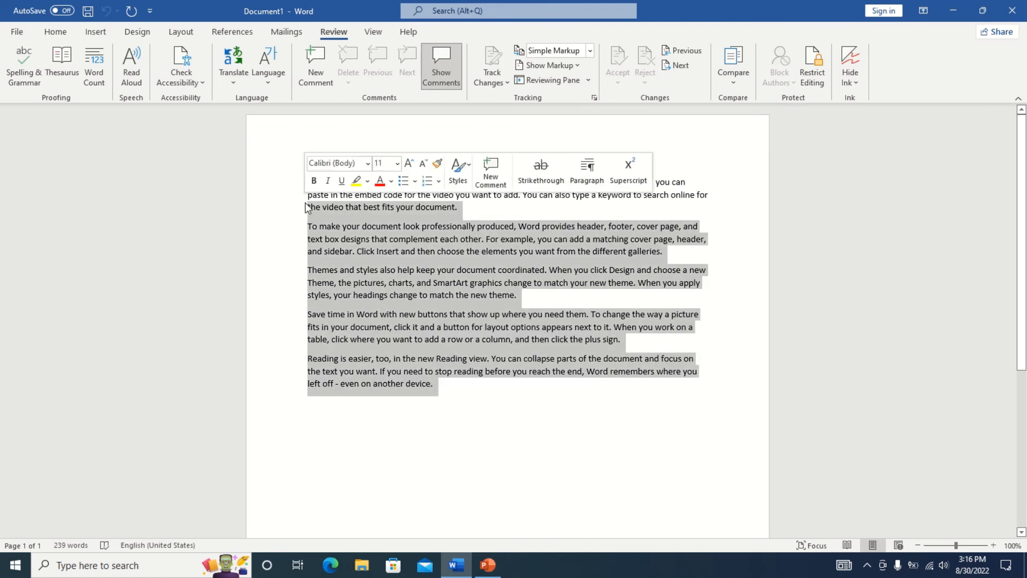
left_click(60, 32)
left_click(118, 76)
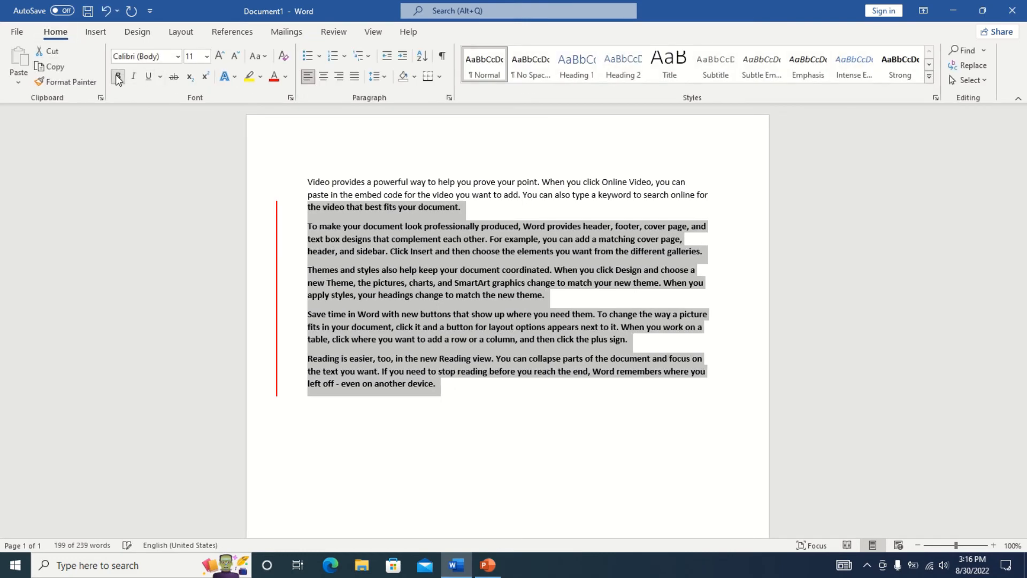
left_click(178, 56)
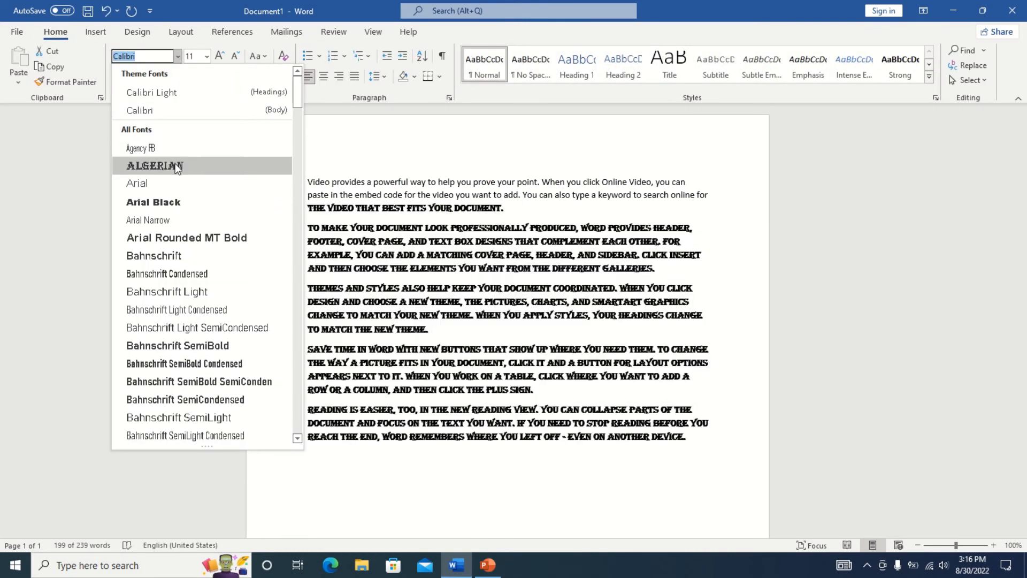
left_click(174, 162)
left_click(219, 56)
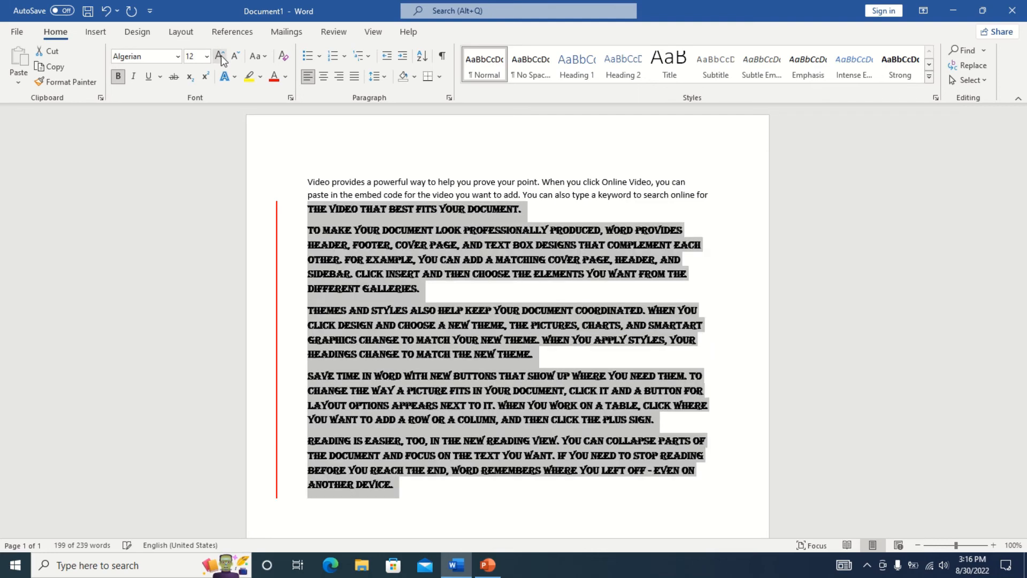
left_click(219, 56)
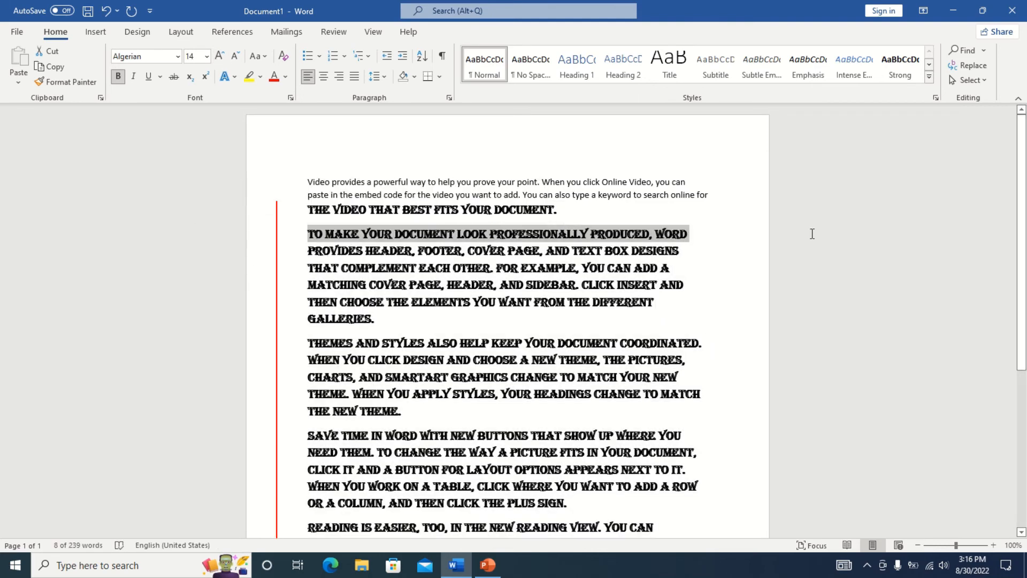
left_click(816, 233)
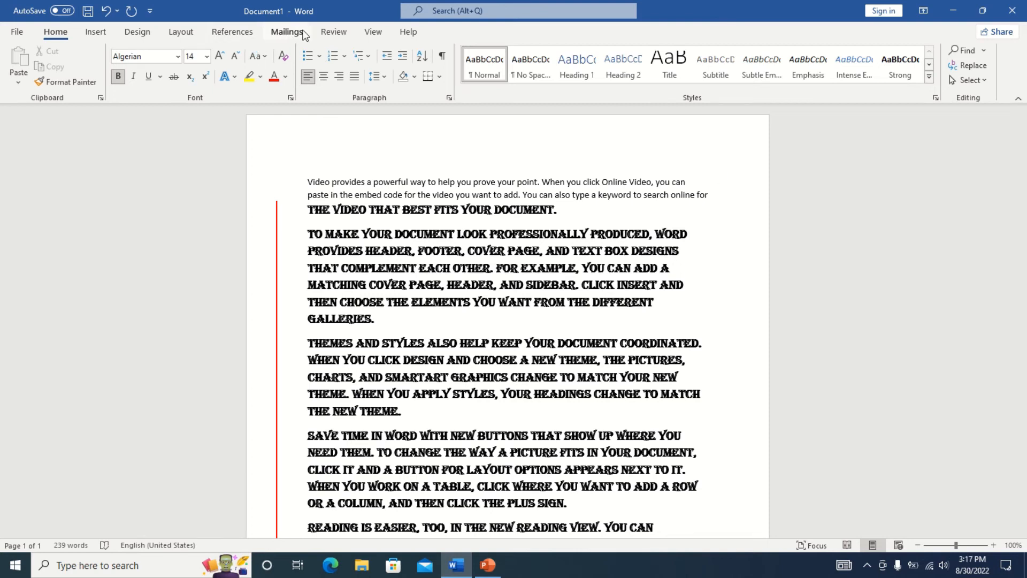
left_click(334, 32)
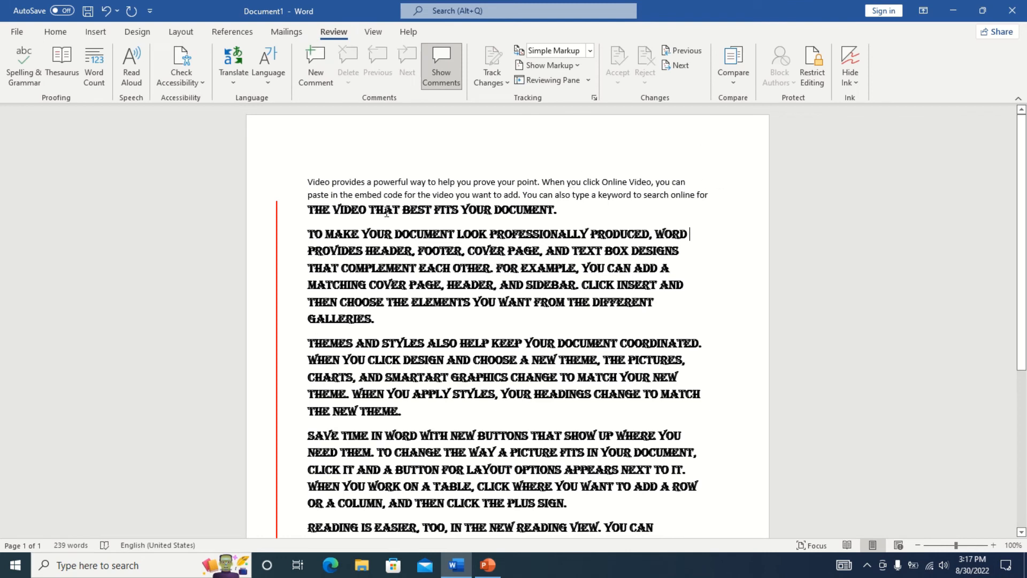
left_click(590, 51)
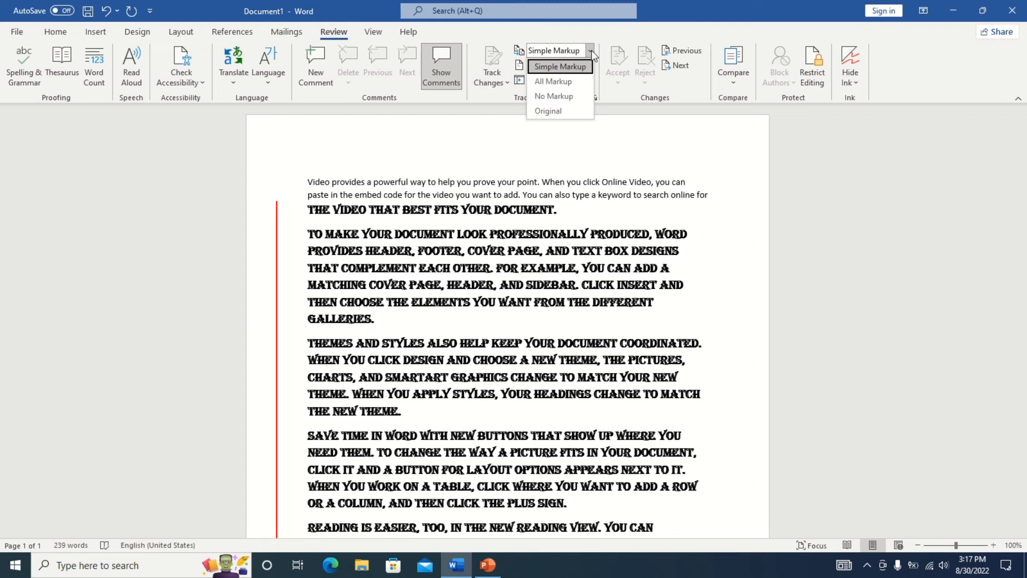
left_click(561, 85)
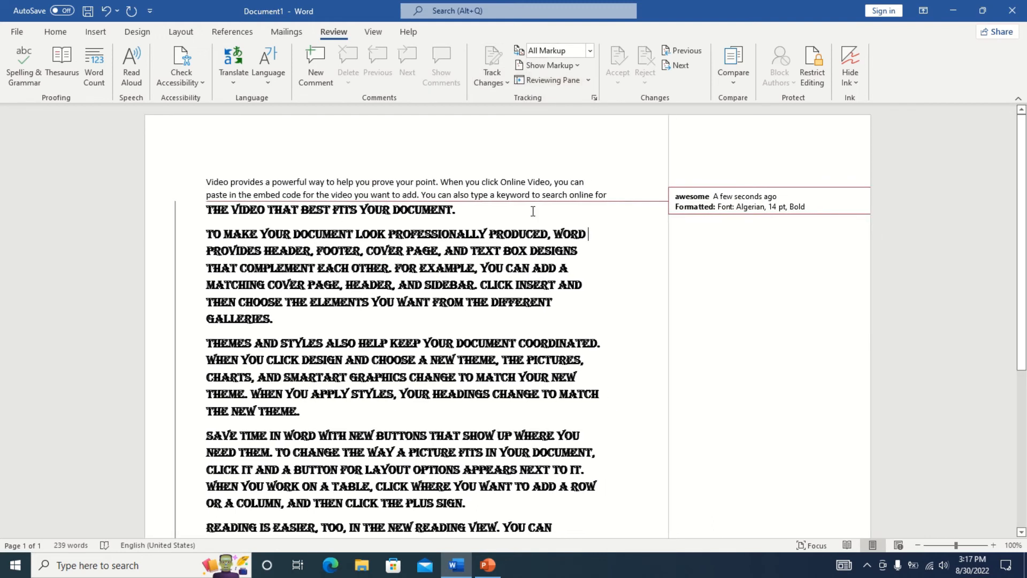
left_click(737, 210)
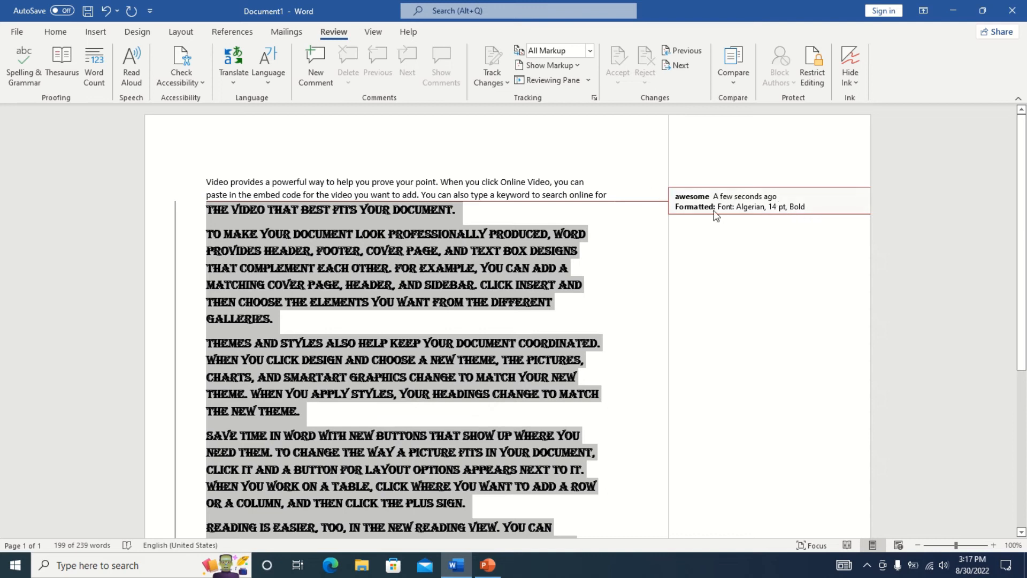
left_click(577, 65)
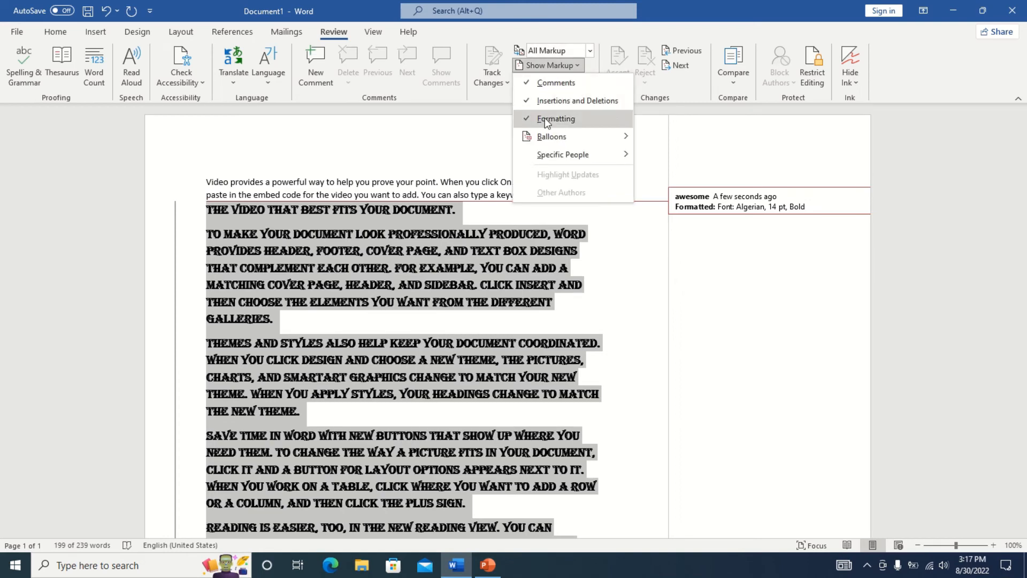
left_click(527, 118)
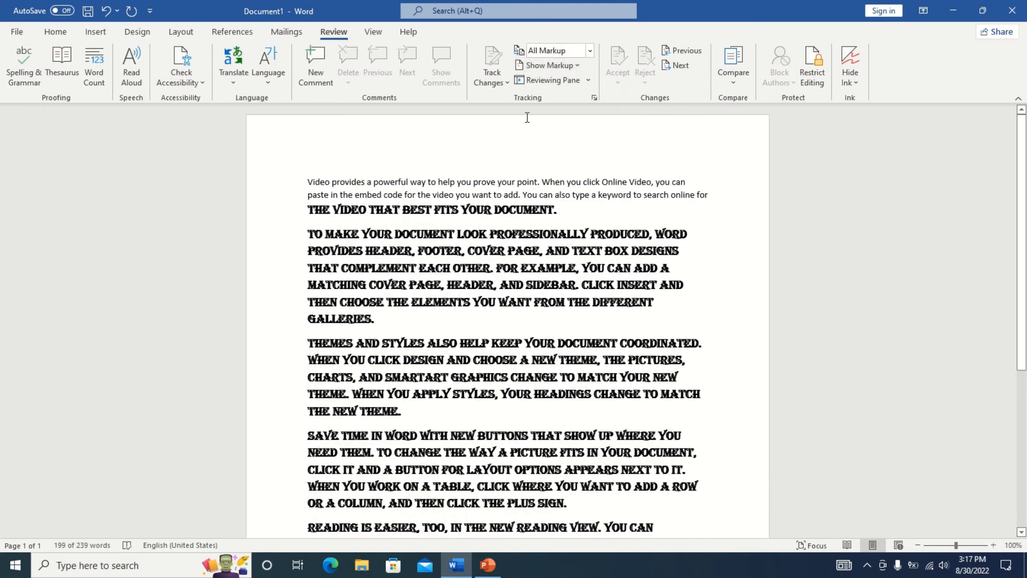
left_click(577, 65)
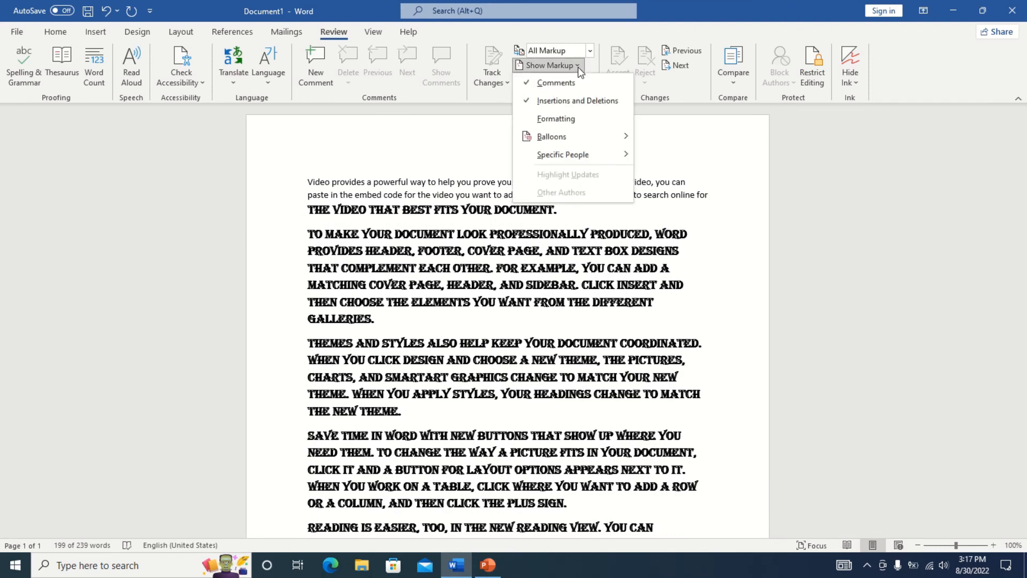
left_click(535, 117)
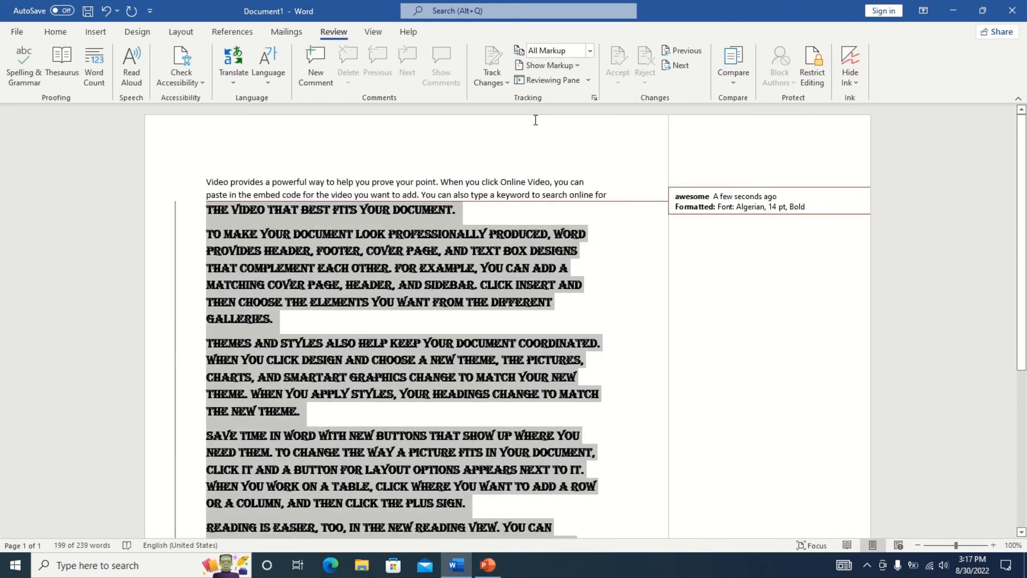
left_click(573, 65)
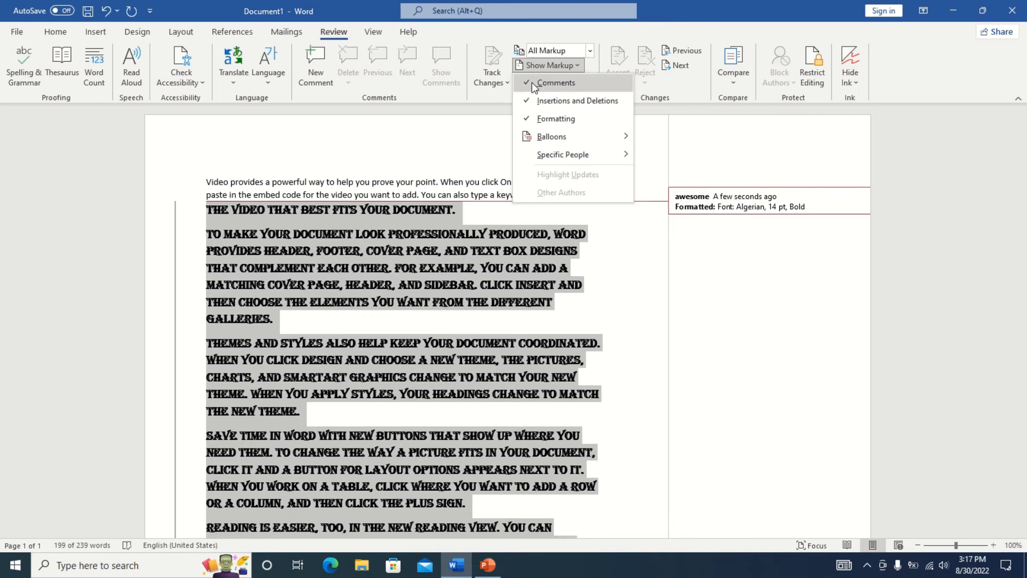
left_click(531, 83)
left_click(573, 66)
left_click(526, 86)
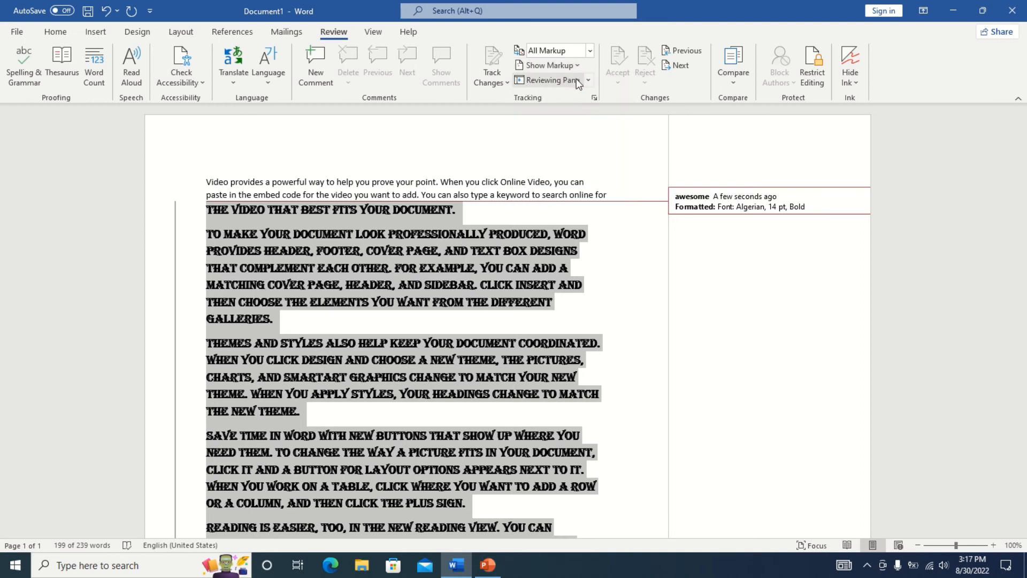
left_click(551, 80)
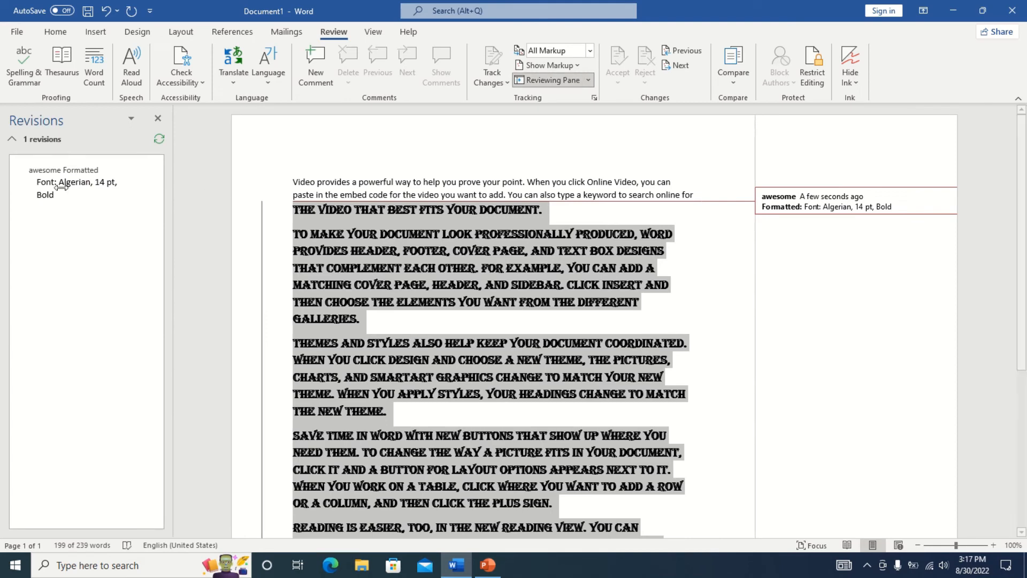
left_click_drag(49, 195, 58, 195)
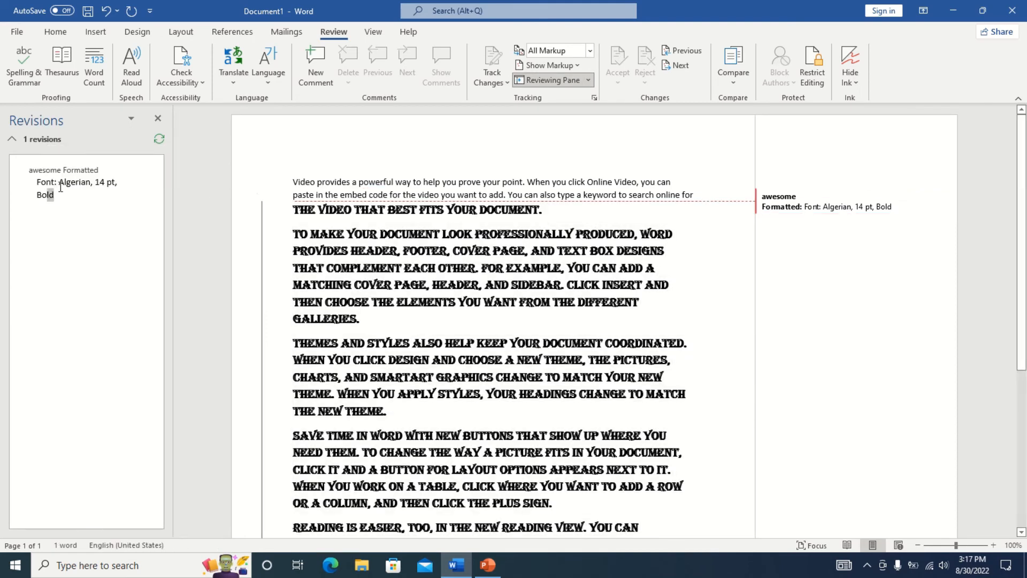
left_click(158, 119)
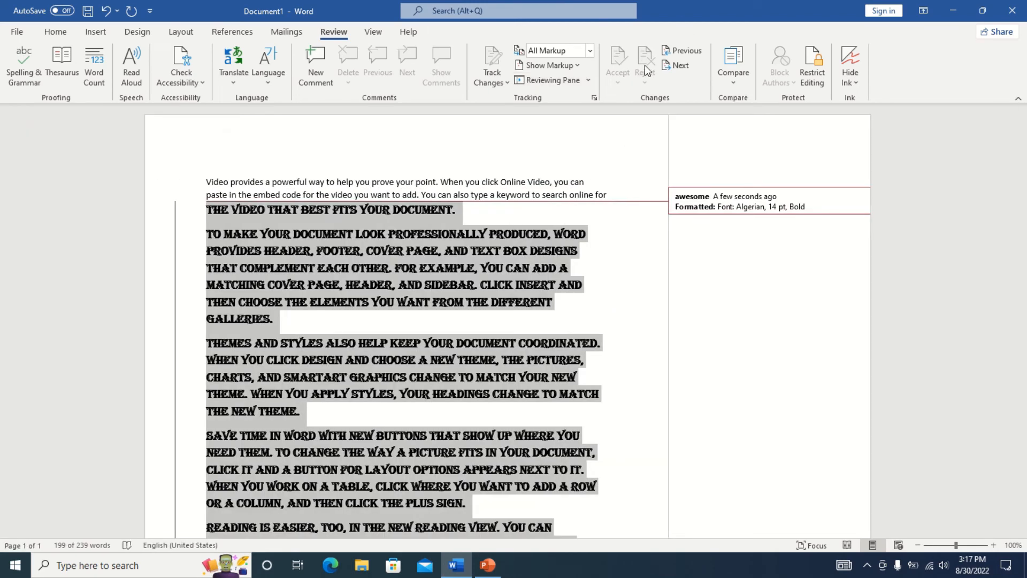
Lock change tracking with a password.
left_click(505, 81)
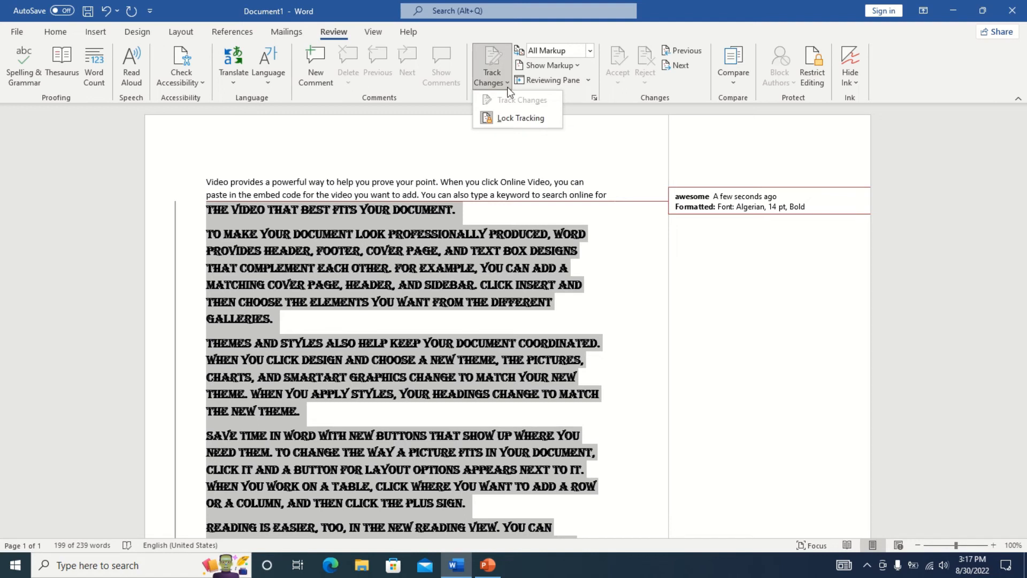
left_click(512, 115)
type("***")
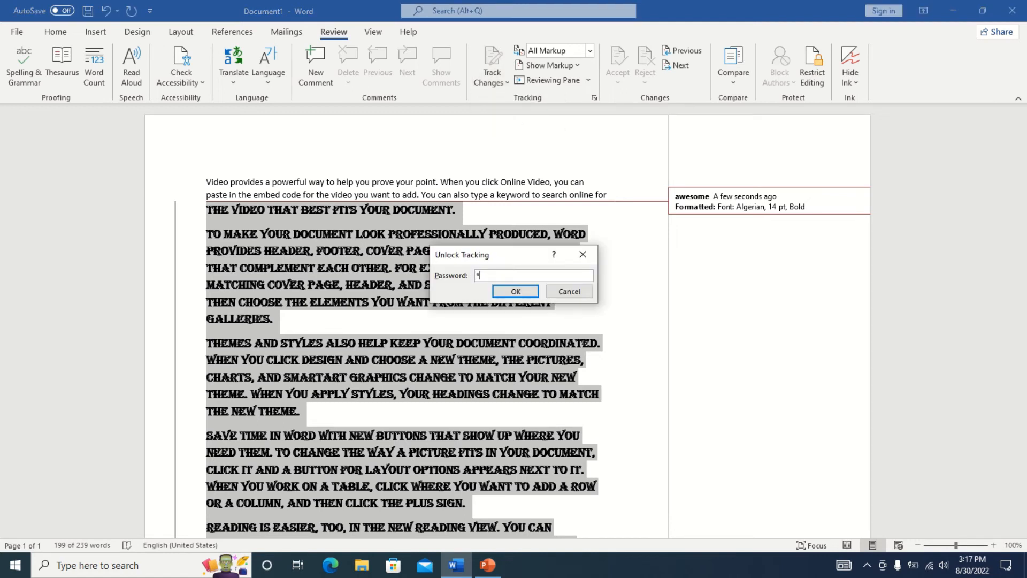
type("*")
key("Return")
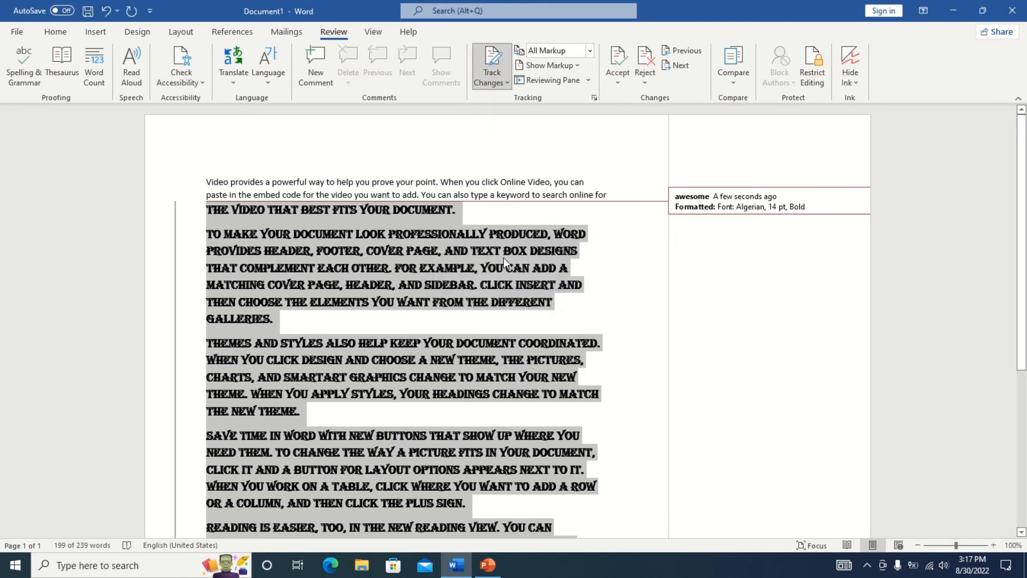
Accept the tracked Algerian formatting change and turn Track Changes off.
left_click(620, 69)
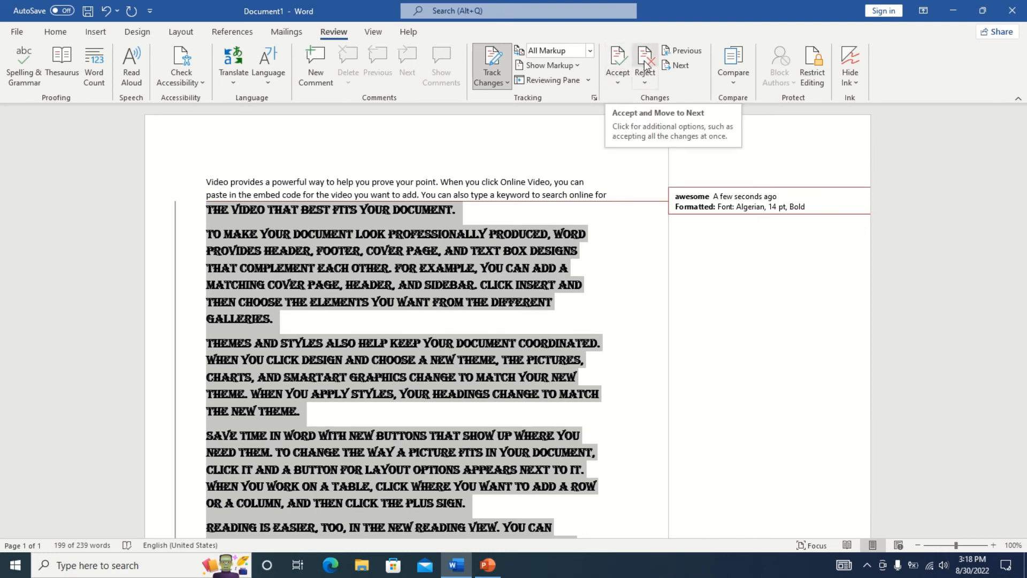
left_click(518, 319)
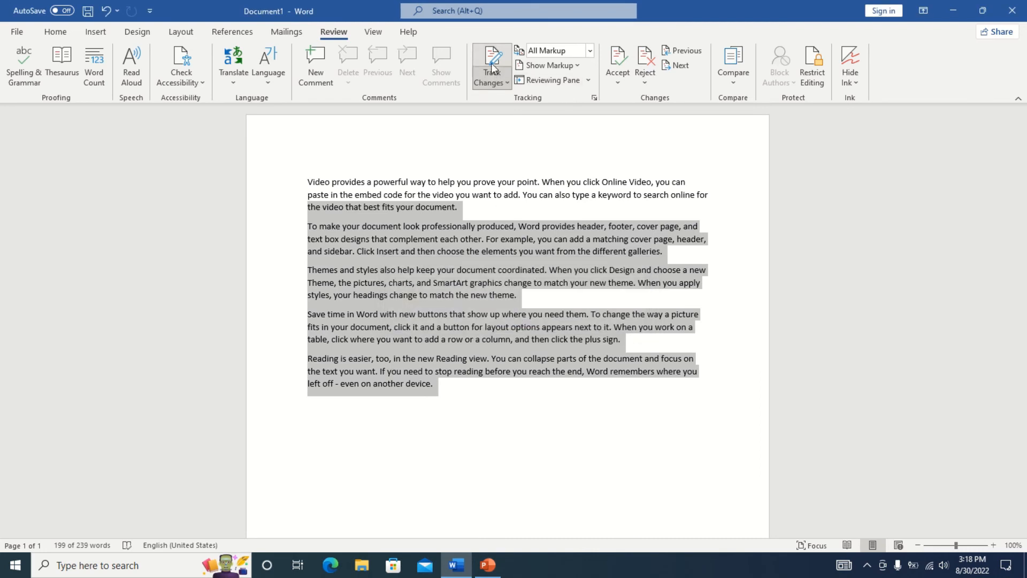
key("ctrl+shift+e")
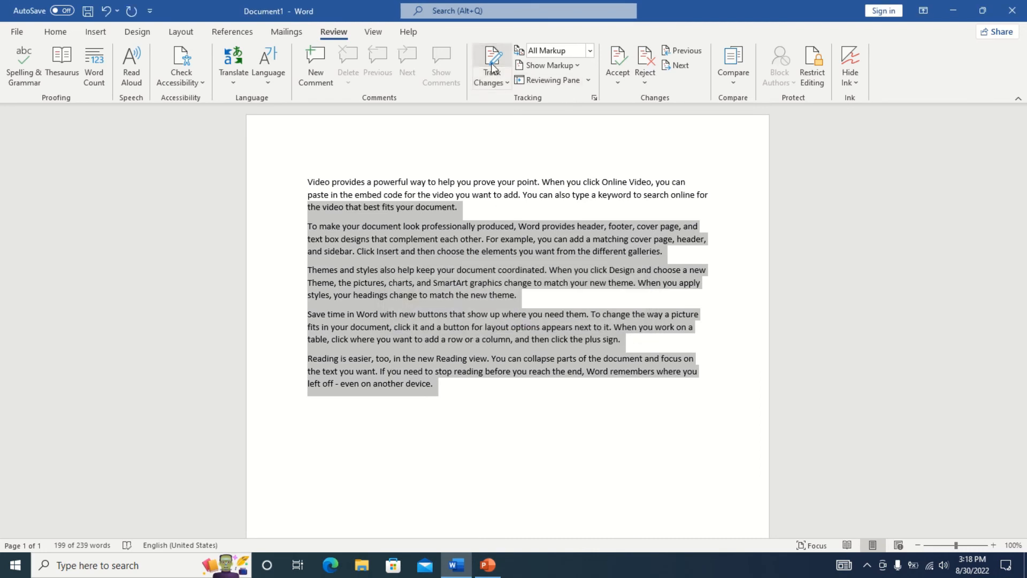
left_click(494, 418)
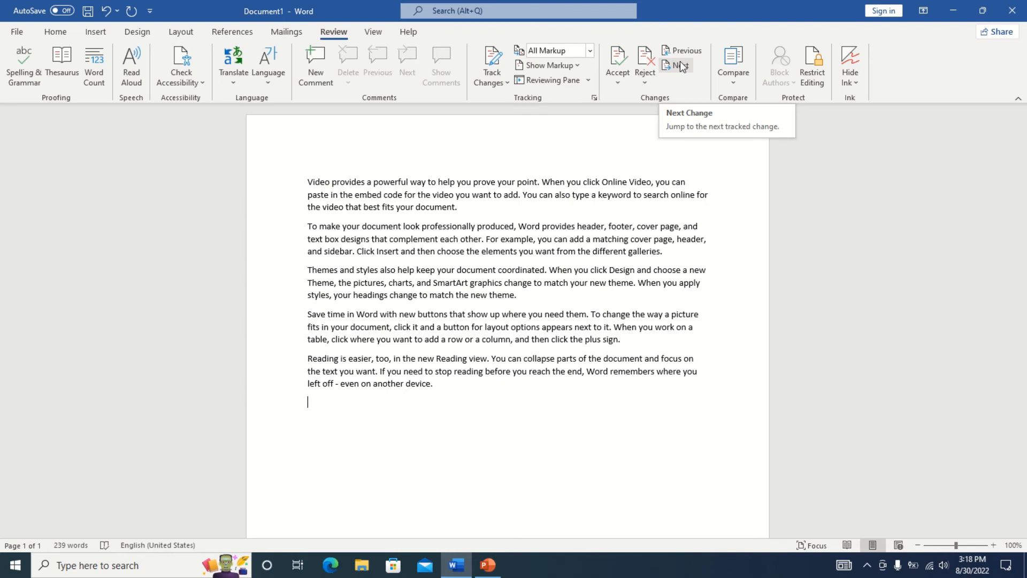
left_click(737, 79)
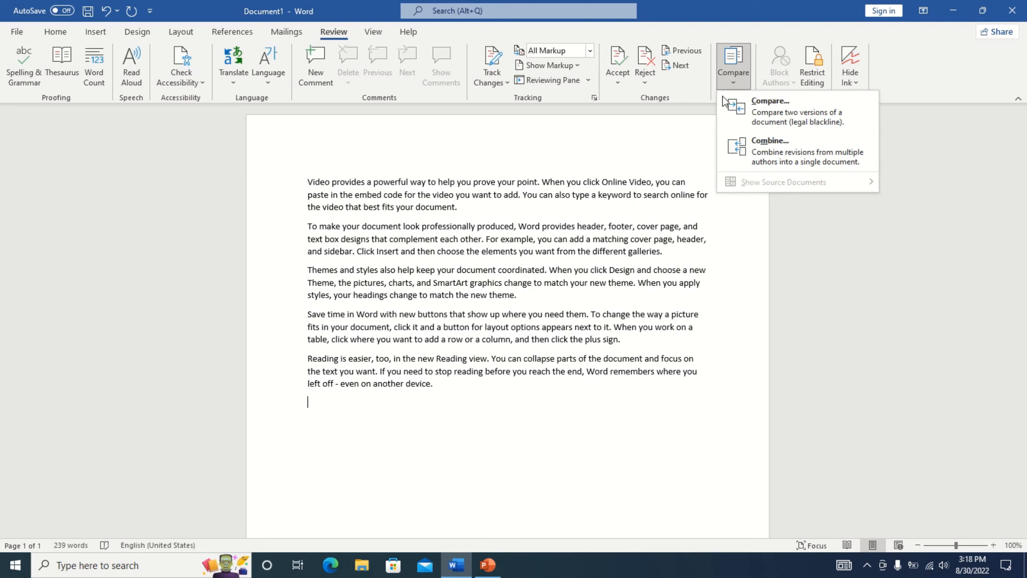
left_click(743, 228)
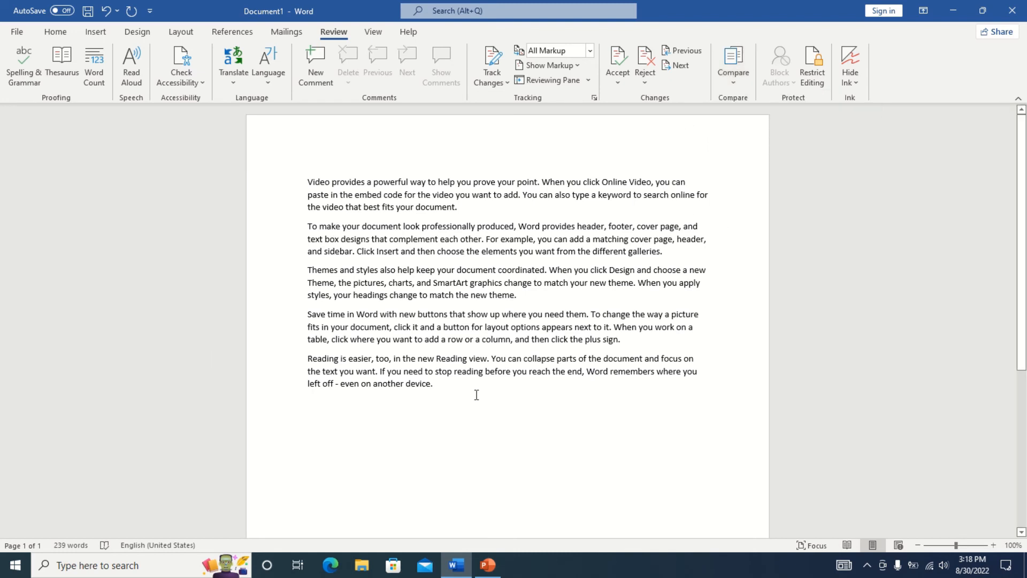
Save the document in the This PC Desktop folder under the file name doc1.
key("ctrl+s")
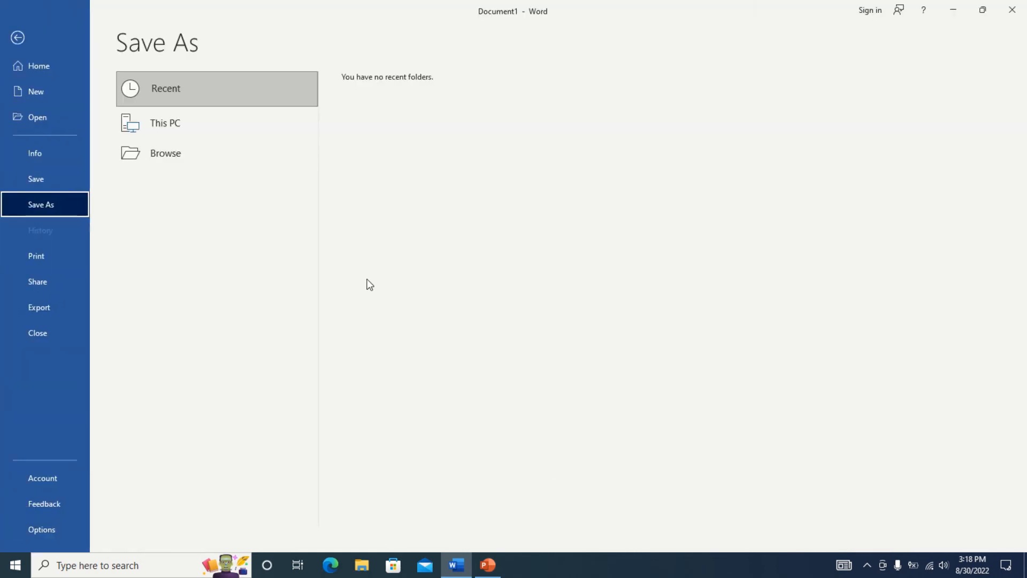
left_click(169, 122)
left_click(384, 124)
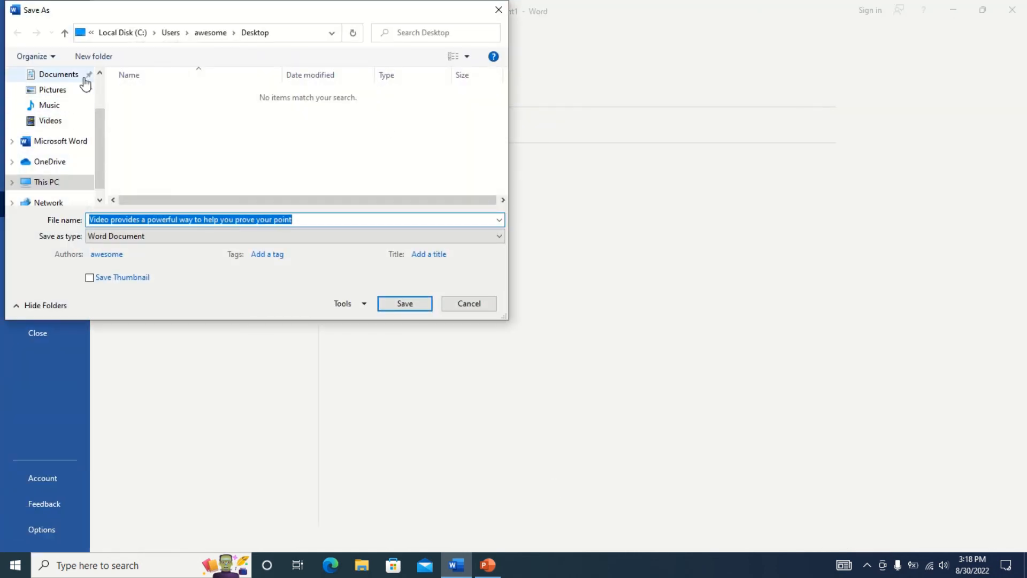
scroll(91, 81, "up", 2)
left_click(33, 100)
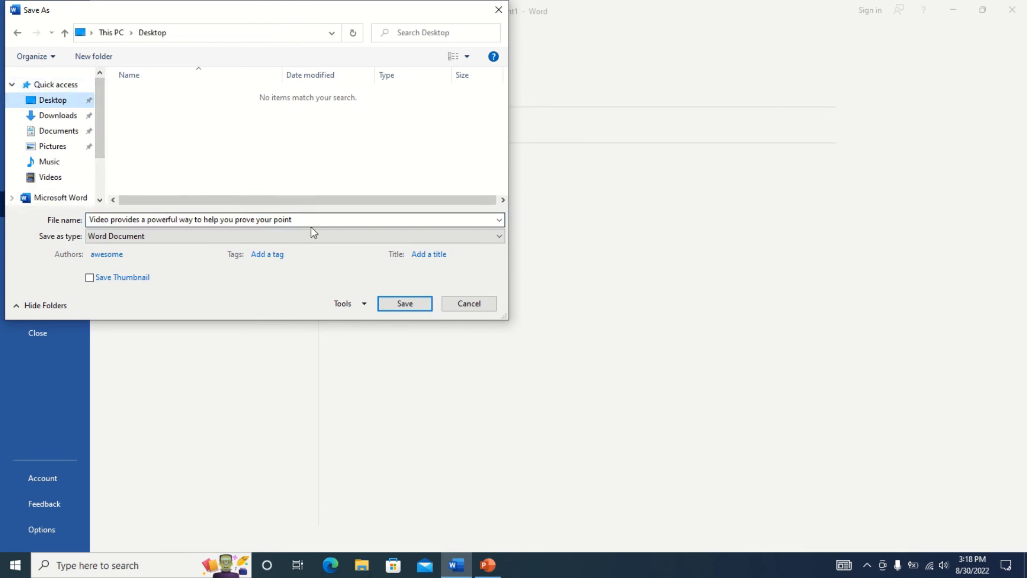
left_click_drag(312, 224, 85, 233)
type("doc1")
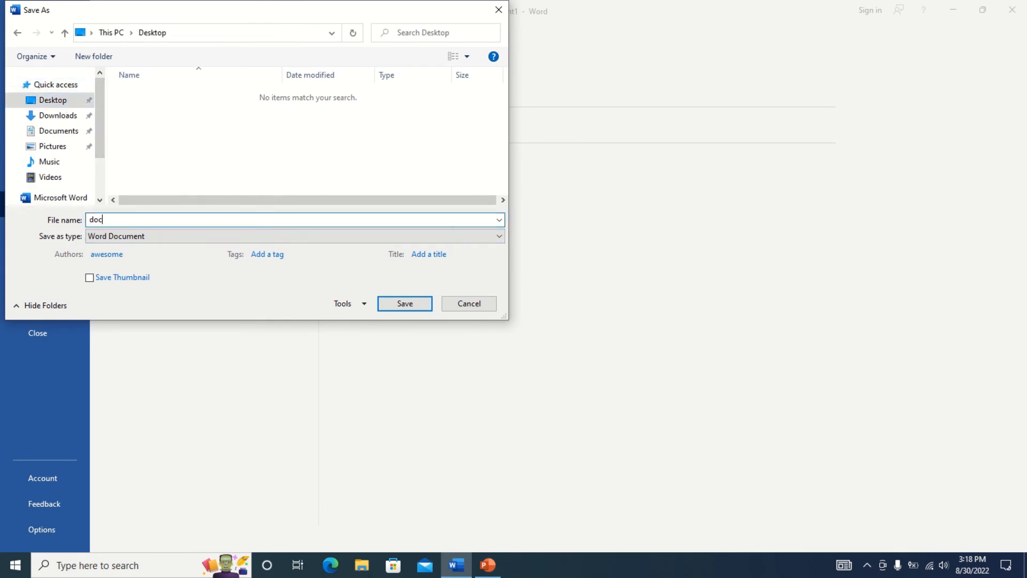
left_click(416, 303)
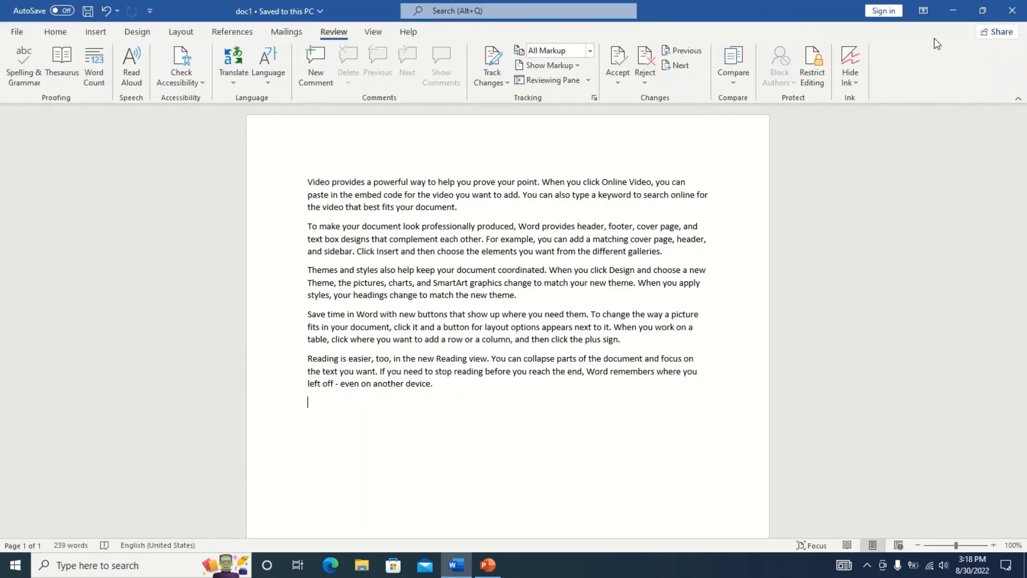
key("ctrl+n")
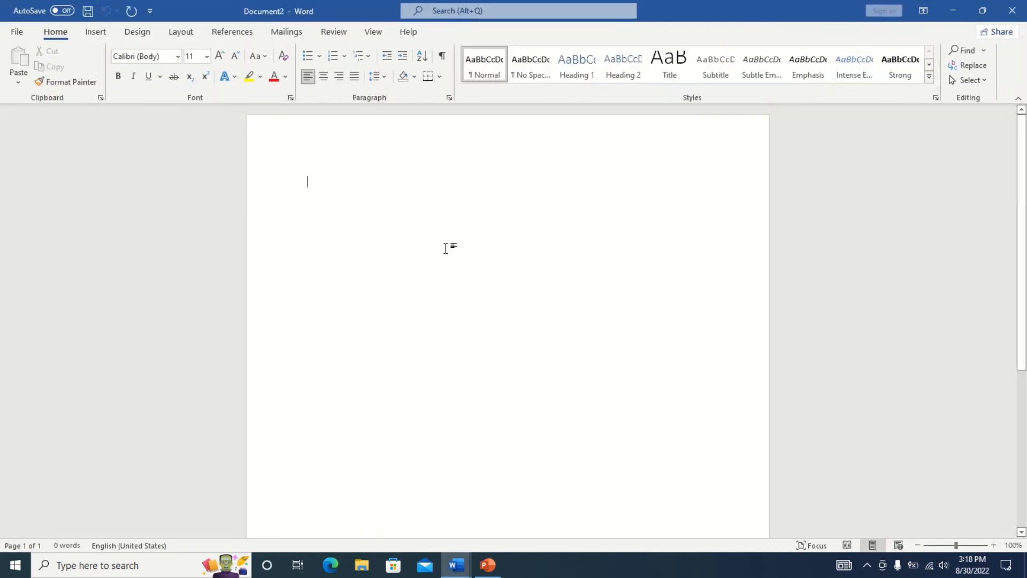
Generate five sample paragraphs with the =rand() formula.
type("=rnad")
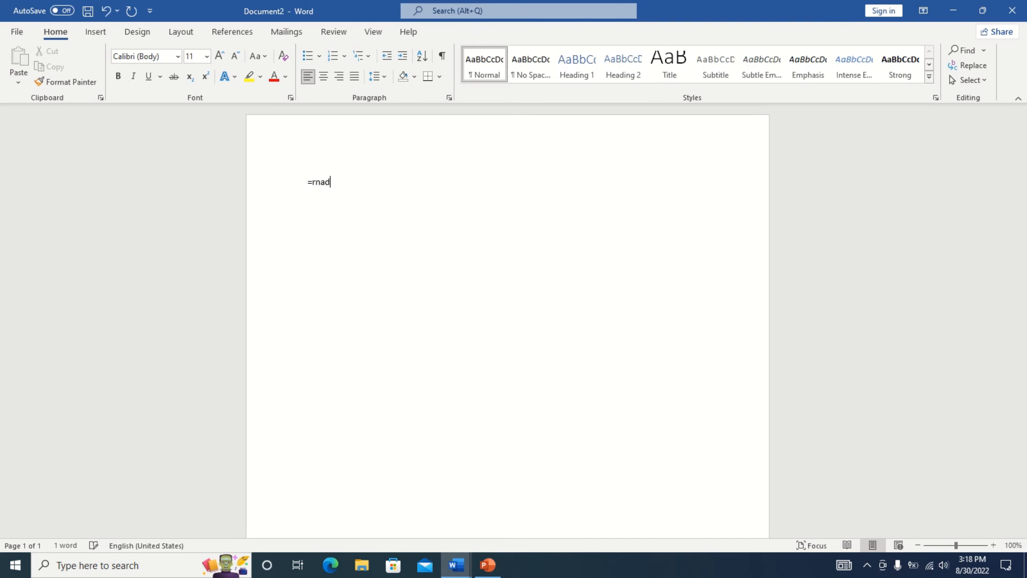
key("BackSpace")
key("BackSpace")
type("n()")
type("d0")
key("BackSpace")
key("Return")
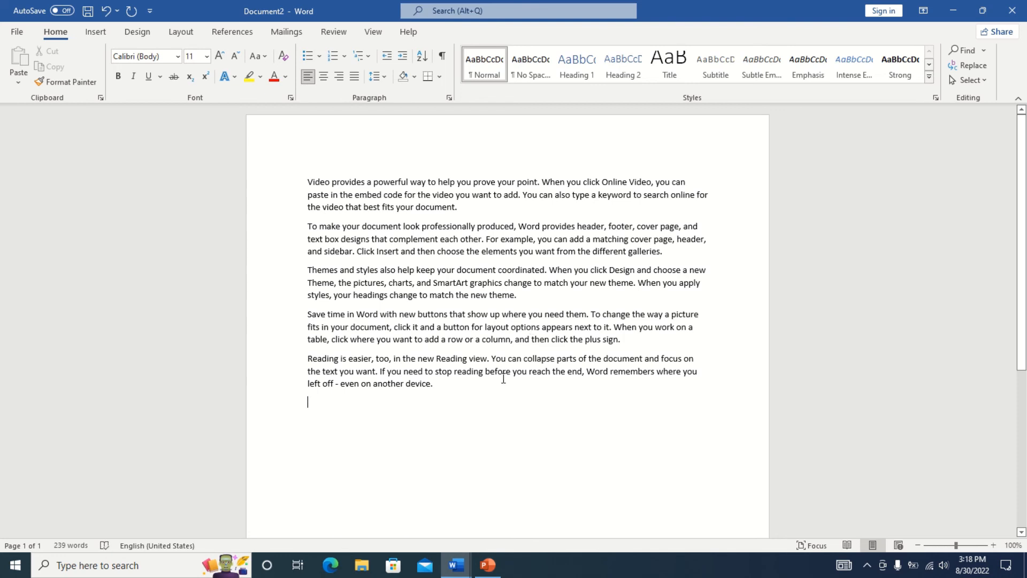
Add the line 'Awesome club' after the sample text, followed by a new paragraph.
type("jitting")
key("BackSpace")
key("BackSpace")
key("BackSpace")
key("BackSpace")
key("BackSpace")
key("BackSpace")
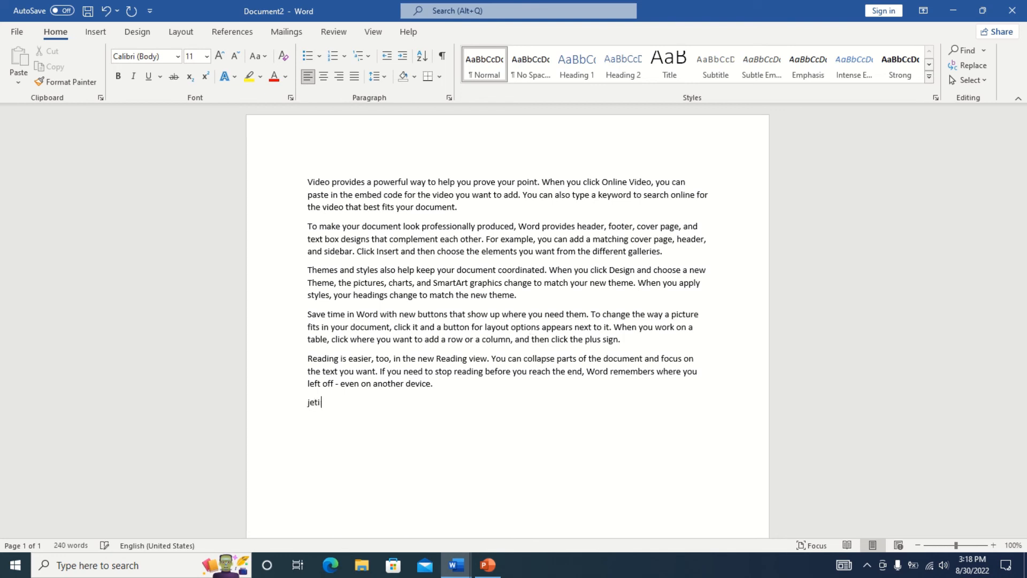
key("BackSpace")
type("aew")
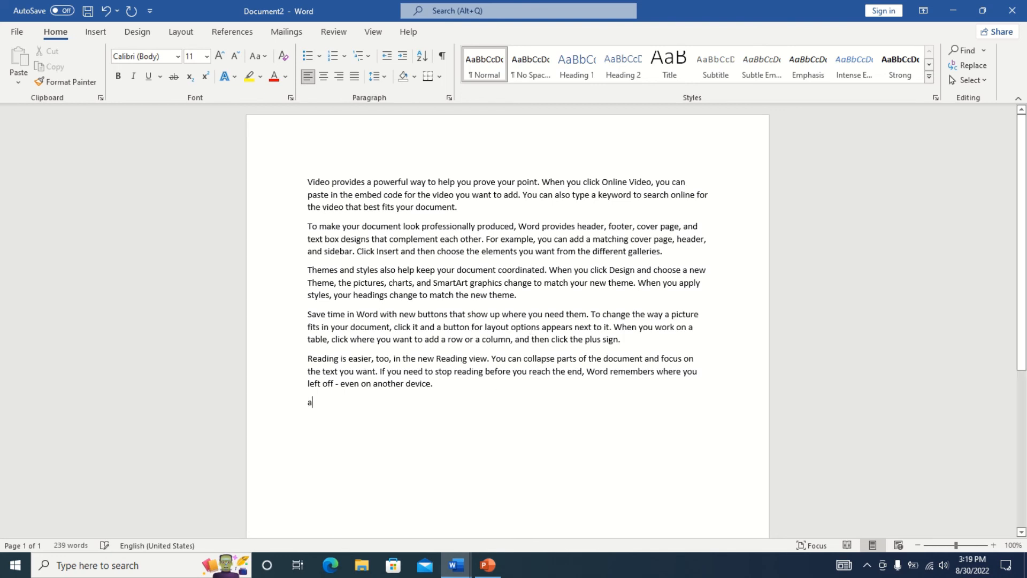
key("BackSpace")
key("BackSpace")
type("we")
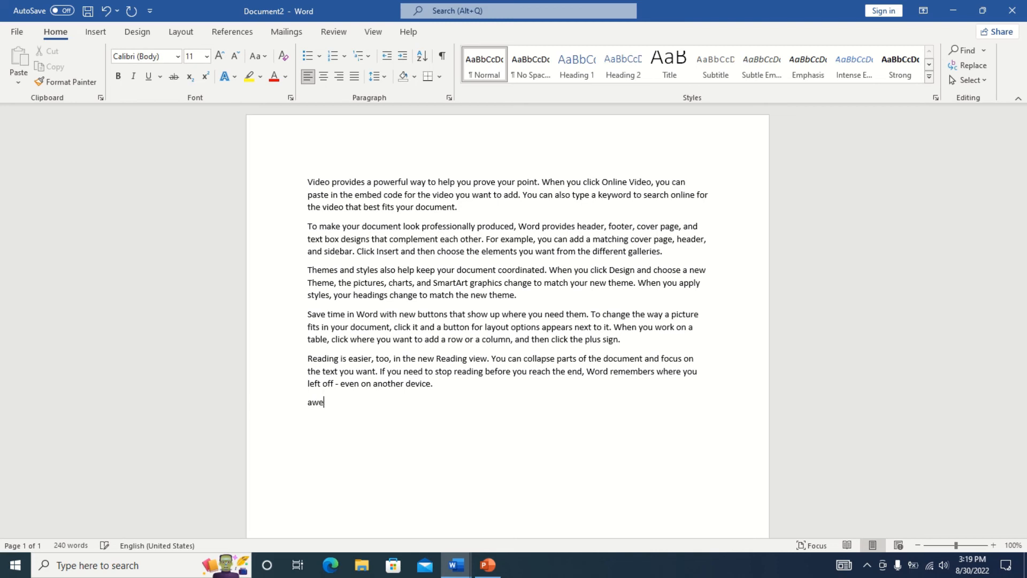
type("some club")
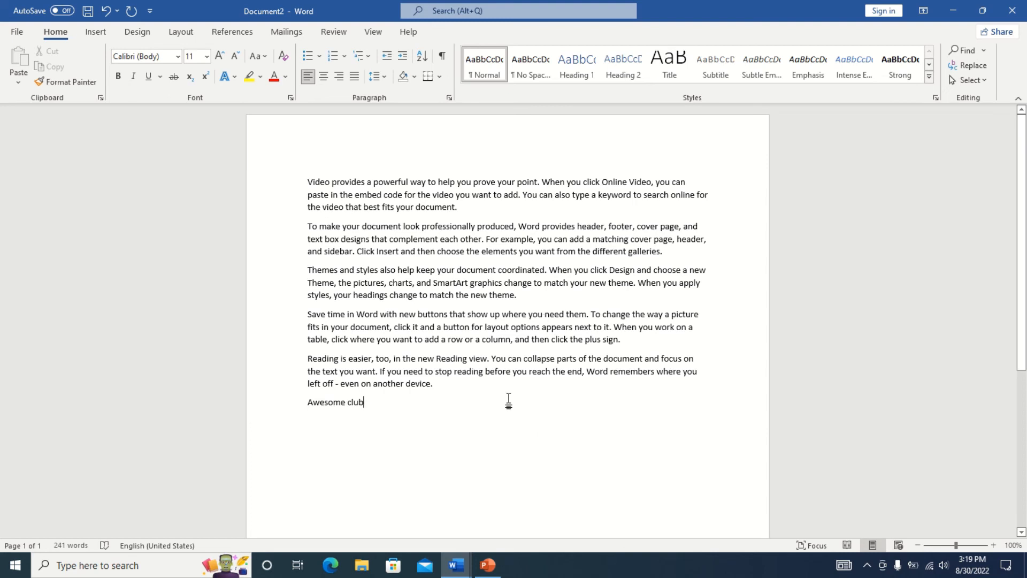
key("Return")
Save the new document to the Desktop as doc2, then close Word.
key("ctrl+s")
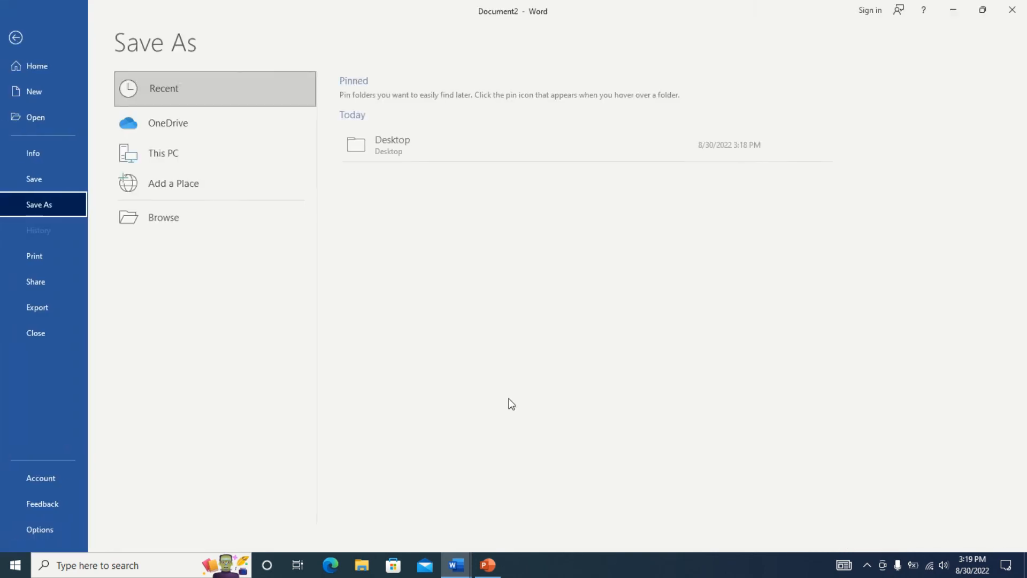
left_click(402, 156)
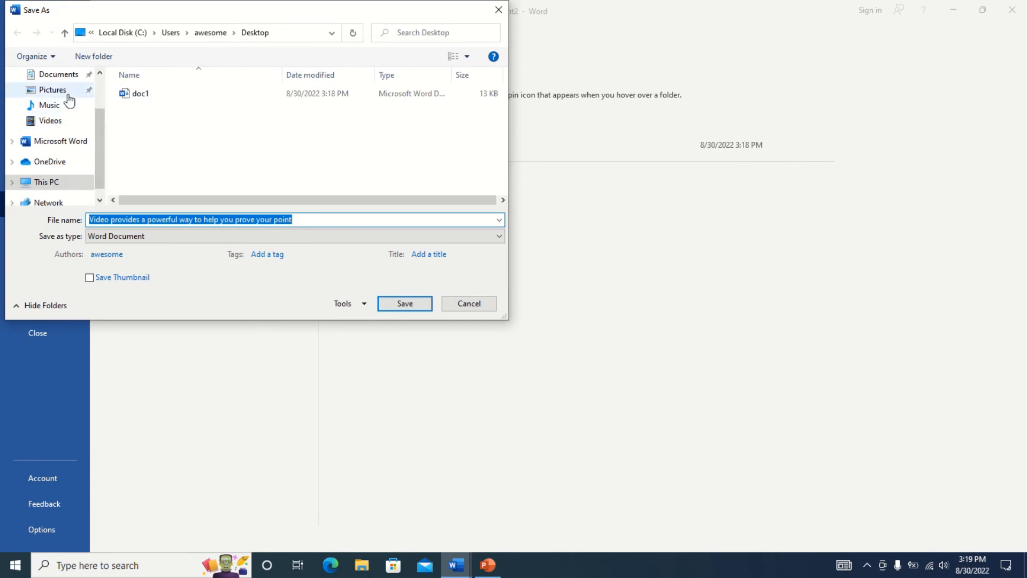
scroll(99, 97, "up", 2)
left_click(54, 101)
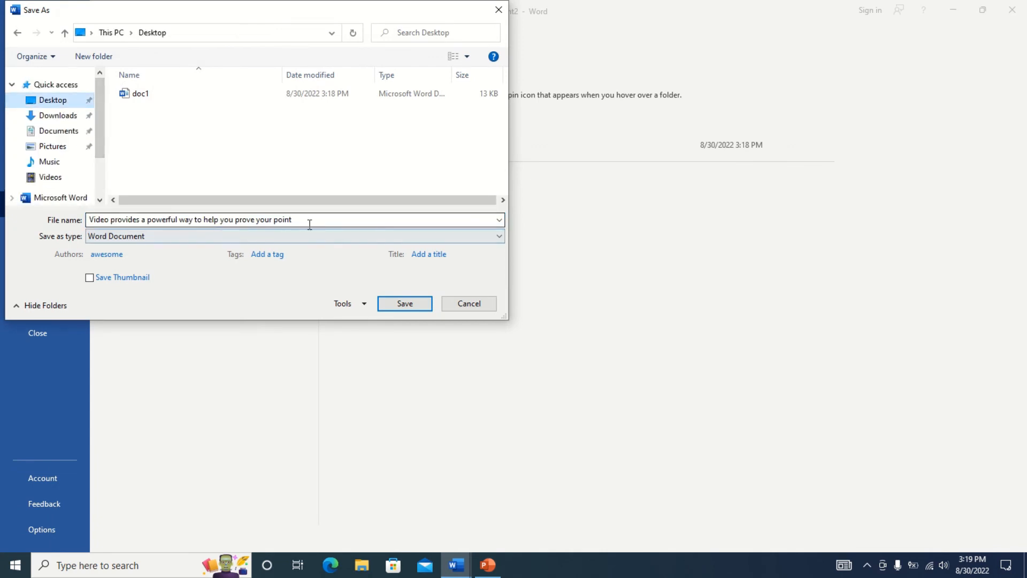
left_click_drag(310, 221, 2, 208)
type("doc")
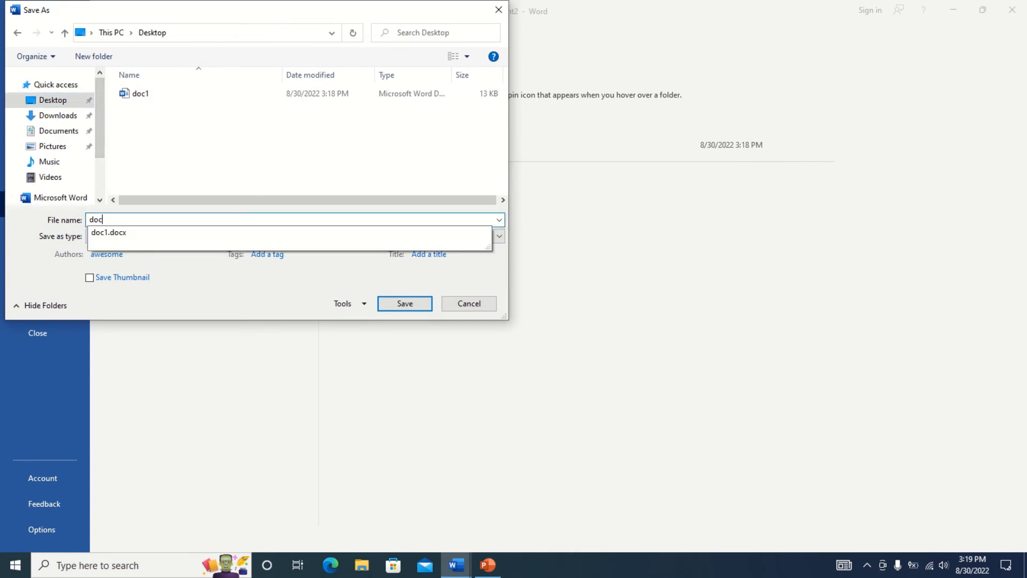
type("2")
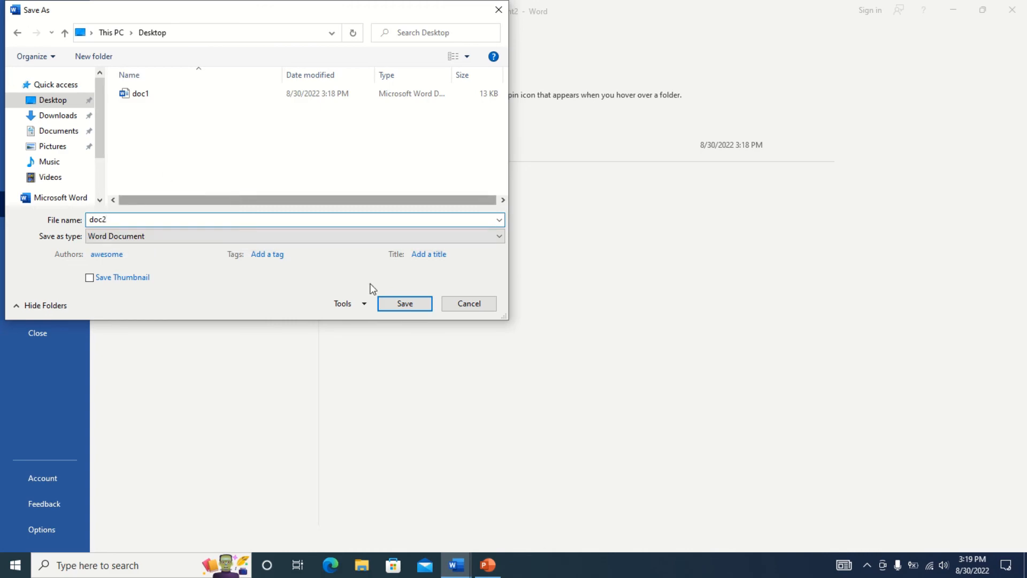
left_click(404, 304)
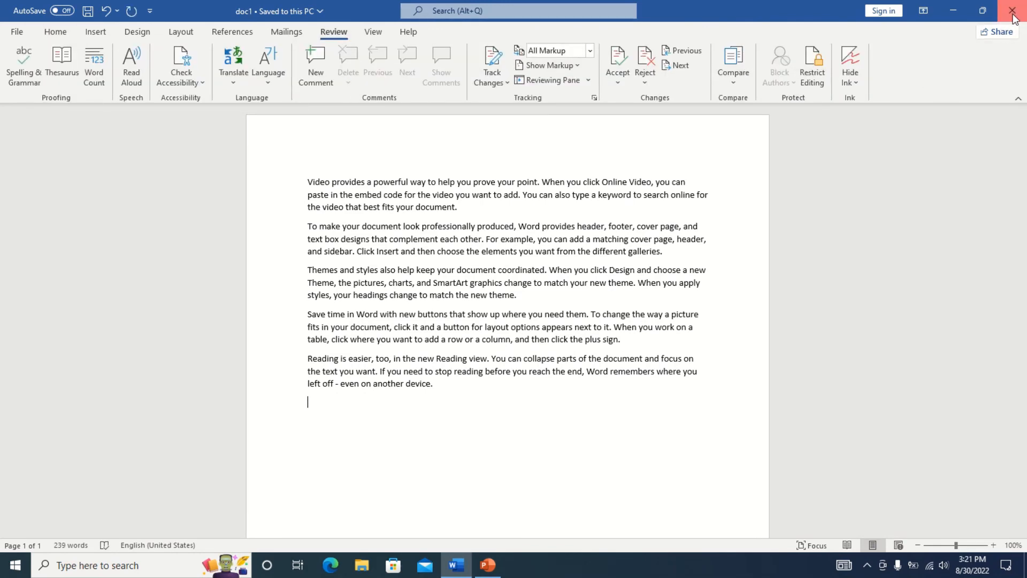
left_click(1013, 11)
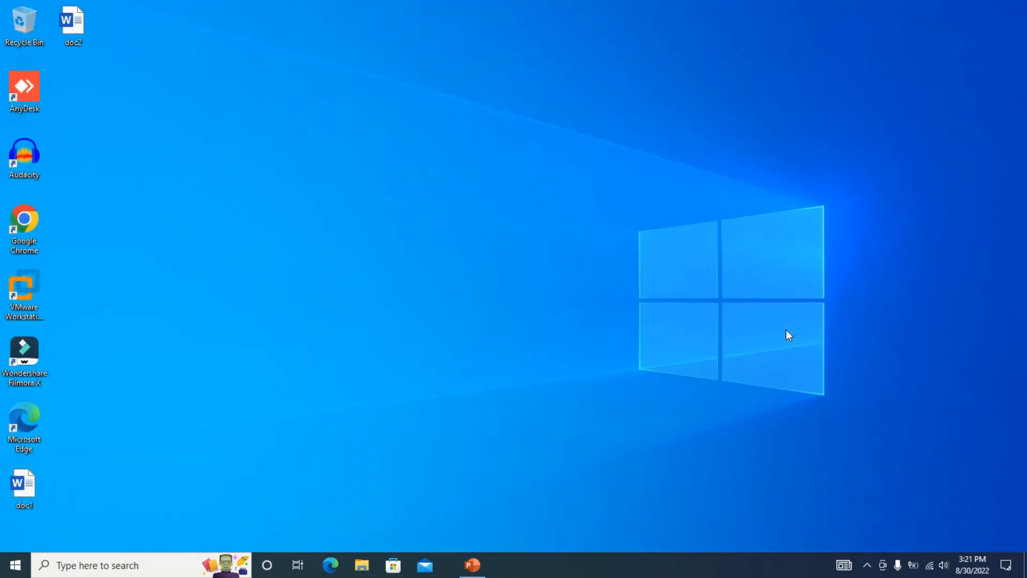
Launch Word with the winword Run command and open a blank document.
key("super+r")
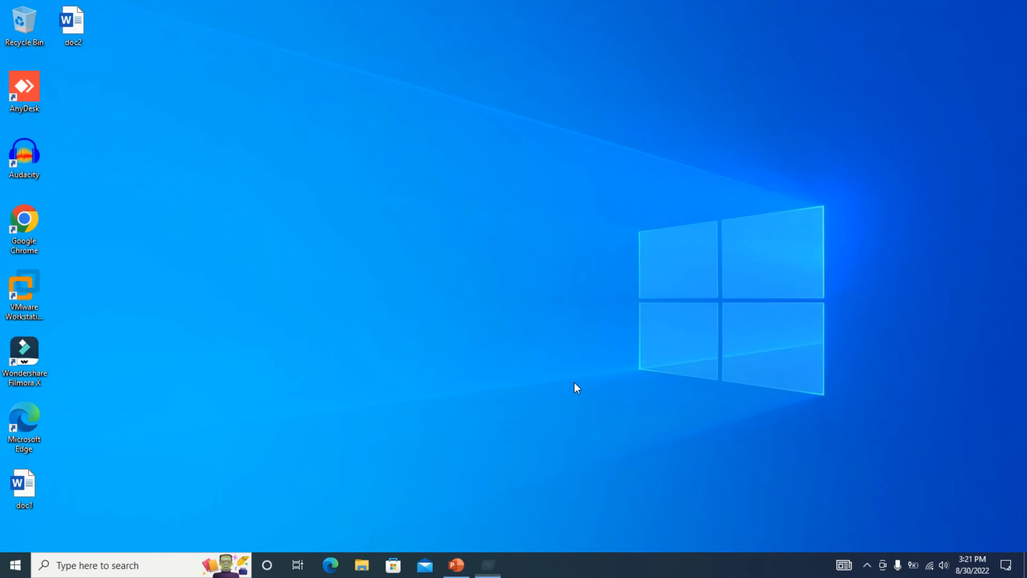
key("Return")
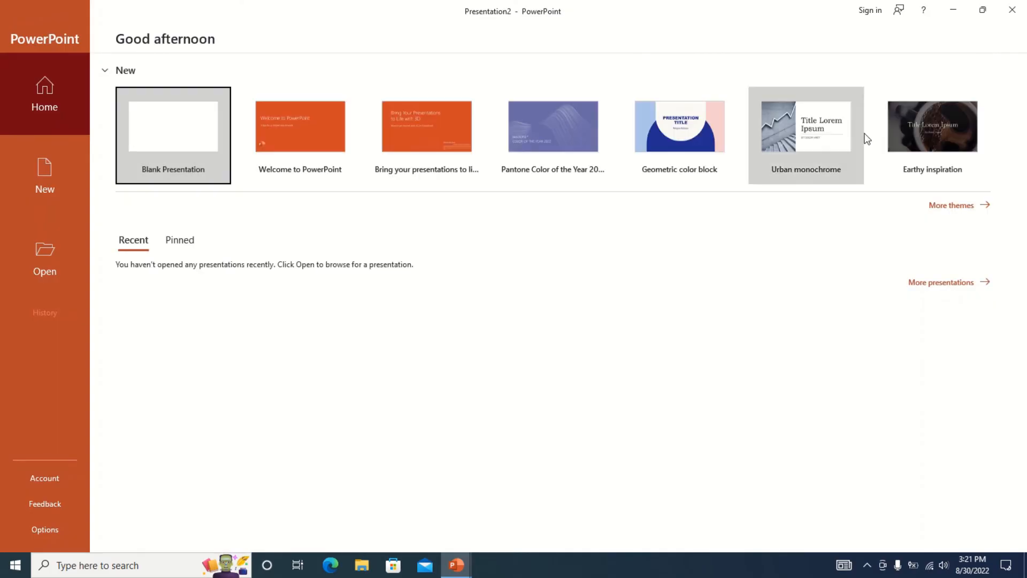
left_click(1015, 9)
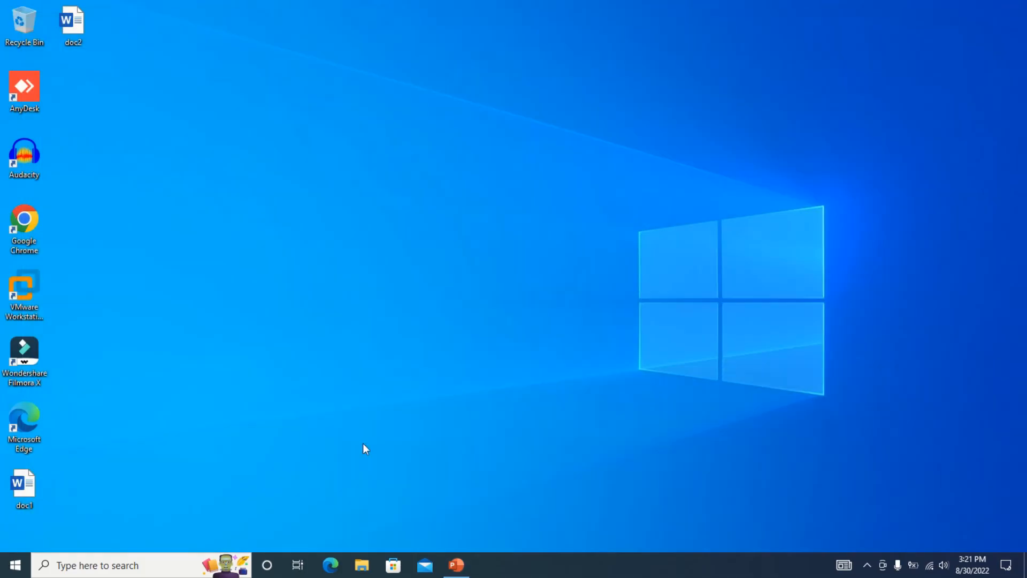
key("super+r")
type("wi")
key("Down")
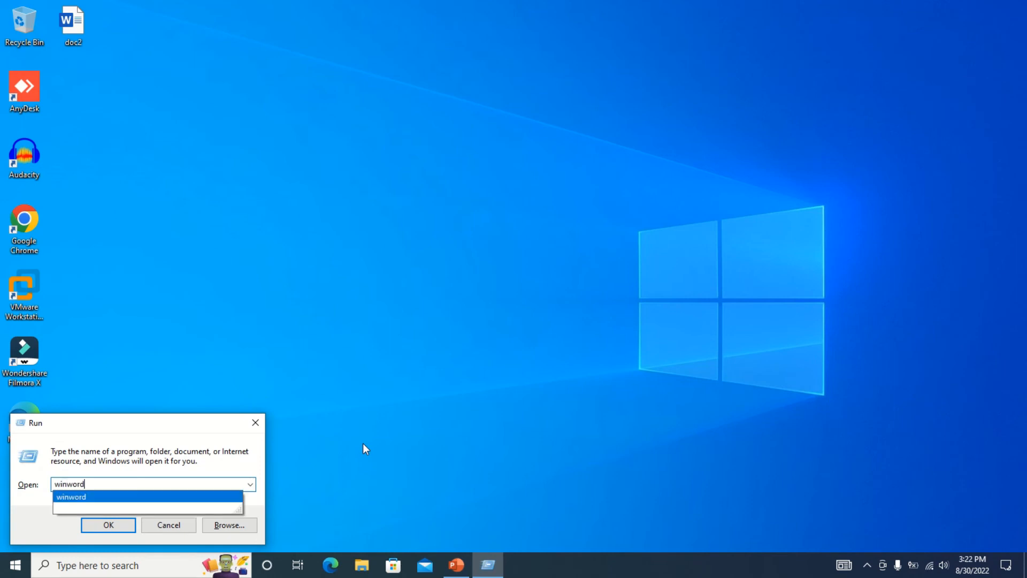
key("Return")
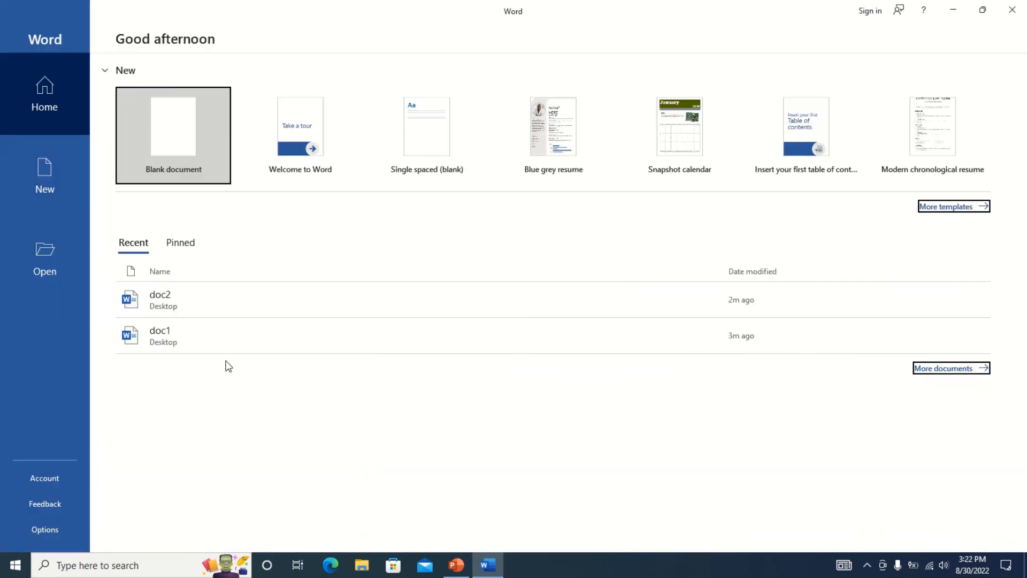
left_click(160, 153)
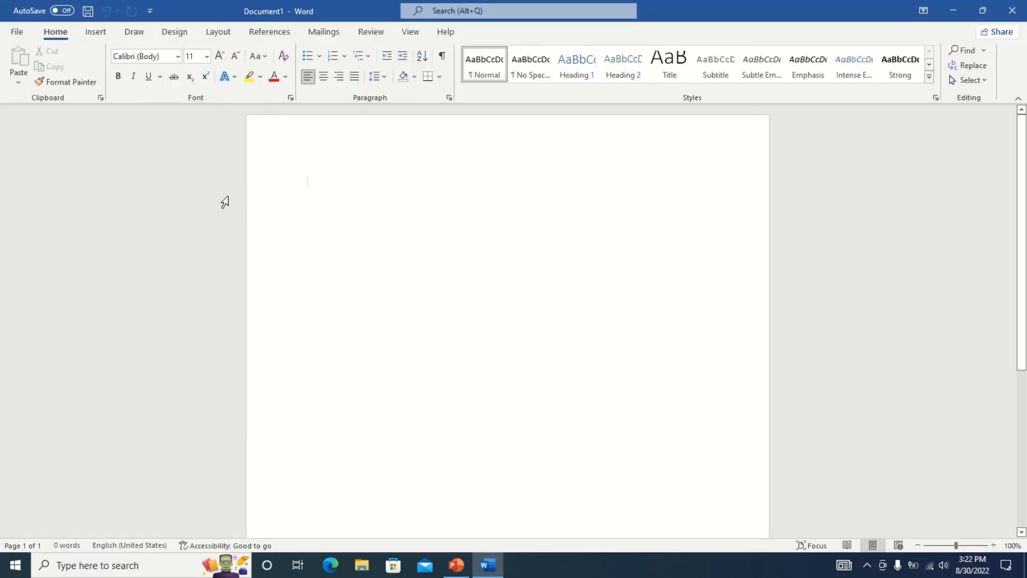
Compare doc1.docx as the original against doc2.docx as the revised document.
left_click(360, 36)
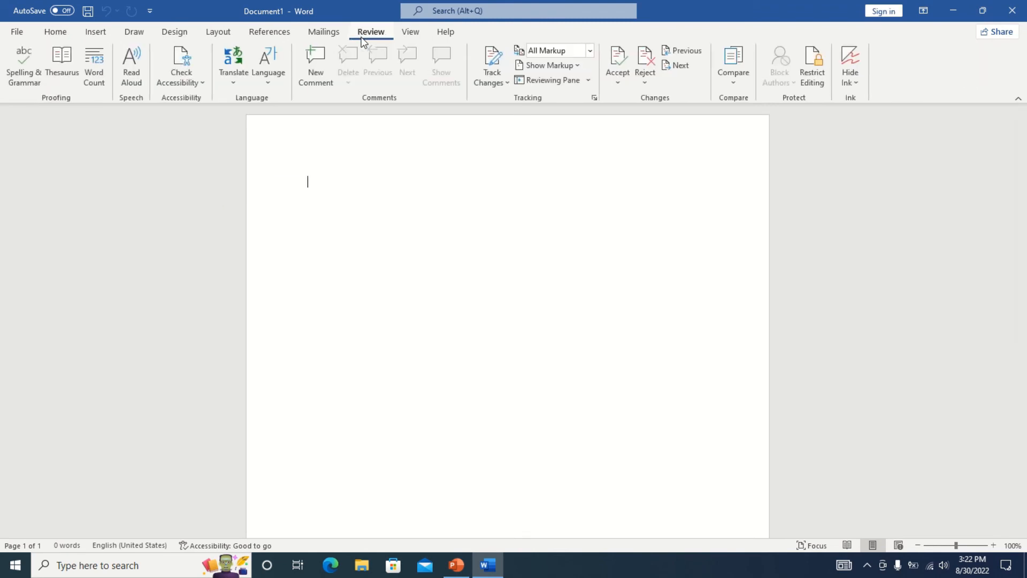
left_click(733, 72)
left_click(774, 120)
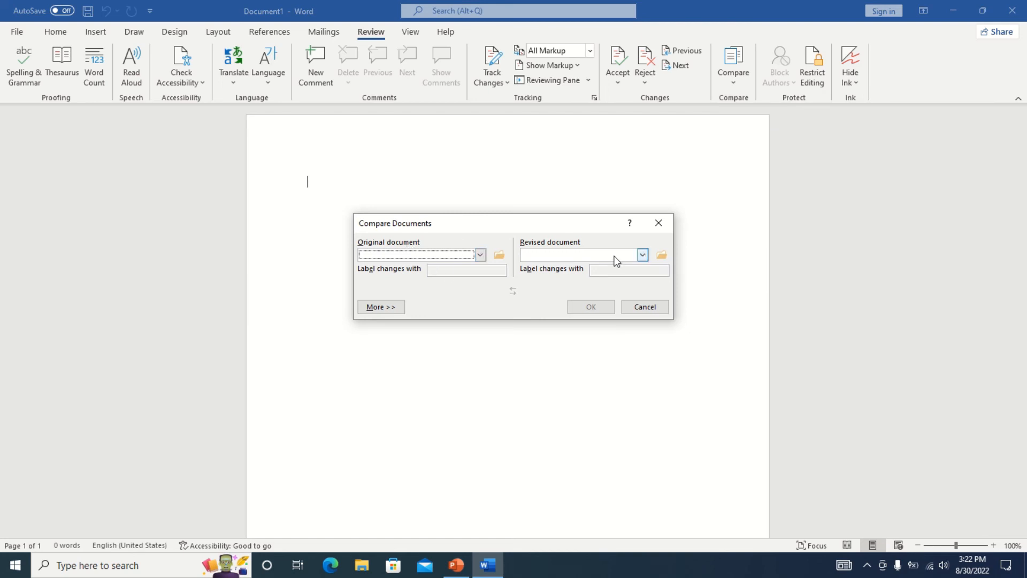
left_click(480, 254)
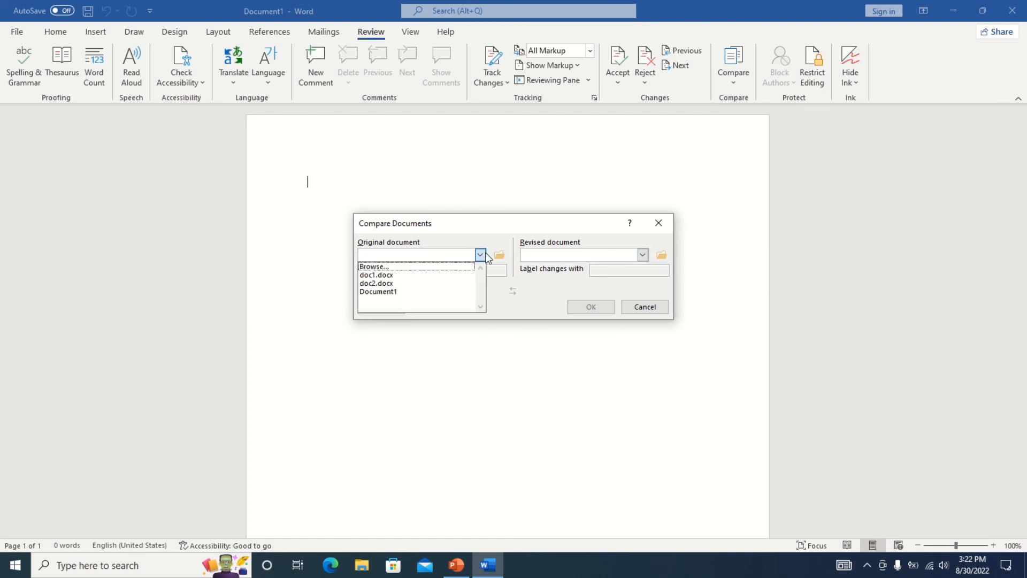
left_click(412, 274)
left_click(642, 255)
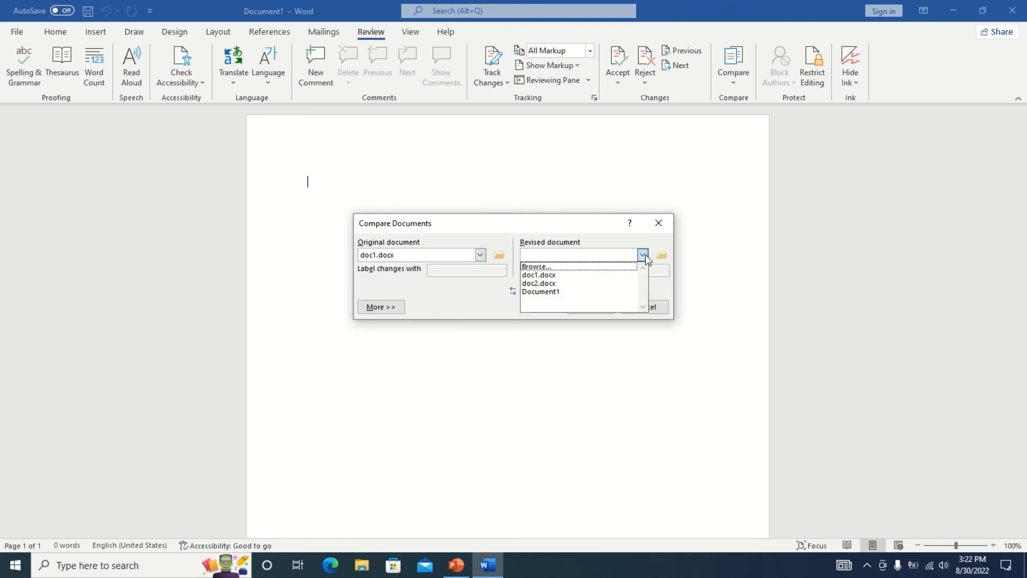
left_click(578, 285)
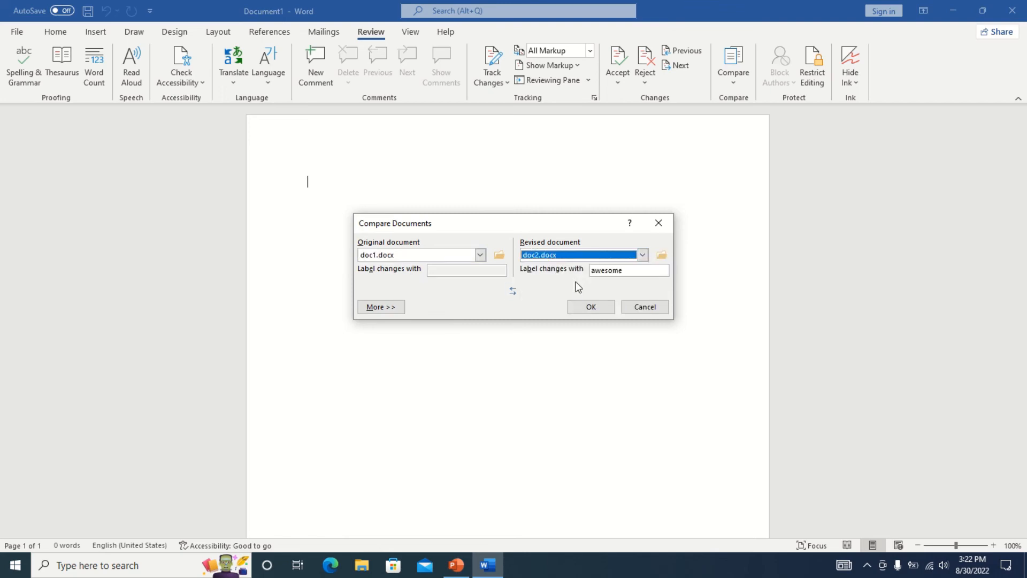
left_click(591, 307)
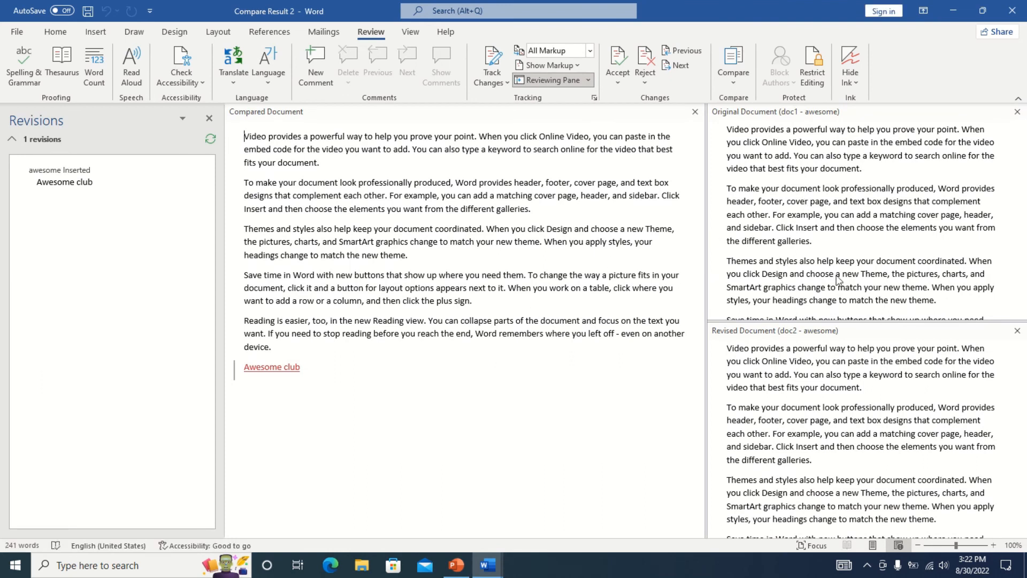
Review the inserted 'Awesome club' line, then close the Original, Revised and Revisions panes.
left_click(228, 368)
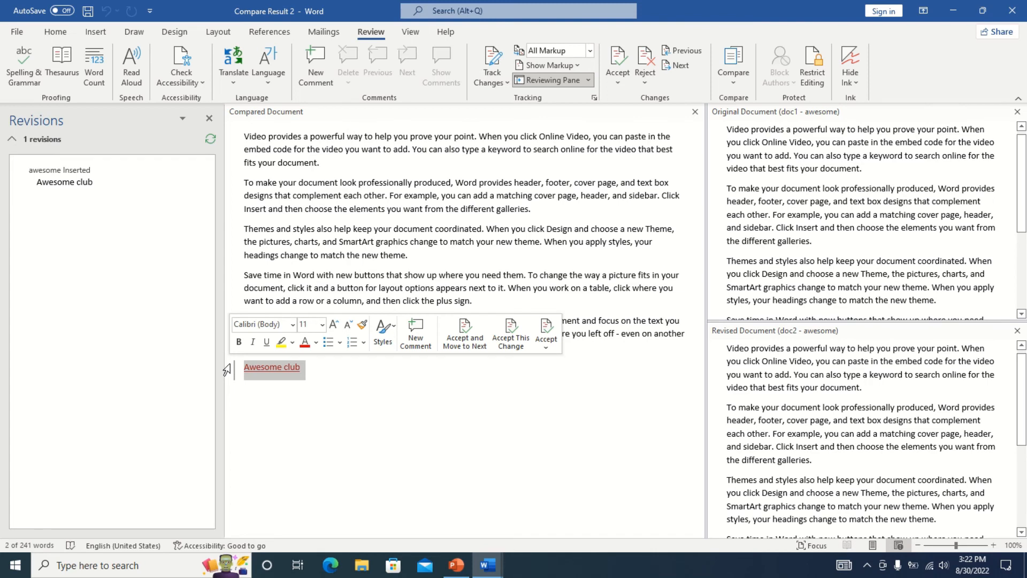
left_click_drag(93, 183, 53, 182)
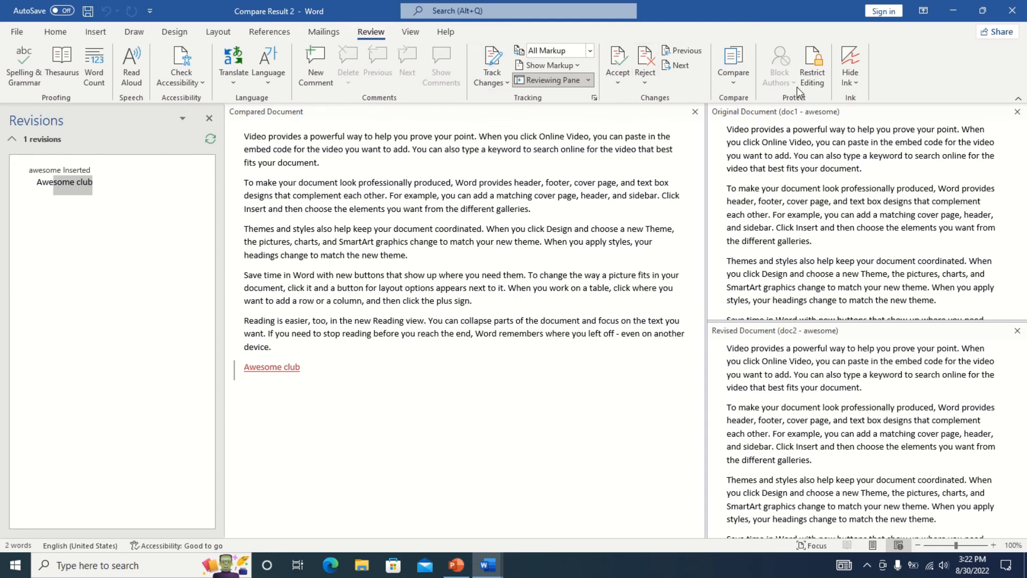
left_click(733, 76)
left_click(616, 432)
left_click(1017, 112)
left_click(1018, 112)
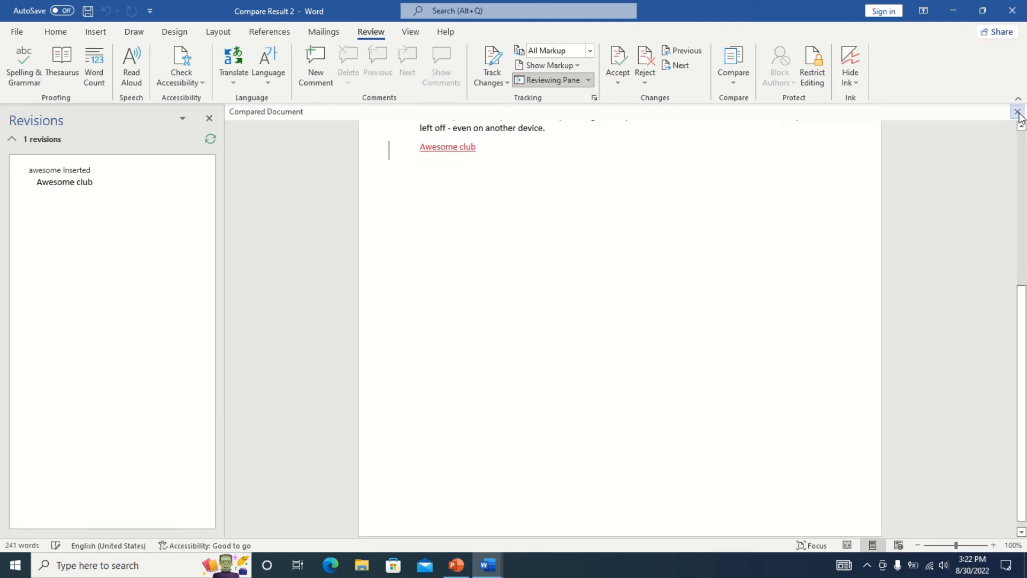
left_click(210, 118)
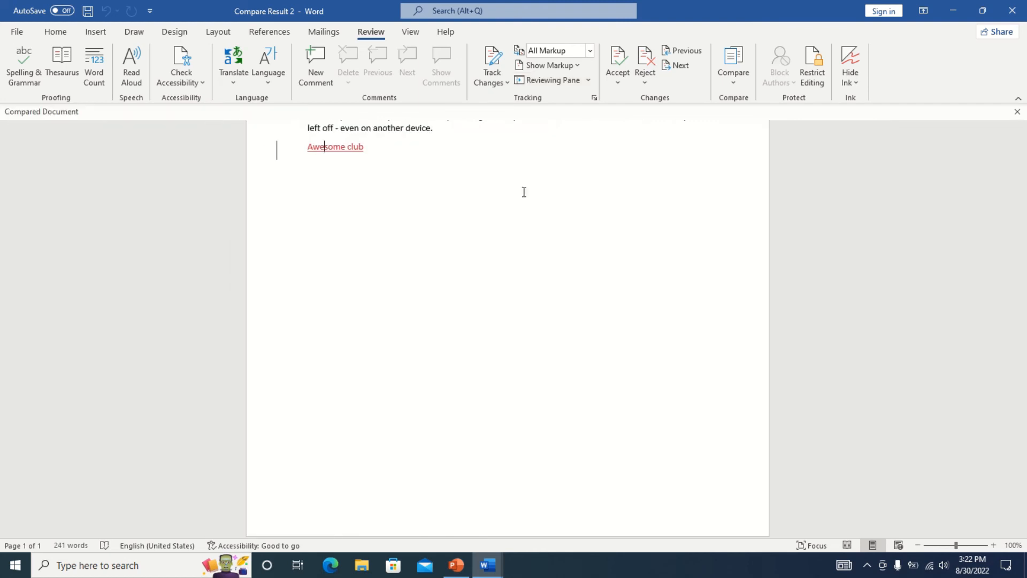
Scroll to the top and switch the markup display to Simple Markup.
scroll(1023, 330, "up", 8)
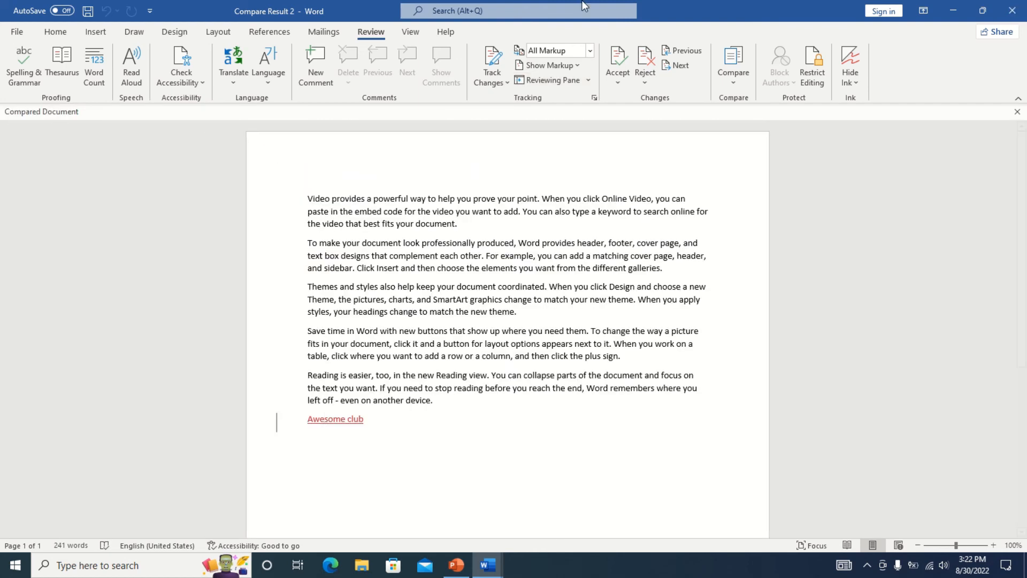
left_click(589, 51)
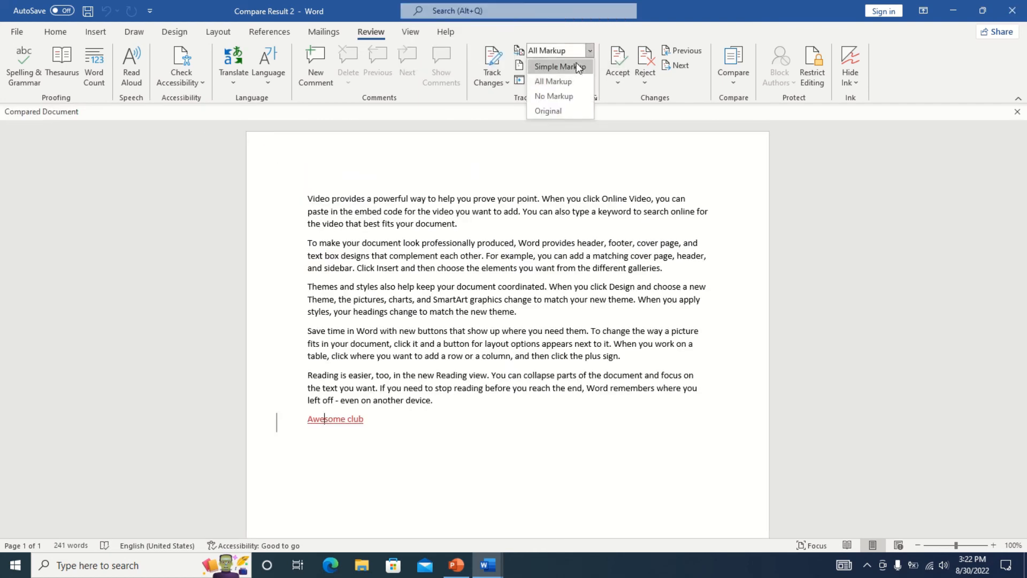
left_click(576, 63)
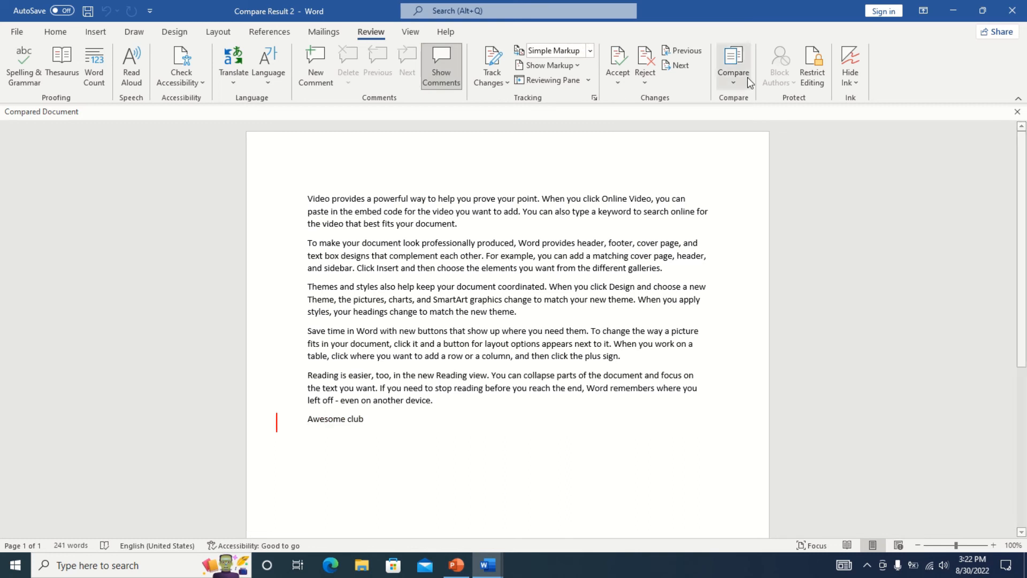
Combine doc1.docx as original and doc2.docx as revised into a new document.
left_click(734, 75)
left_click(778, 129)
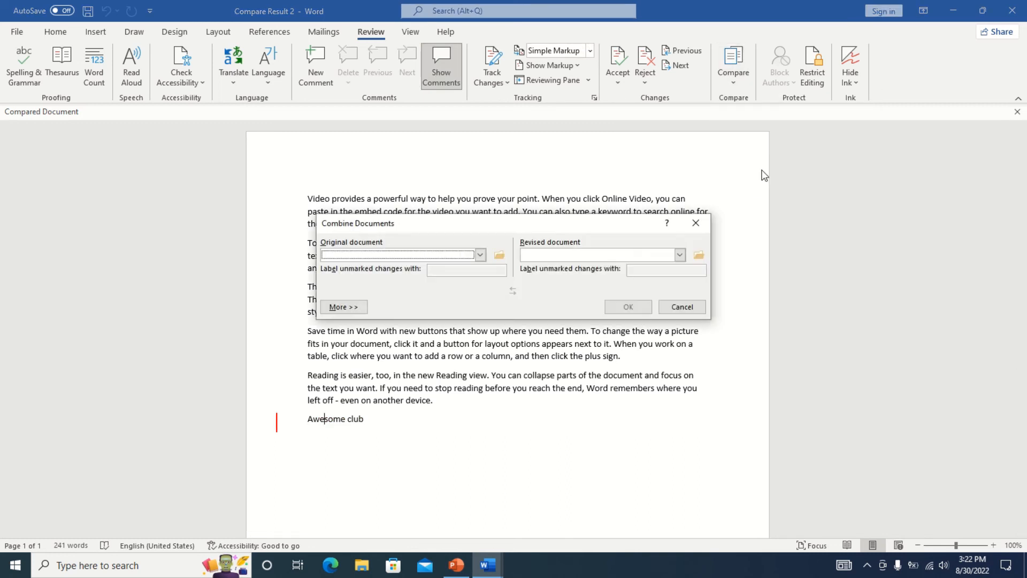
left_click(480, 255)
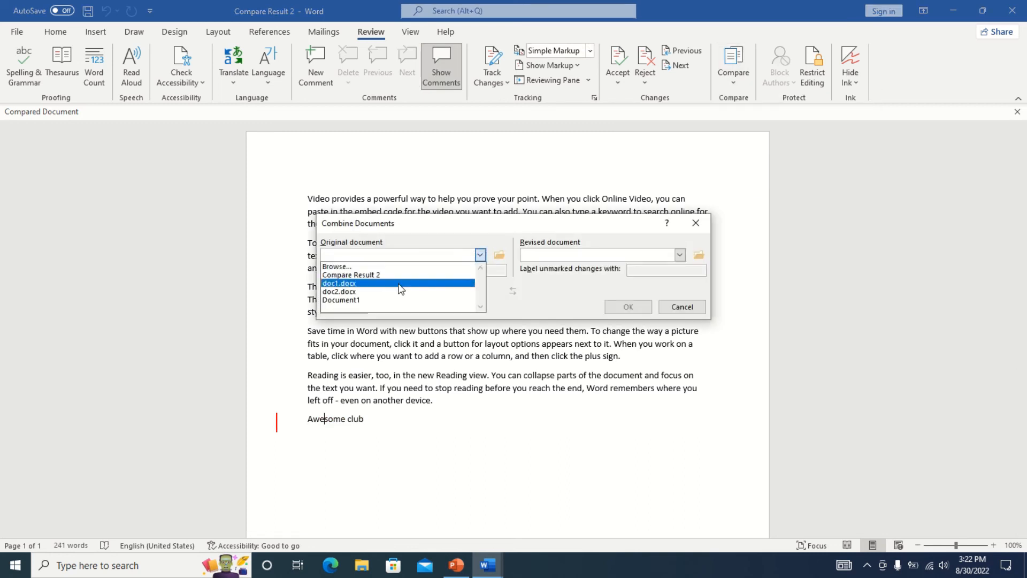
left_click(399, 283)
left_click(680, 255)
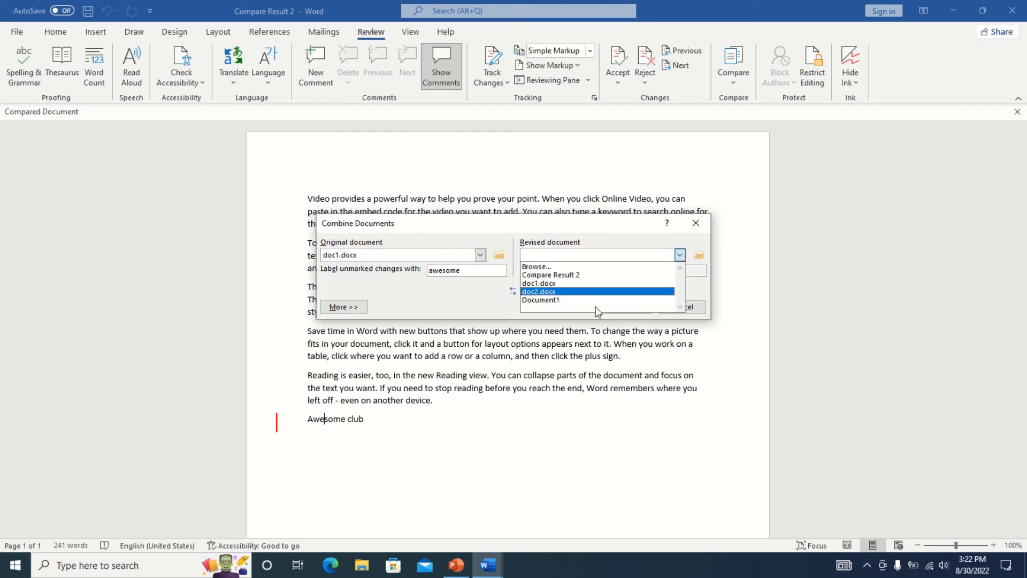
left_click(596, 307)
left_click(632, 312)
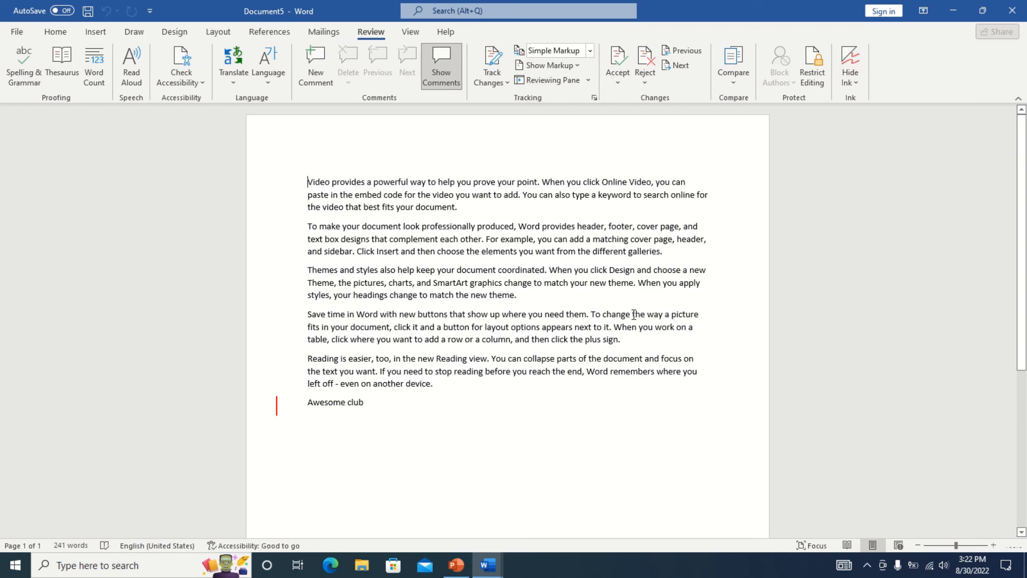
scroll(743, 422, "down", 4)
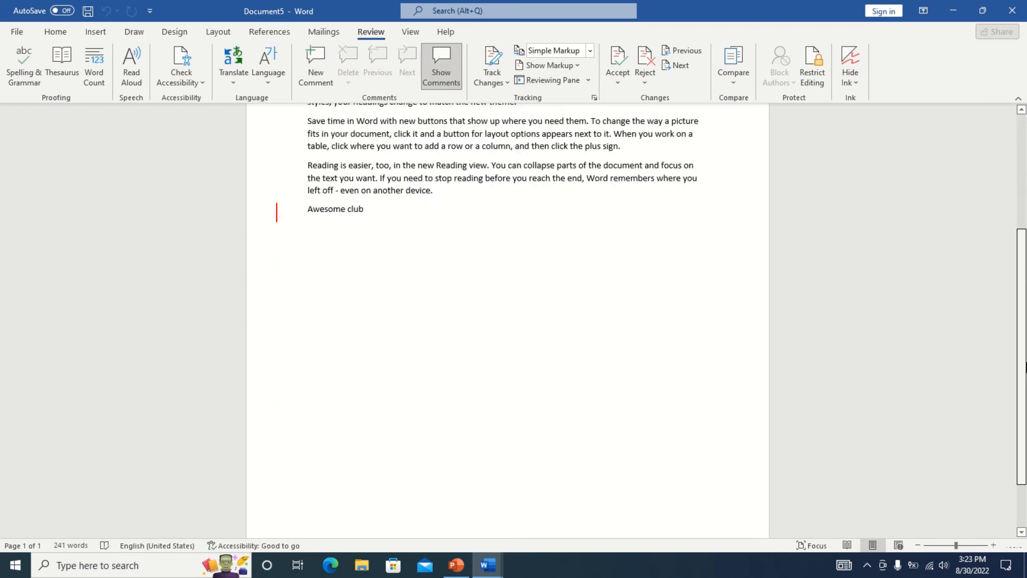
scroll(557, 236, "up", 4)
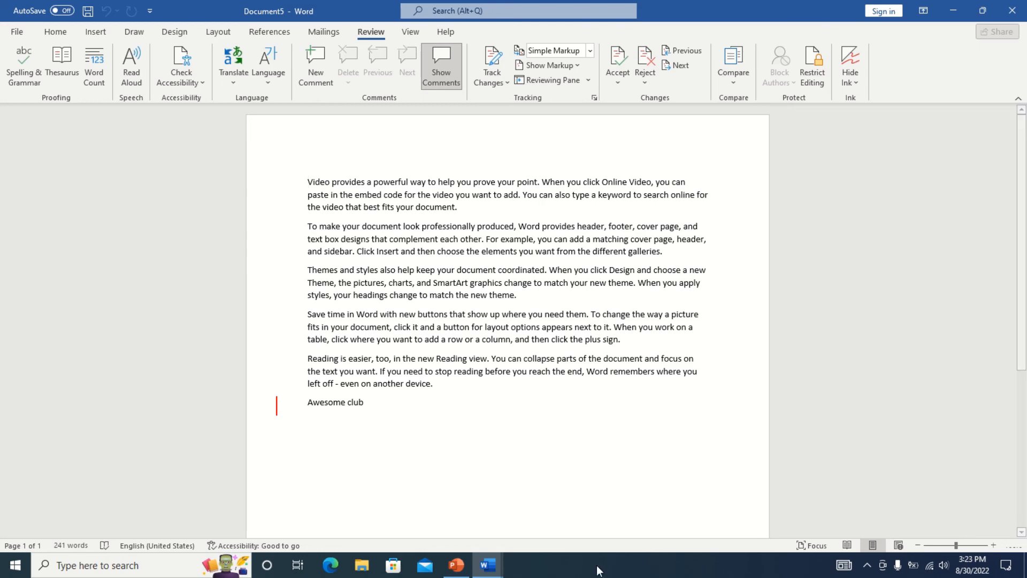
Close Compare Result 2 without saving, then start closing Combine Result 5.
key("alt+Tab")
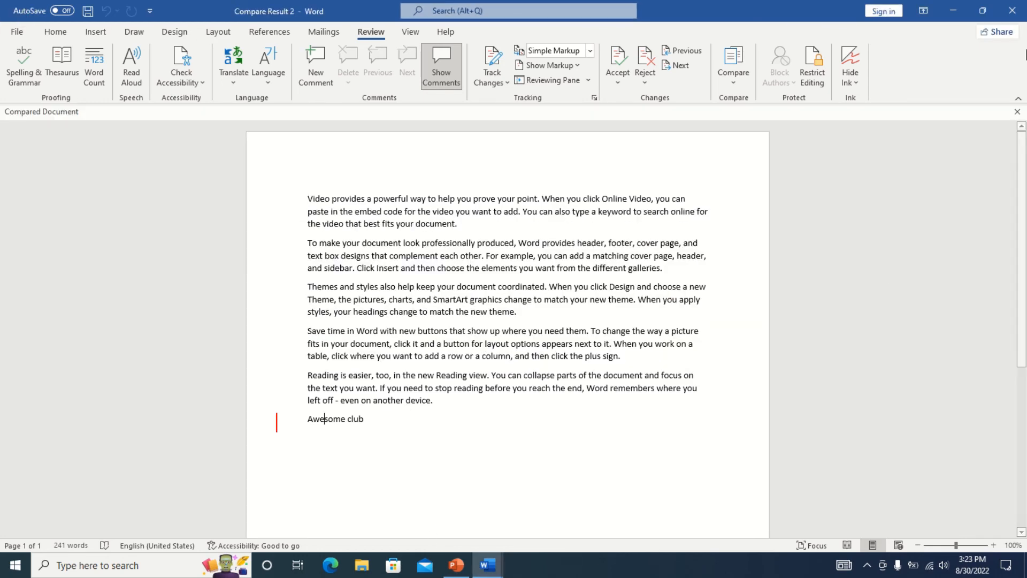
left_click(1012, 10)
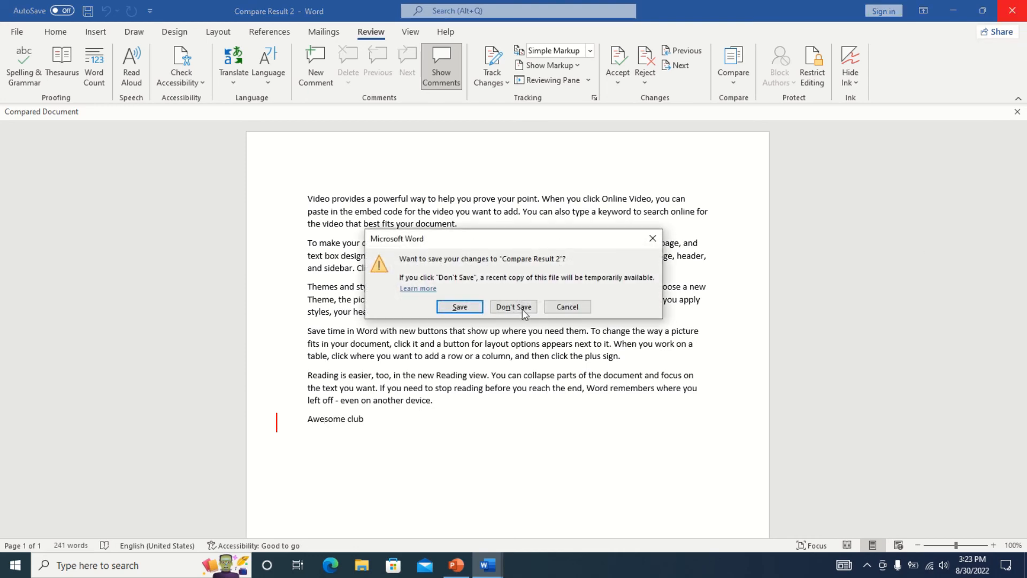
left_click(522, 309)
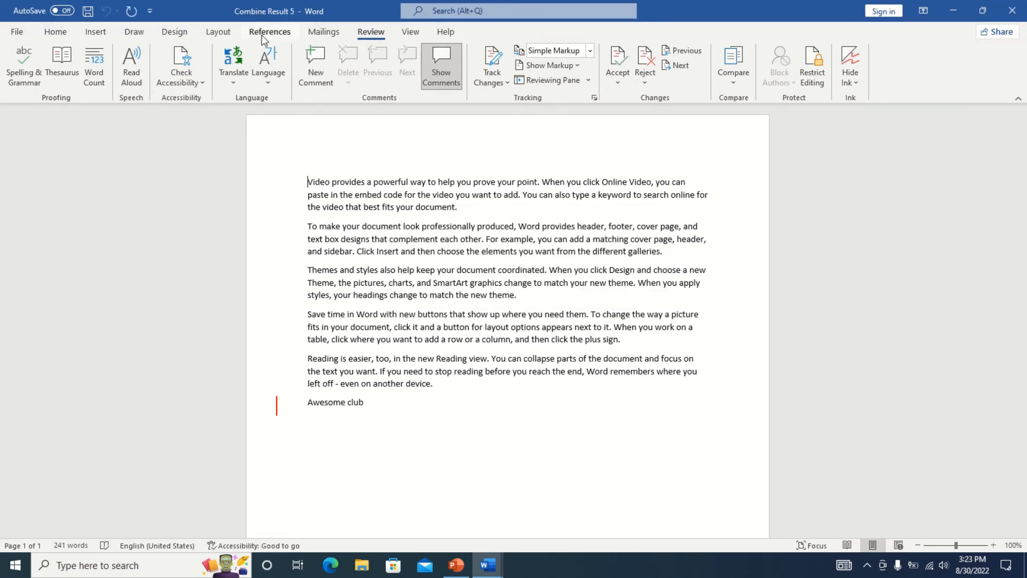
left_click_drag(359, 399, 350, 126)
left_click(426, 464)
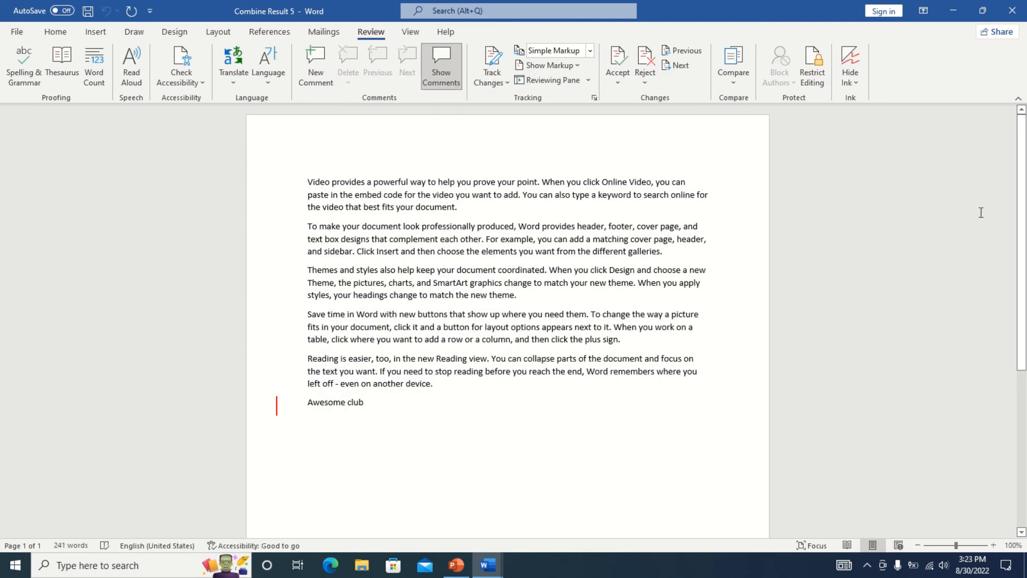
left_click(1012, 11)
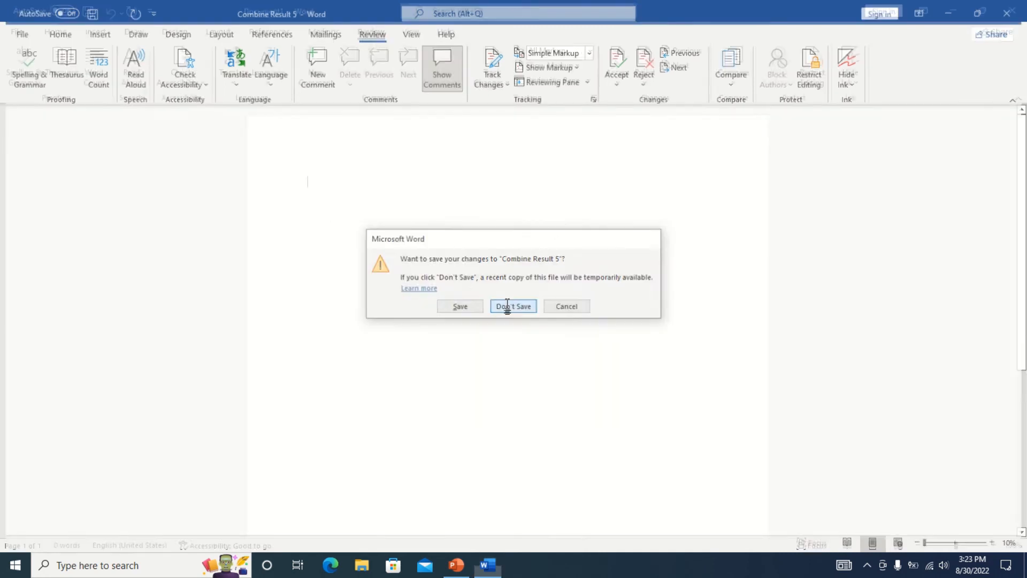
Discard Combine Result 5, insert five =rand() sample paragraphs, and open Restrict Editing.
left_click(506, 305)
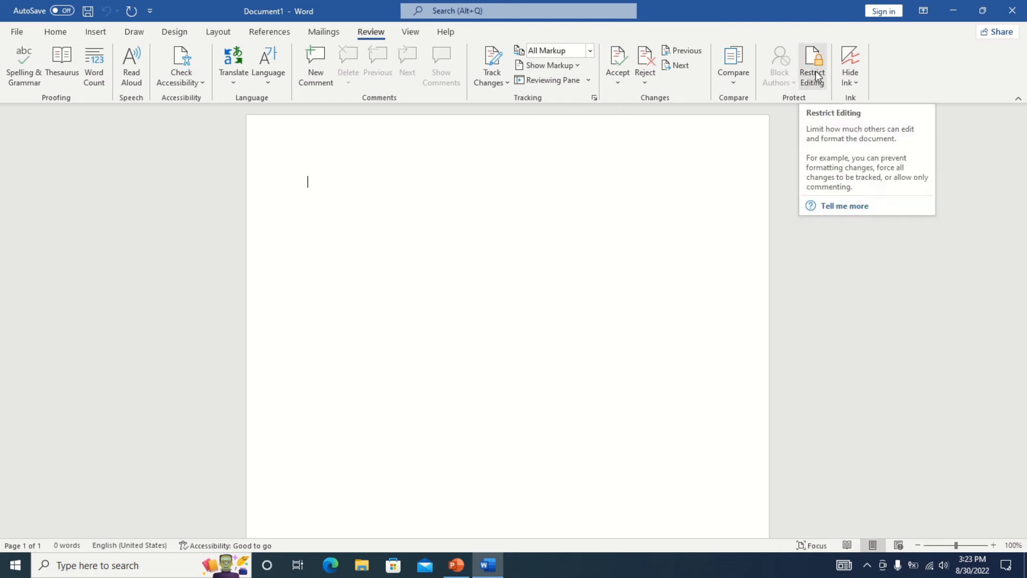
type("=")
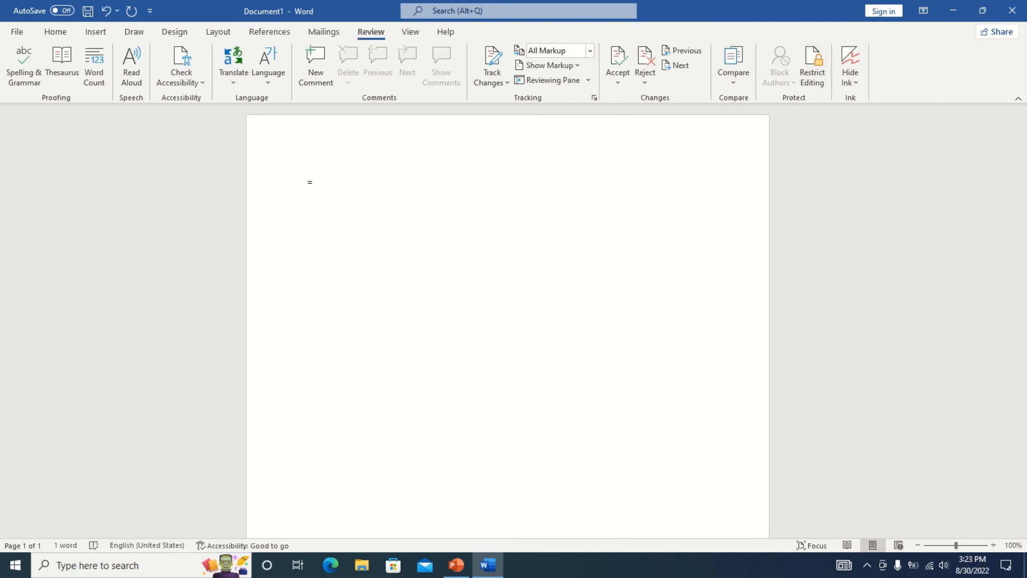
type("rand()")
key("Return")
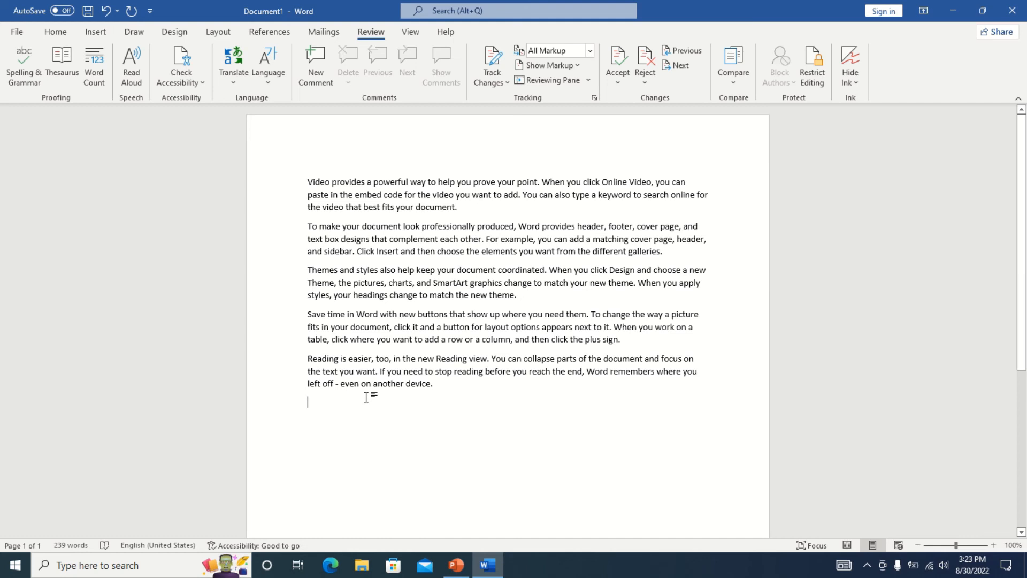
left_click(813, 75)
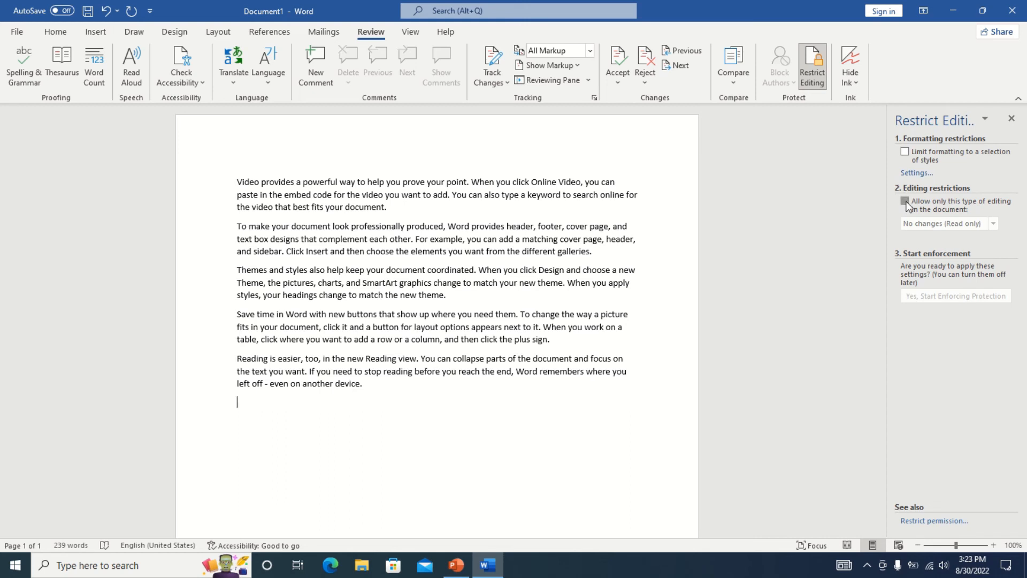
Enforce read-only protection with a password, letting Everyone edit the empty last line.
left_click(905, 202)
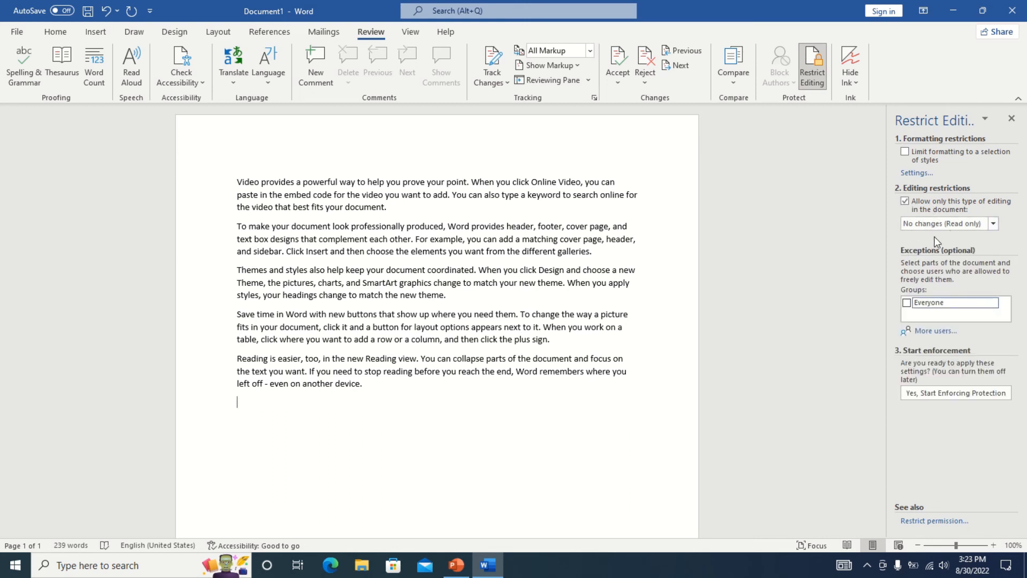
left_click(907, 302)
left_click(935, 395)
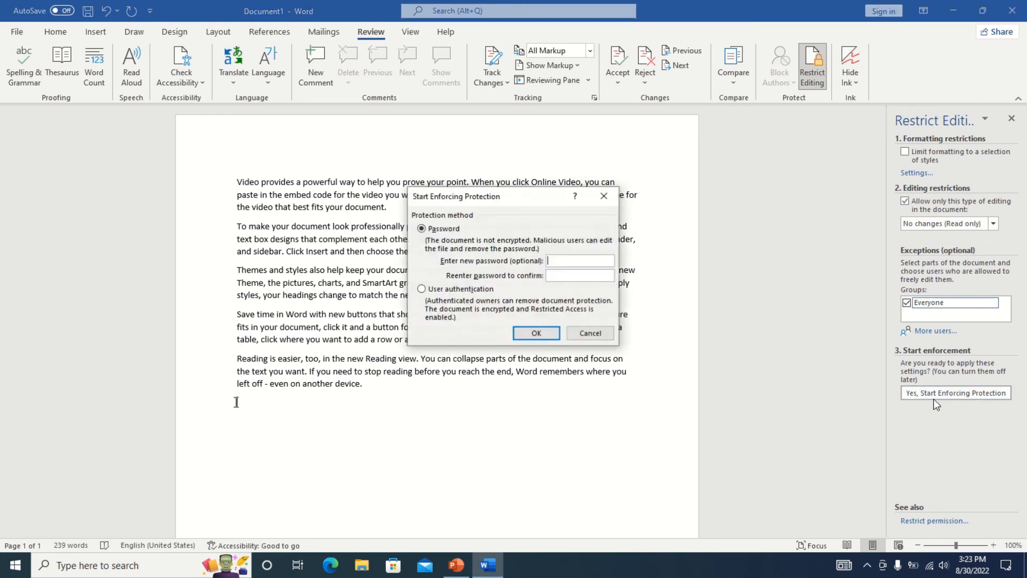
left_click(588, 262)
type("•••")
left_click(549, 333)
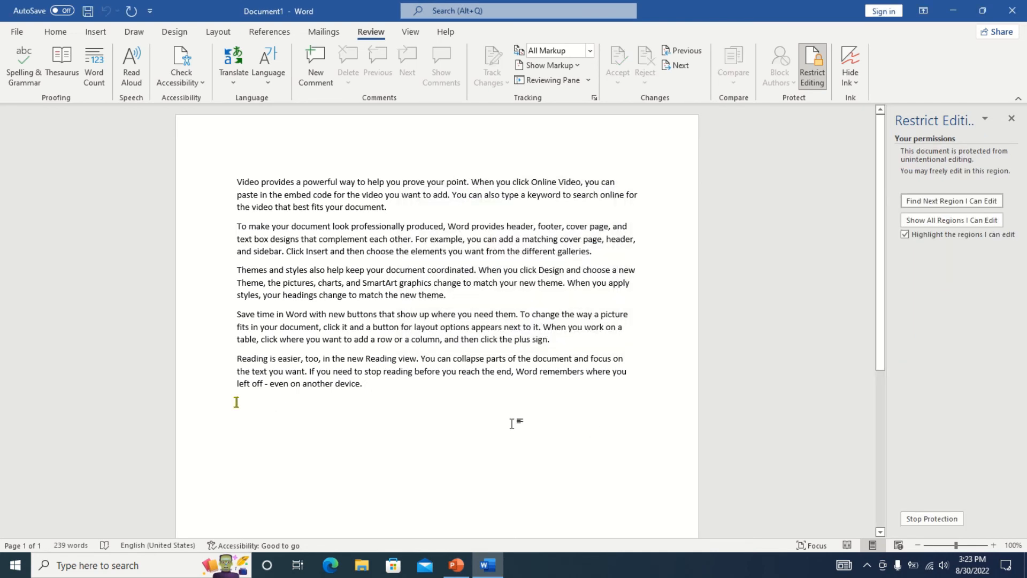
Test the protection by typing 'fcfdfd' on the editable last line.
key("BackSpace")
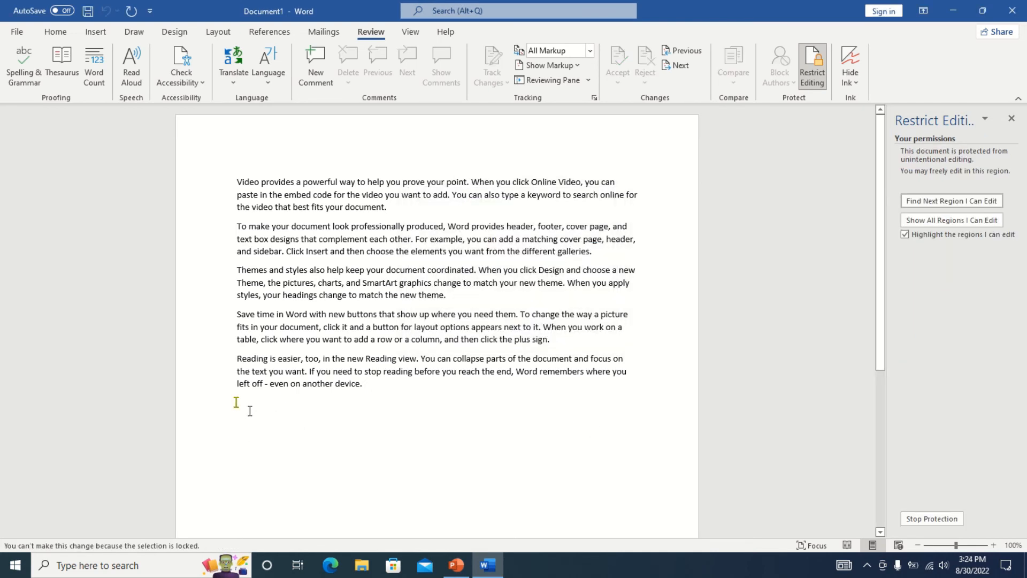
left_click(339, 296)
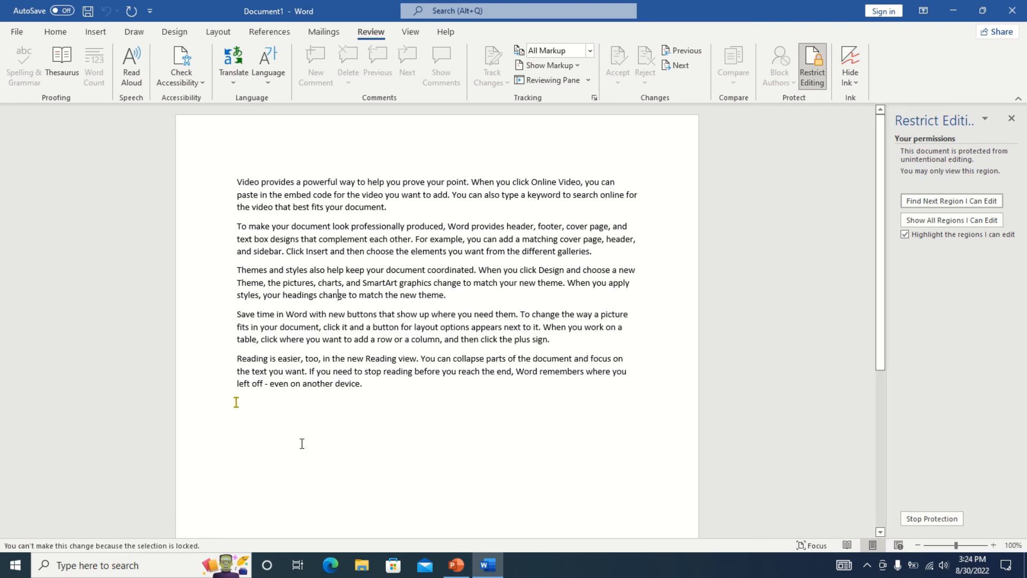
left_click(279, 417)
type("fcfdfd")
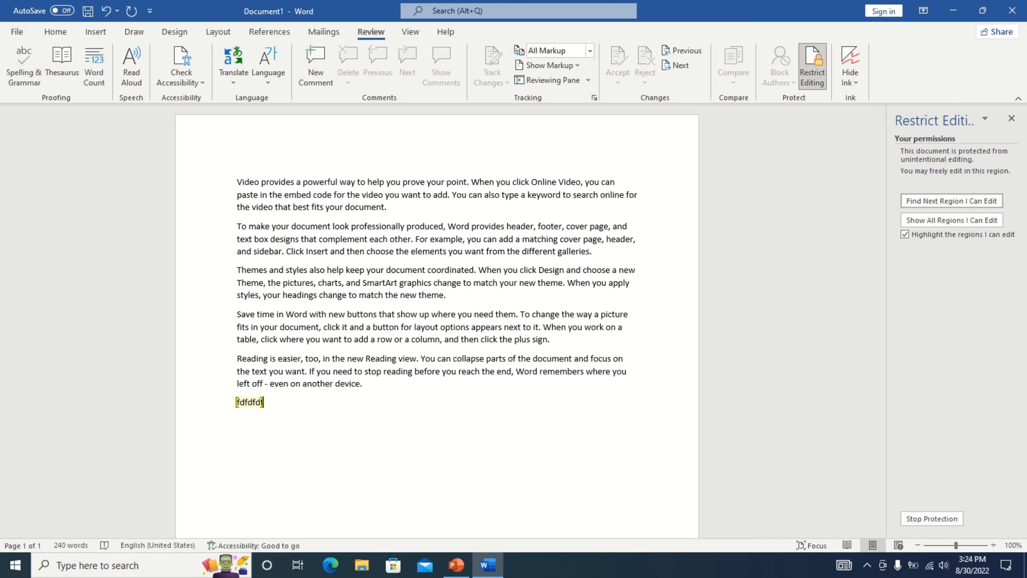
left_click_drag(319, 176, 484, 397)
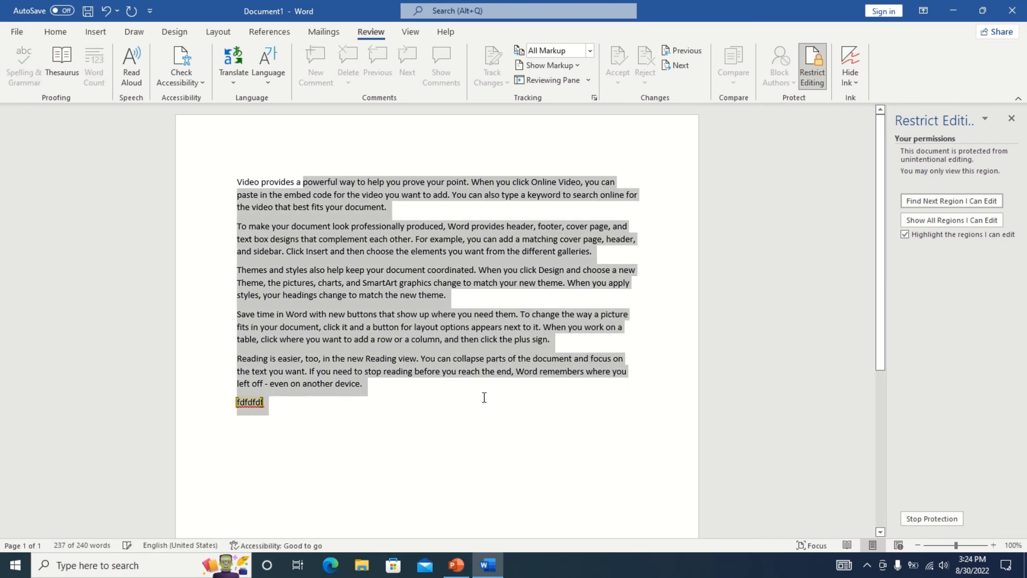
left_click(484, 397)
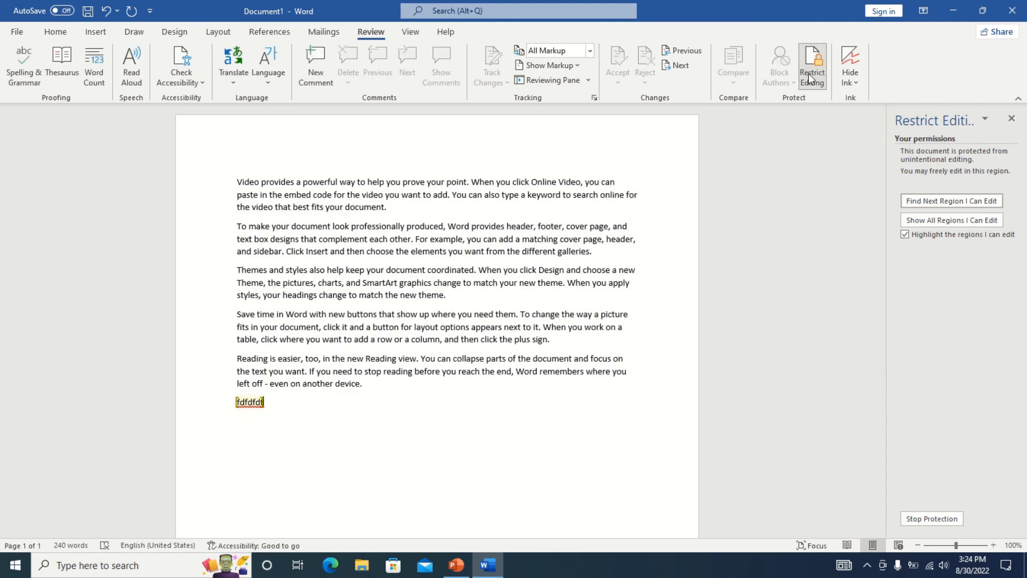
Stop the protection by entering the document password.
left_click(949, 517)
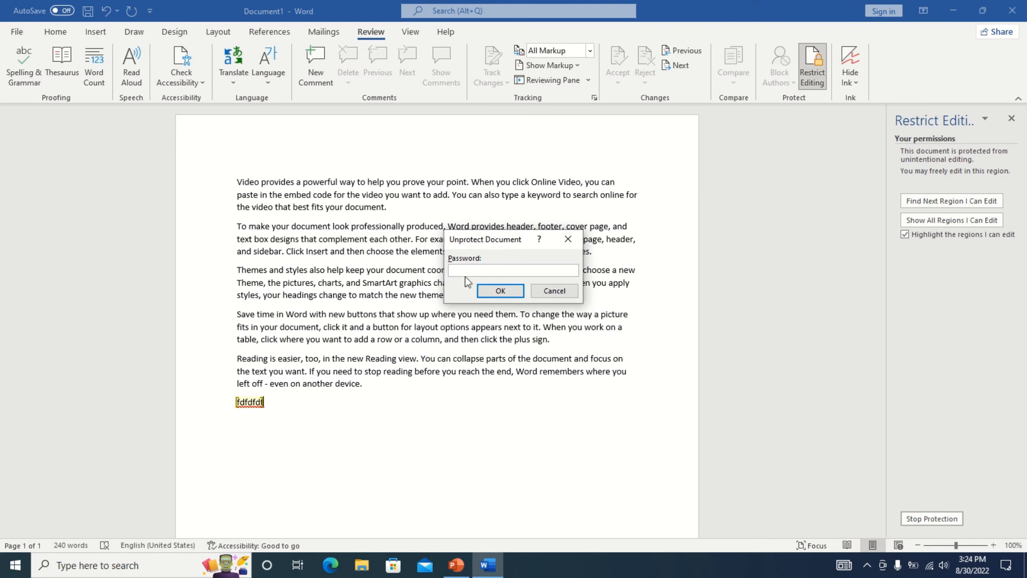
type("*****")
key("Return")
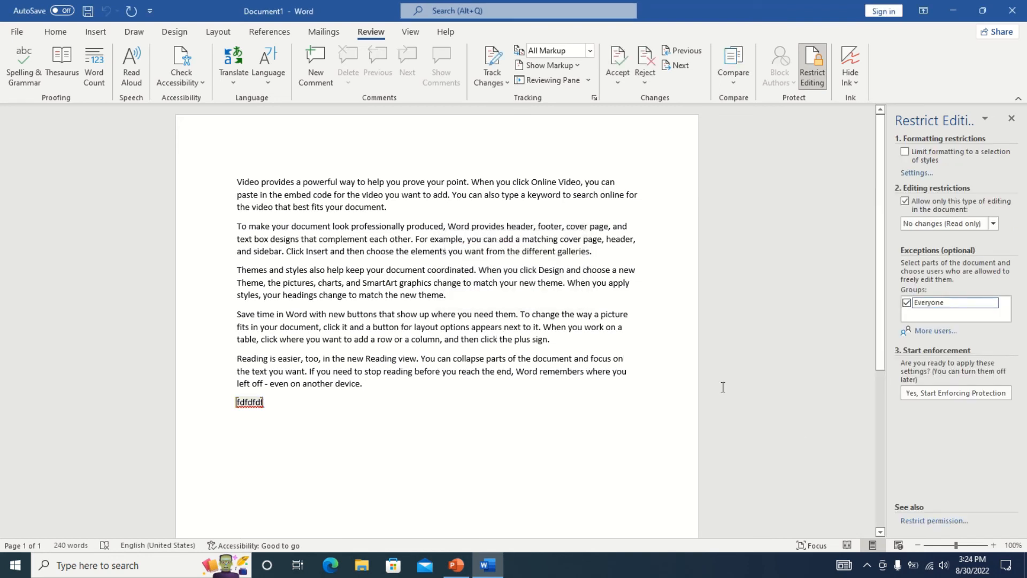
Close Restrict Editing and trim the last paragraph to end at 'focus on thedevice.'.
left_click(1012, 118)
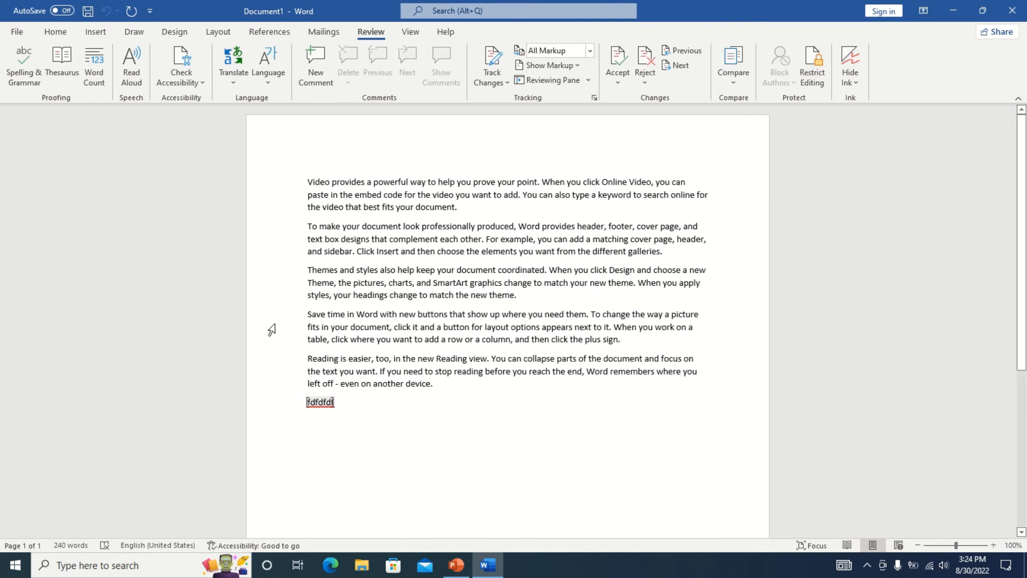
left_click_drag(392, 384, 321, 371)
key("BackSpace")
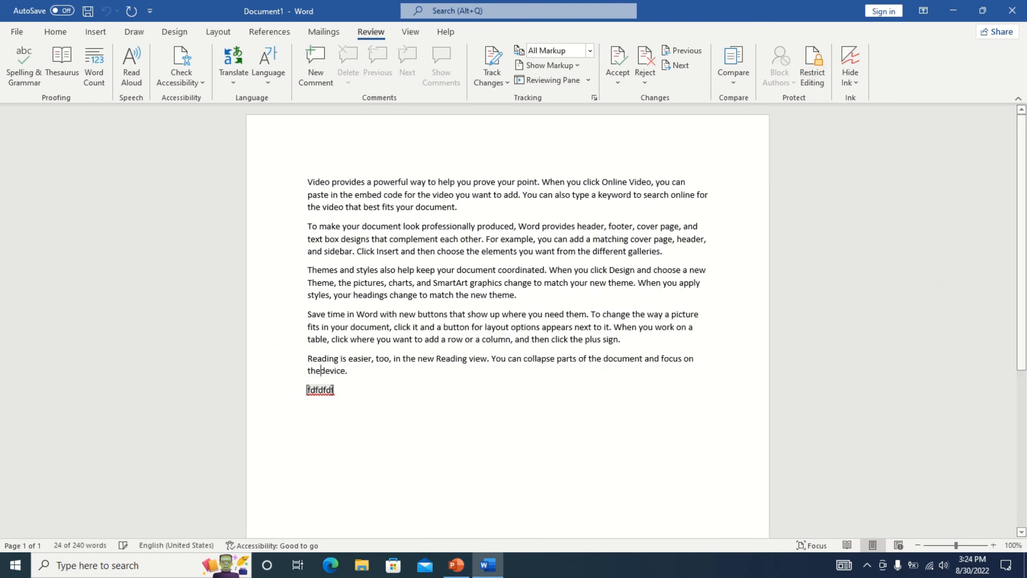
Hide ink in the document.
left_click(851, 72)
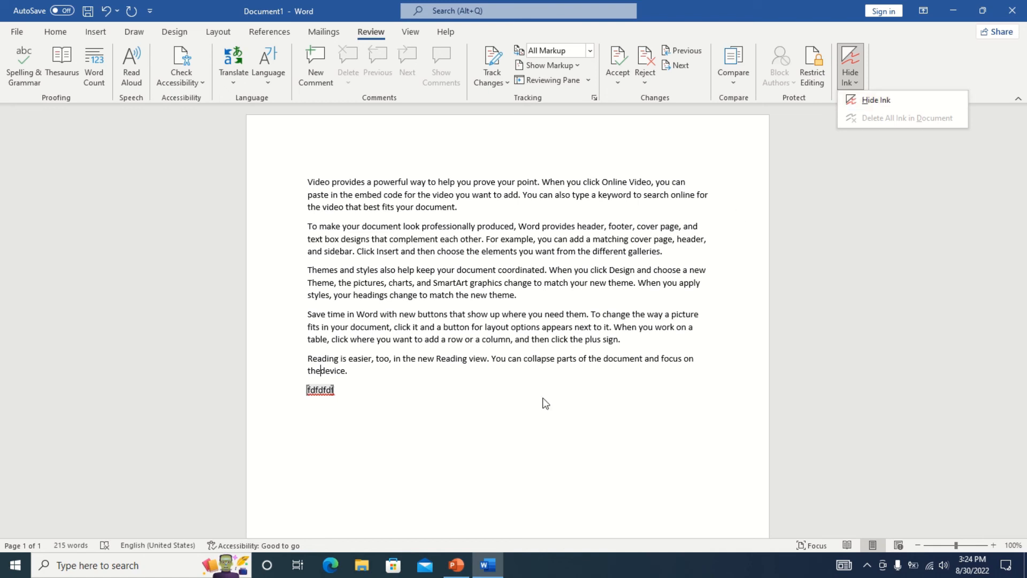
left_click(882, 99)
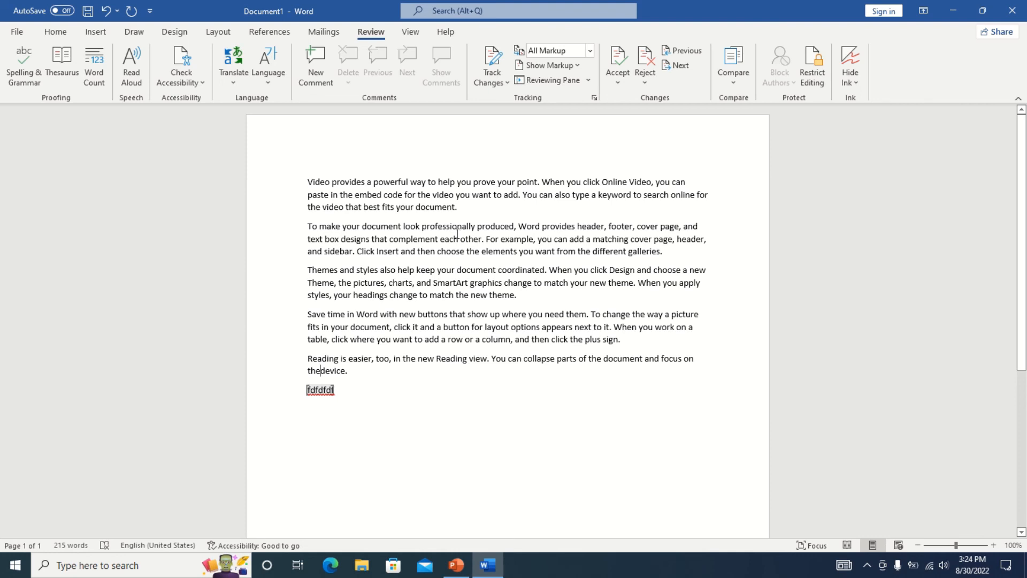
left_click(411, 33)
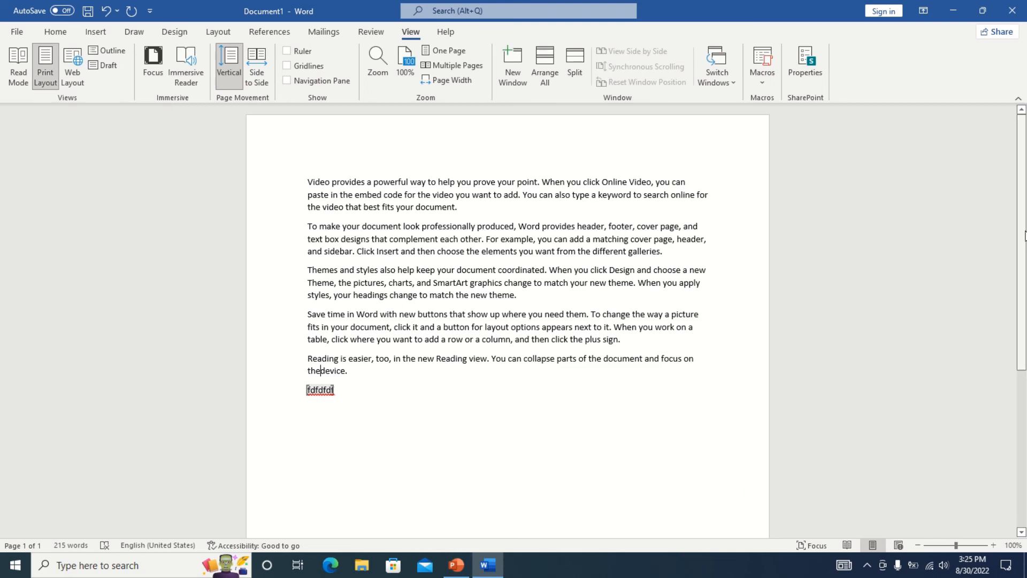
left_click_drag(1025, 236, 1025, 273)
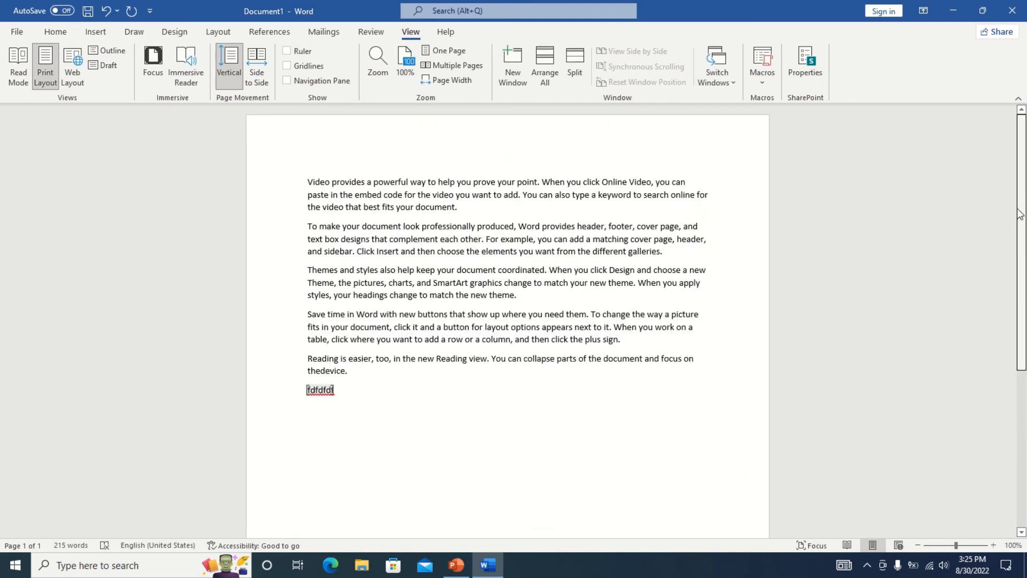
left_click(19, 70)
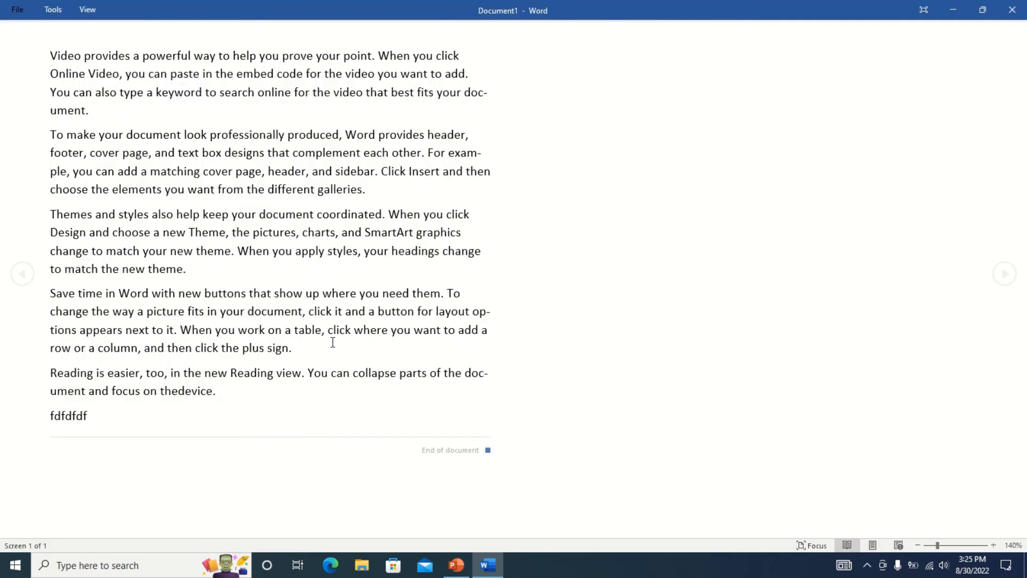
left_click(871, 545)
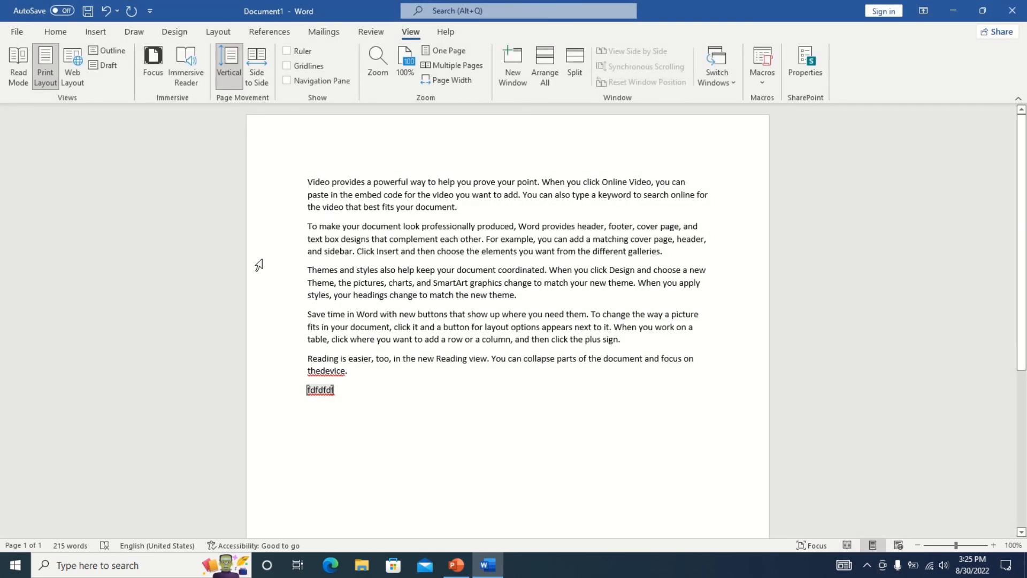
left_click(72, 59)
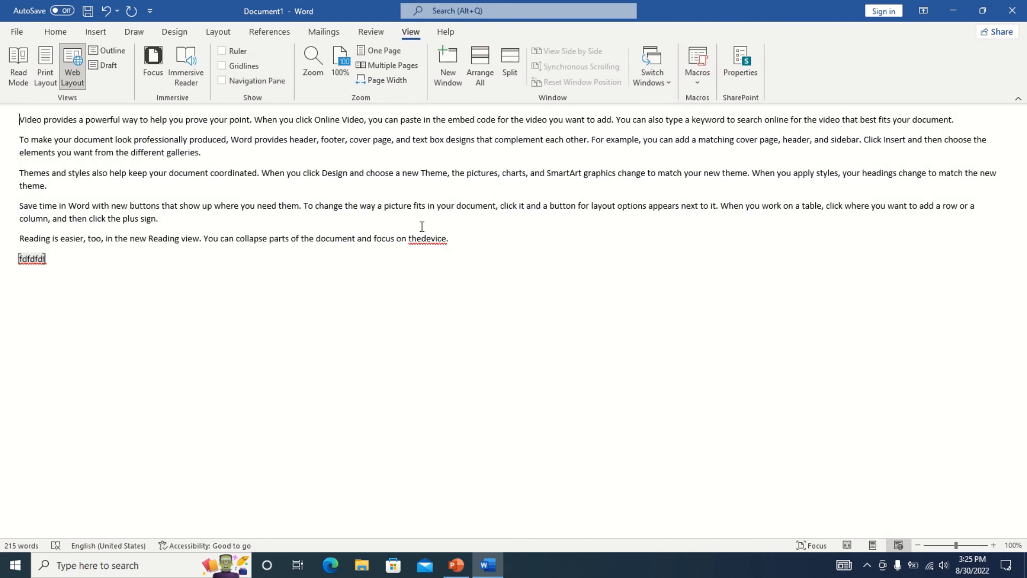
left_click(50, 57)
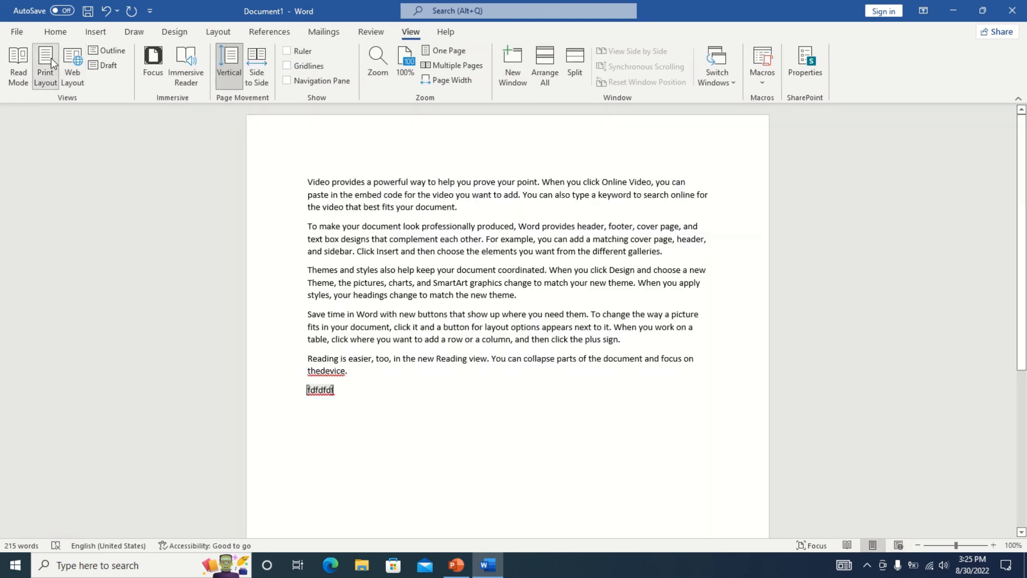
left_click(110, 50)
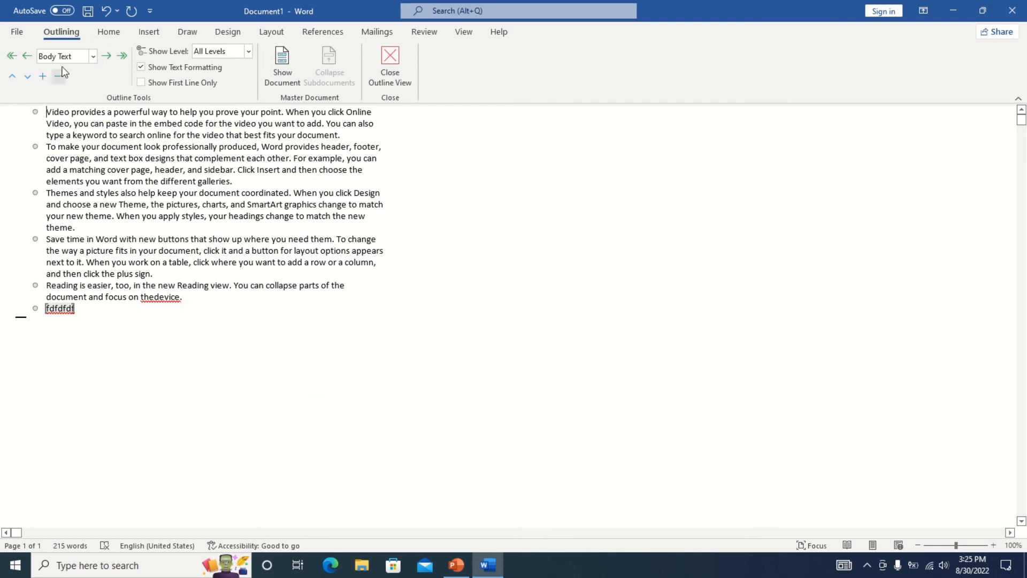
left_click(389, 66)
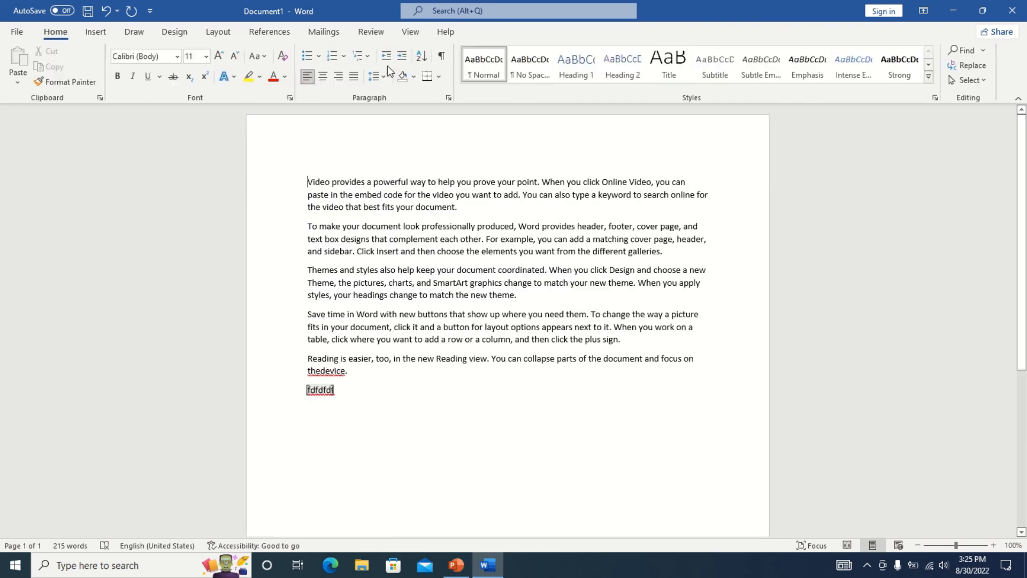
left_click(407, 34)
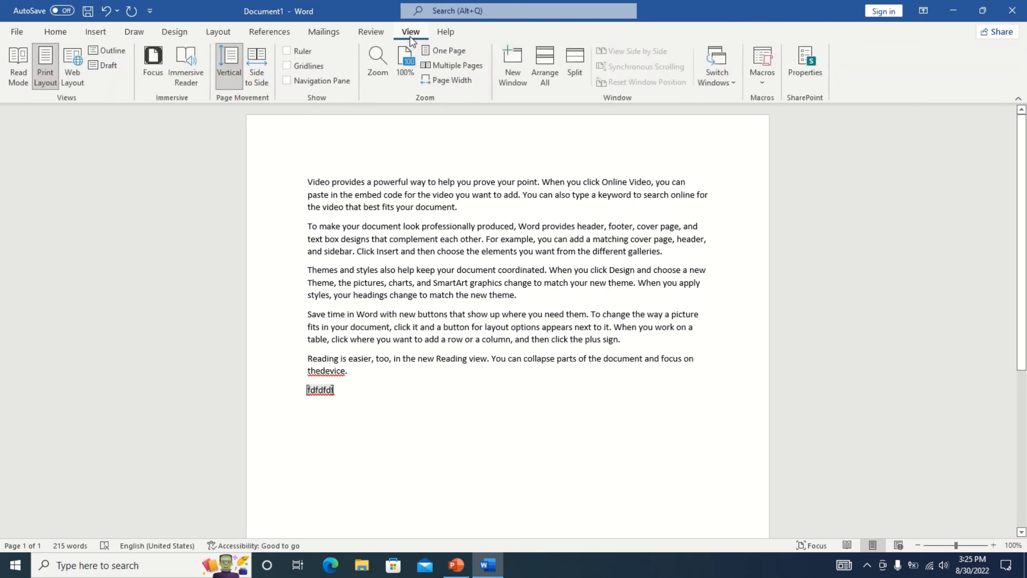
left_click(109, 65)
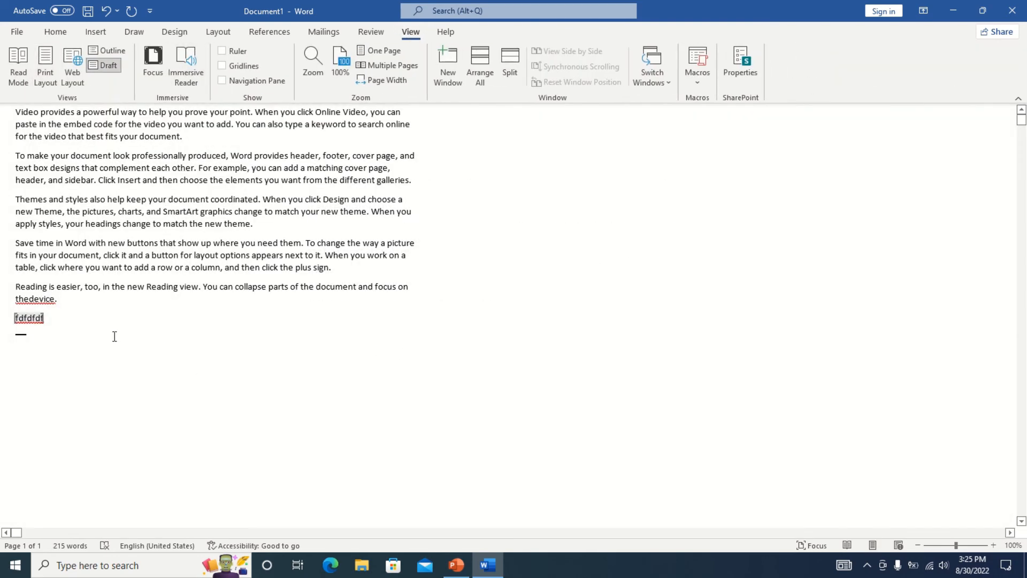
left_click_drag(113, 335, 49, 180)
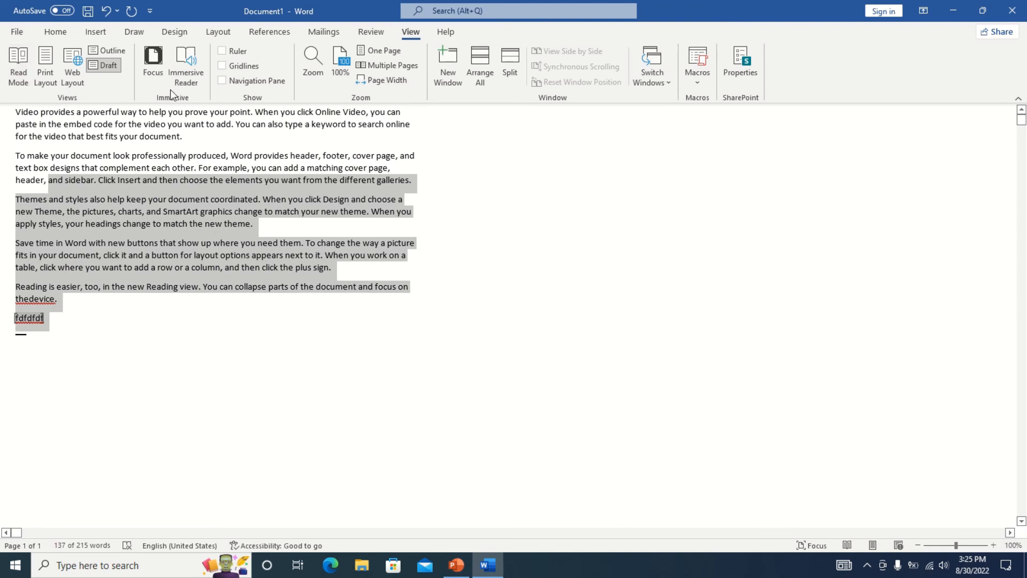
left_click(45, 65)
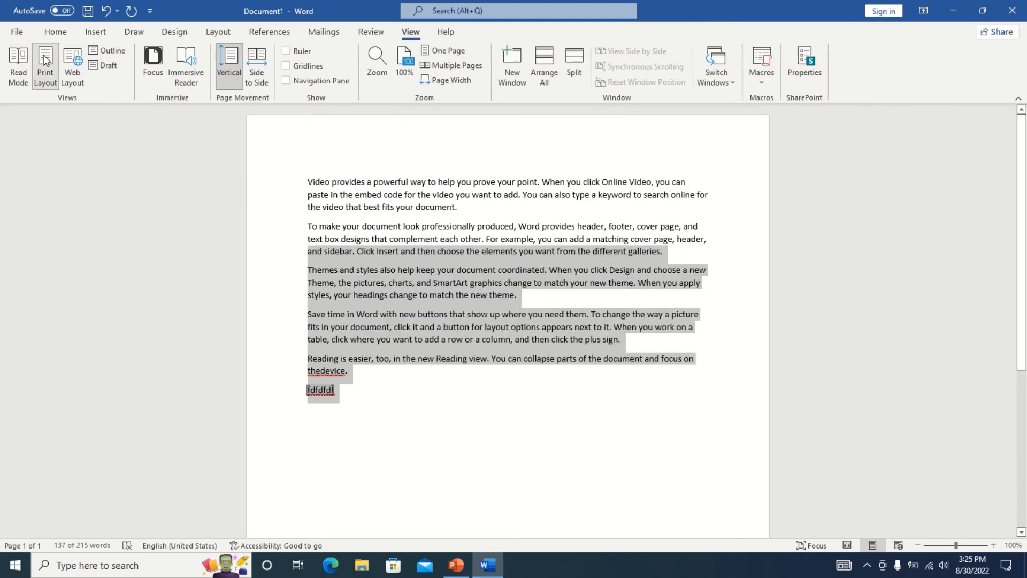
Switch to Focus mode and select the paragraph beginning 'Save time'.
left_click(154, 63)
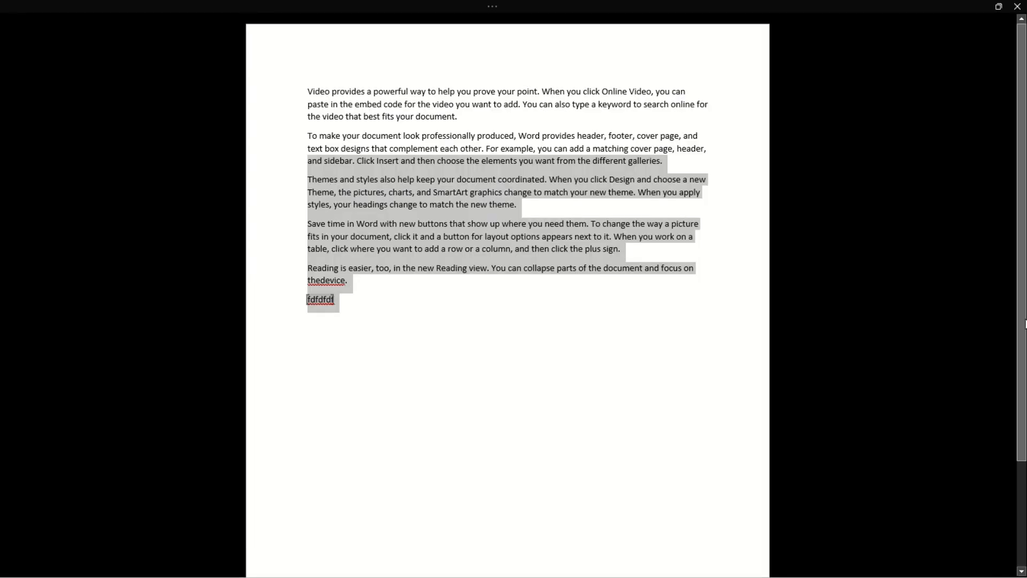
left_click_drag(1022, 314, 1022, 432)
scroll(987, 384, "up", 3)
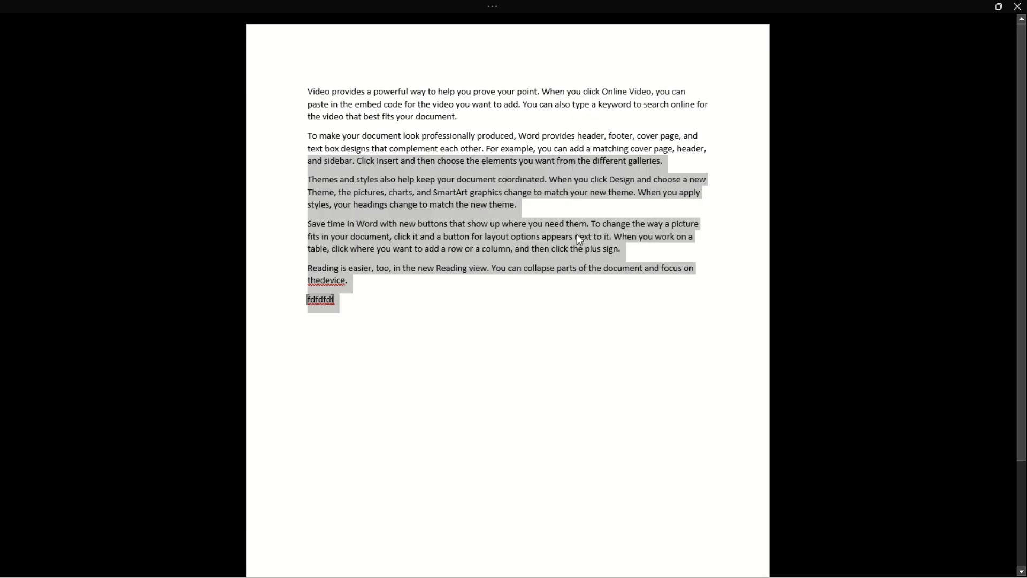
triple_click(549, 247)
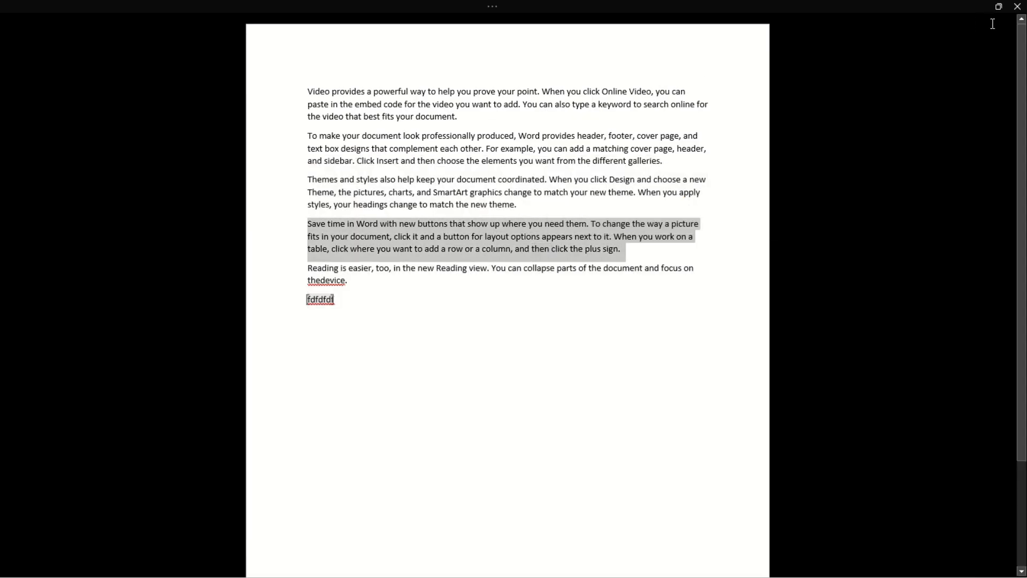
Cancel closing the unsaved document and exit Focus mode.
left_click(1016, 8)
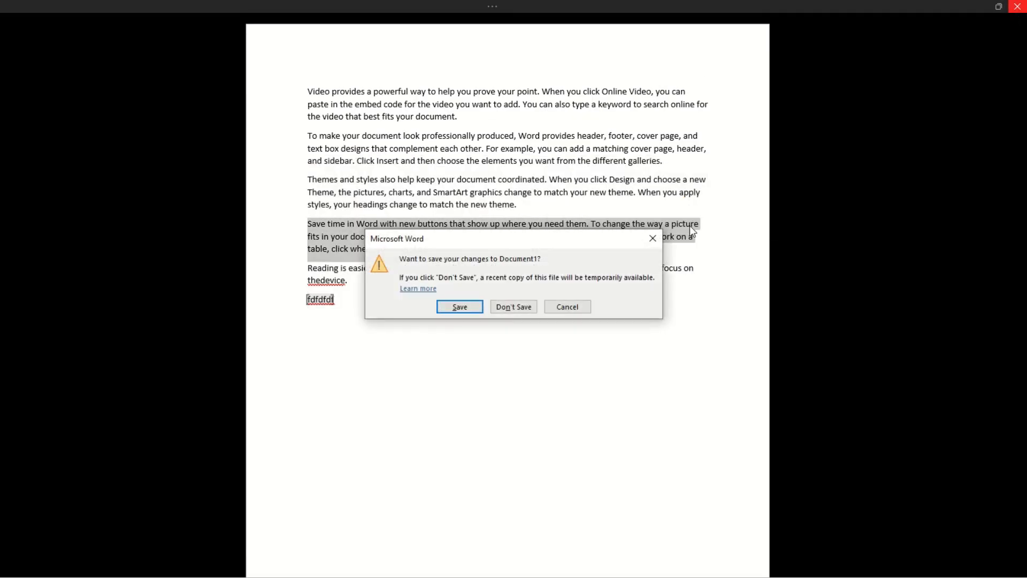
left_click(564, 305)
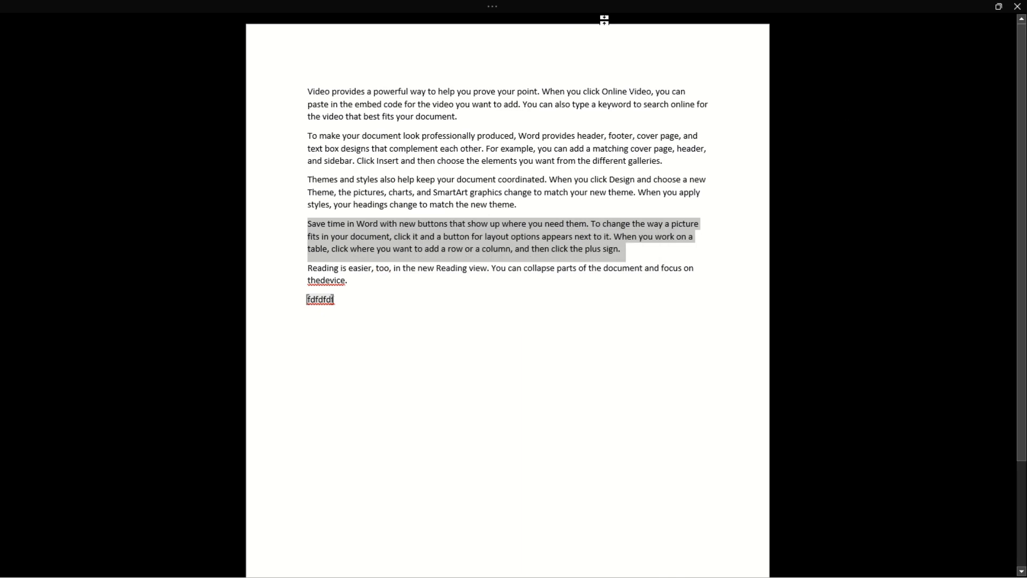
left_click(492, 6)
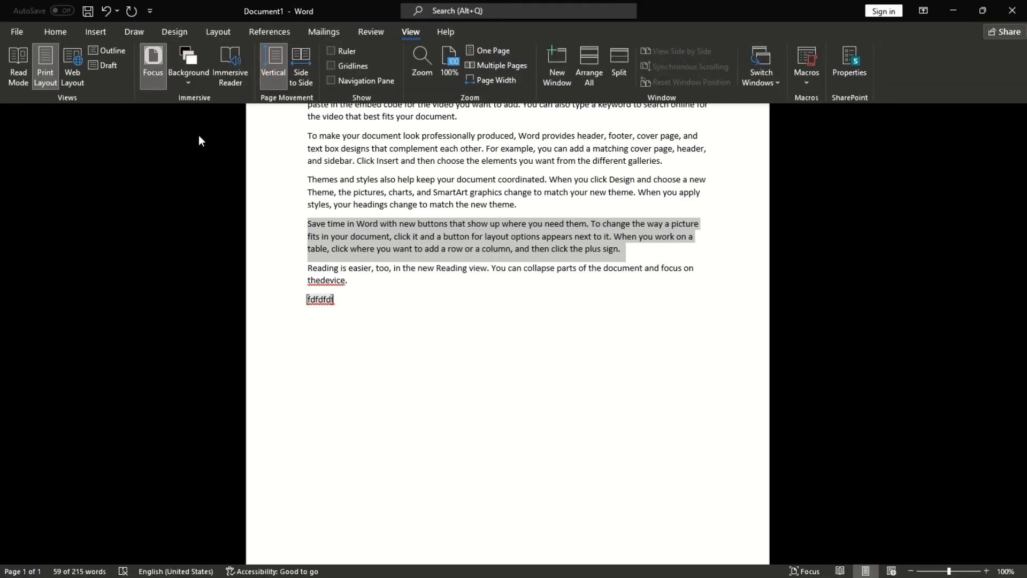
left_click(156, 58)
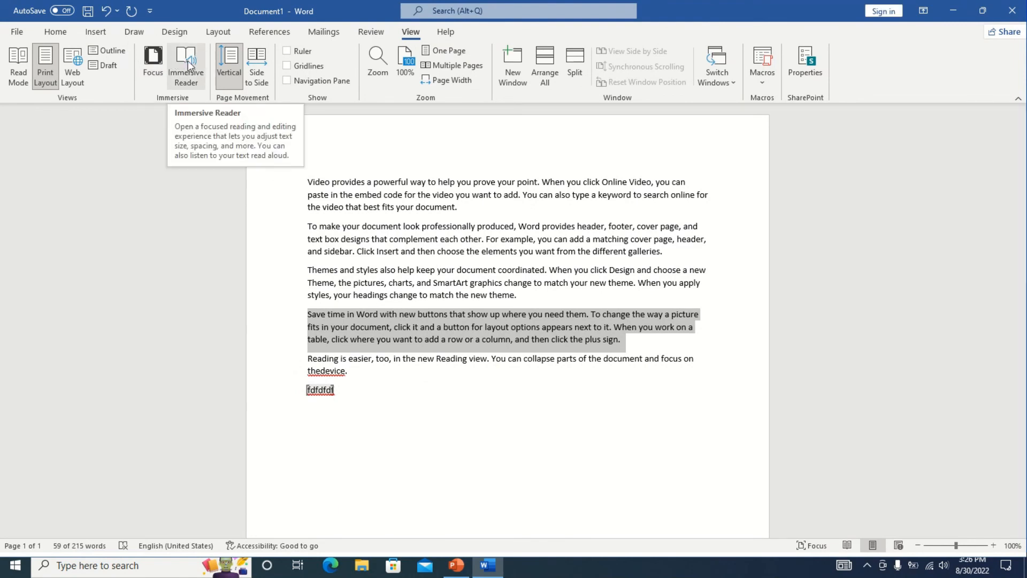
Try Immersive Reader, then return to normal layout with Vertical page movement.
left_click(188, 63)
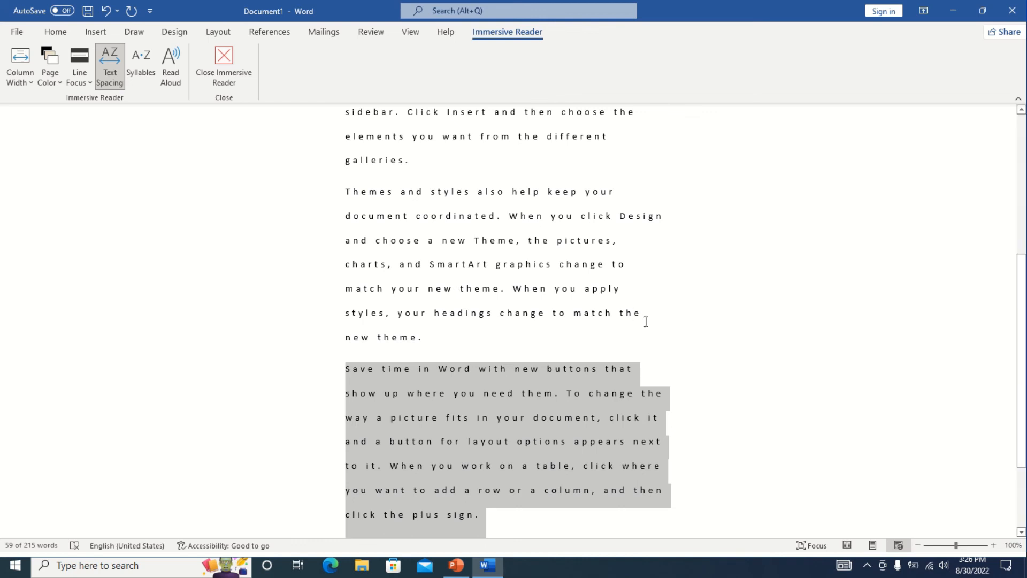
left_click(241, 58)
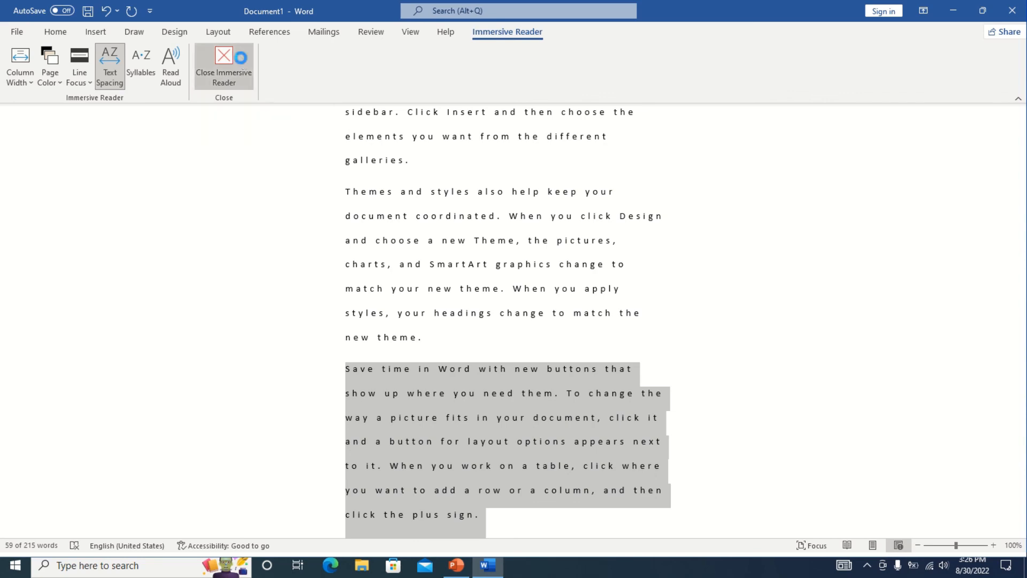
left_click(410, 32)
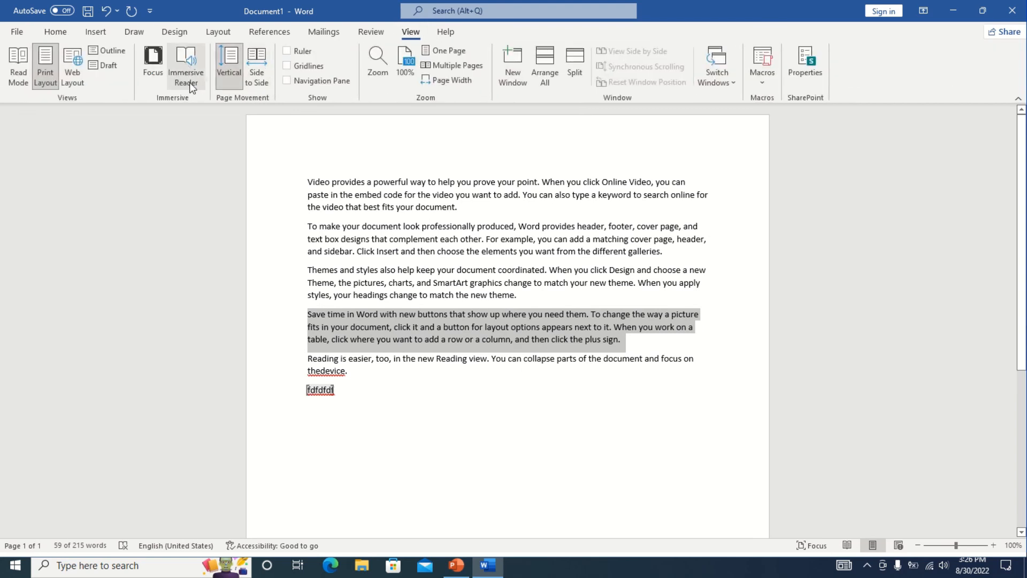
left_click(233, 63)
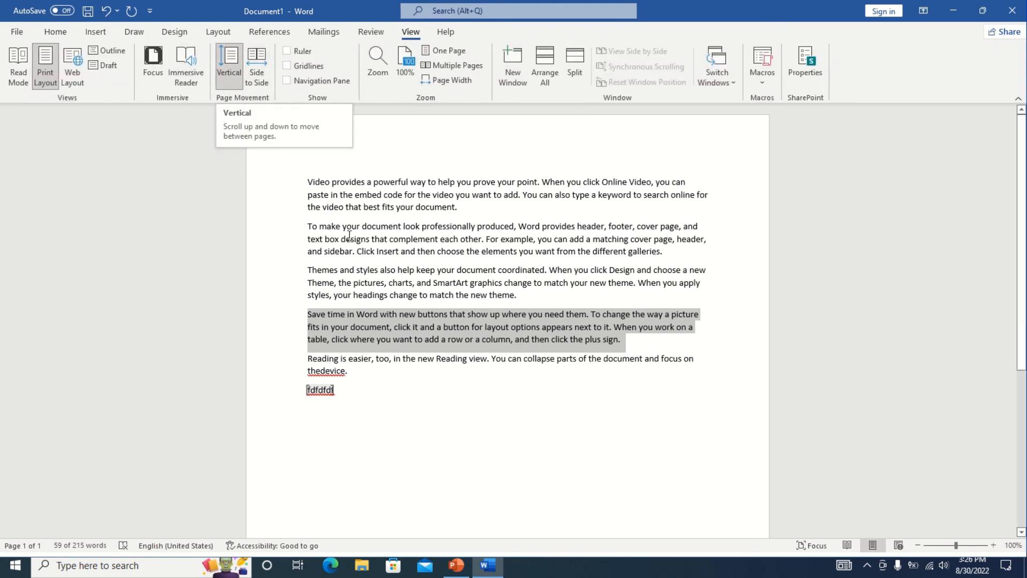
left_click(521, 399)
left_click(95, 33)
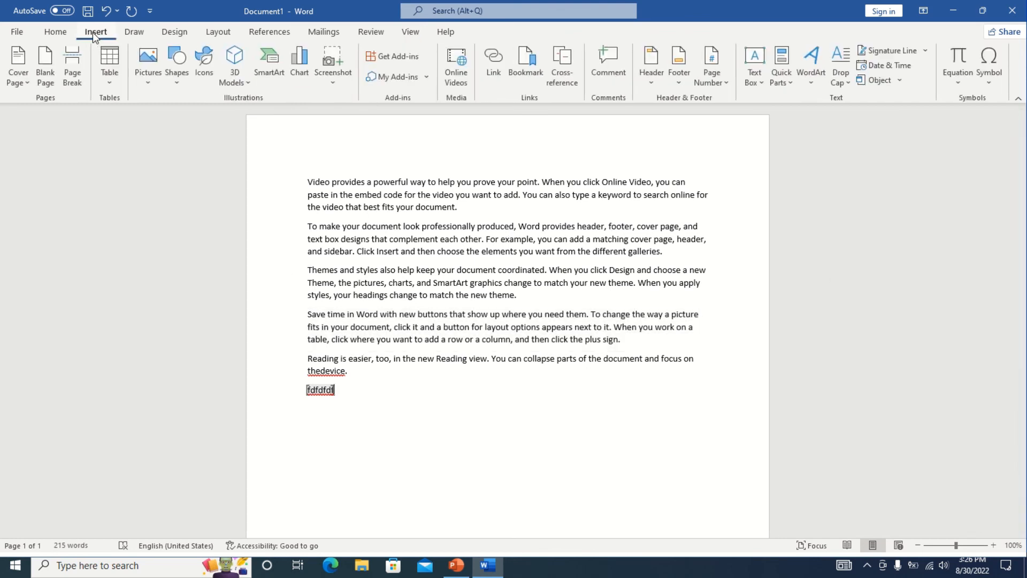
Insert blank pages and view the pages Side to Side.
double_click(45, 62)
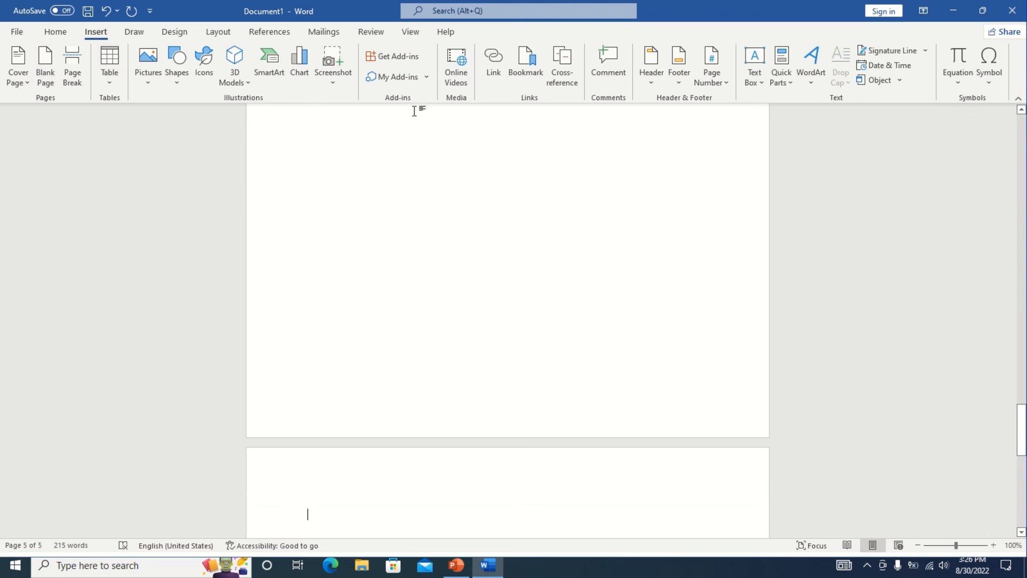
left_click(379, 33)
left_click(410, 32)
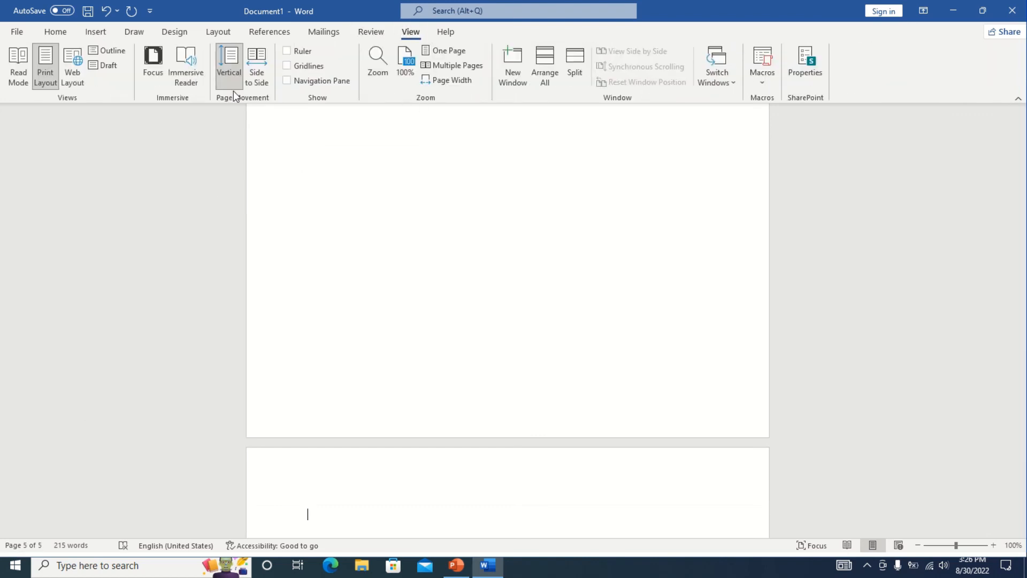
left_click(258, 63)
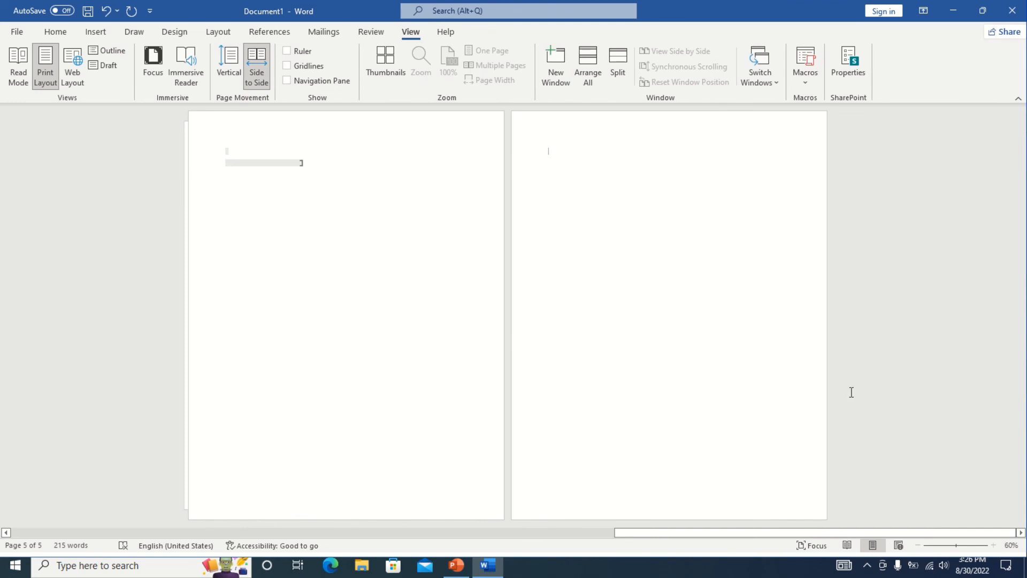
left_click_drag(859, 535, 651, 469)
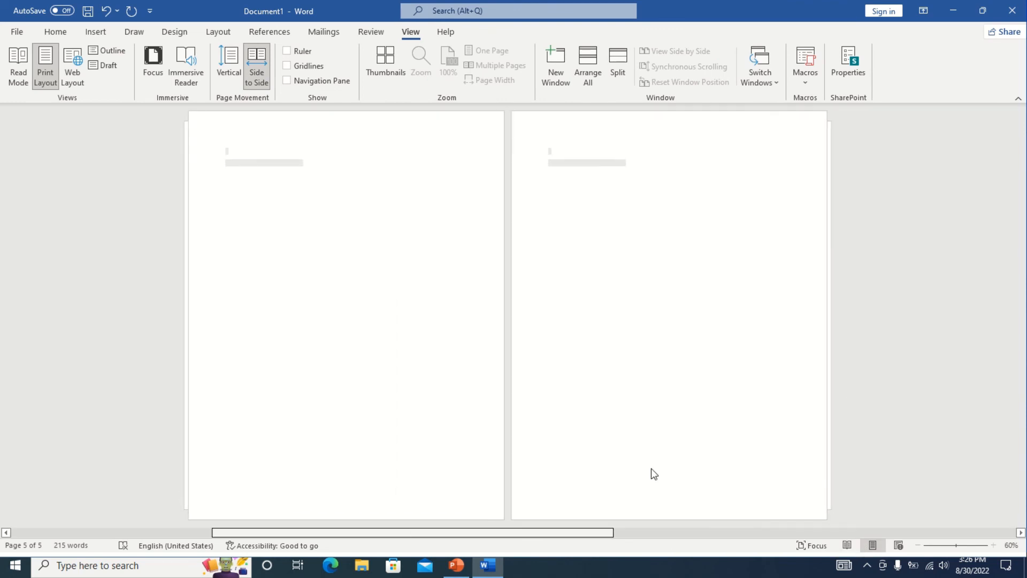
Return to Vertical page movement and scroll back to the top.
left_click(226, 72)
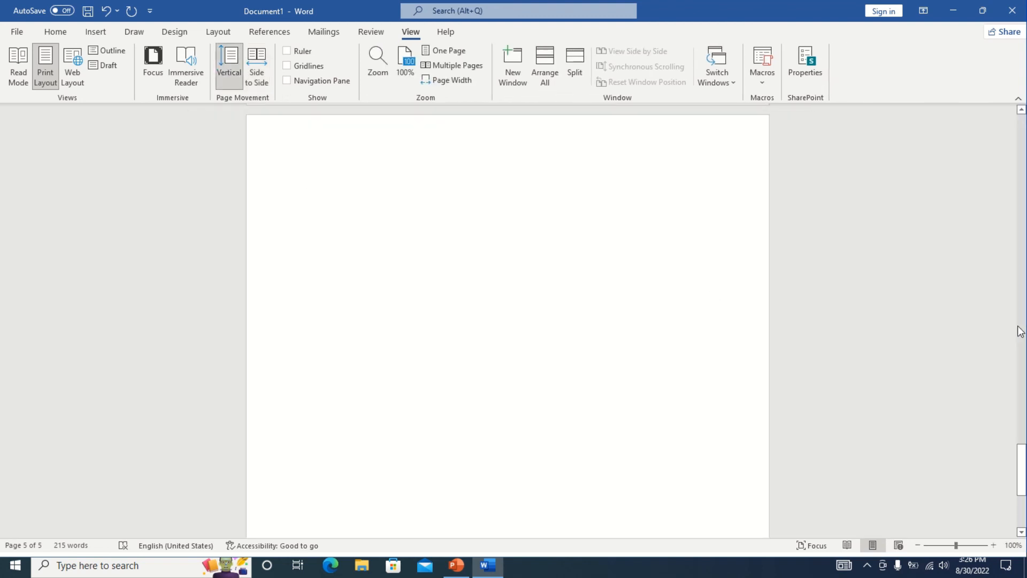
left_click_drag(1022, 455, 1022, 379)
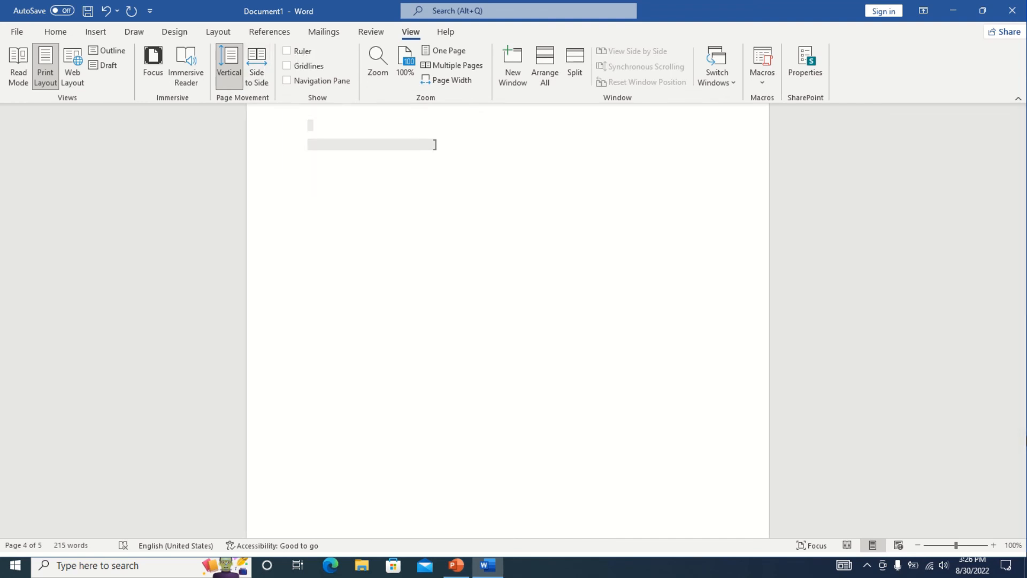
left_click_drag(1020, 413, 1014, 31)
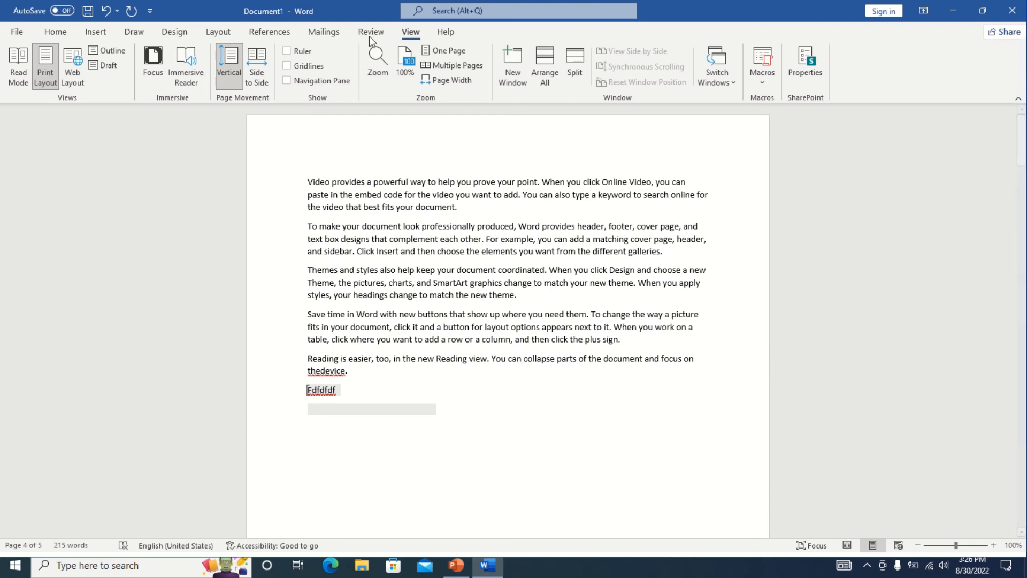
Toggle the Ruler and Gridlines on and back off.
left_click(297, 50)
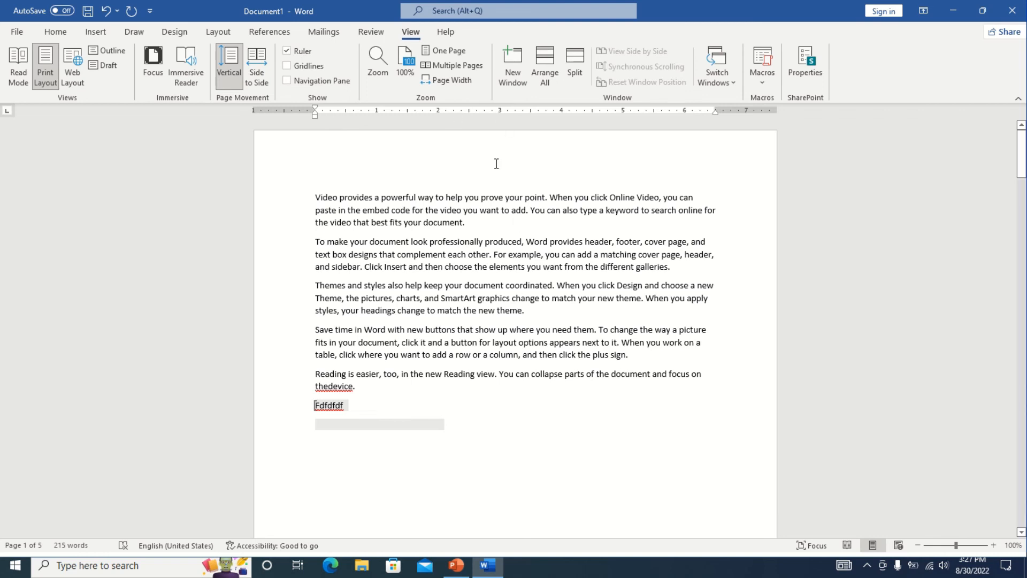
left_click(289, 52)
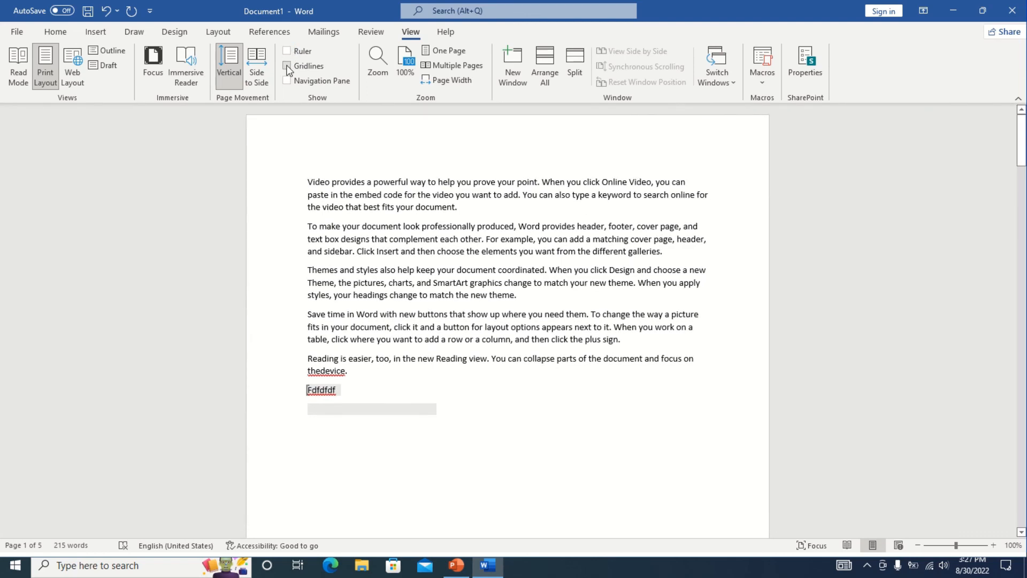
left_click(287, 66)
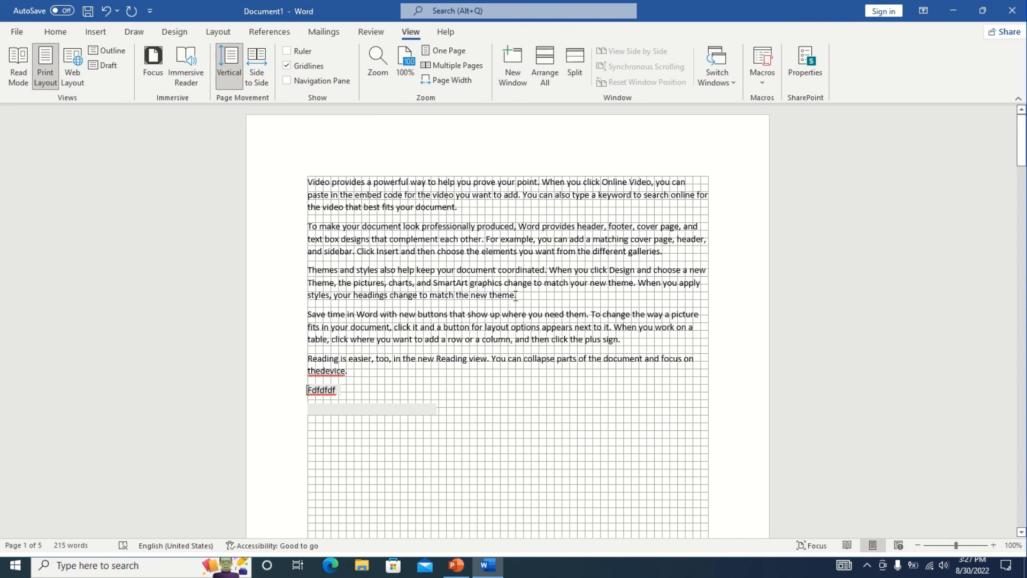
left_click(287, 66)
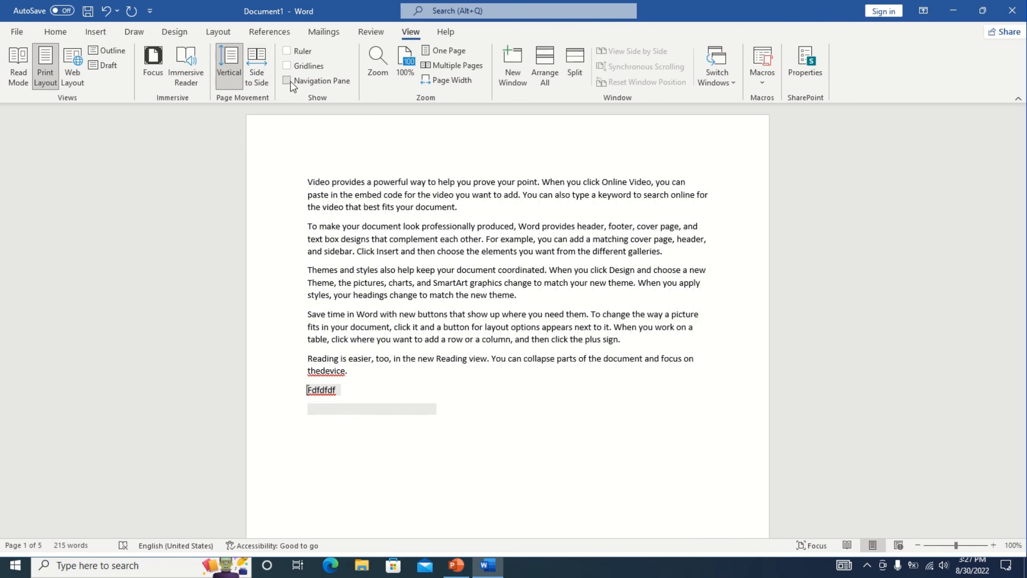
Show the Navigation Pane and browse its Pages and Results views.
left_click(291, 83)
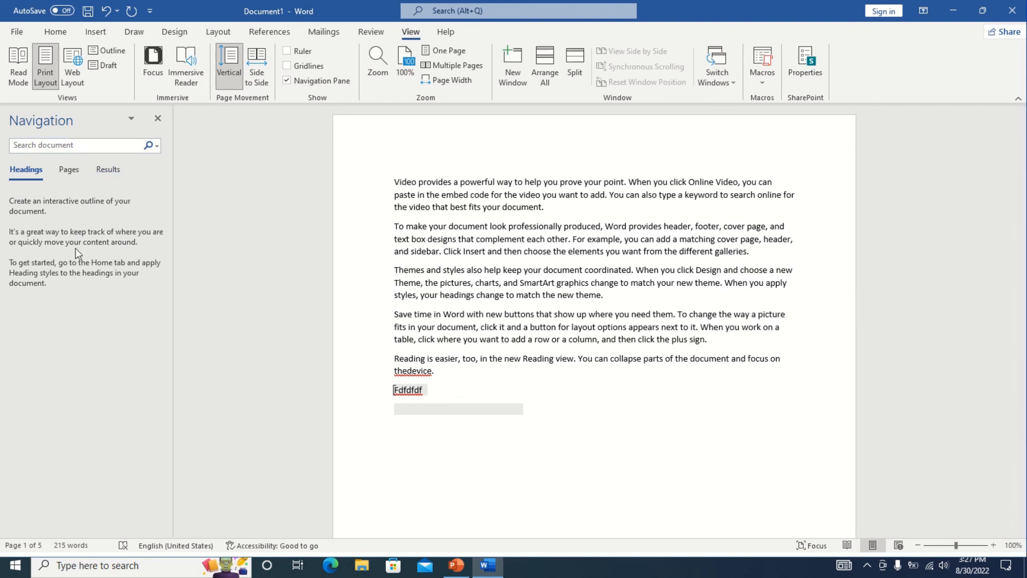
left_click(71, 172)
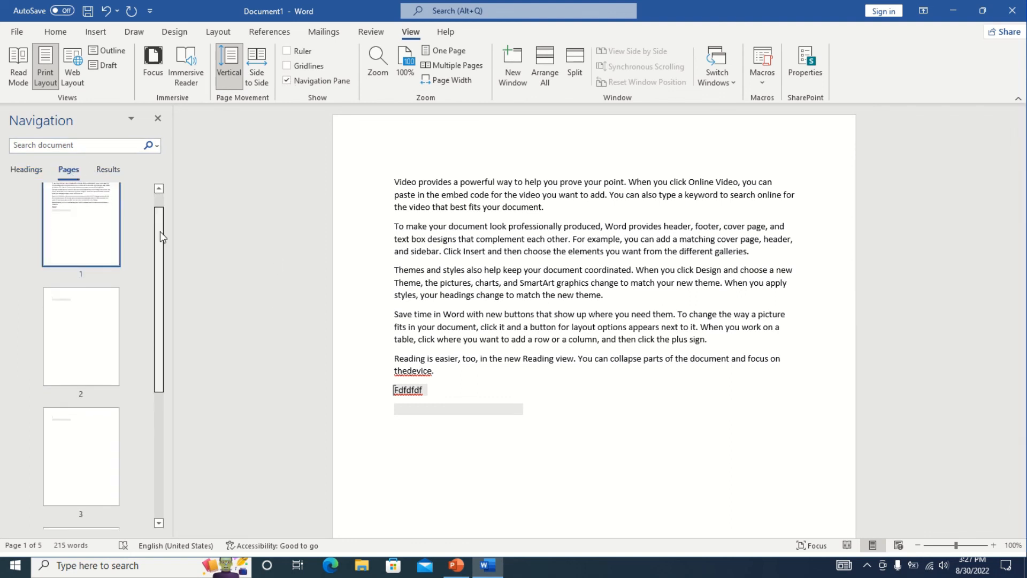
left_click_drag(159, 231, 169, 281)
left_click(110, 170)
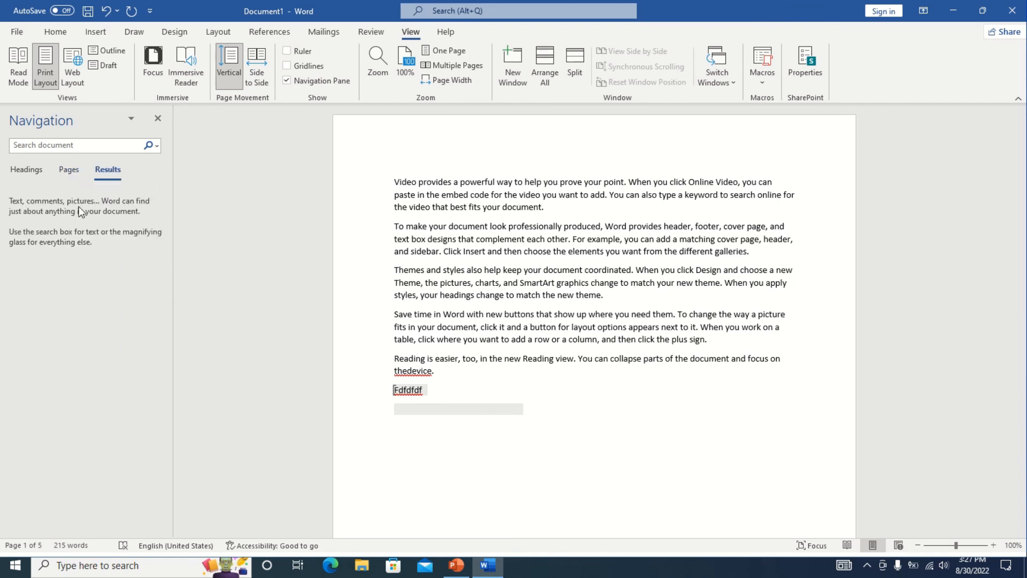
Search the document for 'look', then turn off the Navigation Pane.
left_click(61, 145)
type("look")
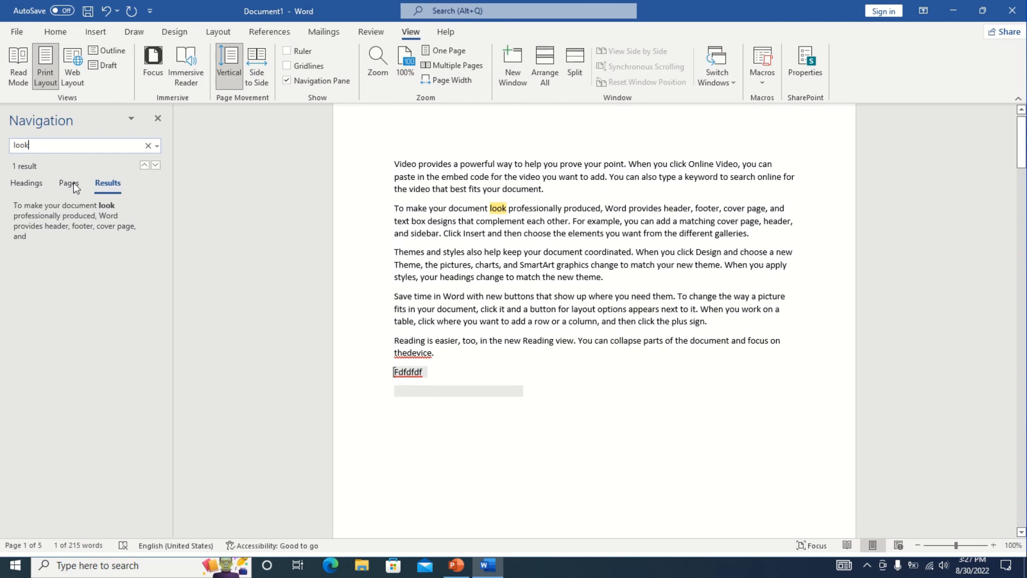
left_click(31, 184)
left_click(72, 185)
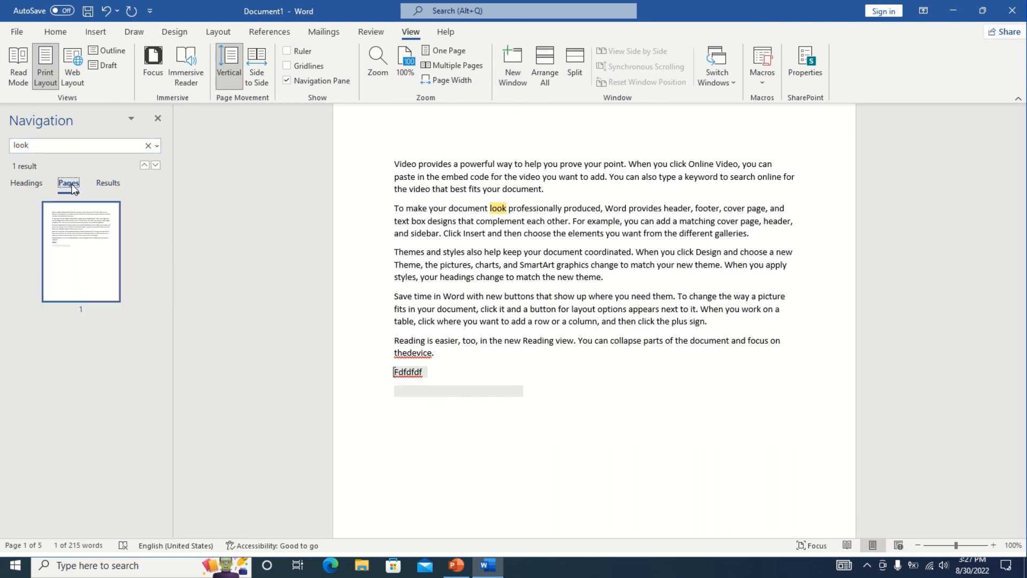
left_click(487, 210)
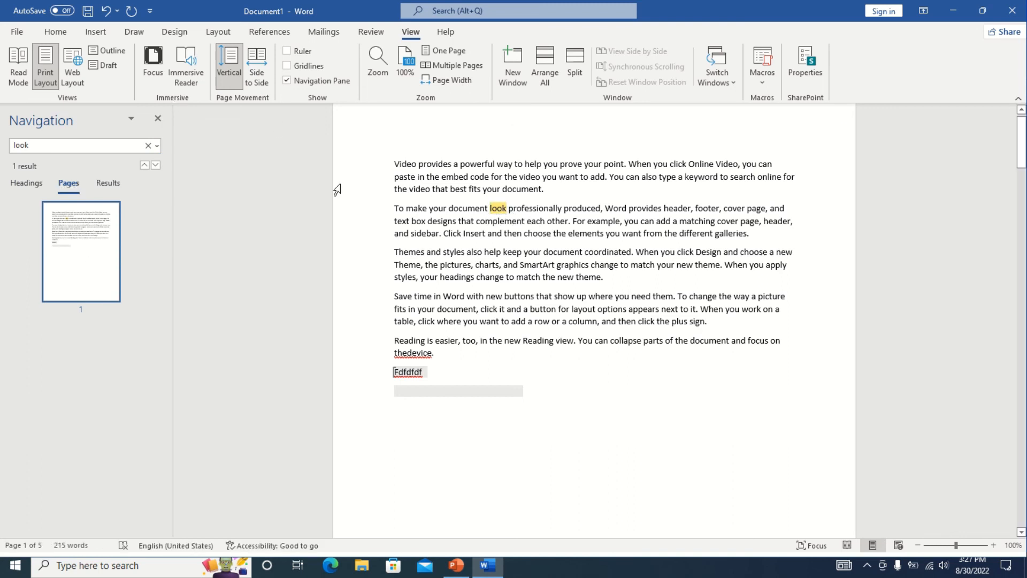
left_click(307, 81)
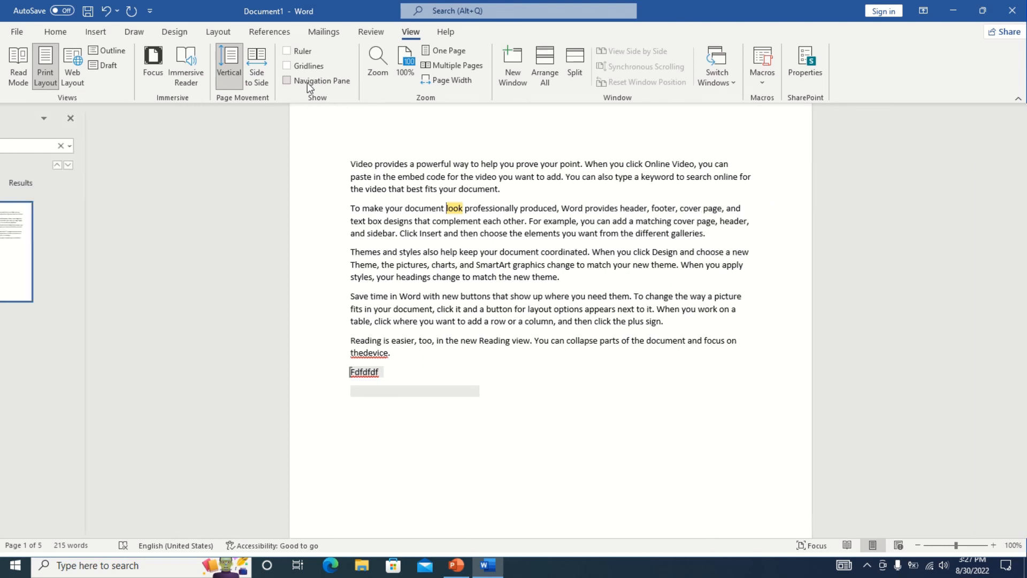
left_click(376, 61)
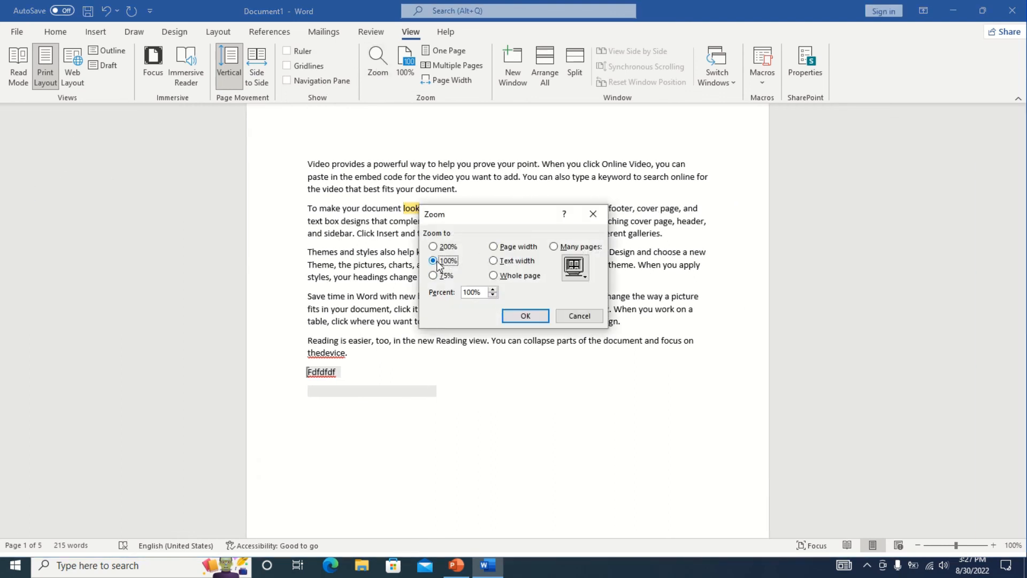
left_click(493, 289)
left_click(492, 289)
left_click(493, 289)
left_click(435, 247)
left_click(588, 317)
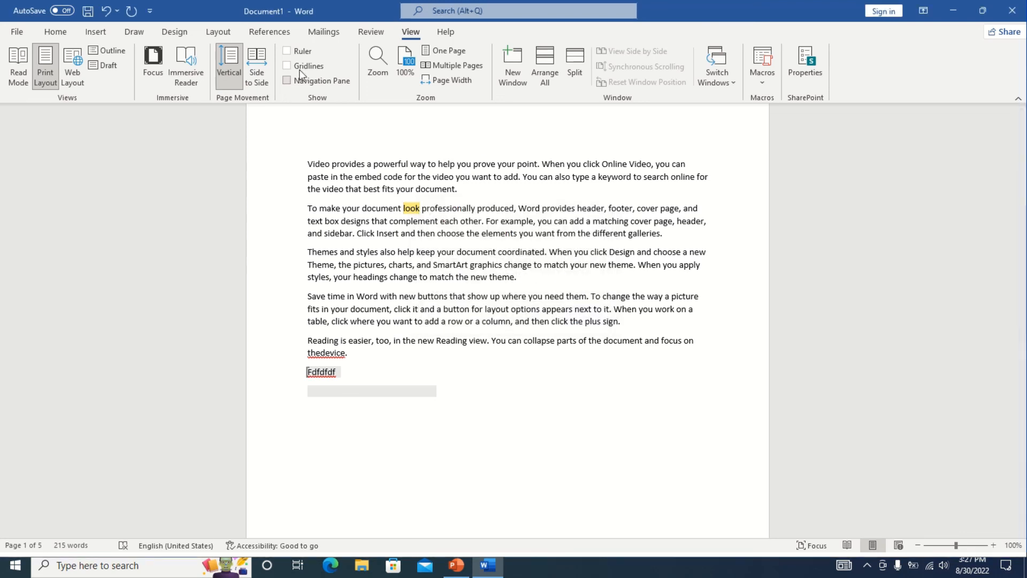
left_click(388, 62)
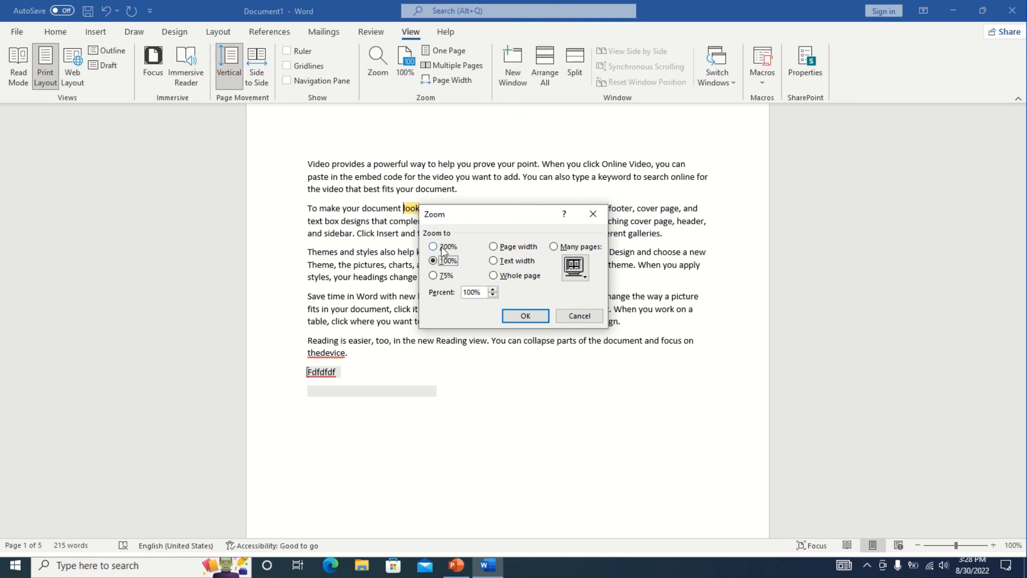
left_click(530, 317)
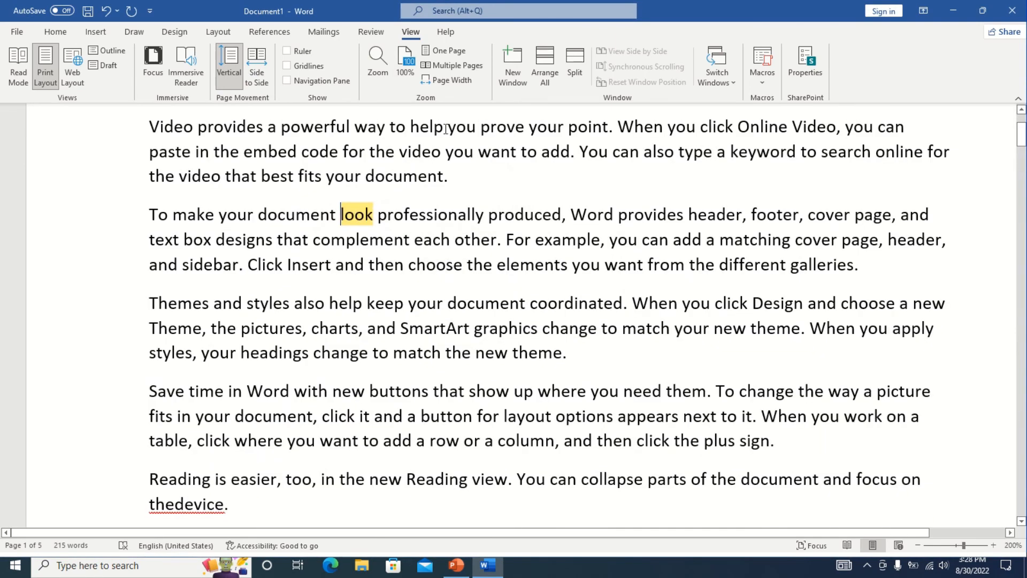
left_click(408, 66)
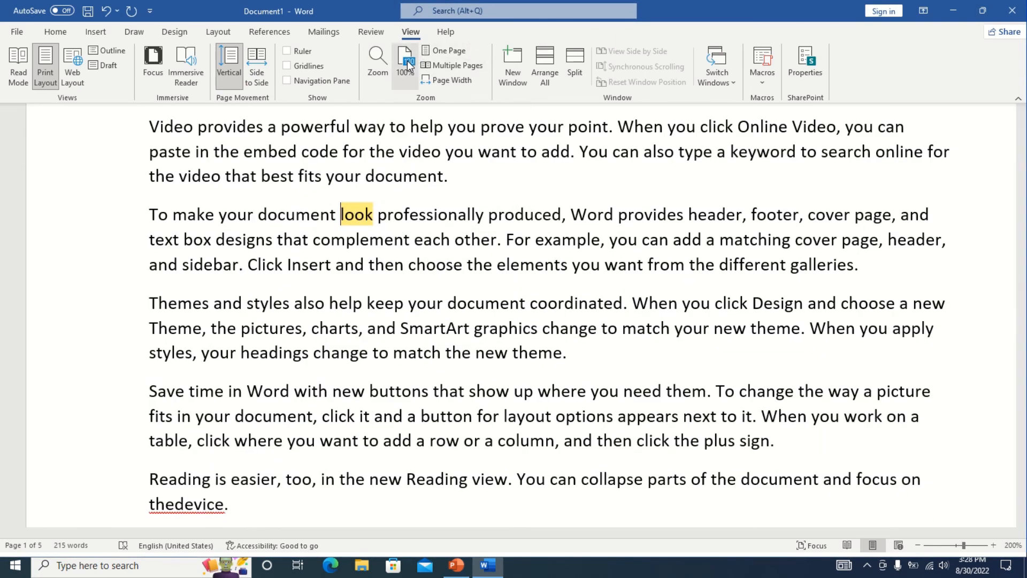
left_click(441, 52)
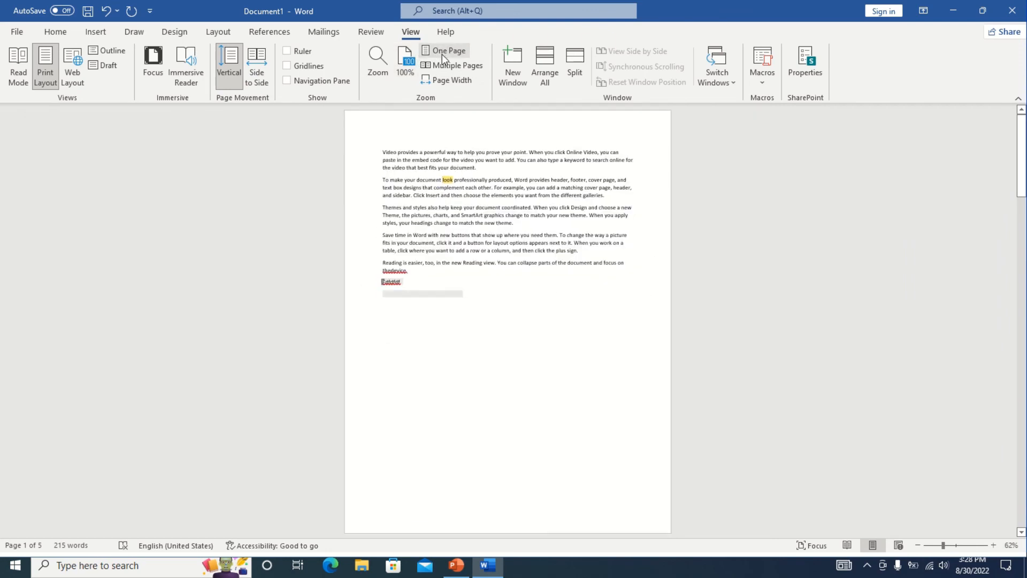
left_click(448, 64)
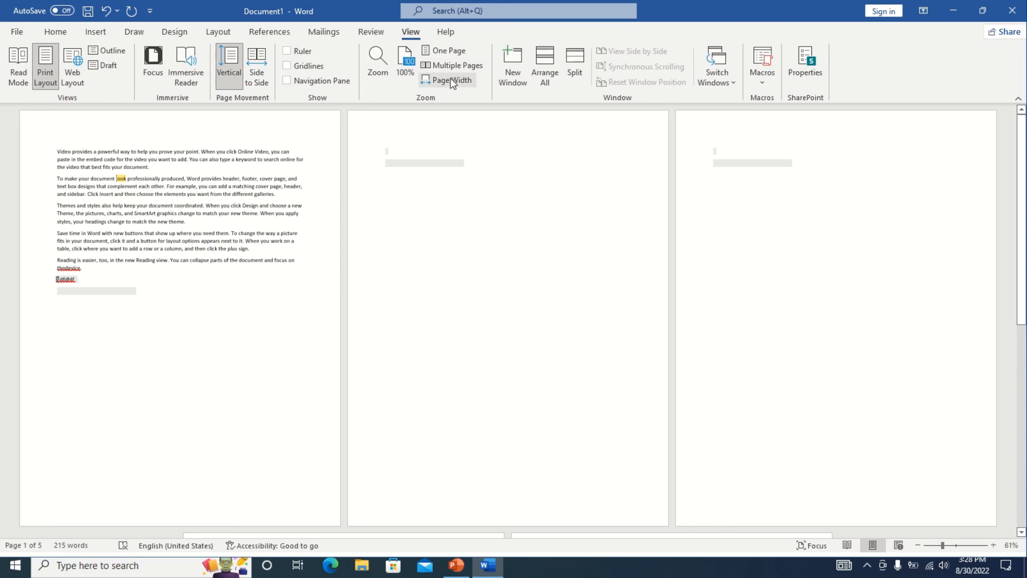
left_click(450, 81)
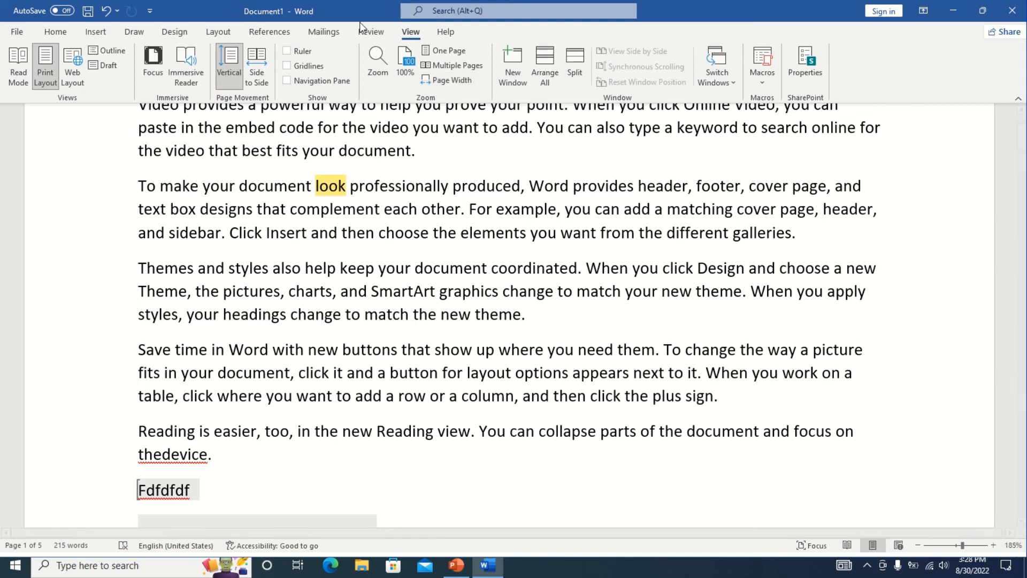
left_click(404, 66)
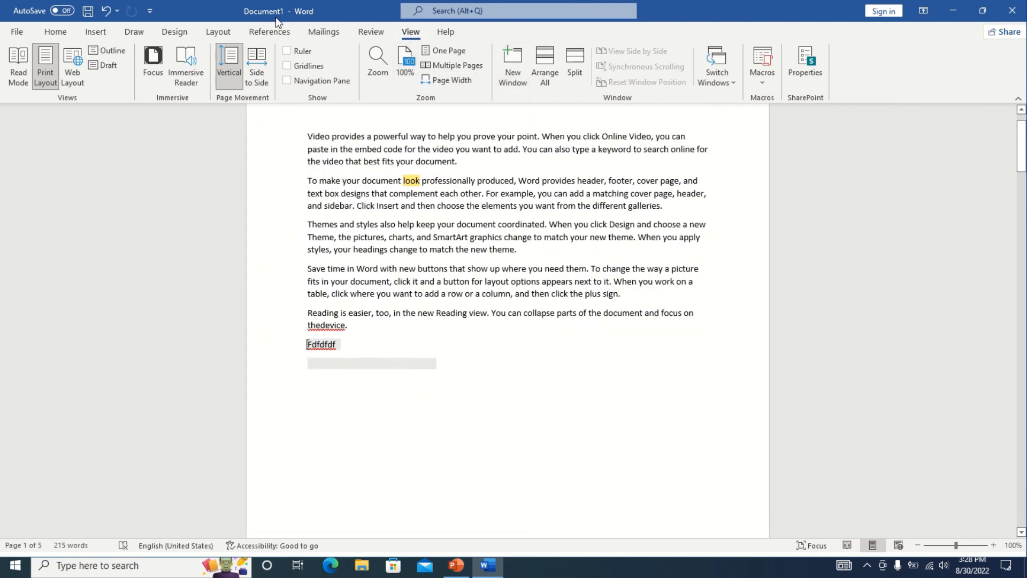
left_click(517, 69)
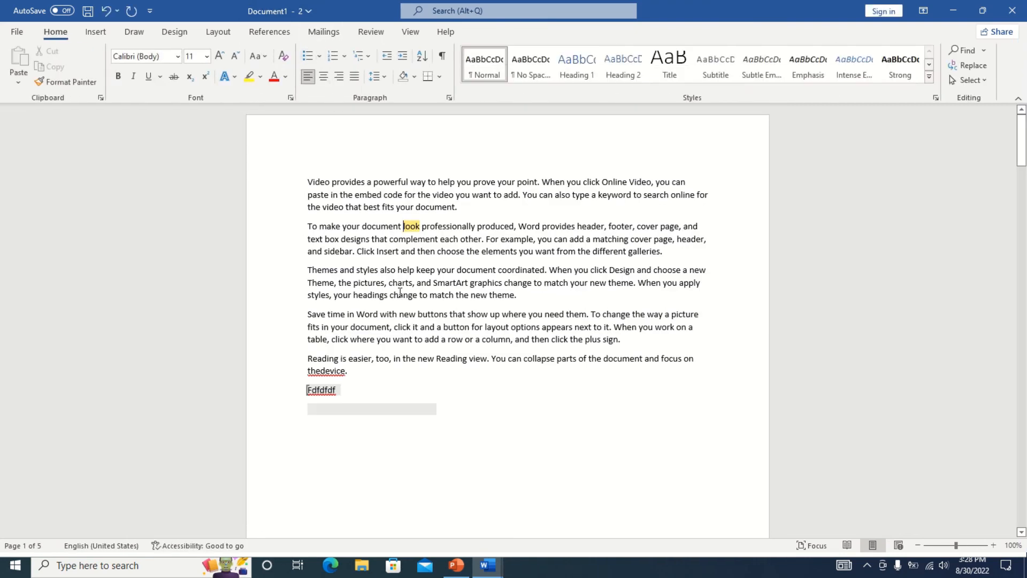
key("alt+Tab")
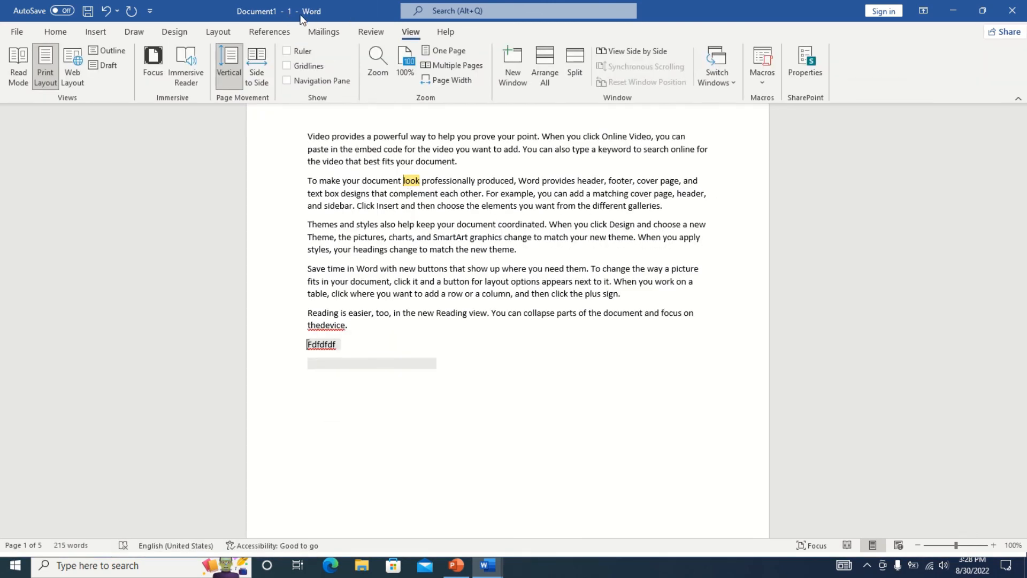
key("alt+Tab")
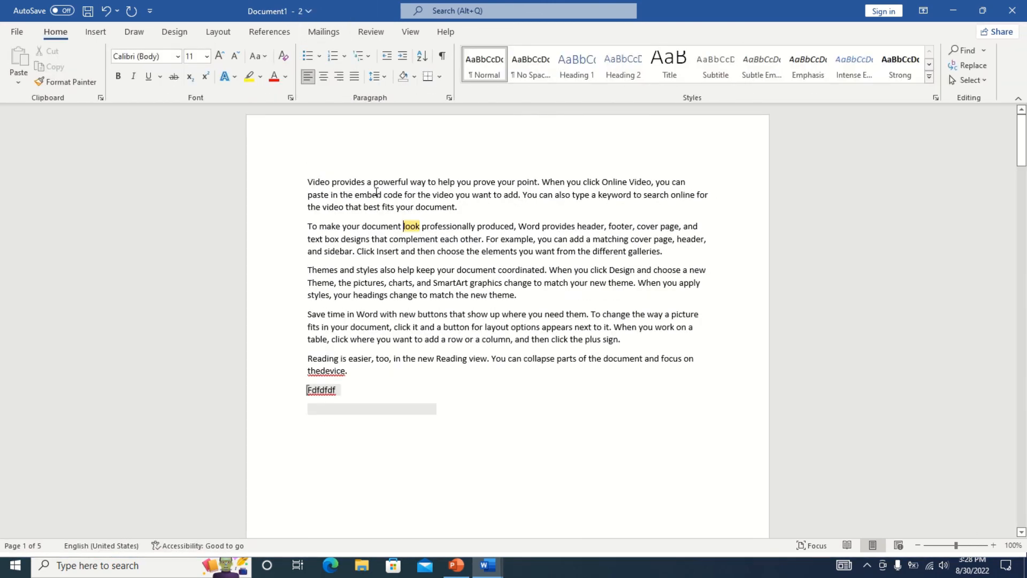
left_click(402, 34)
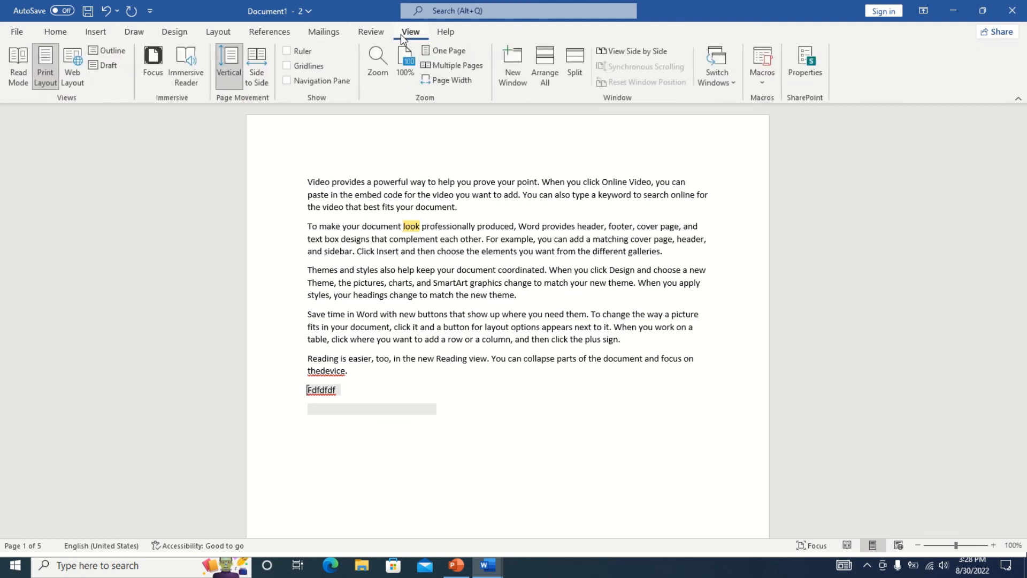
left_click(550, 69)
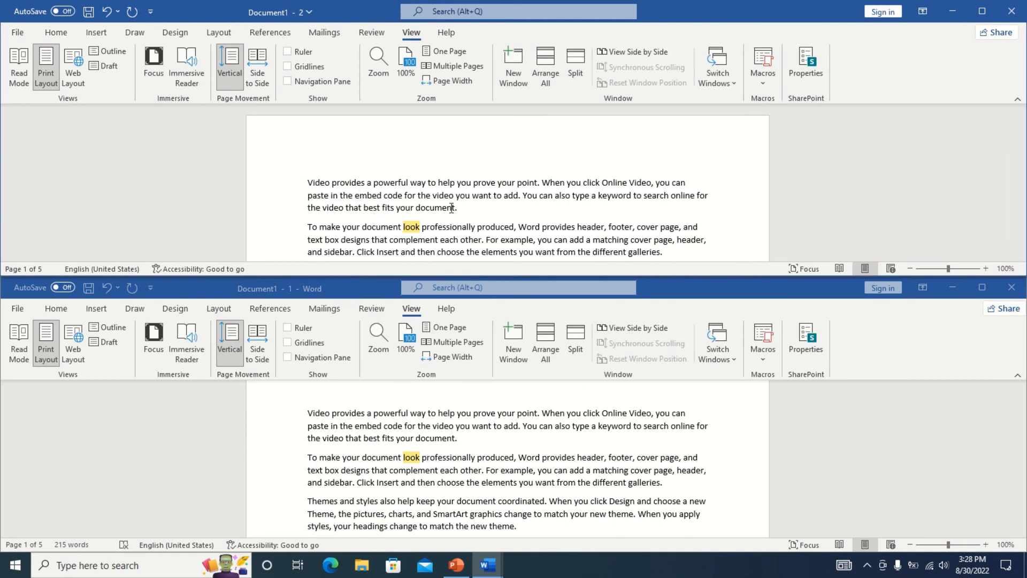
left_click(1011, 287)
left_click(982, 11)
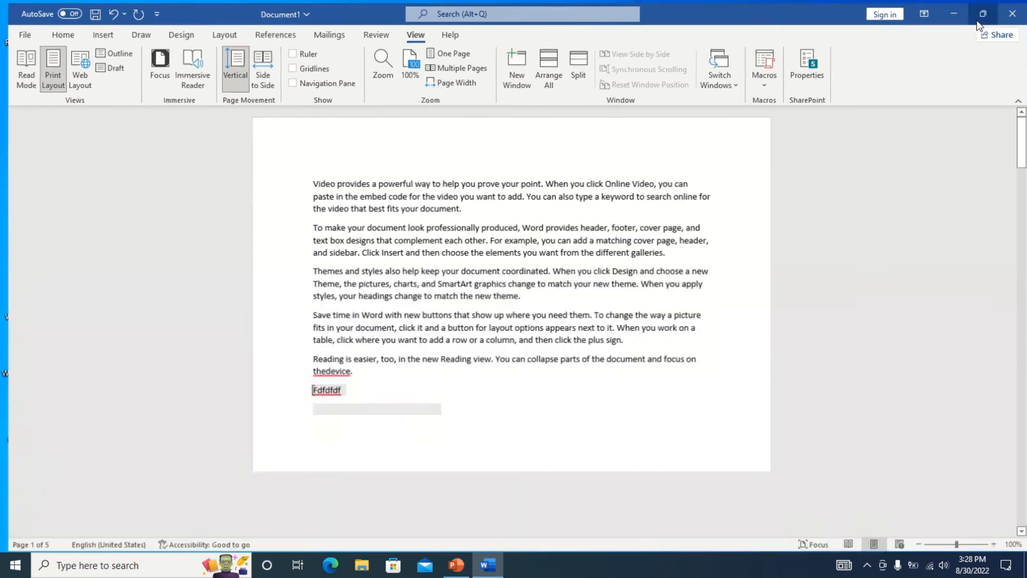
Split the window, type 'efdsfdsfsdfdsfs' at the top of page 5, then remove the split.
left_click(581, 69)
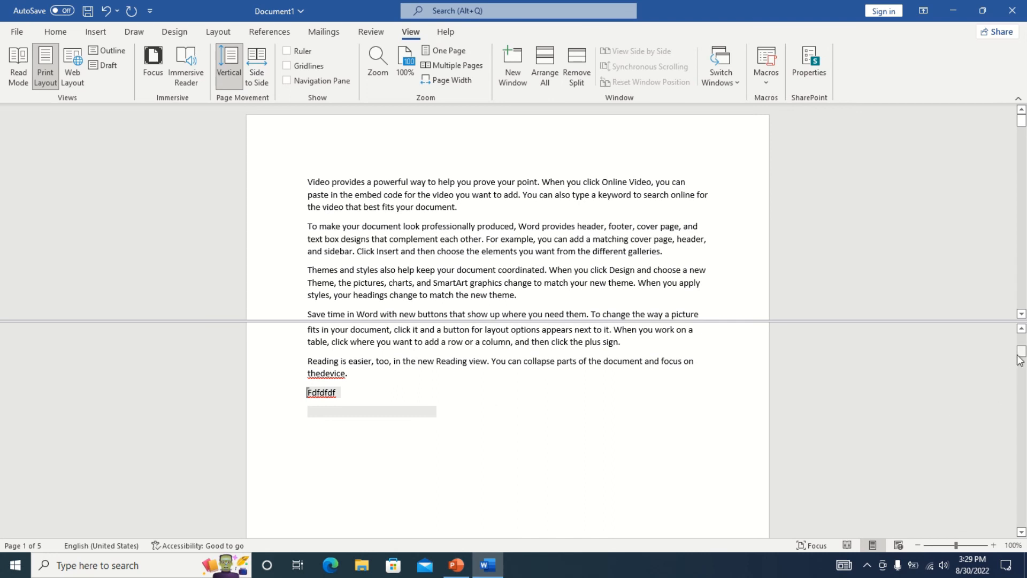
left_click_drag(1021, 357, 1020, 521)
double_click(286, 407)
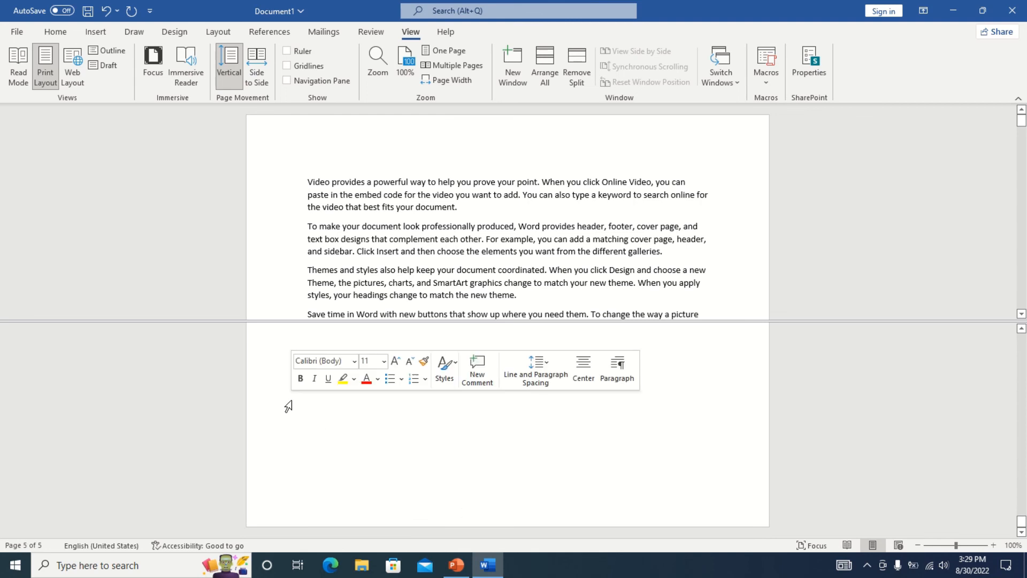
type("efdsfdsfsdfdsfs")
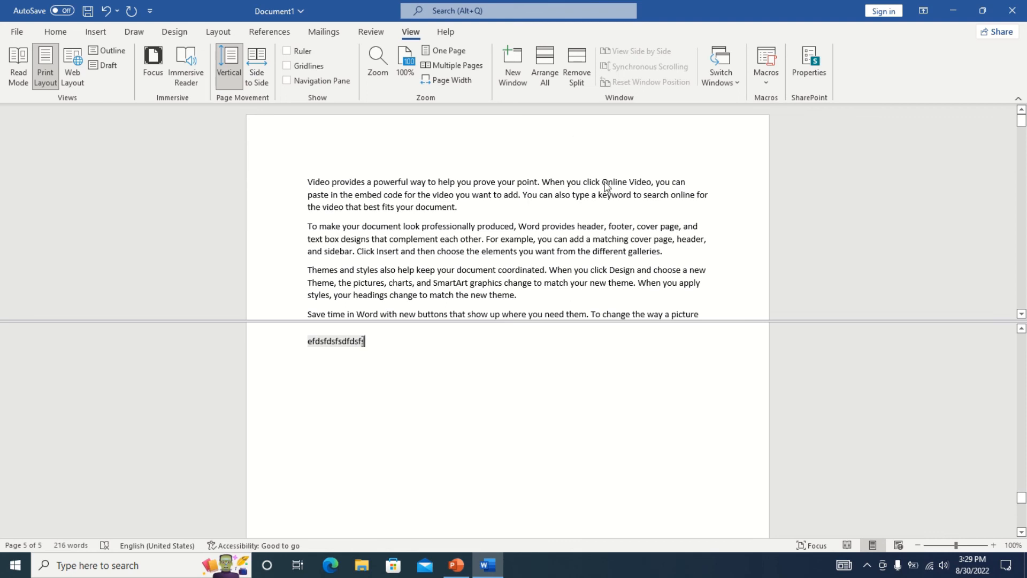
left_click(576, 61)
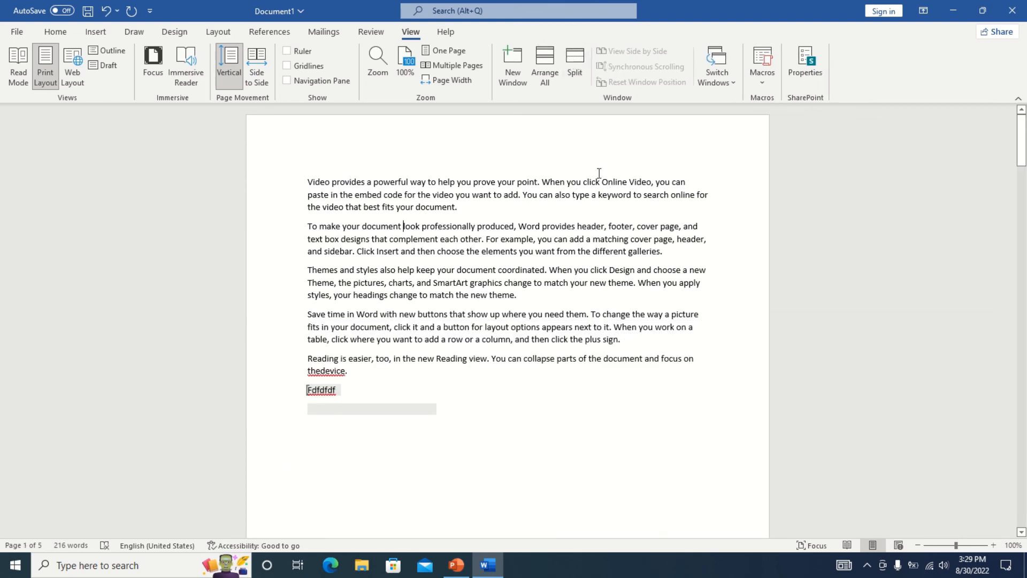
Arrange all windows, open a second window onto Document1, and return to Document1 - 1.
left_click_drag(1022, 154, 1023, 456)
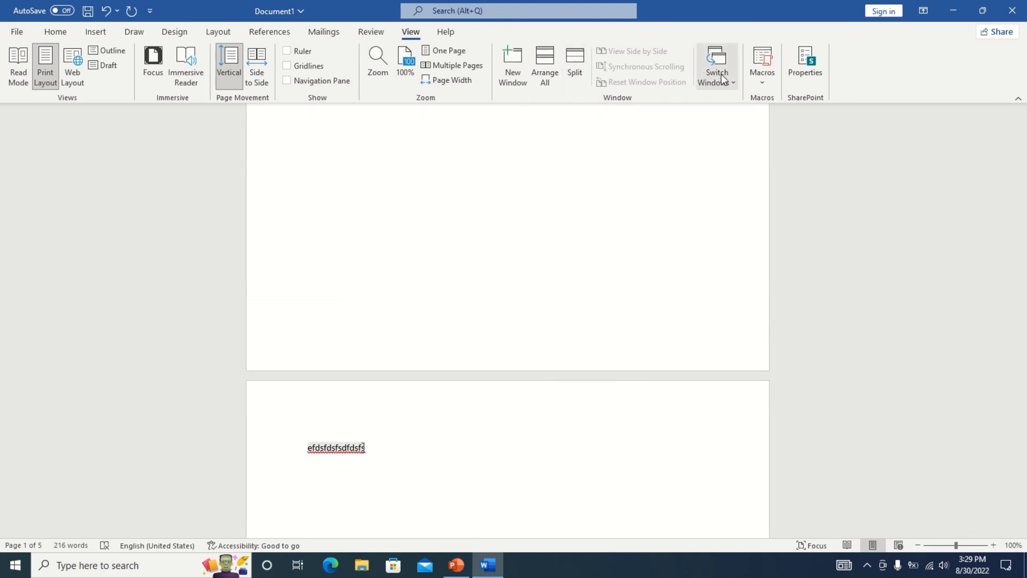
left_click_drag(1023, 408, 1022, 139)
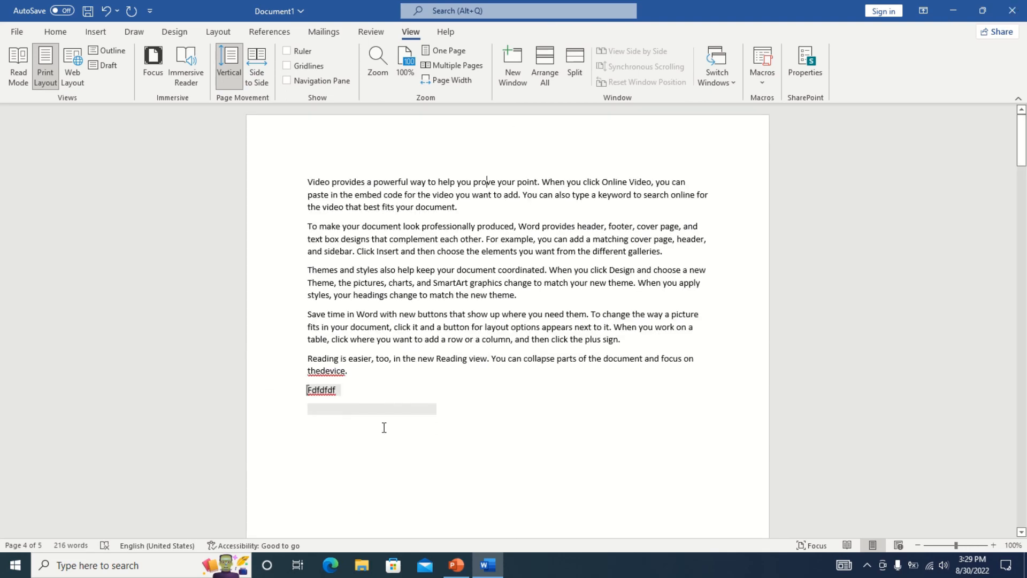
left_click(545, 59)
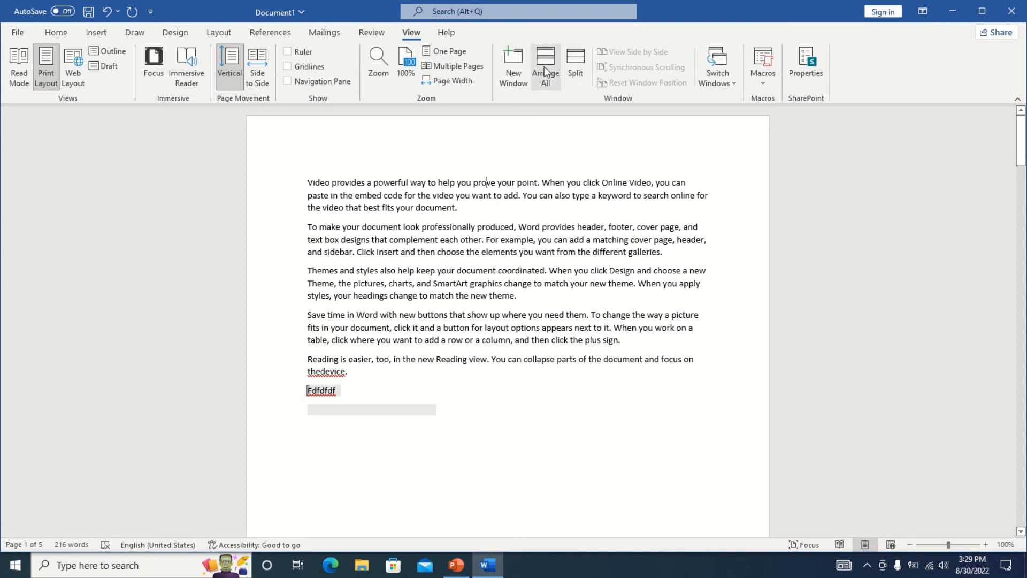
left_click(513, 62)
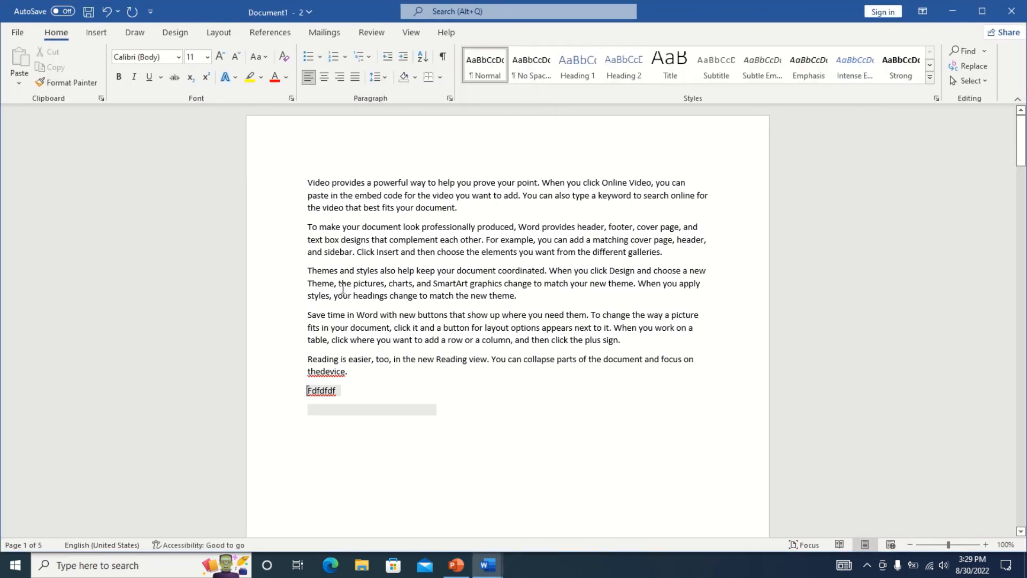
key("alt+Tab")
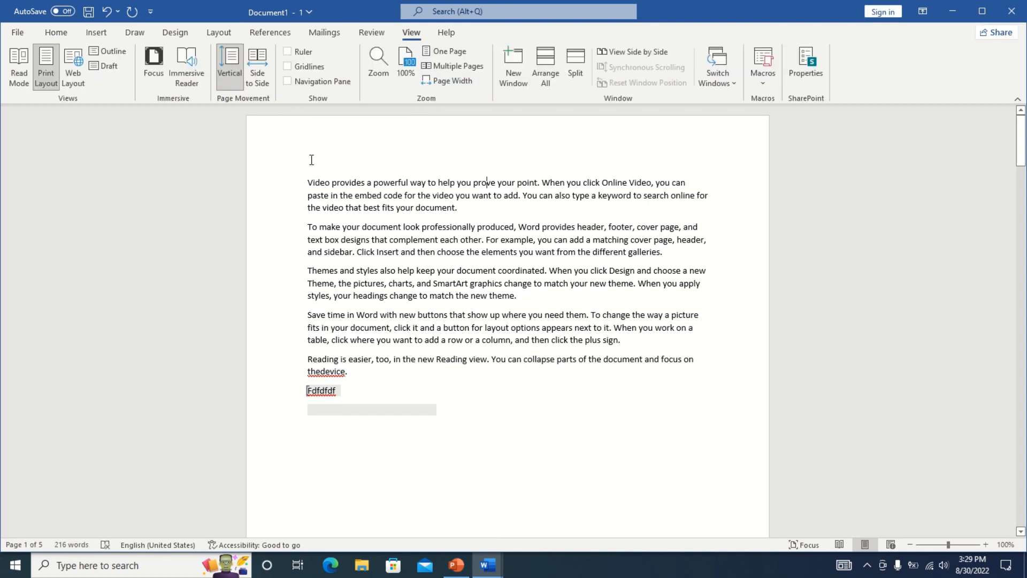
Tile the two Document1 windows side by side, maximize the second, and toggle side-by-side off and on.
left_click(644, 51)
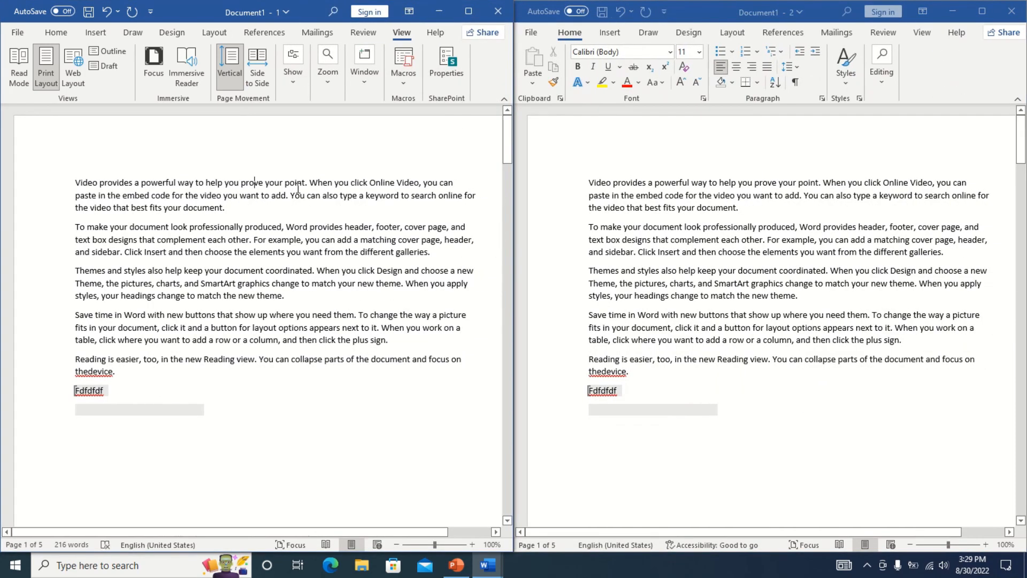
left_click(982, 12)
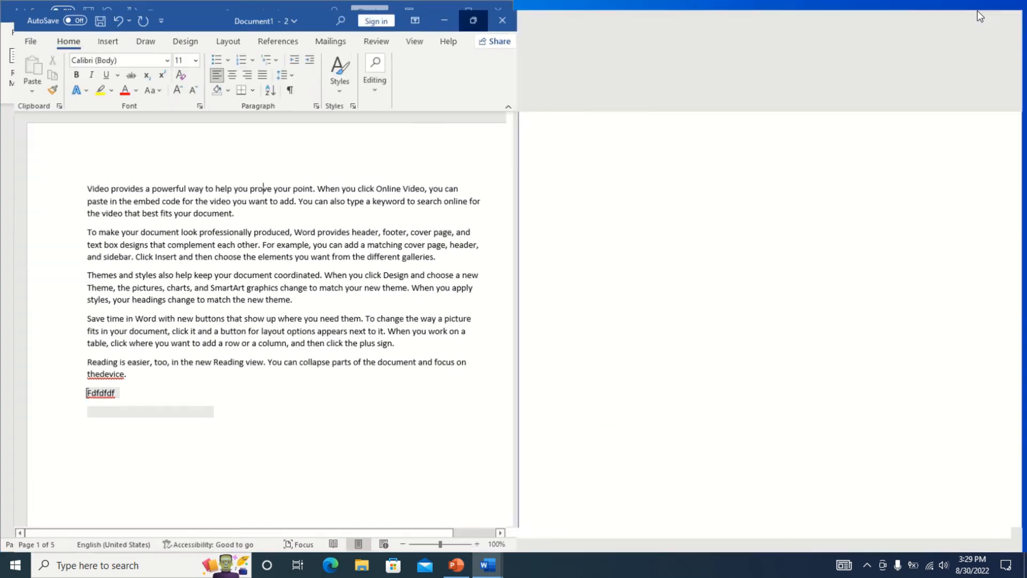
left_click(409, 32)
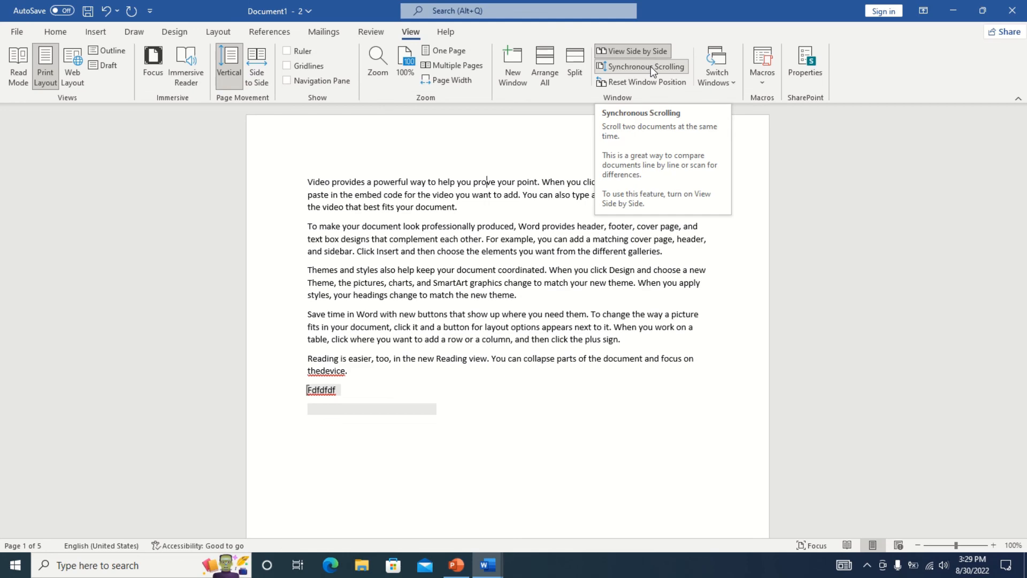
left_click(647, 52)
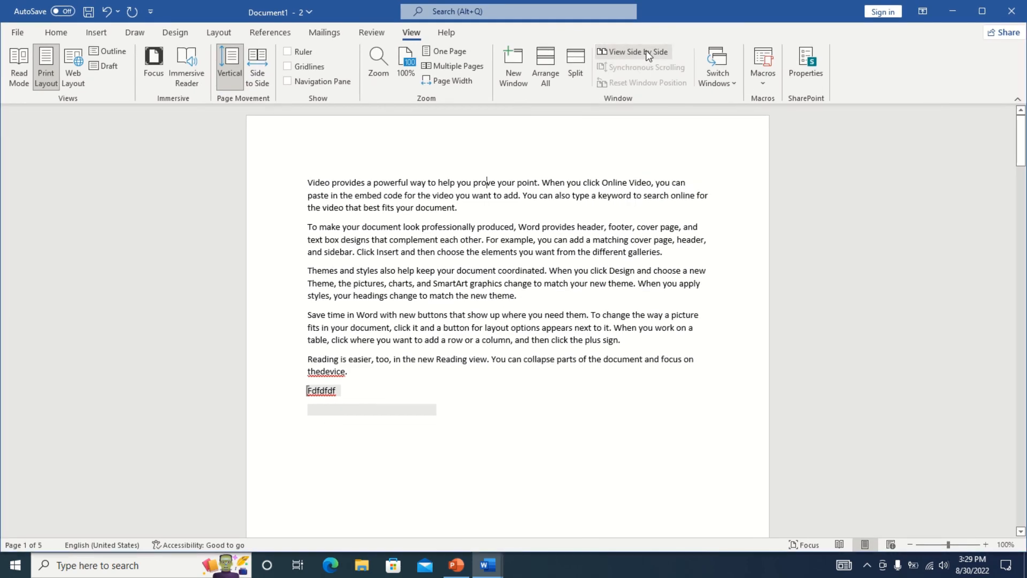
left_click(646, 52)
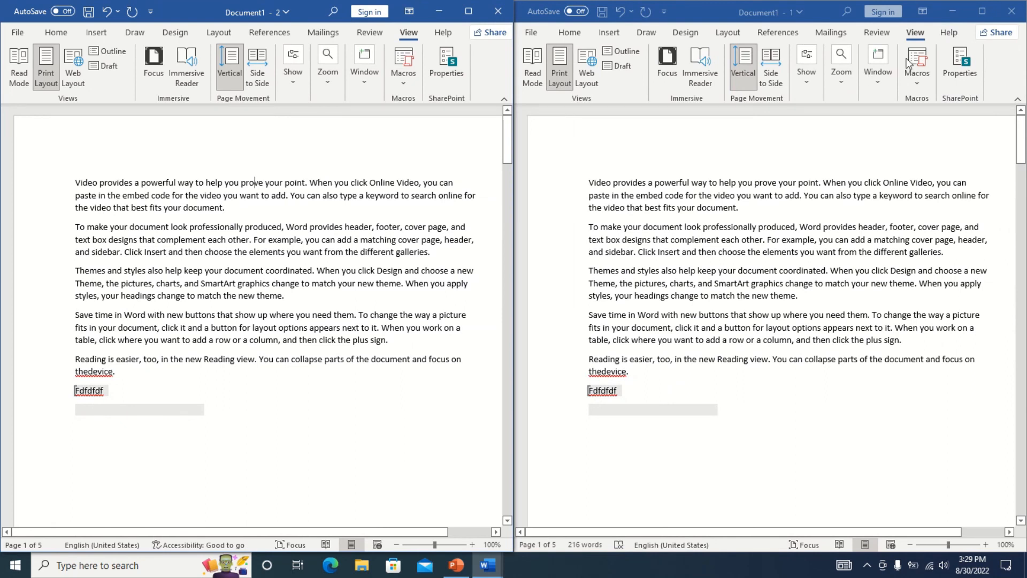
Reset the two windows' positions, then turn off side-by-side viewing from Document1 - 2.
left_click(808, 82)
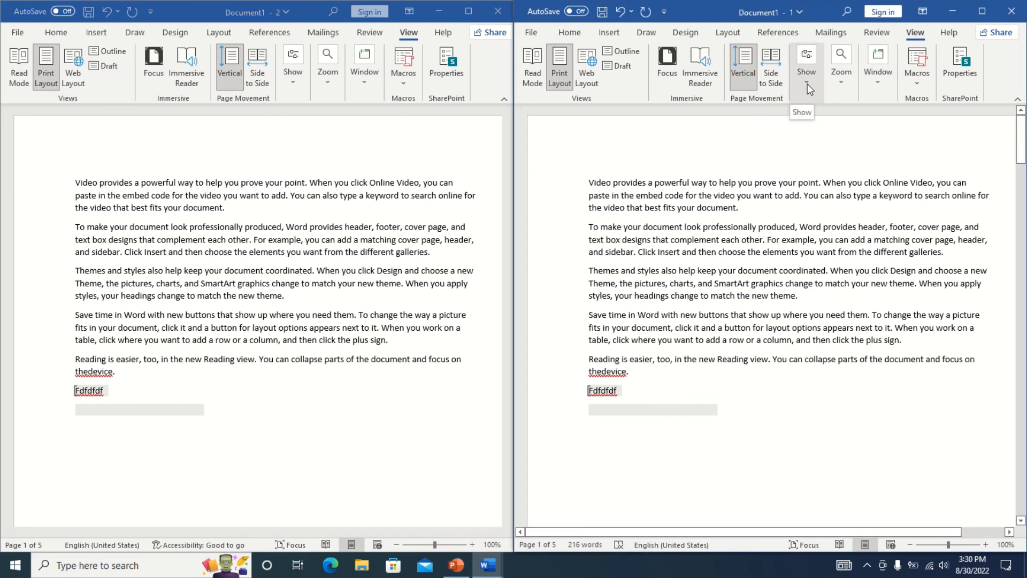
left_click(880, 79)
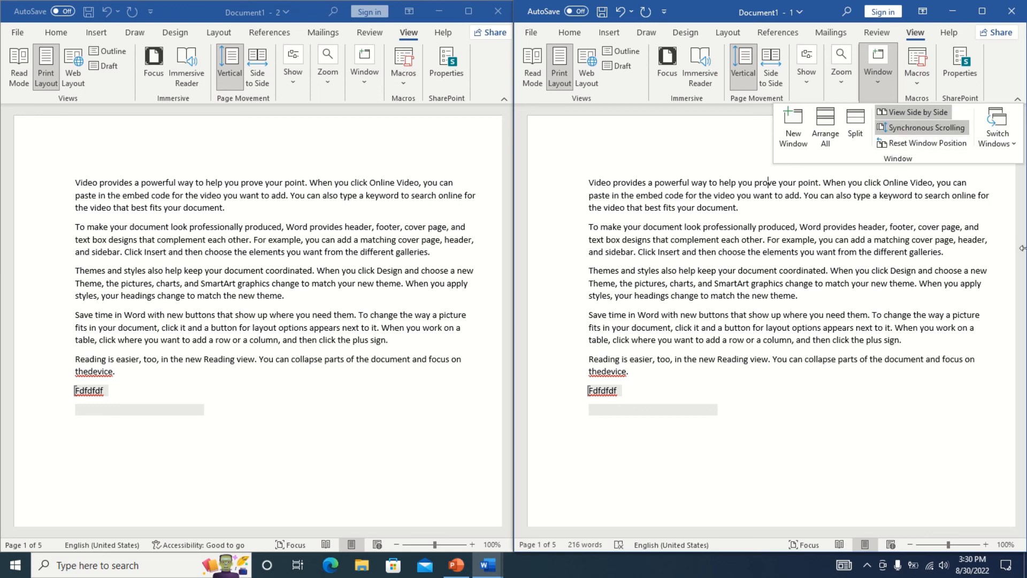
left_click(1016, 329)
left_click_drag(1024, 151, 1025, 118)
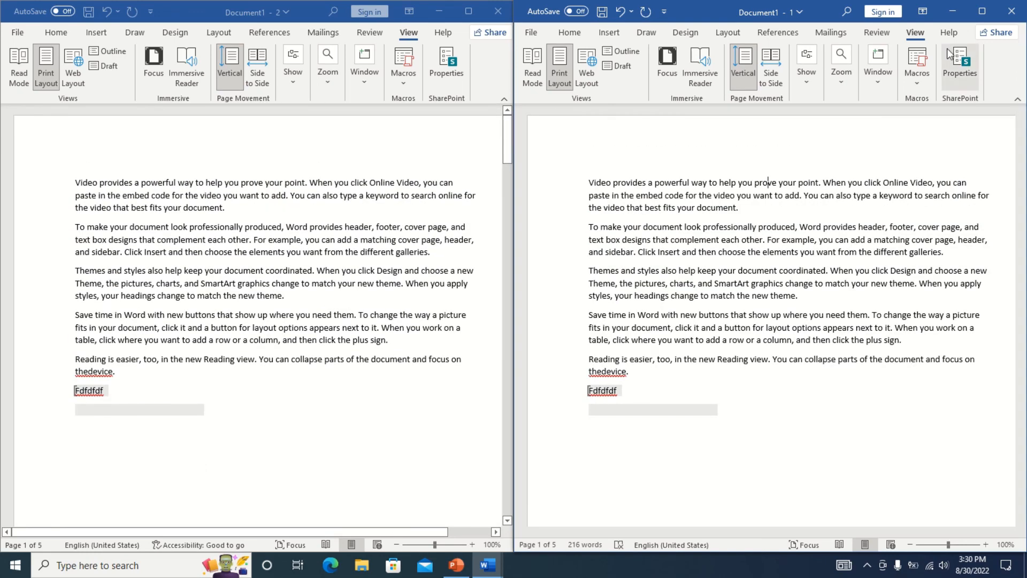
left_click(877, 78)
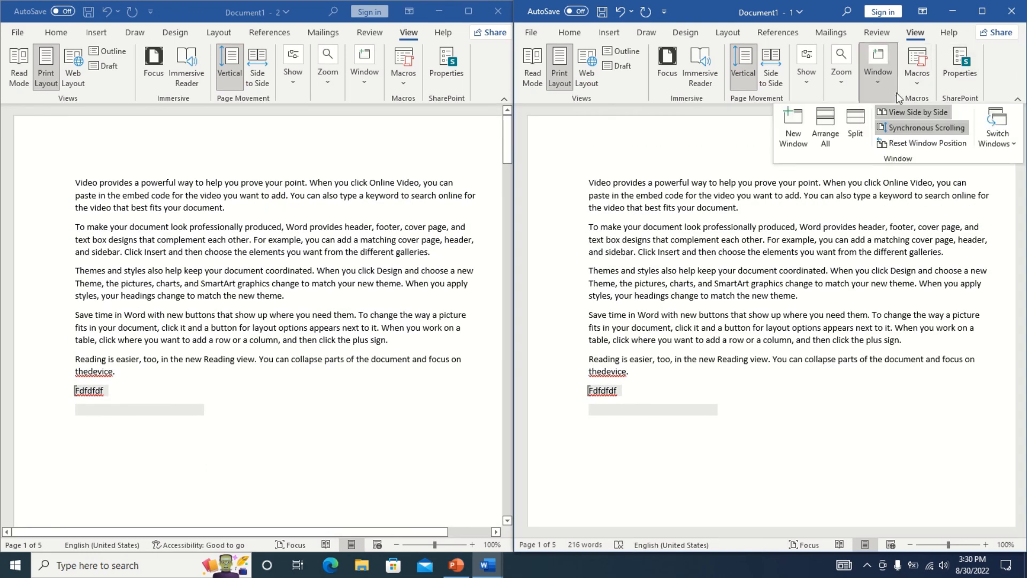
left_click(905, 143)
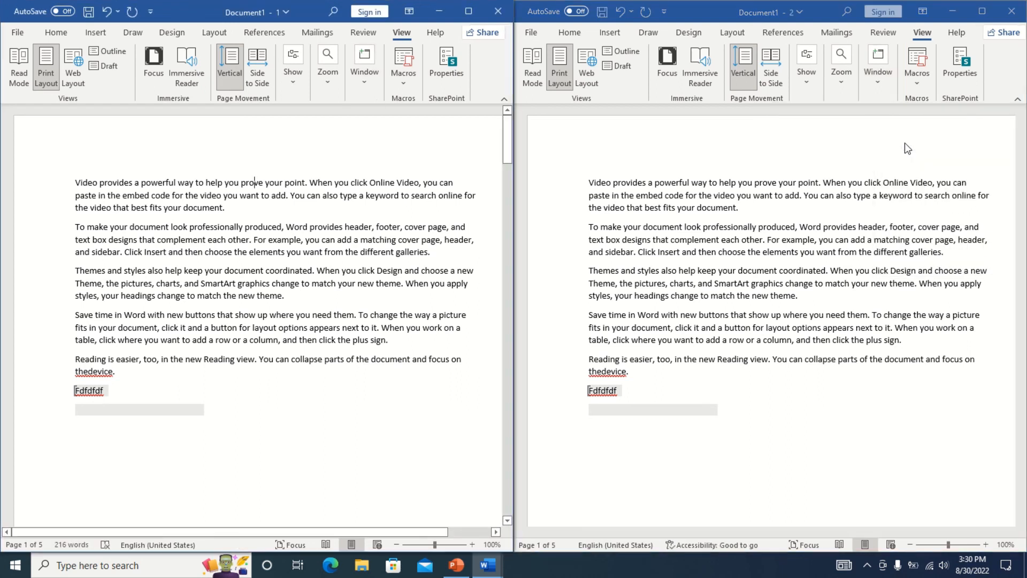
left_click(874, 80)
left_click(875, 88)
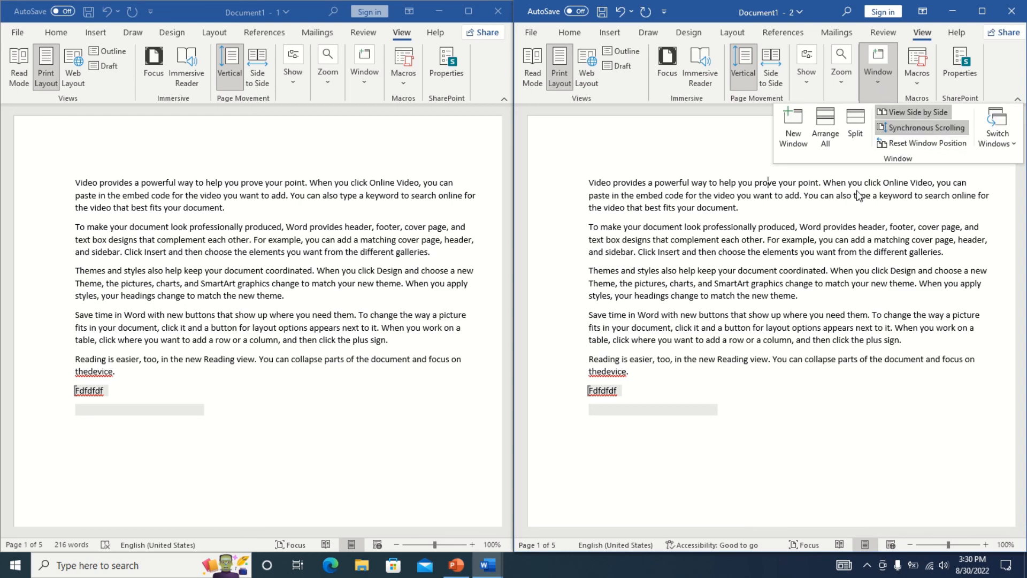
left_click(911, 113)
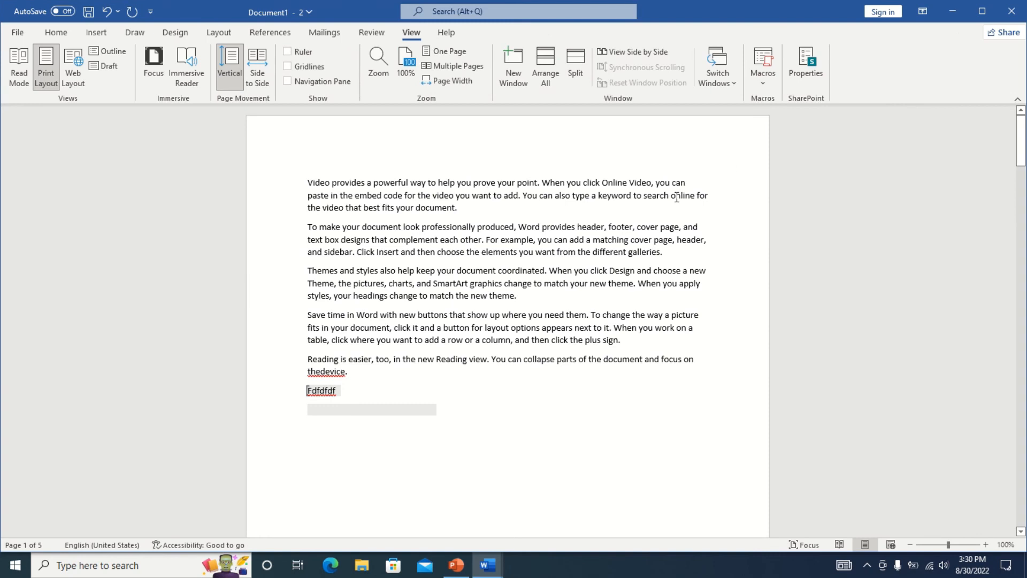
Stay on Document1 - 2 via Switch Windows and start Record Macro, which proposes Macro1.
left_click(731, 84)
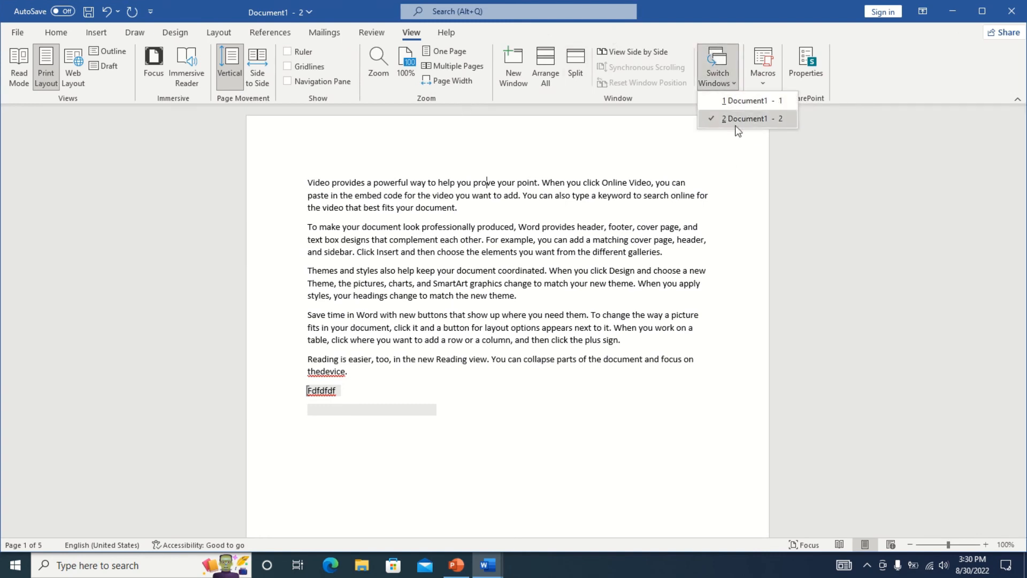
left_click(741, 101)
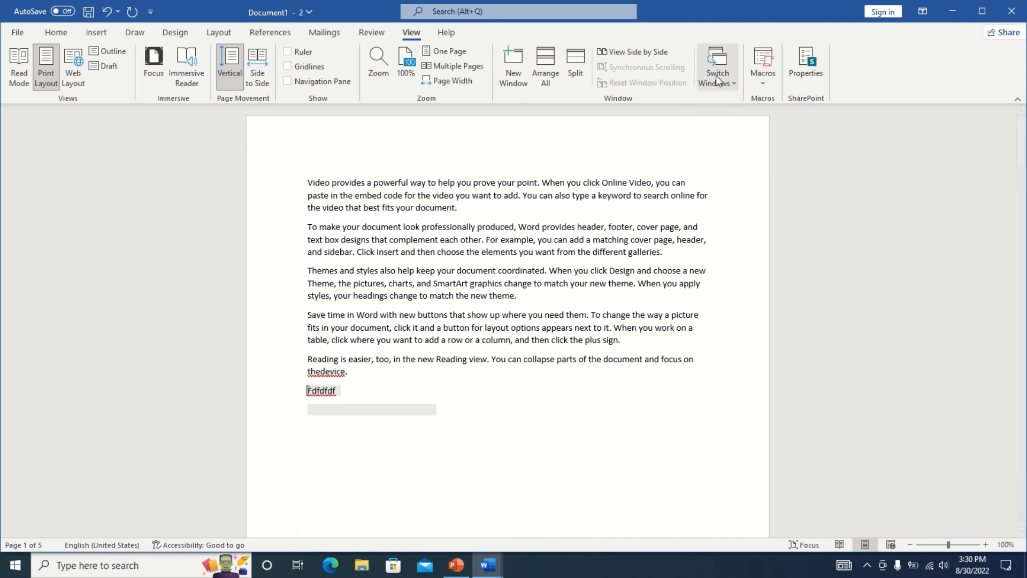
left_click(763, 78)
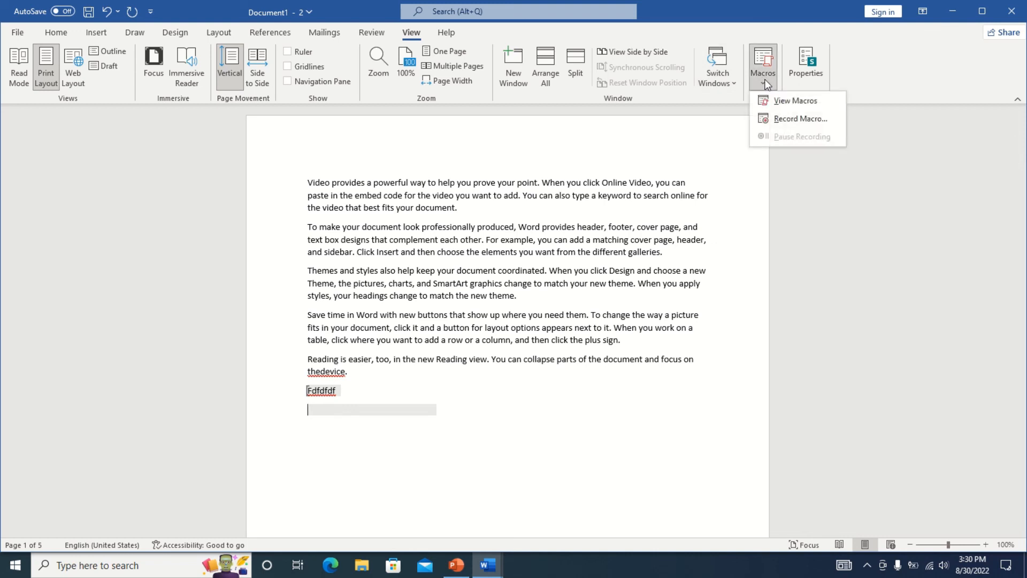
left_click(786, 119)
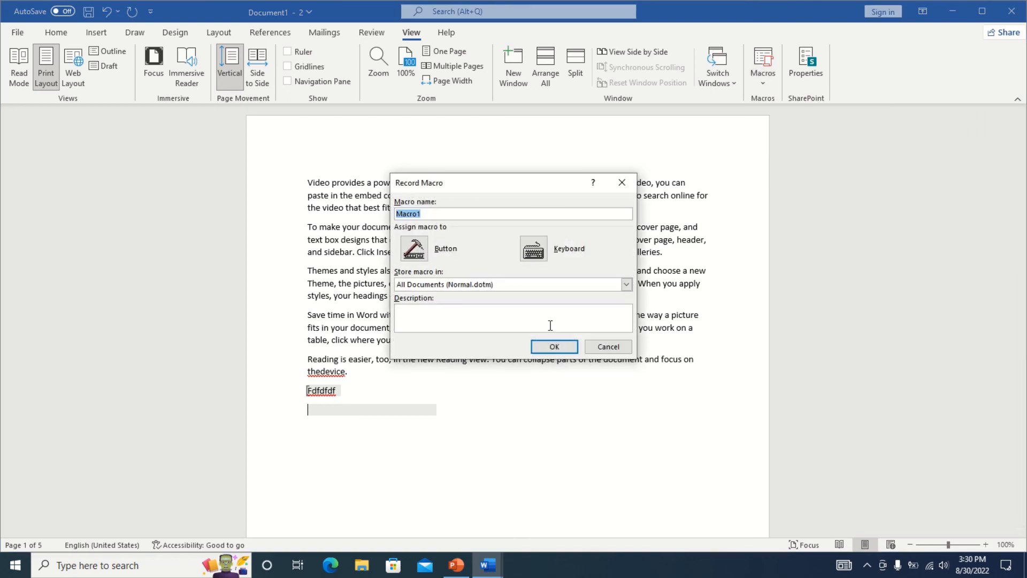
Record Macro1 typing 'hello this is Mr.awesome club', then stop recording.
left_click(551, 347)
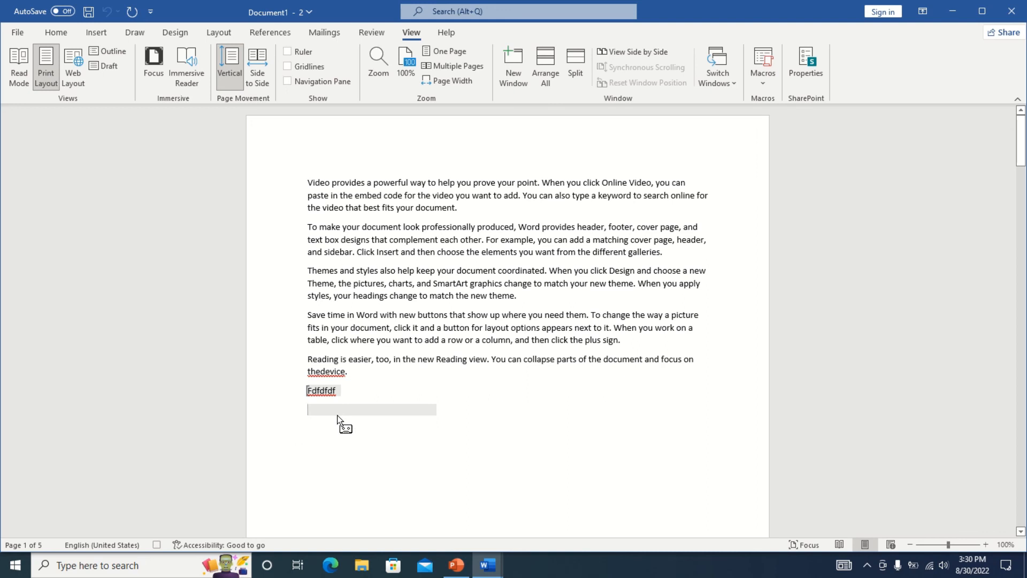
type("hello this is ")
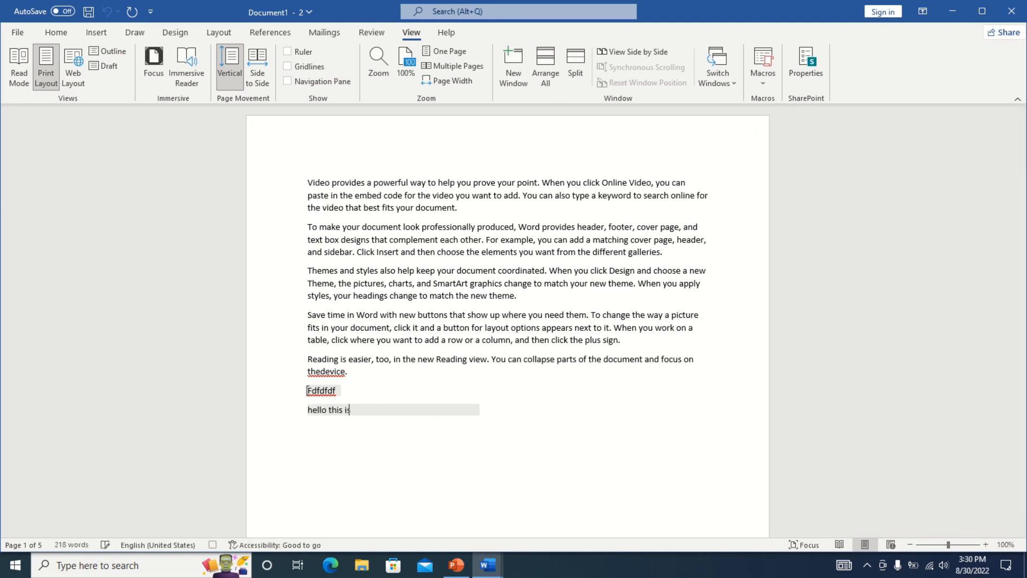
type("Mr.awesome club")
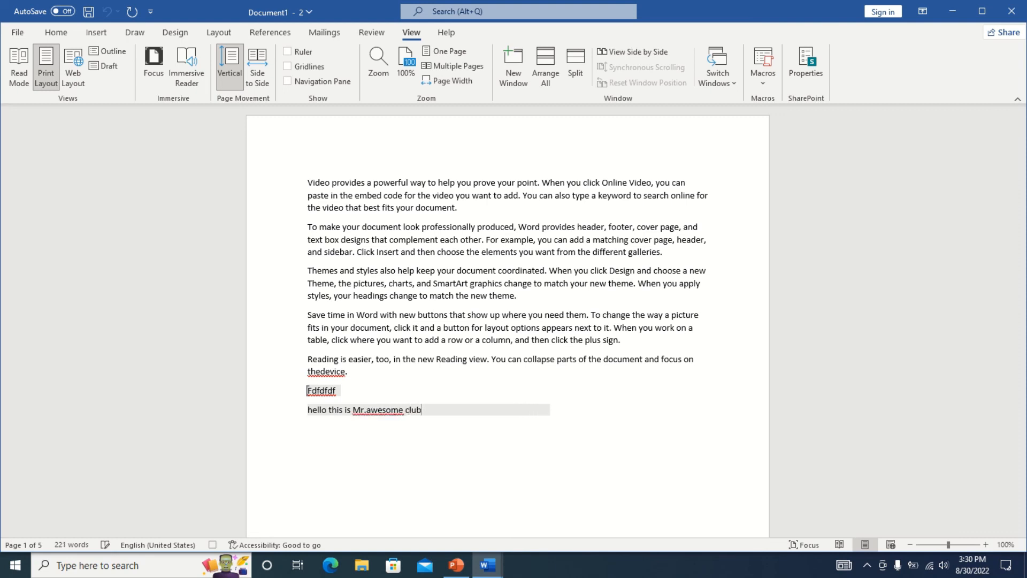
left_click(763, 78)
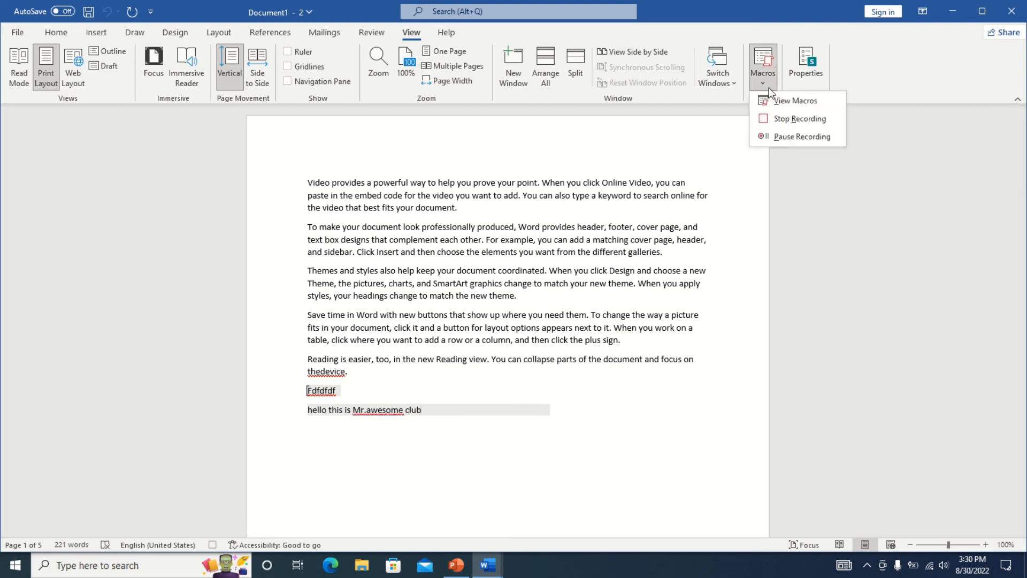
left_click(781, 118)
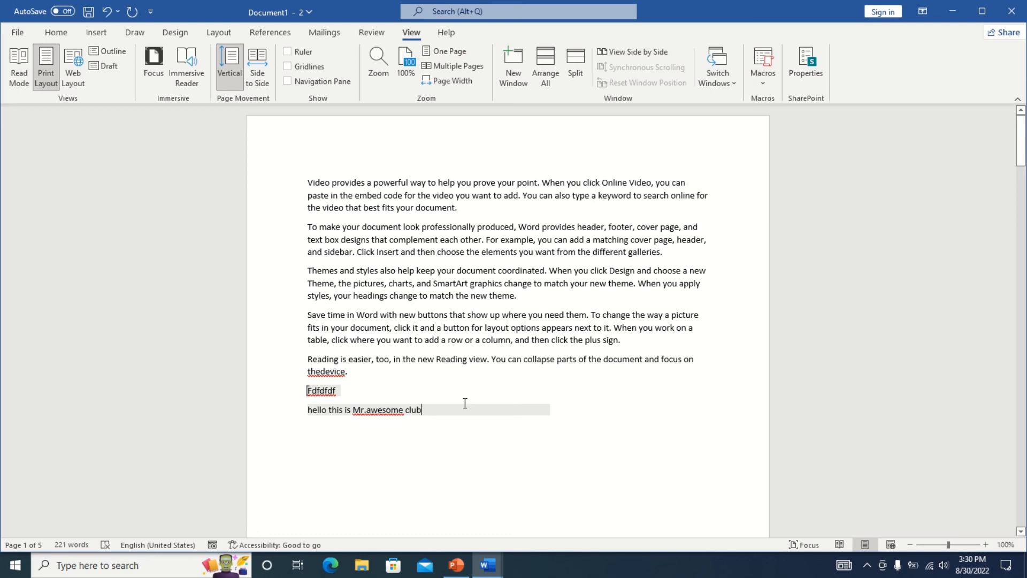
Add blank lines below Fdfdfdf and run Macro1 to insert the greeting line again.
key("Up")
key("Return")
key("Return")
key("Return")
key("Return")
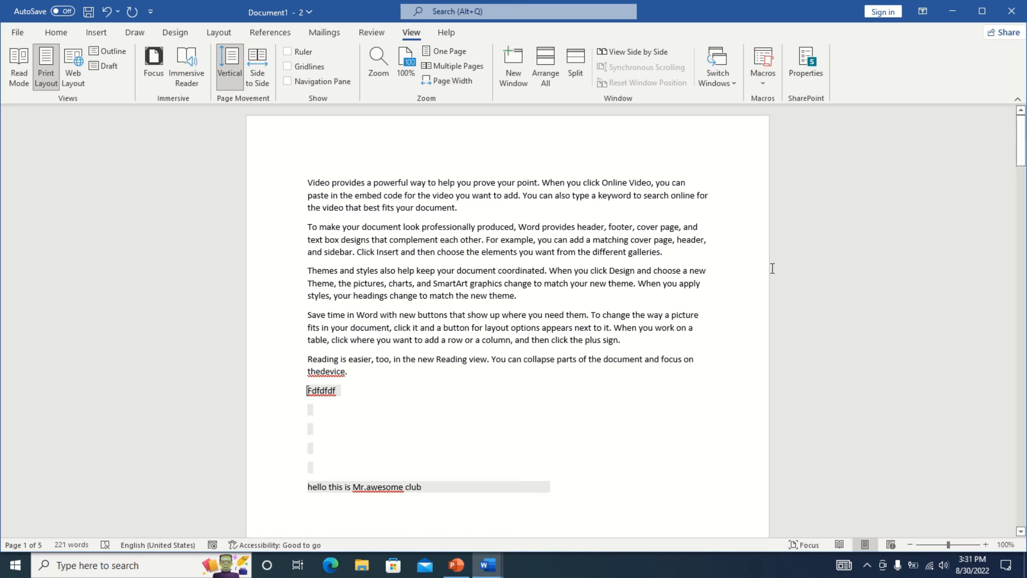
left_click(764, 87)
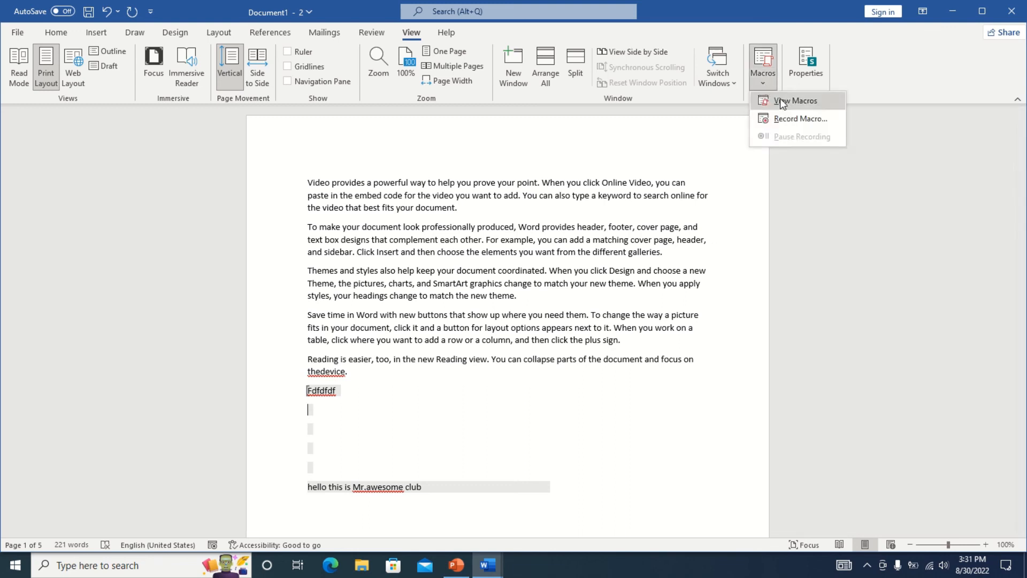
left_click(792, 106)
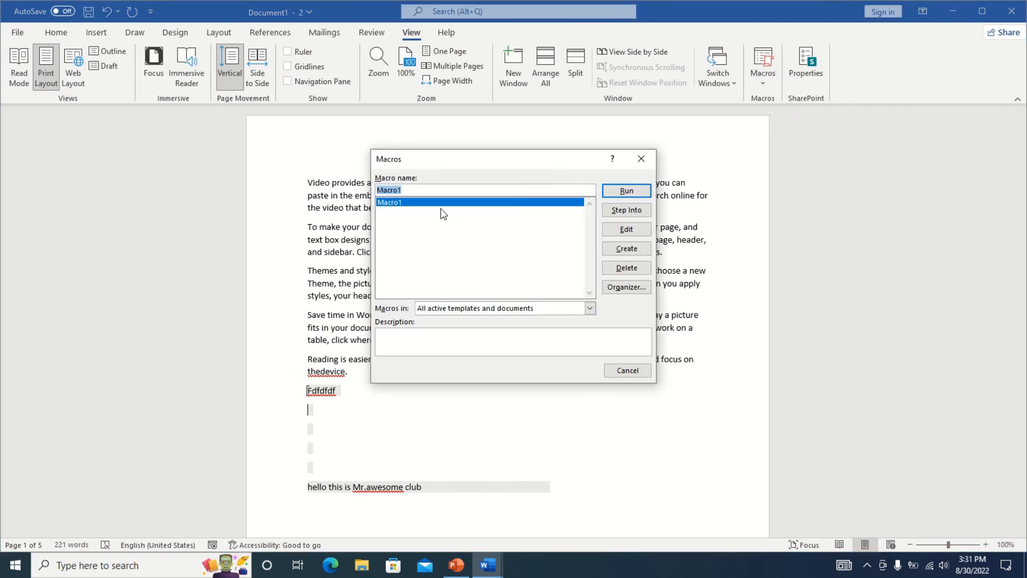
left_click(626, 191)
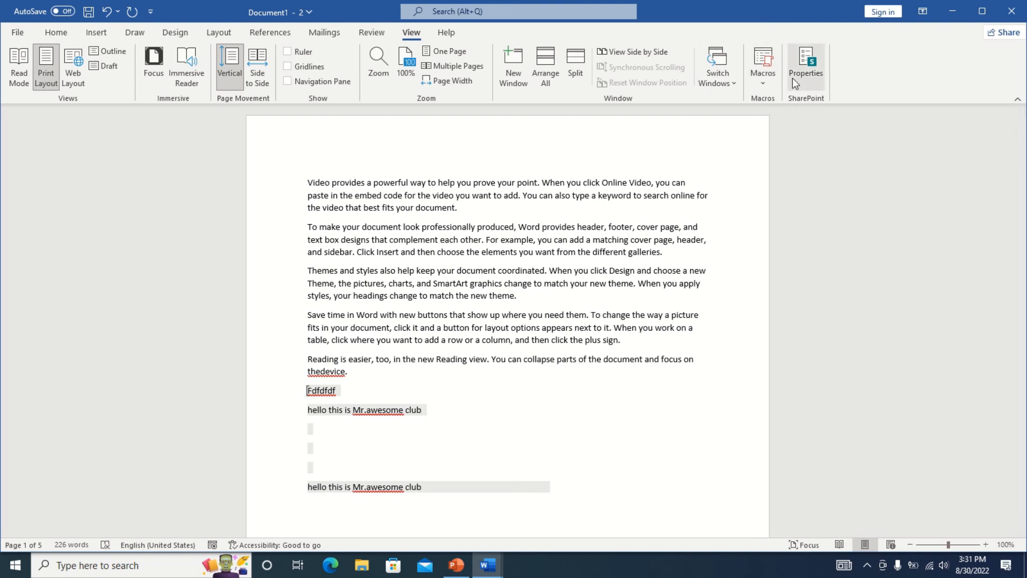
Encrypt the document with a password, entering and confirming it, then begin saving.
left_click(814, 62)
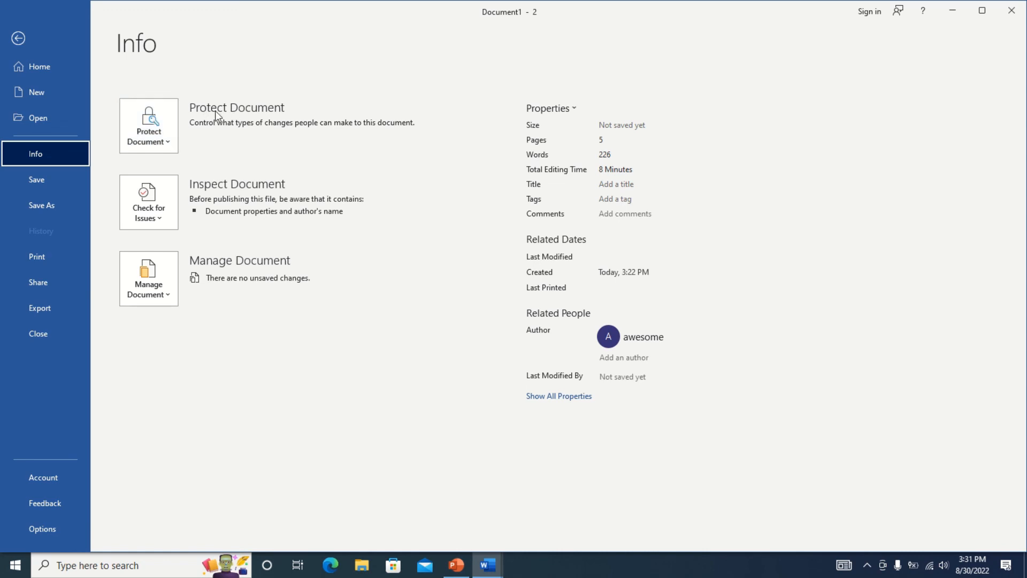
left_click(172, 124)
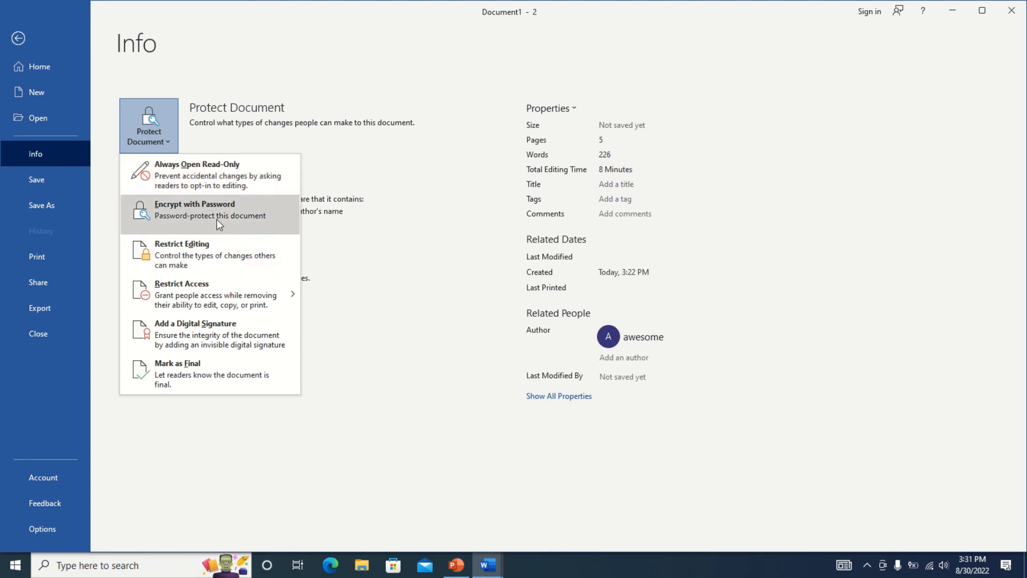
left_click(178, 207)
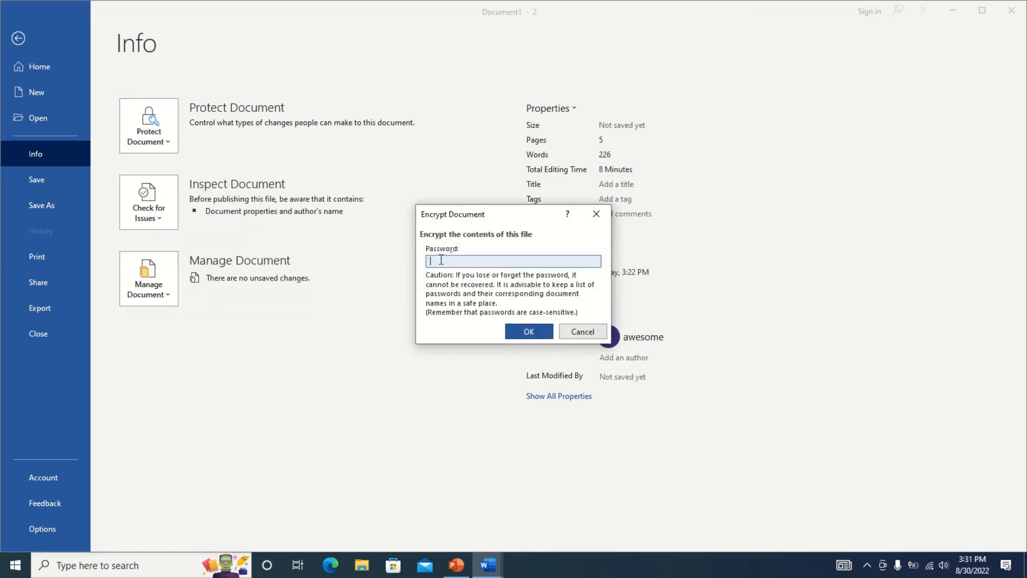
type("1234")
left_click(538, 331)
type("1234")
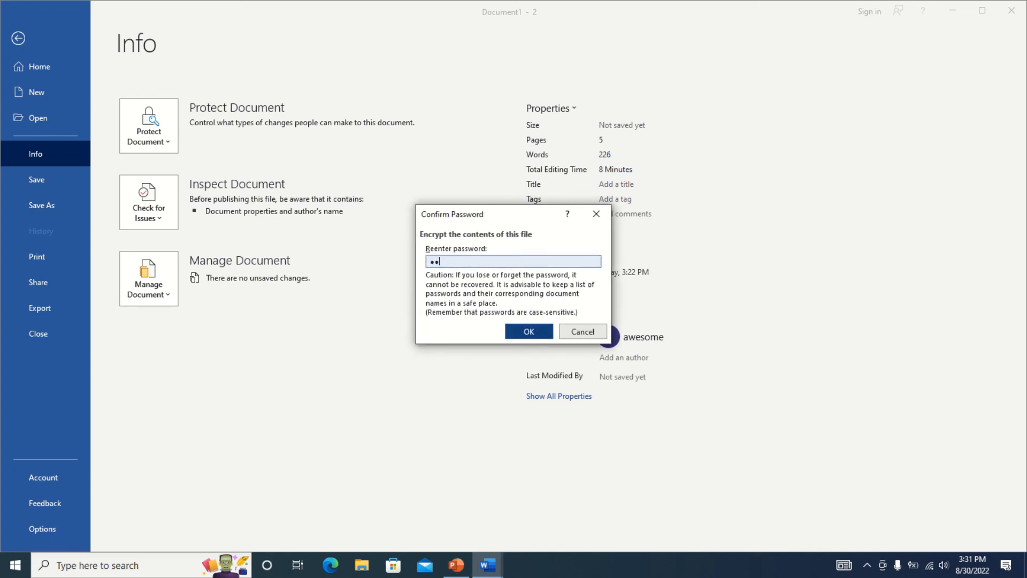
left_click(529, 332)
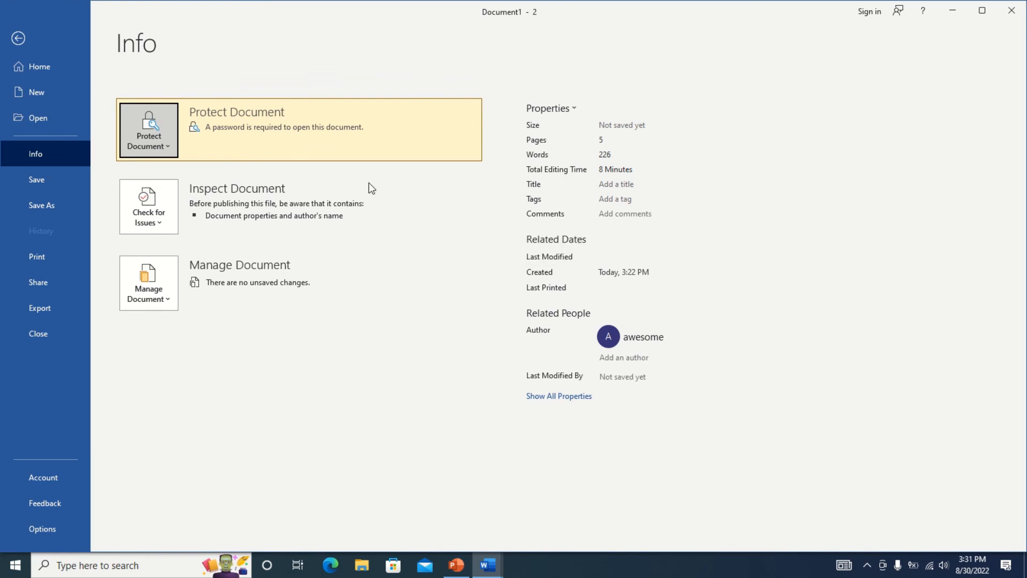
left_click(33, 178)
Save the document as 'pro' on the Desktop and close Word.
left_click(403, 141)
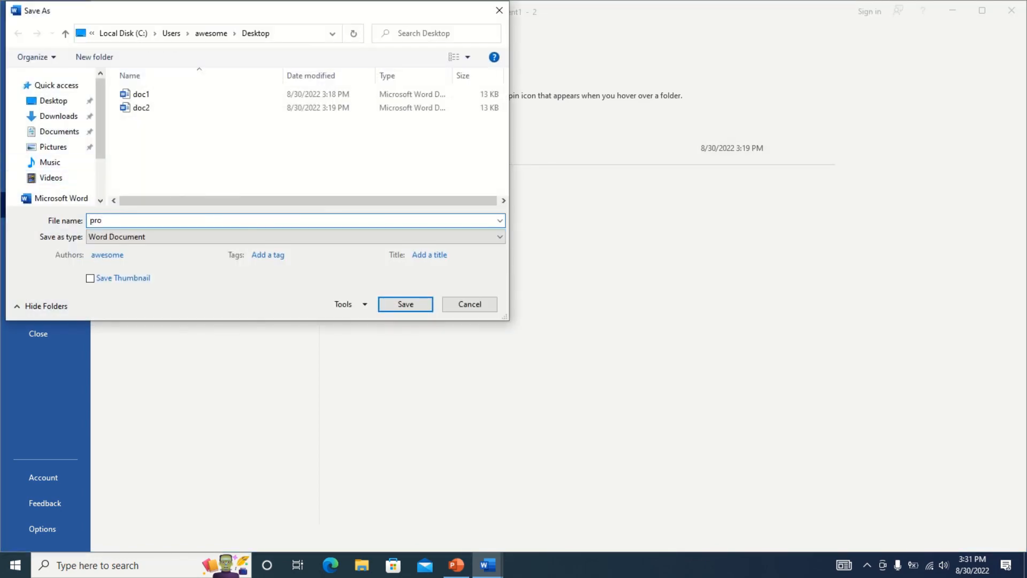
left_click(84, 102)
left_click(406, 304)
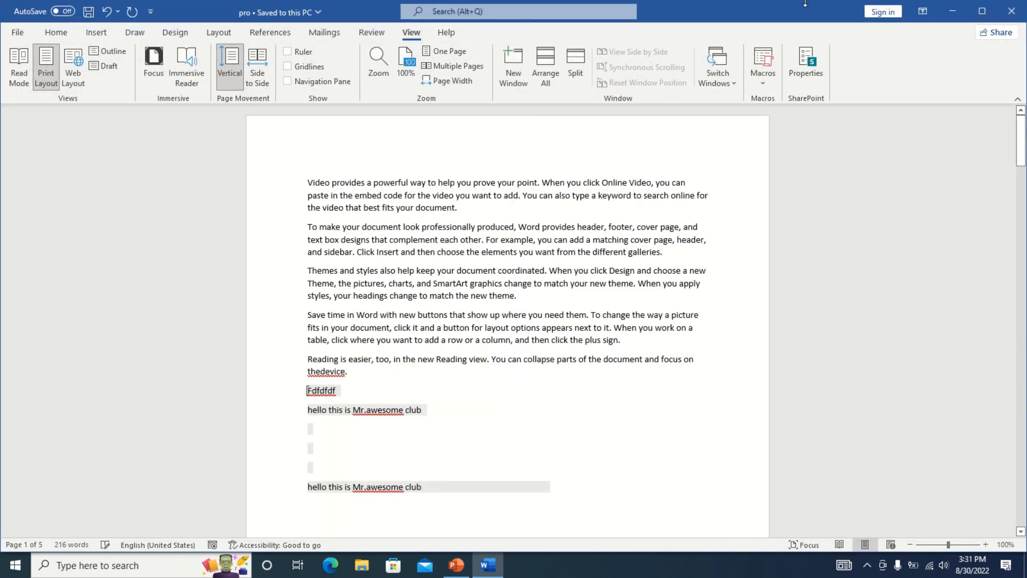
left_click(1023, 15)
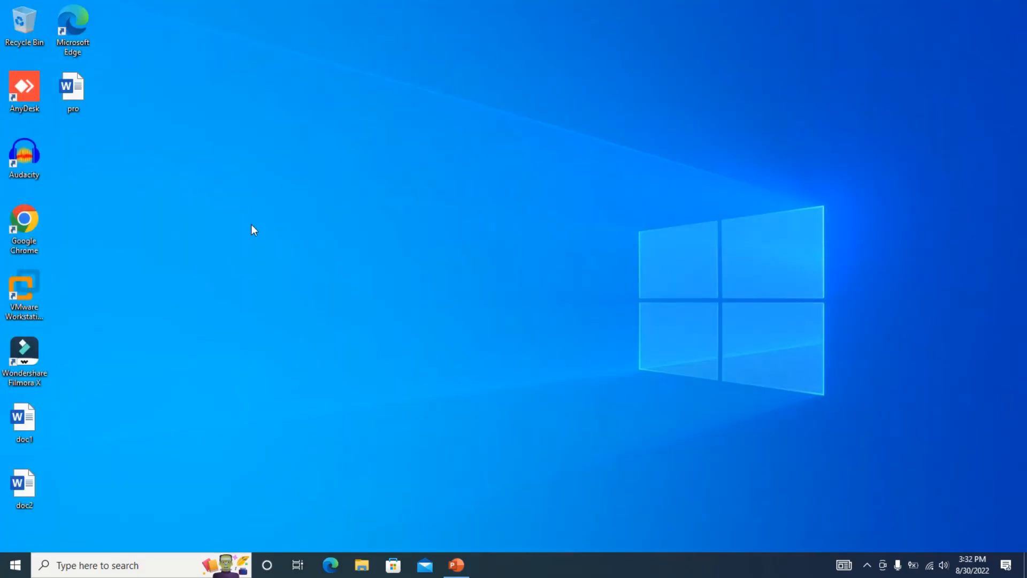
Reopen pro from the desktop and submit its password to open it.
left_click_drag(80, 98, 314, 172)
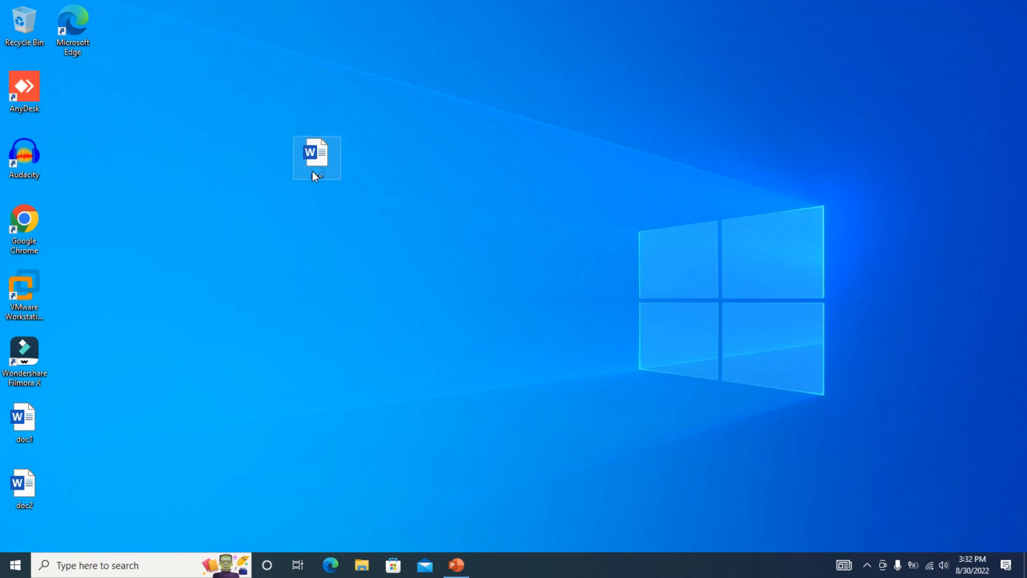
double_click(314, 172)
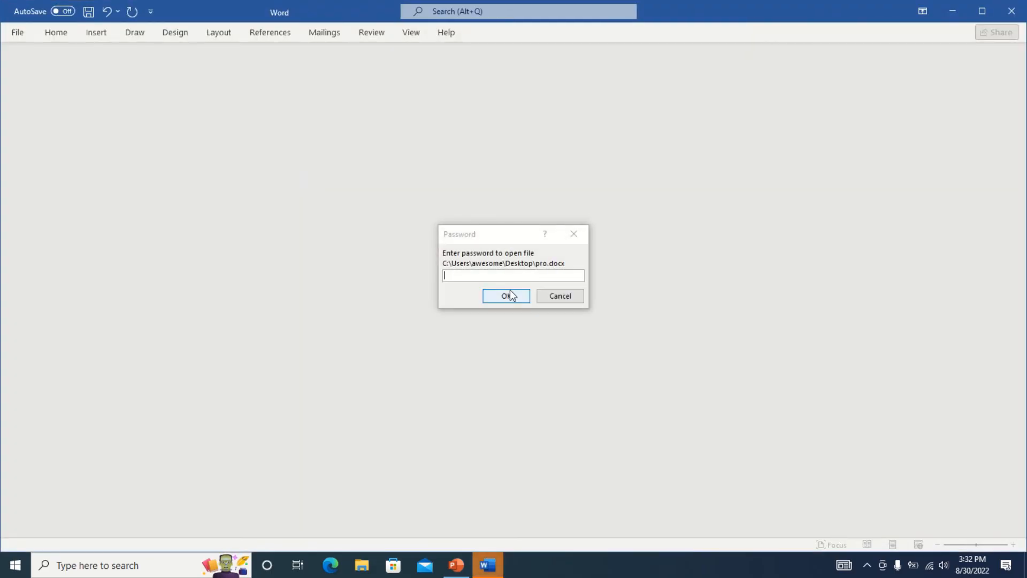
type("12")
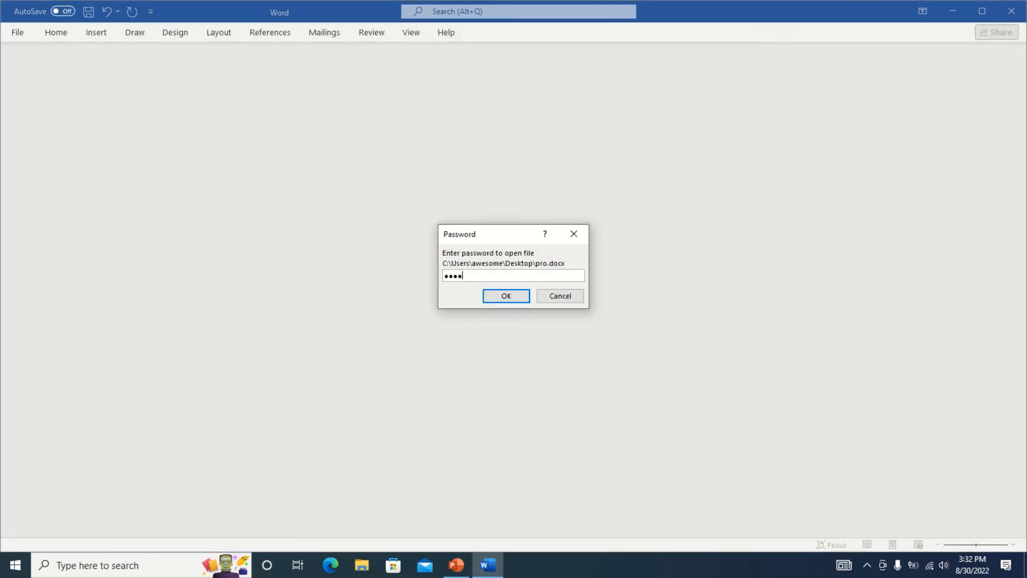
key("Return")
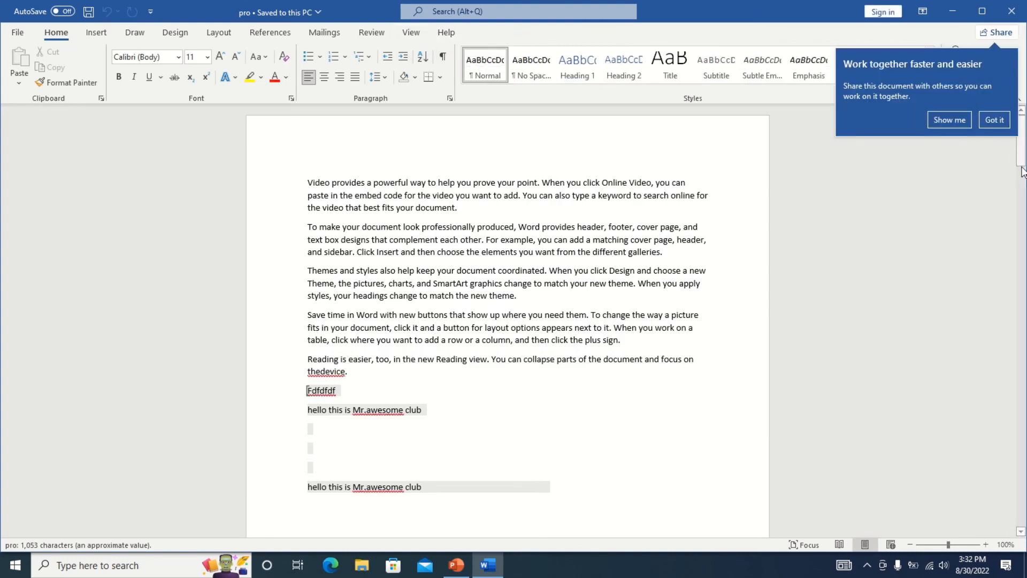
Dismiss the collaboration tip, read Help's 'Insert pictures' article under Pictures, and close Help.
left_click(994, 119)
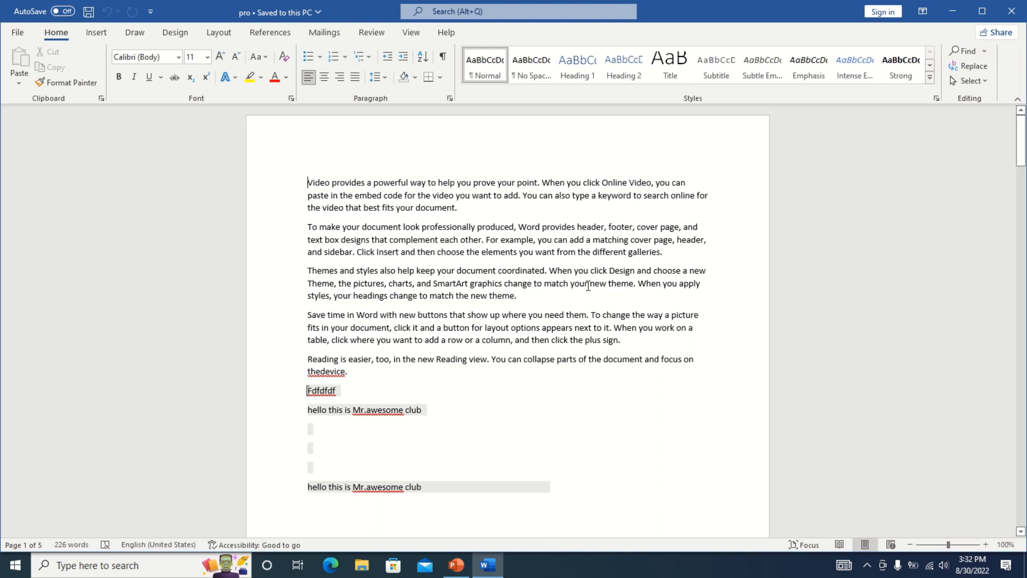
left_click(448, 33)
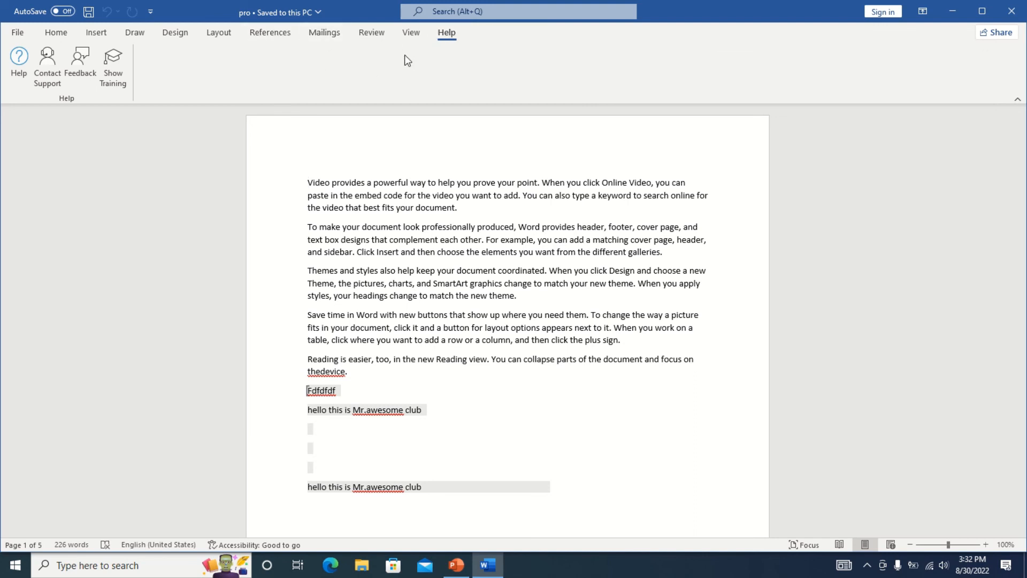
left_click(19, 73)
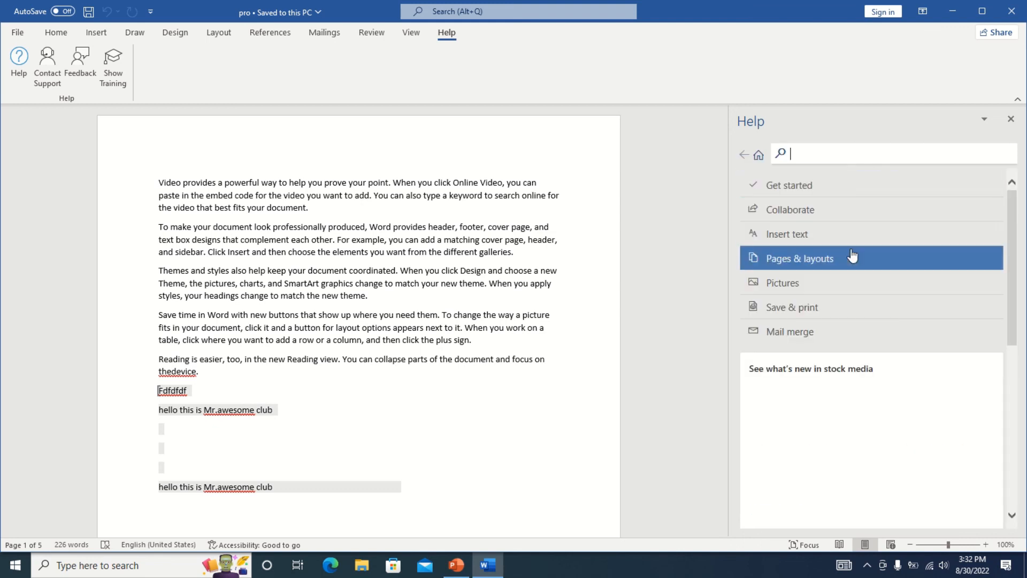
left_click(794, 285)
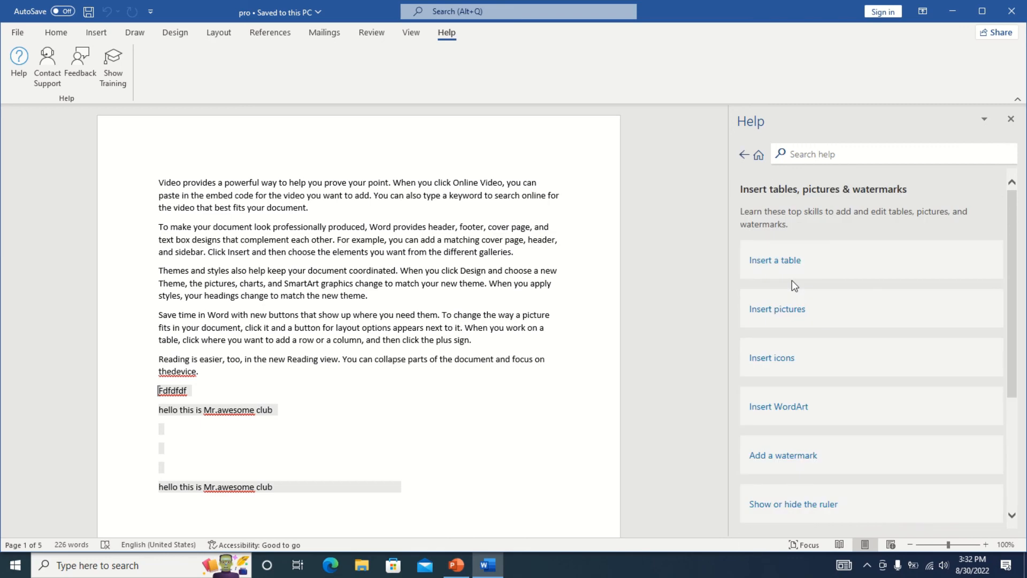
left_click(793, 312)
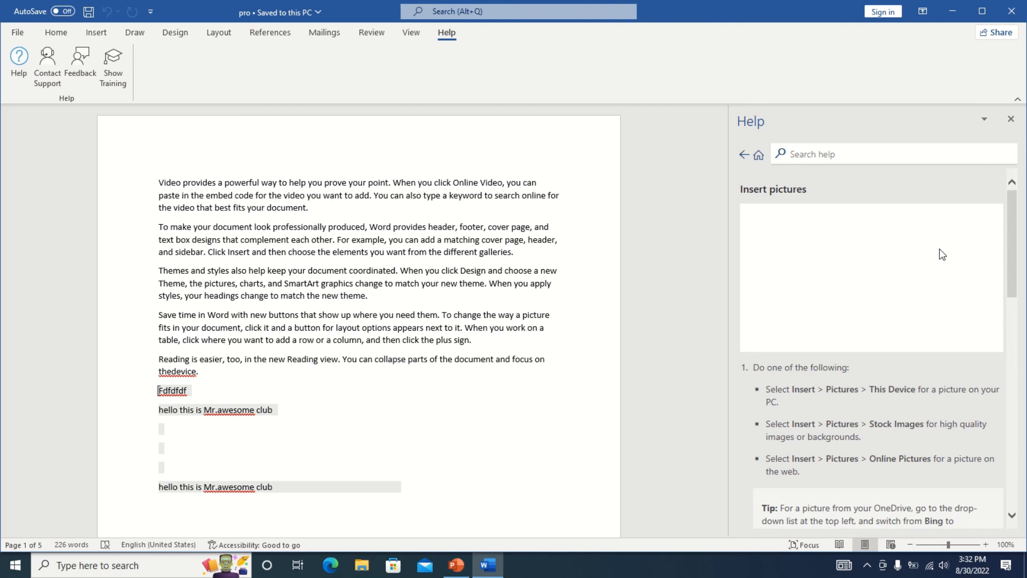
left_click(1011, 119)
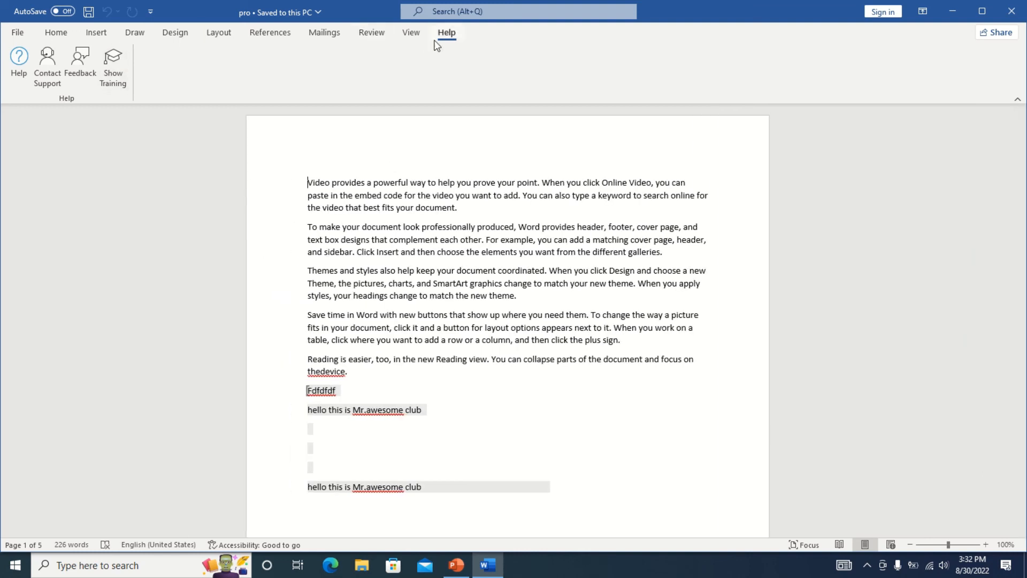
left_click(22, 36)
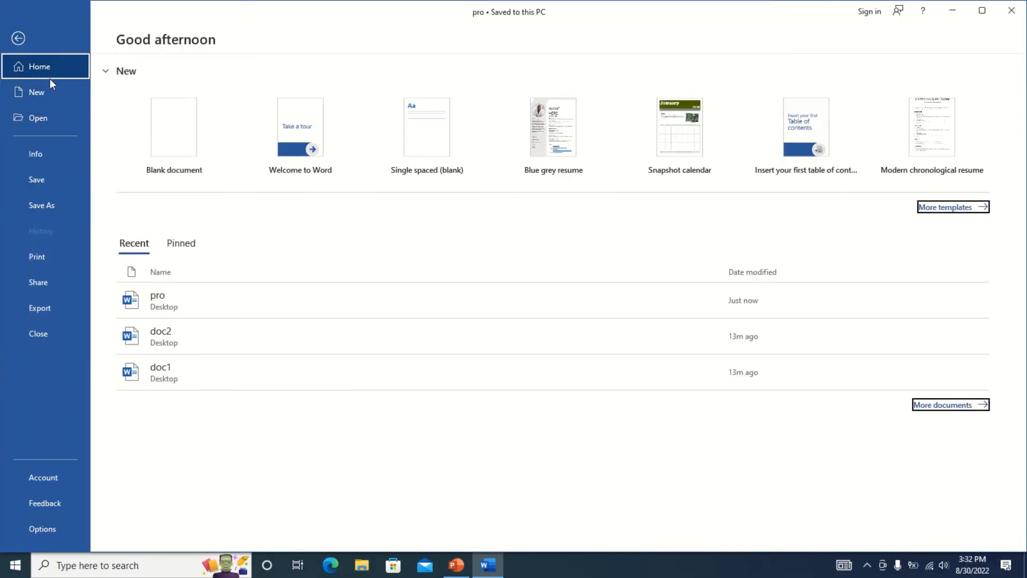
Browse the File menu's New, Open, Info, Share and Email pages, ending on Export.
left_click(37, 95)
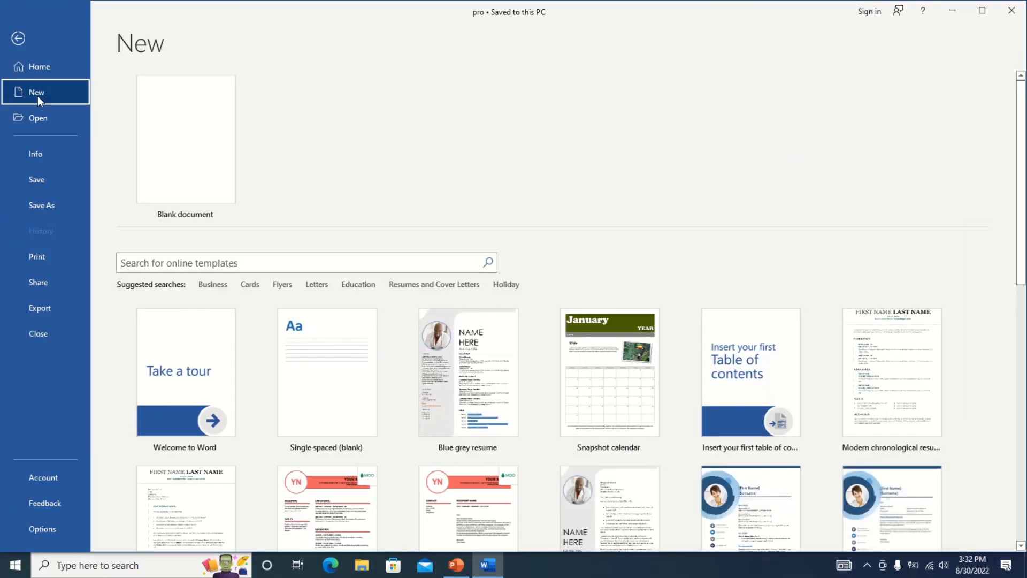
left_click(38, 118)
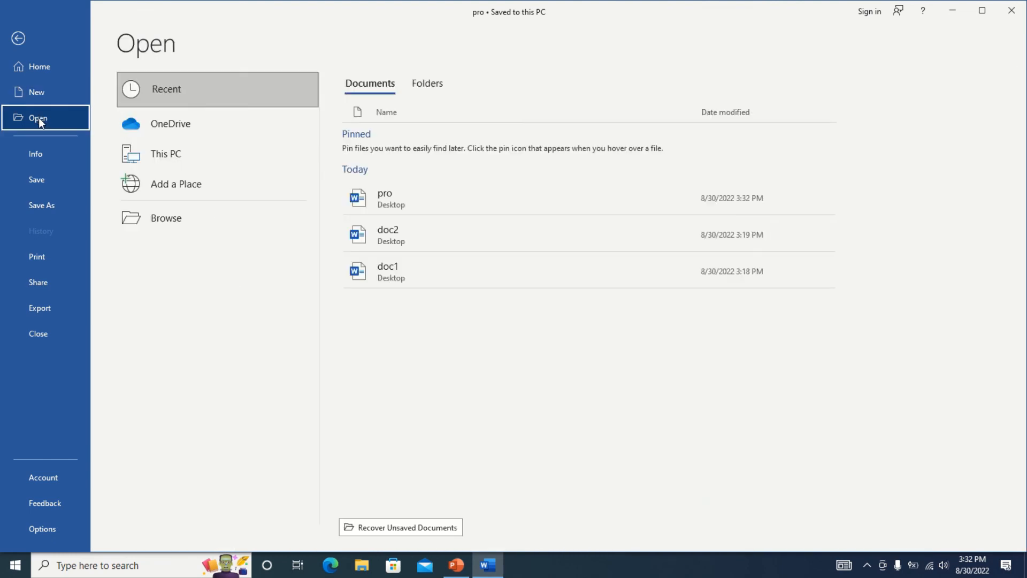
left_click(38, 149)
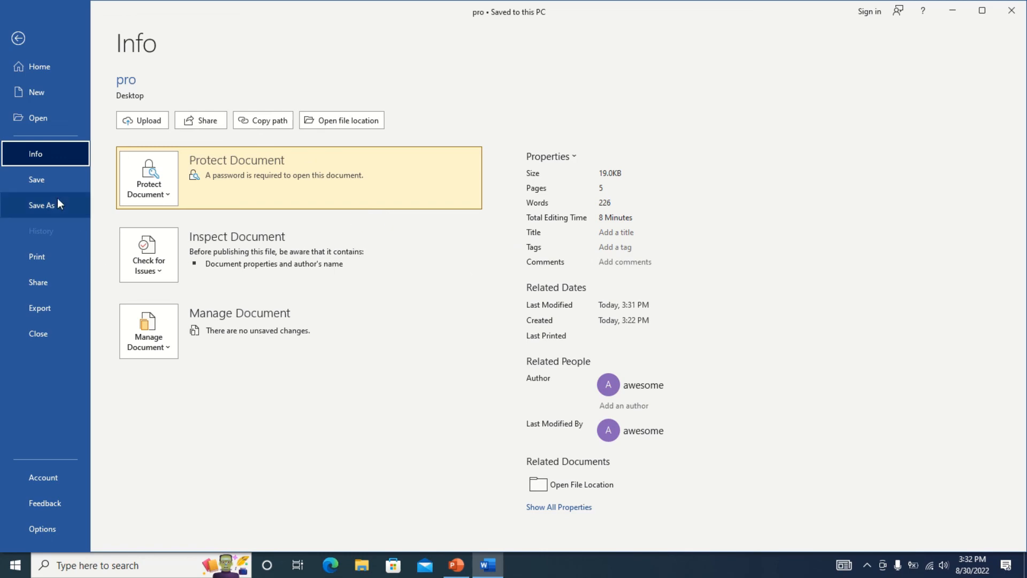
left_click(50, 182)
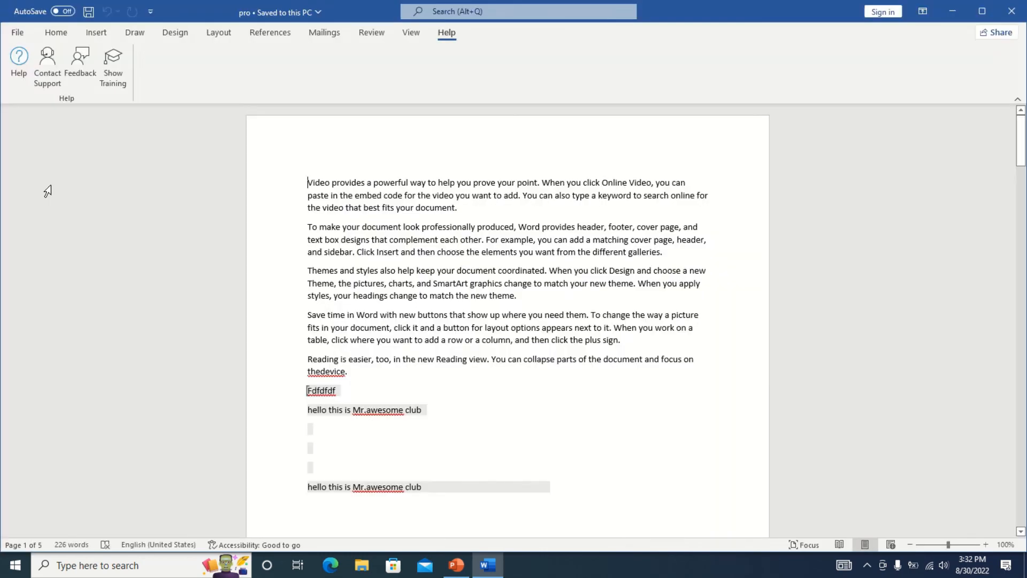
left_click(18, 32)
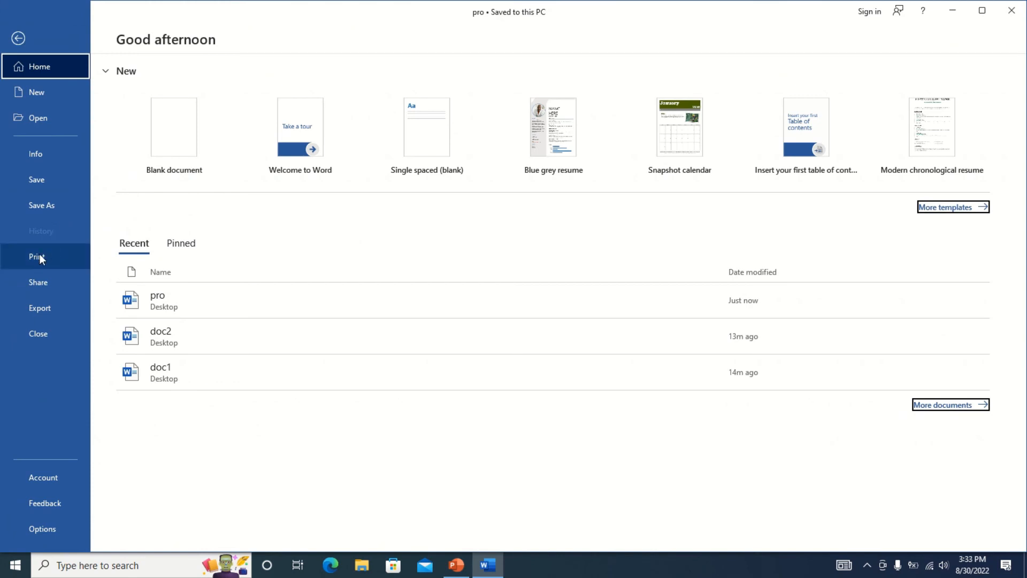
left_click(50, 283)
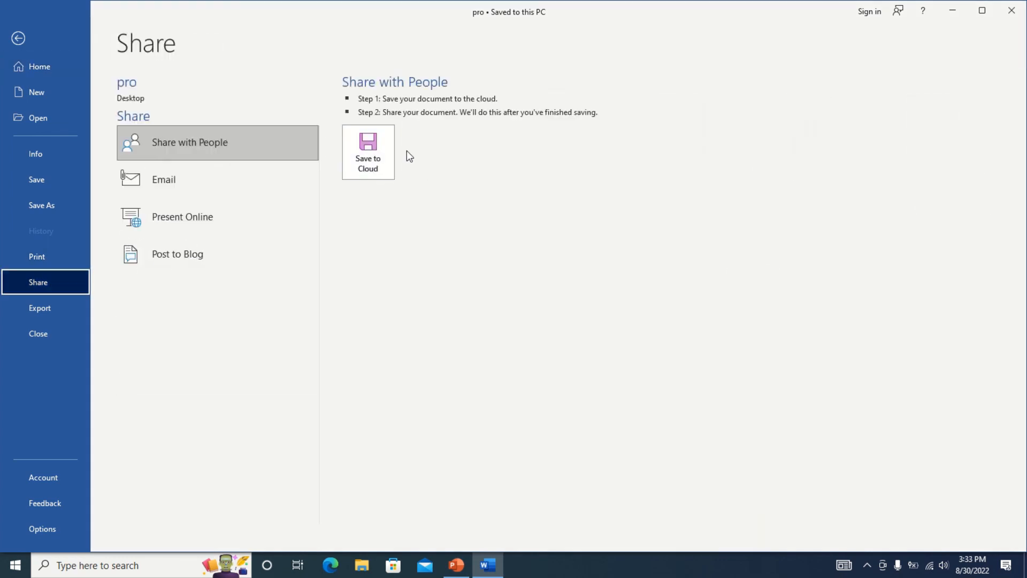
left_click(171, 180)
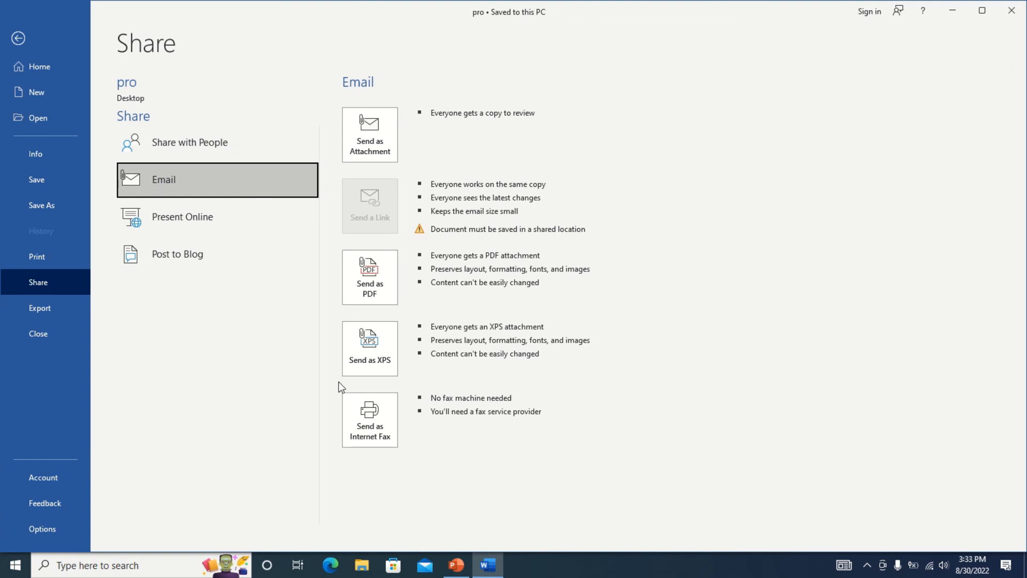
left_click(45, 308)
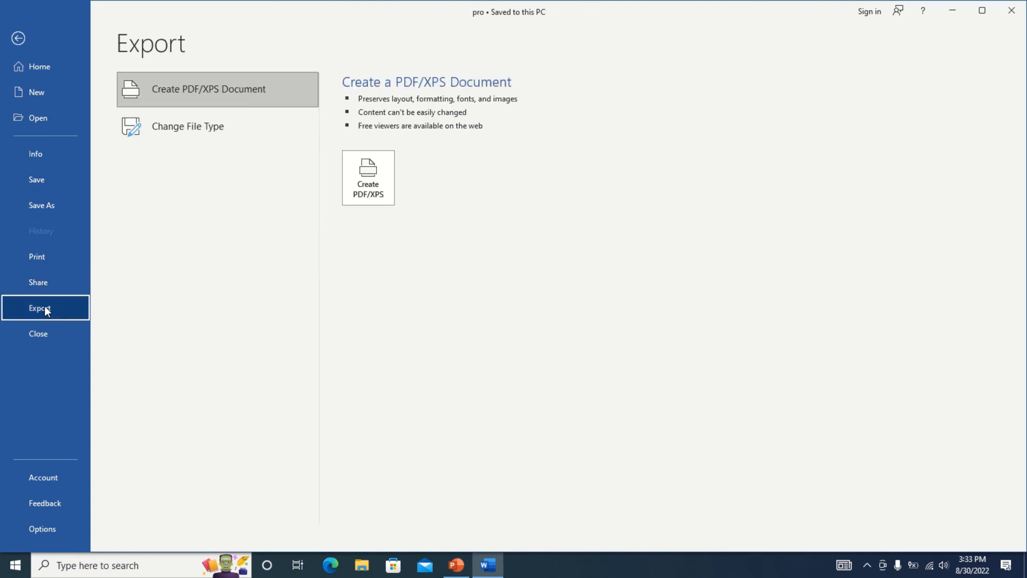
Create pro.pdf on the Desktop via Create PDF/XPS, accepting the password-protection warning.
left_click(237, 91)
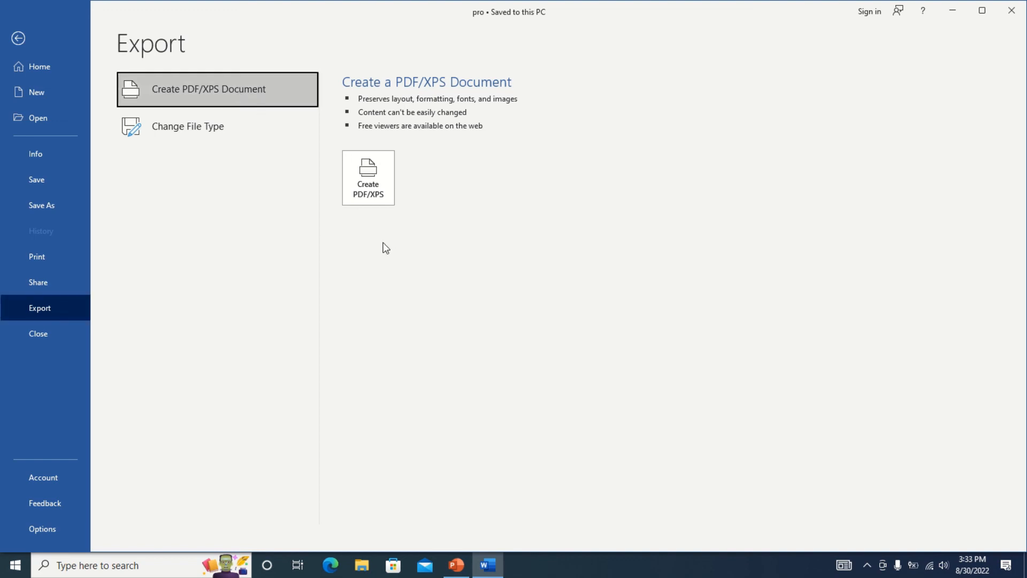
left_click(369, 182)
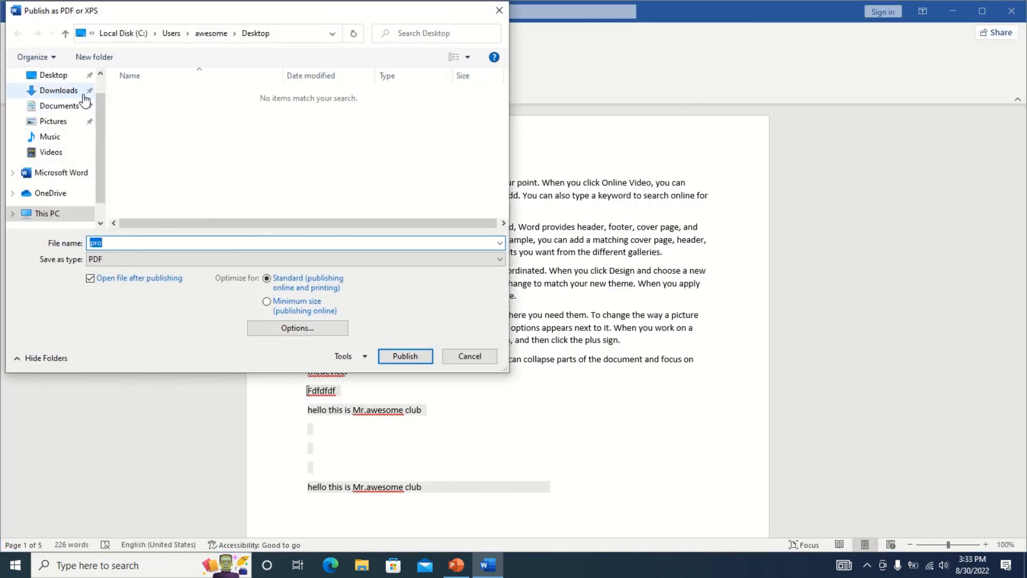
left_click(67, 77)
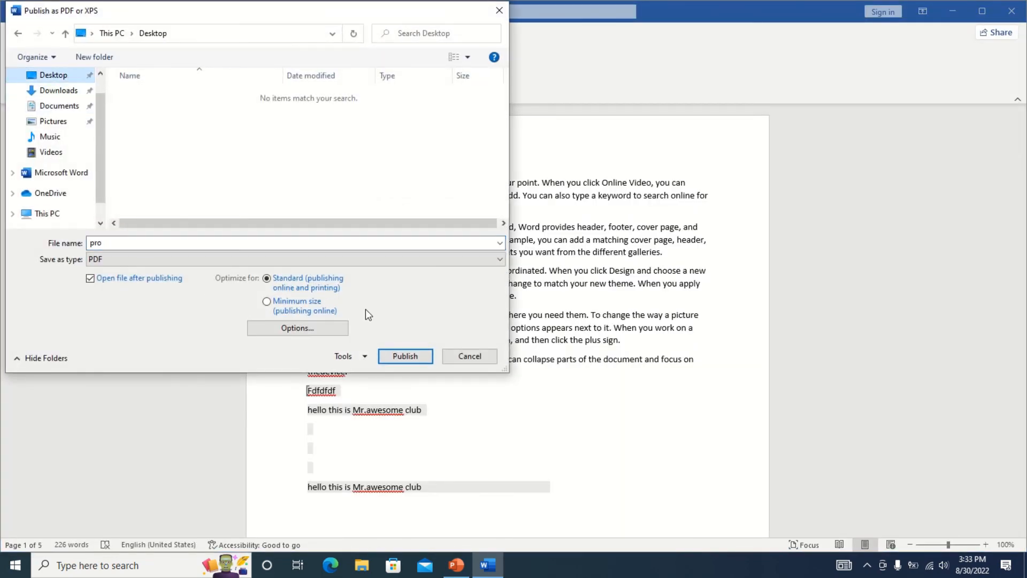
left_click(402, 360)
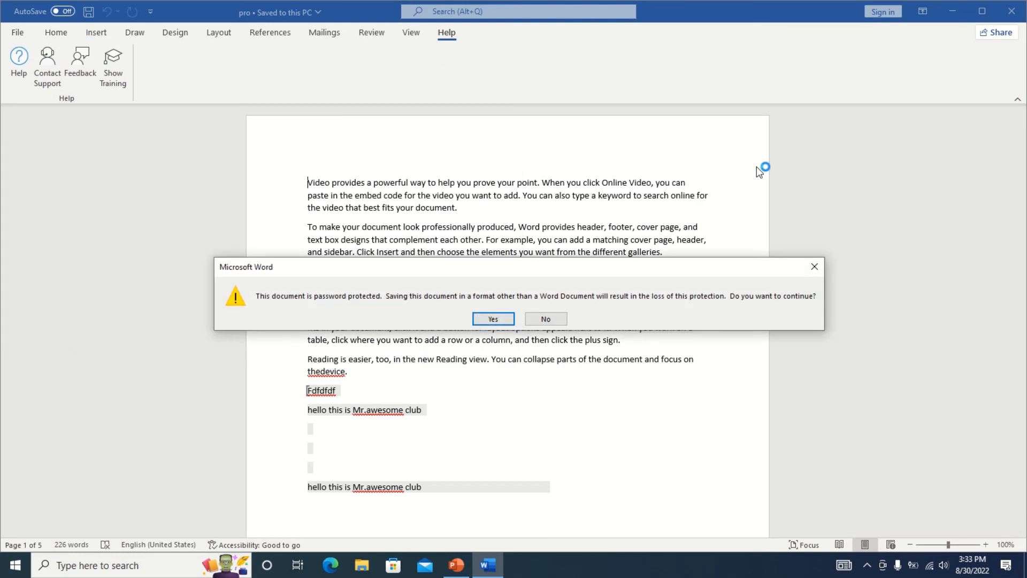
left_click(493, 319)
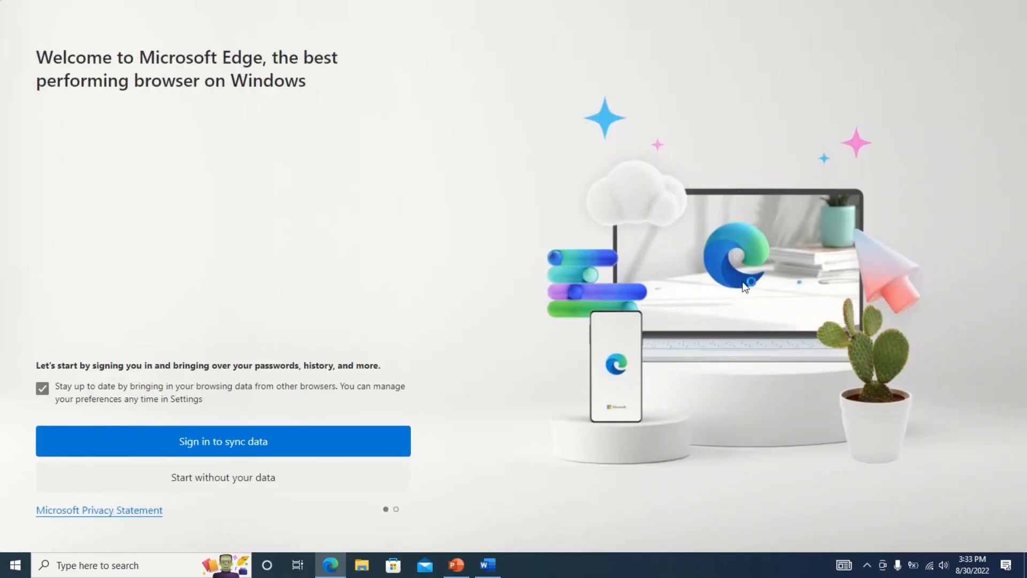
Skip Edge's welcome screens, scroll through the five-page pro.pdf, and close Edge.
left_click(262, 474)
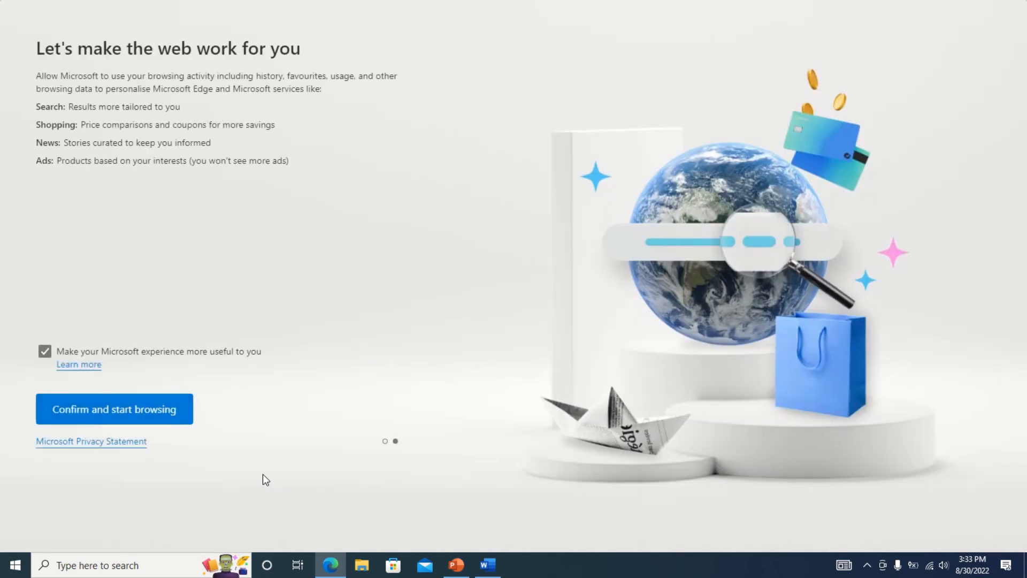
left_click(109, 420)
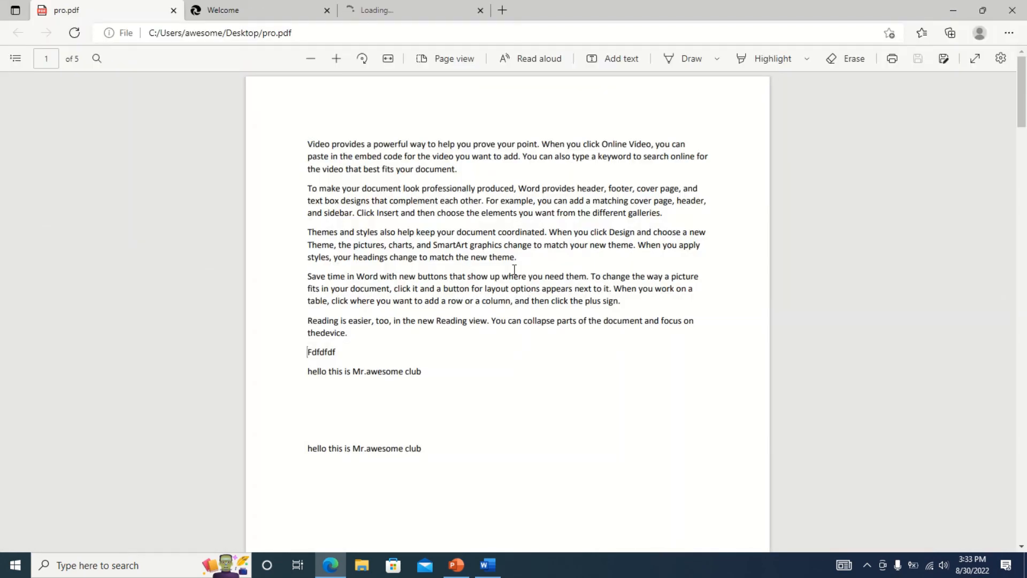
mouse_move(1023, 87)
left_mouse_down()
mouse_move(1023, 261)
mouse_move(1025, 83)
left_mouse_up()
left_click(1014, 8)
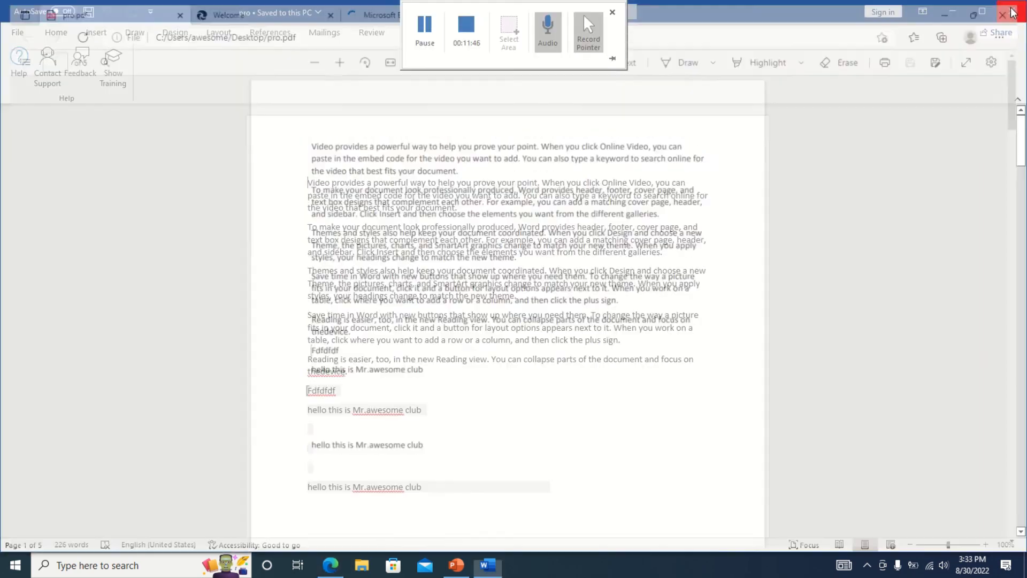
left_click(16, 33)
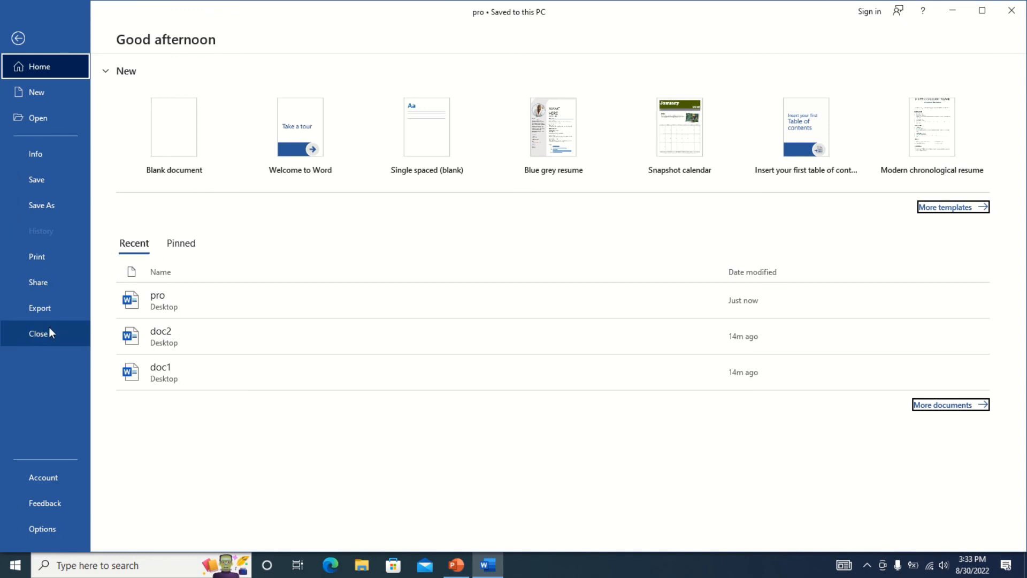
left_click(47, 484)
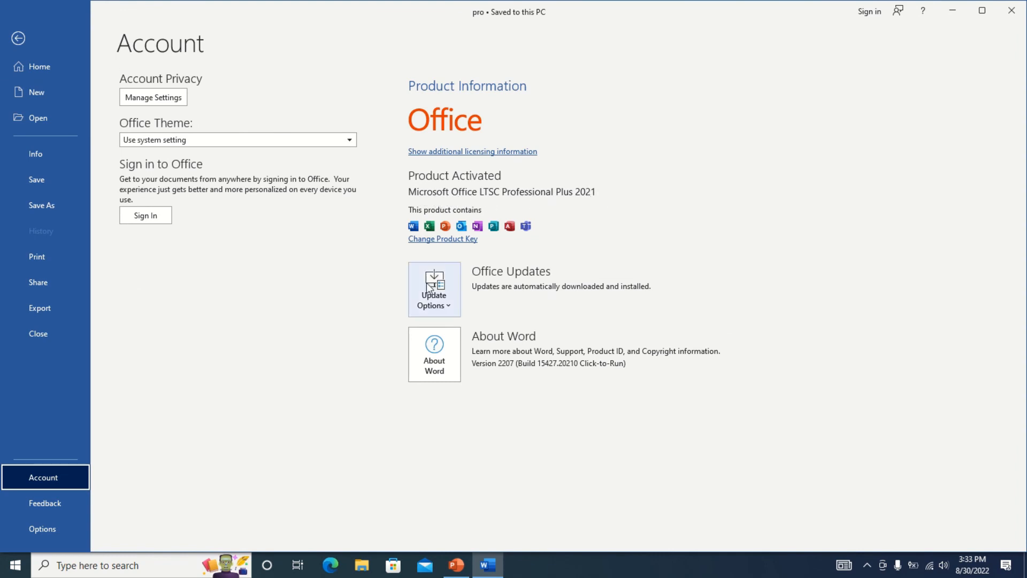
left_click(440, 311)
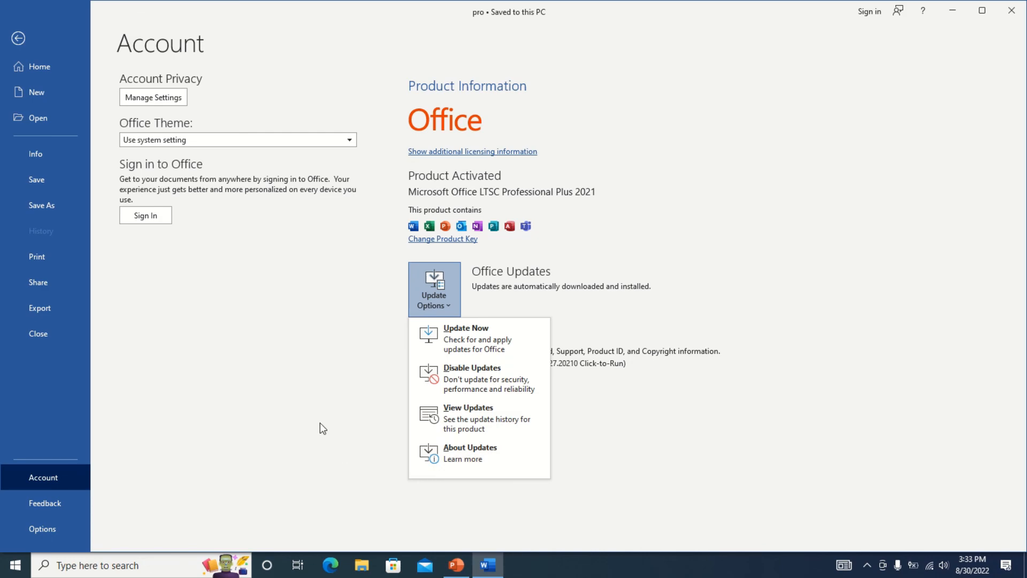
key("Escape")
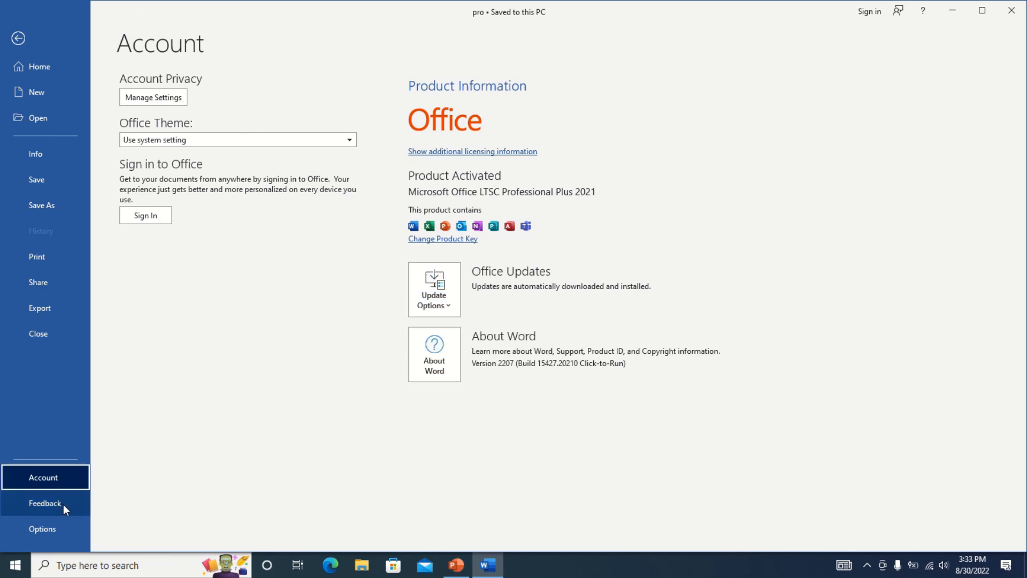
left_click(50, 527)
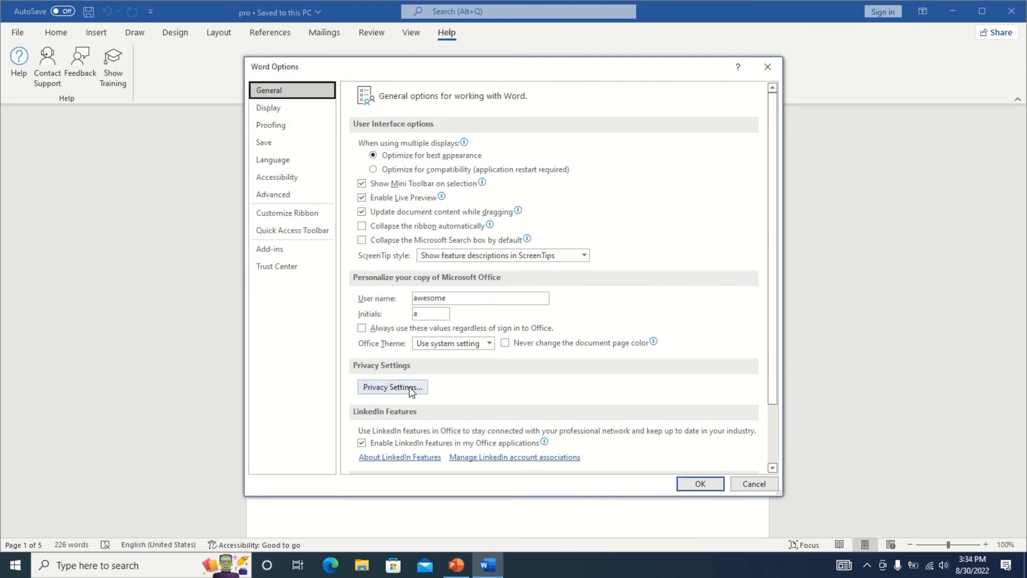
left_click(262, 127)
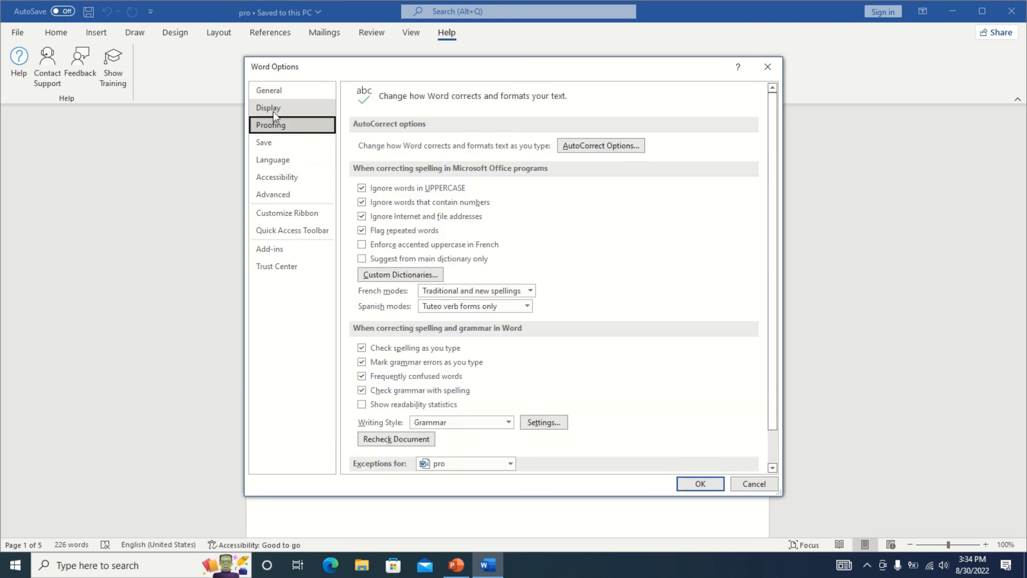
left_click(269, 109)
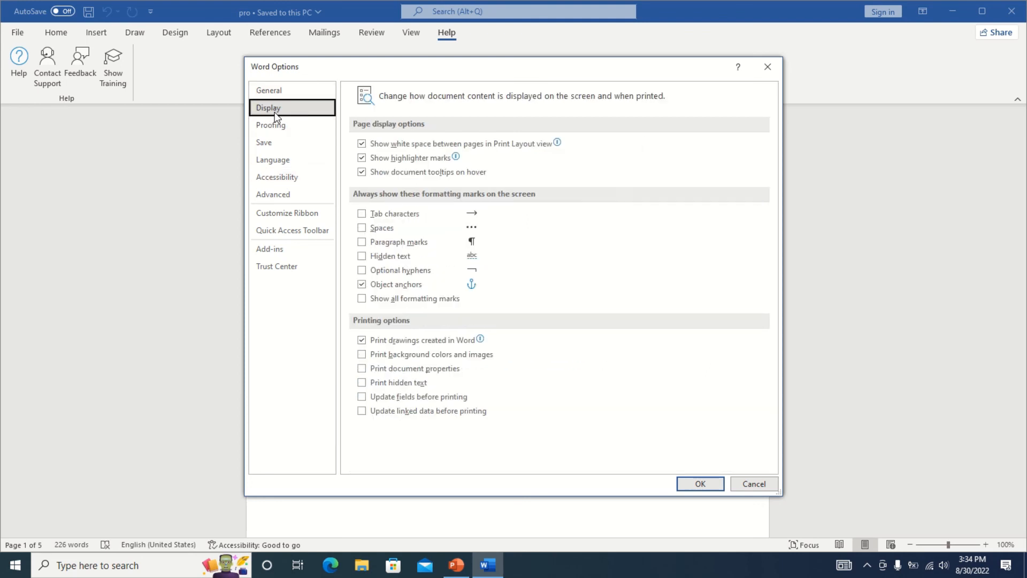
left_click(768, 67)
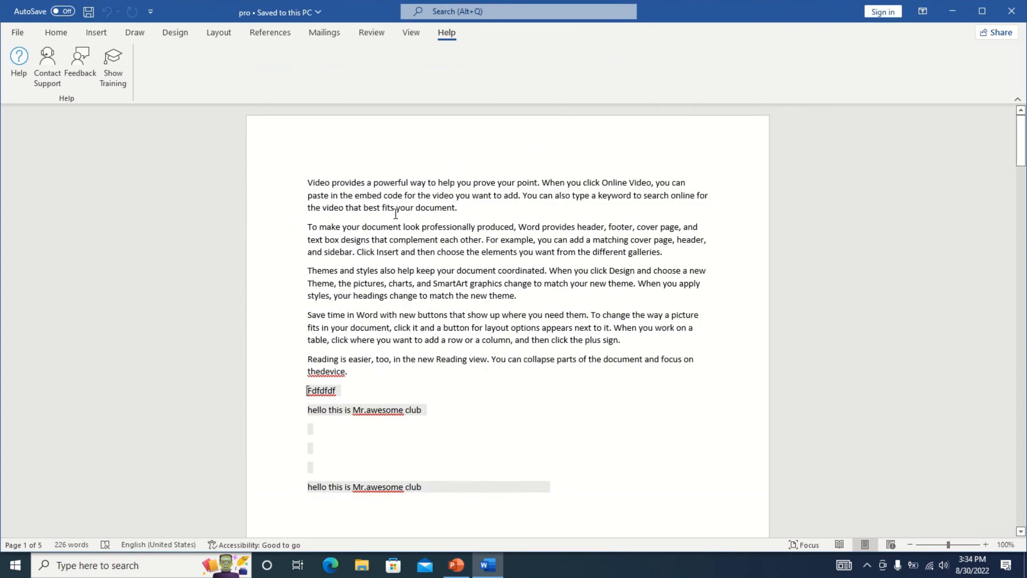
scroll(470, 355, "down", 10)
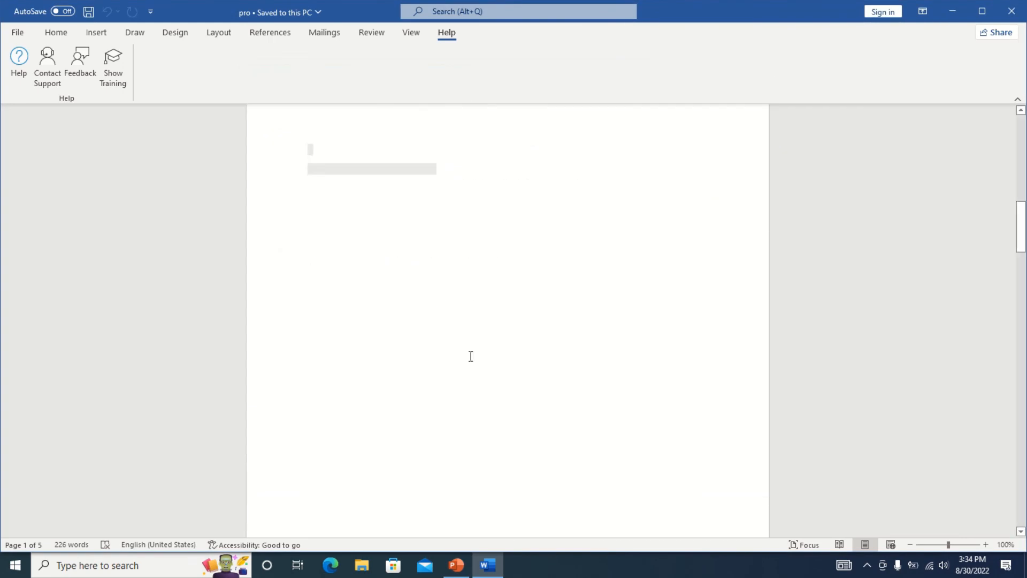